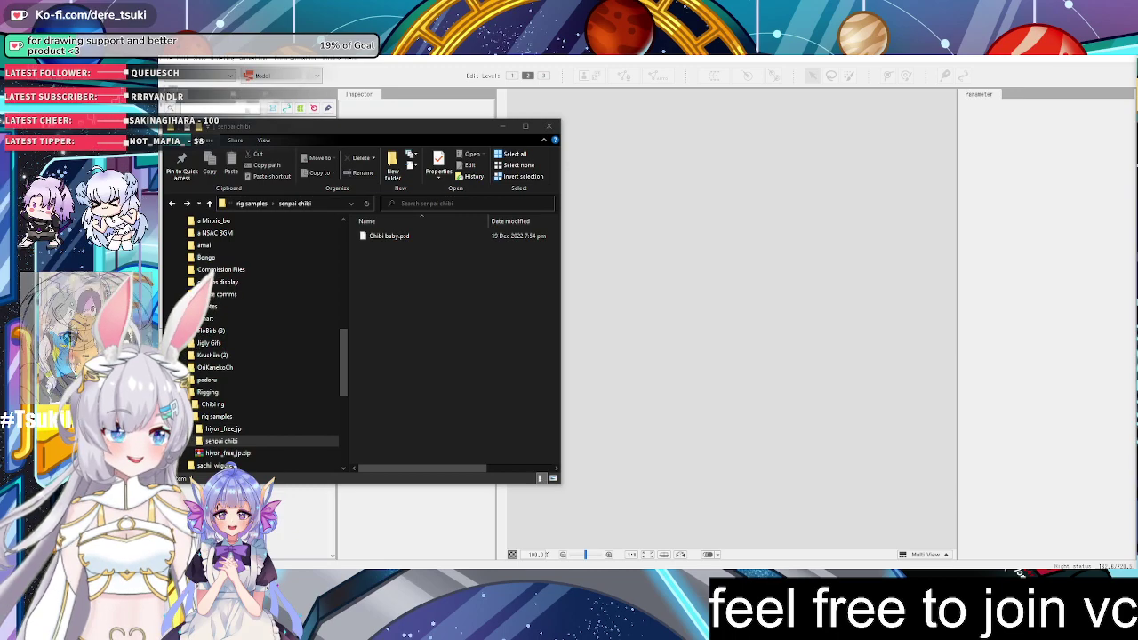
# Import Chibi baby.psd from the senpai chibi folder into Live2D Cubism Editor as a new model
pyautogui.moveTo(387, 235); pyautogui.dragTo(773, 242)
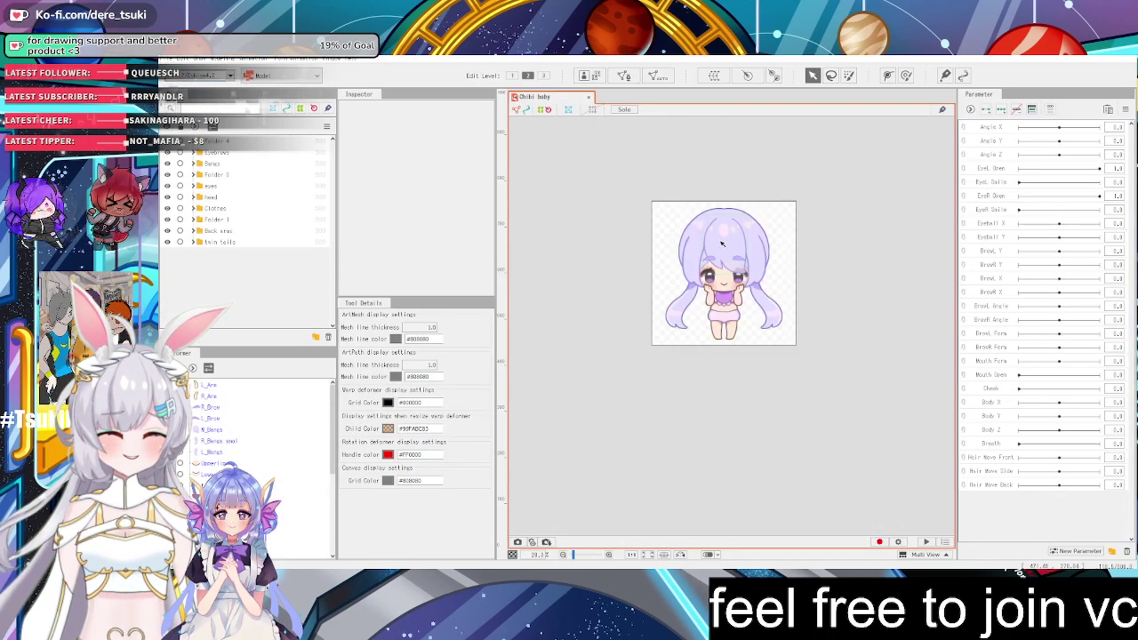
pyautogui.scroll(3, 702, 237)
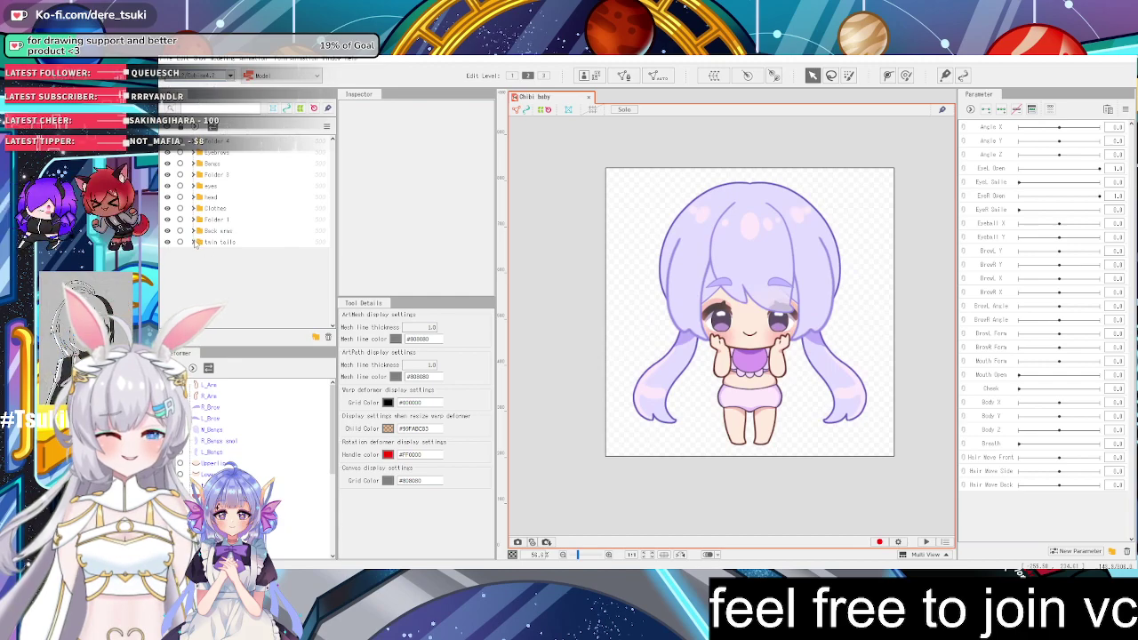
# Expand the model's part folders, including twin tails, Back arms, Folder 1, Clothes, head, eyes, Folder 2, Bangs and Eyebrows
pyautogui.click(194, 242)
pyautogui.click(198, 231)
pyautogui.click(194, 231)
pyautogui.click(194, 220)
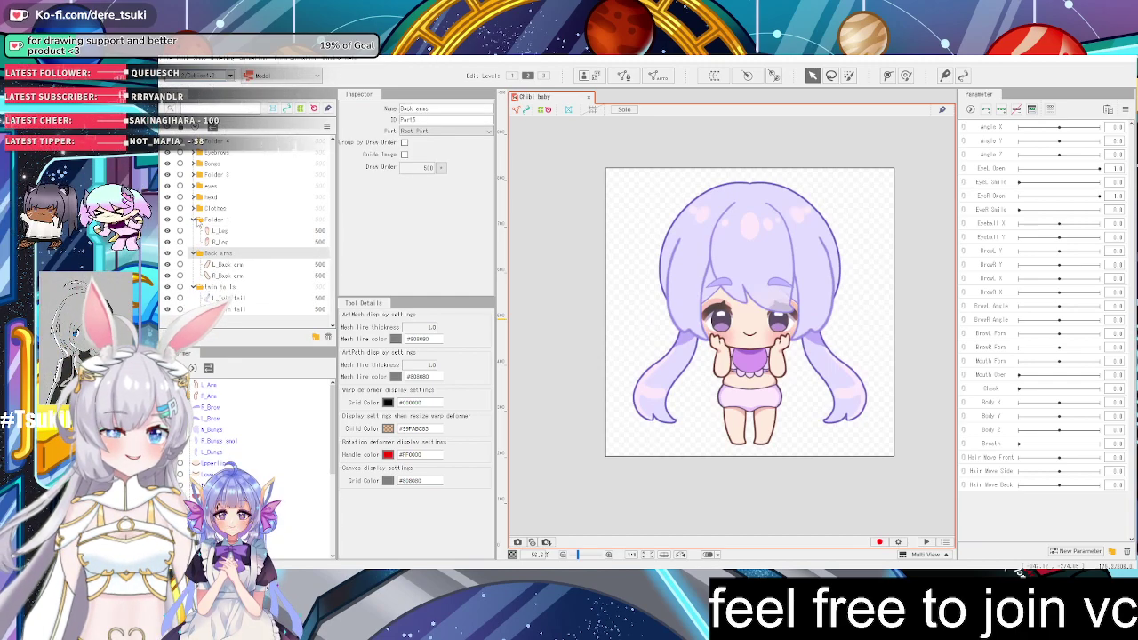
pyautogui.click(193, 208)
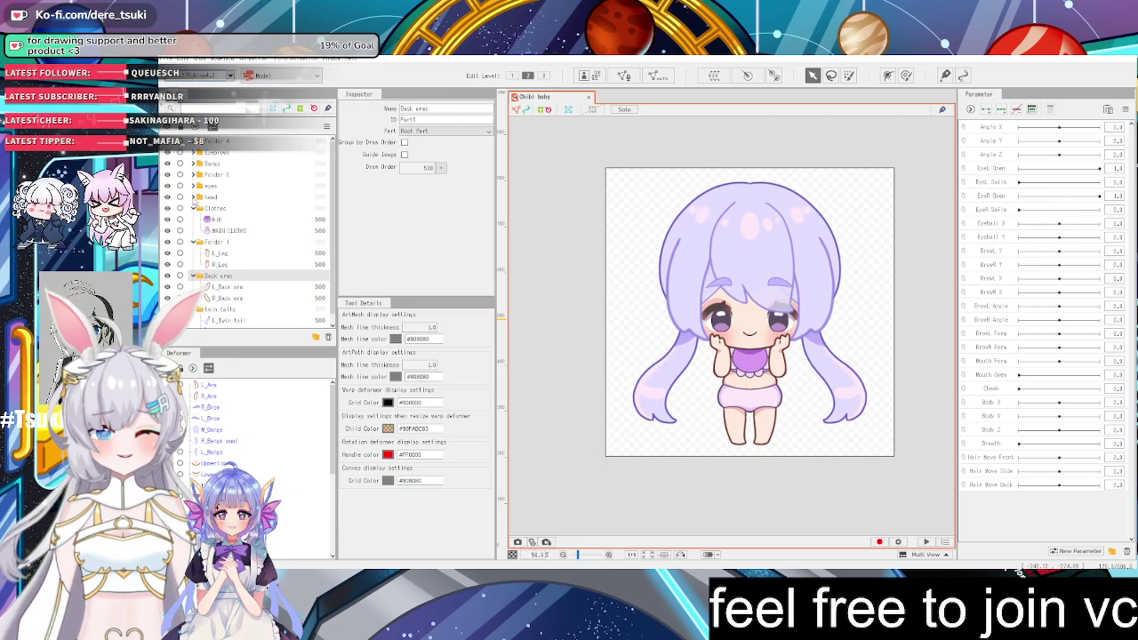
pyautogui.click(787, 307)
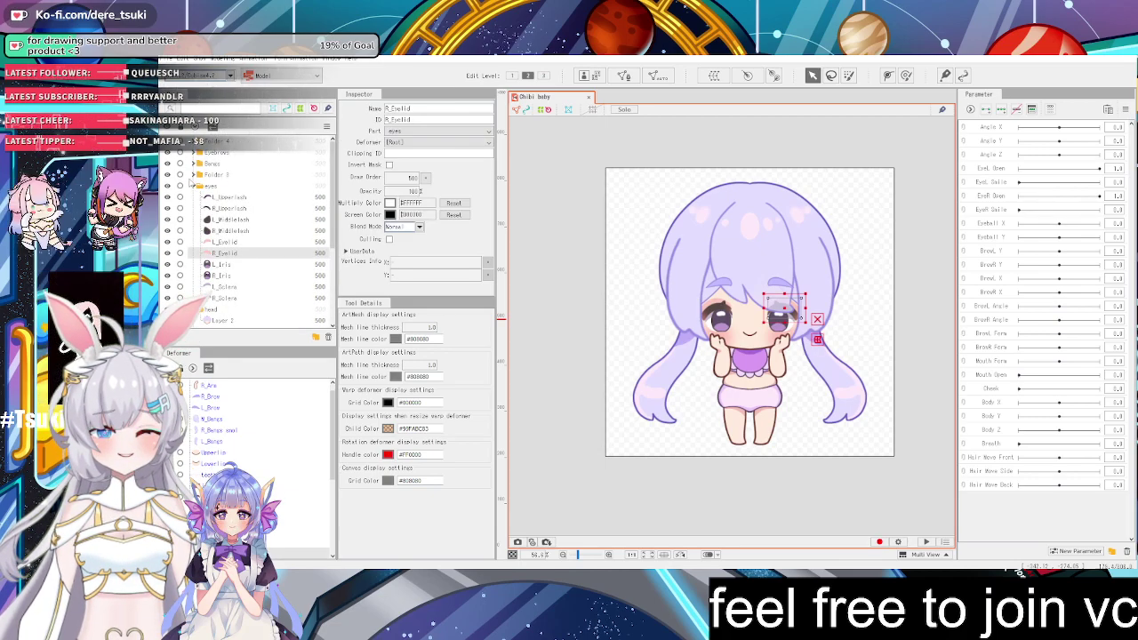
pyautogui.click(720, 282)
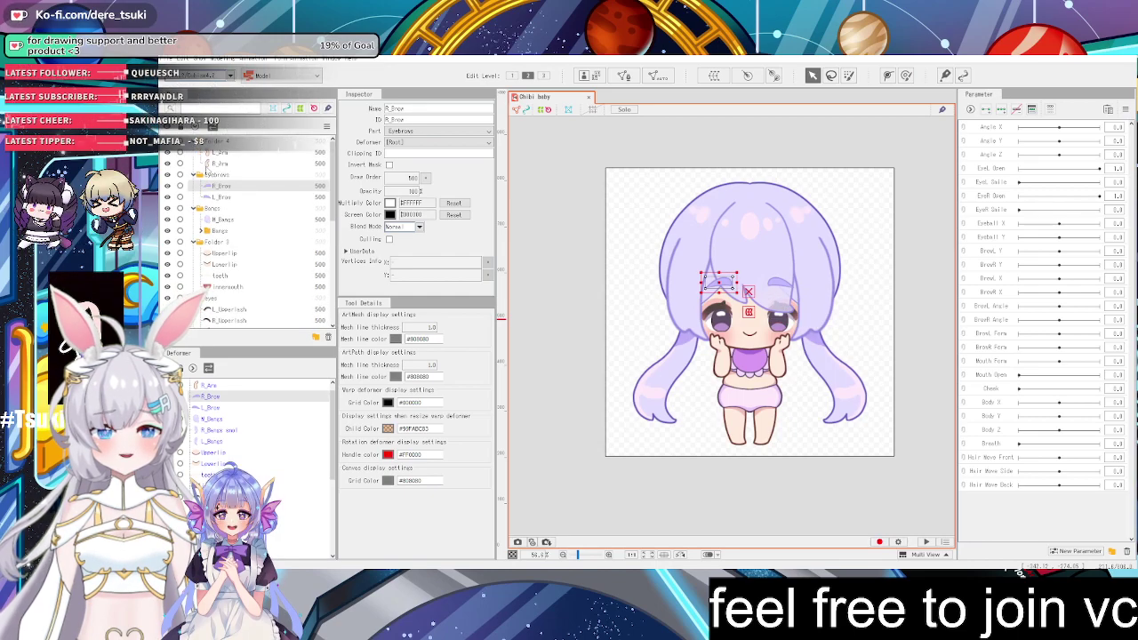
pyautogui.click(234, 165)
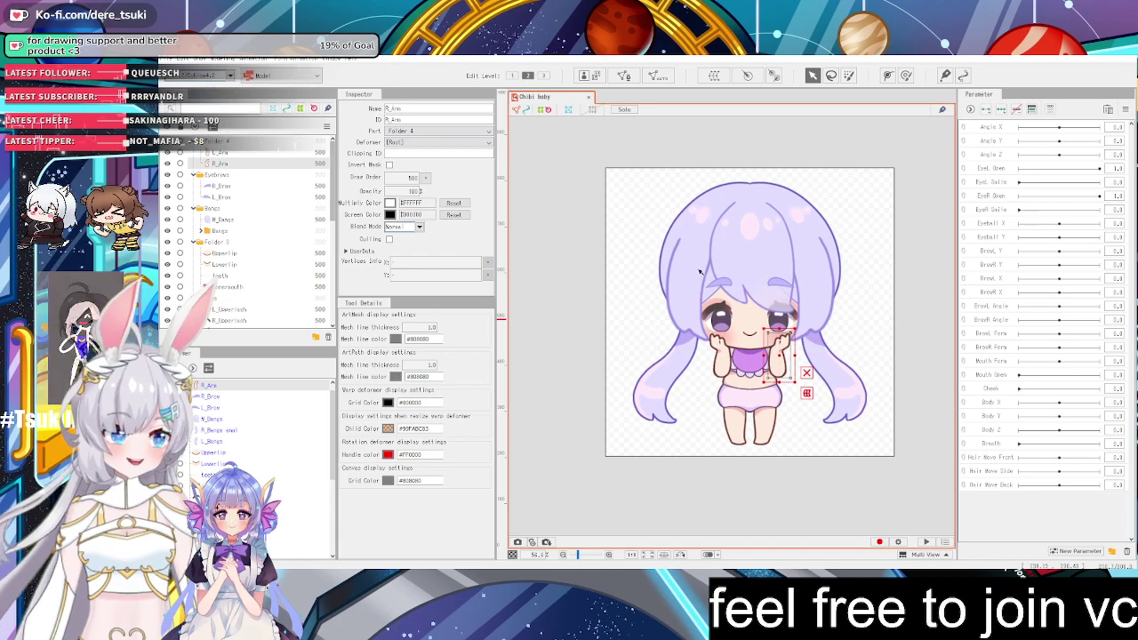
pyautogui.click(672, 261)
pyautogui.click(882, 438)
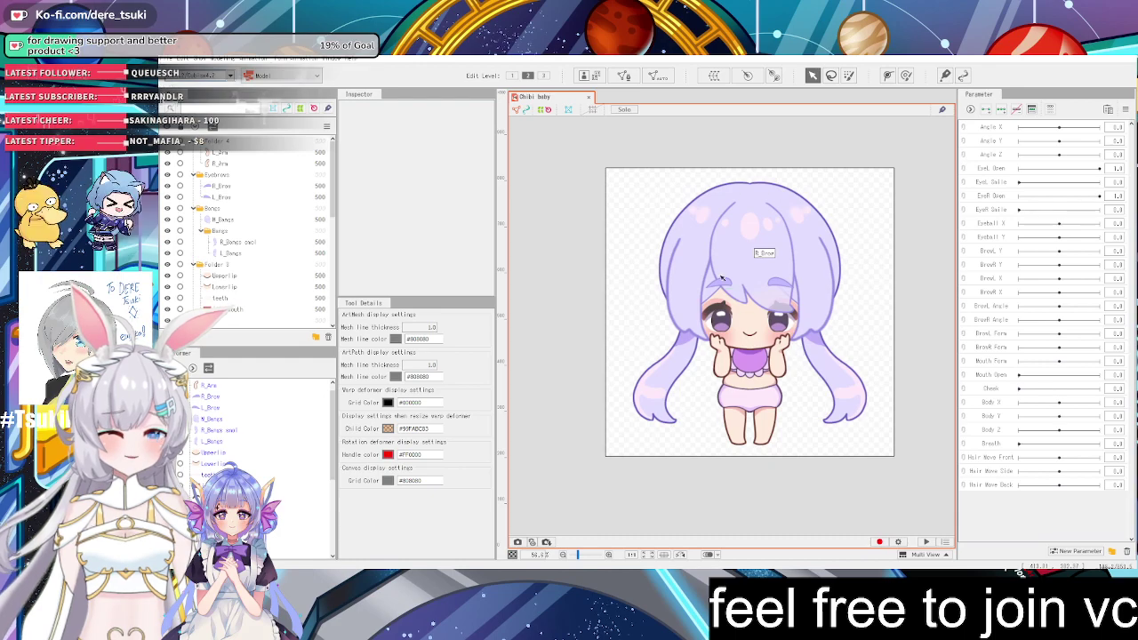
pyautogui.moveTo(595, 163); pyautogui.dragTo(863, 505)
pyautogui.click(559, 353)
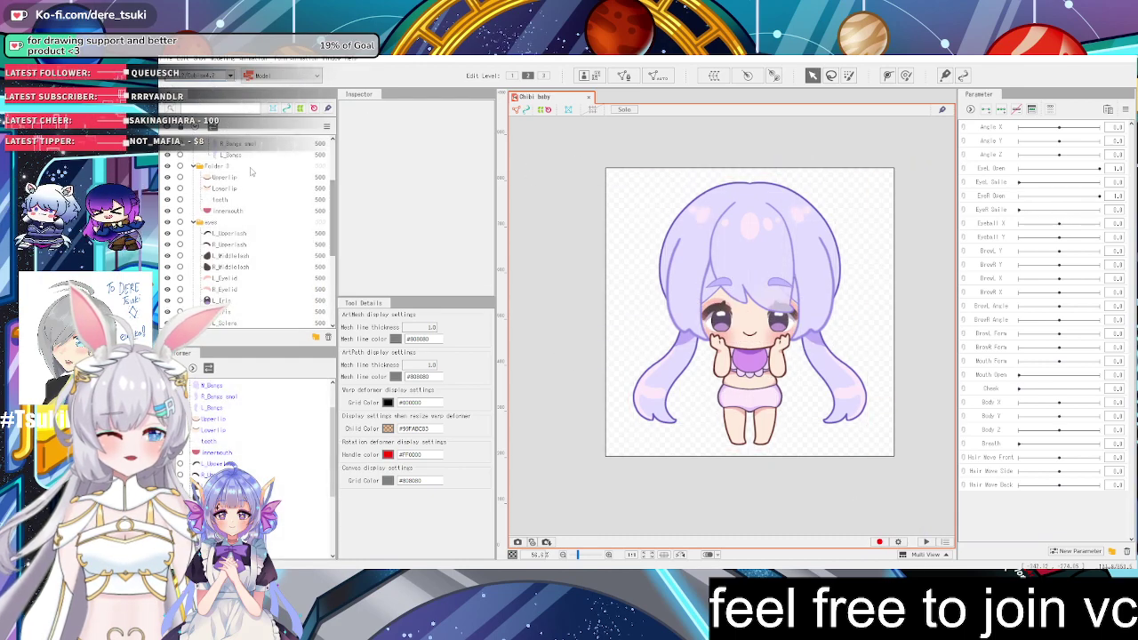
# Review the imported layers in the parts list and select the R_Twin tail mesh to locate it on the character
pyautogui.scroll(-5, 250, 170)
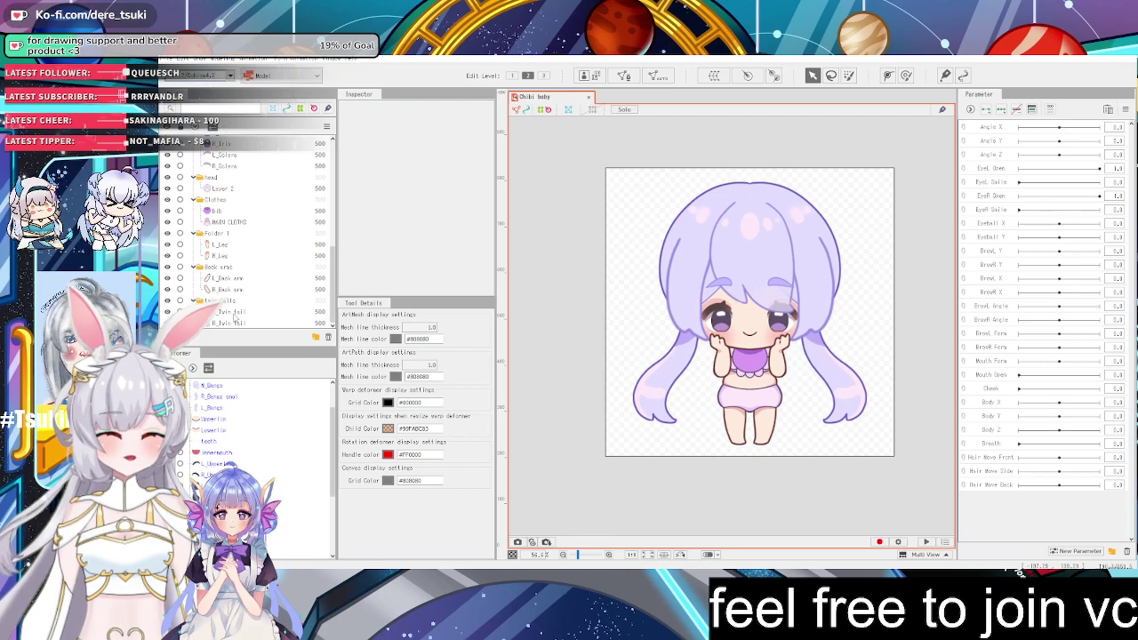
pyautogui.click(229, 324)
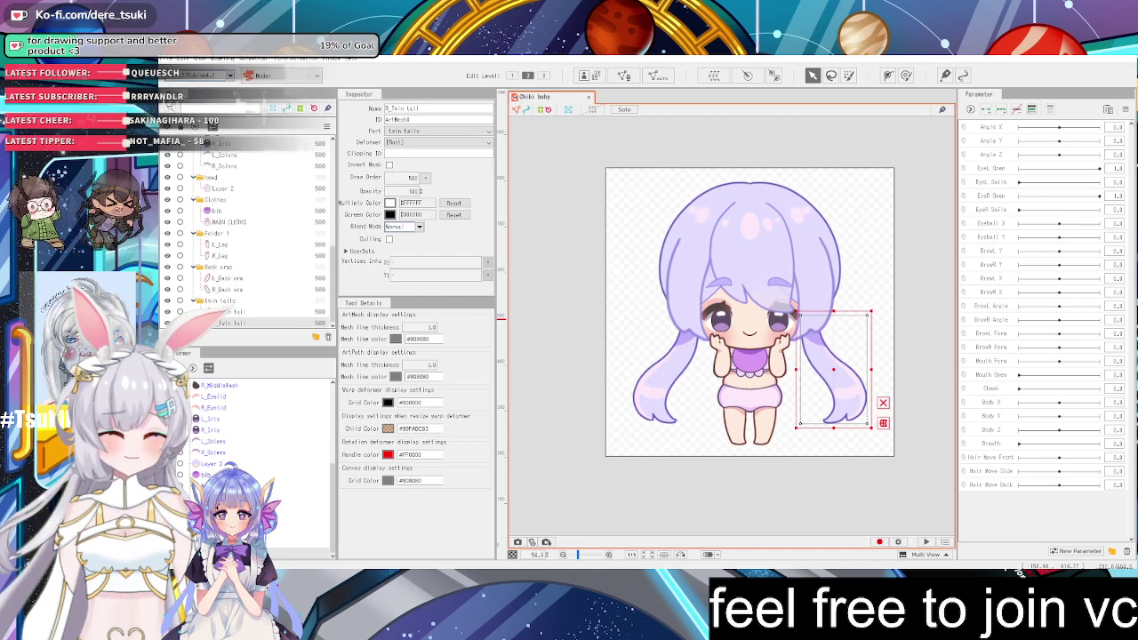
pyautogui.scroll(5, 266, 445)
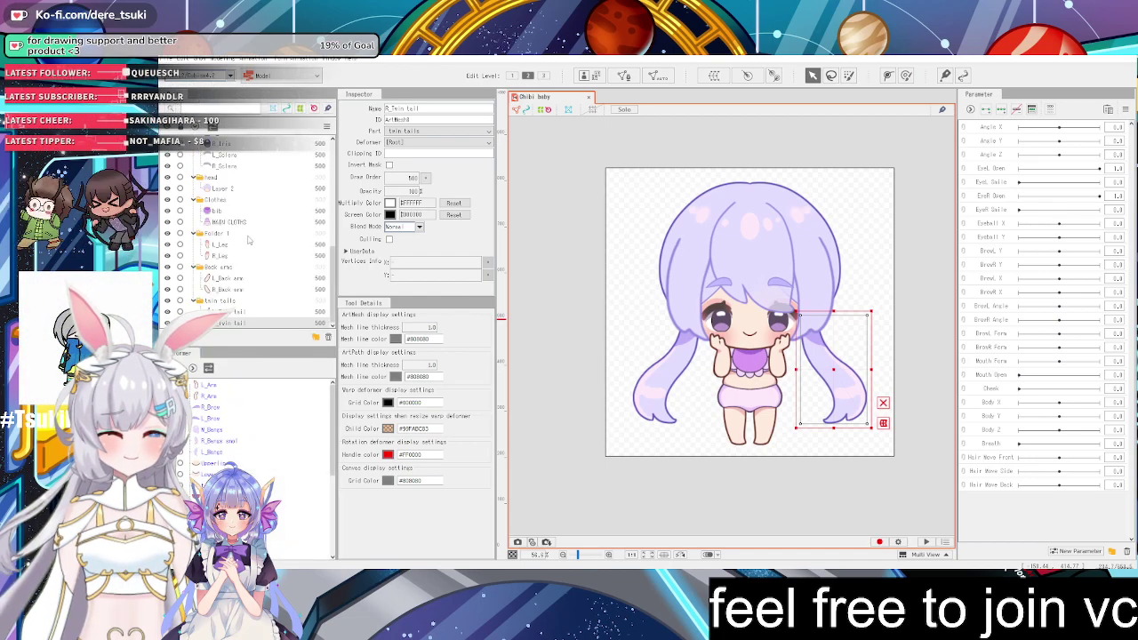
pyautogui.click(232, 325)
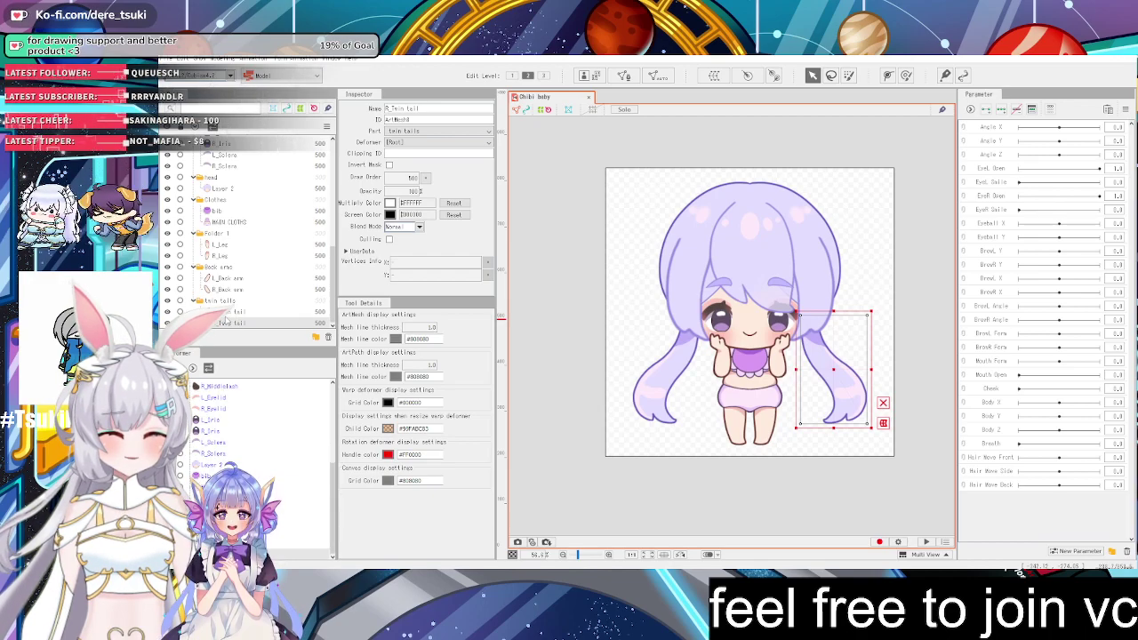
pyautogui.scroll(5, 227, 303)
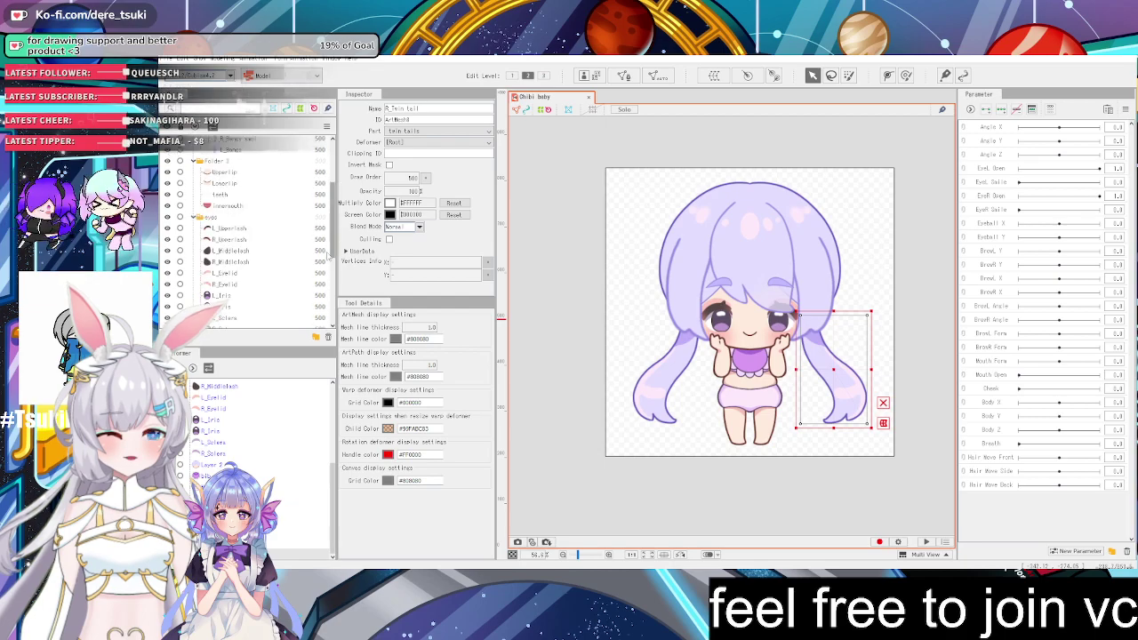
# Try deleting the R_Iris mesh to view the eye without it, and undo the deletion
pyautogui.click(778, 325)
pyautogui.scroll(5, 779, 326)
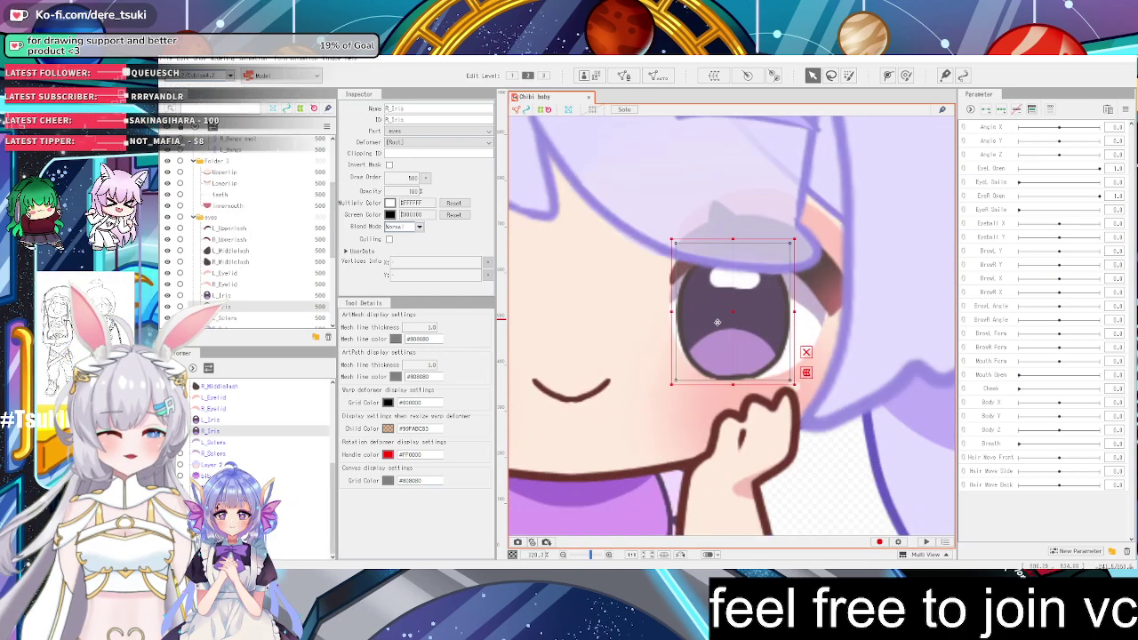
pyautogui.scroll(-2, 779, 325)
pyautogui.press('Delete')
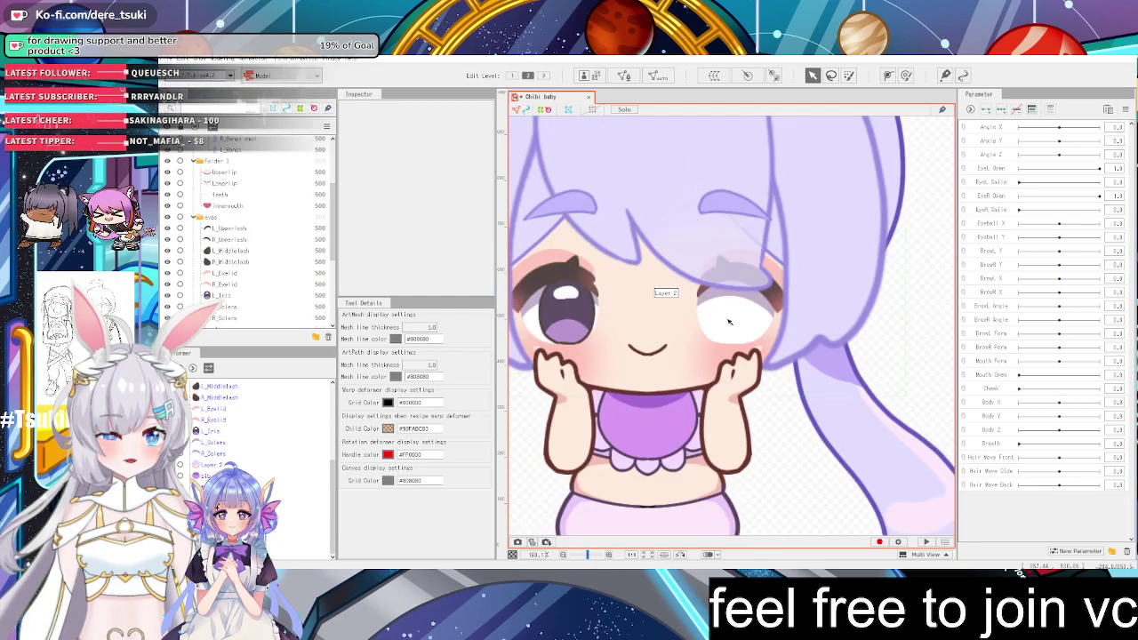
pyautogui.scroll(-3, 765, 286)
pyautogui.scroll(4, 765, 286)
pyautogui.hotkey('ctrl', 'z')
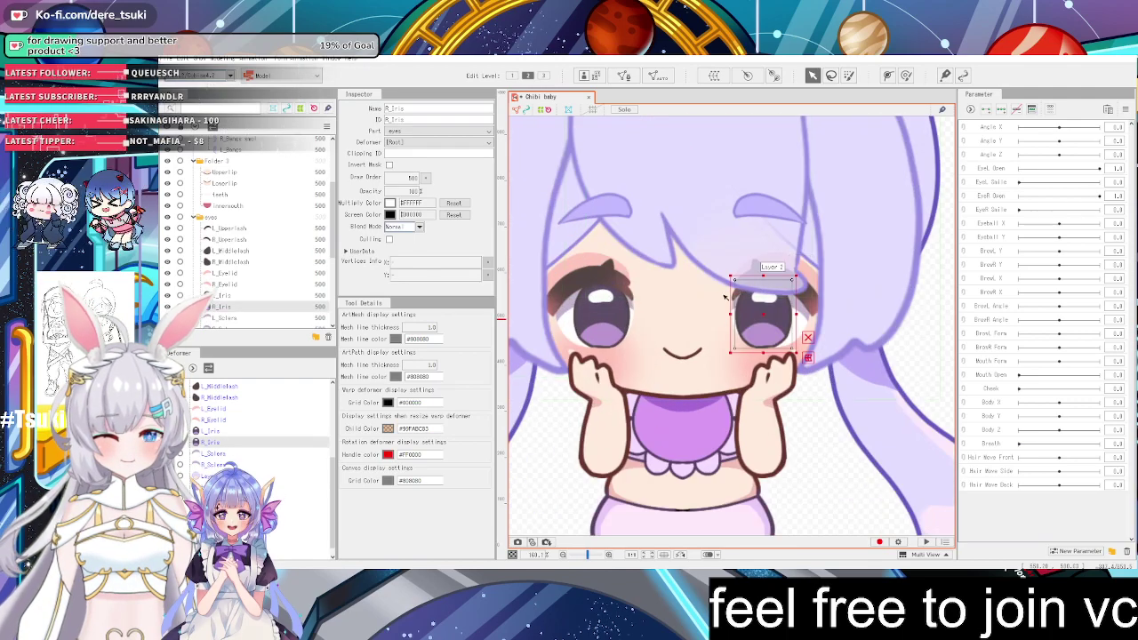
# Select the L_Iris mesh and examine both eyes up close, checking how the iris is separated from the surrounding eye layers
pyautogui.click(599, 297)
pyautogui.scroll(5, 599, 297)
pyautogui.scroll(-7, 623, 293)
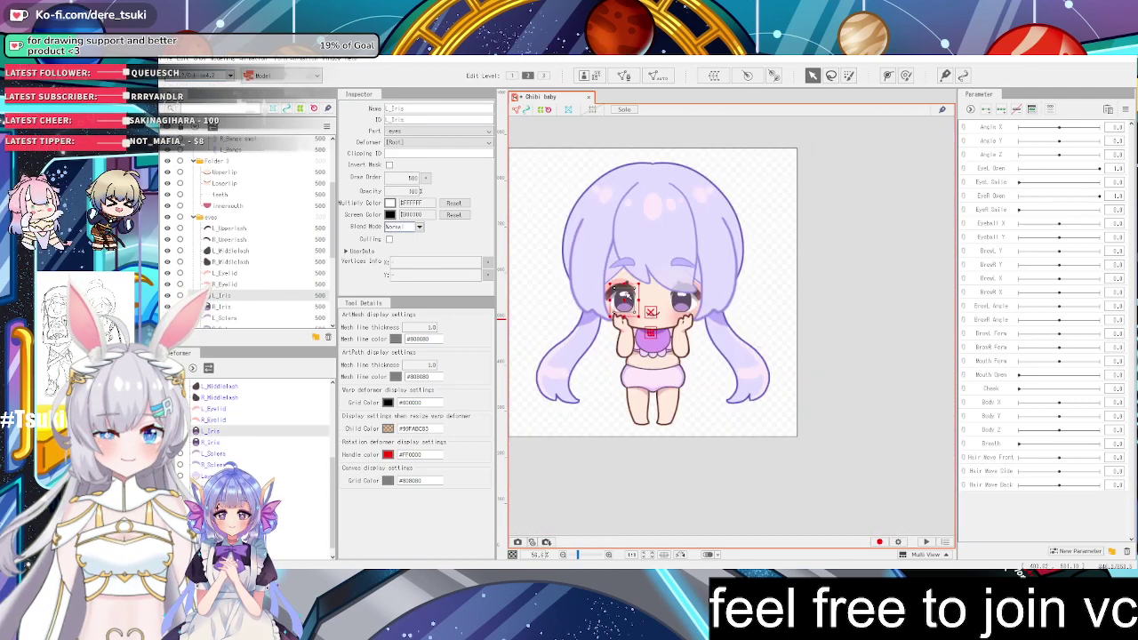
pyautogui.click(757, 306)
pyautogui.scroll(5, 626, 294)
pyautogui.click(627, 300)
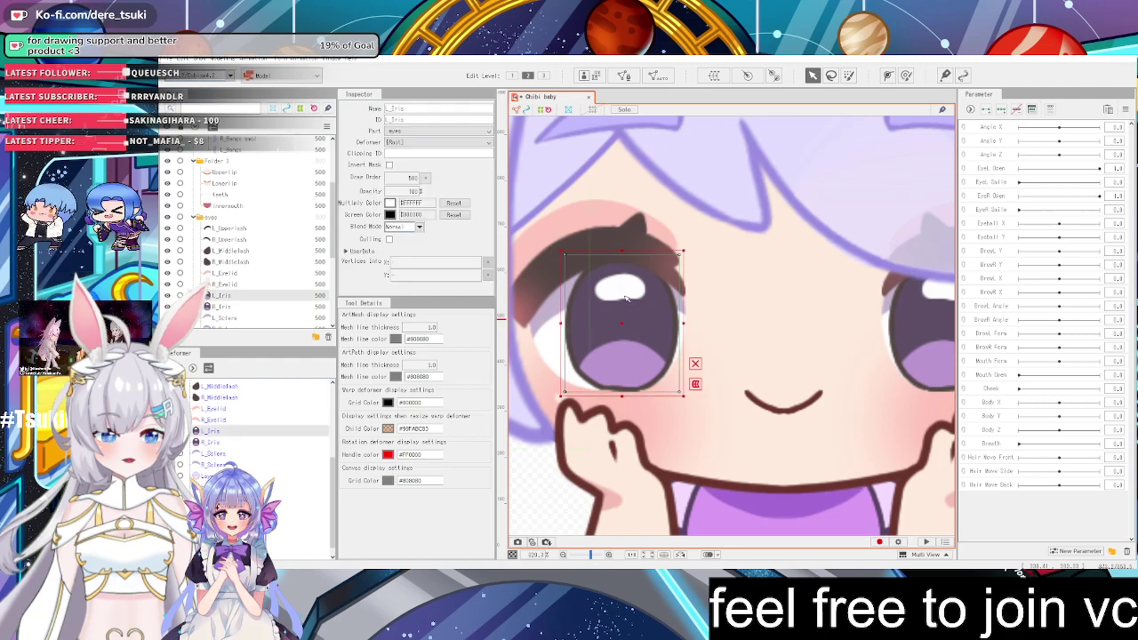
pyautogui.scroll(-6, 626, 294)
pyautogui.click(836, 315)
pyautogui.scroll(2, 607, 275)
pyautogui.scroll(-2, 611, 280)
pyautogui.scroll(2, 612, 280)
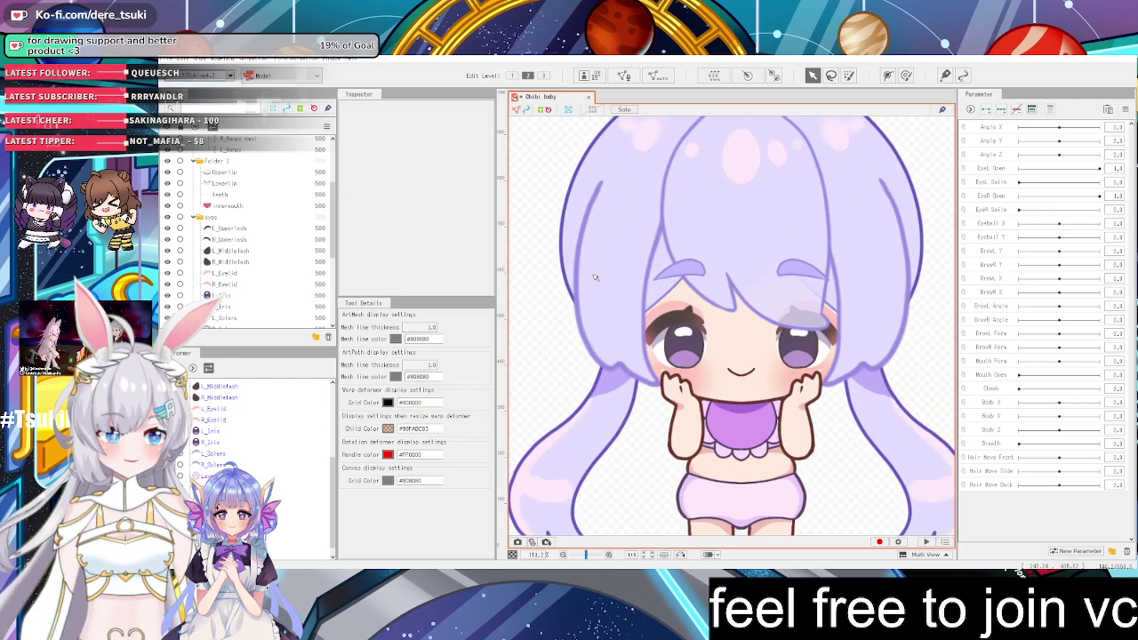
pyautogui.scroll(-1, 611, 280)
pyautogui.scroll(-1, 534, 297)
pyautogui.scroll(2, 523, 297)
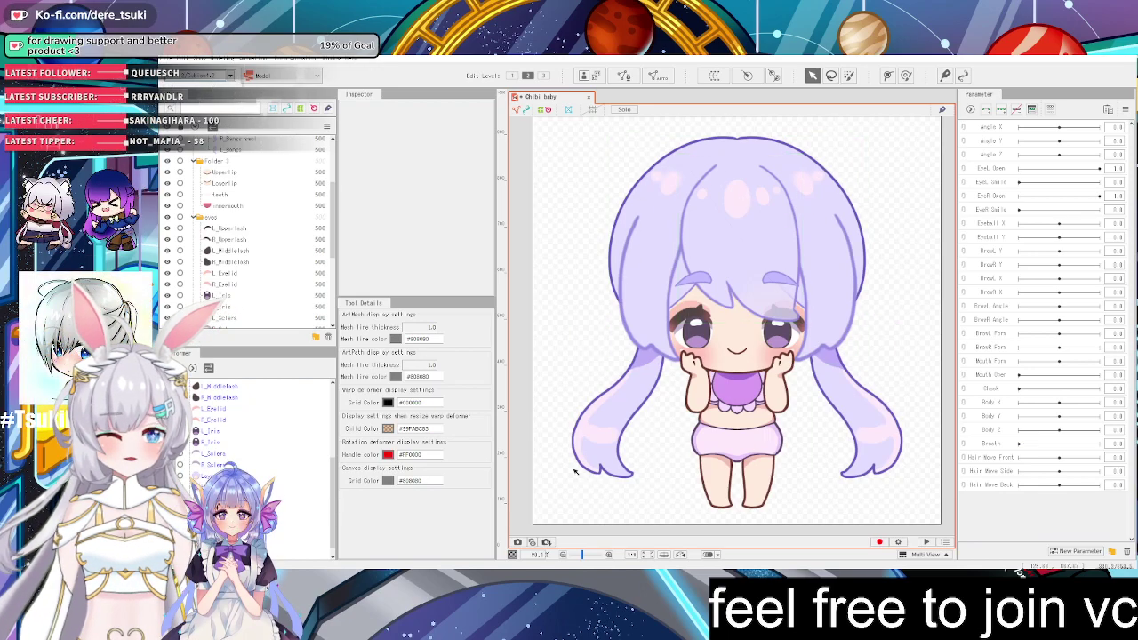
pyautogui.scroll(-1, 737, 176)
pyautogui.scroll(1, 737, 236)
pyautogui.scroll(-1, 741, 237)
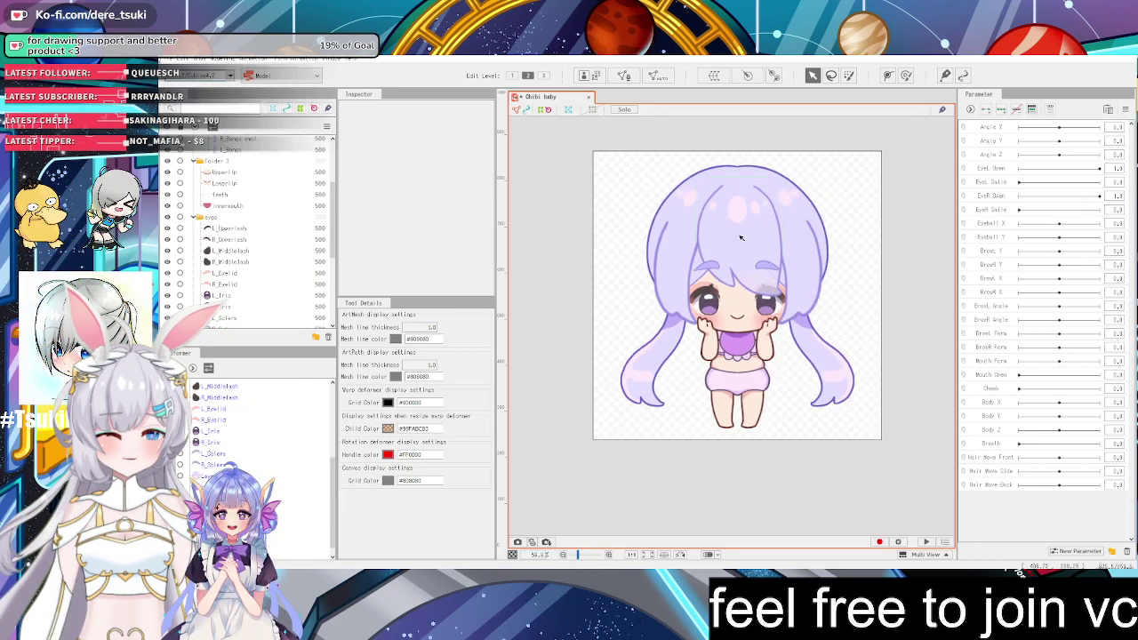
pyautogui.scroll(1, 740, 238)
pyautogui.scroll(-1, 747, 240)
pyautogui.scroll(1, 751, 194)
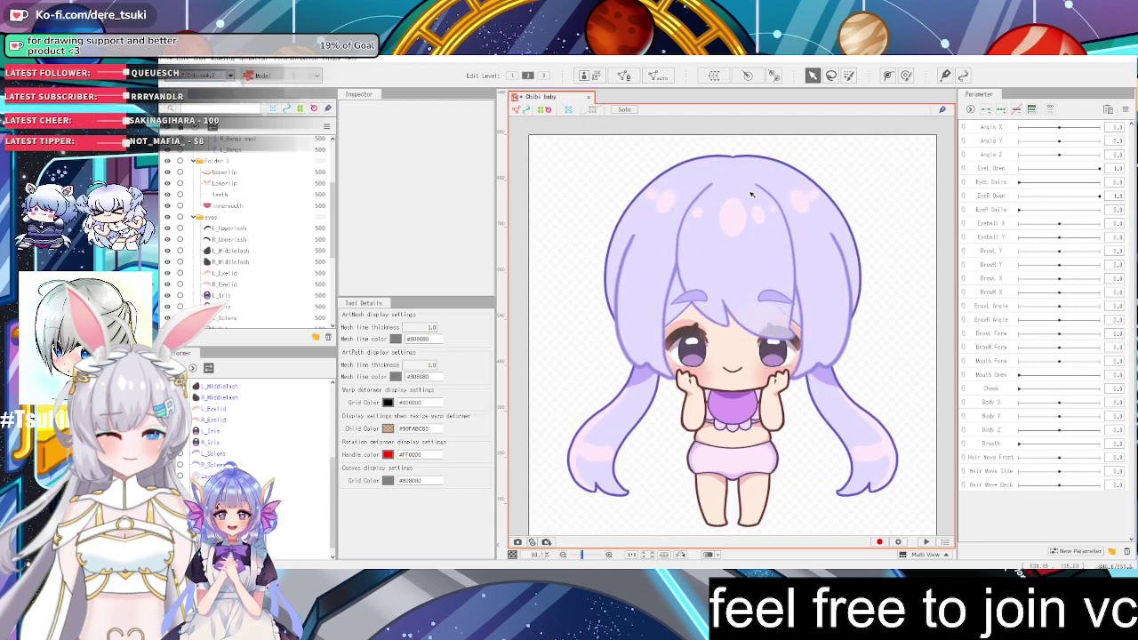
pyautogui.scroll(-1, 751, 194)
pyautogui.scroll(1, 755, 134)
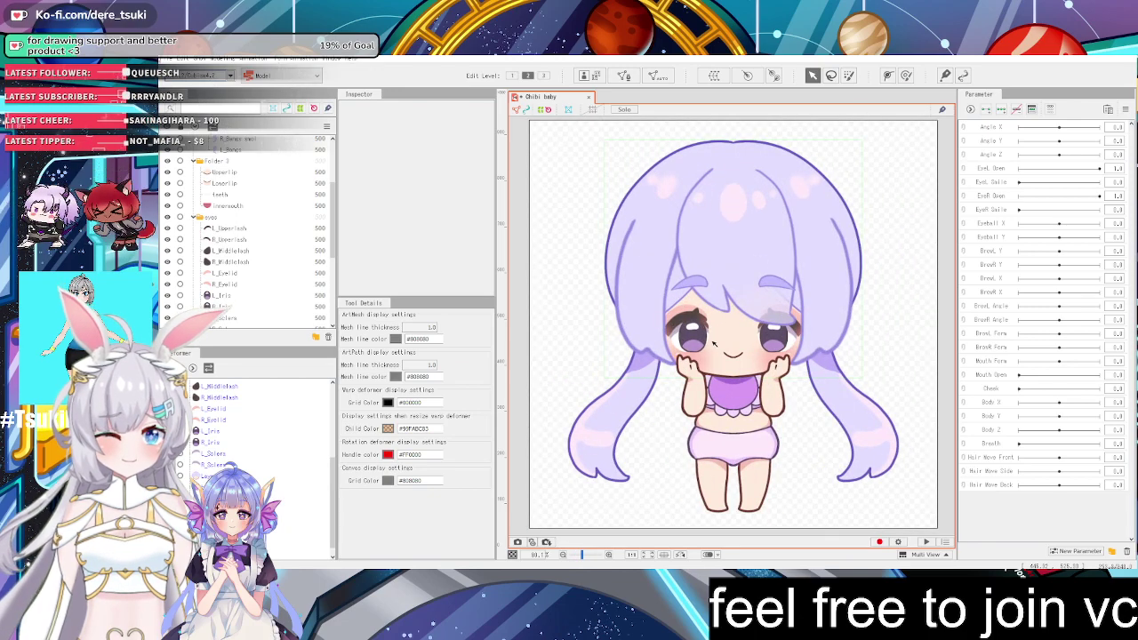
pyautogui.scroll(-2, 702, 272)
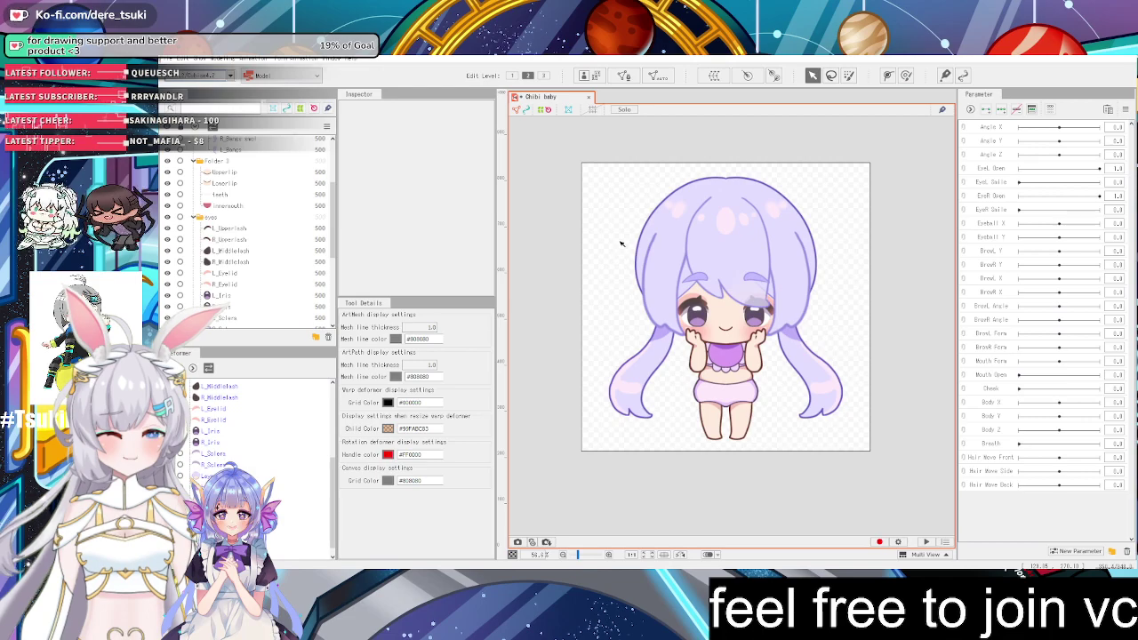
# Select the M_Bangs mesh and examine the extent of the middle bangs over the face
pyautogui.click(738, 229)
pyautogui.scroll(3, 738, 231)
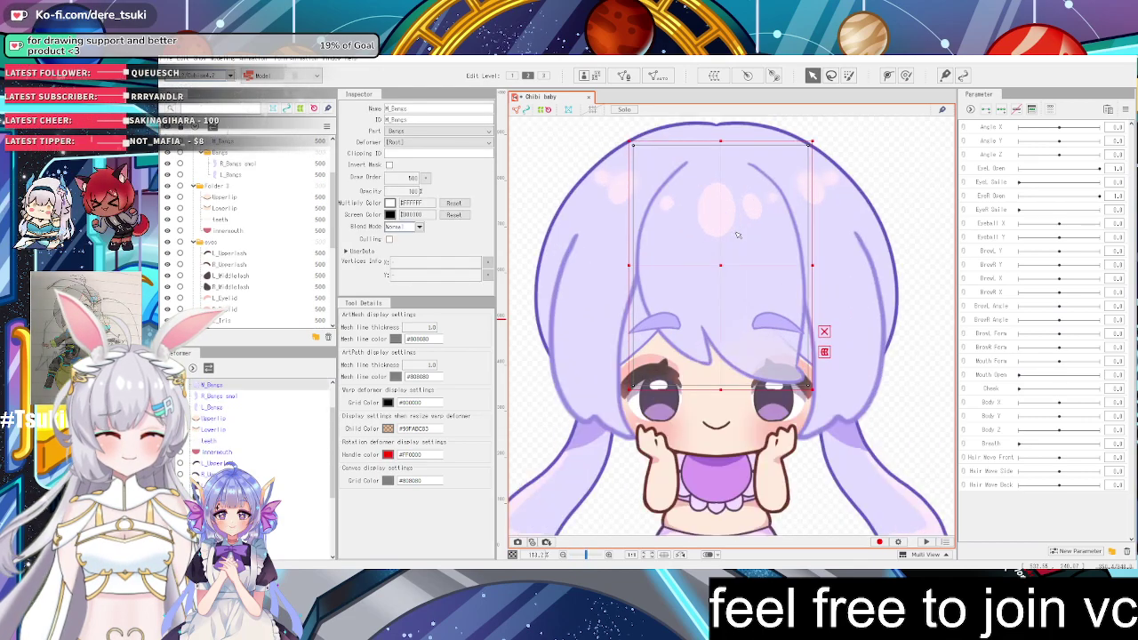
pyautogui.scroll(-5, 737, 235)
pyautogui.scroll(2, 736, 235)
pyautogui.click(664, 266)
pyautogui.scroll(4, 711, 223)
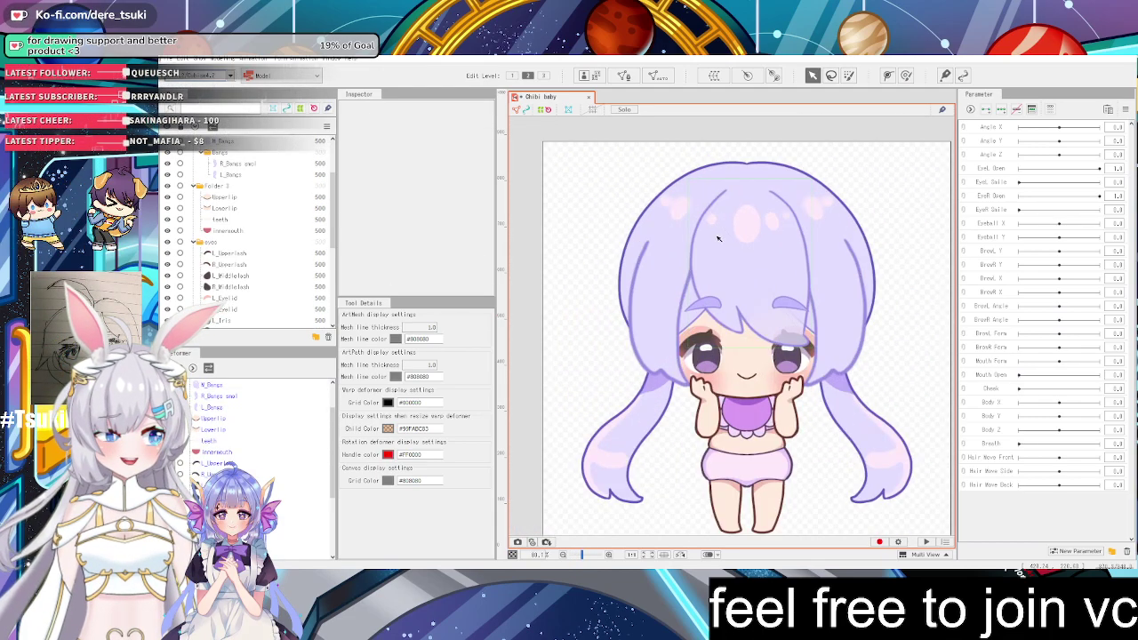
pyautogui.scroll(-2, 816, 256)
pyautogui.scroll(2, 853, 262)
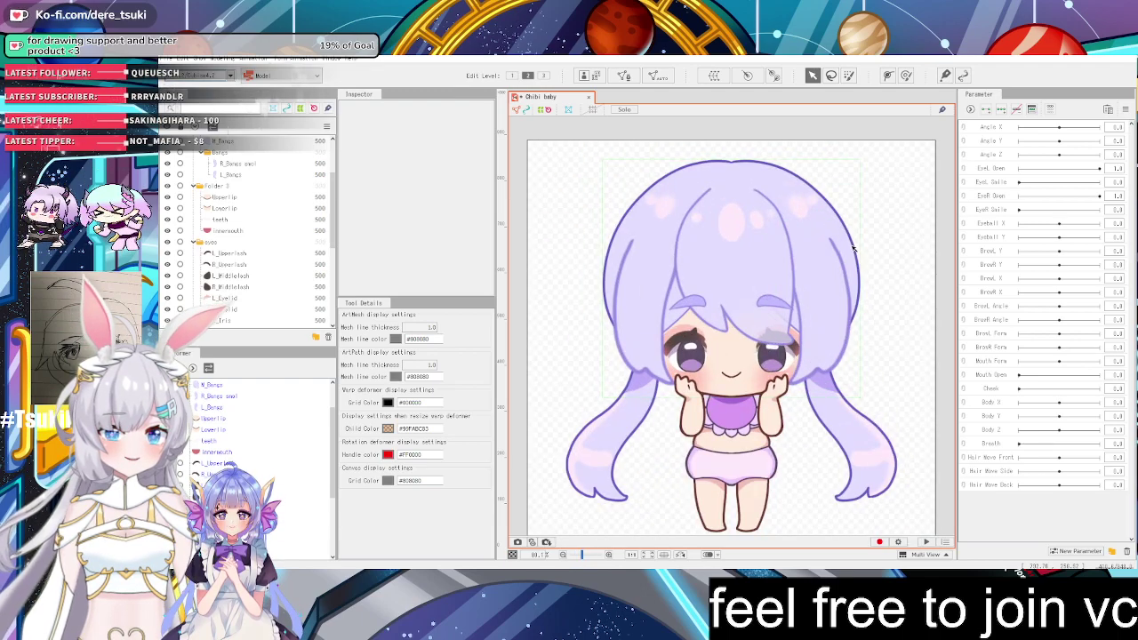
pyautogui.scroll(-3, 904, 271)
pyautogui.scroll(4, 904, 271)
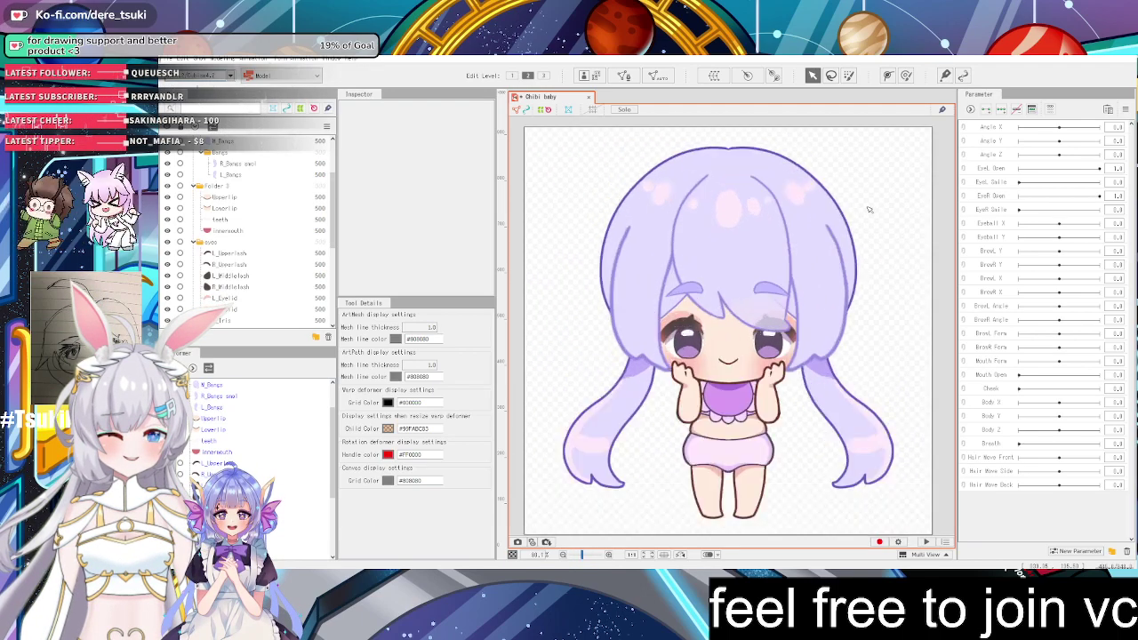
pyautogui.scroll(-2, 867, 213)
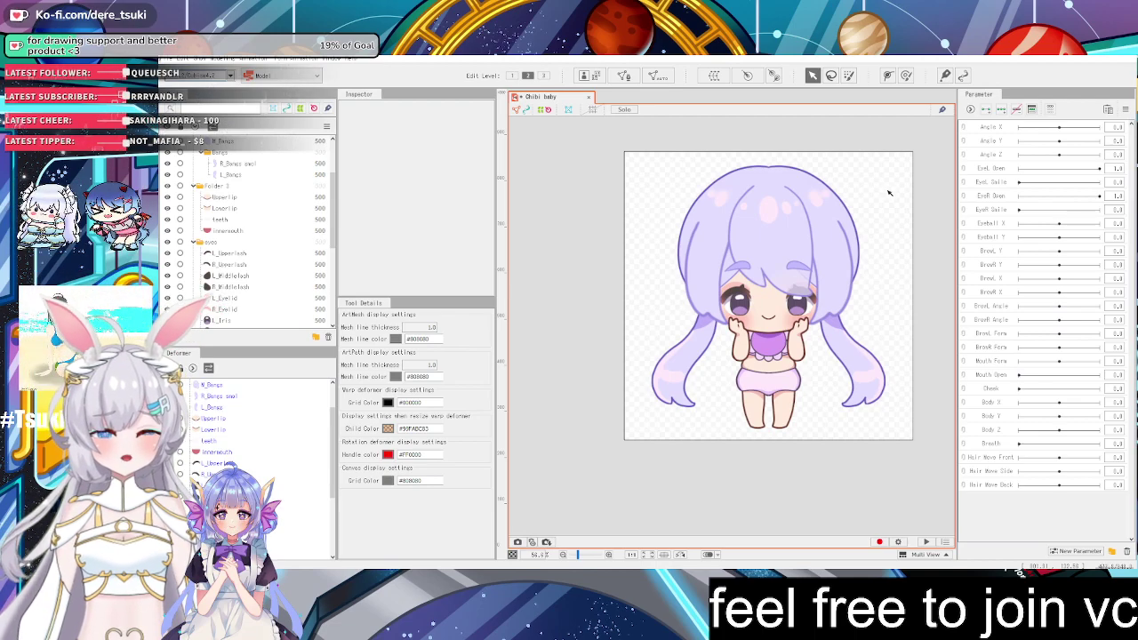
pyautogui.scroll(1, 891, 188)
pyautogui.scroll(-1, 895, 184)
pyautogui.scroll(2, 894, 187)
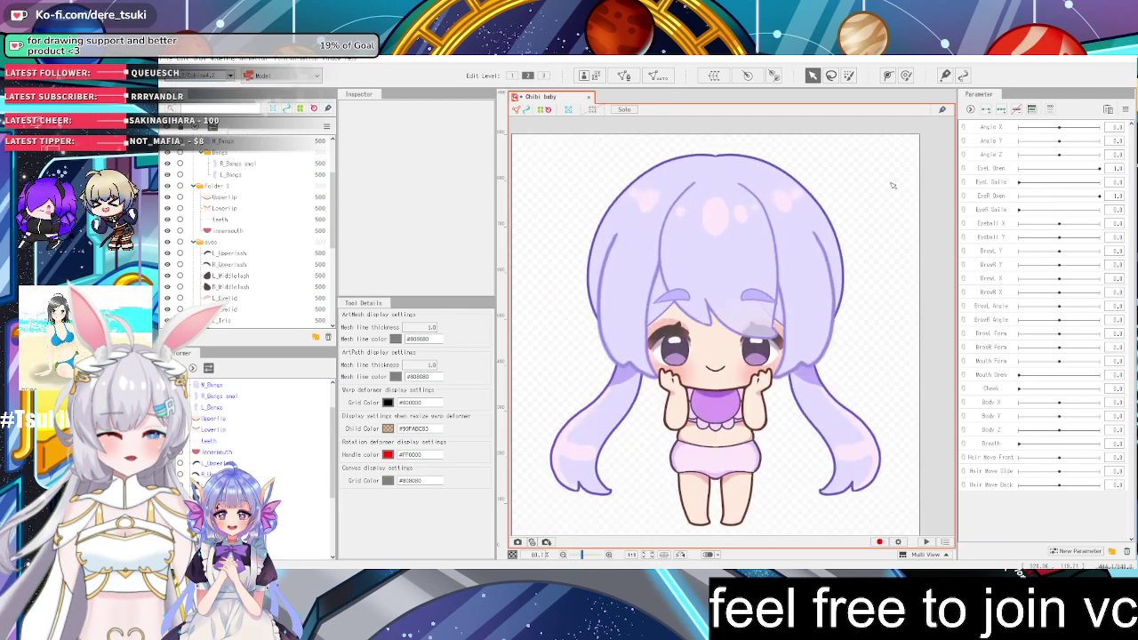
pyautogui.scroll(-2, 866, 197)
pyautogui.scroll(2, 853, 206)
pyautogui.scroll(-2, 833, 231)
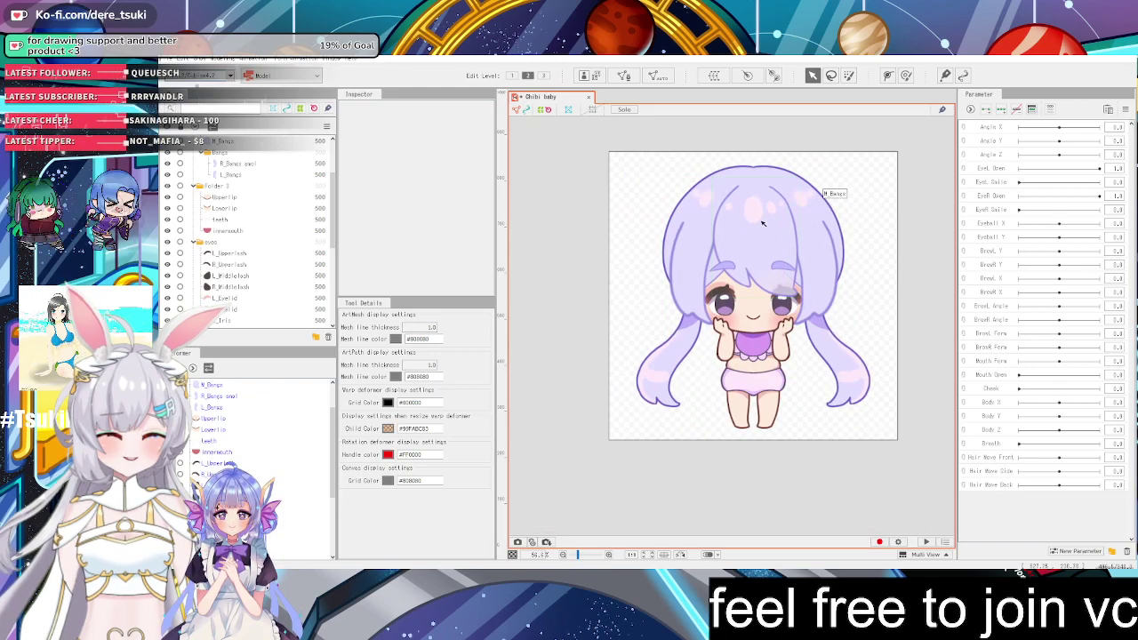
pyautogui.scroll(2, 849, 213)
pyautogui.scroll(-2, 889, 224)
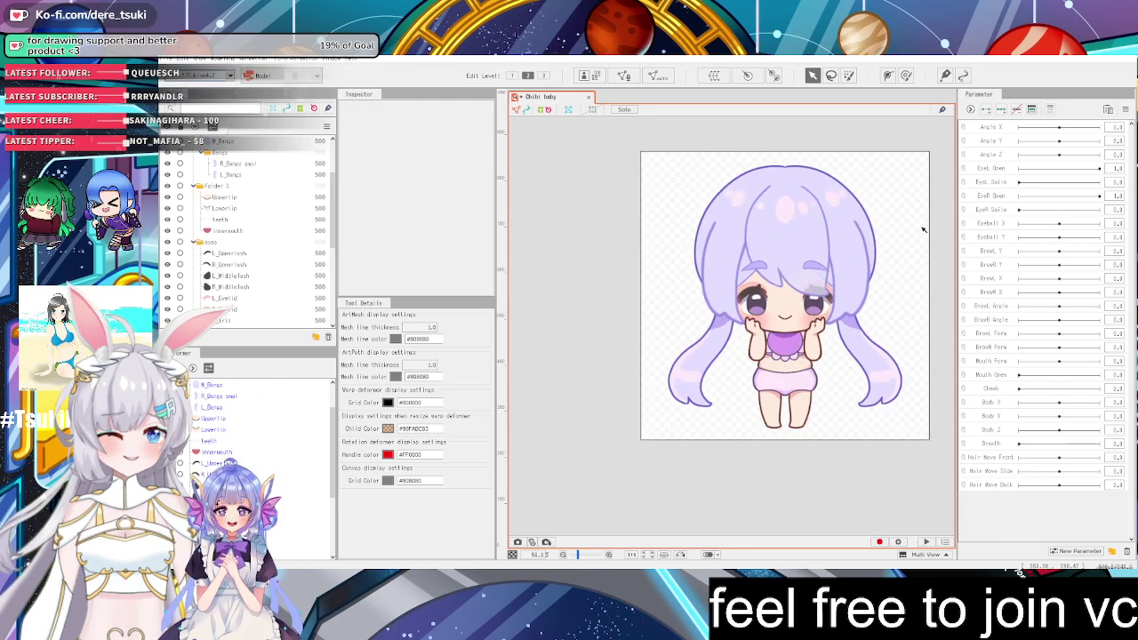
pyautogui.scroll(2, 836, 234)
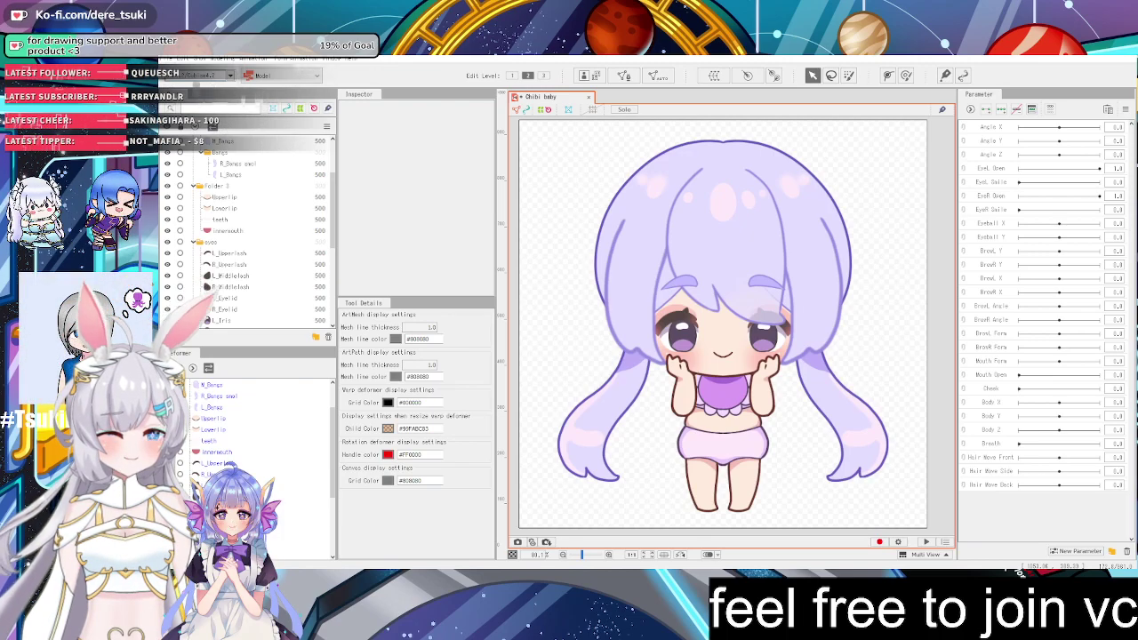
pyautogui.scroll(-3, 807, 299)
pyautogui.scroll(1, 904, 302)
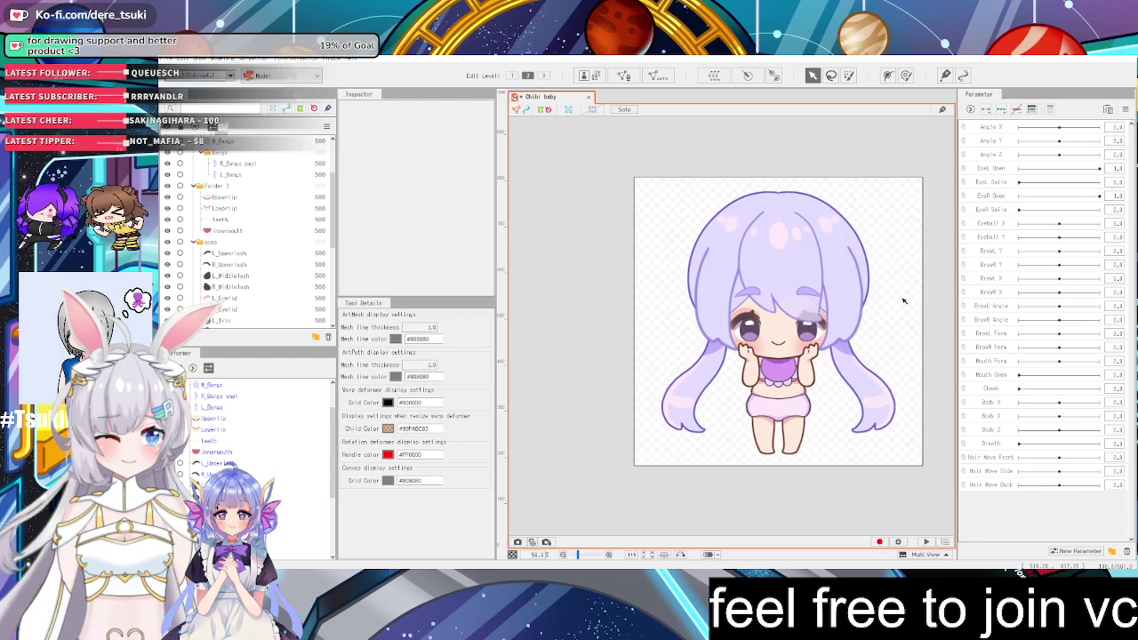
pyautogui.scroll(1, 904, 302)
pyautogui.scroll(-1, 808, 297)
pyautogui.scroll(1, 782, 296)
pyautogui.scroll(-1, 783, 293)
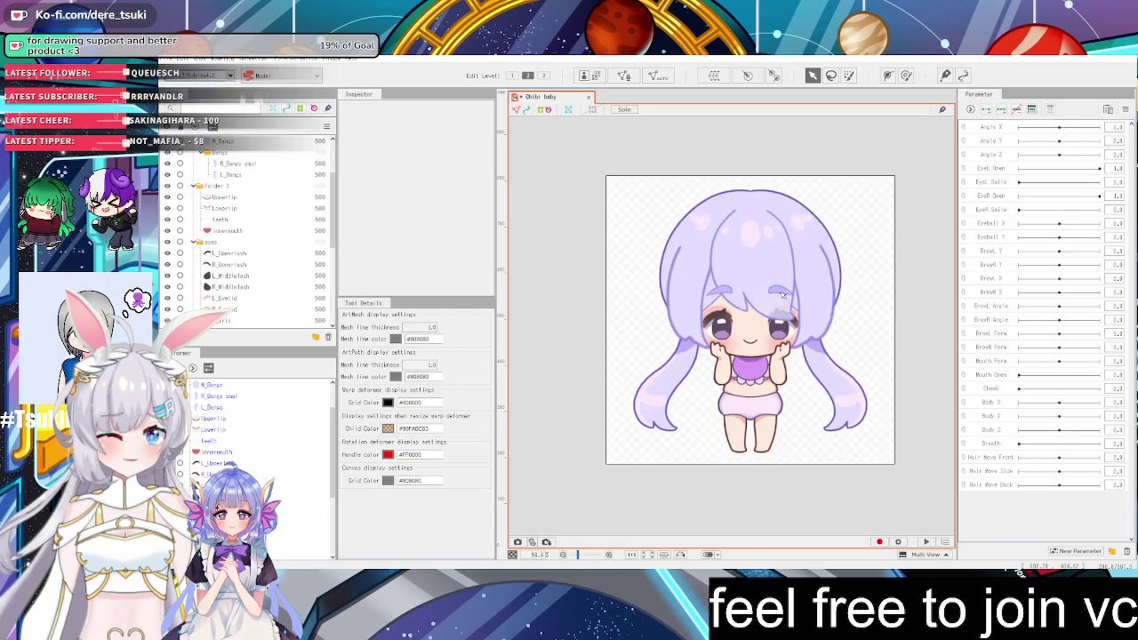
pyautogui.scroll(1, 757, 295)
pyautogui.scroll(-1, 708, 295)
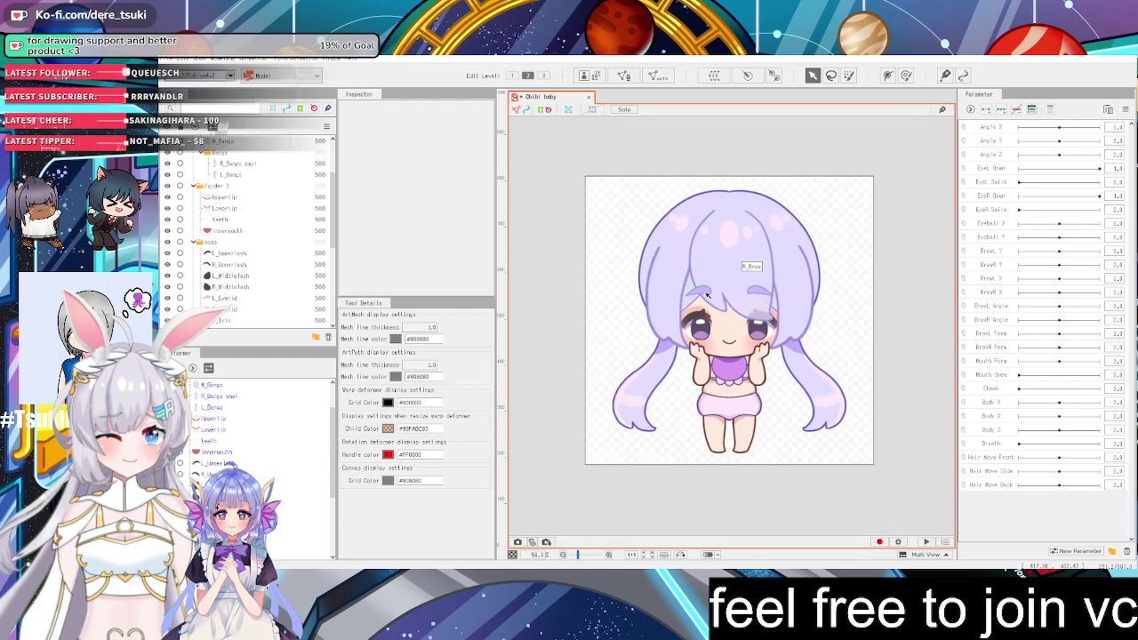
pyautogui.scroll(1, 708, 295)
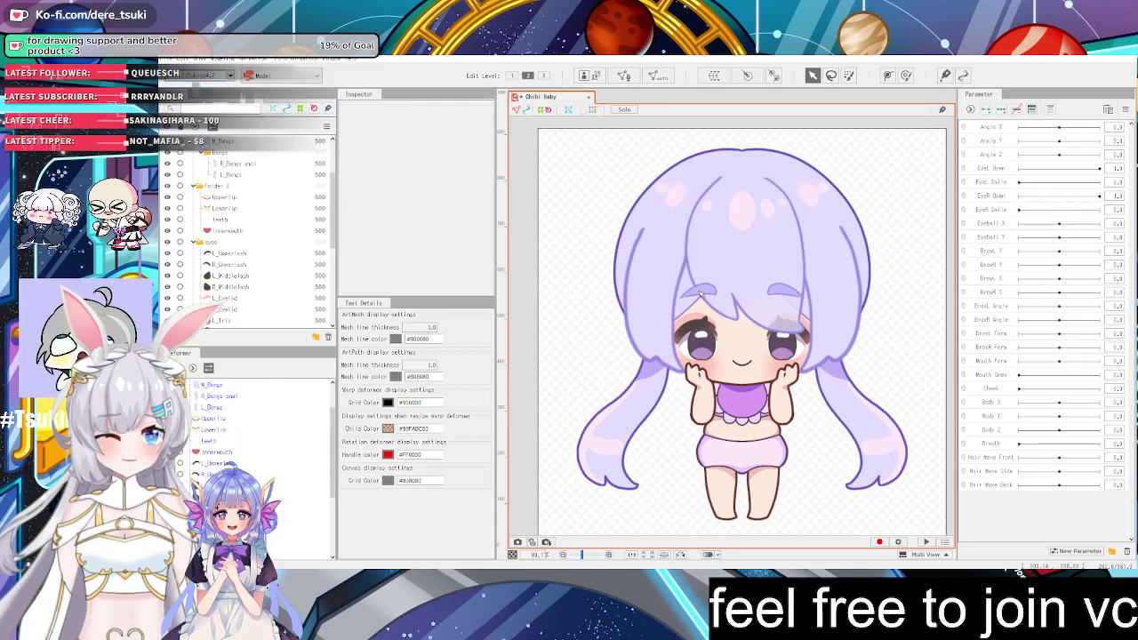
pyautogui.scroll(-1, 700, 294)
pyautogui.scroll(1, 699, 294)
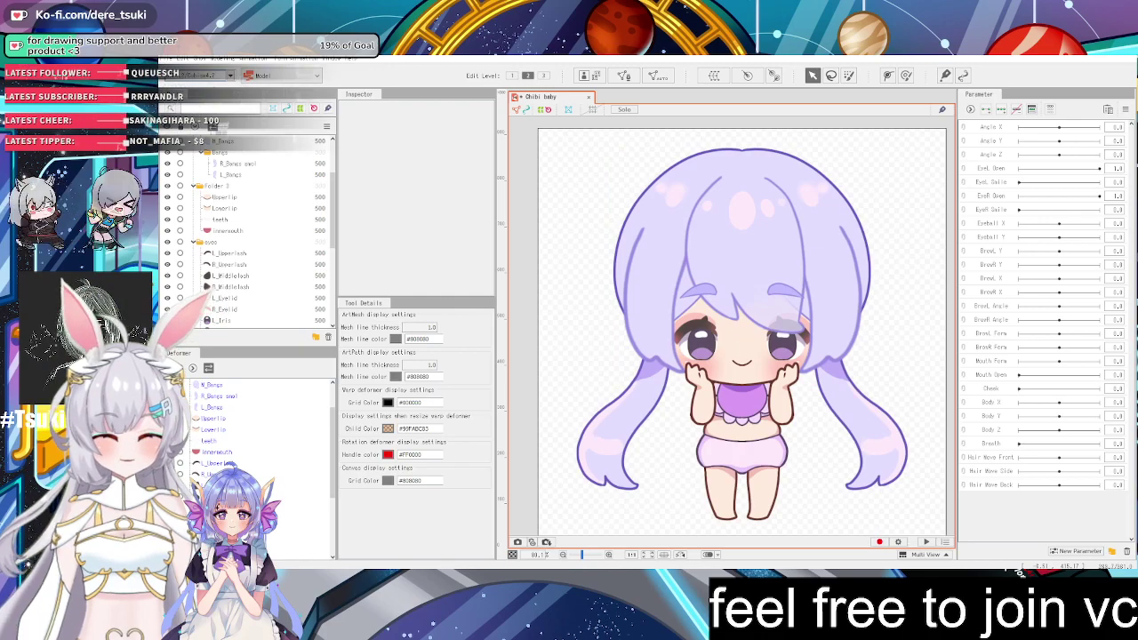
pyautogui.press('super')
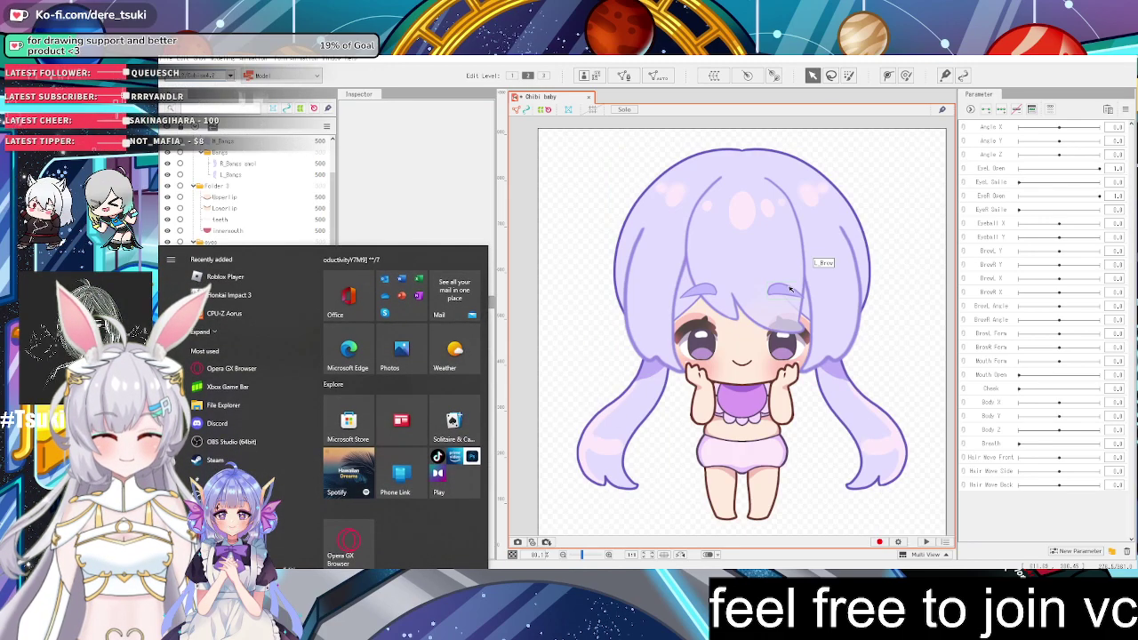
pyautogui.write('disp')
pyautogui.press('BackSpace')
pyautogui.press('BackSpace')
pyautogui.press('BackSpace')
pyautogui.press('BackSpace')
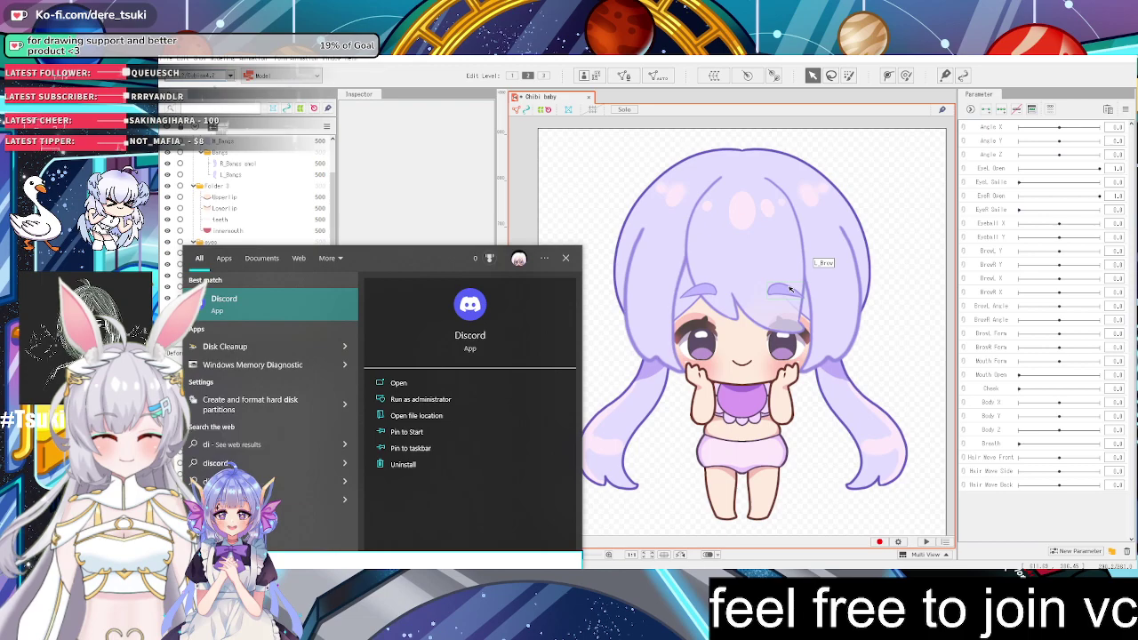
pyautogui.press('Escape')
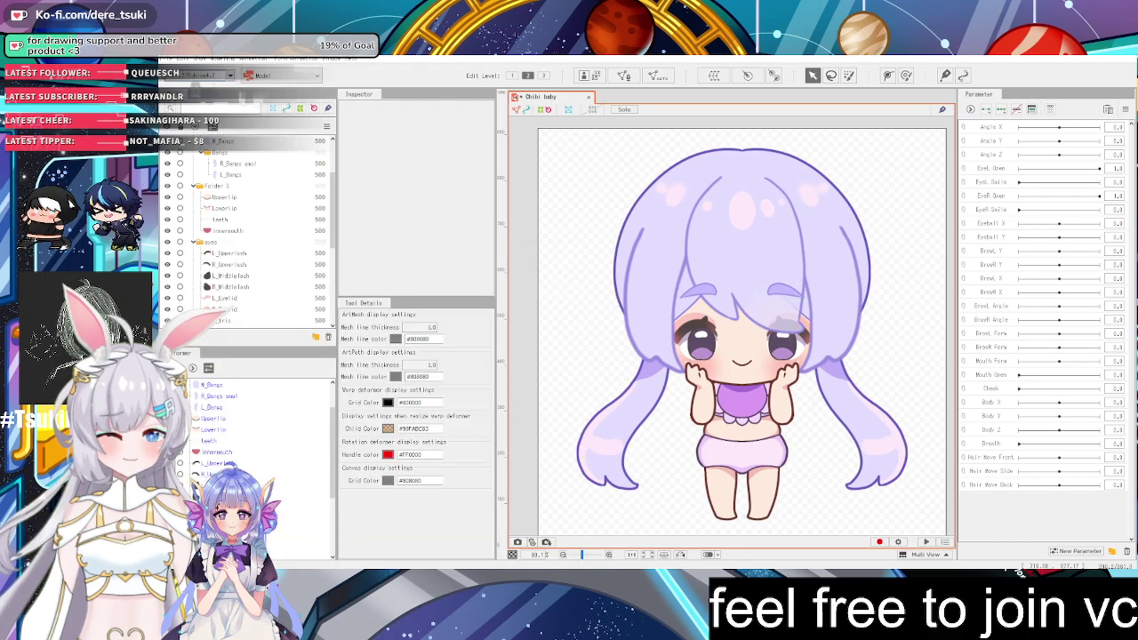
pyautogui.scroll(-3, 857, 308)
pyautogui.scroll(3, 857, 308)
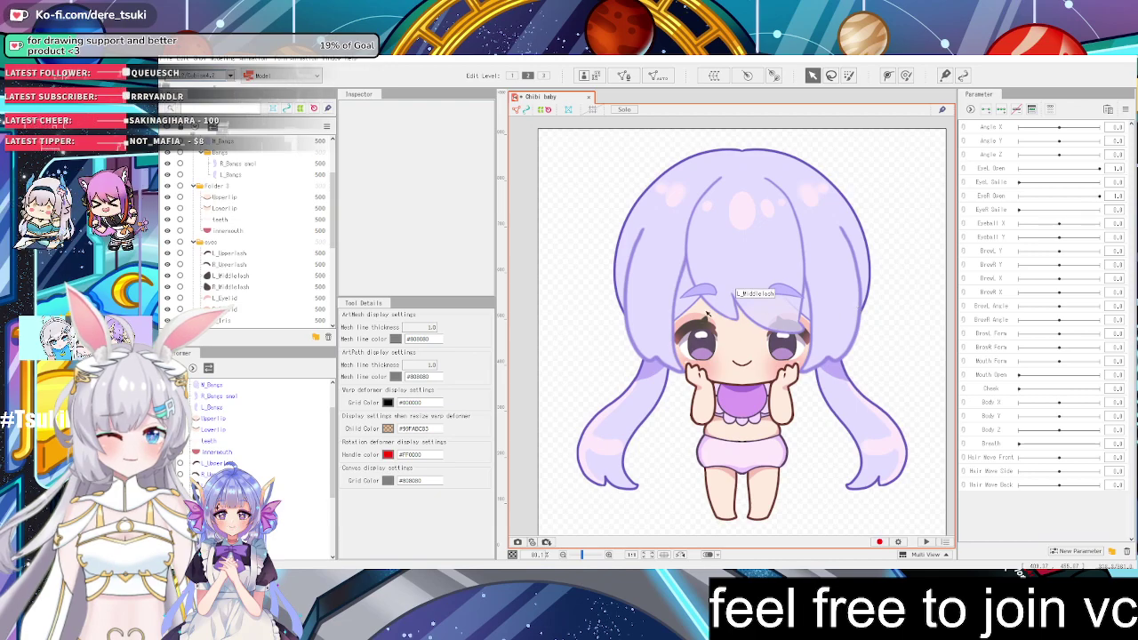
pyautogui.scroll(-3, 857, 309)
pyautogui.scroll(3, 855, 293)
pyautogui.scroll(-2, 854, 280)
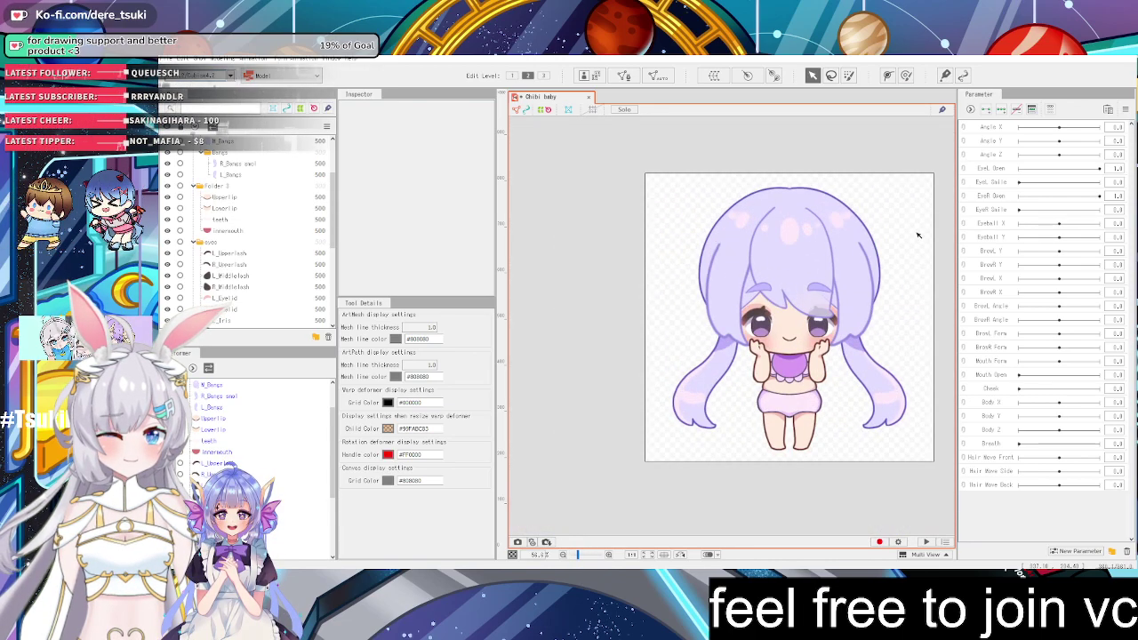
pyautogui.click(726, 254)
pyautogui.click(658, 259)
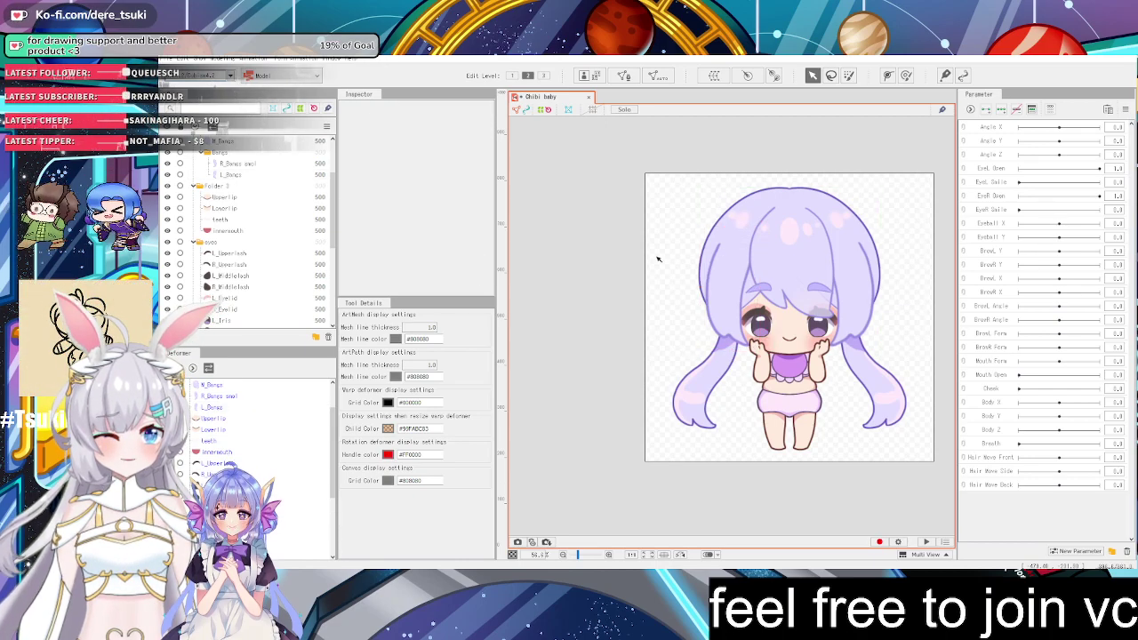
pyautogui.scroll(4, 692, 318)
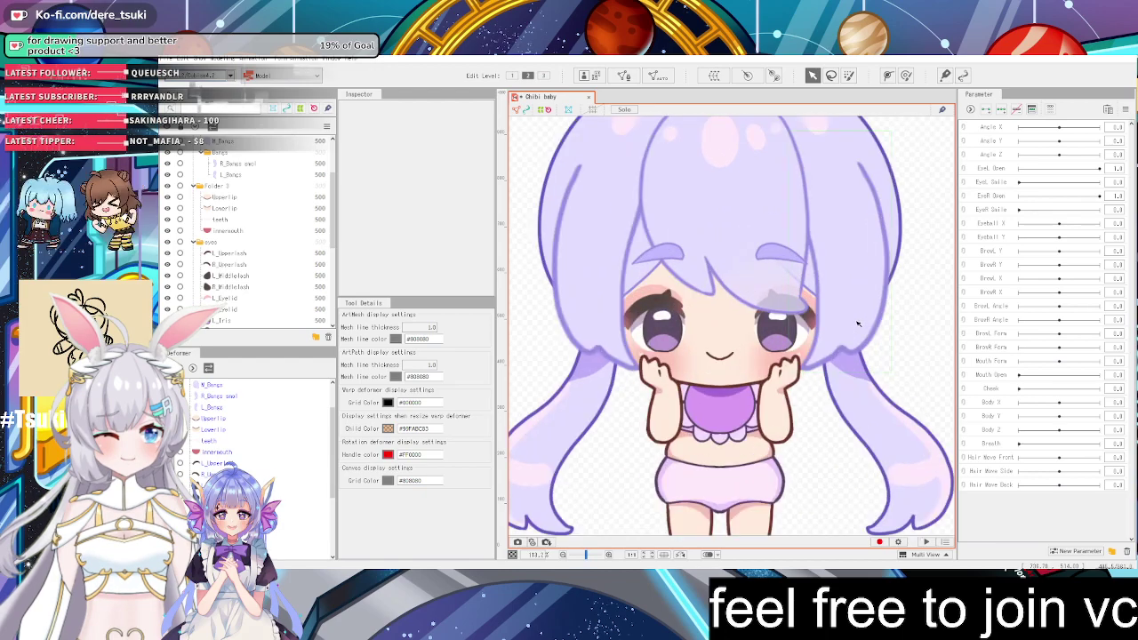
pyautogui.scroll(-4, 691, 319)
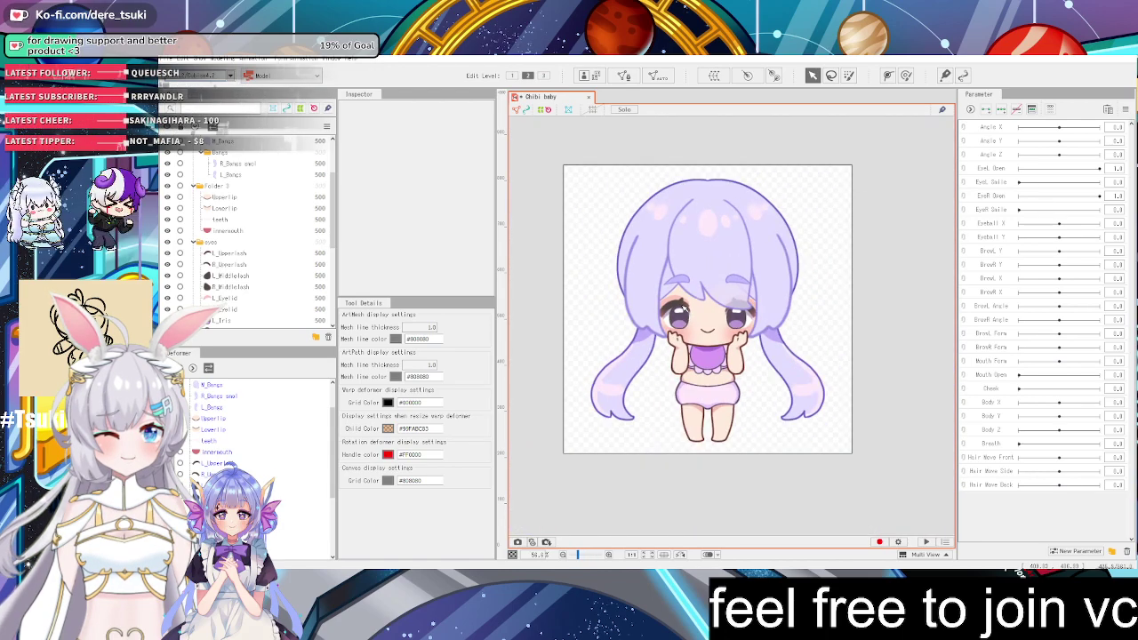
# Select all of the character's ArtMeshes and generate their meshes automatically with the Standard preset
pyautogui.hotkey('ctrl', 'a')
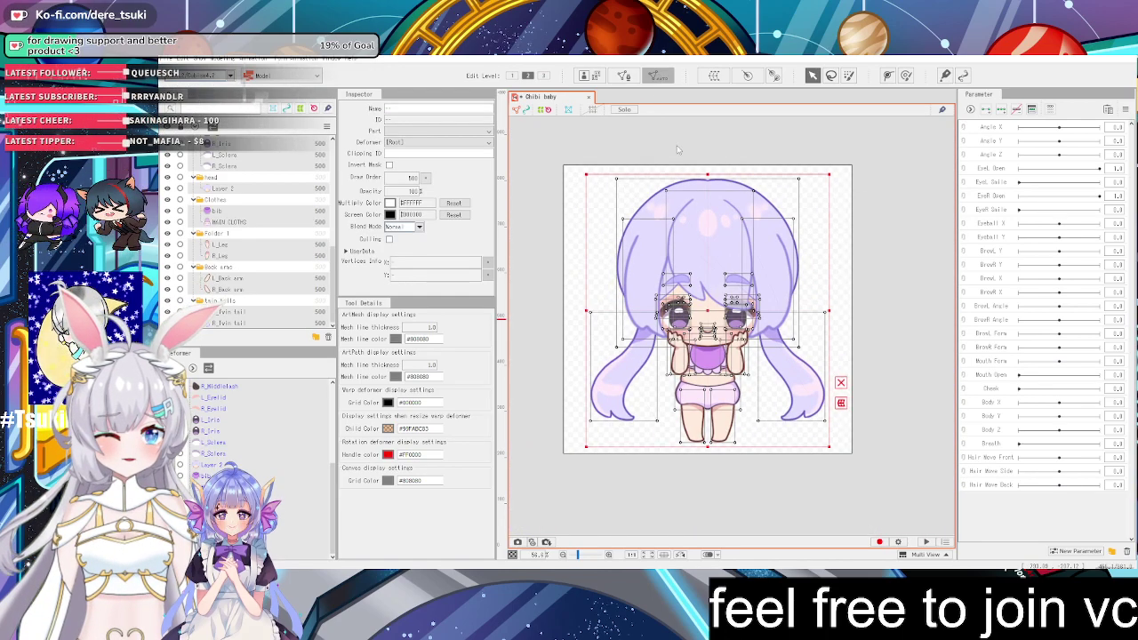
pyautogui.click(658, 75)
pyautogui.click(650, 266)
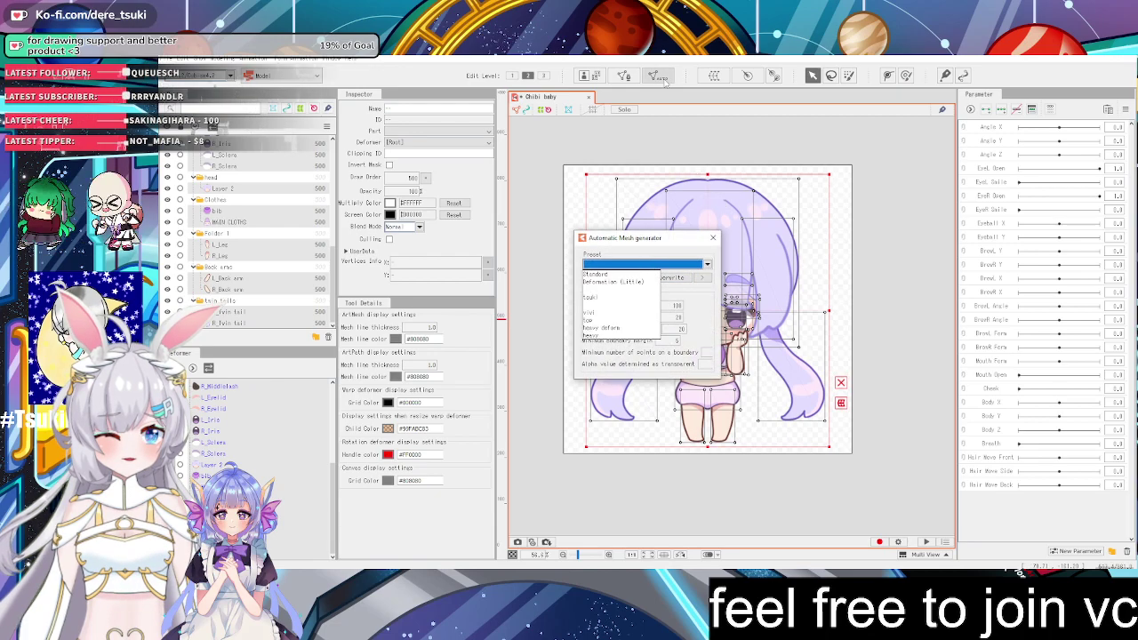
pyautogui.click(706, 244)
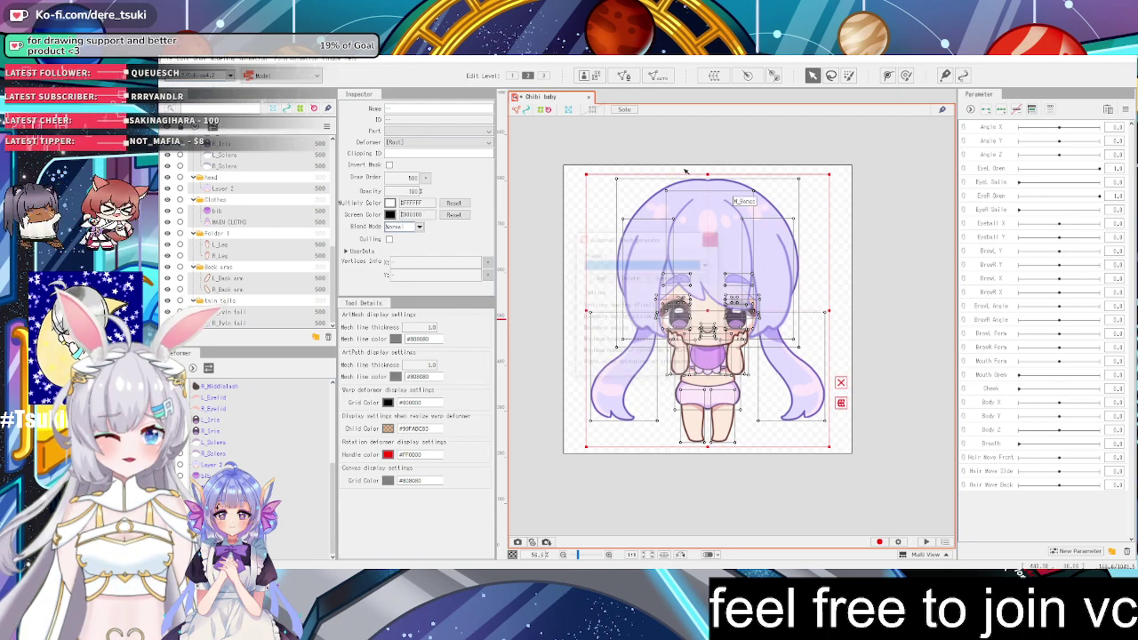
pyautogui.click(658, 76)
pyautogui.click(622, 264)
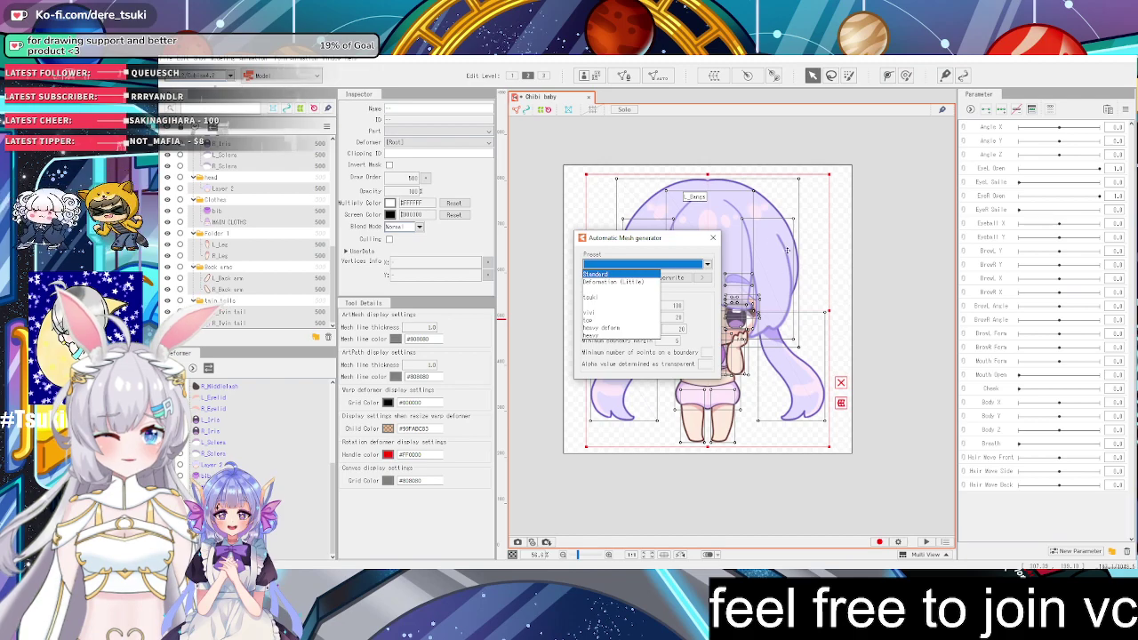
pyautogui.click(615, 274)
pyautogui.click(713, 237)
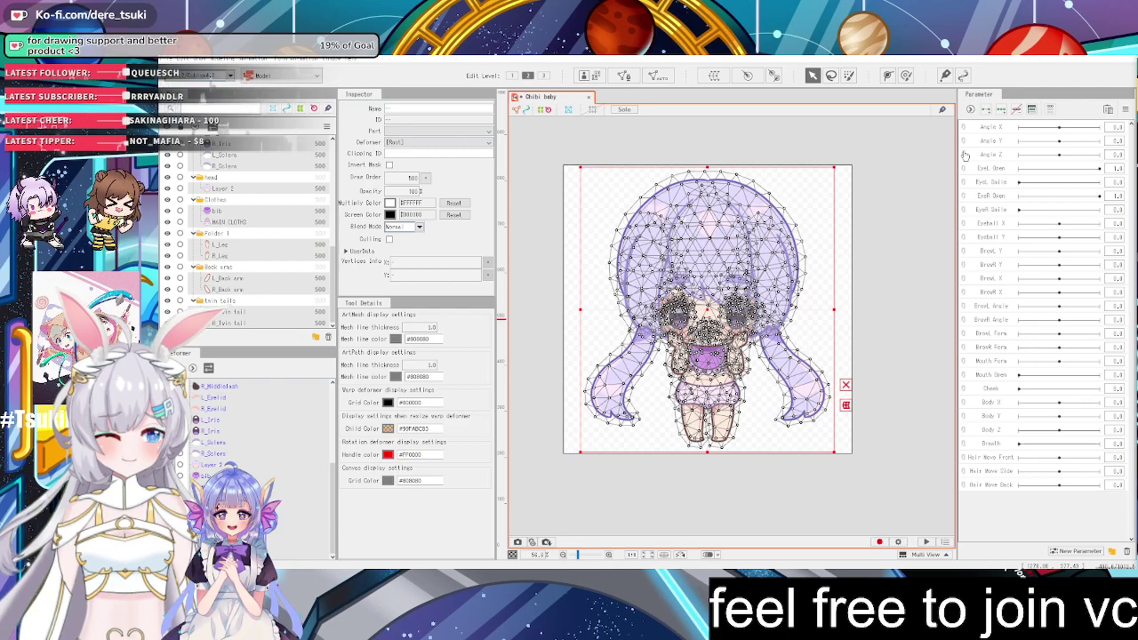
# Examine the generated meshes around the face, hair and arms up close, and clear the selection
pyautogui.scroll(8, 782, 290)
pyautogui.scroll(-6, 783, 290)
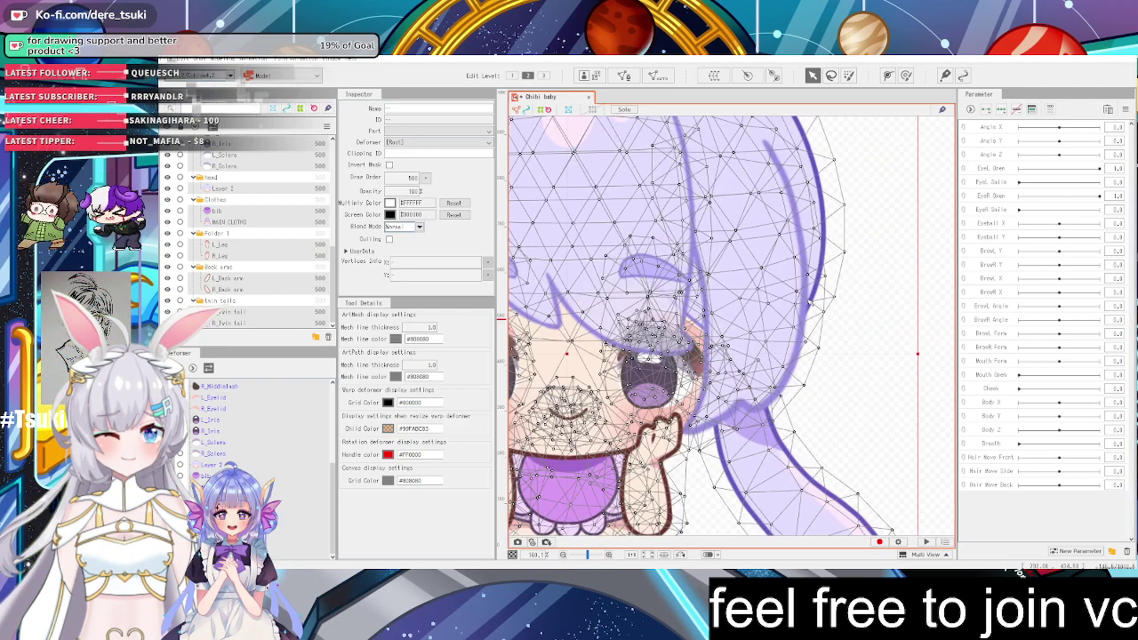
pyautogui.scroll(-6, 782, 290)
pyautogui.scroll(5, 782, 290)
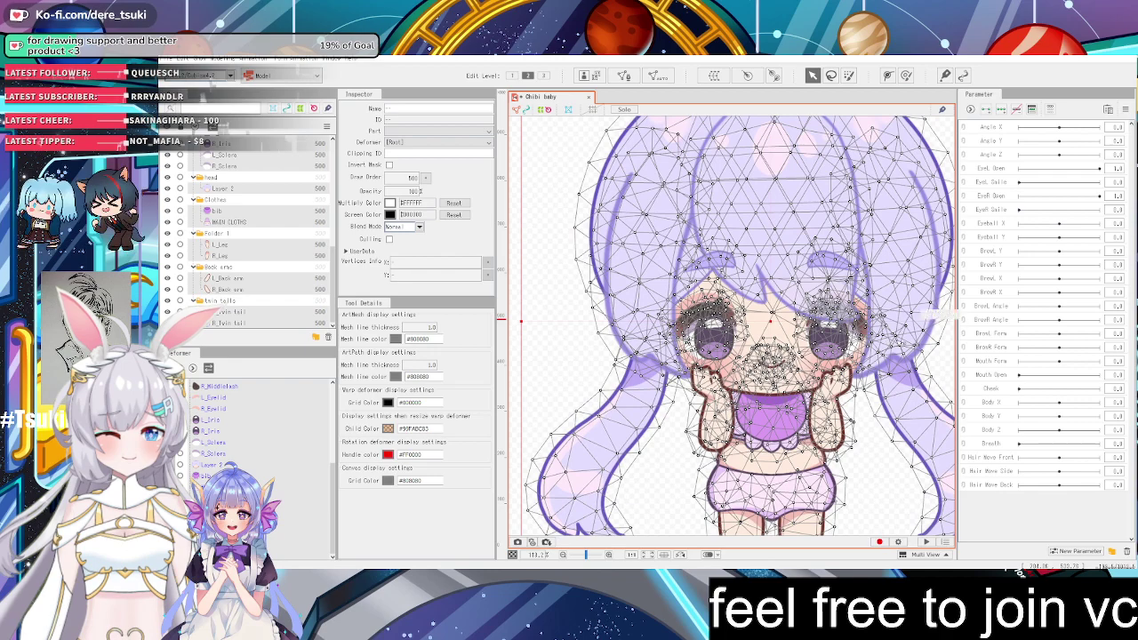
pyautogui.click(545, 317)
# Select the Upperlip mesh, examine its points around the mouth up close, and deselect it
pyautogui.scroll(2, 790, 331)
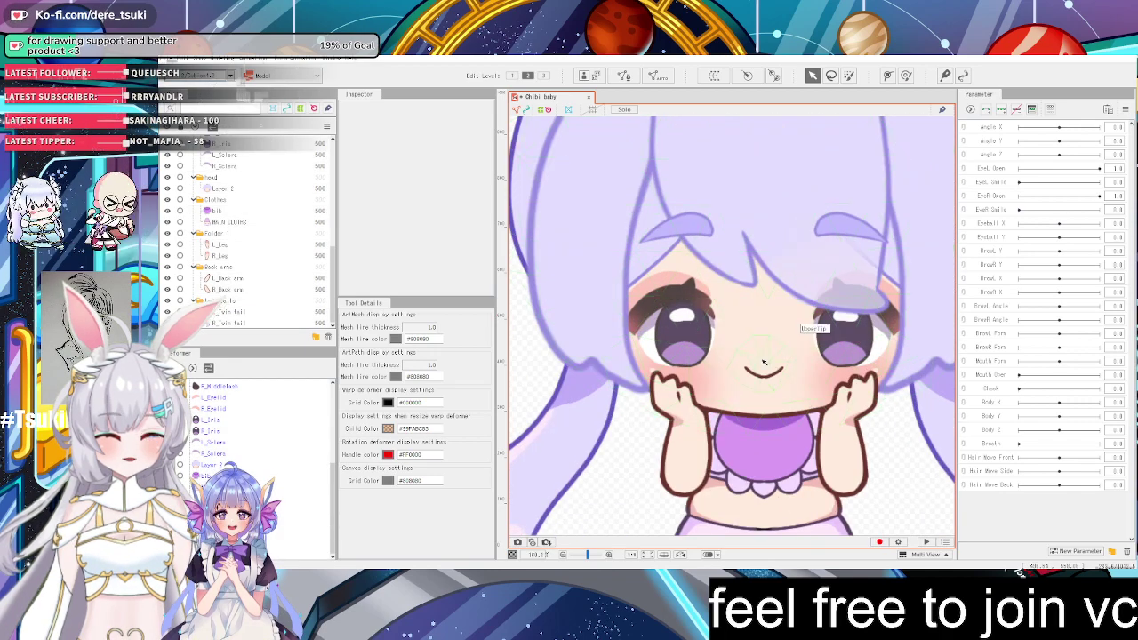
pyautogui.click(762, 361)
pyautogui.scroll(8, 762, 361)
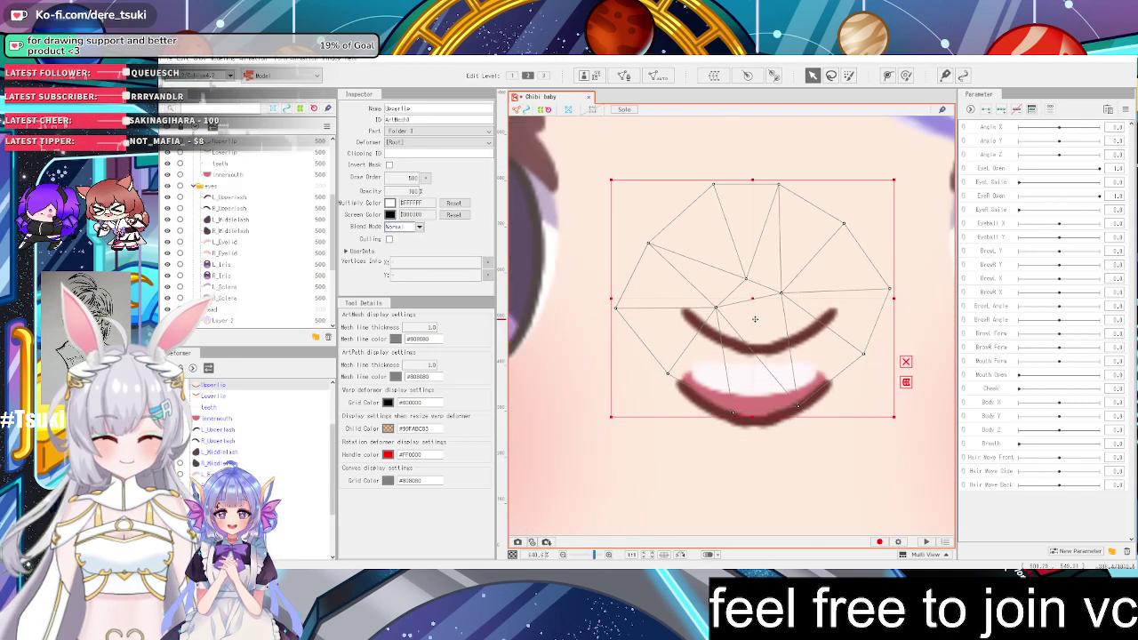
pyautogui.scroll(-6, 775, 306)
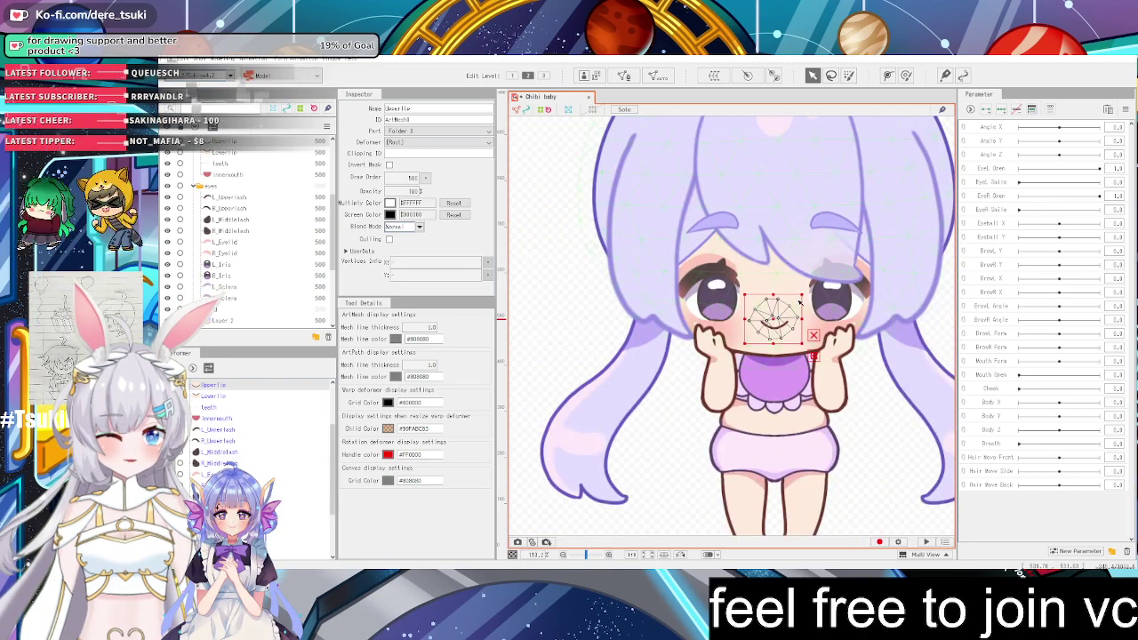
pyautogui.click(874, 280)
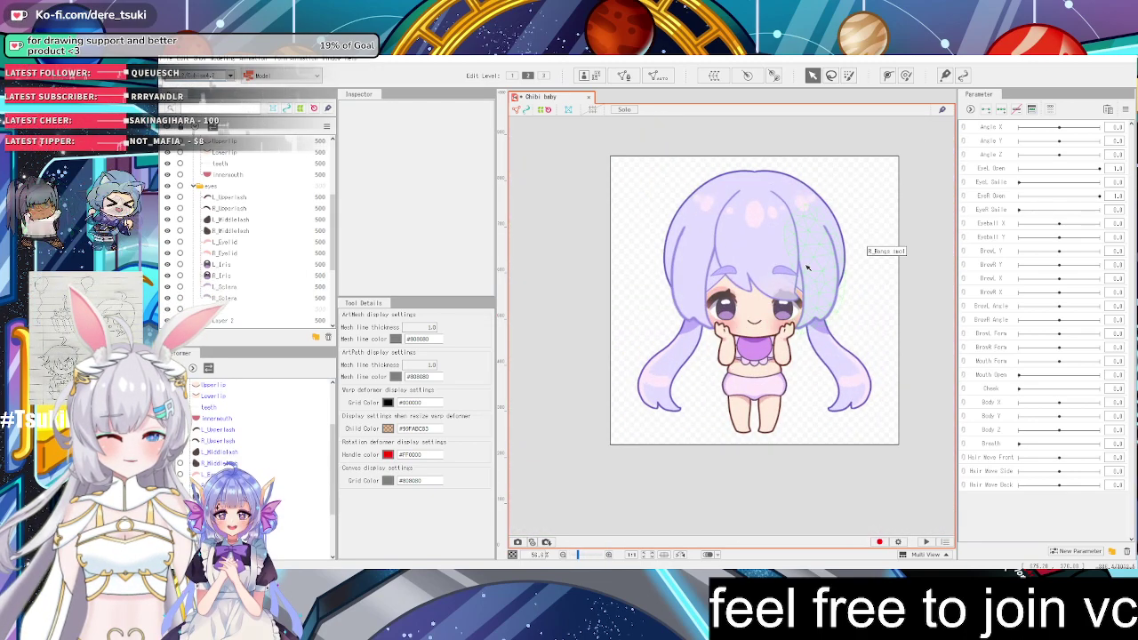
# Select the M_Bangs mesh and examine how its generated points cover the middle bangs
pyautogui.scroll(2, 800, 254)
pyautogui.click(758, 255)
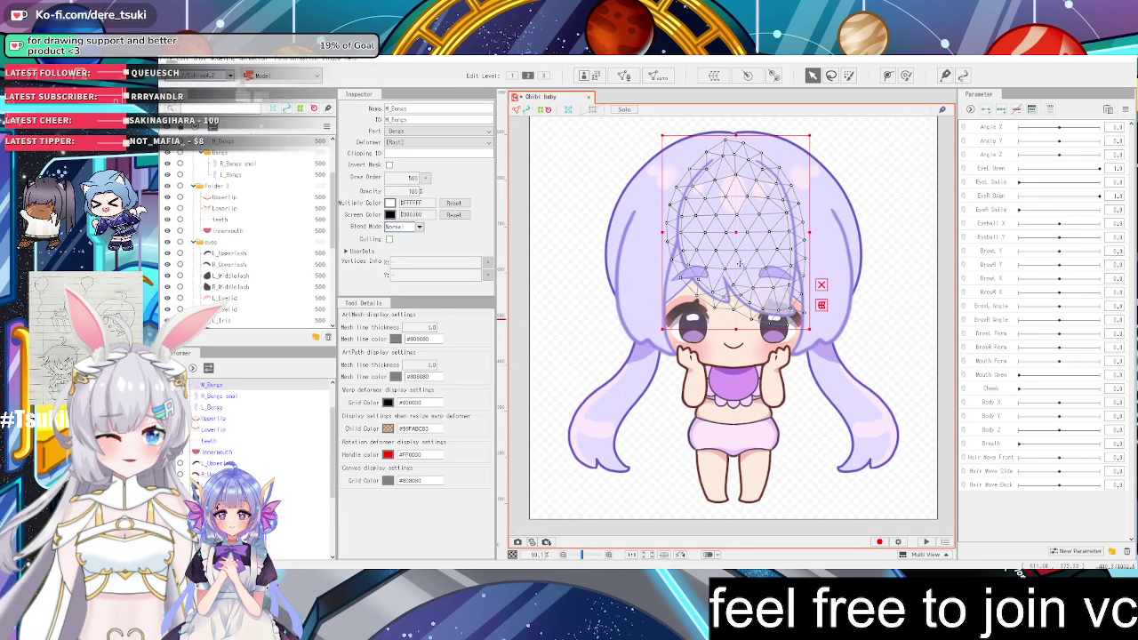
pyautogui.click(931, 260)
pyautogui.moveTo(932, 262); pyautogui.dragTo(920, 267)
pyautogui.hotkey('ctrl', 'z')
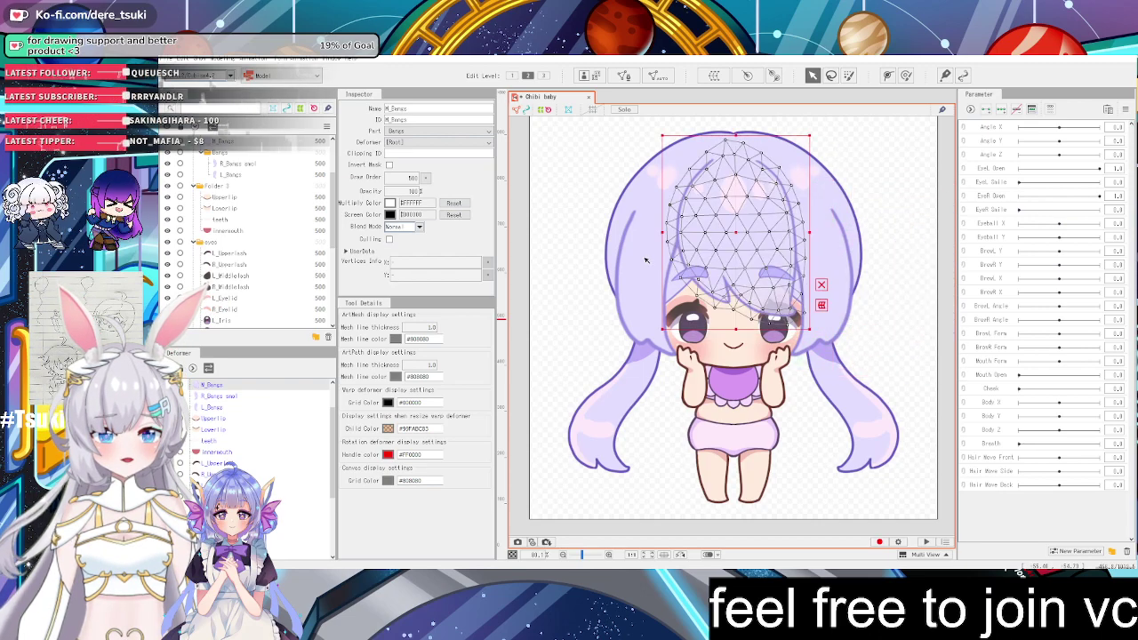
# Examine the L_Bangs mesh and the head's Layer 2 mesh, undoing stray changes, and clear the selection
pyautogui.moveTo(642, 262); pyautogui.dragTo(525, 289)
pyautogui.hotkey('ctrl', 'z')
pyautogui.hotkey('ctrl', 'z')
pyautogui.hotkey('ctrl', 'z')
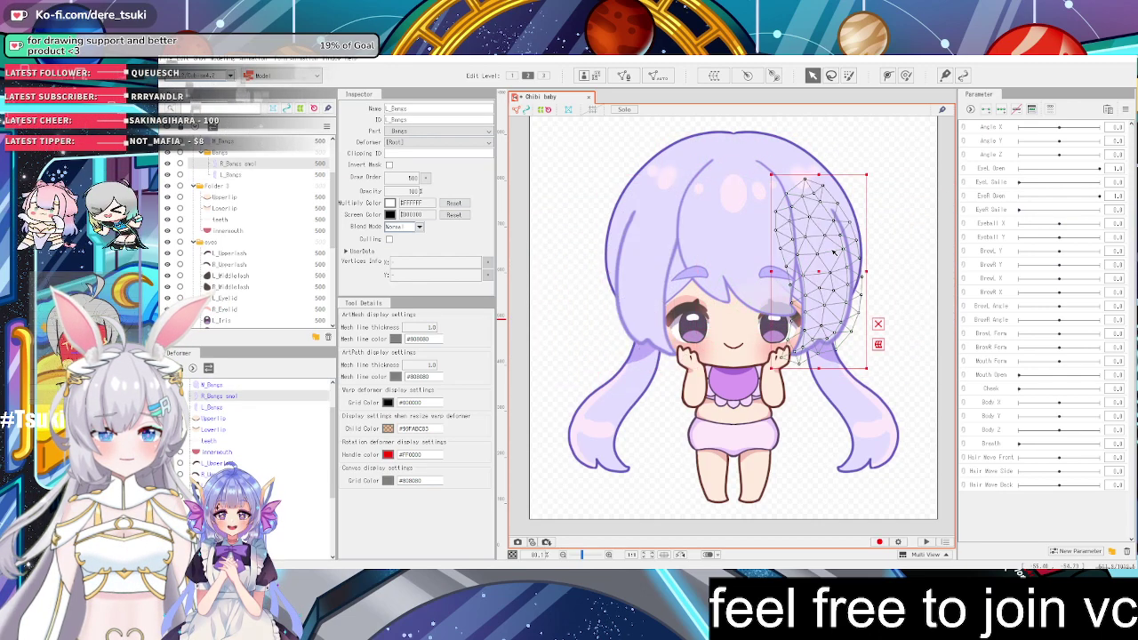
pyautogui.hotkey('ctrl', 'z')
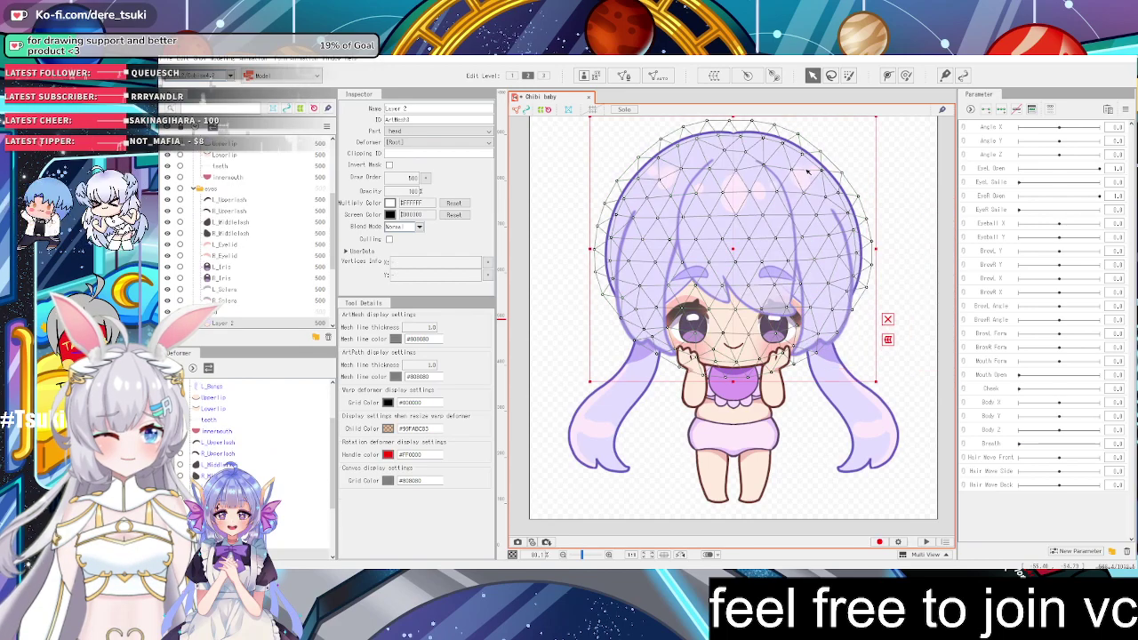
pyautogui.hotkey('ctrl', 'z')
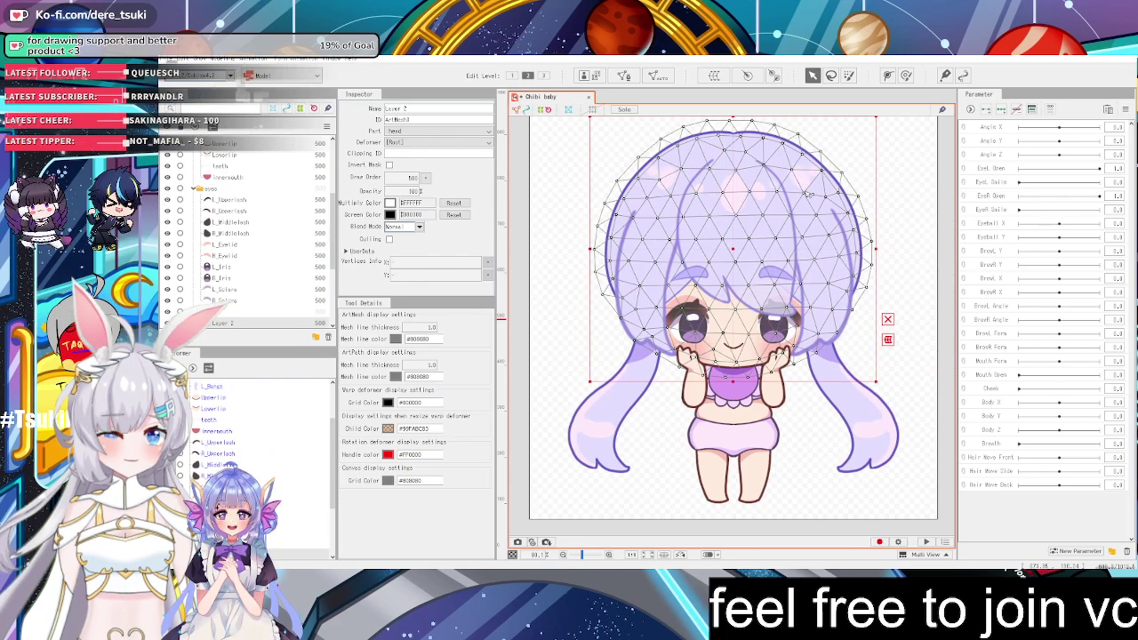
pyautogui.scroll(-2, 808, 199)
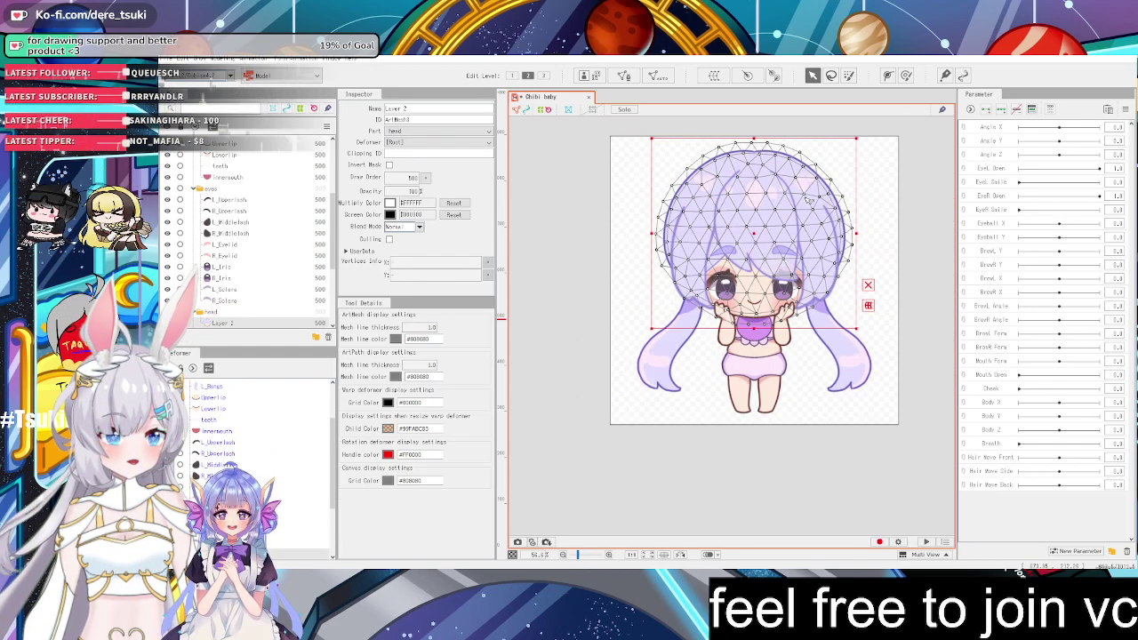
pyautogui.click(859, 439)
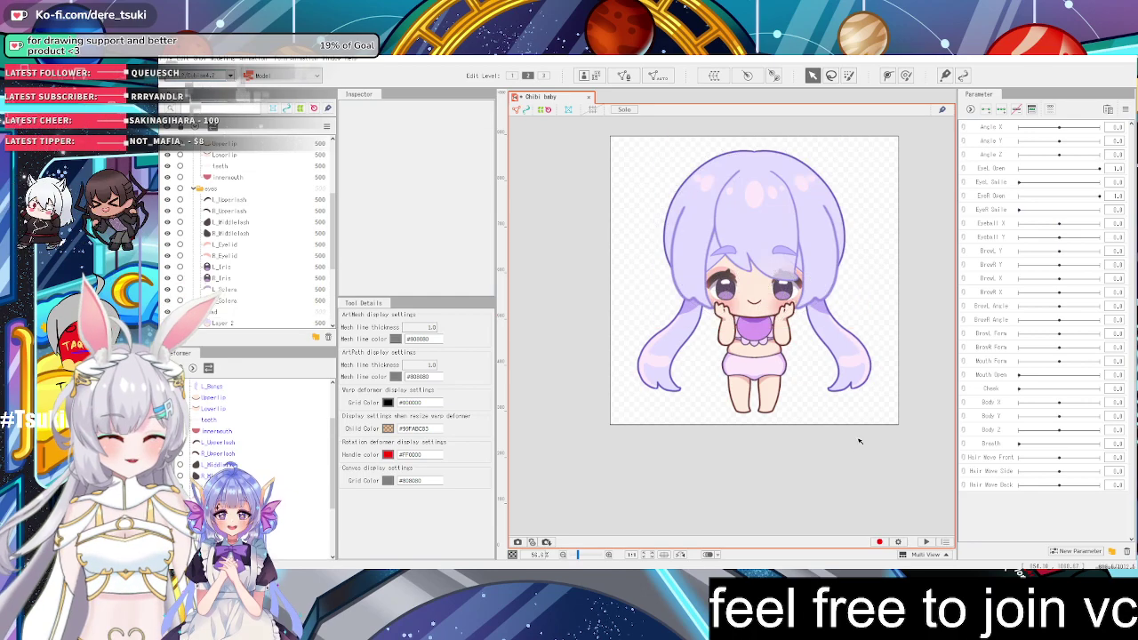
# Review the layers in the parts list and select the L_Eyelid mesh to locate it on the face
pyautogui.scroll(-2, 831, 293)
pyautogui.scroll(2, 829, 254)
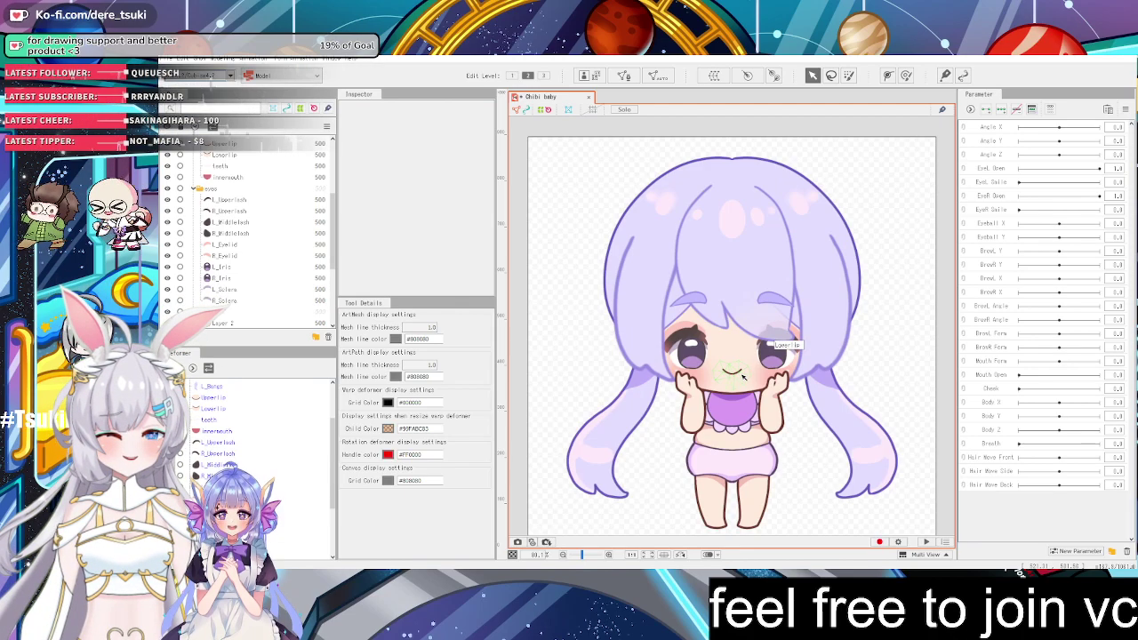
pyautogui.scroll(-5, 282, 314)
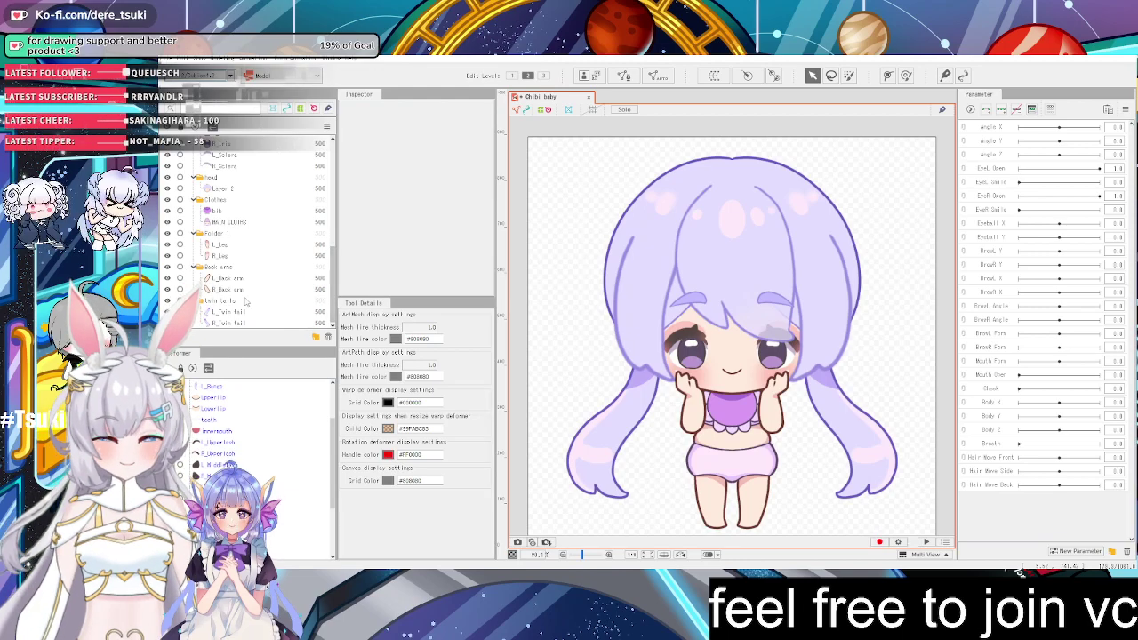
pyautogui.scroll(5, 246, 304)
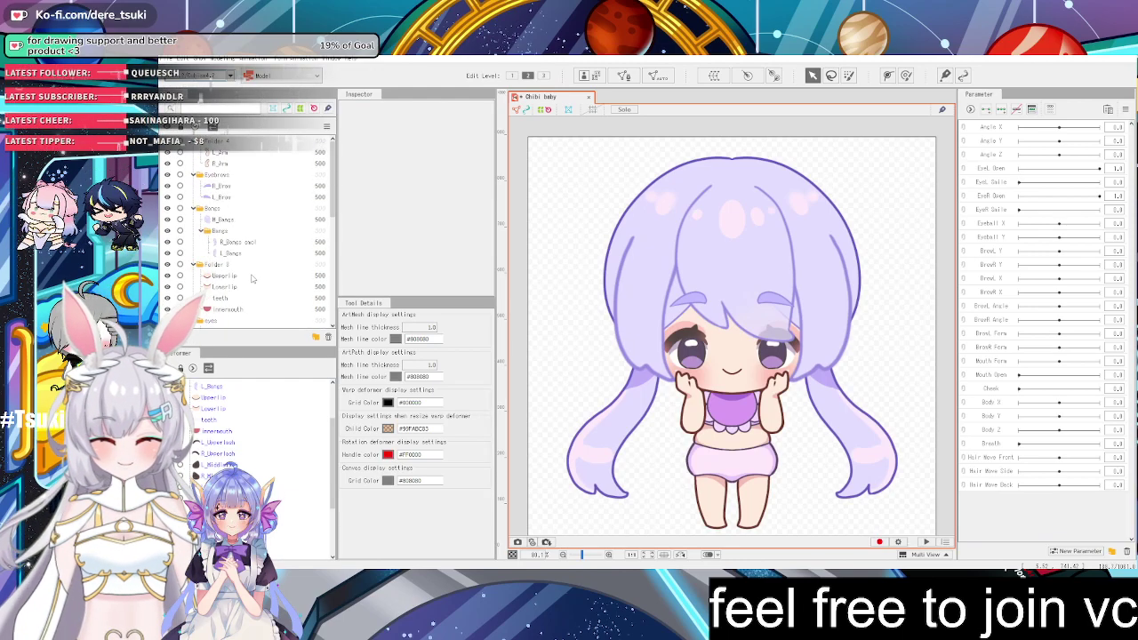
pyautogui.scroll(-3, 249, 275)
pyautogui.click(225, 255)
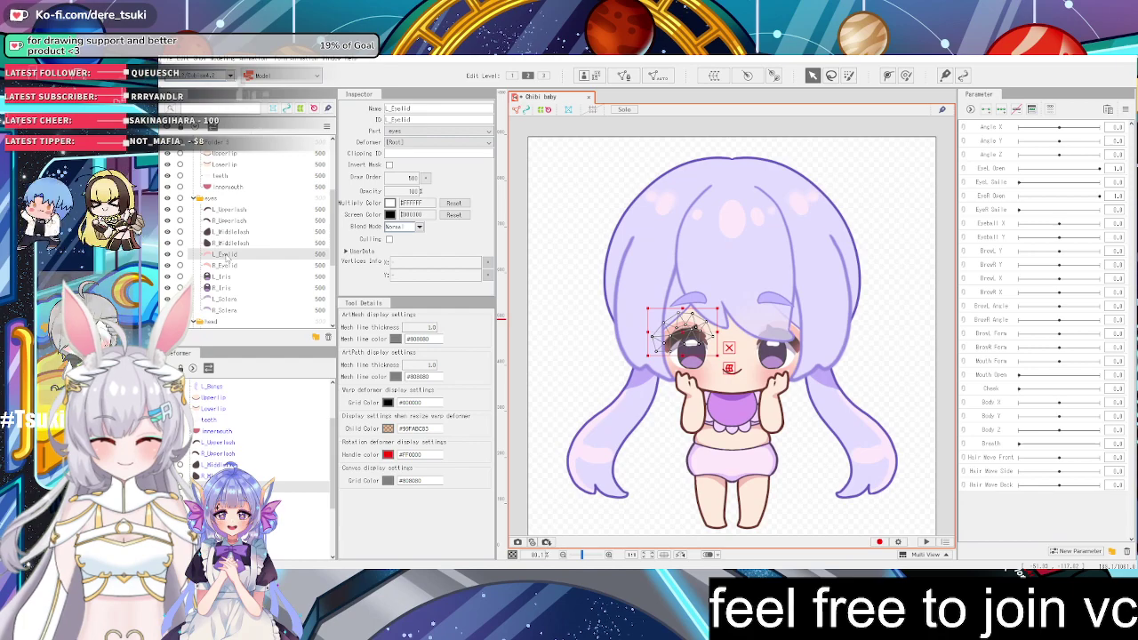
pyautogui.scroll(-3, 227, 256)
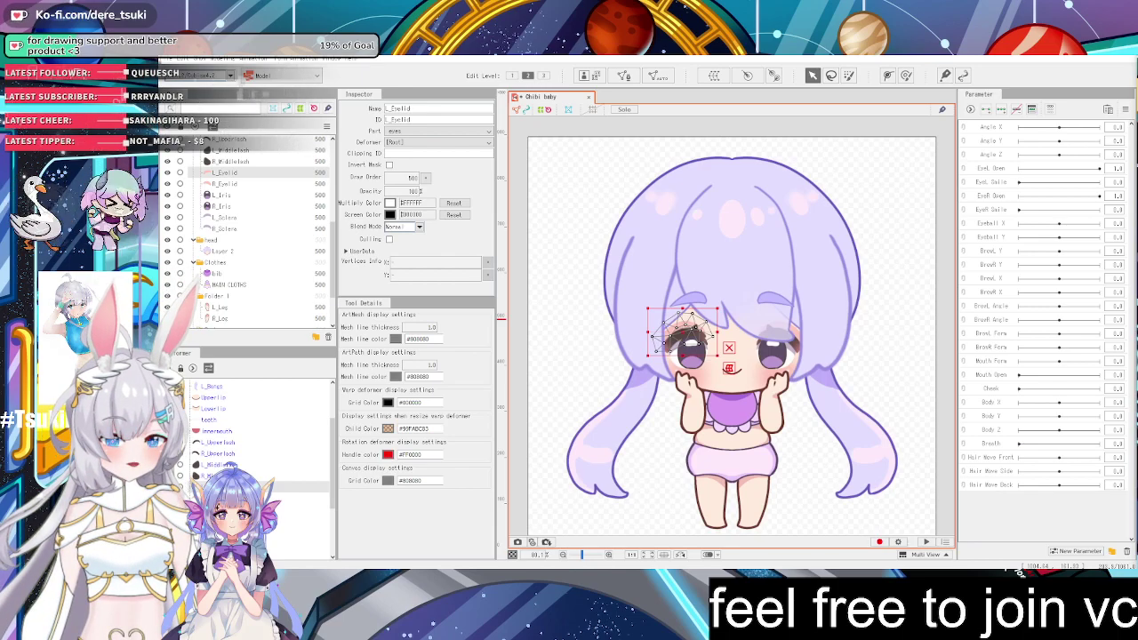
pyautogui.click(907, 192)
pyautogui.scroll(-2, 827, 199)
pyautogui.scroll(2, 827, 210)
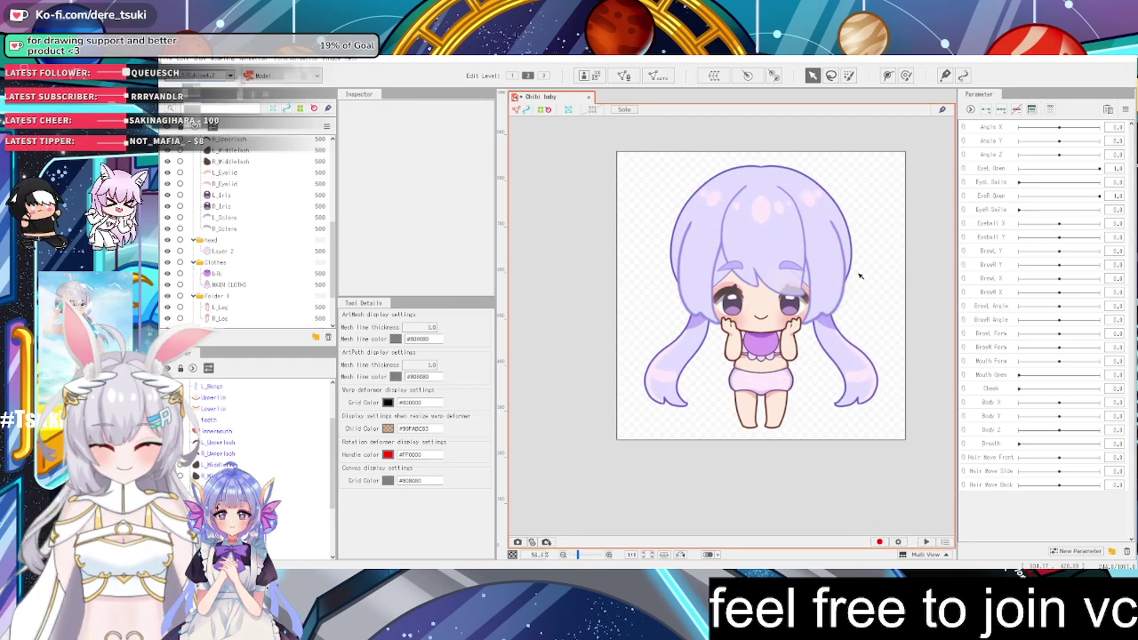
pyautogui.hotkey('ctrl', 'a')
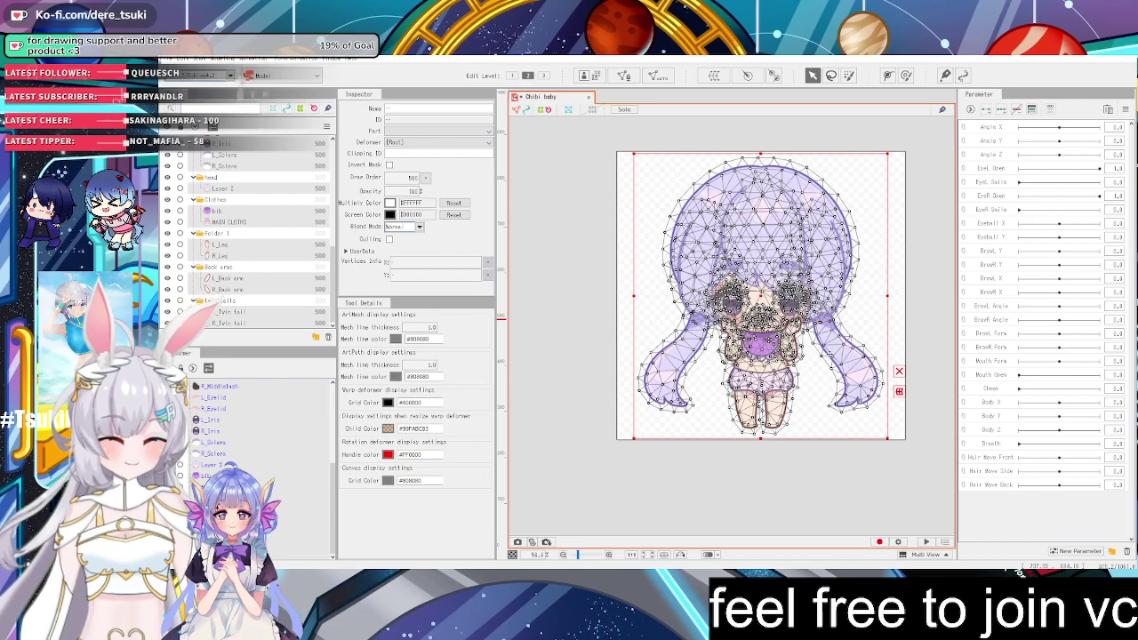
pyautogui.click(832, 495)
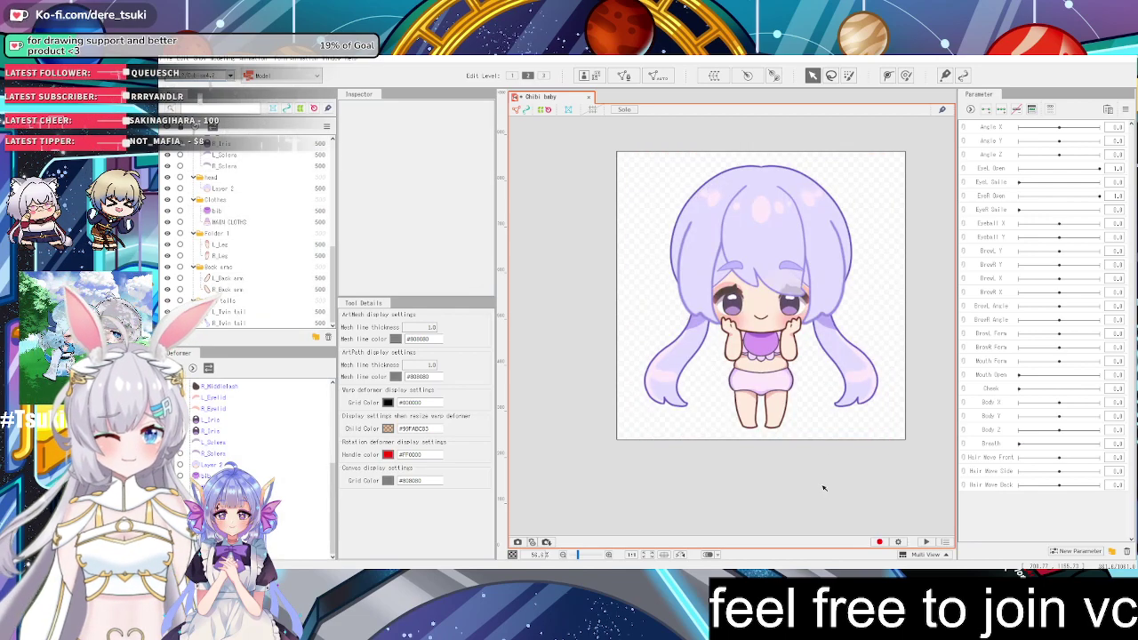
pyautogui.hotkey('ctrl', 'a')
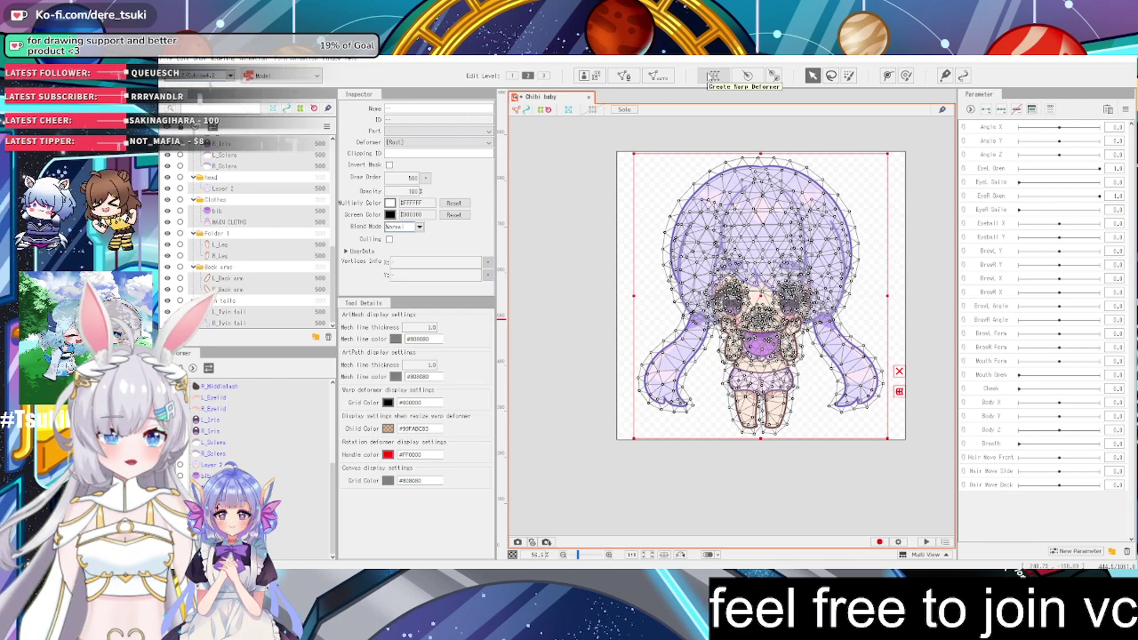
pyautogui.click(713, 76)
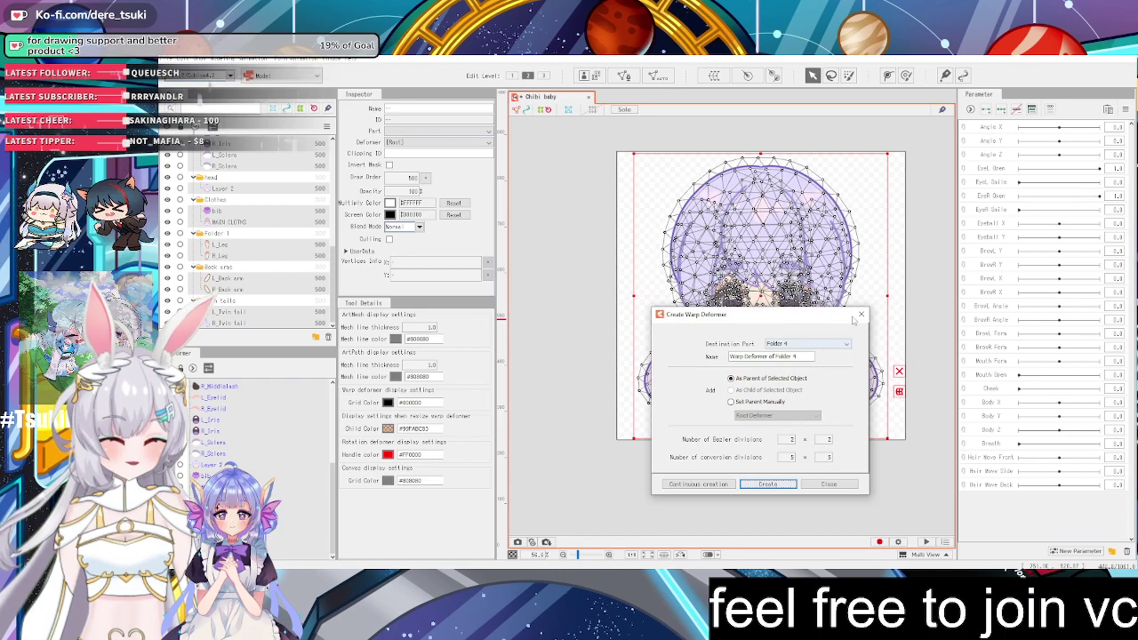
pyautogui.click(861, 314)
pyautogui.click(800, 134)
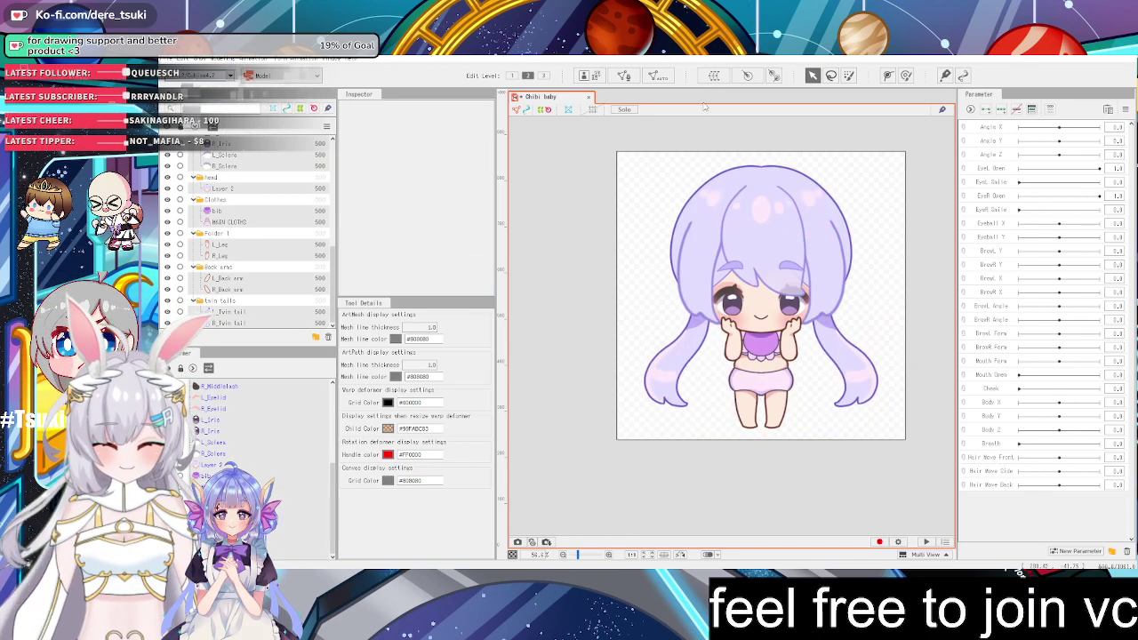
# Select every mesh of the character and create a warp deformer named "whole" as parent of the selected objects
pyautogui.hotkey('ctrl', 'a')
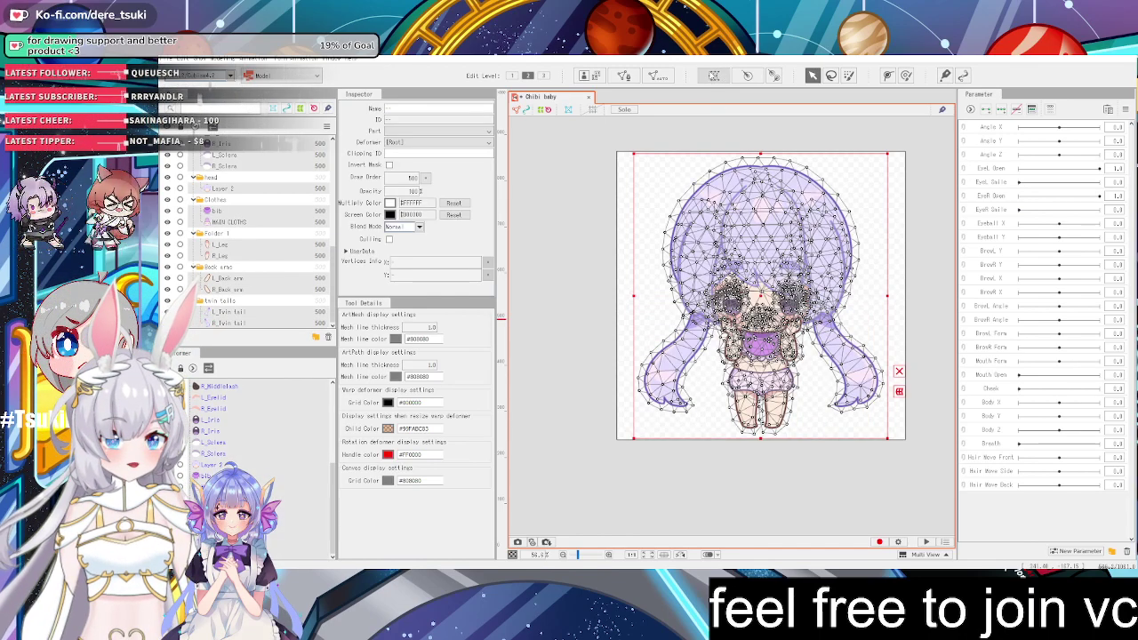
pyautogui.click(720, 76)
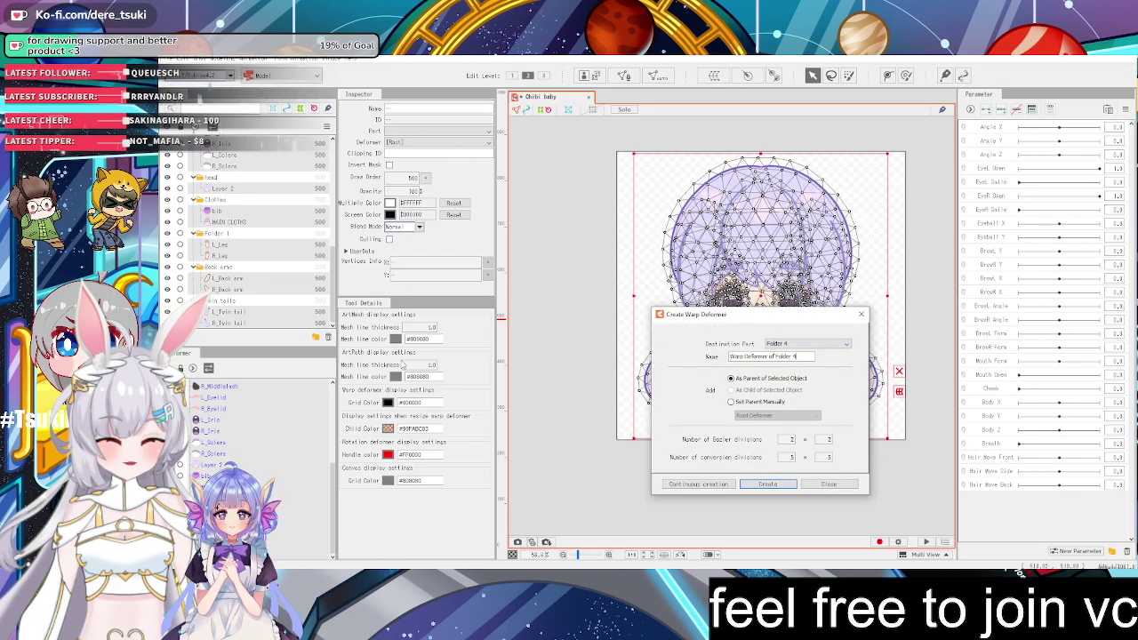
pyautogui.moveTo(799, 357); pyautogui.dragTo(706, 359)
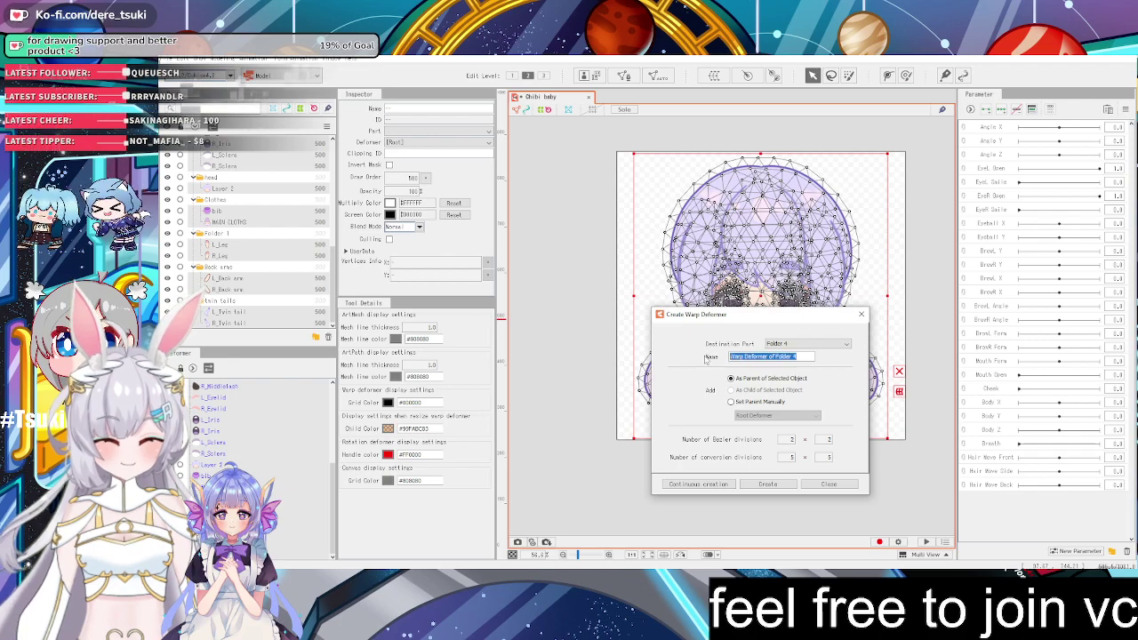
pyautogui.write('whole')
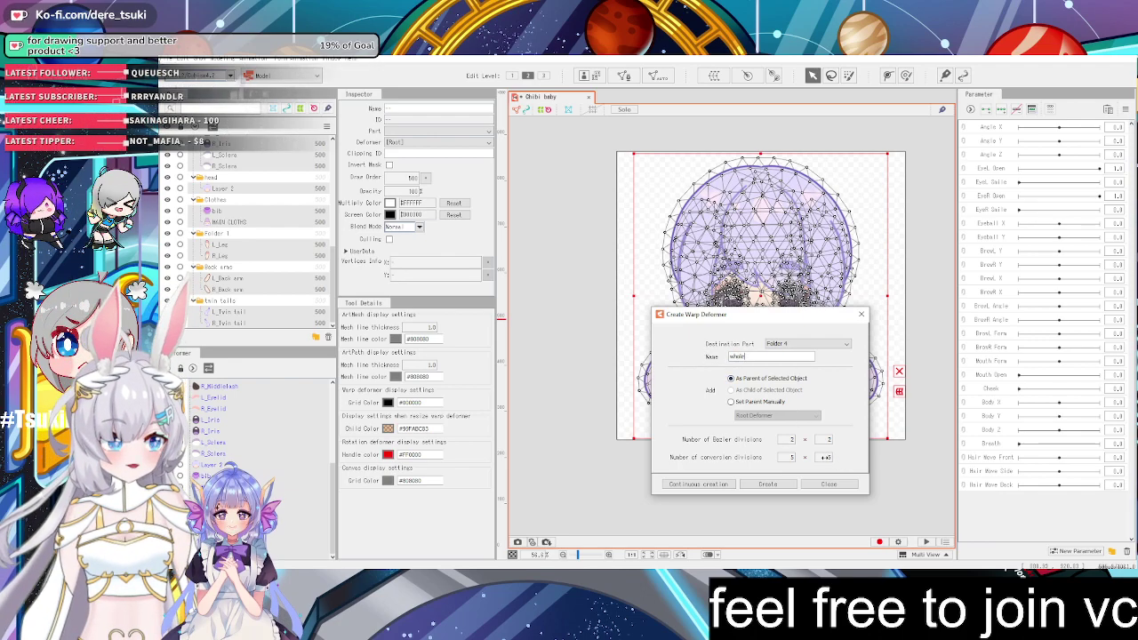
pyautogui.click(756, 485)
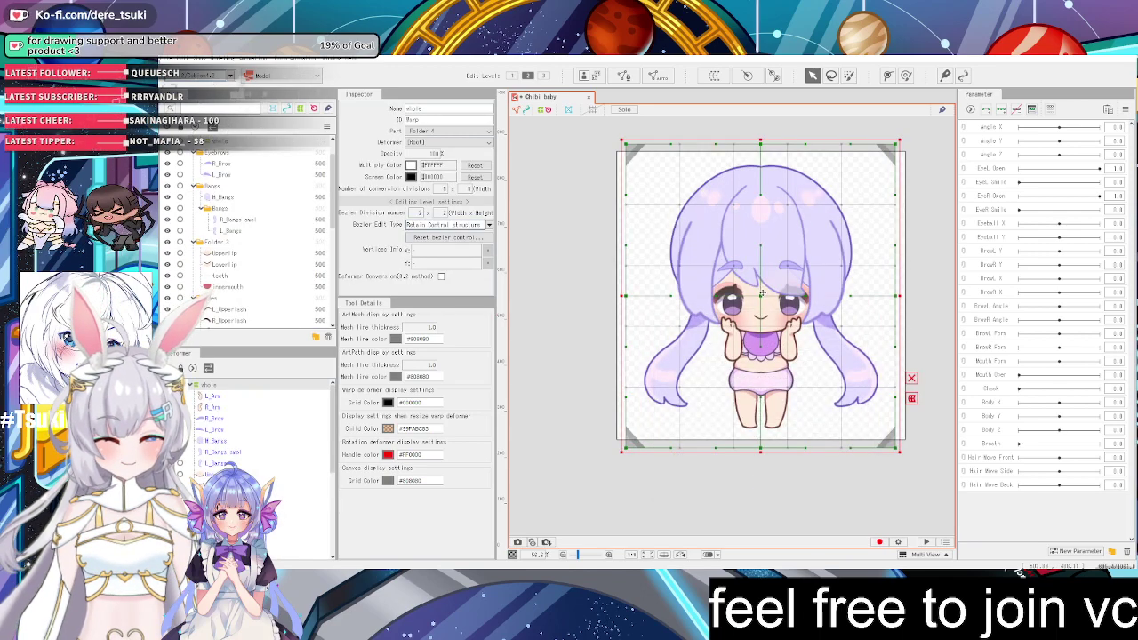
# Move the whole deformer out of Folder 4 to the root part in the parts list
pyautogui.moveTo(756, 300)
pyautogui.mouseDown()
pyautogui.moveTo(728, 288)
pyautogui.moveTo(724, 325)
pyautogui.moveTo(790, 305)
pyautogui.moveTo(705, 342)
pyautogui.moveTo(784, 327)
pyautogui.moveTo(761, 333)
pyautogui.moveTo(764, 301)
pyautogui.mouseUp()
pyautogui.scroll(2, 233, 310)
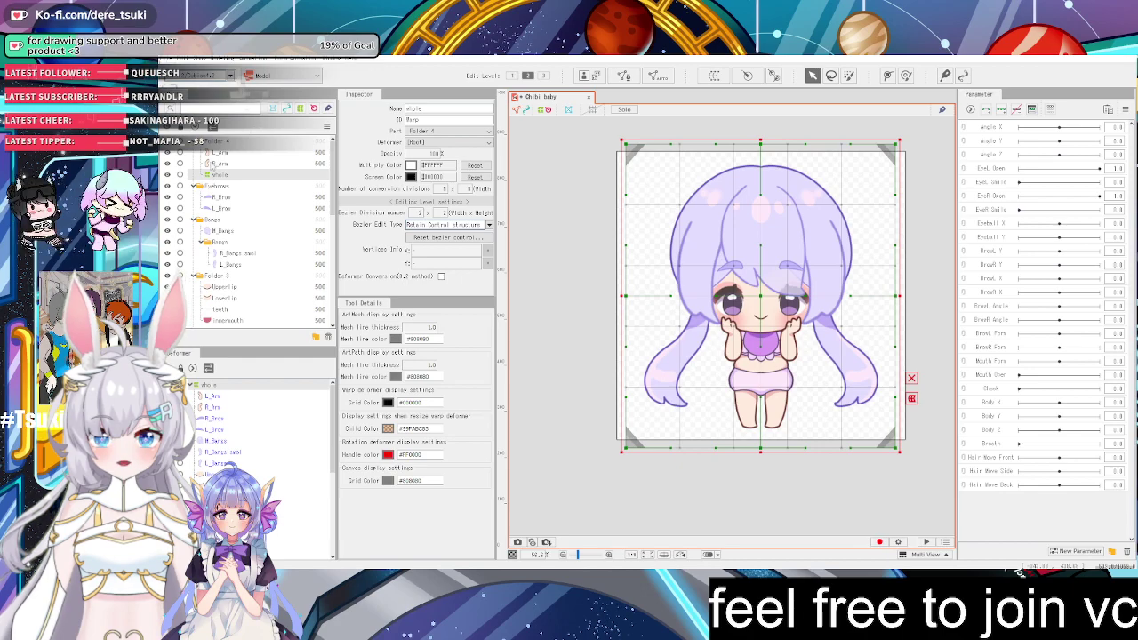
pyautogui.moveTo(211, 167); pyautogui.dragTo(211, 144)
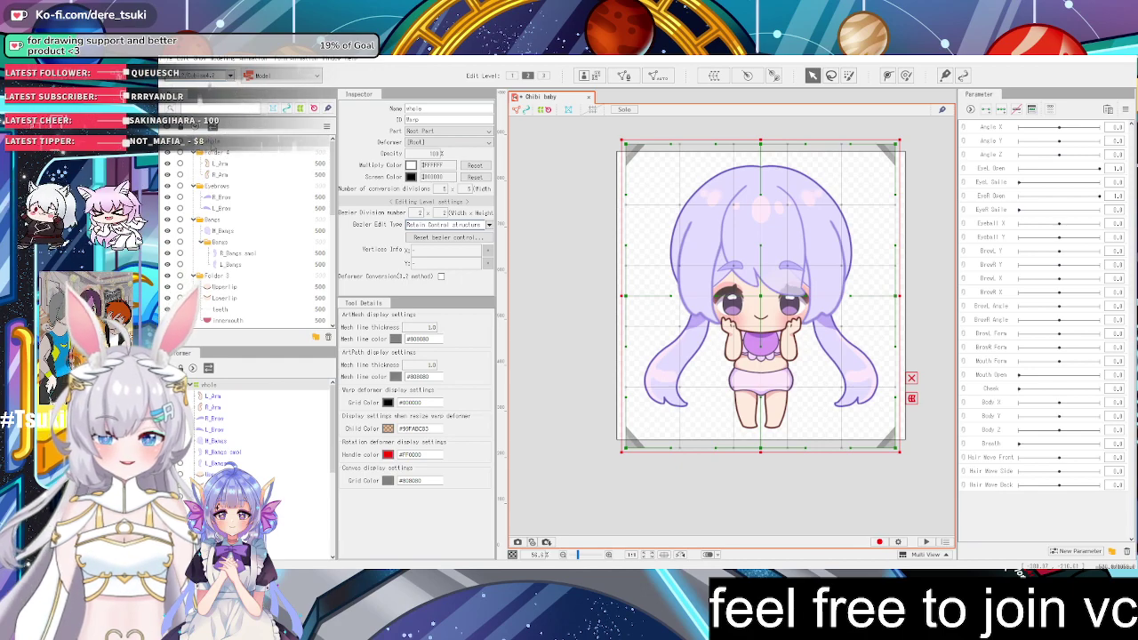
# Test dragging the whole deformer over the character, undo the move, and check the Upperlip mesh beneath it
pyautogui.moveTo(760, 295); pyautogui.dragTo(797, 278)
pyautogui.hotkey('ctrl', 'z')
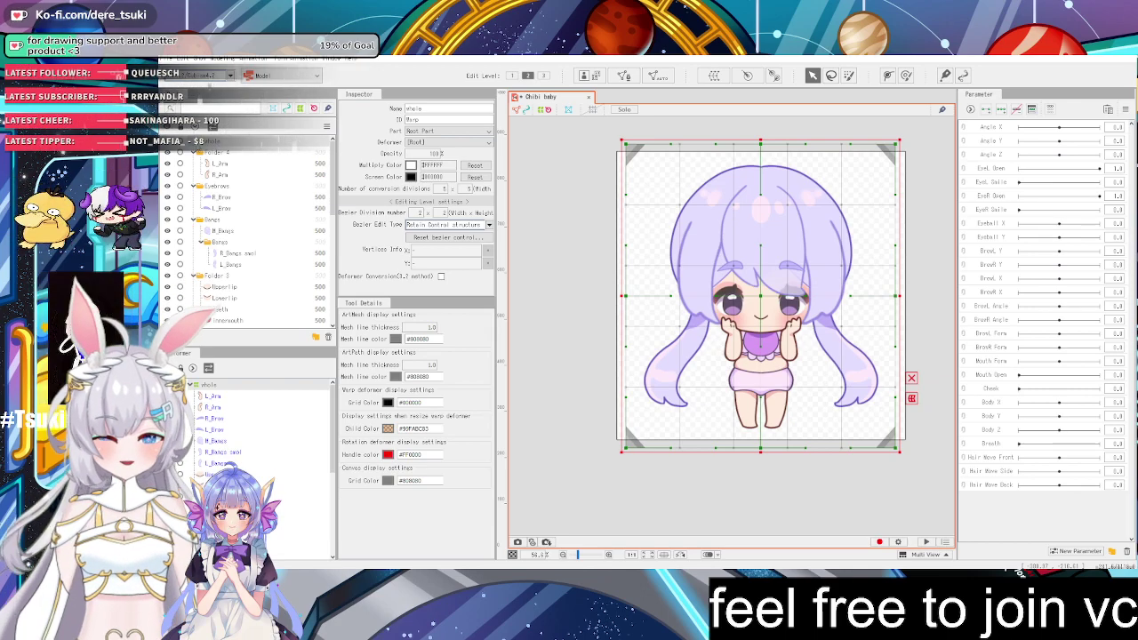
pyautogui.click(219, 175)
pyautogui.click(263, 287)
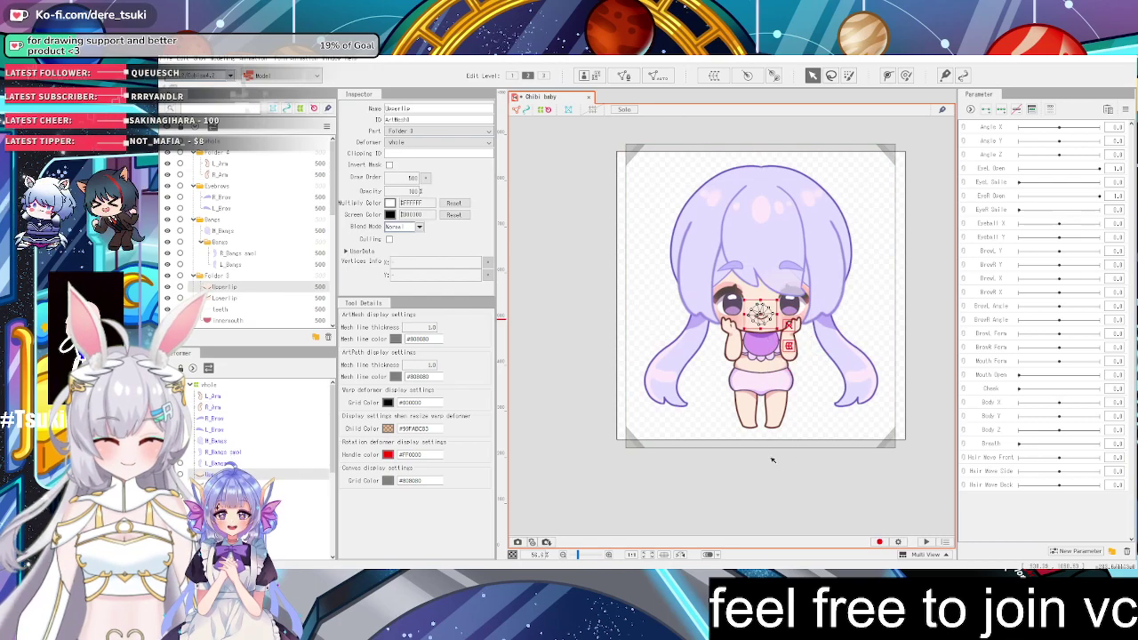
pyautogui.click(884, 438)
pyautogui.moveTo(720, 305); pyautogui.dragTo(755, 319)
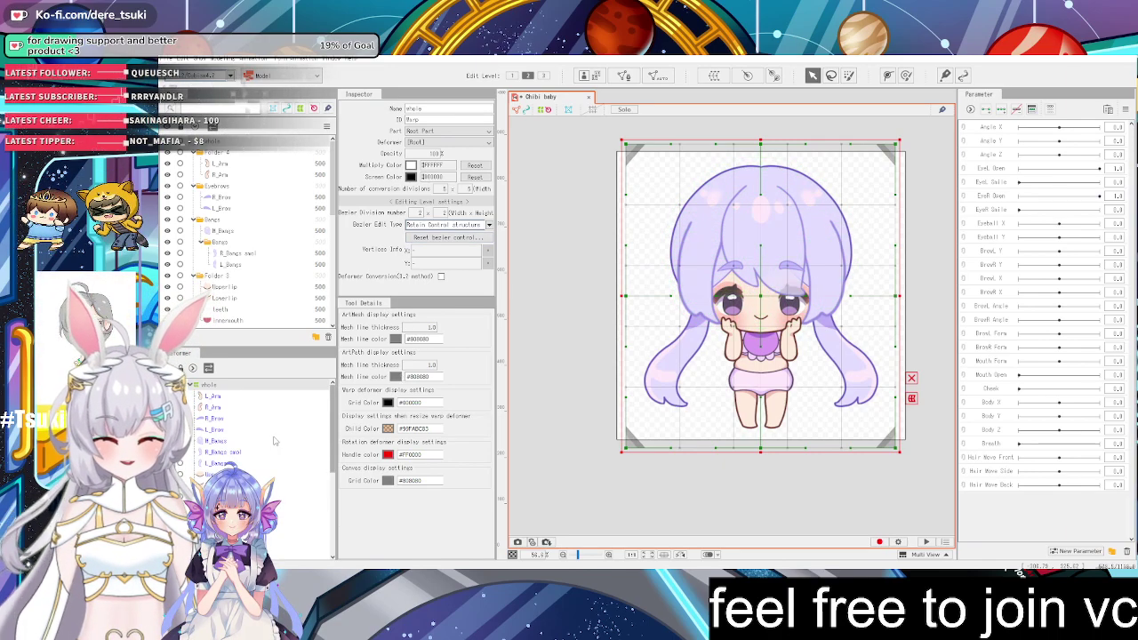
# Check the L_Twin tail mesh's parent deformer, then reselect the whole deformer and examine its grid over the character
pyautogui.click(679, 357)
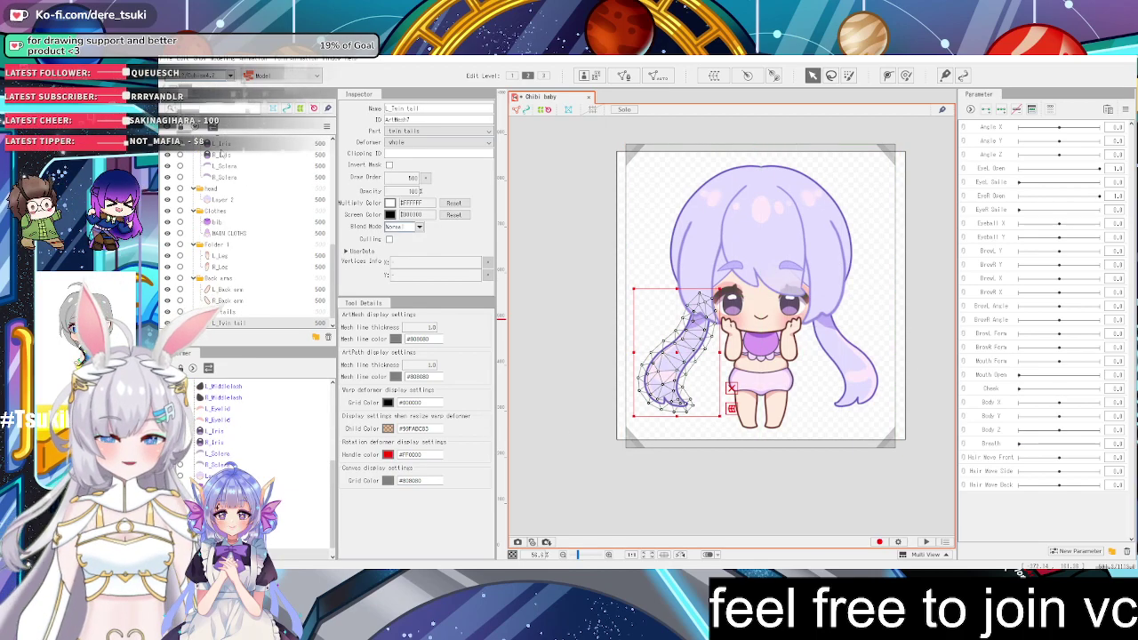
pyautogui.scroll(1, 233, 182)
pyautogui.click(226, 142)
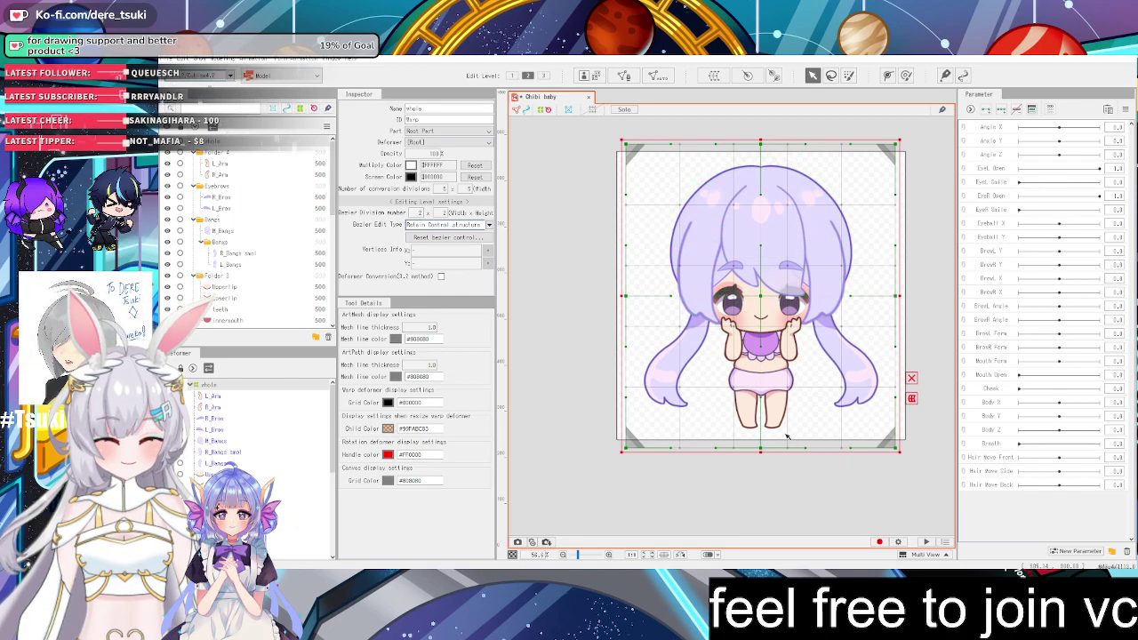
pyautogui.scroll(3, 803, 336)
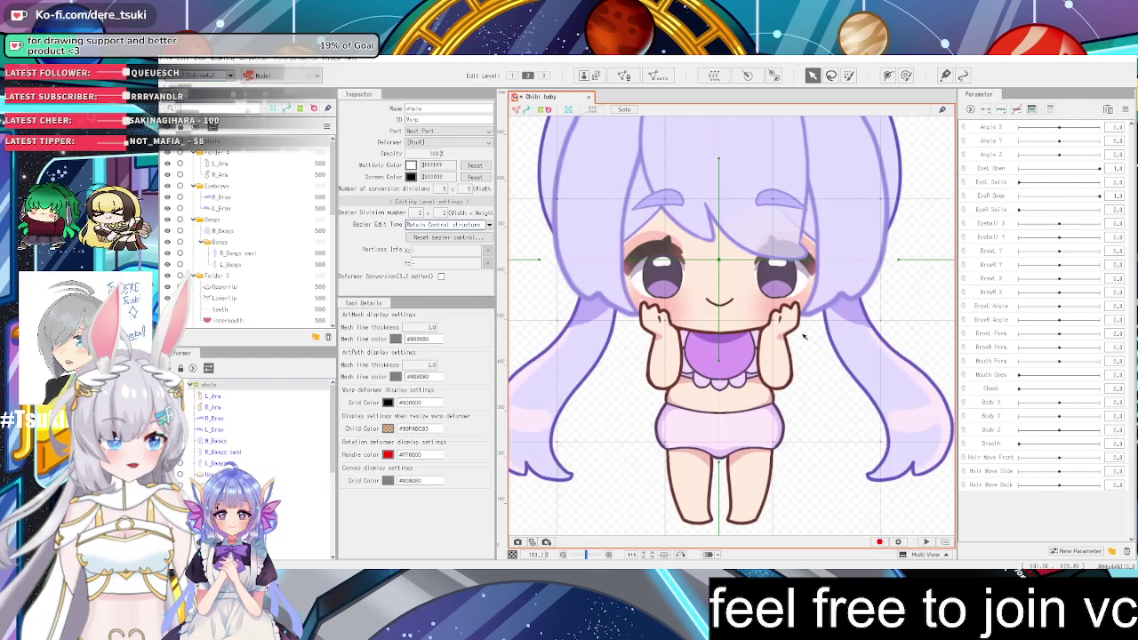
pyautogui.scroll(-3, 802, 336)
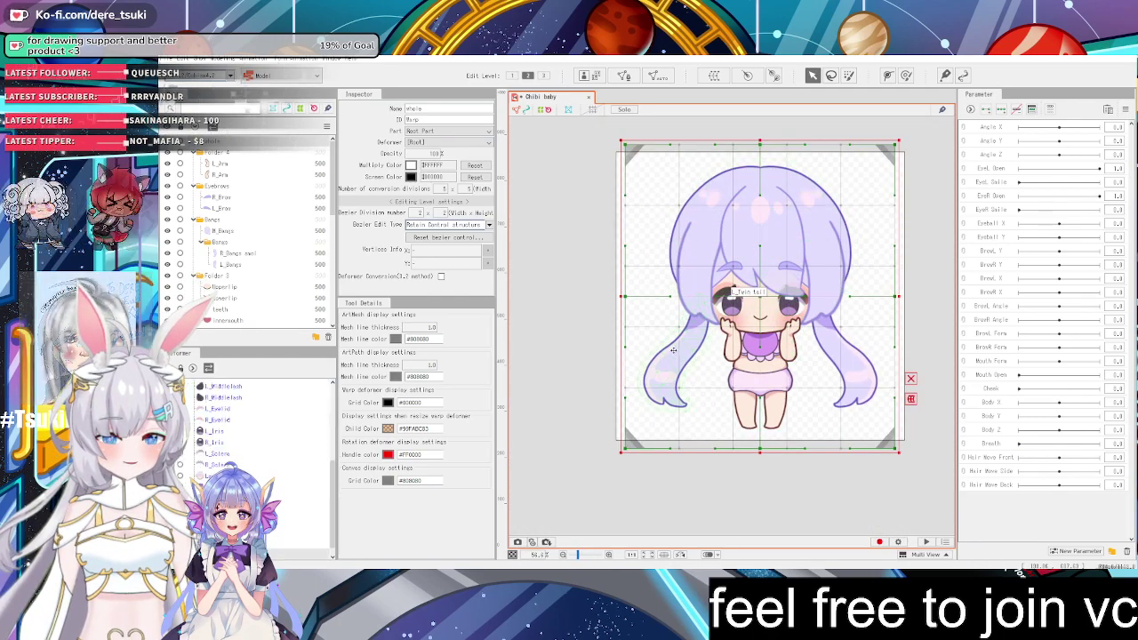
pyautogui.click(697, 321)
pyautogui.scroll(-1, 272, 269)
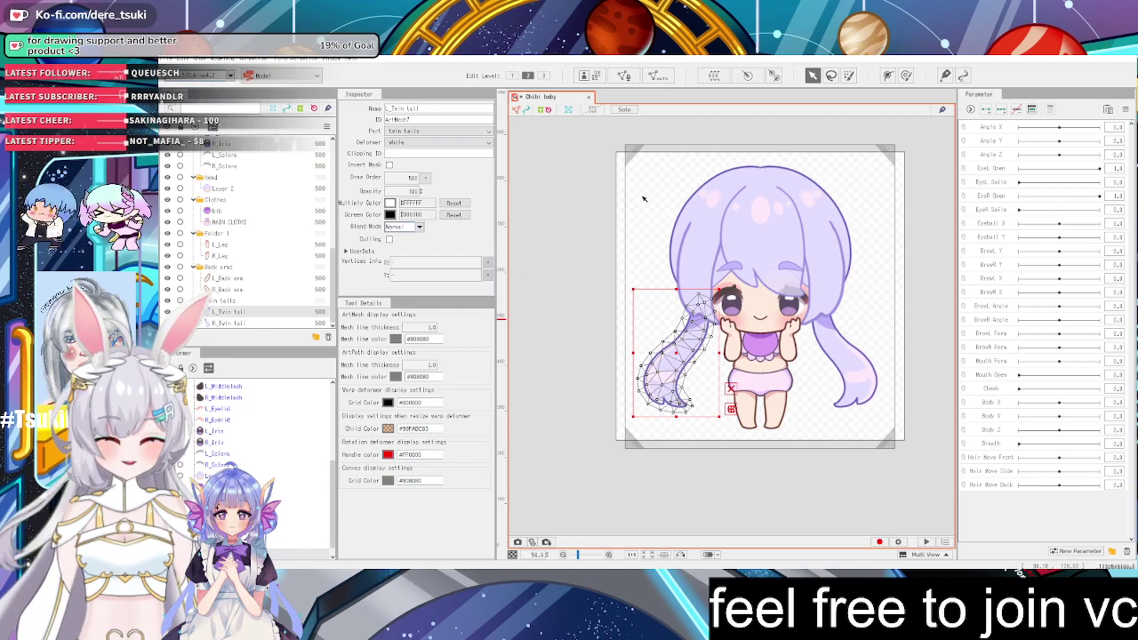
pyautogui.click(212, 300)
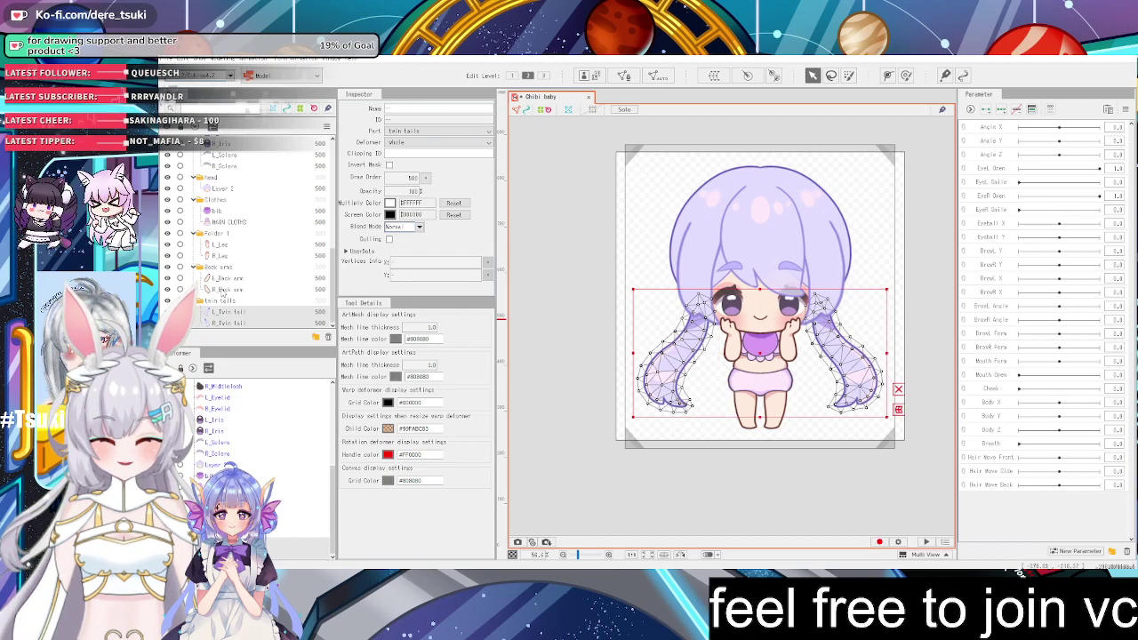
pyautogui.scroll(2, 225, 293)
pyautogui.scroll(-2, 231, 264)
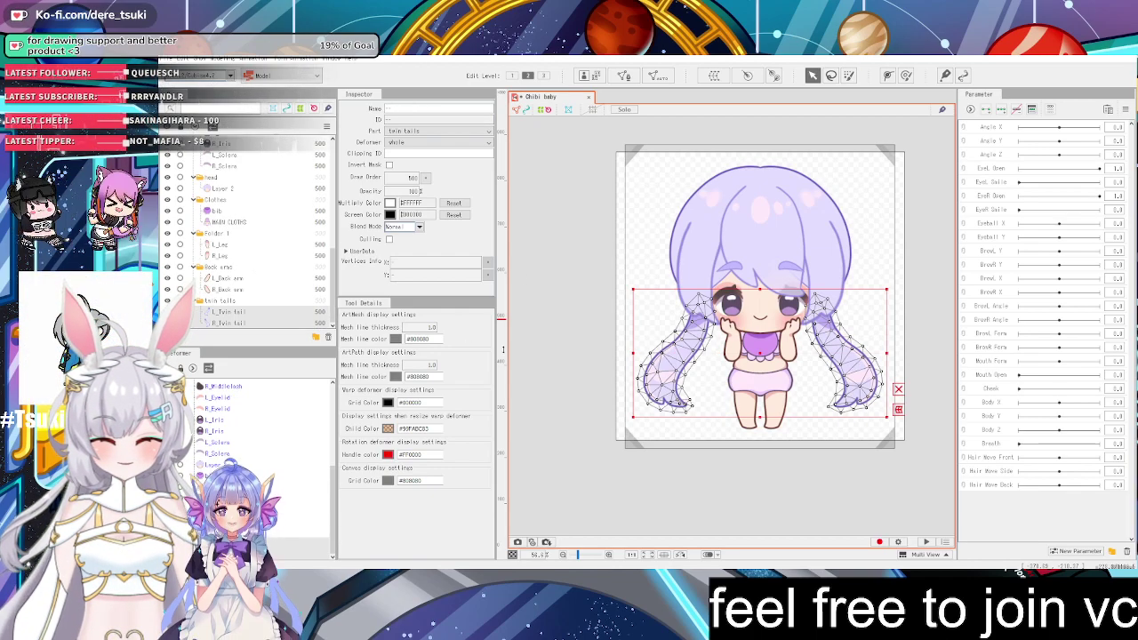
pyautogui.moveTo(637, 182); pyautogui.dragTo(894, 294)
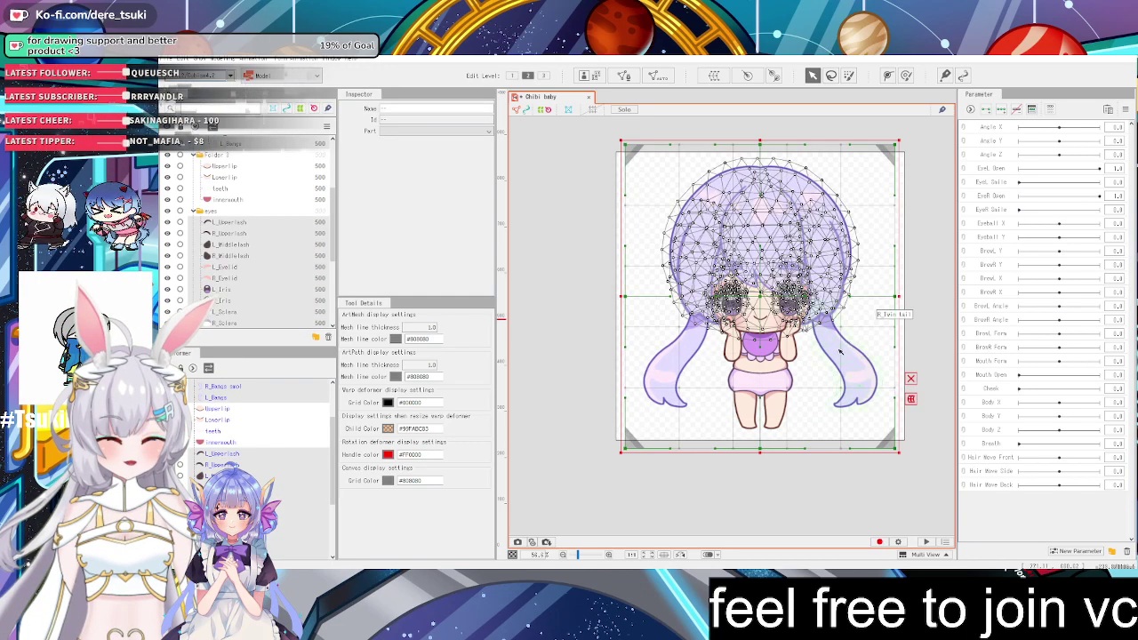
pyautogui.click(703, 432)
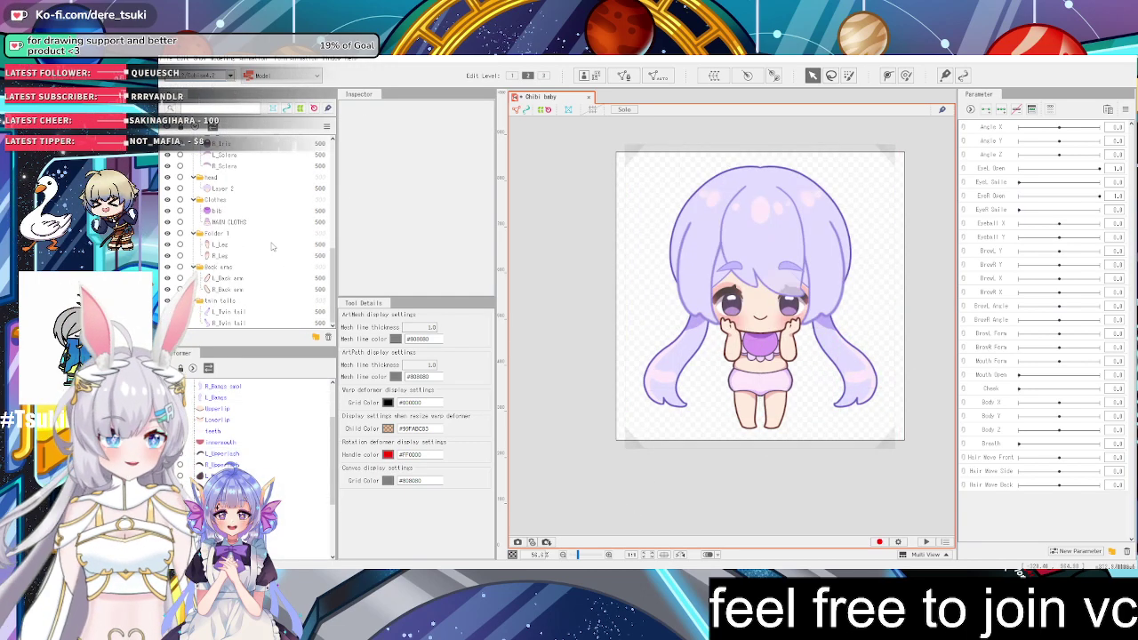
# Select both twin tail meshes together with the head's Layer 2 and all meshes in the eyes folder
pyautogui.click(238, 313)
pyautogui.keyDown('ctrl'); pyautogui.click(240, 323); pyautogui.keyUp('ctrl')
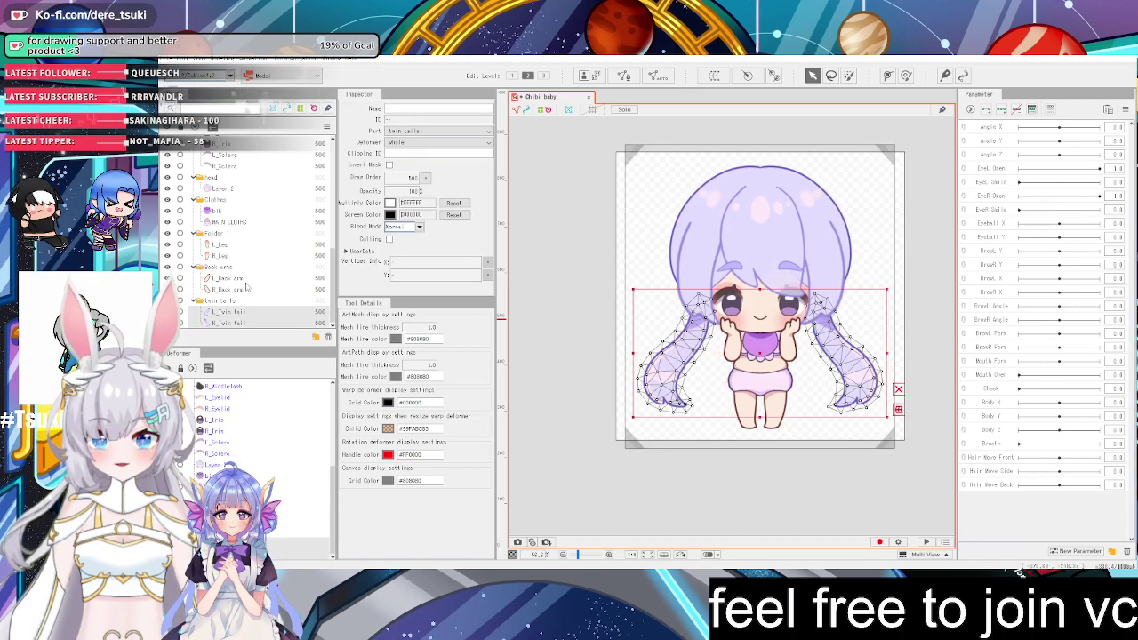
pyautogui.scroll(2, 236, 258)
pyautogui.keyDown('ctrl'); pyautogui.click(219, 230); pyautogui.keyUp('ctrl')
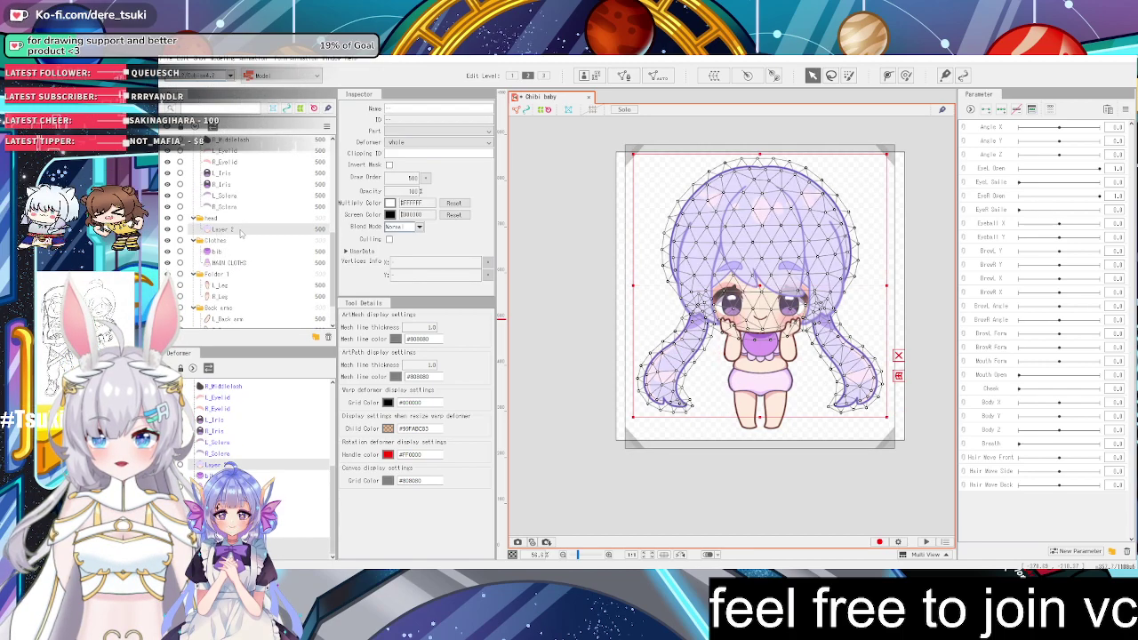
pyautogui.scroll(3, 224, 213)
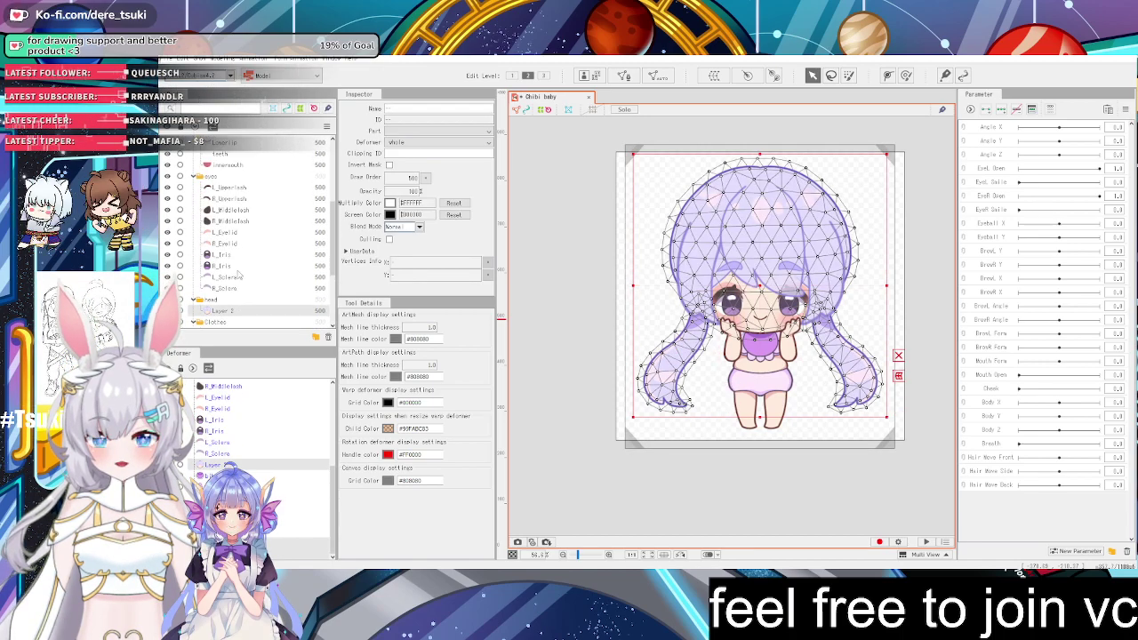
pyautogui.keyDown('ctrl'); pyautogui.keyDown('shift'); pyautogui.click(225, 185); pyautogui.keyUp('shift'); pyautogui.keyUp('ctrl')
# Add the inner mouth, teeth, both lips, all bangs and both eyebrow meshes to the current selection
pyautogui.scroll(3, 226, 214)
pyautogui.keyDown('ctrl'); pyautogui.click(229, 287); pyautogui.keyUp('ctrl')
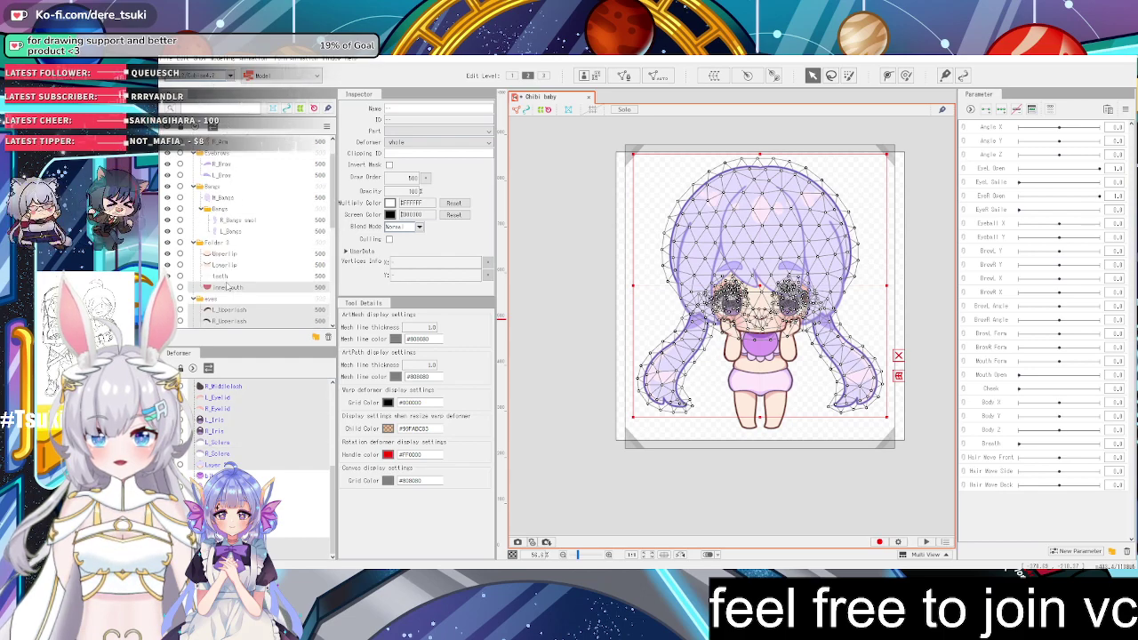
pyautogui.keyDown('ctrl'); pyautogui.click(228, 276); pyautogui.keyUp('ctrl')
pyautogui.keyDown('ctrl'); pyautogui.click(228, 265); pyautogui.keyUp('ctrl')
pyautogui.keyDown('ctrl'); pyautogui.click(228, 254); pyautogui.keyUp('ctrl')
pyautogui.scroll(1, 237, 240)
pyautogui.keyDown('ctrl'); pyautogui.click(227, 264); pyautogui.keyUp('ctrl')
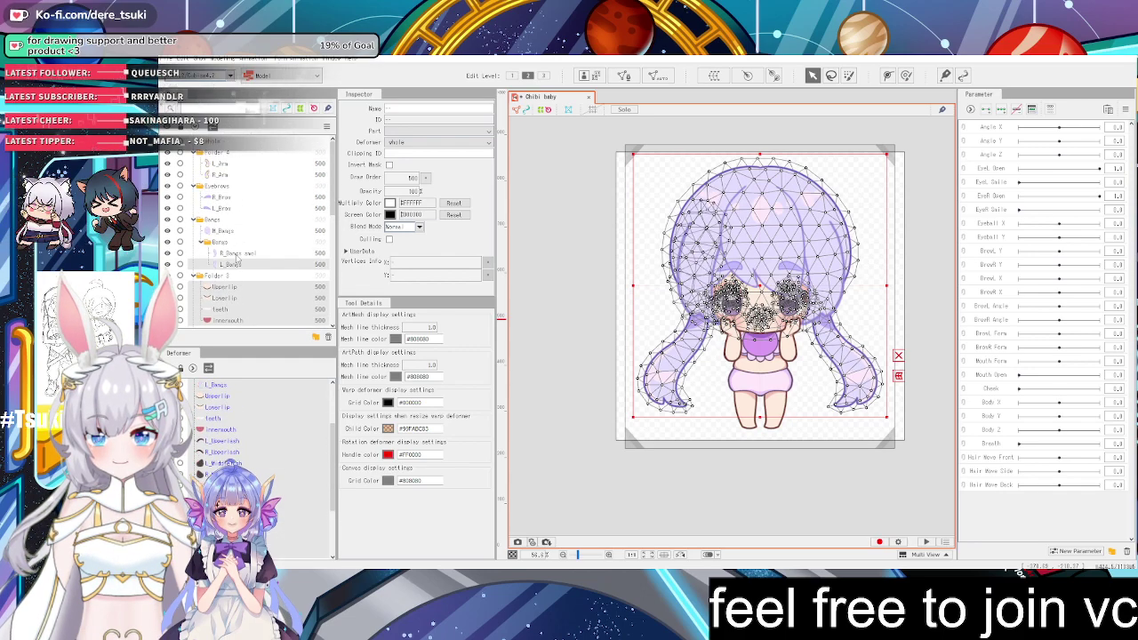
pyautogui.keyDown('ctrl'); pyautogui.click(229, 253); pyautogui.keyUp('ctrl')
pyautogui.keyDown('ctrl'); pyautogui.click(224, 230); pyautogui.keyUp('ctrl')
pyautogui.keyDown('ctrl'); pyautogui.click(223, 208); pyautogui.keyUp('ctrl')
pyautogui.keyDown('ctrl'); pyautogui.click(223, 196); pyautogui.keyUp('ctrl')
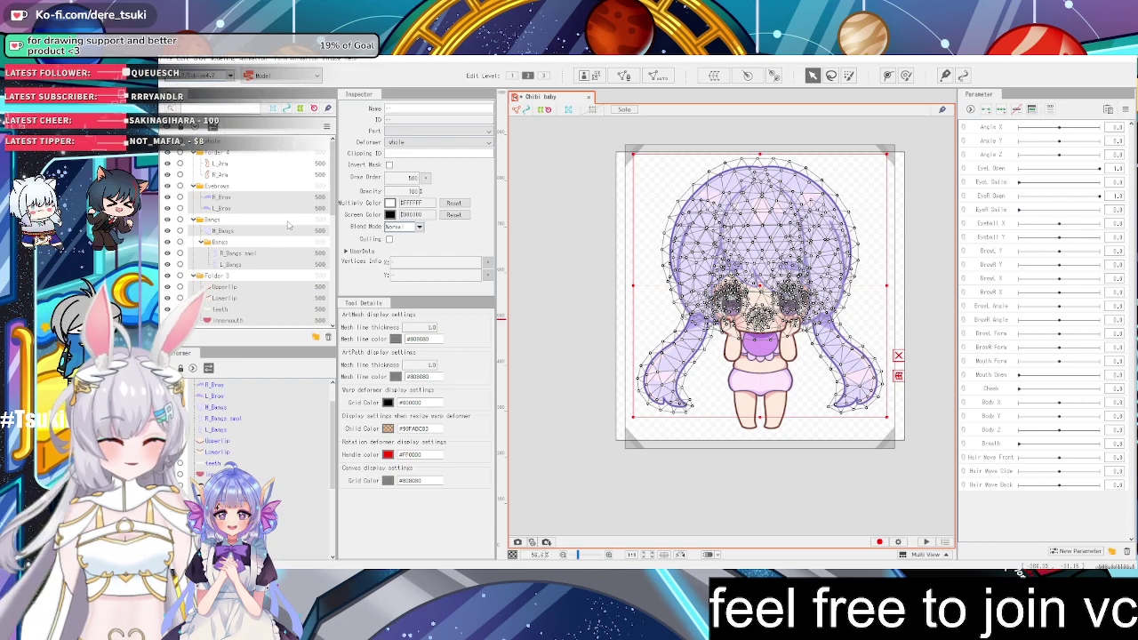
# Create a warp deformer named "head" as parent of the selected head, face and hair meshes
pyautogui.scroll(-5, 287, 222)
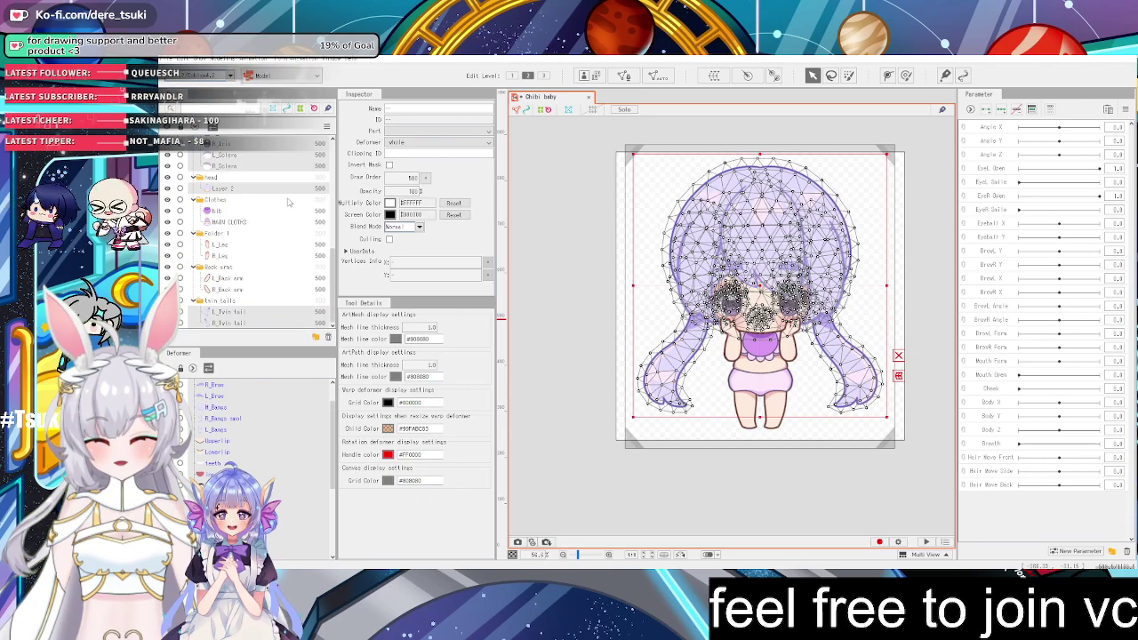
pyautogui.click(714, 77)
pyautogui.moveTo(799, 359); pyautogui.dragTo(628, 359)
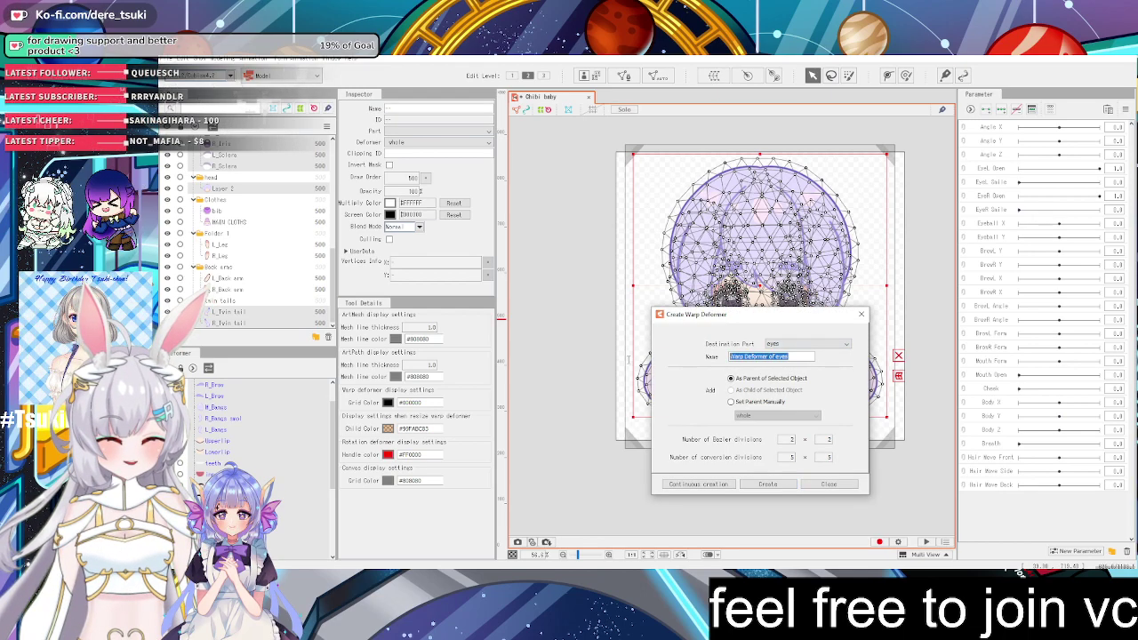
pyautogui.write('head')
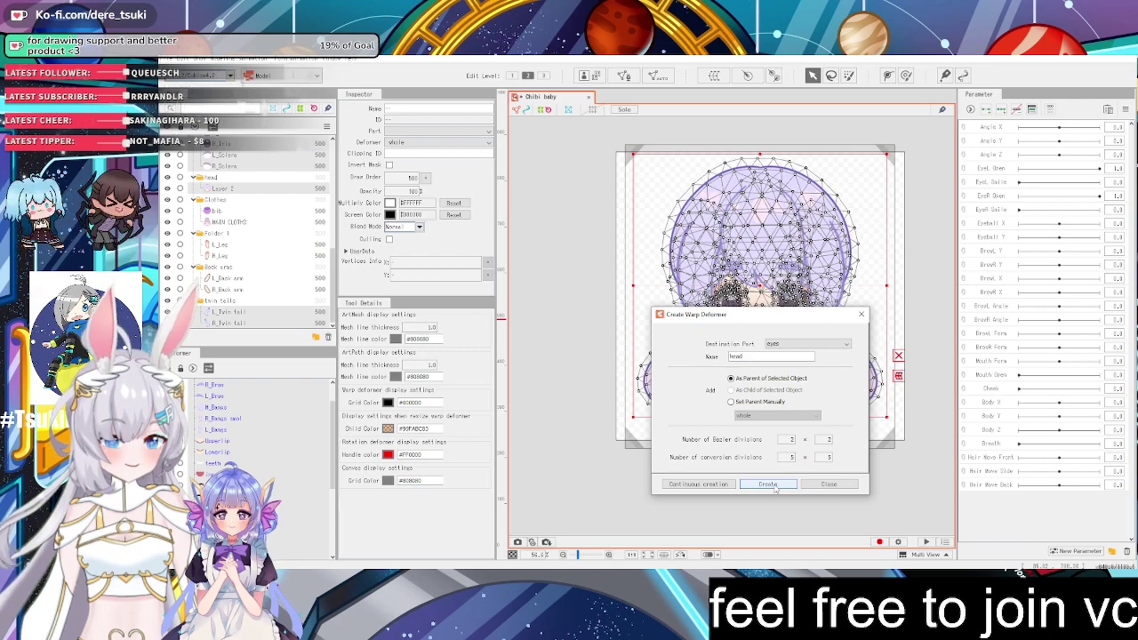
pyautogui.click(767, 483)
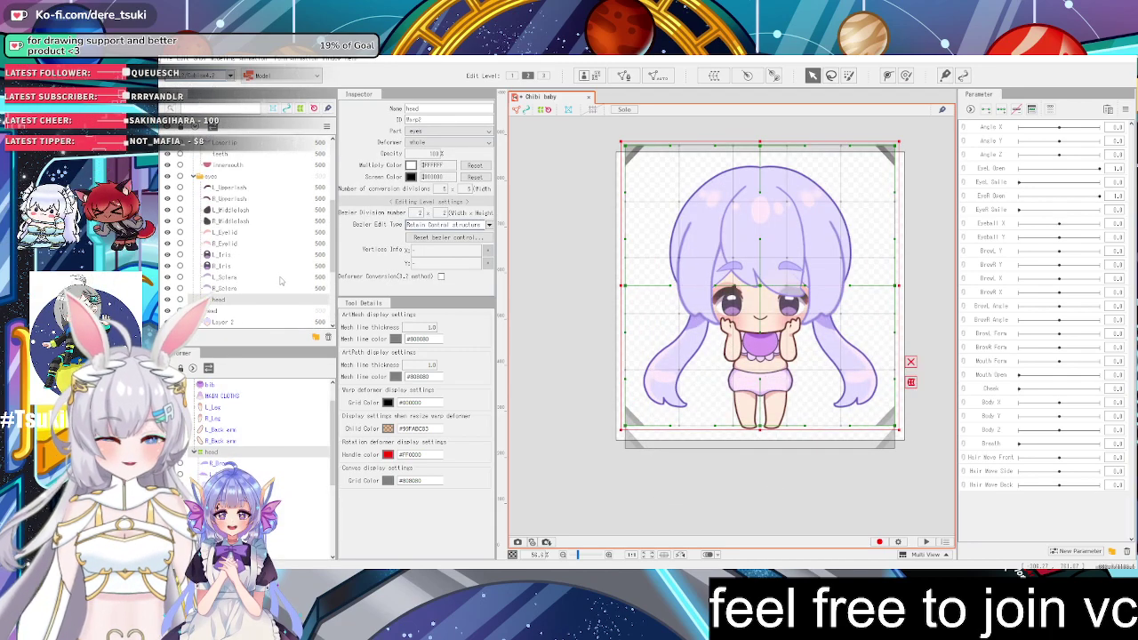
# Move the head deformer out of the eyes folder into the root part, near the whole deformer
pyautogui.scroll(5, 245, 195)
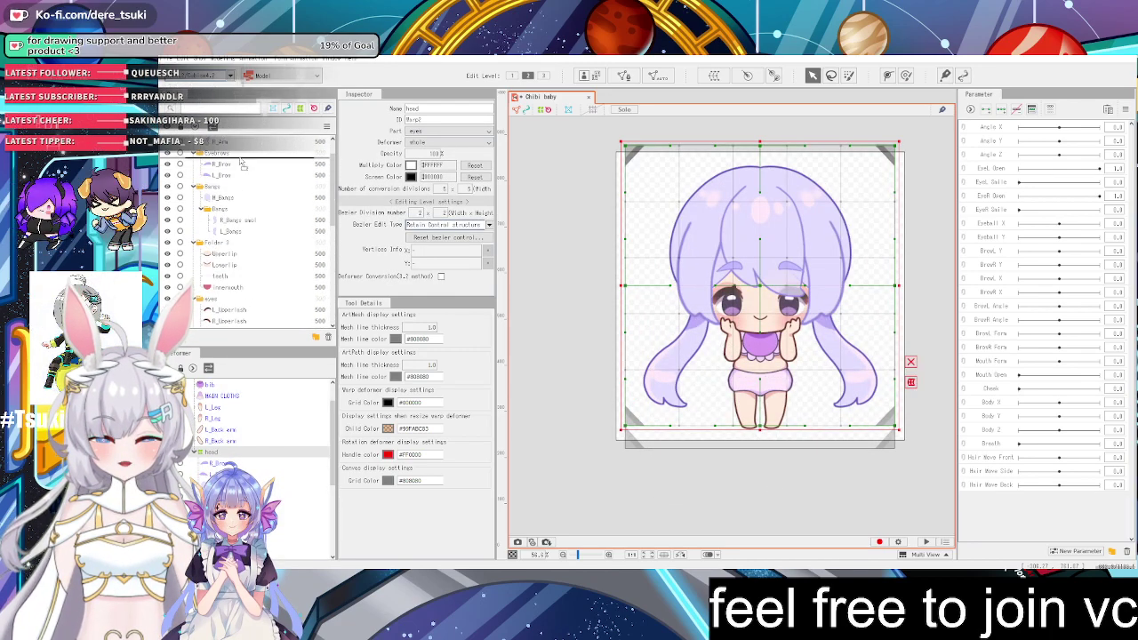
pyautogui.scroll(2, 231, 156)
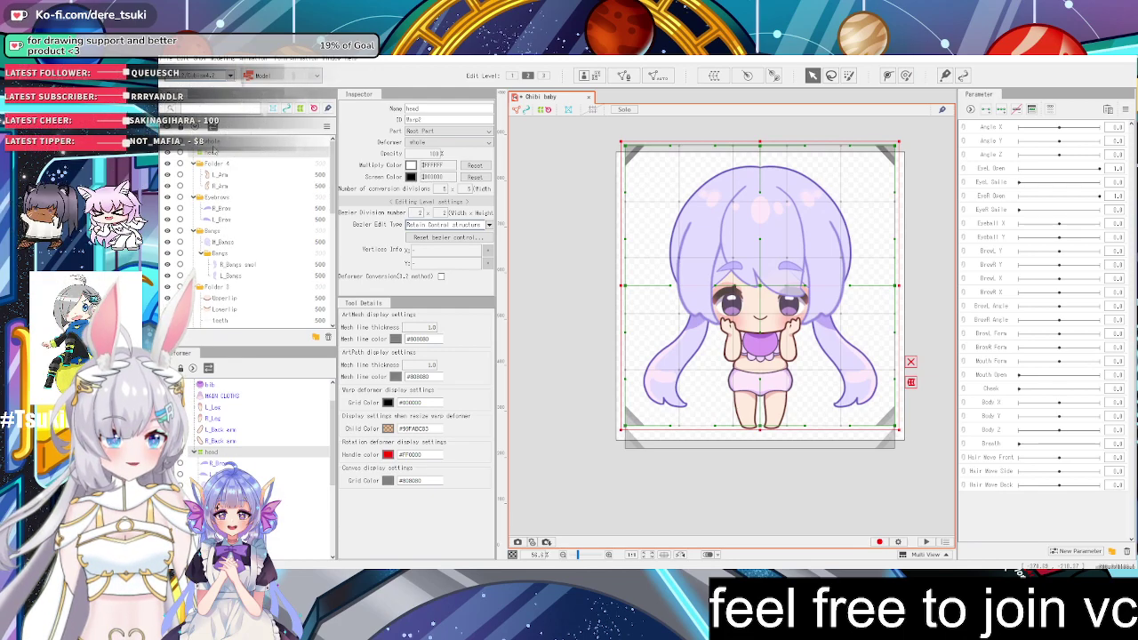
pyautogui.click(213, 141)
pyautogui.click(213, 153)
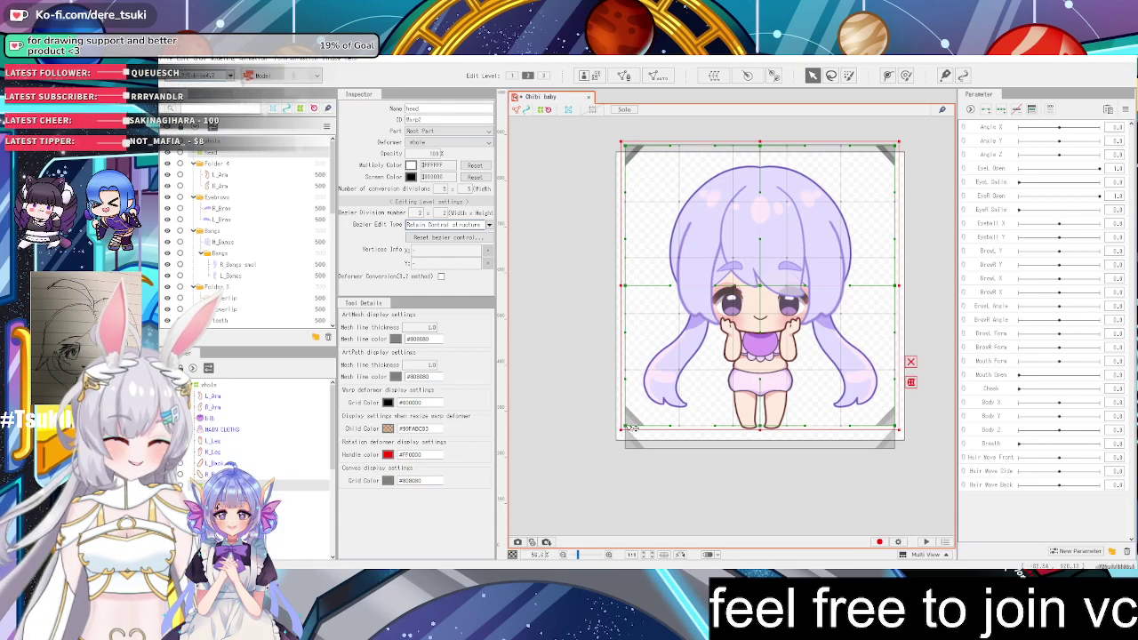
# Select both arms, the bib, MAIN CLOTHS, both legs and both back arm meshes together
pyautogui.click(236, 185)
pyautogui.keyDown('ctrl'); pyautogui.click(233, 175); pyautogui.keyUp('ctrl')
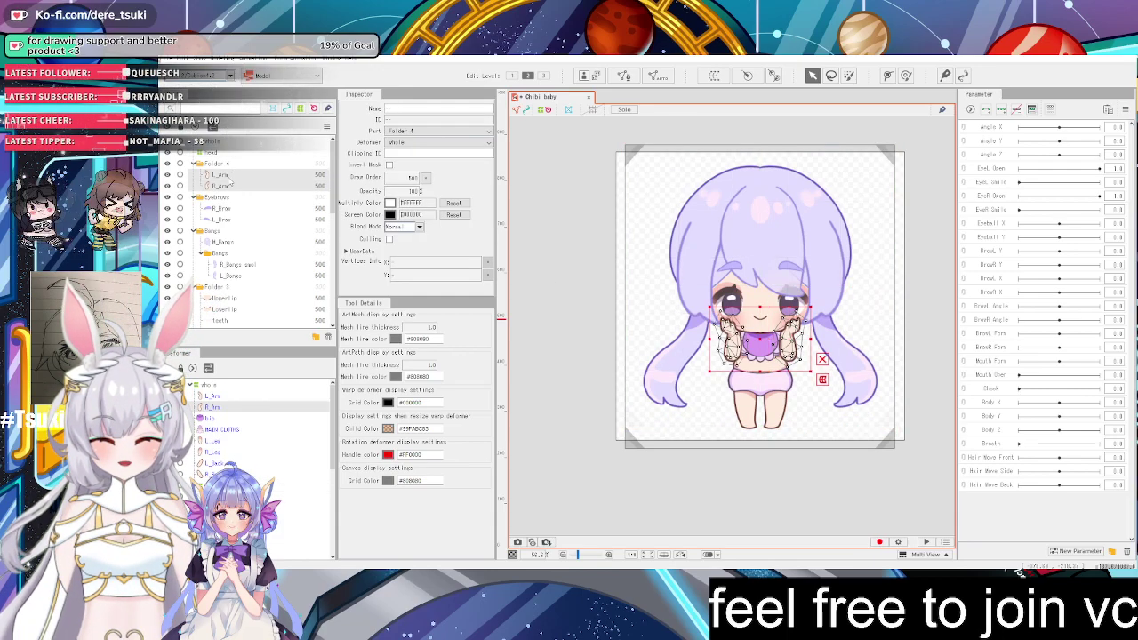
pyautogui.scroll(-3, 231, 196)
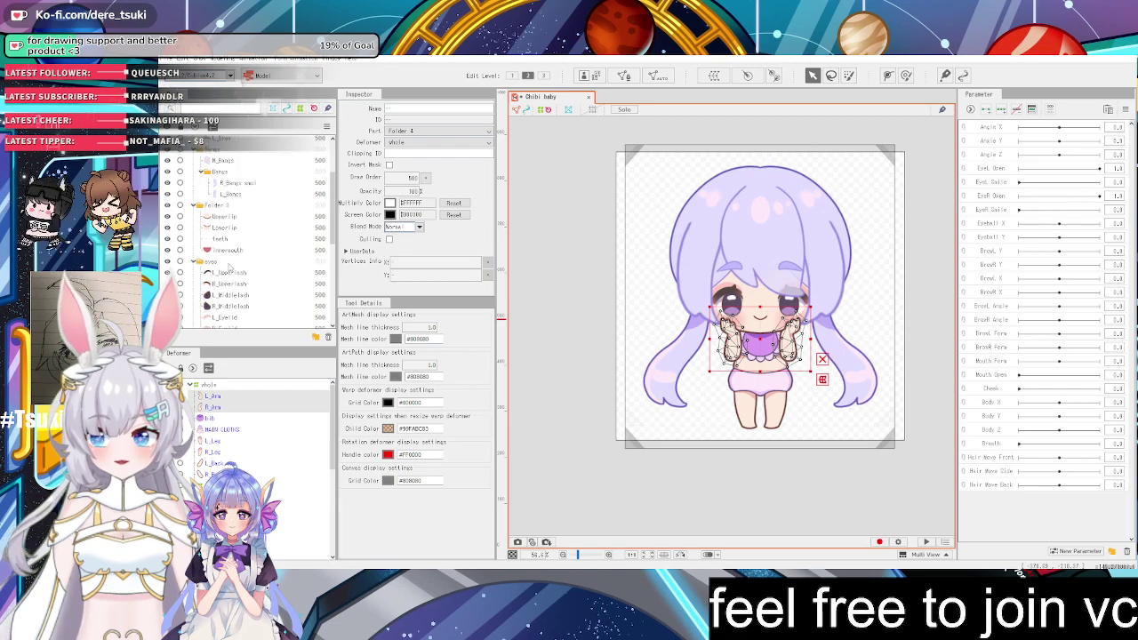
pyautogui.scroll(-5, 254, 260)
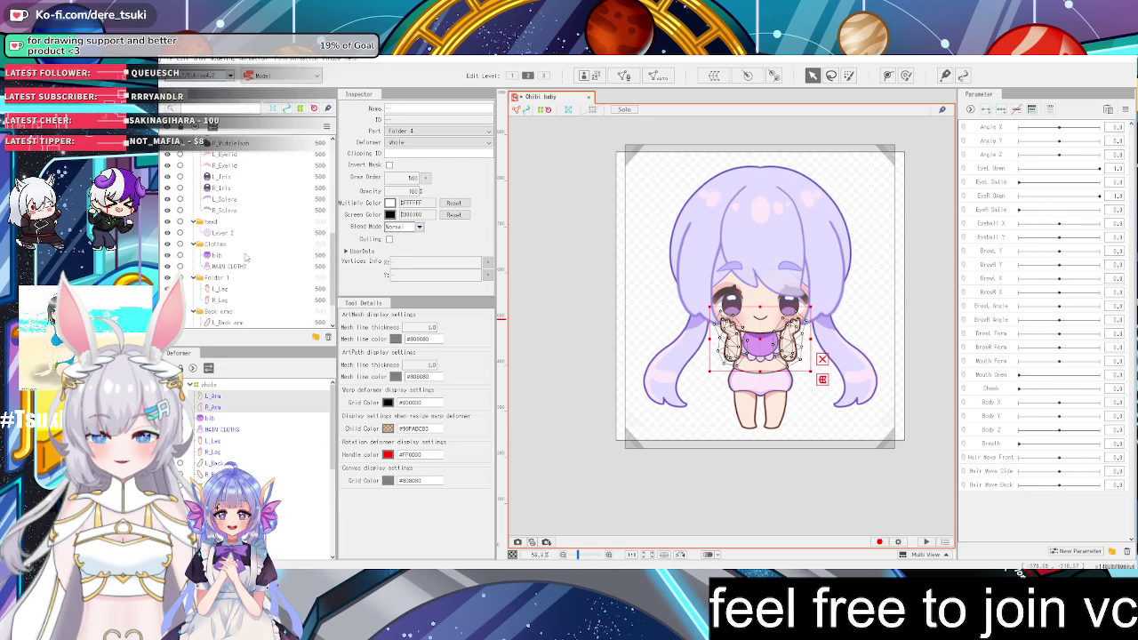
pyautogui.keyDown('ctrl'); pyautogui.click(233, 255); pyautogui.keyUp('ctrl')
pyautogui.keyDown('ctrl'); pyautogui.click(235, 266); pyautogui.keyUp('ctrl')
pyautogui.scroll(-3, 236, 260)
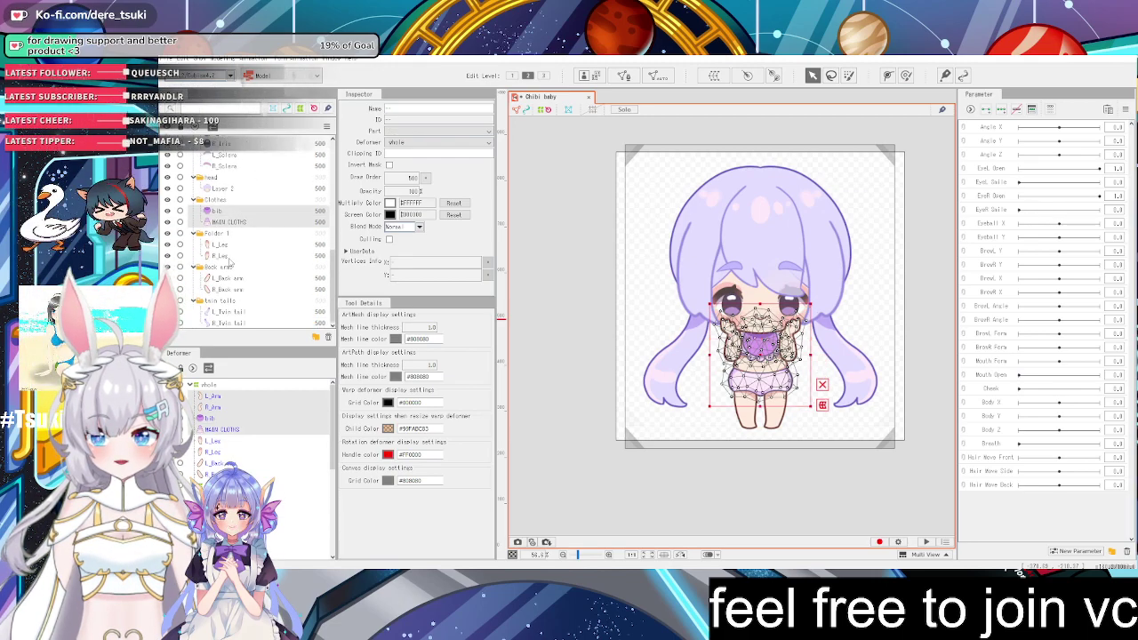
pyautogui.keyDown('ctrl'); pyautogui.click(228, 245); pyautogui.keyUp('ctrl')
pyautogui.keyDown('ctrl'); pyautogui.click(227, 255); pyautogui.keyUp('ctrl')
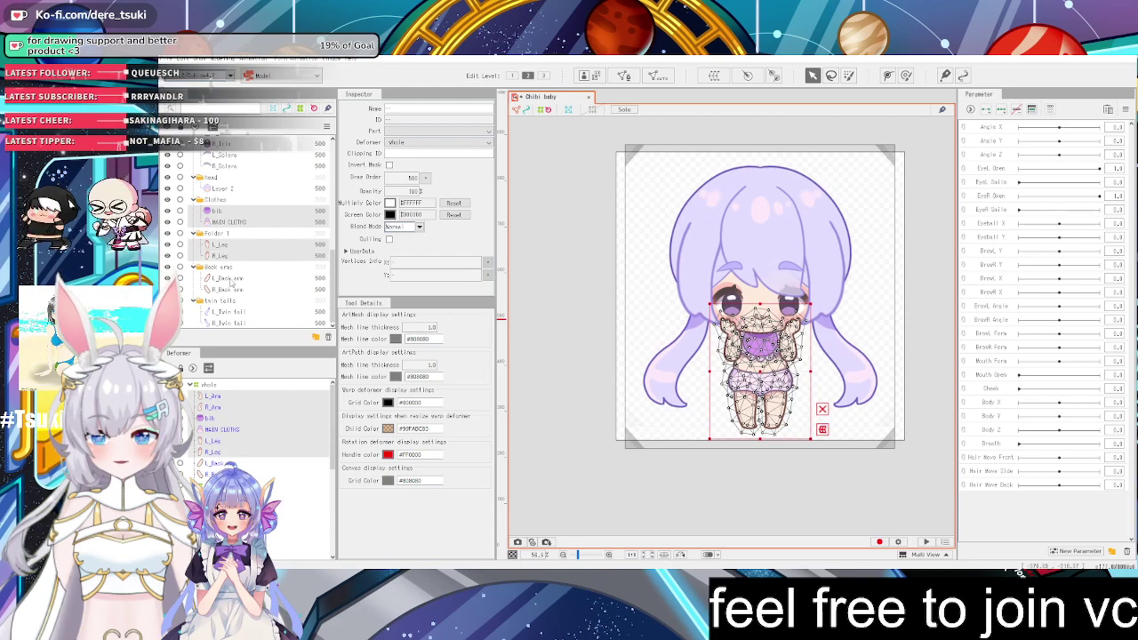
pyautogui.keyDown('ctrl'); pyautogui.click(237, 278); pyautogui.keyUp('ctrl')
pyautogui.keyDown('ctrl'); pyautogui.click(238, 289); pyautogui.keyUp('ctrl')
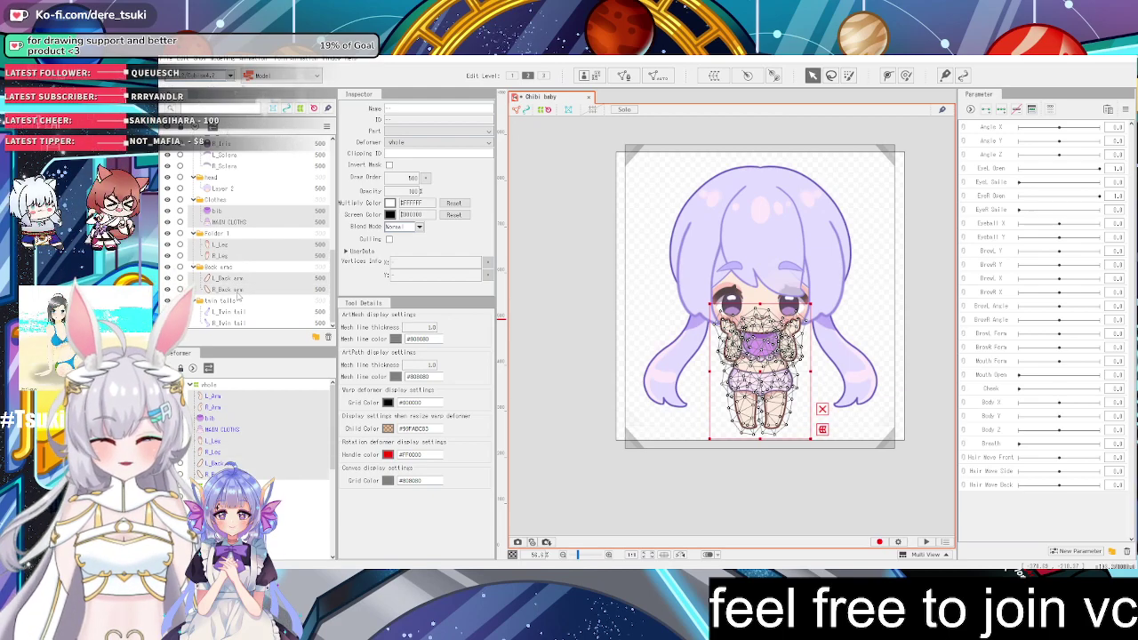
# Try to create a warp deformer named "body" as parent of the selected limb and clothing meshes
pyautogui.click(713, 76)
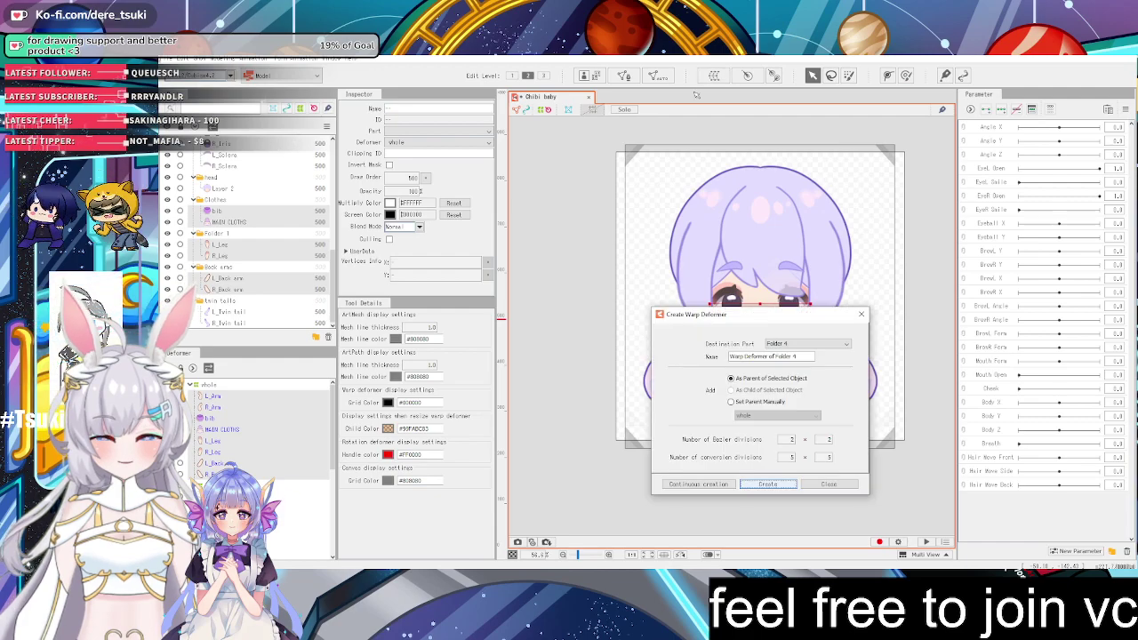
pyautogui.moveTo(806, 355); pyautogui.dragTo(571, 329)
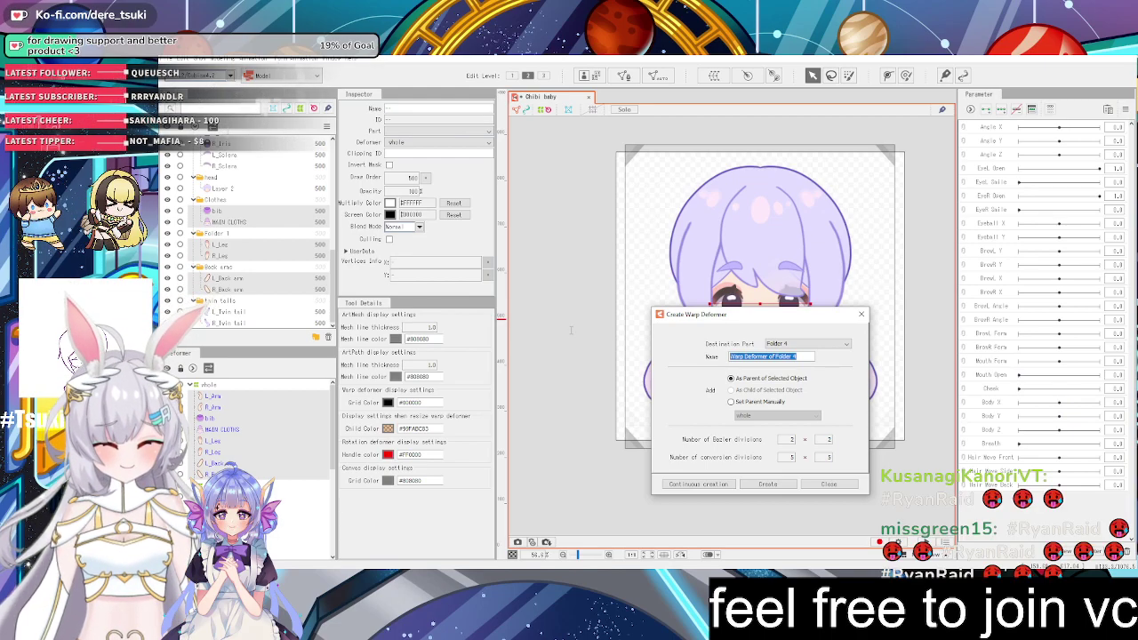
pyautogui.write('body')
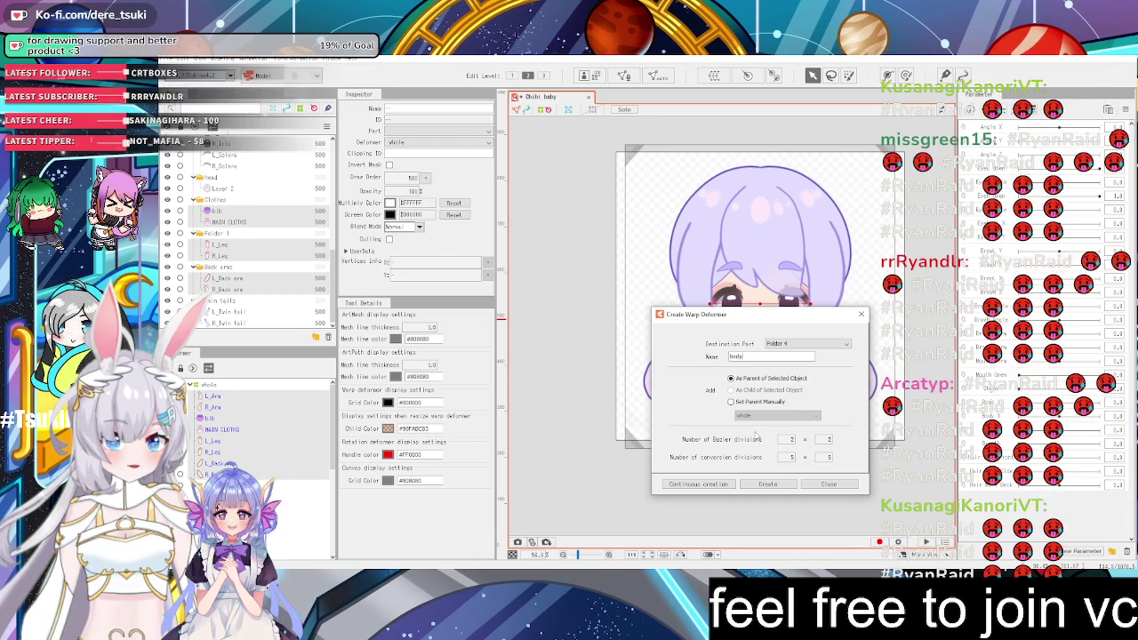
pyautogui.click(767, 484)
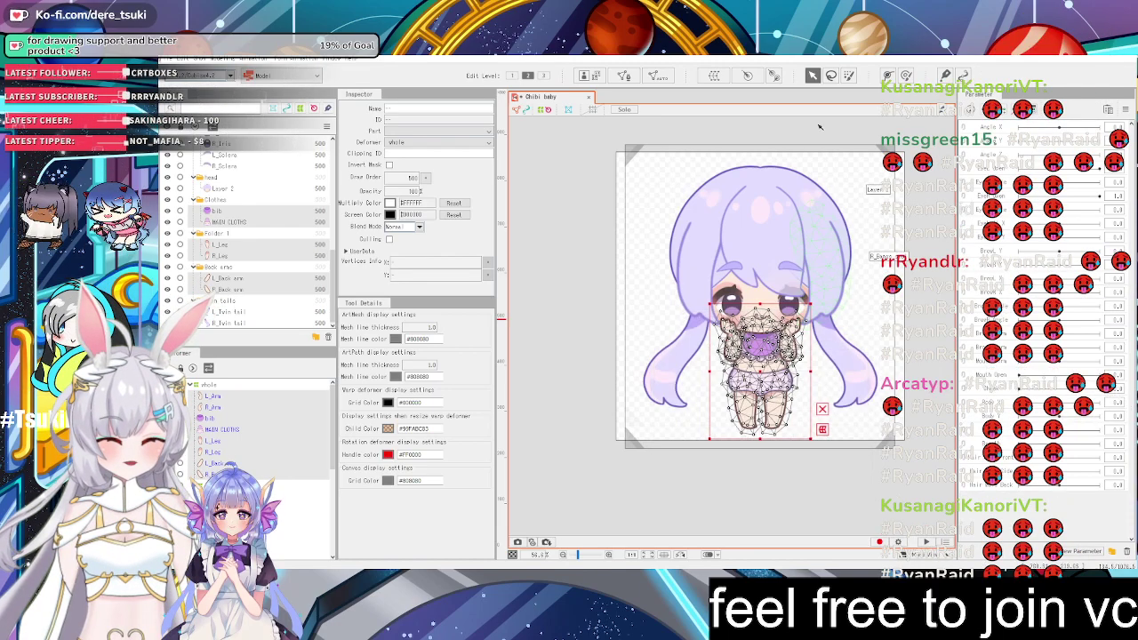
# Create a warp deformer named "body" as parent of the selected meshes and move it from Folder 4 into the root part
pyautogui.click(714, 75)
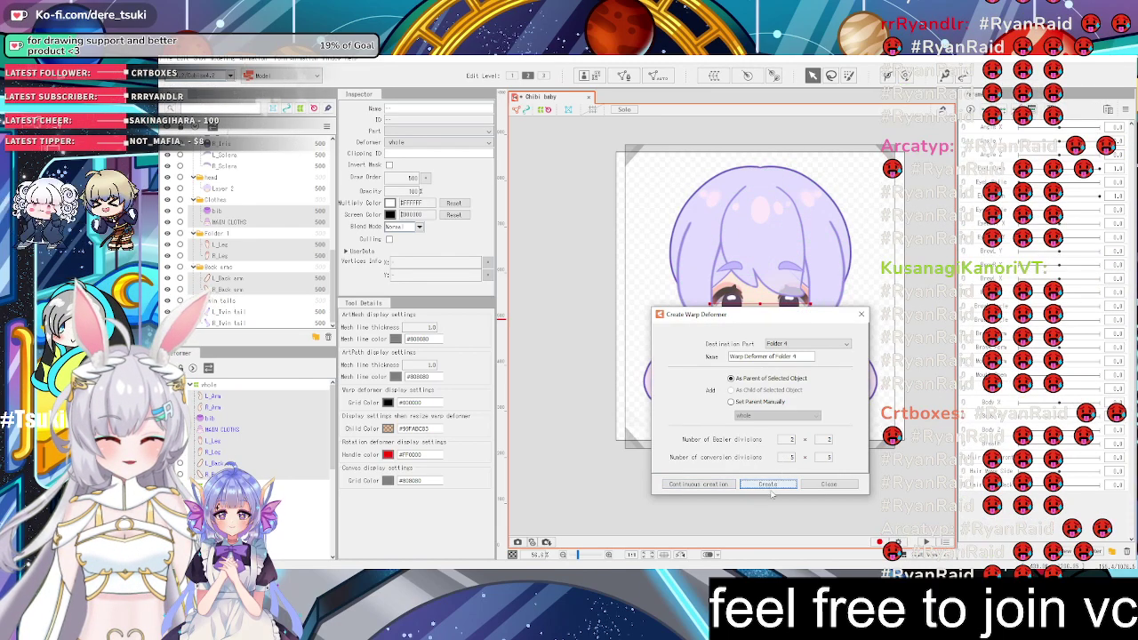
pyautogui.moveTo(811, 355); pyautogui.dragTo(536, 358)
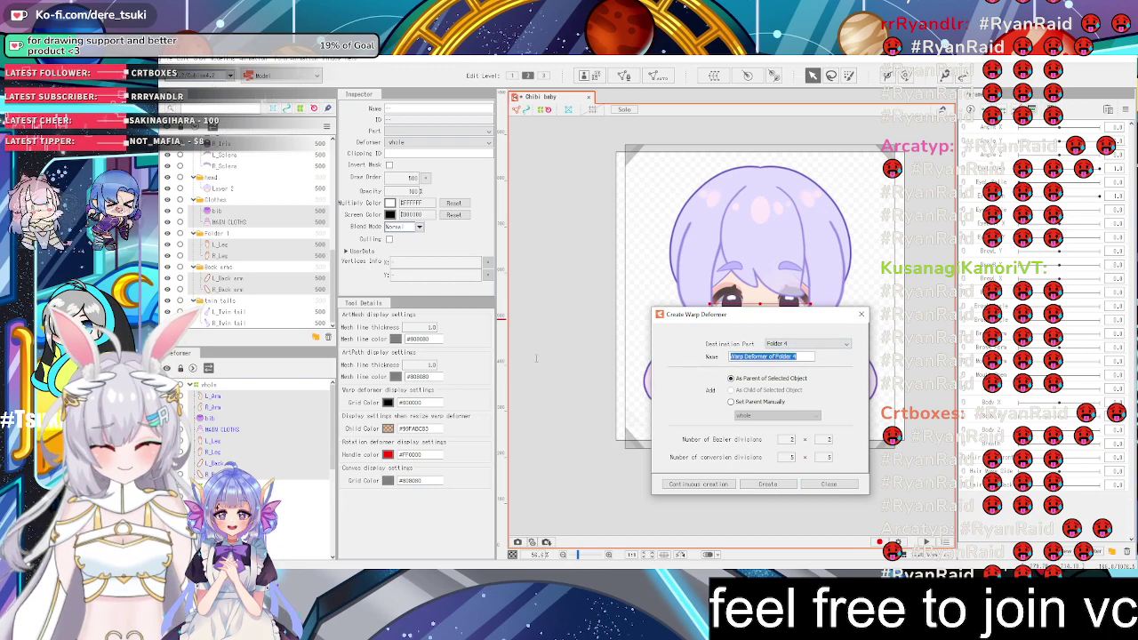
pyautogui.write('body')
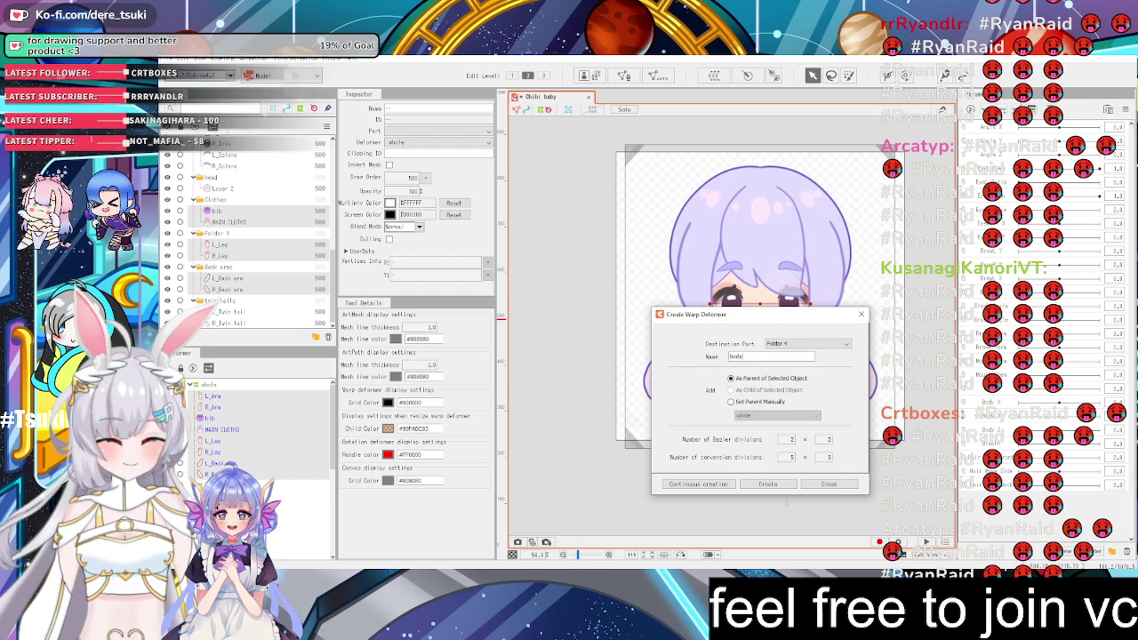
pyautogui.click(767, 484)
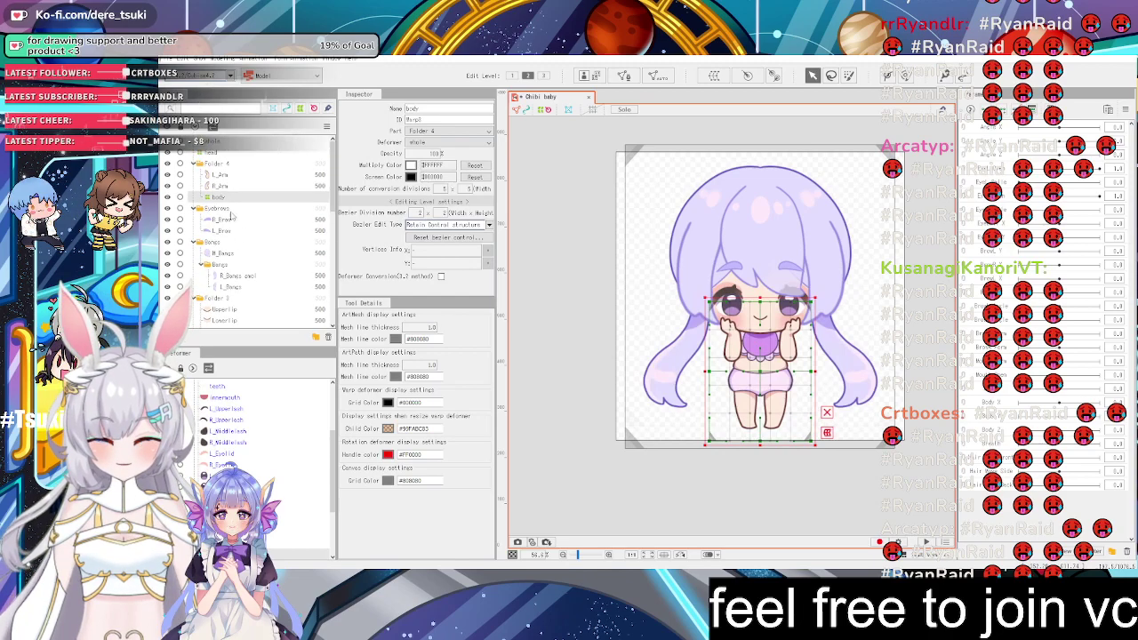
pyautogui.moveTo(218, 197); pyautogui.dragTo(219, 159)
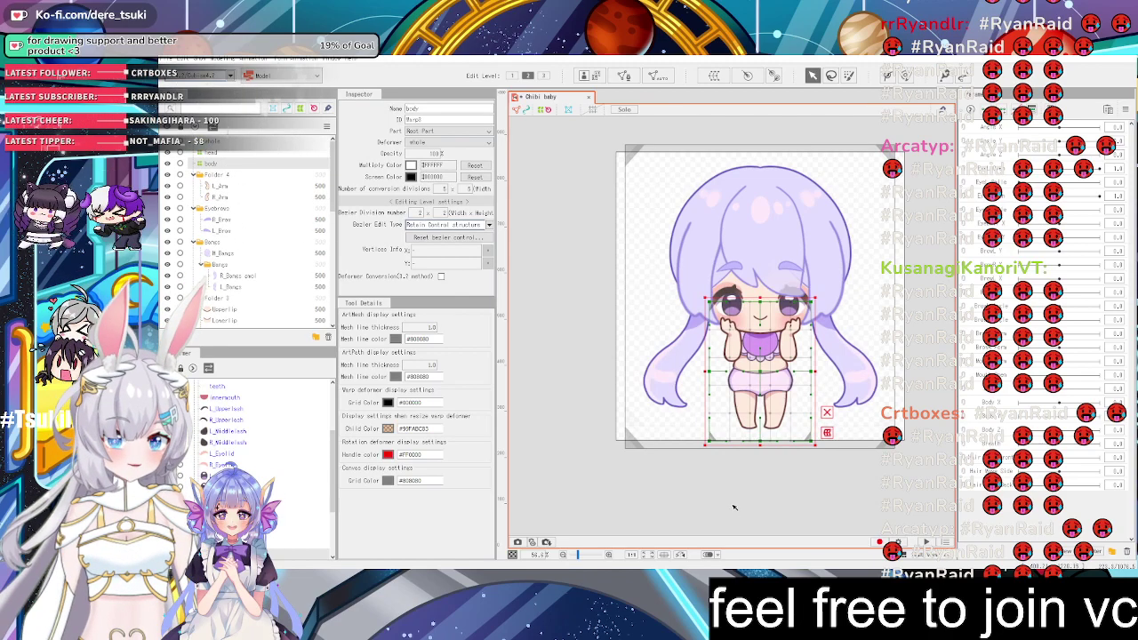
# Move the body deformer down below the head to test its child meshes, then undo the move
pyautogui.moveTo(756, 377)
pyautogui.mouseDown()
pyautogui.moveTo(811, 445)
pyautogui.moveTo(767, 485)
pyautogui.moveTo(793, 414)
pyautogui.moveTo(809, 409)
pyautogui.moveTo(754, 374)
pyautogui.mouseUp()
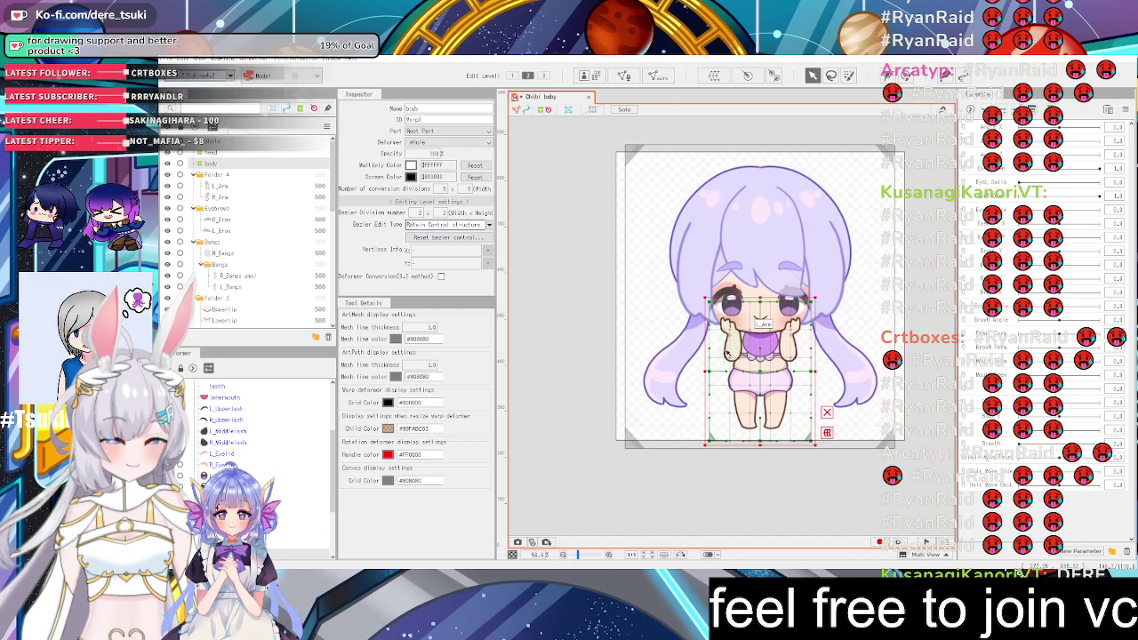
pyautogui.moveTo(760, 370); pyautogui.dragTo(722, 455)
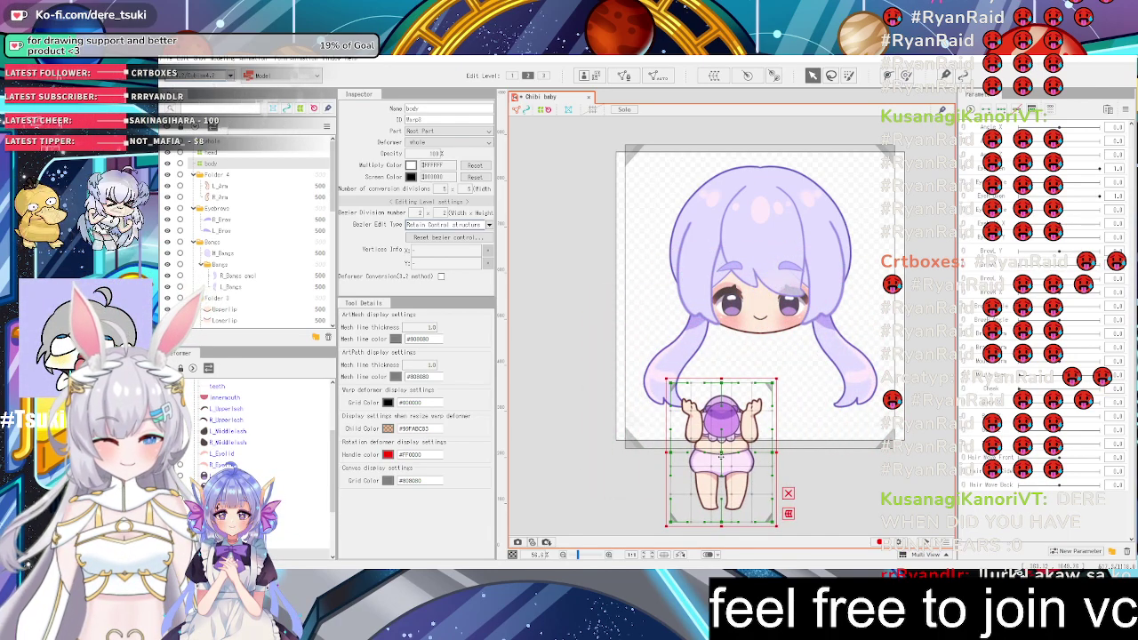
pyautogui.click(846, 510)
pyautogui.hotkey('ctrl', 'z')
pyautogui.hotkey('ctrl', 'z')
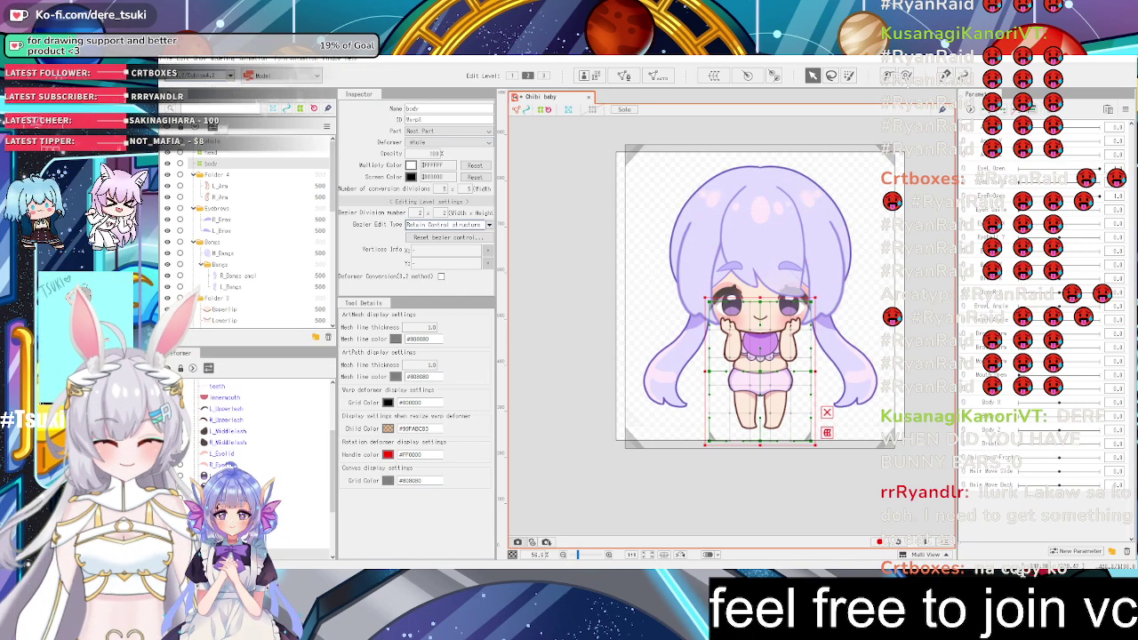
pyautogui.hotkey('alt', 'Tab')
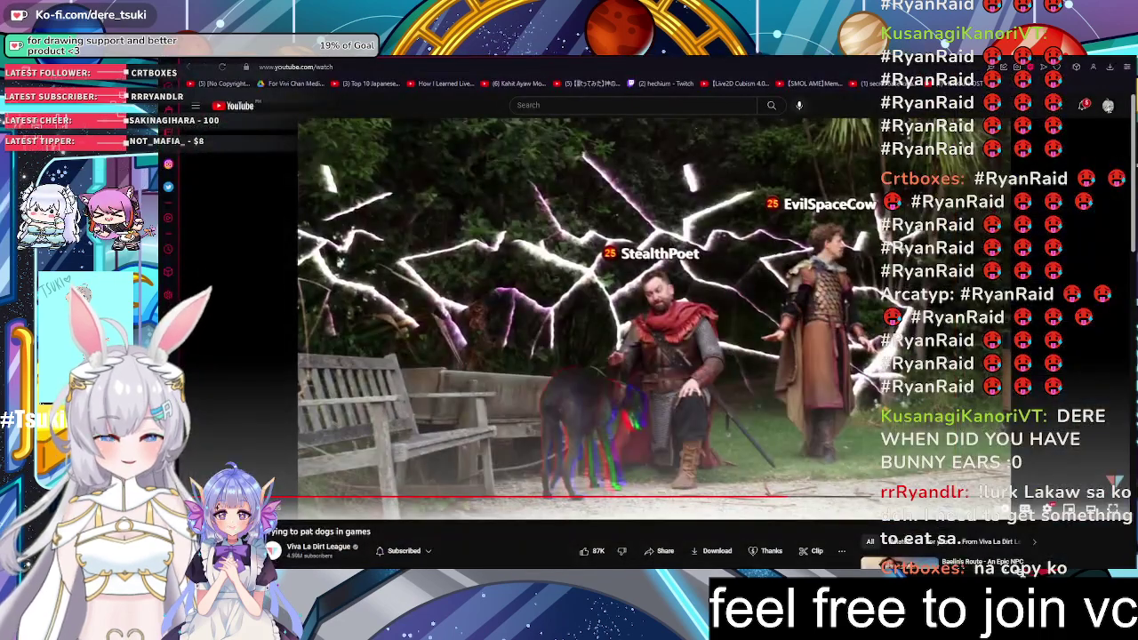
pyautogui.hotkey('alt', 'Tab')
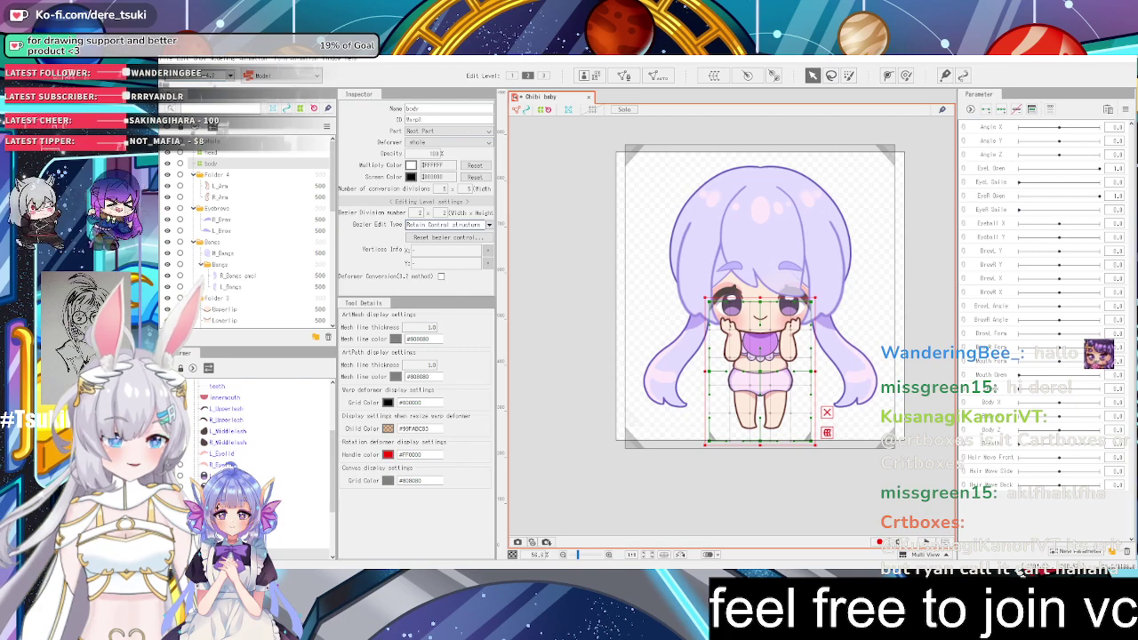
pyautogui.click(737, 493)
pyautogui.scroll(2, 820, 376)
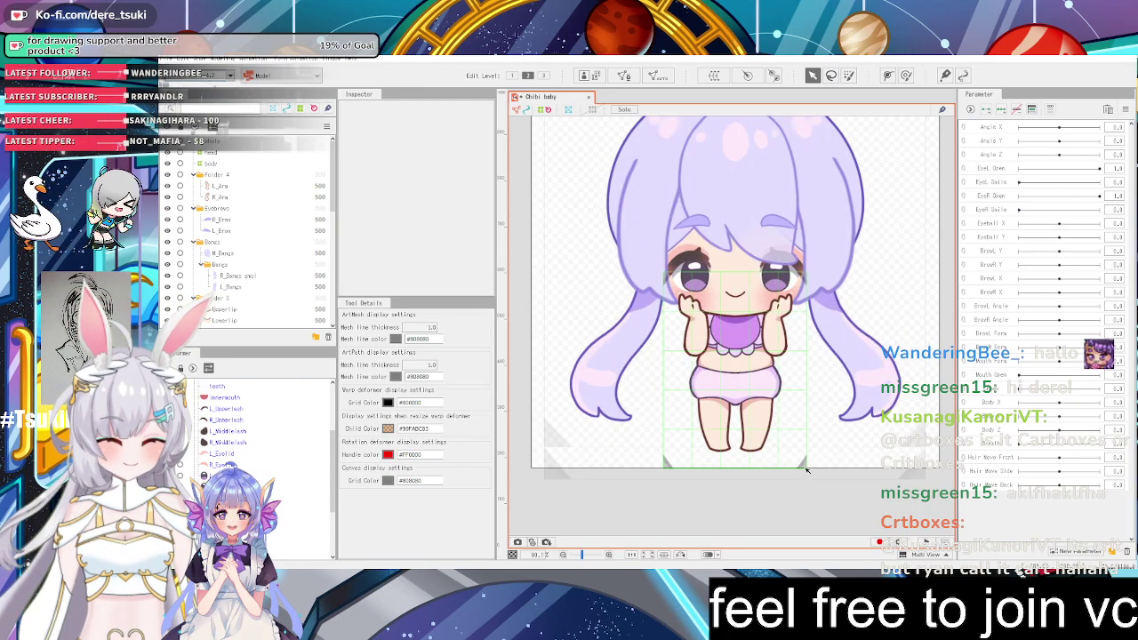
pyautogui.click(805, 456)
pyautogui.click(809, 511)
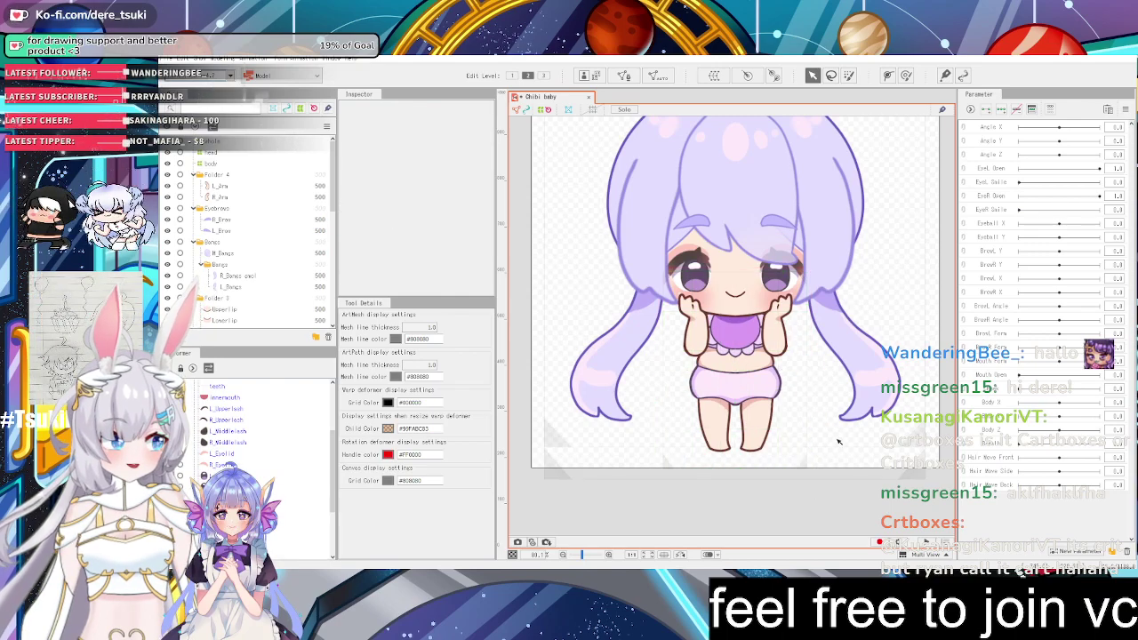
pyautogui.scroll(2, 838, 442)
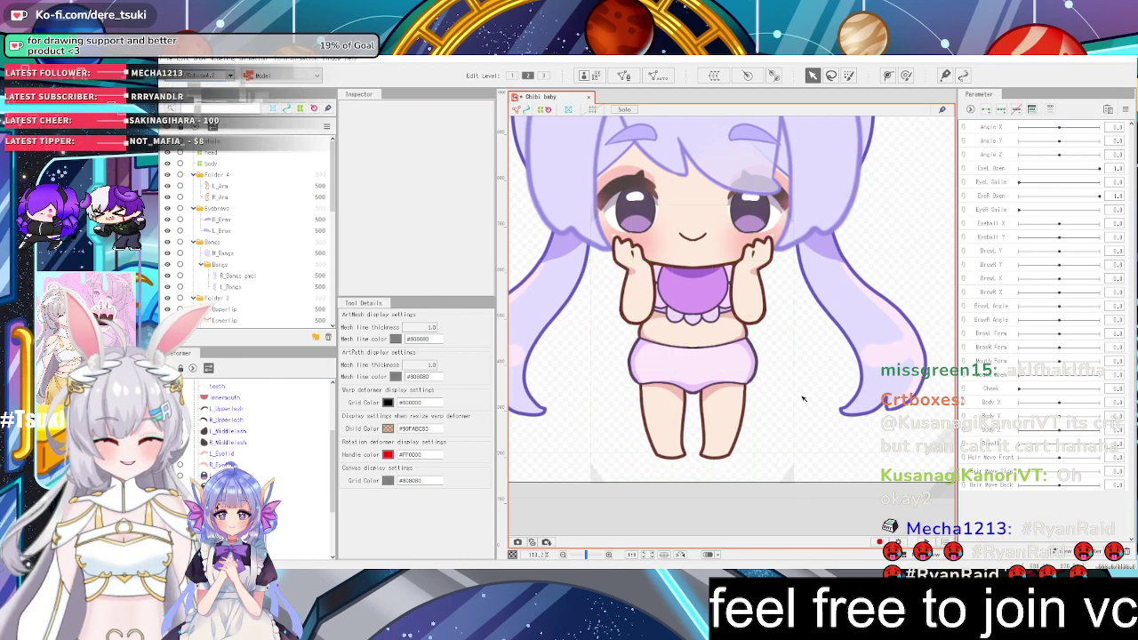
pyautogui.scroll(-3, 822, 268)
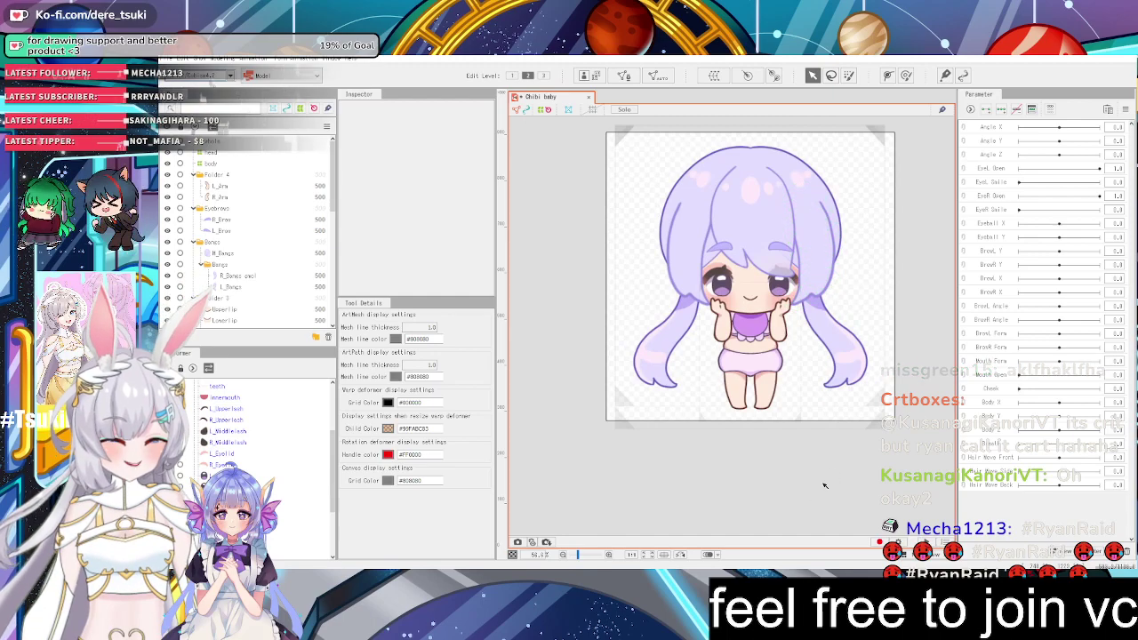
# Reselect the body deformer, nudge it slightly on the character, undo the nudge and clear the selection
pyautogui.click(224, 166)
pyautogui.moveTo(768, 300)
pyautogui.mouseDown()
pyautogui.moveTo(608, 336)
pyautogui.moveTo(833, 316)
pyautogui.moveTo(766, 294)
pyautogui.mouseUp()
pyautogui.hotkey('ctrl', 'z')
pyautogui.scroll(1, 860, 305)
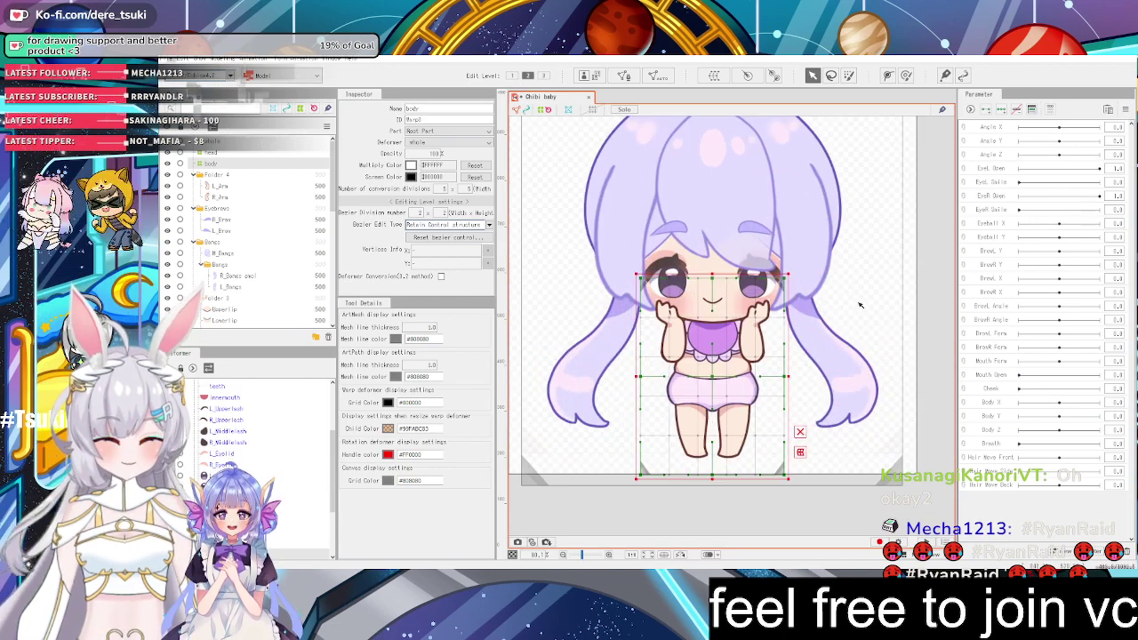
pyautogui.click(914, 339)
# Select the left eye's upper lash, middle lash, eyelid, iris and sclera meshes together
pyautogui.scroll(-3, 699, 197)
pyautogui.scroll(5, 699, 197)
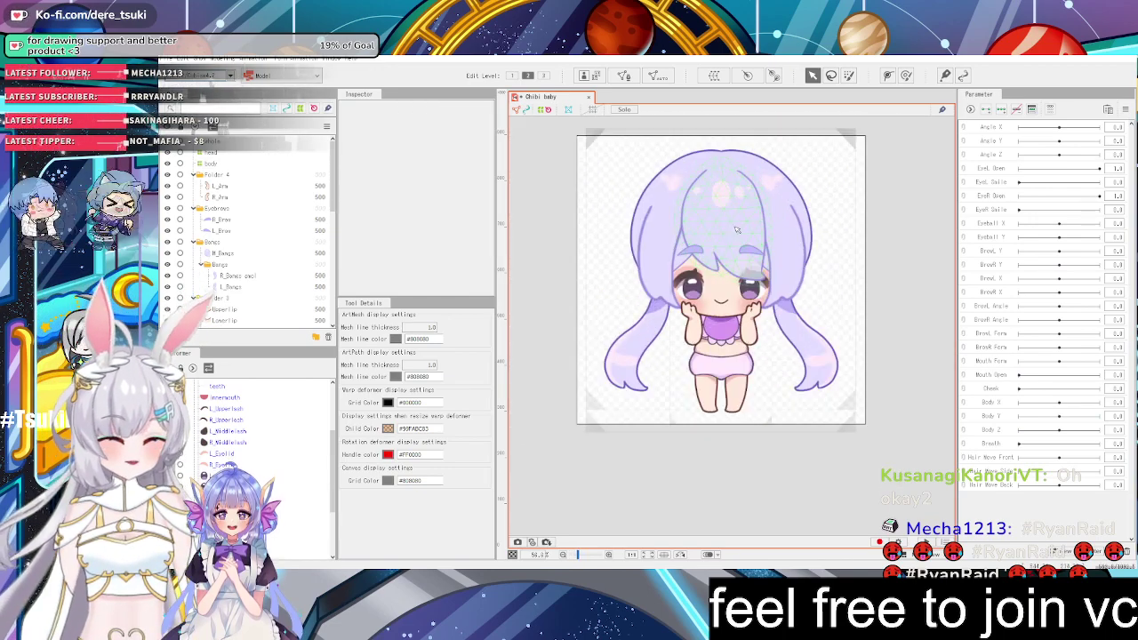
pyautogui.scroll(-2, 702, 299)
pyautogui.scroll(3, 685, 367)
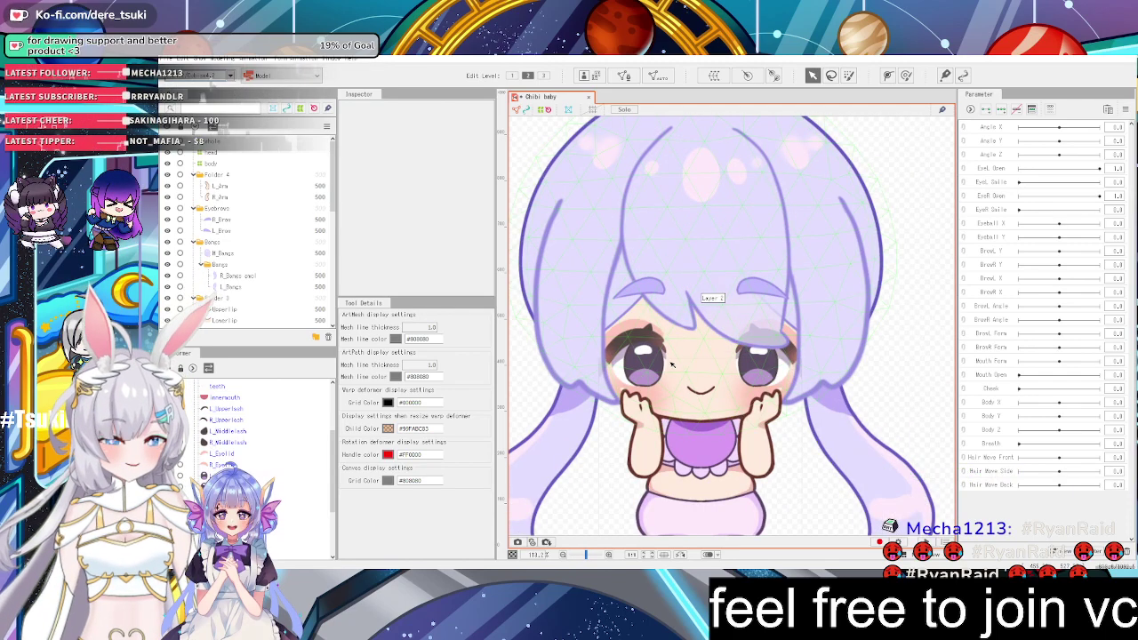
pyautogui.click(639, 336)
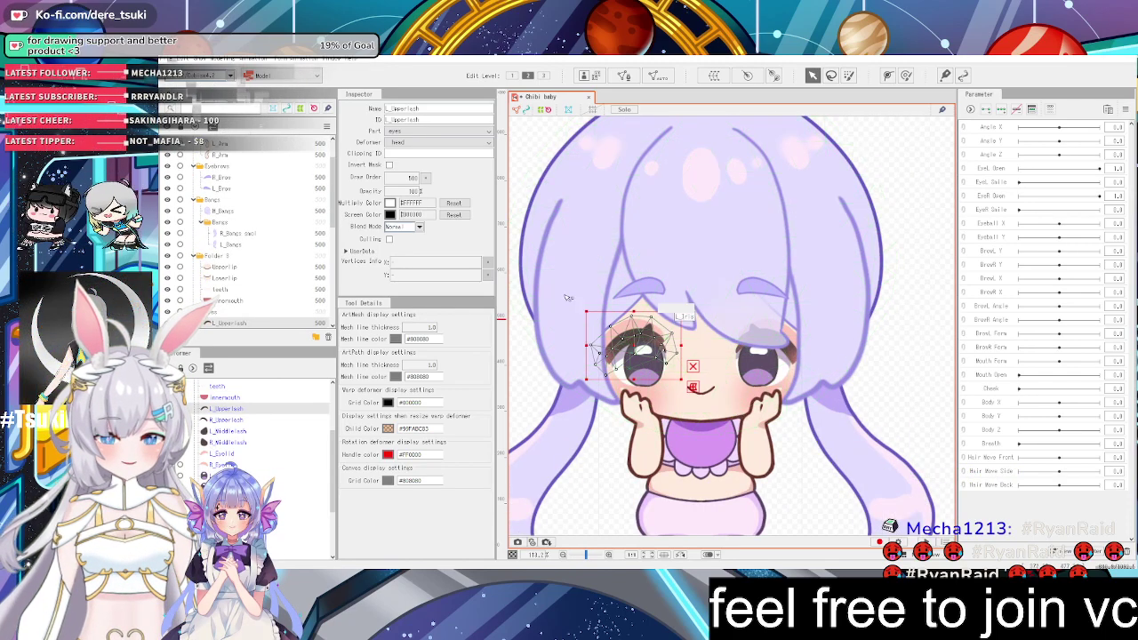
pyautogui.scroll(-3, 267, 204)
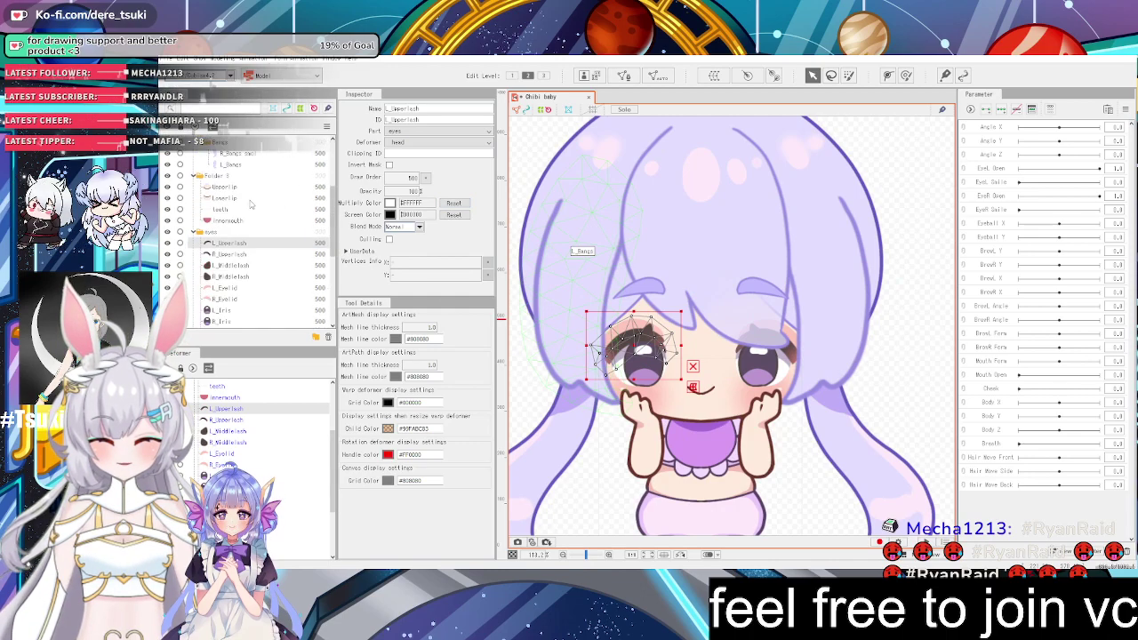
pyautogui.scroll(-3, 222, 252)
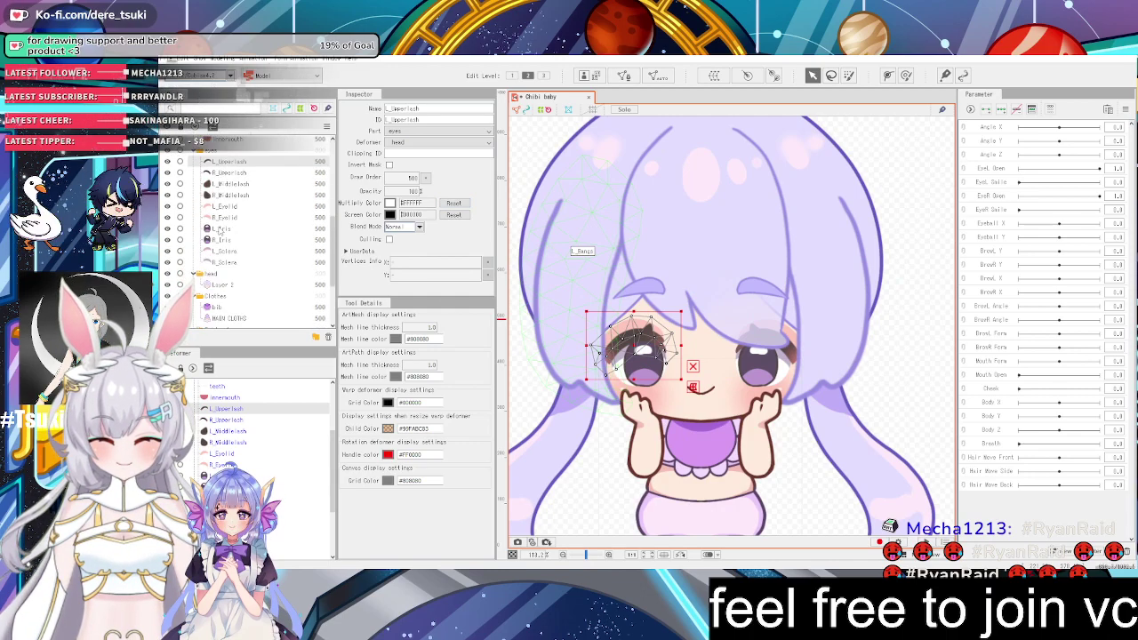
pyautogui.keyDown('ctrl'); pyautogui.click(227, 184); pyautogui.keyUp('ctrl')
pyautogui.keyDown('ctrl'); pyautogui.click(228, 207); pyautogui.keyUp('ctrl')
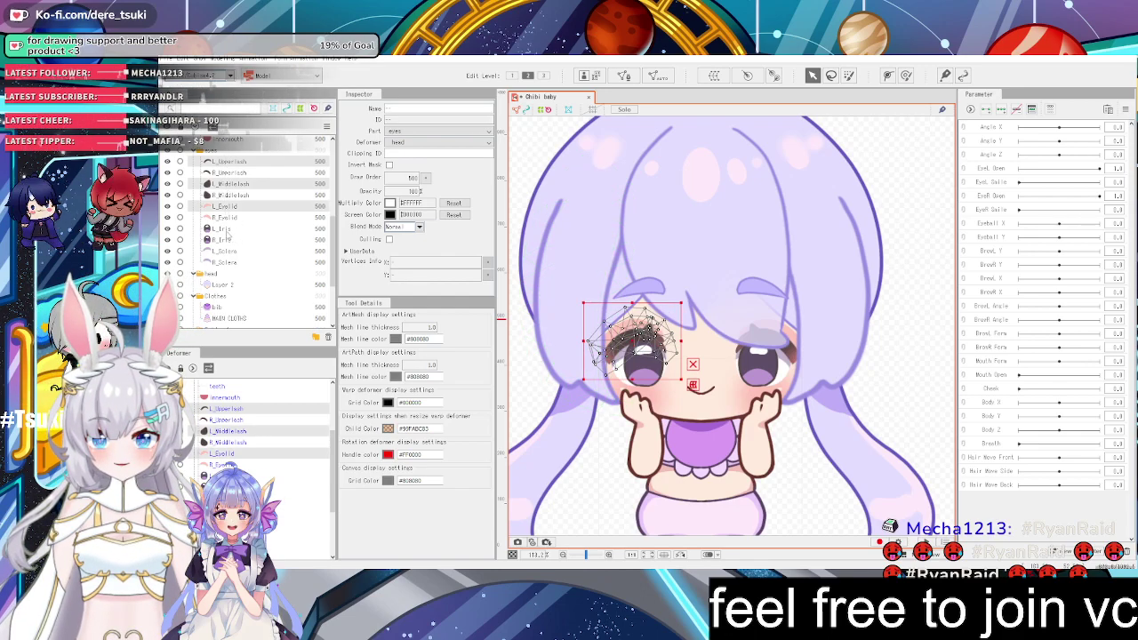
pyautogui.keyDown('shift'); pyautogui.click(233, 240); pyautogui.keyUp('shift')
pyautogui.keyDown('shift'); pyautogui.click(235, 262); pyautogui.keyUp('shift')
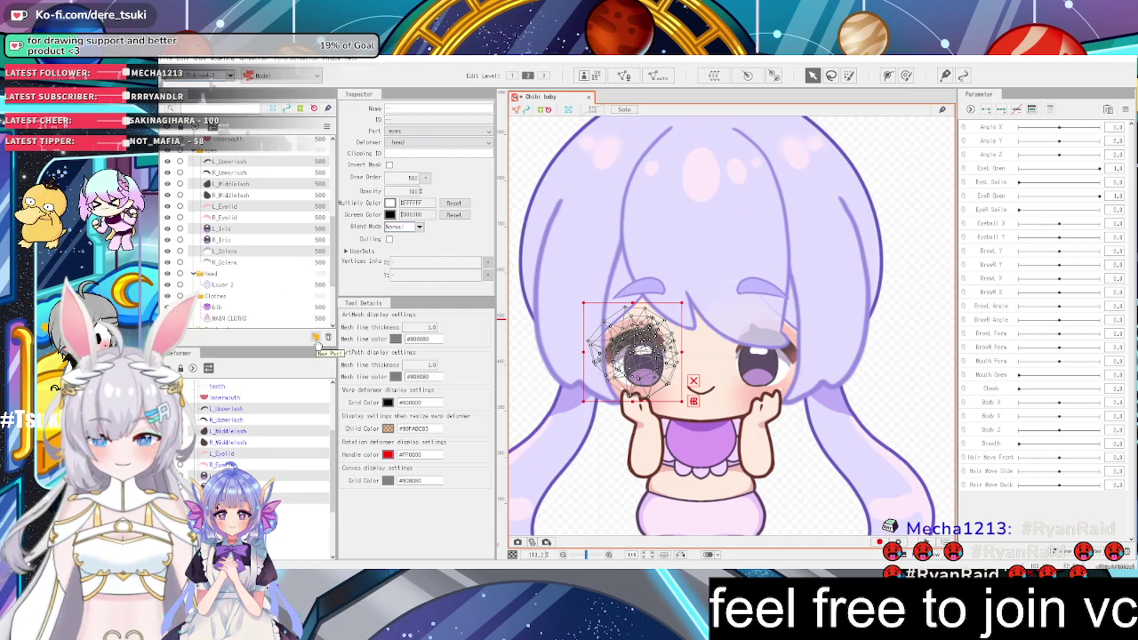
# Create a new part named "L eye" inside the eyes part with the selected left-eye meshes as its children
pyautogui.click(315, 338)
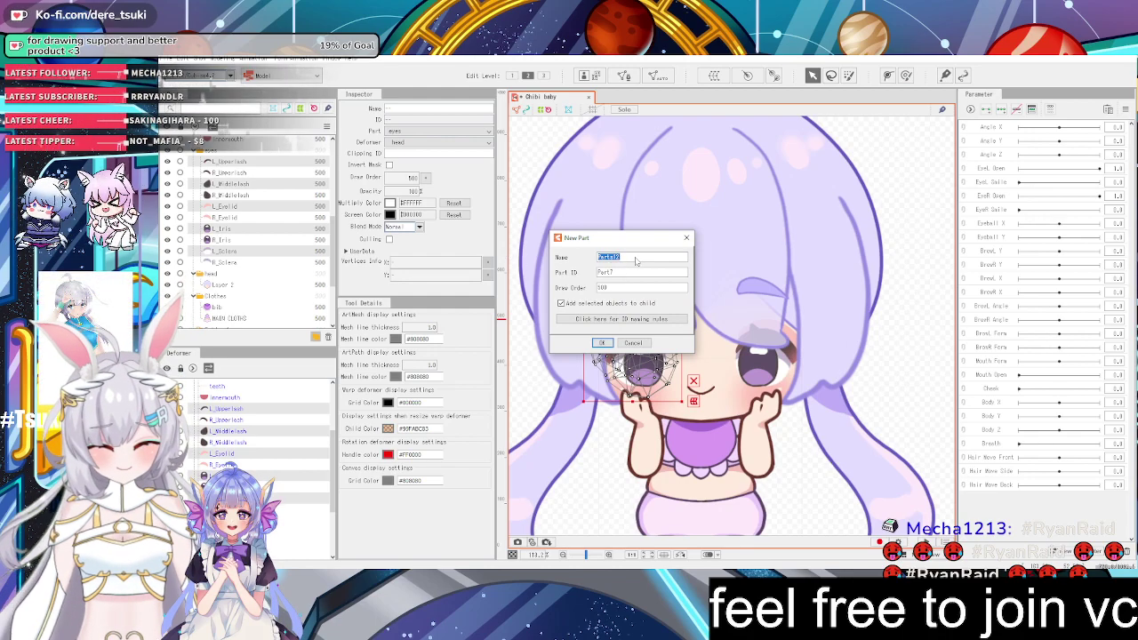
pyautogui.write('L_eye')
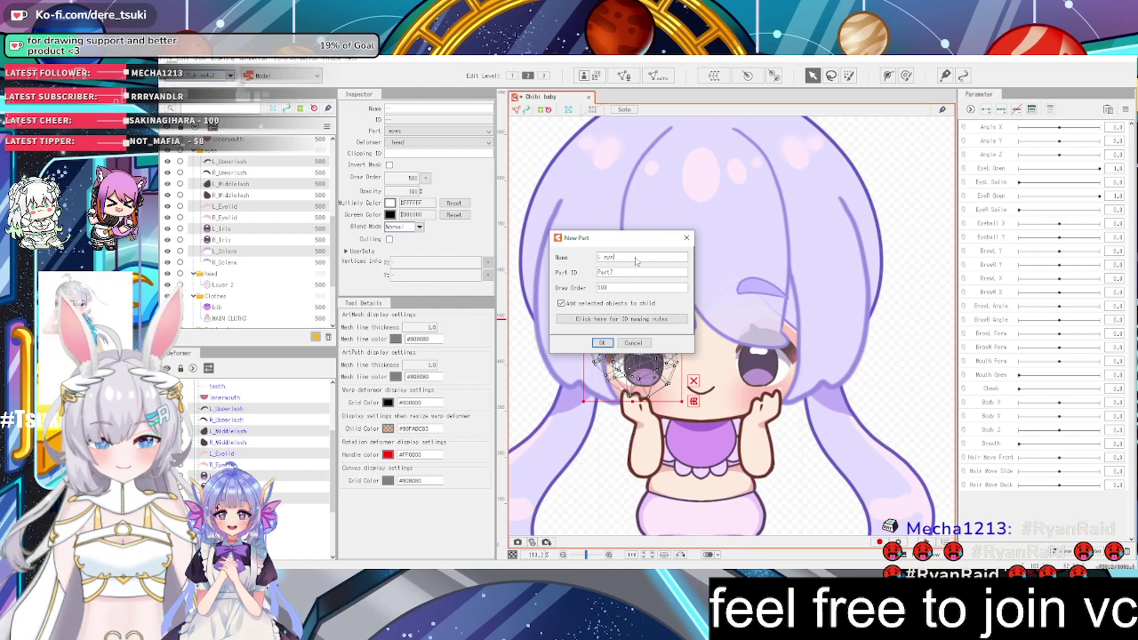
pyautogui.click(602, 342)
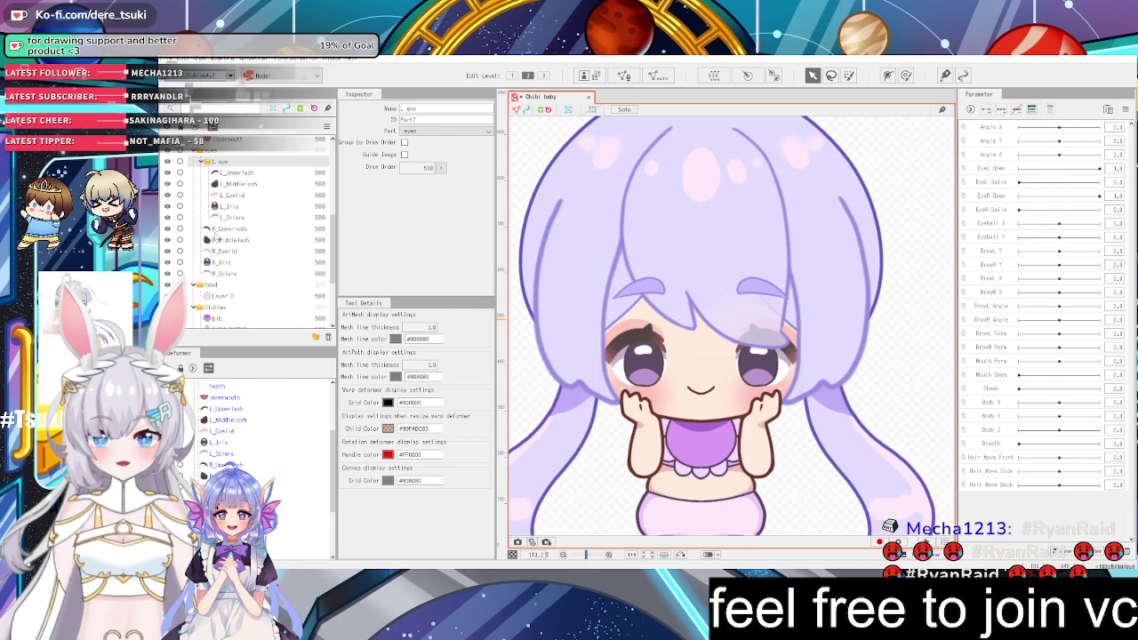
# Group the right eye's upper lash, middle lash, eyelid, iris and sclera meshes into a new part named "R eye"
pyautogui.click(228, 229)
pyautogui.keyDown('shift'); pyautogui.click(225, 273); pyautogui.keyUp('shift')
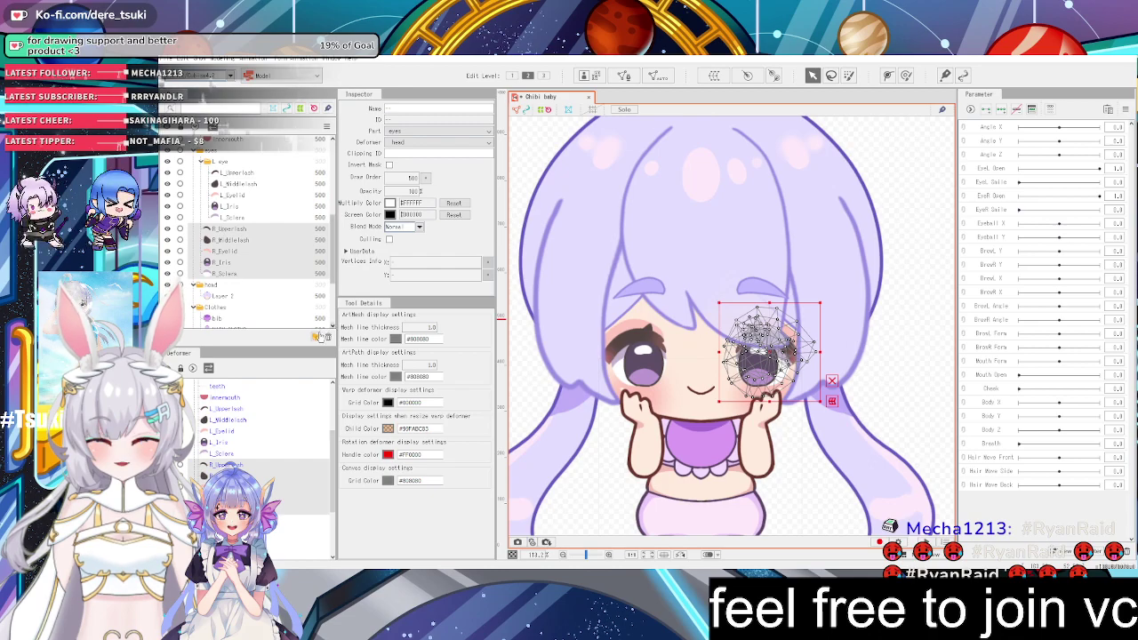
pyautogui.click(315, 339)
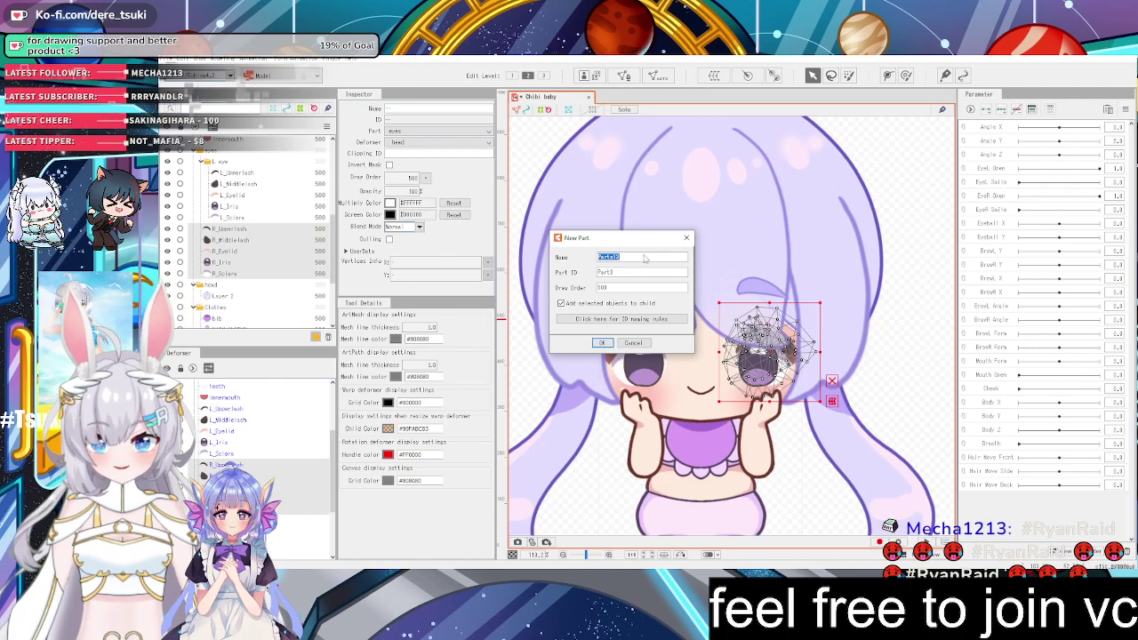
pyautogui.write('R eye')
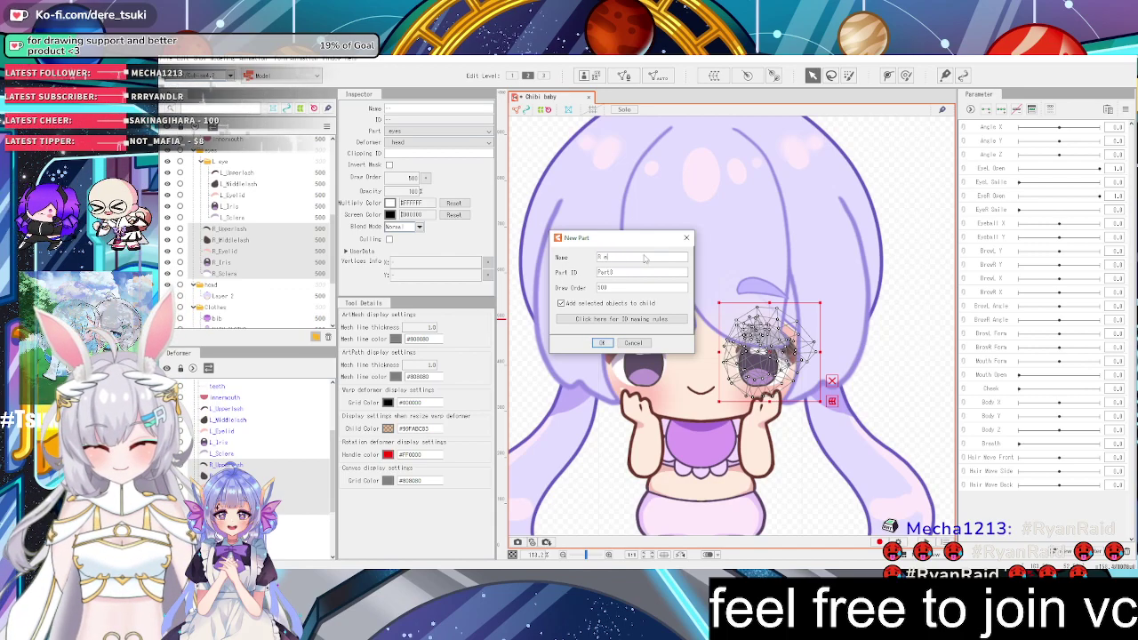
pyautogui.click(604, 344)
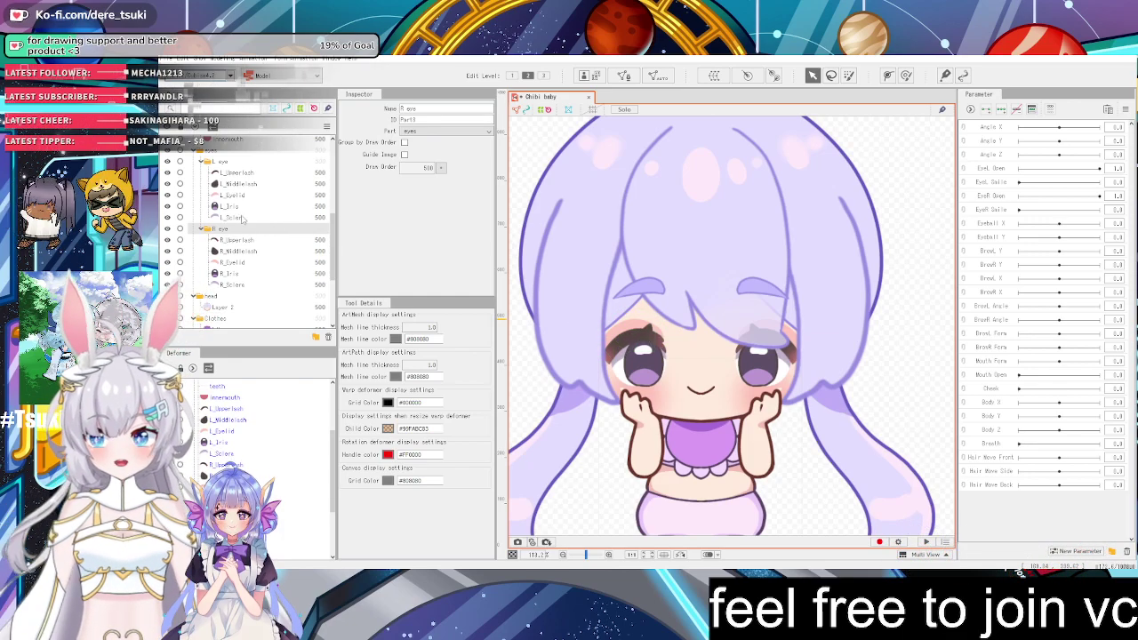
pyautogui.click(222, 161)
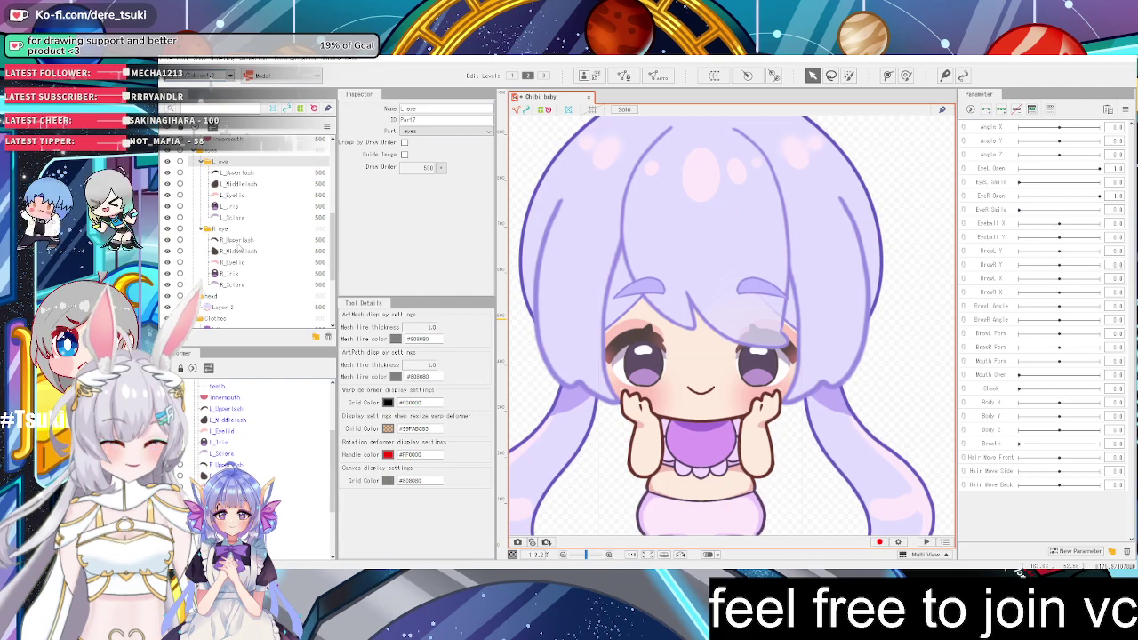
pyautogui.scroll(-2, 662, 203)
pyautogui.scroll(3, 766, 399)
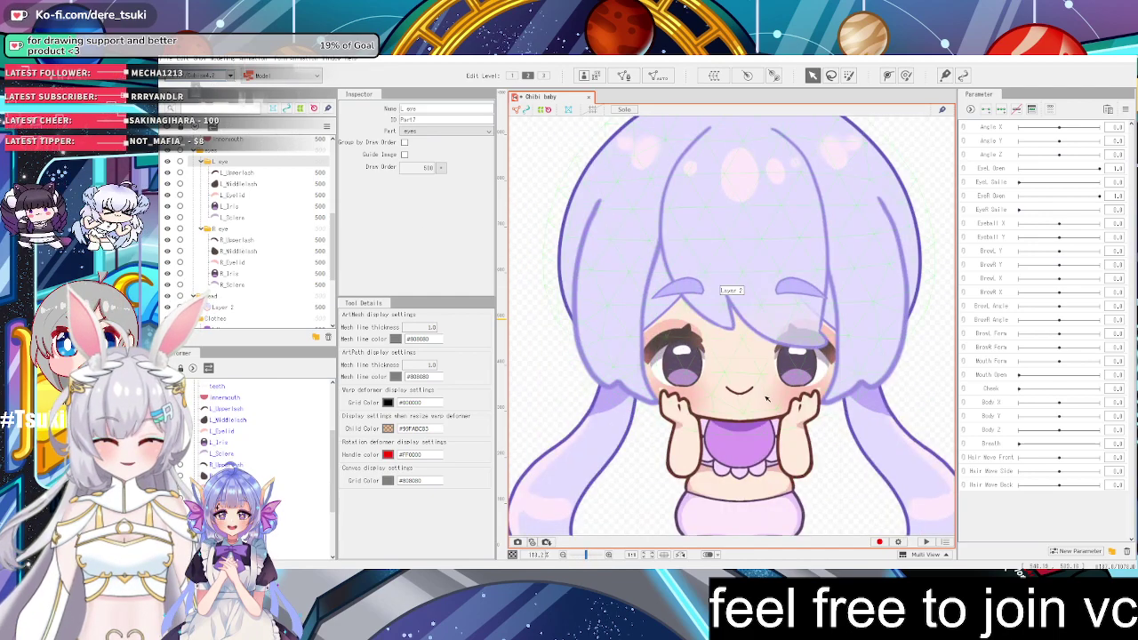
pyautogui.click(672, 336)
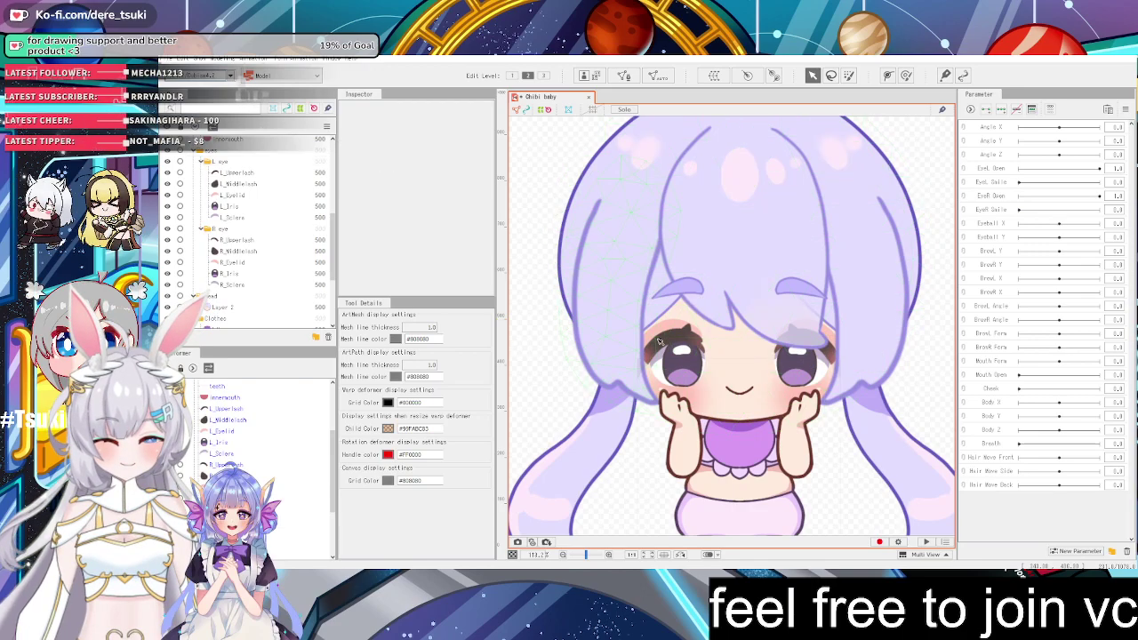
pyautogui.click(555, 351)
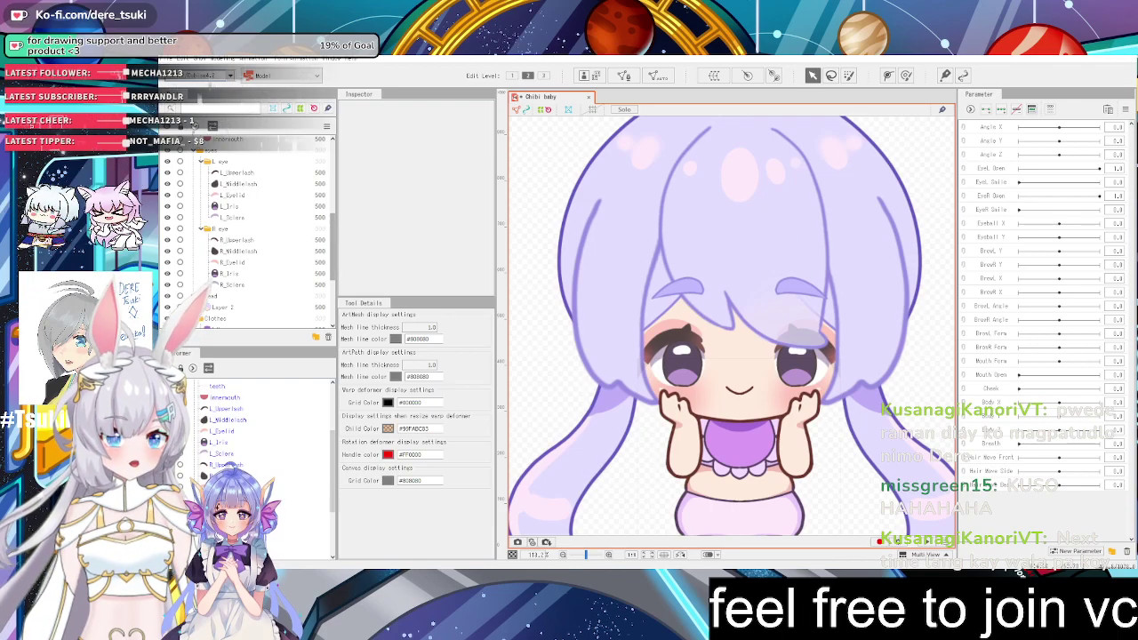
pyautogui.click(745, 171)
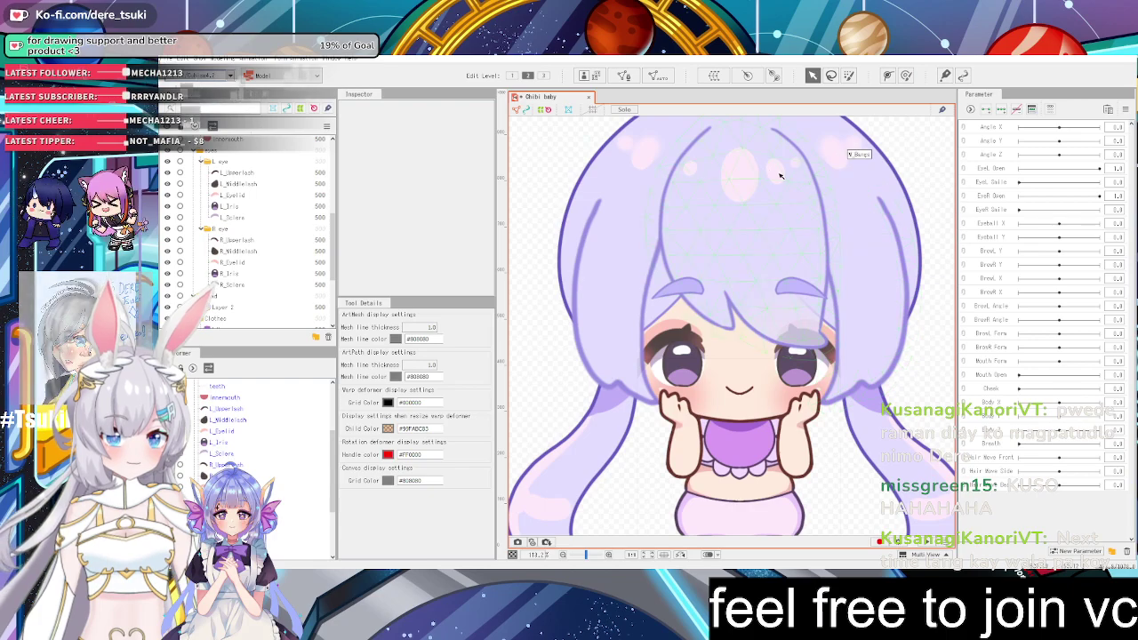
pyautogui.click(736, 142)
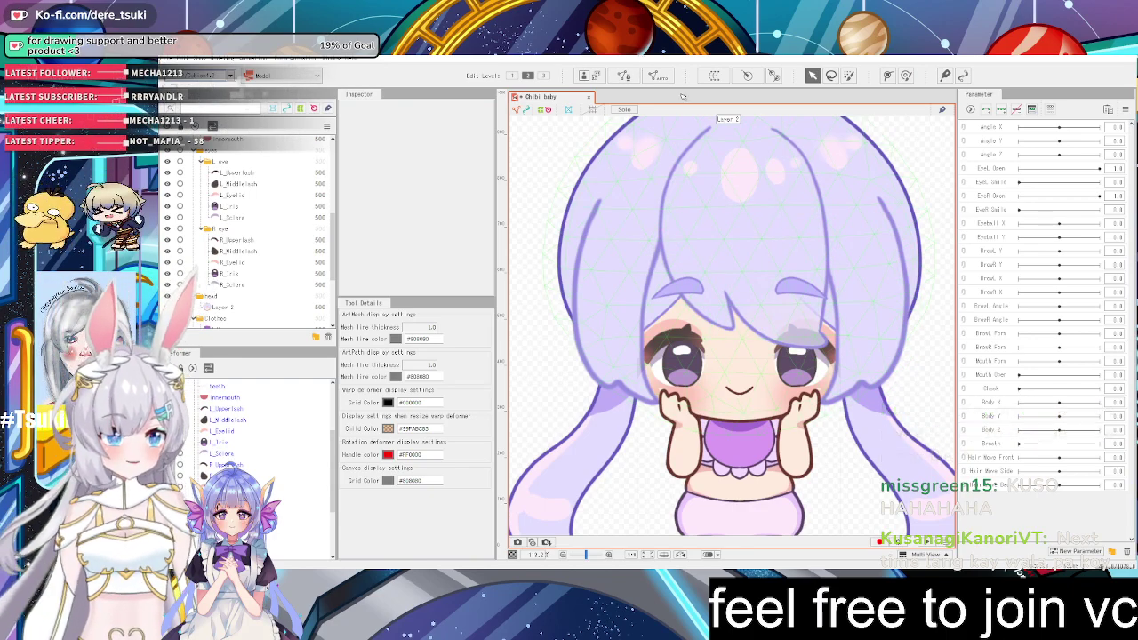
pyautogui.scroll(-2, 662, 299)
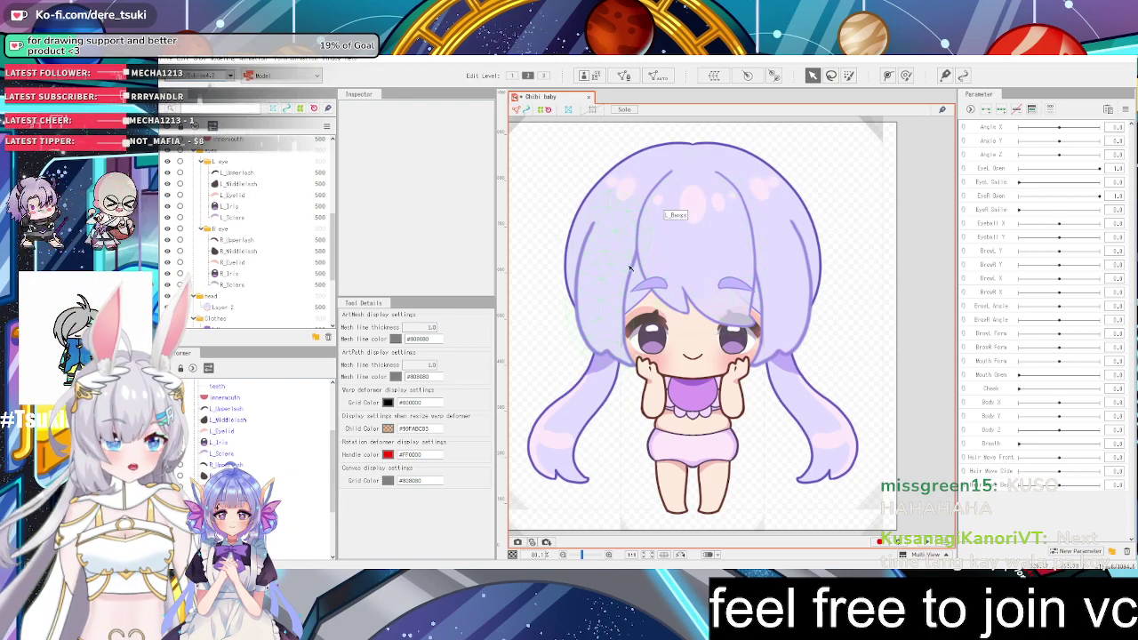
pyautogui.click(234, 172)
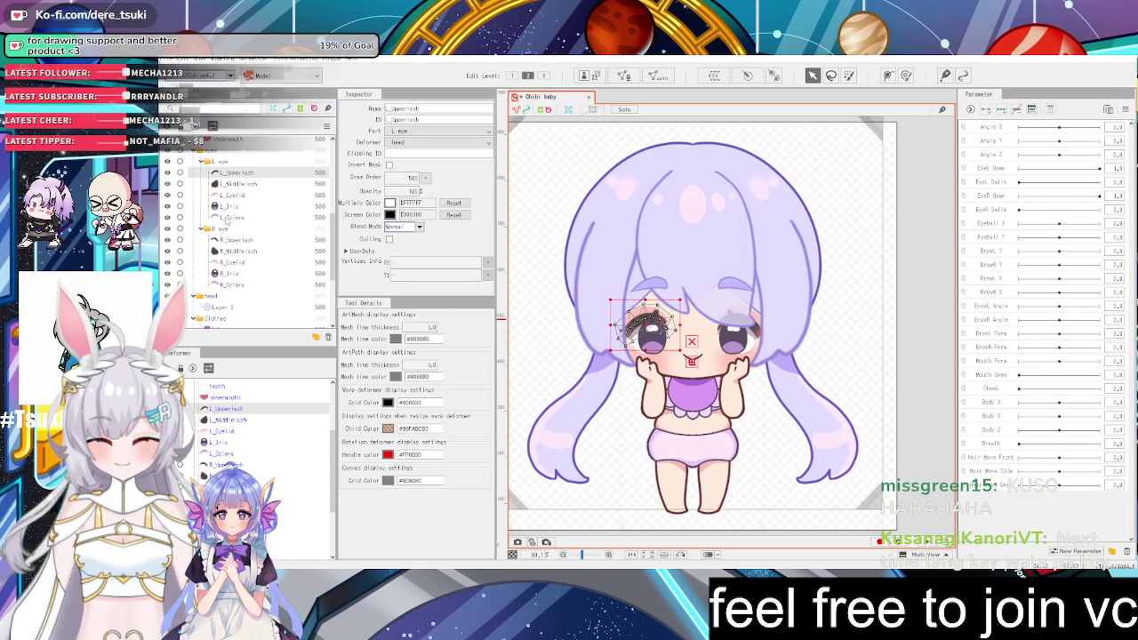
pyautogui.keyDown('shift'); pyautogui.click(227, 221); pyautogui.keyUp('shift')
pyautogui.scroll(-3, 248, 238)
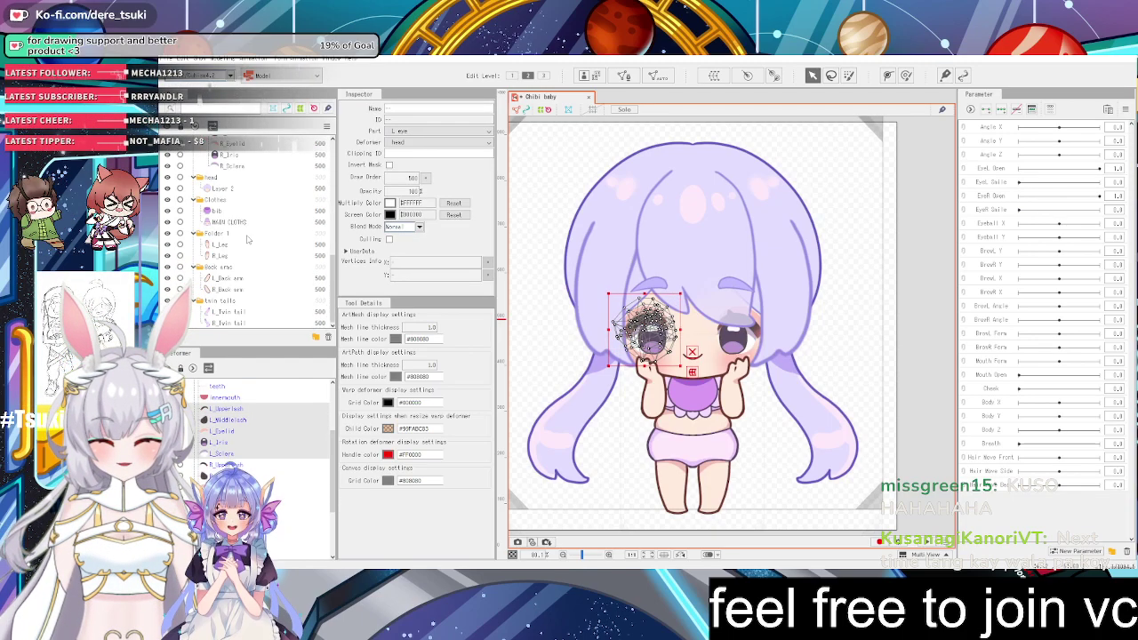
# Select the Layer 2 head mesh and regenerate it with the automatic mesh generator's "heavy" preset
pyautogui.click(223, 189)
pyautogui.moveTo(682, 263); pyautogui.dragTo(691, 265)
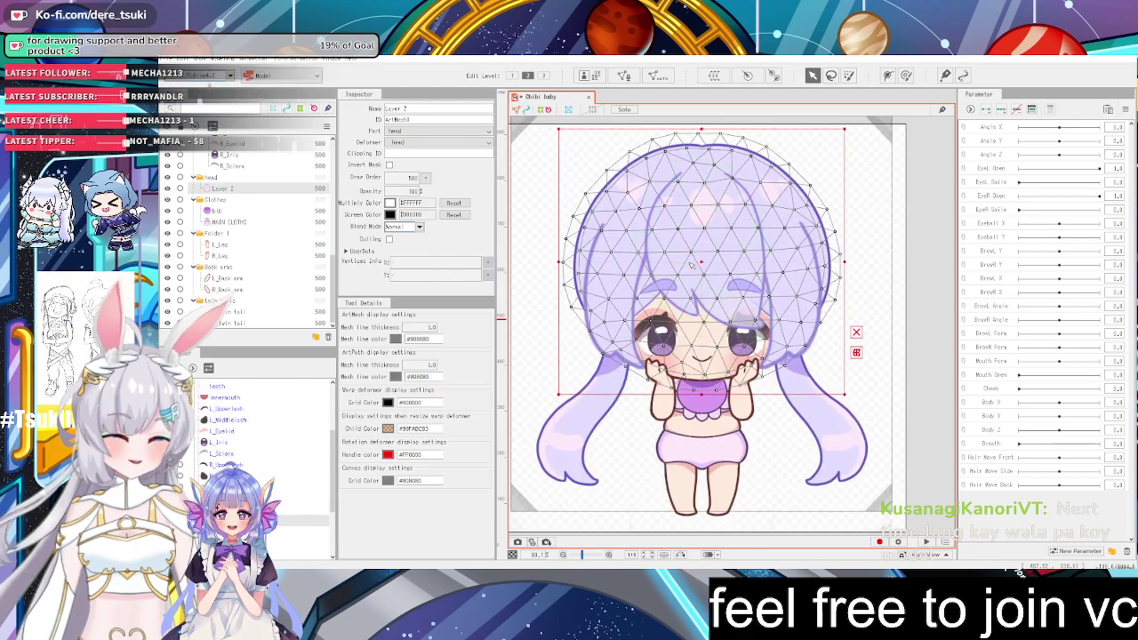
pyautogui.click(658, 75)
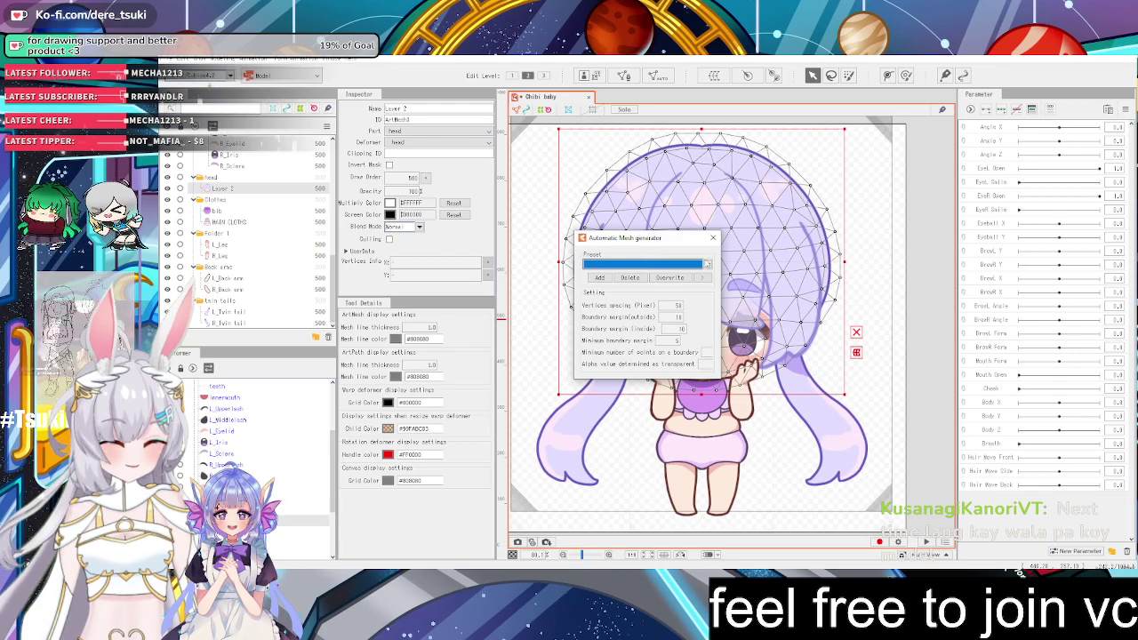
pyautogui.click(713, 238)
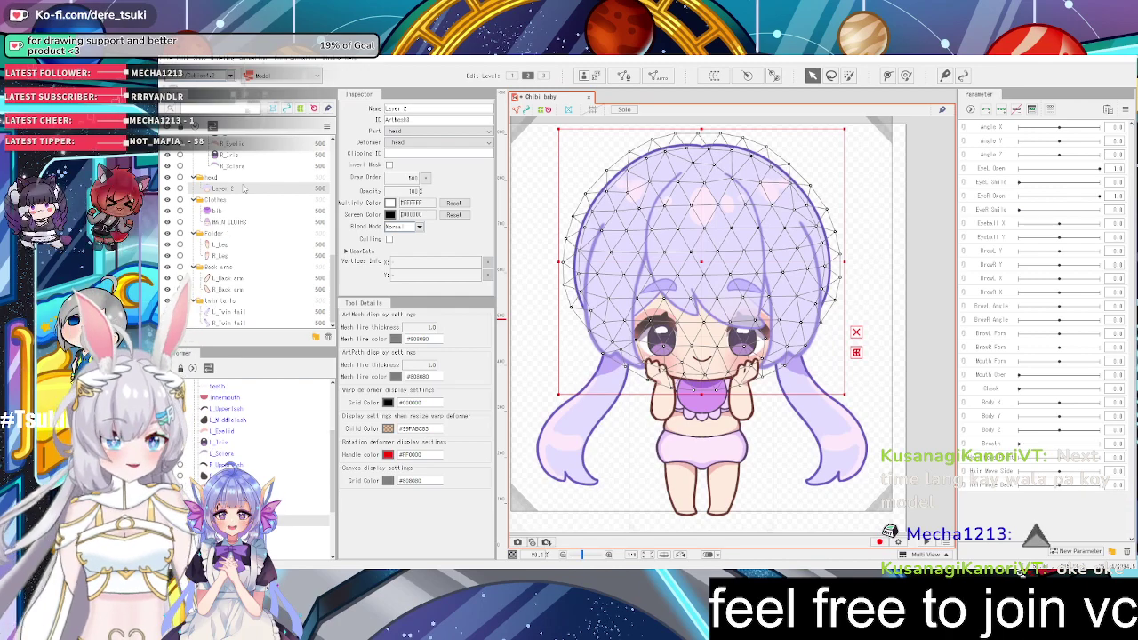
pyautogui.click(658, 76)
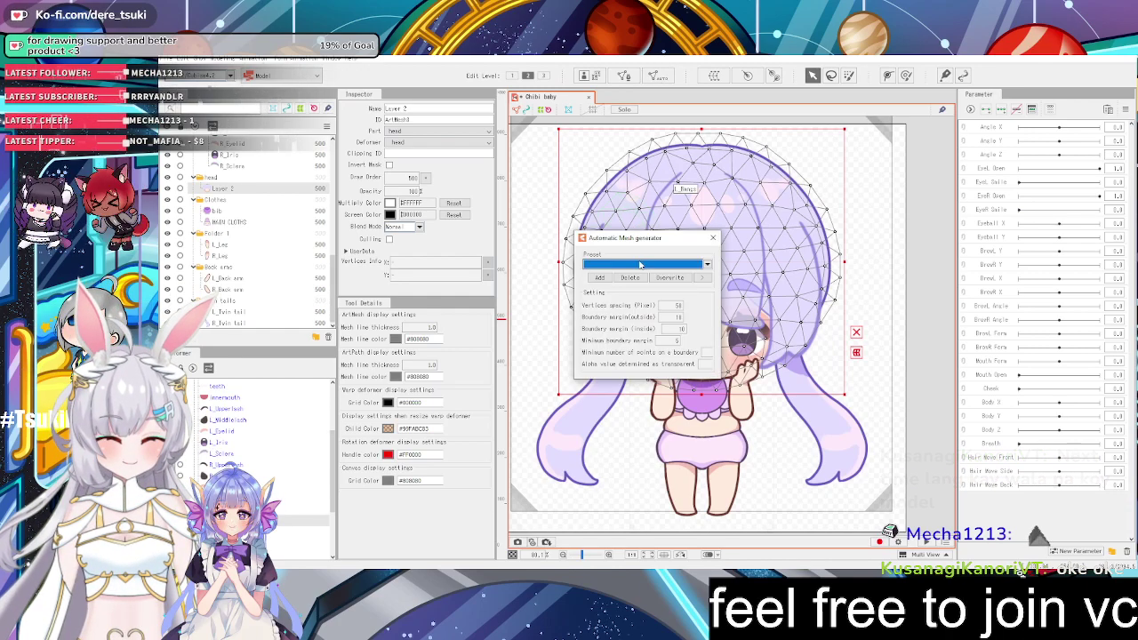
pyautogui.click(640, 264)
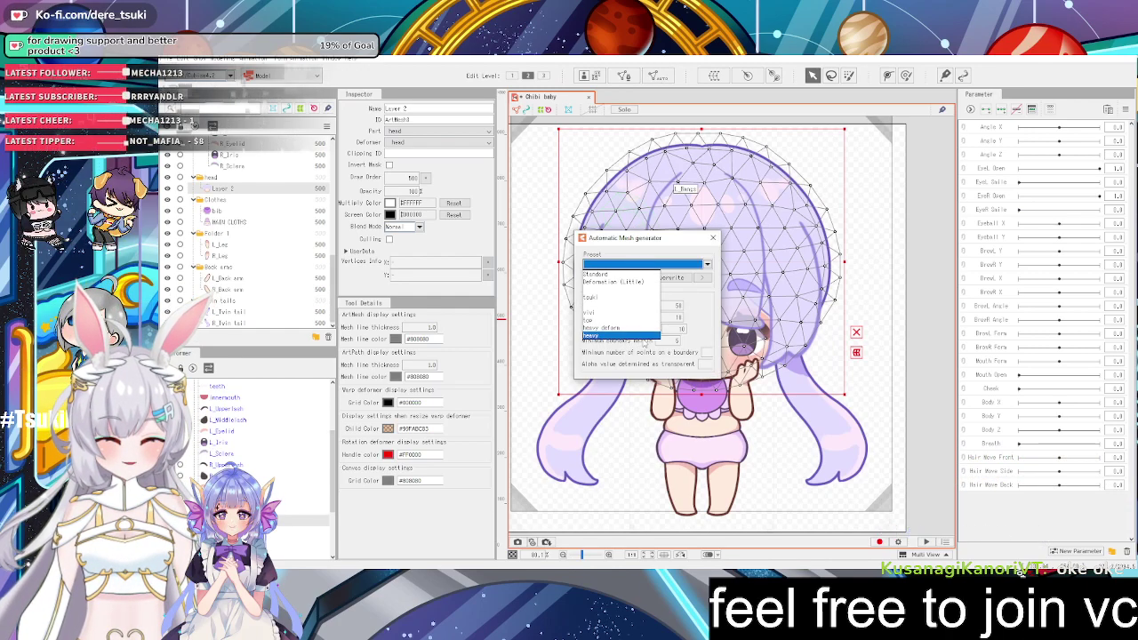
pyautogui.click(641, 337)
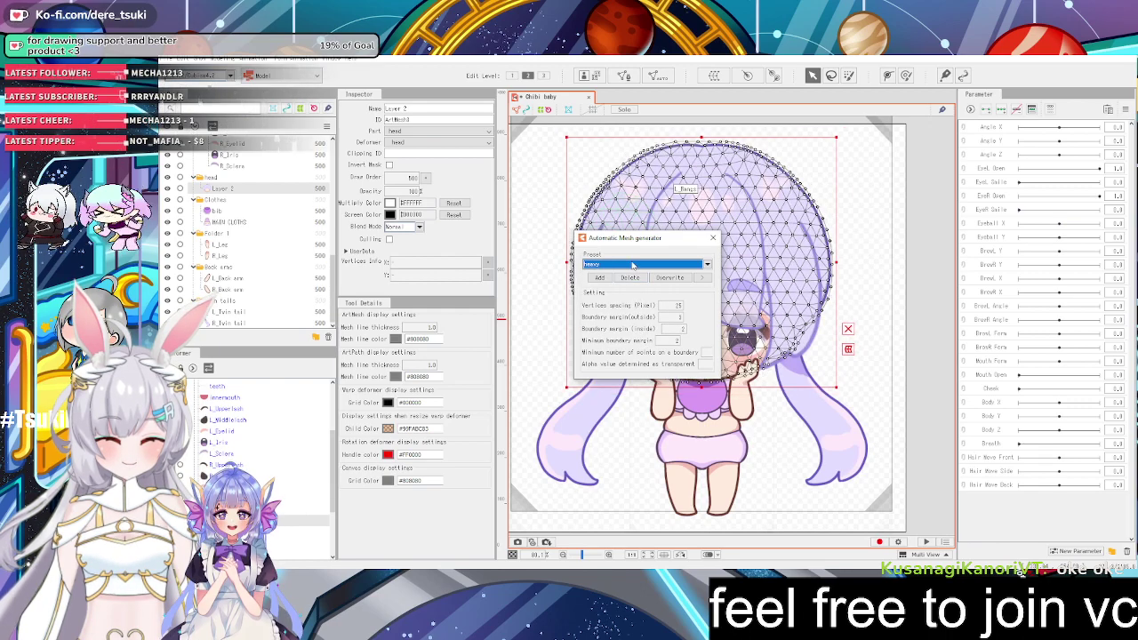
# Try the "heavy deform" preset on the head mesh, reapply "heavy" and close the mesh generator
pyautogui.click(633, 265)
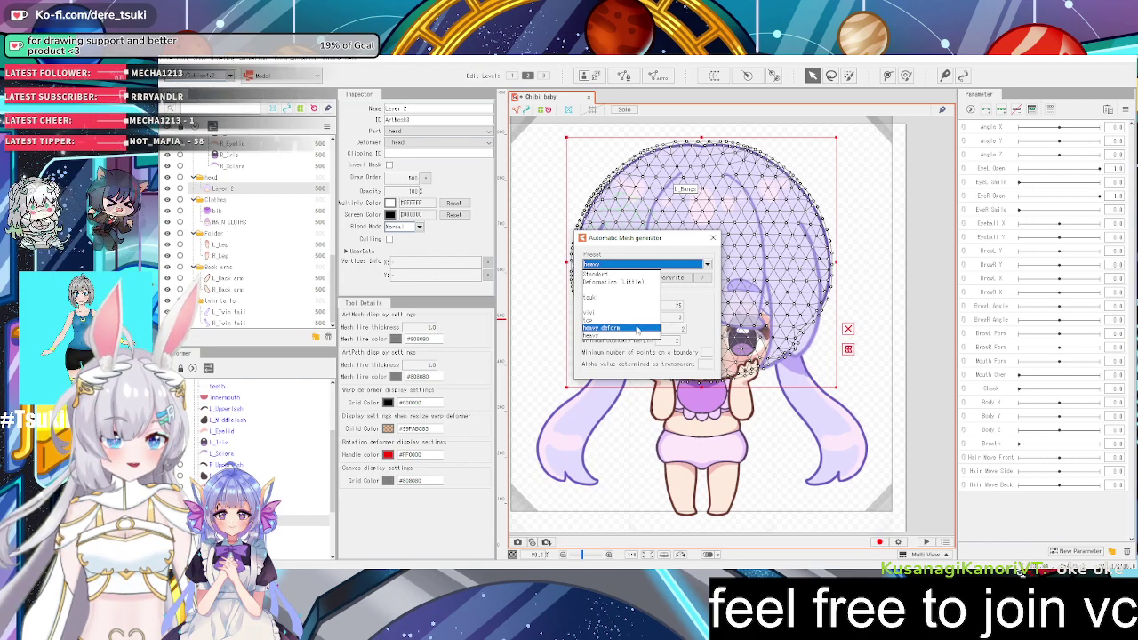
pyautogui.click(638, 329)
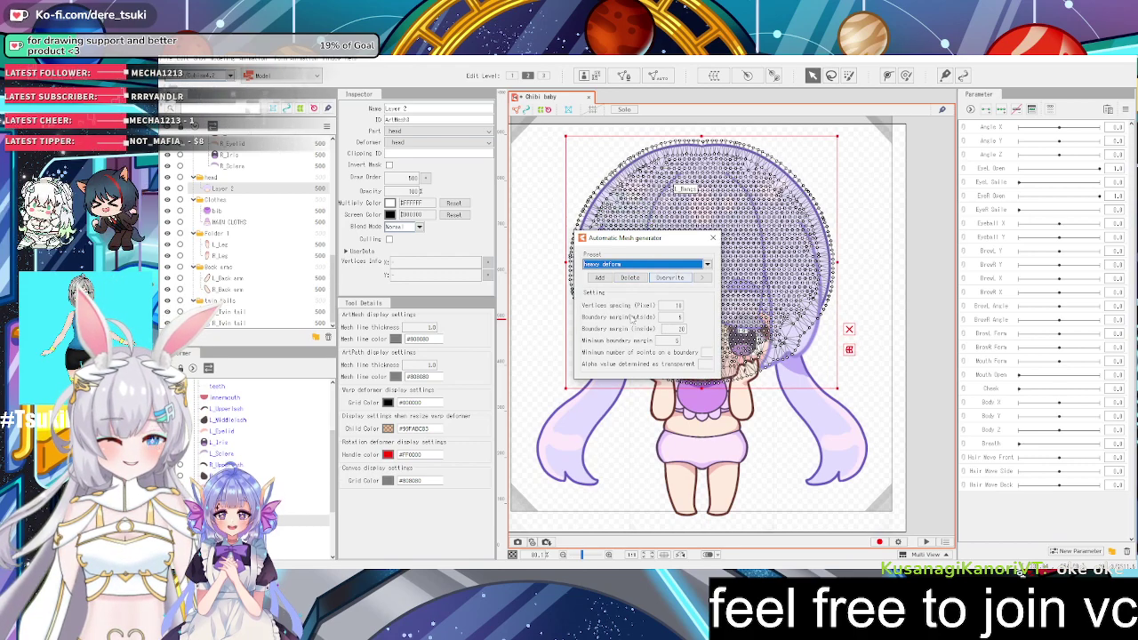
pyautogui.click(631, 264)
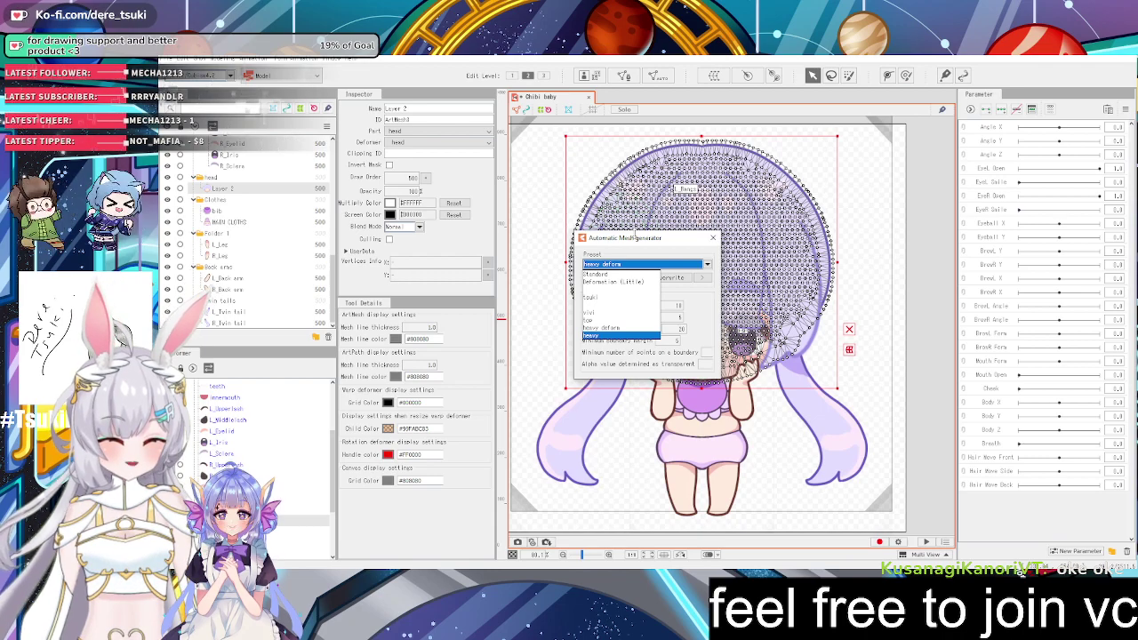
pyautogui.click(620, 335)
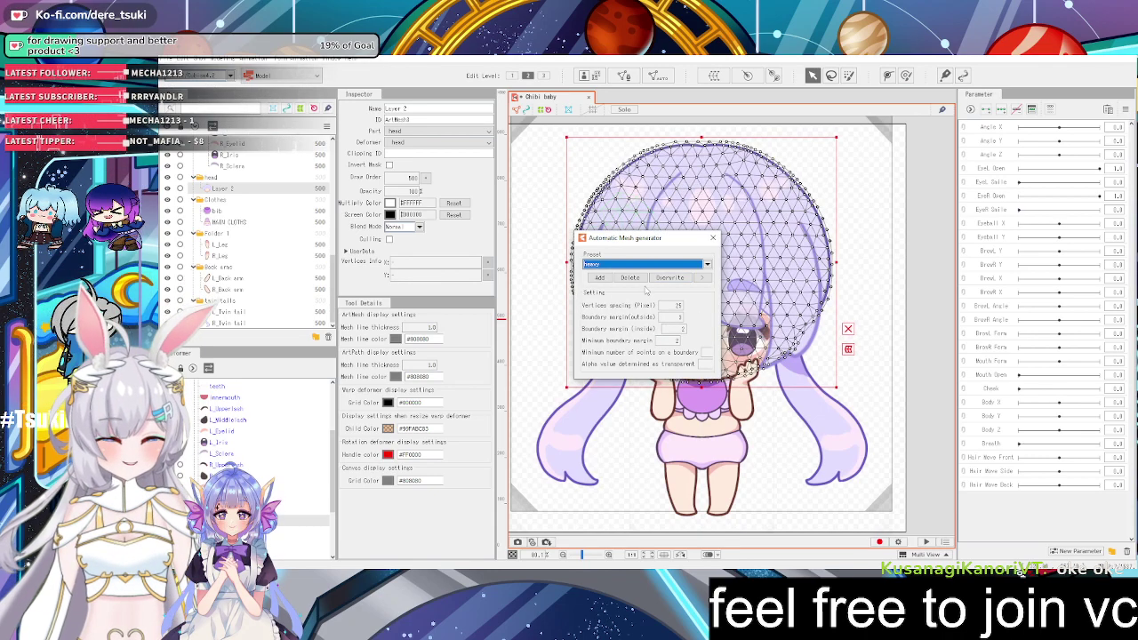
pyautogui.click(713, 237)
# Inspect the regenerated head mesh's density across the hair outline and the face
pyautogui.scroll(3, 707, 281)
pyautogui.scroll(-3, 716, 281)
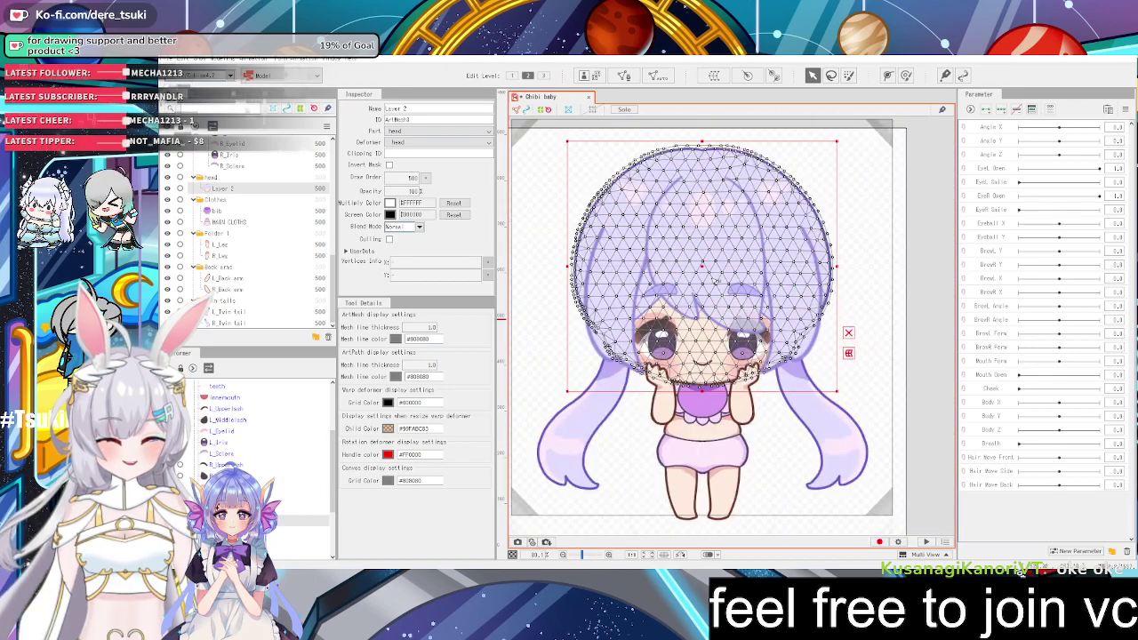
pyautogui.scroll(-2, 707, 265)
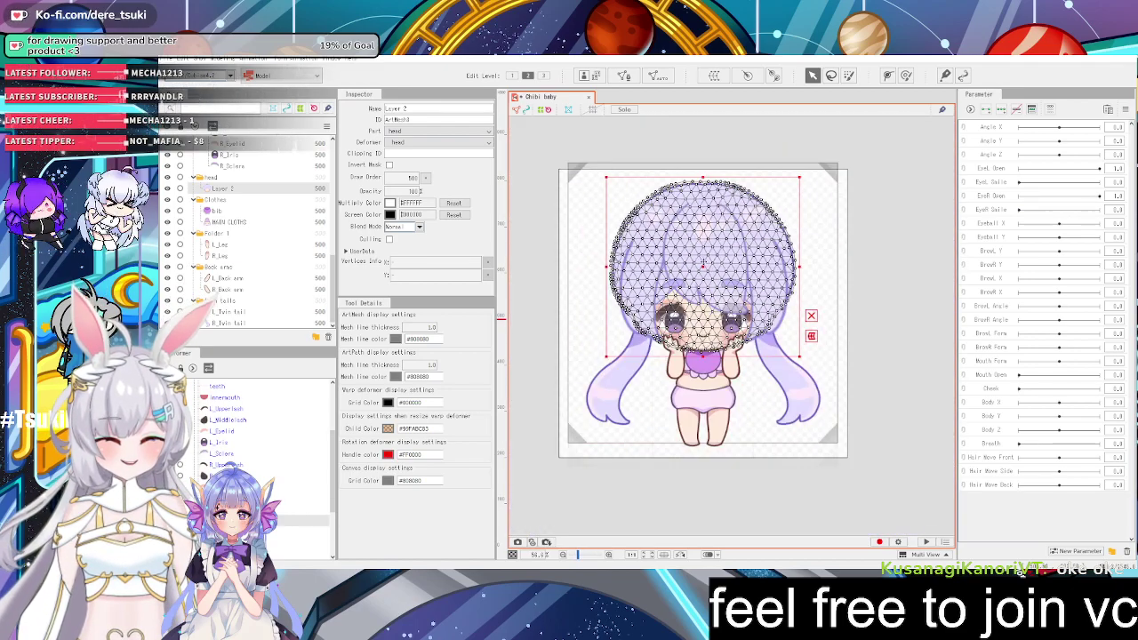
pyautogui.scroll(-2, 681, 251)
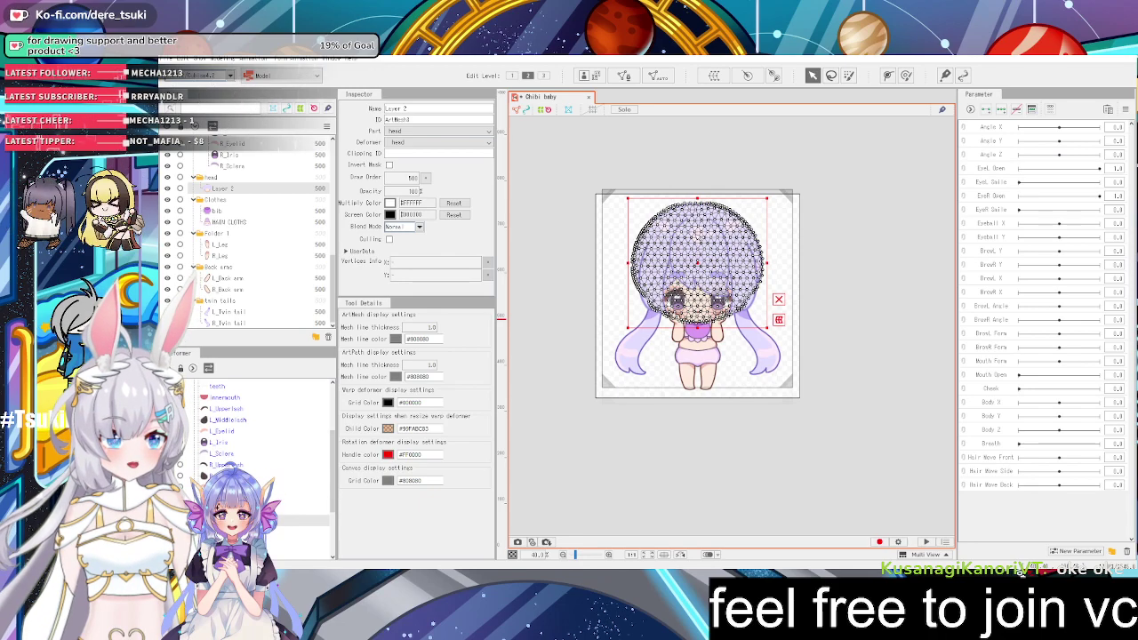
pyautogui.scroll(5, 921, 290)
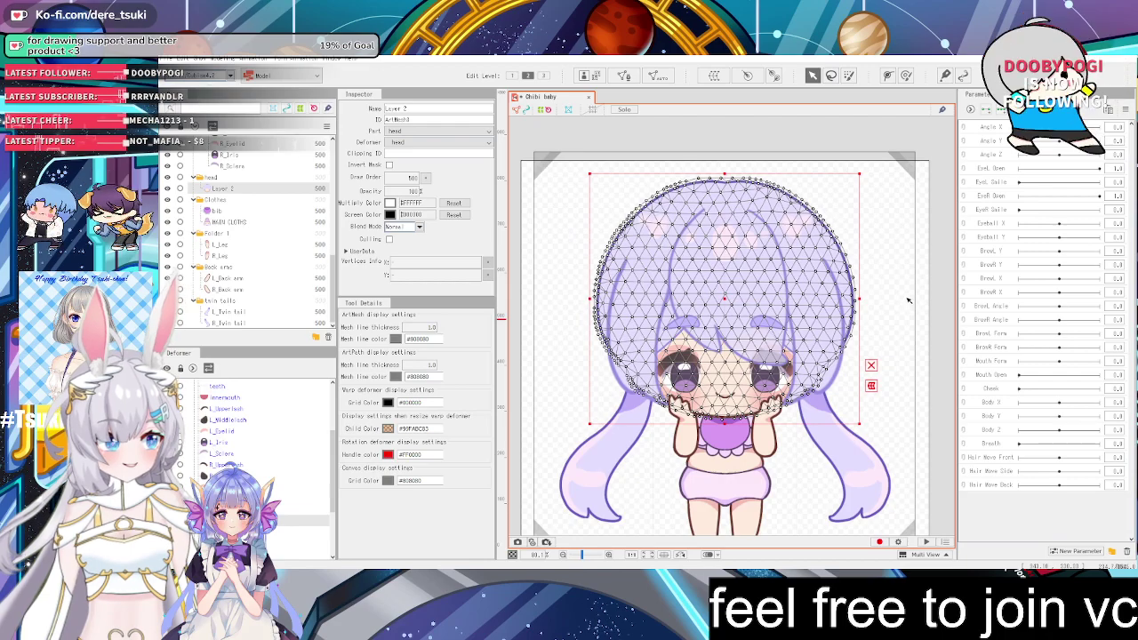
pyautogui.scroll(3, 790, 362)
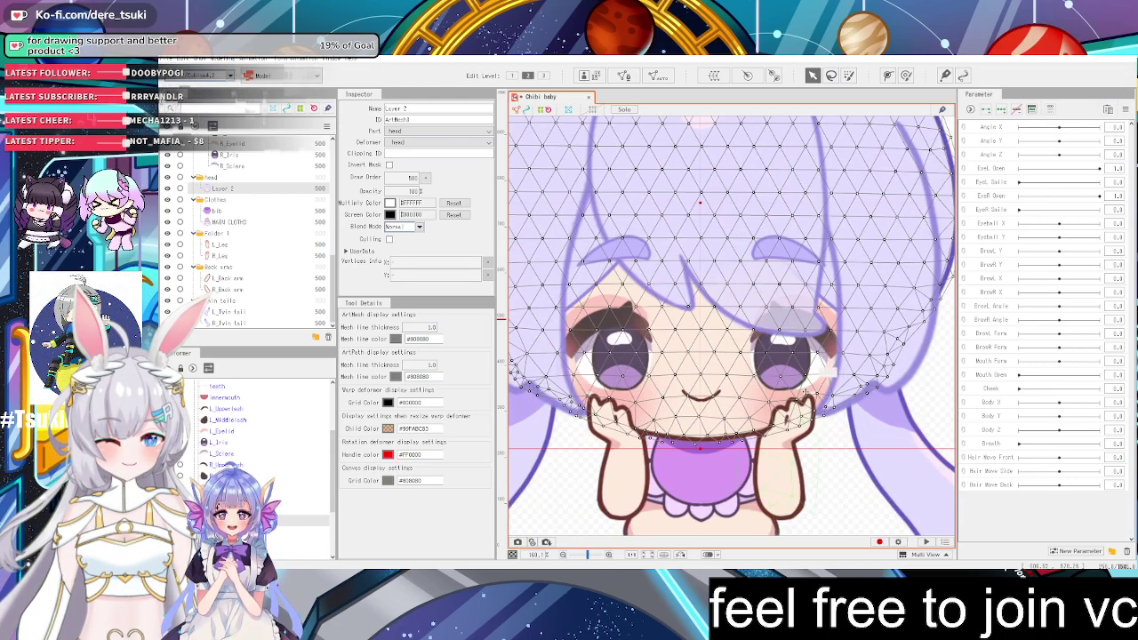
pyautogui.scroll(-3, 813, 368)
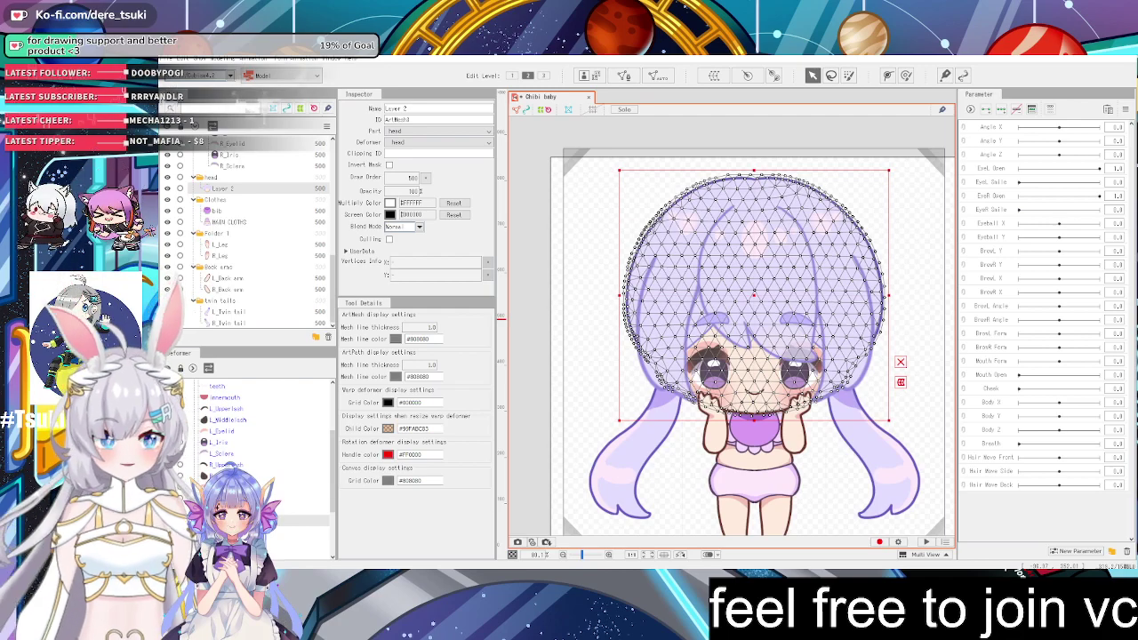
# Compare the meshes of the left and right twin tails, leaving L_Twin tail selected
pyautogui.click(229, 311)
pyautogui.click(228, 323)
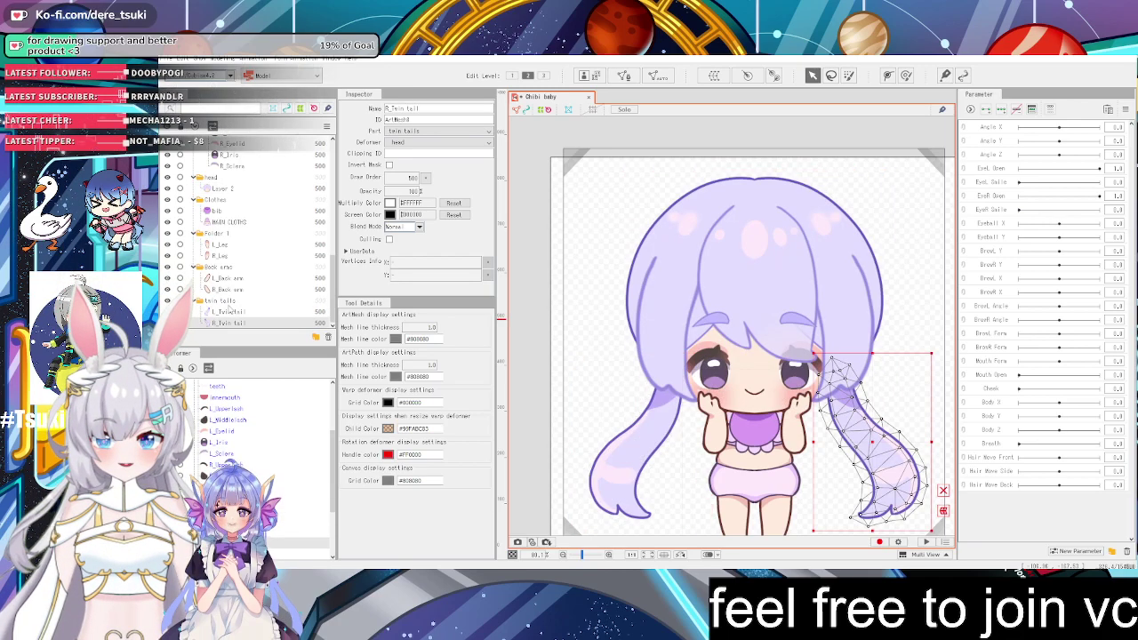
pyautogui.click(230, 312)
pyautogui.click(229, 322)
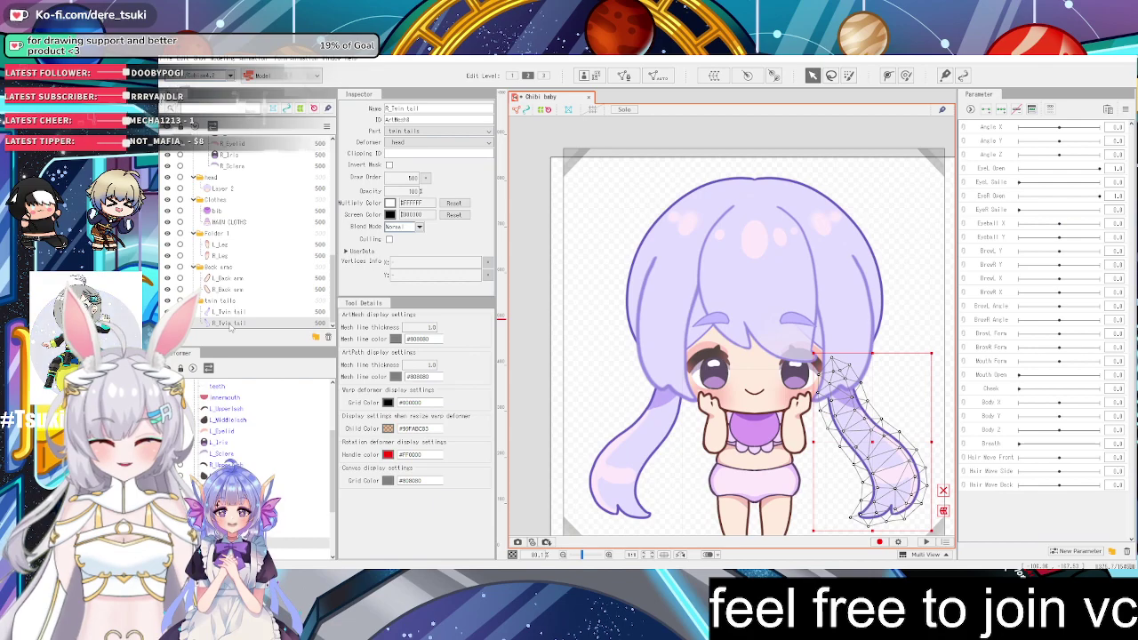
pyautogui.click(230, 311)
pyautogui.click(230, 323)
pyautogui.click(229, 311)
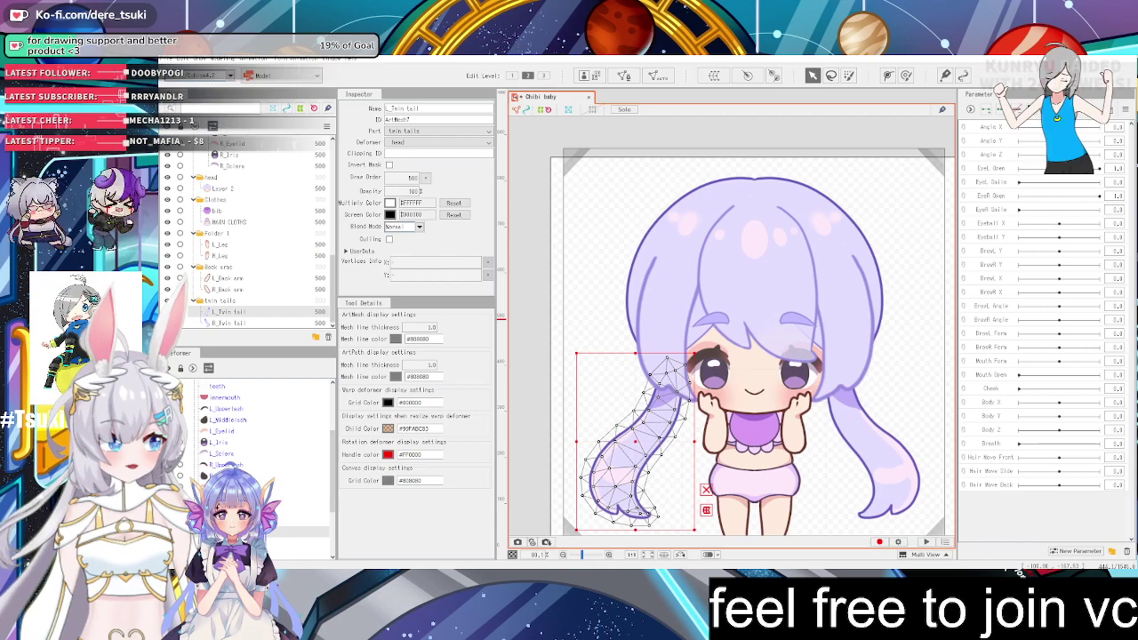
# Hide the L_Twin tail and R_Twin tail meshes
pyautogui.click(167, 312)
pyautogui.click(167, 322)
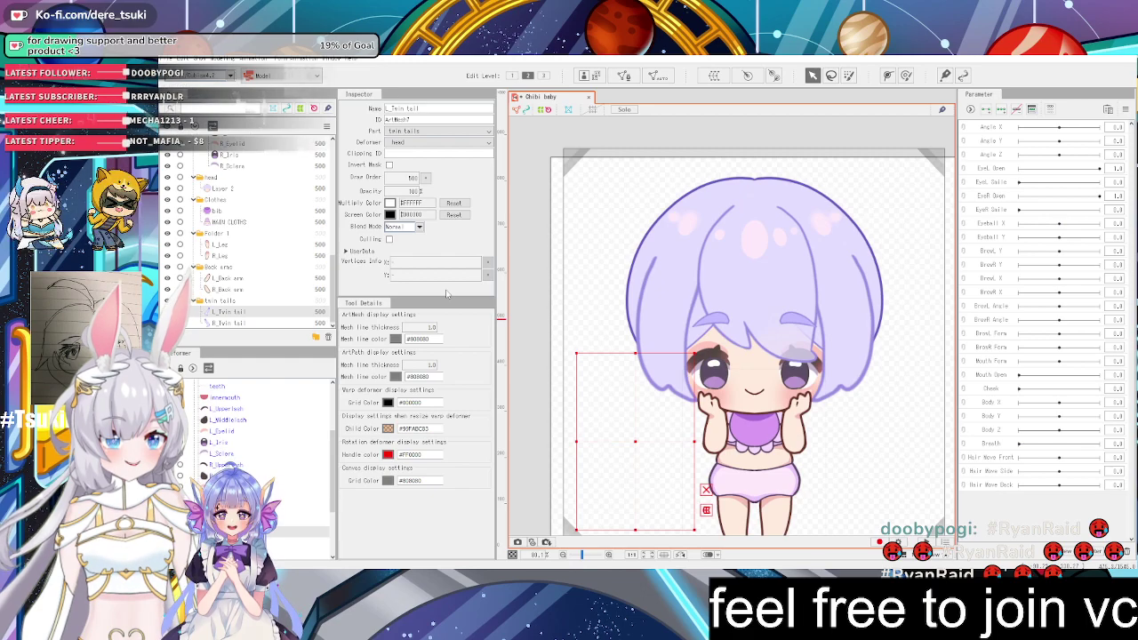
pyautogui.click(168, 311)
pyautogui.click(168, 311)
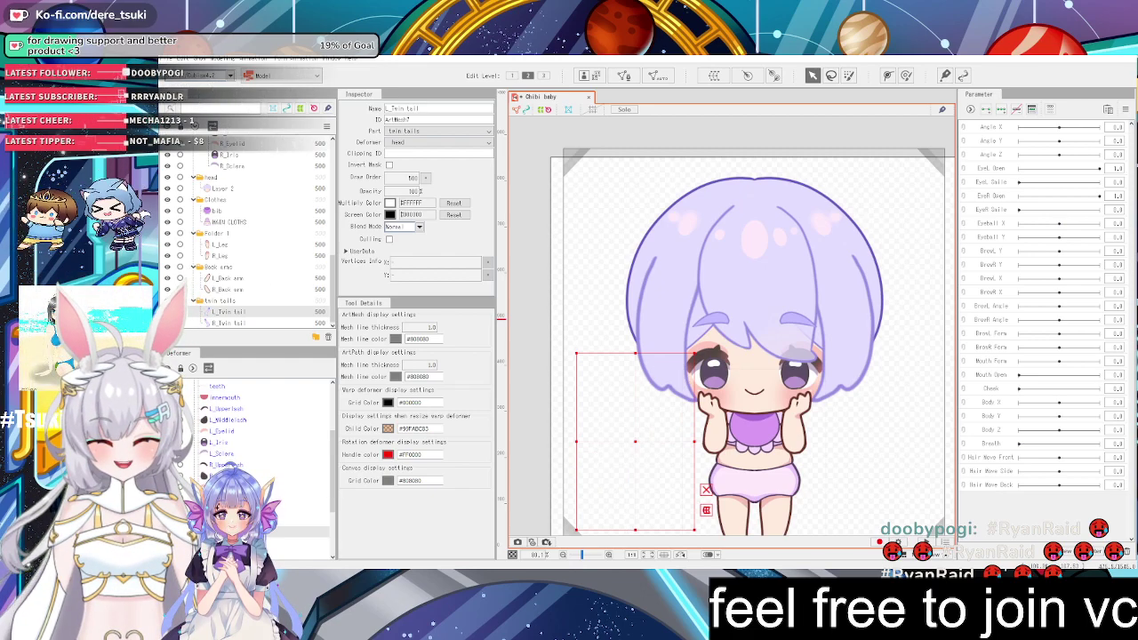
pyautogui.click(167, 322)
pyautogui.click(230, 313)
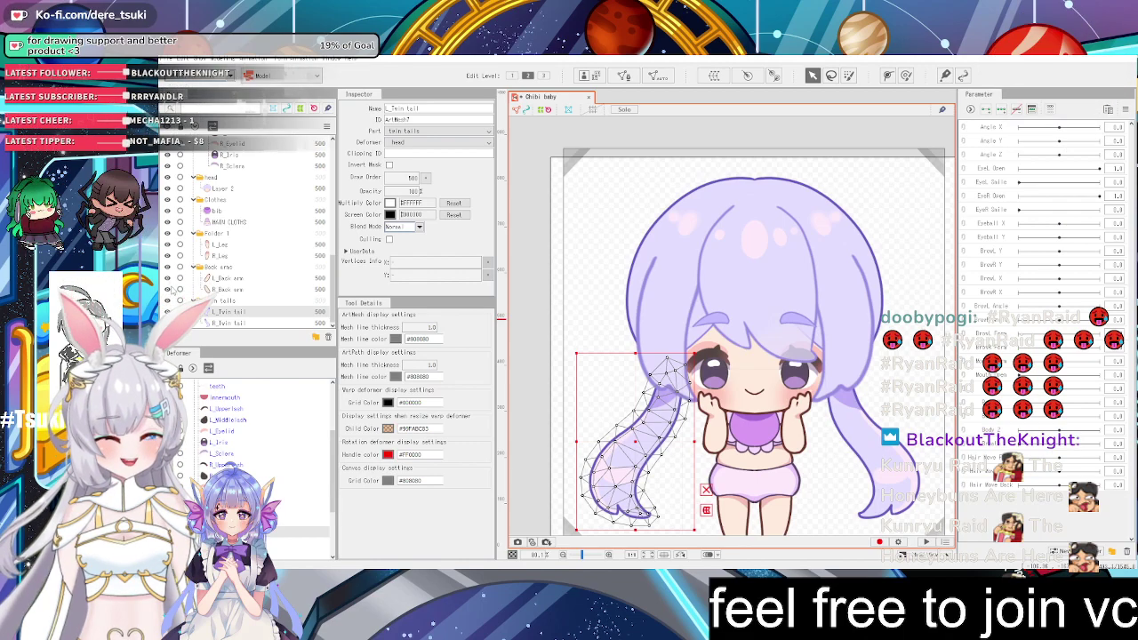
pyautogui.click(167, 312)
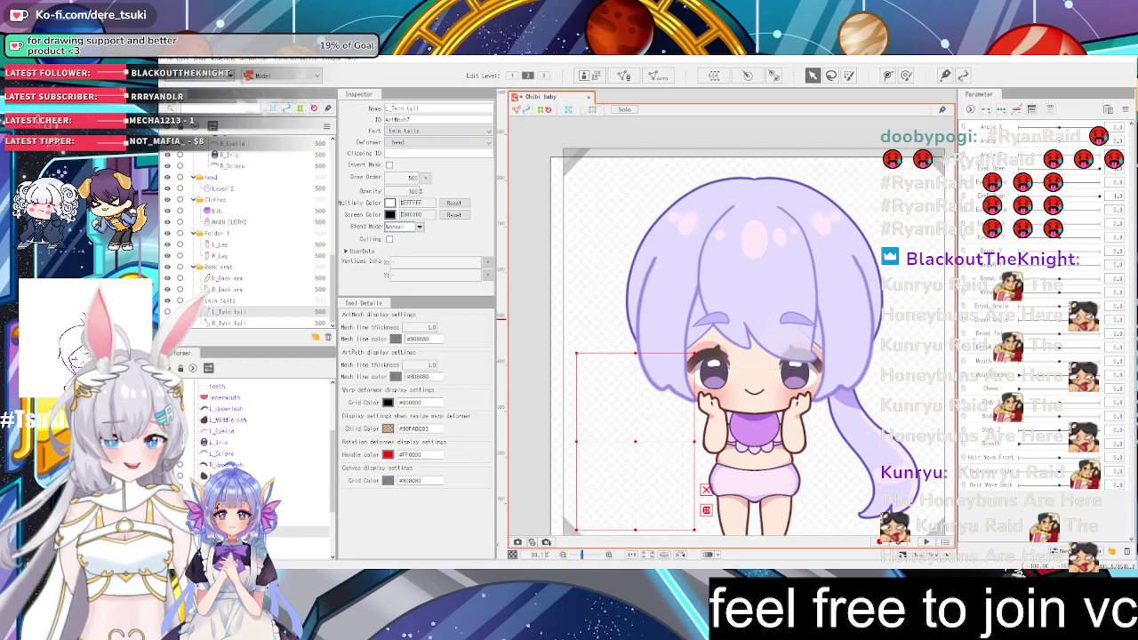
pyautogui.click(167, 322)
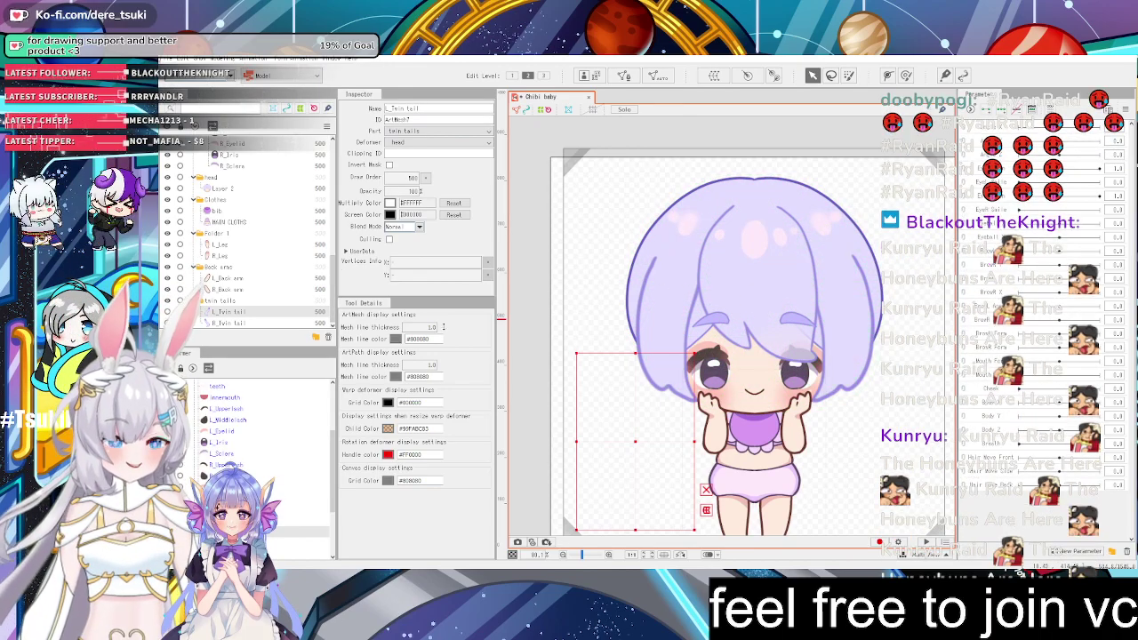
# Hide the middle, right and left bangs meshes to uncover the whole head
pyautogui.scroll(5, 191, 267)
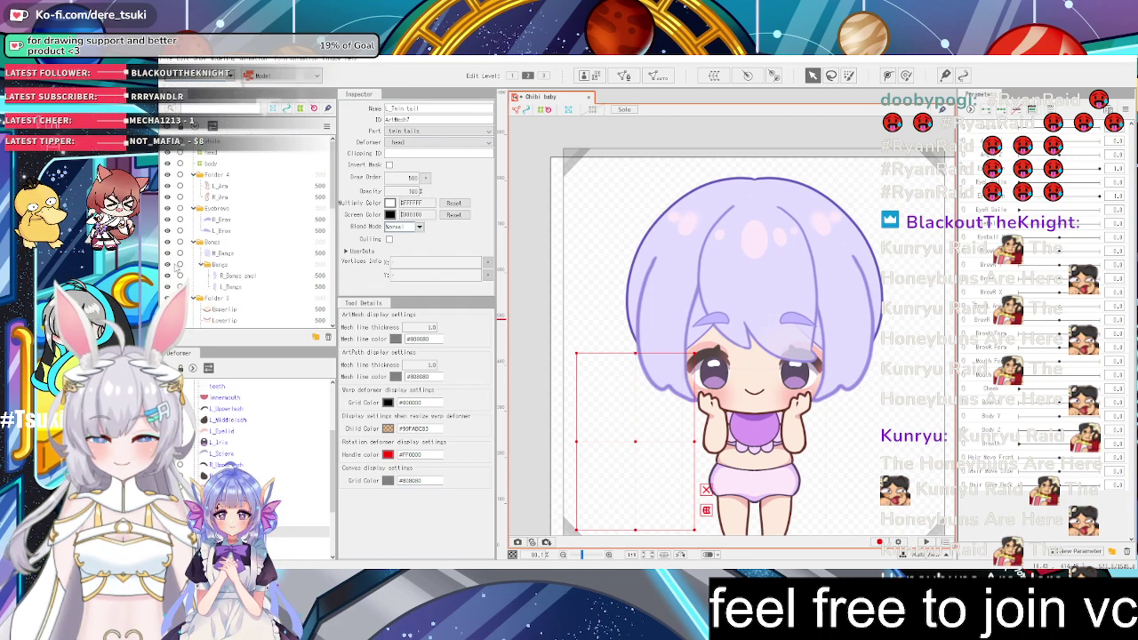
pyautogui.click(167, 254)
pyautogui.click(167, 276)
pyautogui.click(167, 276)
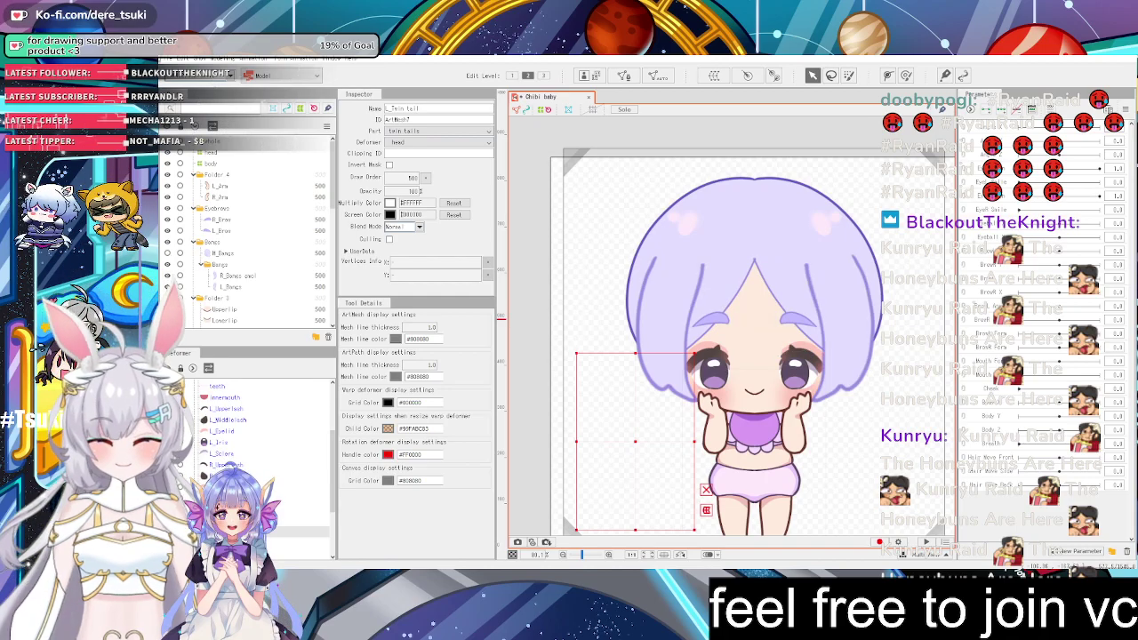
pyautogui.click(167, 287)
pyautogui.click(167, 276)
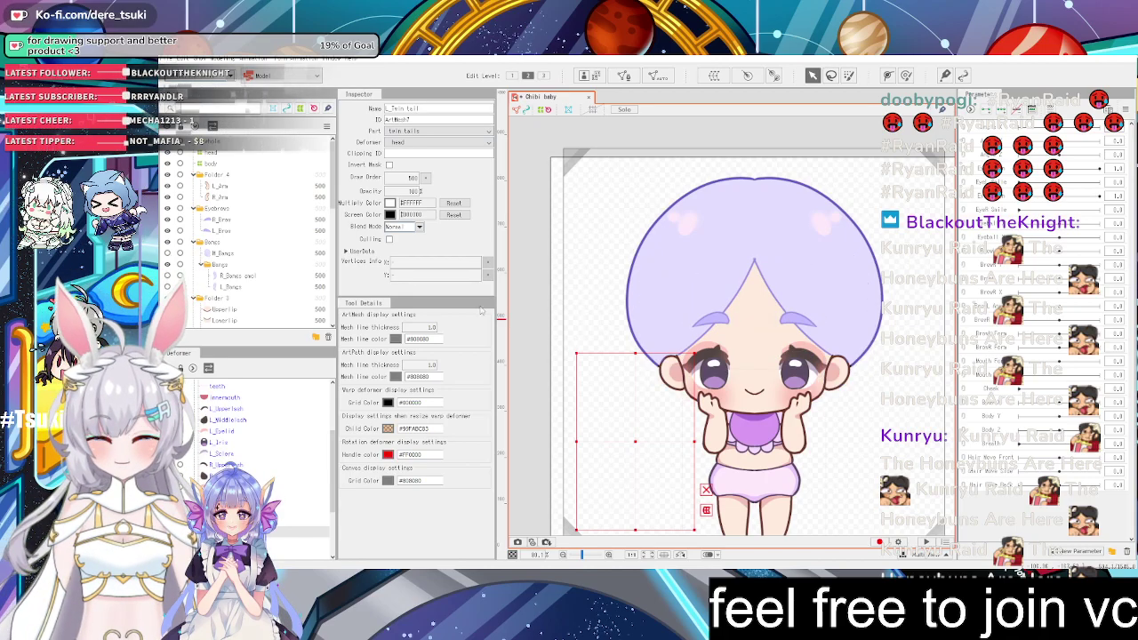
# Select the Layer 2 head mesh and examine its outline and triangle density without the bangs in front
pyautogui.click(752, 291)
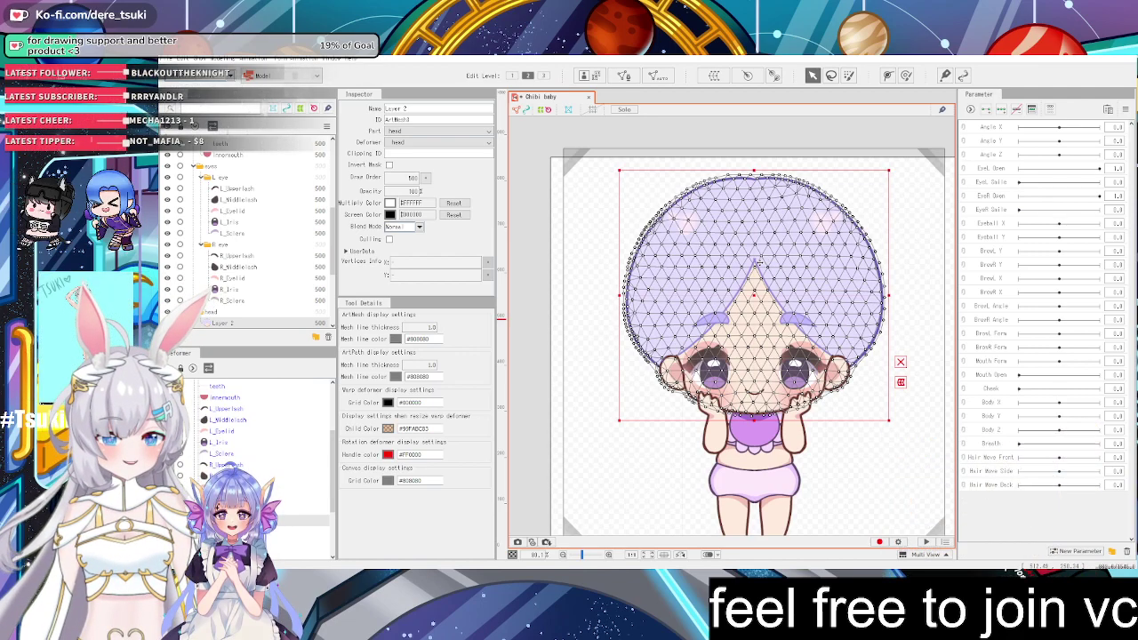
pyautogui.scroll(2, 762, 236)
pyautogui.scroll(-2, 757, 249)
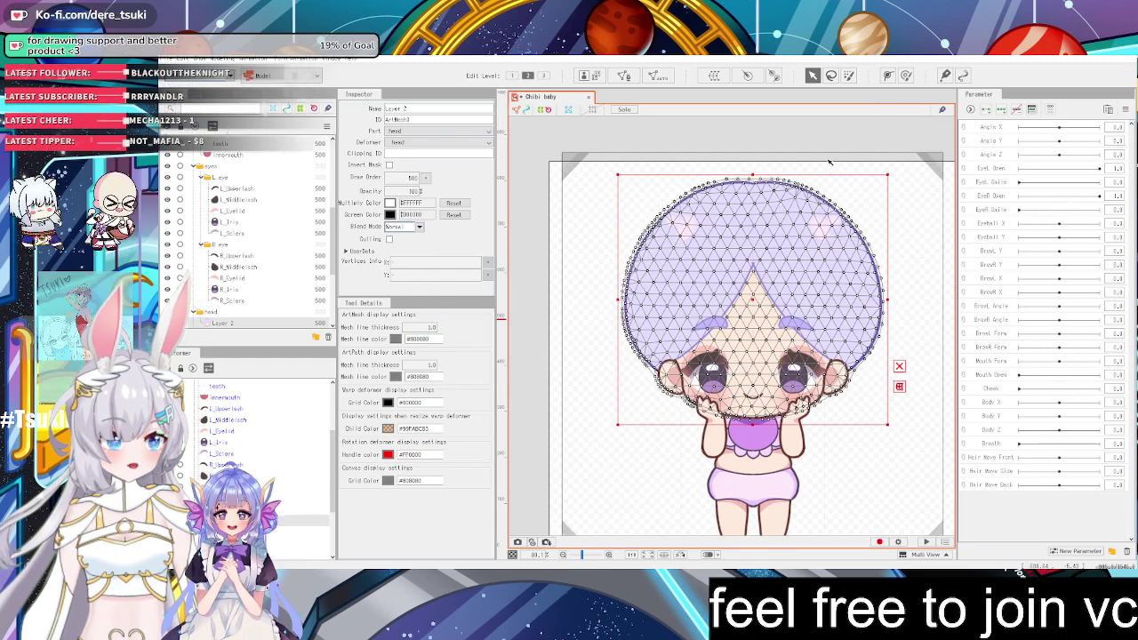
pyautogui.scroll(2, 827, 164)
pyautogui.scroll(-3, 827, 164)
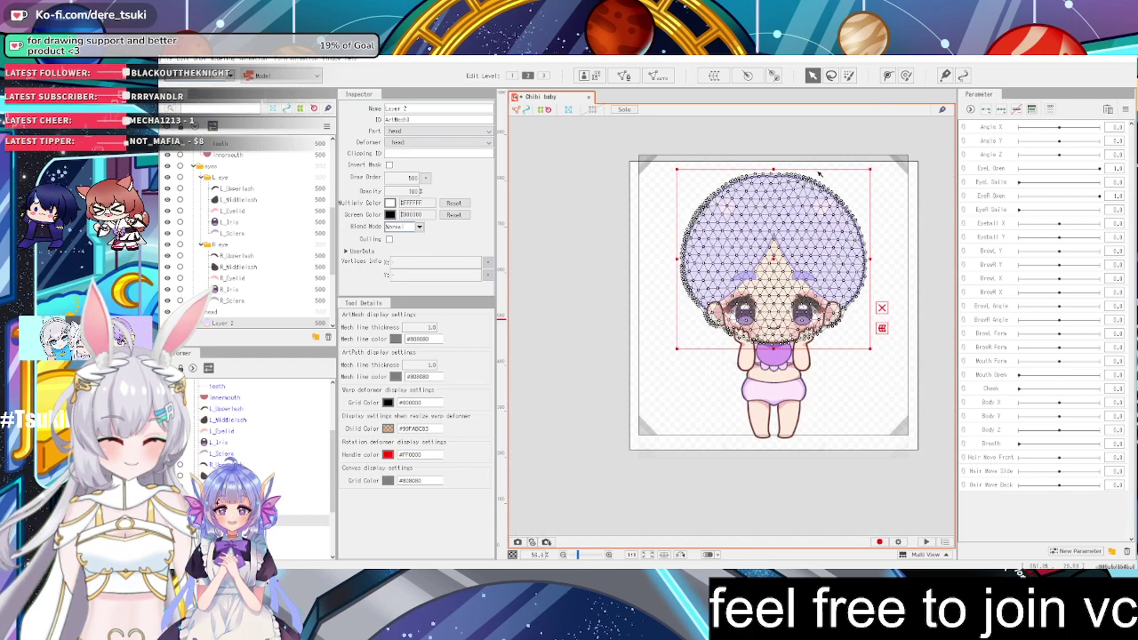
pyautogui.scroll(1, 801, 226)
pyautogui.scroll(2, 816, 187)
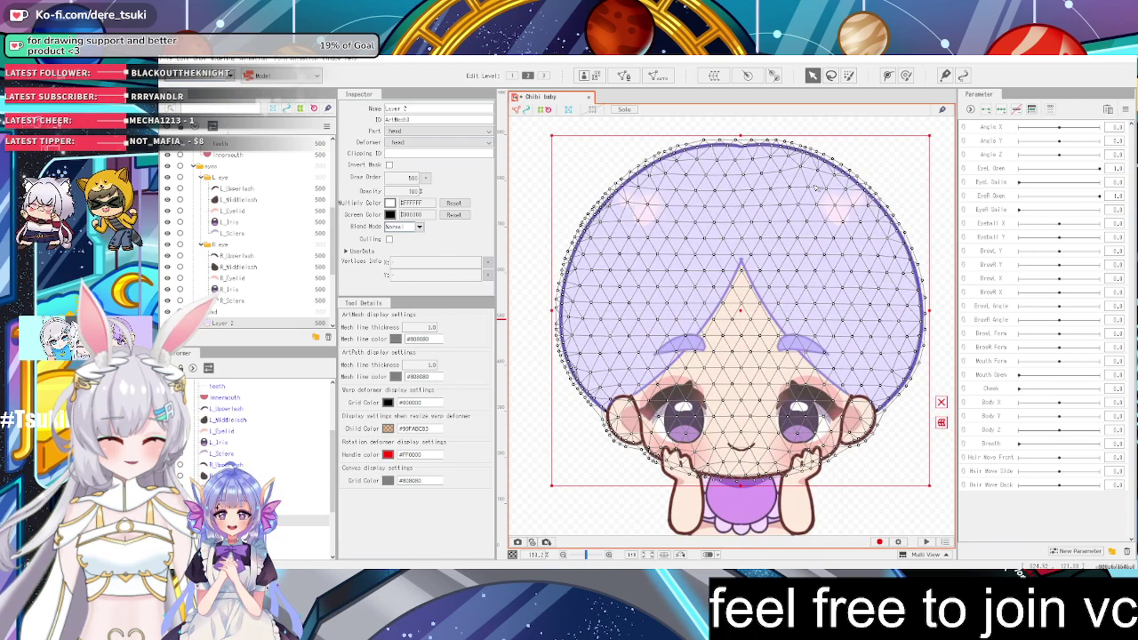
pyautogui.scroll(-2, 816, 186)
pyautogui.scroll(2, 816, 188)
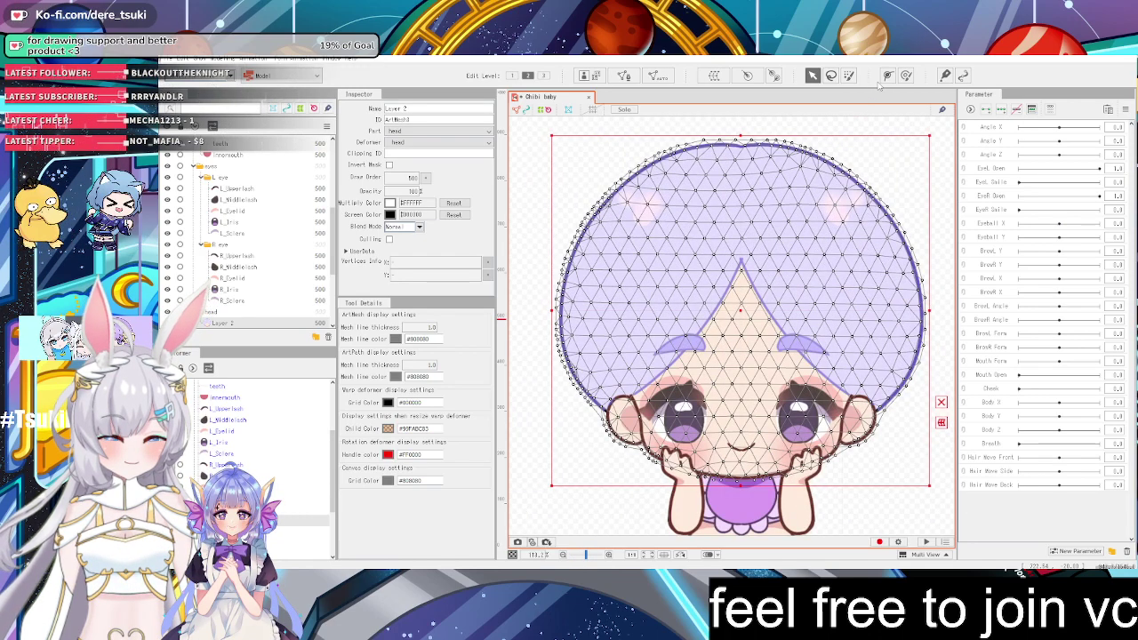
# Start a deform path on the Layer 2 head mesh with a point just above the notch at the crown's centre
pyautogui.click(887, 75)
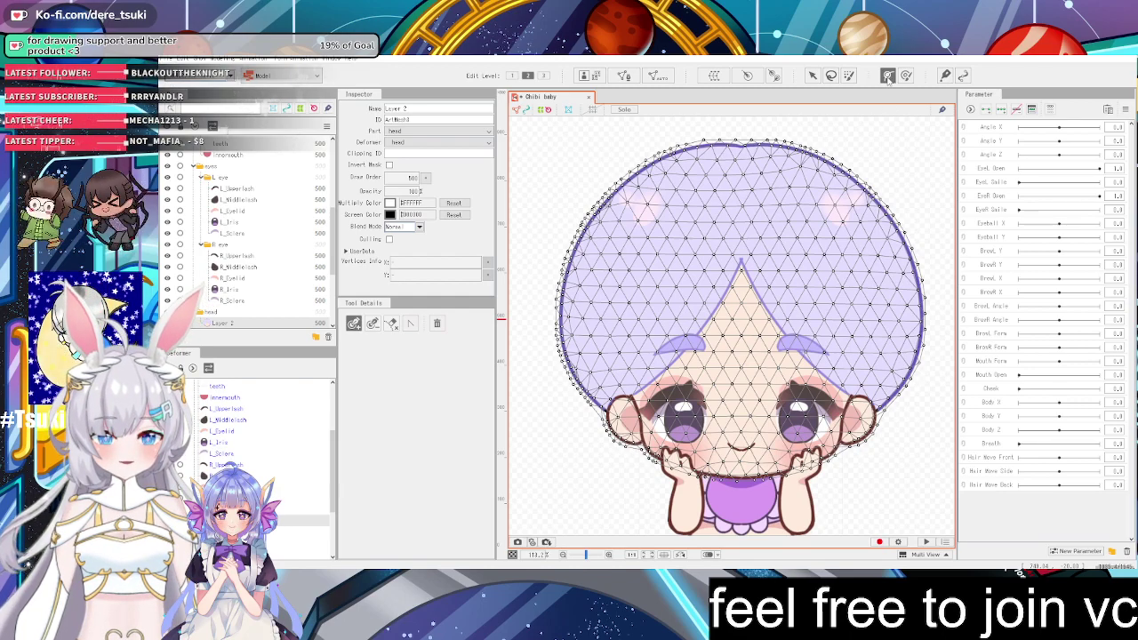
pyautogui.click(742, 146)
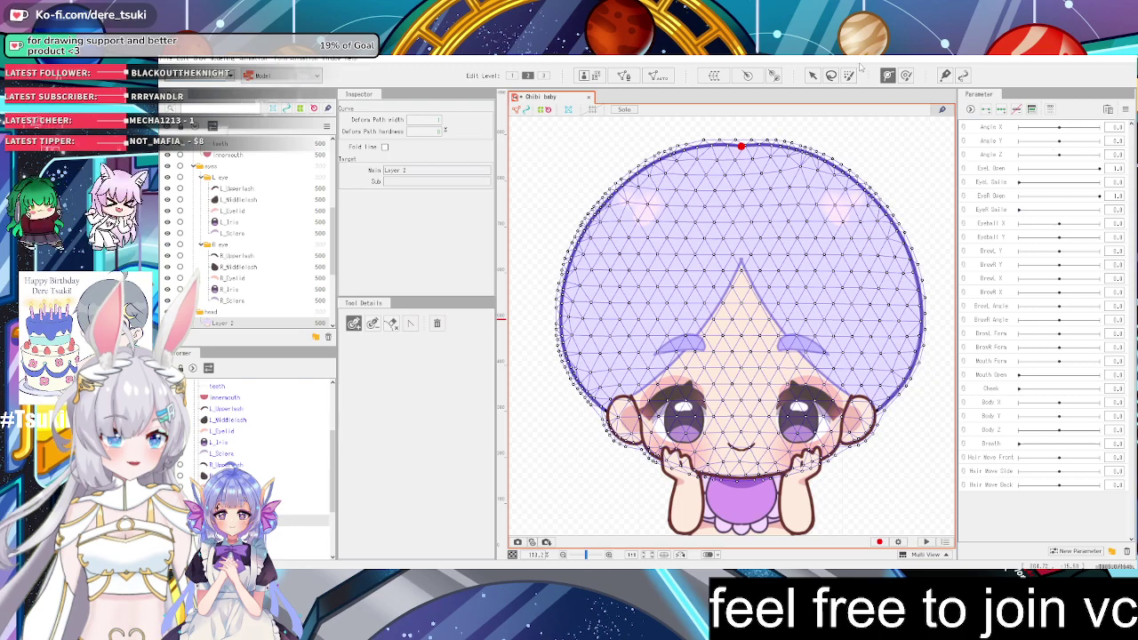
pyautogui.click(887, 77)
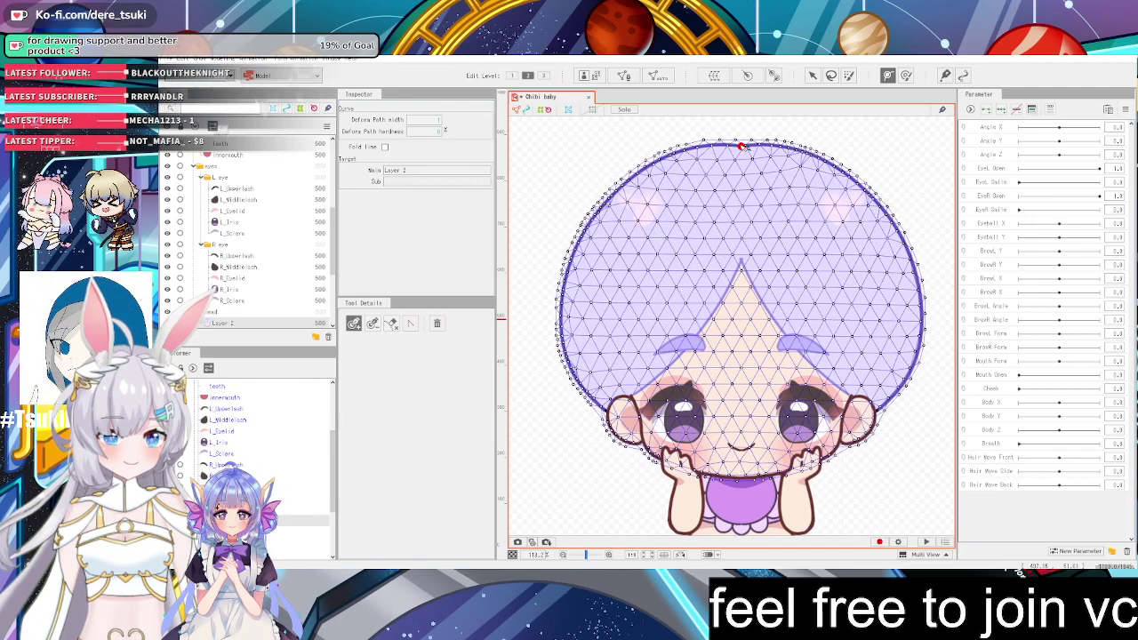
pyautogui.scroll(5, 741, 144)
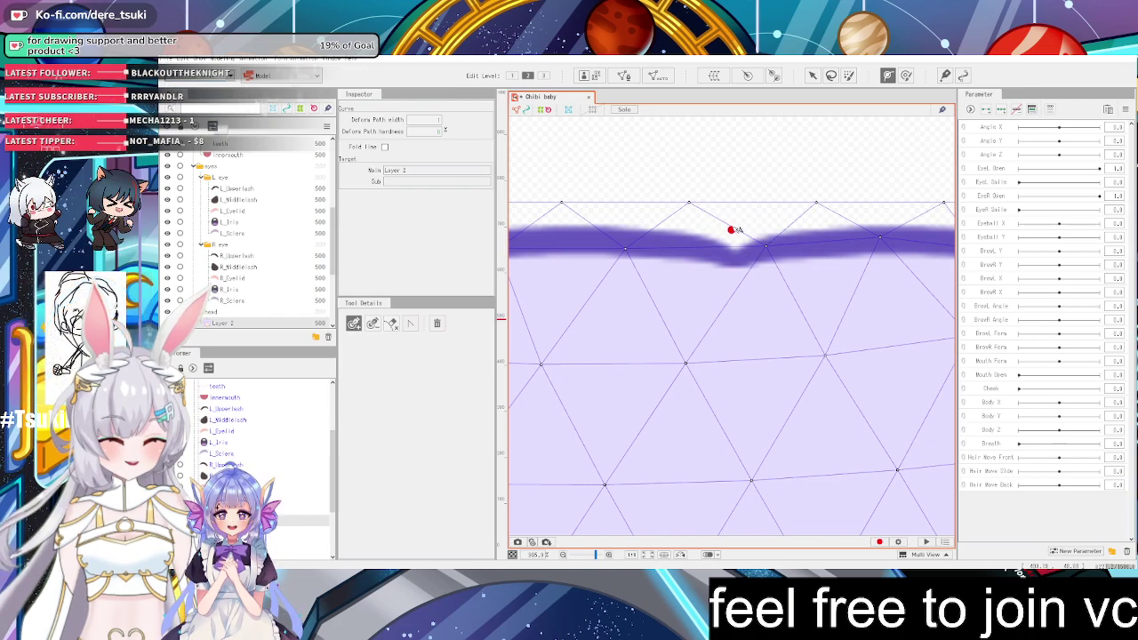
pyautogui.moveTo(730, 229); pyautogui.dragTo(731, 222)
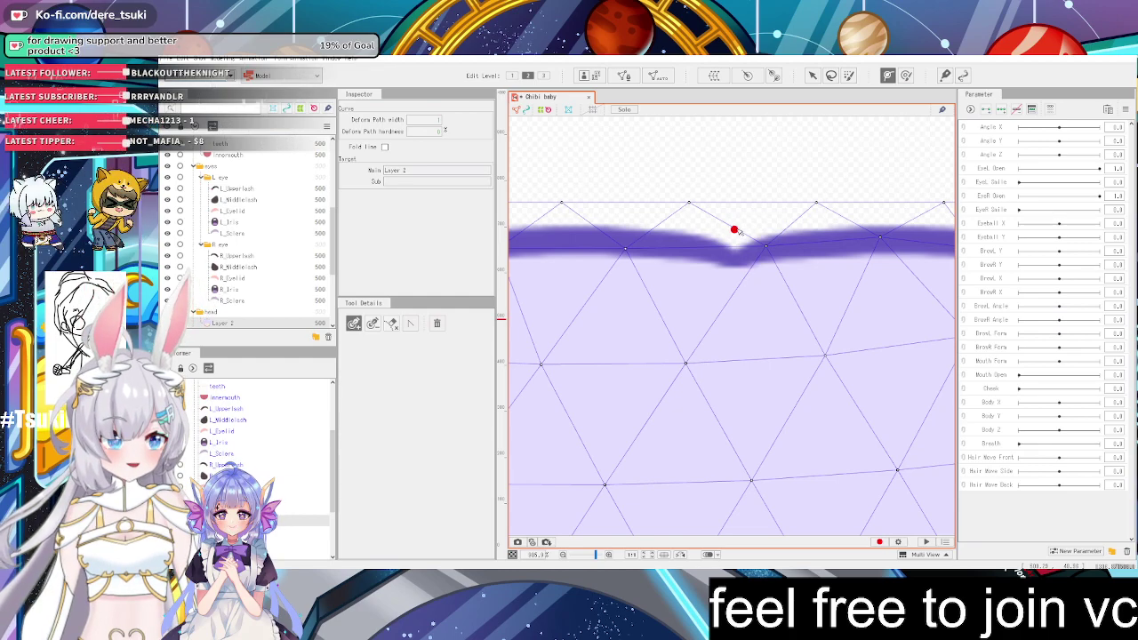
pyautogui.hotkey('ctrl', 'e')
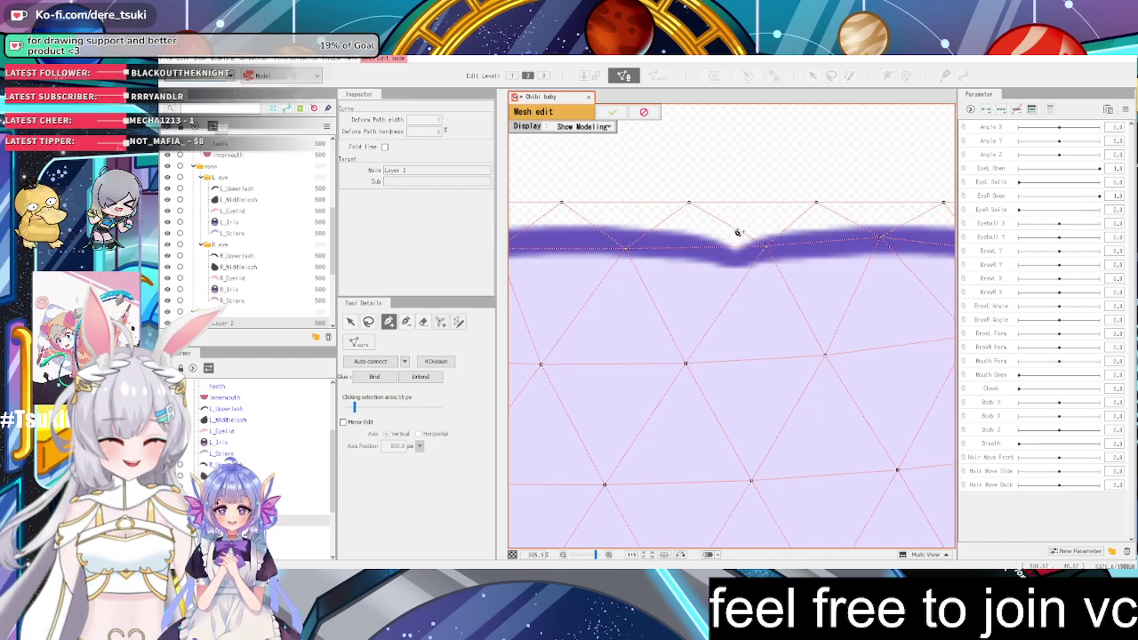
pyautogui.scroll(2, 736, 228)
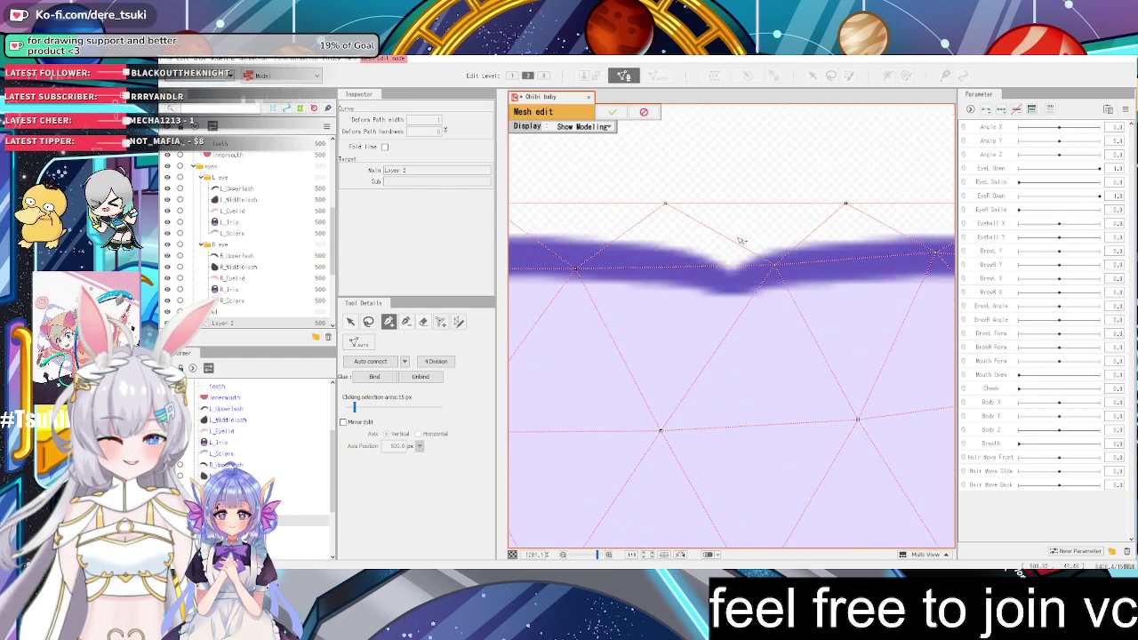
pyautogui.click(735, 232)
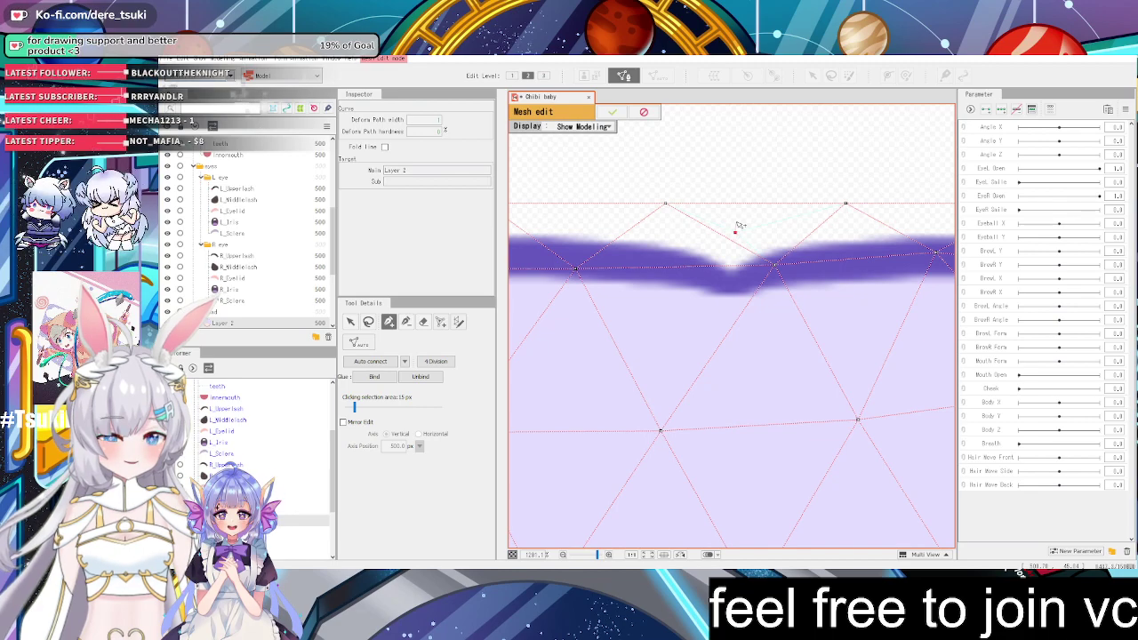
pyautogui.click(642, 112)
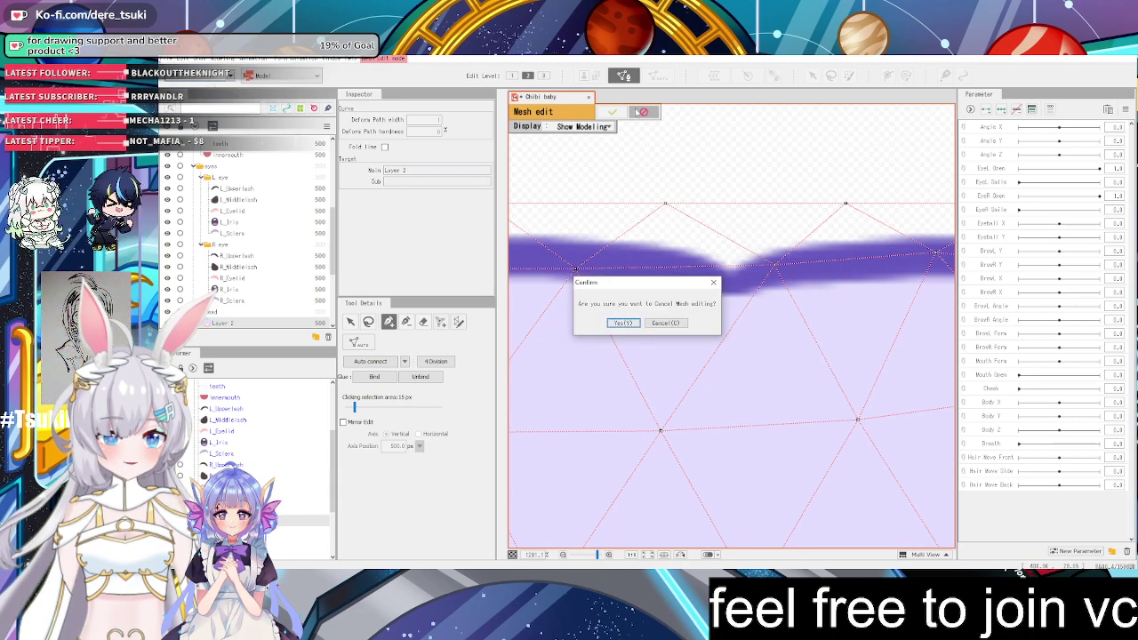
pyautogui.click(625, 323)
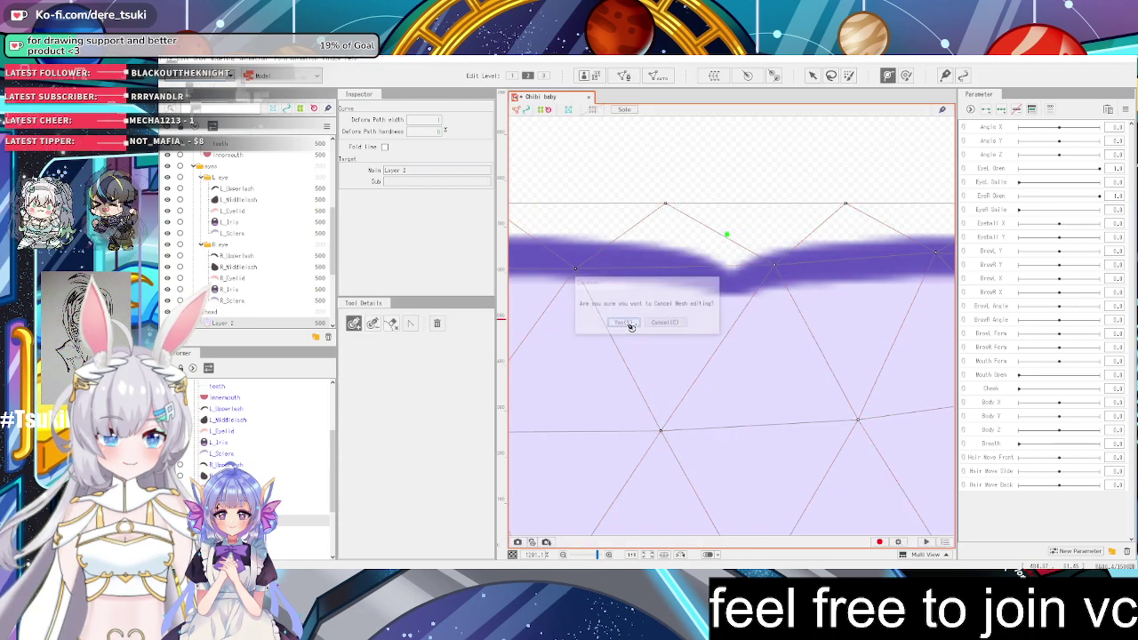
# Select the crown's deform path point and check its alignment with the notch in the hair outline
pyautogui.click(729, 236)
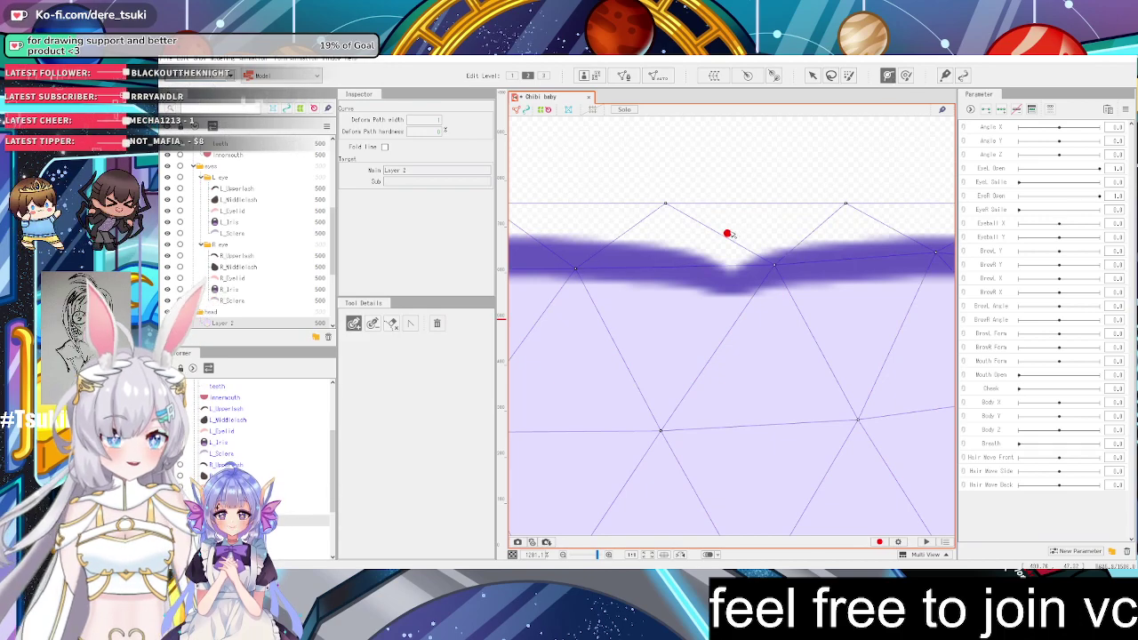
pyautogui.scroll(6, 732, 232)
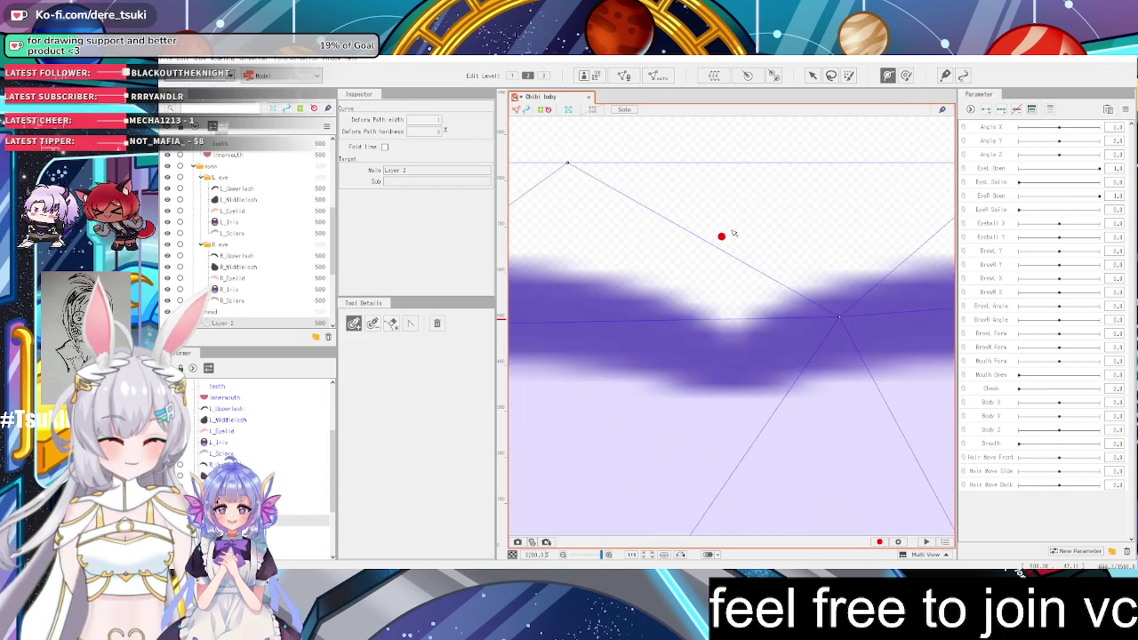
pyautogui.scroll(-6, 732, 234)
pyautogui.scroll(6, 732, 237)
pyautogui.scroll(-7, 729, 236)
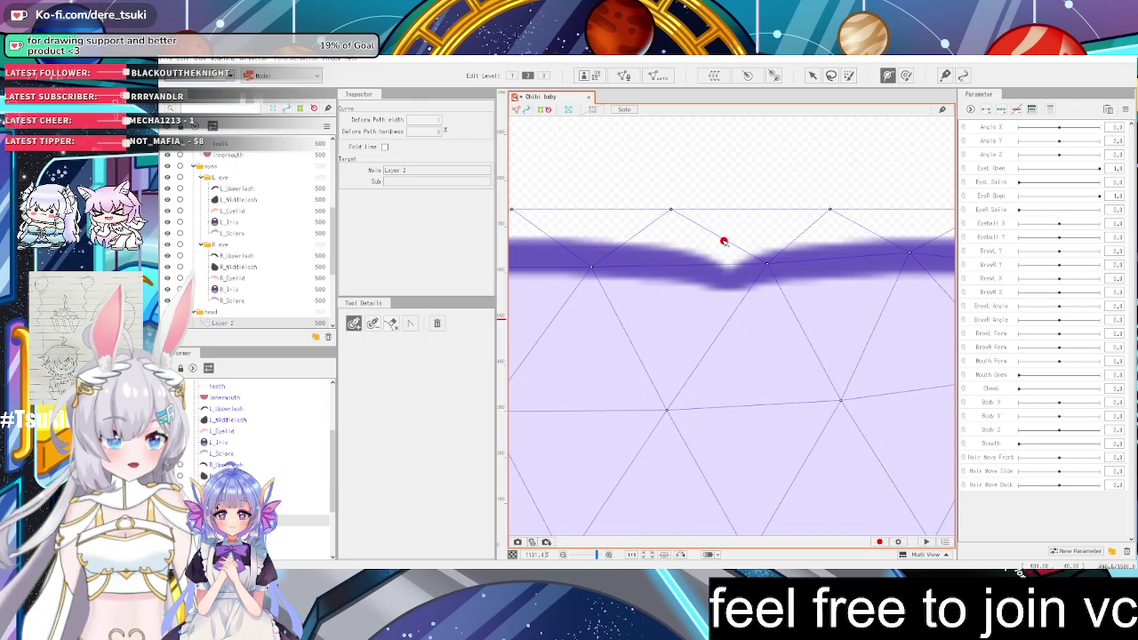
# Extend the deform path with a second point at the centre of the chin line
pyautogui.scroll(-10, 729, 244)
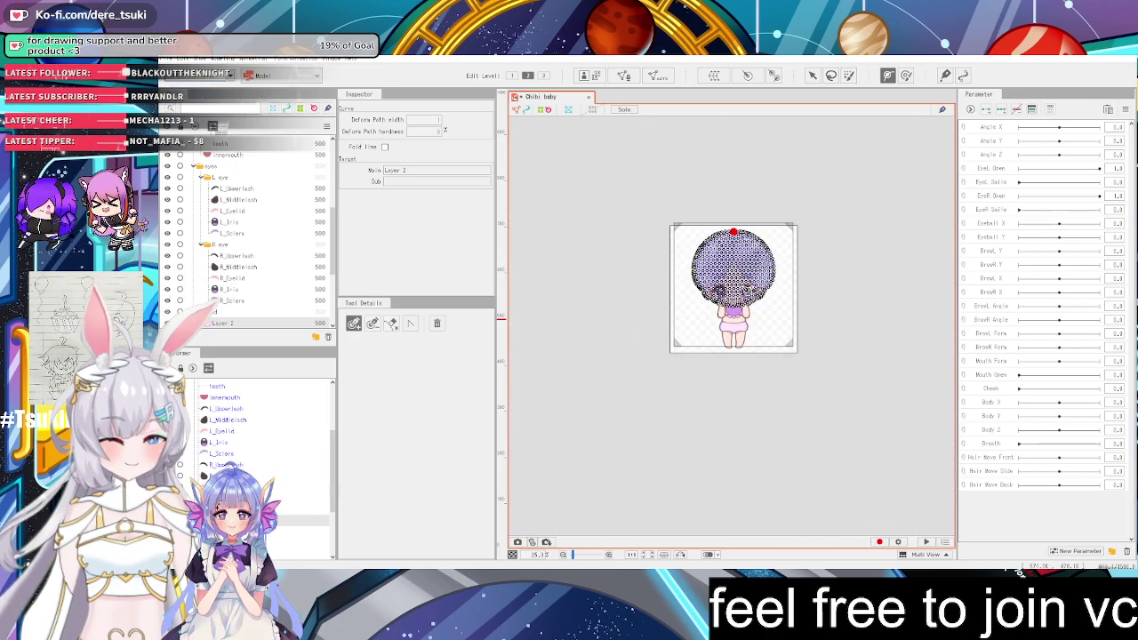
pyautogui.scroll(5, 728, 353)
pyautogui.scroll(4, 728, 352)
pyautogui.scroll(-4, 760, 338)
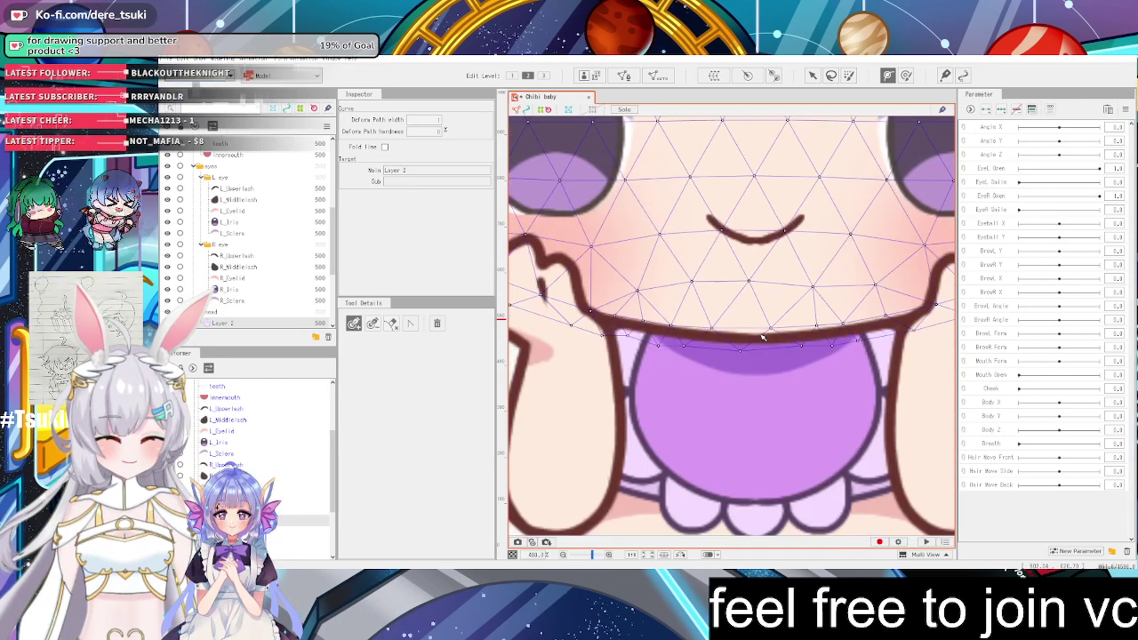
pyautogui.scroll(3, 762, 338)
pyautogui.click(759, 340)
pyautogui.scroll(-8, 783, 356)
pyautogui.scroll(-5, 785, 219)
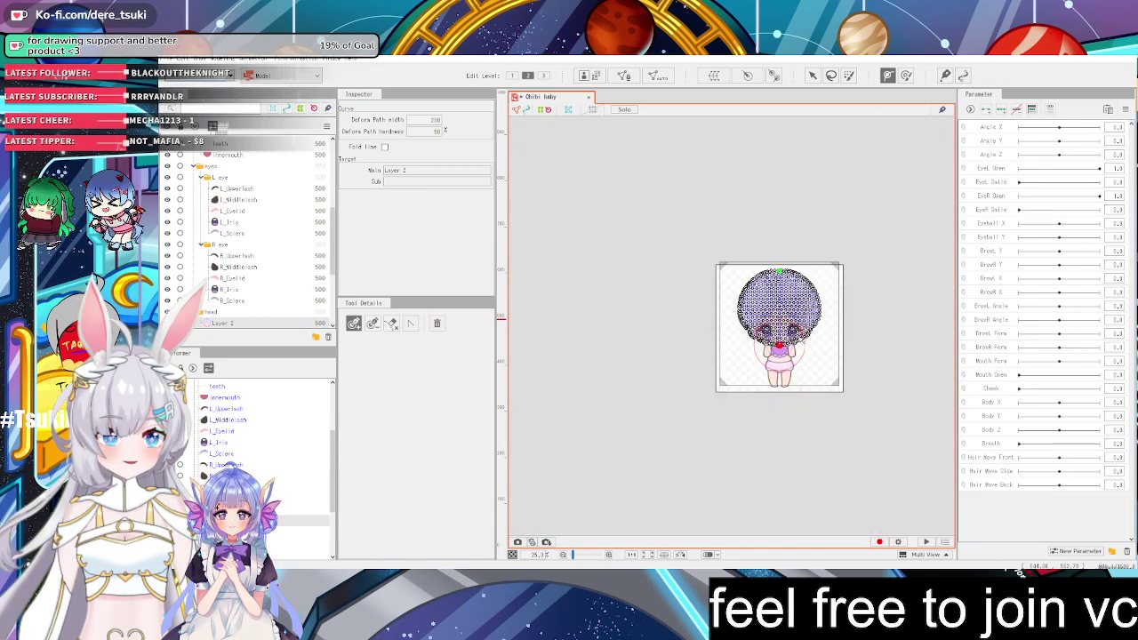
# Add deform path points at the centre of the forehead and on the head's left and right edges at the same height
pyautogui.scroll(8, 786, 218)
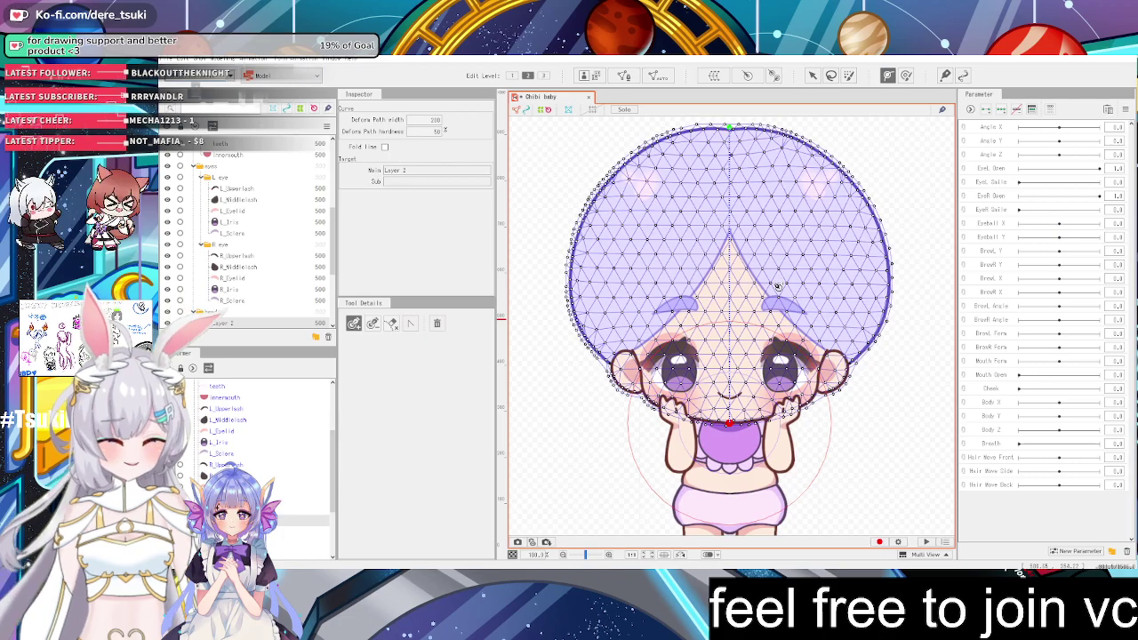
pyautogui.scroll(5, 734, 298)
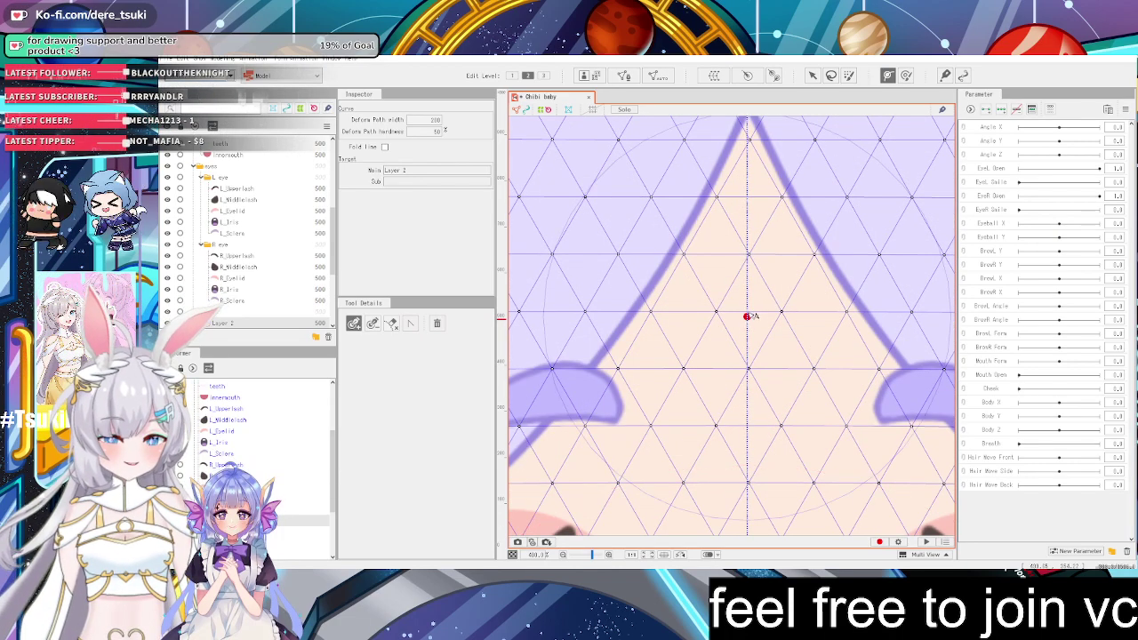
pyautogui.scroll(-5, 747, 316)
pyautogui.scroll(2, 756, 312)
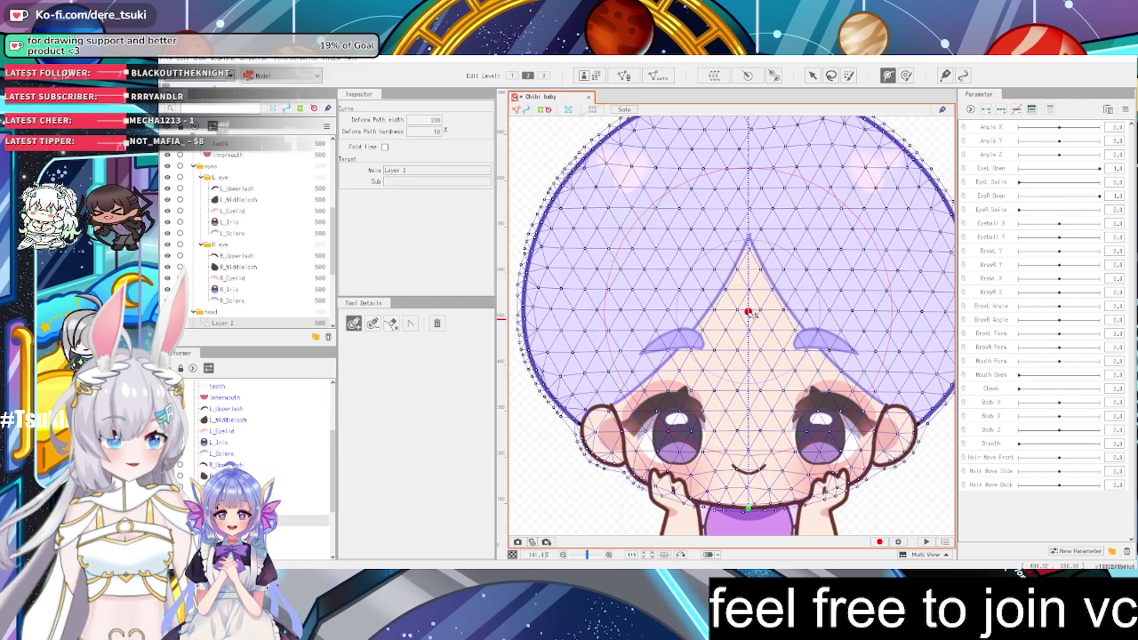
pyautogui.scroll(-2, 750, 312)
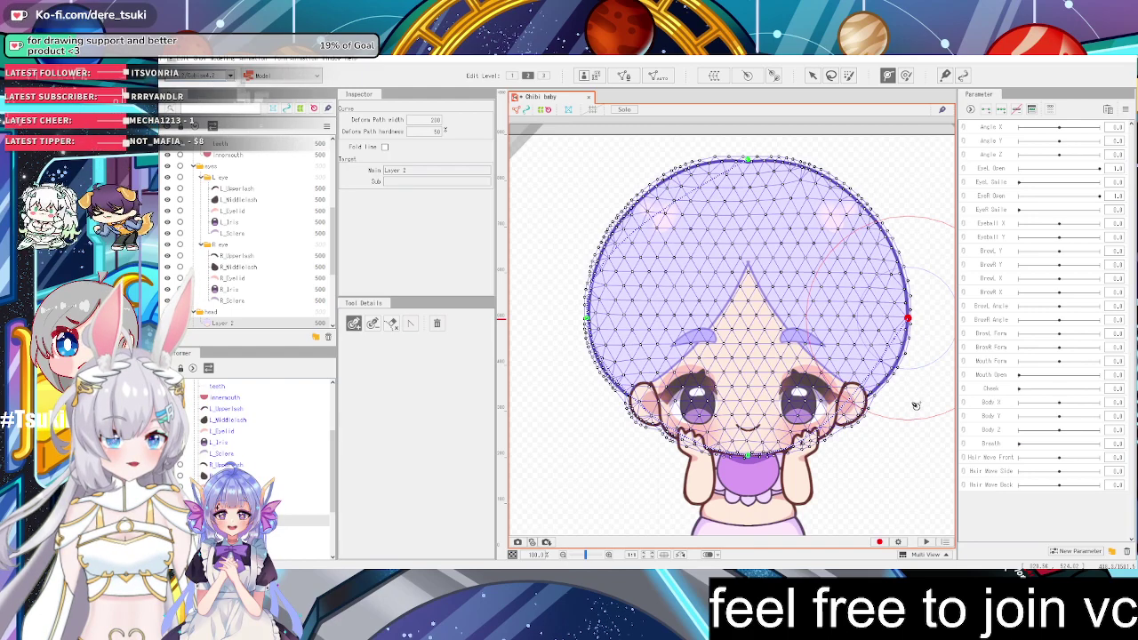
pyautogui.click(593, 108)
pyautogui.click(593, 109)
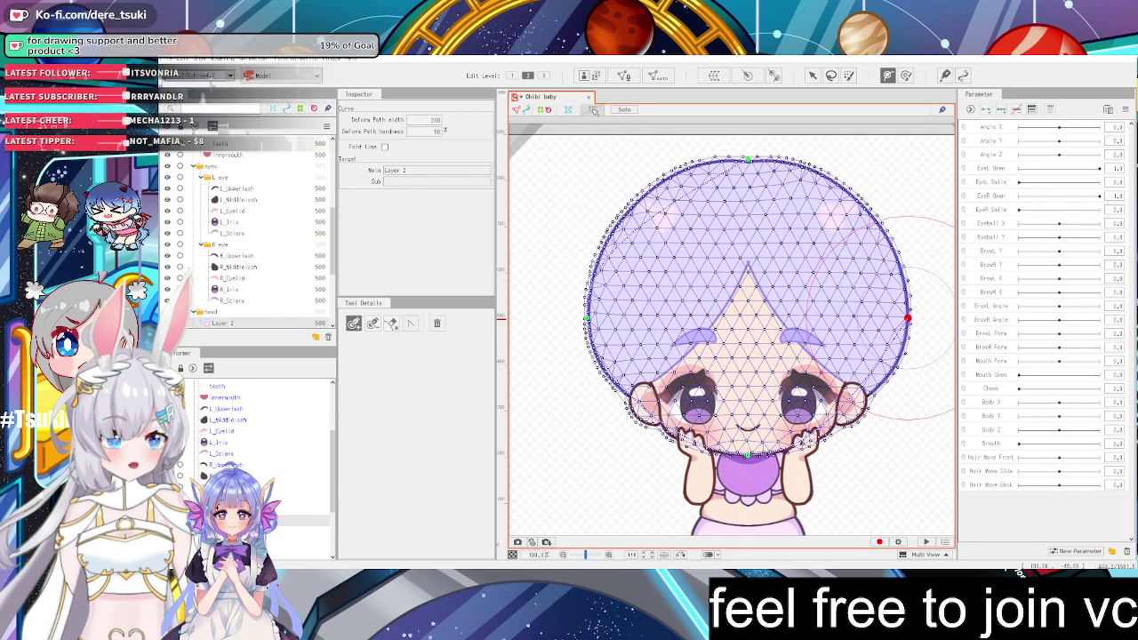
pyautogui.scroll(-2, 843, 280)
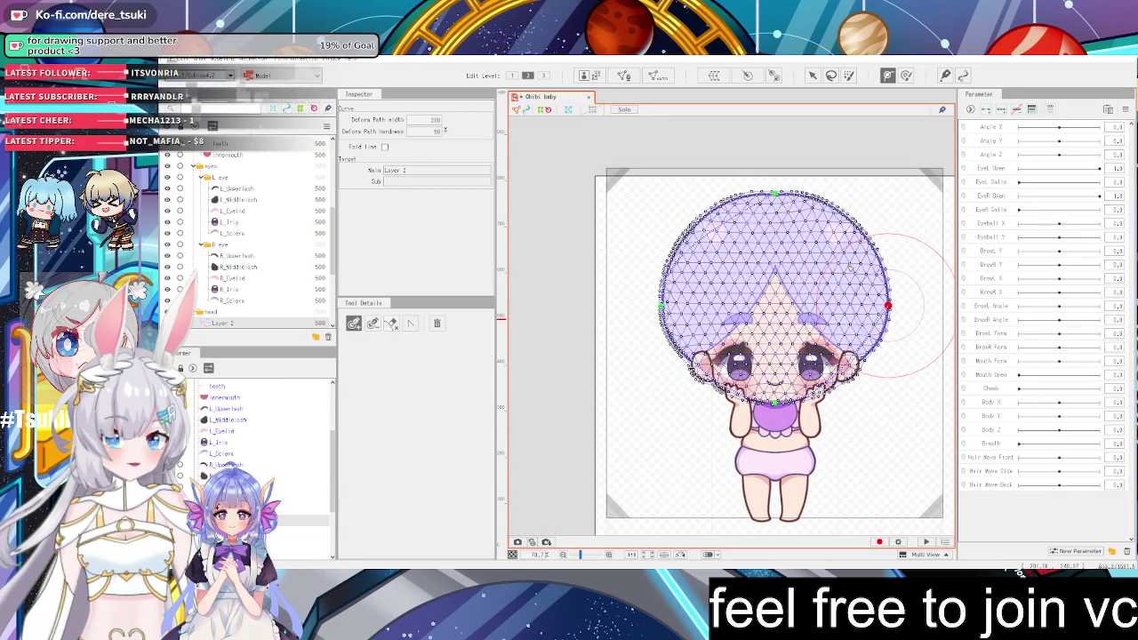
# Show the canvas grid and select the crown's deform path point to check its centring on the head
pyautogui.click(592, 108)
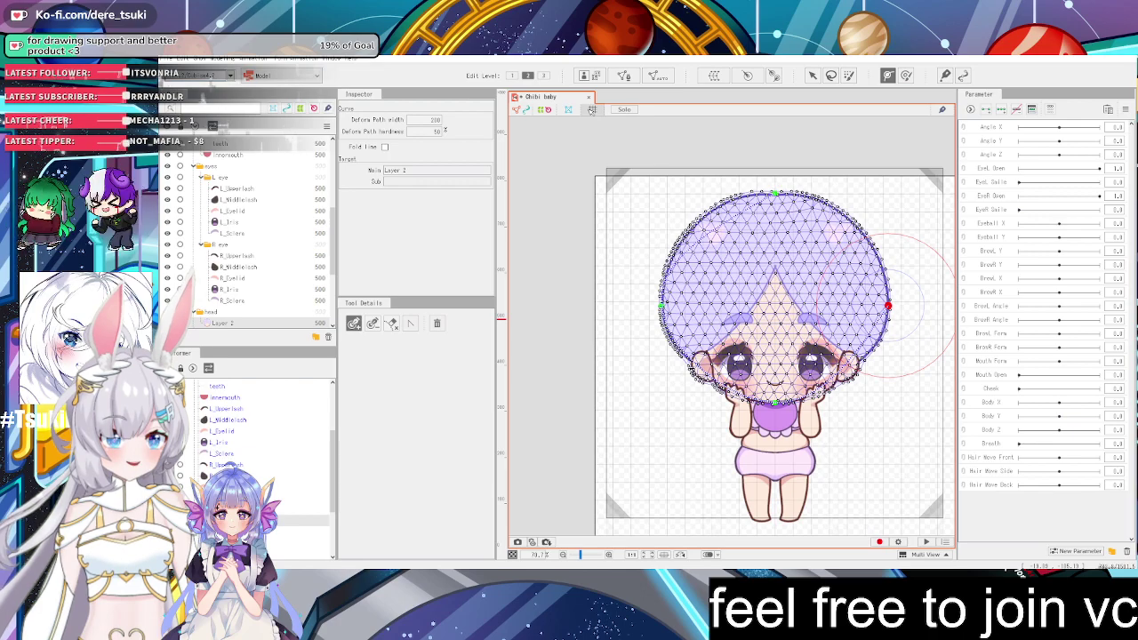
pyautogui.scroll(-2, 805, 218)
pyautogui.scroll(3, 834, 229)
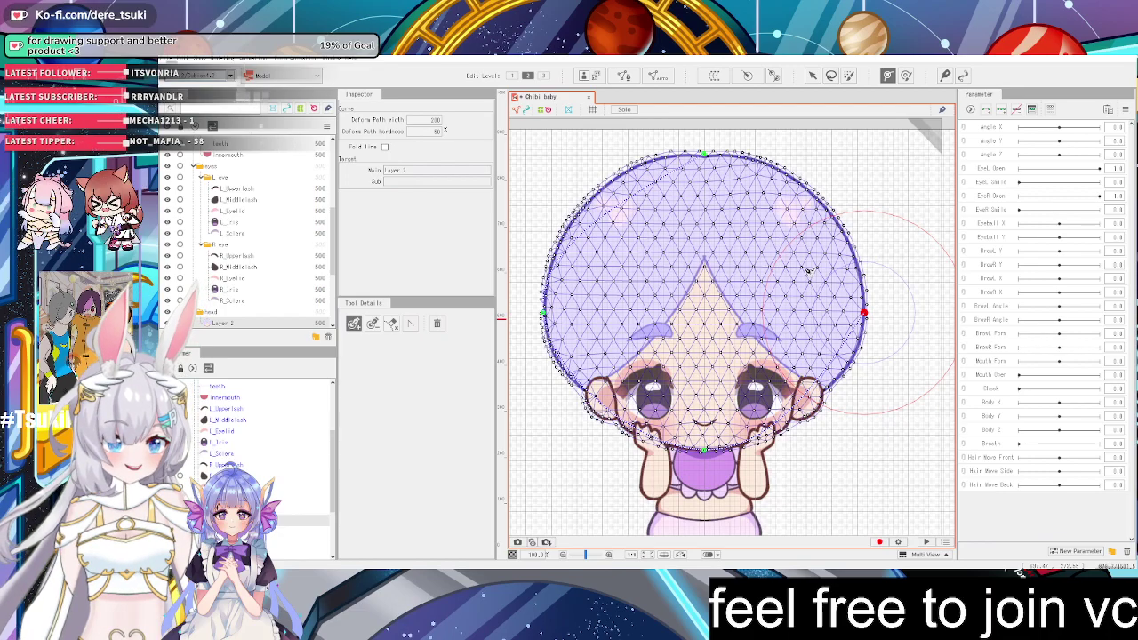
pyautogui.scroll(4, 707, 158)
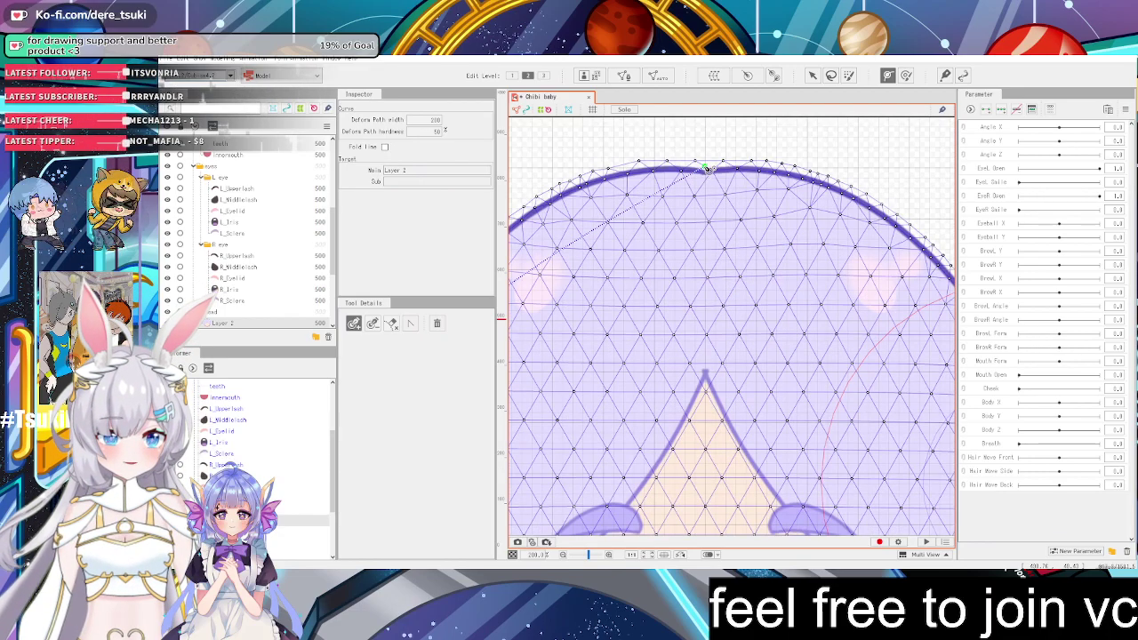
pyautogui.scroll(-6, 711, 160)
pyautogui.scroll(1, 720, 162)
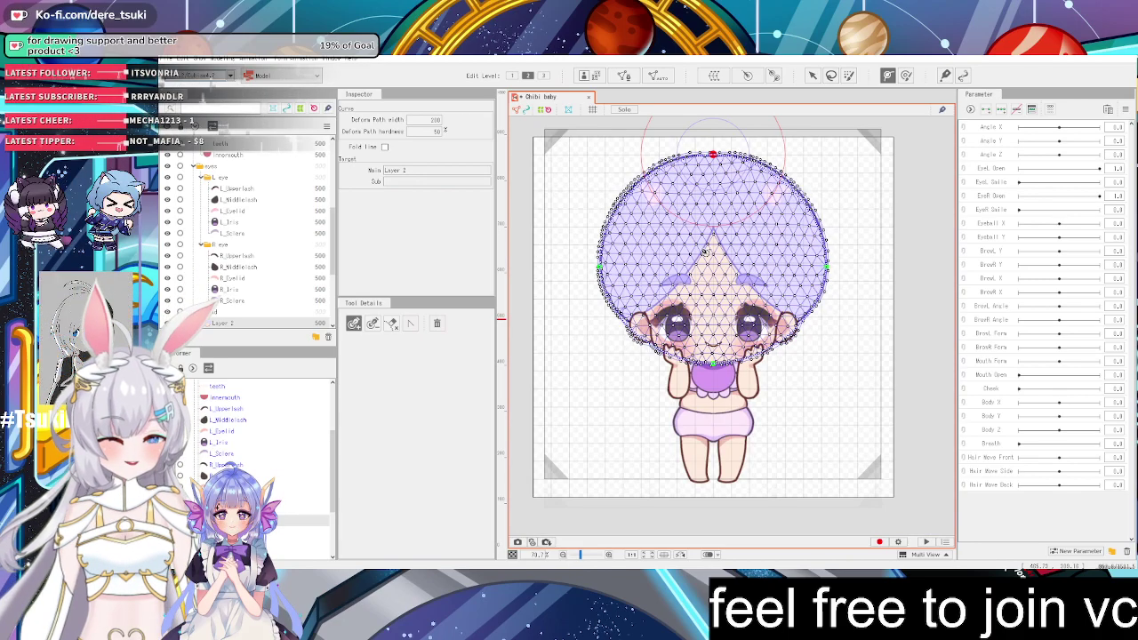
# Add a deform path point below the left ear and move it onto the jawline between the ear and the hand
pyautogui.scroll(1, 722, 161)
pyautogui.scroll(1, 724, 378)
pyautogui.scroll(-1, 724, 378)
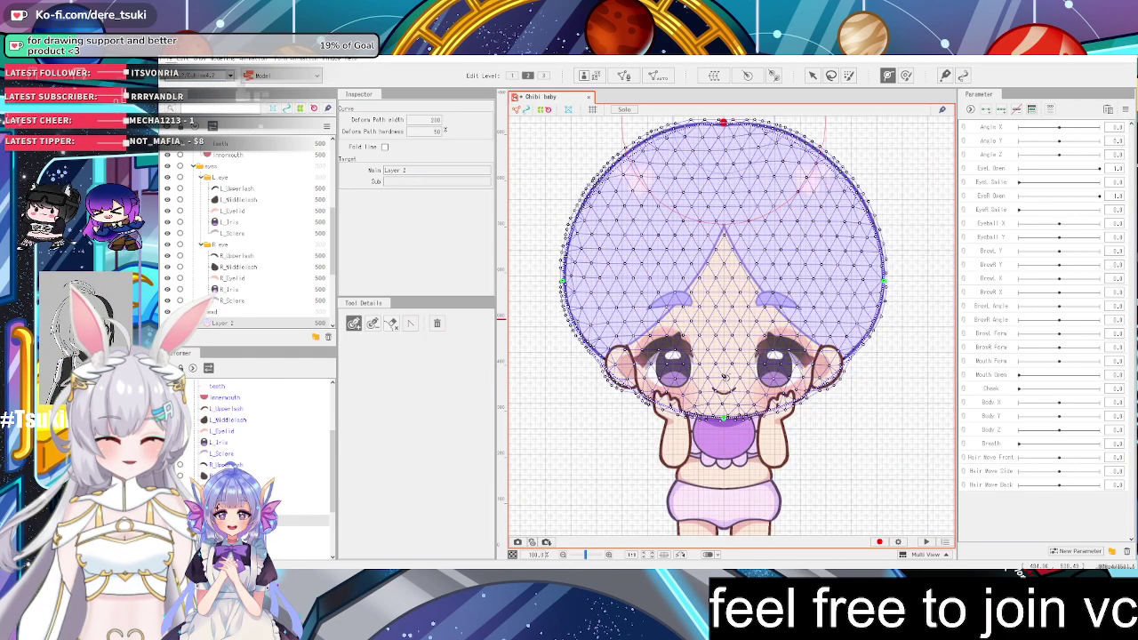
pyautogui.scroll(1, 705, 413)
pyautogui.scroll(-1, 704, 413)
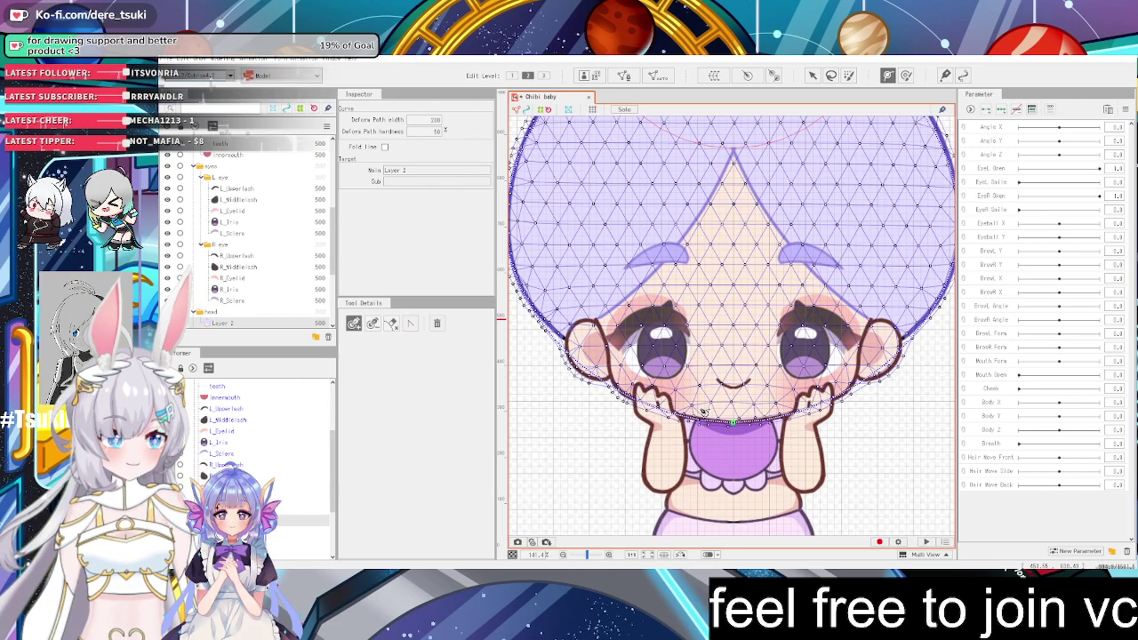
pyautogui.scroll(1, 704, 413)
pyautogui.scroll(-1, 704, 414)
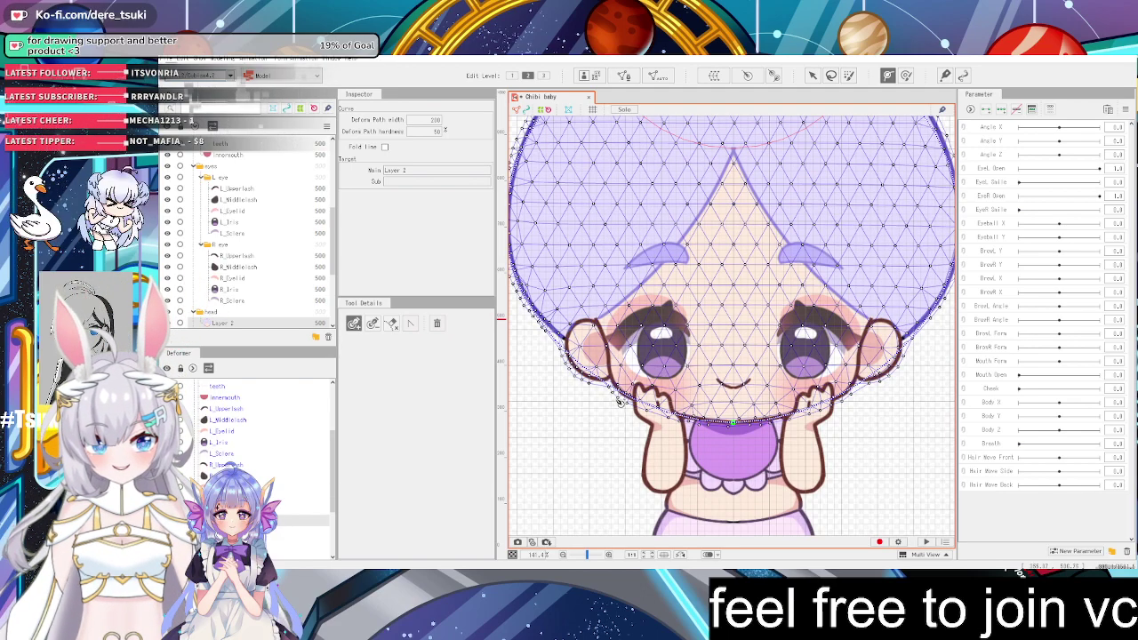
pyautogui.scroll(1, 704, 413)
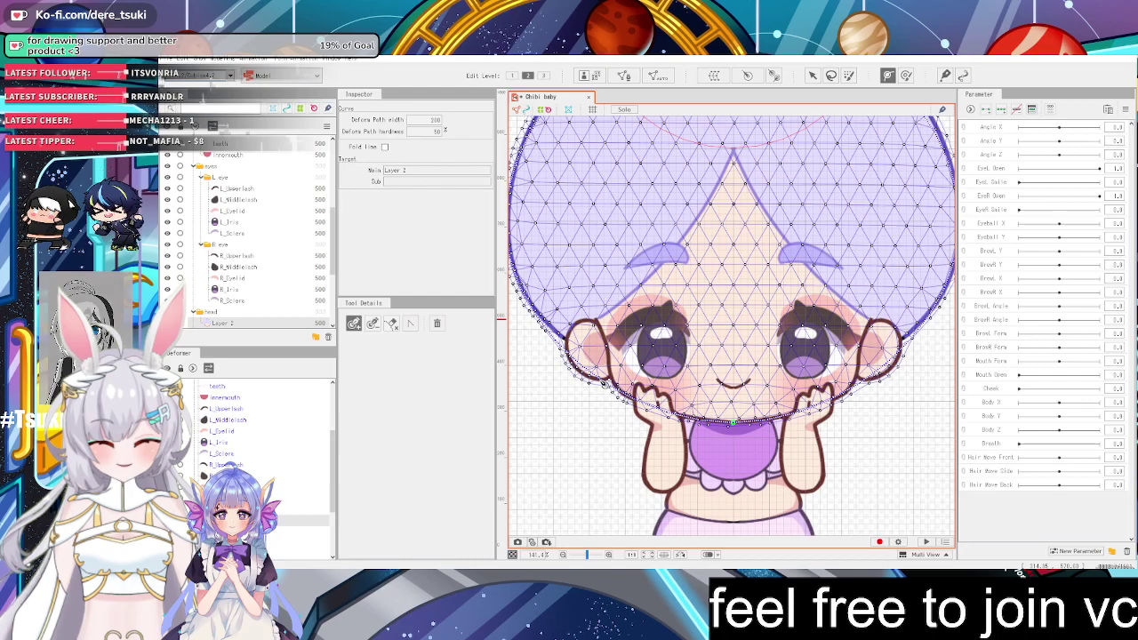
pyautogui.scroll(2, 603, 382)
pyautogui.scroll(-3, 603, 382)
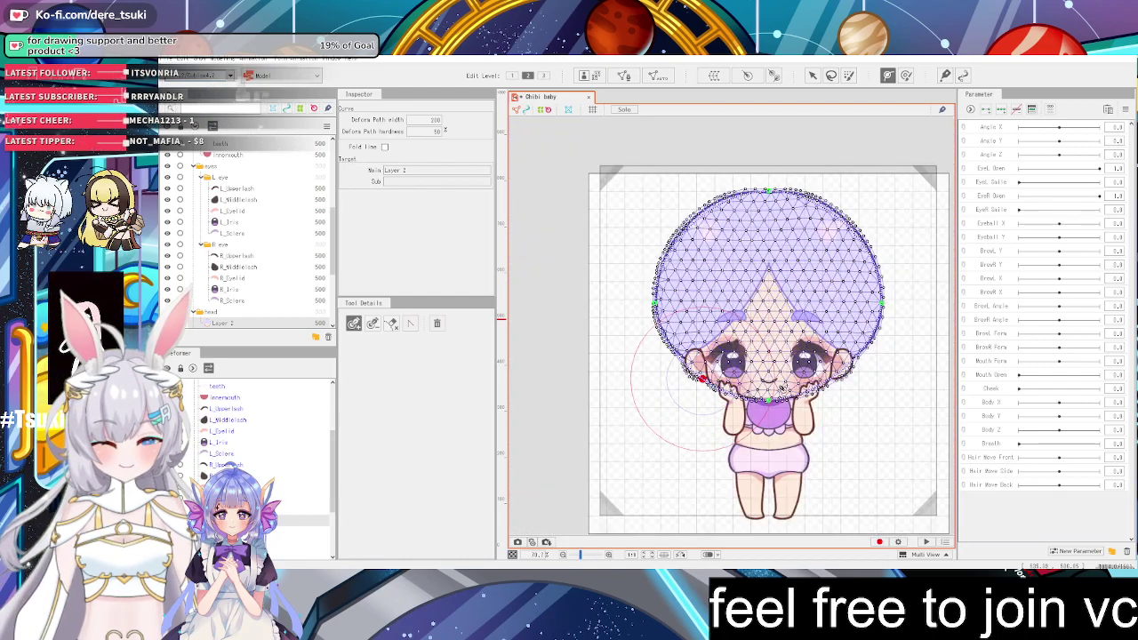
pyautogui.scroll(2, 698, 391)
pyautogui.scroll(2, 738, 368)
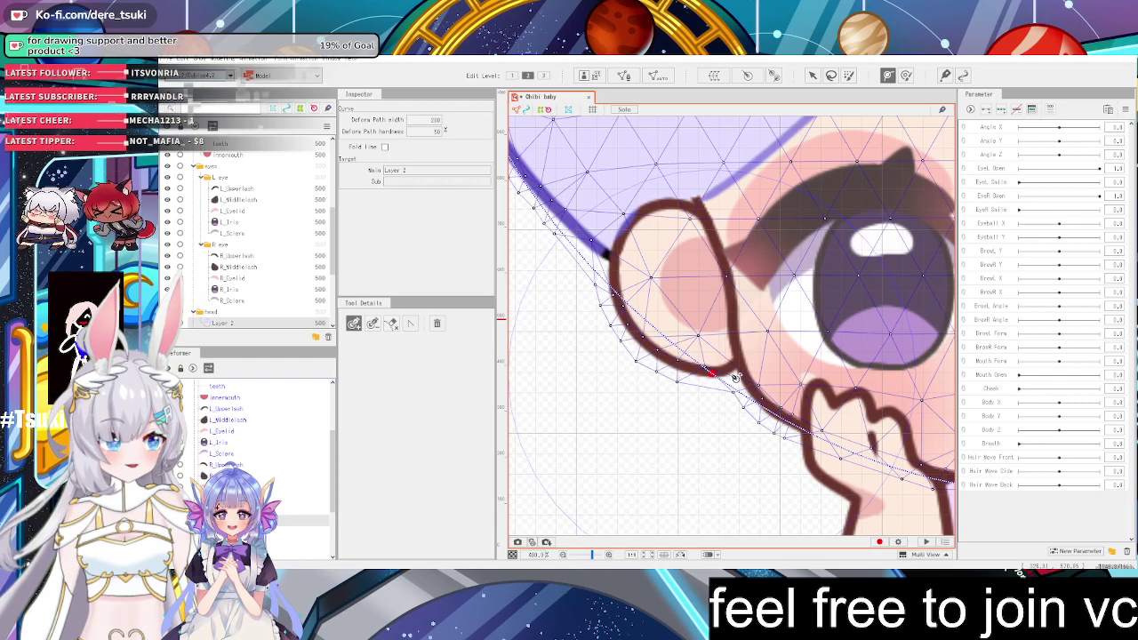
pyautogui.click(719, 374)
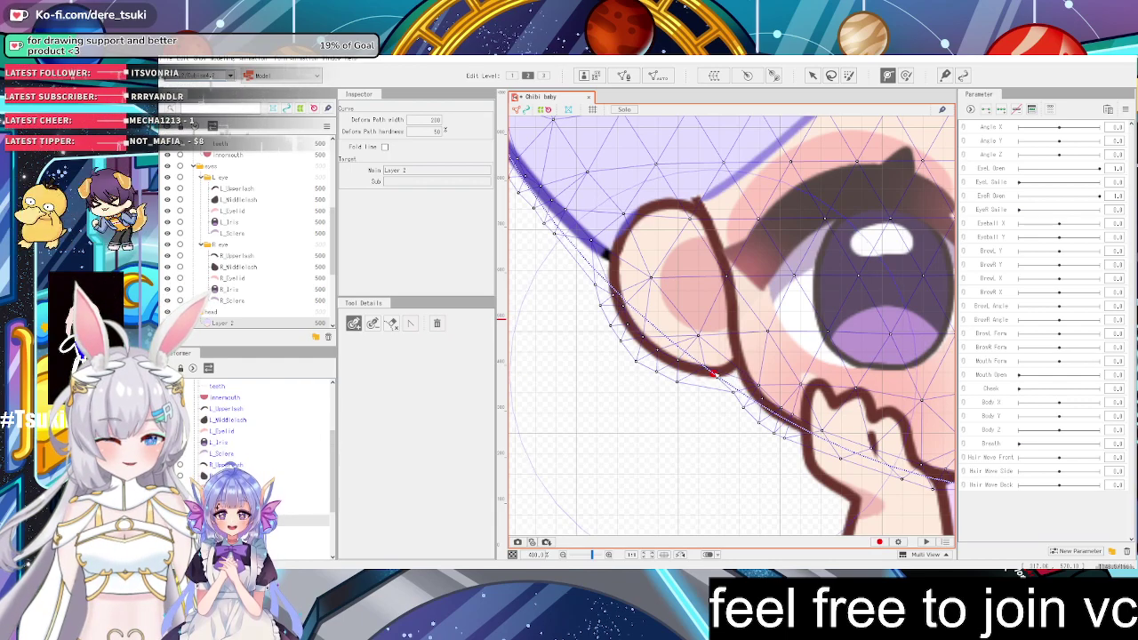
pyautogui.click(729, 372)
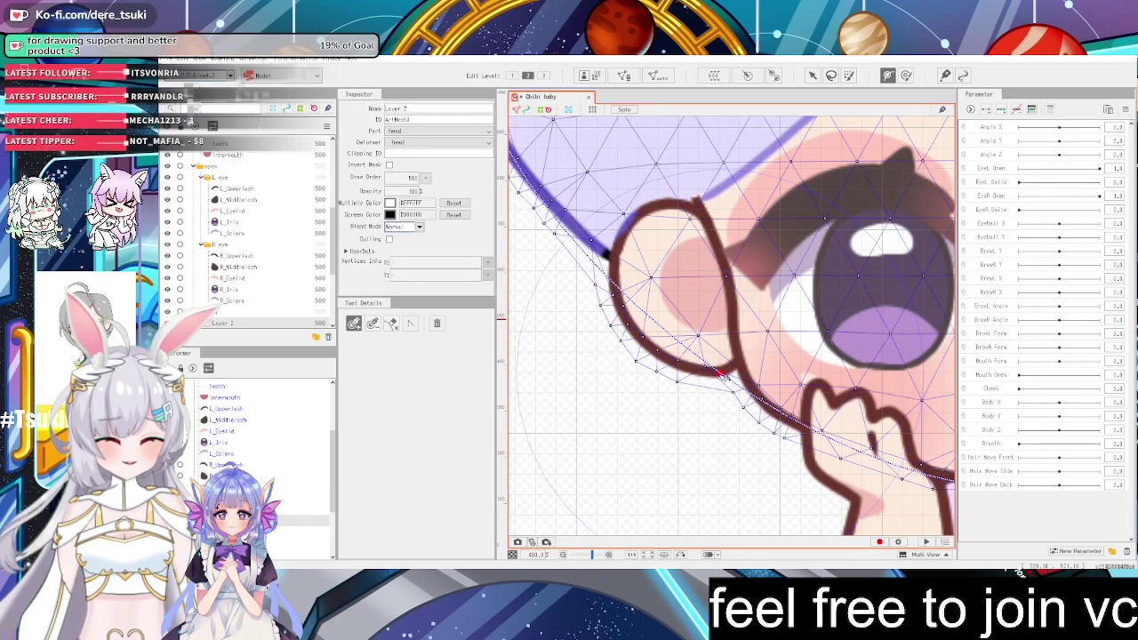
pyautogui.click(760, 402)
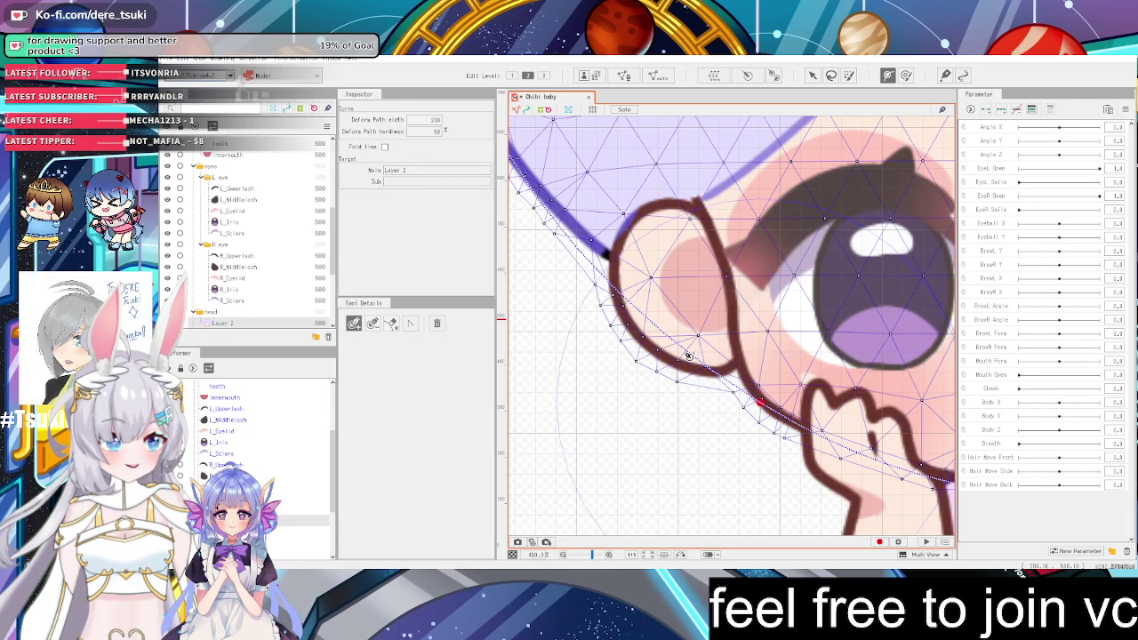
pyautogui.moveTo(689, 354); pyautogui.dragTo(732, 342)
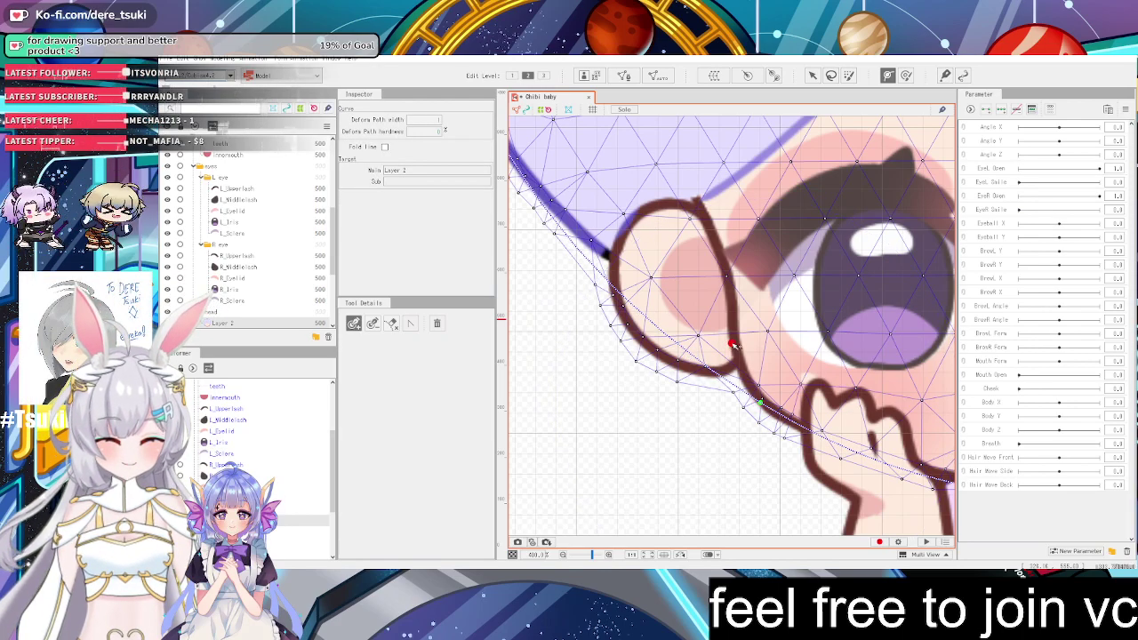
pyautogui.hotkey('ctrl', 'z')
pyautogui.click(685, 349)
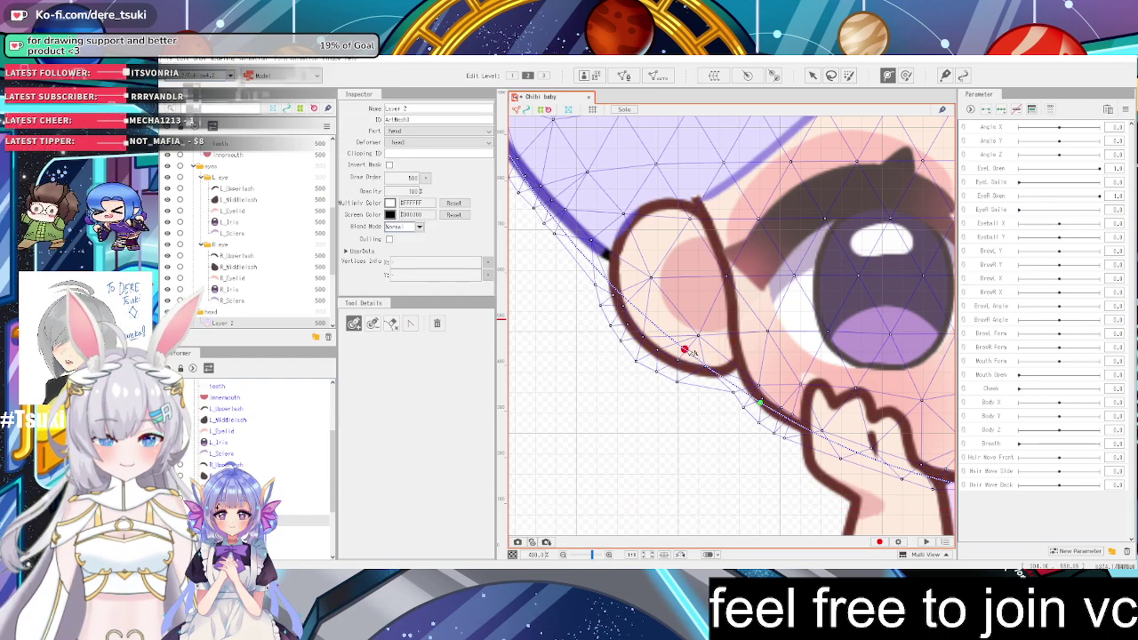
pyautogui.moveTo(688, 352); pyautogui.dragTo(719, 343)
pyautogui.hotkey('ctrl', 'z')
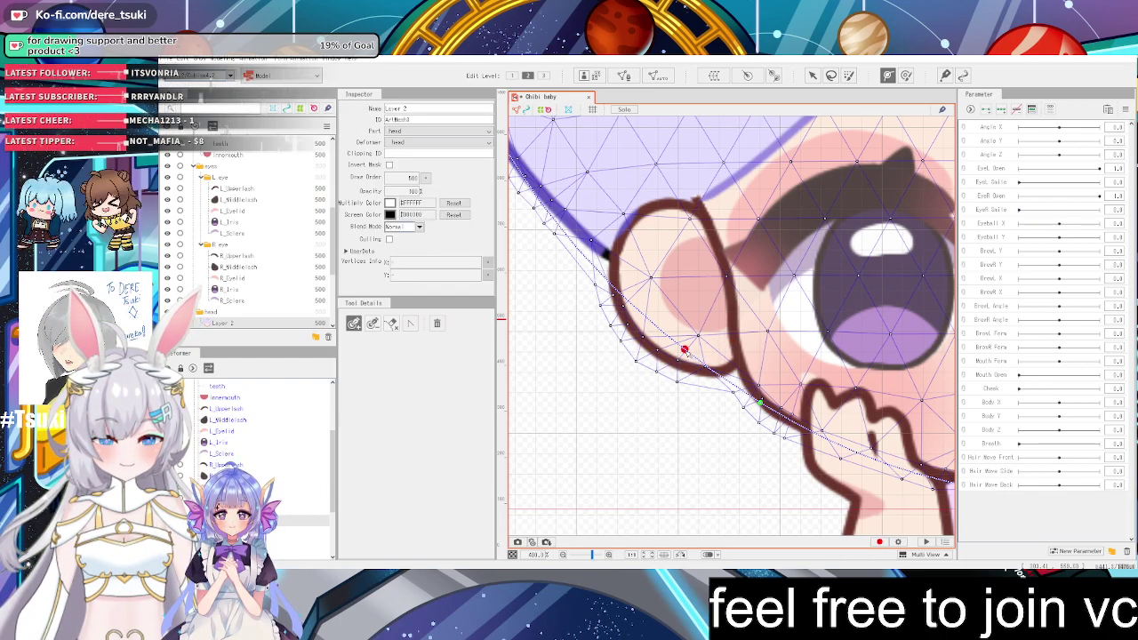
pyautogui.click(690, 353)
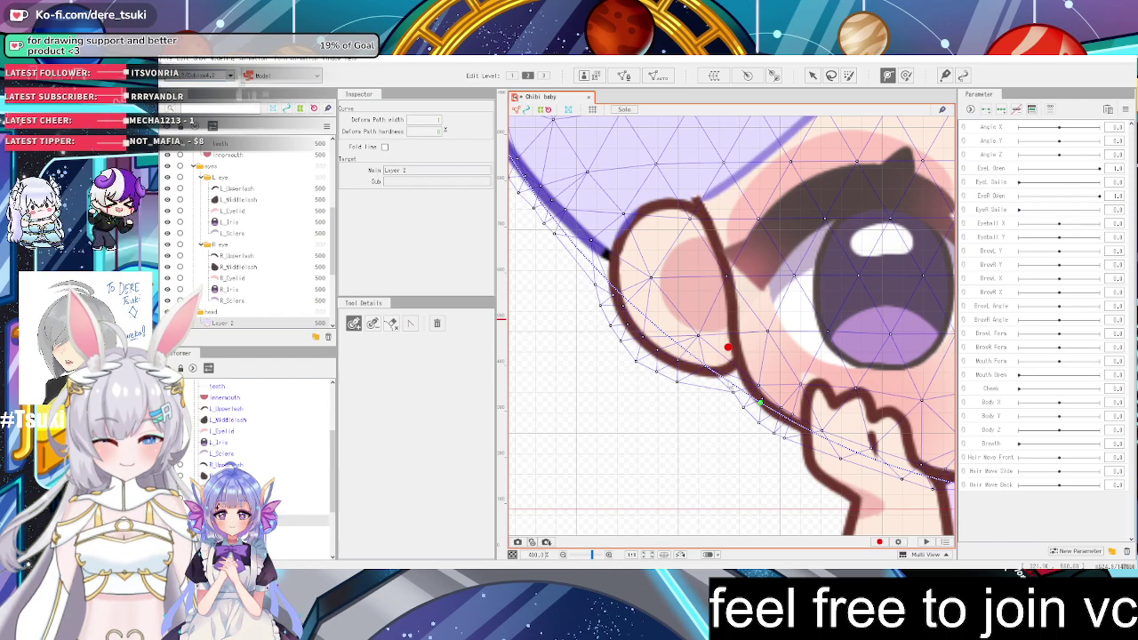
pyautogui.hotkey('ctrl', 'z')
pyautogui.moveTo(760, 402); pyautogui.dragTo(755, 406)
pyautogui.hotkey('ctrl', 'z')
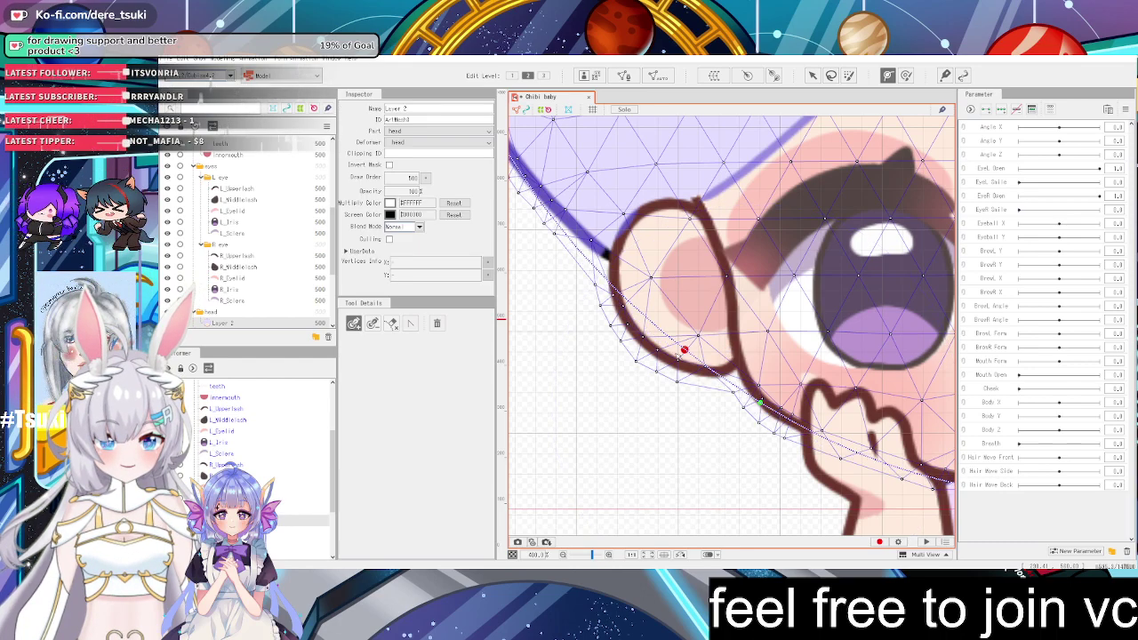
pyautogui.moveTo(686, 352); pyautogui.dragTo(721, 338)
pyautogui.hotkey('ctrl', 'z')
pyautogui.click(687, 353)
pyautogui.hotkey('ctrl', 'z')
pyautogui.scroll(-3, 734, 335)
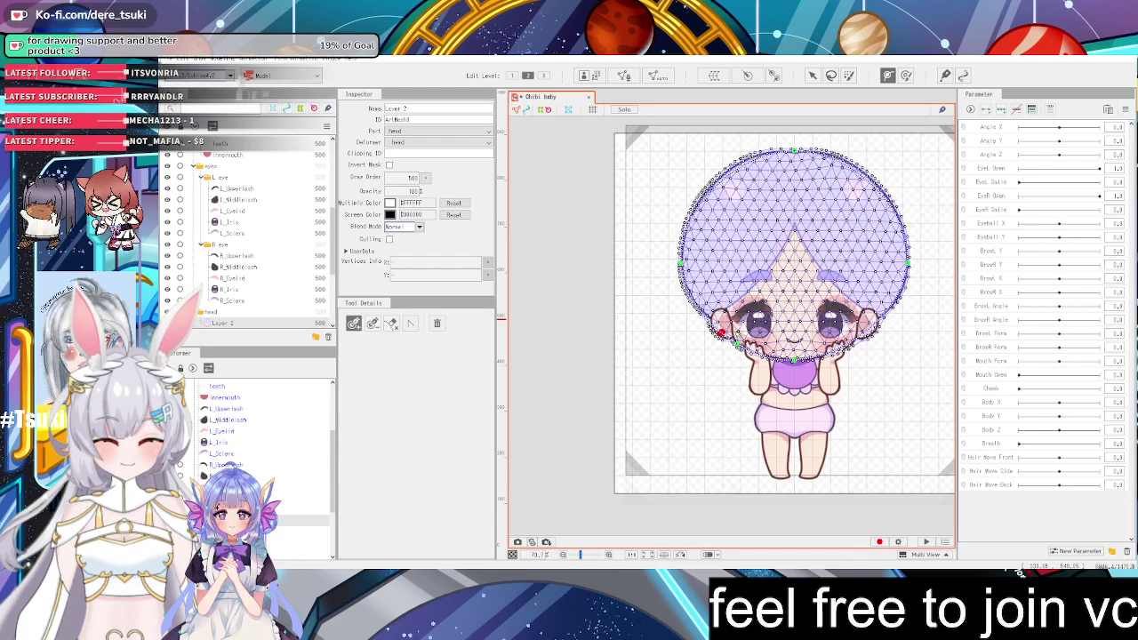
pyautogui.scroll(2, 737, 336)
pyautogui.hotkey('ctrl', 'z')
pyautogui.scroll(-3, 737, 334)
pyautogui.scroll(3, 776, 374)
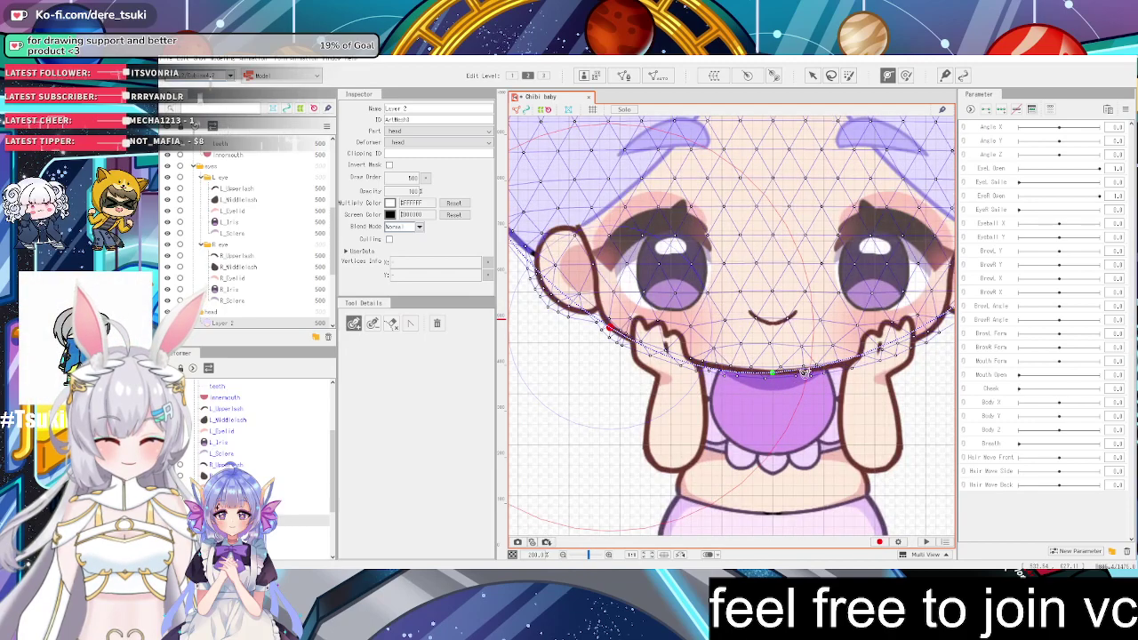
pyautogui.click(774, 373)
pyautogui.click(929, 337)
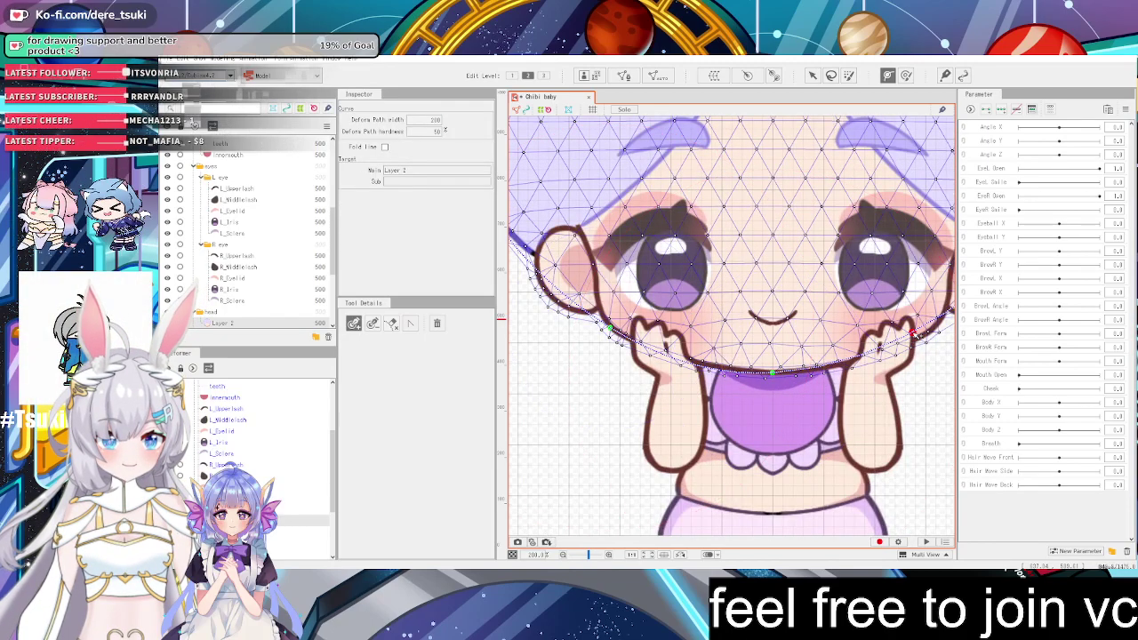
pyautogui.hotkey('ctrl', 'z')
pyautogui.click(913, 334)
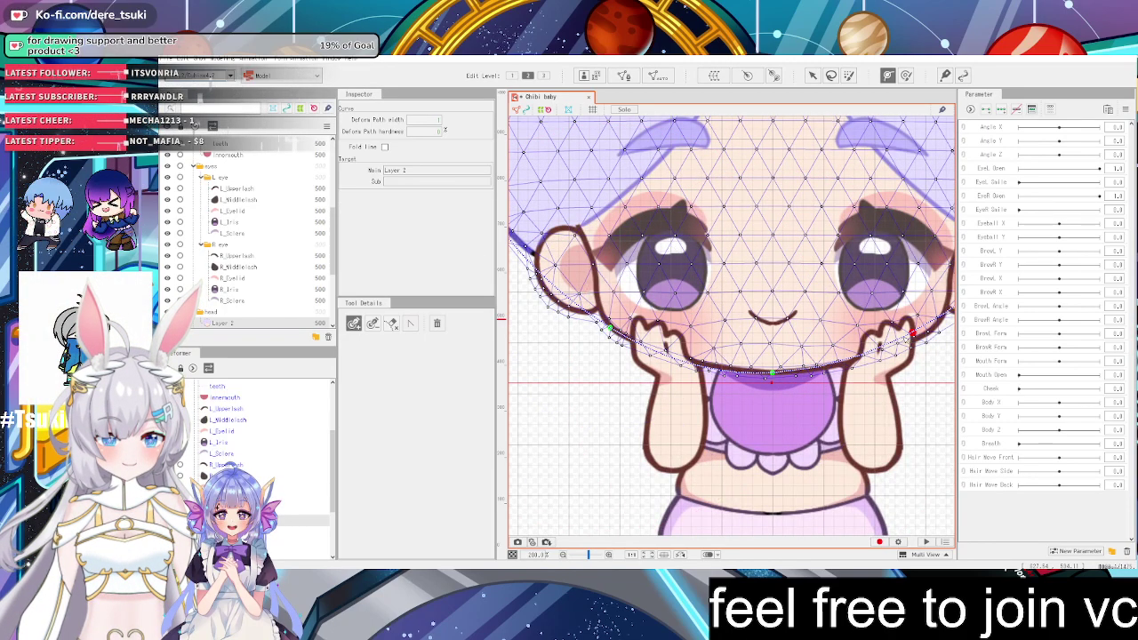
pyautogui.hotkey('ctrl', 'z')
# Reposition the left jaw point on the jawline and add a matching deform path point on the right jawline below the ear
pyautogui.scroll(-2, 892, 345)
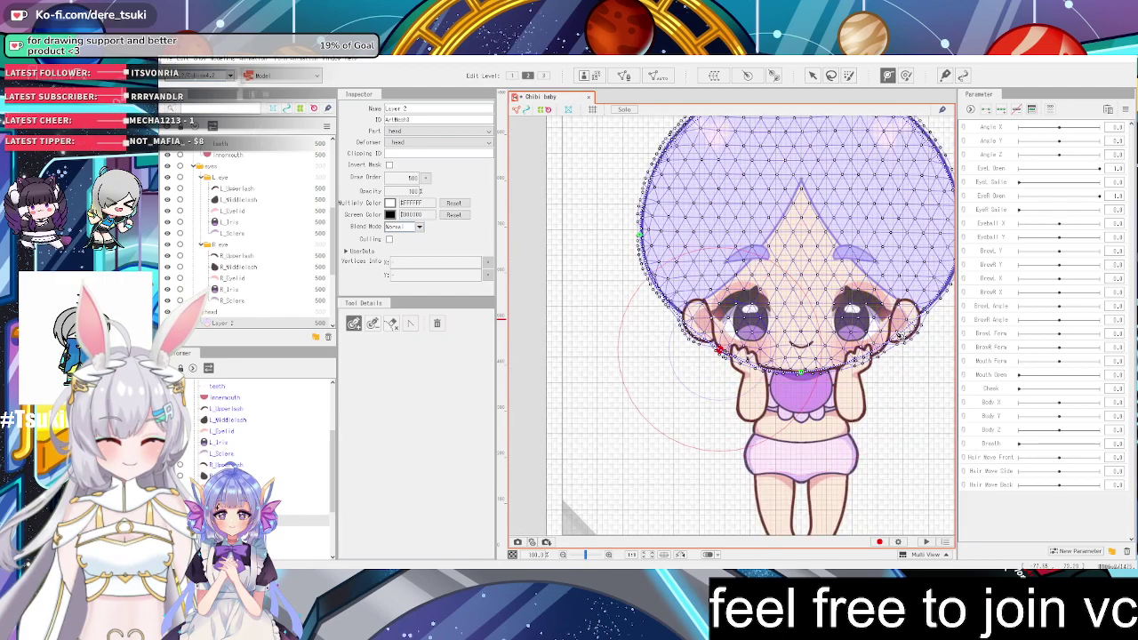
pyautogui.scroll(5, 720, 349)
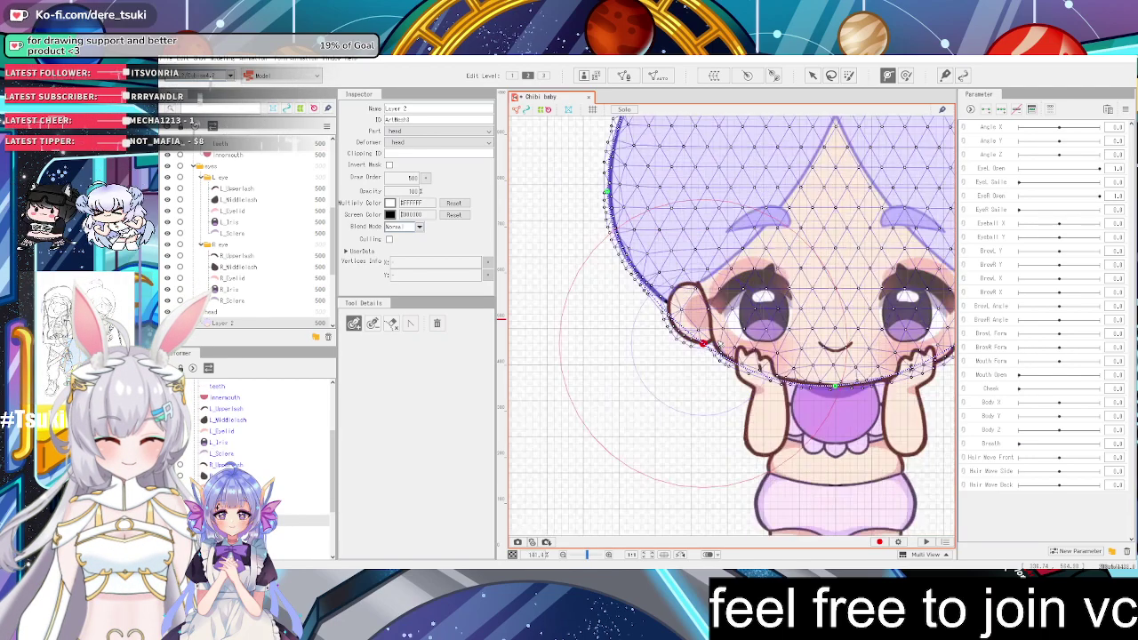
pyautogui.moveTo(690, 347); pyautogui.dragTo(723, 361)
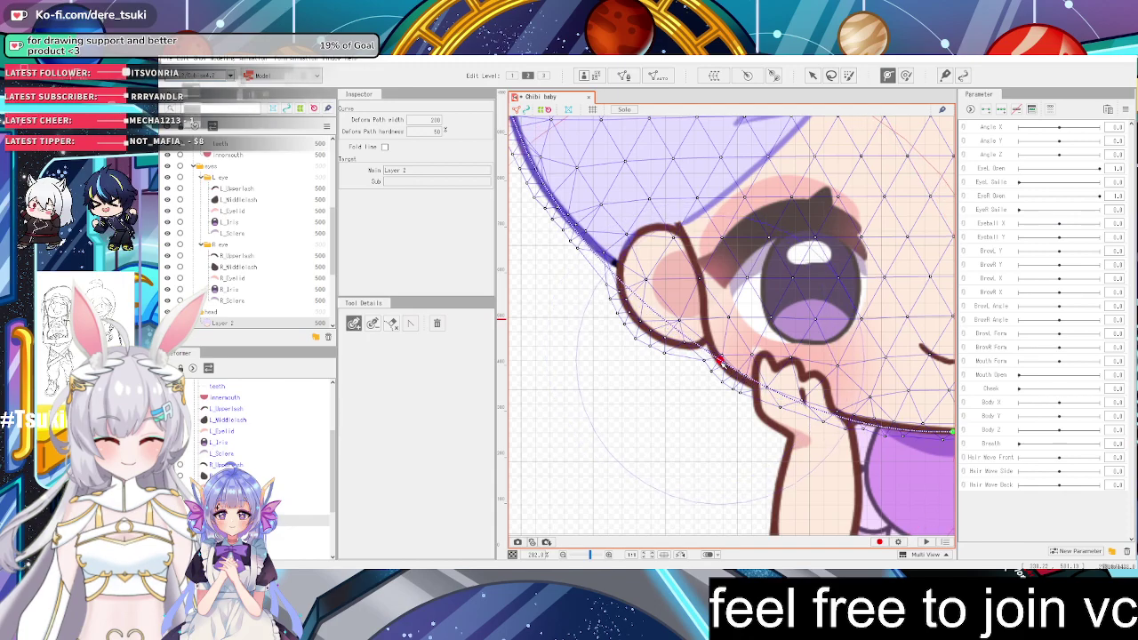
pyautogui.scroll(-6, 739, 359)
pyautogui.scroll(5, 770, 361)
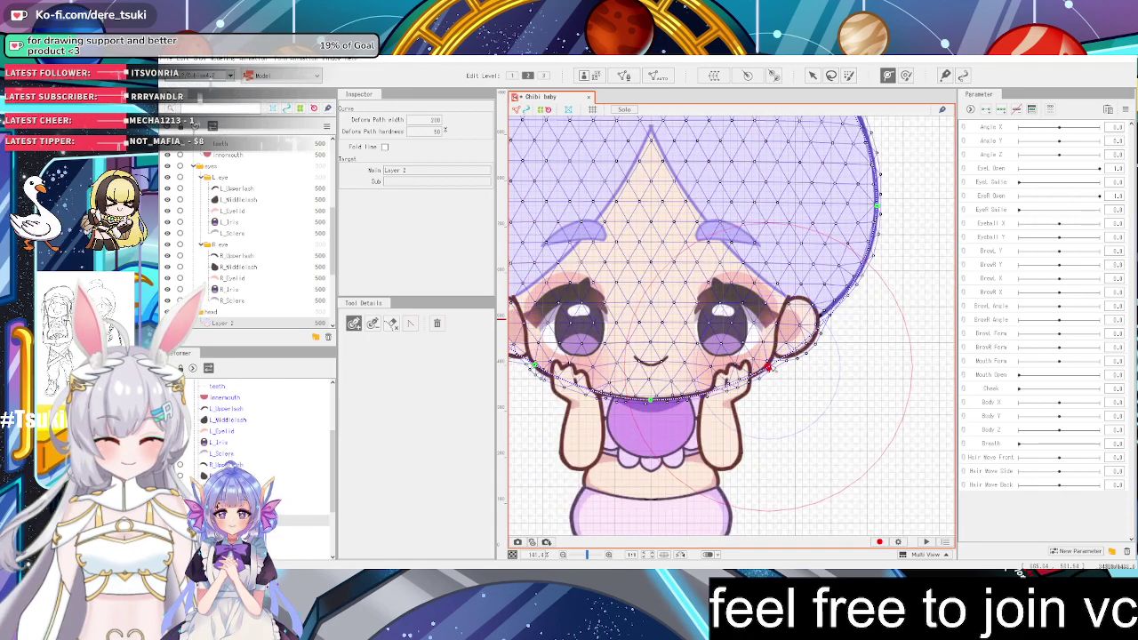
pyautogui.scroll(4, 767, 365)
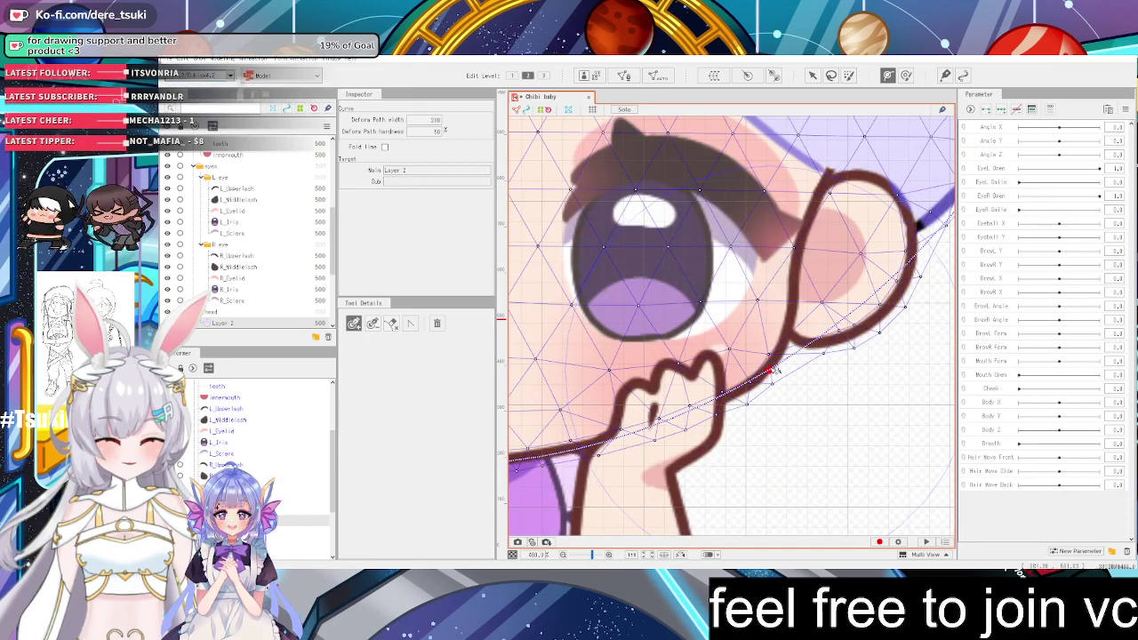
# Select the left and right jaw points in turn and compare their height and distance from the chin point
pyautogui.scroll(-3, 766, 372)
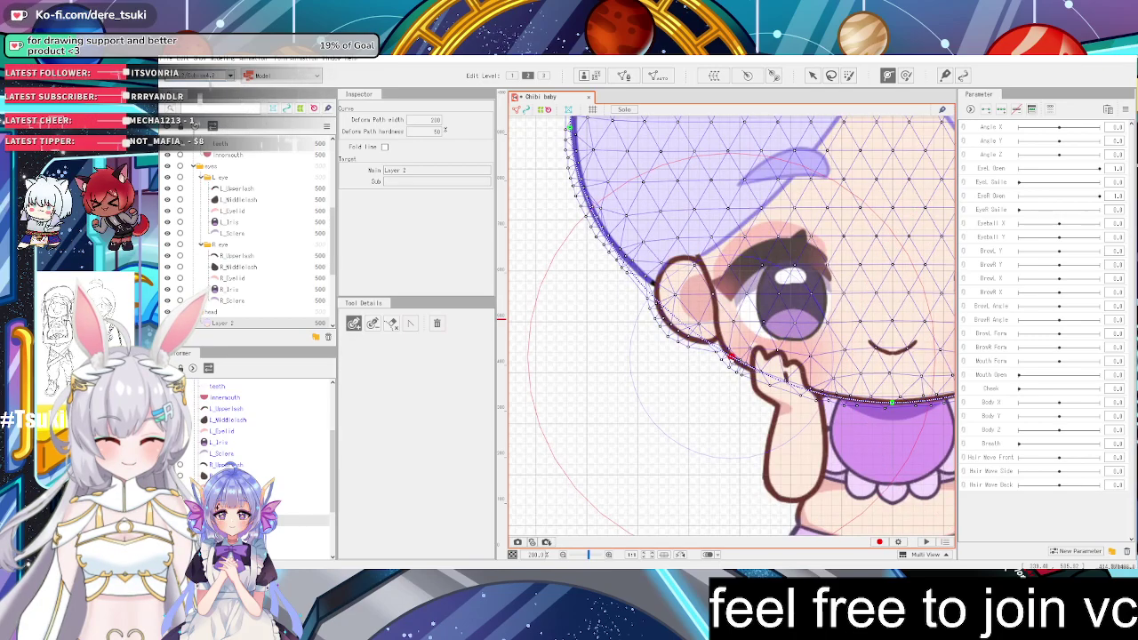
pyautogui.scroll(-5, 791, 371)
pyautogui.scroll(5, 792, 373)
pyautogui.scroll(-2, 789, 379)
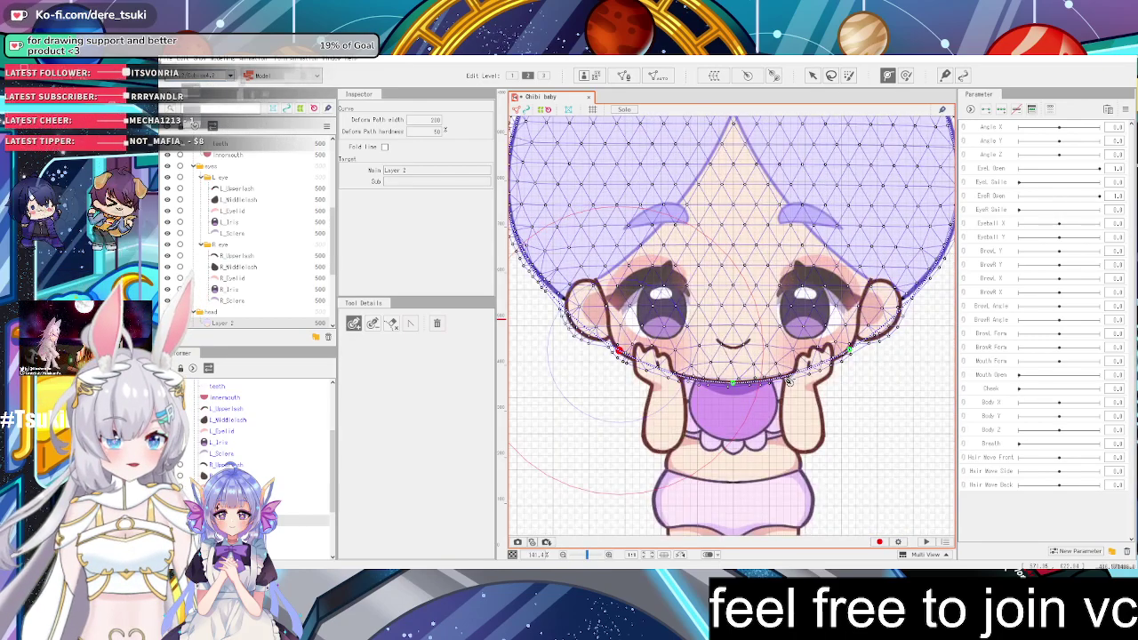
pyautogui.scroll(2, 788, 380)
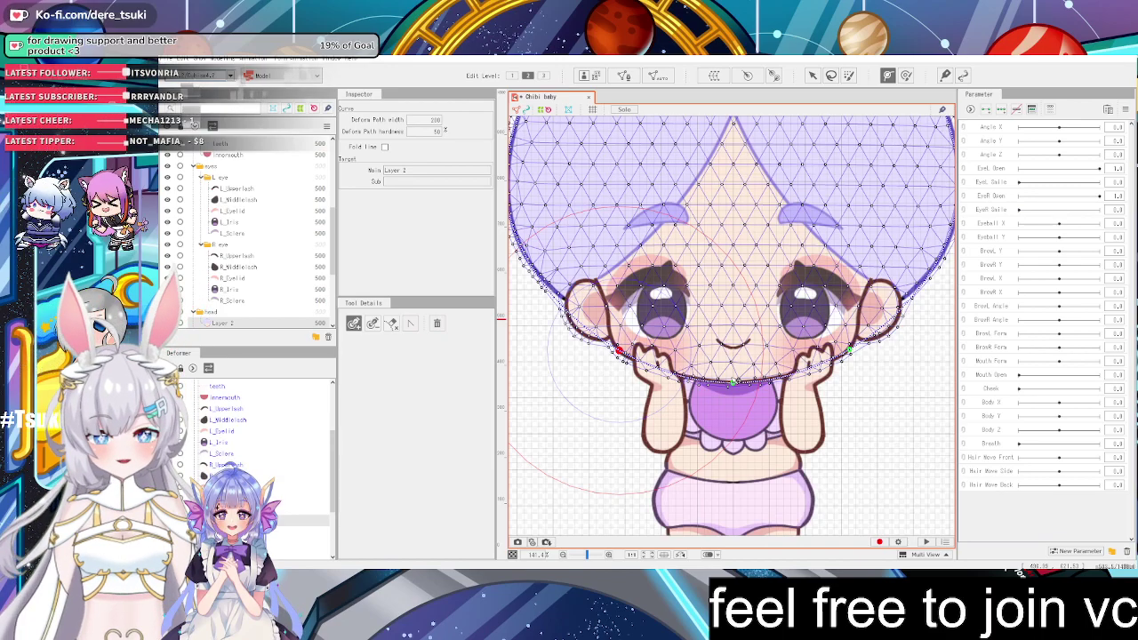
pyautogui.scroll(2, 840, 356)
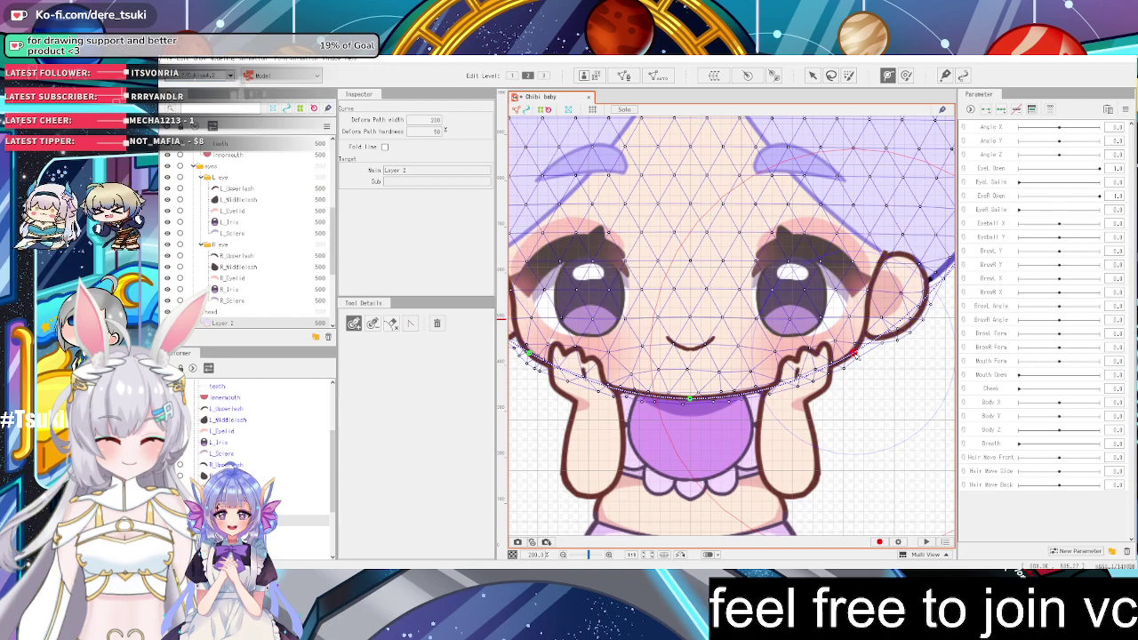
pyautogui.scroll(-2, 860, 342)
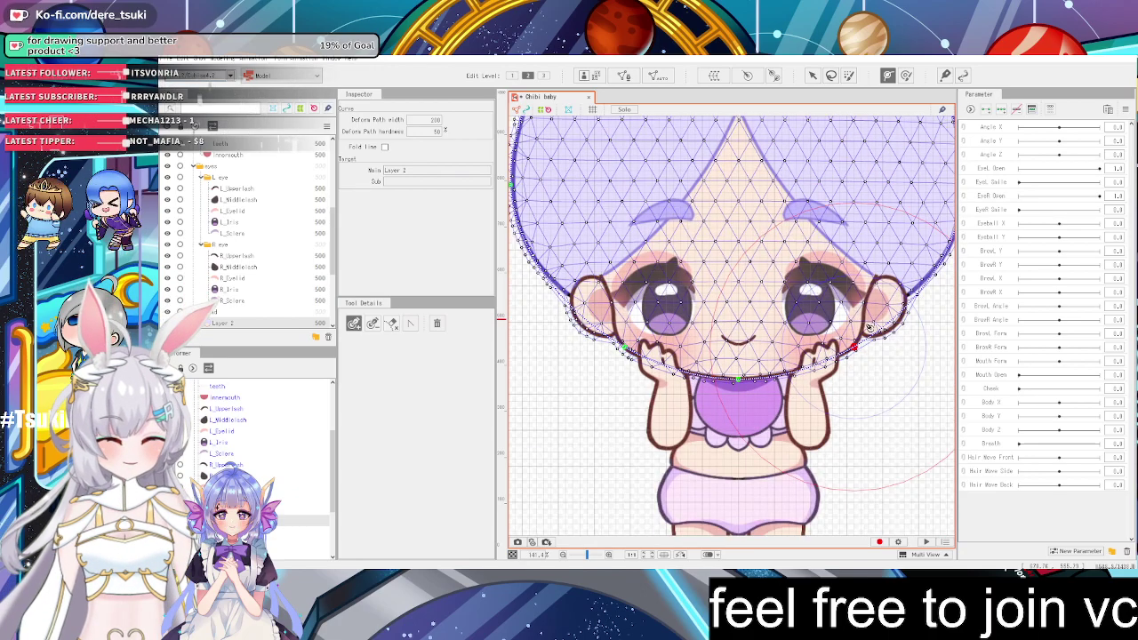
pyautogui.scroll(2, 895, 323)
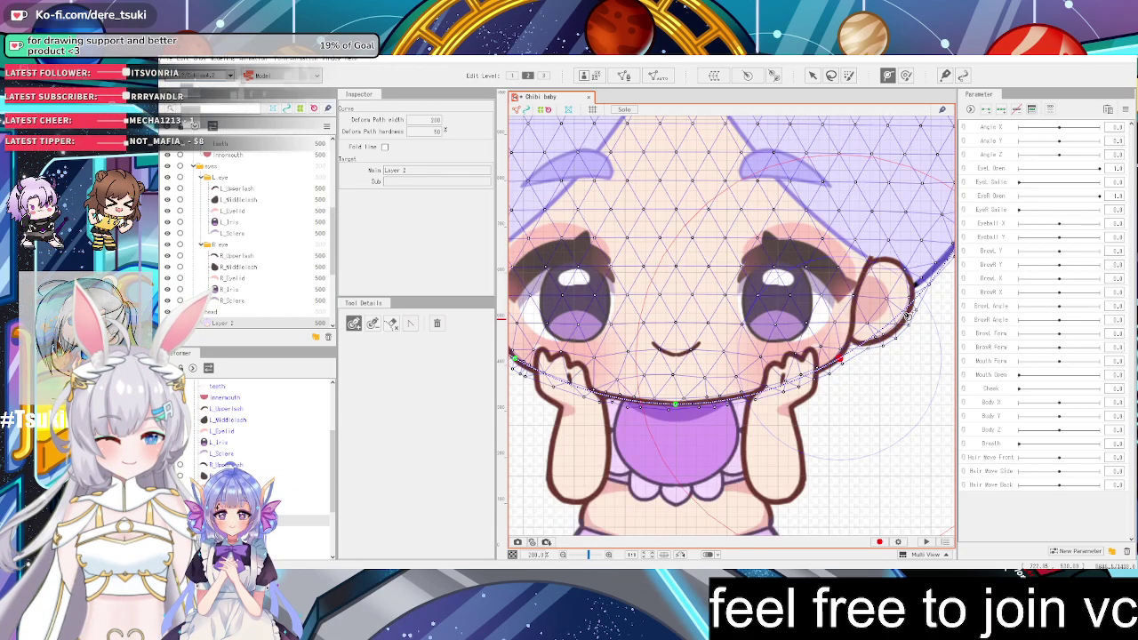
# Try adding deform path points on the upper hair outline between the crown and the left and right side points
pyautogui.scroll(-2, 892, 330)
pyautogui.scroll(-1, 898, 311)
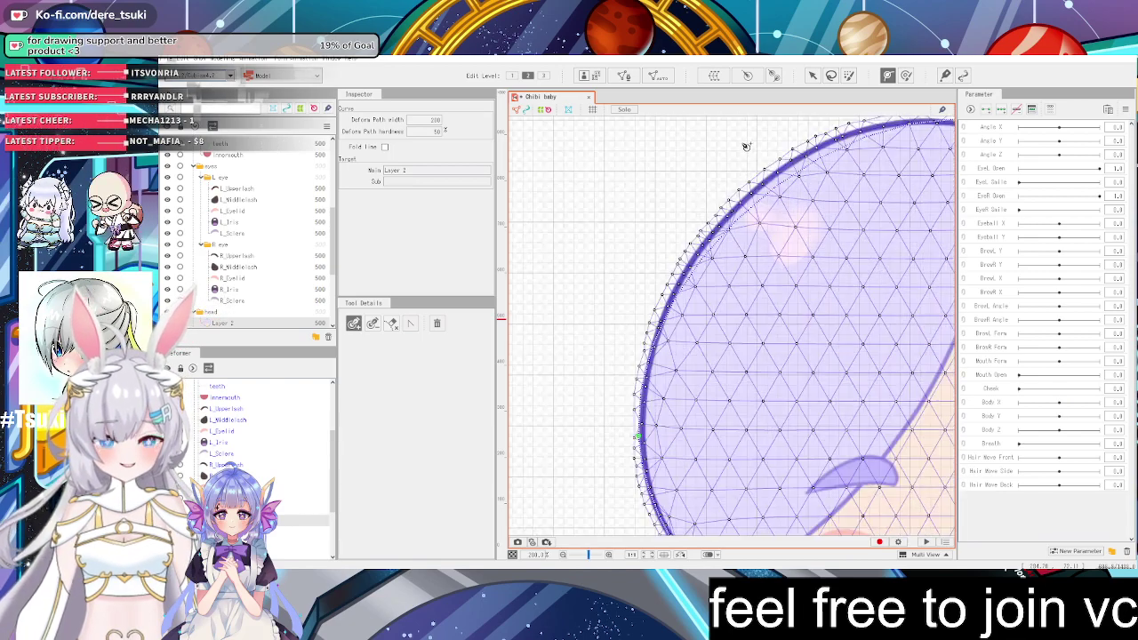
pyautogui.click(749, 194)
pyautogui.hotkey('ctrl', 'z')
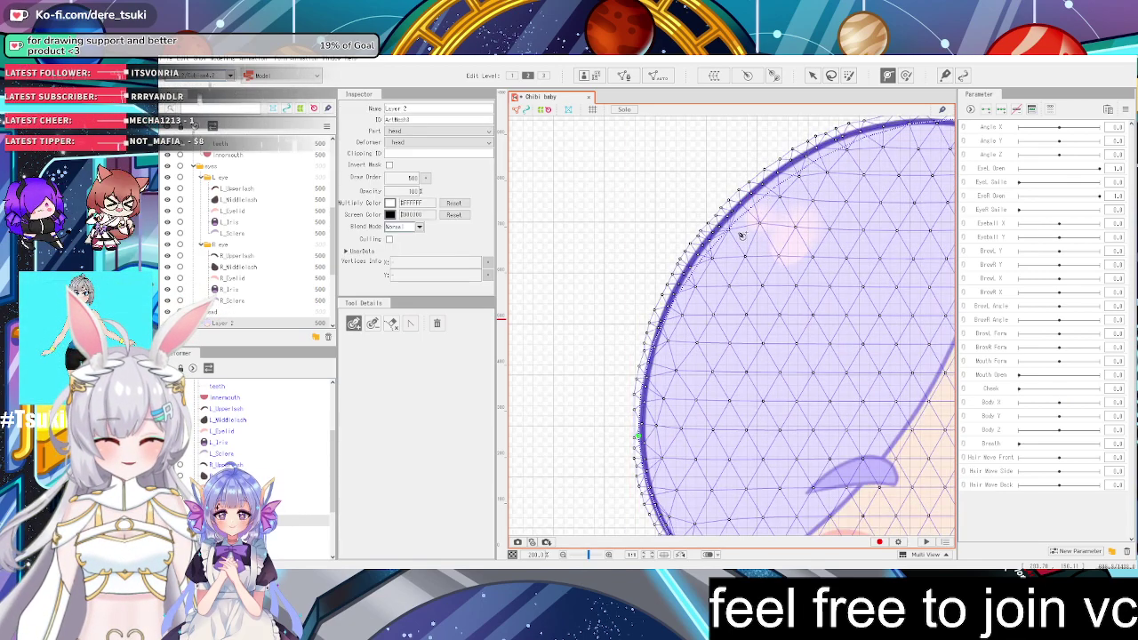
pyautogui.click(638, 435)
pyautogui.click(773, 183)
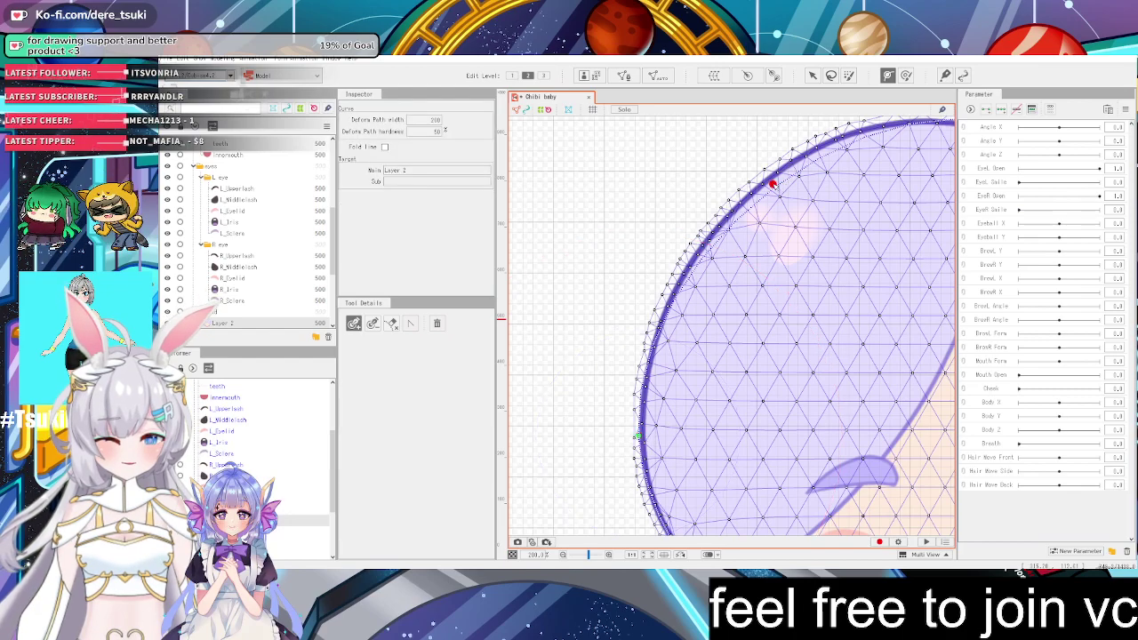
pyautogui.hotkey('ctrl', 'z')
pyautogui.click(776, 186)
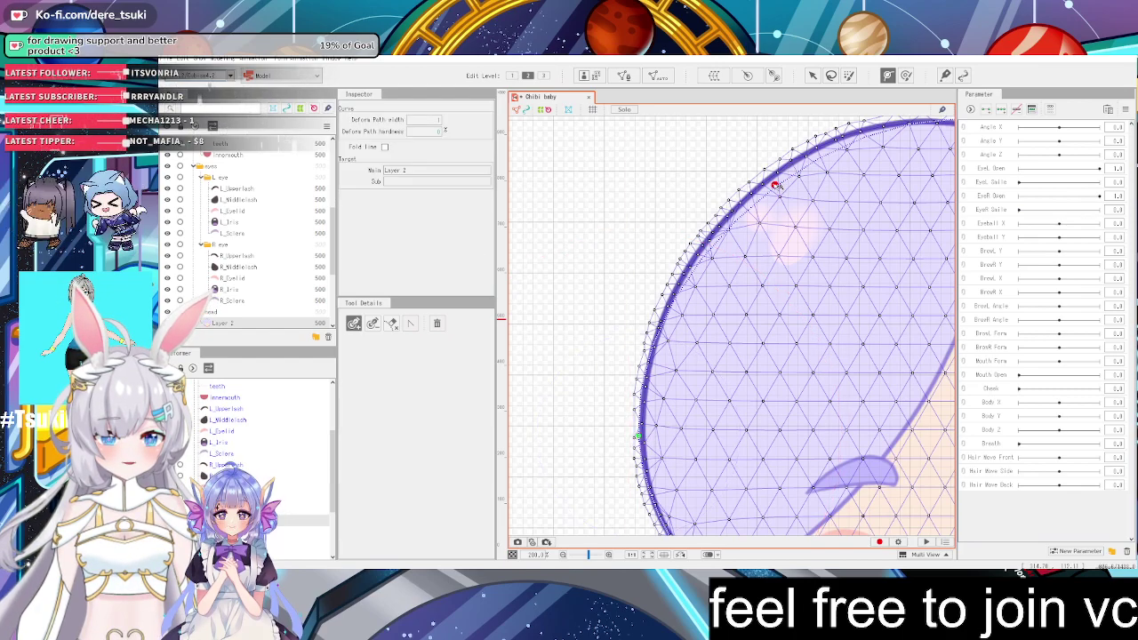
pyautogui.click(812, 74)
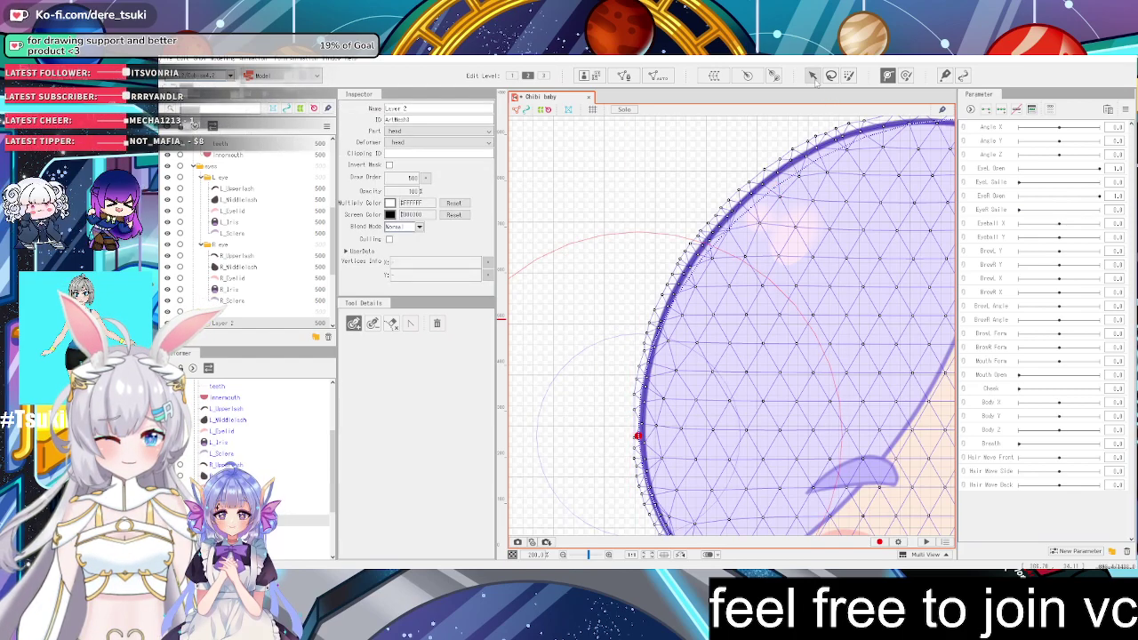
pyautogui.click(888, 76)
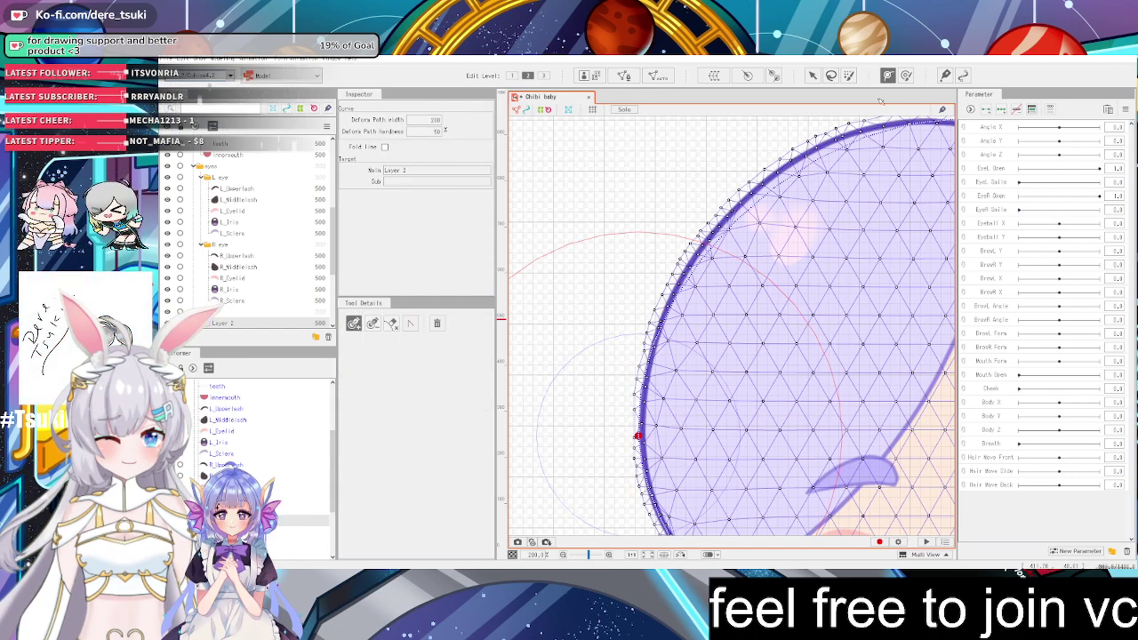
pyautogui.click(779, 184)
pyautogui.hotkey('ctrl', 'z')
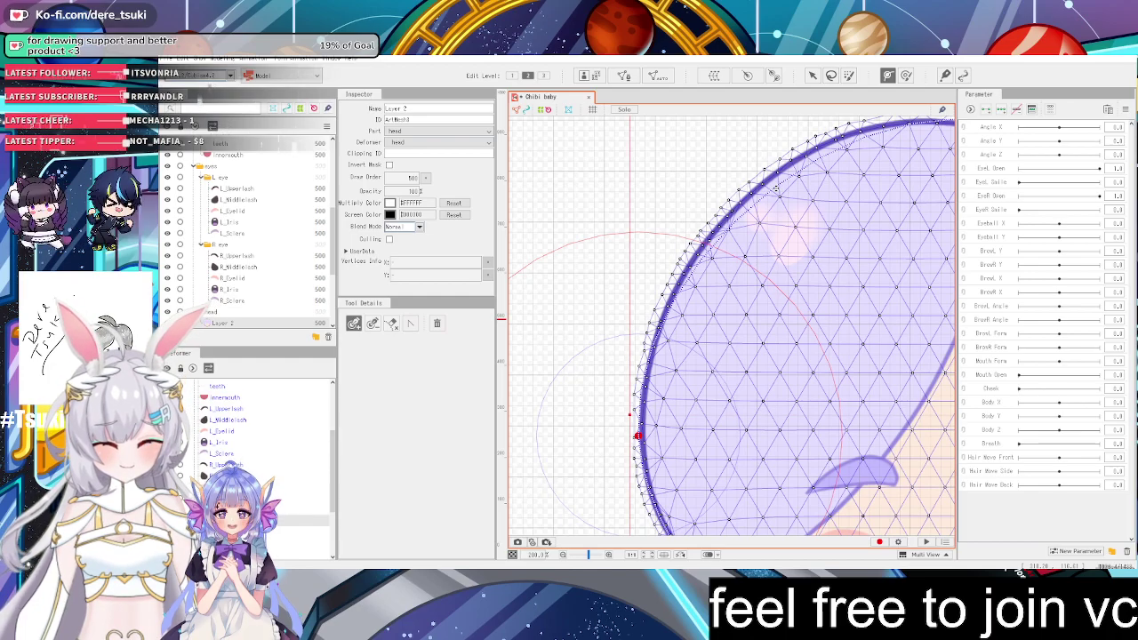
pyautogui.hotkey('ctrl', '0')
pyautogui.scroll(5, 780, 189)
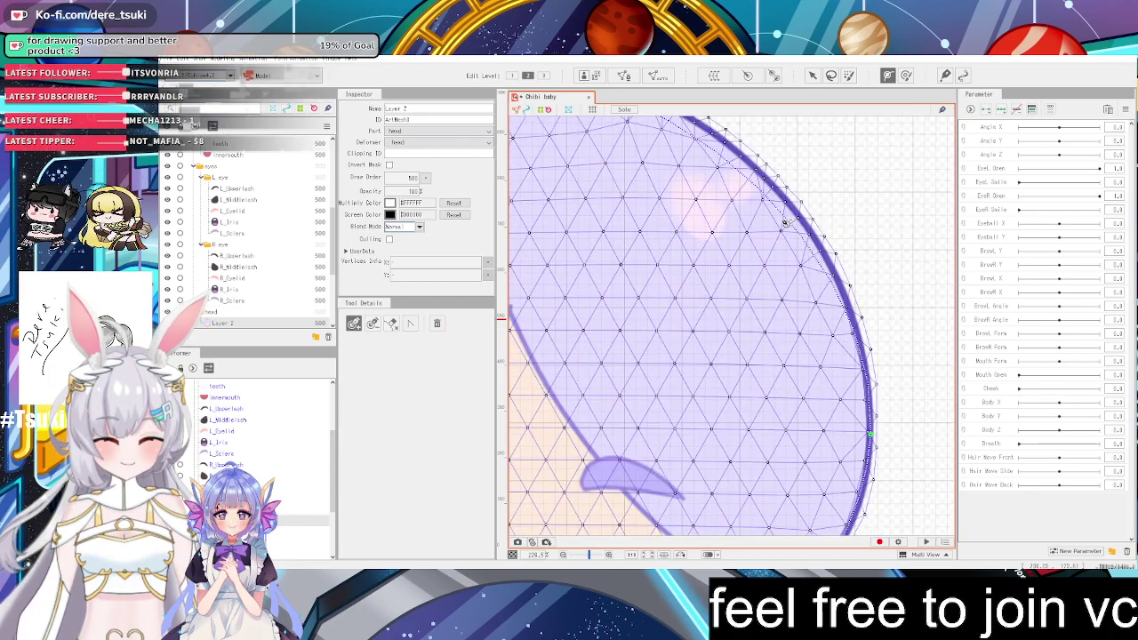
pyautogui.click(782, 219)
pyautogui.click(784, 218)
# Move the right side deform path point up the hair outline to match the height of the left side point
pyautogui.hotkey('ctrl', '0')
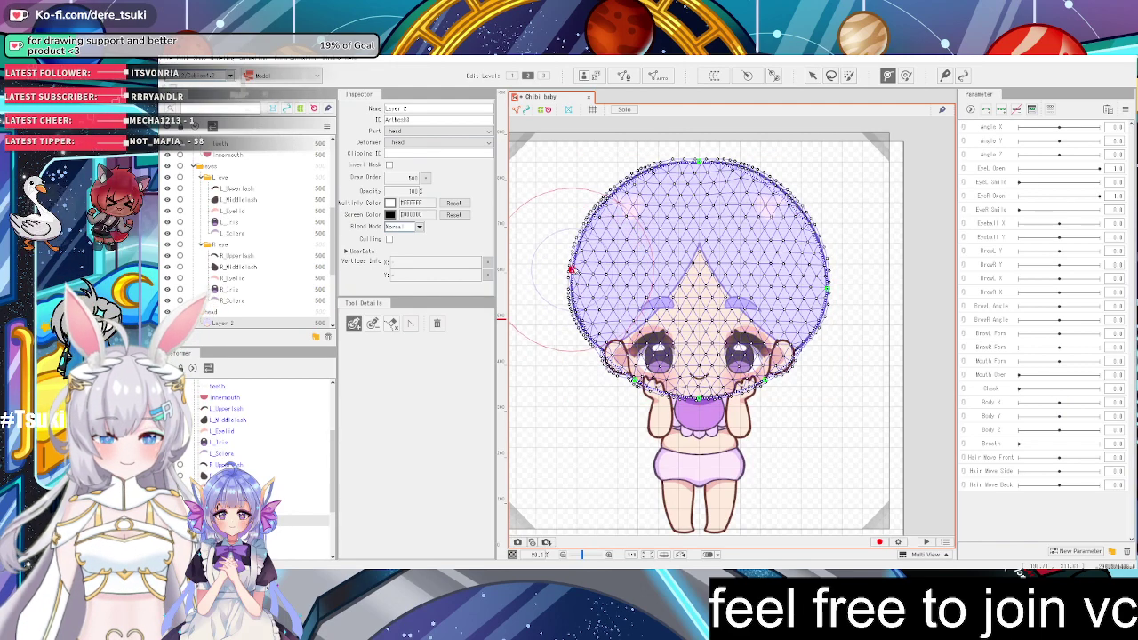
pyautogui.click(570, 267)
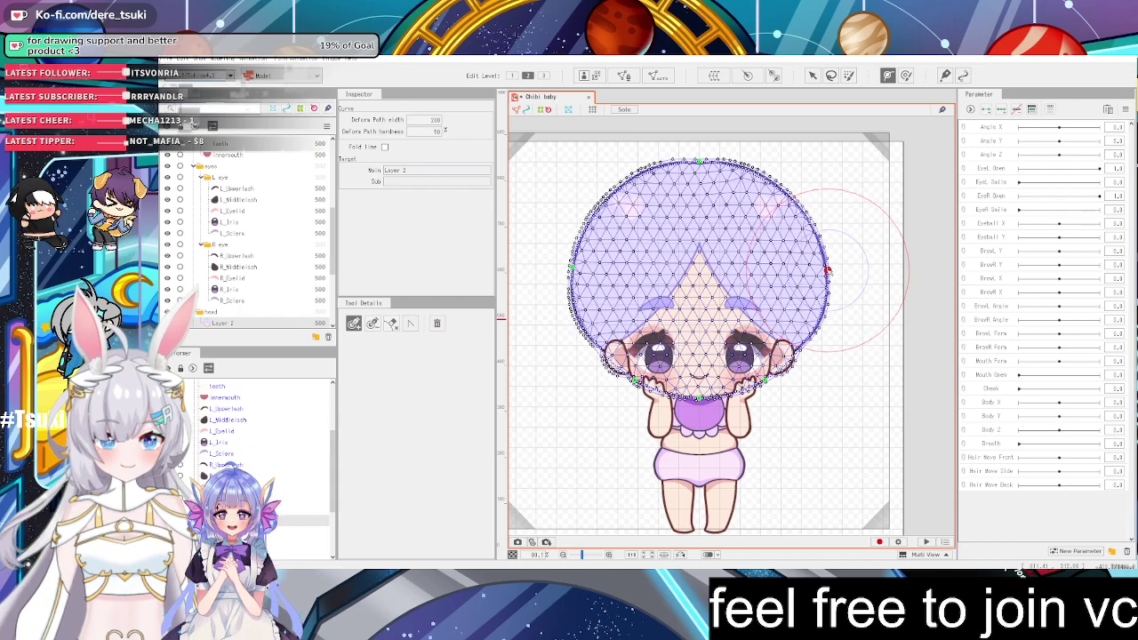
pyautogui.scroll(5, 829, 271)
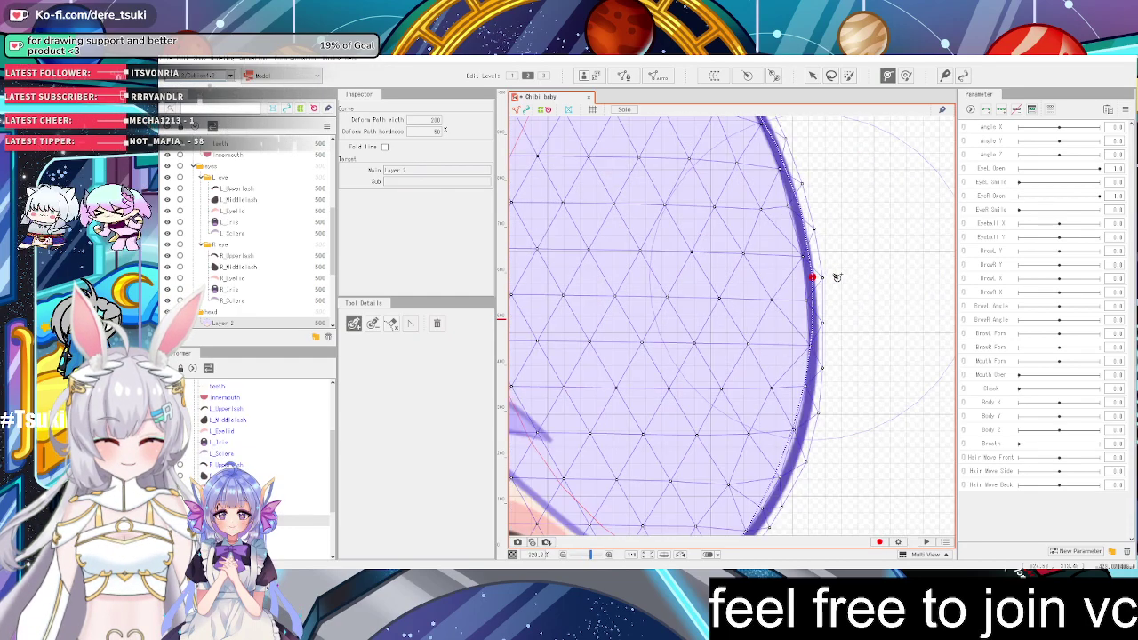
pyautogui.scroll(-5, 808, 278)
pyautogui.scroll(5, 808, 277)
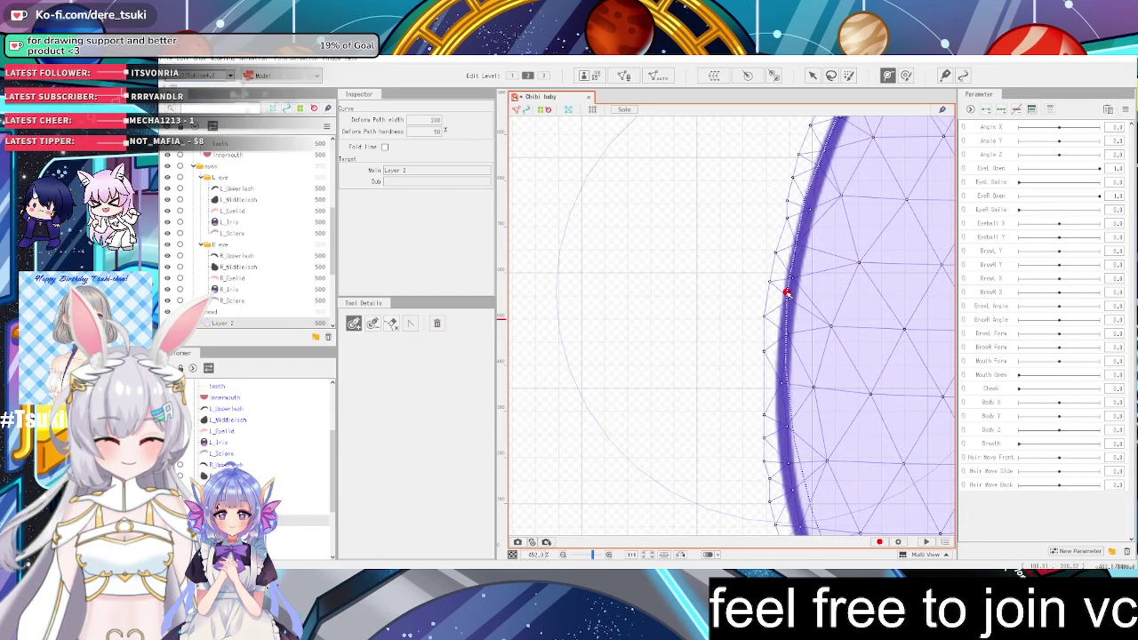
pyautogui.scroll(-10, 785, 294)
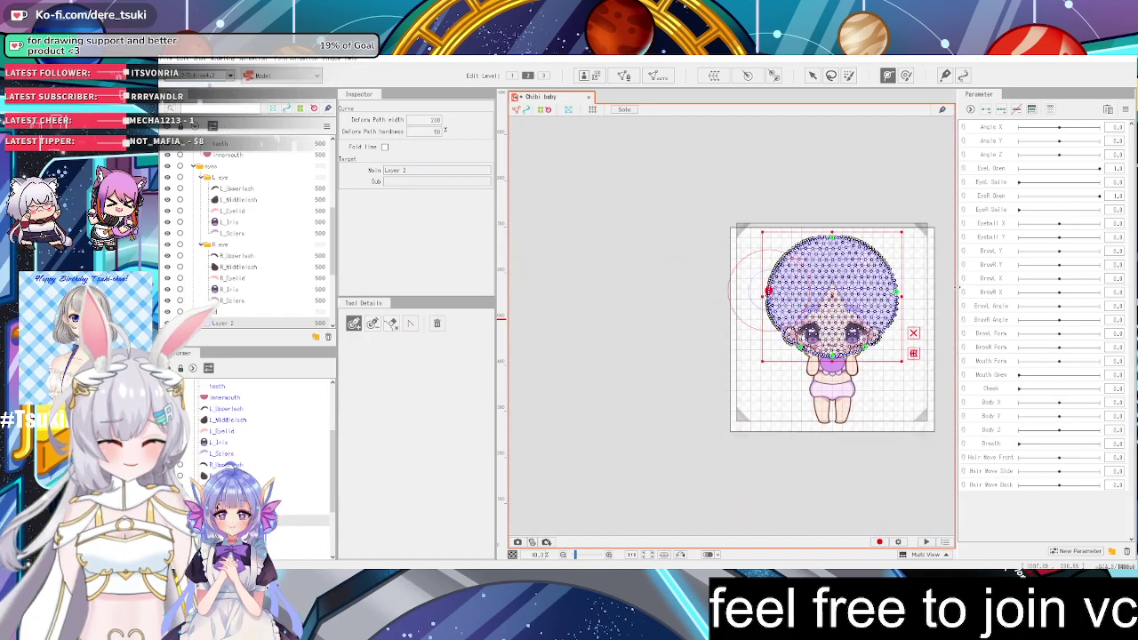
pyautogui.scroll(3, 955, 287)
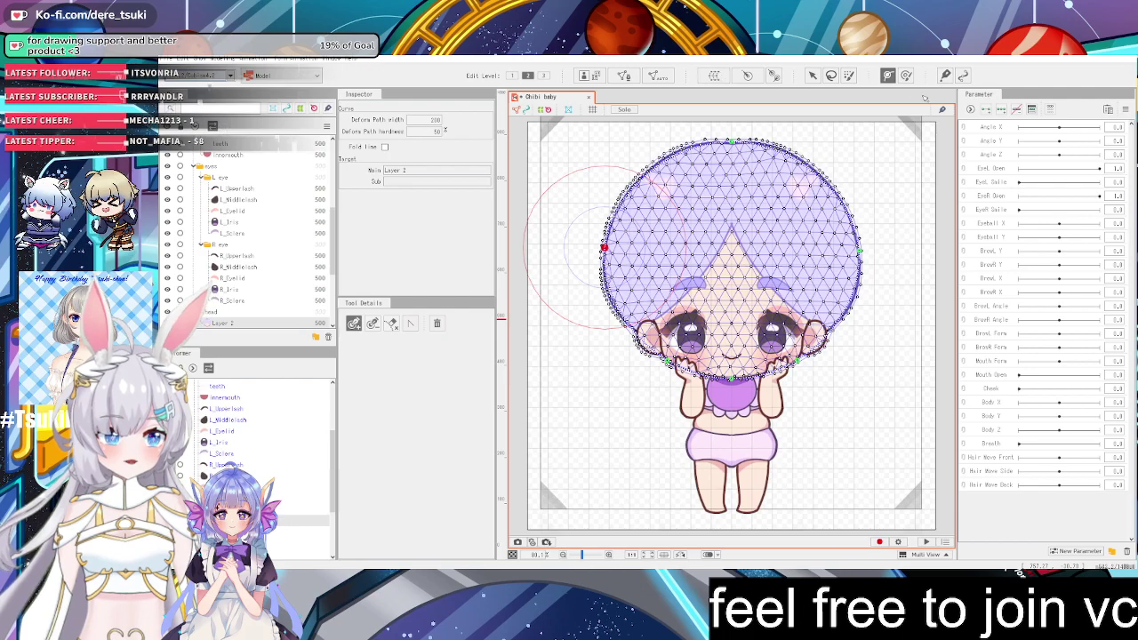
# Add three keyforms to the Angle X parameter for the head mesh and set Angle X to -30
pyautogui.click(813, 76)
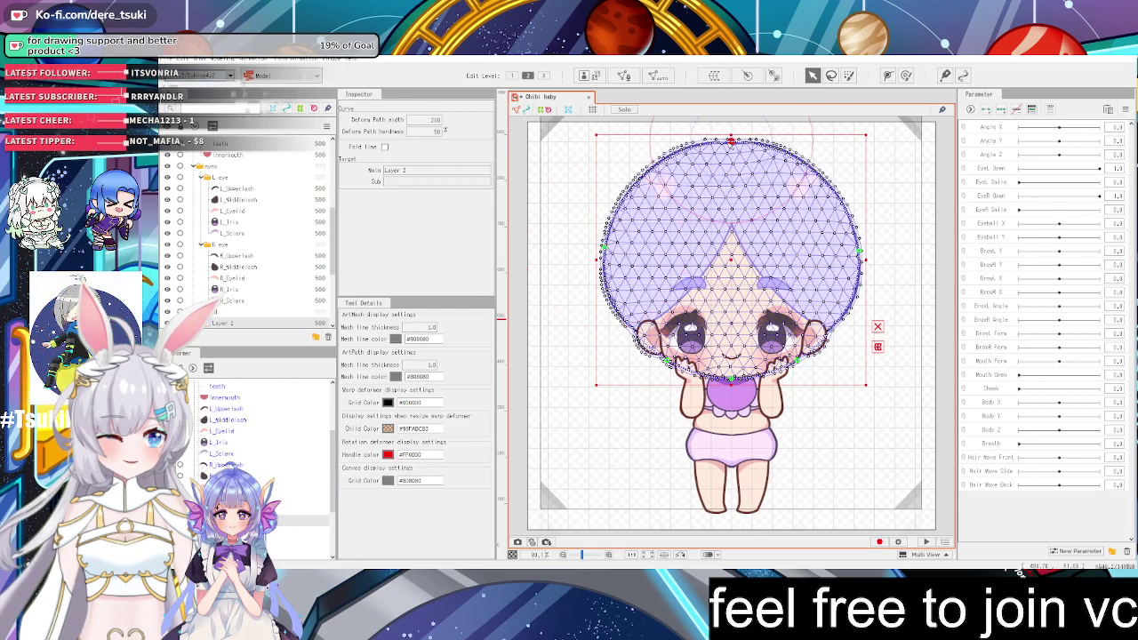
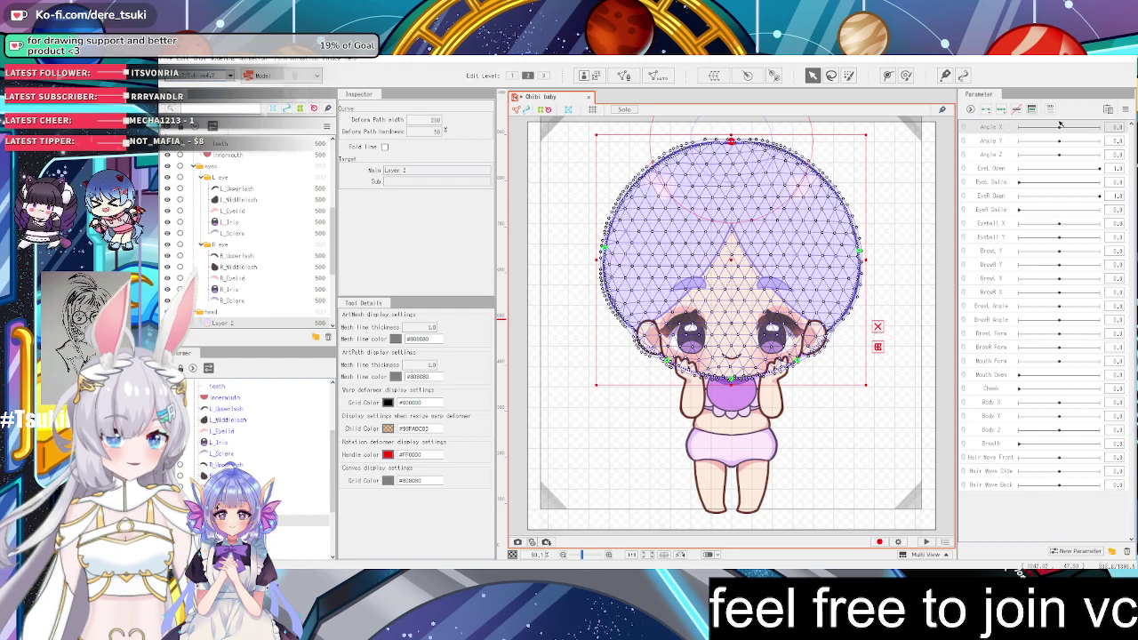
pyautogui.click(1002, 111)
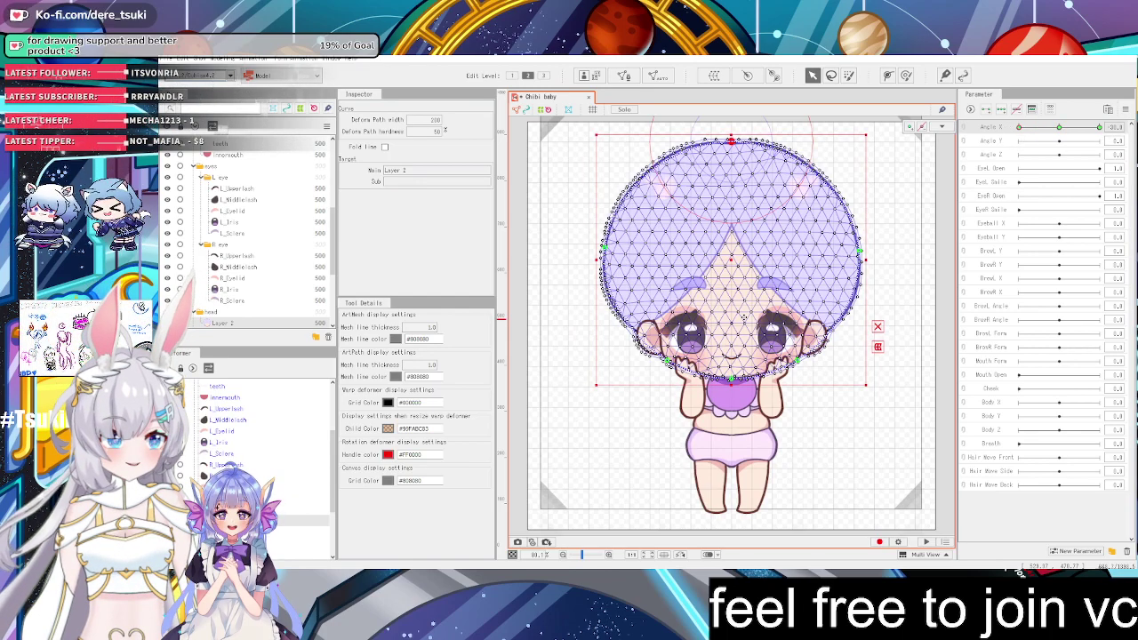
# Hide the eyes, eyebrows and mouth parts so that only the head shape shows on the face
pyautogui.scroll(2, 738, 340)
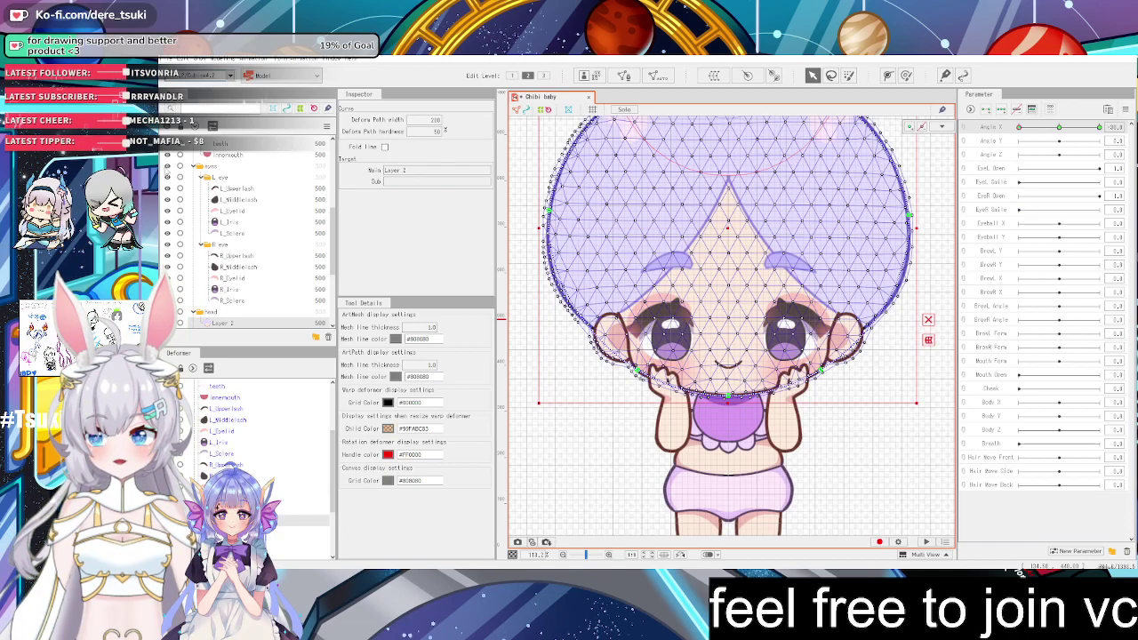
pyautogui.click(194, 168)
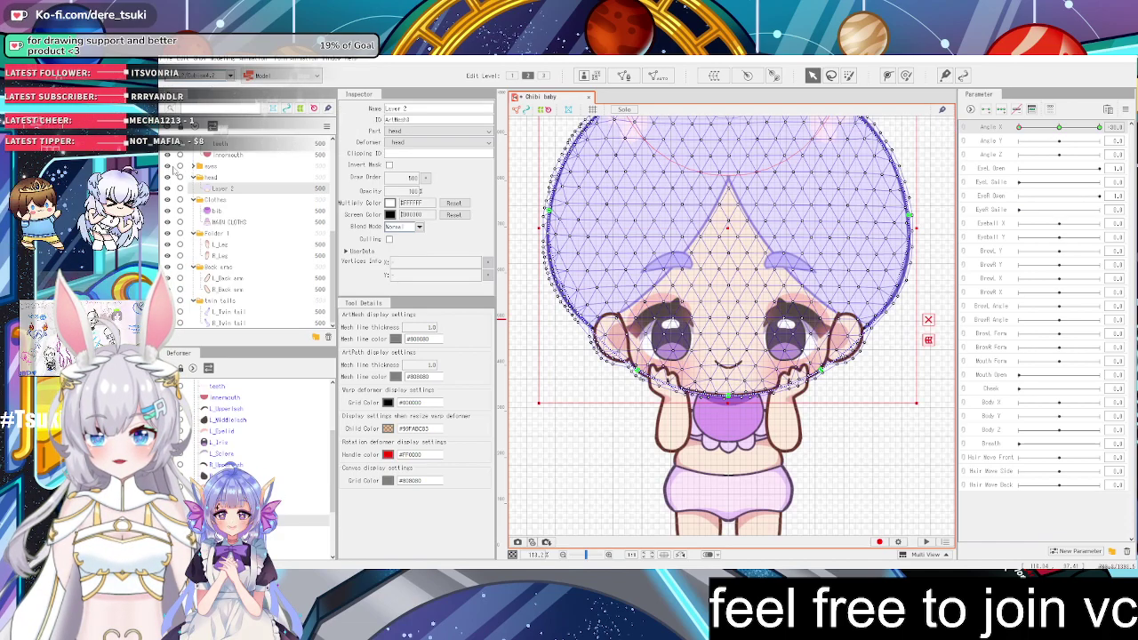
pyautogui.click(167, 166)
pyautogui.scroll(3, 168, 169)
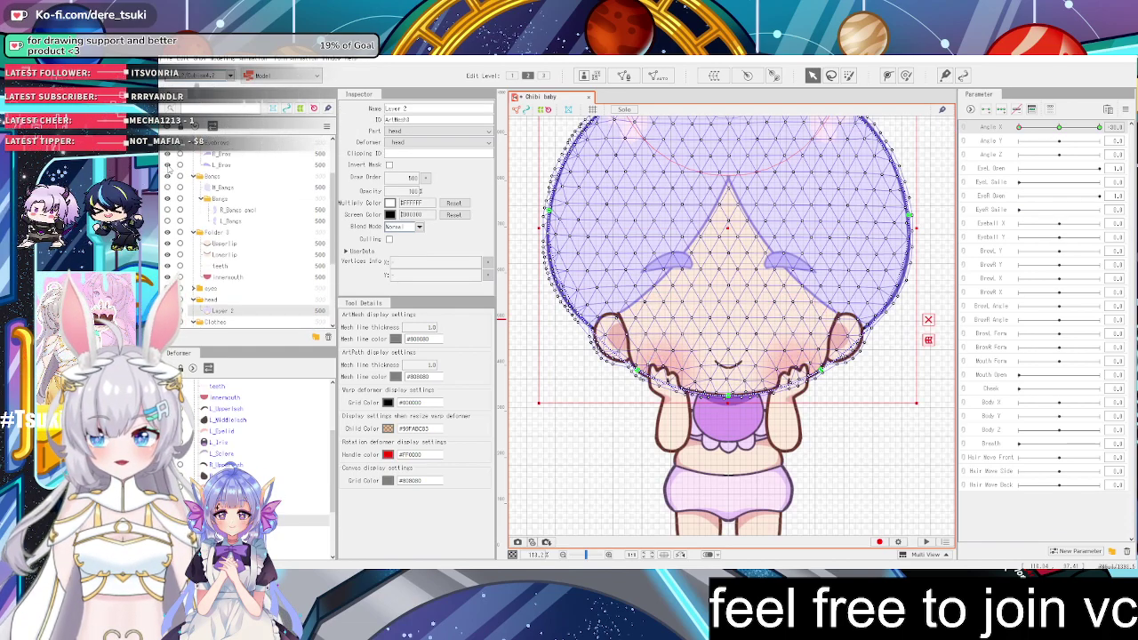
pyautogui.click(167, 142)
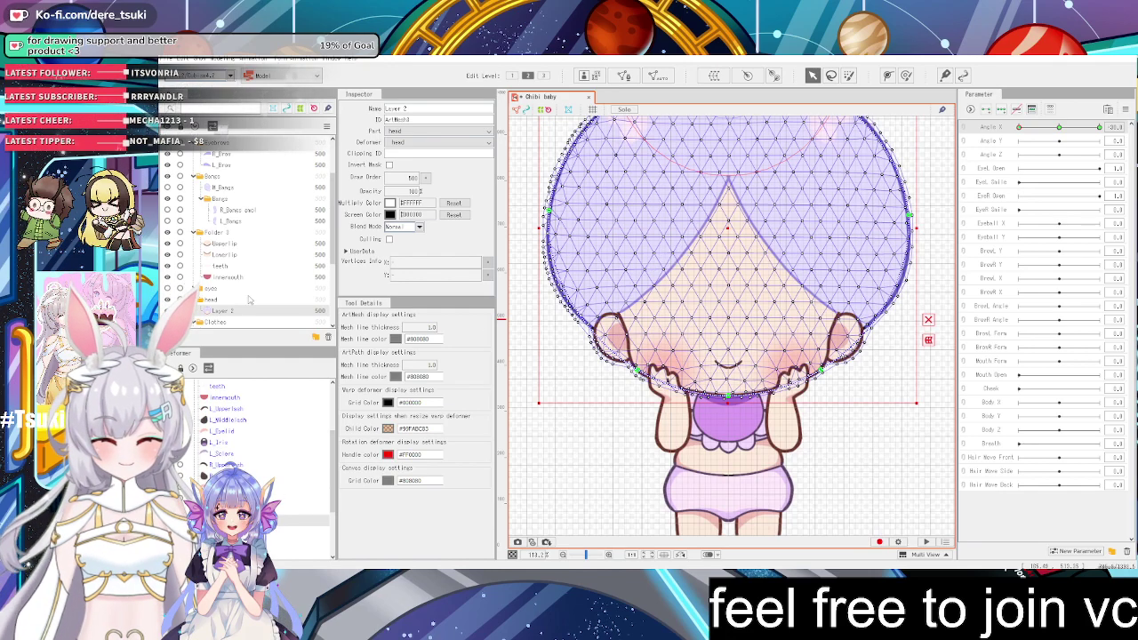
pyautogui.scroll(-3, 250, 300)
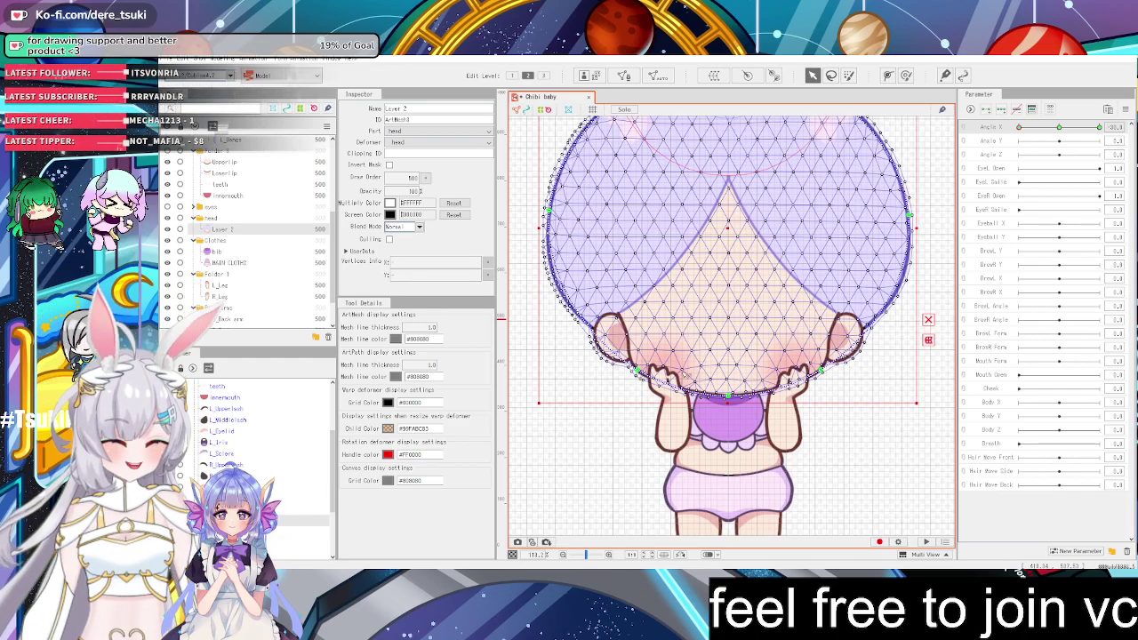
# Shift the chin's deform path point slightly left along the jawline for the Angle X -30 pose
pyautogui.scroll(2, 725, 395)
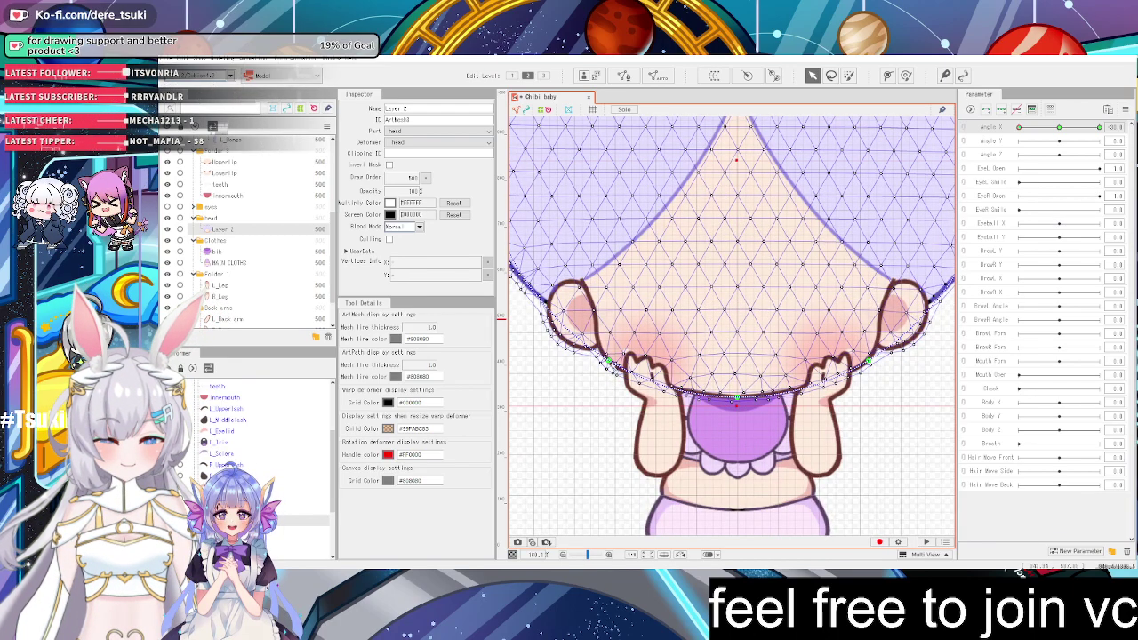
pyautogui.scroll(-3, 637, 338)
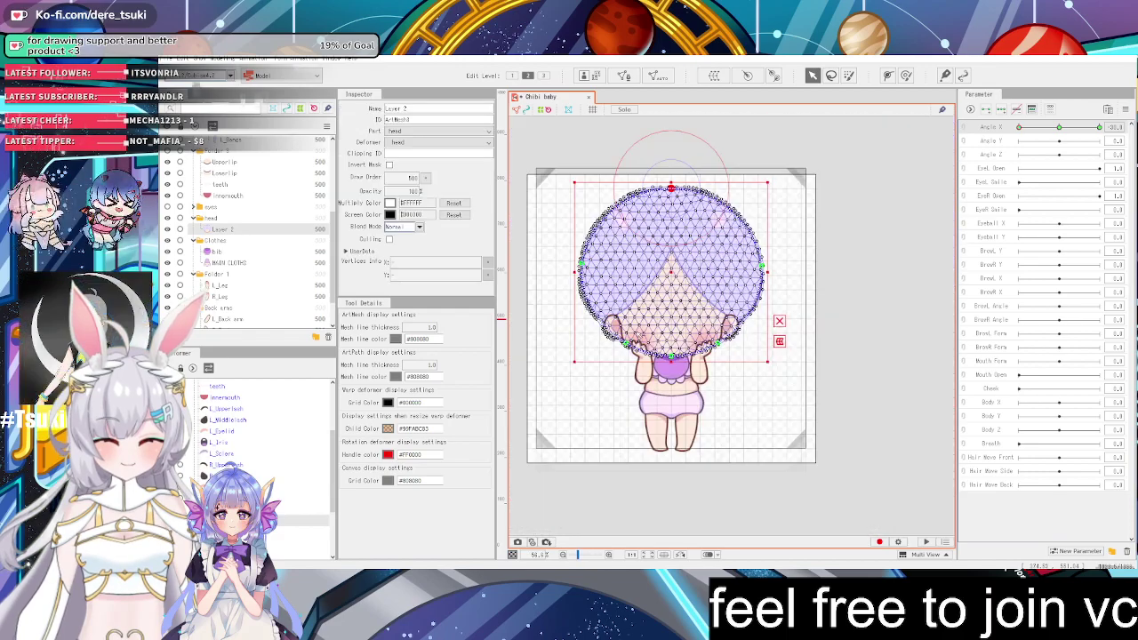
pyautogui.scroll(3, 631, 321)
pyautogui.scroll(-3, 745, 197)
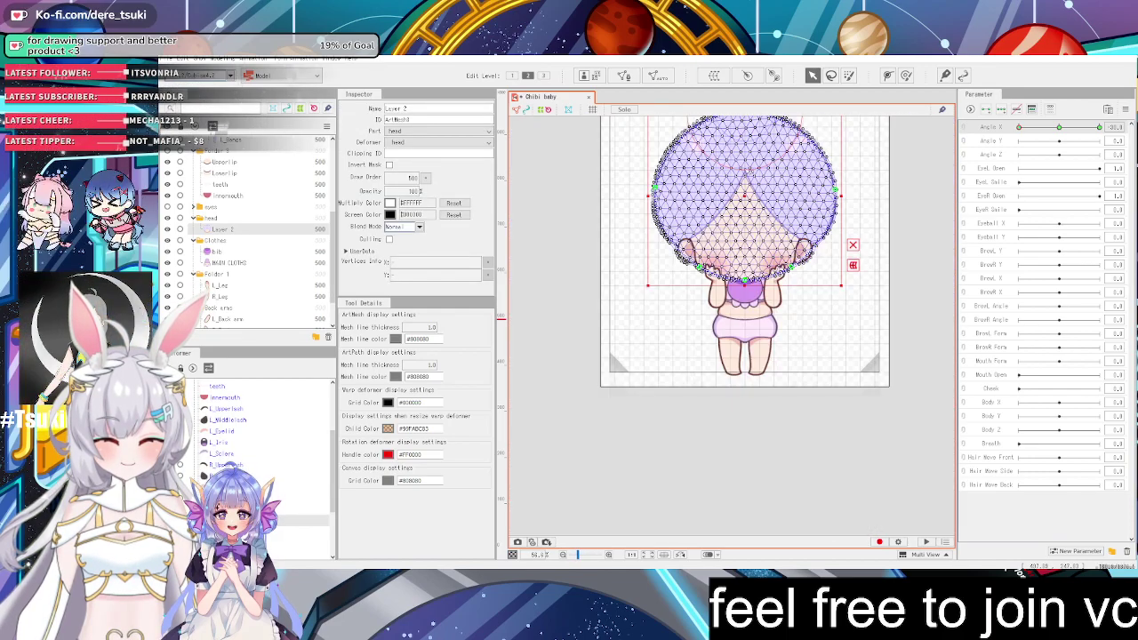
pyautogui.scroll(3, 744, 173)
pyautogui.scroll(-1, 617, 451)
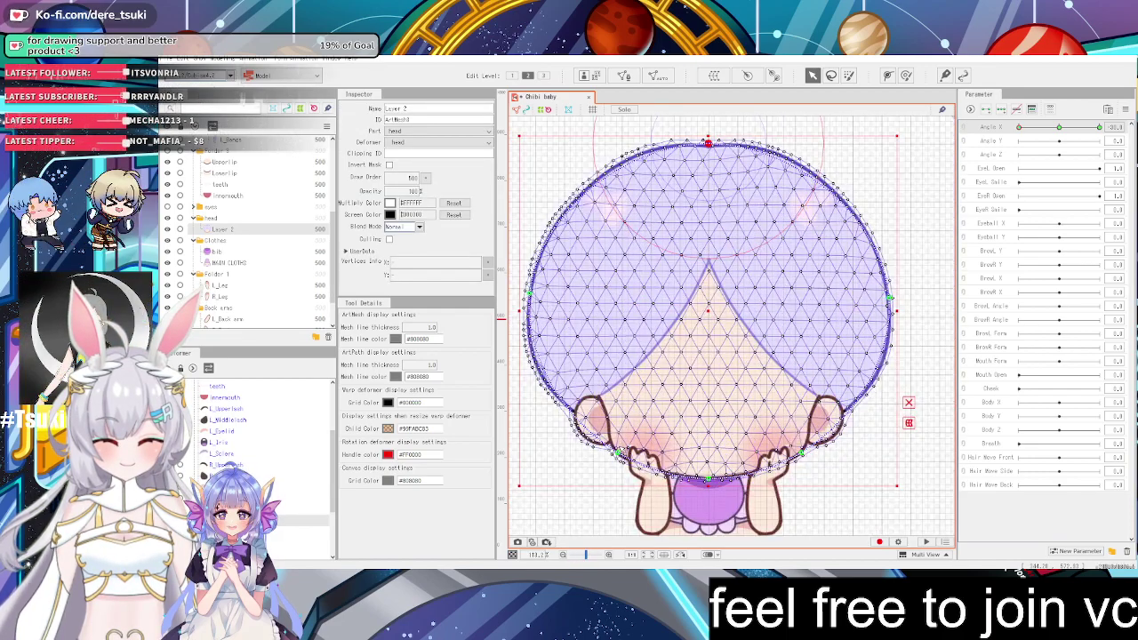
pyautogui.click(531, 294)
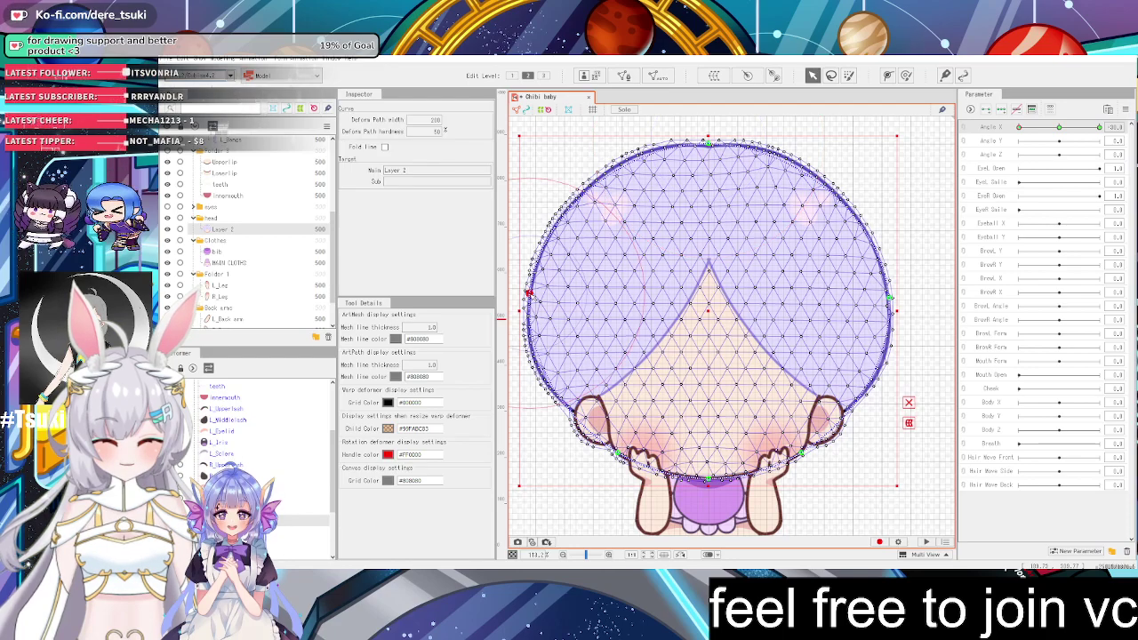
pyautogui.scroll(-1, 532, 295)
pyautogui.scroll(3, 536, 300)
pyautogui.scroll(-3, 564, 312)
pyautogui.scroll(4, 615, 417)
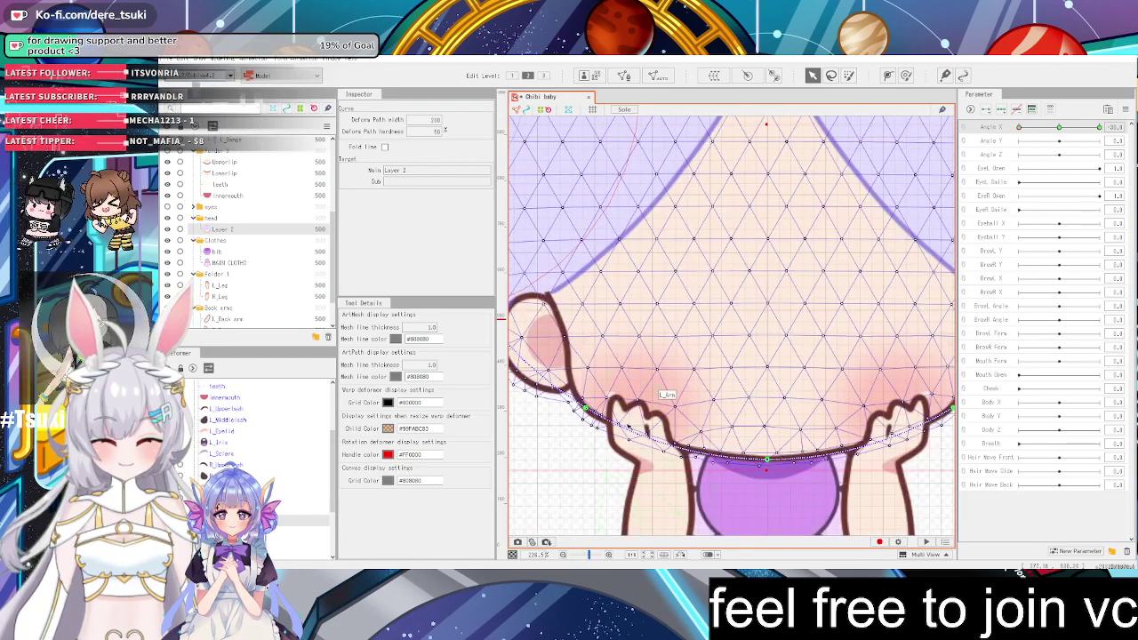
pyautogui.moveTo(769, 461); pyautogui.dragTo(758, 461)
pyautogui.scroll(-3, 758, 460)
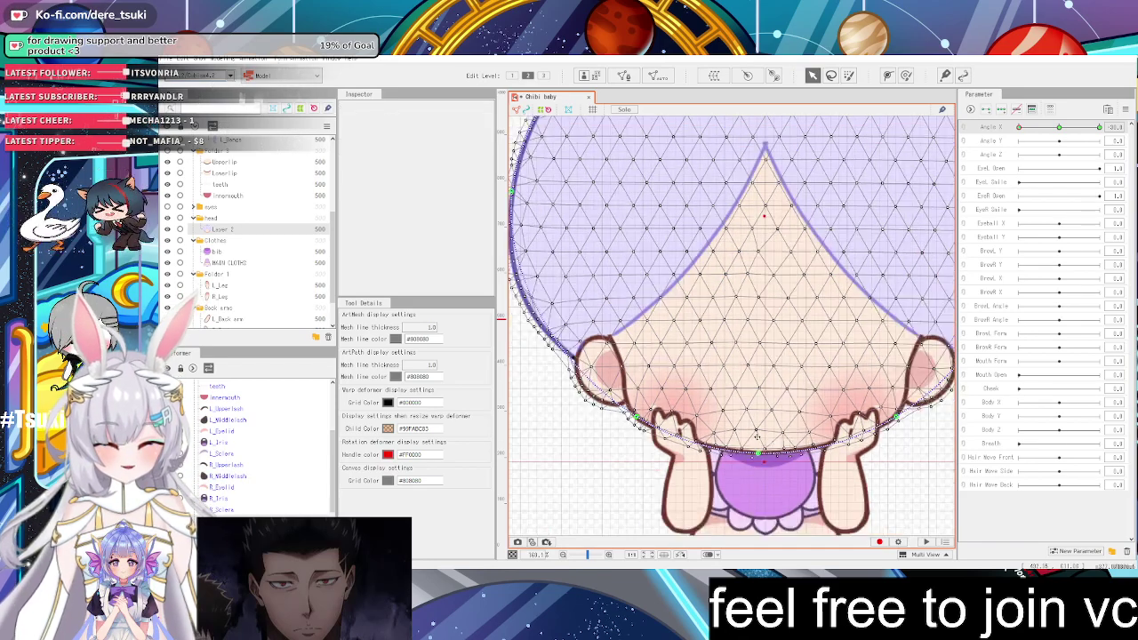
# Move the left jaw deform path point slightly outward below the left ear
pyautogui.scroll(4, 757, 460)
pyautogui.moveTo(615, 408); pyautogui.dragTo(597, 409)
pyautogui.scroll(-4, 597, 409)
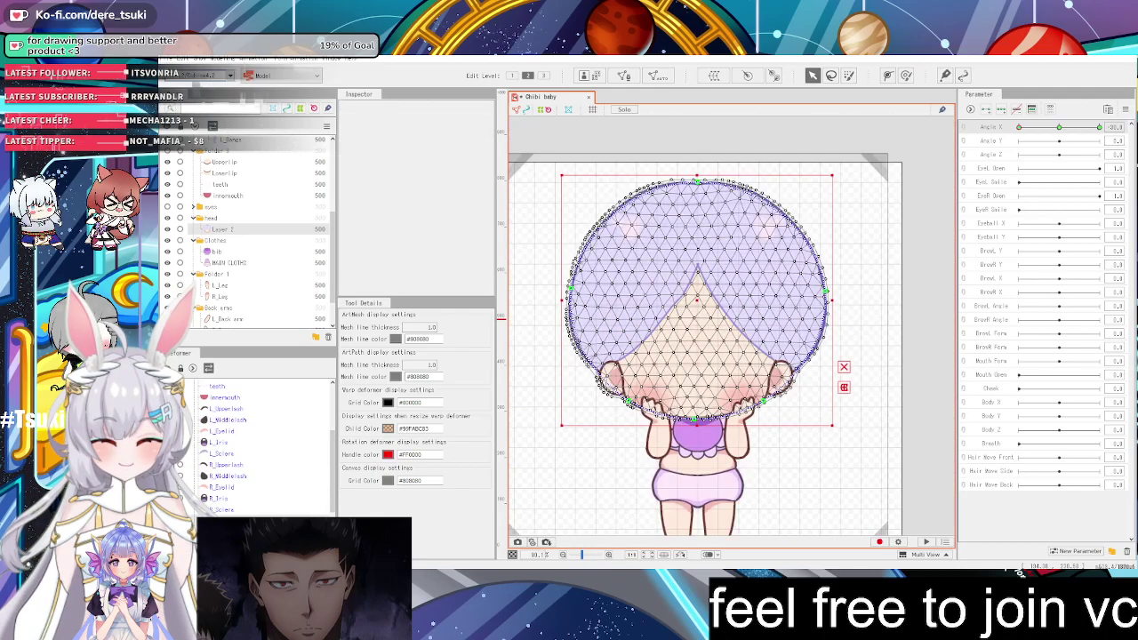
pyautogui.scroll(2, 571, 300)
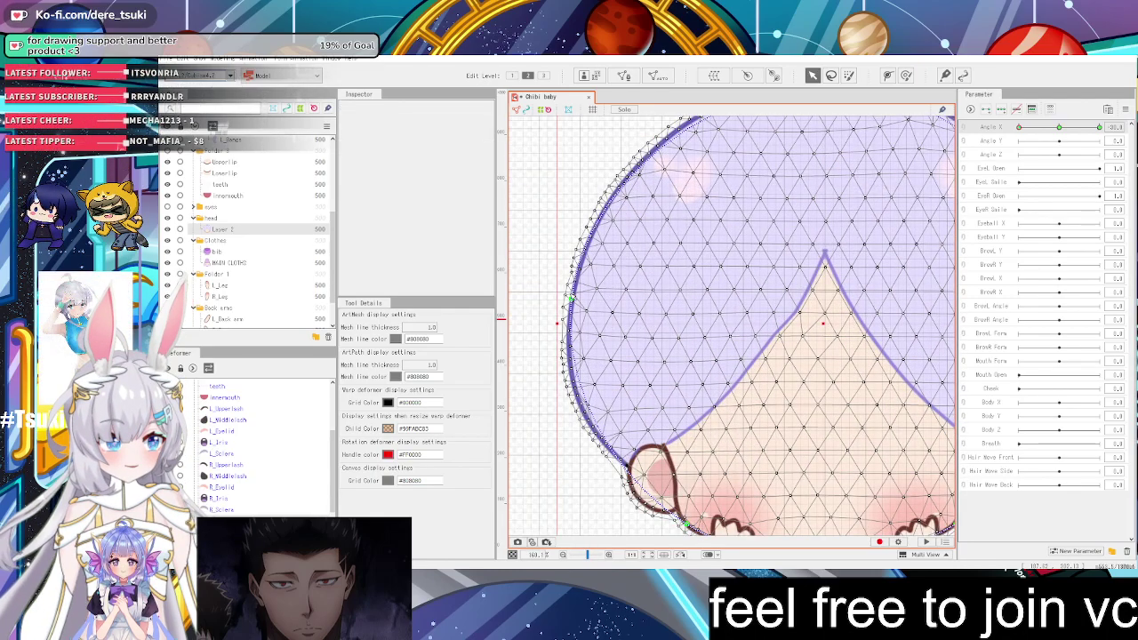
pyautogui.scroll(-2, 642, 288)
pyautogui.scroll(4, 693, 352)
pyautogui.scroll(-3, 775, 415)
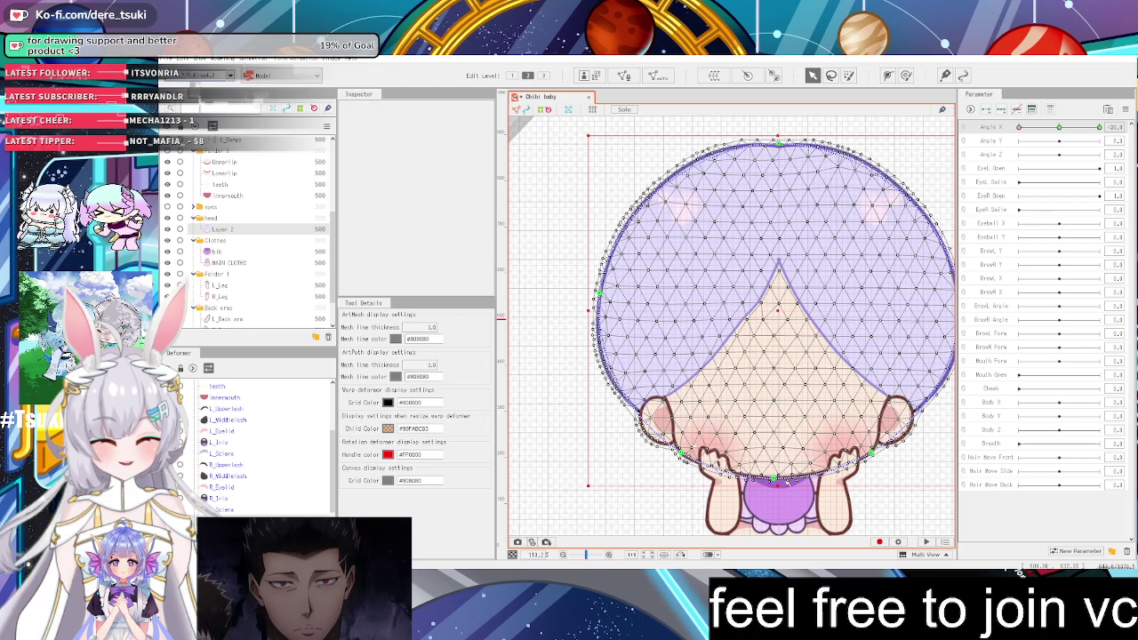
# Try nudging the chin's deform path point further left and undo the left jaw point's outward move
pyautogui.scroll(4, 784, 479)
pyautogui.click(762, 478)
pyautogui.moveTo(763, 478); pyautogui.dragTo(756, 477)
pyautogui.scroll(-6, 754, 476)
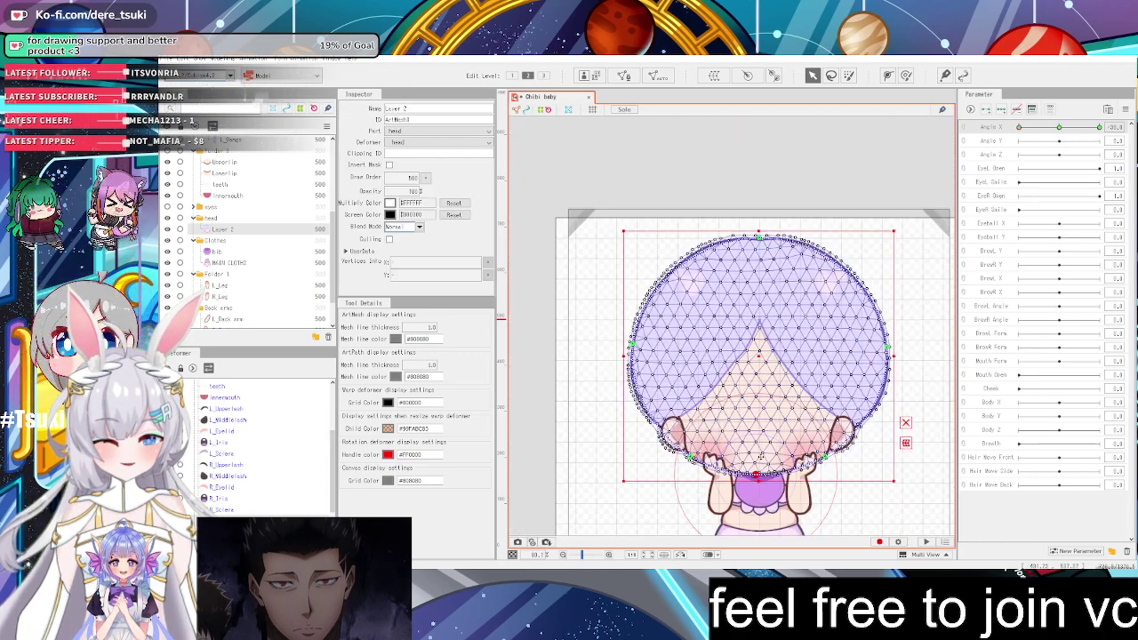
pyautogui.scroll(4, 760, 456)
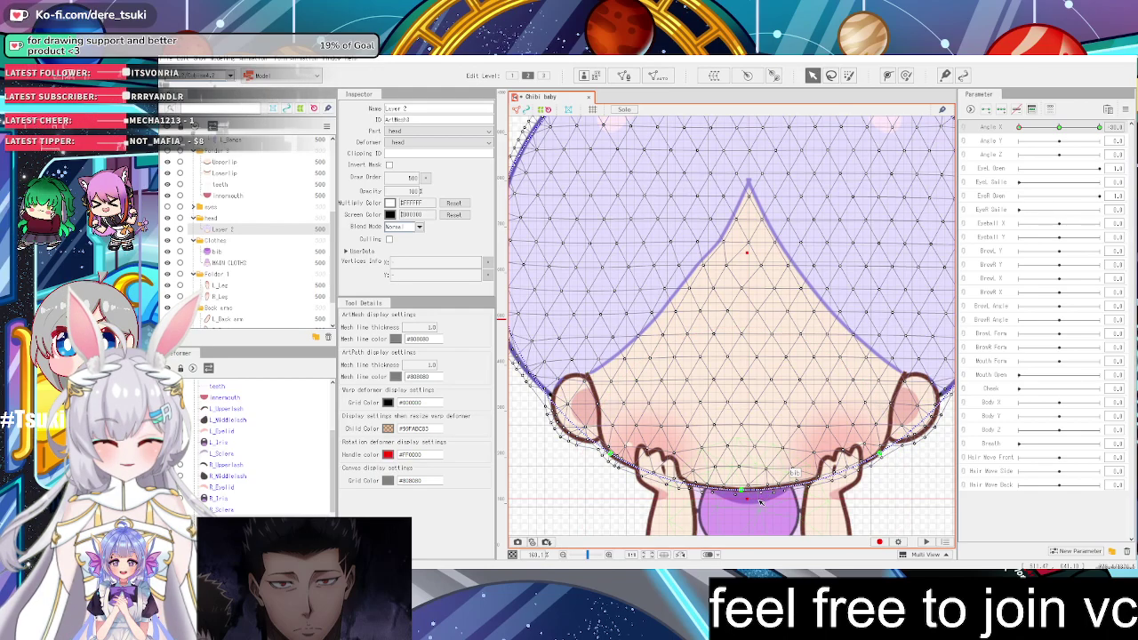
pyautogui.hotkey('ctrl', 'z')
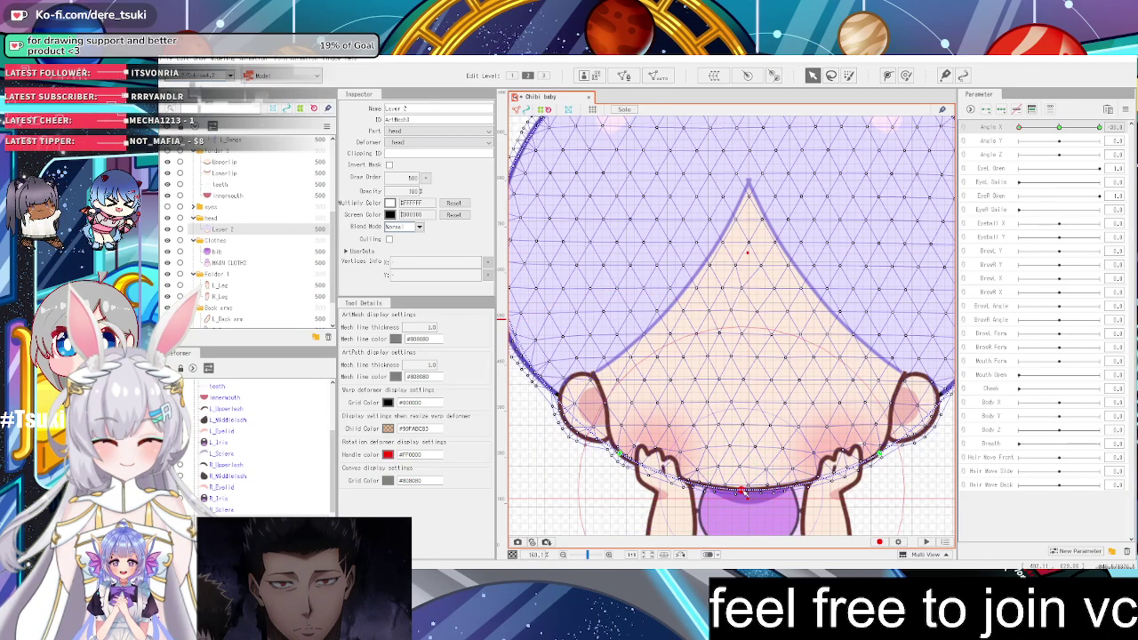
# Shift the chin's deform path point slightly further left along the jawline for the Angle X -30 pose
pyautogui.click(742, 492)
pyautogui.scroll(7, 743, 495)
pyautogui.moveTo(742, 483); pyautogui.dragTo(719, 488)
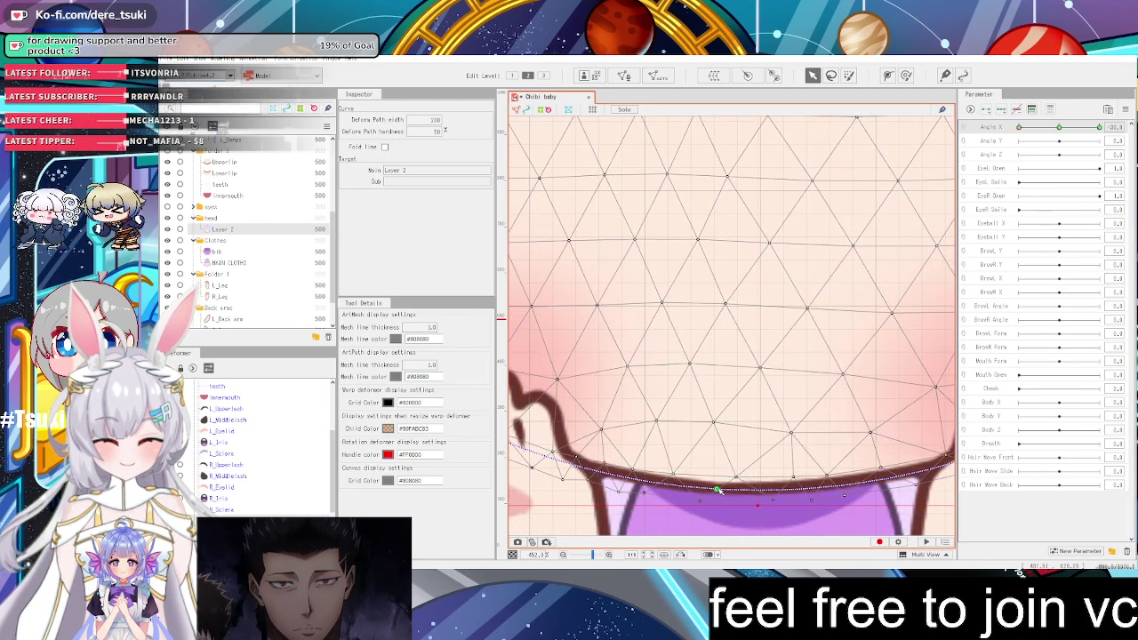
pyautogui.scroll(-9, 718, 488)
pyautogui.scroll(4, 622, 418)
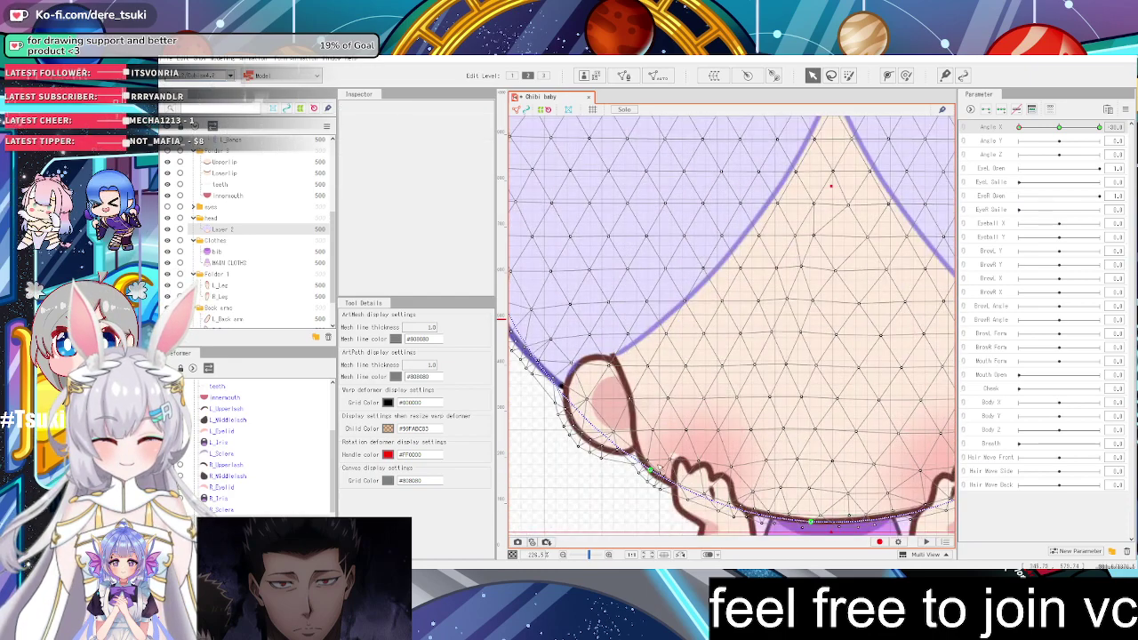
# Try moving the left jaw's deform path point outward below the left ear and picking a mesh vertex on the bent fringe edge
pyautogui.click(819, 240)
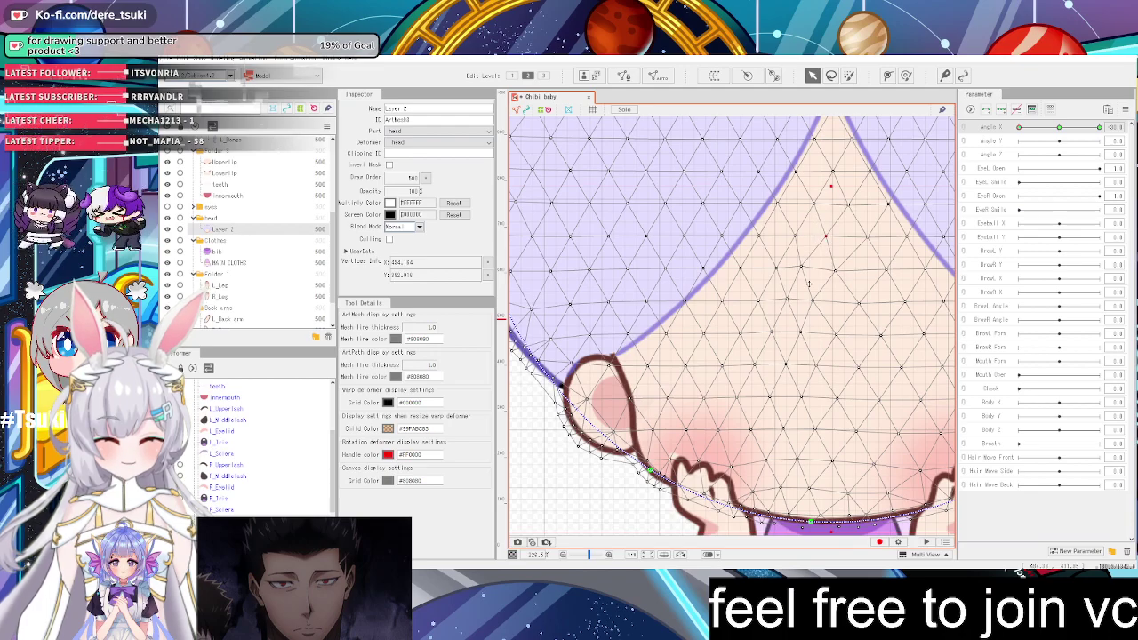
pyautogui.click(650, 470)
pyautogui.scroll(-4, 658, 469)
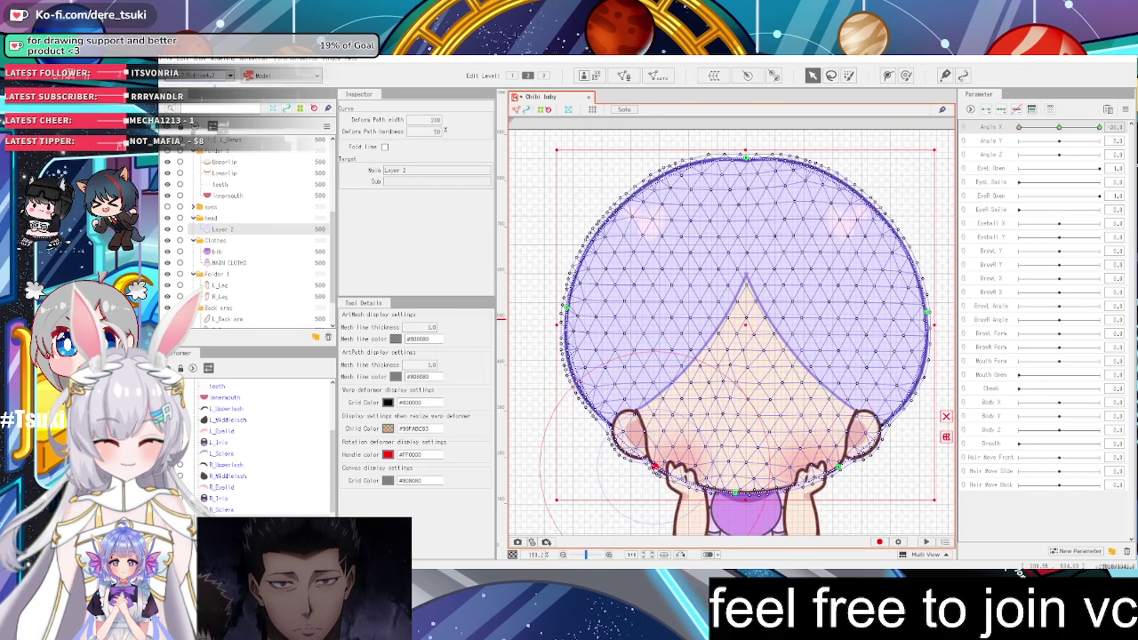
pyautogui.scroll(4, 650, 476)
pyautogui.moveTo(662, 460); pyautogui.dragTo(637, 460)
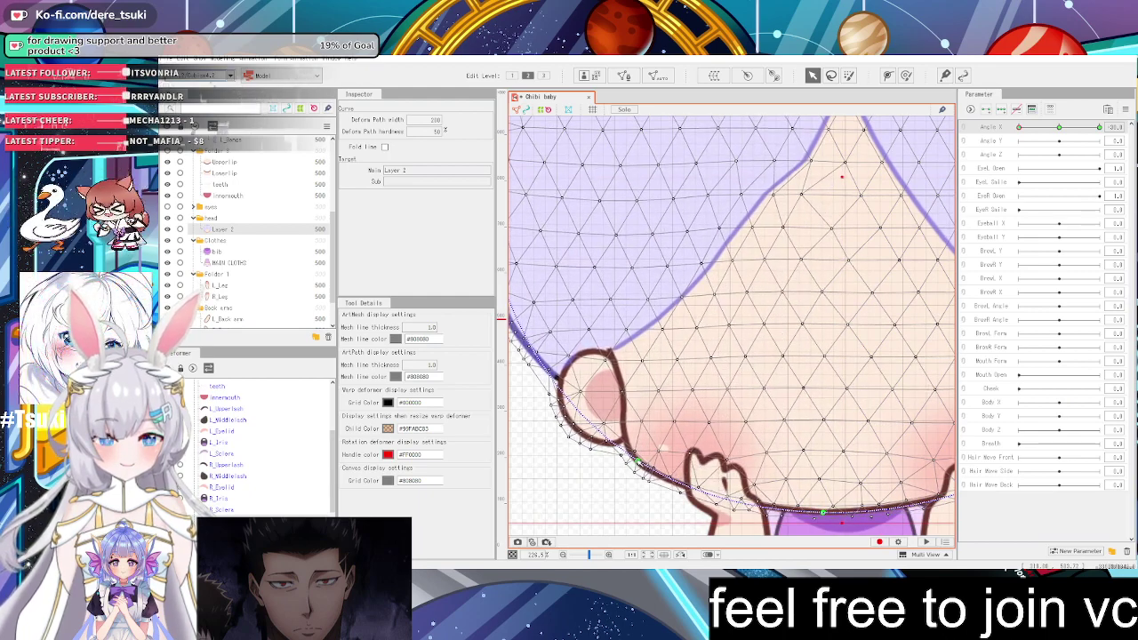
pyautogui.click(773, 195)
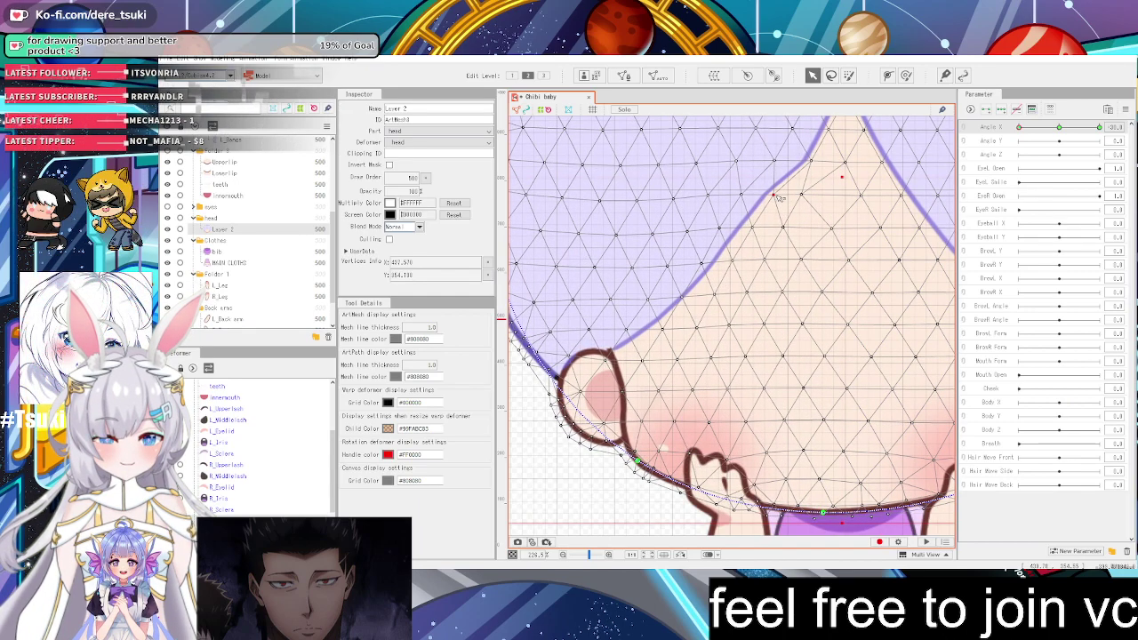
pyautogui.press('Escape')
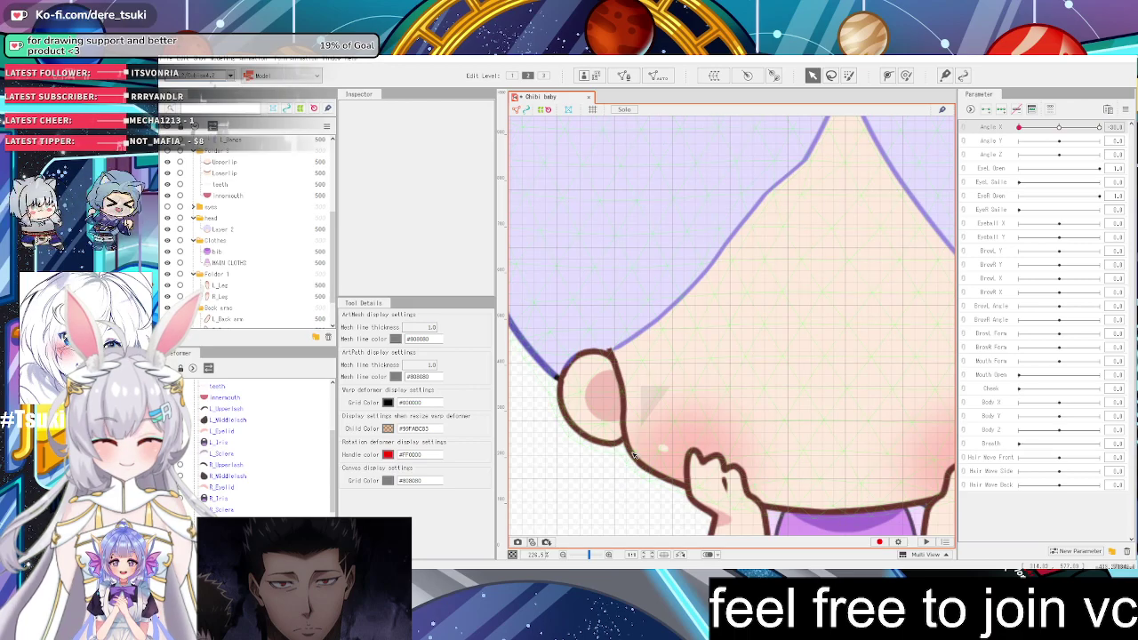
pyautogui.click(798, 219)
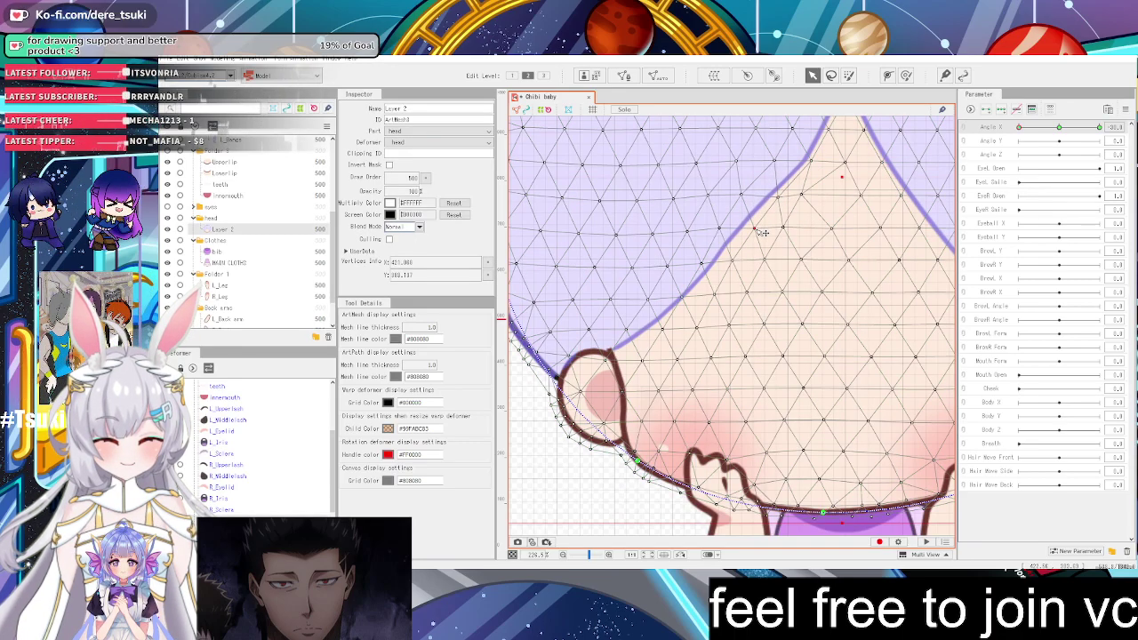
pyautogui.doubleClick(760, 231)
pyautogui.click(736, 263)
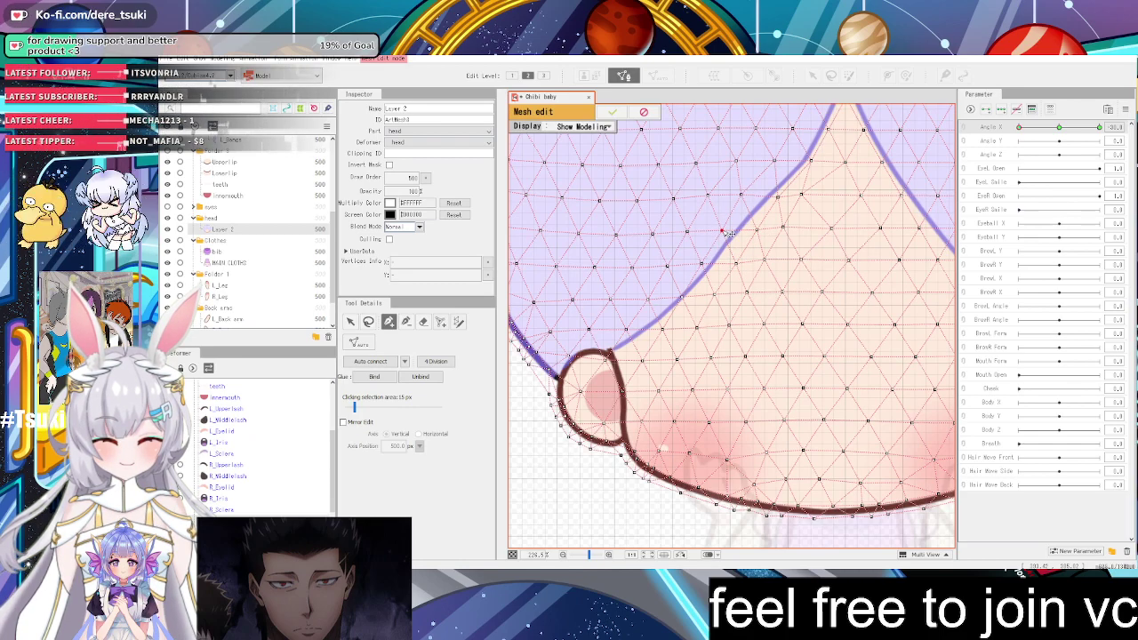
pyautogui.click(644, 112)
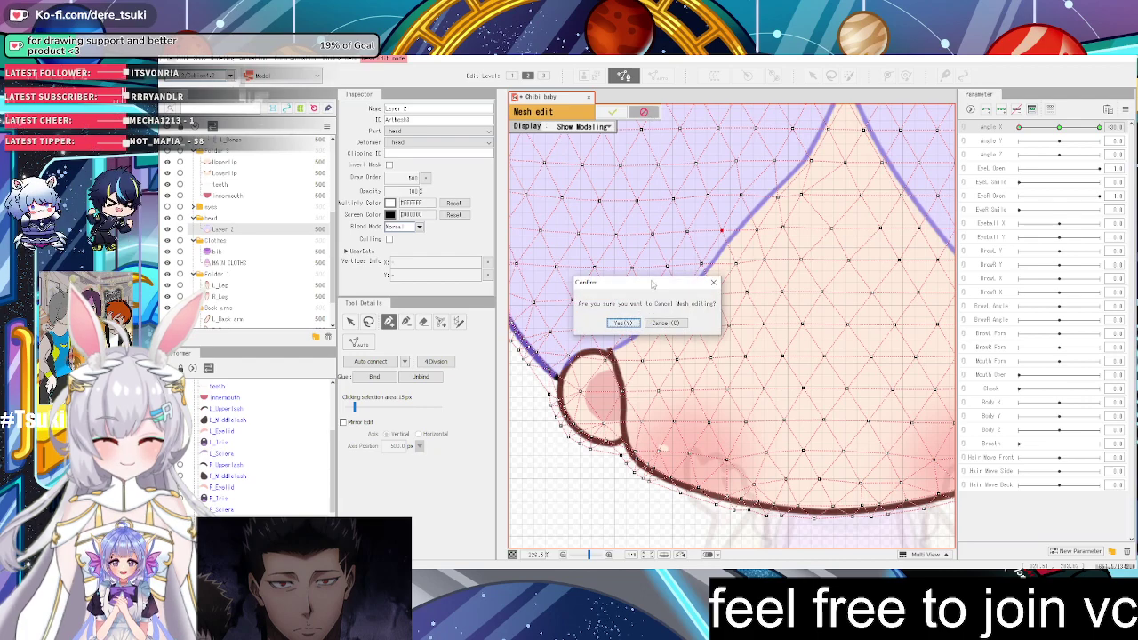
pyautogui.click(625, 323)
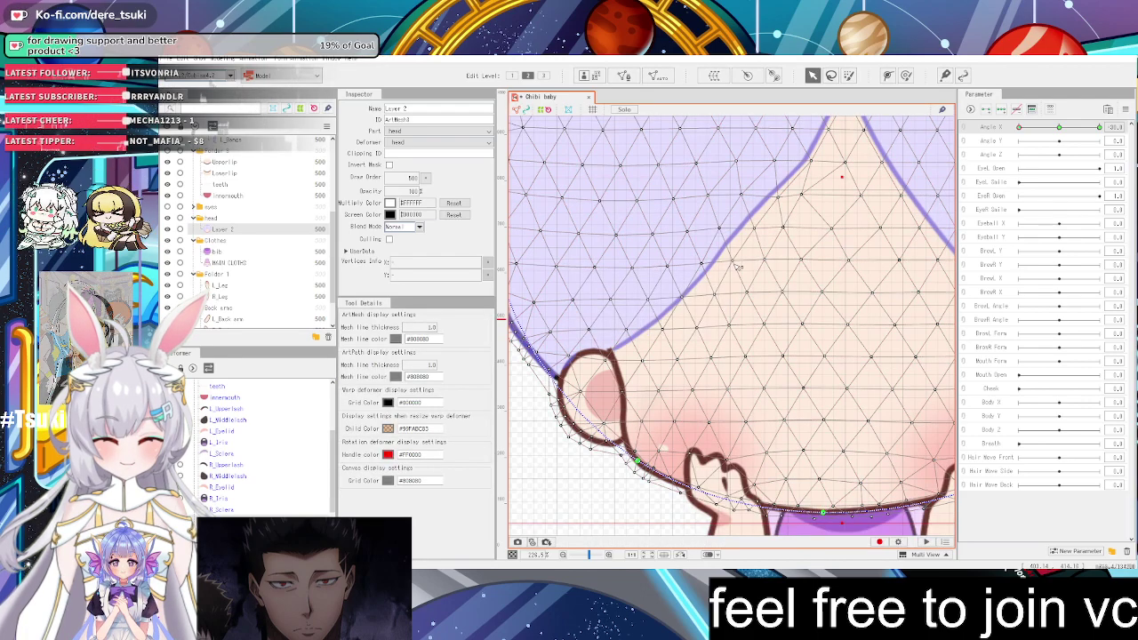
# Try smoothing the left fringe edge by adjusting single mesh vertices, and undo back past the left jaw point's outward move
pyautogui.click(754, 232)
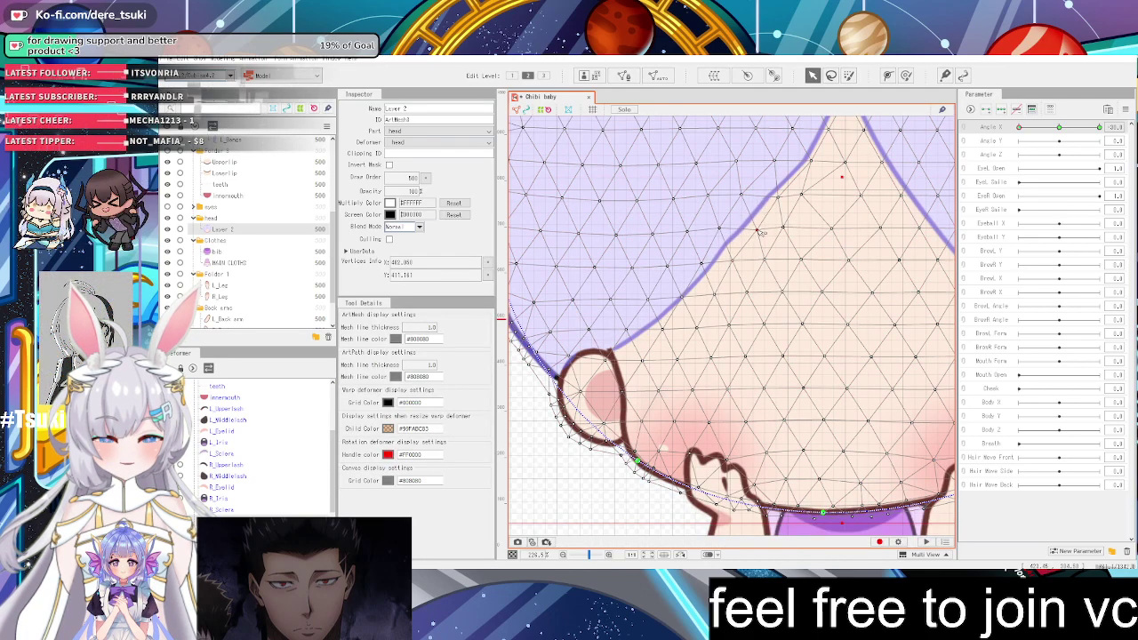
pyautogui.click(784, 201)
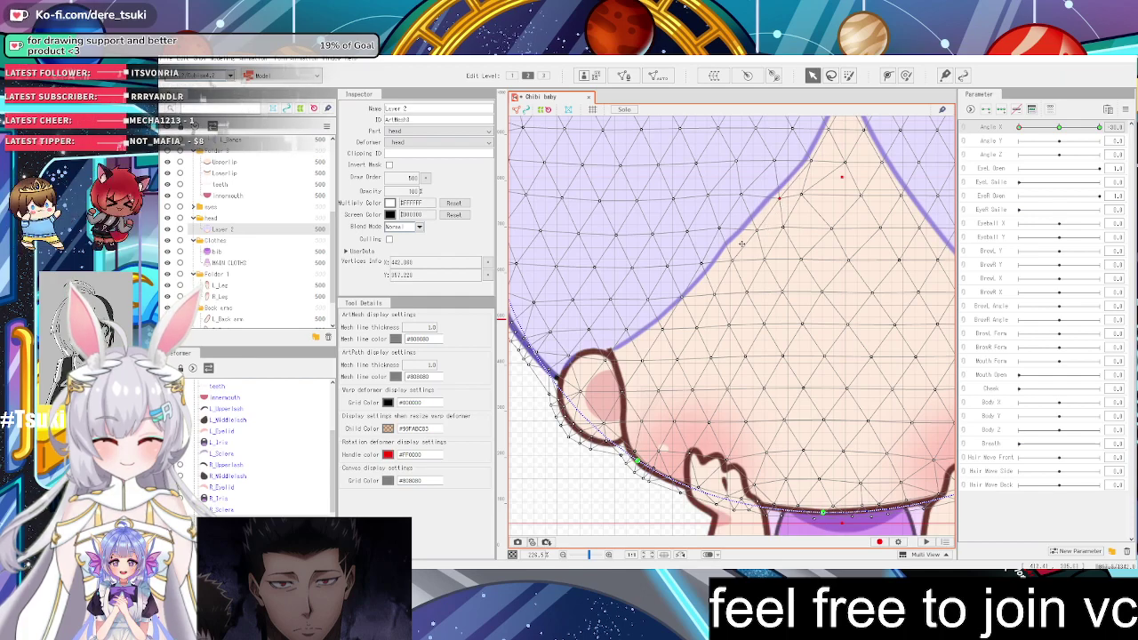
pyautogui.scroll(-5, 733, 264)
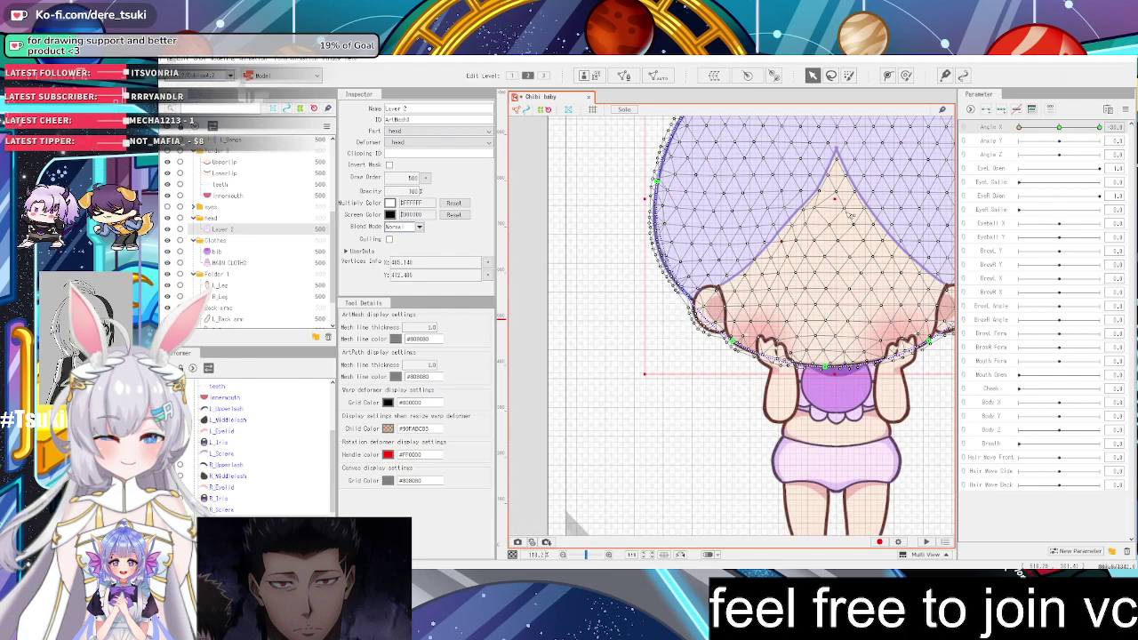
pyautogui.moveTo(779, 241)
pyautogui.mouseDown()
pyautogui.moveTo(803, 205)
pyautogui.moveTo(790, 224)
pyautogui.mouseUp()
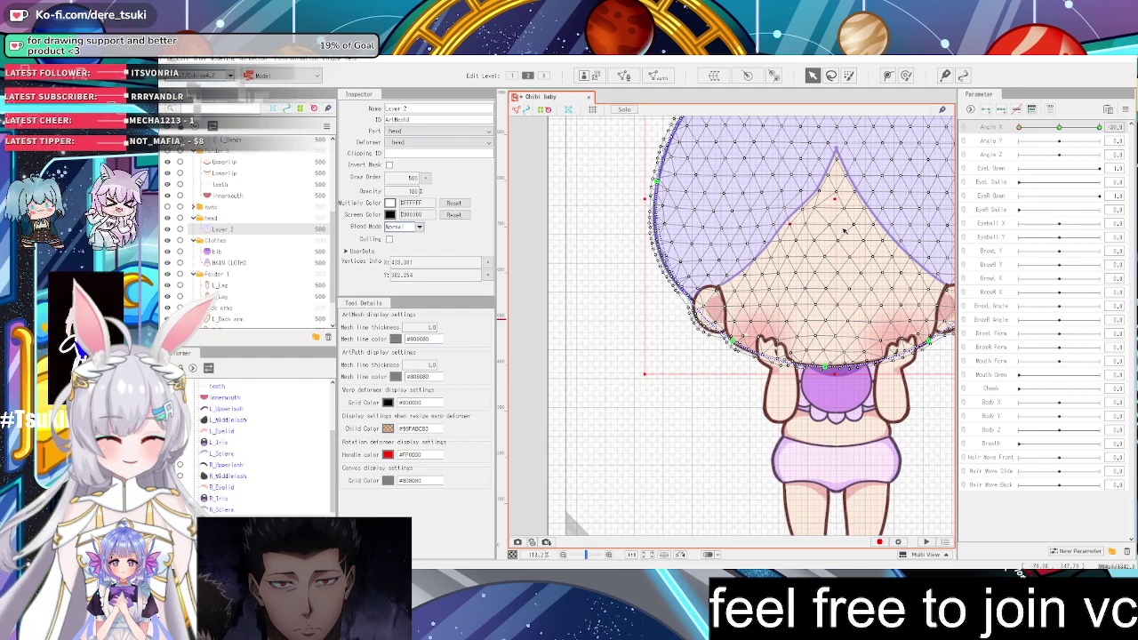
pyautogui.hotkey('ctrl', 'z')
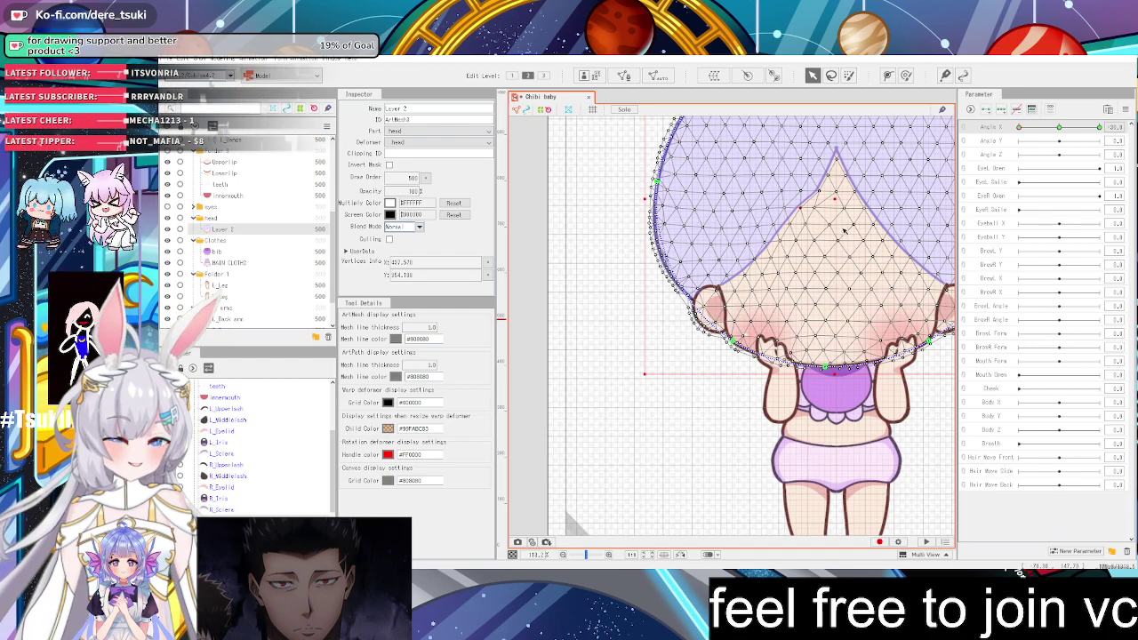
pyautogui.hotkey('ctrl', 'z')
pyautogui.hotkey('ctrl', 'z')
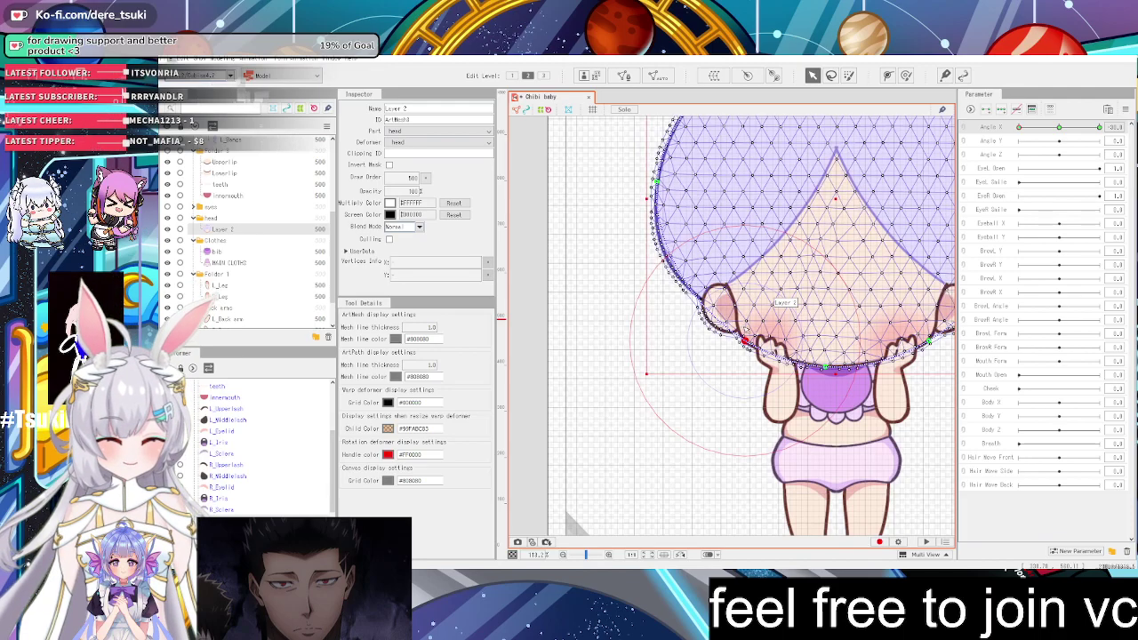
# Nudge the left jaw's deform path point only slightly outward along the face outline below the left ear
pyautogui.scroll(5, 761, 351)
pyautogui.scroll(-8, 734, 325)
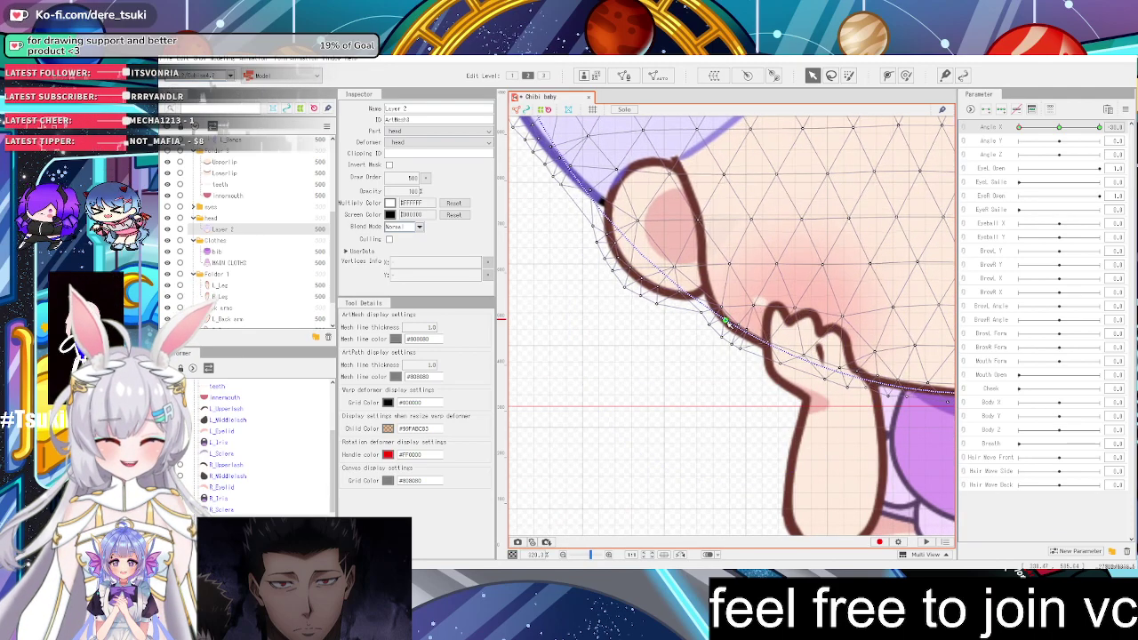
pyautogui.scroll(3, 827, 222)
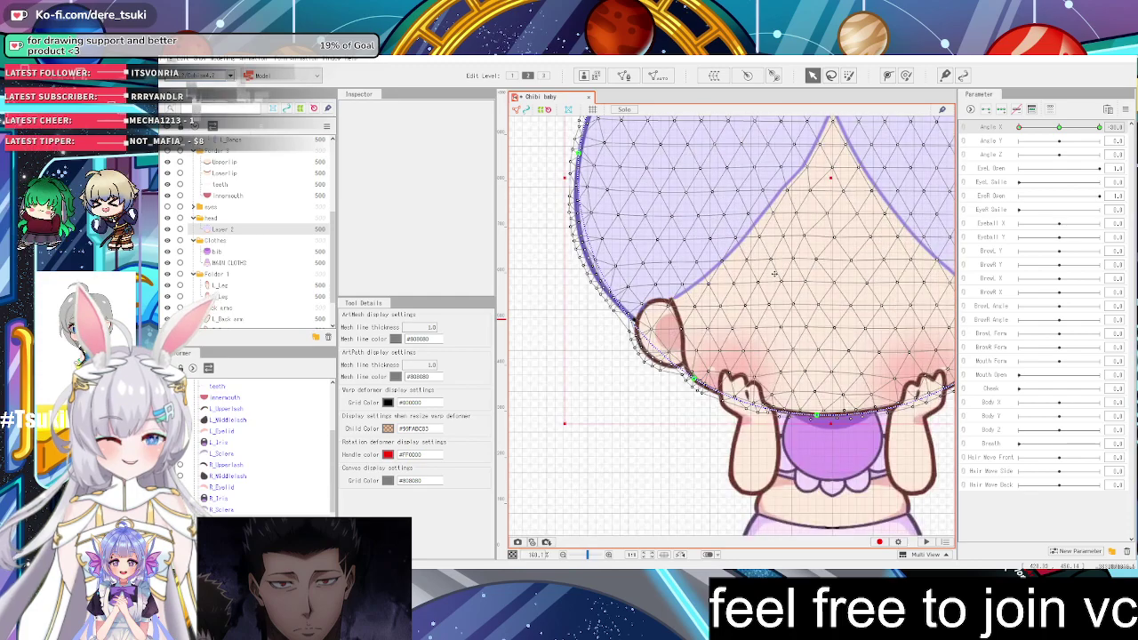
pyautogui.scroll(-3, 827, 223)
pyautogui.scroll(3, 827, 222)
pyautogui.scroll(-3, 827, 222)
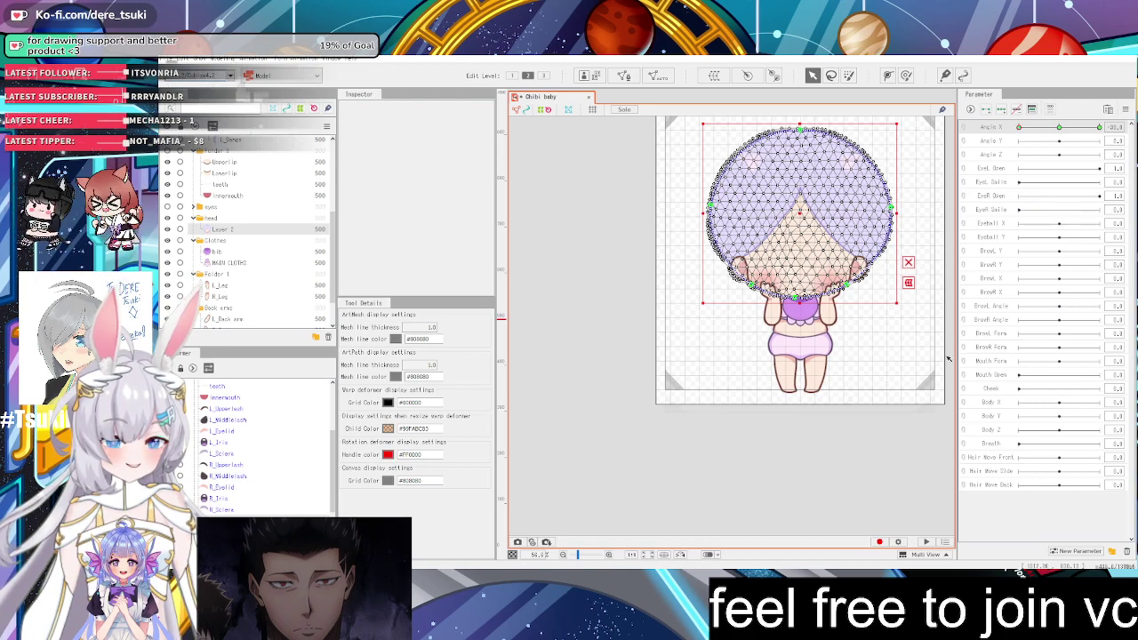
# Move the deform path point on the left side of the head slightly inward toward the face
pyautogui.scroll(8, 708, 227)
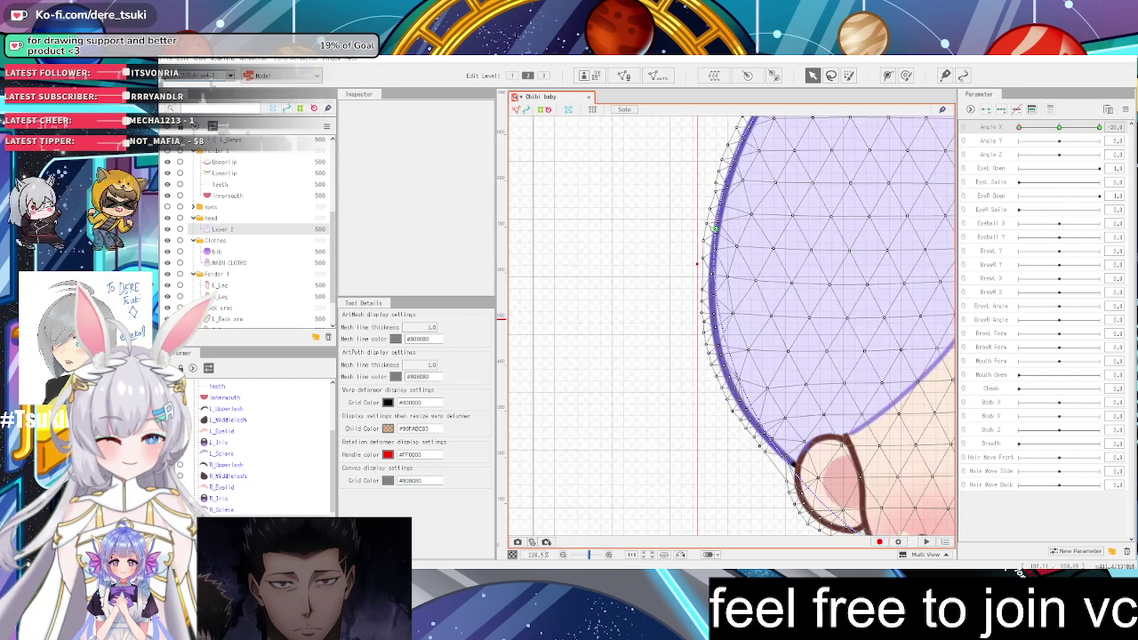
pyautogui.click(709, 227)
pyautogui.moveTo(708, 226); pyautogui.dragTo(735, 227)
pyautogui.scroll(-10, 782, 219)
pyautogui.scroll(4, 911, 219)
pyautogui.scroll(1, 860, 233)
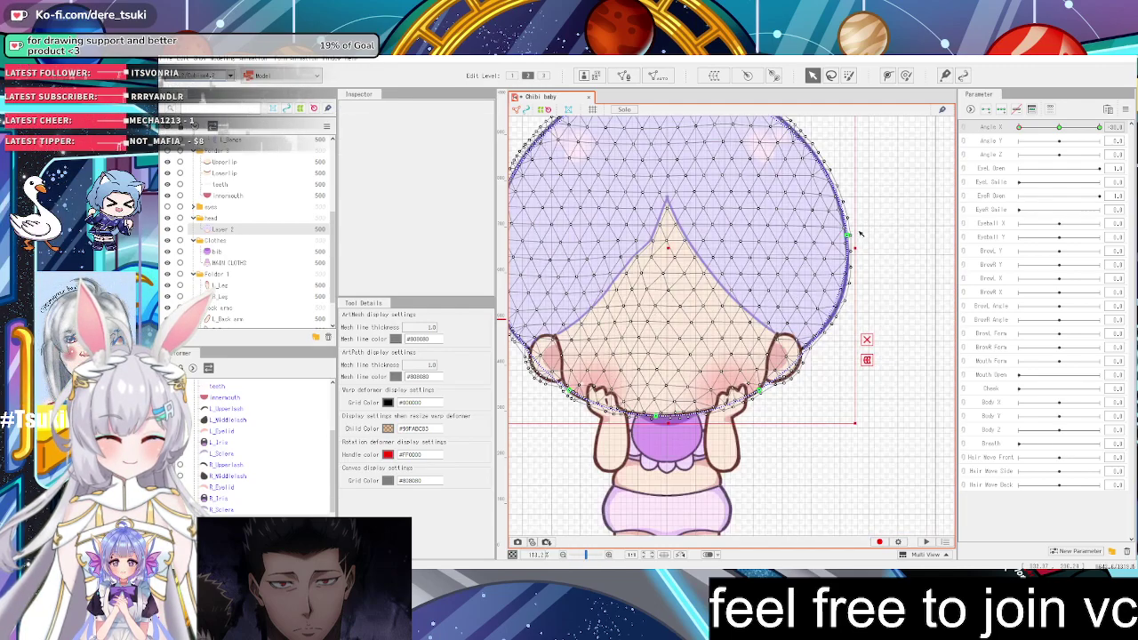
pyautogui.scroll(5, 856, 240)
pyautogui.scroll(-6, 856, 240)
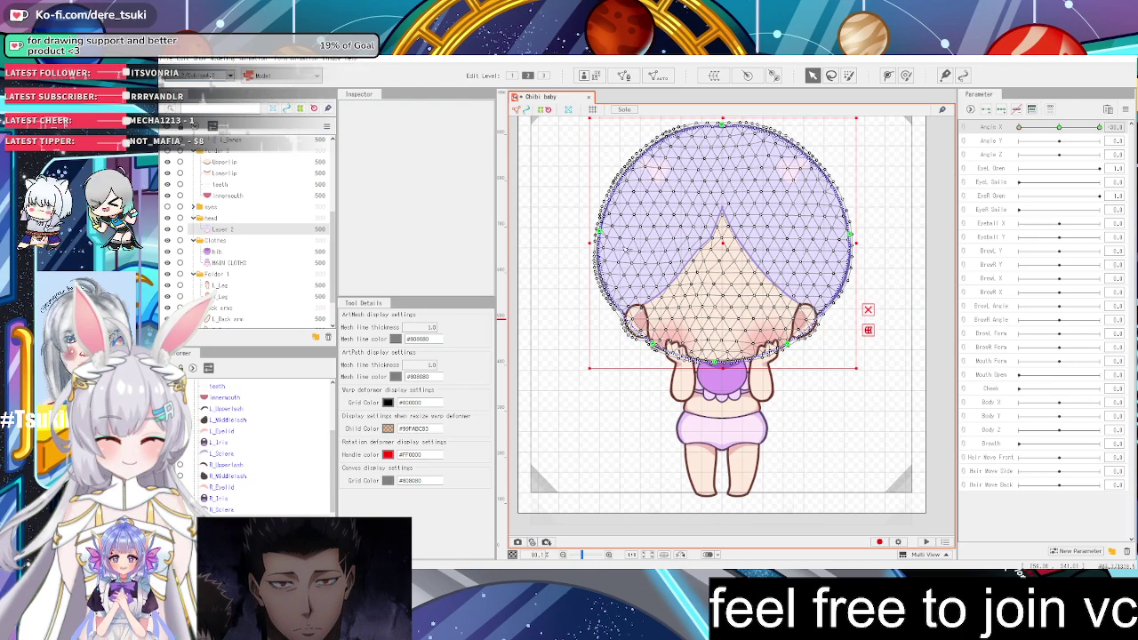
pyautogui.scroll(1, 627, 277)
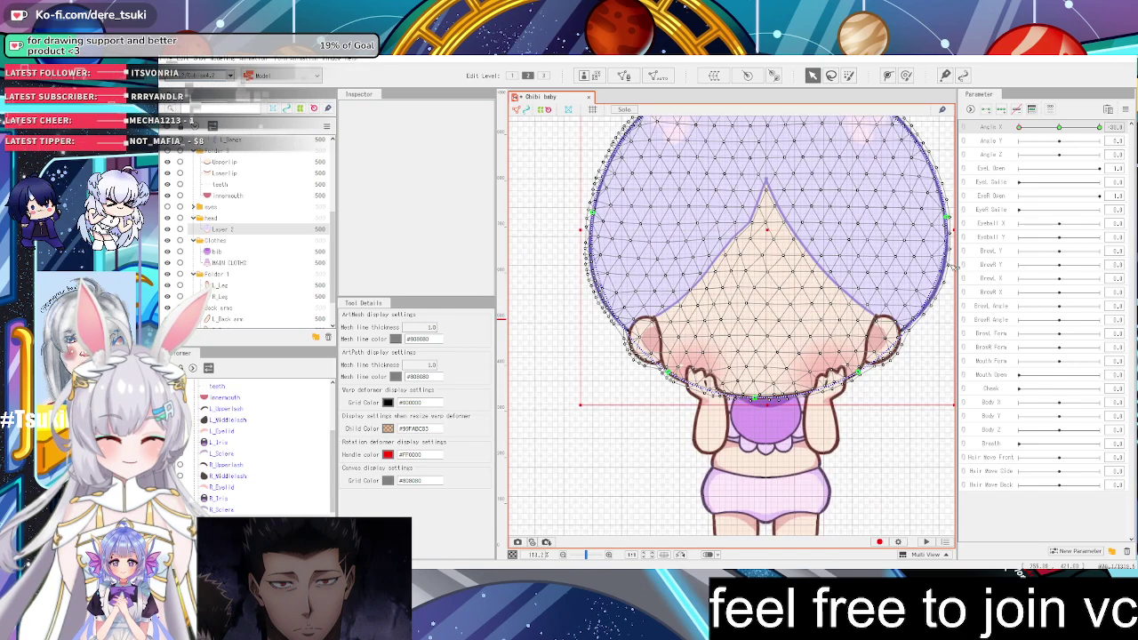
# Scrub Angle X between the centre and -30 poses and examine the head outline and fringe edge
pyautogui.click(1058, 128)
pyautogui.moveTo(1046, 136); pyautogui.dragTo(996, 156)
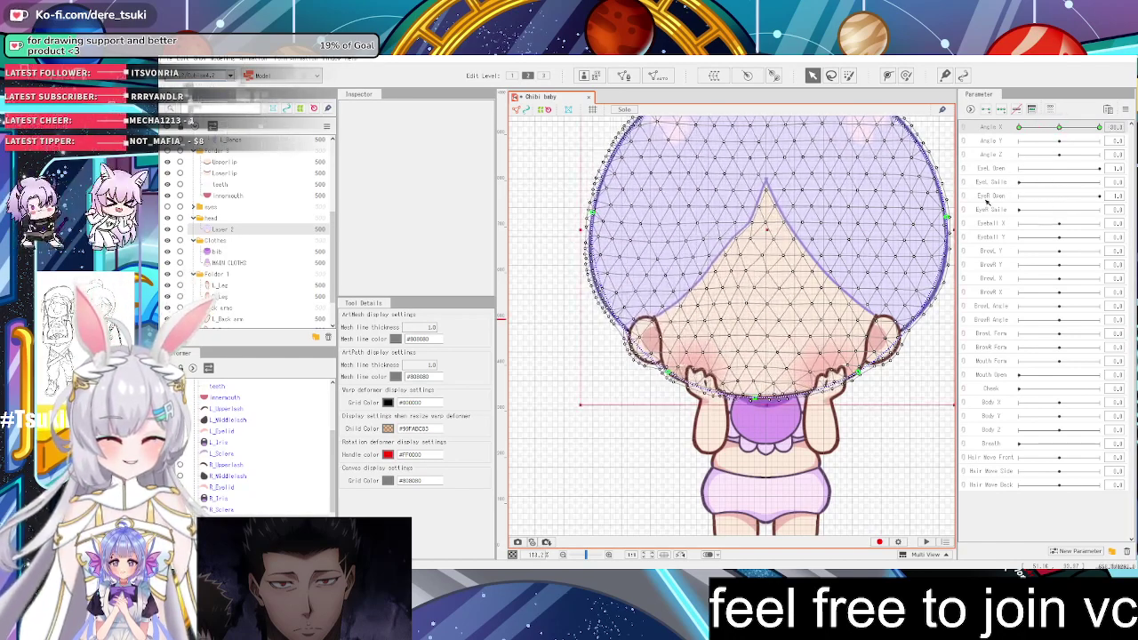
pyautogui.scroll(-3, 891, 197)
pyautogui.scroll(3, 905, 149)
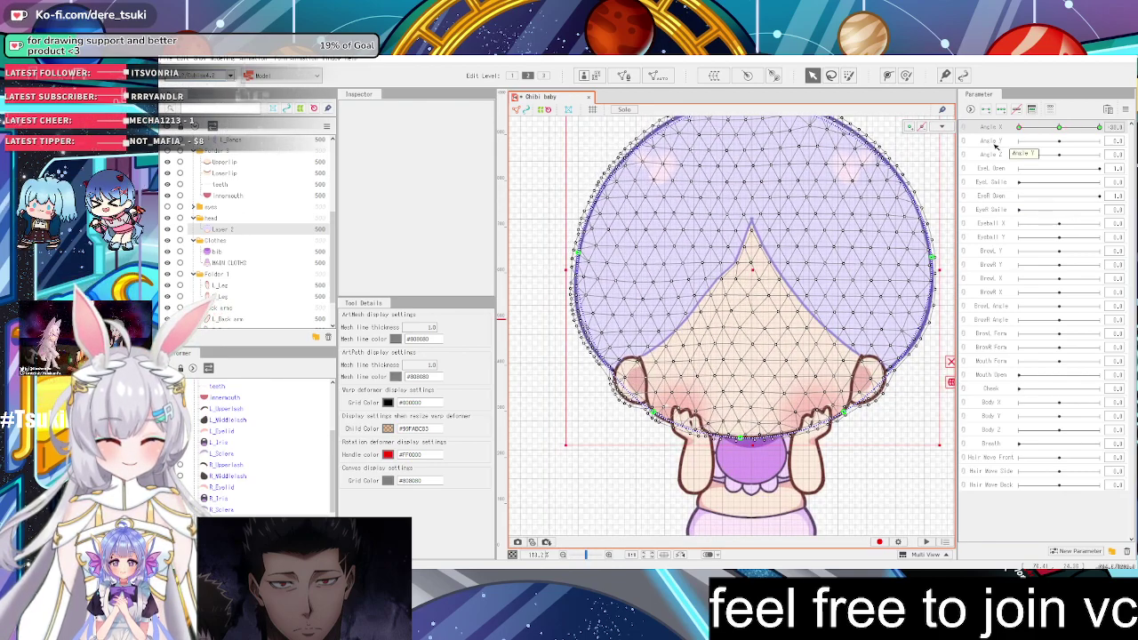
pyautogui.scroll(5, 747, 267)
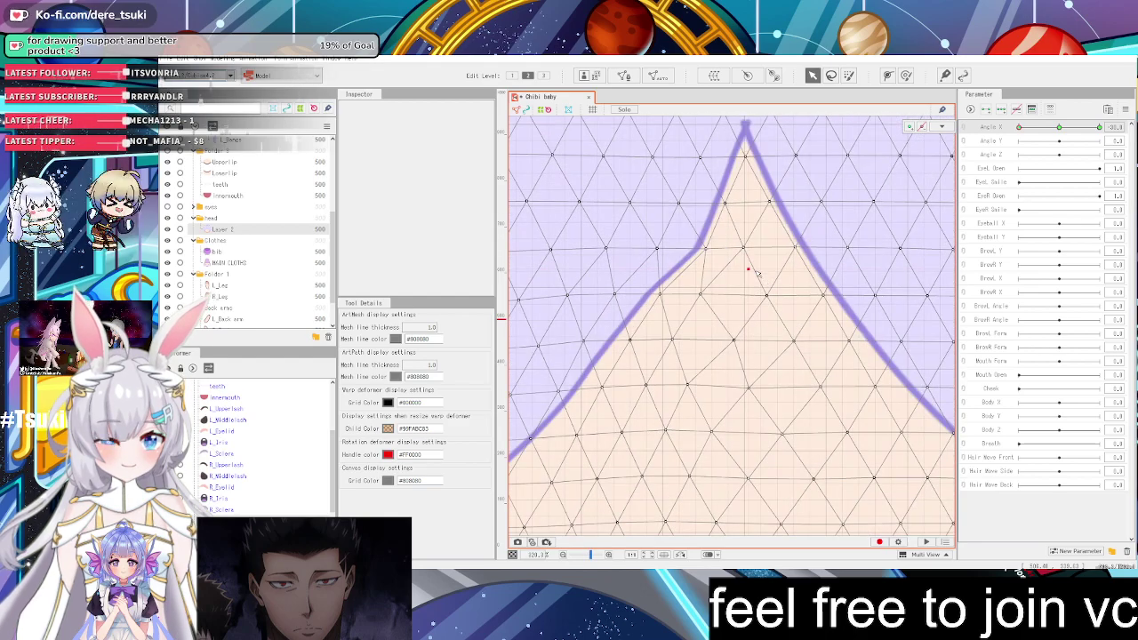
pyautogui.click(747, 267)
pyautogui.scroll(-6, 752, 213)
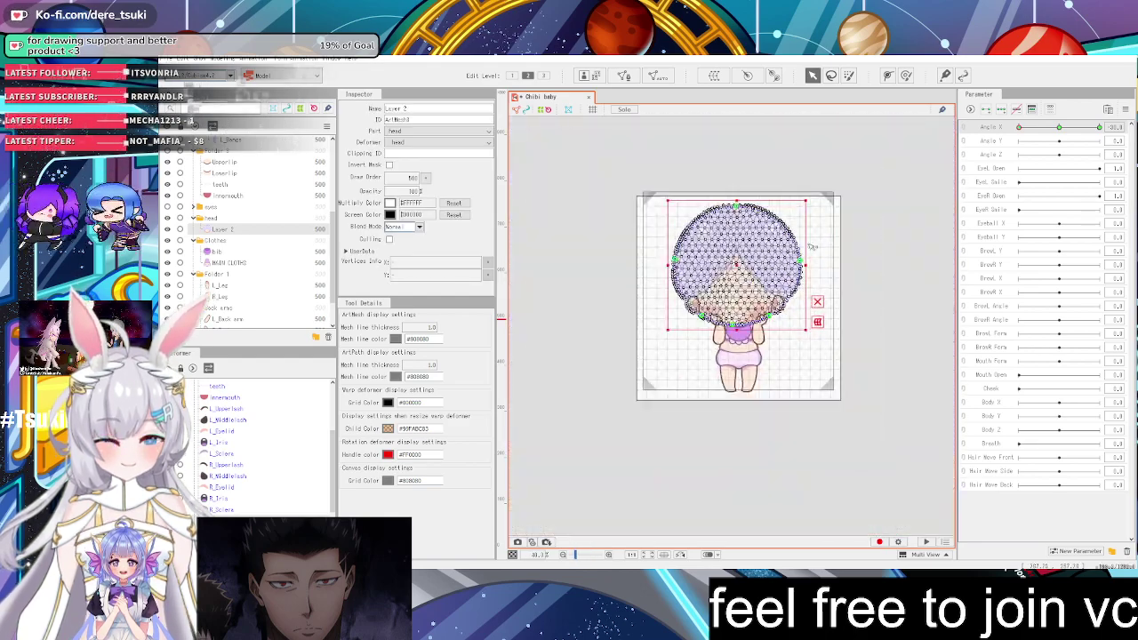
pyautogui.moveTo(1016, 125); pyautogui.dragTo(1058, 128)
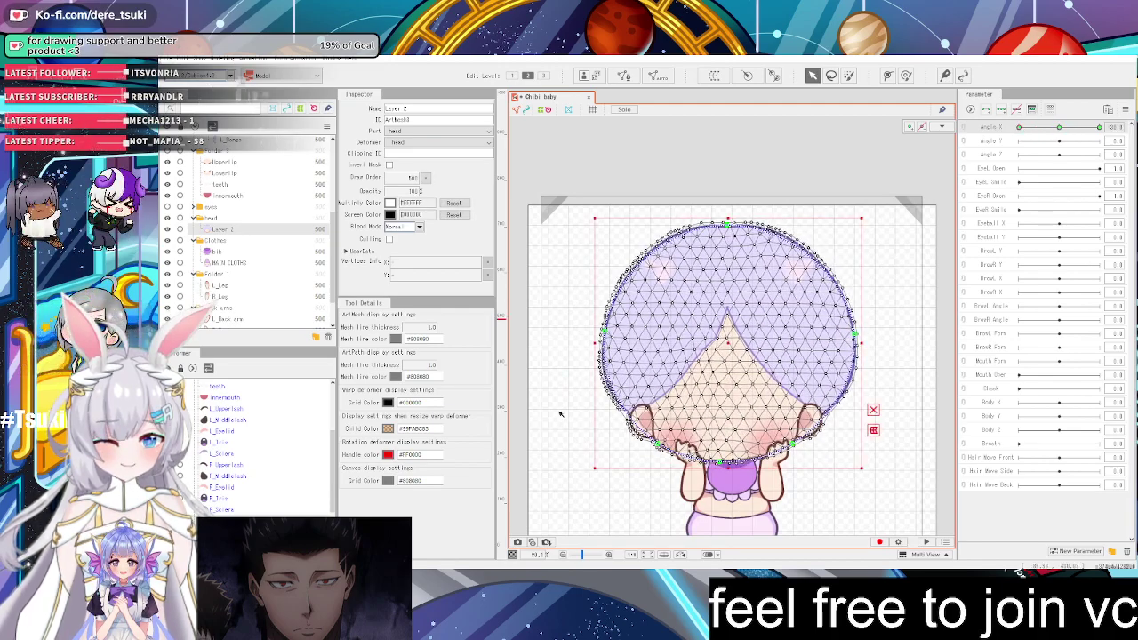
pyautogui.scroll(3, 614, 356)
pyautogui.doubleClick(593, 293)
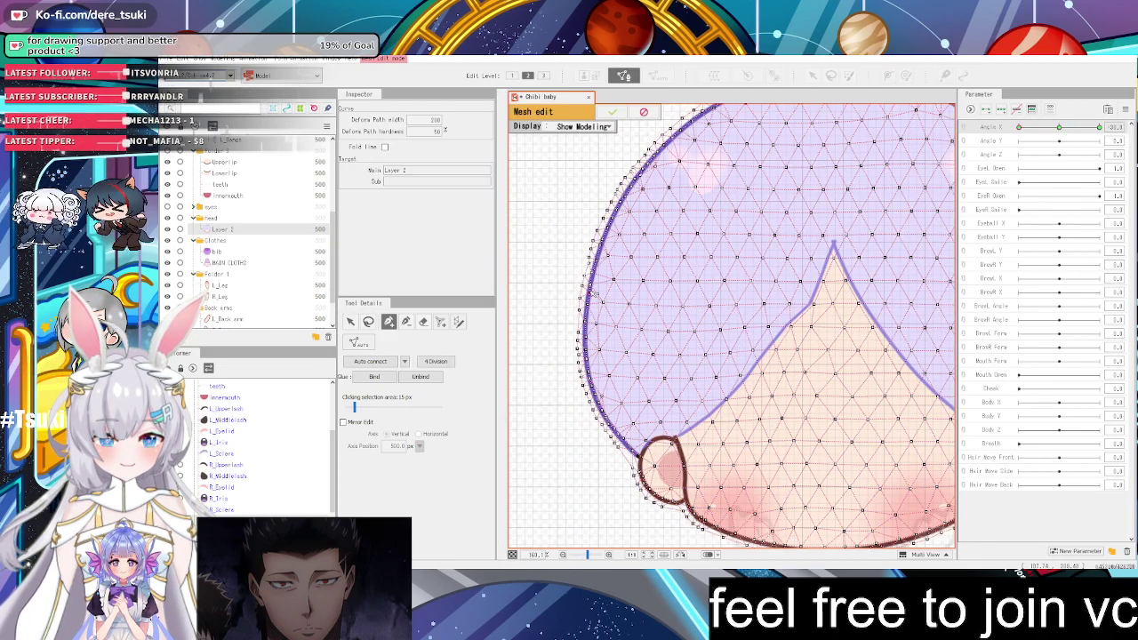
pyautogui.click(644, 112)
pyautogui.click(624, 323)
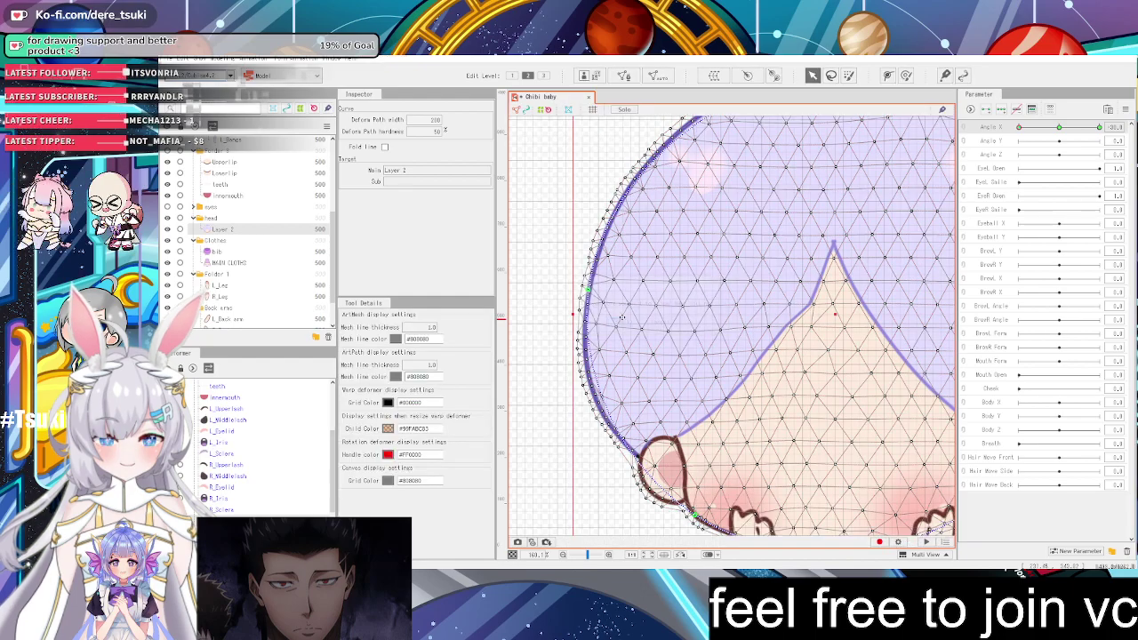
# Nudge the head's left side deform path point a little further inward and preview the Angle X turn
pyautogui.scroll(5, 588, 292)
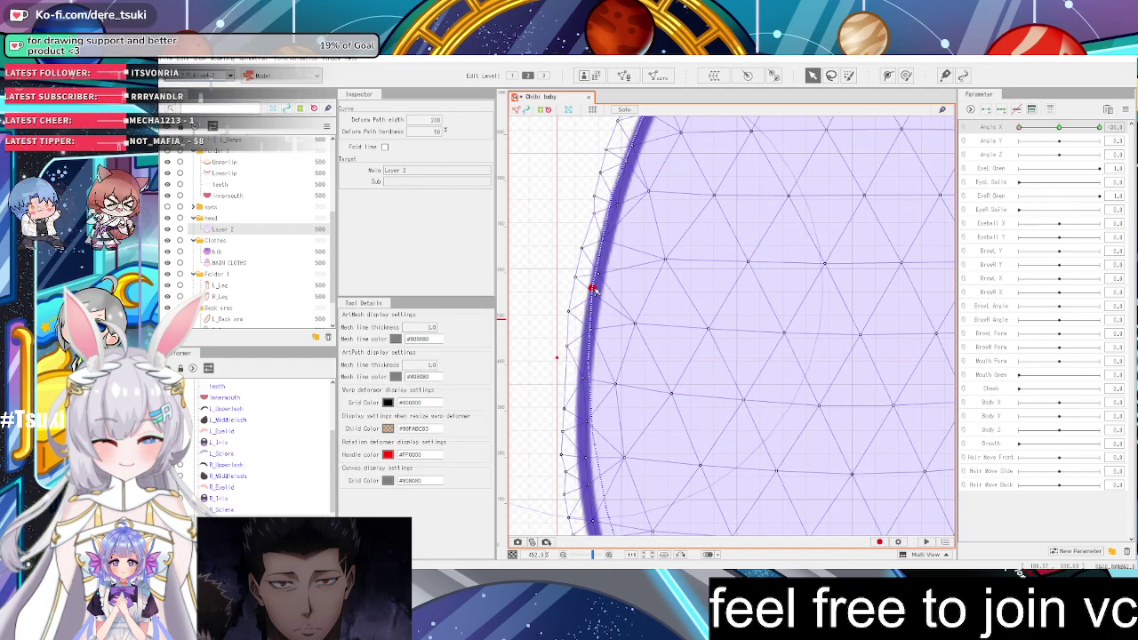
pyautogui.scroll(-6, 610, 291)
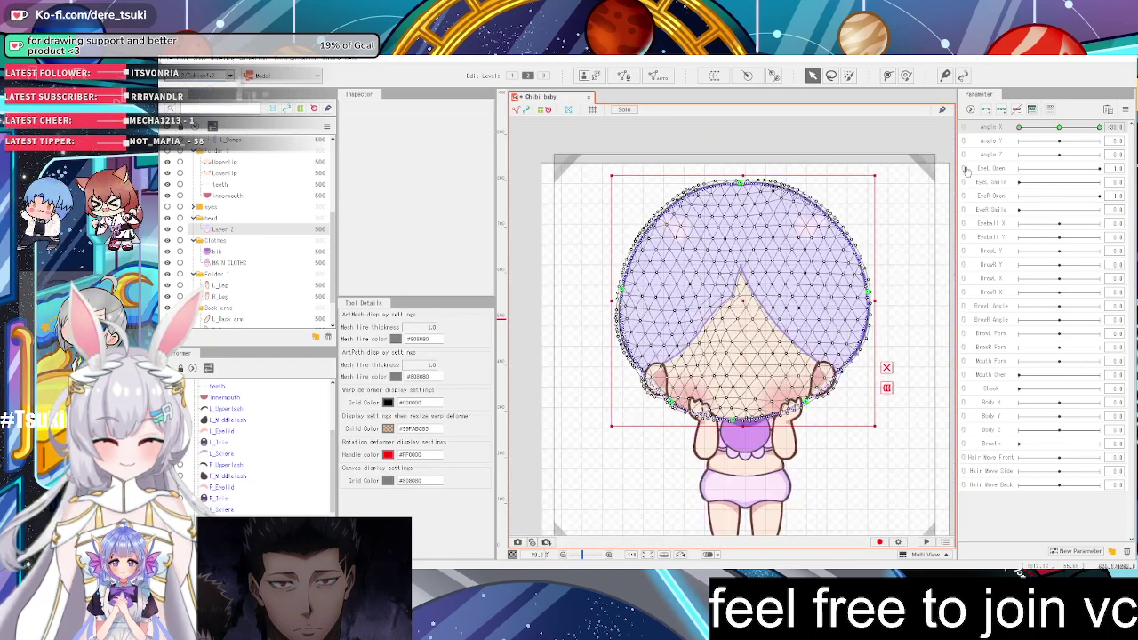
pyautogui.moveTo(1019, 127)
pyautogui.mouseDown()
pyautogui.moveTo(1050, 128)
pyautogui.moveTo(1006, 133)
pyautogui.mouseUp()
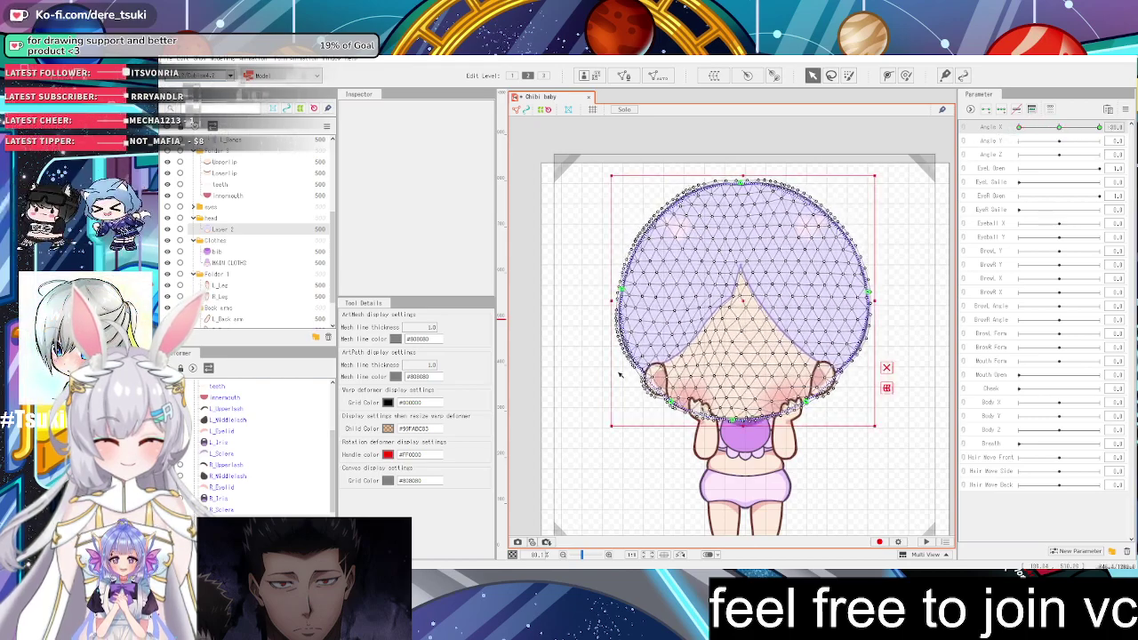
pyautogui.scroll(2, 669, 361)
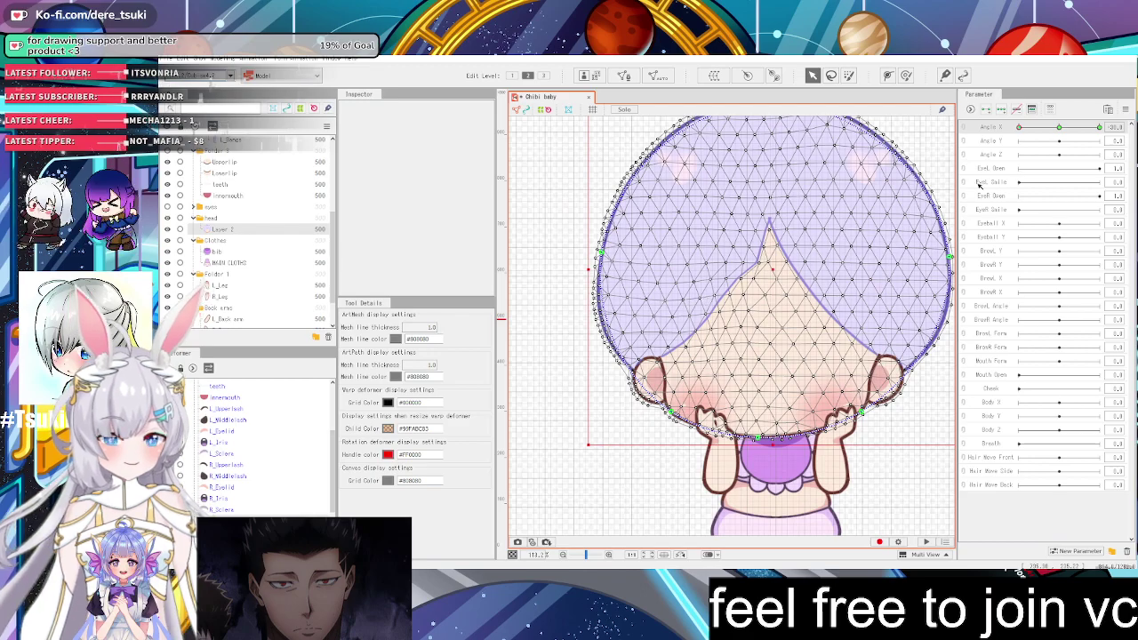
# Scrub Angle X between the centre and the -30 side and examine how the head outline turns
pyautogui.scroll(-4, 847, 198)
pyautogui.scroll(2, 869, 173)
pyautogui.moveTo(1032, 128)
pyautogui.mouseDown()
pyautogui.moveTo(1064, 134)
pyautogui.moveTo(1003, 126)
pyautogui.moveTo(1052, 128)
pyautogui.moveTo(1032, 128)
pyautogui.mouseUp()
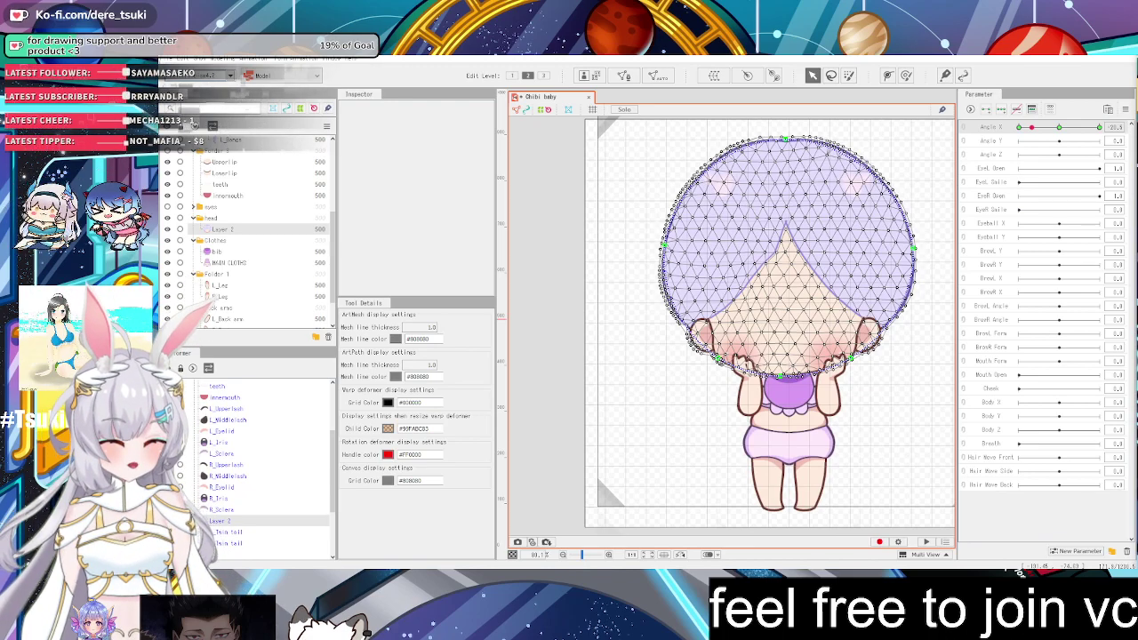
pyautogui.hotkey('alt', 'Tab')
pyautogui.hotkey('alt', 'Tab')
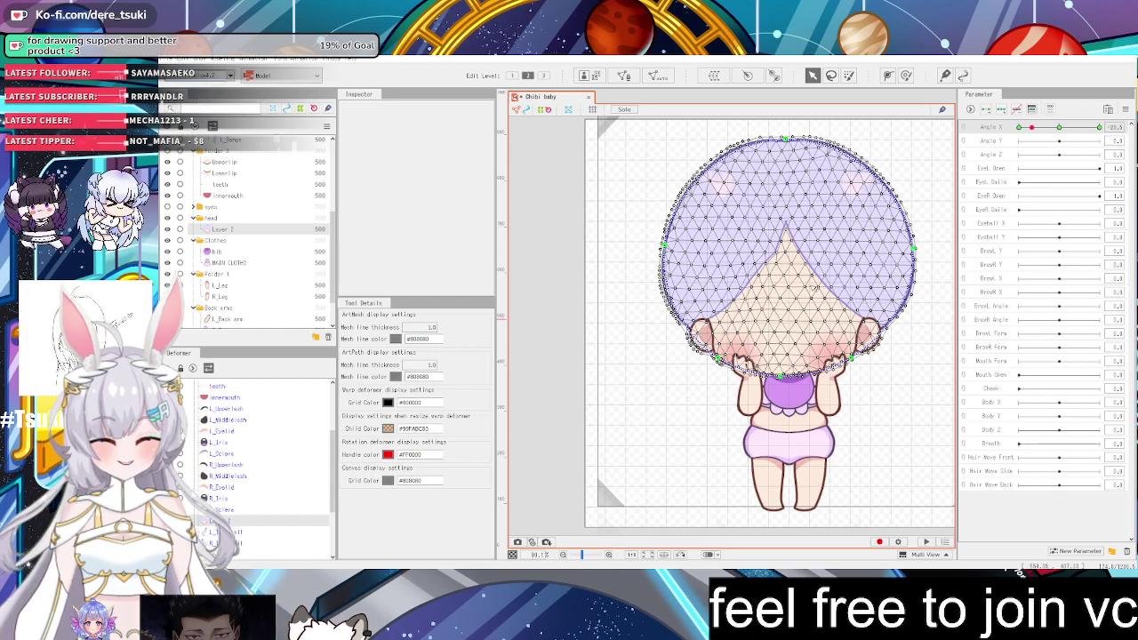
pyautogui.scroll(-2, 843, 227)
pyautogui.scroll(4, 843, 226)
pyautogui.moveTo(1032, 127)
pyautogui.mouseDown()
pyautogui.moveTo(1059, 128)
pyautogui.moveTo(1006, 123)
pyautogui.moveTo(1060, 129)
pyautogui.moveTo(1013, 139)
pyautogui.moveTo(1063, 142)
pyautogui.moveTo(1038, 157)
pyautogui.moveTo(1059, 161)
pyautogui.mouseUp()
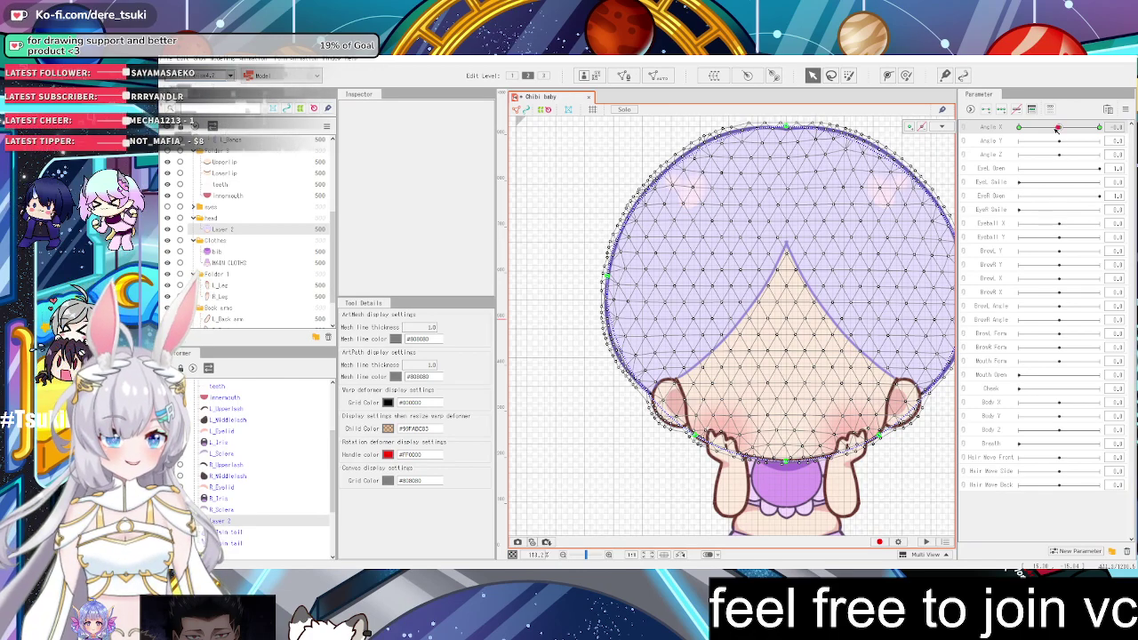
pyautogui.moveTo(1059, 161); pyautogui.dragTo(1036, 144)
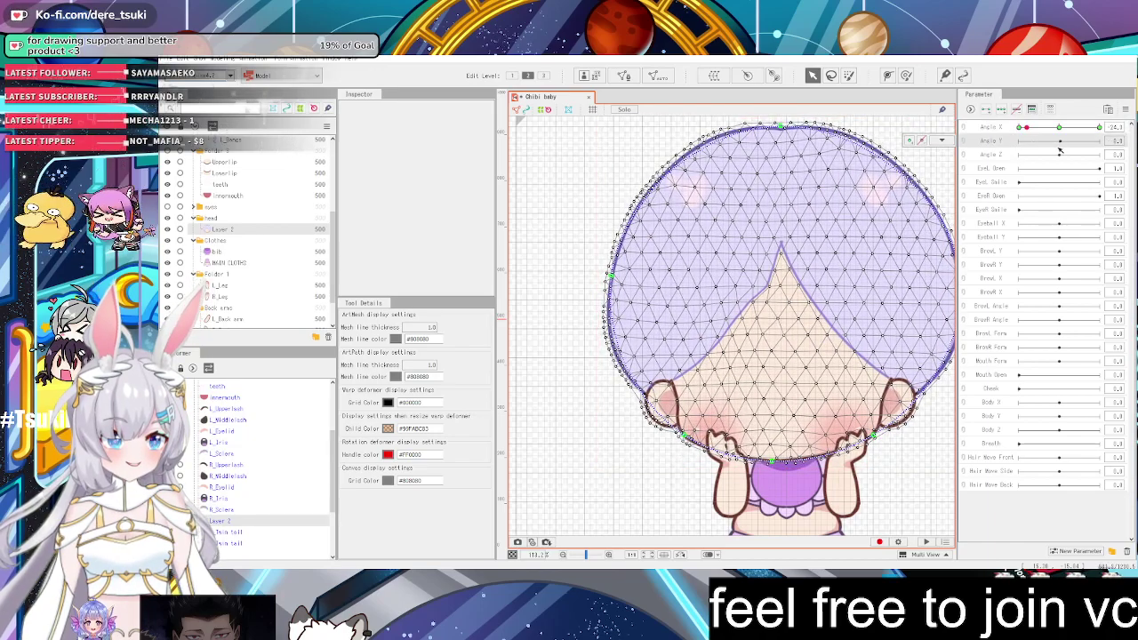
# Preview the Angle X turn once more and reset all parameters to their default values
pyautogui.click(1124, 108)
pyautogui.click(1049, 116)
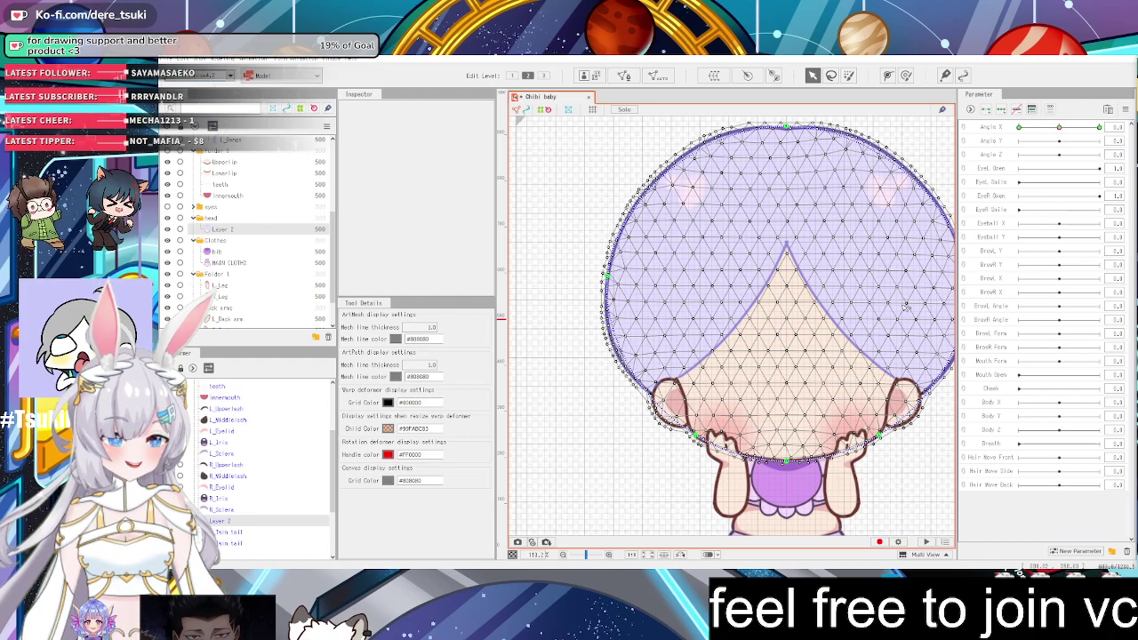
pyautogui.moveTo(1019, 127); pyautogui.dragTo(1064, 141)
pyautogui.click(1124, 110)
pyautogui.click(1102, 119)
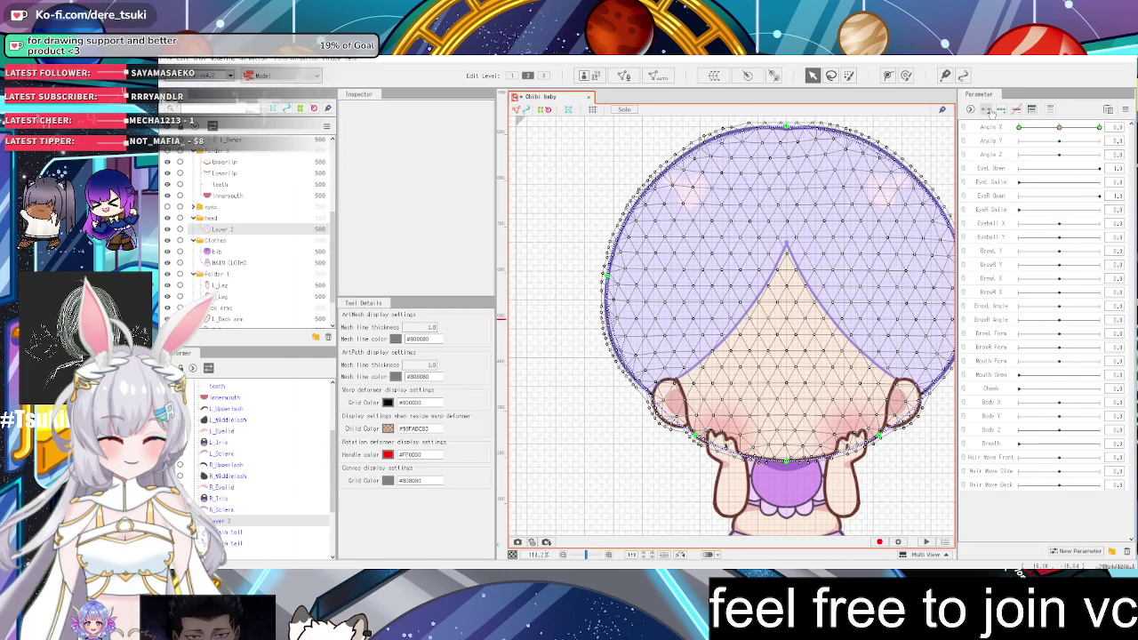
# Add a deform path point on each lower side of the head outline beside the ears, with the parameters at their defaults
pyautogui.click(887, 75)
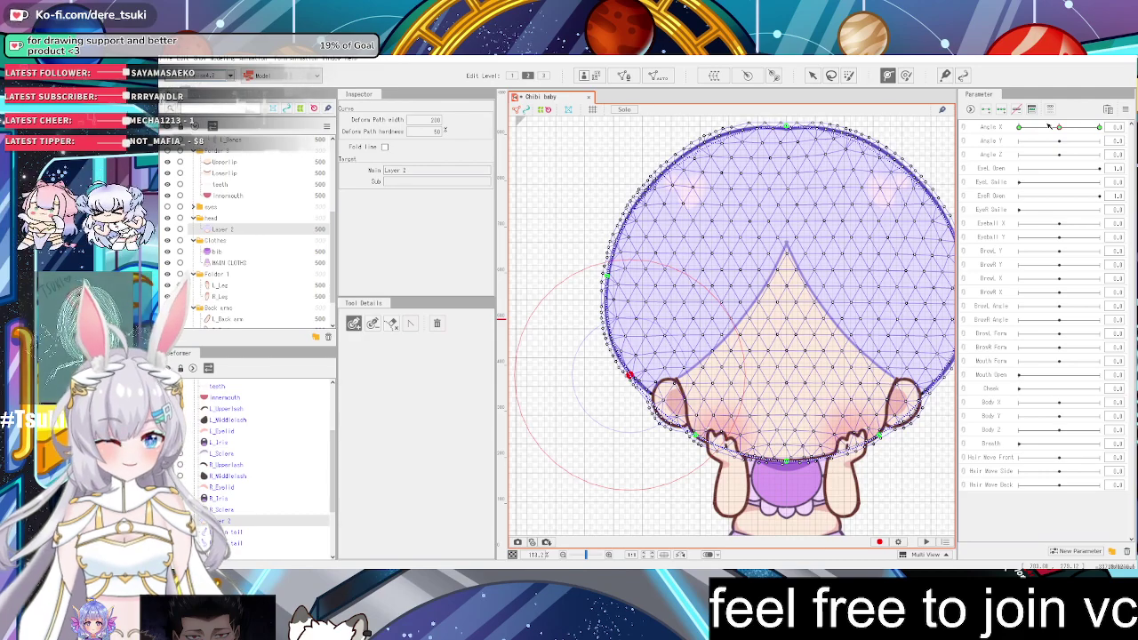
pyautogui.scroll(-3, 919, 374)
pyautogui.scroll(3, 934, 381)
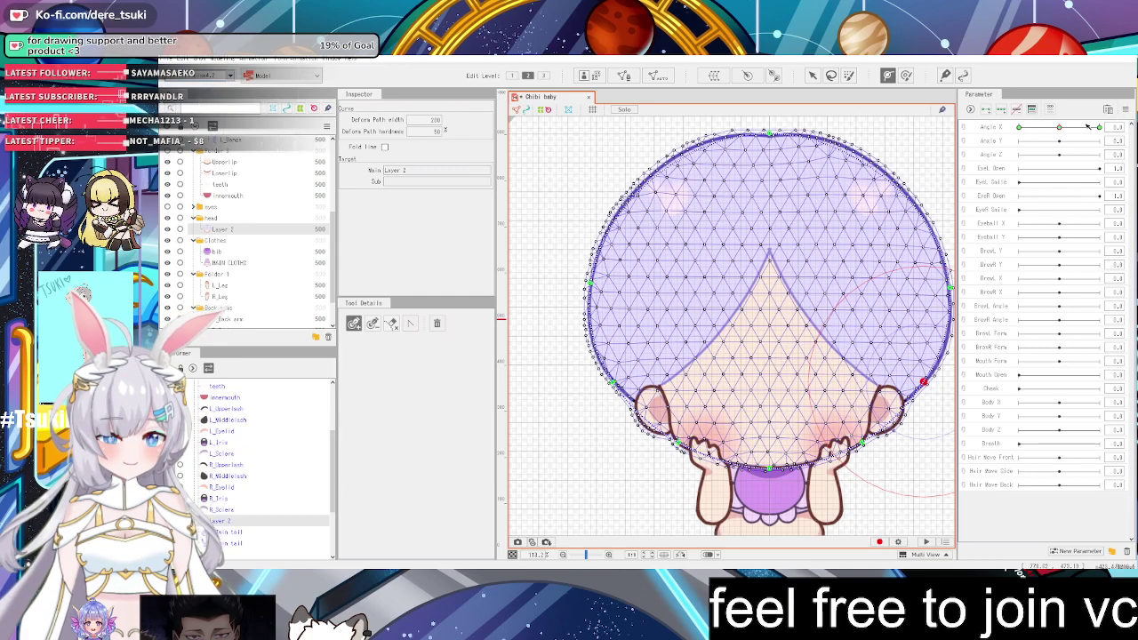
pyautogui.click(1124, 110)
pyautogui.click(1122, 121)
pyautogui.click(812, 75)
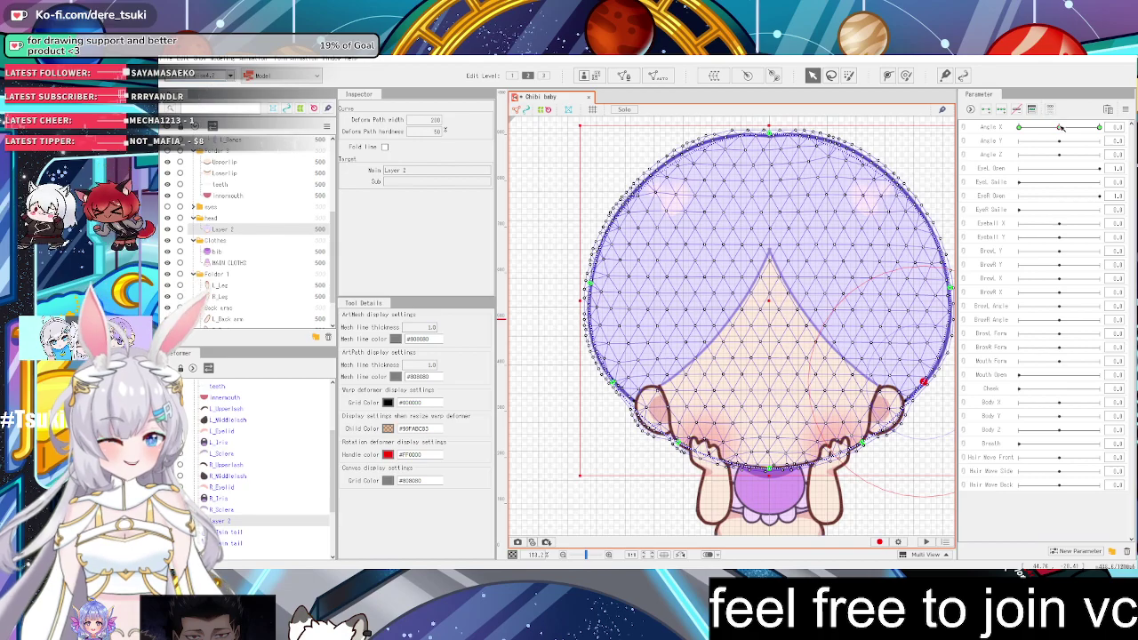
# At Angle X -30, nudge the added deform path point beside the left ear slightly inward and reset the parameters to their defaults
pyautogui.moveTo(1061, 128); pyautogui.dragTo(1098, 127)
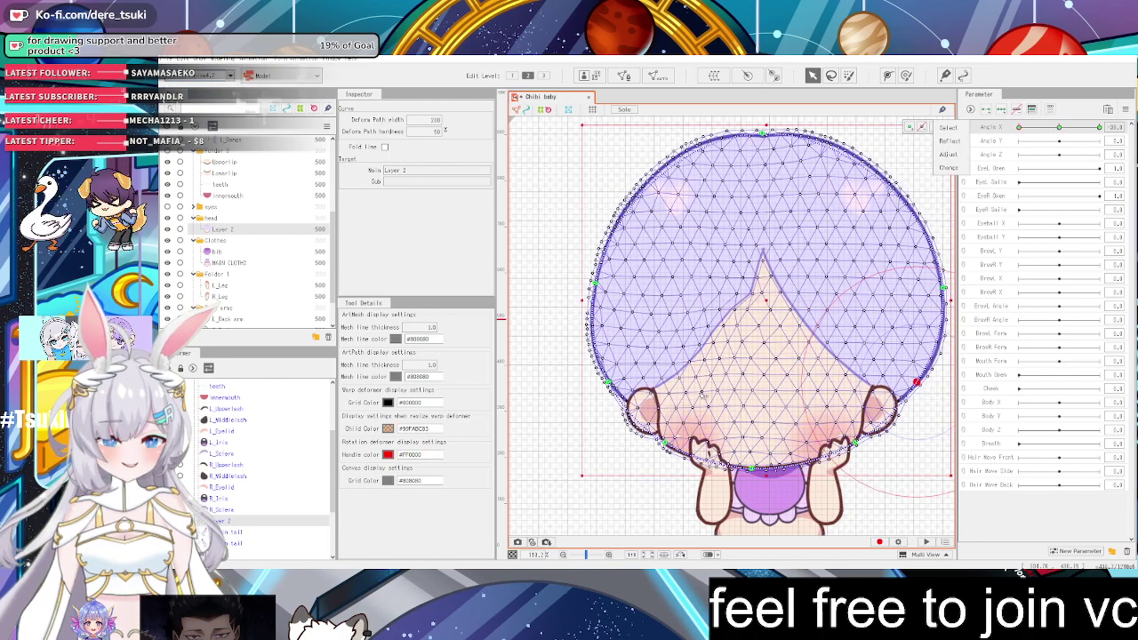
pyautogui.moveTo(608, 383); pyautogui.dragTo(613, 383)
pyautogui.click(621, 389)
pyautogui.scroll(-3, 686, 385)
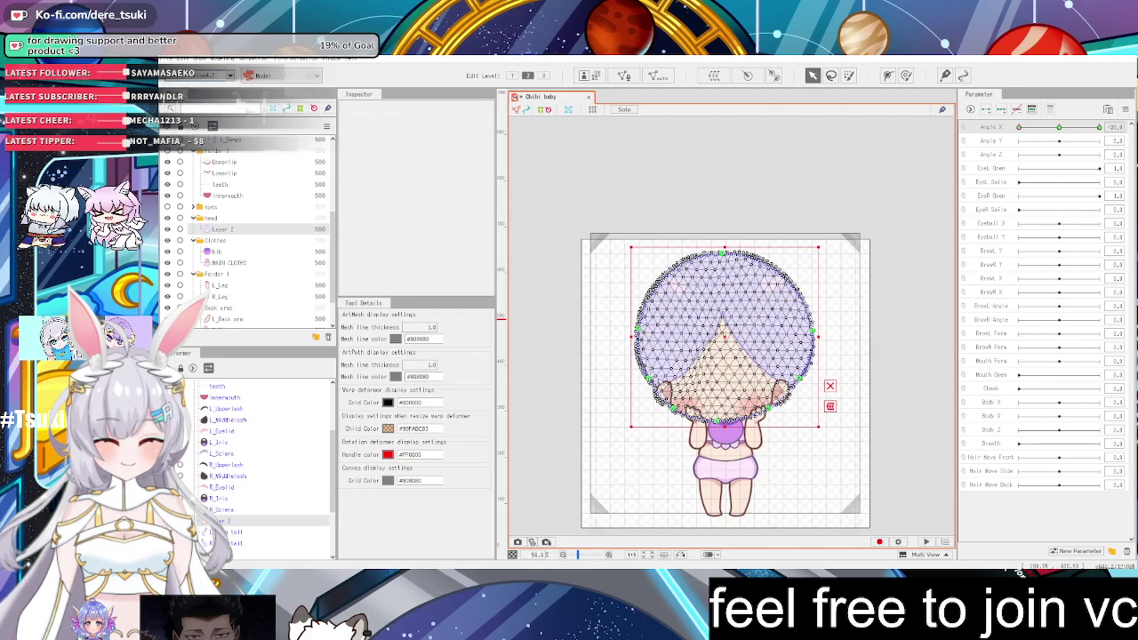
pyautogui.scroll(2, 651, 372)
pyautogui.scroll(1, 653, 371)
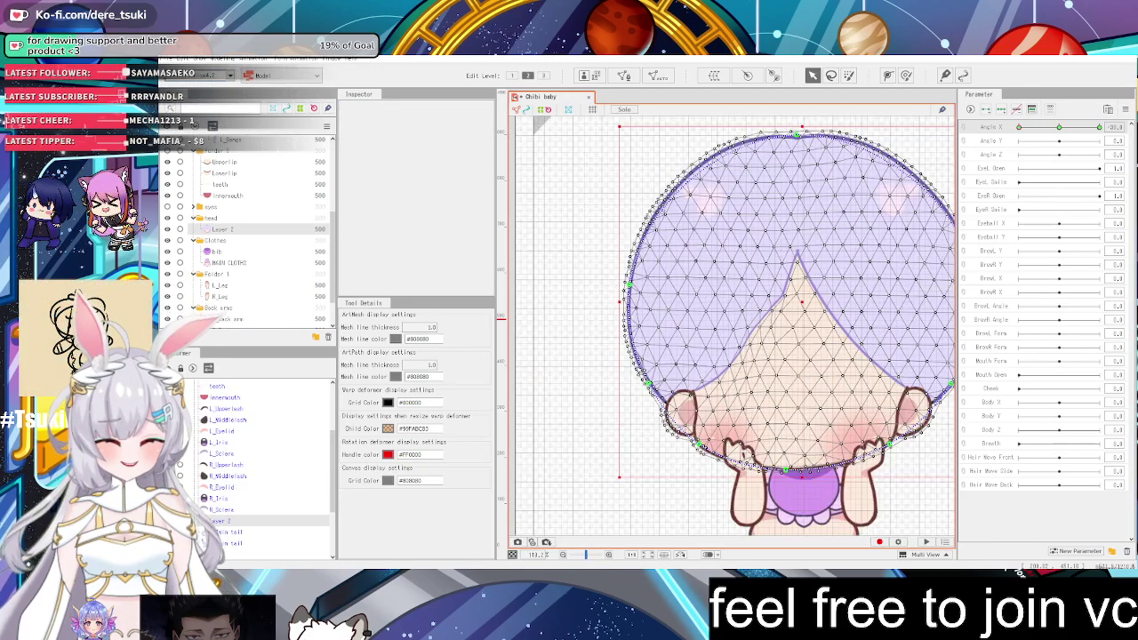
pyautogui.moveTo(1099, 127); pyautogui.dragTo(1058, 140)
pyautogui.click(1125, 110)
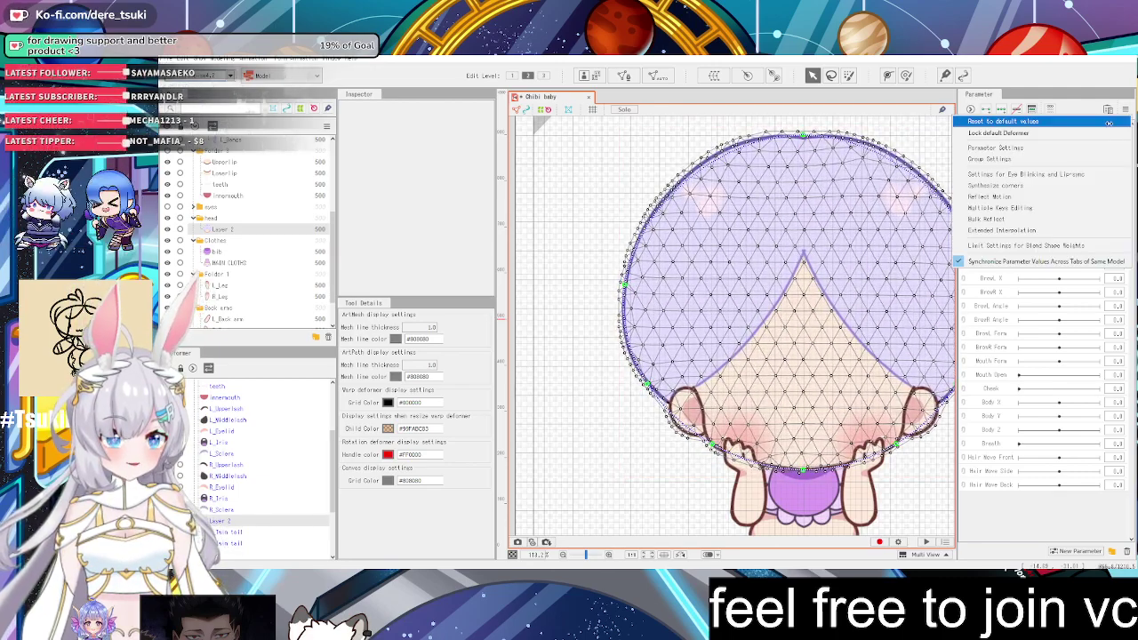
pyautogui.click(1098, 121)
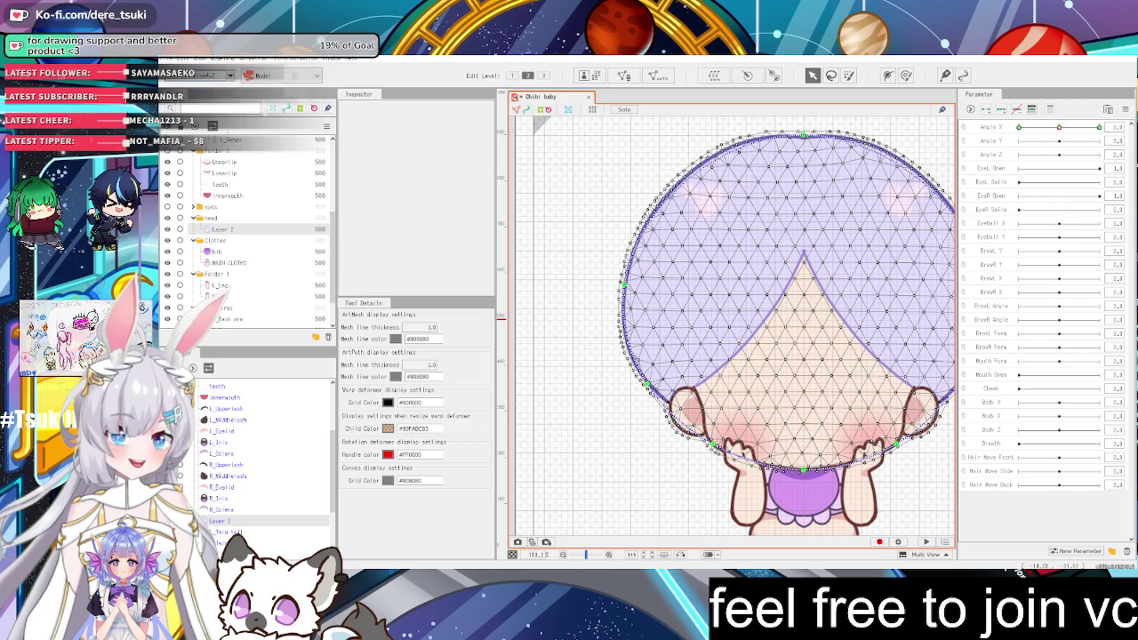
# Examine the head at several scales and compare the centre and -30 poses of Angle X
pyautogui.scroll(-2, 805, 277)
pyautogui.scroll(2, 812, 283)
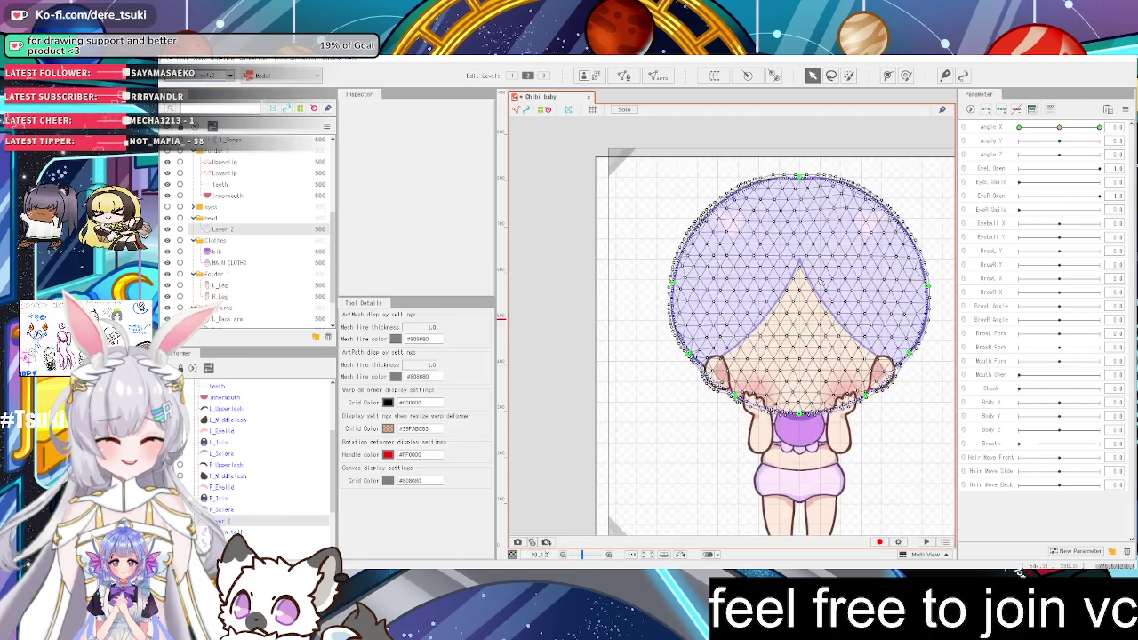
pyautogui.scroll(-1, 839, 282)
pyautogui.scroll(-3, 917, 269)
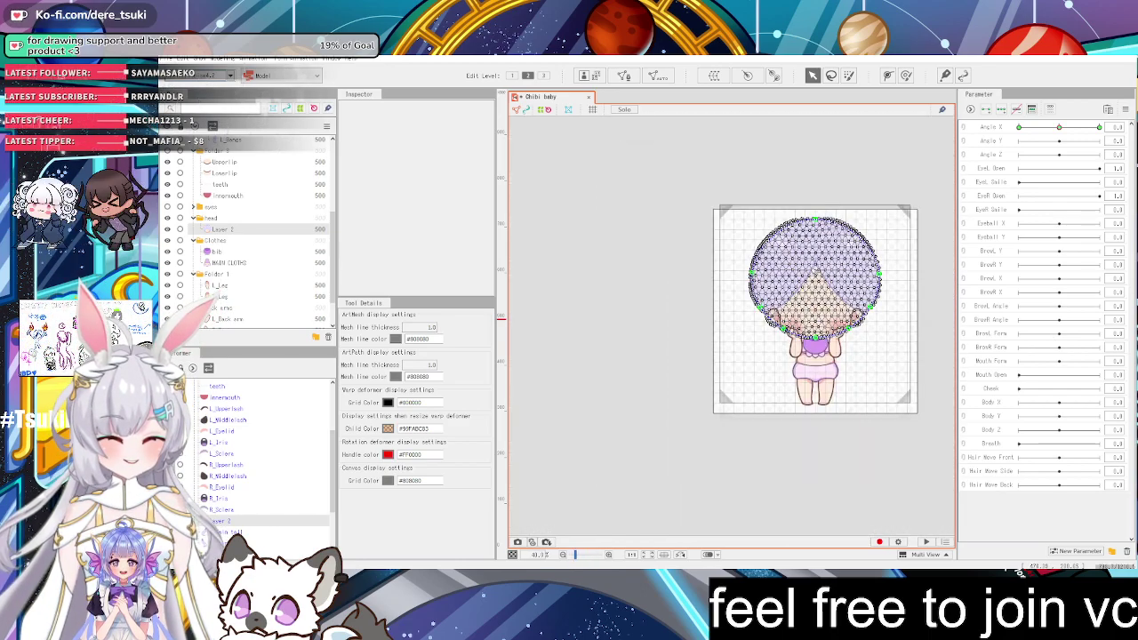
pyautogui.scroll(4, 917, 270)
pyautogui.scroll(-5, 916, 269)
pyautogui.scroll(4, 917, 269)
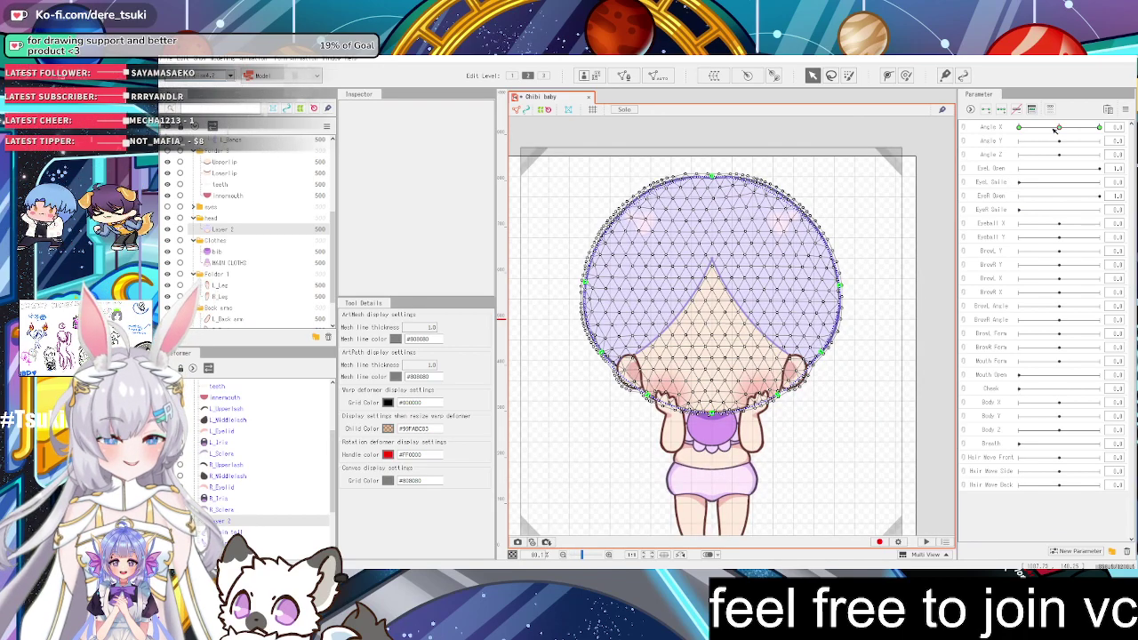
pyautogui.moveTo(1058, 128); pyautogui.dragTo(1020, 127)
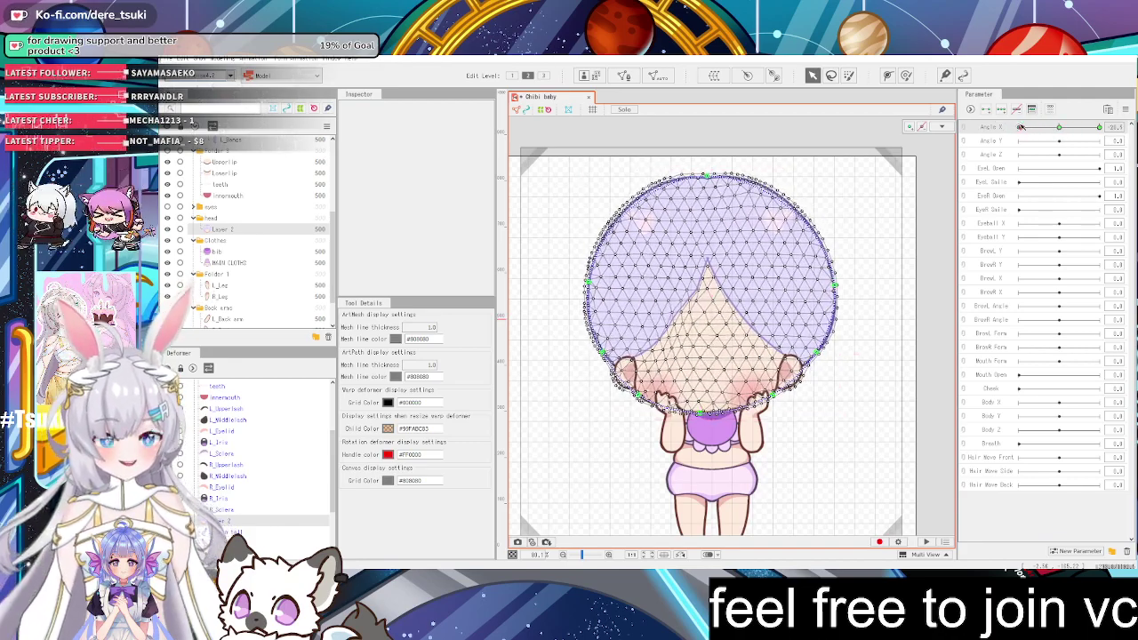
pyautogui.click(1058, 128)
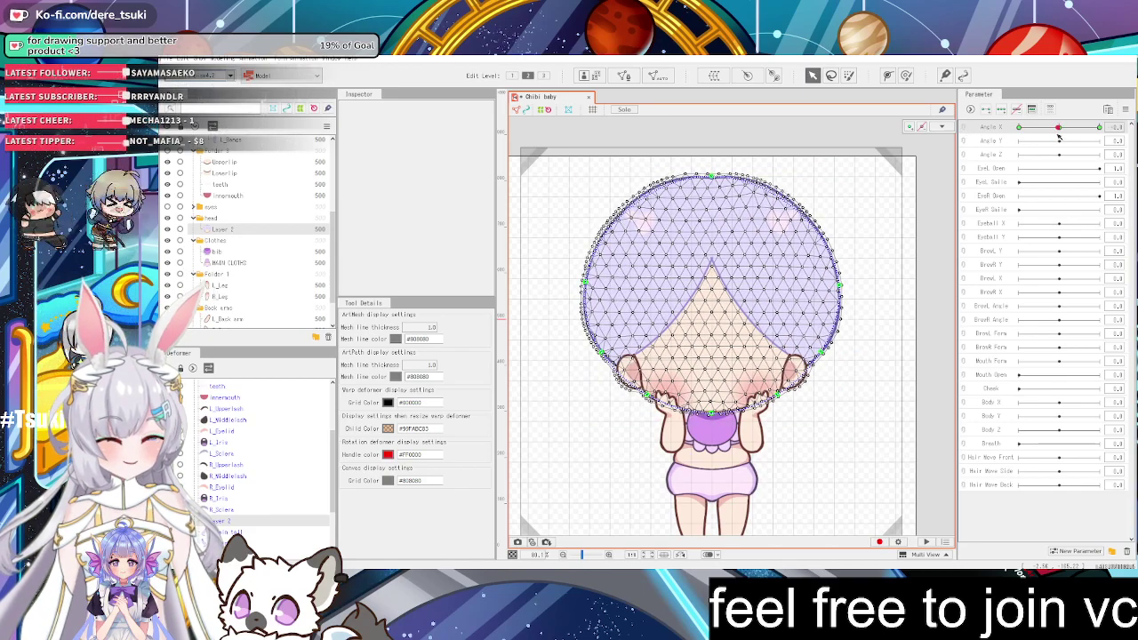
# At Angle X -30, move mesh vertices on the upper left fringe edge near the parting to smooth its curve
pyautogui.moveTo(1059, 136); pyautogui.dragTo(1010, 133)
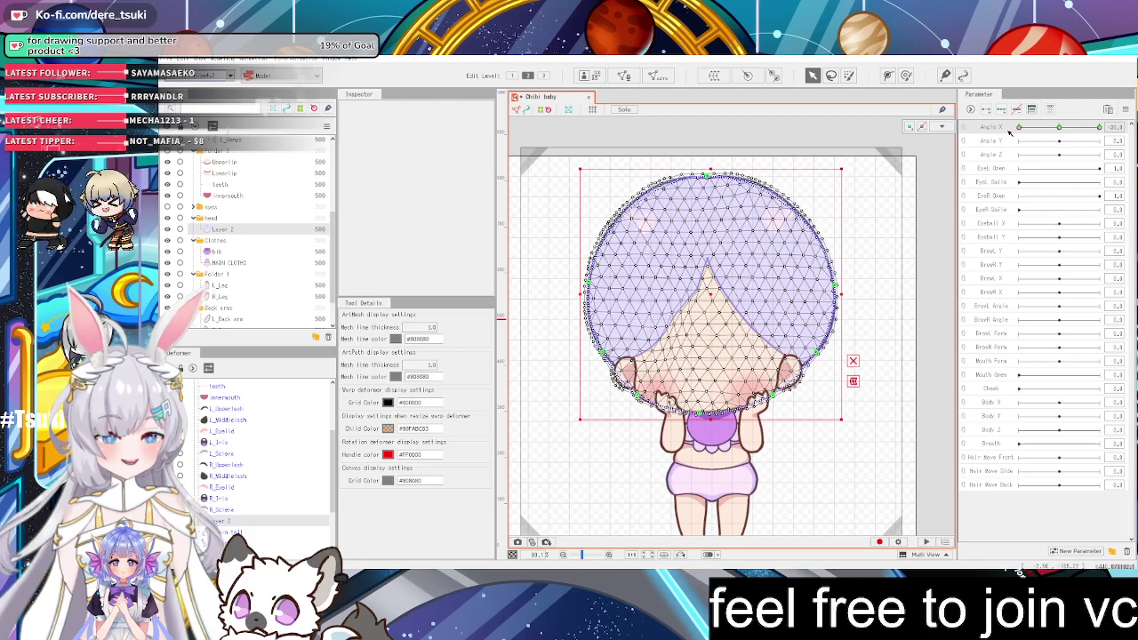
pyautogui.scroll(5, 696, 277)
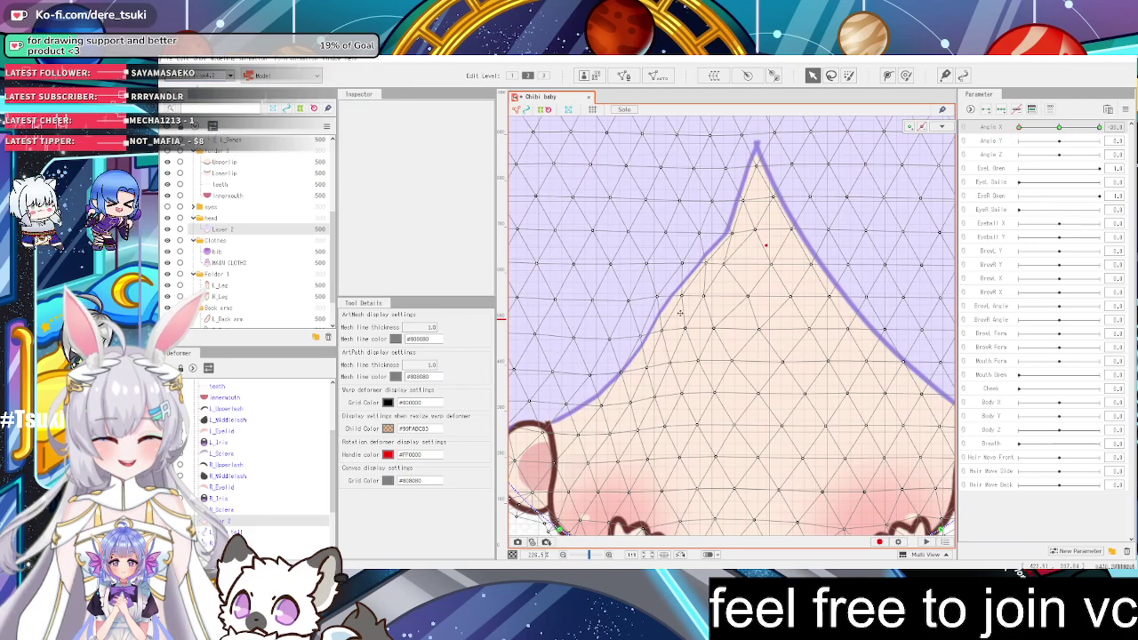
pyautogui.scroll(-3, 696, 276)
pyautogui.scroll(5, 697, 277)
pyautogui.scroll(-5, 696, 277)
pyautogui.scroll(5, 722, 242)
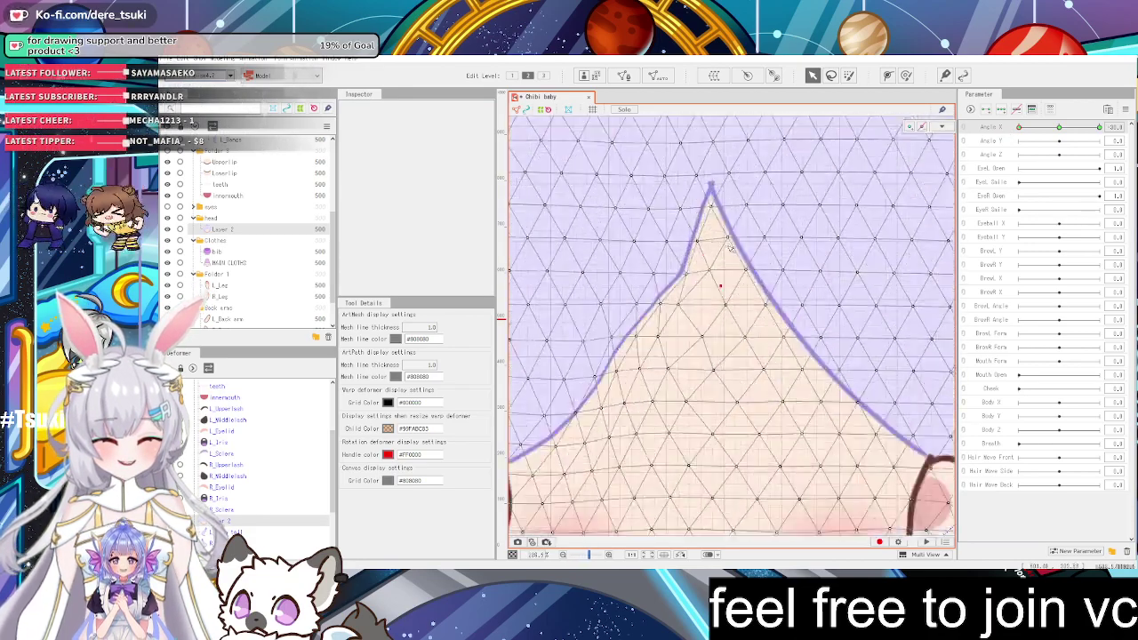
pyautogui.click(669, 286)
pyautogui.scroll(-4, 673, 289)
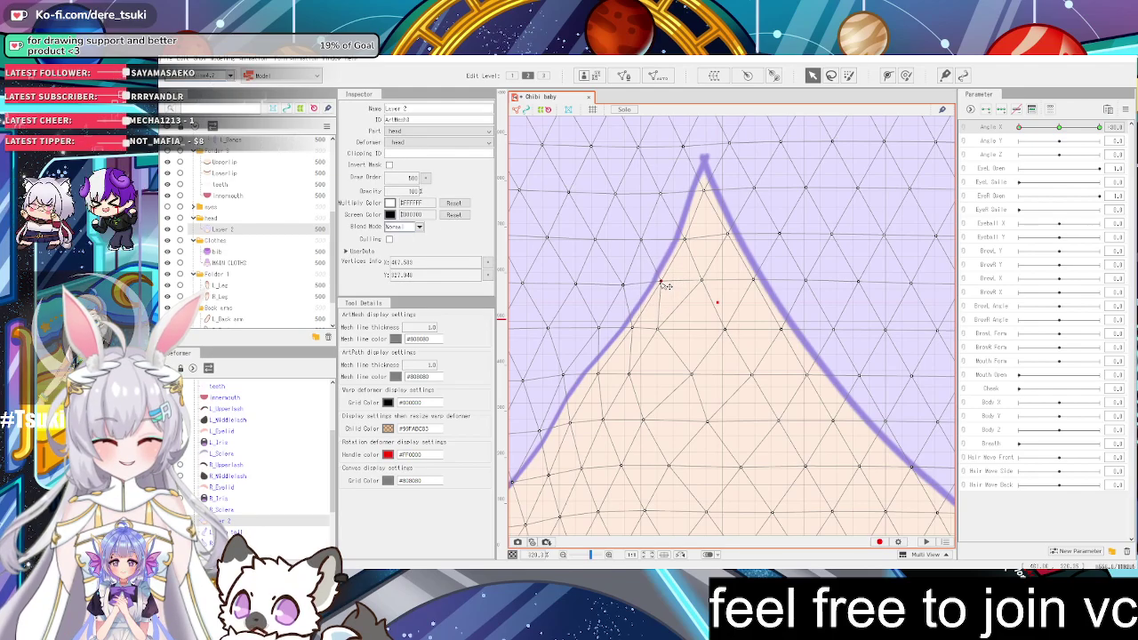
pyautogui.scroll(-3, 668, 294)
pyautogui.scroll(4, 668, 294)
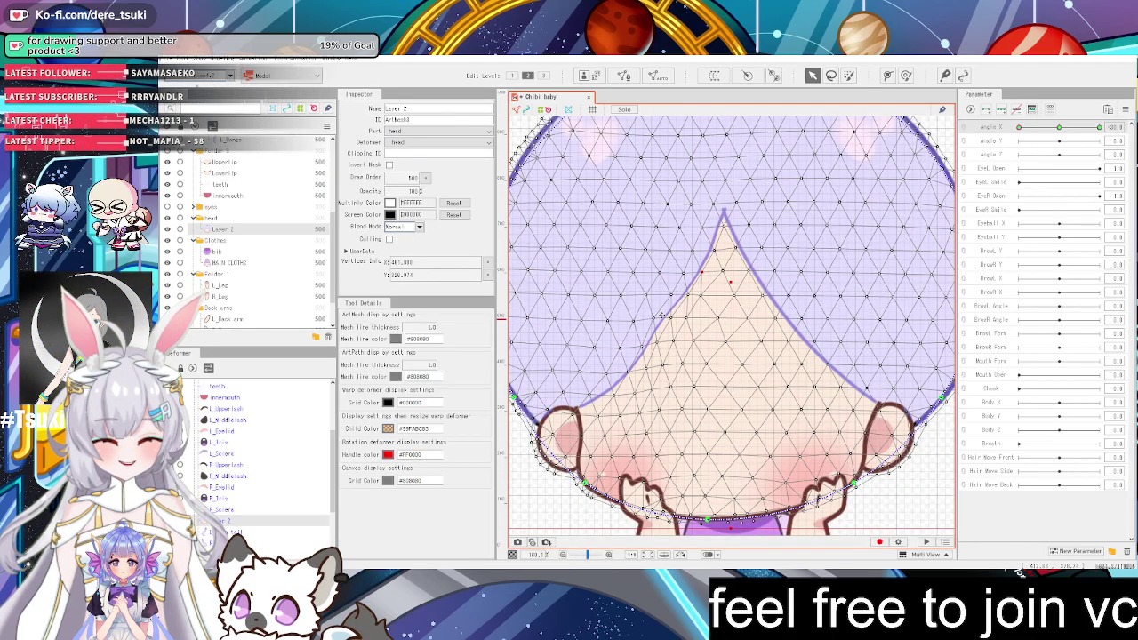
pyautogui.scroll(-2, 707, 267)
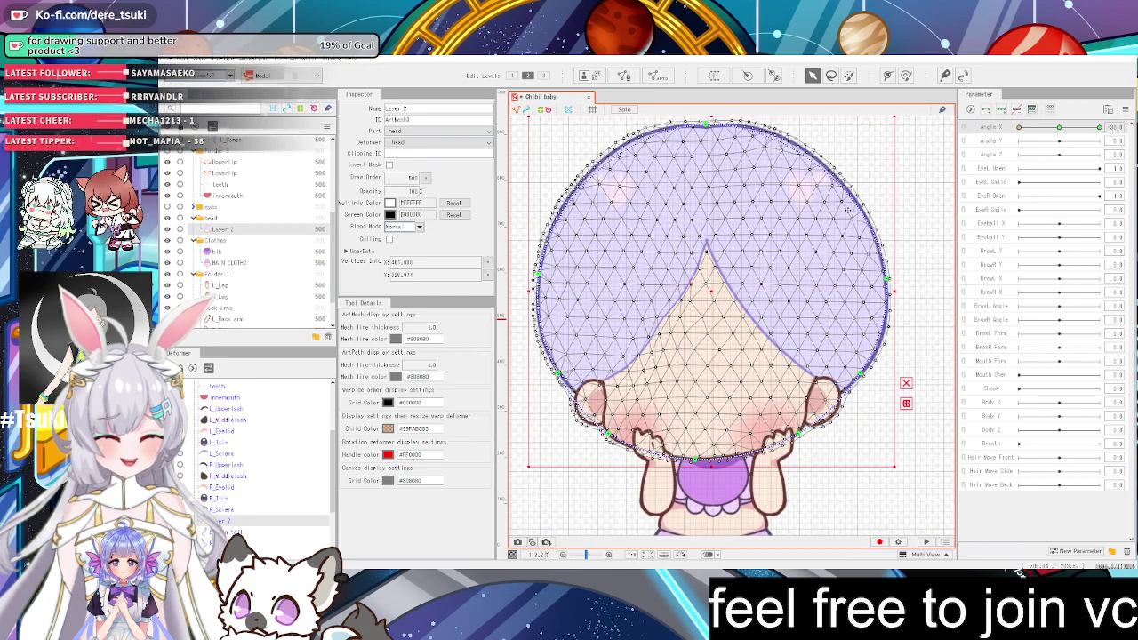
# Adjust the mesh vertices along the lower left fringe edge at Angle X -30 to smooth the bend and preview the turn
pyautogui.moveTo(1020, 127)
pyautogui.mouseDown()
pyautogui.moveTo(1066, 128)
pyautogui.moveTo(1014, 134)
pyautogui.mouseUp()
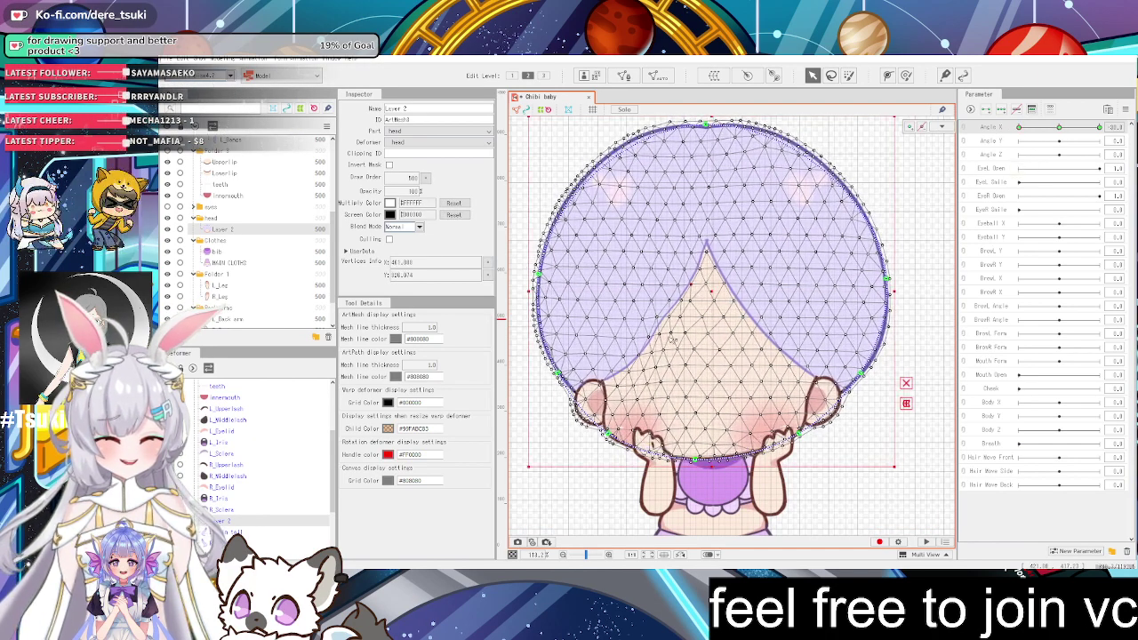
pyautogui.scroll(4, 695, 323)
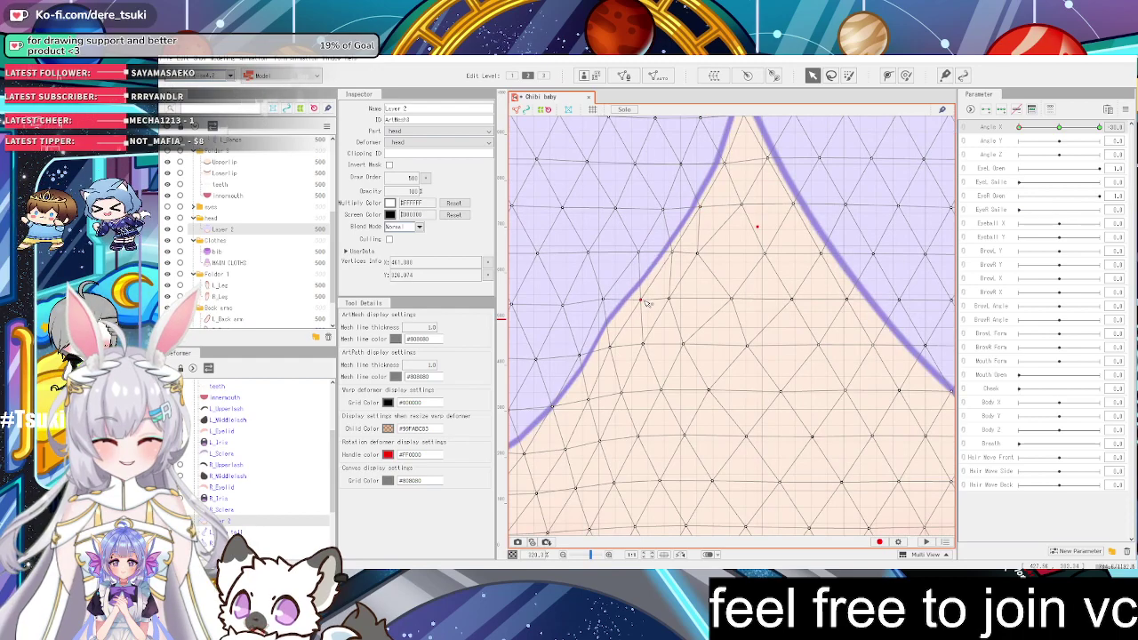
pyautogui.click(612, 346)
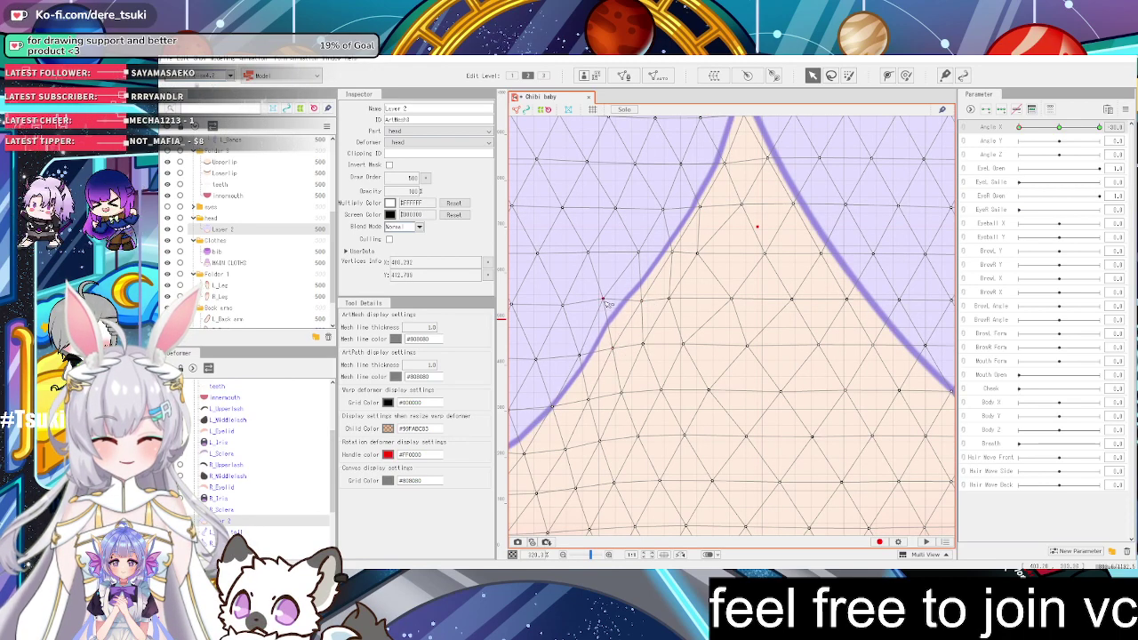
pyautogui.scroll(-5, 607, 304)
pyautogui.scroll(5, 578, 323)
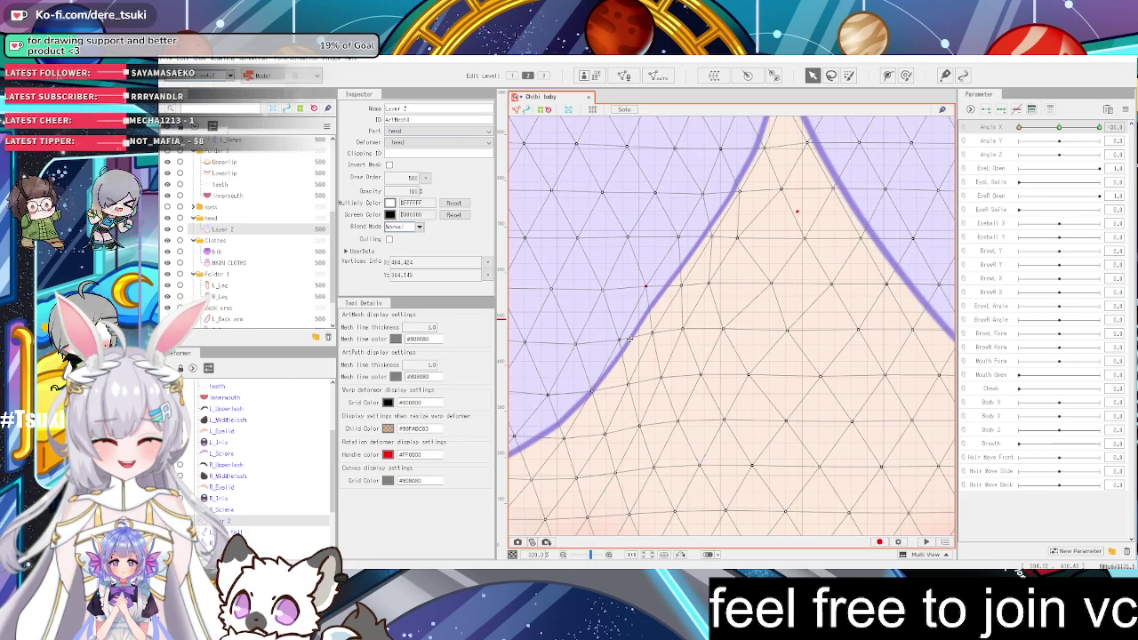
pyautogui.scroll(-5, 632, 336)
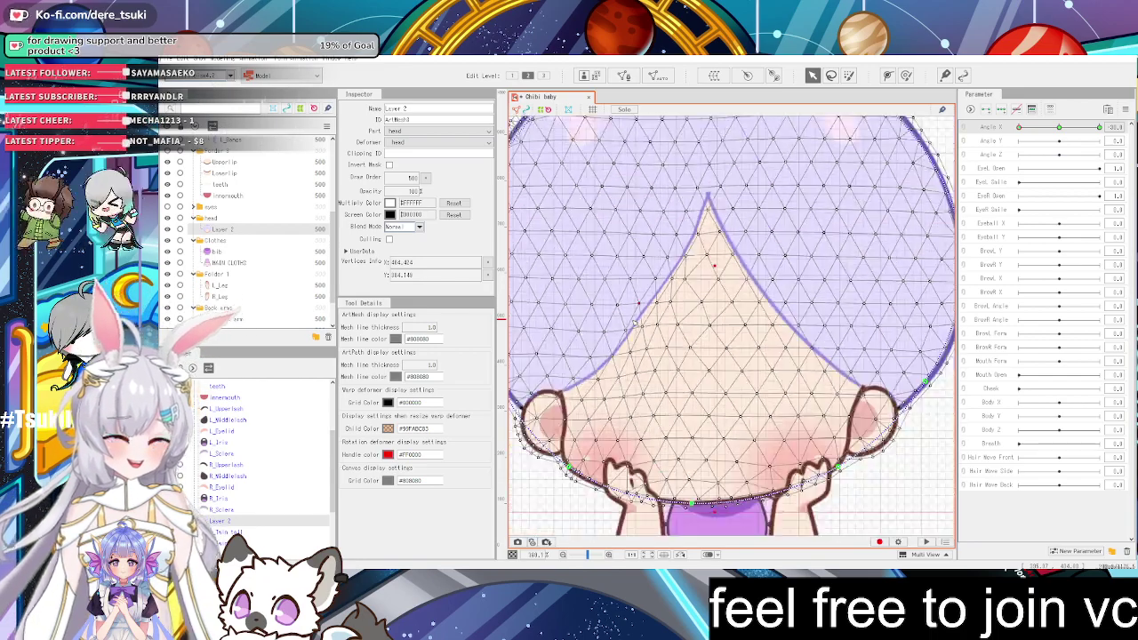
pyautogui.scroll(-3, 654, 290)
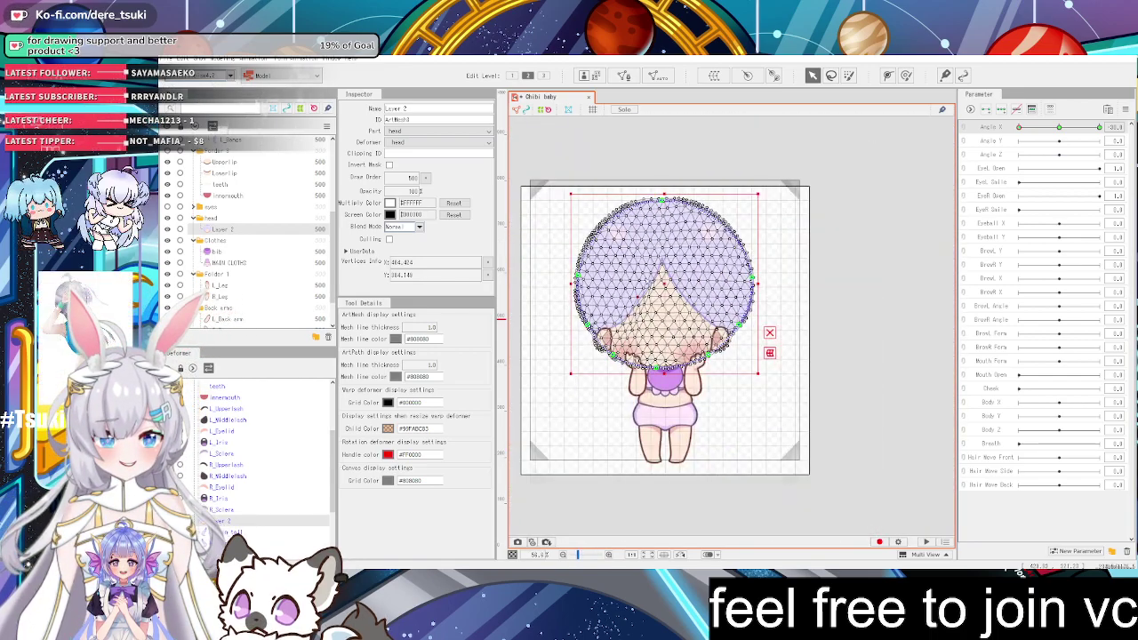
pyautogui.scroll(2, 654, 290)
pyautogui.click(1058, 133)
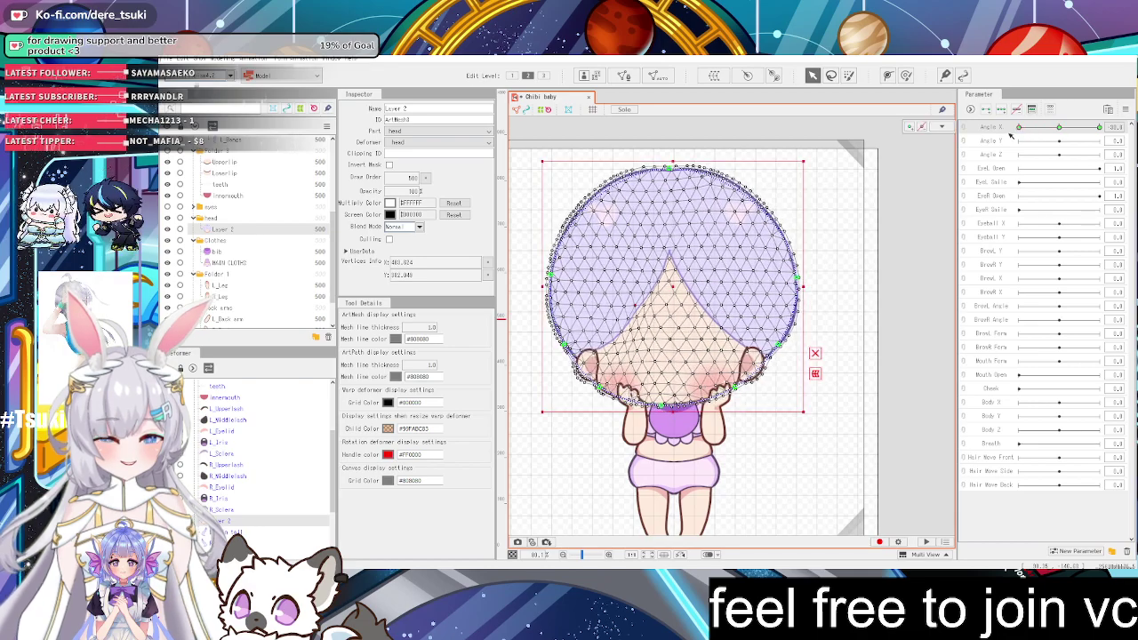
pyautogui.moveTo(1057, 137); pyautogui.dragTo(999, 145)
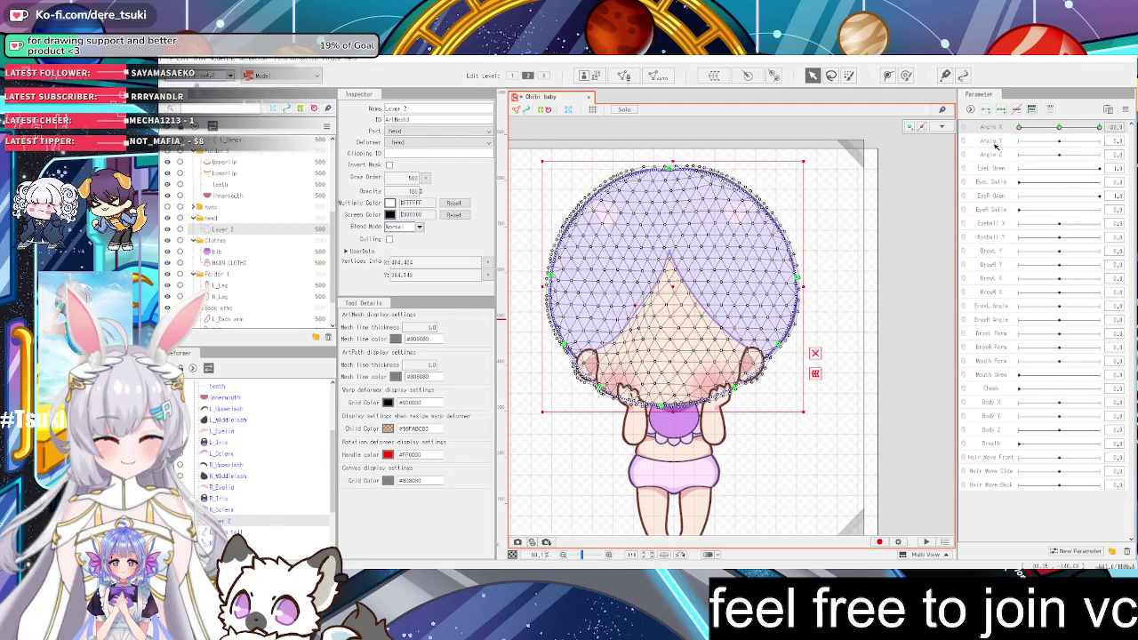
# Nudge the deform path point beside the right ear slightly inward at Angle X -30 and check the whole head shape
pyautogui.scroll(2, 771, 371)
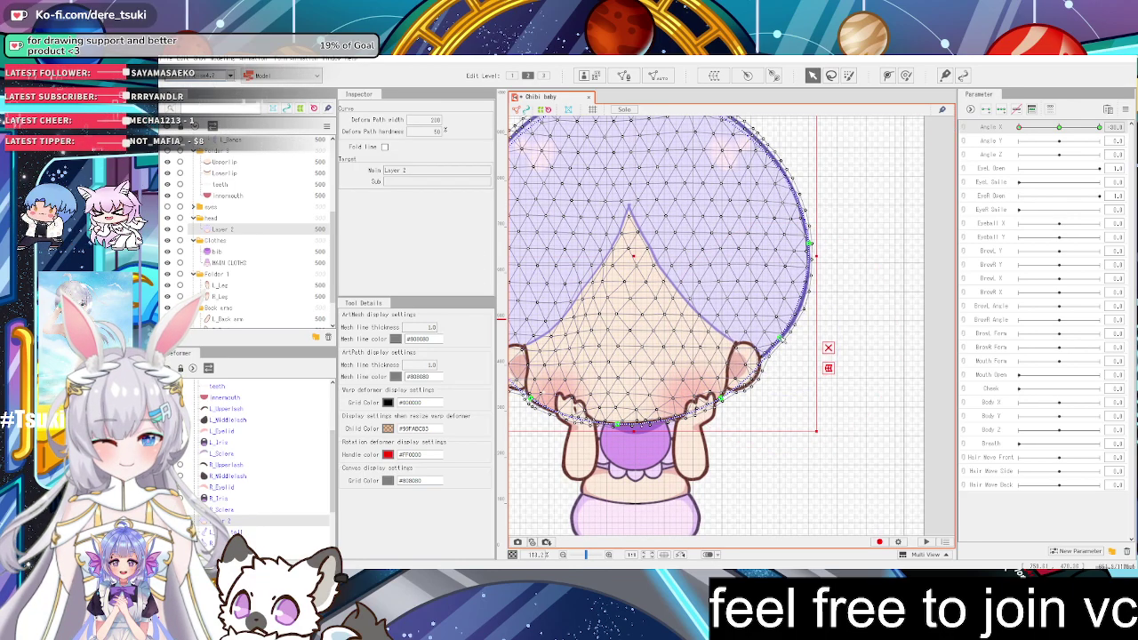
pyautogui.scroll(5, 784, 341)
pyautogui.moveTo(784, 340); pyautogui.dragTo(777, 341)
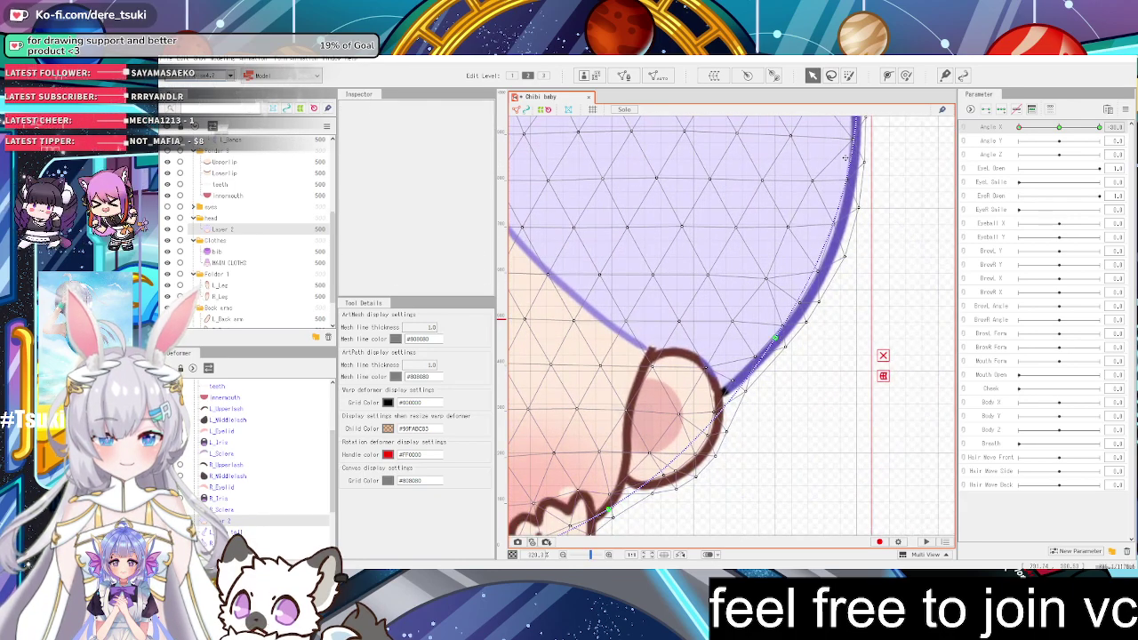
pyautogui.scroll(-4, 833, 222)
pyautogui.scroll(2, 842, 153)
pyautogui.scroll(-5, 784, 341)
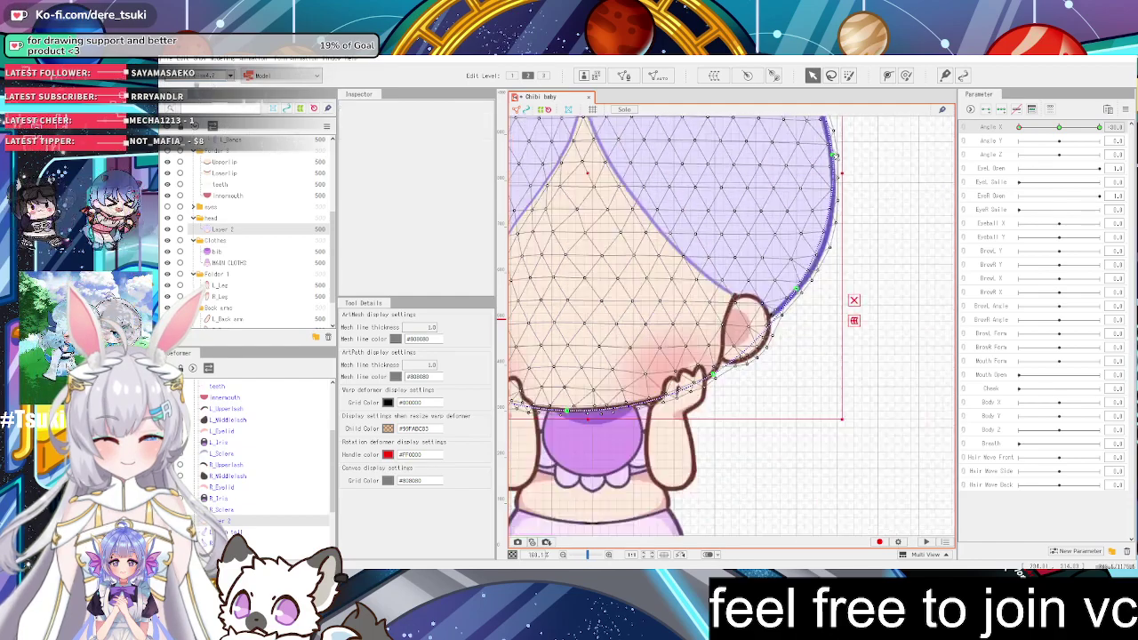
pyautogui.scroll(-6, 809, 107)
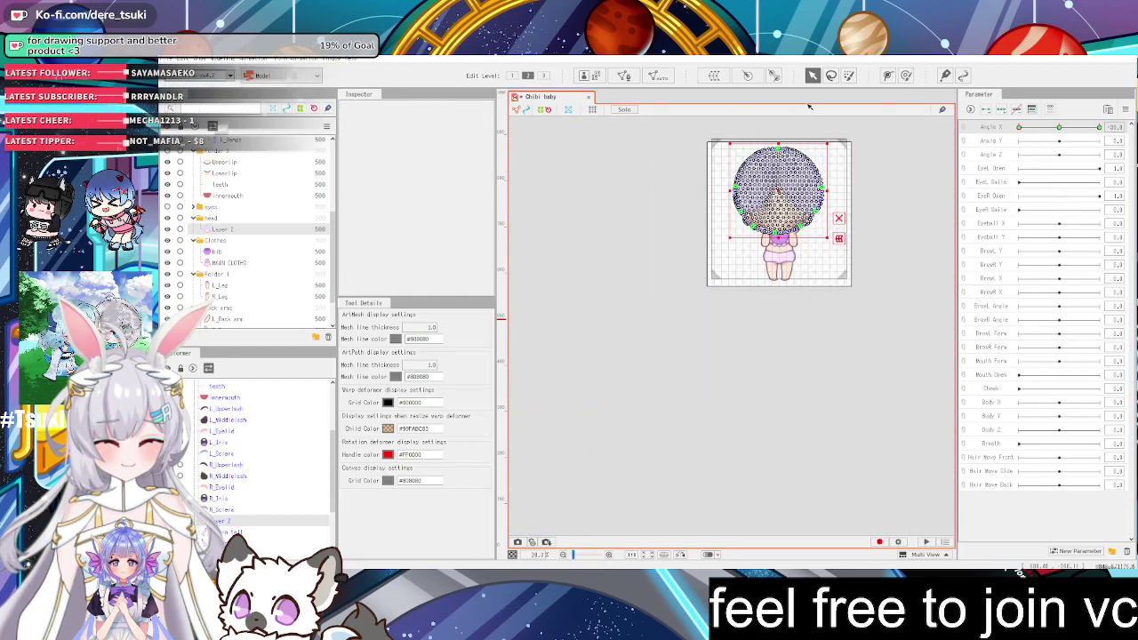
# Scrub the Angle X parameter back to about 1.0 to check how the head mesh deforms
pyautogui.scroll(3, 810, 107)
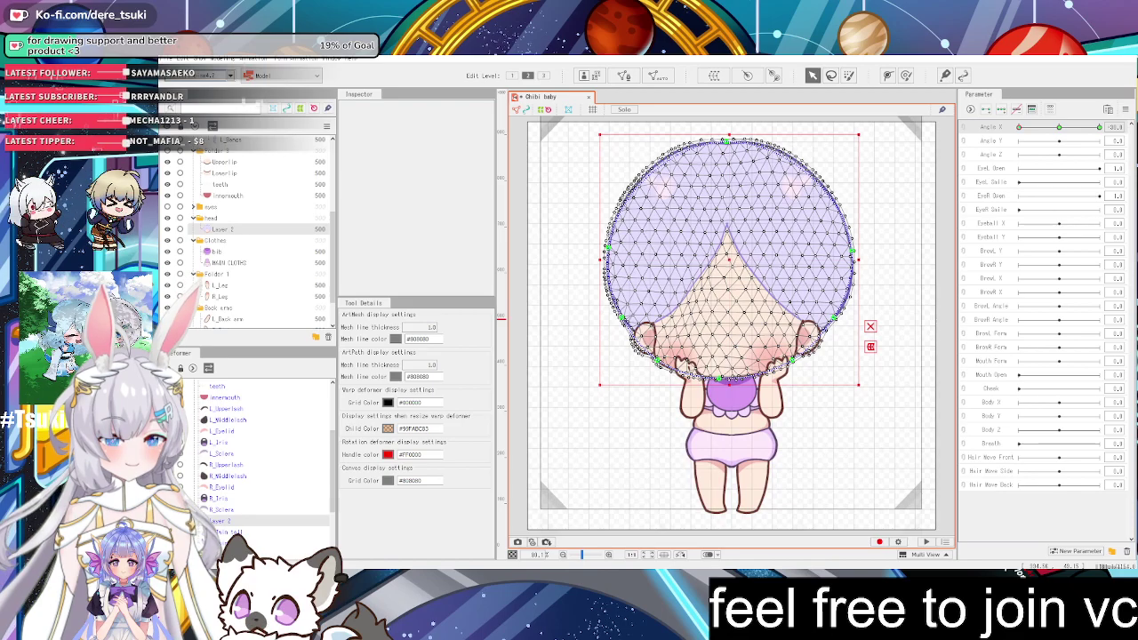
pyautogui.click(1056, 129)
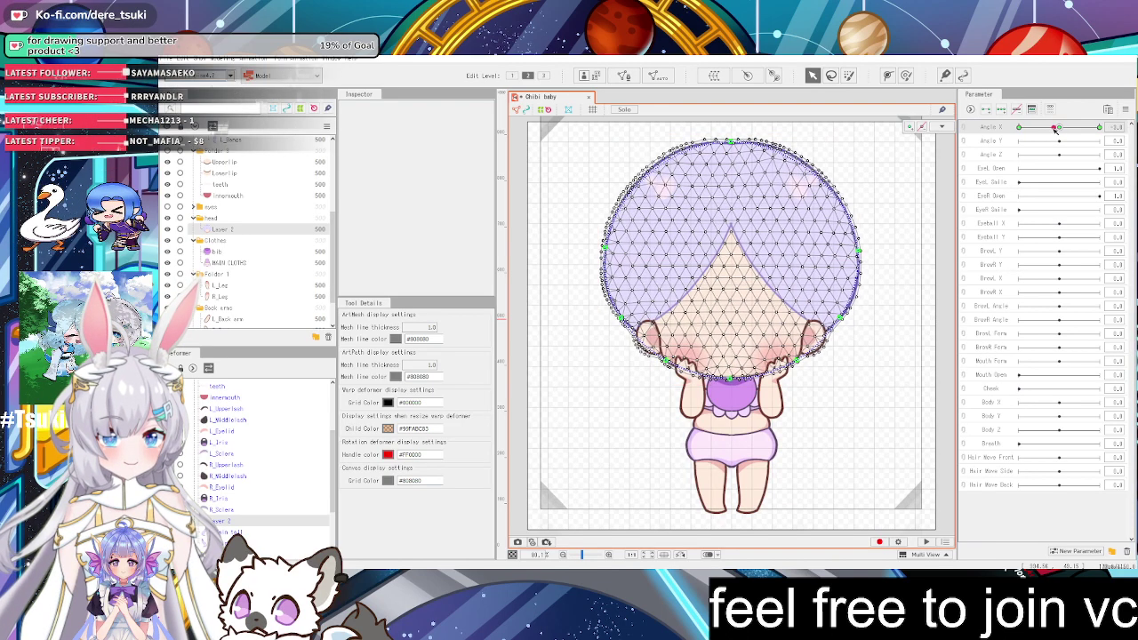
pyautogui.moveTo(1056, 128); pyautogui.dragTo(1062, 187)
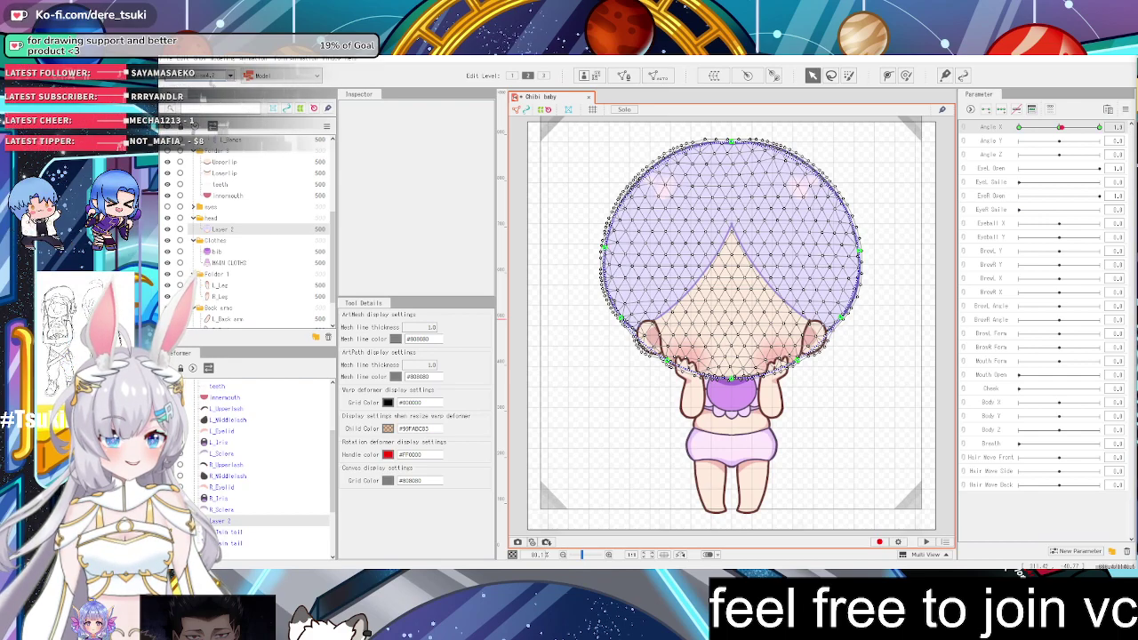
# Look through the presets of the Automatic Mesh generator for the head mesh, and close it without applying one
pyautogui.click(658, 75)
pyautogui.click(707, 264)
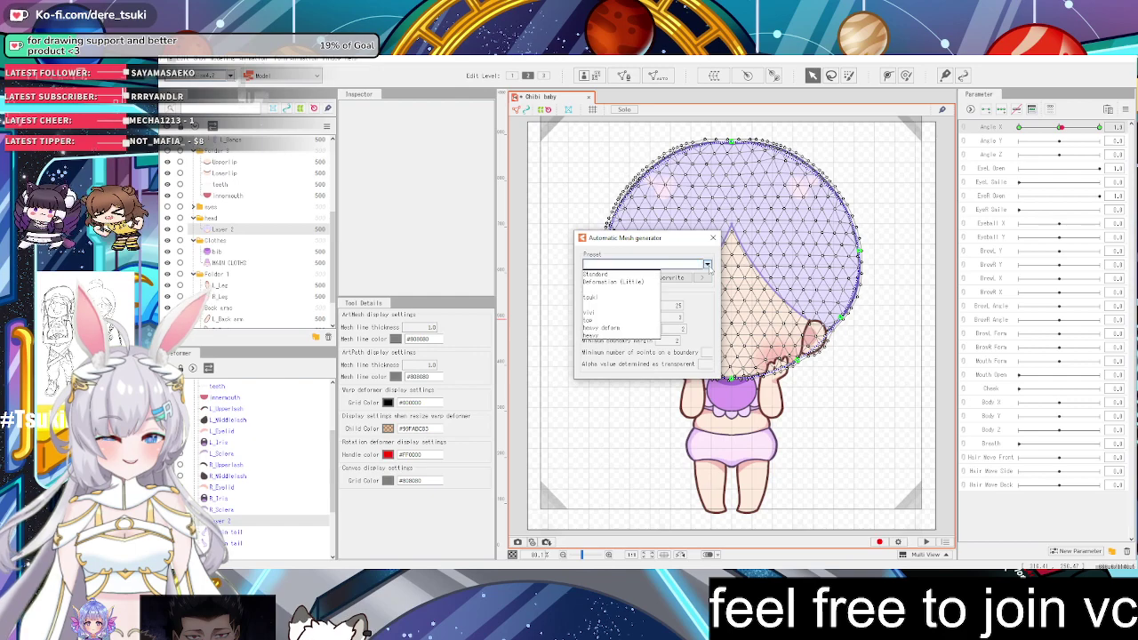
pyautogui.click(707, 264)
pyautogui.click(706, 265)
pyautogui.click(707, 264)
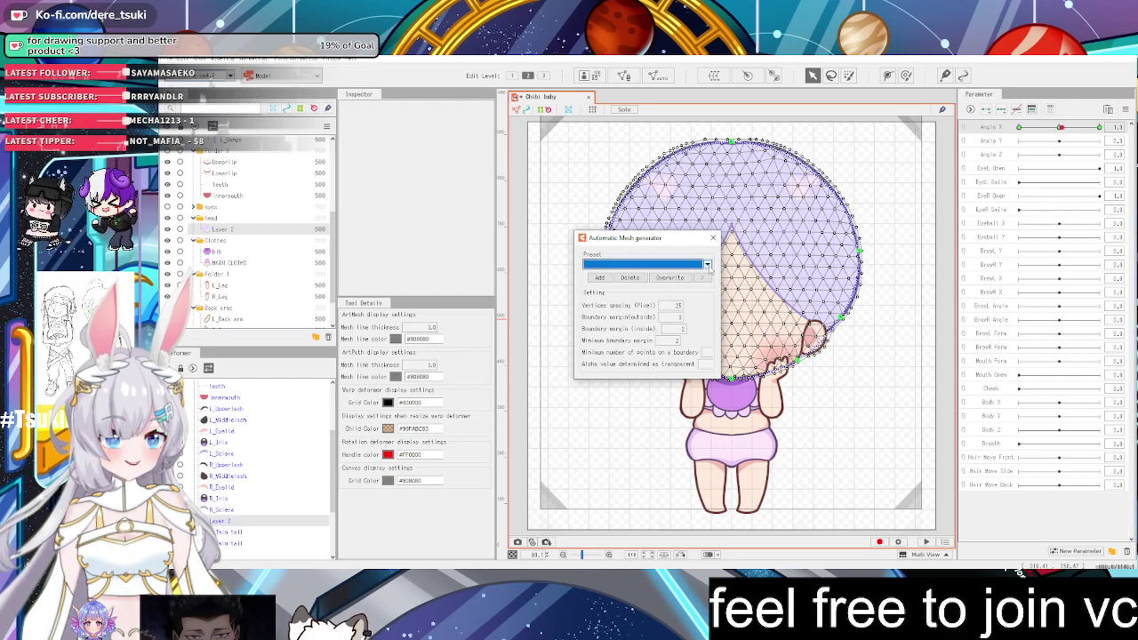
pyautogui.click(706, 264)
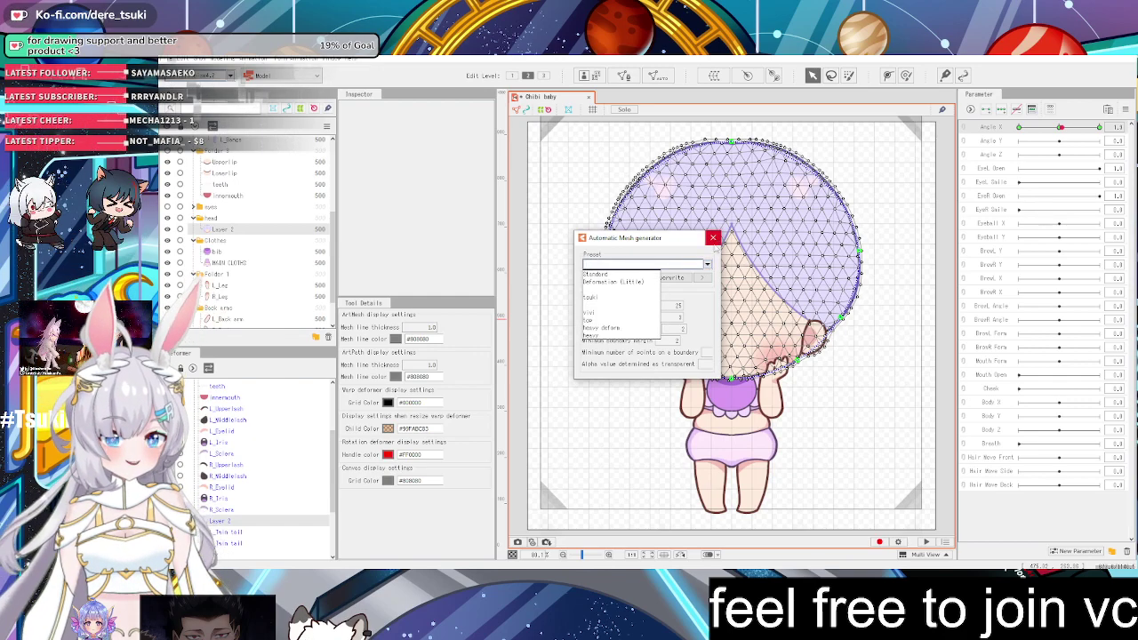
pyautogui.click(712, 239)
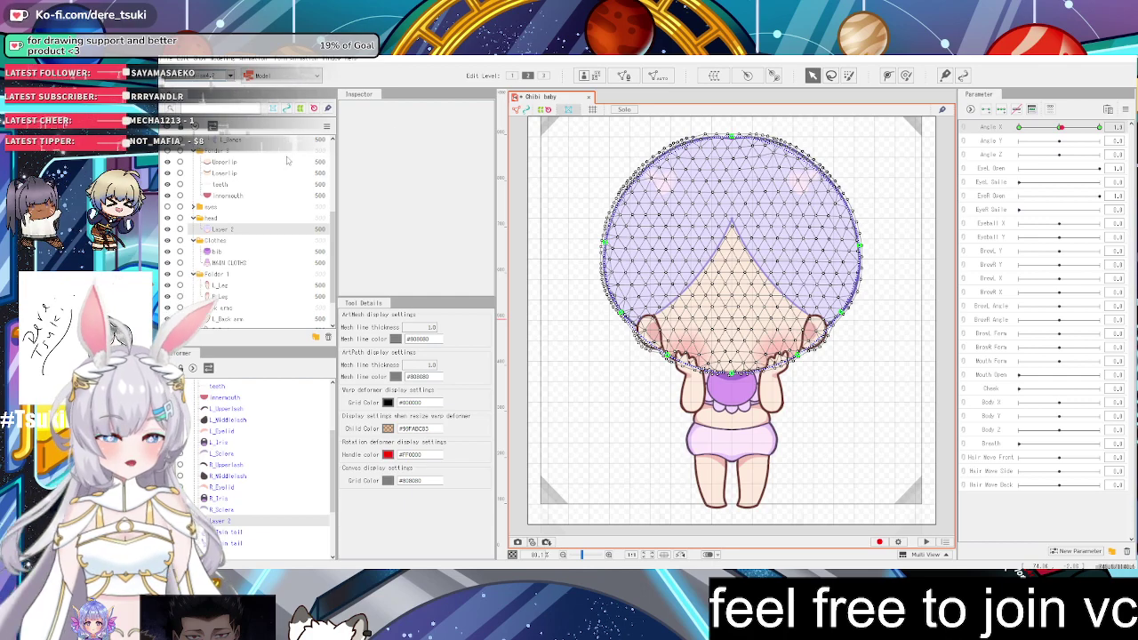
# Inspect the warp deformer covering the whole character, and reselect the head mesh Layer 2 on the canvas
pyautogui.scroll(4, 225, 140)
pyautogui.click(225, 141)
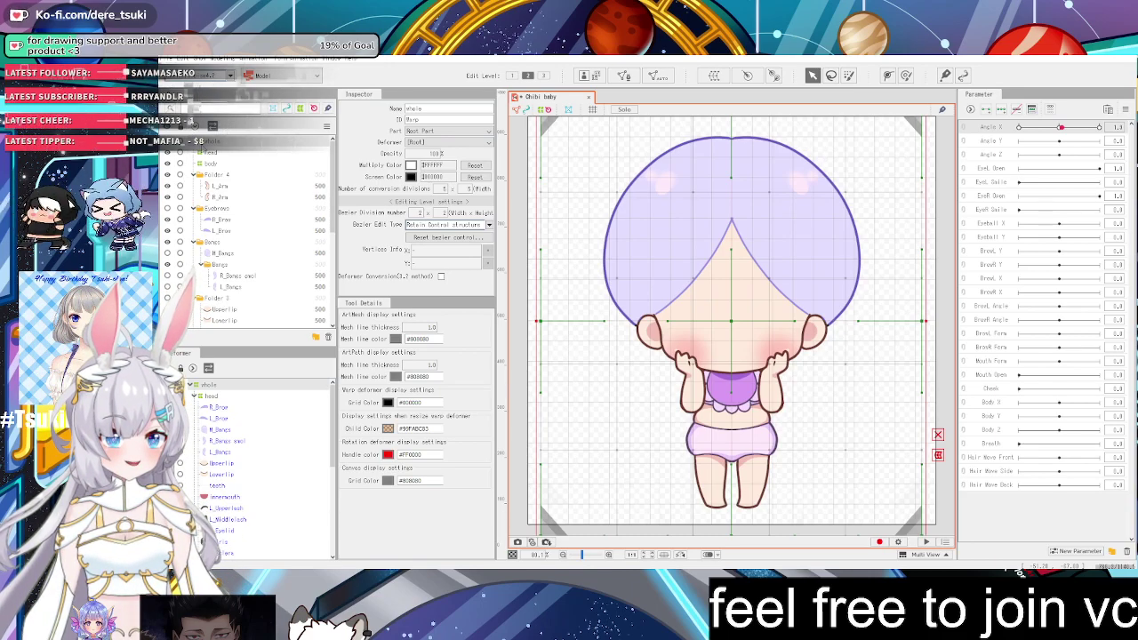
pyautogui.click(658, 211)
pyautogui.click(657, 211)
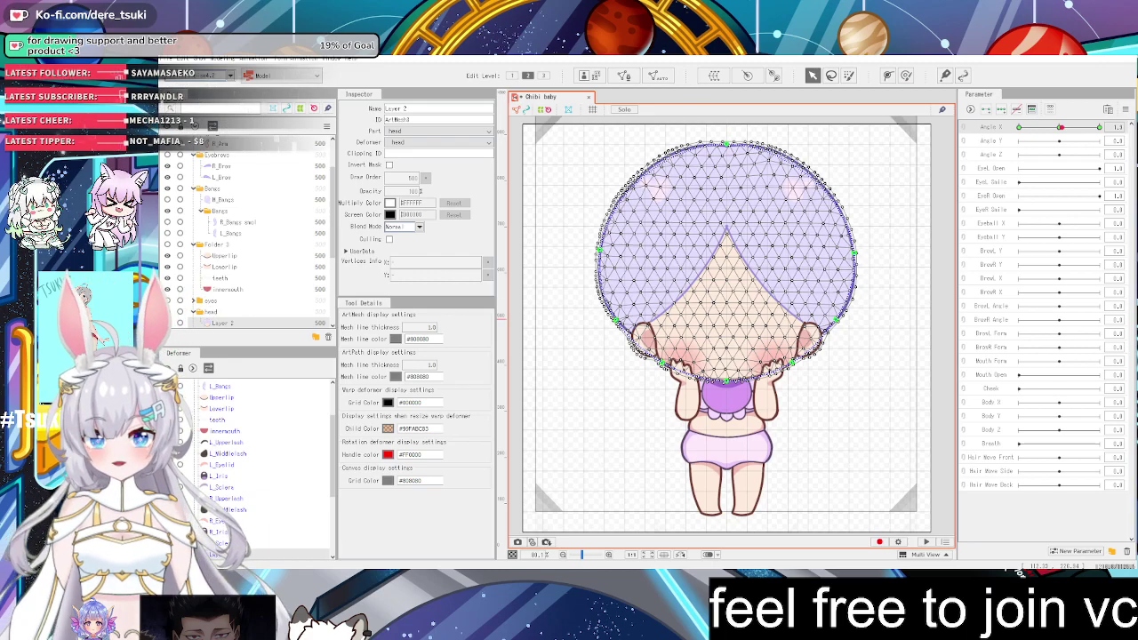
pyautogui.scroll(-5, 275, 216)
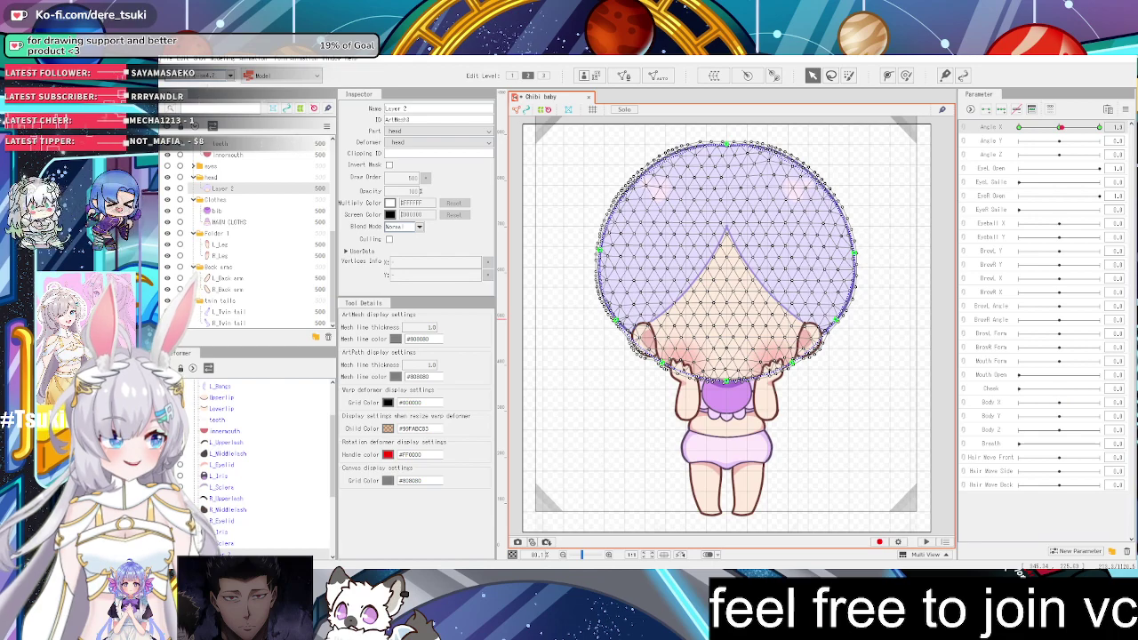
pyautogui.rightClick(938, 56)
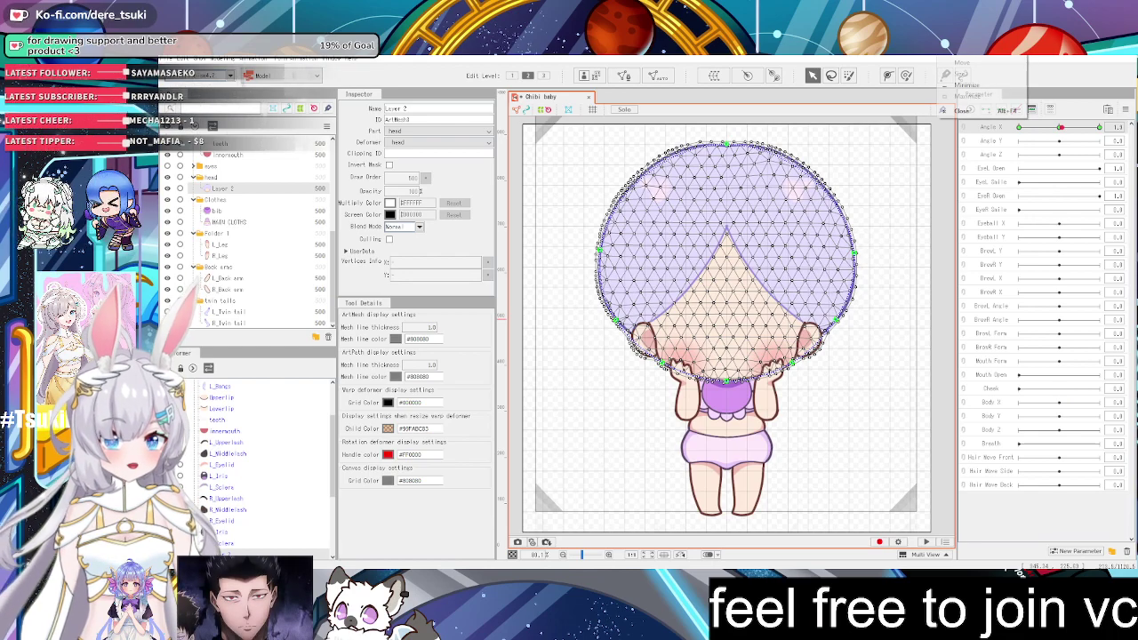
pyautogui.press('Escape')
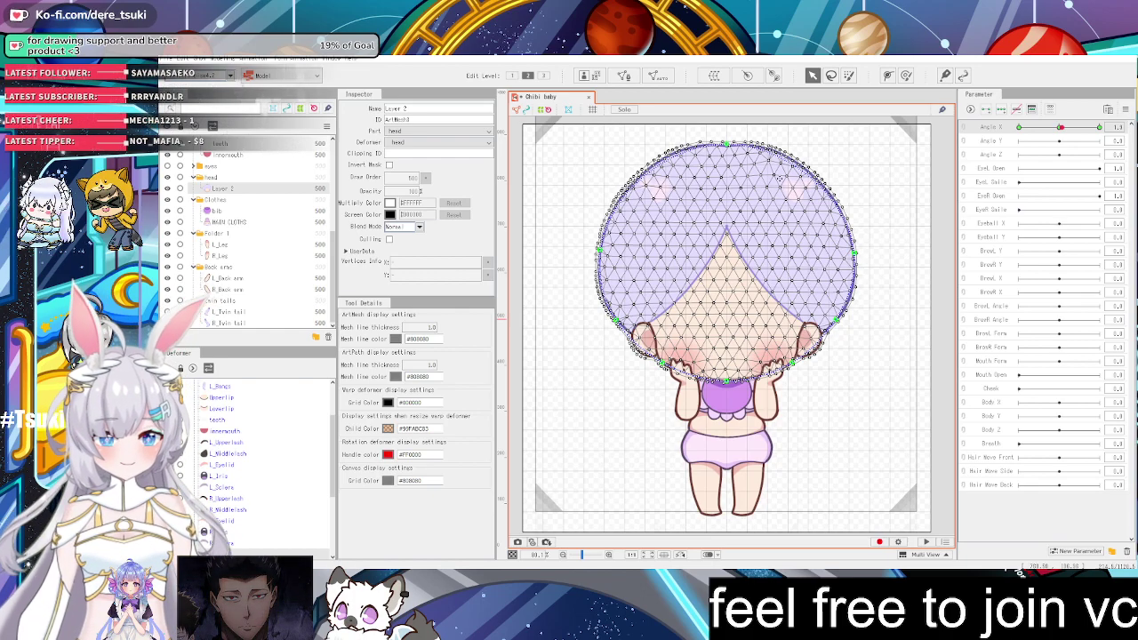
pyautogui.moveTo(724, 59); pyautogui.dragTo(811, 229)
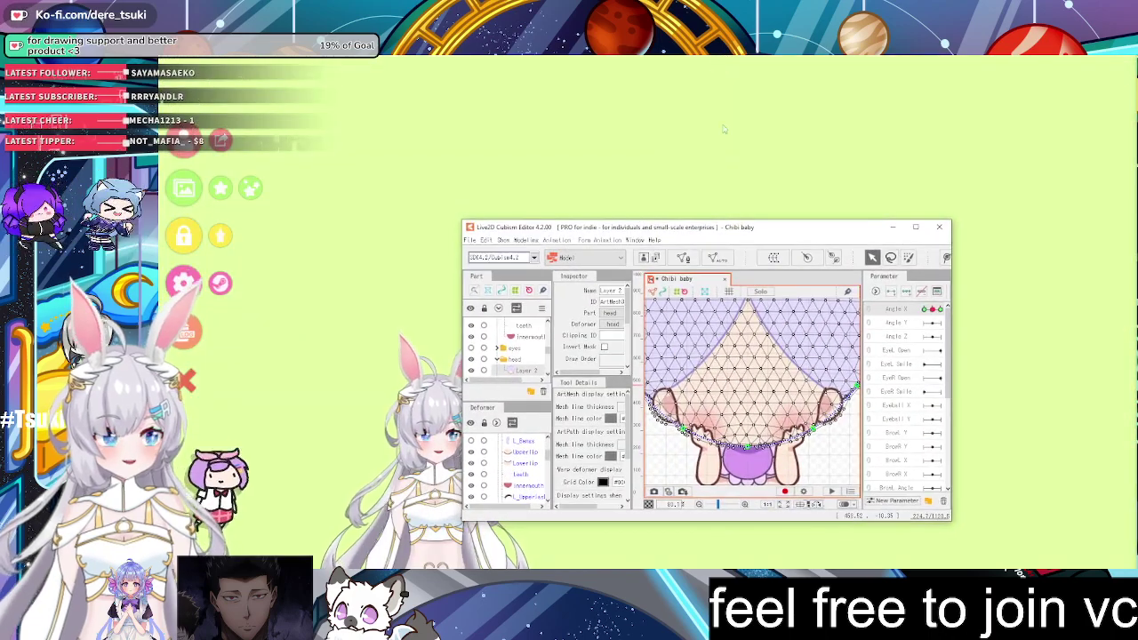
pyautogui.doubleClick(811, 229)
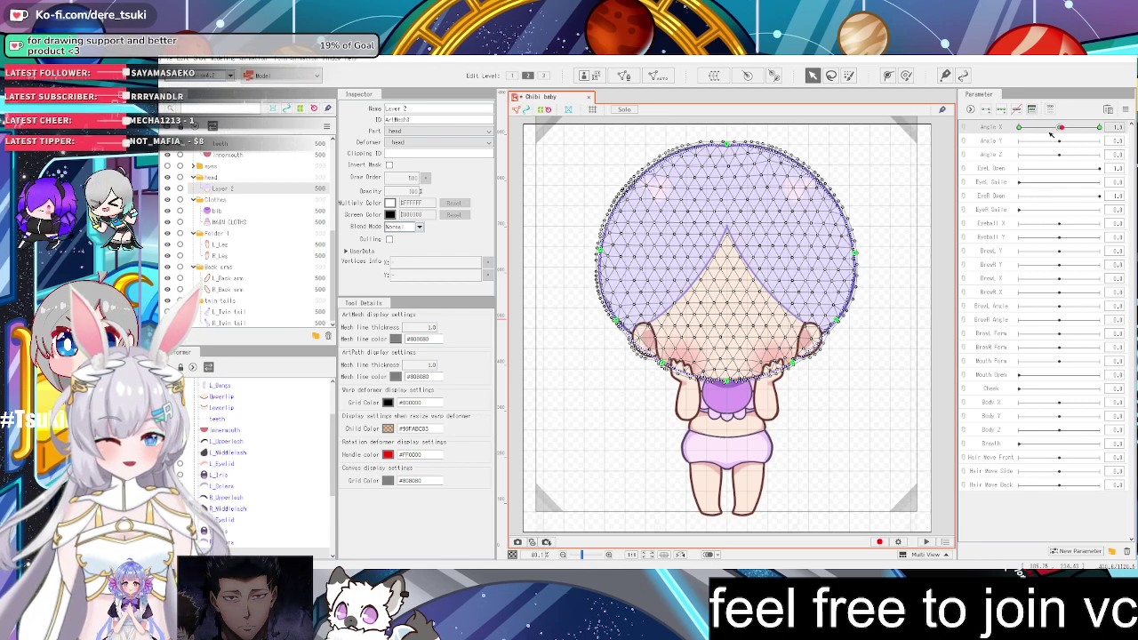
# Reset all parameters to their default values
pyautogui.click(1124, 109)
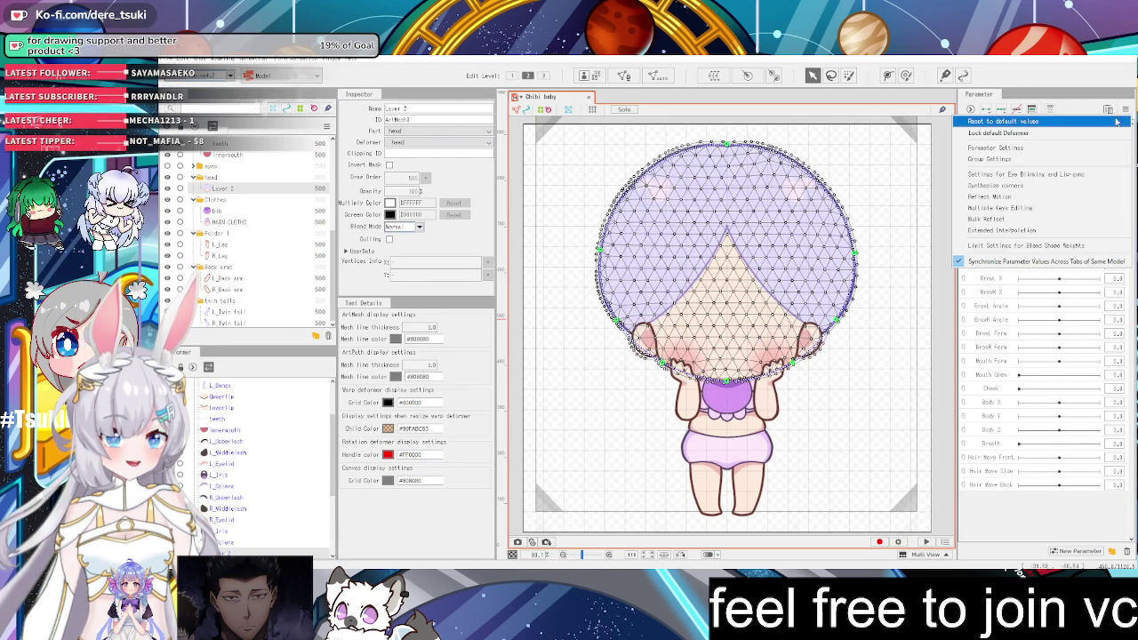
pyautogui.click(1117, 120)
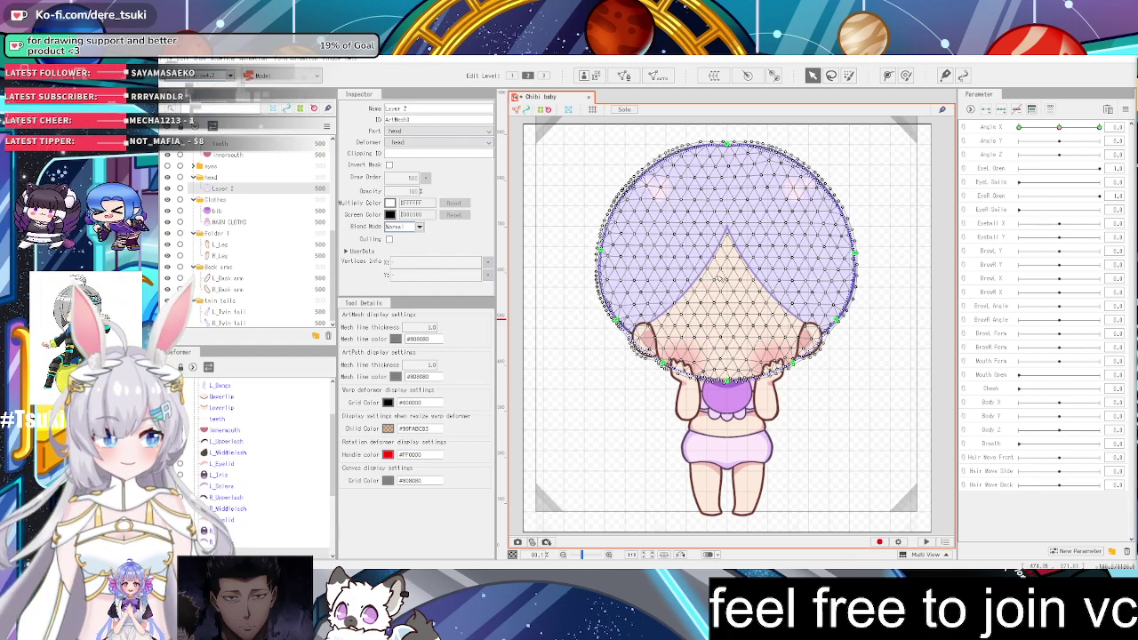
# Select the left arm, right arm and right eyebrow meshes in turn in the parts list to inspect them
pyautogui.scroll(1, 261, 254)
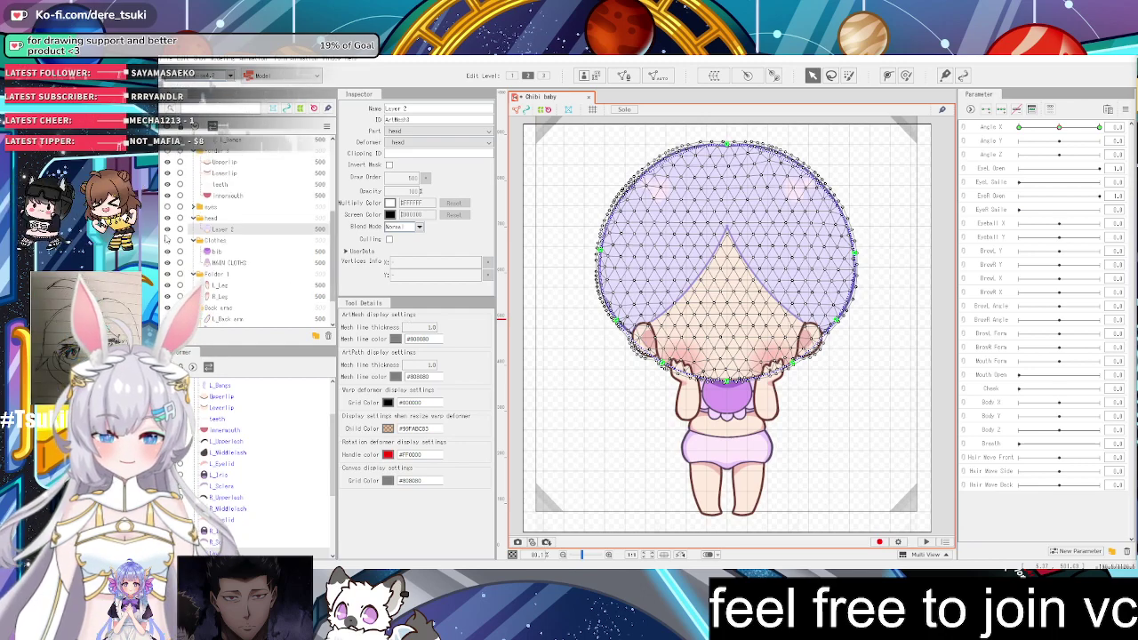
pyautogui.scroll(-1, 213, 245)
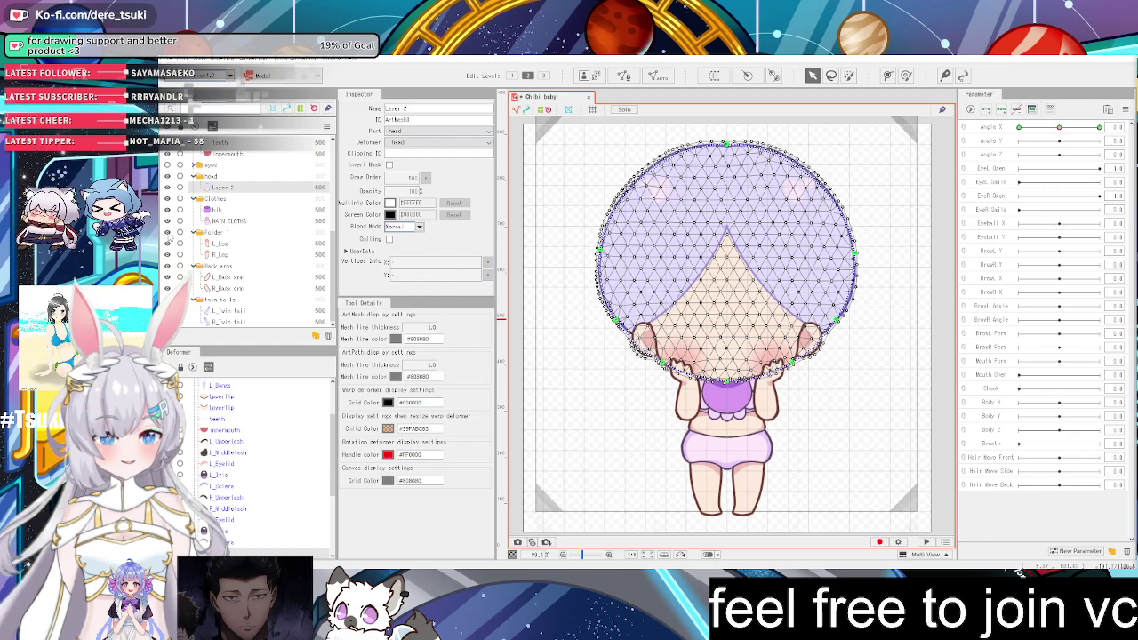
pyautogui.scroll(5, 220, 178)
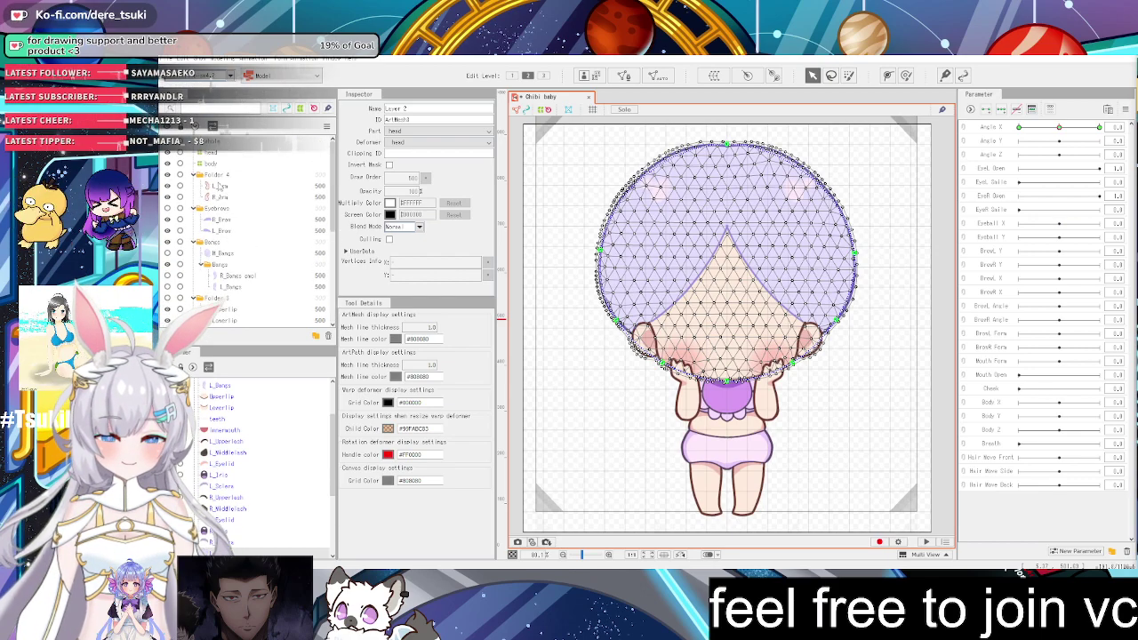
pyautogui.click(219, 186)
pyautogui.click(220, 197)
pyautogui.click(226, 220)
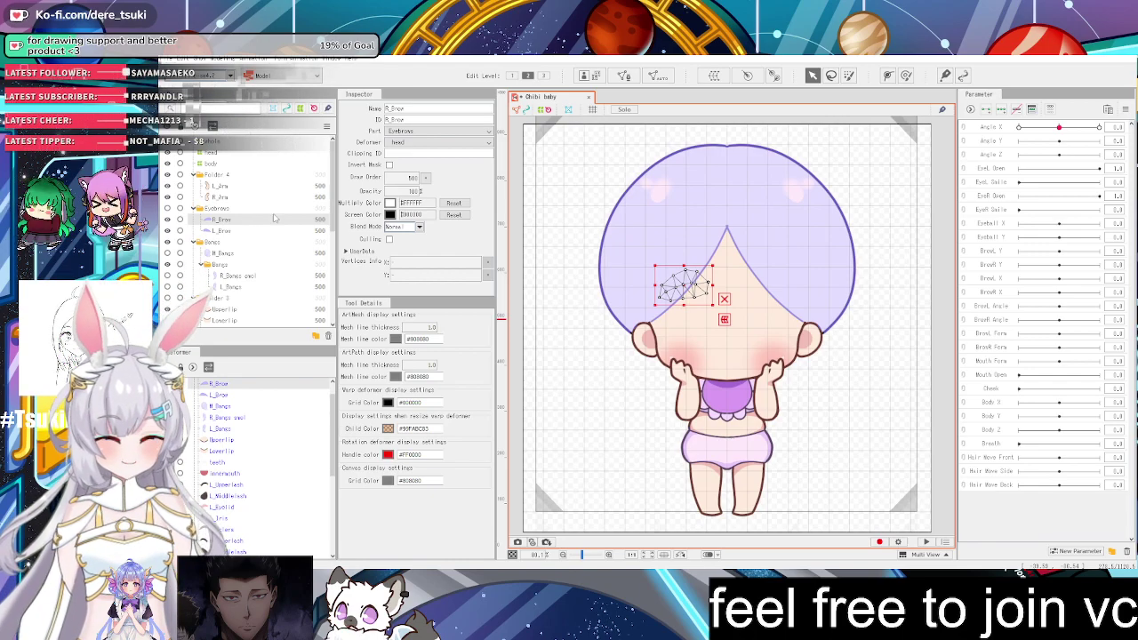
# Toggle the Eyebrows folder's visibility on and off to check its artwork, leaving it hidden
pyautogui.click(167, 208)
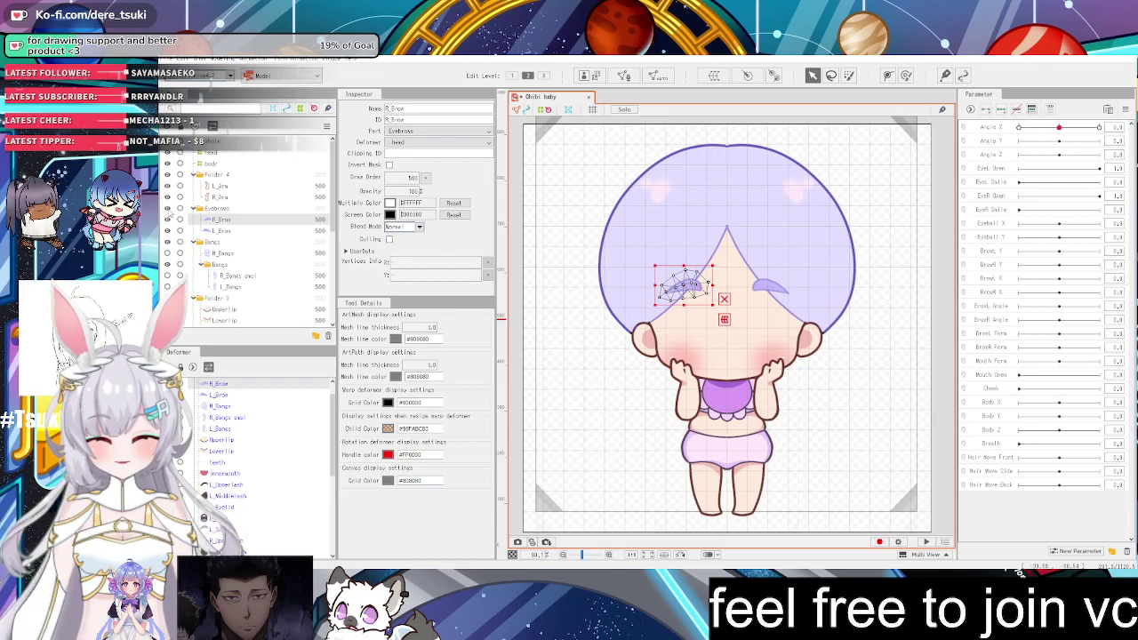
pyautogui.click(167, 208)
pyautogui.click(167, 208)
pyautogui.click(167, 208)
pyautogui.click(167, 208)
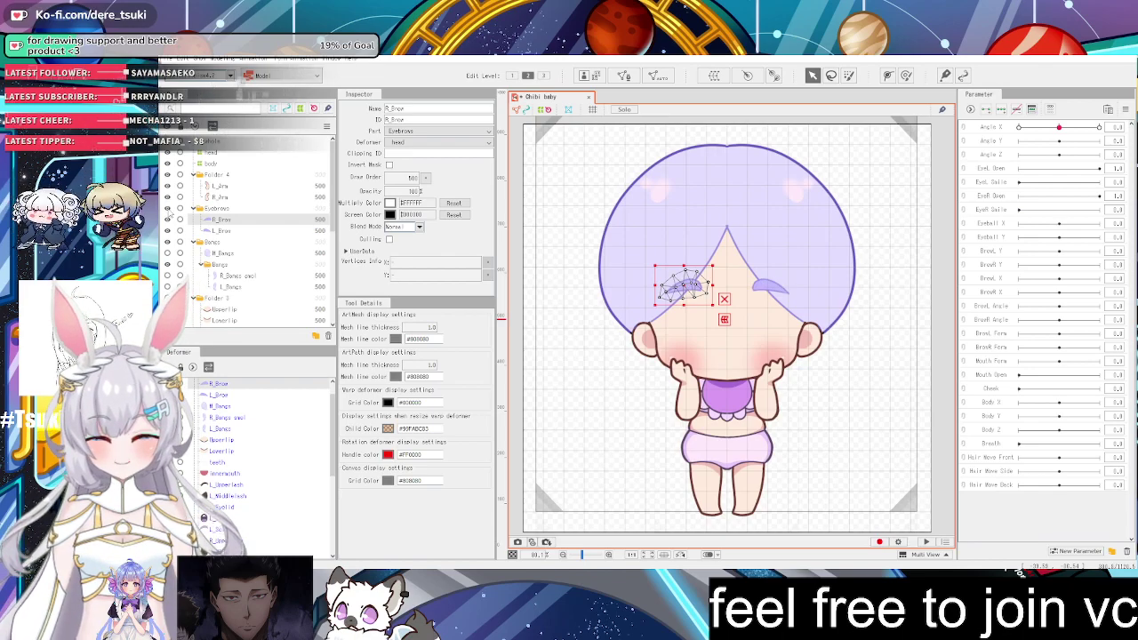
pyautogui.click(167, 208)
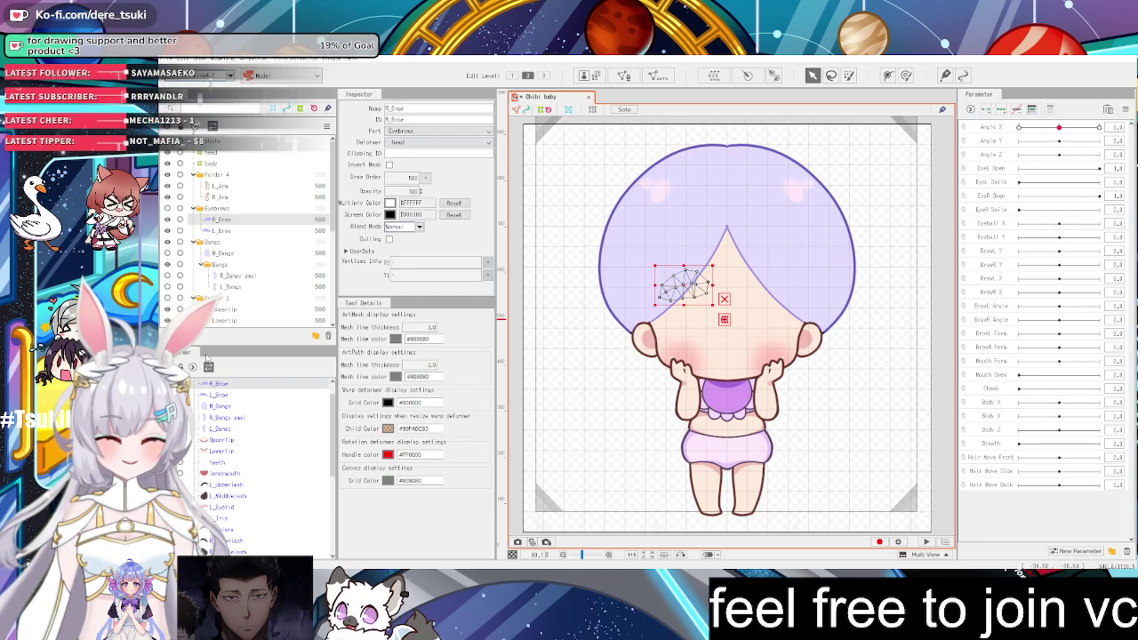
# Examine the parts list and the meshes grouped under the head and body deformers, briefly toggling the Eyebrows folder's visibility
pyautogui.scroll(-3, 236, 477)
pyautogui.scroll(3, 237, 477)
pyautogui.scroll(-4, 237, 477)
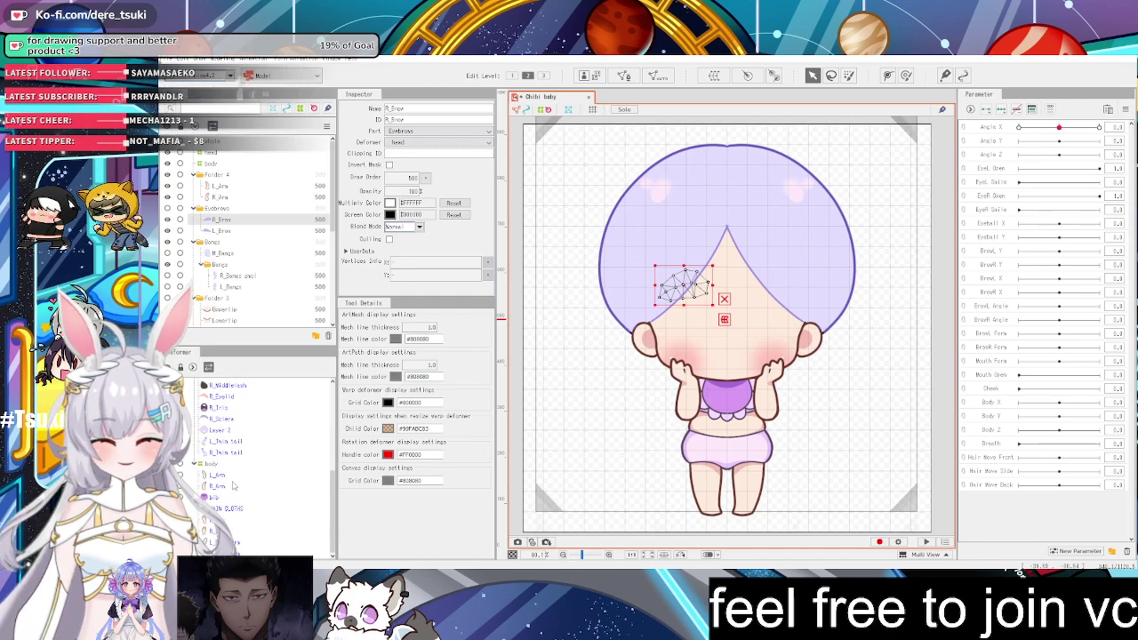
pyautogui.scroll(4, 237, 476)
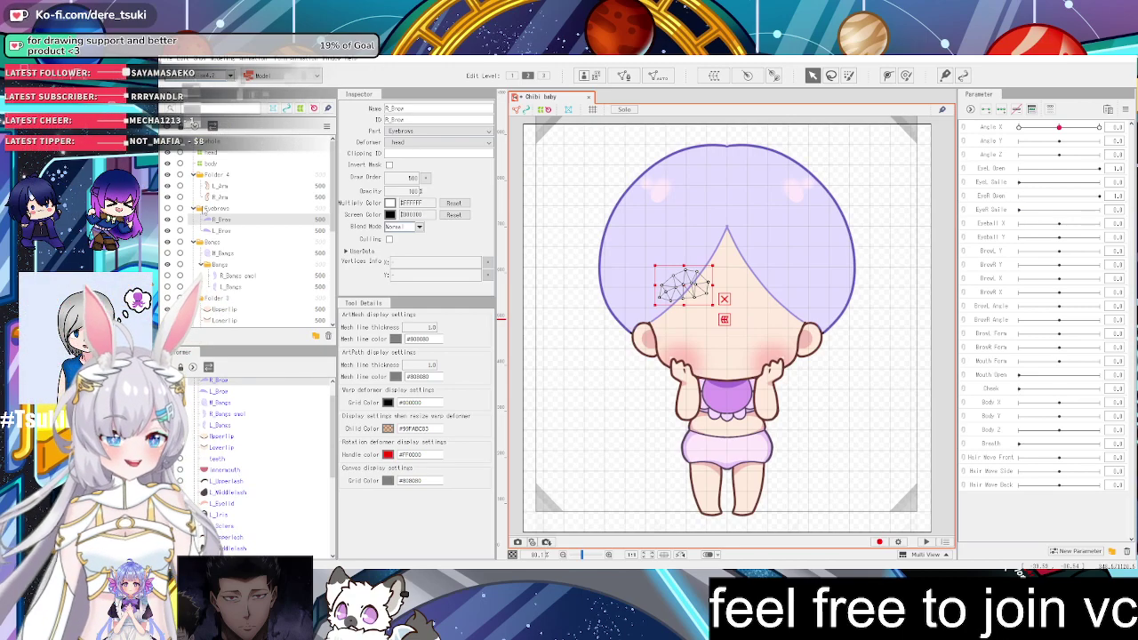
pyautogui.scroll(-2, 203, 213)
pyautogui.scroll(-3, 203, 208)
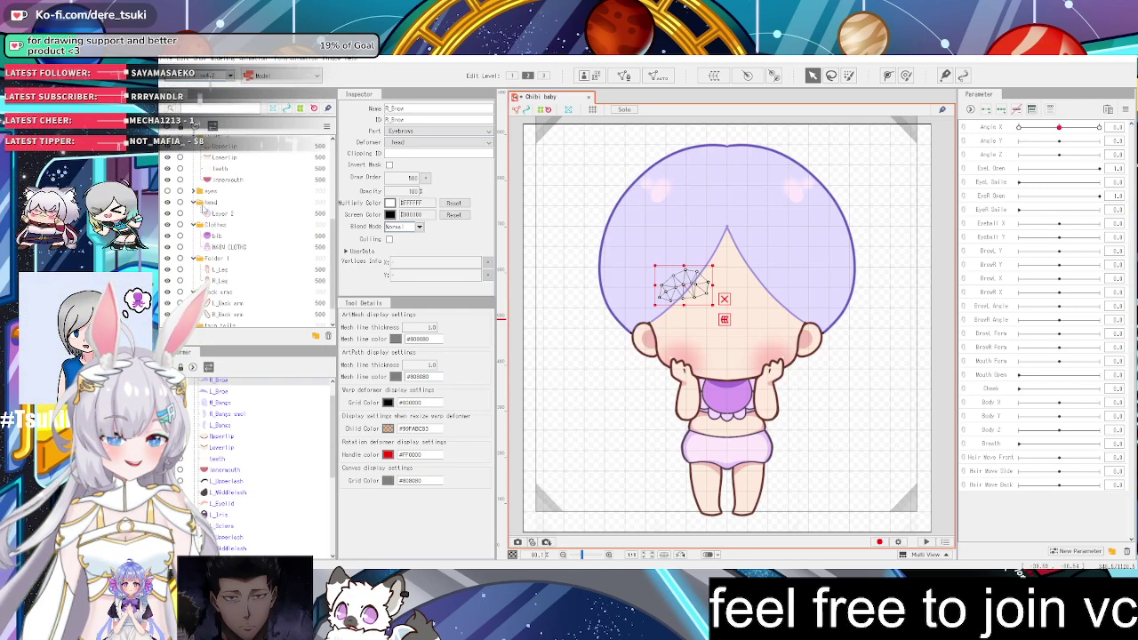
pyautogui.scroll(5, 203, 210)
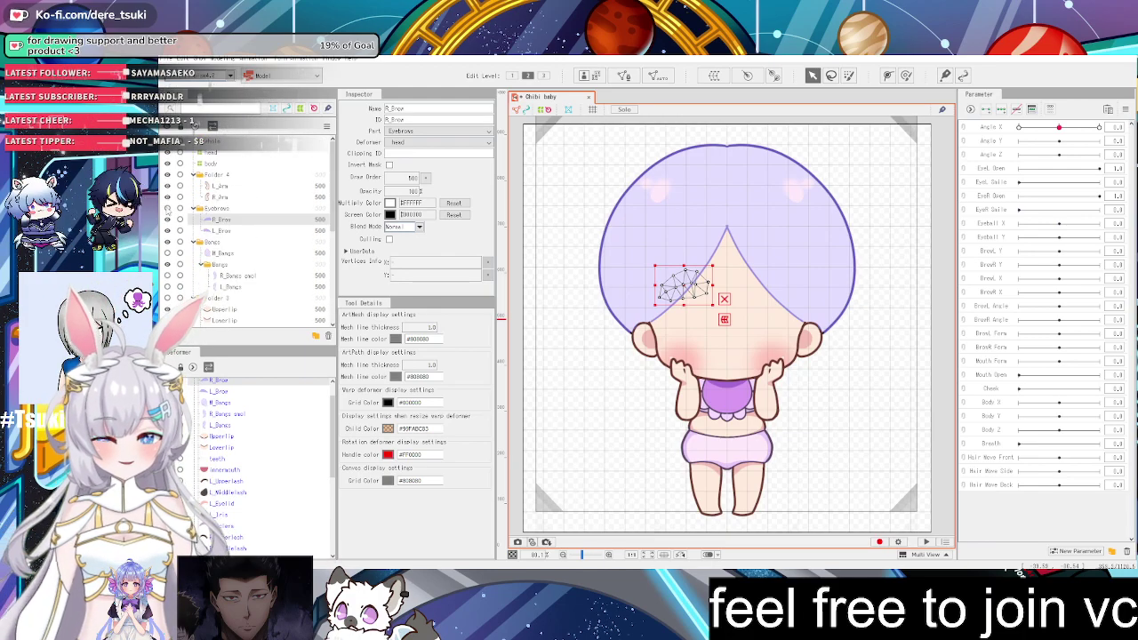
pyautogui.click(167, 208)
pyautogui.click(167, 208)
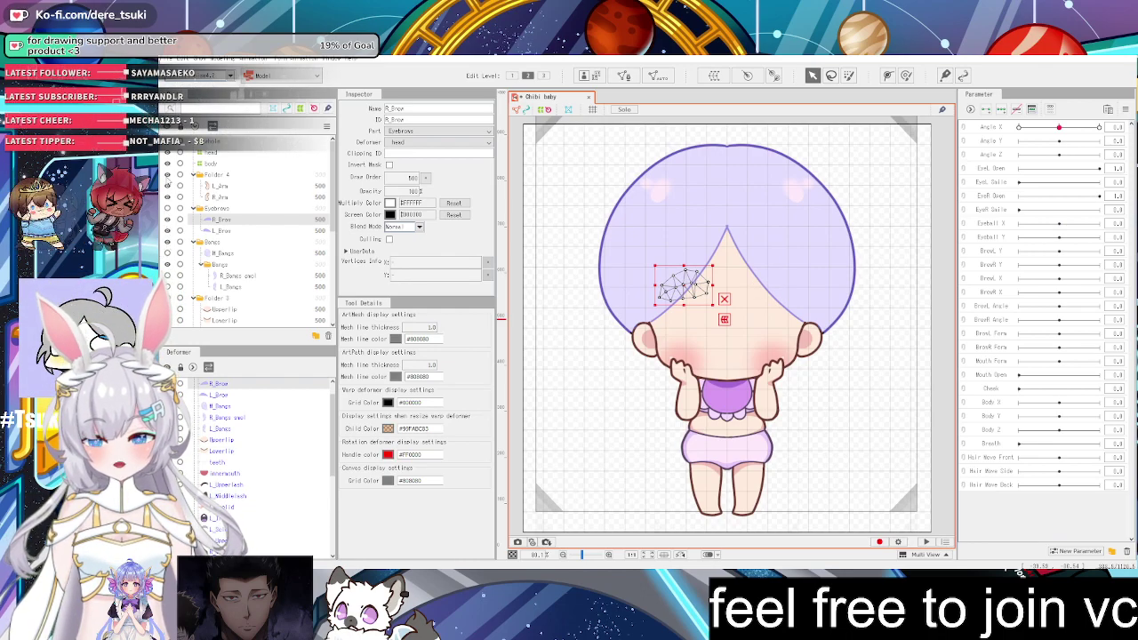
pyautogui.scroll(-5, 218, 449)
pyautogui.scroll(3, 220, 447)
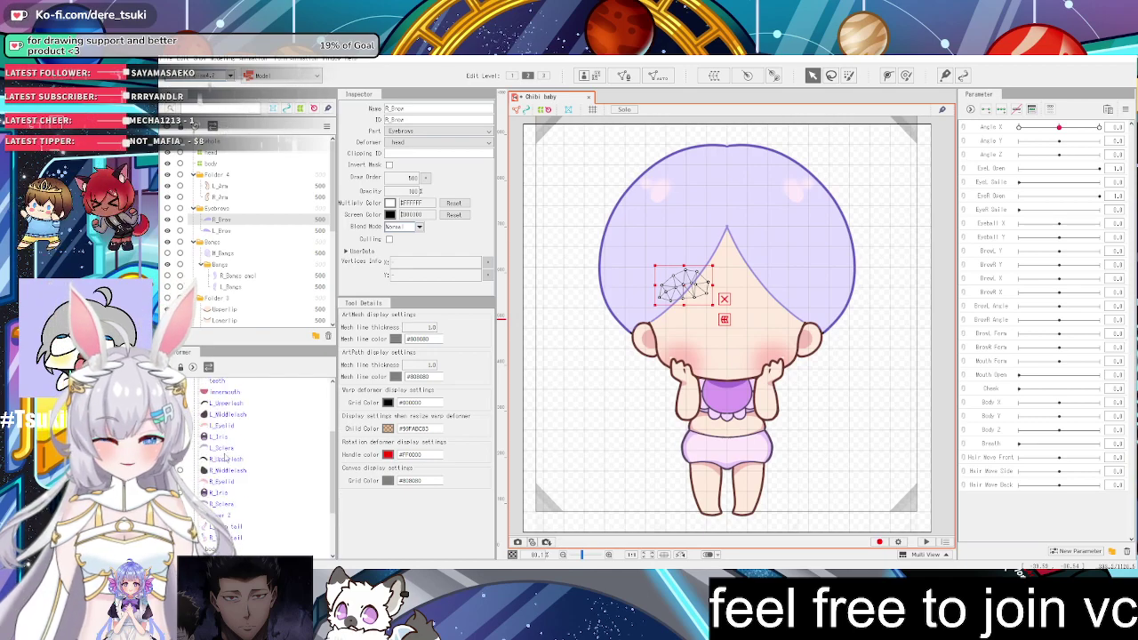
pyautogui.scroll(-4, 234, 471)
pyautogui.scroll(6, 233, 474)
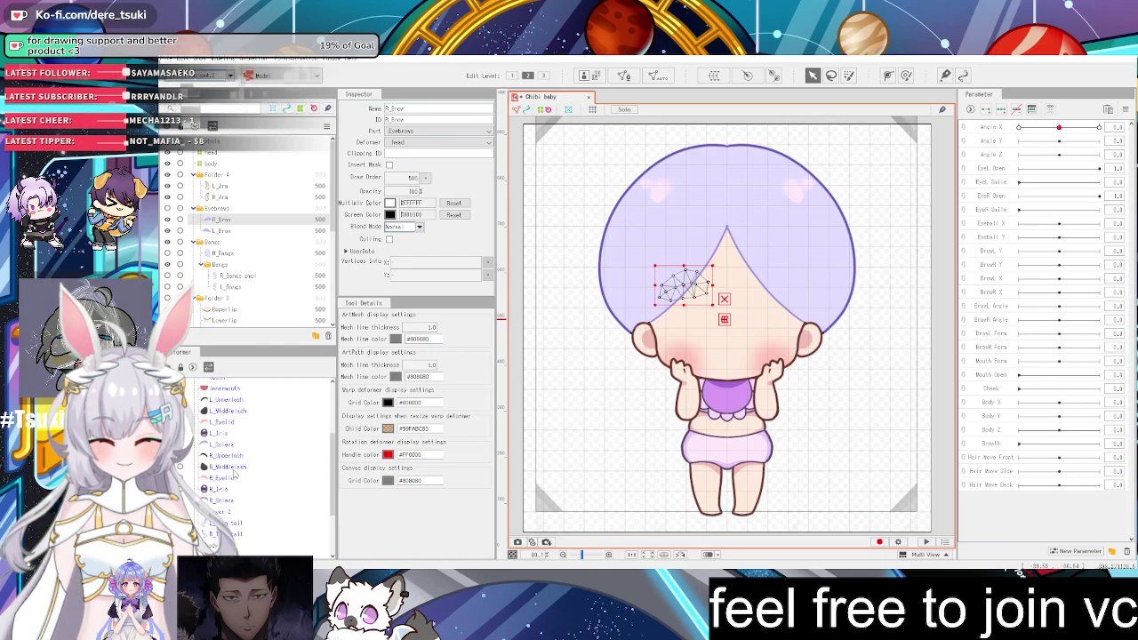
pyautogui.scroll(-6, 233, 474)
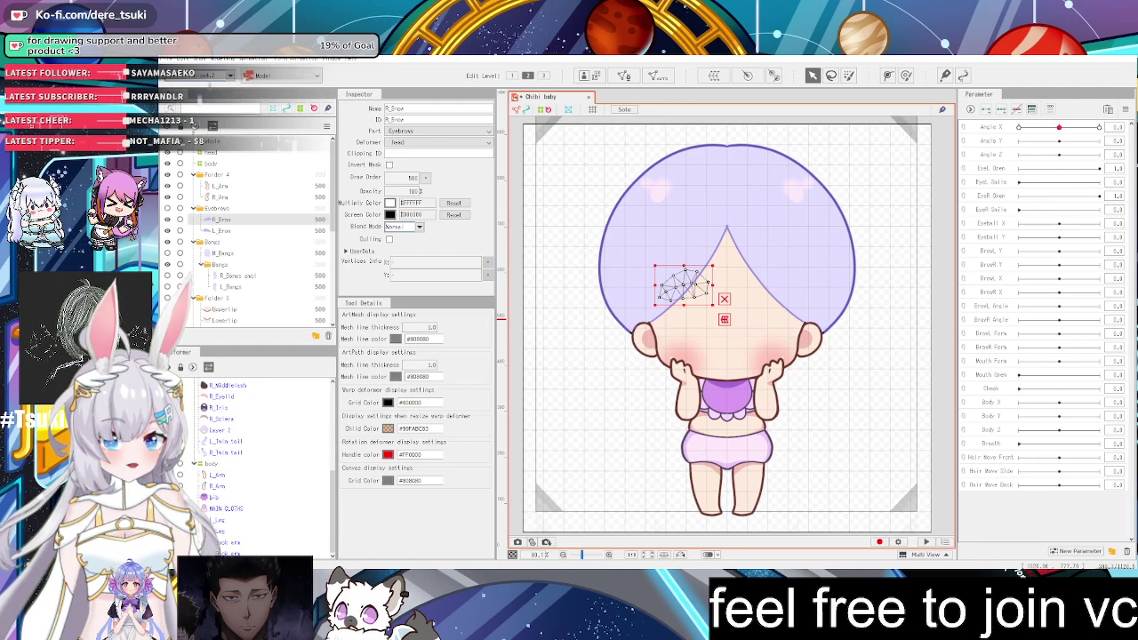
pyautogui.scroll(6, 199, 474)
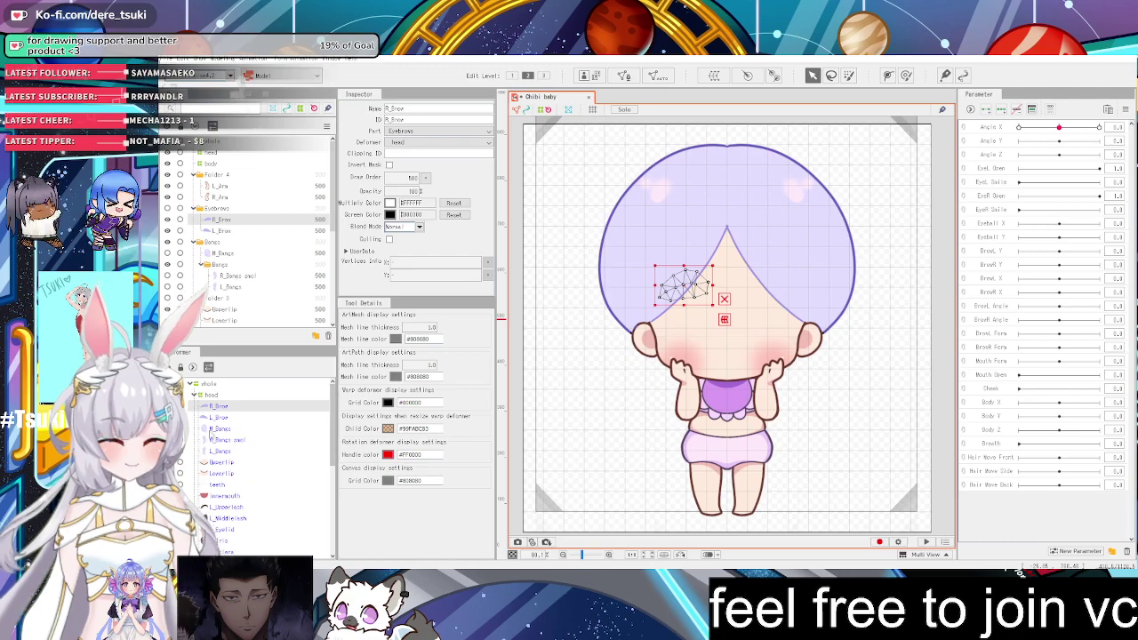
# Select the left eyebrow, small right bangs and teeth in turn in the deformer hierarchy to inspect their meshes
pyautogui.click(233, 417)
pyautogui.click(235, 439)
pyautogui.click(243, 485)
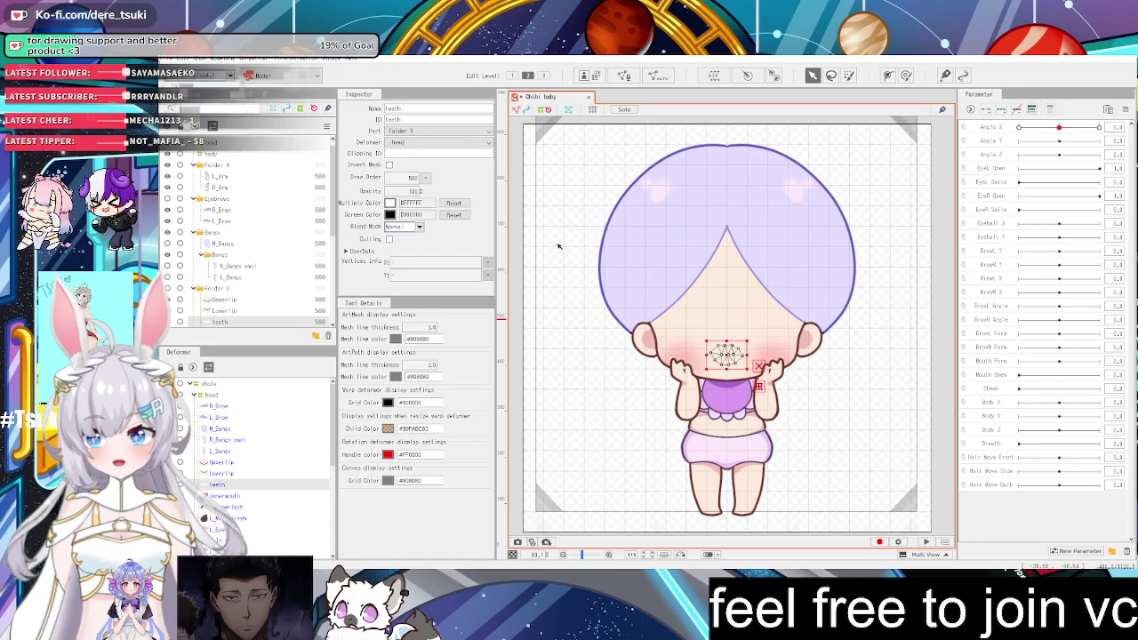
# Select the head mesh Layer 2 on the canvas to view its whole mesh, and clear the selection
pyautogui.click(736, 249)
pyautogui.scroll(2, 770, 239)
pyautogui.scroll(-4, 770, 238)
pyautogui.scroll(1, 770, 238)
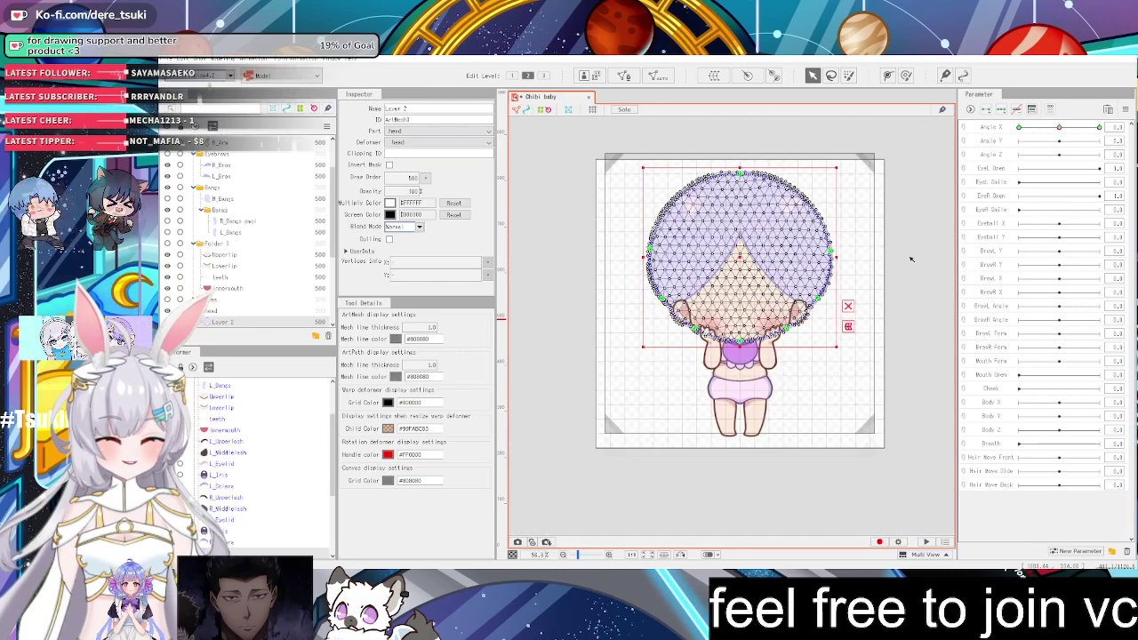
pyautogui.click(910, 257)
pyautogui.scroll(2, 744, 239)
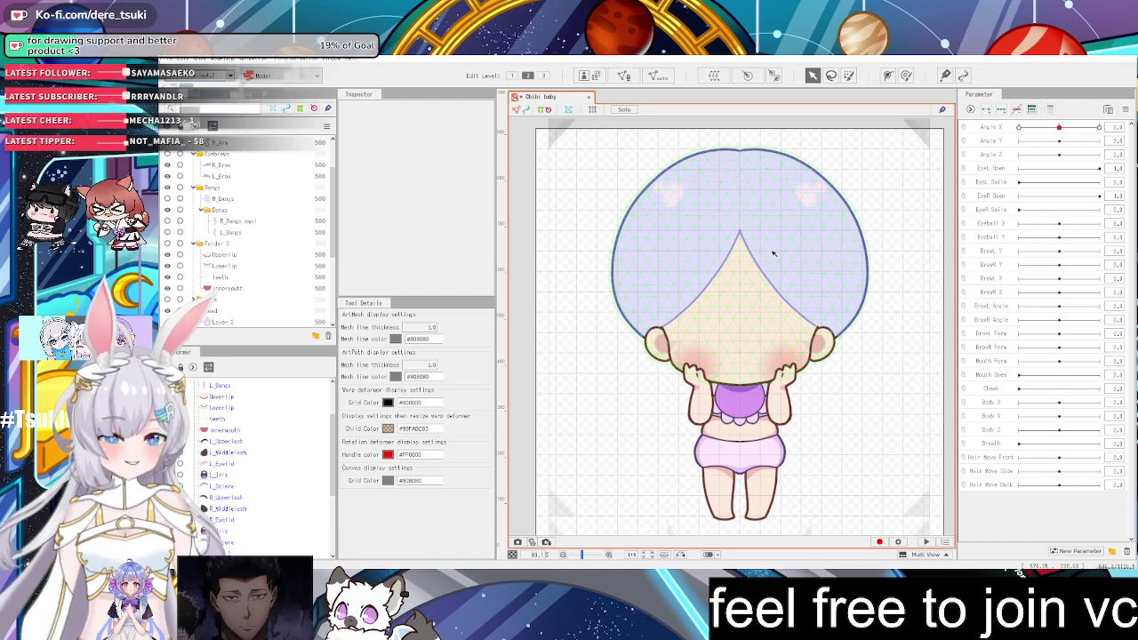
# Select the head mesh Layer 2, view the automatic mesh generator's settings without applying them, and inspect the whole mesh
pyautogui.click(773, 254)
pyautogui.click(657, 76)
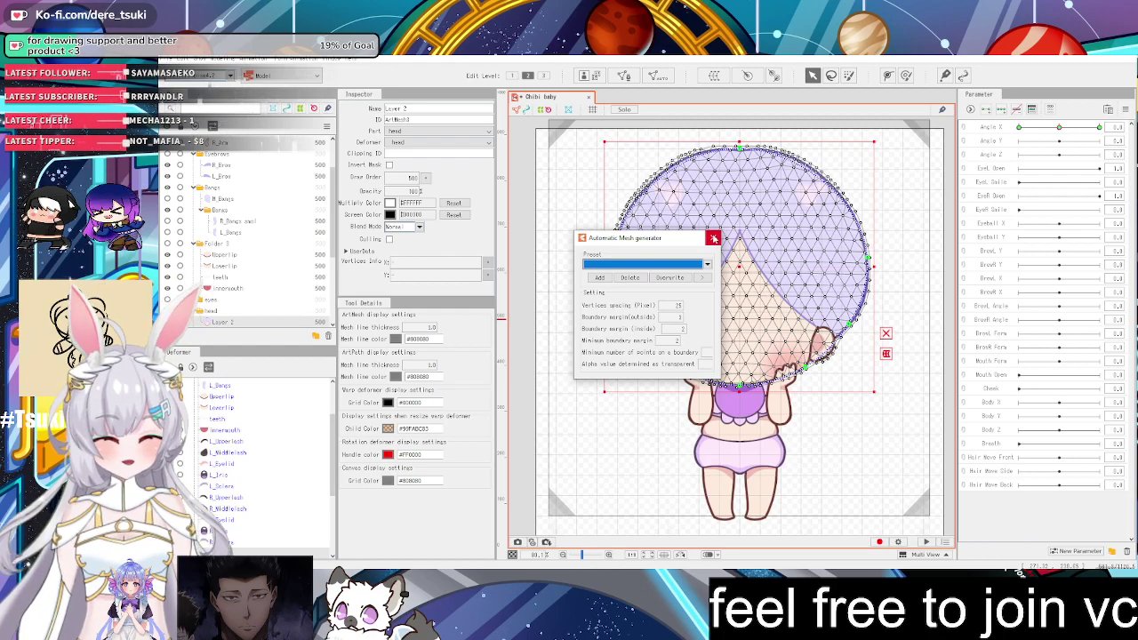
pyautogui.click(713, 237)
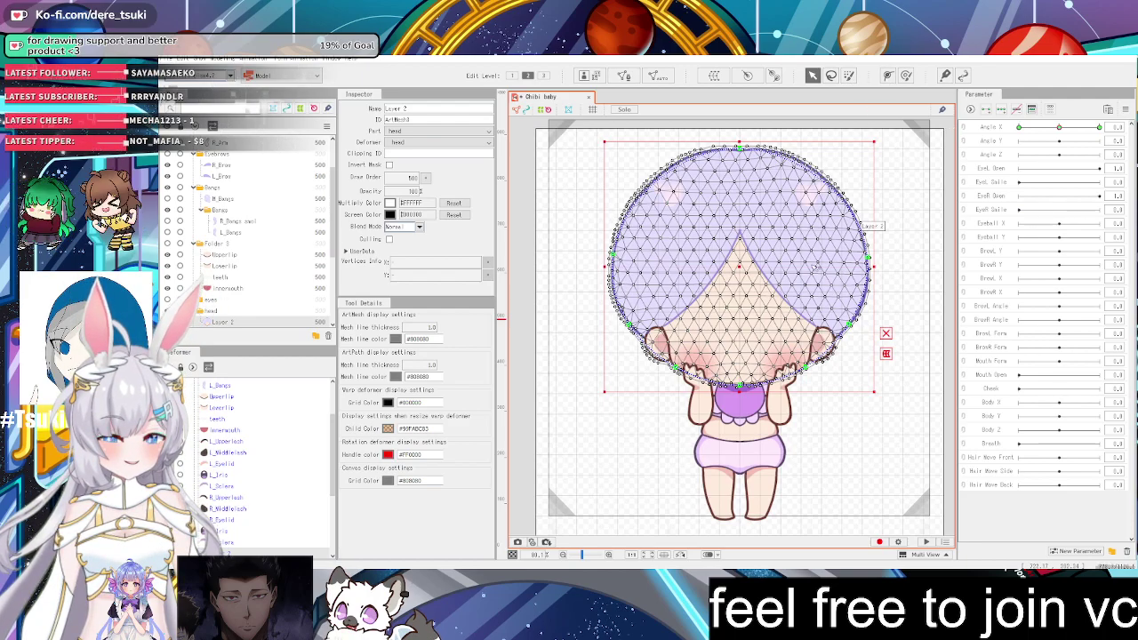
pyautogui.scroll(-3, 781, 205)
pyautogui.scroll(3, 747, 178)
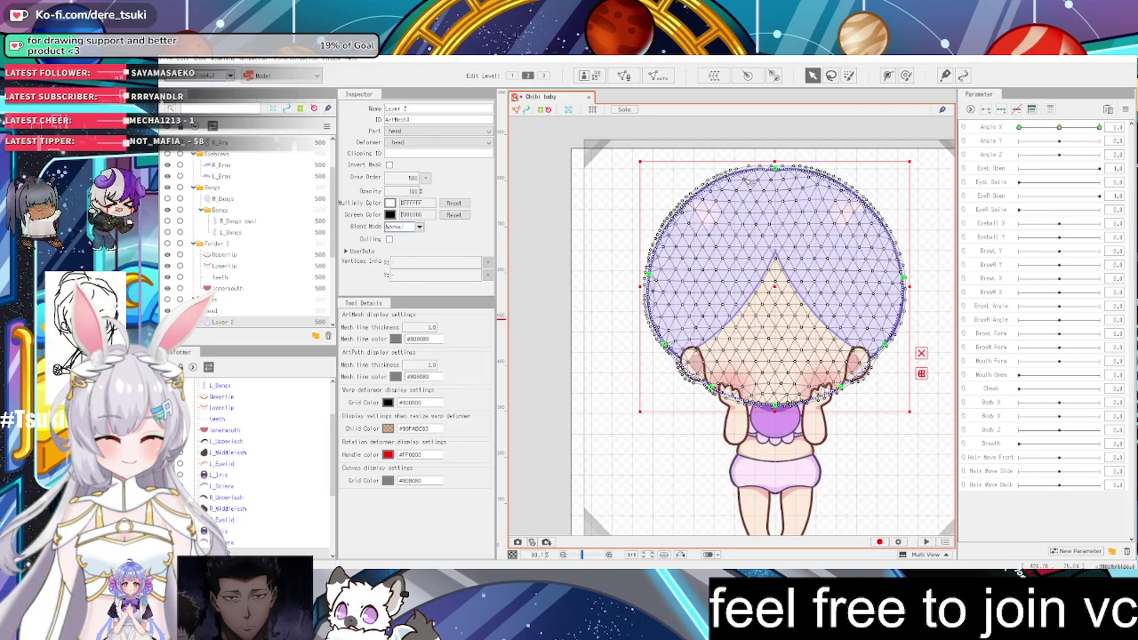
pyautogui.scroll(-1, 834, 168)
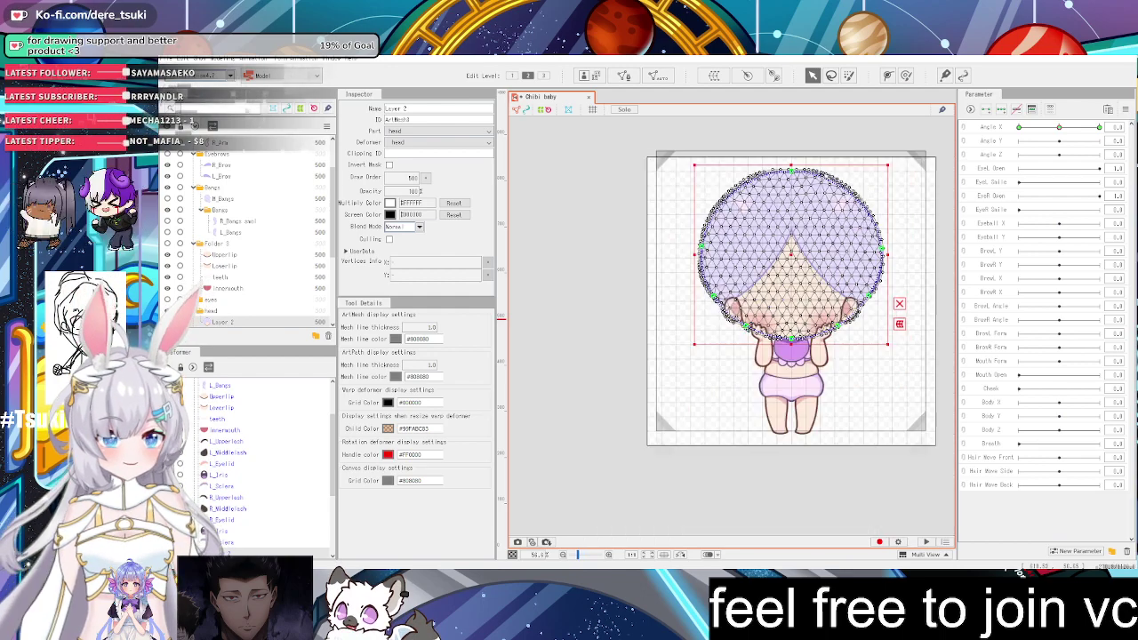
pyautogui.scroll(1, 831, 165)
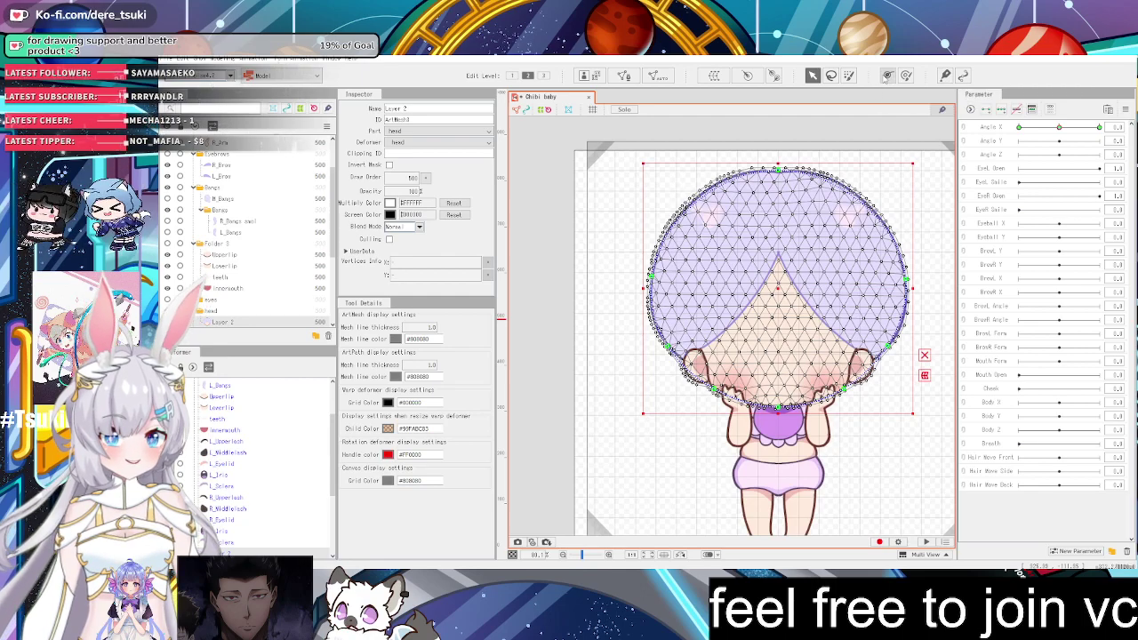
# Using Deform Path edit, nudge the path point at the top of Layer 2's head slightly onto its centre
pyautogui.click(888, 77)
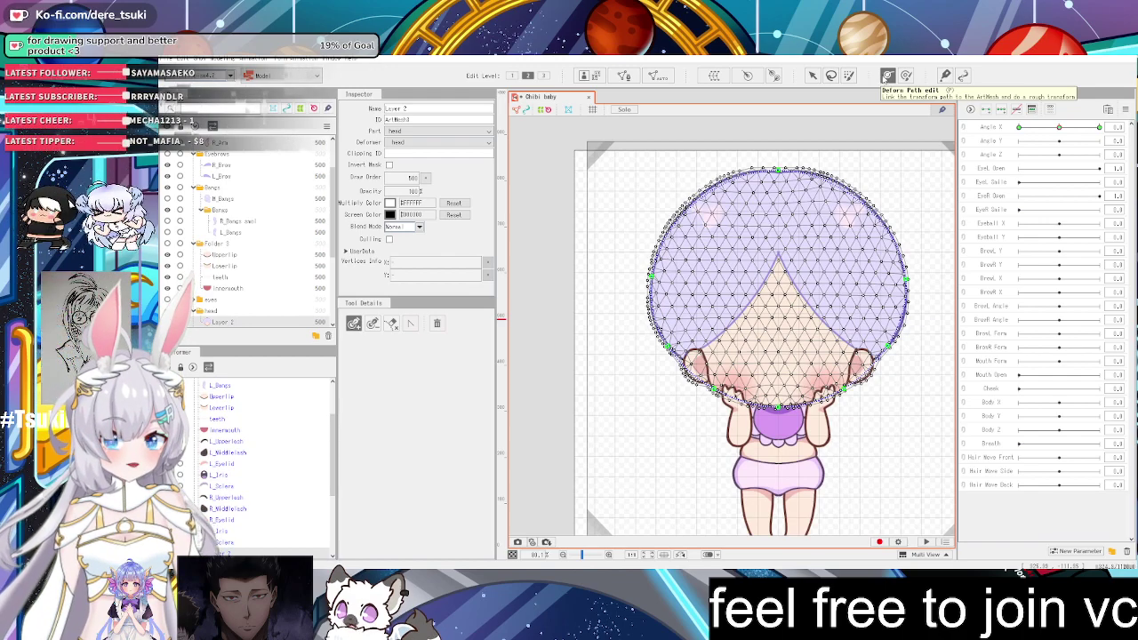
pyautogui.click(886, 76)
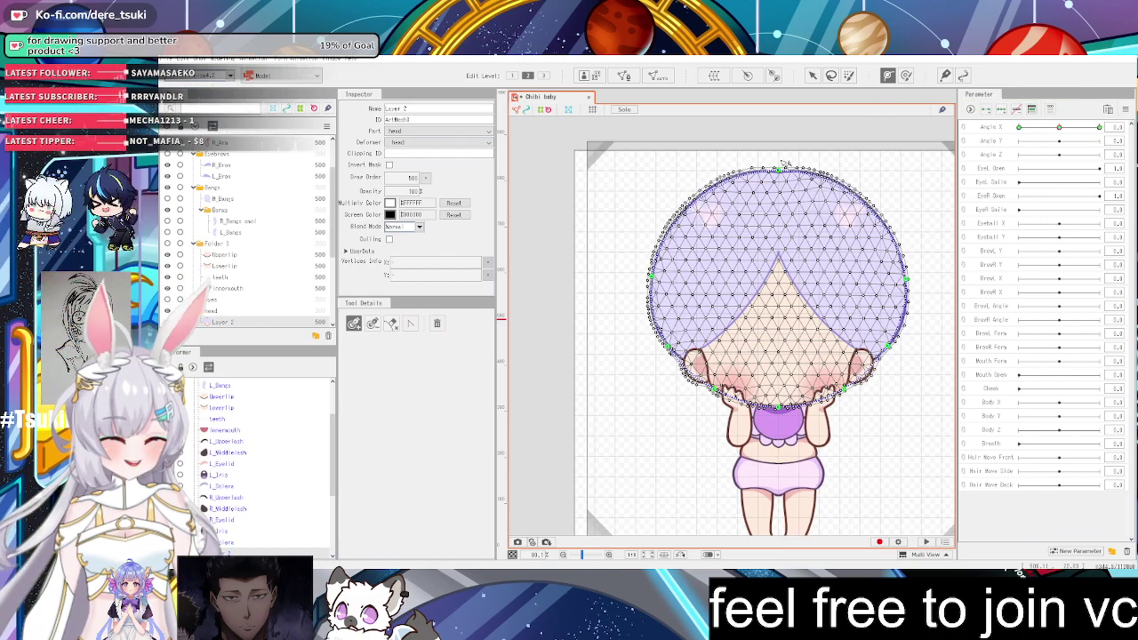
pyautogui.scroll(3, 784, 176)
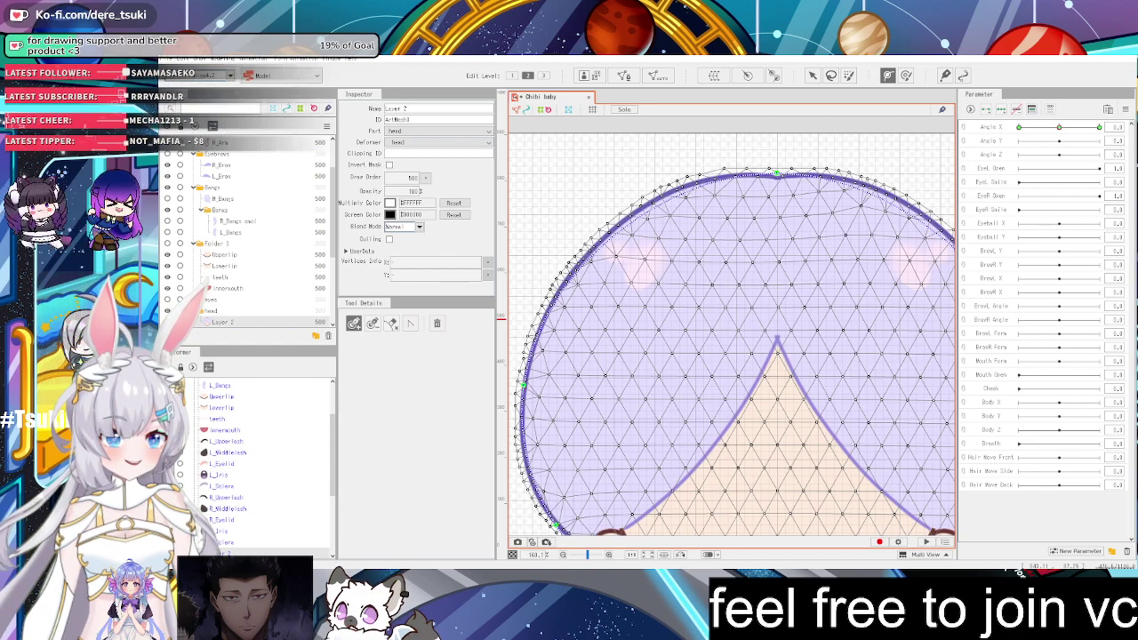
pyautogui.scroll(3, 765, 162)
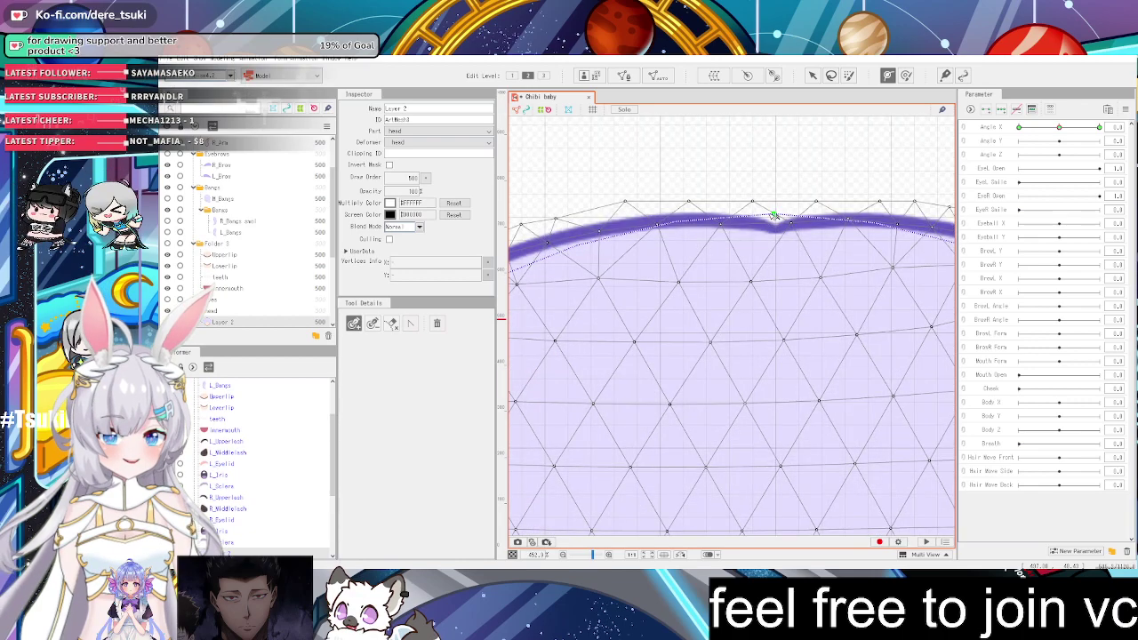
pyautogui.moveTo(774, 216)
pyautogui.mouseDown()
pyautogui.moveTo(757, 237)
pyautogui.moveTo(777, 217)
pyautogui.mouseUp()
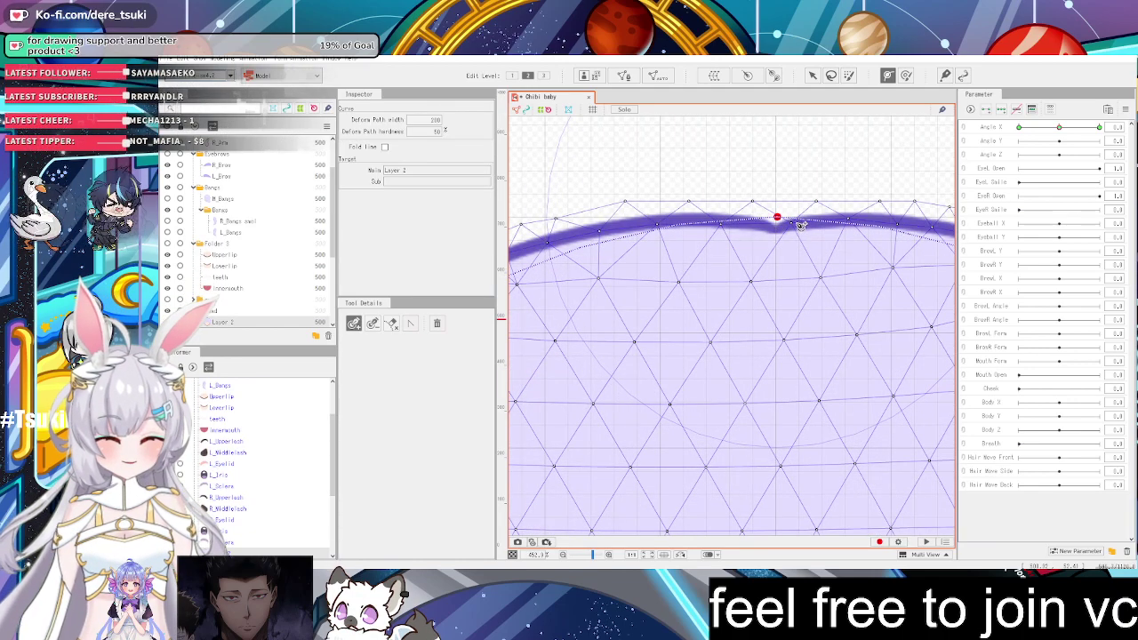
pyautogui.scroll(-3, 800, 226)
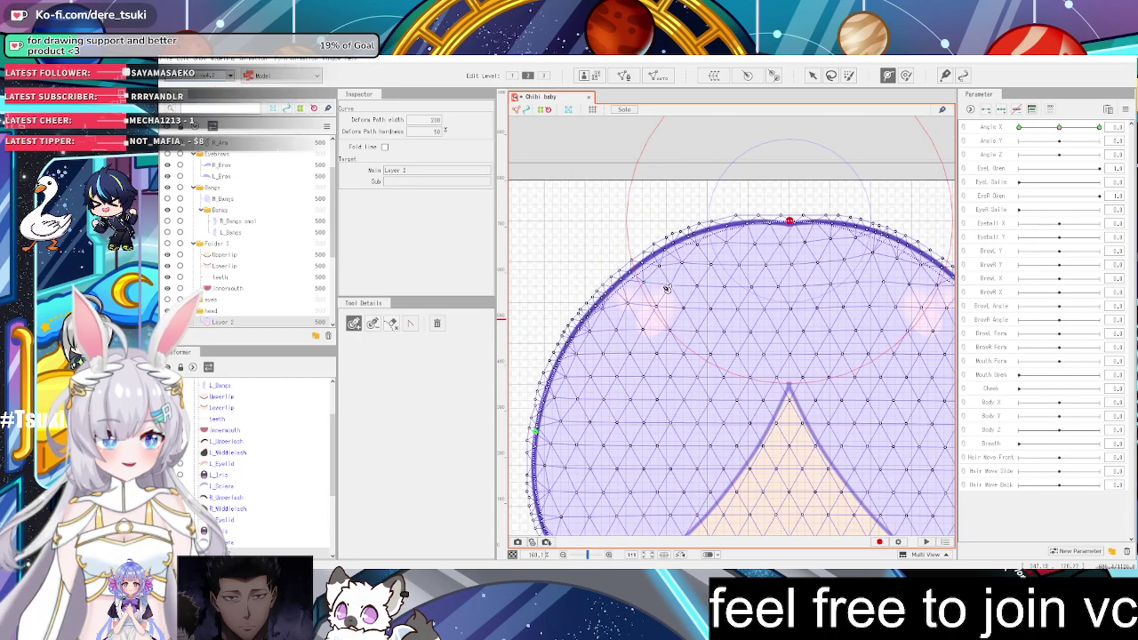
pyautogui.scroll(-3, 664, 298)
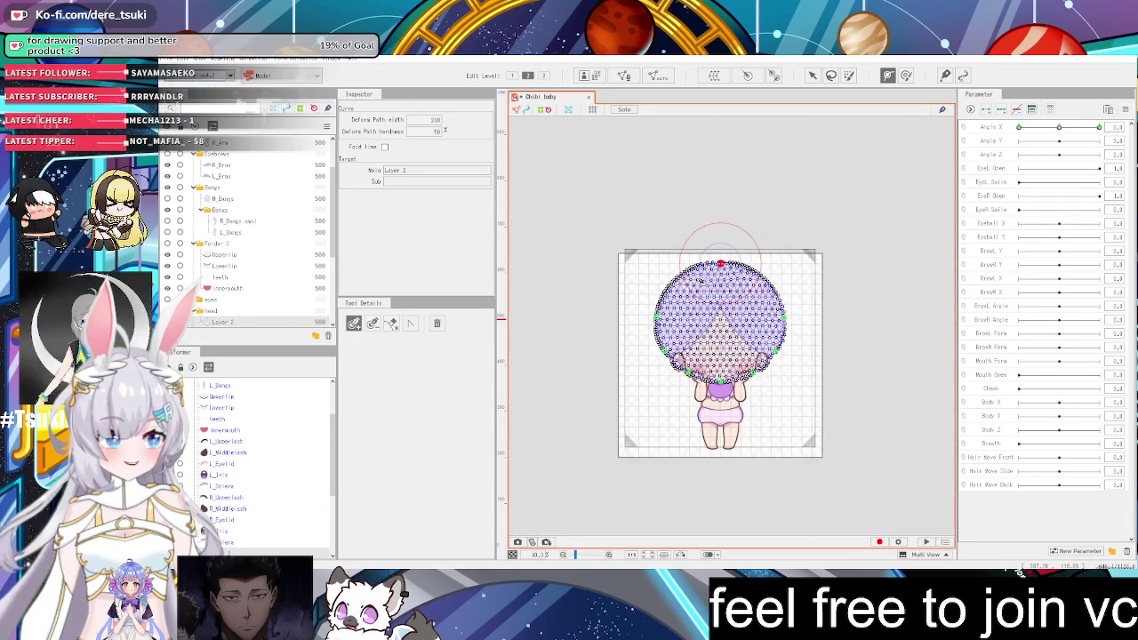
# Fine-tune the deform path point at the middle of the chin so it sits centred on the face outline
pyautogui.scroll(3, 749, 436)
pyautogui.scroll(3, 750, 435)
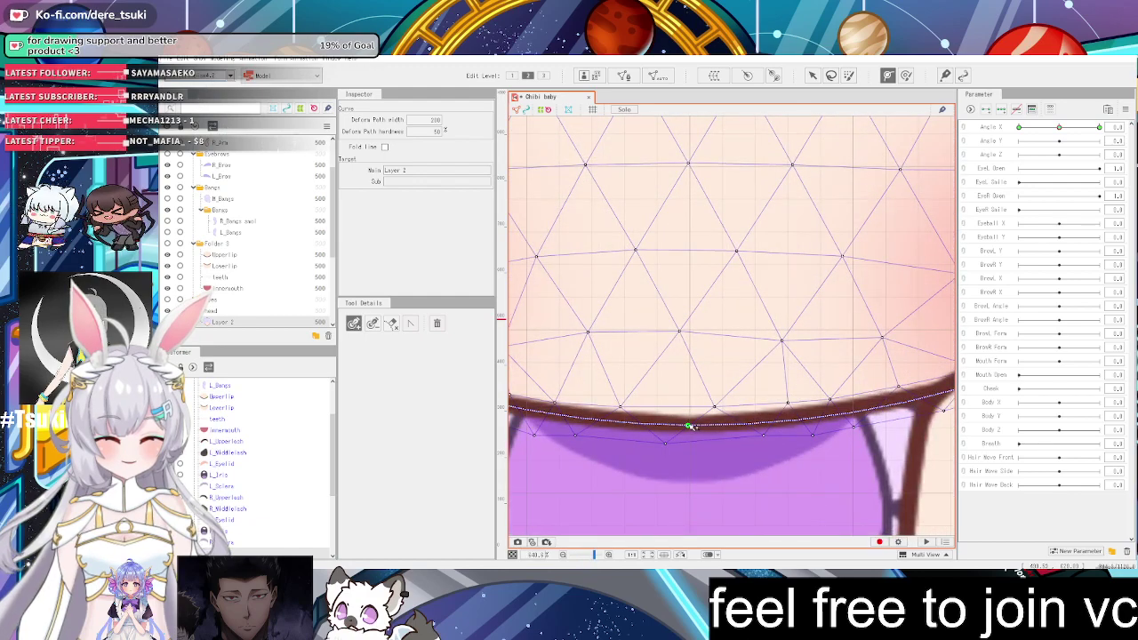
pyautogui.scroll(-1, 690, 427)
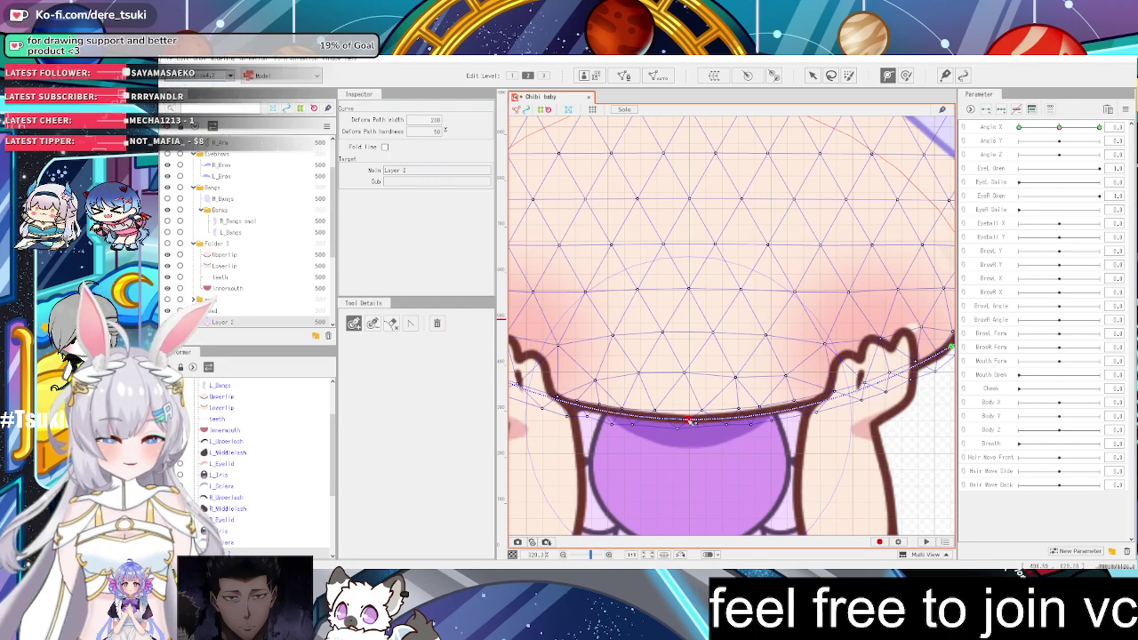
pyautogui.scroll(2, 700, 416)
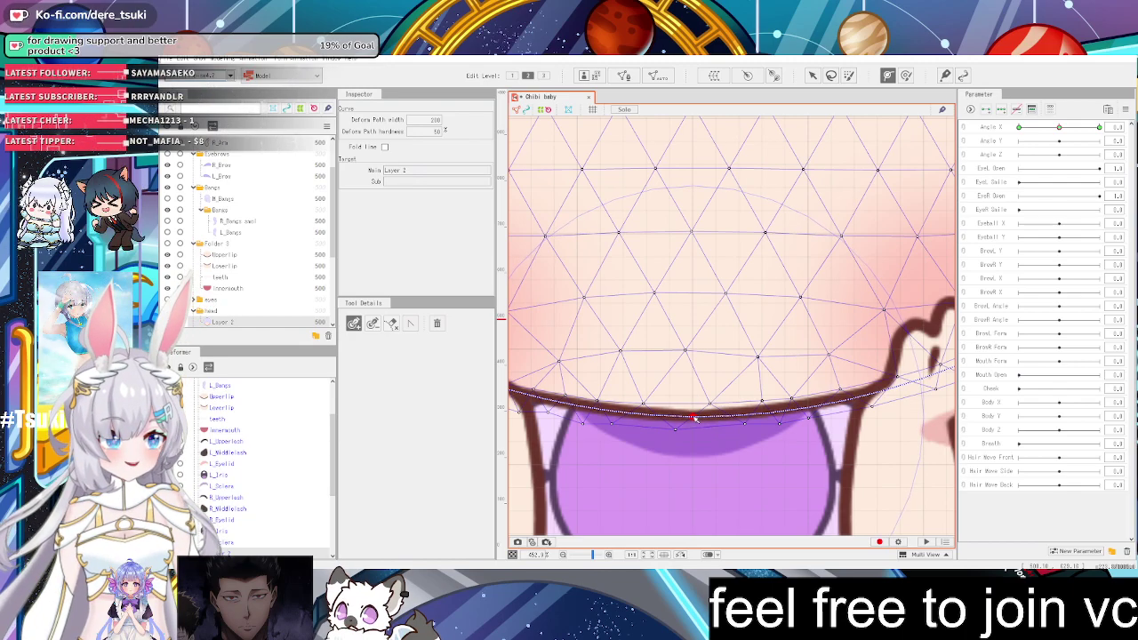
pyautogui.scroll(-3, 696, 418)
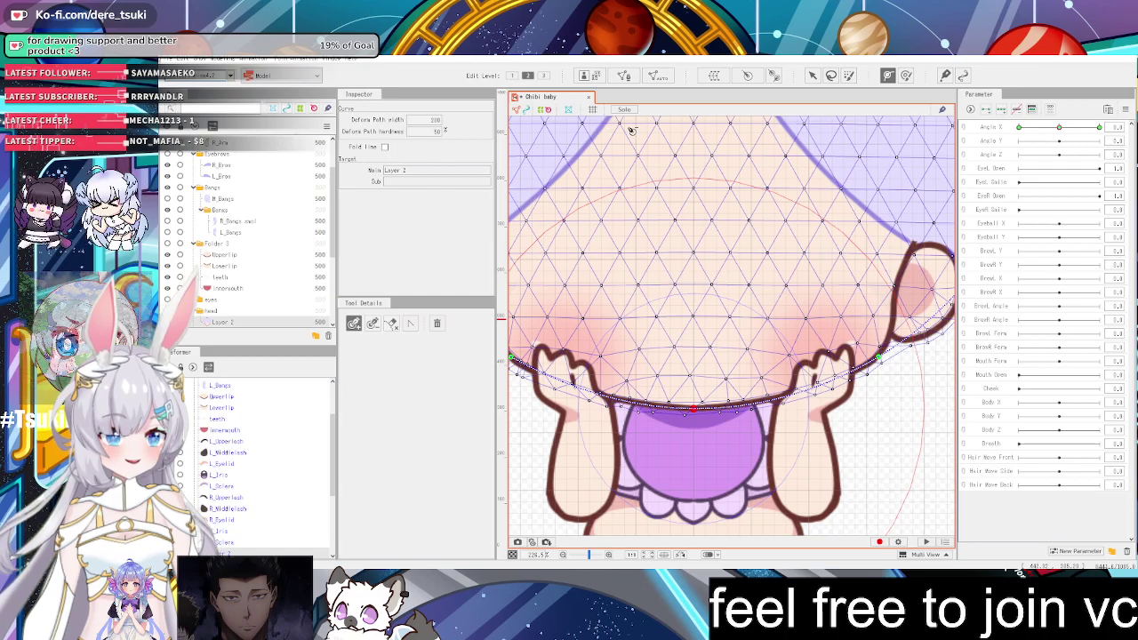
pyautogui.scroll(-5, 768, 237)
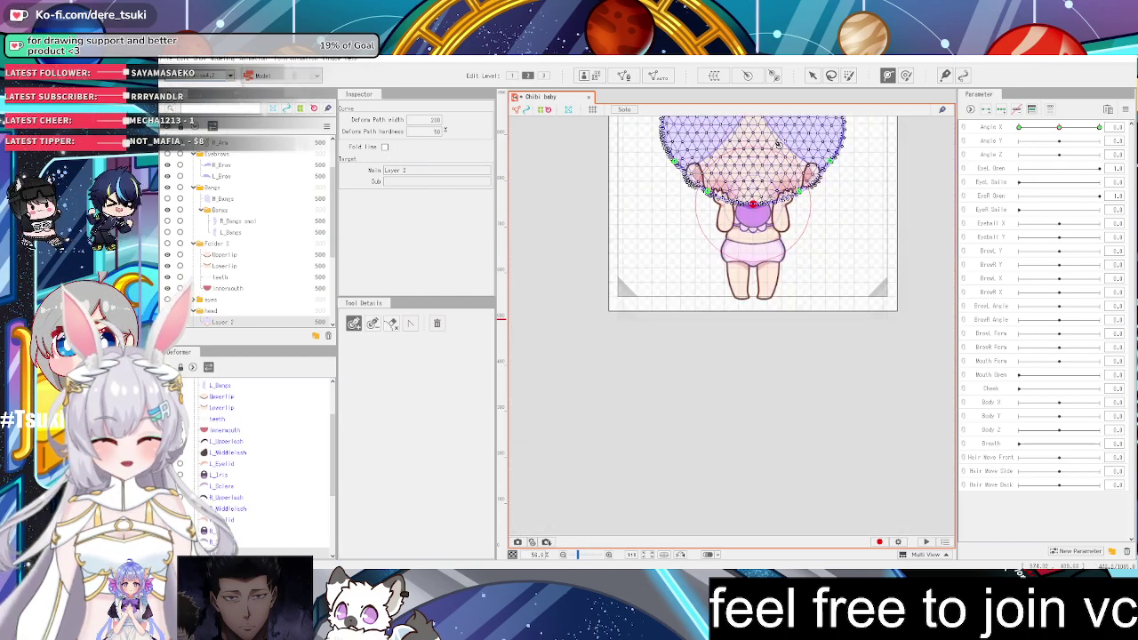
pyautogui.scroll(-3, 767, 236)
pyautogui.scroll(6, 800, 195)
pyautogui.scroll(-6, 824, 153)
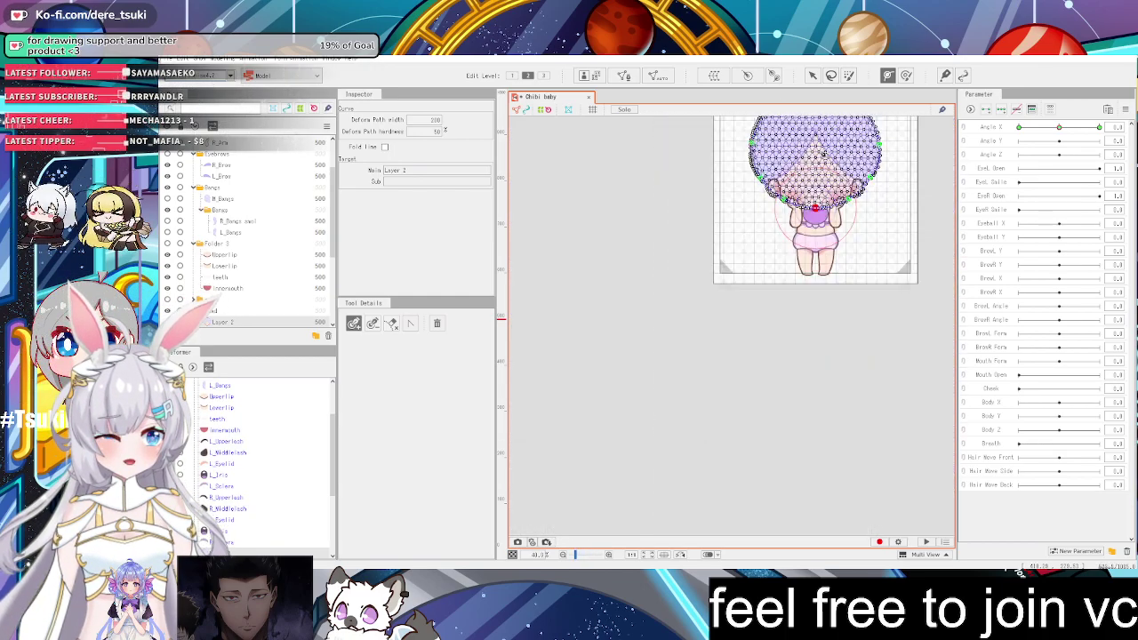
pyautogui.scroll(-2, 858, 138)
pyautogui.scroll(6, 858, 133)
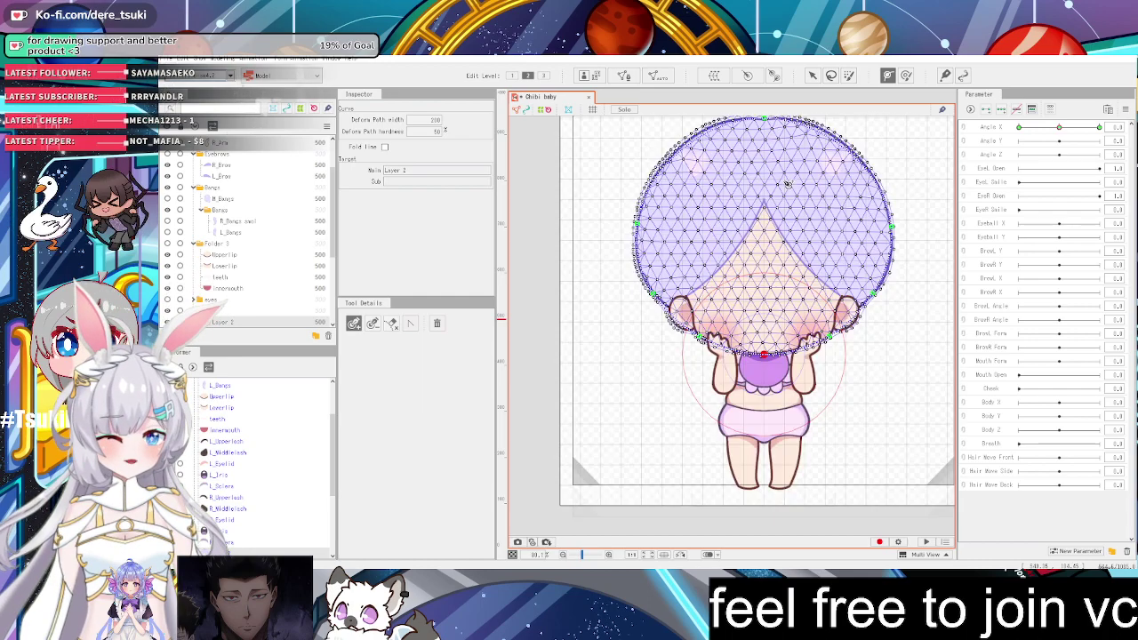
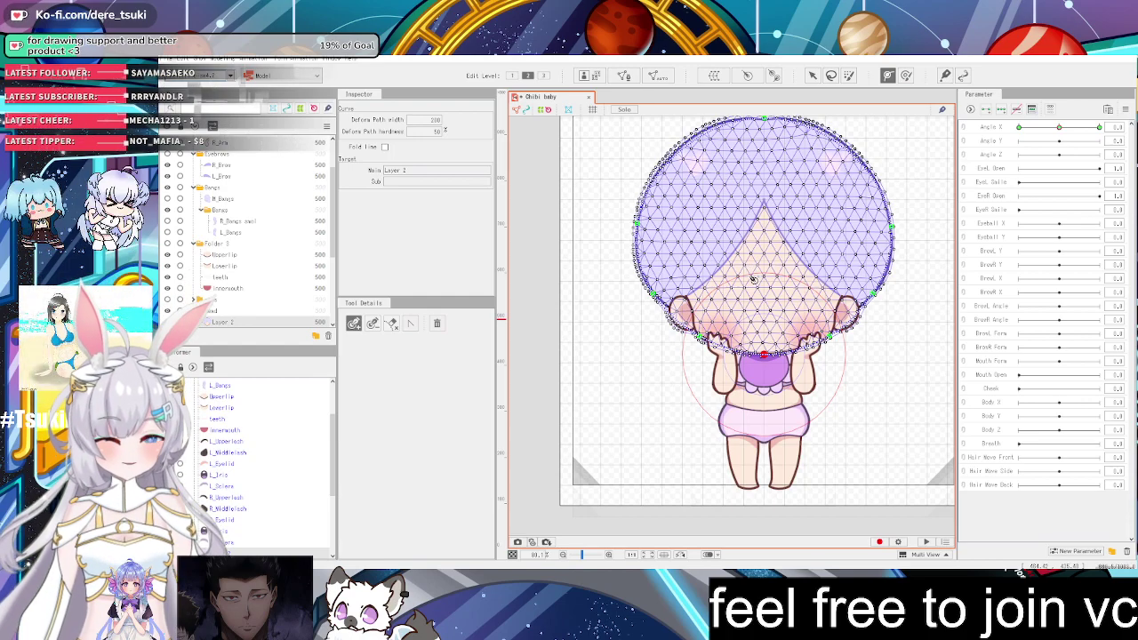
# Nudge the deform path point just above the viewer's-left ear slightly onto the hair outline
pyautogui.scroll(1, 854, 265)
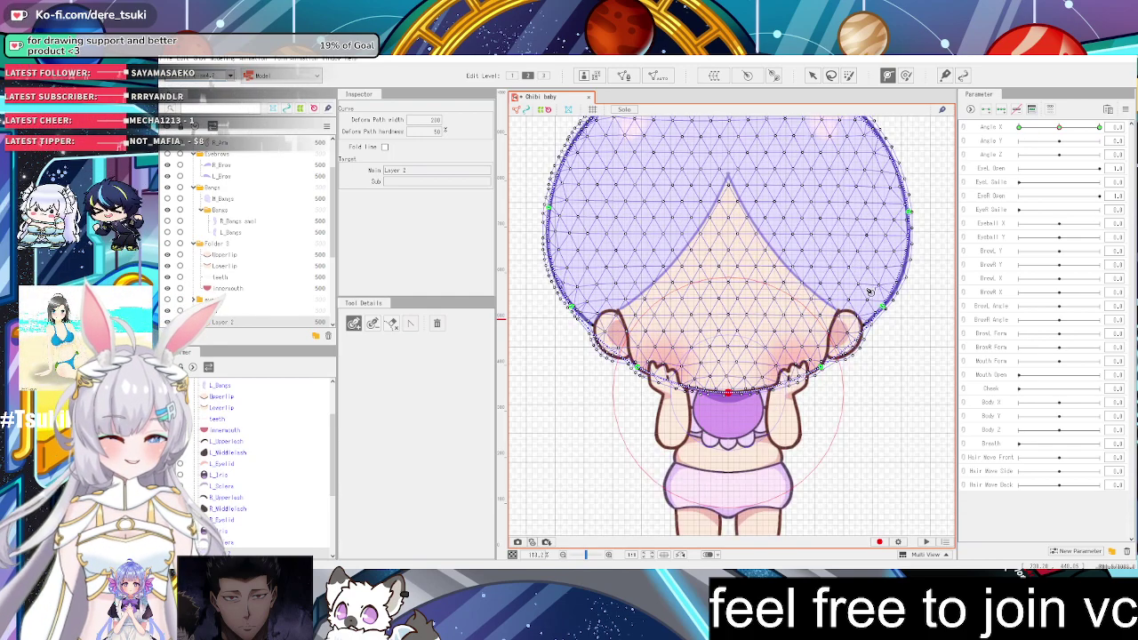
pyautogui.scroll(-1, 661, 274)
pyautogui.scroll(4, 608, 290)
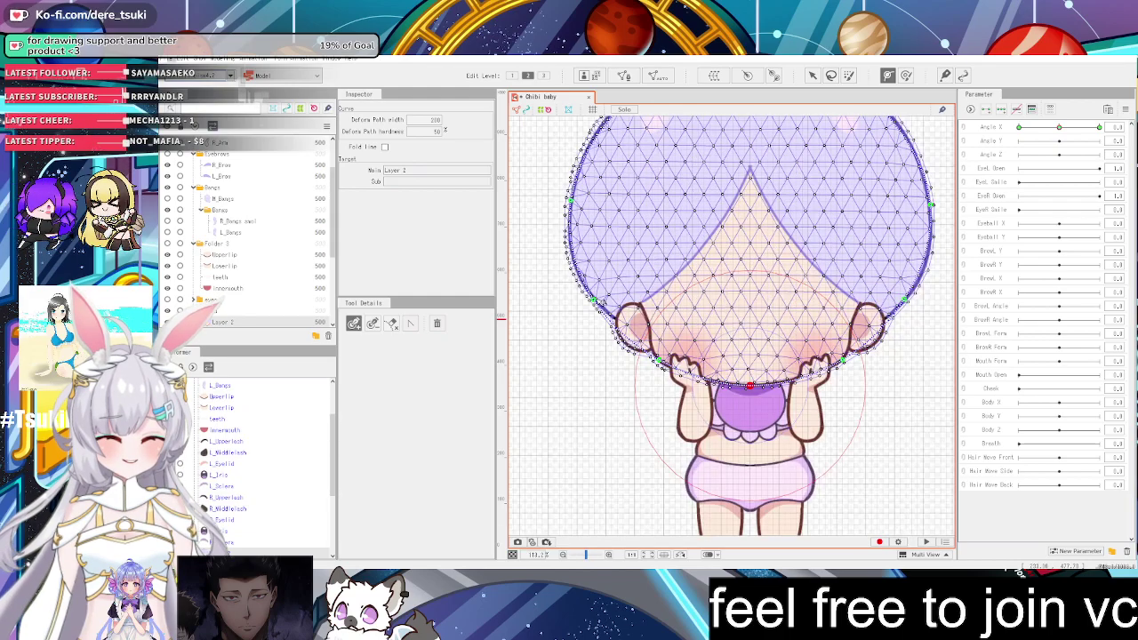
pyautogui.scroll(-4, 608, 289)
pyautogui.scroll(2, 608, 294)
pyautogui.scroll(3, 604, 303)
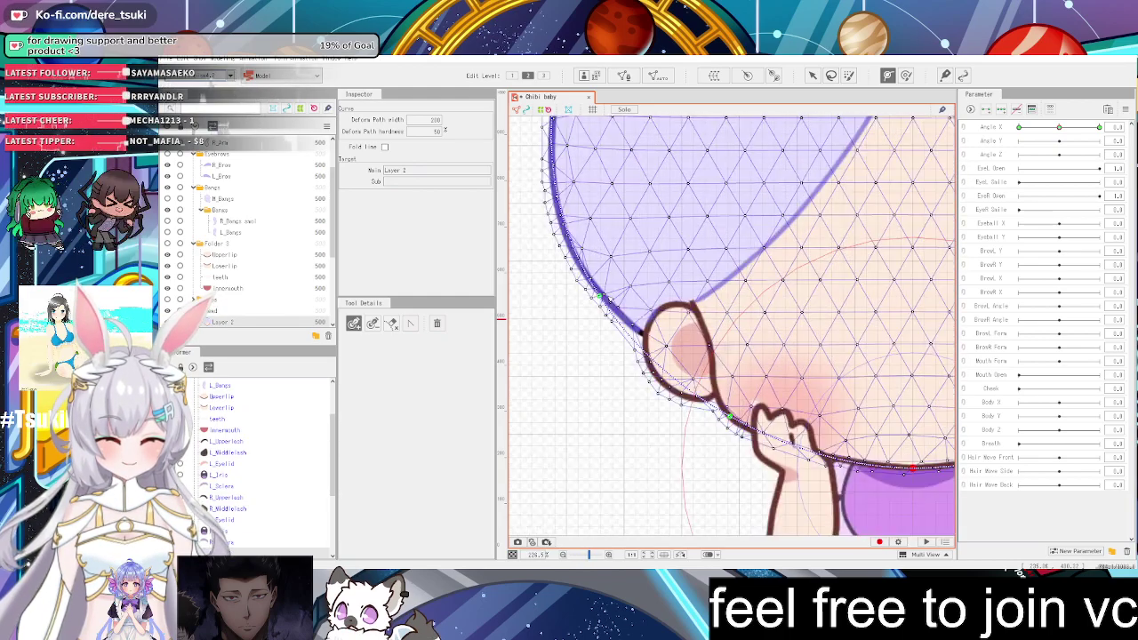
pyautogui.moveTo(601, 295)
pyautogui.mouseDown()
pyautogui.moveTo(554, 300)
pyautogui.moveTo(604, 299)
pyautogui.mouseUp()
pyautogui.scroll(-4, 604, 299)
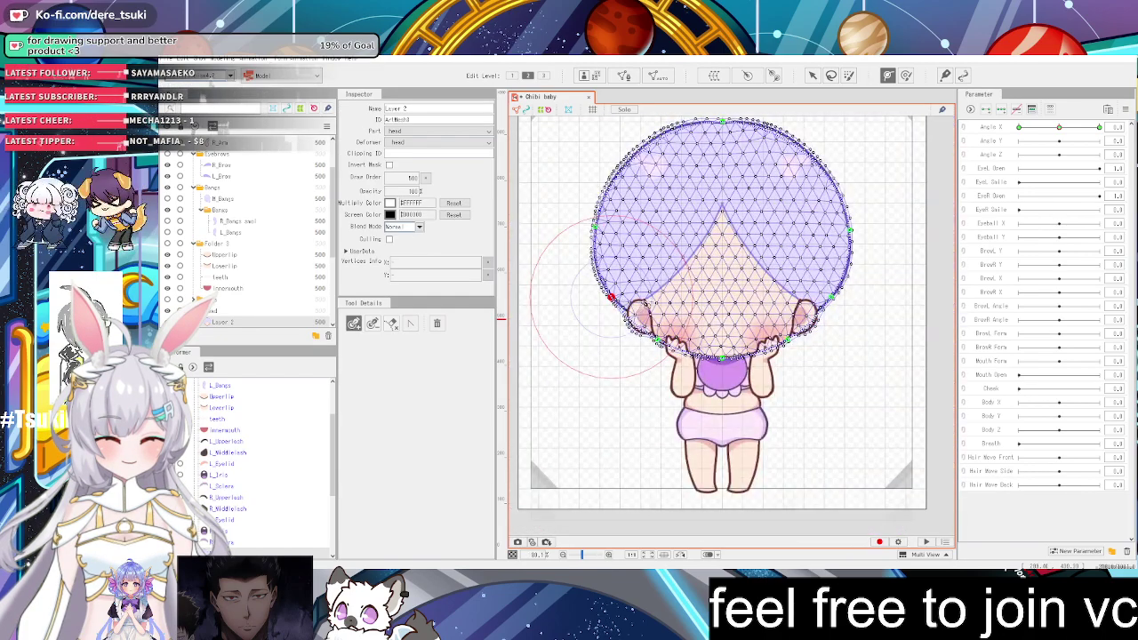
# Adjust the deform path point below the viewer's-left ear so it sits on the cheek outline
pyautogui.scroll(3, 622, 303)
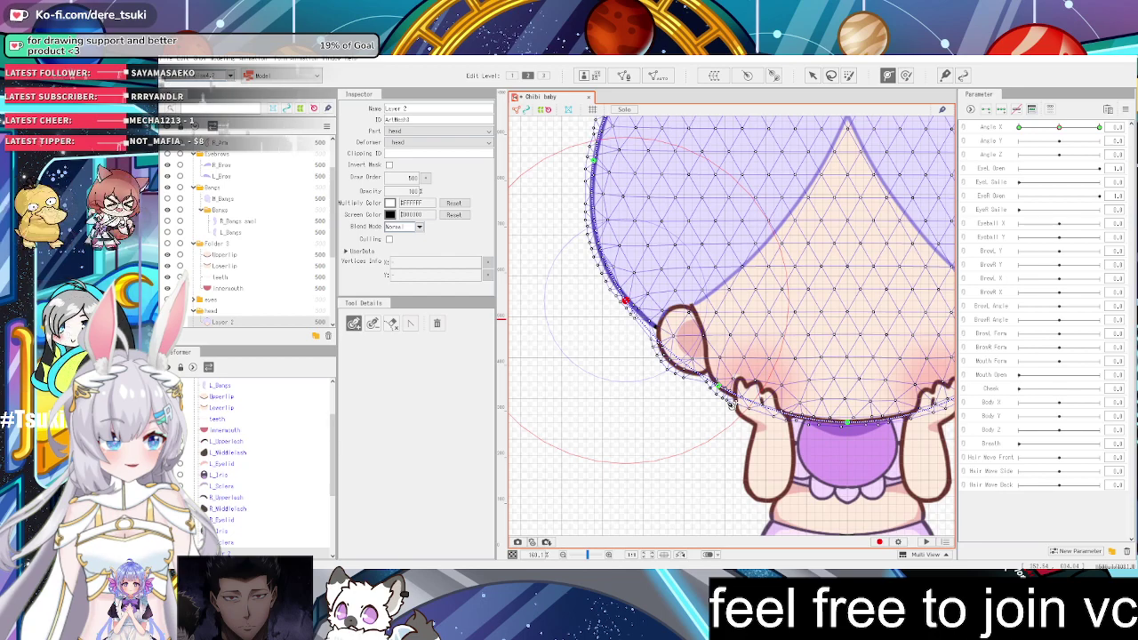
pyautogui.scroll(2, 731, 405)
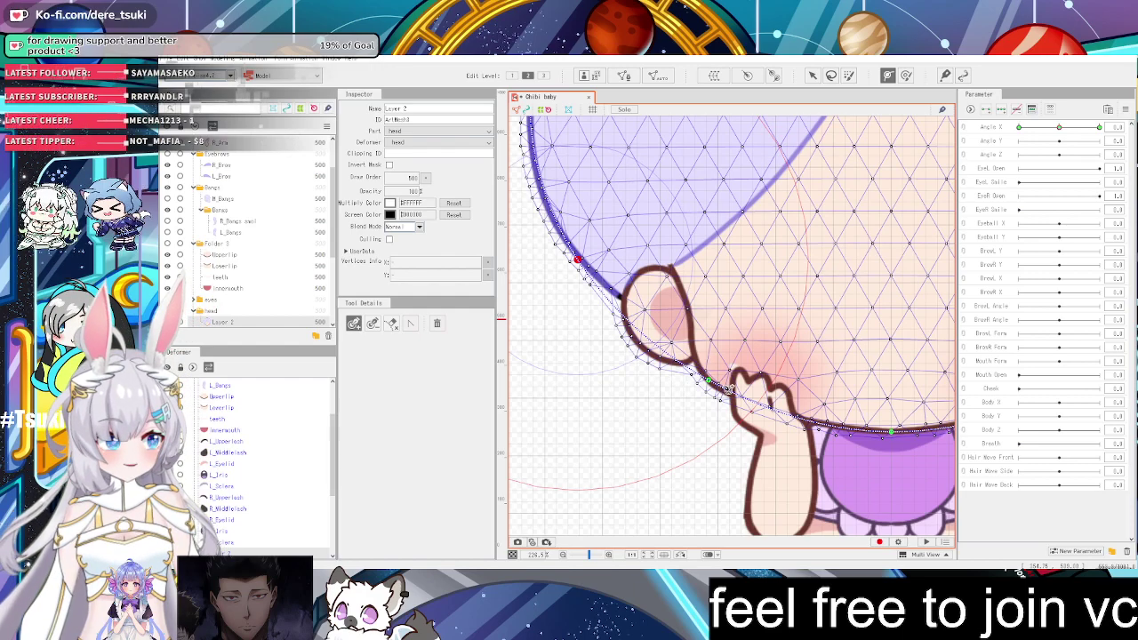
pyautogui.scroll(4, 684, 384)
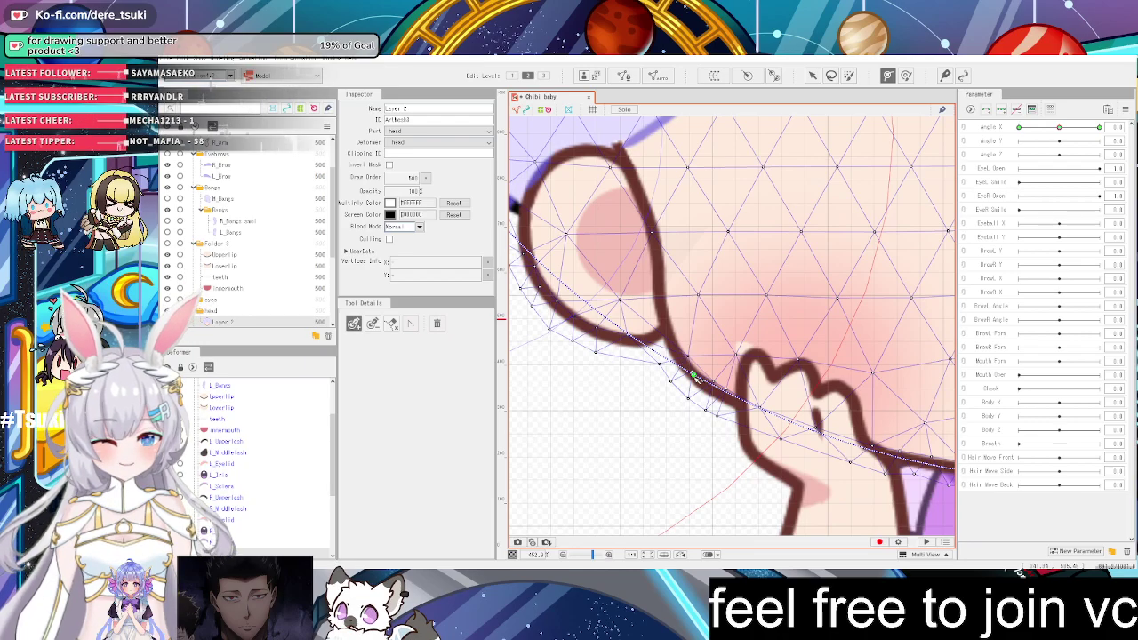
pyautogui.click(691, 374)
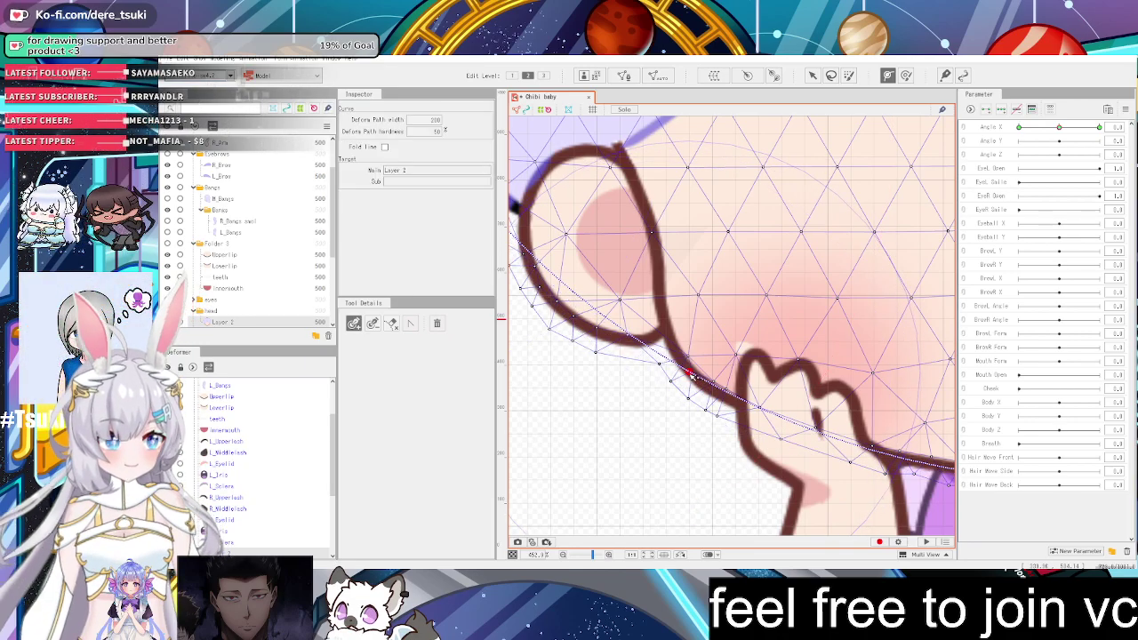
pyautogui.scroll(-5, 689, 374)
pyautogui.scroll(-3, 689, 374)
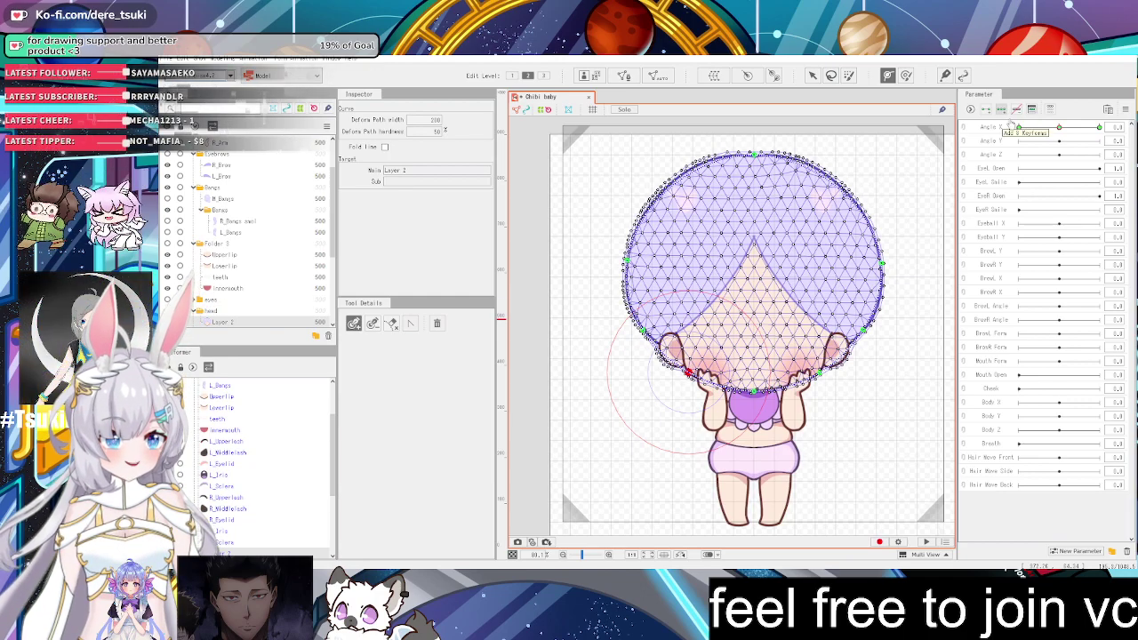
# Apply three keyforms for the head mesh and set Angle X to -30
pyautogui.click(1002, 108)
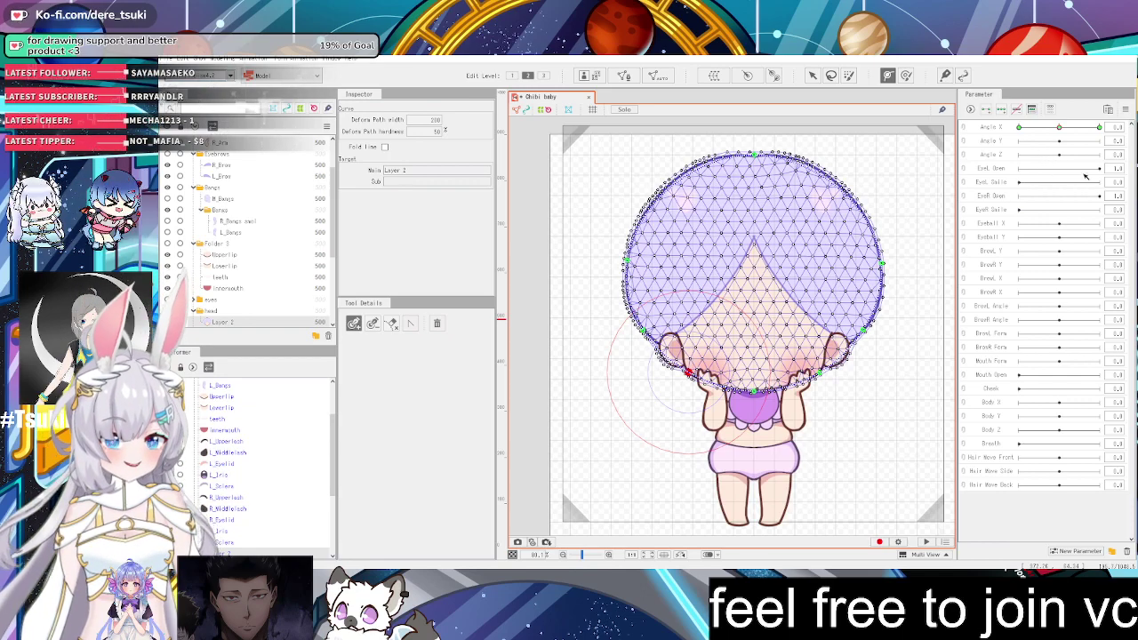
pyautogui.click(1059, 130)
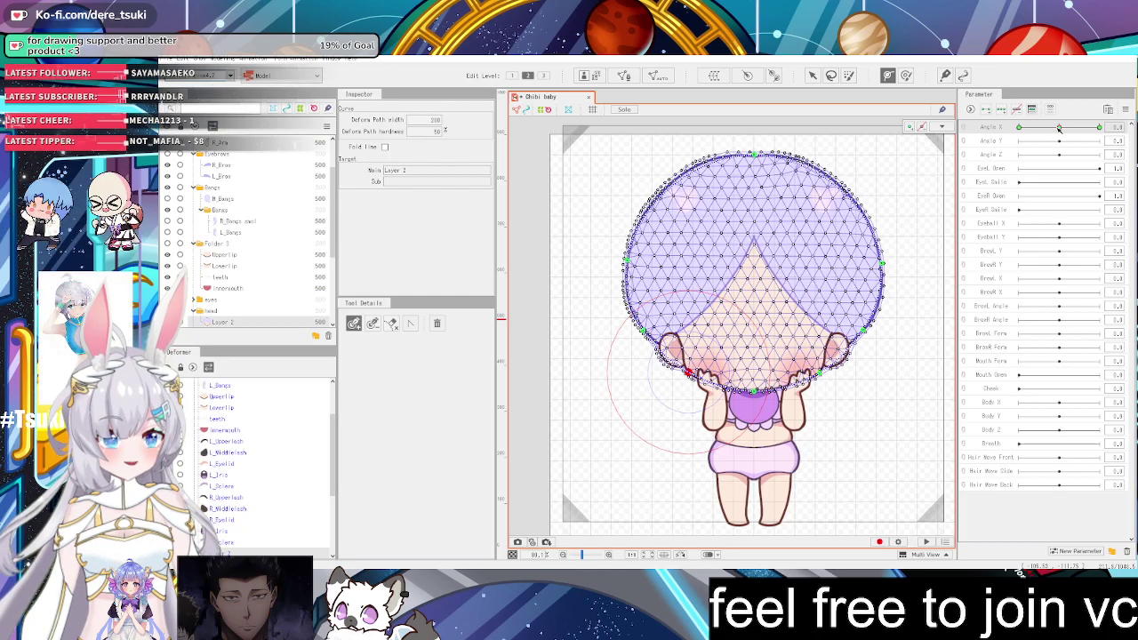
pyautogui.moveTo(1057, 129); pyautogui.dragTo(1019, 141)
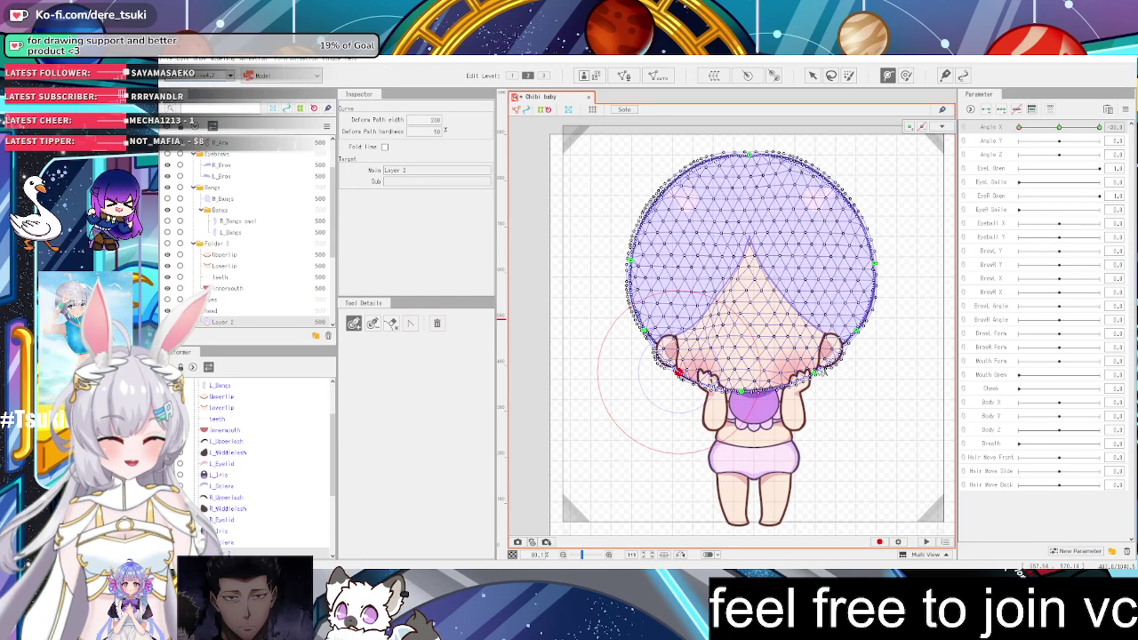
# Examine the chin, cheeks and overall head outline of Layer 2 with Angle X at -30
pyautogui.scroll(5, 738, 377)
pyautogui.scroll(-4, 738, 376)
pyautogui.scroll(5, 729, 391)
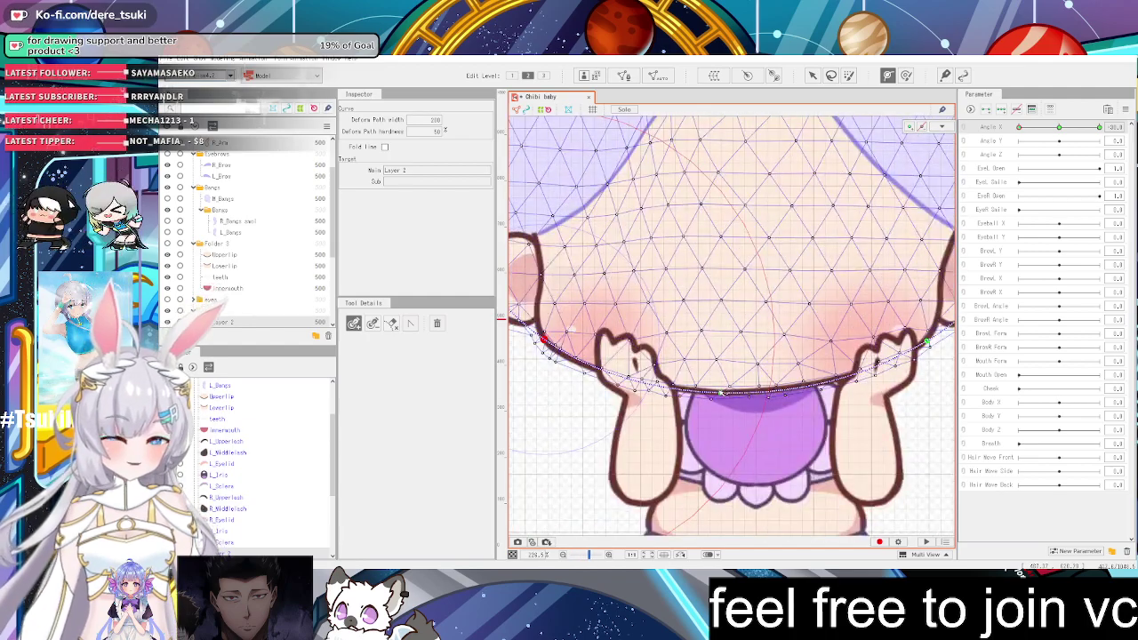
pyautogui.scroll(-3, 724, 391)
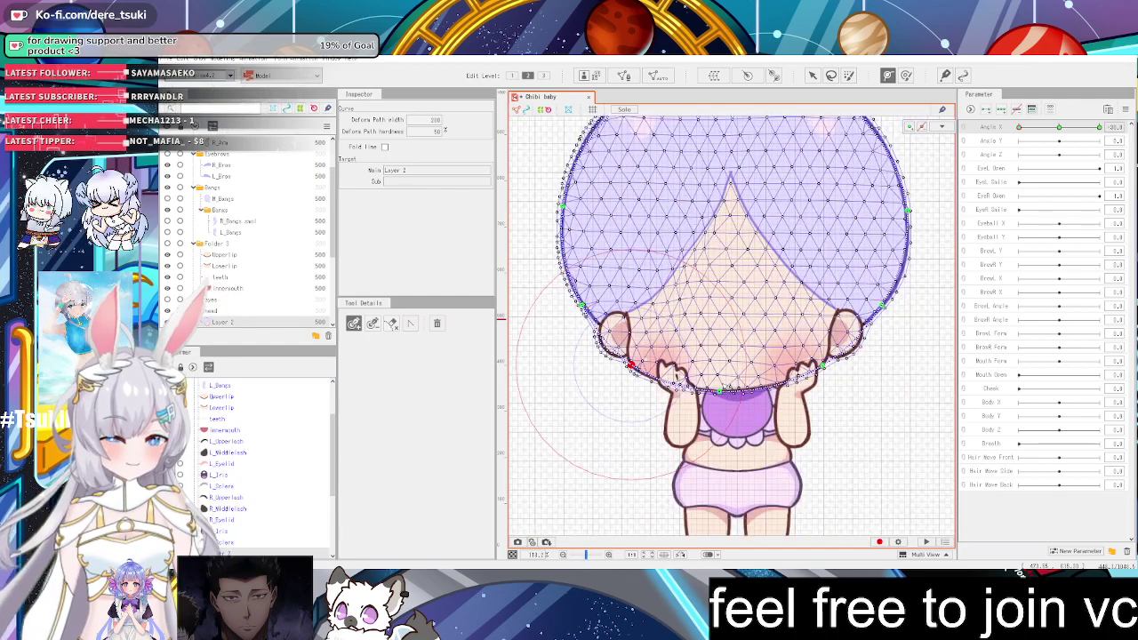
pyautogui.scroll(-3, 725, 389)
pyautogui.scroll(3, 711, 303)
pyautogui.scroll(5, 768, 264)
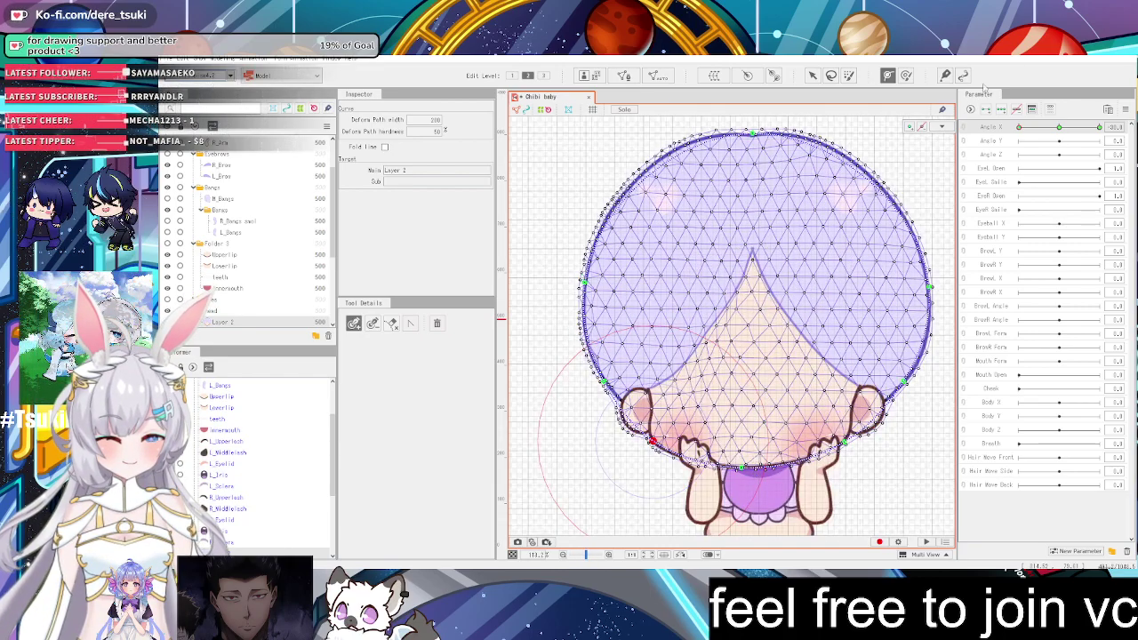
# Examine Layer 2's mesh and deform path along the chin, comparing the outline at Angle X 0 and -30
pyautogui.moveTo(1028, 129); pyautogui.dragTo(1060, 136)
pyautogui.scroll(10, 765, 473)
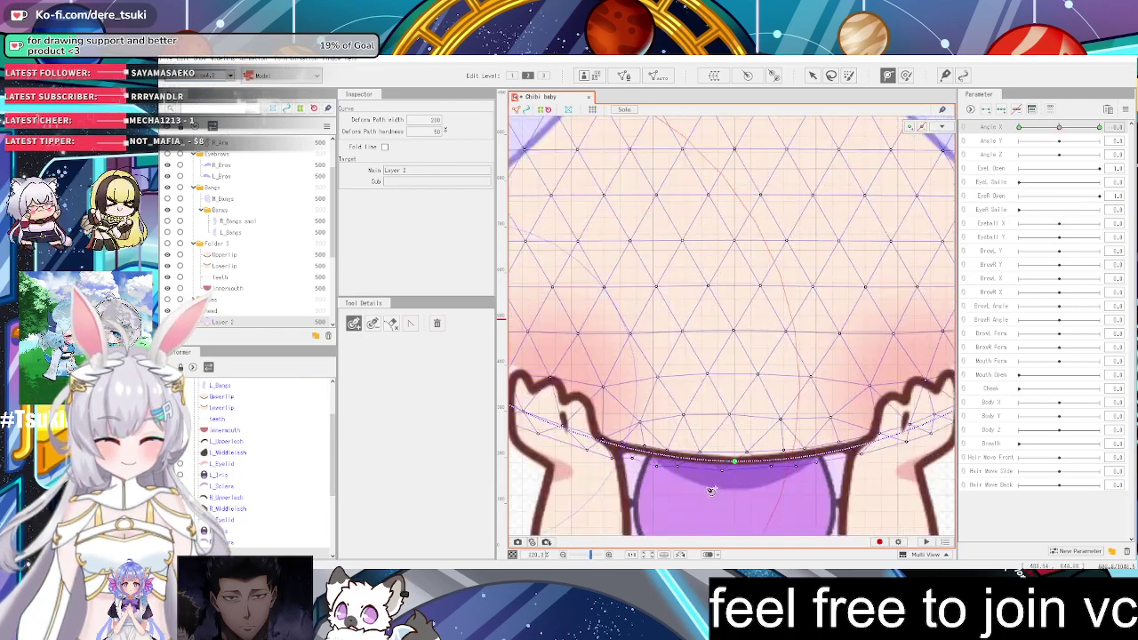
pyautogui.click(738, 457)
pyautogui.hotkey('ctrl', 'e')
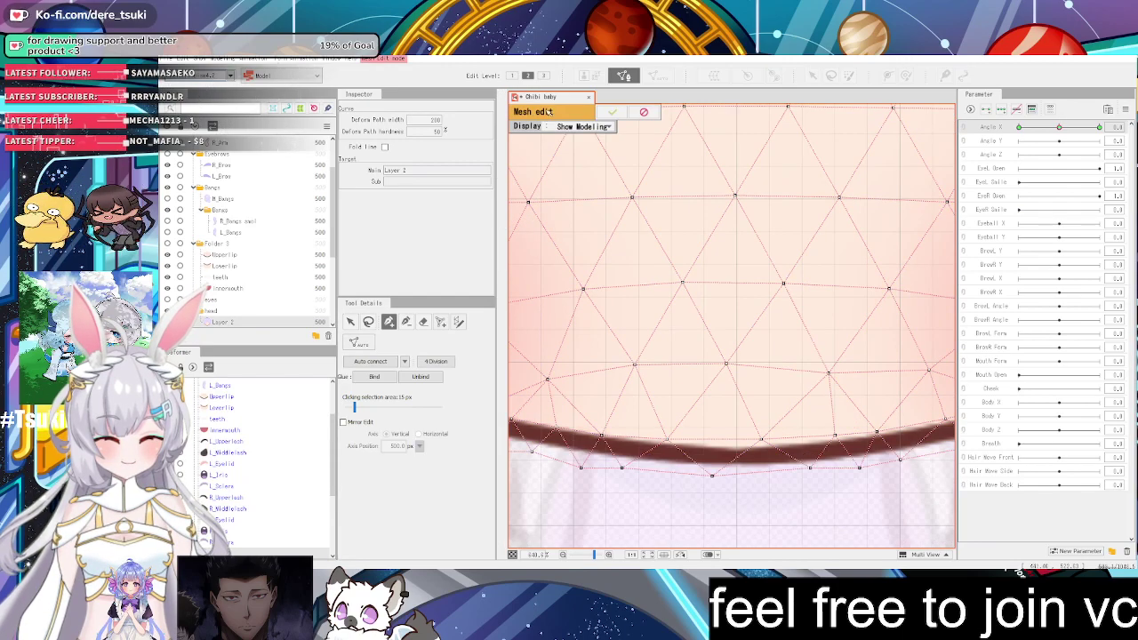
pyautogui.click(612, 112)
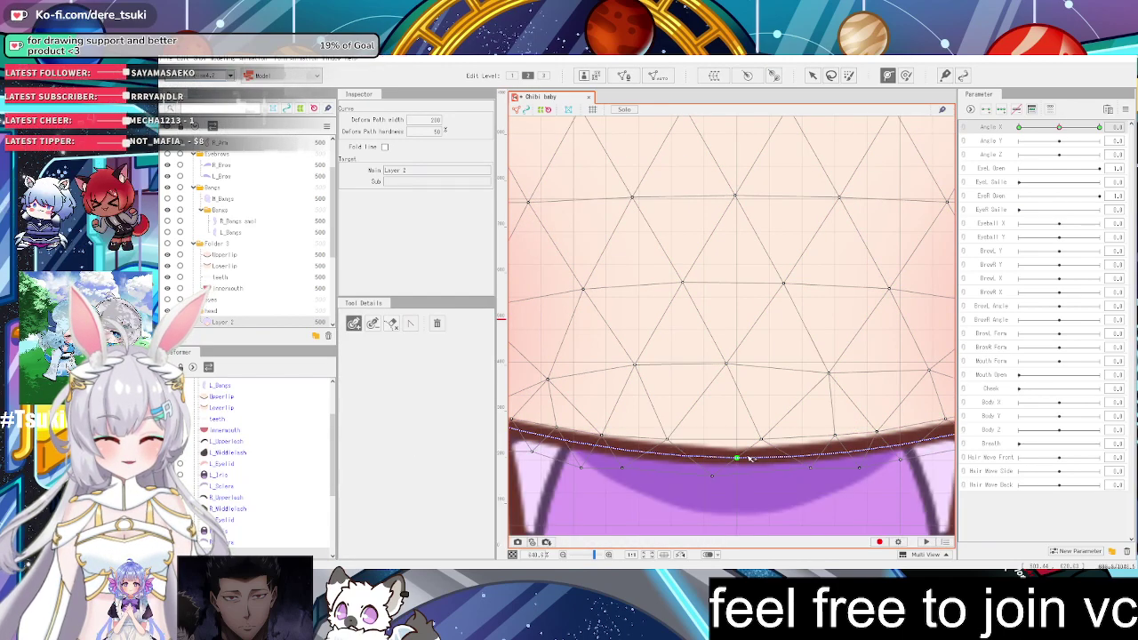
pyautogui.moveTo(1058, 129); pyautogui.dragTo(1018, 126)
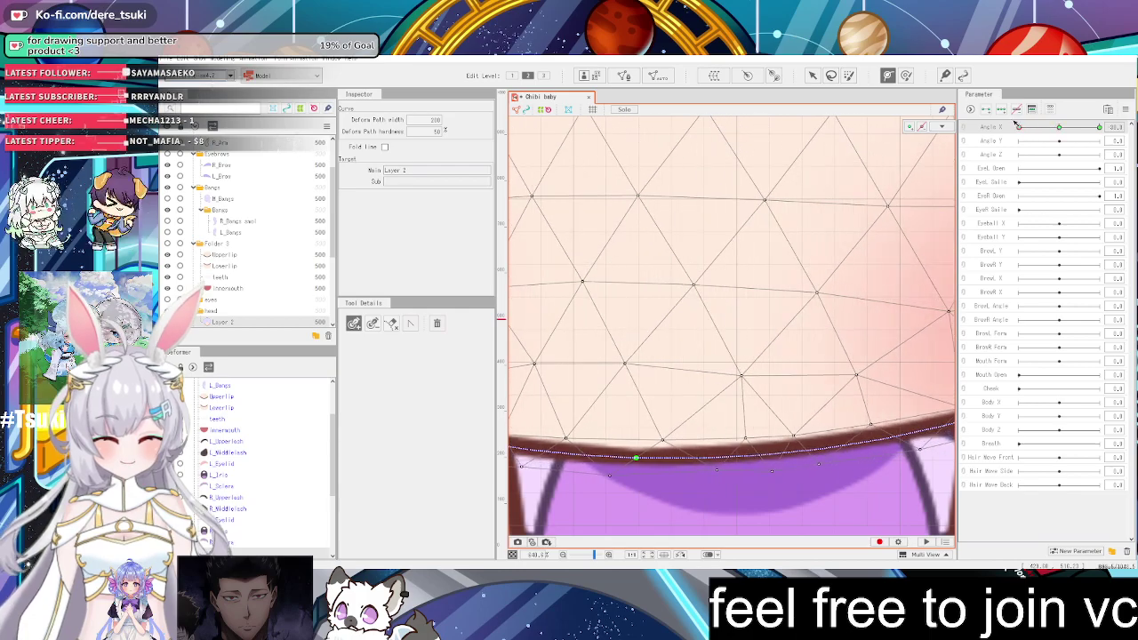
pyautogui.scroll(-8, 795, 262)
pyautogui.scroll(8, 617, 325)
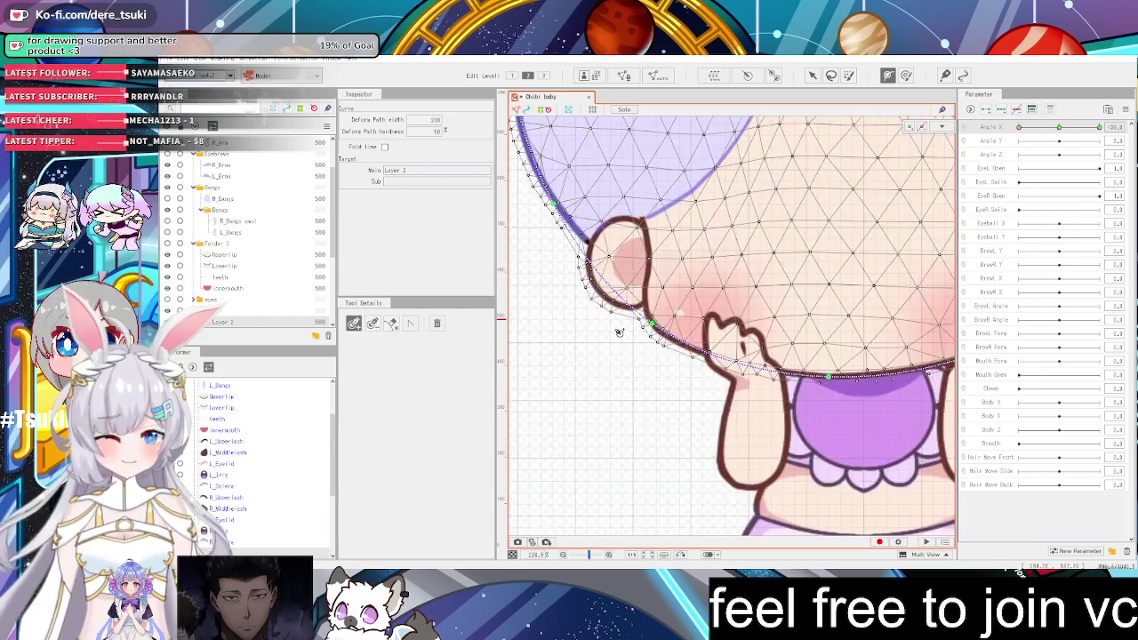
# Compare the hair, ear and cheek outline on the viewer's left while moving Angle X between -30 and 0
pyautogui.moveTo(1019, 127); pyautogui.dragTo(1058, 129)
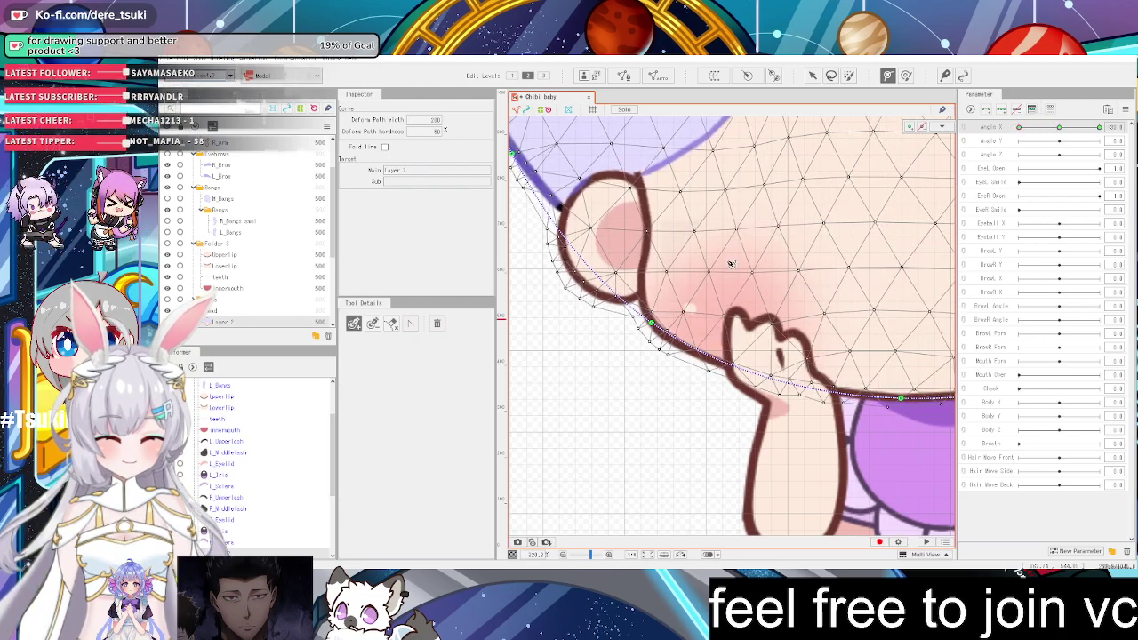
pyautogui.scroll(-3, 733, 265)
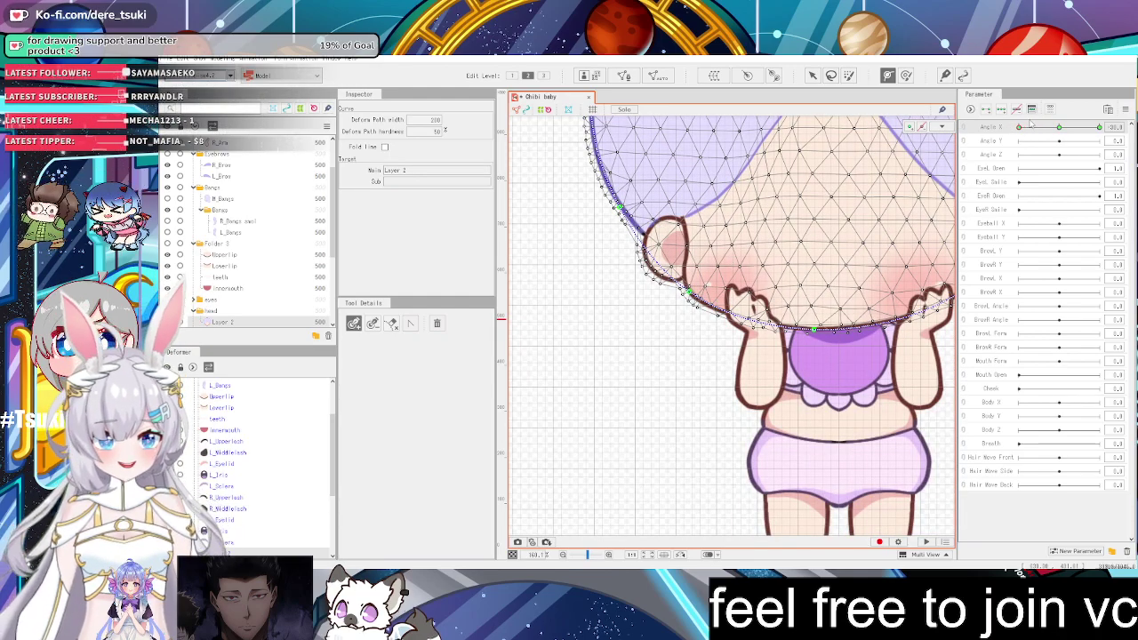
pyautogui.moveTo(1019, 127); pyautogui.dragTo(1058, 128)
pyautogui.scroll(-2, 735, 223)
pyautogui.scroll(4, 657, 165)
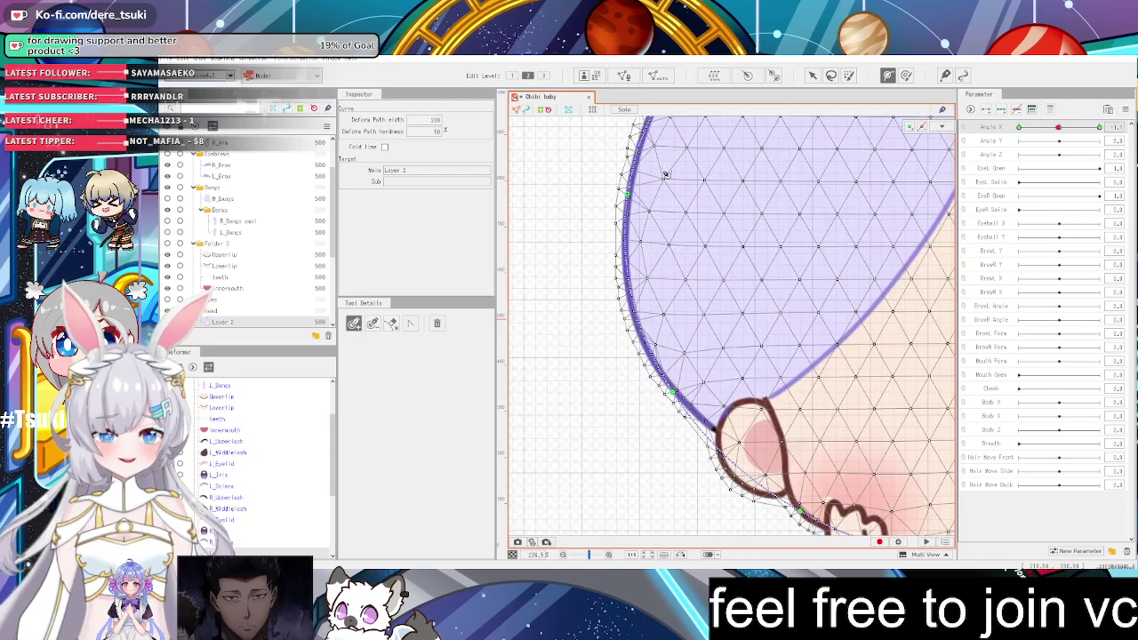
pyautogui.scroll(-4, 666, 175)
pyautogui.scroll(2, 667, 175)
pyautogui.moveTo(1058, 127); pyautogui.dragTo(1005, 133)
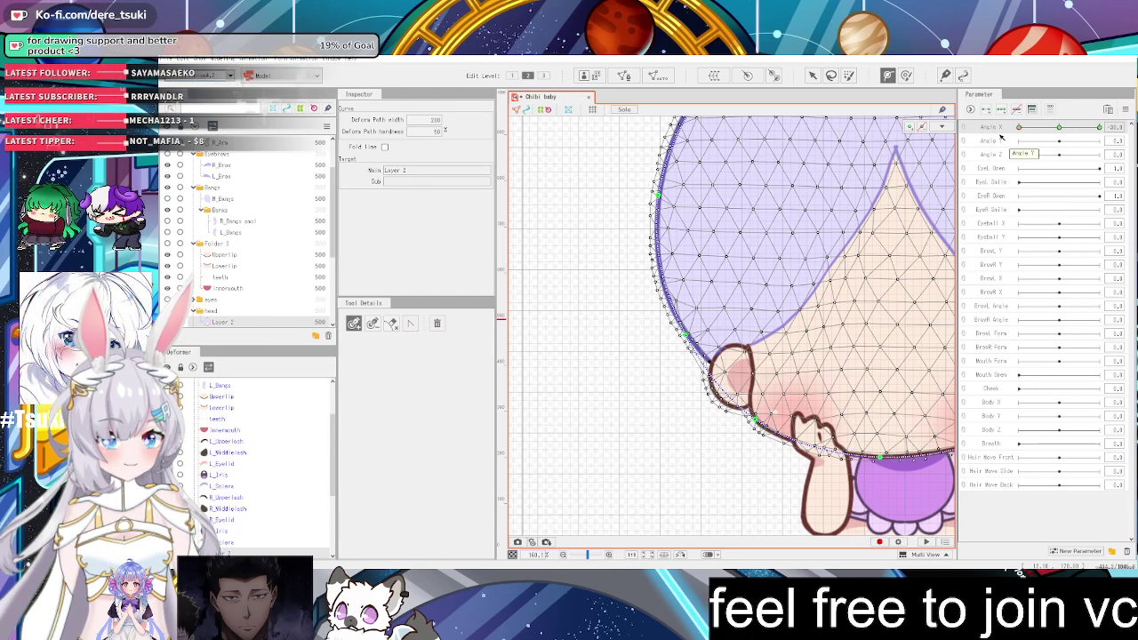
pyautogui.scroll(-4, 856, 248)
pyautogui.scroll(2, 900, 223)
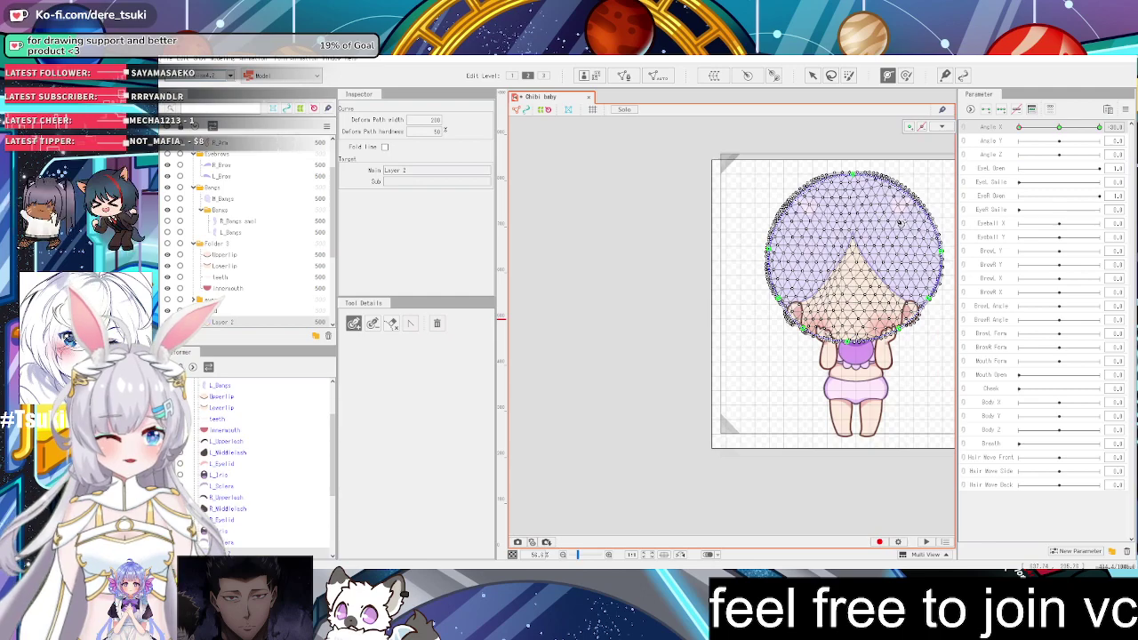
pyautogui.scroll(-4, 867, 260)
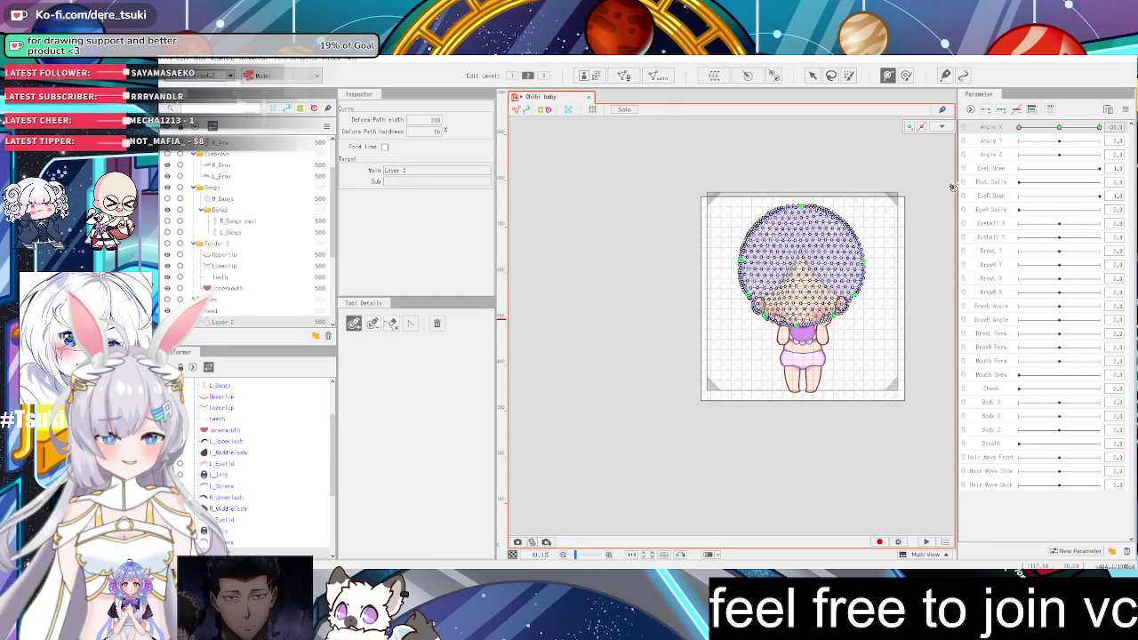
pyautogui.moveTo(1019, 127)
pyautogui.mouseDown()
pyautogui.moveTo(1059, 130)
pyautogui.moveTo(1025, 131)
pyautogui.mouseUp()
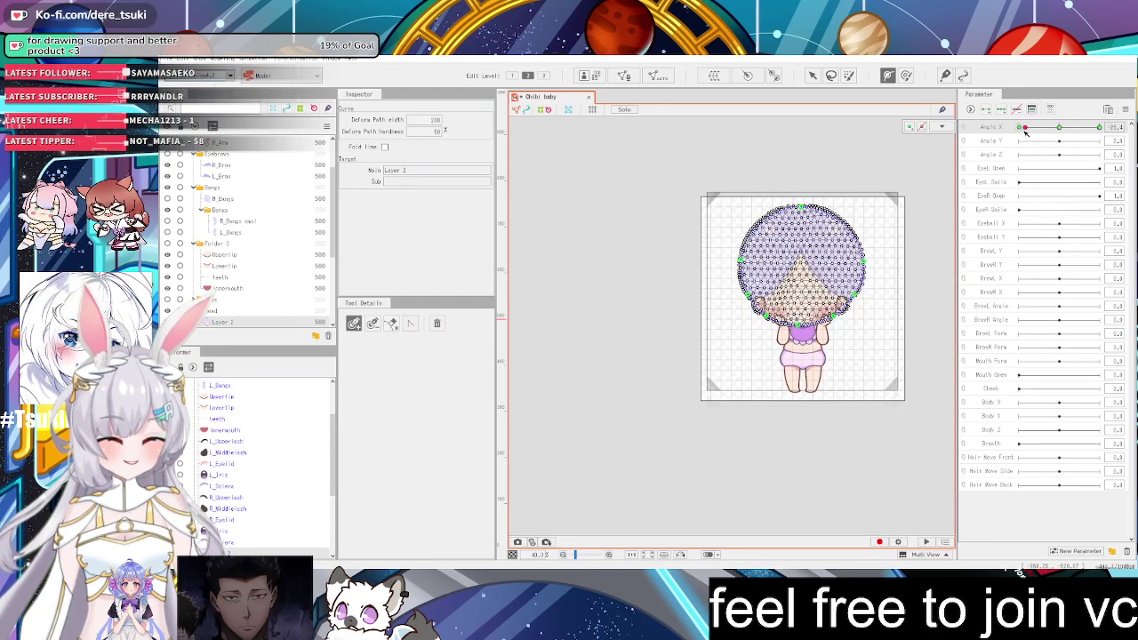
pyautogui.scroll(2, 881, 200)
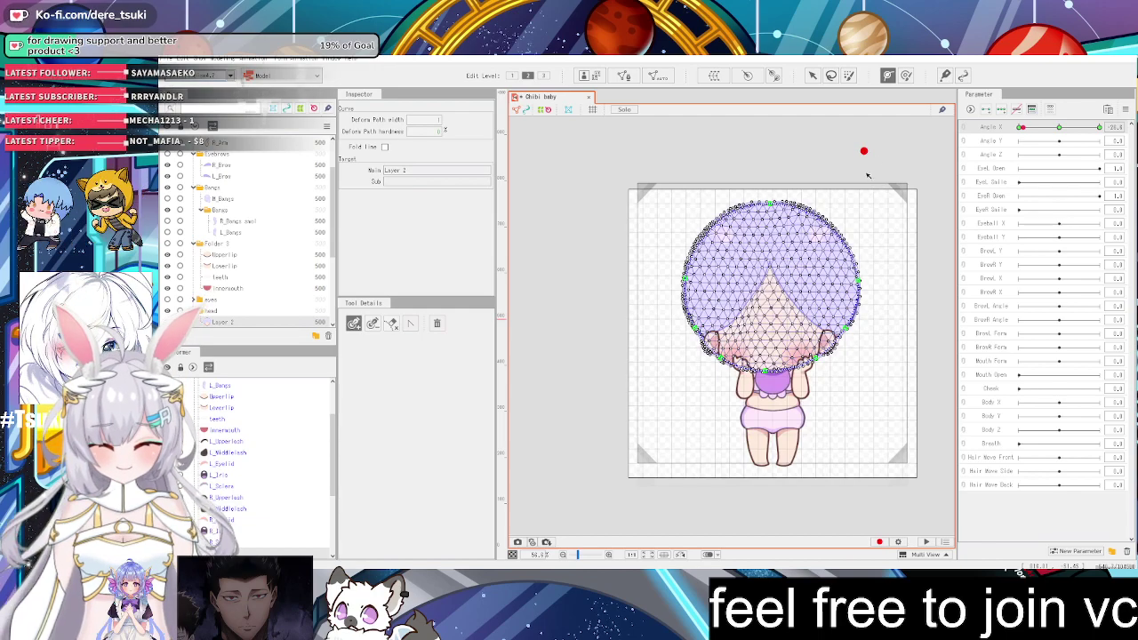
# Undo the stray deform path point above the head and deselect Layer 2 with the Arrow tool
pyautogui.hotkey('ctrl', 'z')
pyautogui.click(813, 76)
pyautogui.click(861, 135)
pyautogui.scroll(2, 861, 135)
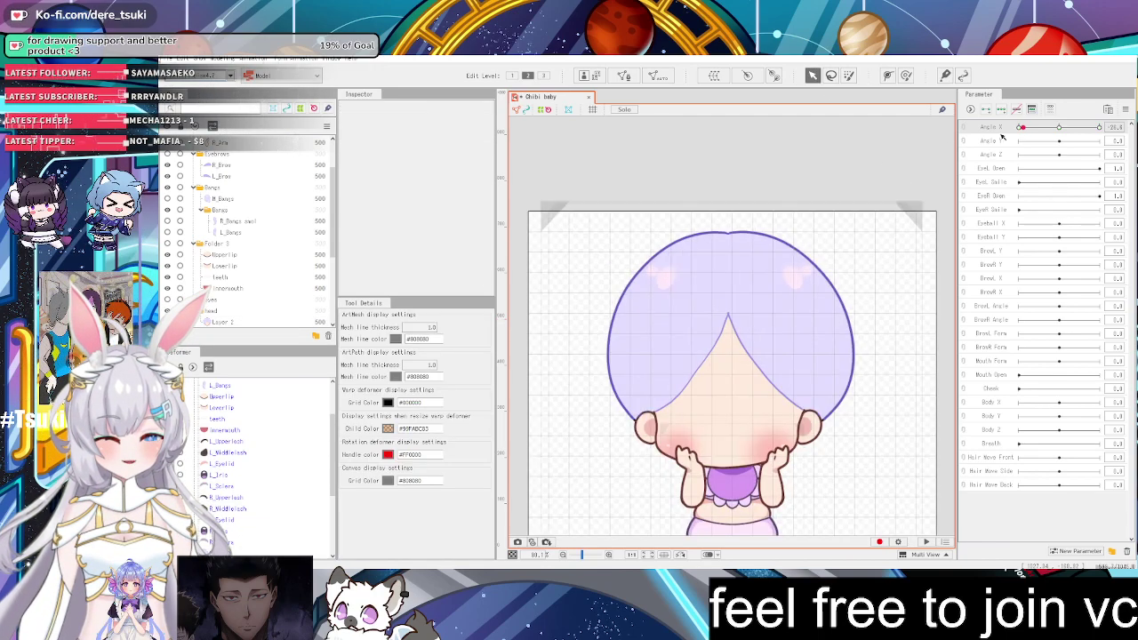
# Preview the head turn without the mesh overlay by moving Angle X toward 0 and back to -30
pyautogui.moveTo(1019, 128); pyautogui.dragTo(1057, 127)
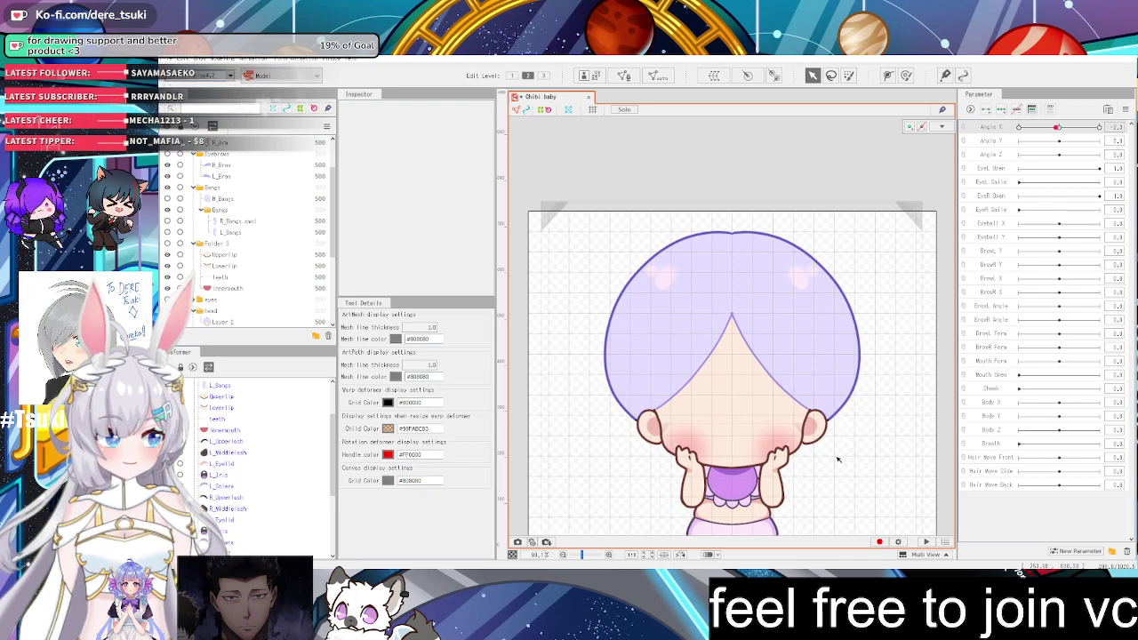
pyautogui.scroll(2, 838, 460)
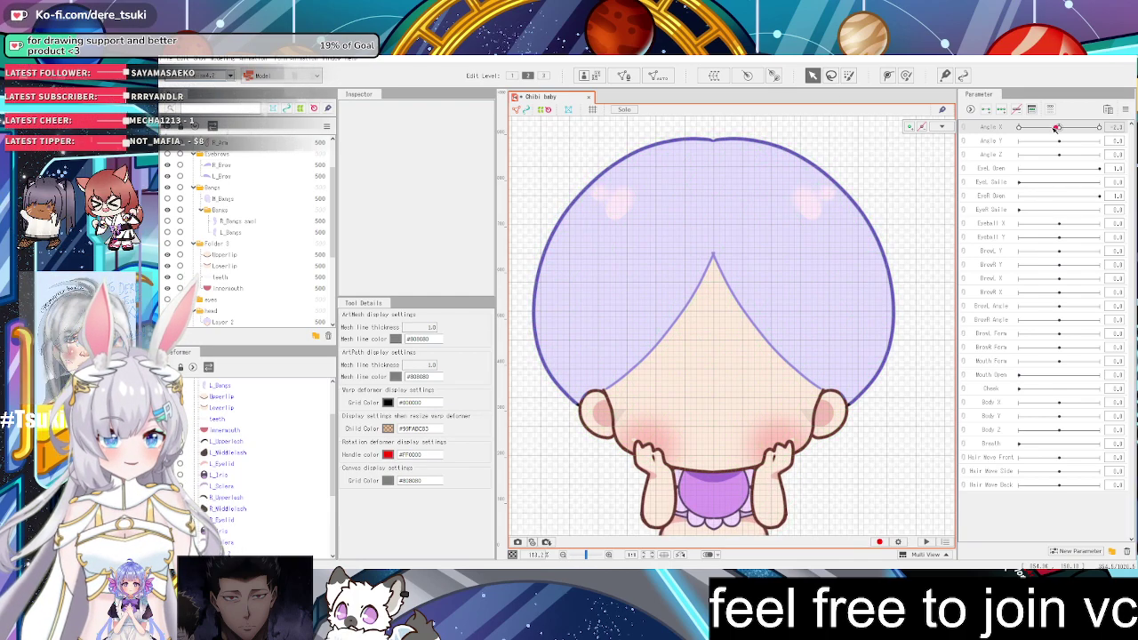
pyautogui.moveTo(1056, 128); pyautogui.dragTo(1012, 130)
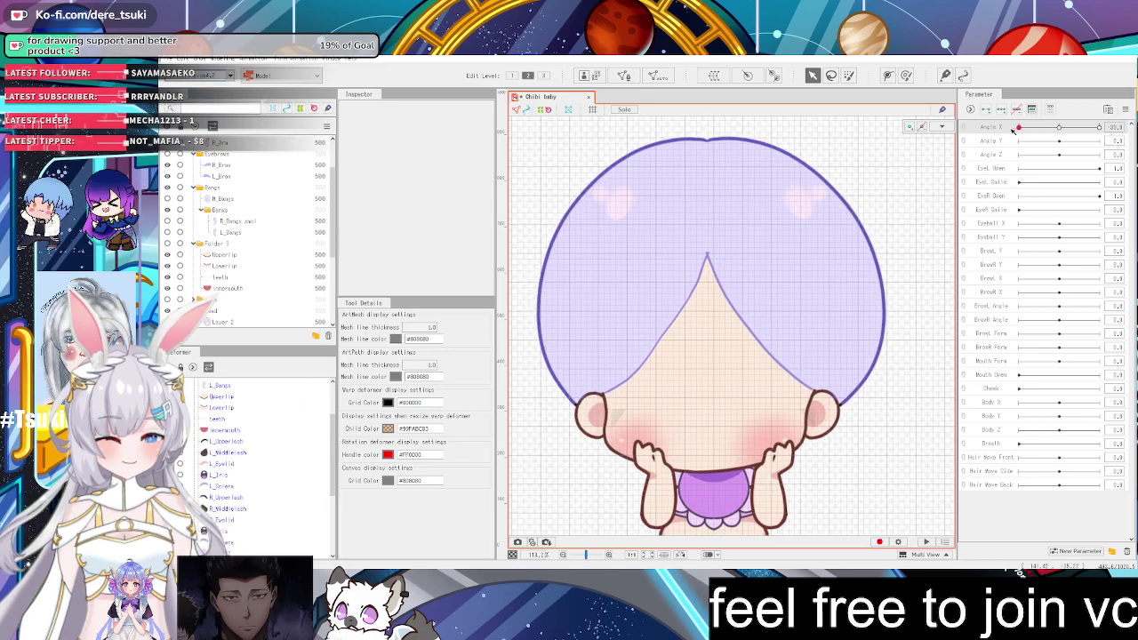
# Nudge the deform path point by the viewer's-left ear slightly upward on Layer 2 at Angle X -30
pyautogui.click(756, 374)
pyautogui.scroll(3, 608, 498)
pyautogui.moveTo(606, 381); pyautogui.dragTo(607, 373)
pyautogui.scroll(-3, 667, 346)
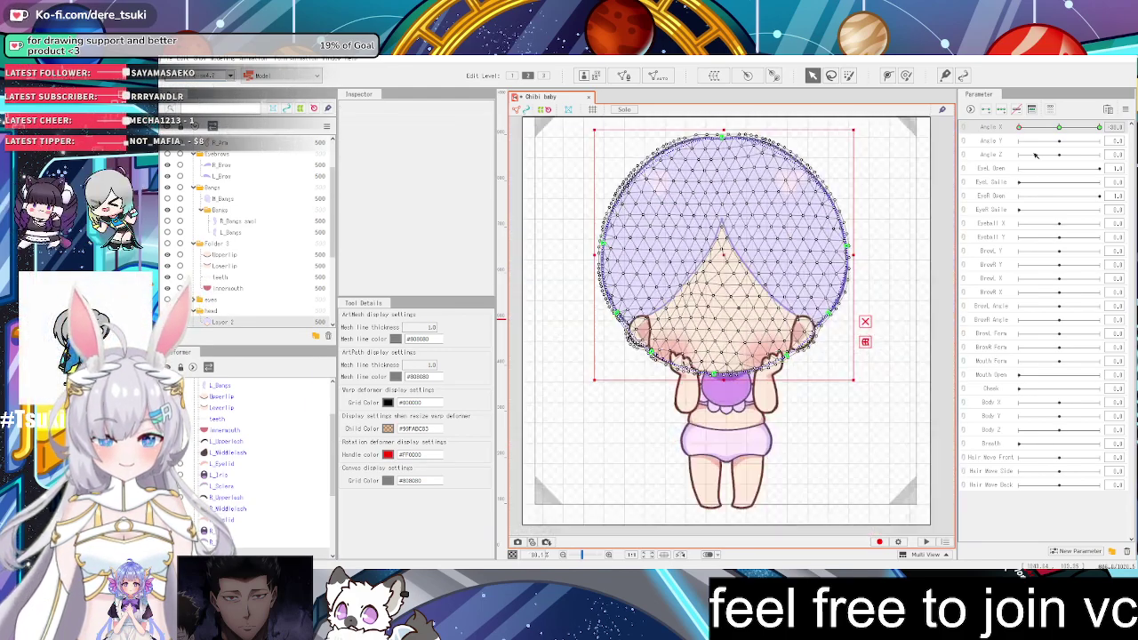
pyautogui.moveTo(1020, 127)
pyautogui.mouseDown()
pyautogui.moveTo(1041, 128)
pyautogui.moveTo(1000, 131)
pyautogui.mouseUp()
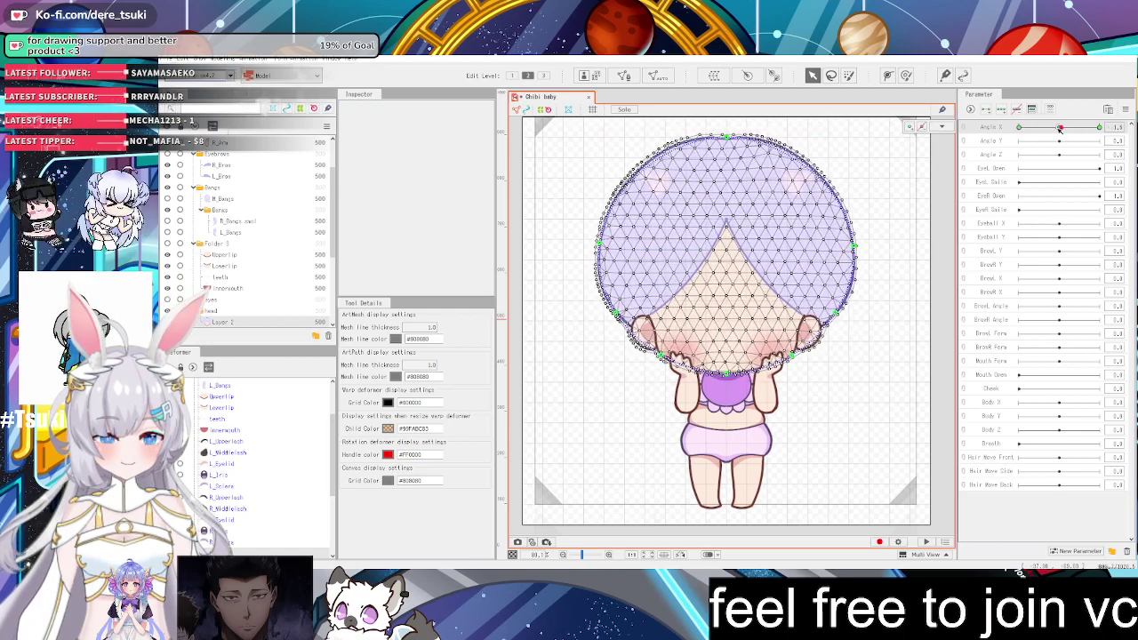
# Shift the deform path point below the viewer's-right ear slightly inward and upward at Angle X -30
pyautogui.scroll(2, 795, 347)
pyautogui.click(802, 326)
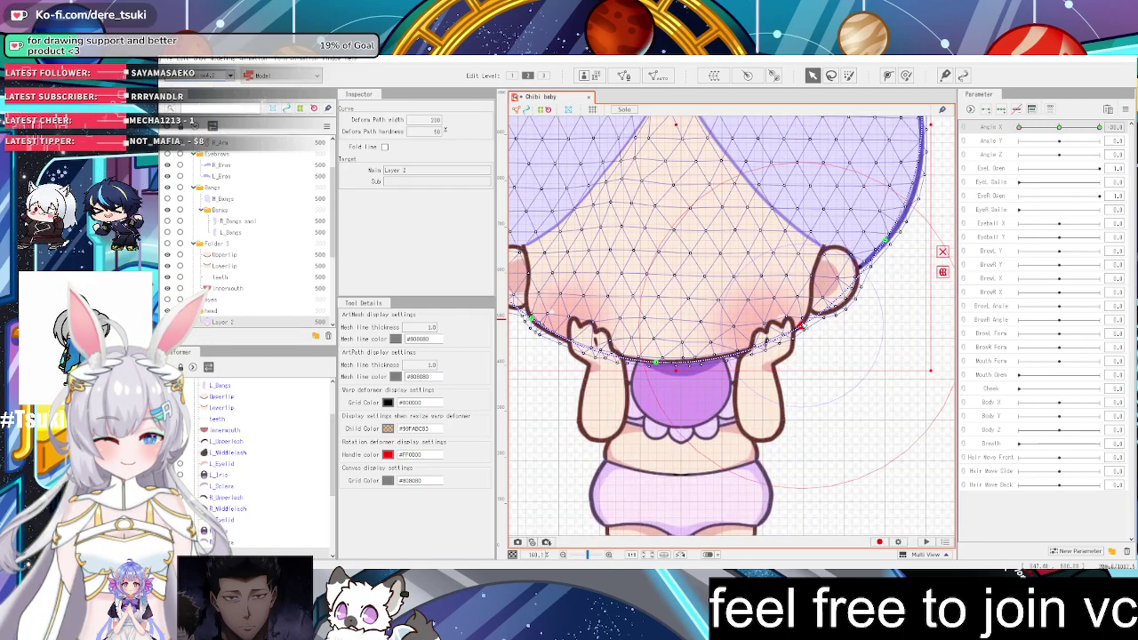
pyautogui.scroll(2, 802, 323)
pyautogui.moveTo(802, 326); pyautogui.dragTo(794, 320)
pyautogui.scroll(-3, 794, 320)
pyautogui.hotkey('ctrl', '0')
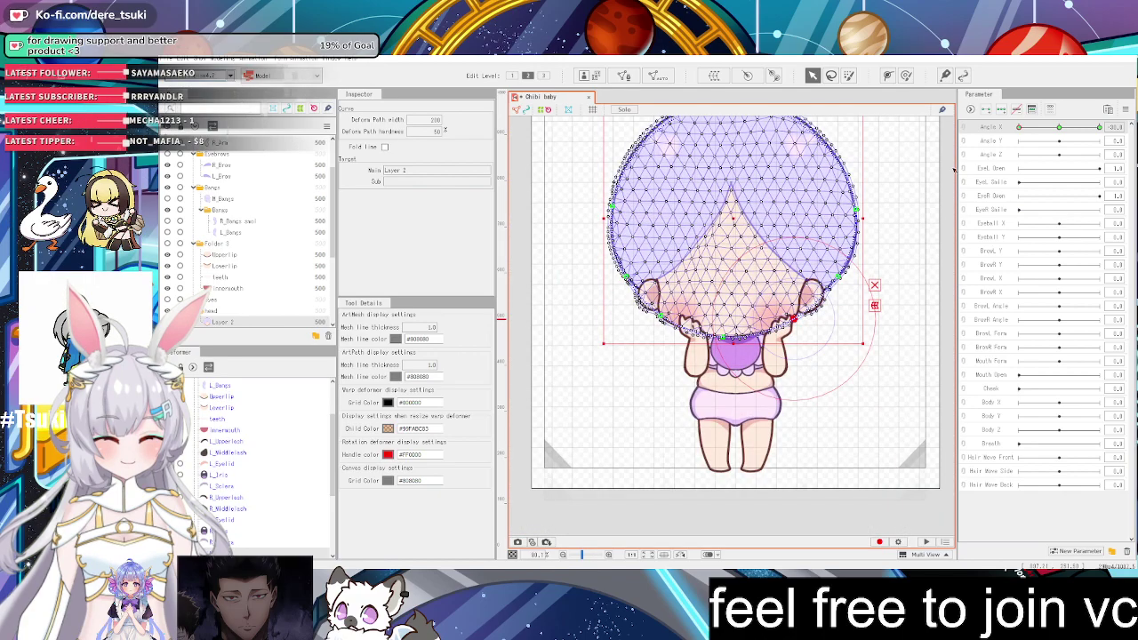
pyautogui.moveTo(1019, 131)
pyautogui.mouseDown()
pyautogui.moveTo(1067, 129)
pyautogui.moveTo(1013, 127)
pyautogui.mouseUp()
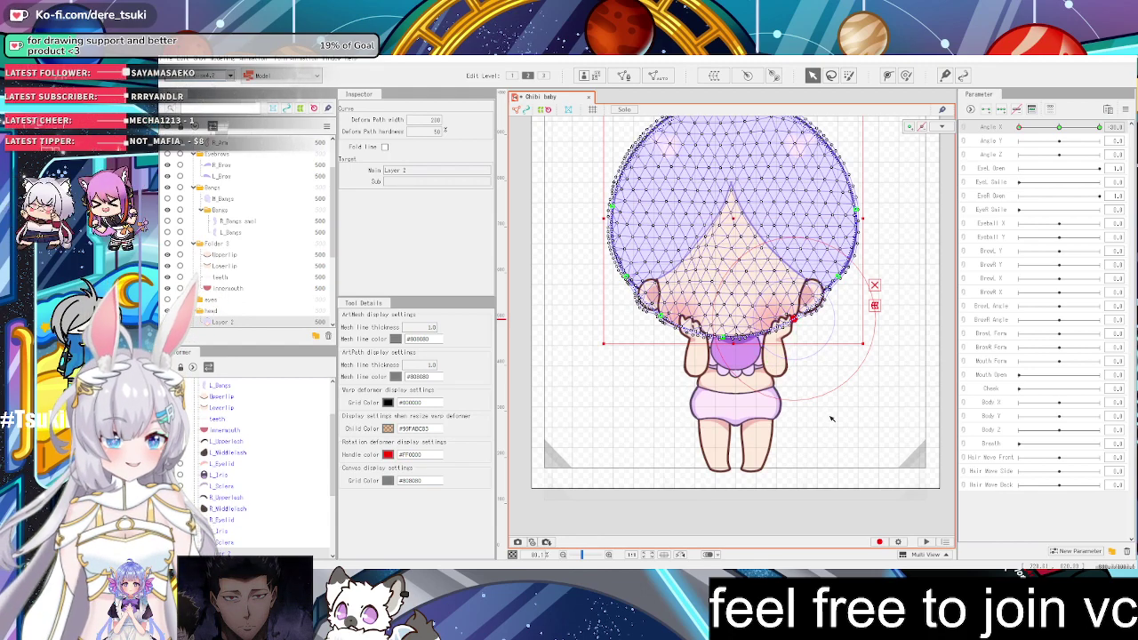
pyautogui.scroll(-4, 831, 418)
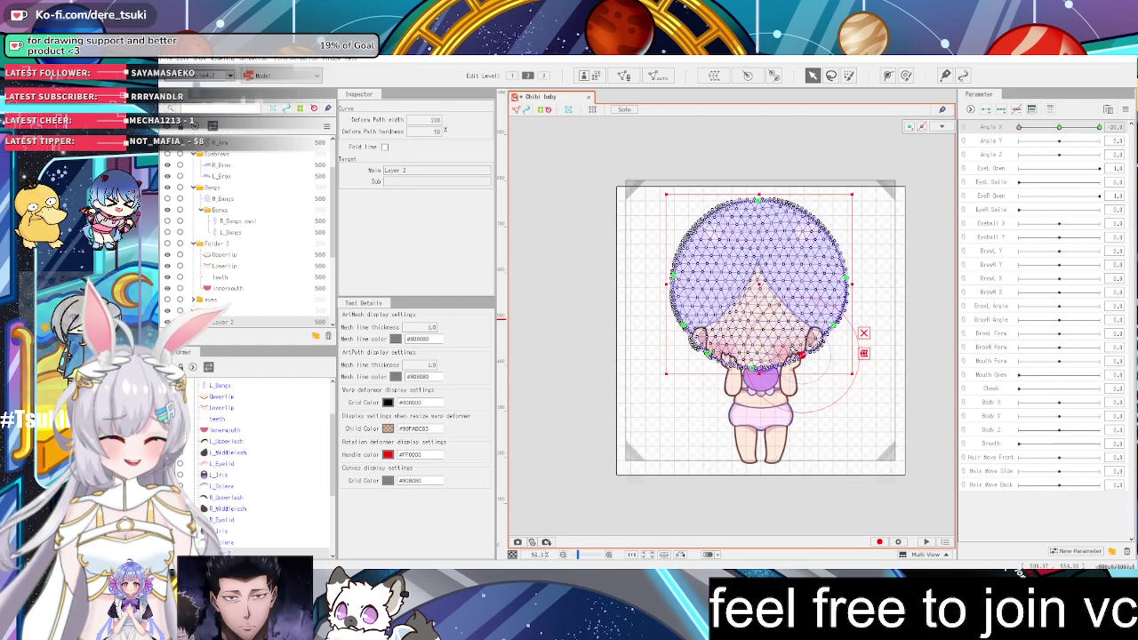
pyautogui.scroll(2, 797, 353)
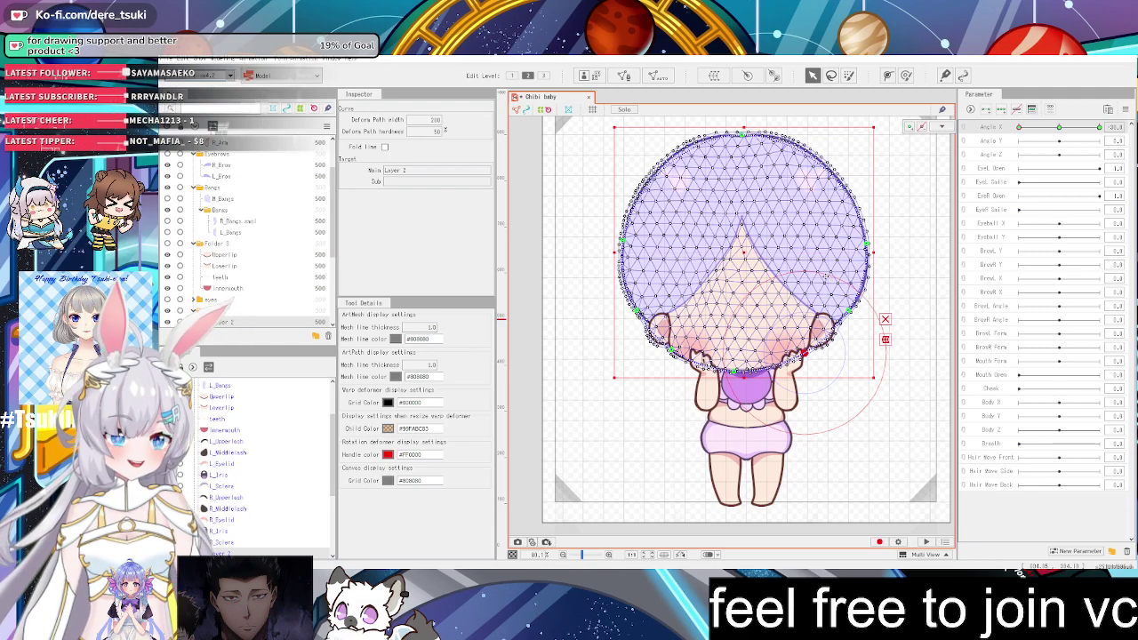
pyautogui.scroll(-2, 873, 187)
pyautogui.scroll(2, 868, 178)
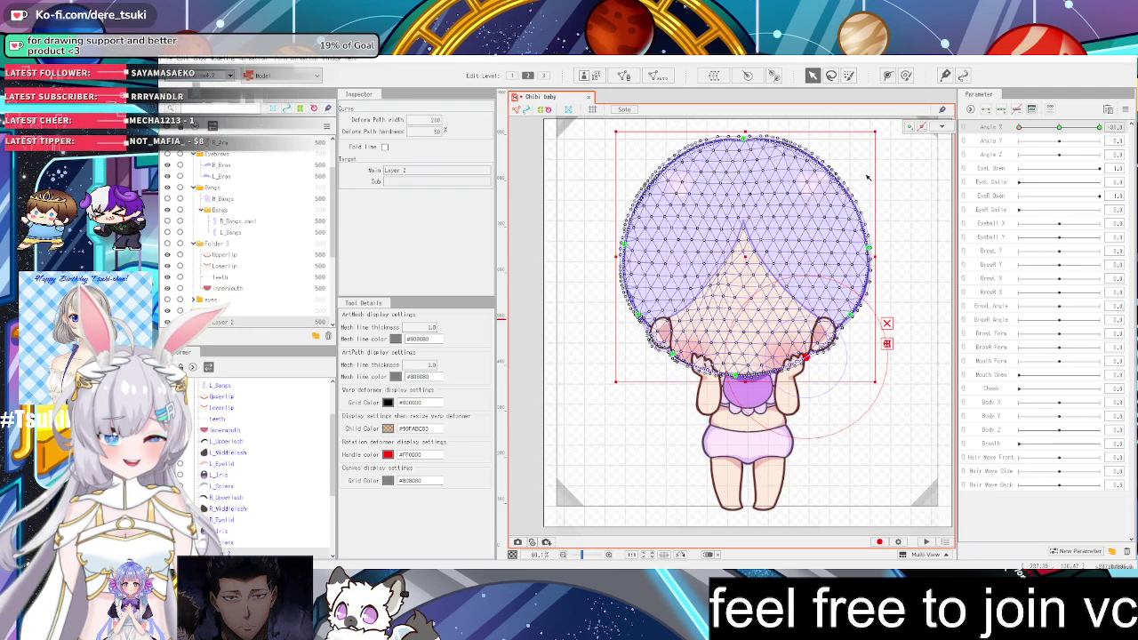
# Compare Layer 2's overall head shape at Angle X 0 with its shape at -30
pyautogui.scroll(1, 849, 168)
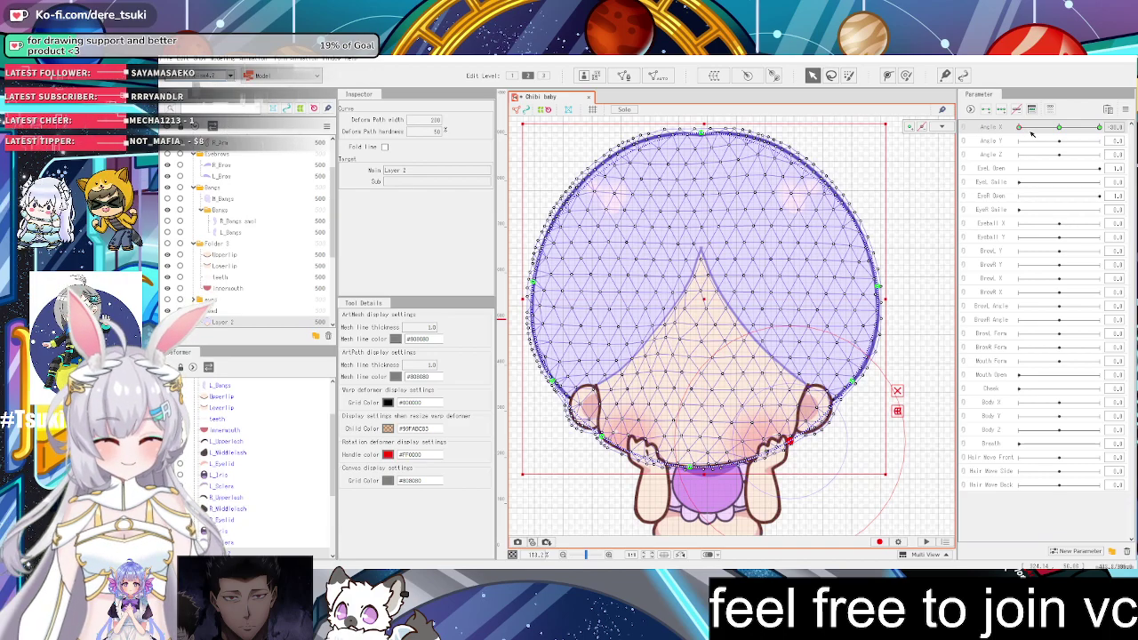
pyautogui.moveTo(1031, 132); pyautogui.dragTo(1049, 129)
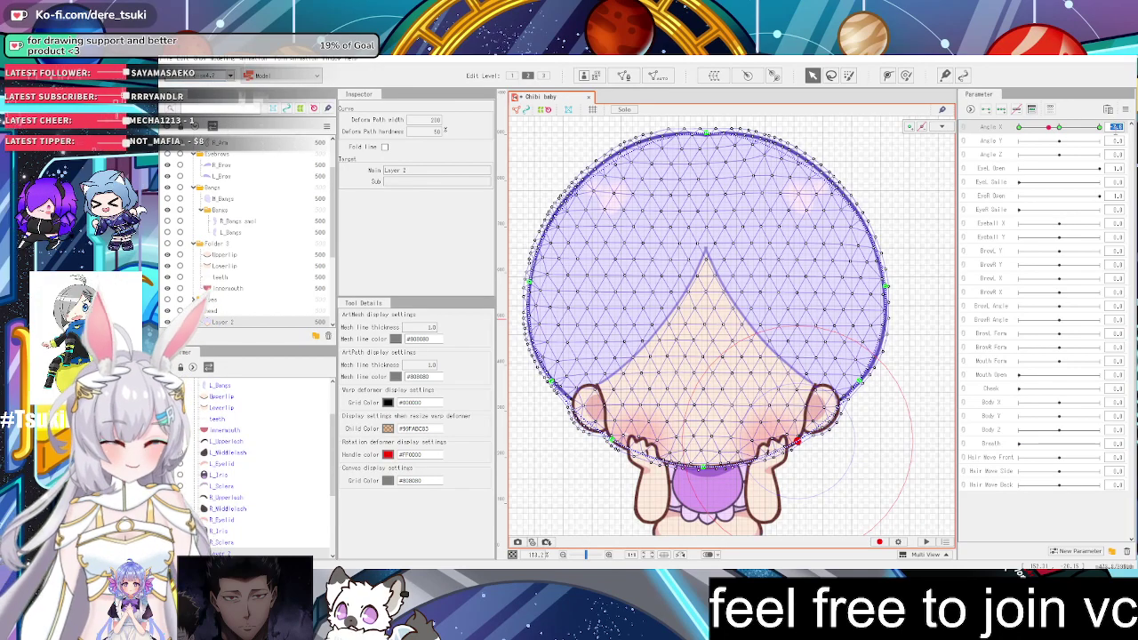
pyautogui.click(1116, 132)
pyautogui.write('0')
pyautogui.press('Return')
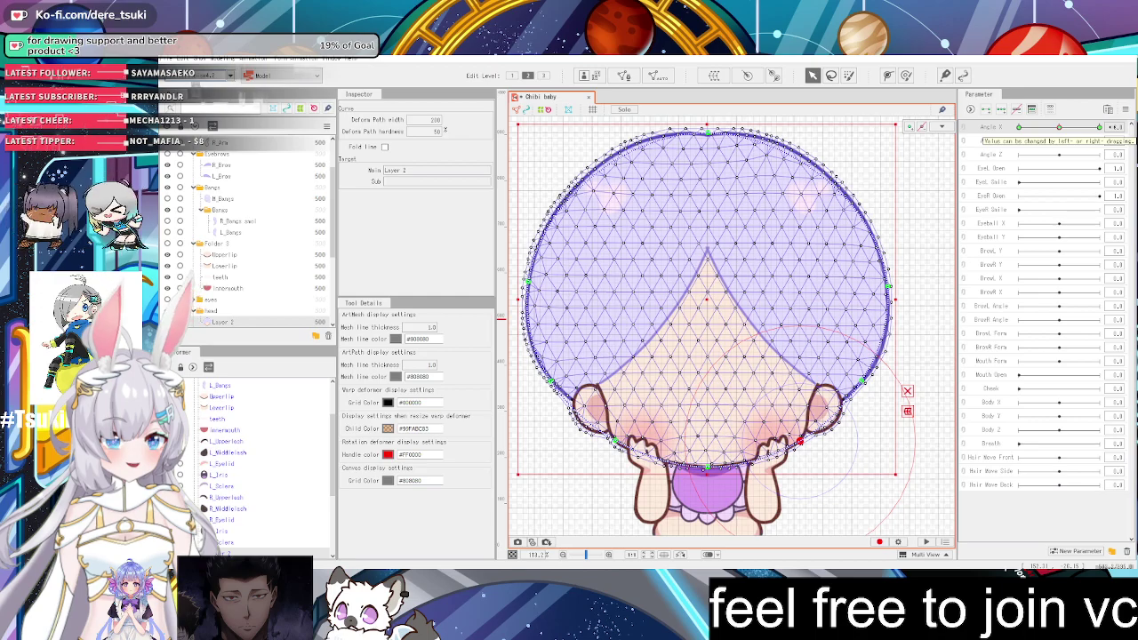
pyautogui.click(1059, 129)
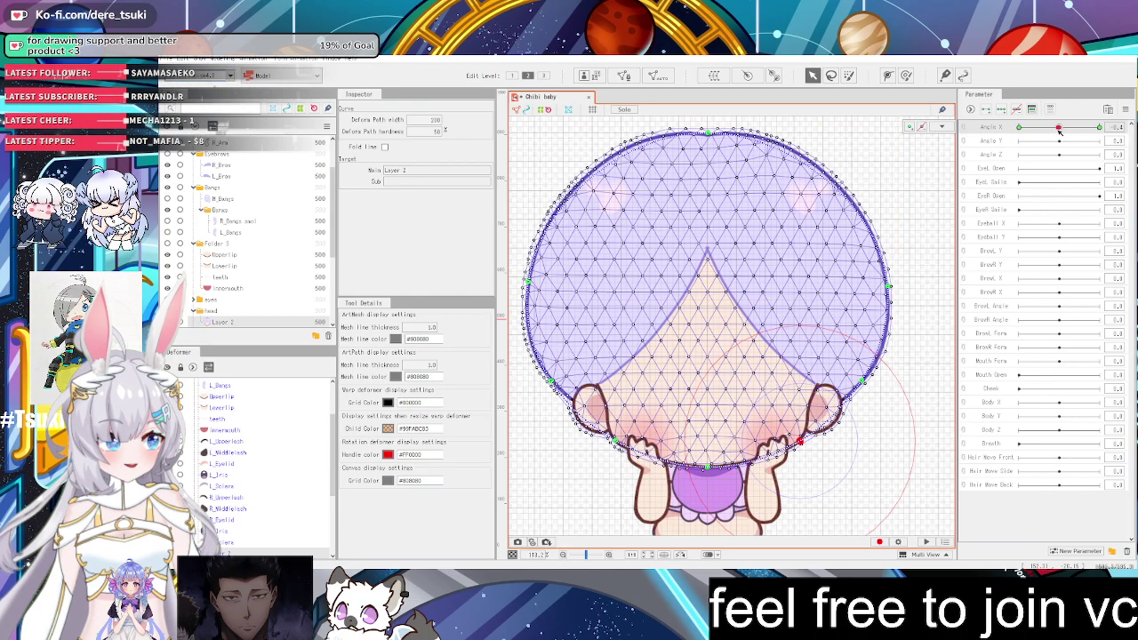
pyautogui.moveTo(1059, 129); pyautogui.dragTo(1008, 135)
pyautogui.click(984, 141)
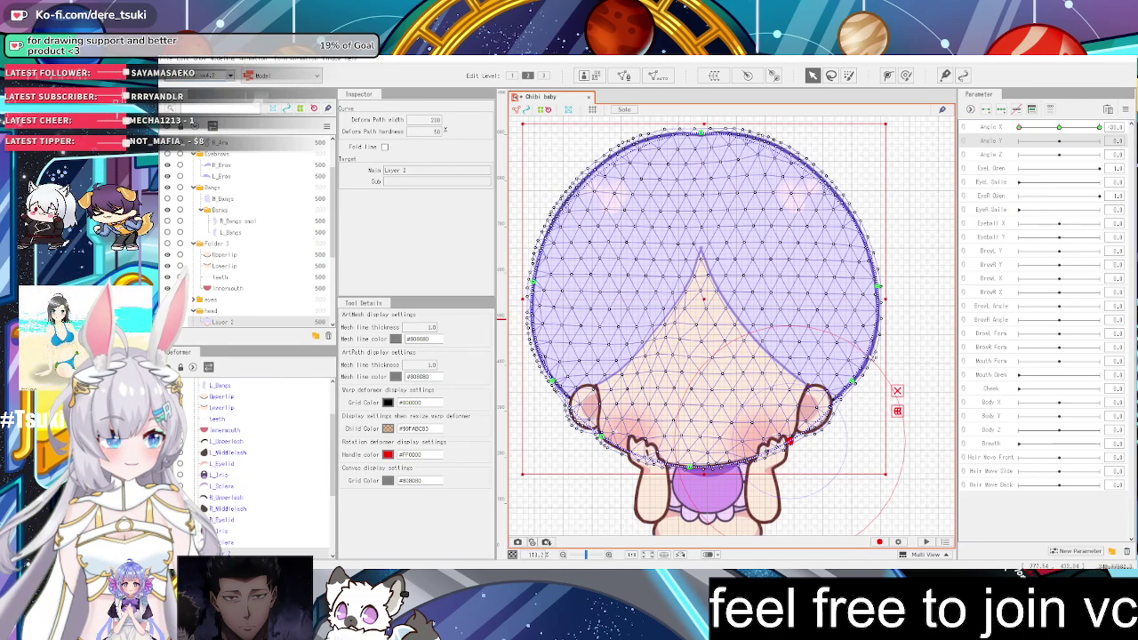
pyautogui.scroll(-3, 873, 360)
pyautogui.scroll(1, 885, 345)
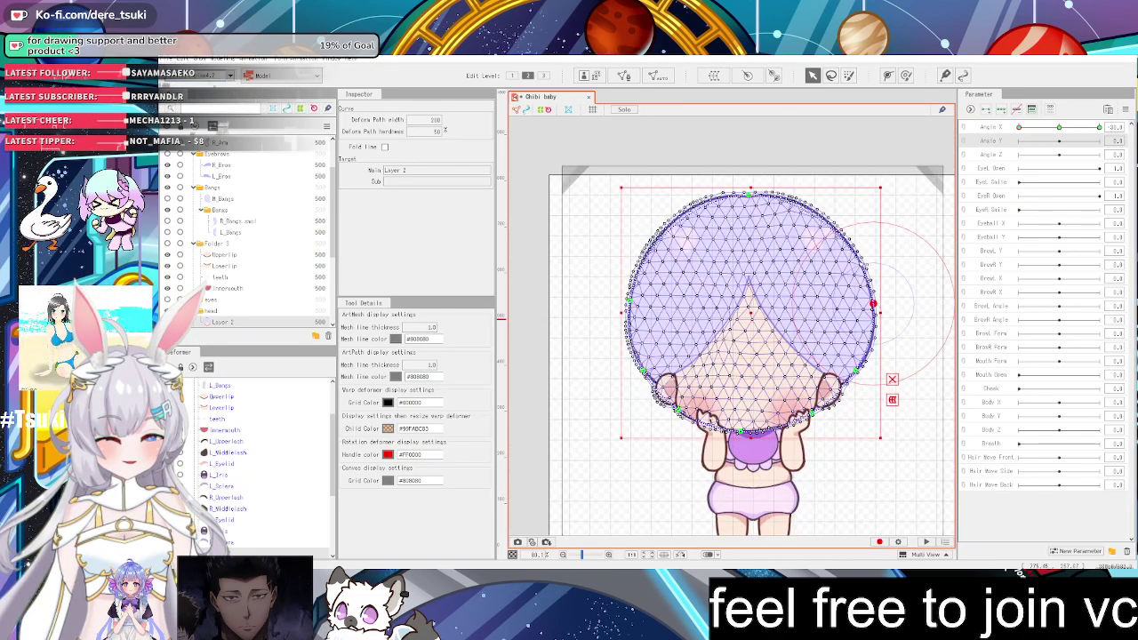
pyautogui.moveTo(781, 140); pyautogui.dragTo(925, 462)
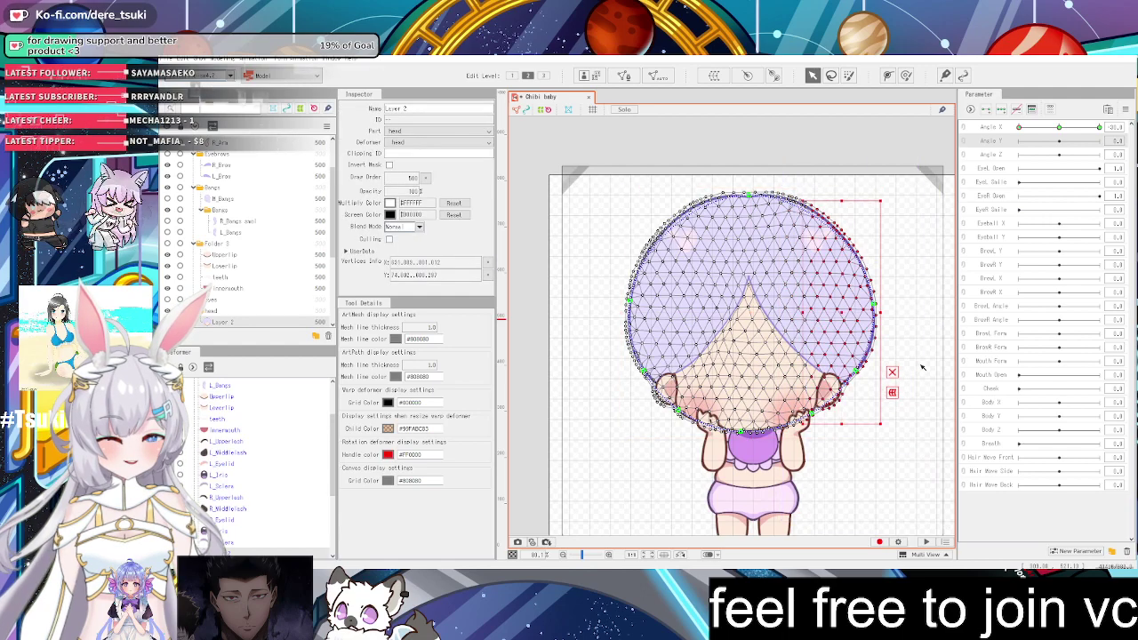
pyautogui.click(922, 368)
pyautogui.click(892, 302)
pyautogui.doubleClick(875, 310)
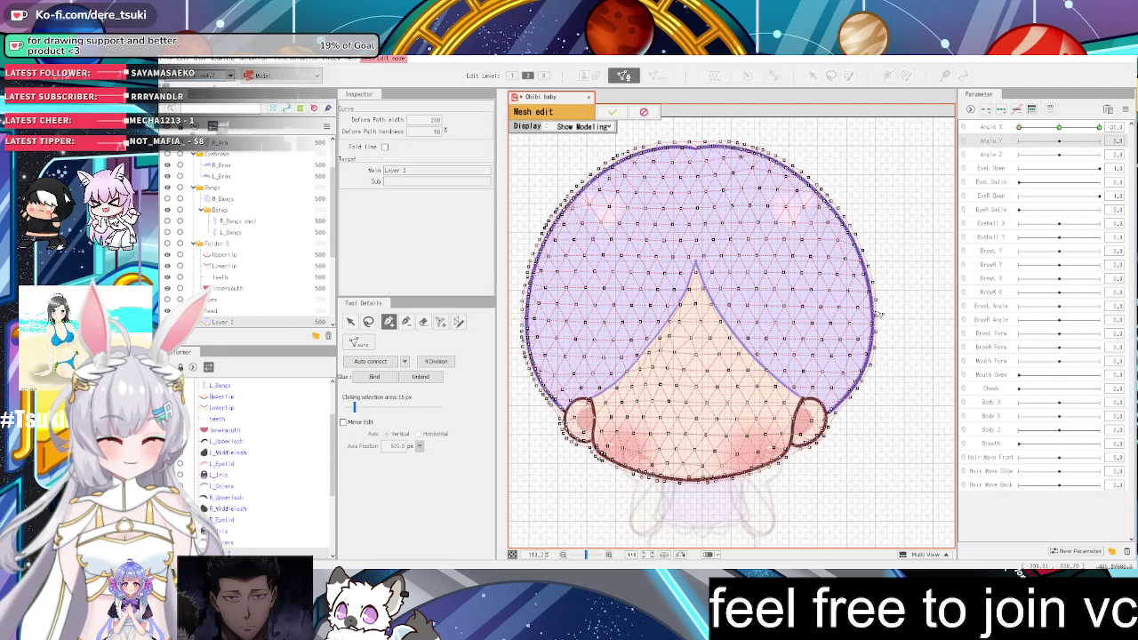
pyautogui.click(611, 113)
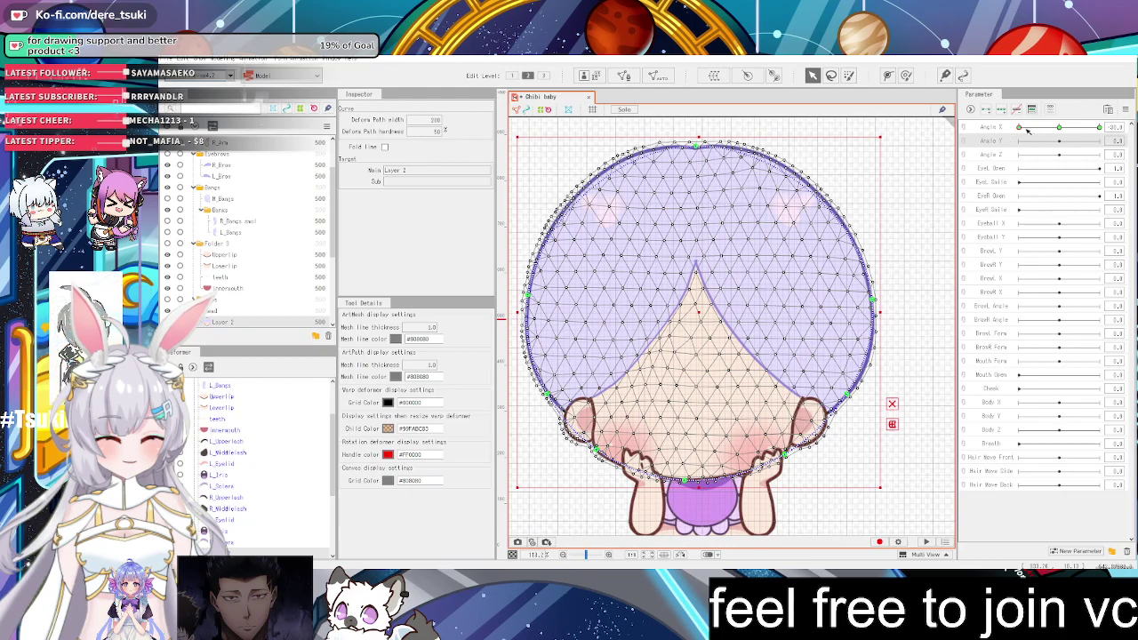
# Preview the head turn partway from Angle X -30 and return the parameters to their defaults to check the full head
pyautogui.moveTo(1027, 130)
pyautogui.mouseDown()
pyautogui.moveTo(1061, 128)
pyautogui.moveTo(1029, 147)
pyautogui.mouseUp()
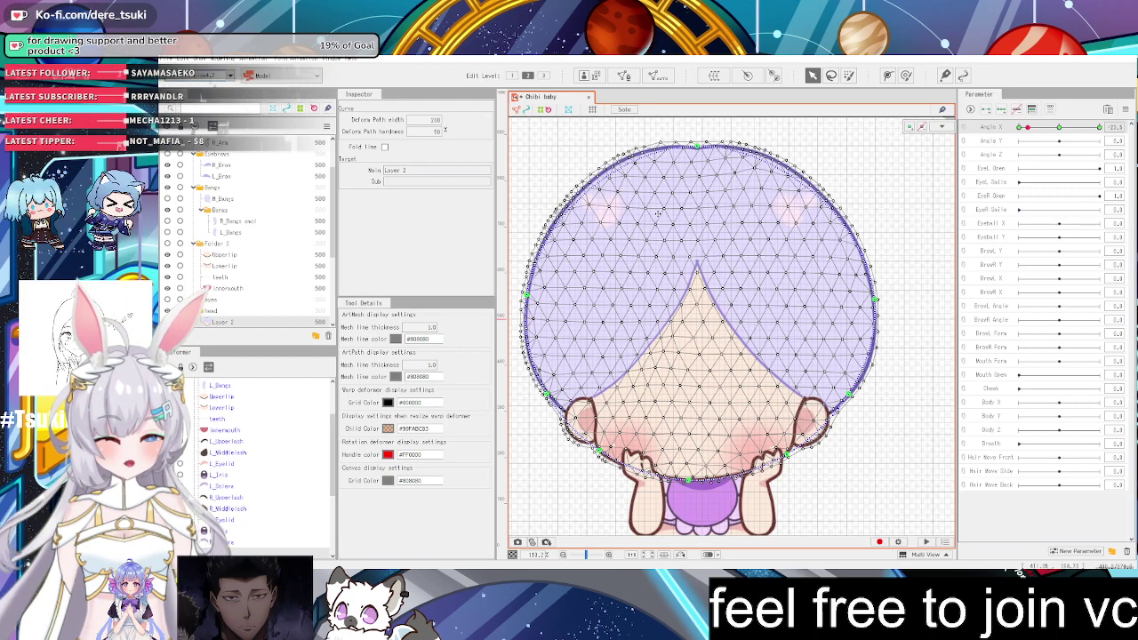
pyautogui.scroll(-3, 787, 153)
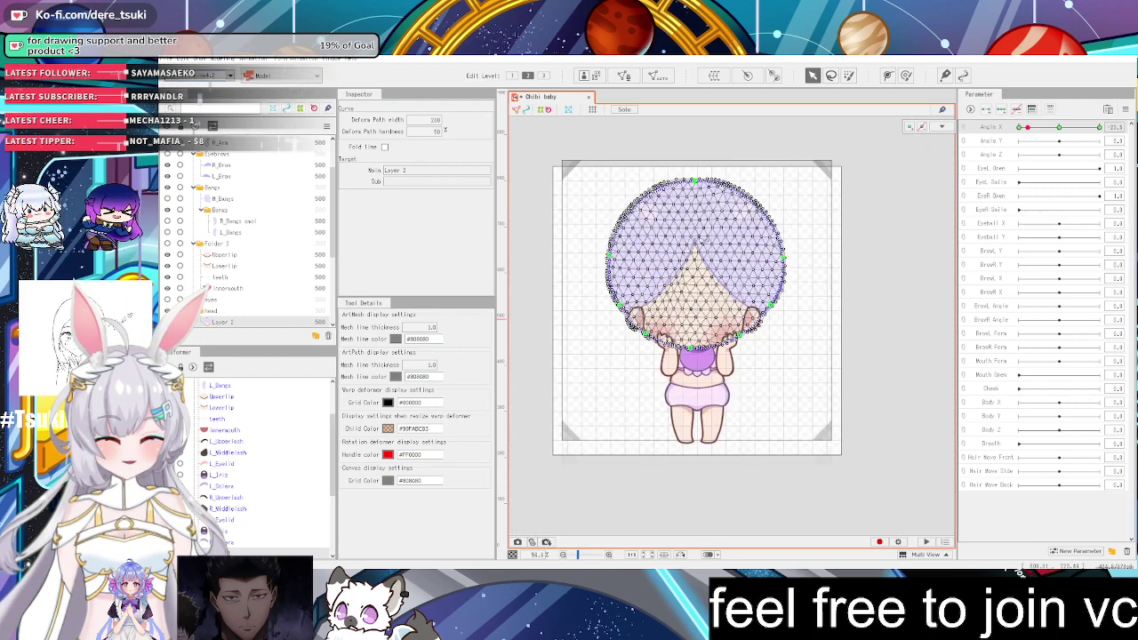
pyautogui.click(1125, 108)
pyautogui.click(1084, 122)
pyautogui.scroll(4, 597, 292)
pyautogui.scroll(-4, 815, 412)
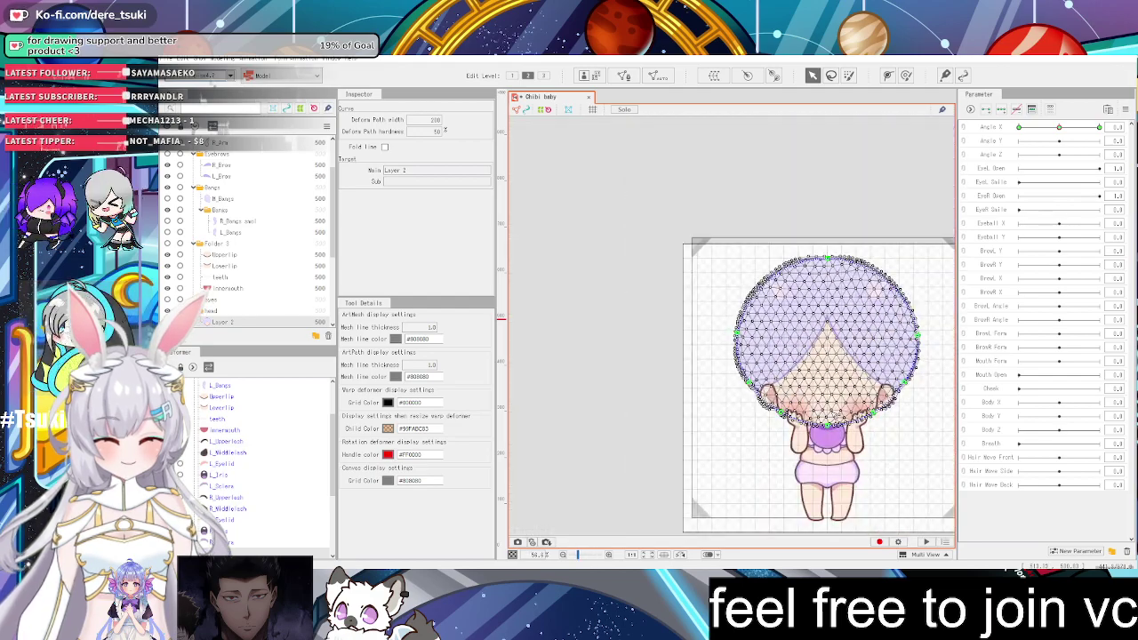
pyautogui.scroll(6, 880, 433)
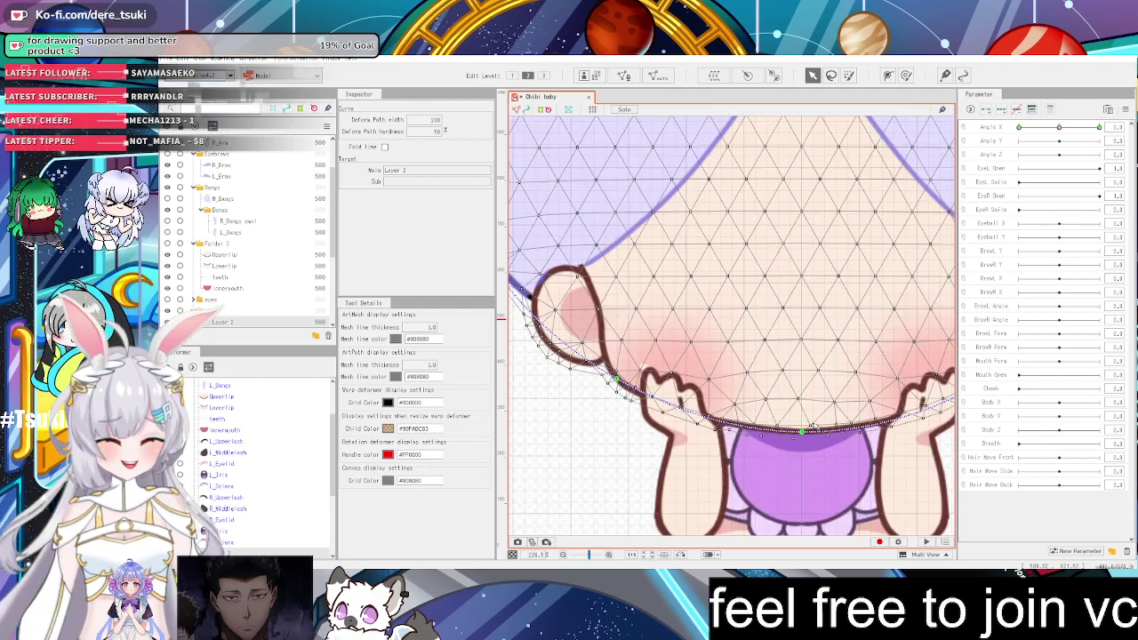
# Compare the chin outline at Angle X -30 with the same area after resetting the parameters to their defaults
pyautogui.moveTo(1059, 128); pyautogui.dragTo(1019, 127)
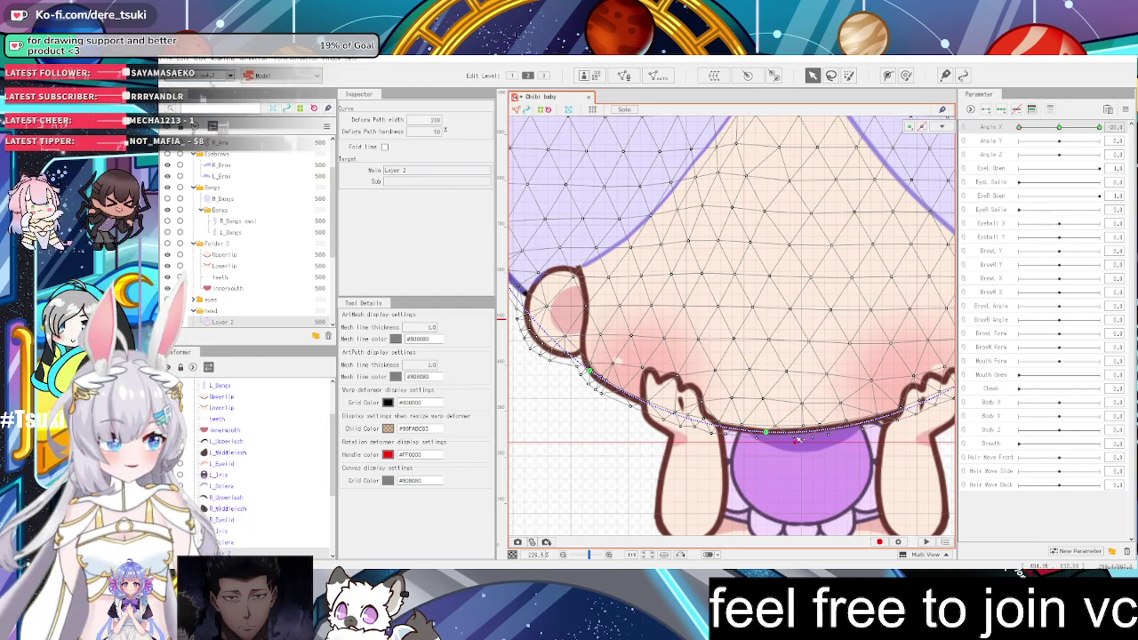
pyautogui.scroll(2, 799, 439)
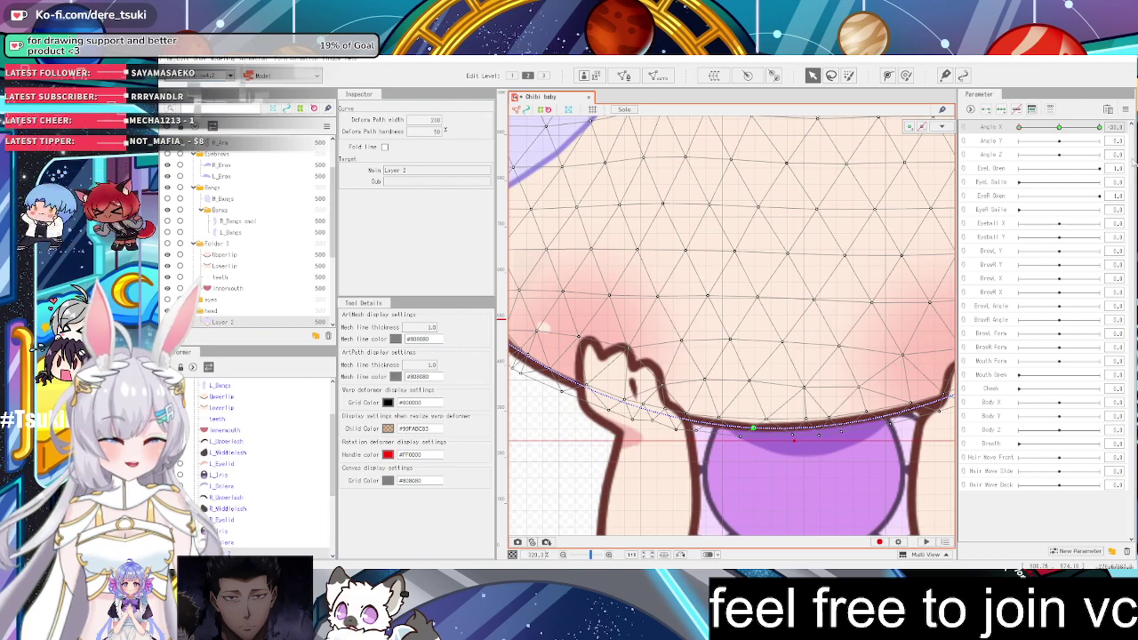
pyautogui.click(1125, 109)
pyautogui.click(1040, 121)
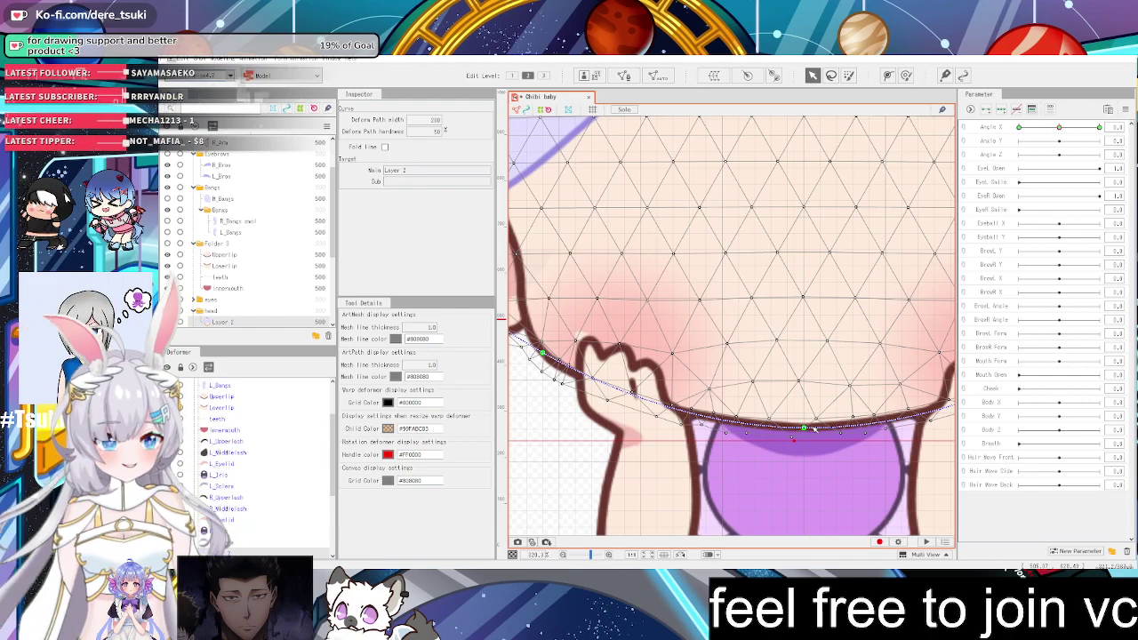
pyautogui.scroll(-3, 832, 404)
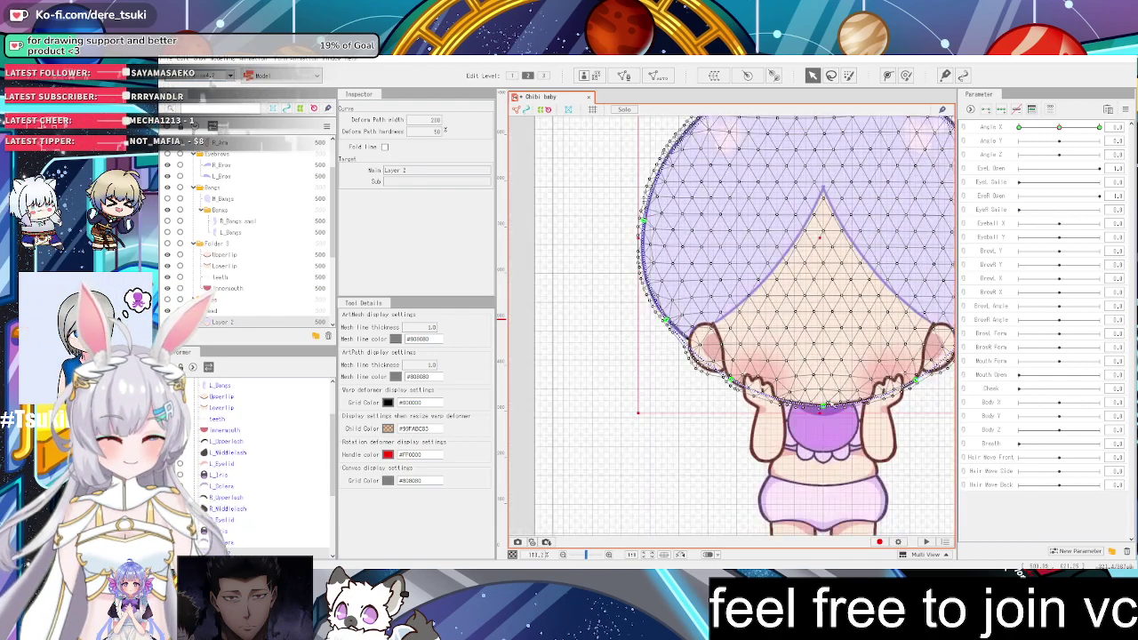
pyautogui.scroll(3, 830, 407)
pyautogui.scroll(2, 823, 412)
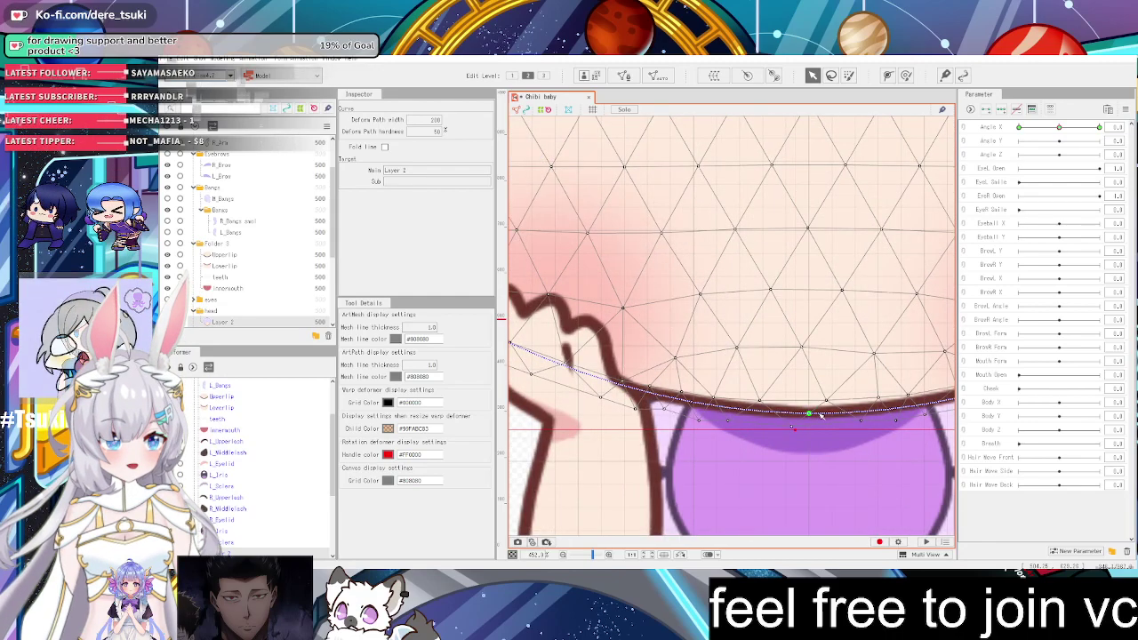
# Select Layer 2's chin deform path point at Angle X 0 and examine how the path follows the chin outline
pyautogui.click(809, 414)
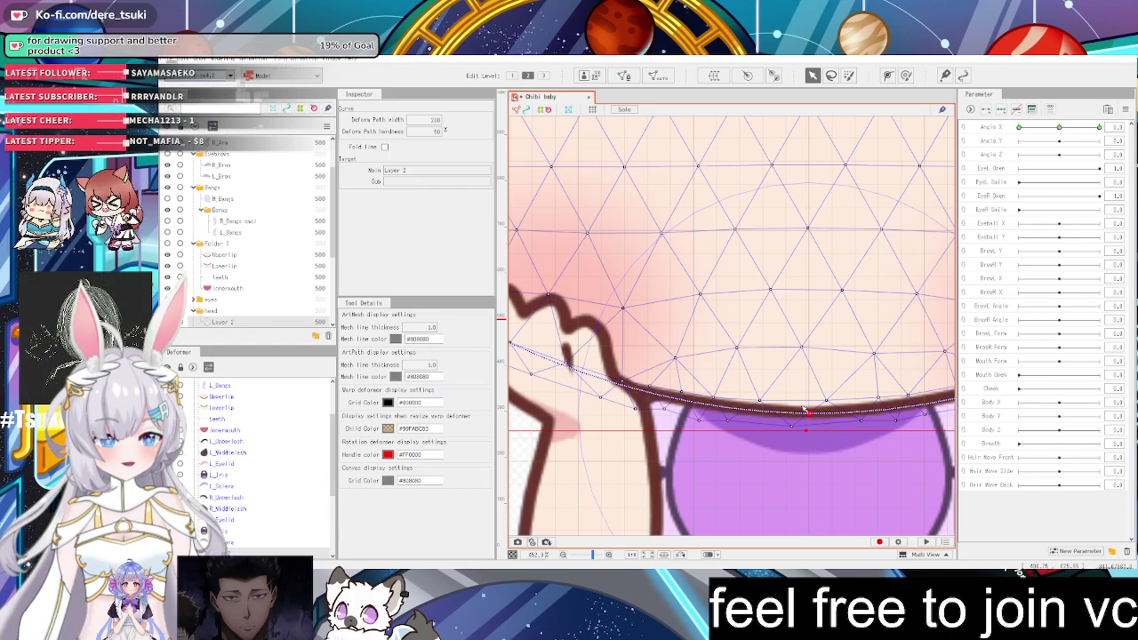
pyautogui.scroll(1, 808, 414)
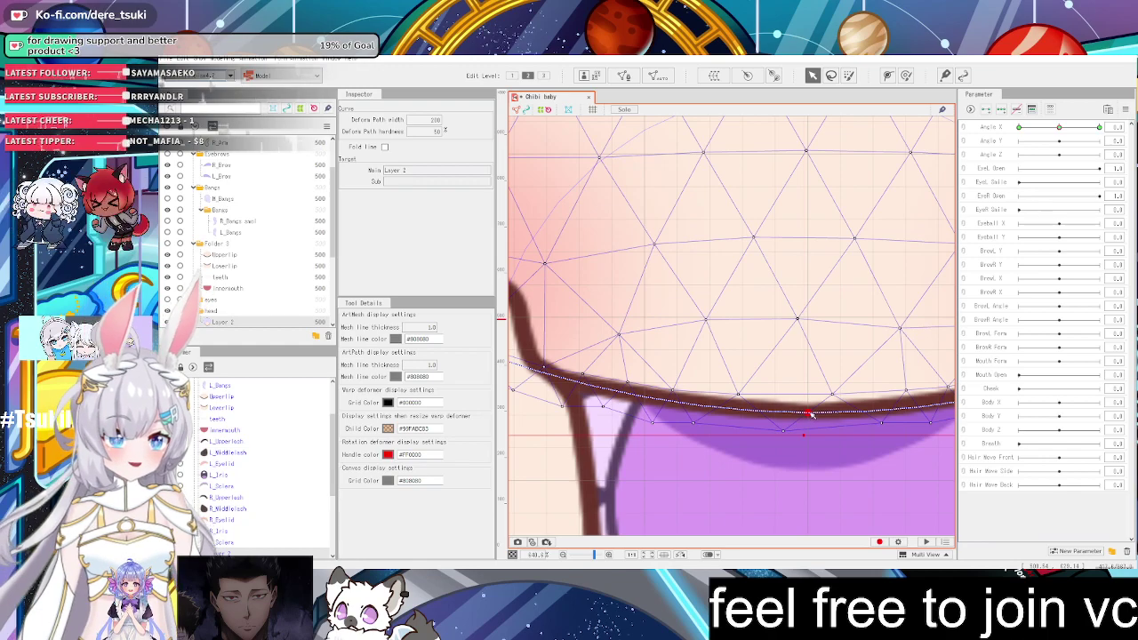
pyautogui.scroll(-2, 811, 414)
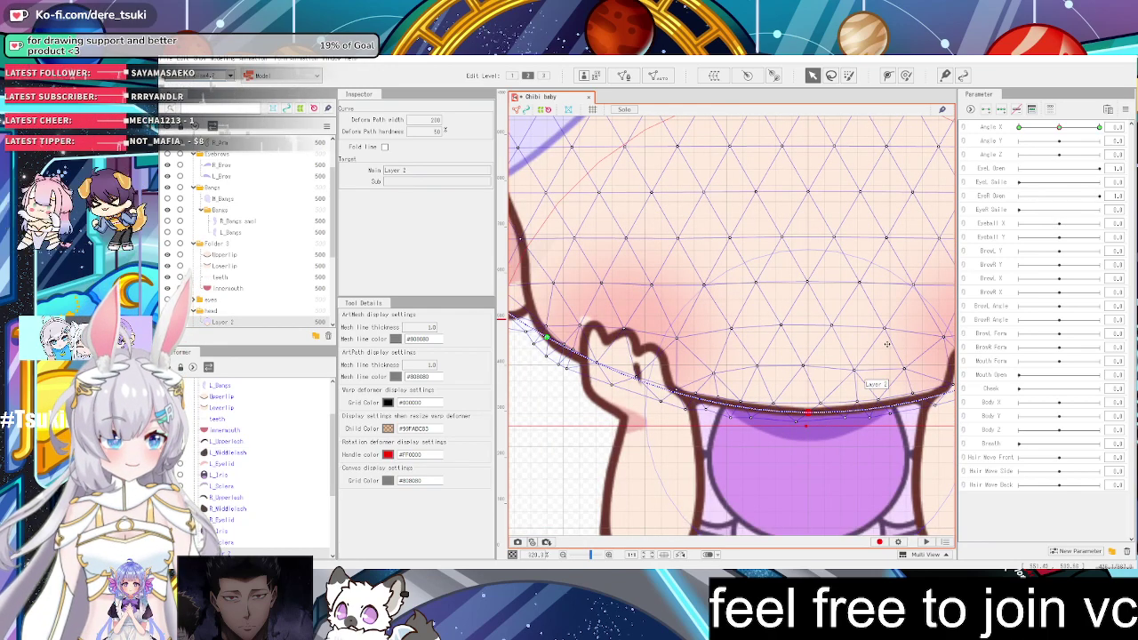
pyautogui.scroll(2, 760, 431)
pyautogui.scroll(3, 760, 431)
pyautogui.scroll(3, 750, 338)
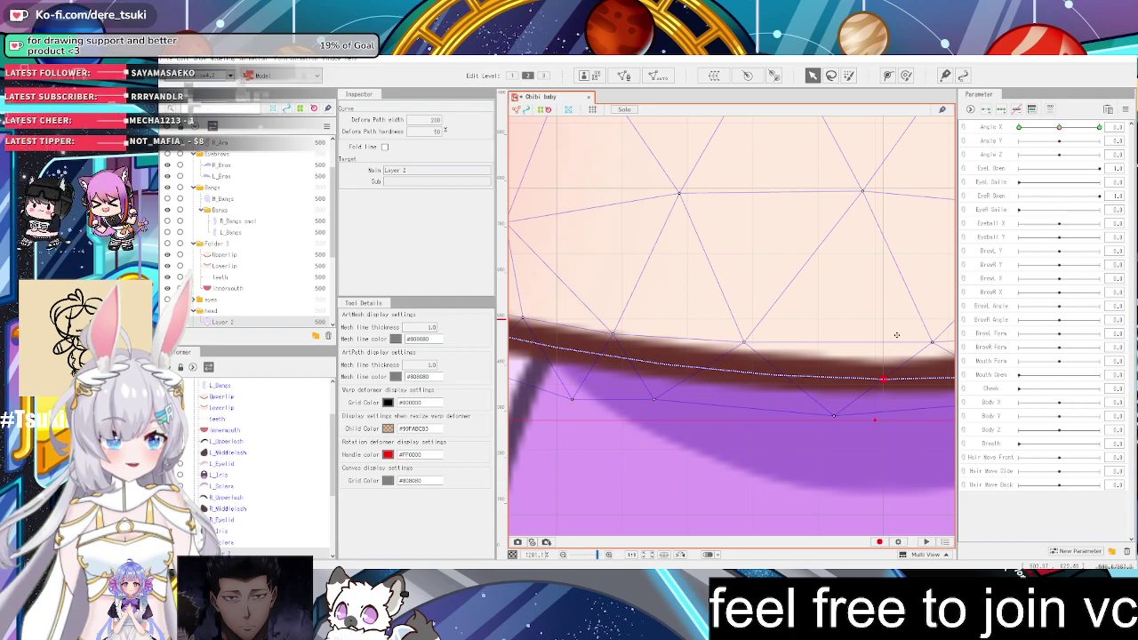
pyautogui.scroll(-3, 893, 328)
pyautogui.scroll(2, 891, 321)
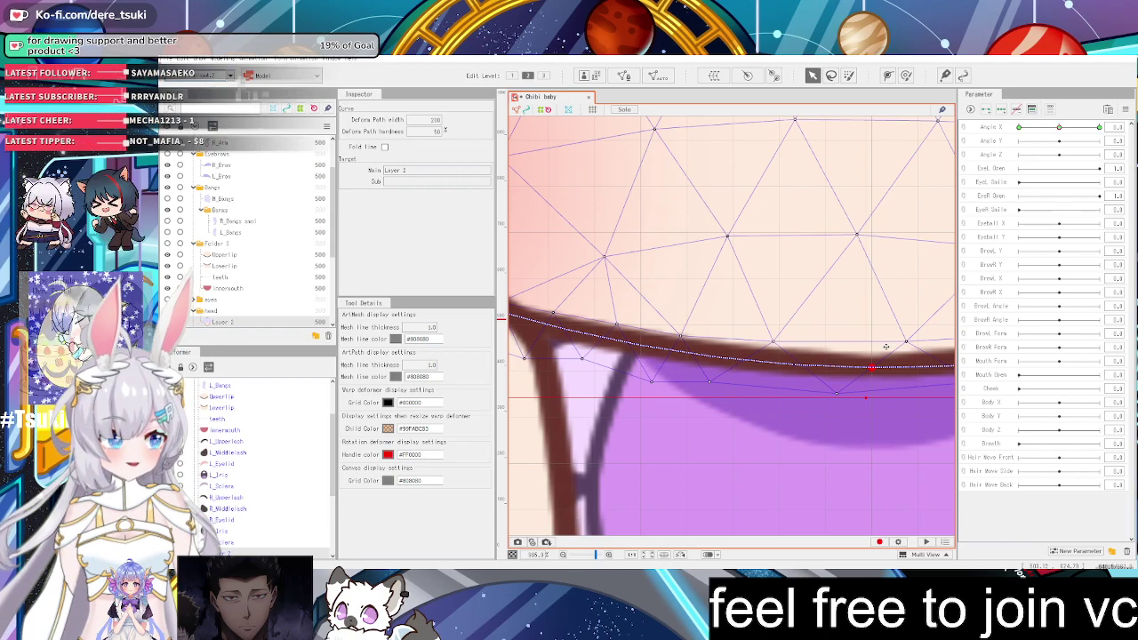
pyautogui.scroll(-3, 818, 294)
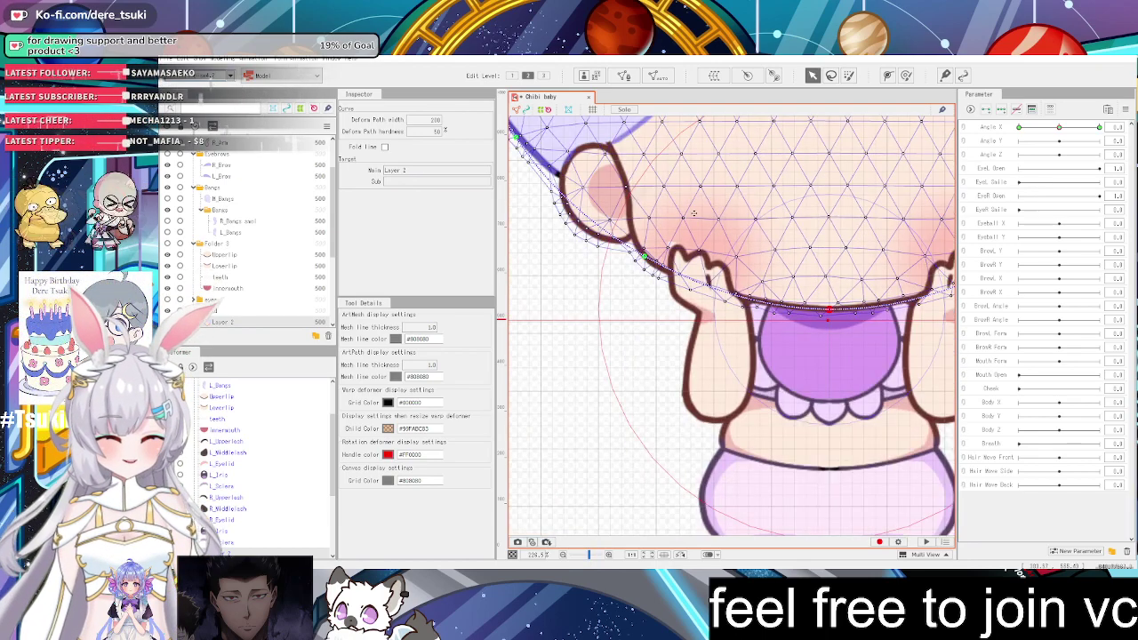
pyautogui.scroll(-2, 677, 198)
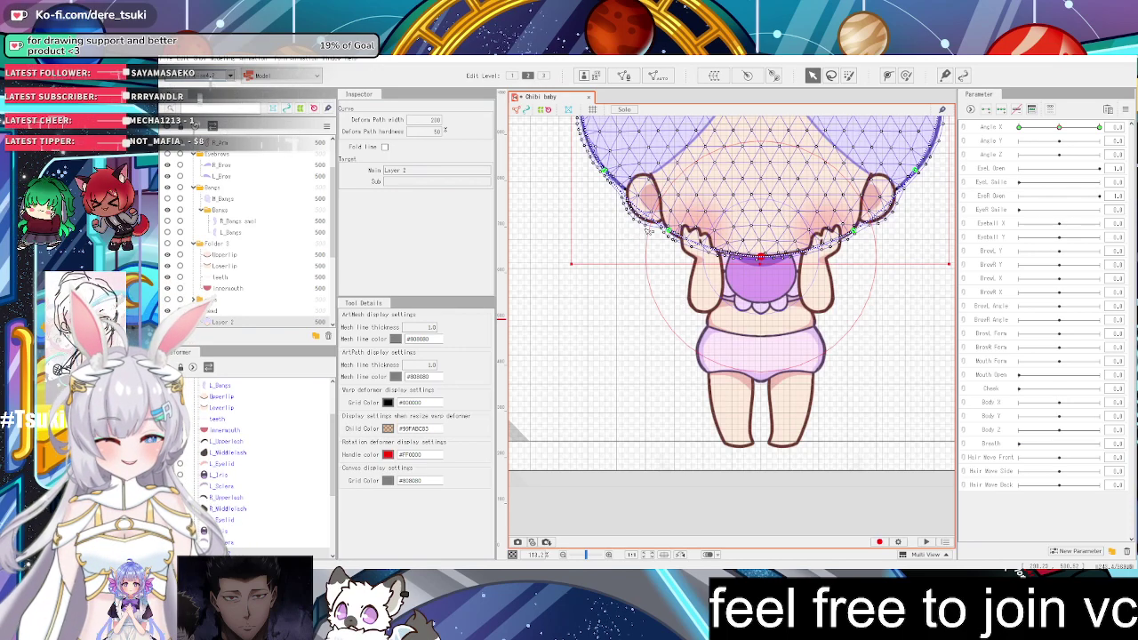
# Select the deform path point below the viewer's-left ear at Angle X 0 and inspect the surrounding jaw outline
pyautogui.scroll(3, 660, 195)
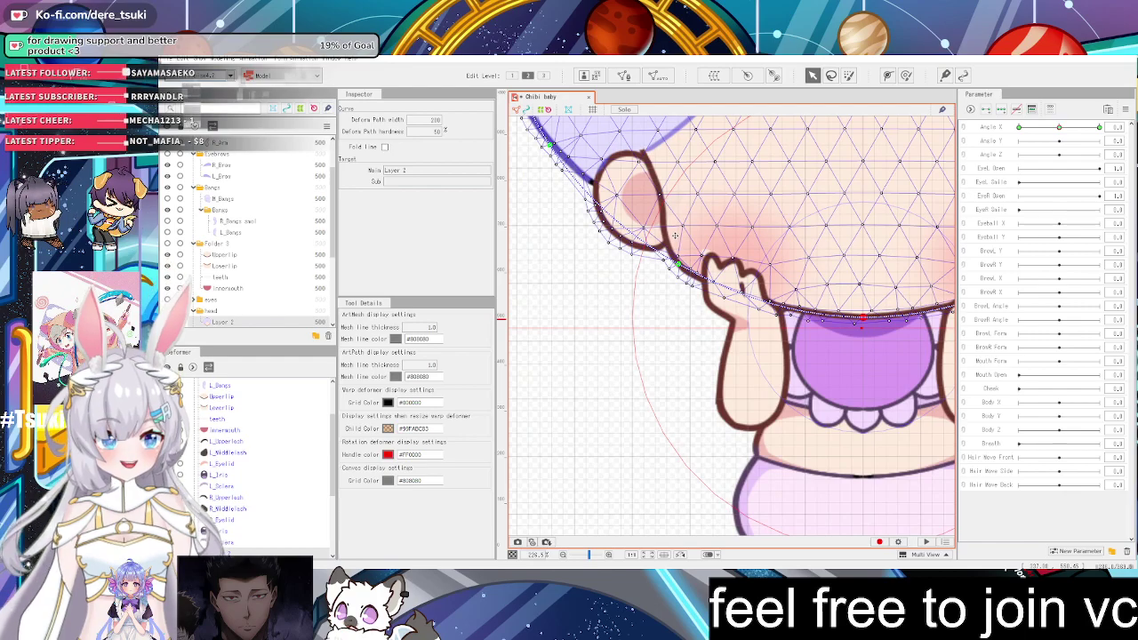
pyautogui.scroll(-3, 678, 233)
pyautogui.scroll(4, 678, 233)
pyautogui.scroll(-2, 677, 232)
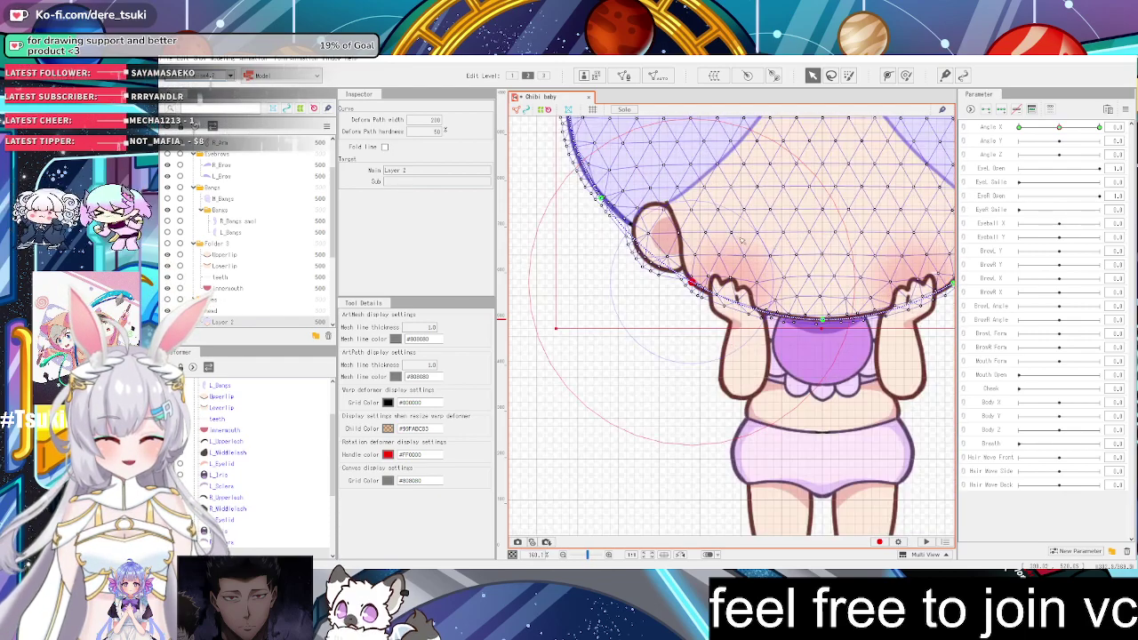
pyautogui.scroll(-3, 866, 167)
pyautogui.scroll(3, 879, 150)
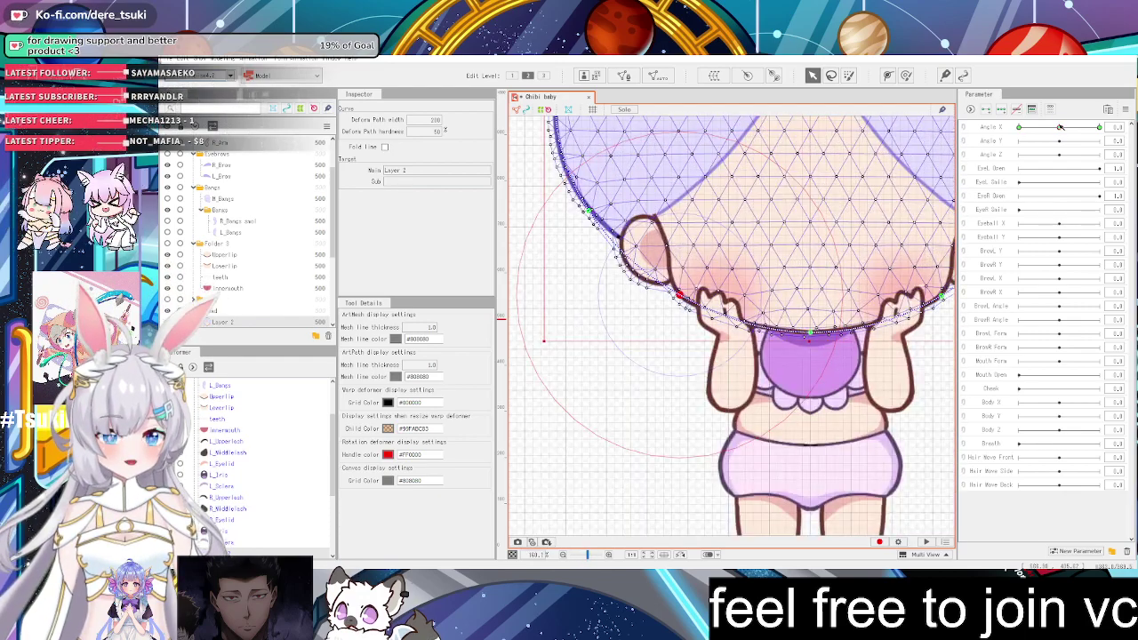
# Preview Angle X at -30 and about -23.5, set Angle Y to about -23.5, and examine the viewer's-left jaw outline
pyautogui.moveTo(1059, 127); pyautogui.dragTo(1019, 128)
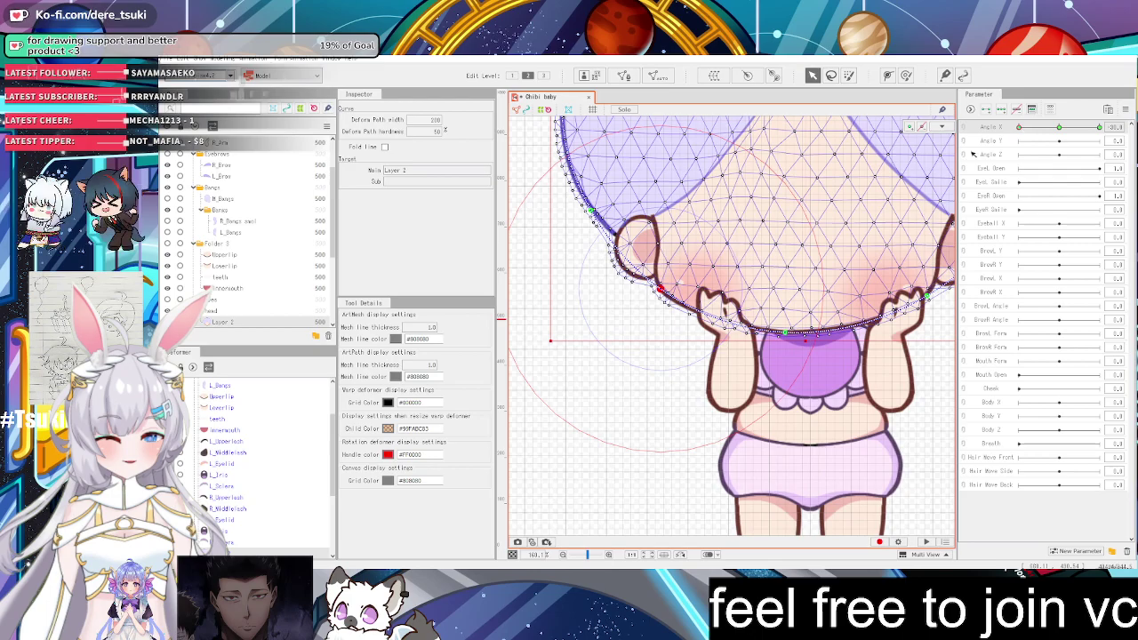
pyautogui.scroll(2, 850, 212)
pyautogui.moveTo(1034, 129)
pyautogui.mouseDown()
pyautogui.moveTo(1053, 129)
pyautogui.moveTo(1028, 138)
pyautogui.mouseUp()
pyautogui.click(1029, 140)
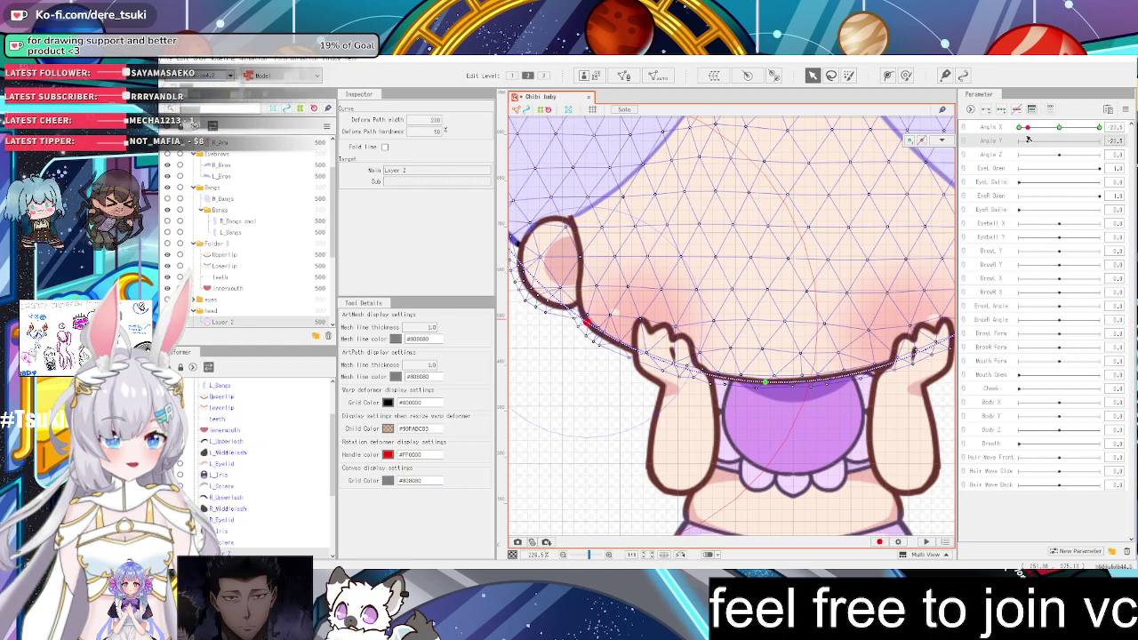
pyautogui.scroll(3, 604, 338)
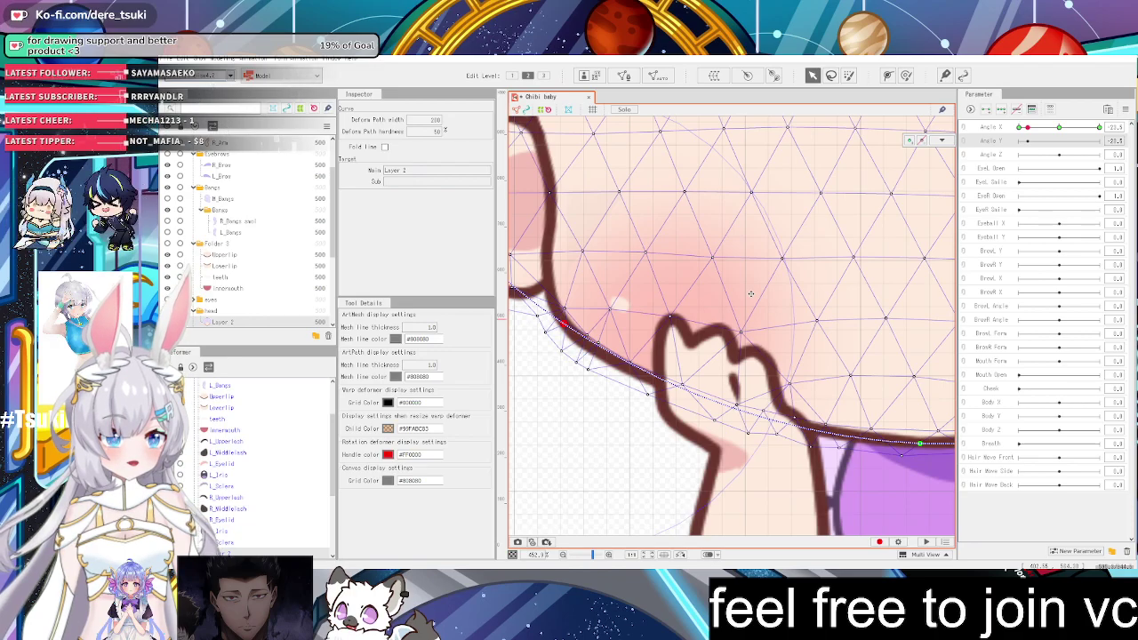
pyautogui.scroll(-7, 751, 293)
pyautogui.scroll(3, 744, 232)
pyautogui.scroll(-4, 839, 247)
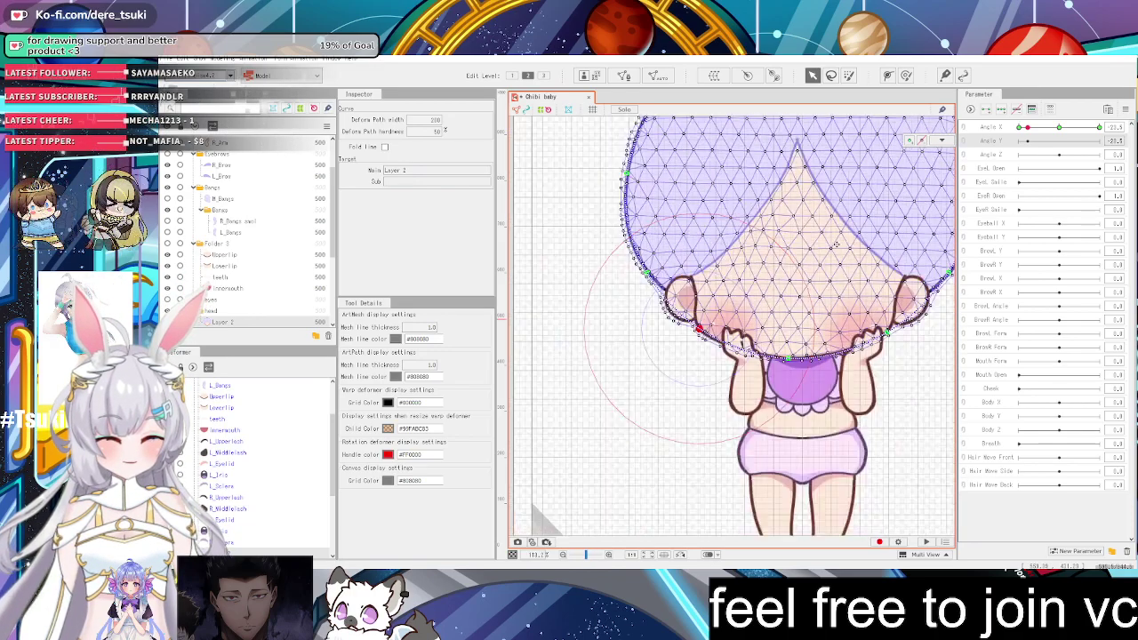
pyautogui.scroll(2, 837, 245)
pyautogui.scroll(1, 831, 251)
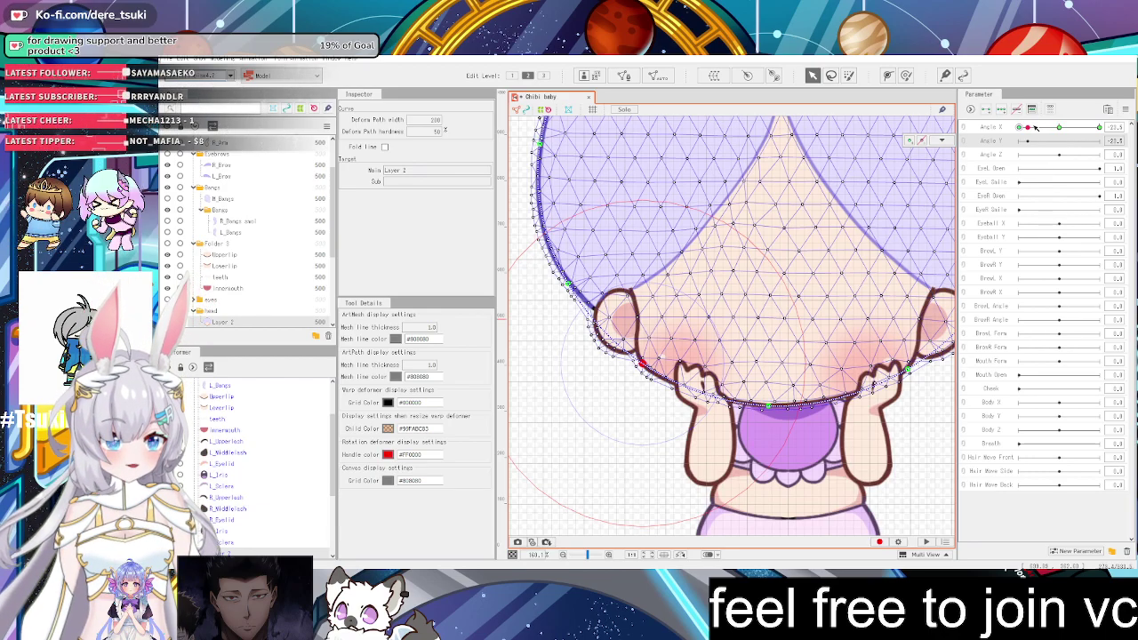
# Compare the viewer's-left side of the head at Angle X -30 with its shape near 0
pyautogui.moveTo(1034, 127)
pyautogui.mouseDown()
pyautogui.moveTo(1055, 130)
pyautogui.moveTo(1027, 137)
pyautogui.moveTo(1057, 147)
pyautogui.moveTo(1016, 139)
pyautogui.mouseUp()
pyautogui.scroll(-3, 853, 257)
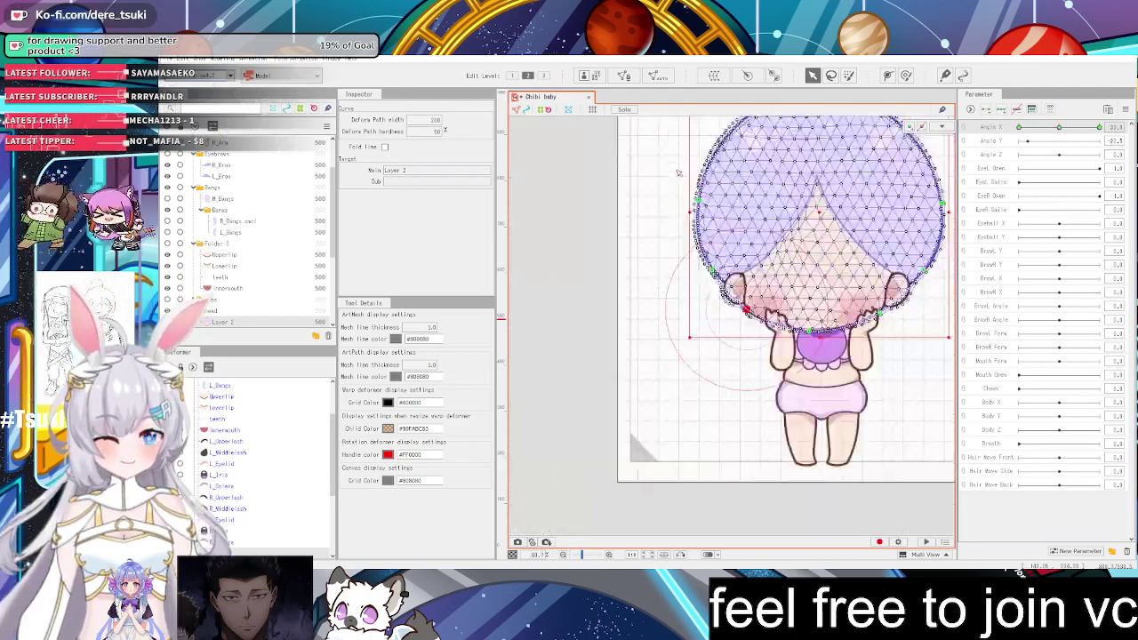
pyautogui.scroll(2, 678, 174)
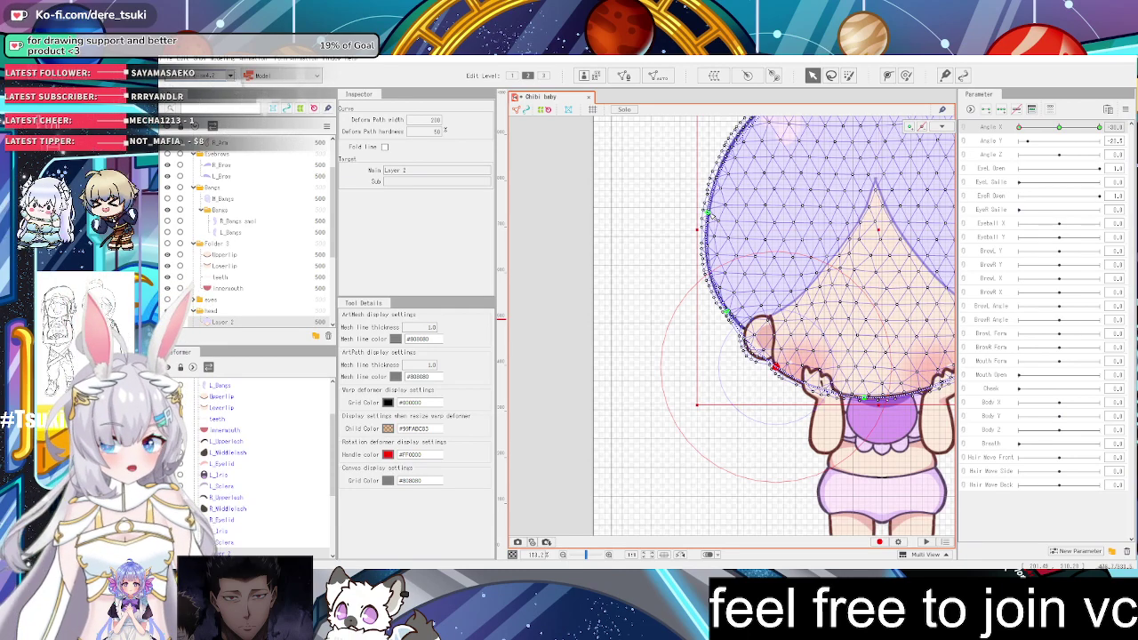
pyautogui.click(1058, 128)
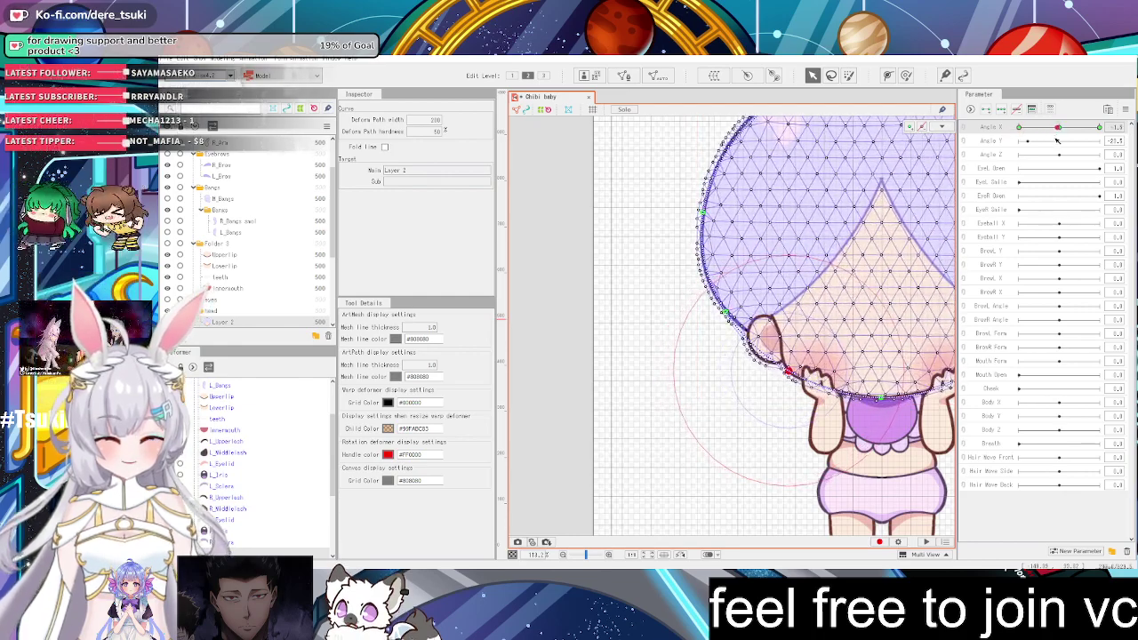
pyautogui.moveTo(1056, 140); pyautogui.dragTo(1003, 138)
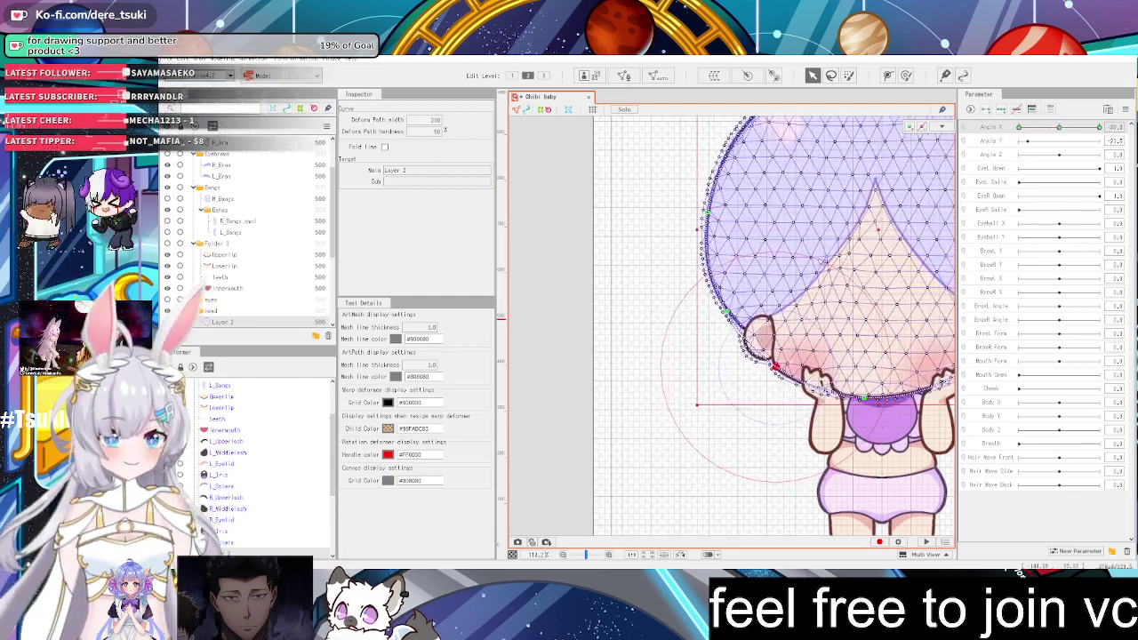
# Shift the deform path point above the viewer's-left ear slightly inward at Angle X -30 and preview the turn
pyautogui.scroll(5, 727, 305)
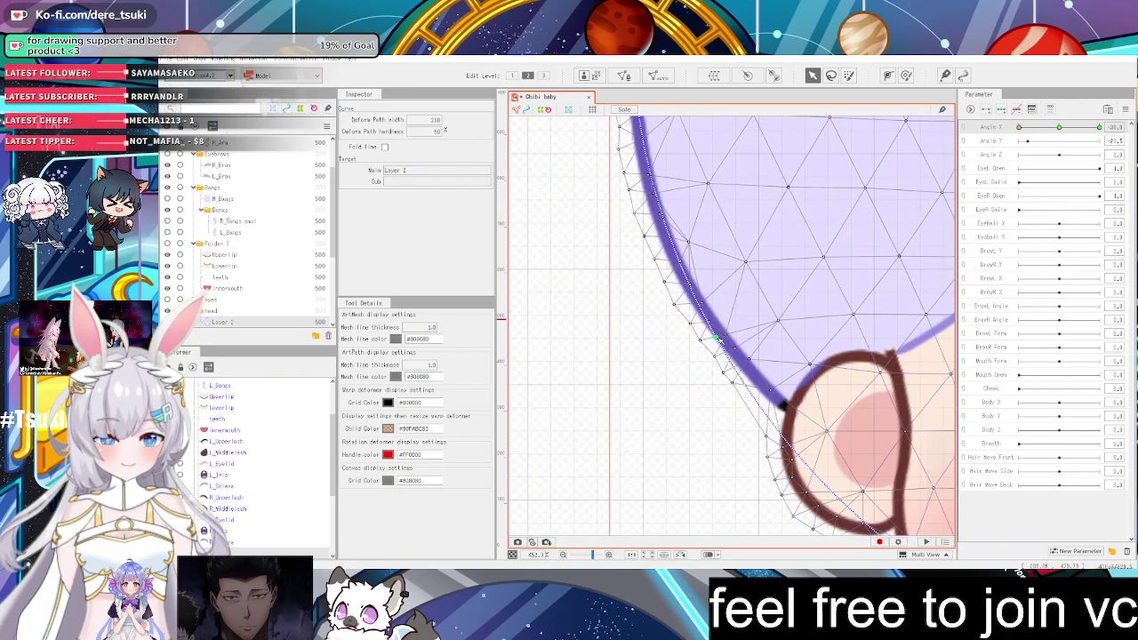
pyautogui.moveTo(718, 338); pyautogui.dragTo(729, 337)
pyautogui.click(770, 319)
pyautogui.scroll(-5, 770, 319)
pyautogui.scroll(1, 882, 242)
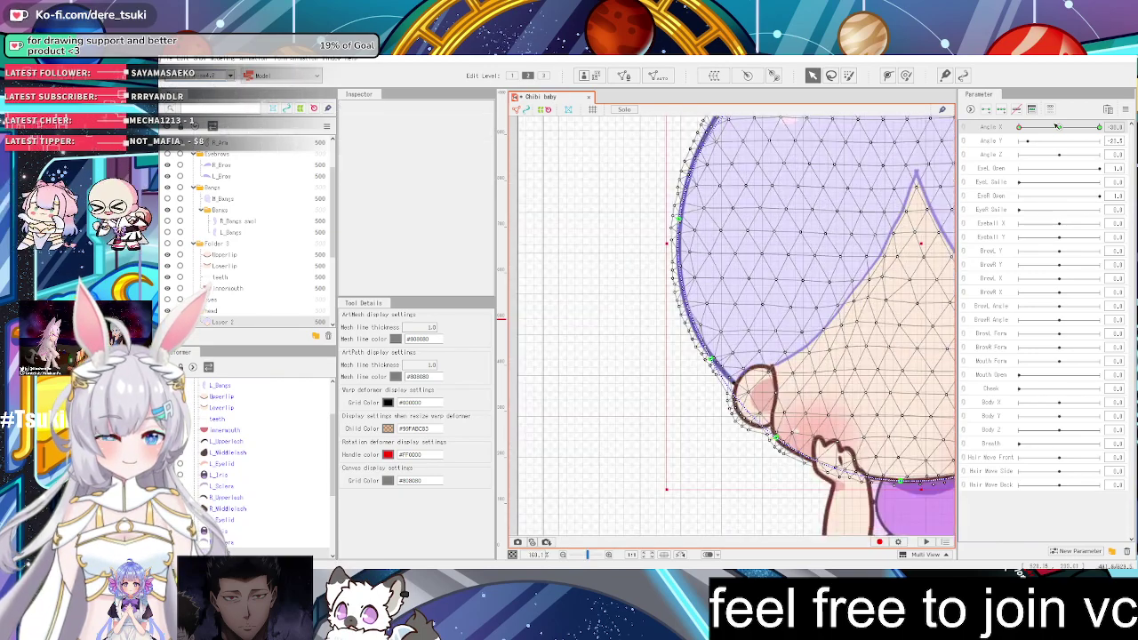
pyautogui.moveTo(1056, 127); pyautogui.dragTo(1008, 131)
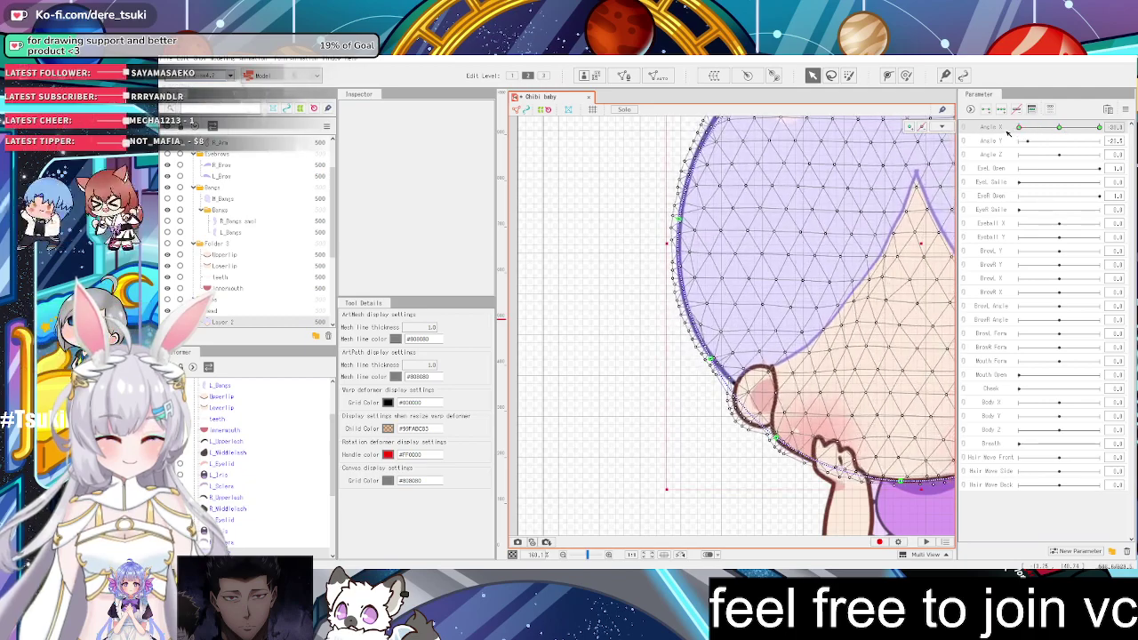
# Move the deform path point above the viewer's-left ear slightly back outward at Angle X -30 and check the head outline
pyautogui.scroll(3, 715, 348)
pyautogui.moveTo(705, 381); pyautogui.dragTo(693, 379)
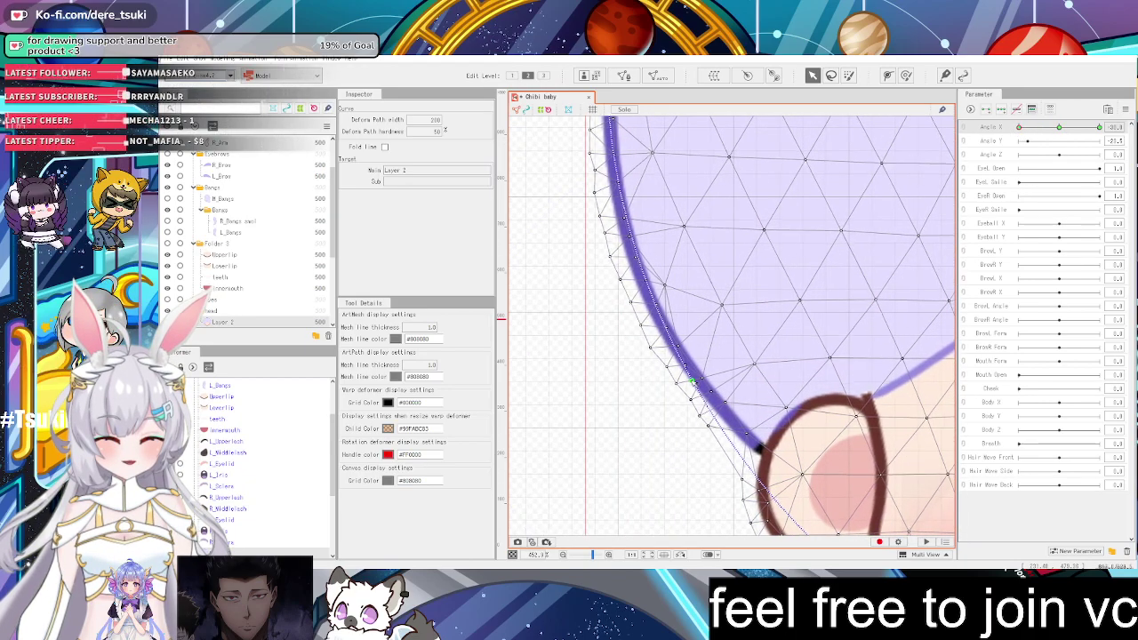
pyautogui.click(725, 354)
pyautogui.scroll(-5, 726, 354)
pyautogui.scroll(1, 766, 442)
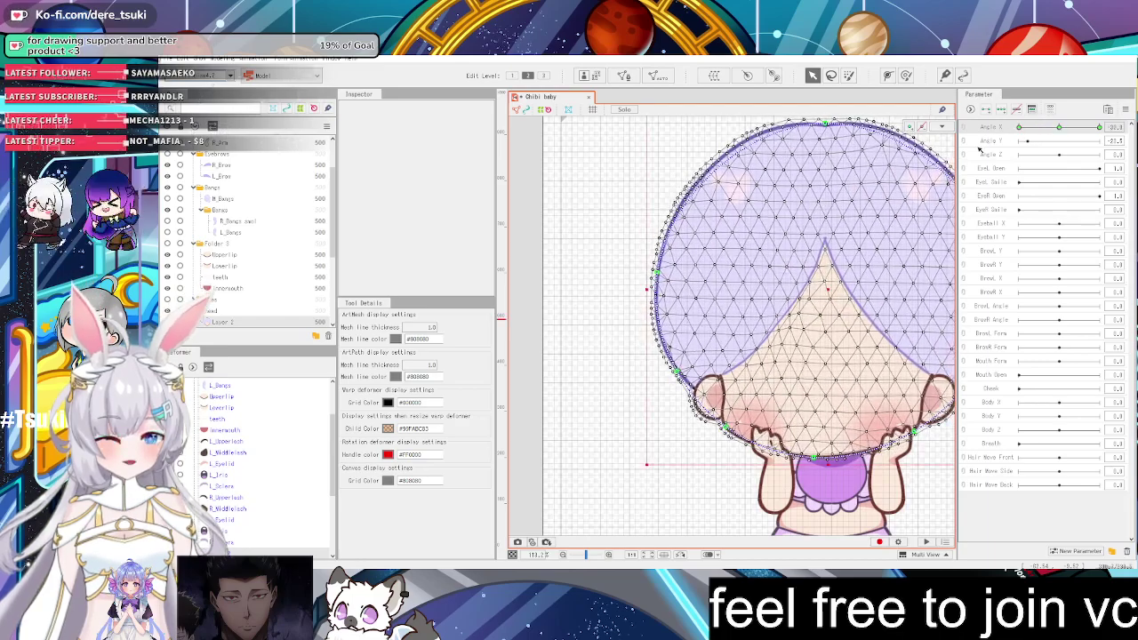
# Shift the deform path point at the crown slightly toward the viewer's right at Angle X -30 and check the head outline
pyautogui.scroll(-4, 827, 320)
pyautogui.scroll(6, 849, 160)
pyautogui.moveTo(825, 168); pyautogui.dragTo(836, 168)
pyautogui.scroll(-4, 836, 170)
pyautogui.scroll(1, 896, 206)
pyautogui.moveTo(1019, 127)
pyautogui.mouseDown()
pyautogui.moveTo(1058, 128)
pyautogui.moveTo(1019, 129)
pyautogui.mouseUp()
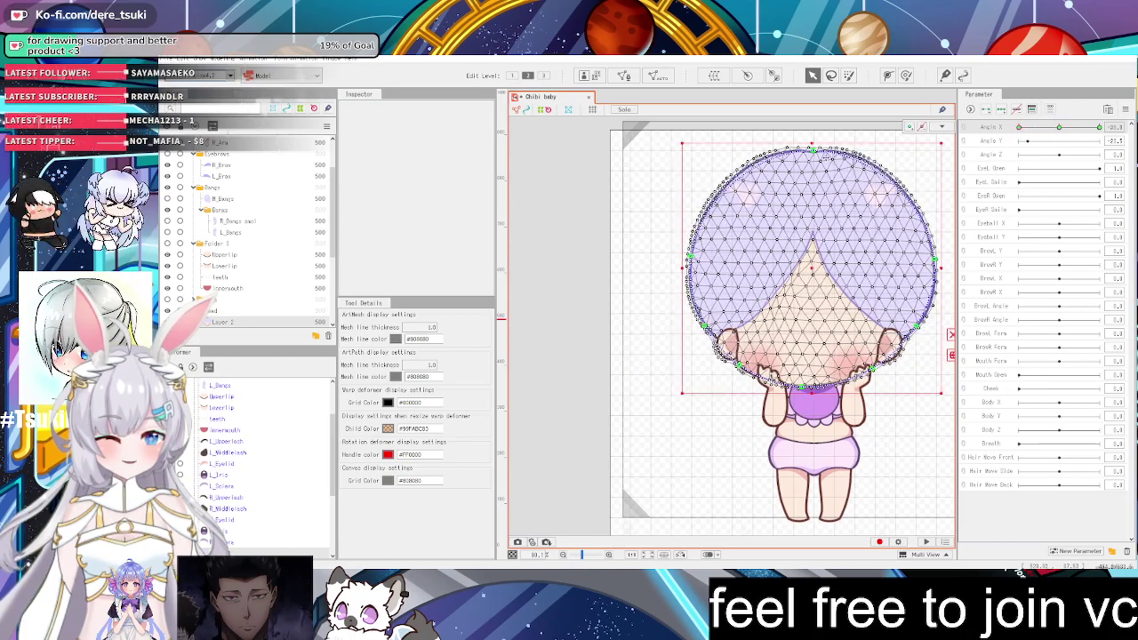
# Move the crown's deform path point slightly back toward the viewer's left at Angle X -30 and preview the turn
pyautogui.scroll(5, 777, 132)
pyautogui.scroll(2, 776, 134)
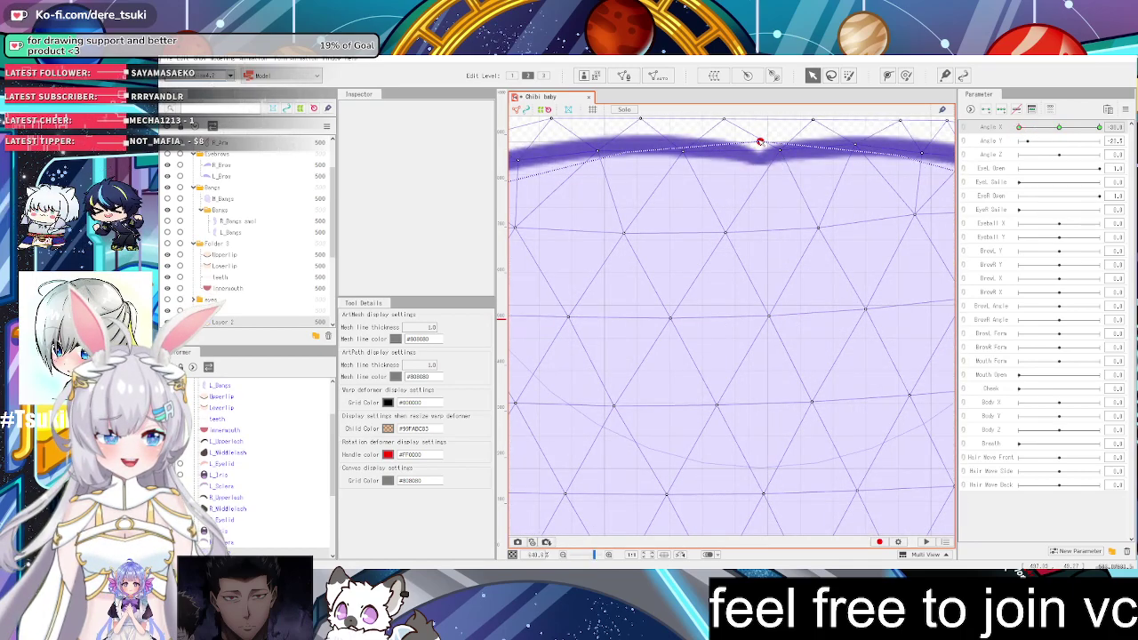
pyautogui.click(750, 142)
pyautogui.scroll(-3, 750, 142)
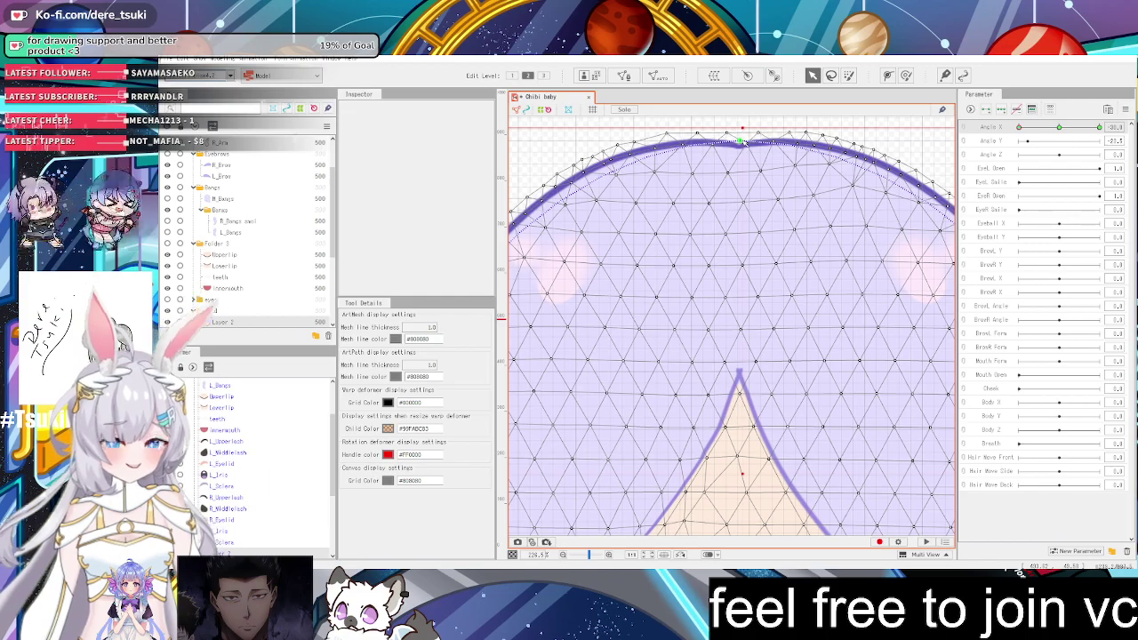
pyautogui.scroll(-6, 756, 335)
pyautogui.scroll(2, 805, 420)
pyautogui.scroll(2, 698, 307)
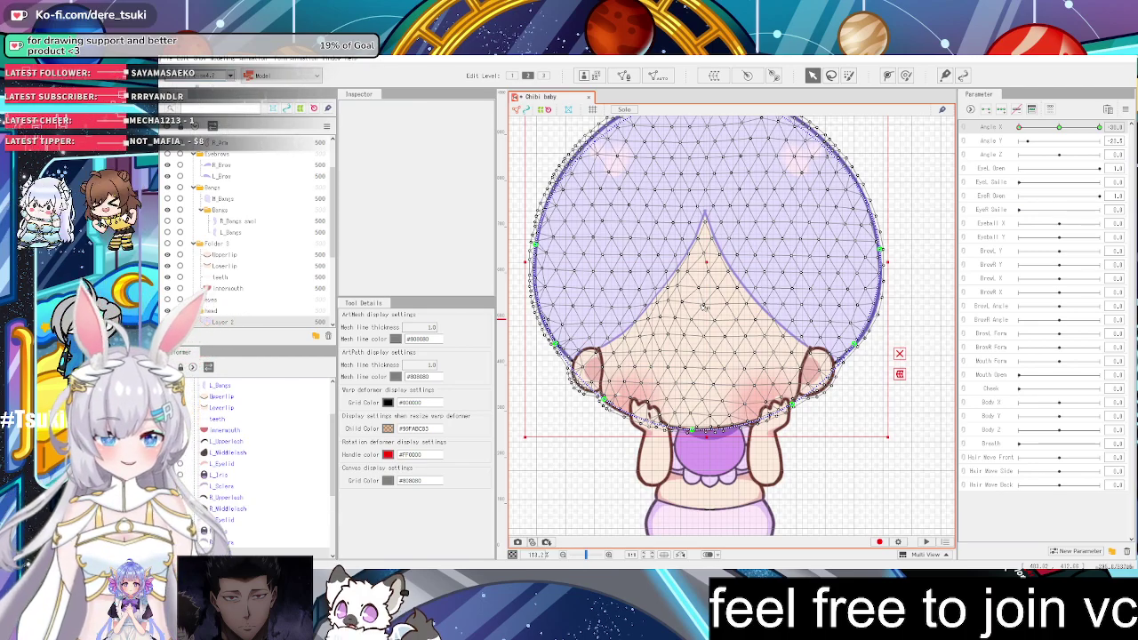
pyautogui.hotkey('ctrl', '0')
pyautogui.scroll(1, 927, 231)
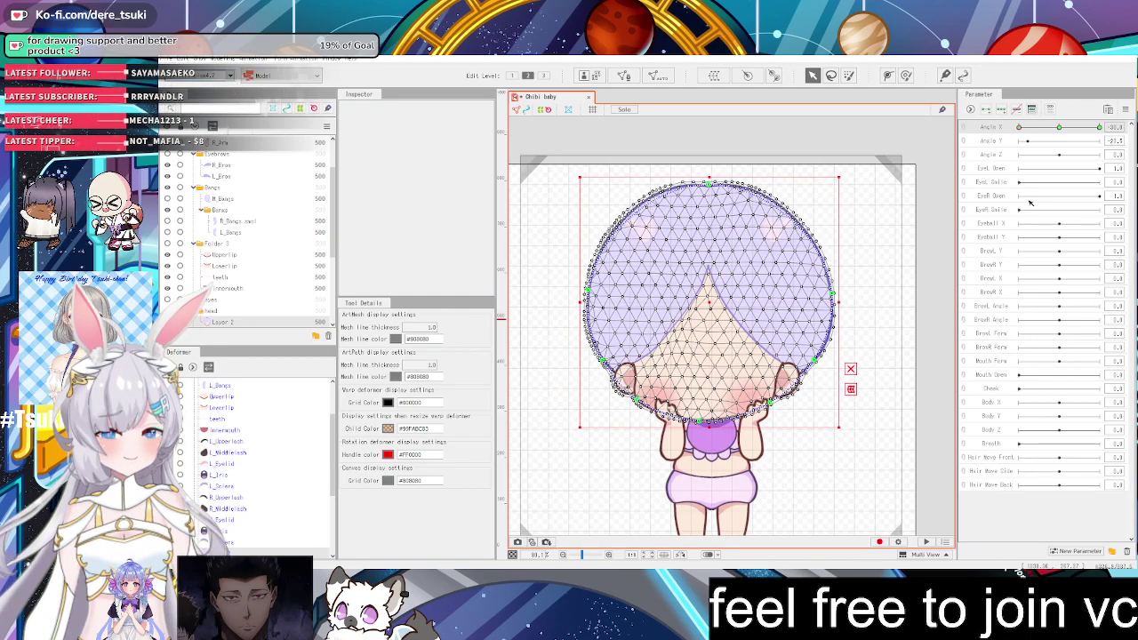
pyautogui.moveTo(1018, 127); pyautogui.dragTo(995, 169)
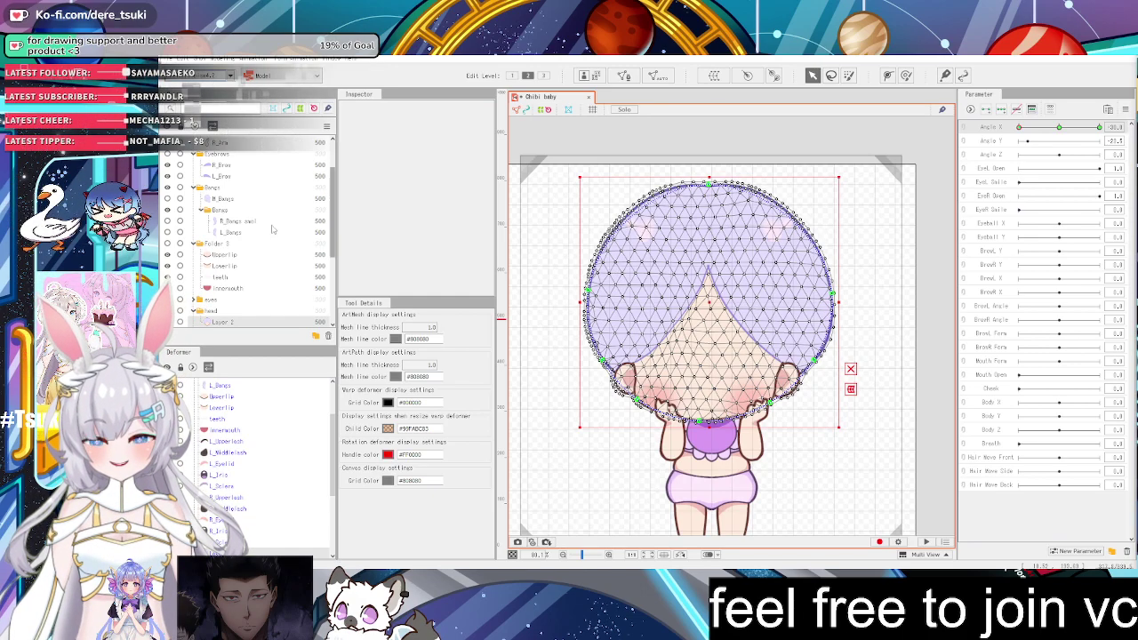
# Show the bangs layers briefly over the head, hide them again, and preview the Angle X turn
pyautogui.click(168, 232)
pyautogui.click(168, 232)
pyautogui.click(168, 232)
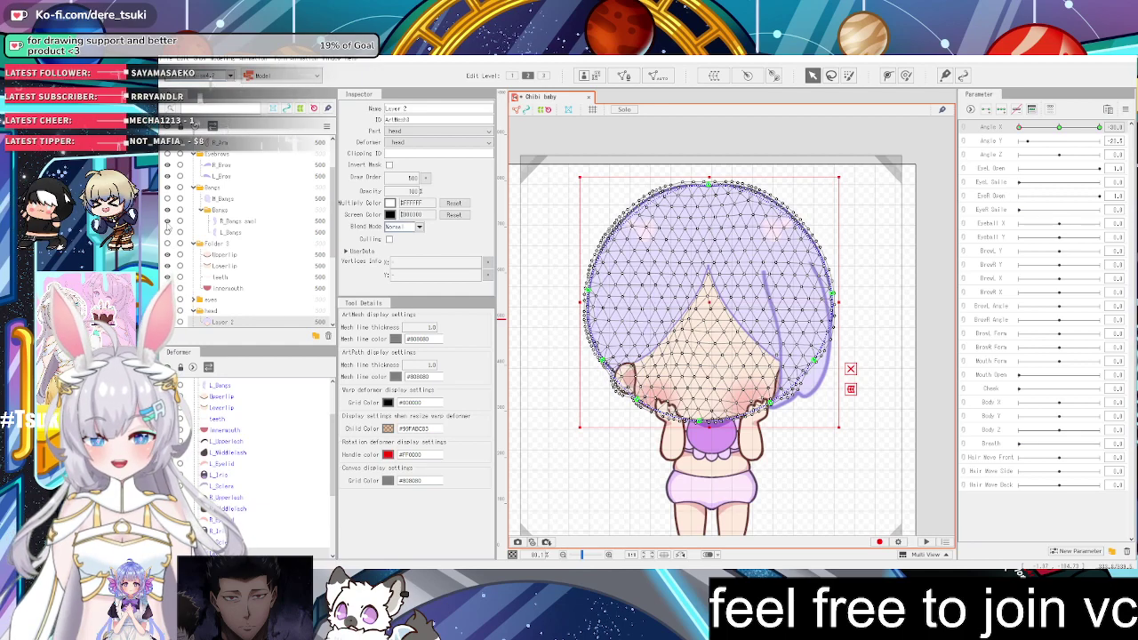
pyautogui.click(168, 220)
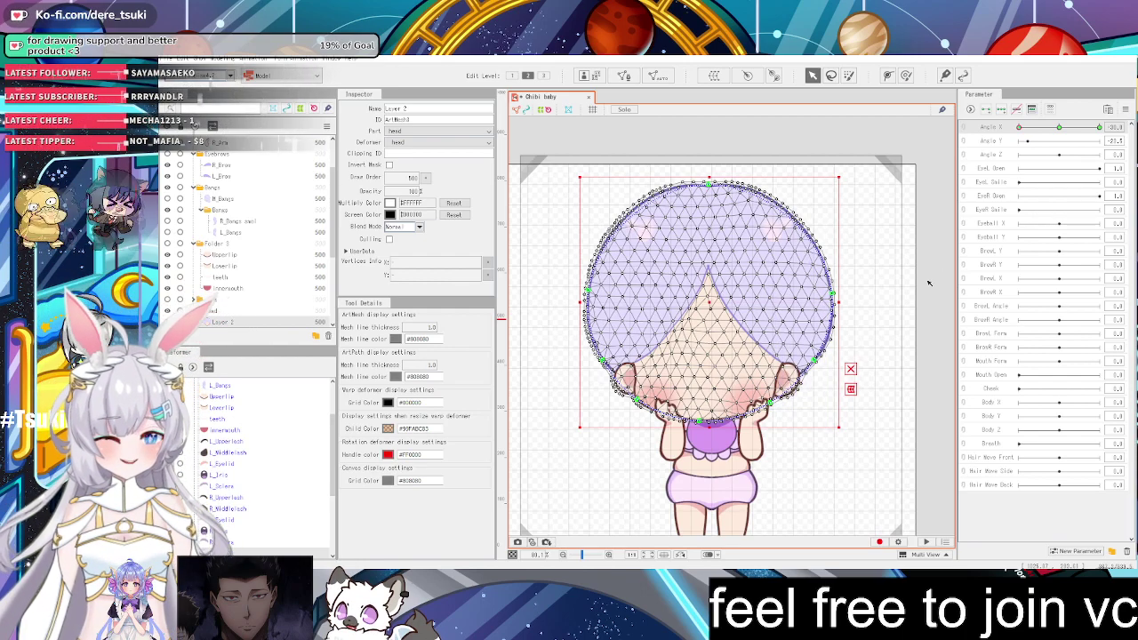
pyautogui.moveTo(1058, 127); pyautogui.dragTo(1054, 128)
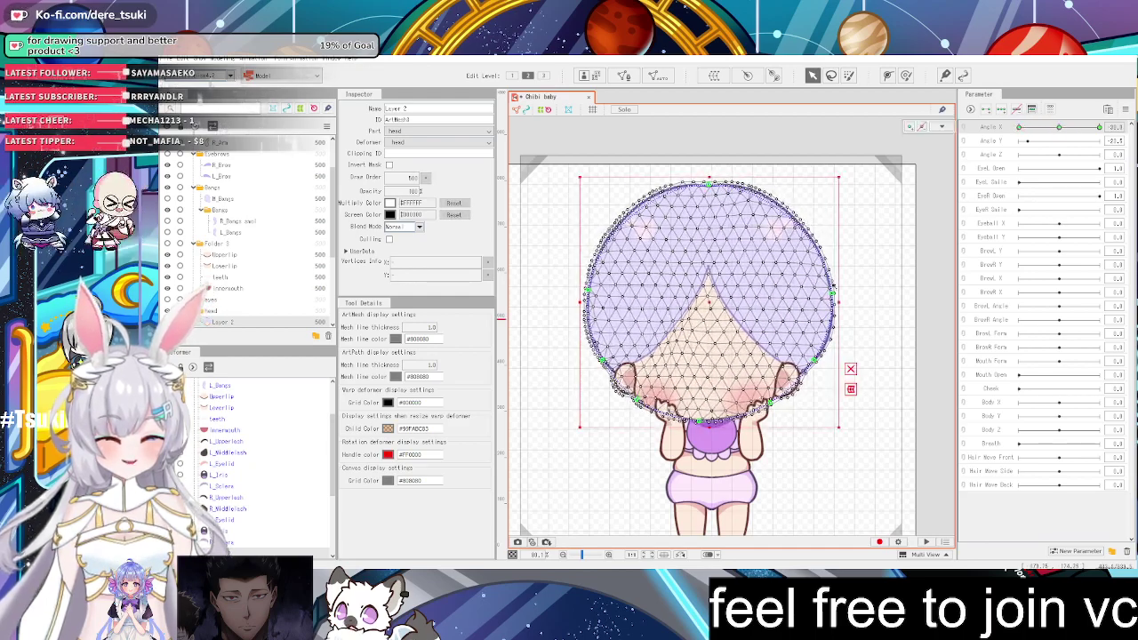
# Adjust the deform path points along the viewer's-right side of the head, above the ear, at Angle X -30
pyautogui.scroll(3, 842, 309)
pyautogui.click(830, 274)
pyautogui.click(793, 408)
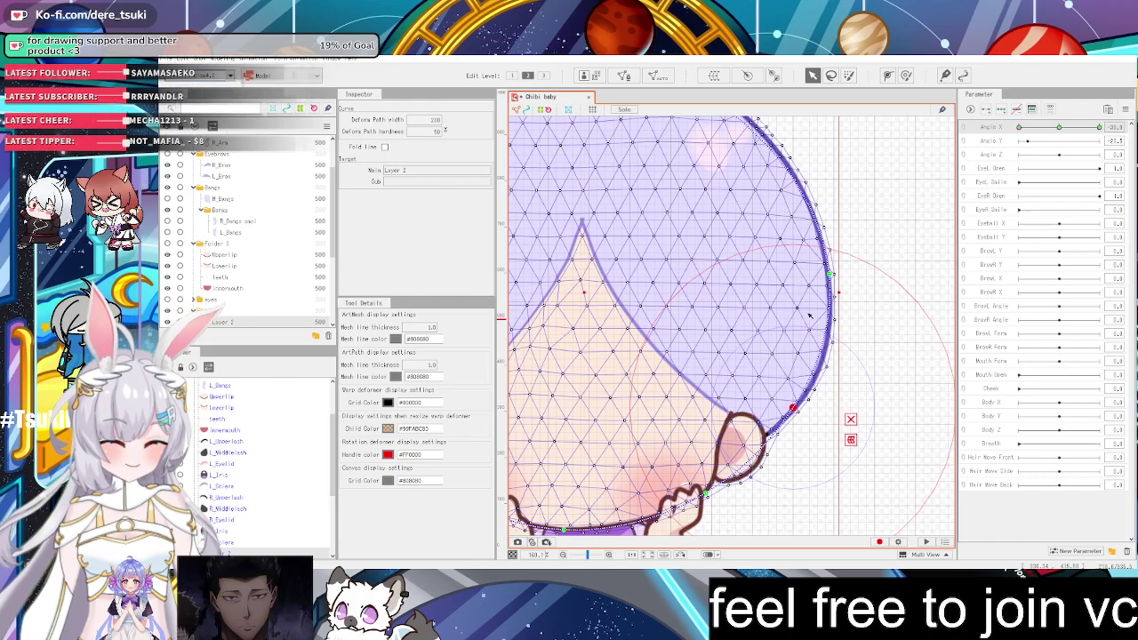
pyautogui.scroll(-6, 820, 272)
pyautogui.scroll(4, 756, 253)
pyautogui.click(808, 245)
pyautogui.scroll(-4, 856, 293)
pyautogui.scroll(4, 860, 304)
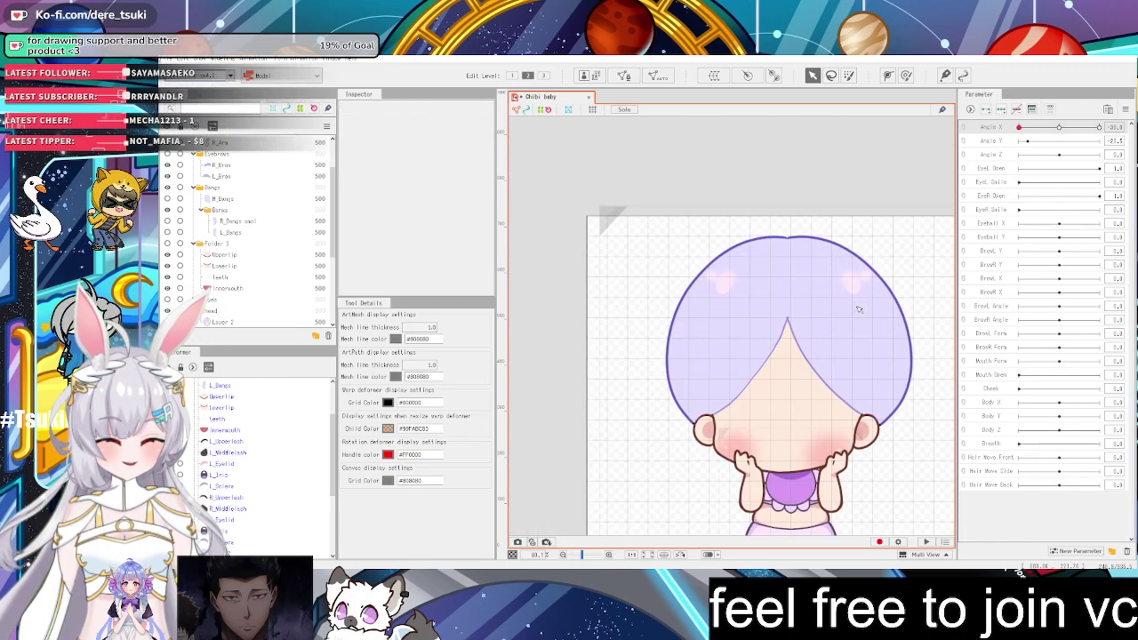
# Select the head mesh and reset all parameters to their default values
pyautogui.click(861, 308)
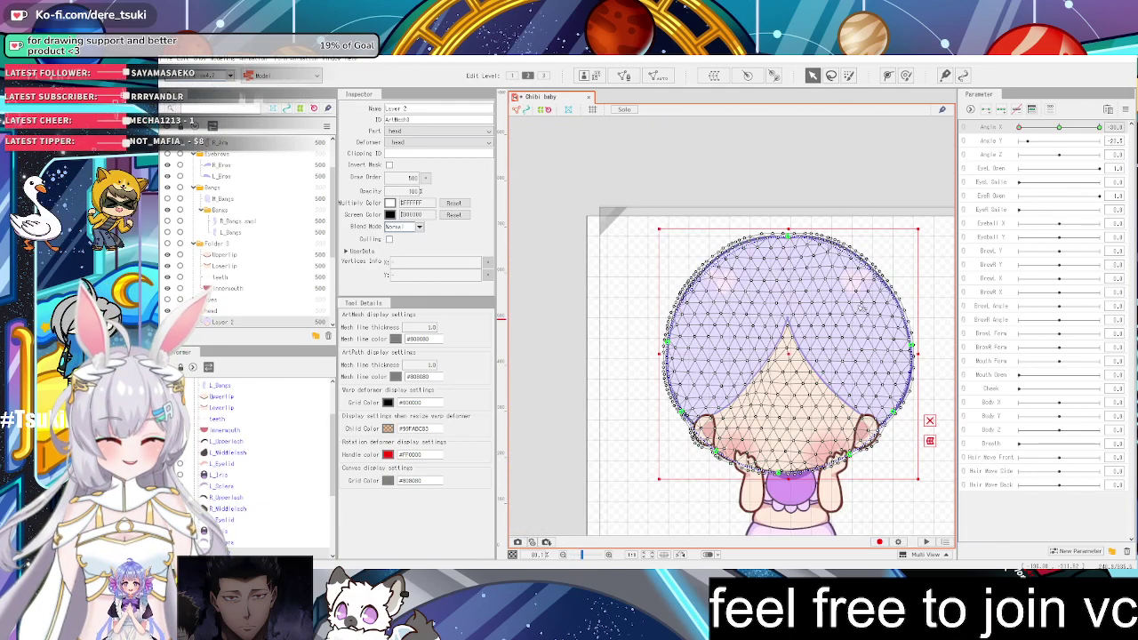
pyautogui.click(1126, 109)
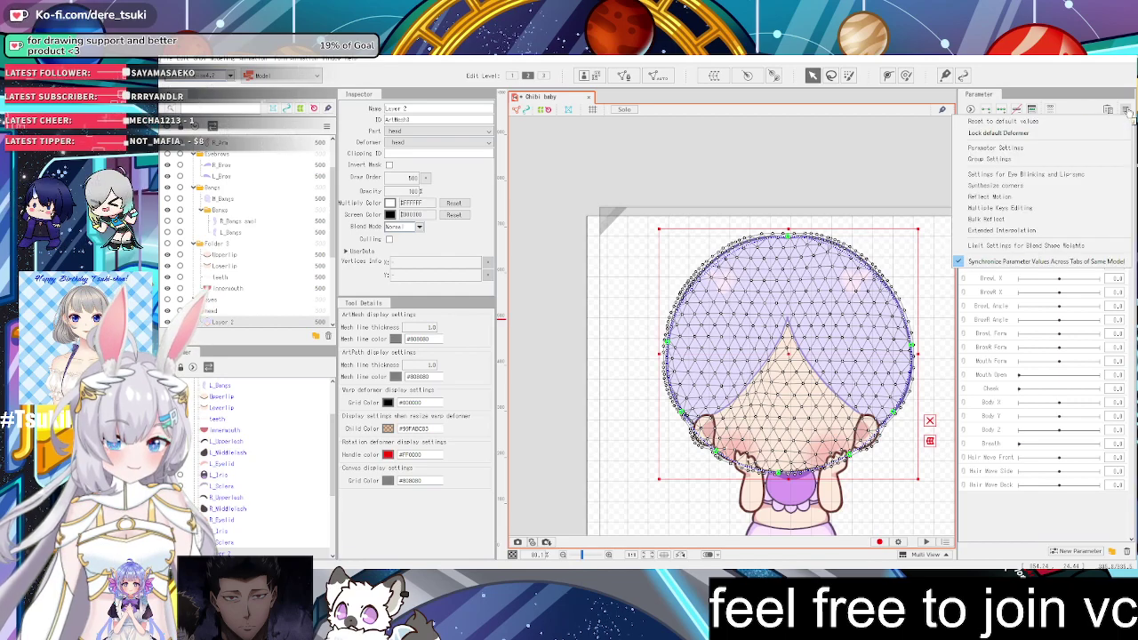
pyautogui.click(1127, 110)
pyautogui.click(1127, 110)
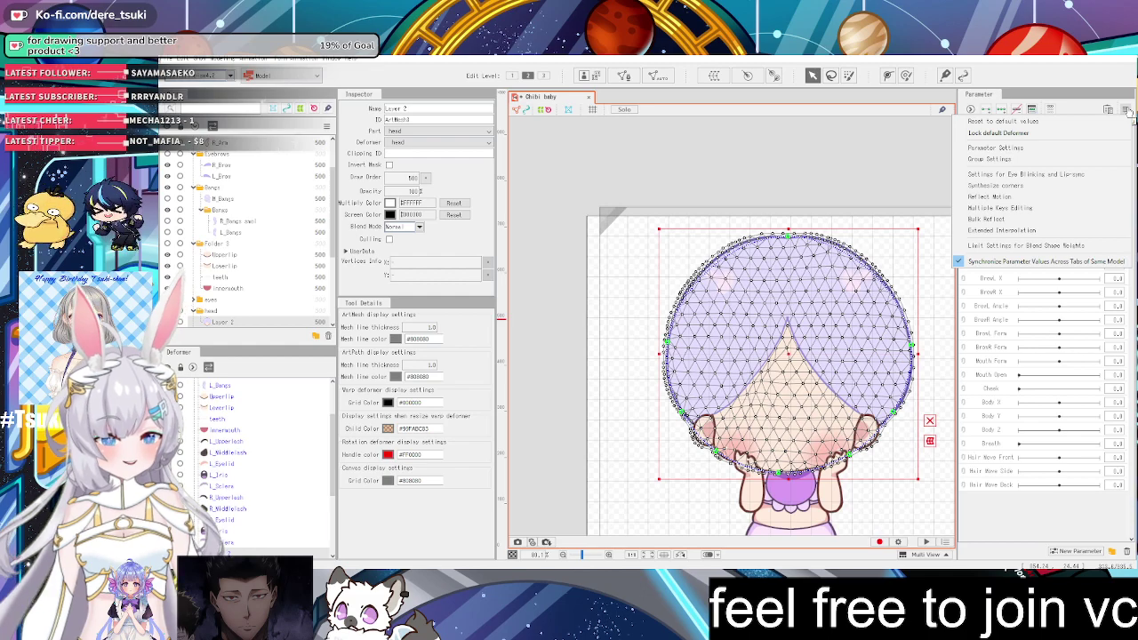
pyautogui.click(1127, 111)
pyautogui.click(1127, 110)
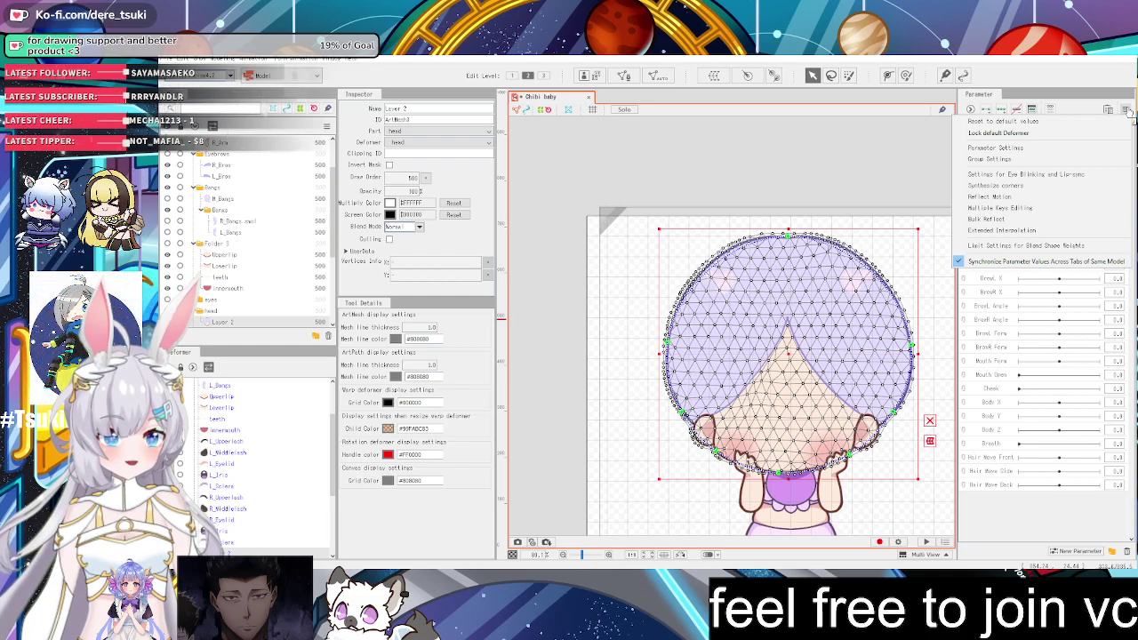
pyautogui.click(1014, 122)
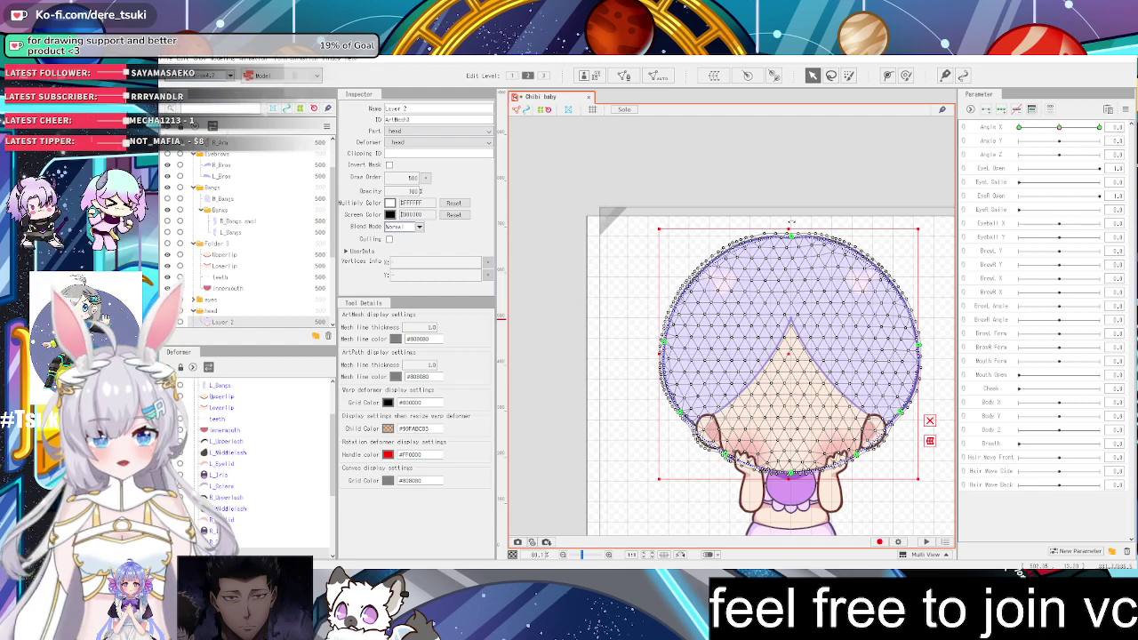
pyautogui.scroll(-3, 791, 186)
pyautogui.scroll(2, 821, 233)
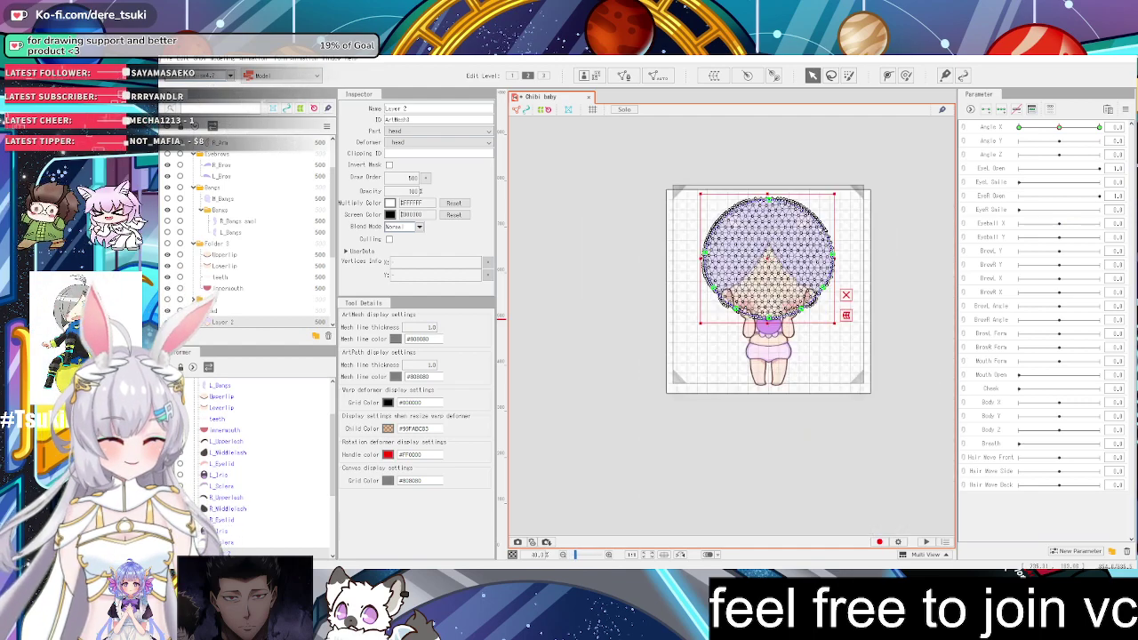
pyautogui.scroll(1, 721, 146)
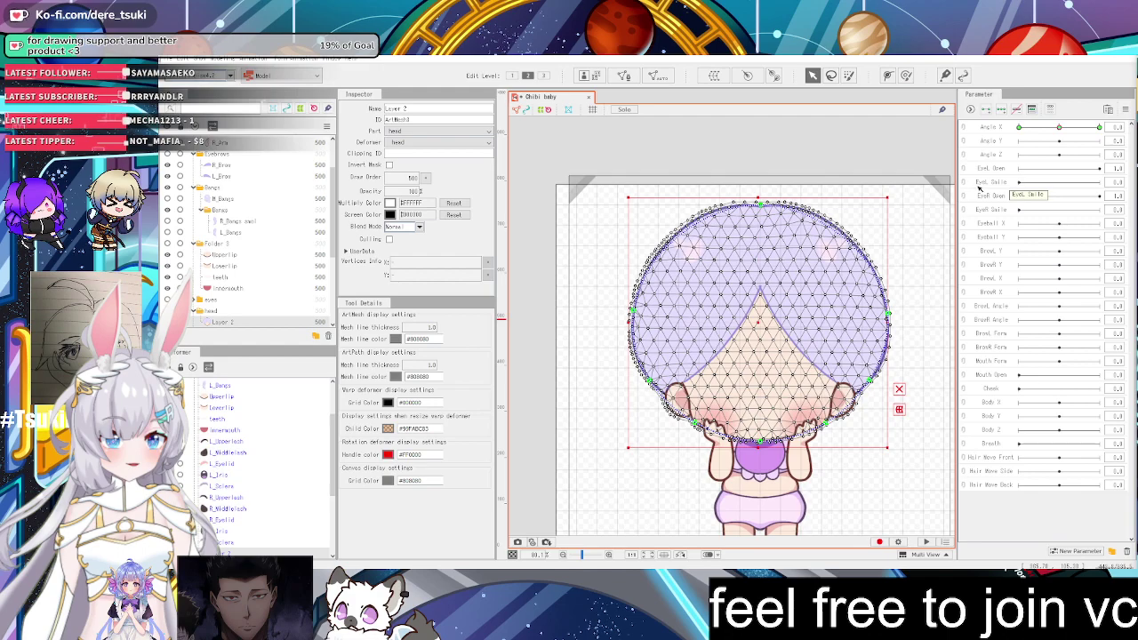
pyautogui.click(1124, 109)
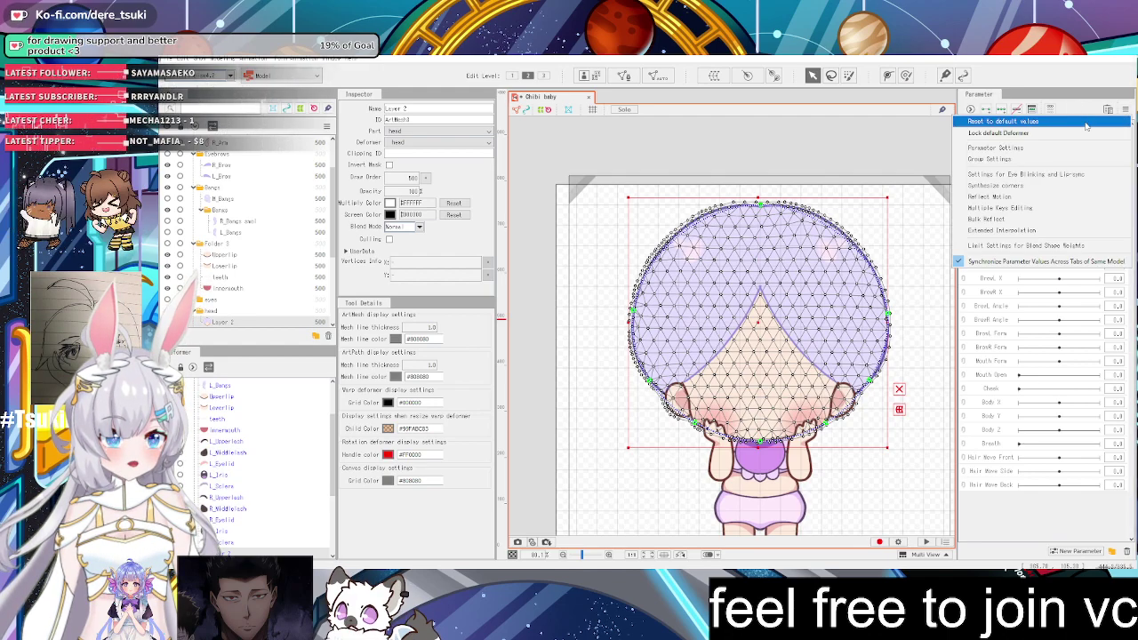
pyautogui.click(1086, 123)
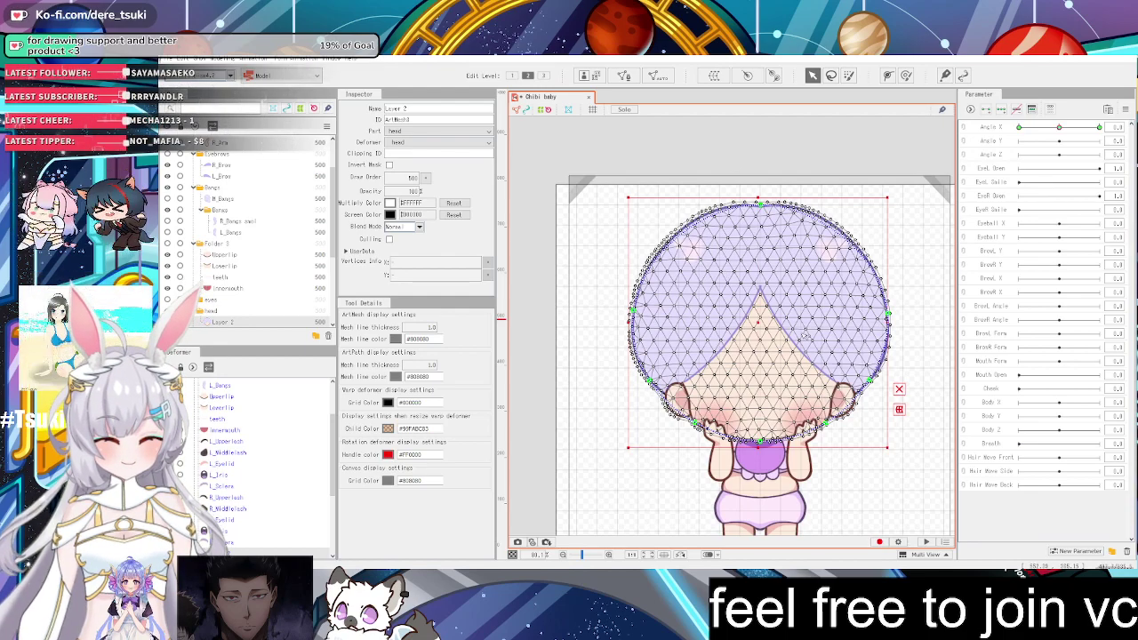
# Set Angle X to -30 and reflect the head mesh's motion horizontally about the center of the canvas
pyautogui.click(1050, 128)
pyautogui.moveTo(1050, 128); pyautogui.dragTo(1011, 128)
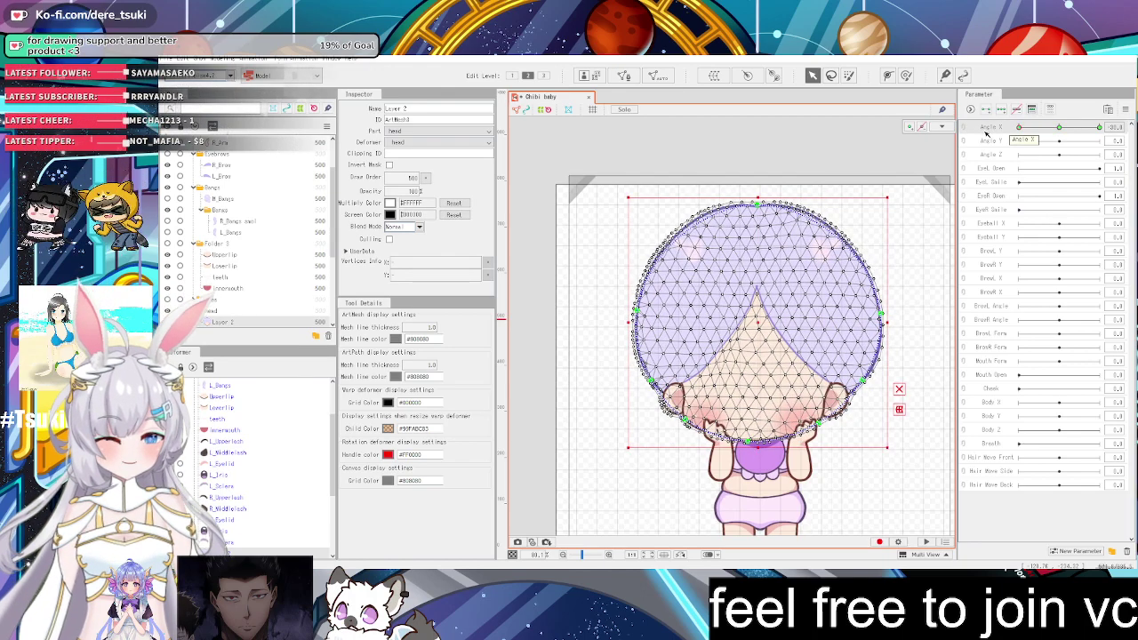
pyautogui.click(1126, 109)
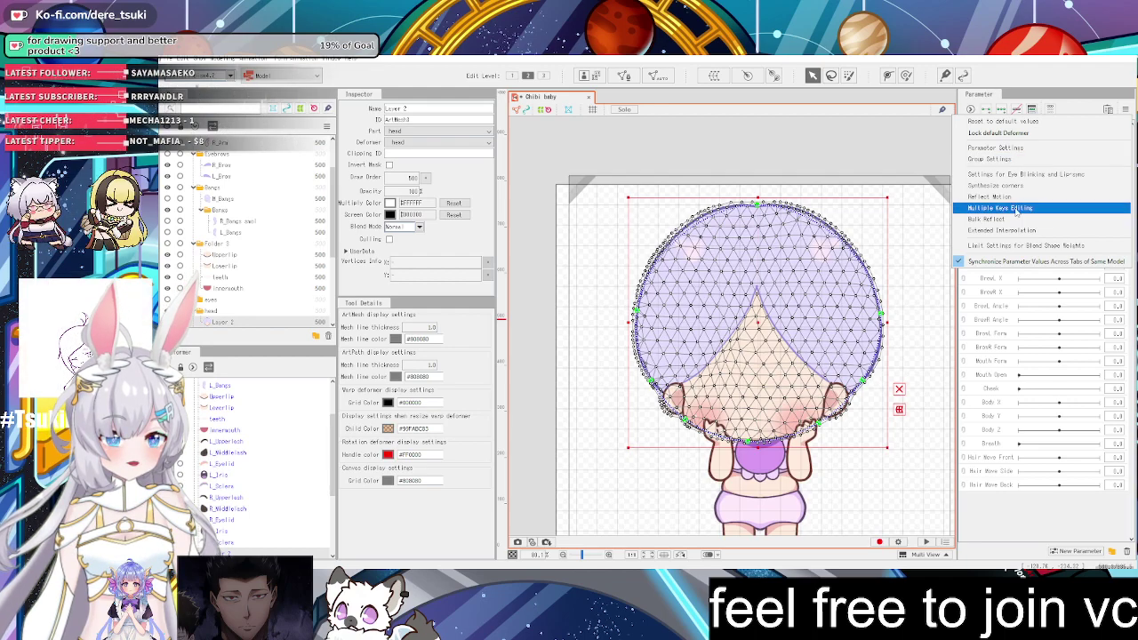
pyautogui.press('Escape')
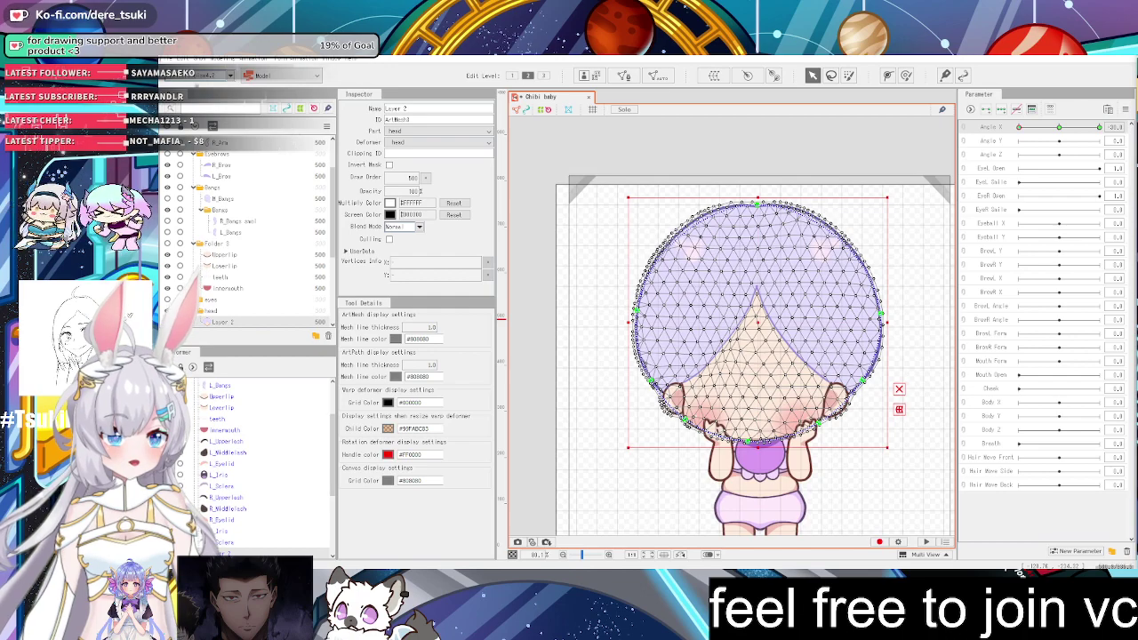
pyautogui.click(1124, 109)
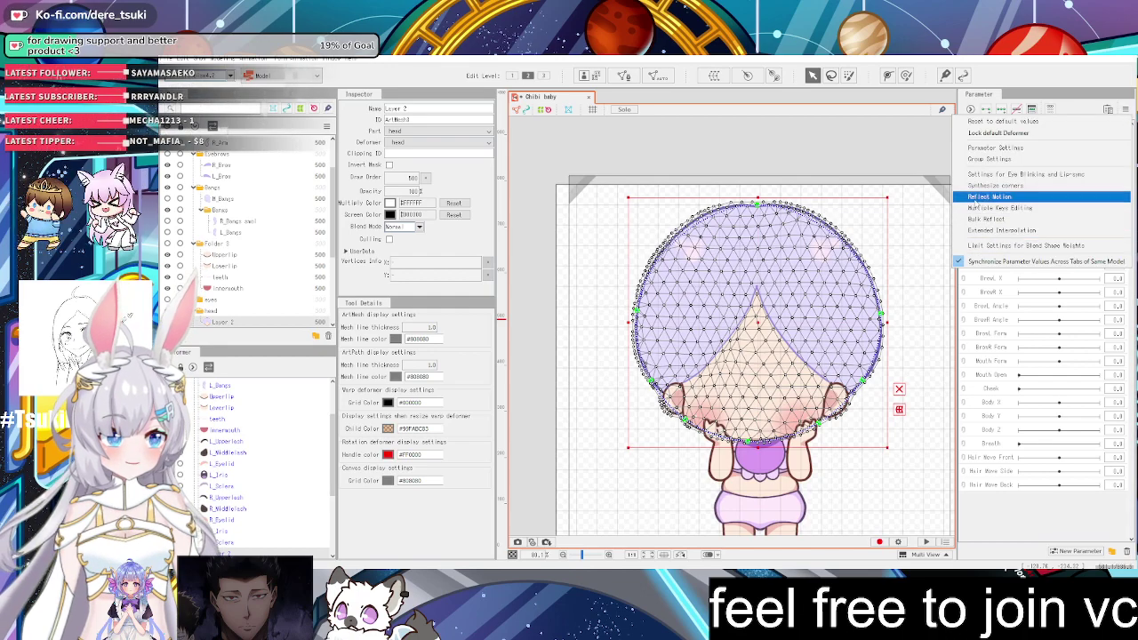
pyautogui.click(976, 196)
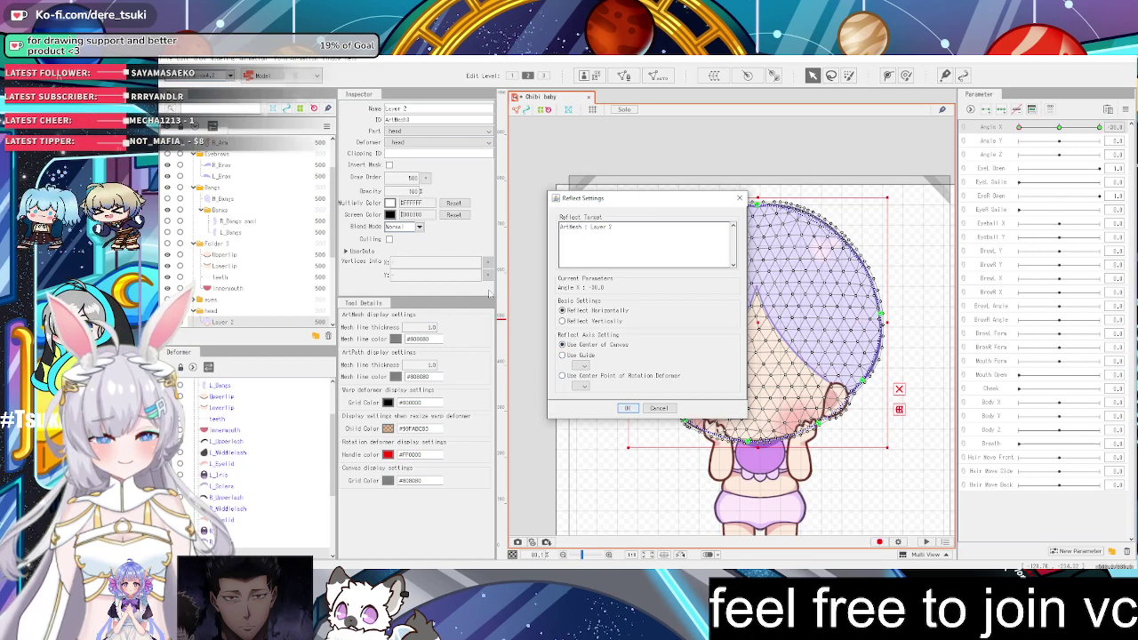
pyautogui.click(627, 408)
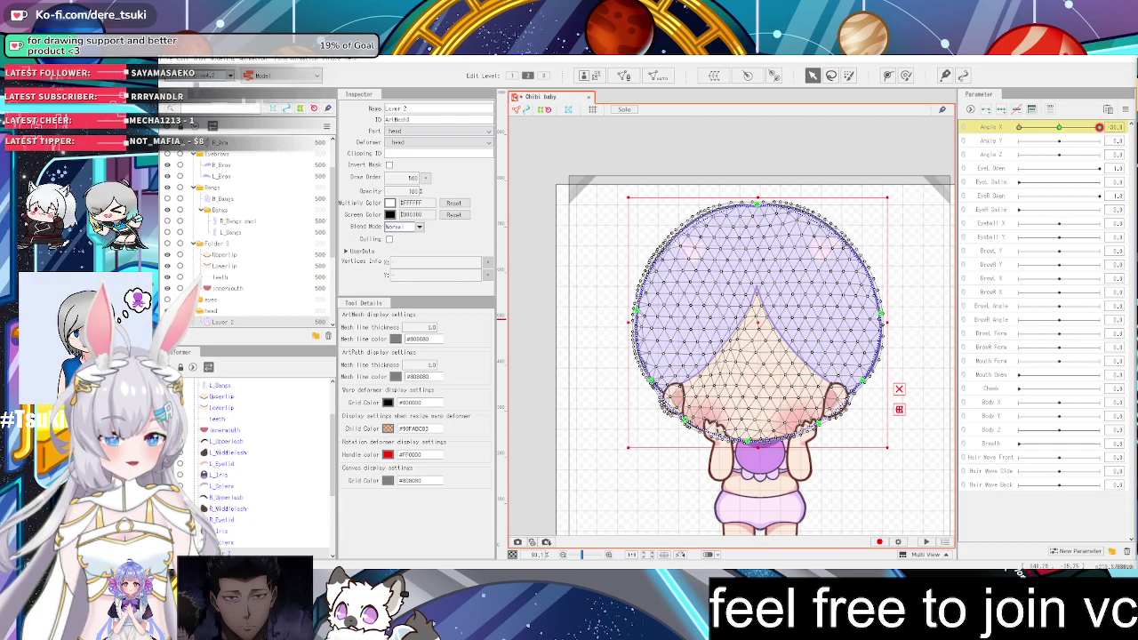
# Preview the head turn across Angle X and refine the deform path point on the viewer's-left jaw at -30
pyautogui.moveTo(1081, 134); pyautogui.dragTo(980, 132)
pyautogui.click(830, 132)
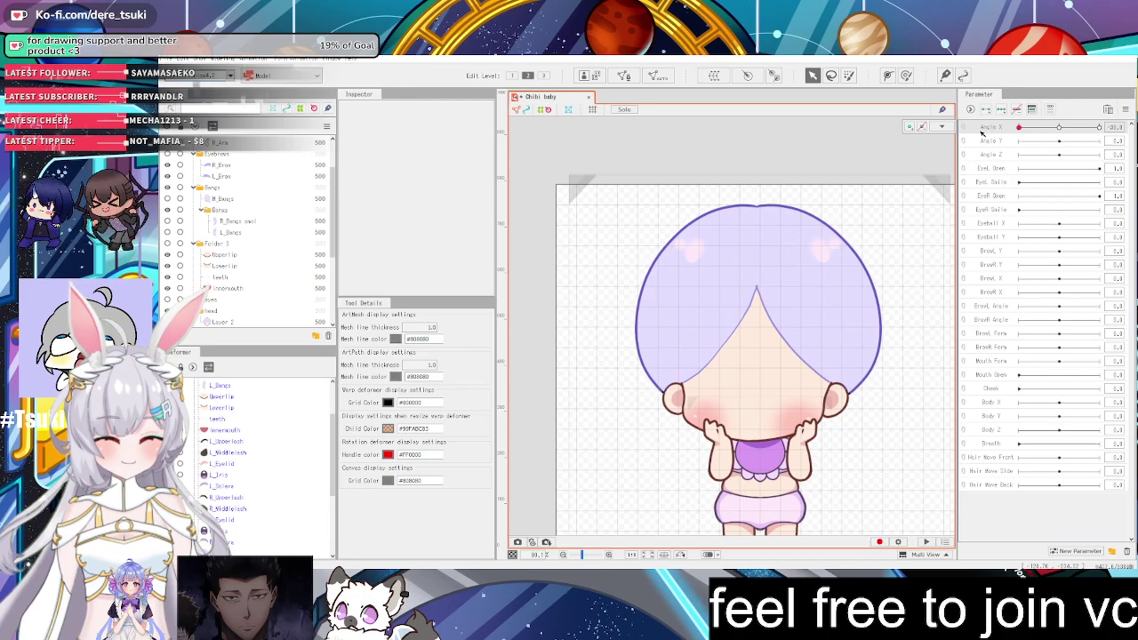
pyautogui.click(711, 383)
pyautogui.scroll(4, 662, 422)
pyautogui.scroll(-5, 781, 382)
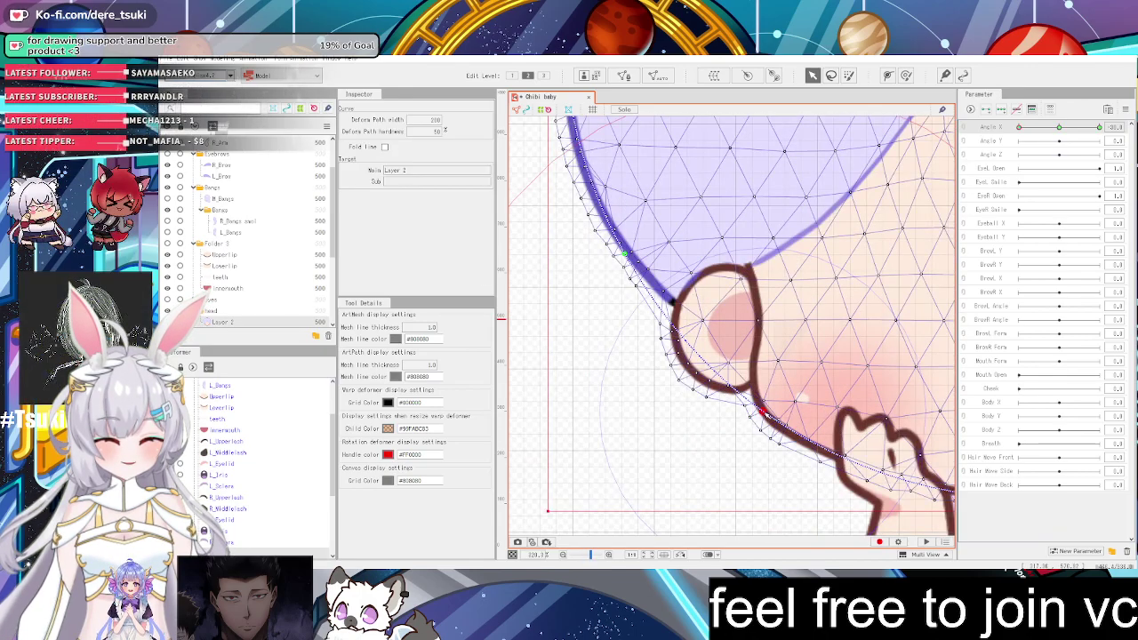
pyautogui.scroll(-4, 839, 379)
pyautogui.scroll(4, 929, 355)
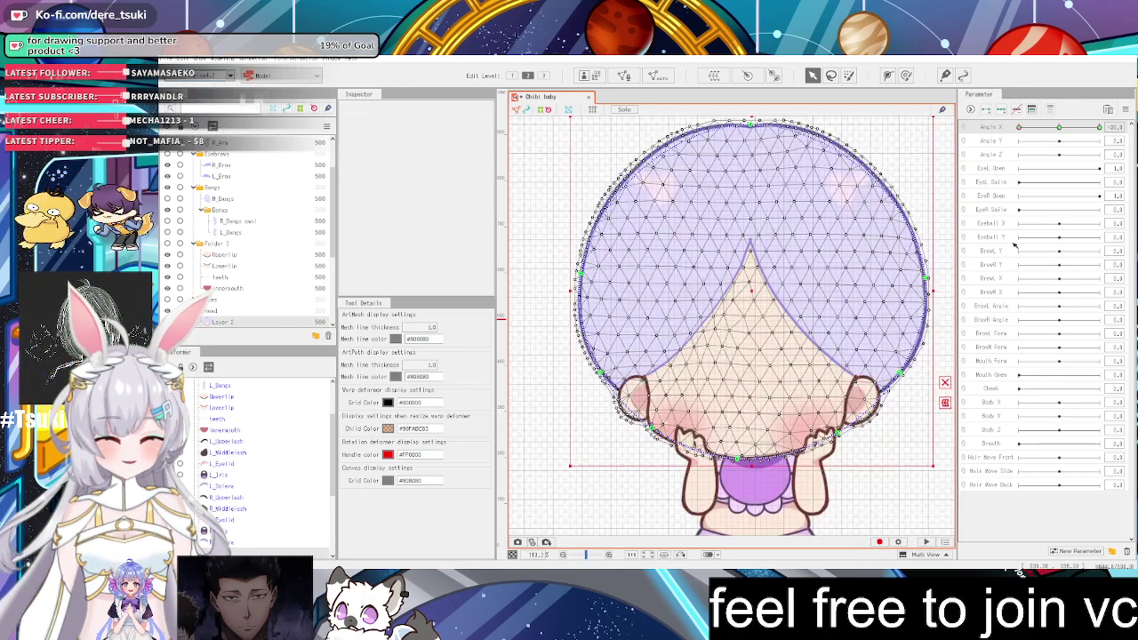
# Reflect the adjusted head motion horizontally about the canvas center again and preview the turn from Angle X 30 to -30
pyautogui.click(1124, 108)
pyautogui.click(972, 197)
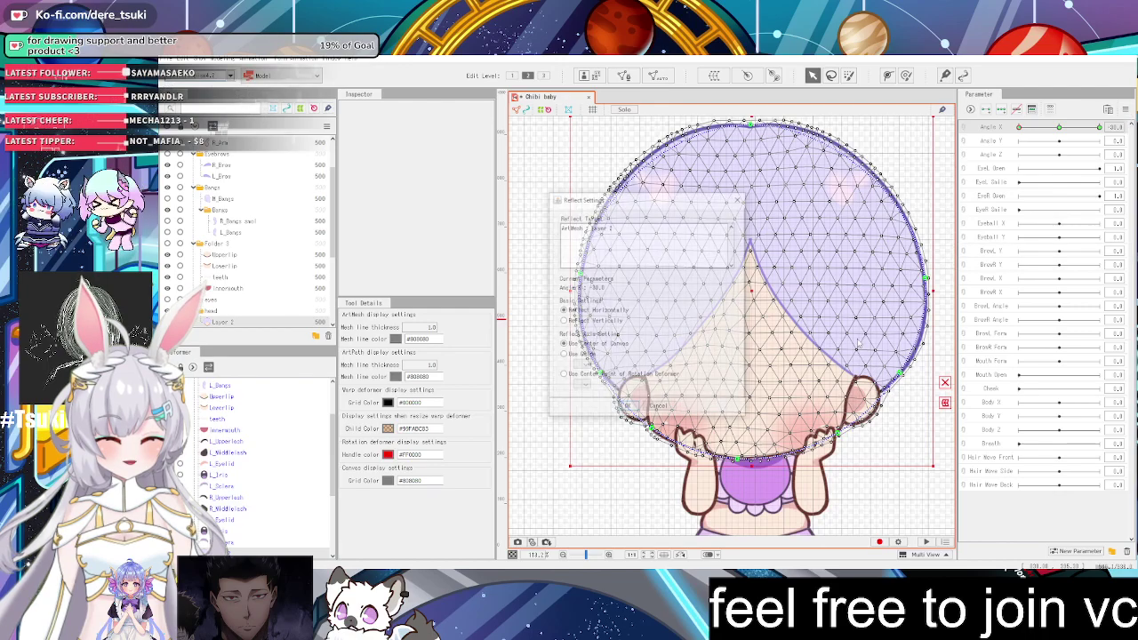
pyautogui.click(624, 413)
pyautogui.scroll(-5, 814, 431)
pyautogui.click(815, 431)
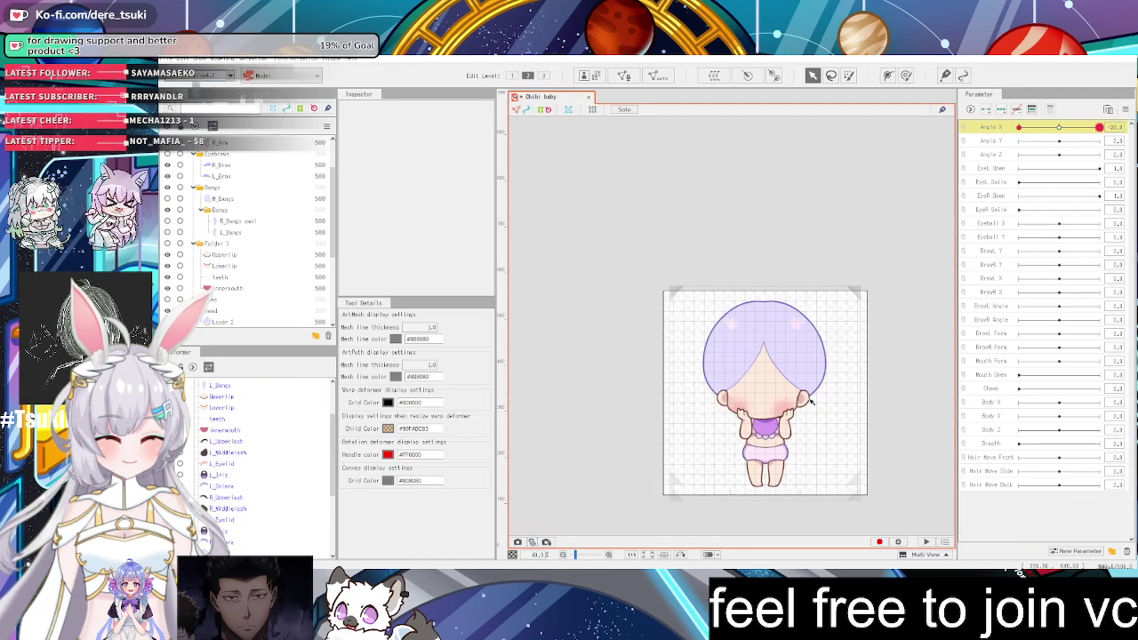
pyautogui.scroll(4, 814, 431)
pyautogui.moveTo(1099, 127); pyautogui.dragTo(966, 147)
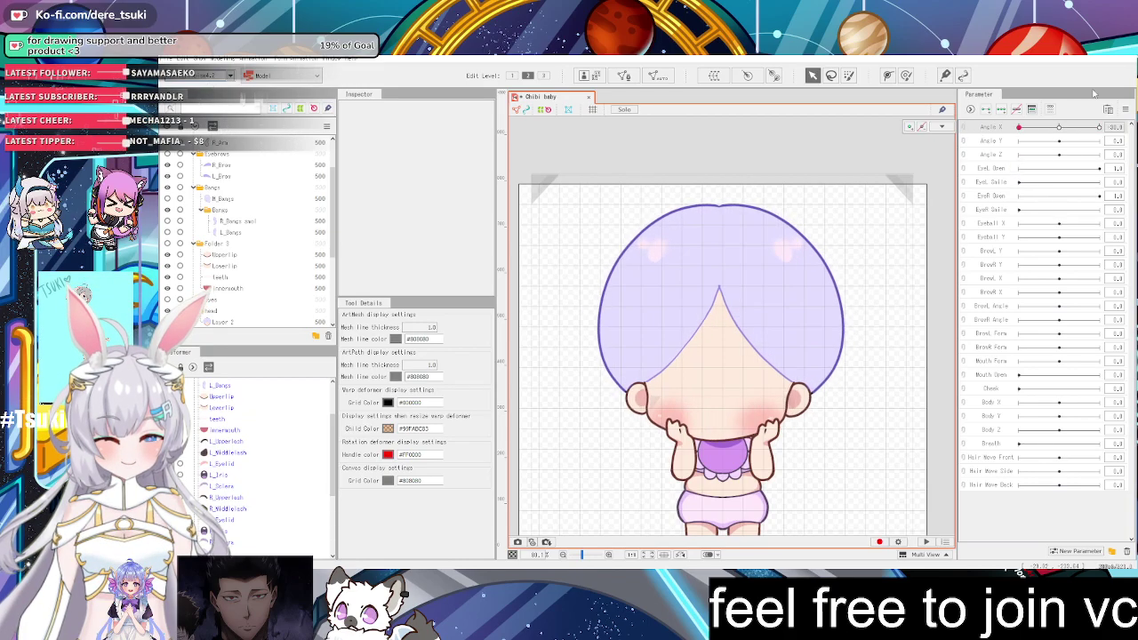
# Apply Reflect Motion to the head mesh so its Angle X -30 shape is mirrored onto Angle X 30, and deselect it
pyautogui.click(721, 348)
pyautogui.scroll(6, 632, 426)
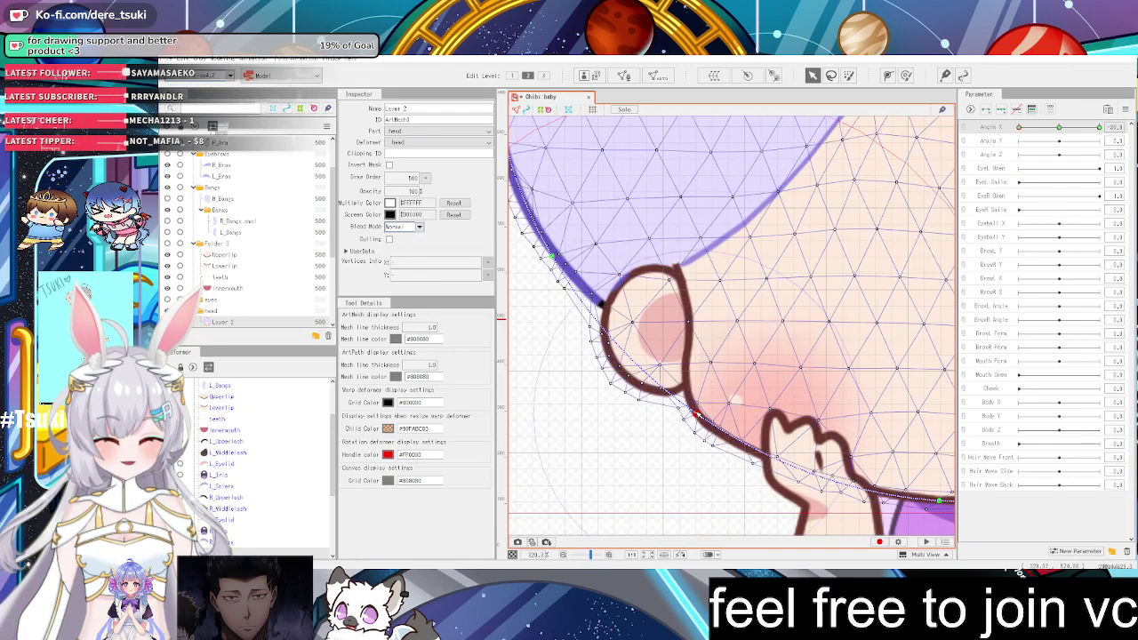
pyautogui.scroll(-6, 711, 409)
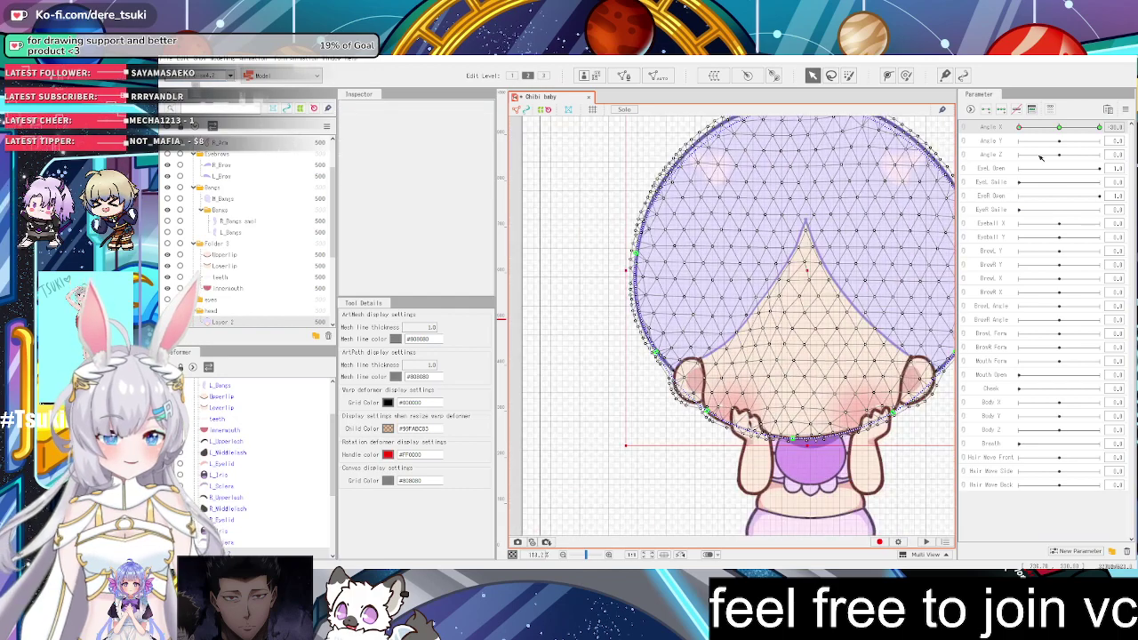
pyautogui.click(1125, 111)
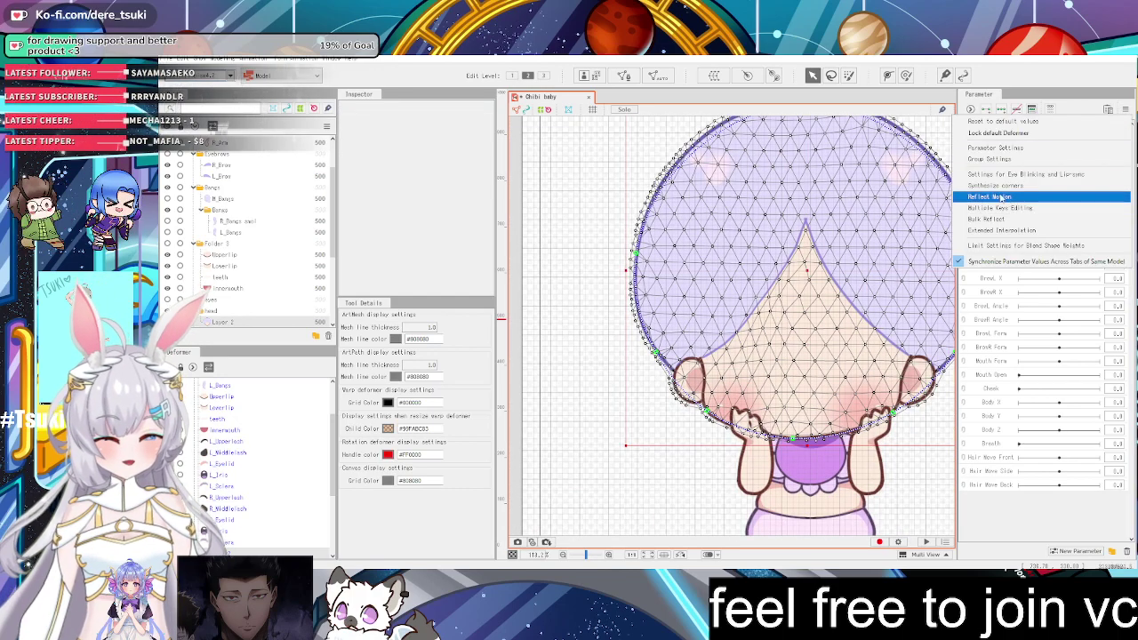
pyautogui.click(996, 199)
pyautogui.click(628, 408)
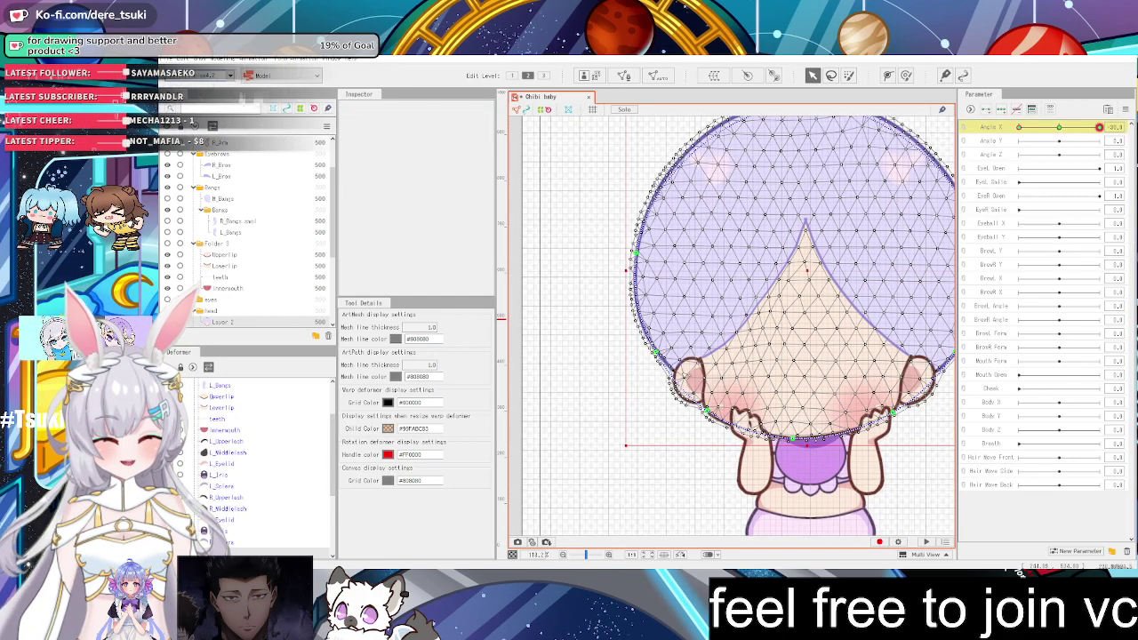
pyautogui.scroll(-5, 788, 296)
pyautogui.scroll(3, 829, 279)
pyautogui.click(899, 303)
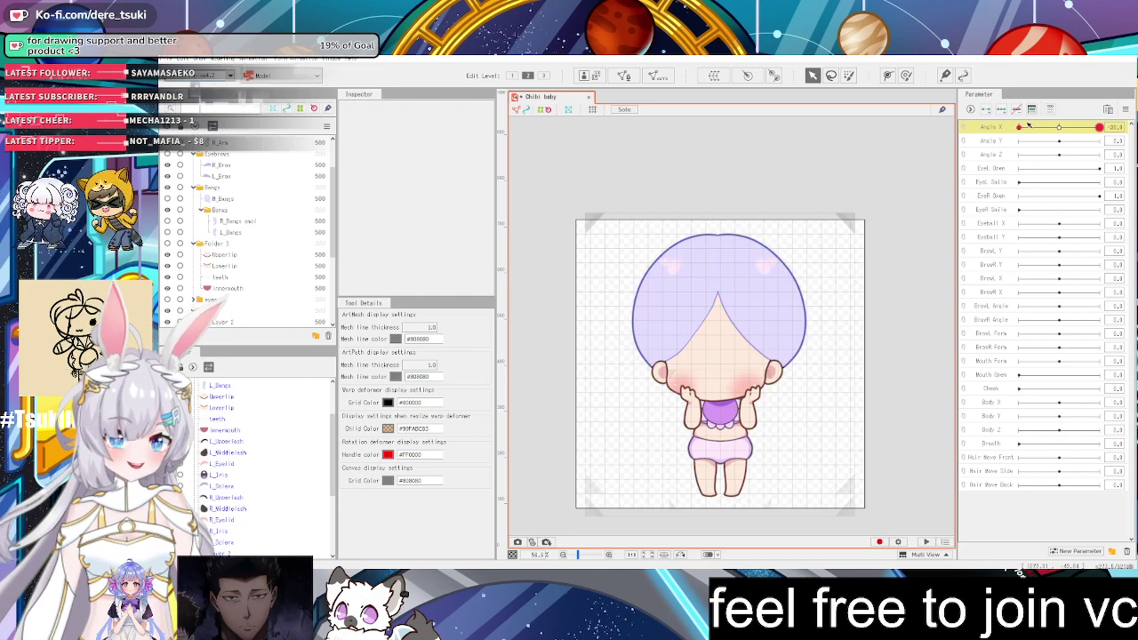
# Preview the chibi head at Angle X 30 and reset all parameters to their default values
pyautogui.moveTo(1099, 128); pyautogui.dragTo(1113, 167)
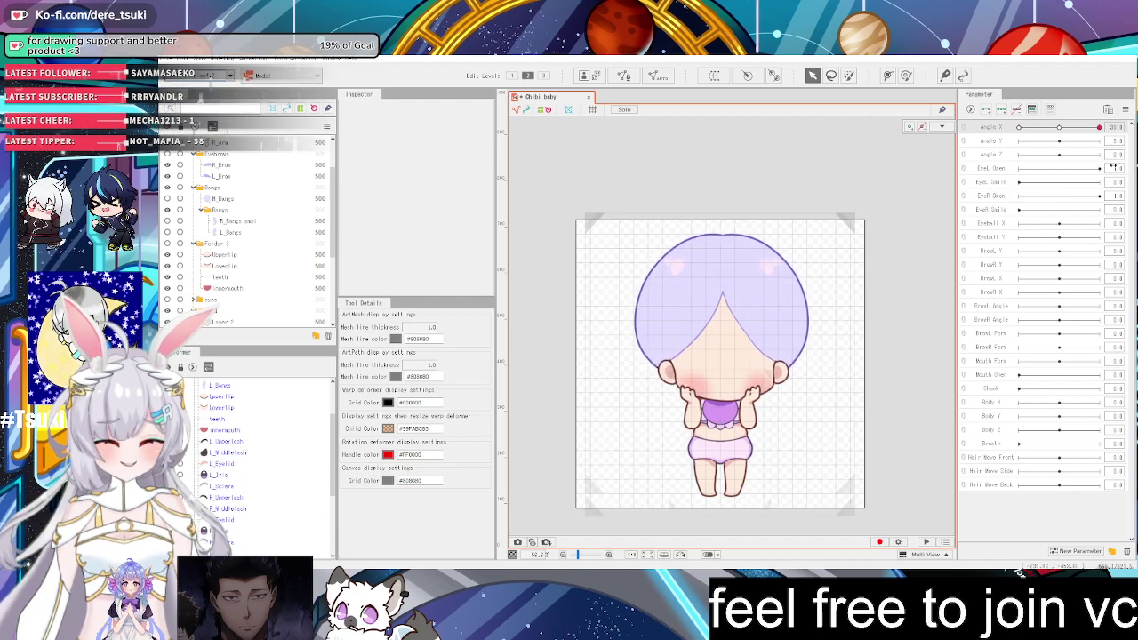
pyautogui.click(1125, 109)
pyautogui.click(1124, 123)
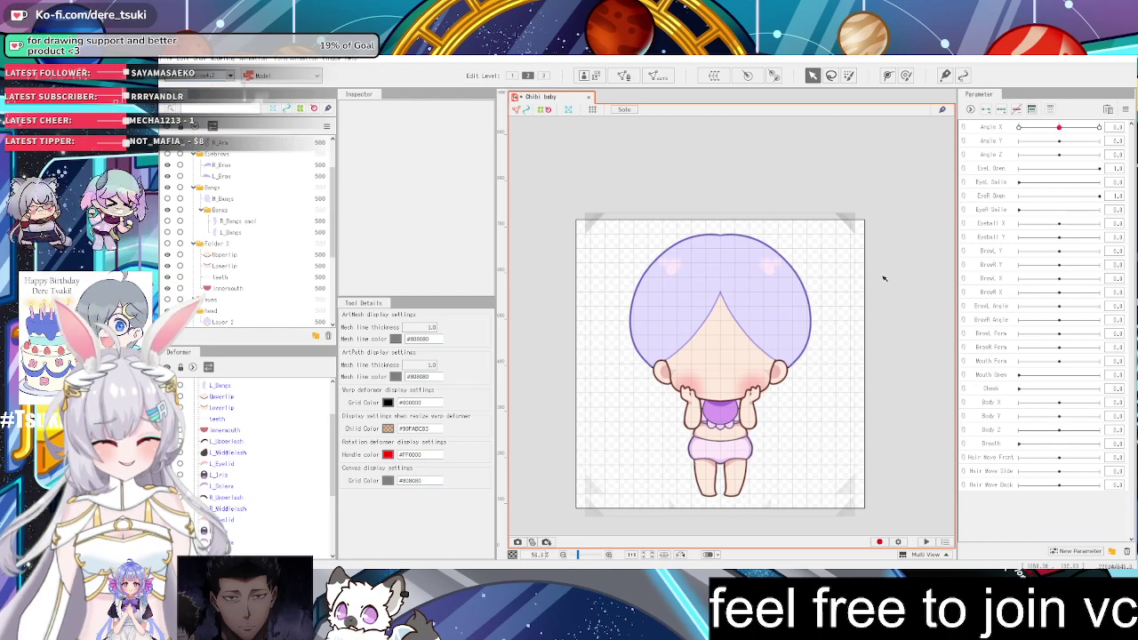
pyautogui.scroll(5, 724, 401)
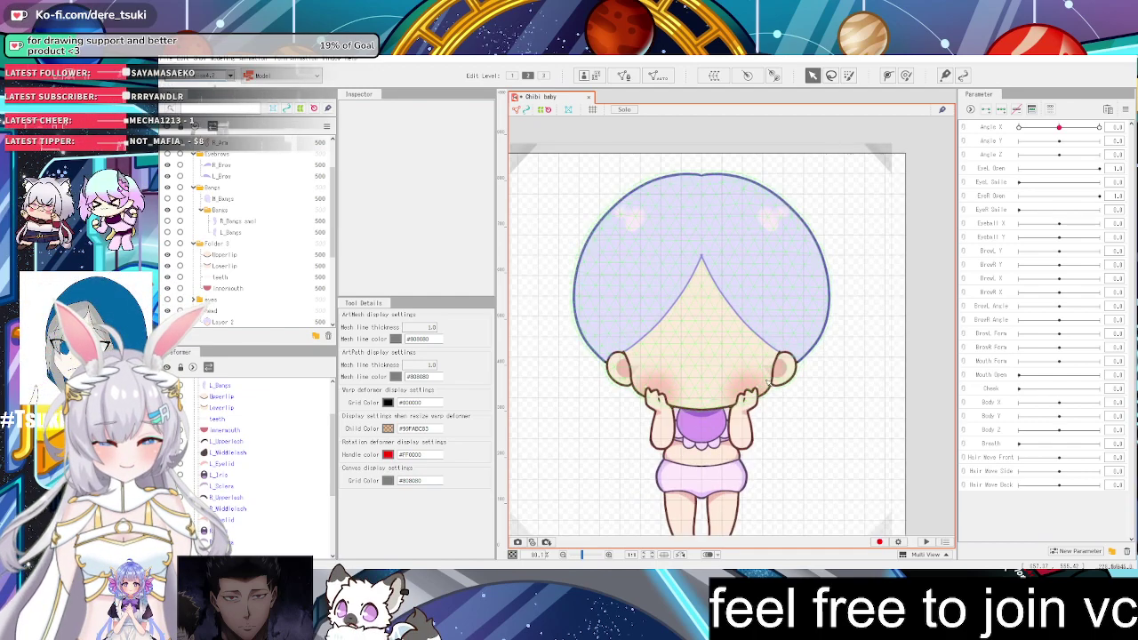
pyautogui.scroll(-5, 815, 423)
pyautogui.scroll(3, 815, 423)
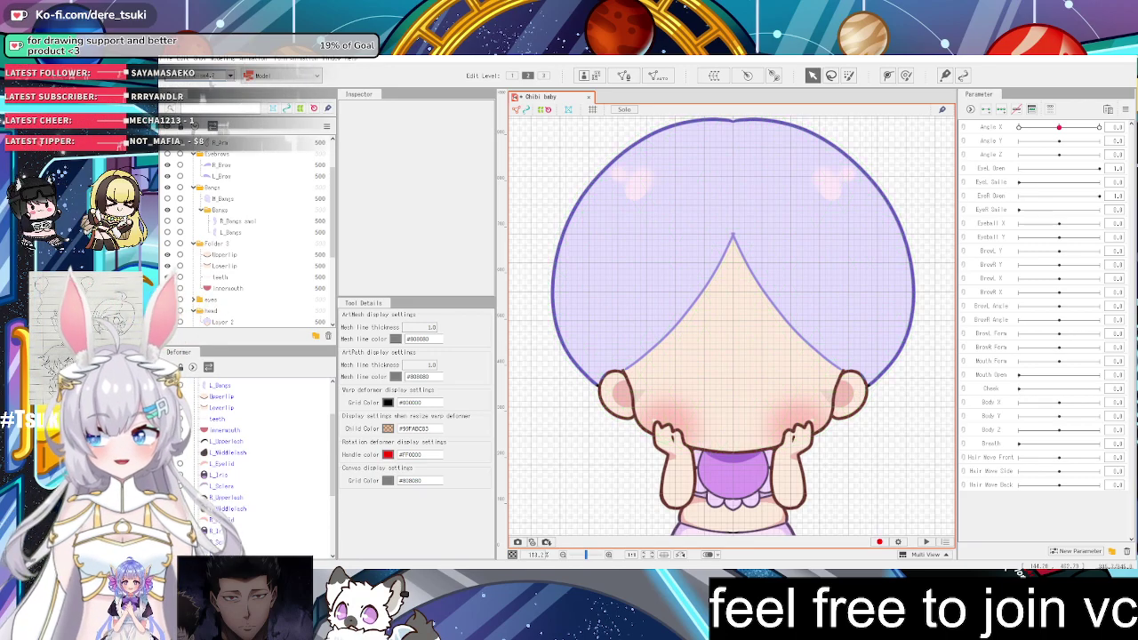
# Open the BebeeQueenie model file from the BebeeQueenie folder as a rigging reference
pyautogui.click(187, 59)
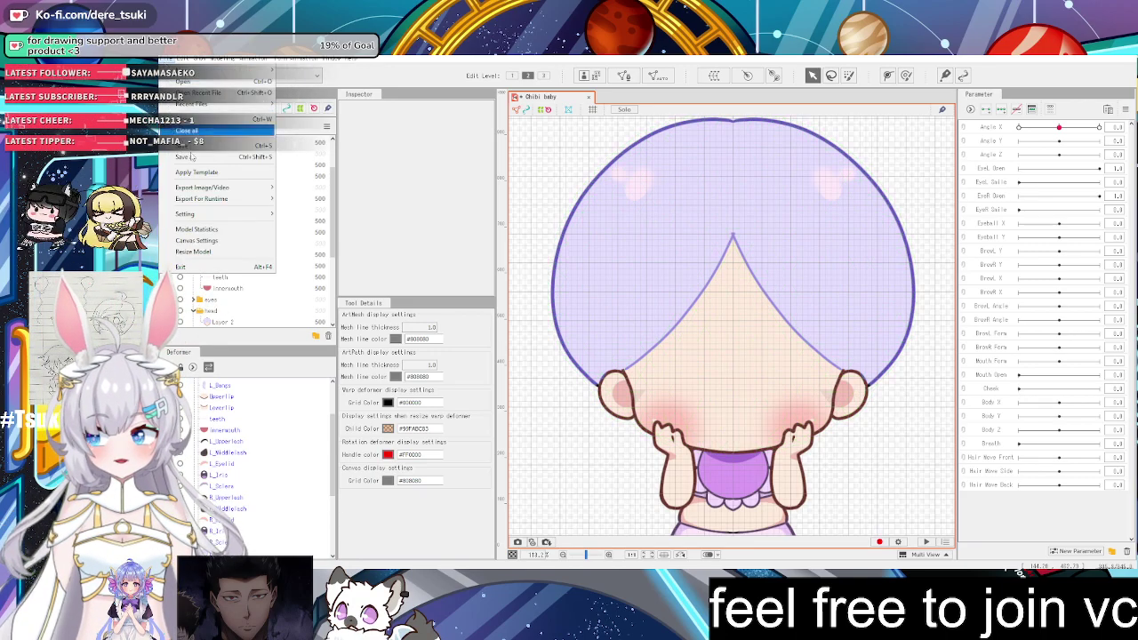
pyautogui.click(184, 81)
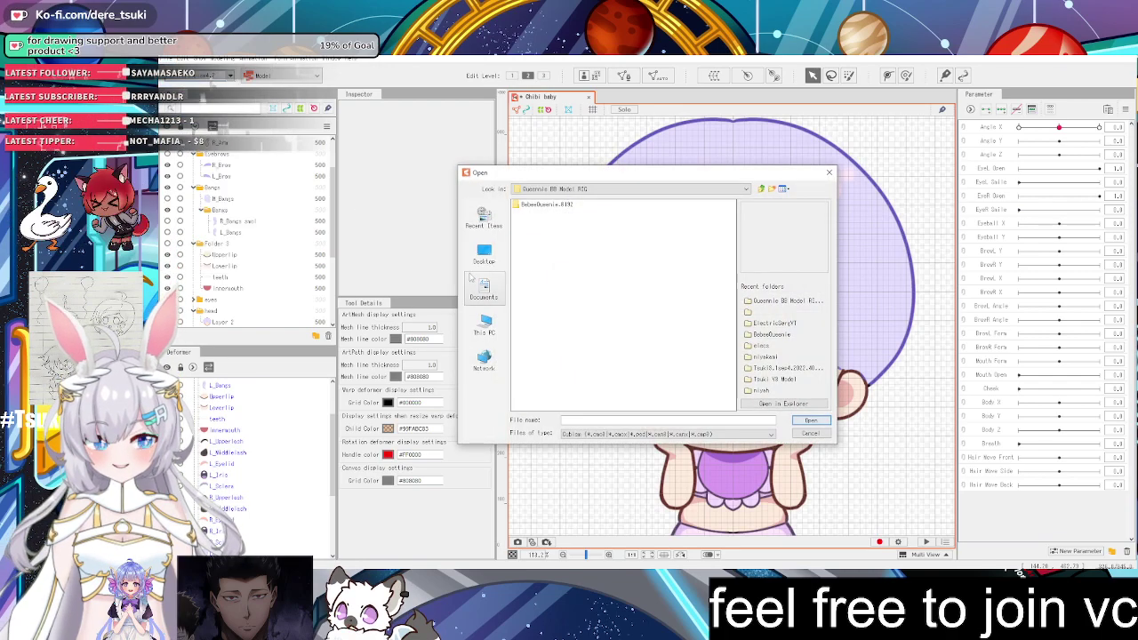
pyautogui.click(552, 209)
pyautogui.click(564, 208)
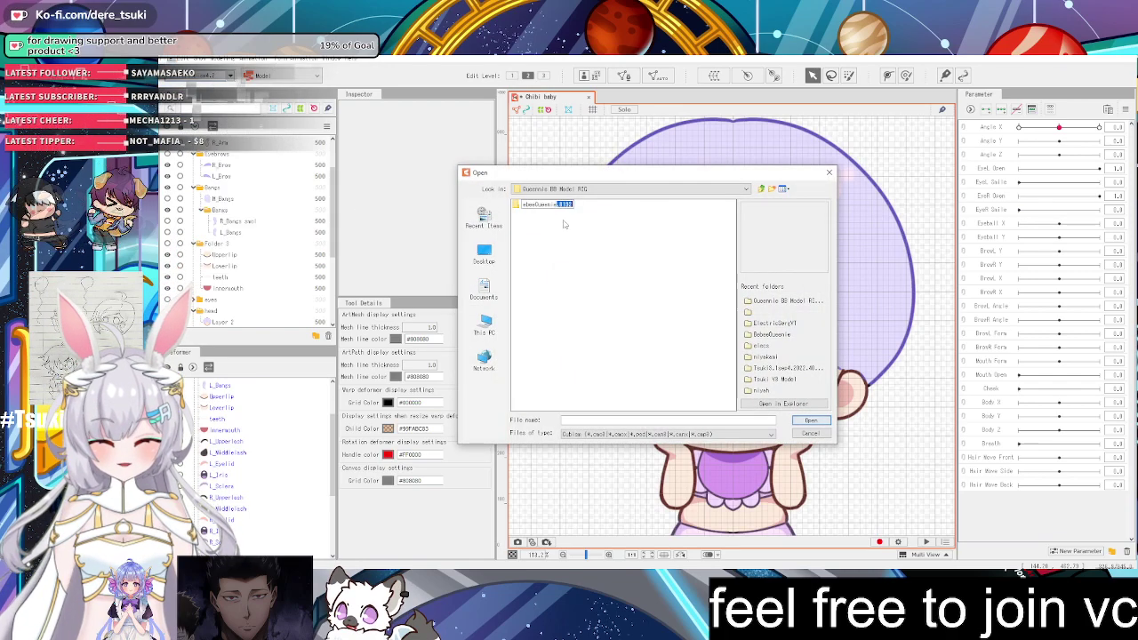
pyautogui.click(546, 241)
pyautogui.click(532, 204)
pyautogui.click(531, 237)
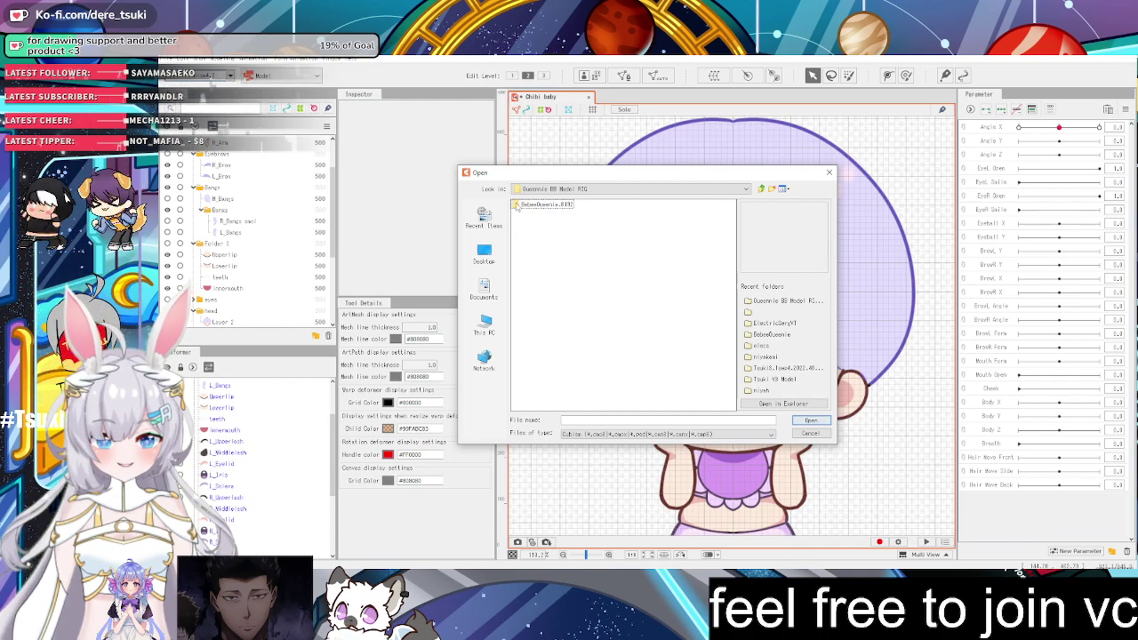
pyautogui.click(525, 204)
pyautogui.click(520, 212)
pyautogui.click(520, 207)
pyautogui.doubleClick(521, 207)
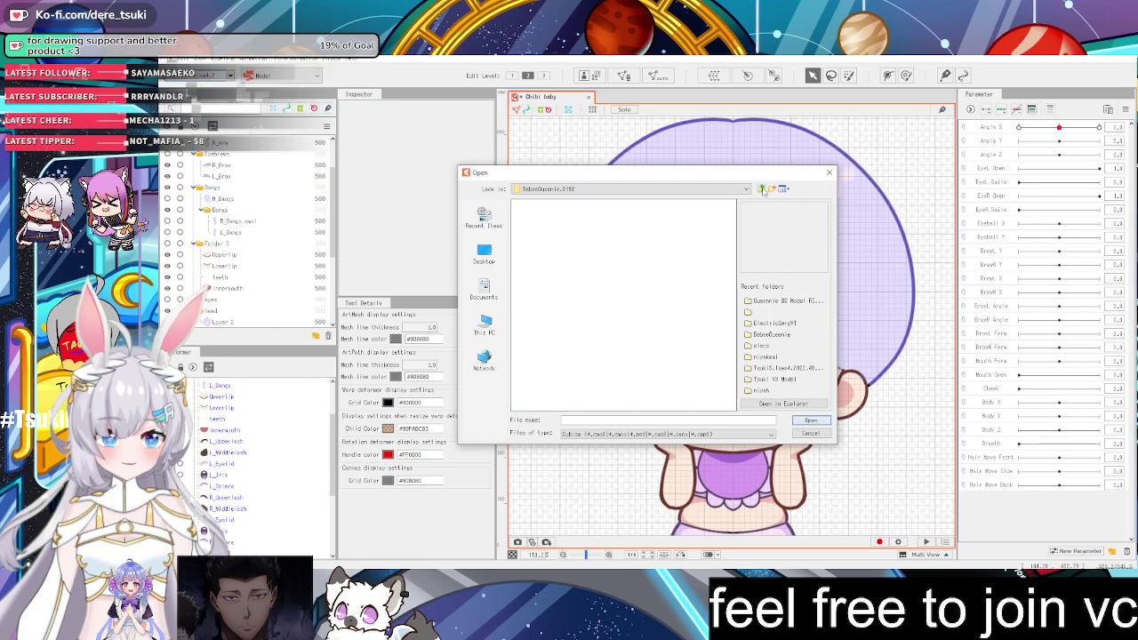
pyautogui.click(746, 189)
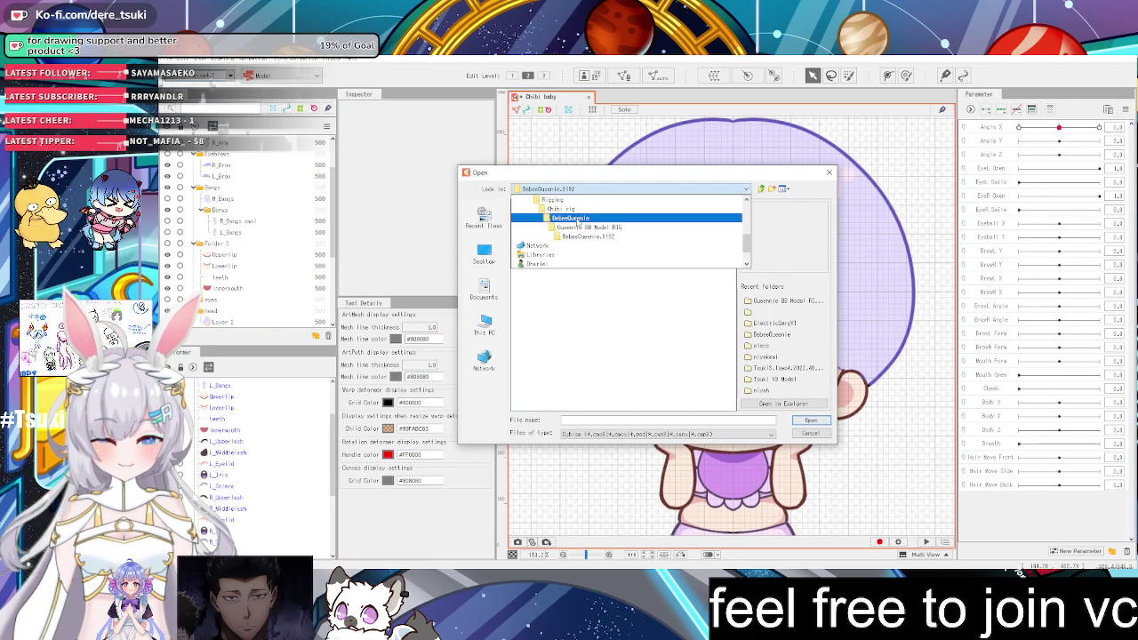
pyautogui.click(572, 211)
pyautogui.doubleClick(532, 234)
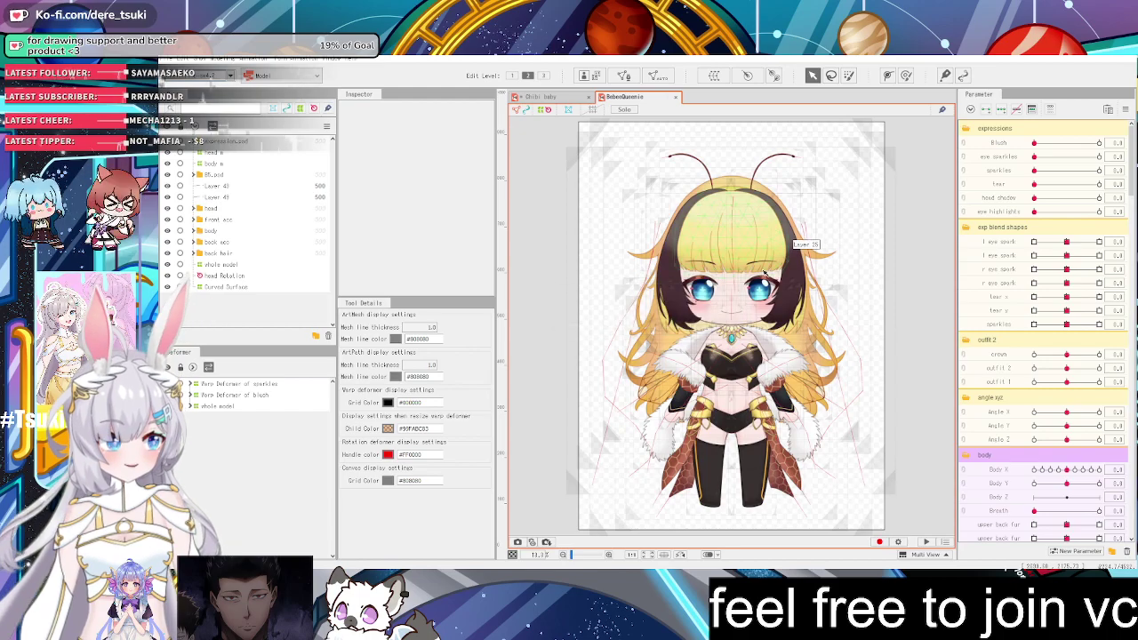
# Hide the deformers on the BebeeQueenie canvas so only the artwork shows
pyautogui.click(593, 109)
pyautogui.click(597, 109)
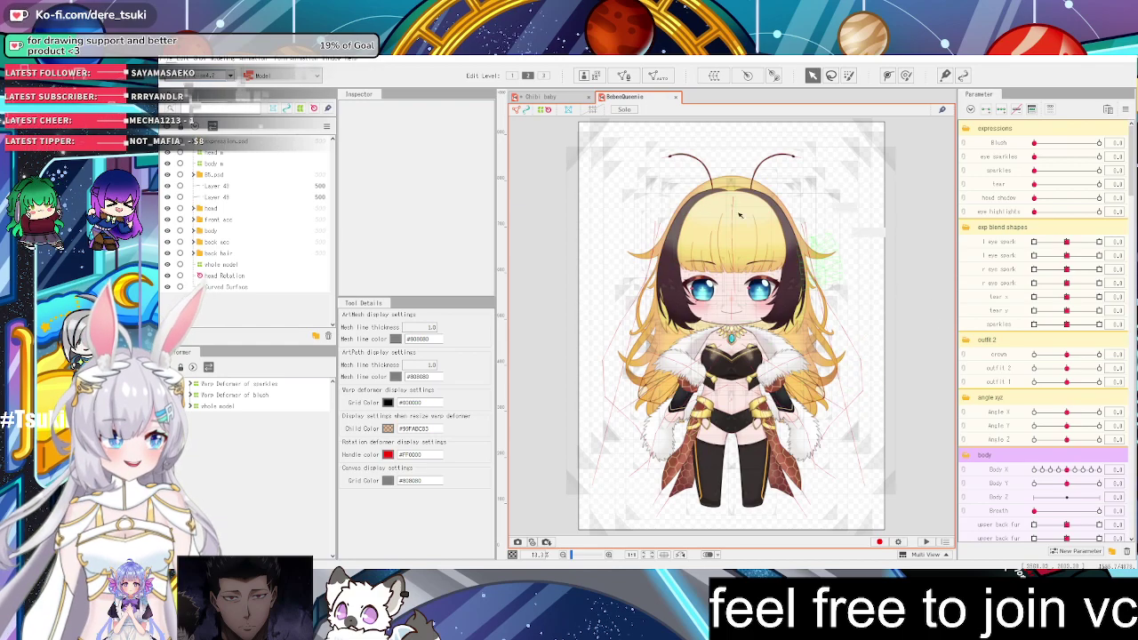
pyautogui.scroll(2, 732, 233)
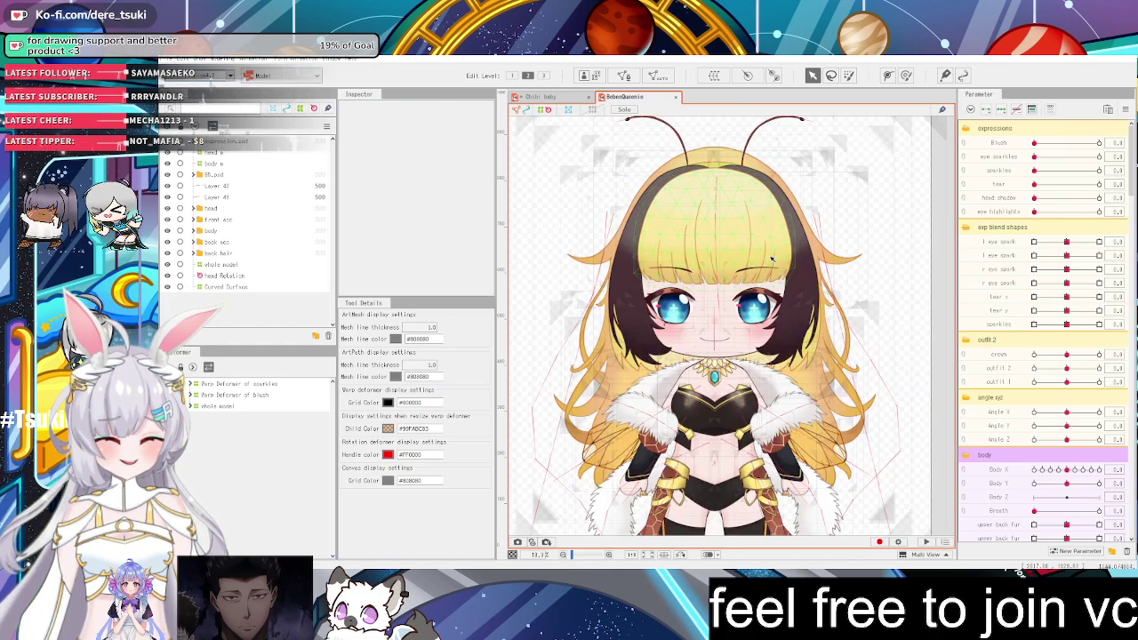
pyautogui.scroll(-2, 729, 233)
pyautogui.click(557, 110)
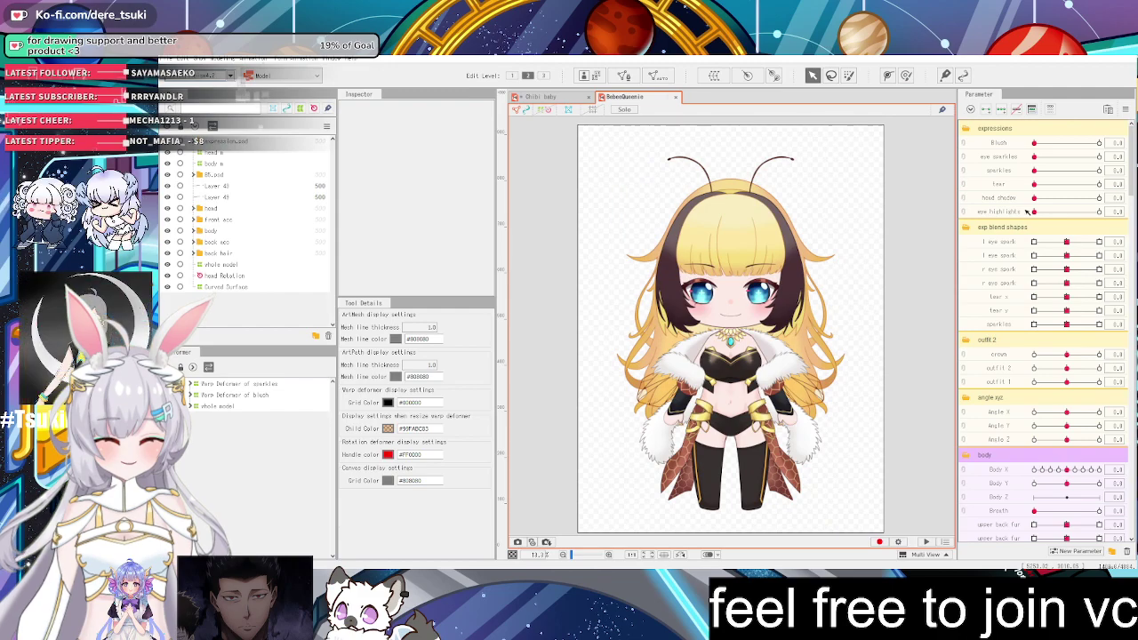
# Preview the reference model's head turn by moving Angle X between -30 and 30
pyautogui.scroll(-3, 1039, 240)
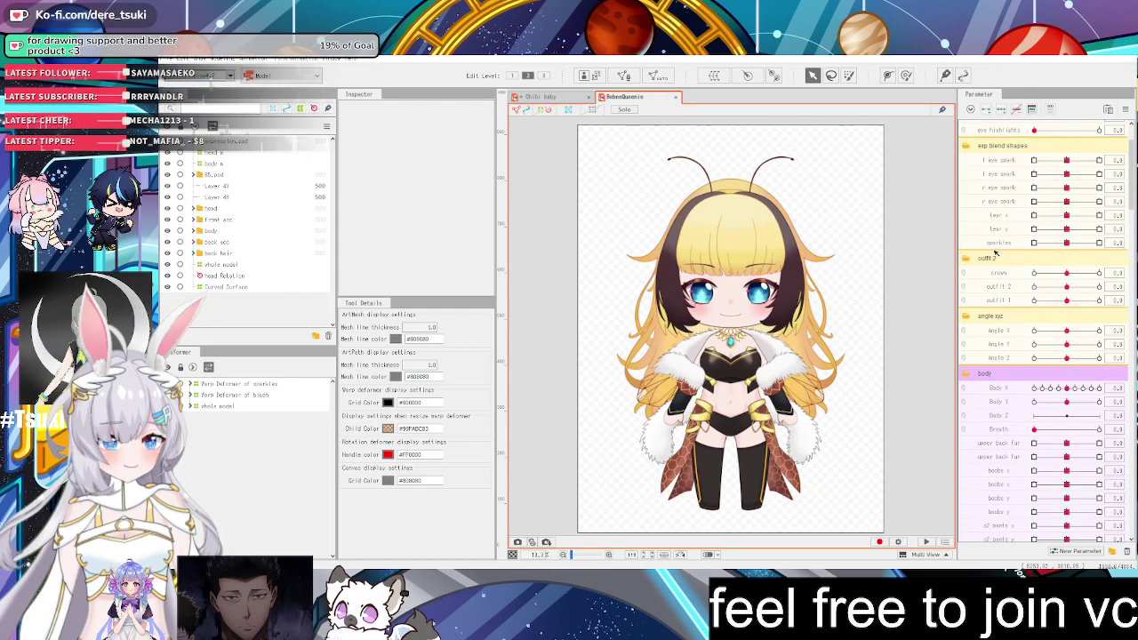
pyautogui.moveTo(1067, 330); pyautogui.dragTo(1111, 342)
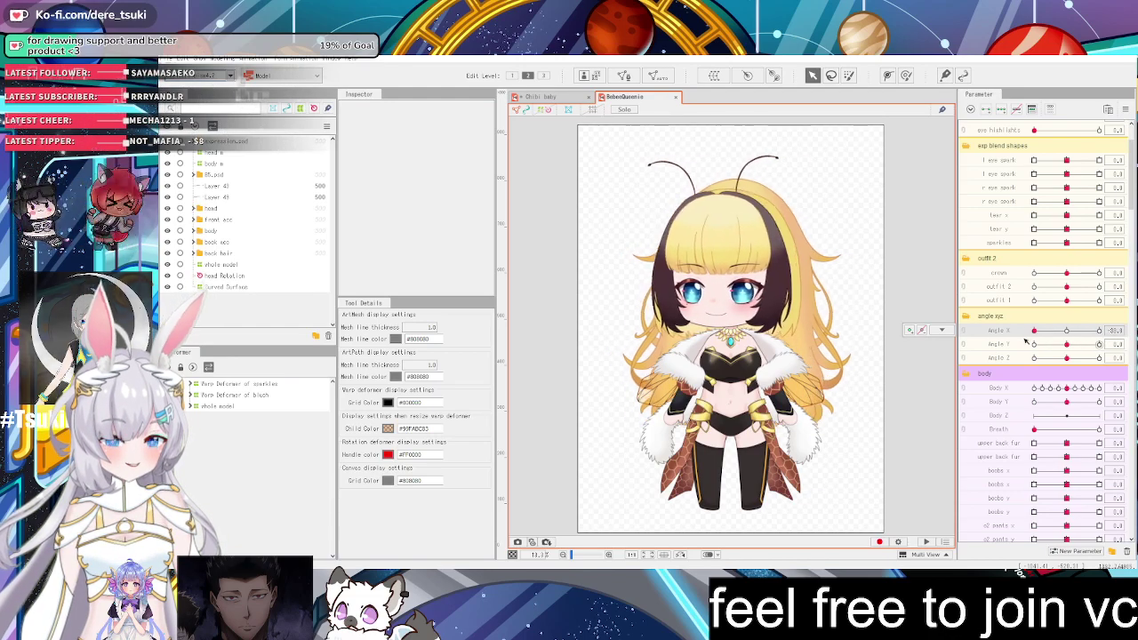
pyautogui.moveTo(1025, 342); pyautogui.dragTo(1116, 343)
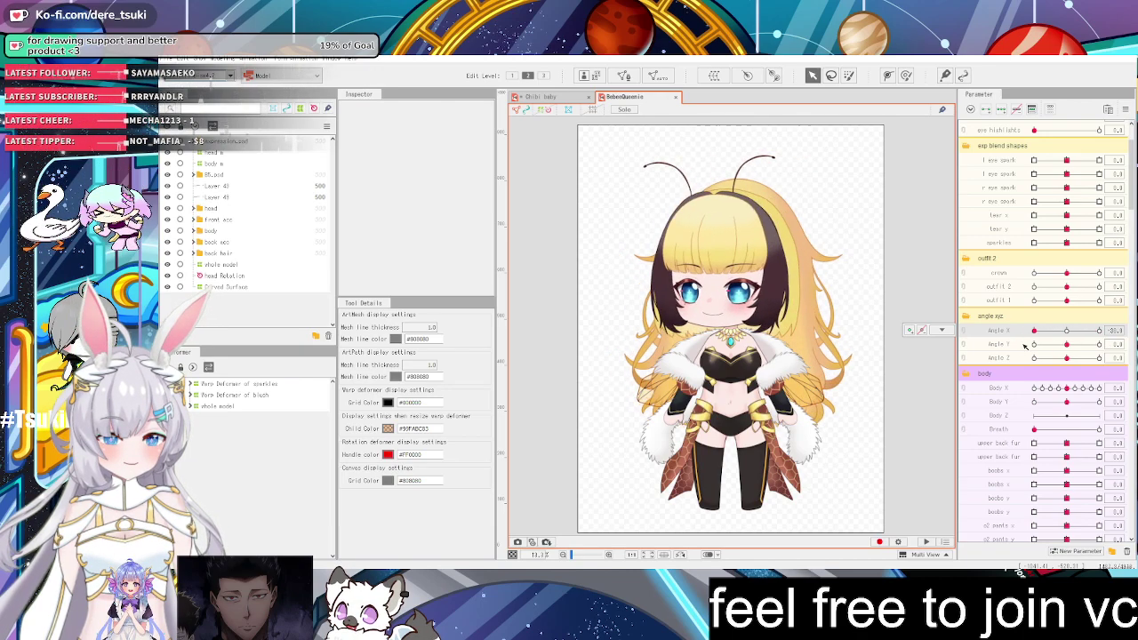
# Reset the reference model's parameters to default values and preview its head nod along Angle Y
pyautogui.click(1122, 110)
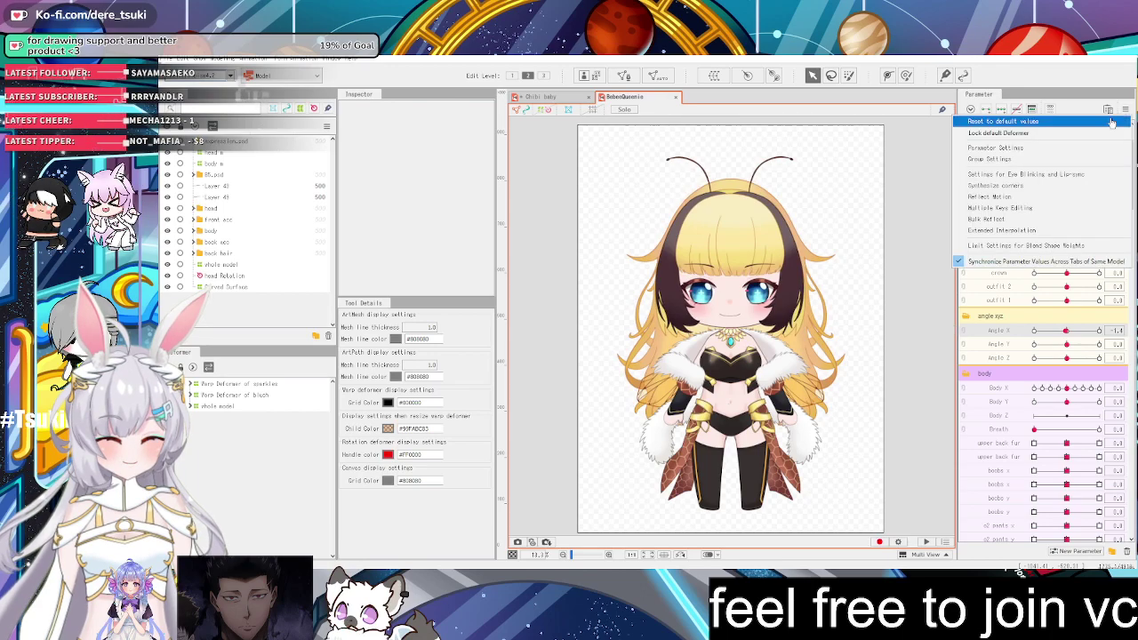
pyautogui.click(1112, 122)
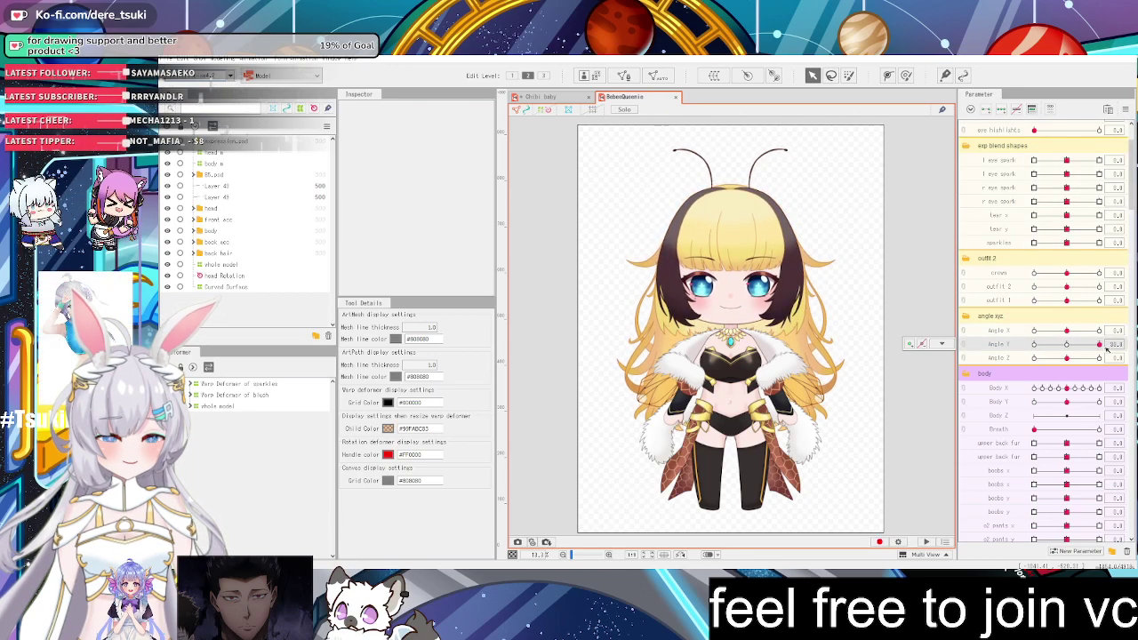
pyautogui.click(1063, 344)
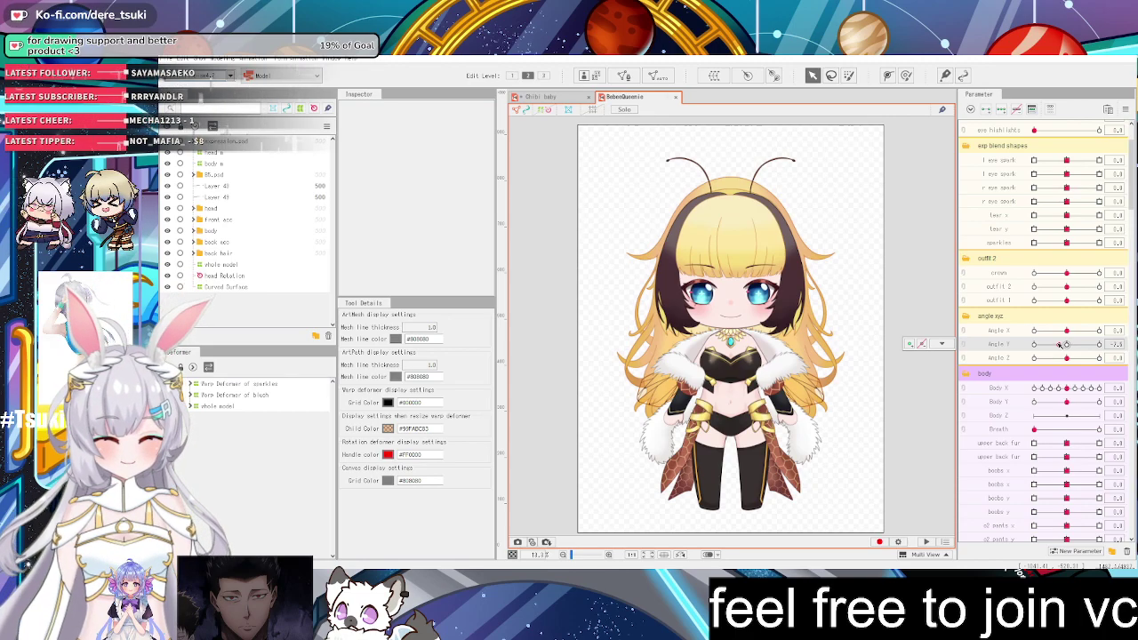
# Switch to the Chibi baby model and try moving the selected head mesh upward freehand
pyautogui.click(543, 96)
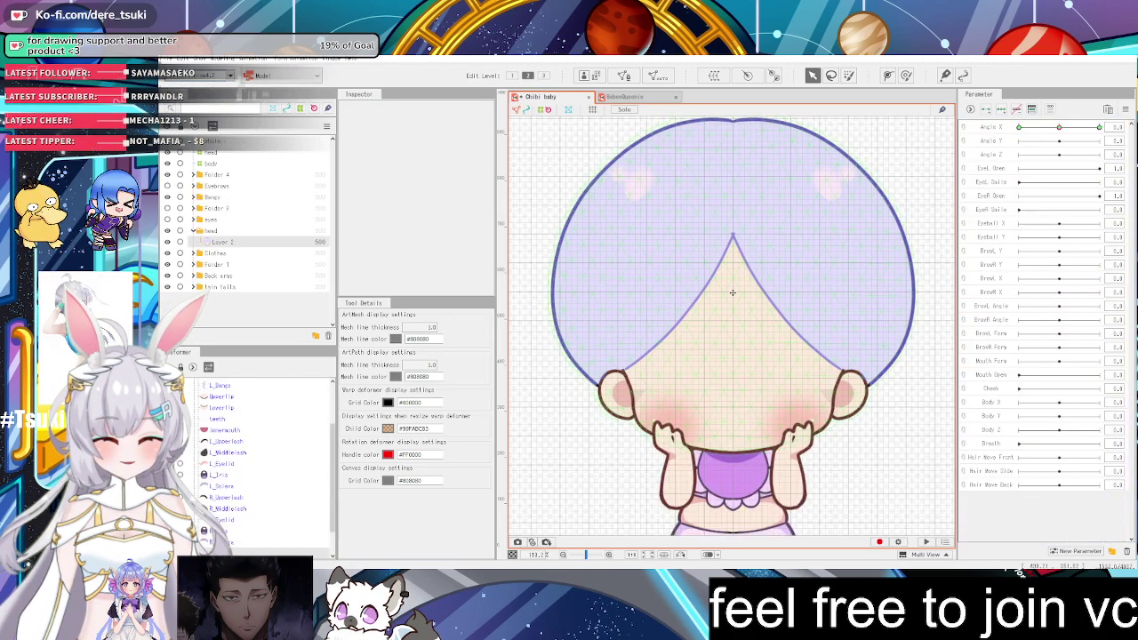
pyautogui.click(732, 293)
pyautogui.moveTo(732, 293); pyautogui.dragTo(733, 252)
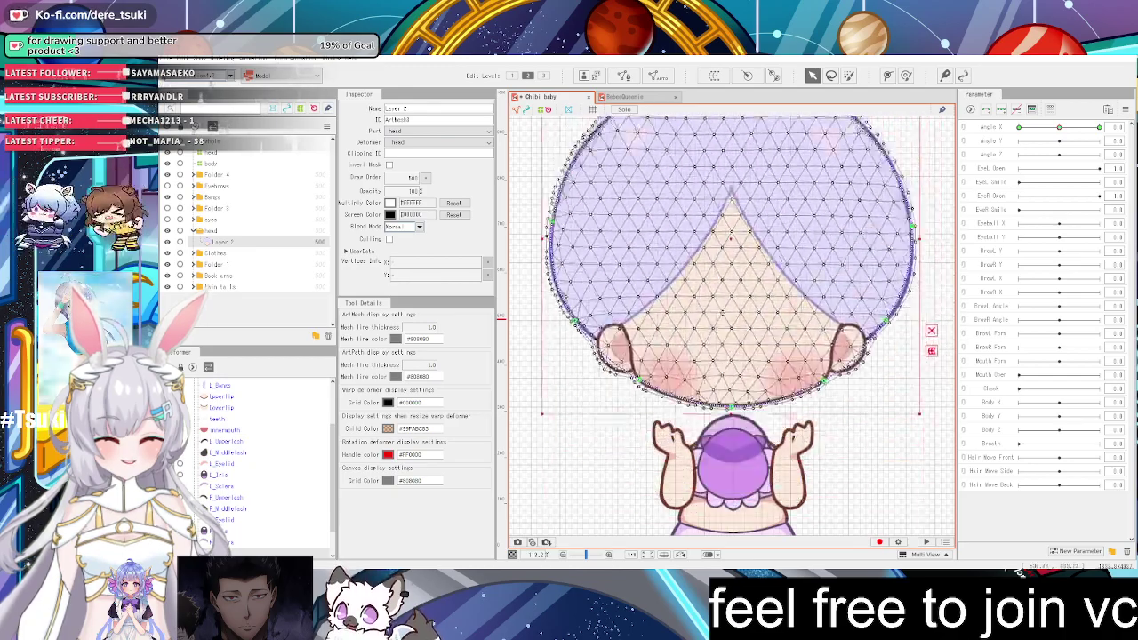
pyautogui.moveTo(723, 313); pyautogui.dragTo(707, 227)
pyautogui.hotkey('ctrl', 'z')
# Switch back to the BebeeQueenie model, move Angle Y slightly below 0, and show the deformers on the canvas
pyautogui.click(632, 97)
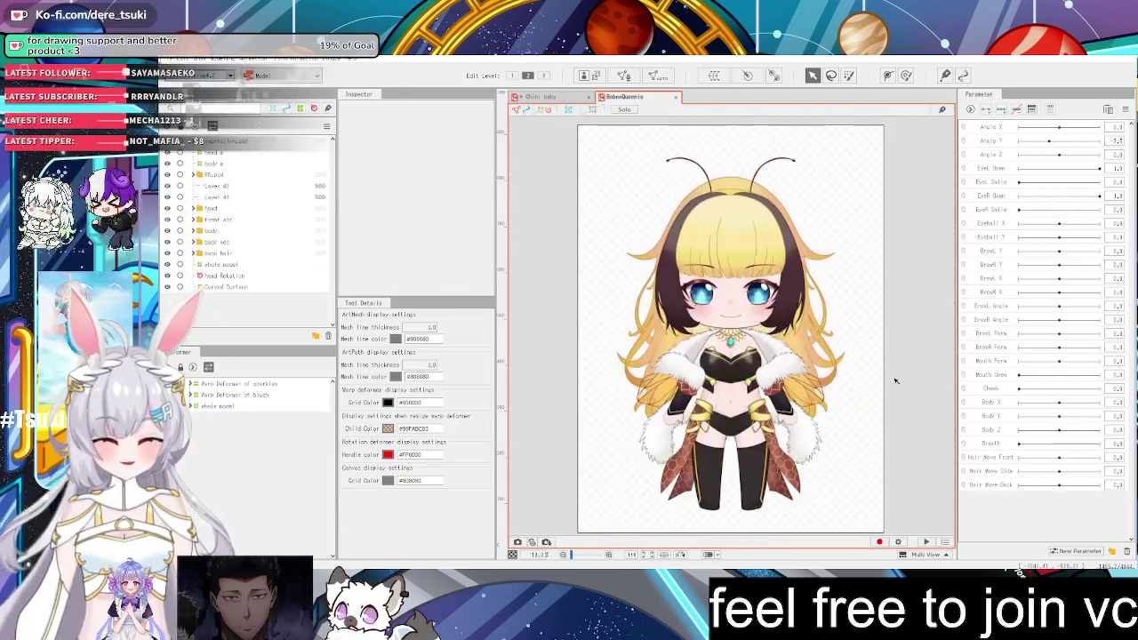
pyautogui.moveTo(1059, 426)
pyautogui.mouseDown()
pyautogui.moveTo(1031, 430)
pyautogui.moveTo(1057, 428)
pyautogui.mouseUp()
pyautogui.click(540, 111)
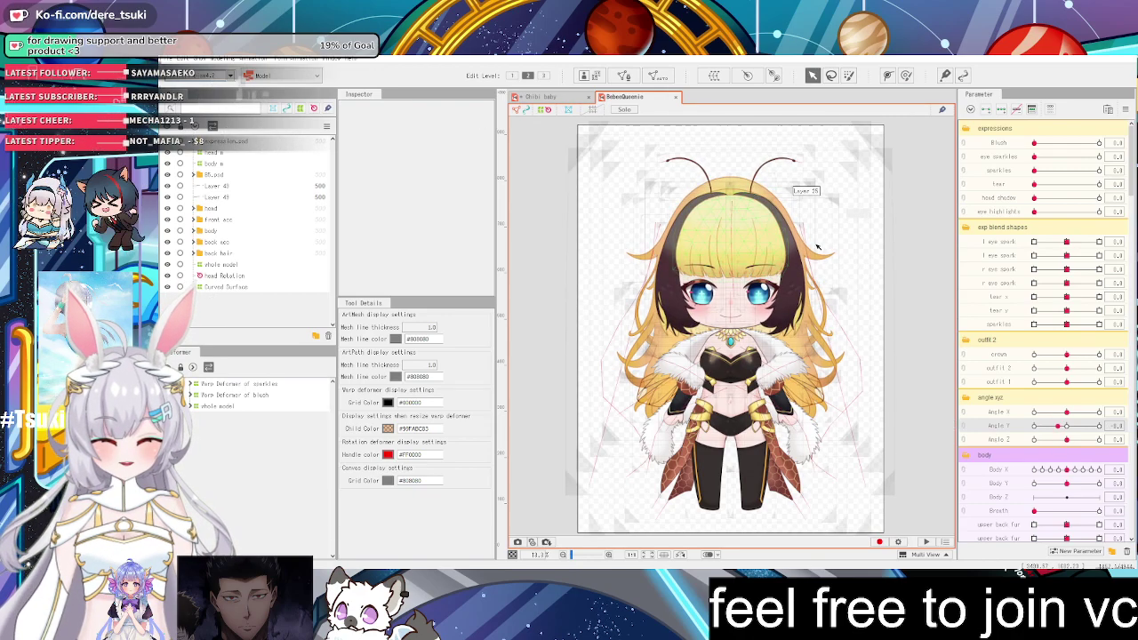
# Select all objects keyed to Angle Y, and pick out the back hair's warp deformer
pyautogui.click(1113, 426)
pyautogui.click(942, 425)
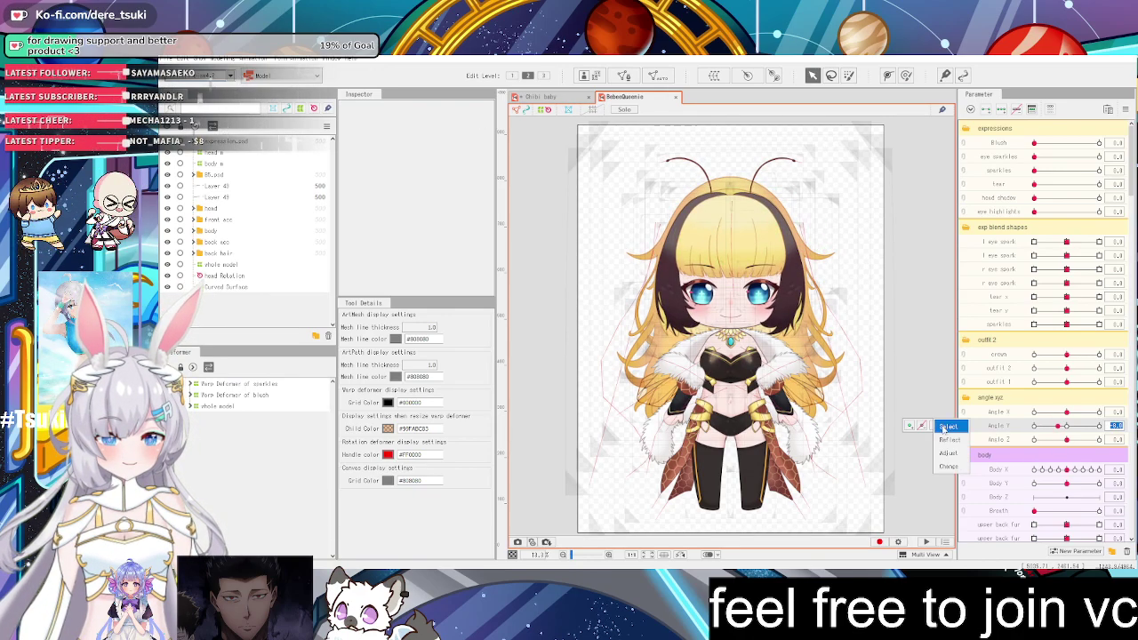
pyautogui.click(949, 426)
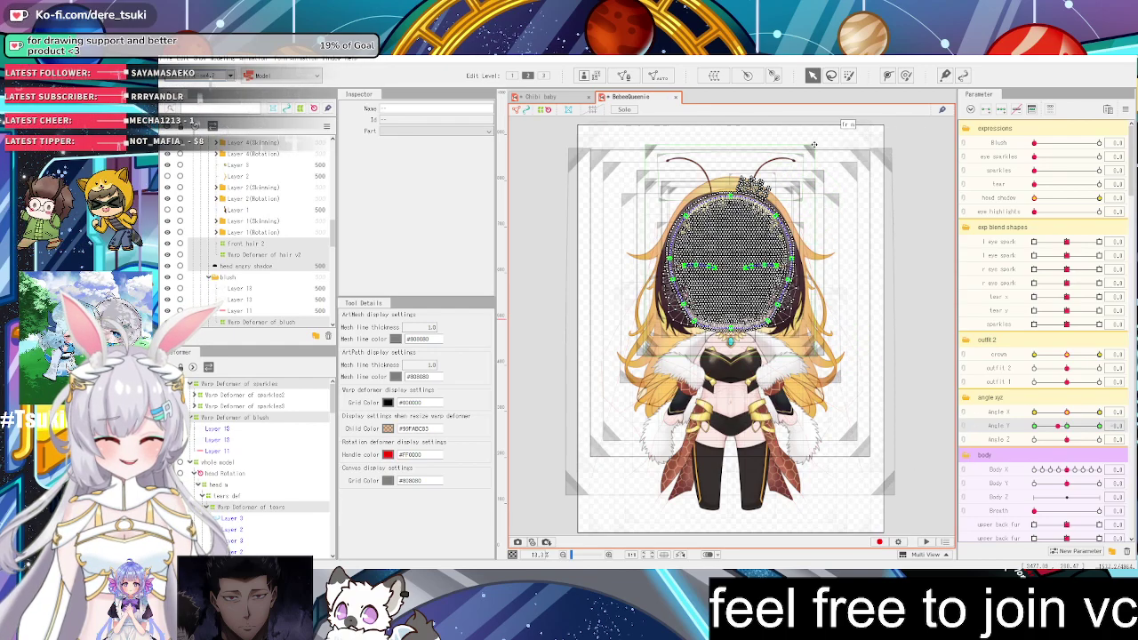
pyautogui.click(831, 177)
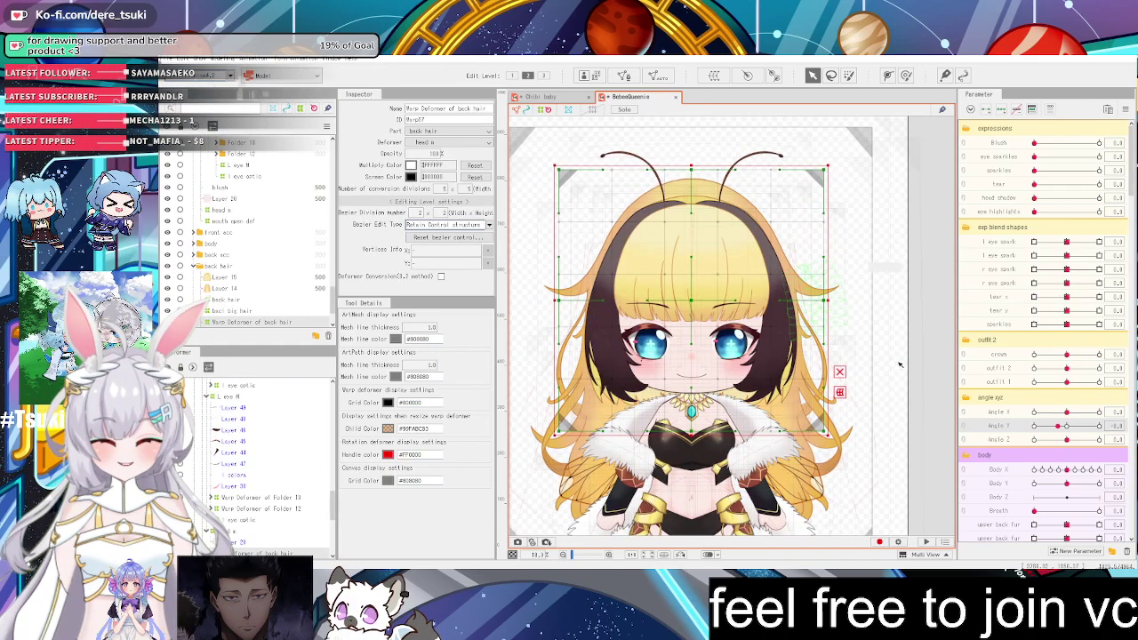
# Set the reference model's Angle Y to -30 and select the head's main warp deformer to examine its shape
pyautogui.moveTo(1056, 427); pyautogui.dragTo(1034, 426)
pyautogui.scroll(3, 248, 218)
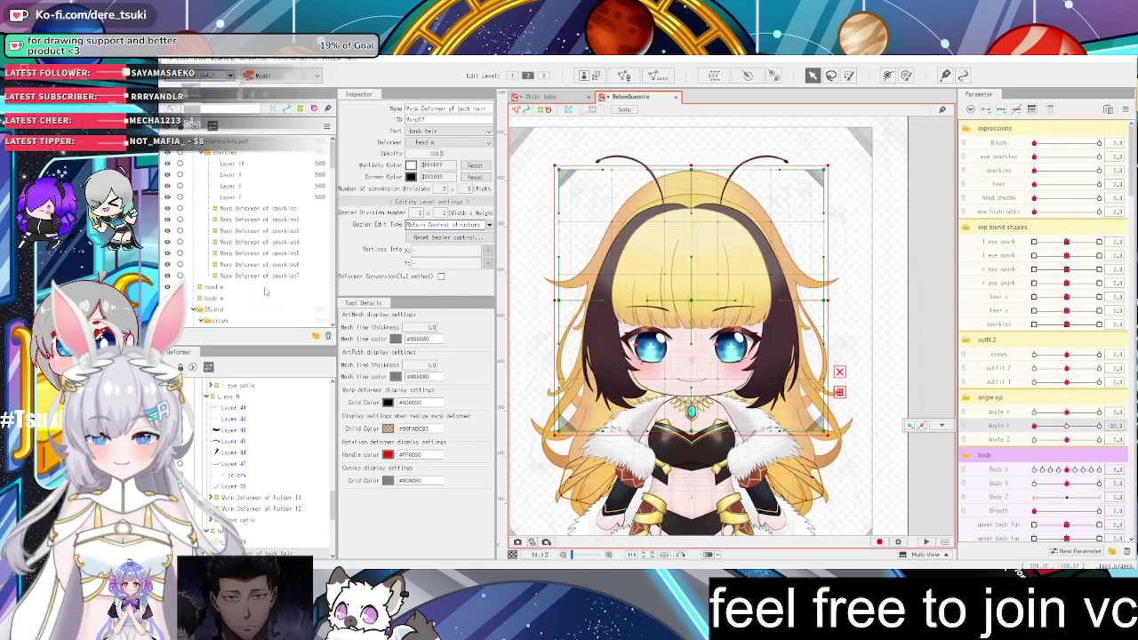
pyautogui.scroll(-3, 249, 218)
pyautogui.click(213, 204)
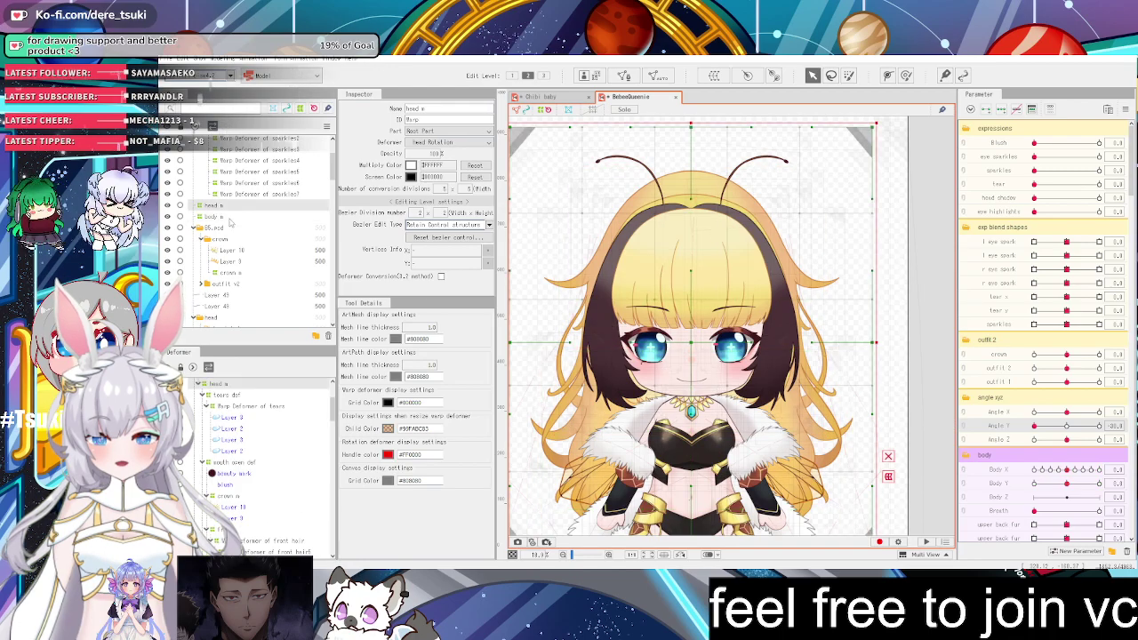
pyautogui.scroll(-3, 890, 353)
pyautogui.scroll(2, 896, 358)
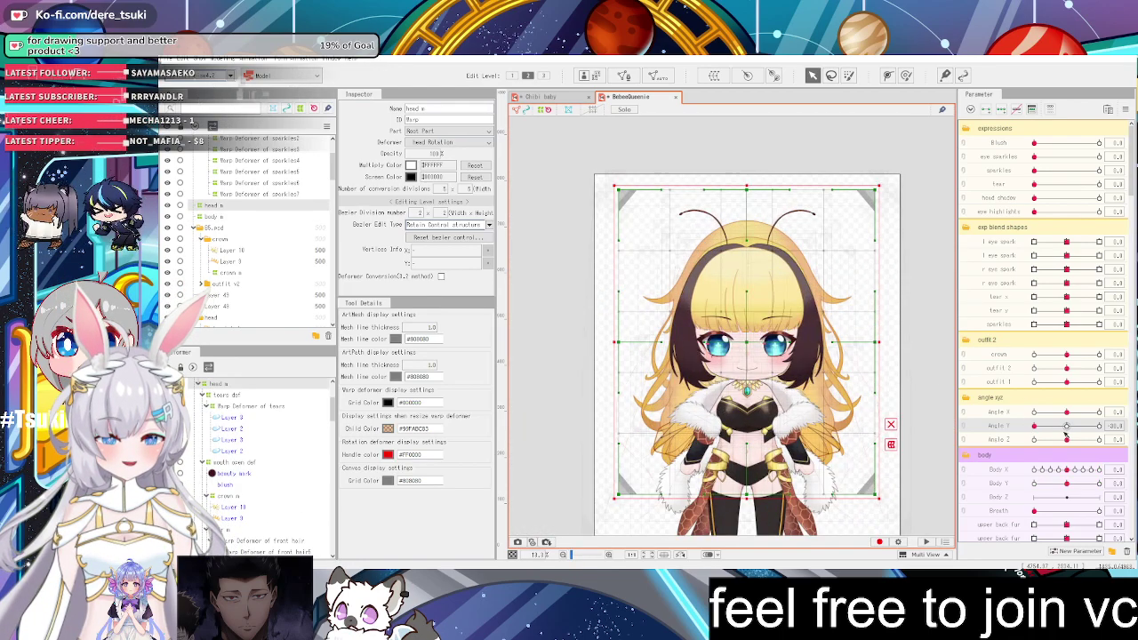
# Examine the reference model's back hair warp deformer at another Angle Y position, reset all parameters to default, and deselect it
pyautogui.moveTo(1067, 428)
pyautogui.mouseDown()
pyautogui.moveTo(1109, 426)
pyautogui.moveTo(1029, 425)
pyautogui.moveTo(1082, 427)
pyautogui.mouseUp()
pyautogui.click(903, 208)
pyautogui.click(1124, 109)
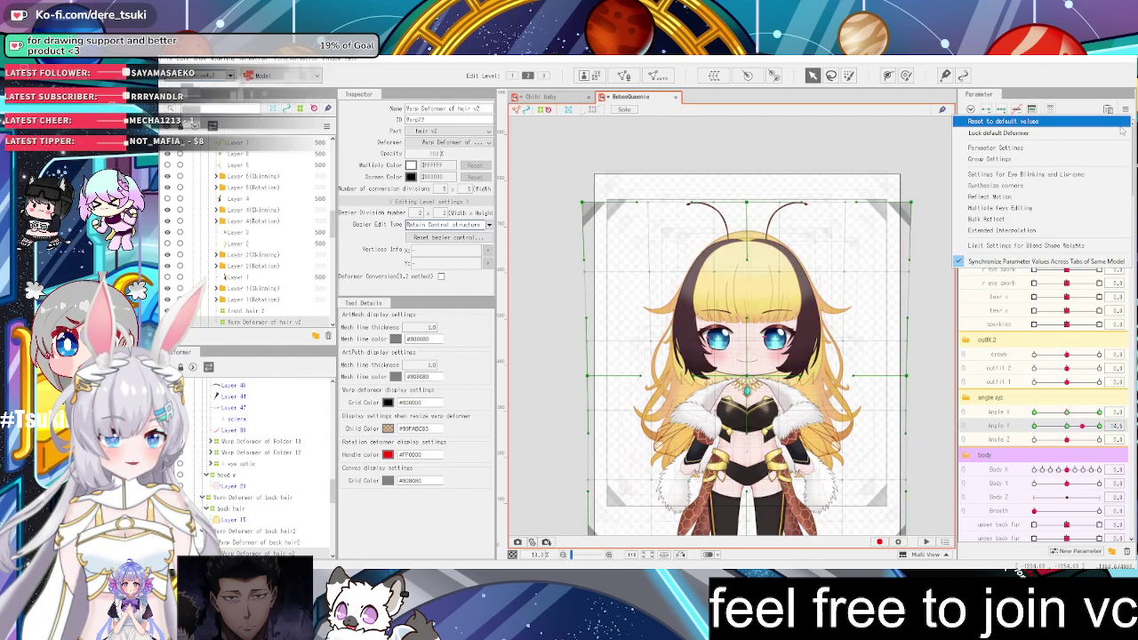
pyautogui.click(1120, 125)
pyautogui.scroll(-2, 915, 342)
pyautogui.moveTo(915, 343); pyautogui.dragTo(827, 246)
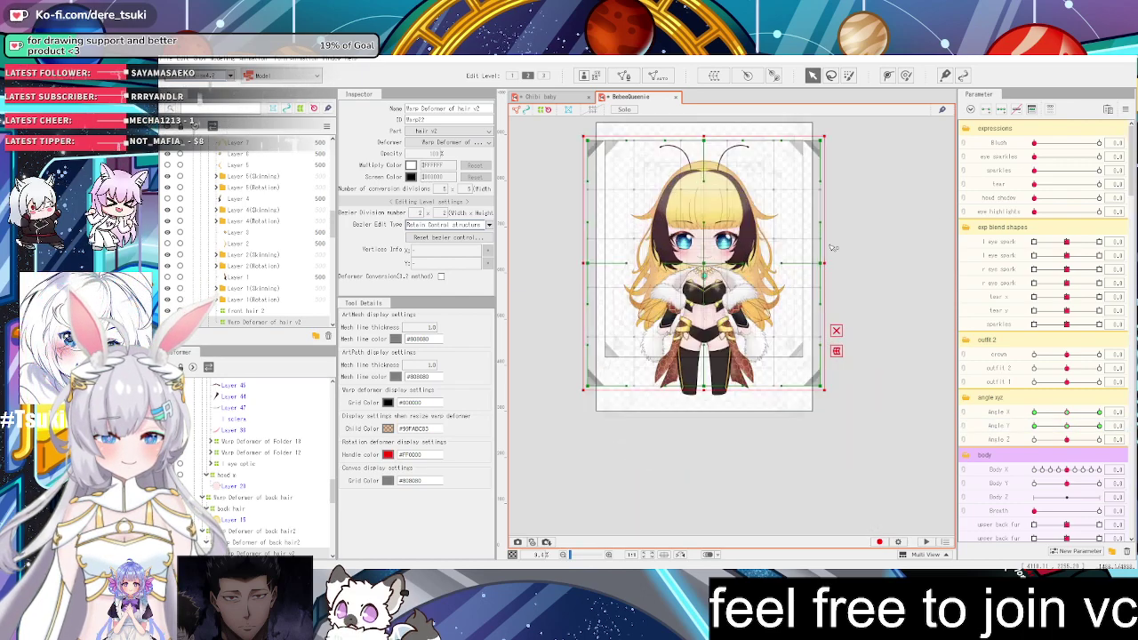
pyautogui.click(823, 233)
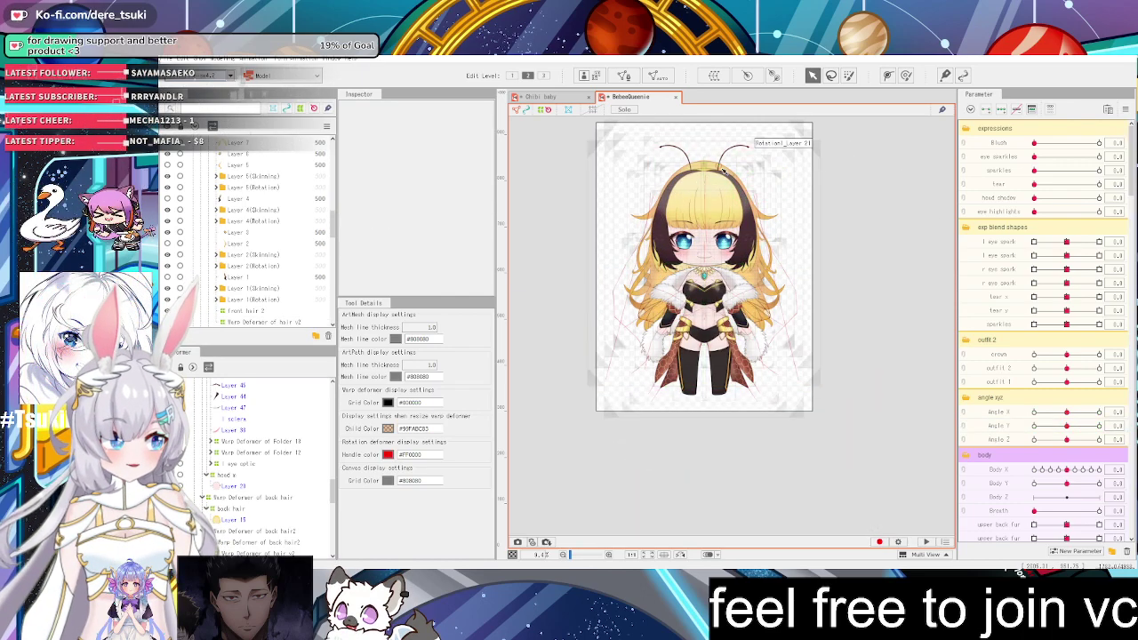
pyautogui.scroll(-2, 697, 142)
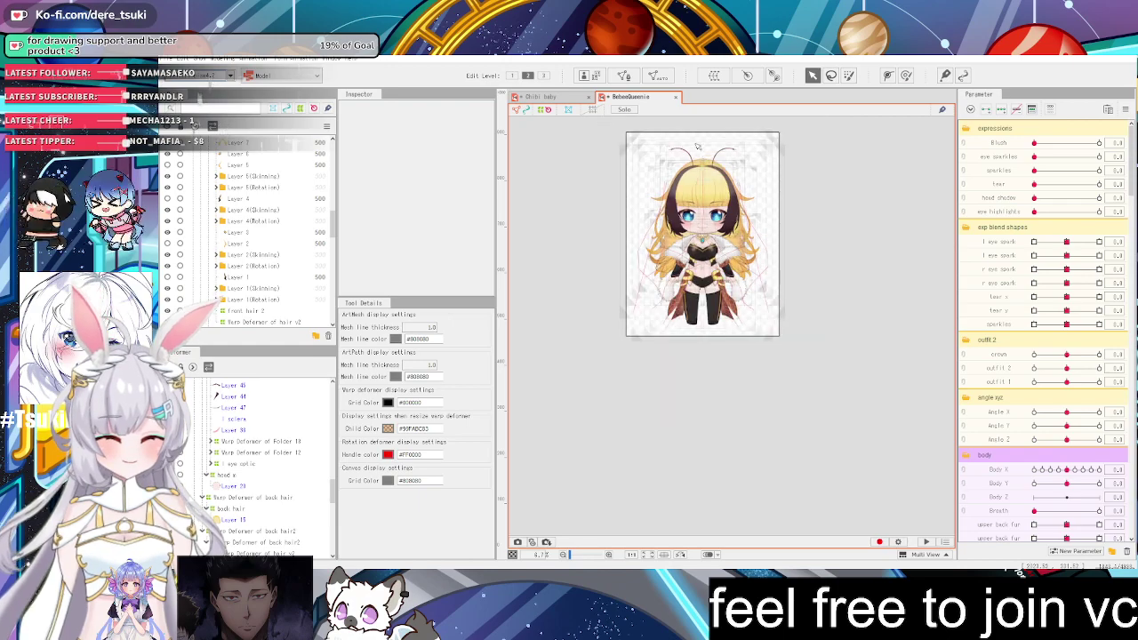
pyautogui.scroll(2, 697, 146)
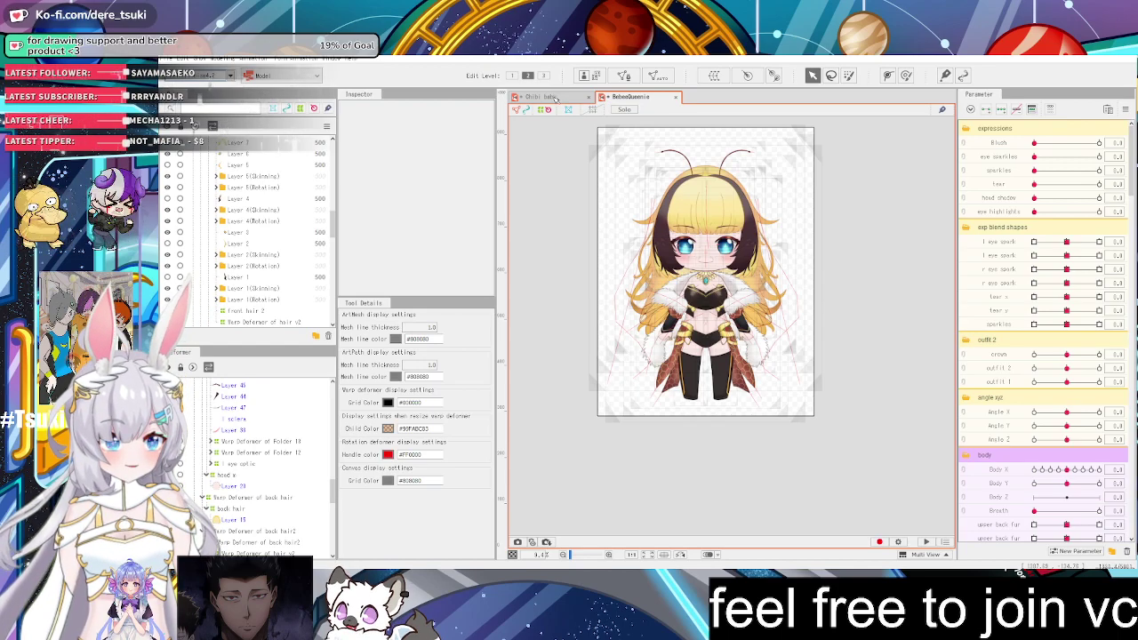
# Switch to the Chibi baby model and use Reflect Motion to mirror the head mesh's Angle X turn
pyautogui.click(544, 96)
pyautogui.scroll(-2, 819, 267)
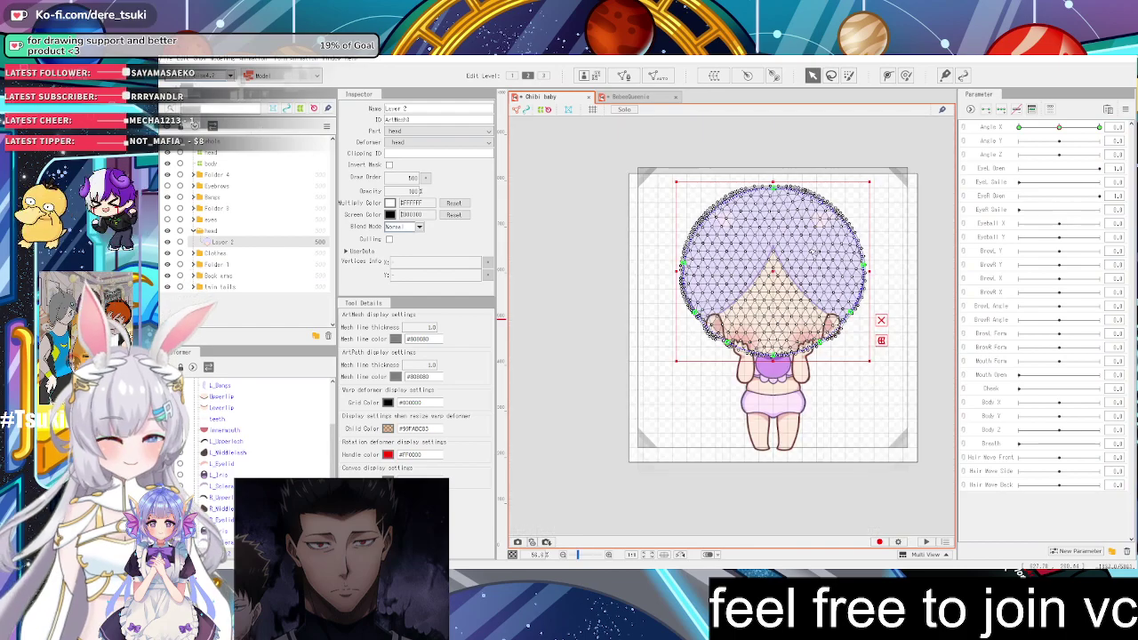
pyautogui.scroll(1, 829, 251)
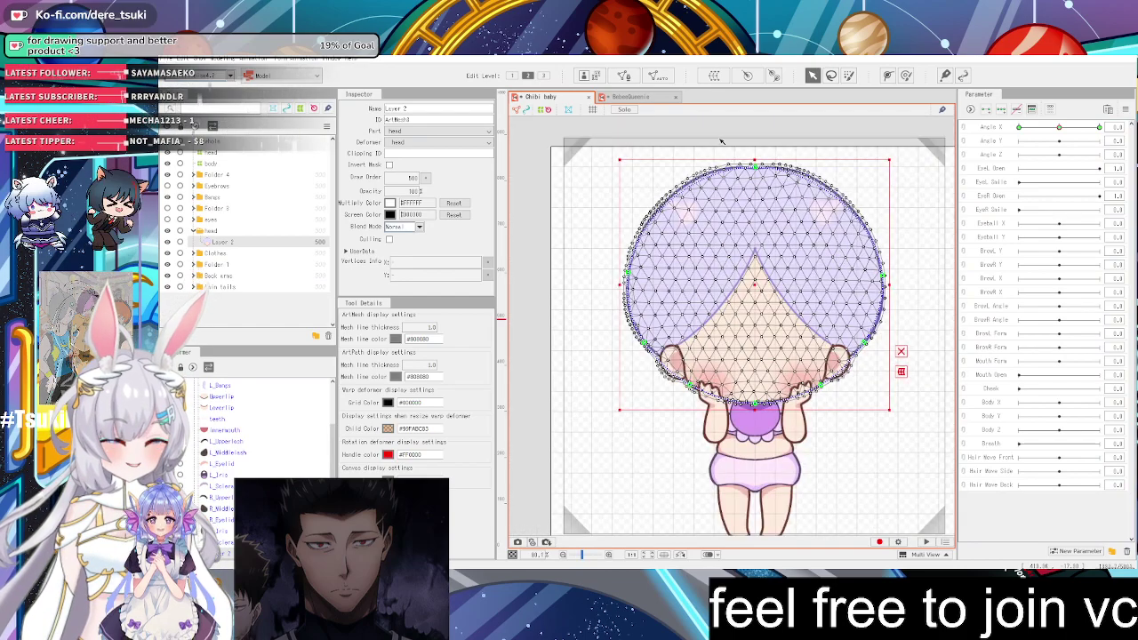
pyautogui.click(754, 143)
pyautogui.click(772, 194)
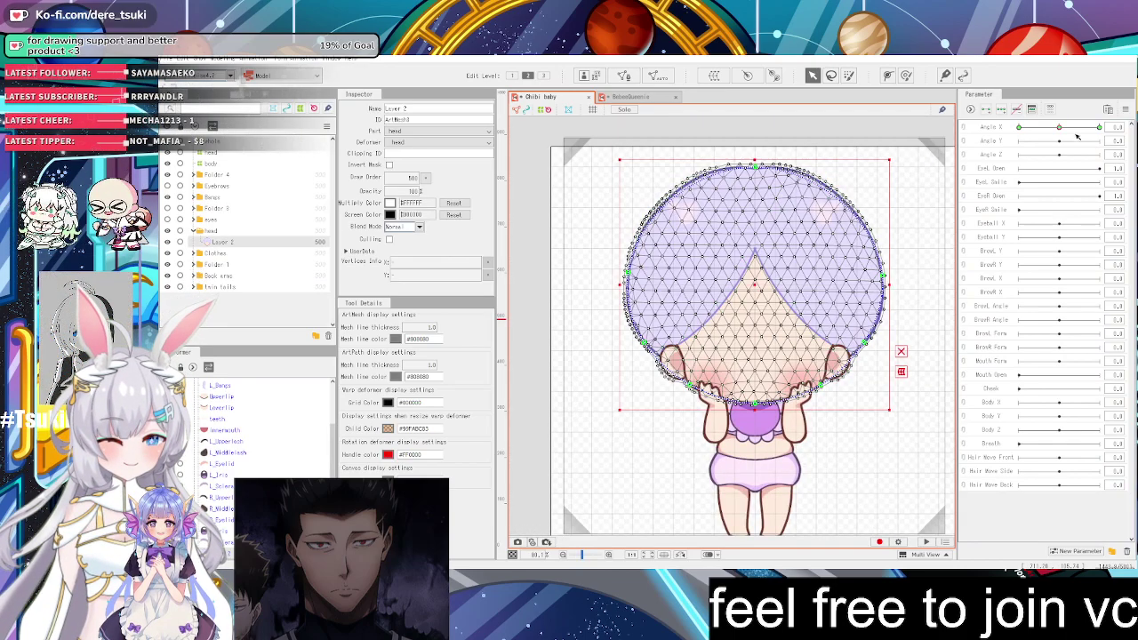
pyautogui.moveTo(1059, 127); pyautogui.dragTo(1005, 132)
pyautogui.click(1125, 109)
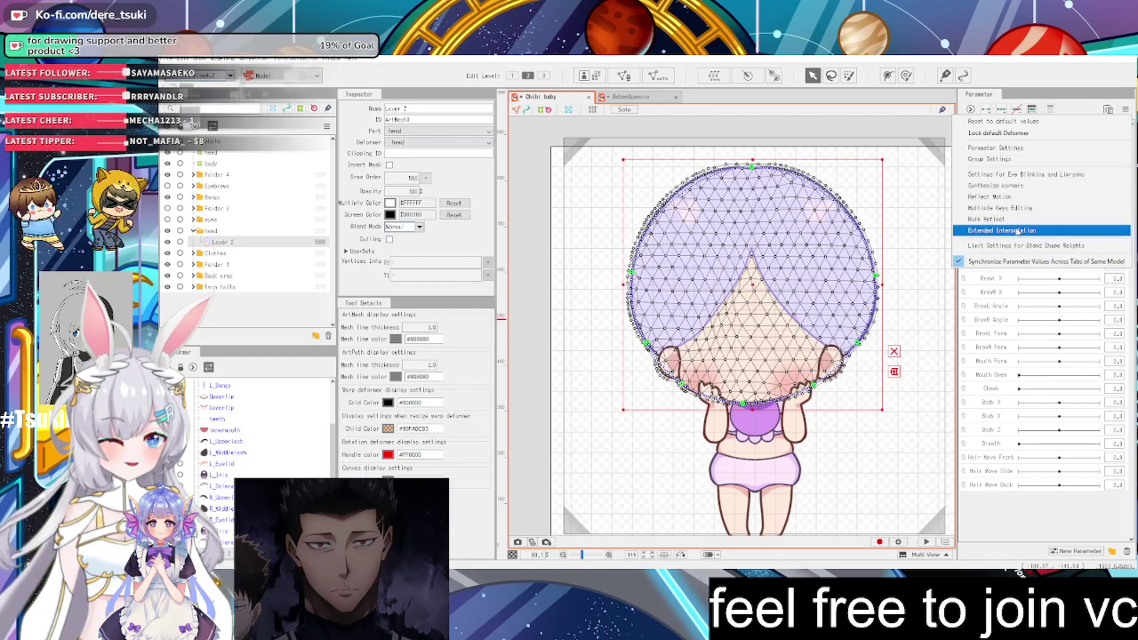
pyautogui.click(992, 197)
pyautogui.click(659, 409)
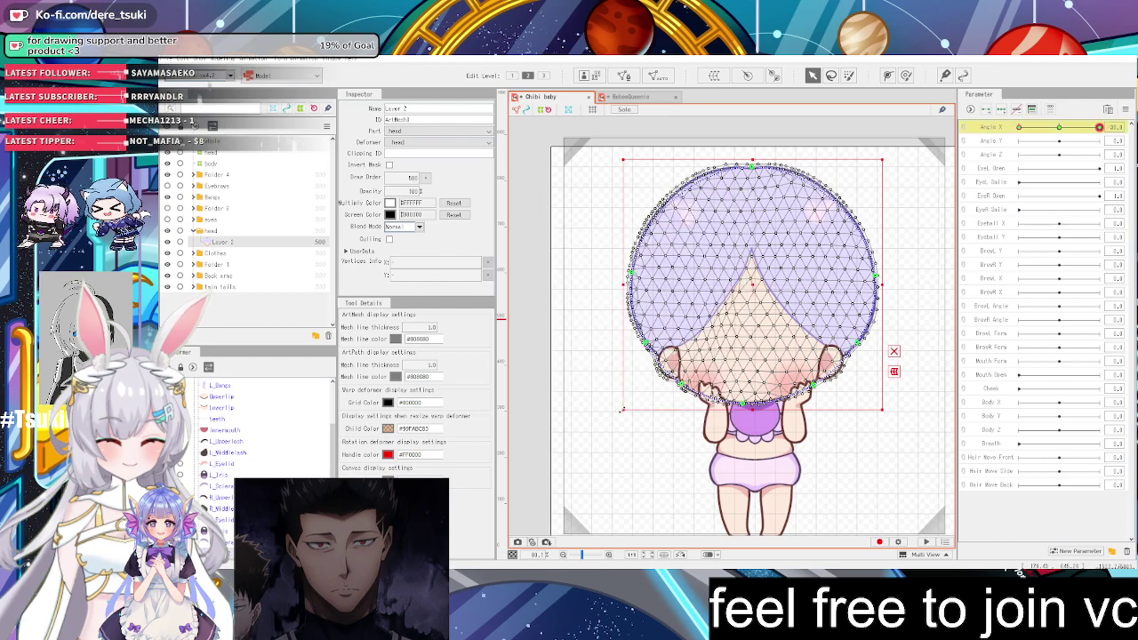
# Deselect the head mesh, scrub Angle X to check the head turn, and reset the parameters to default
pyautogui.click(565, 410)
pyautogui.moveTo(1059, 127); pyautogui.dragTo(1105, 142)
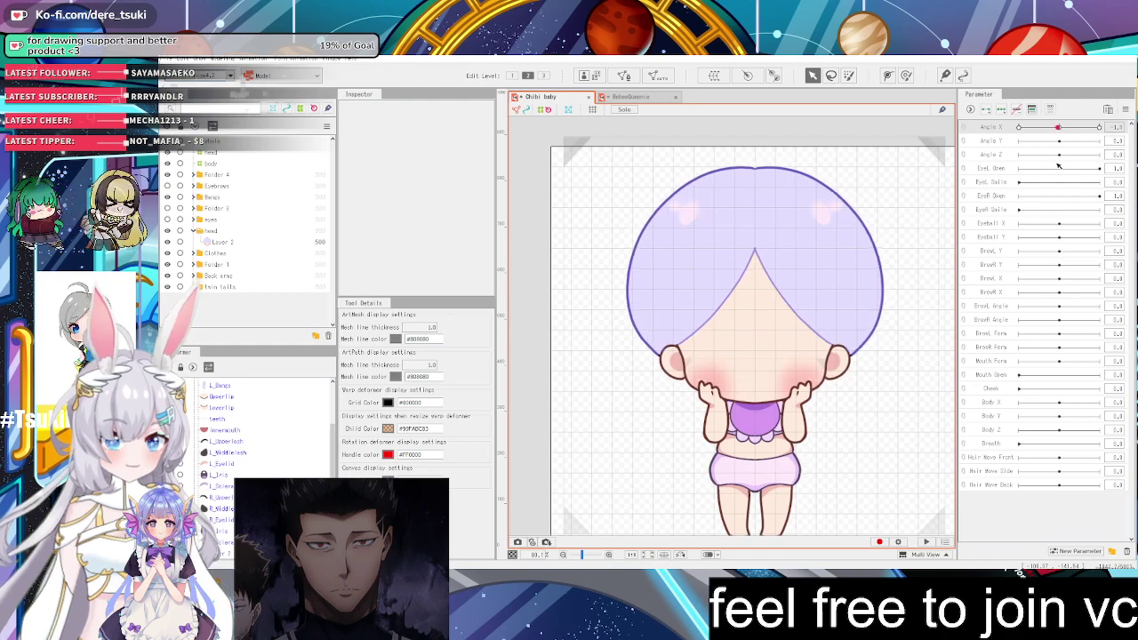
pyautogui.click(1124, 109)
pyautogui.click(1118, 119)
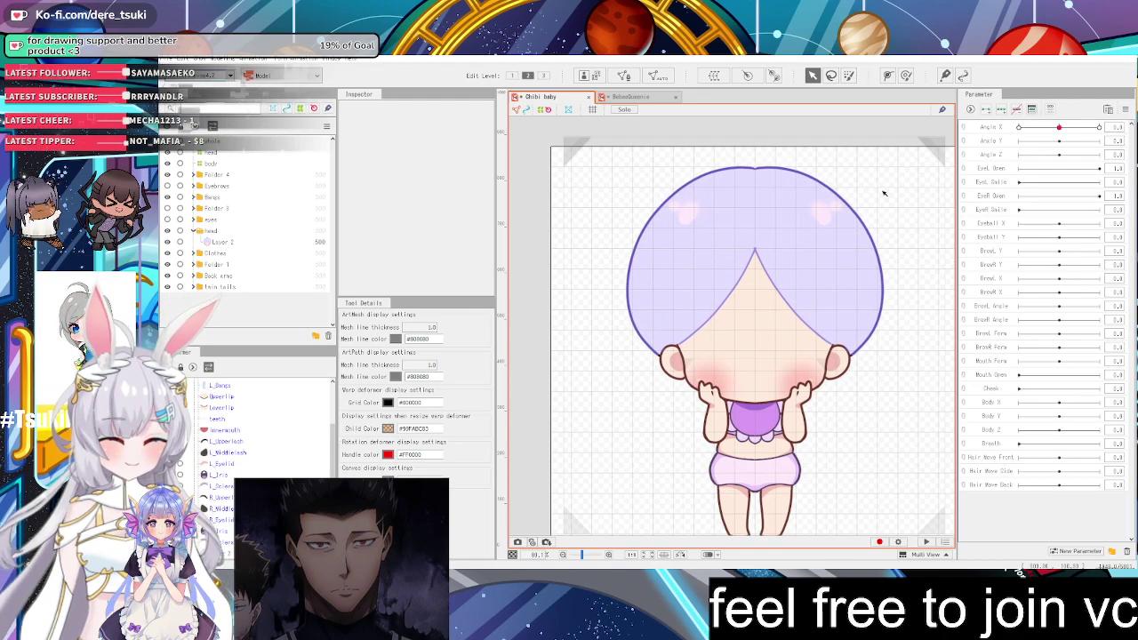
# Create a warp deformer named "head y angle" as parent of the head mesh, and place it above Layer 2 in the head part
pyautogui.click(762, 236)
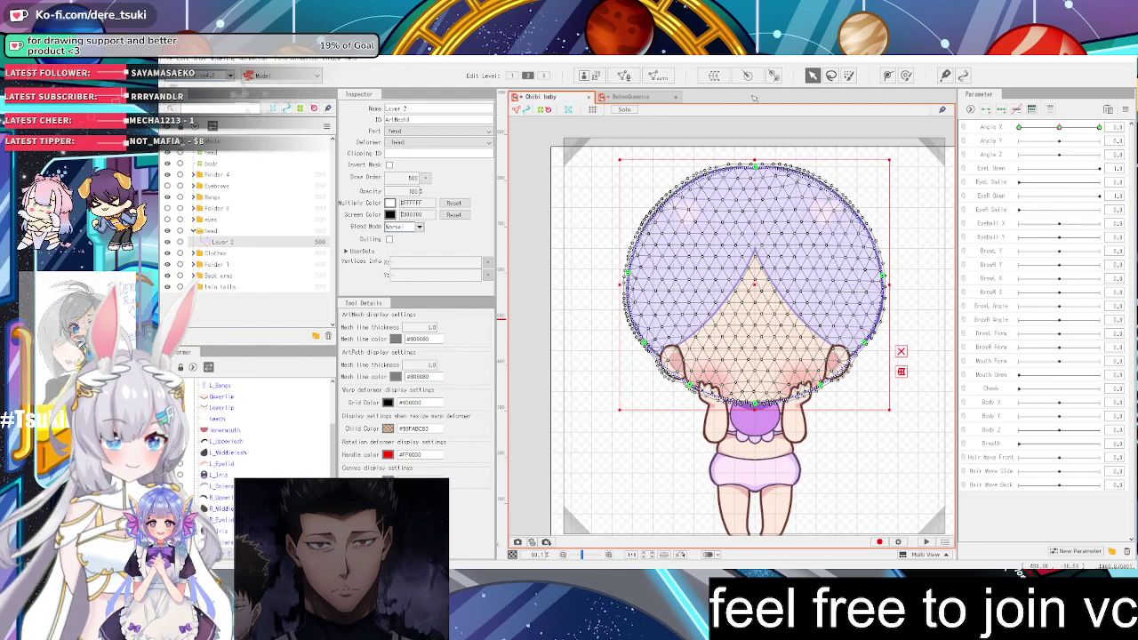
pyautogui.click(714, 76)
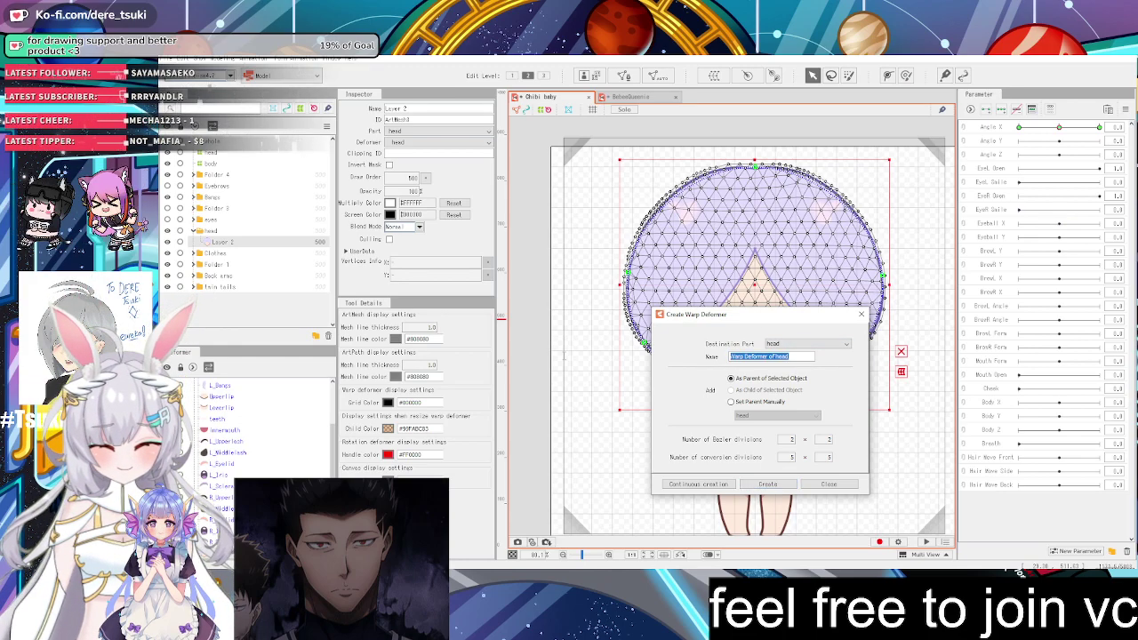
pyautogui.write('head y angle')
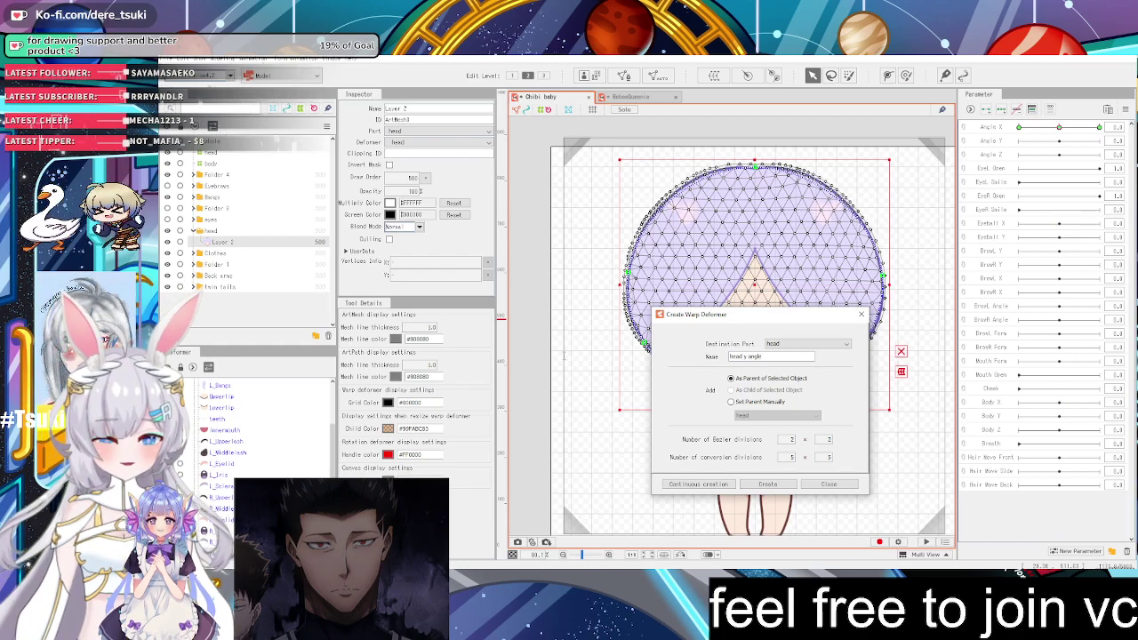
pyautogui.click(768, 484)
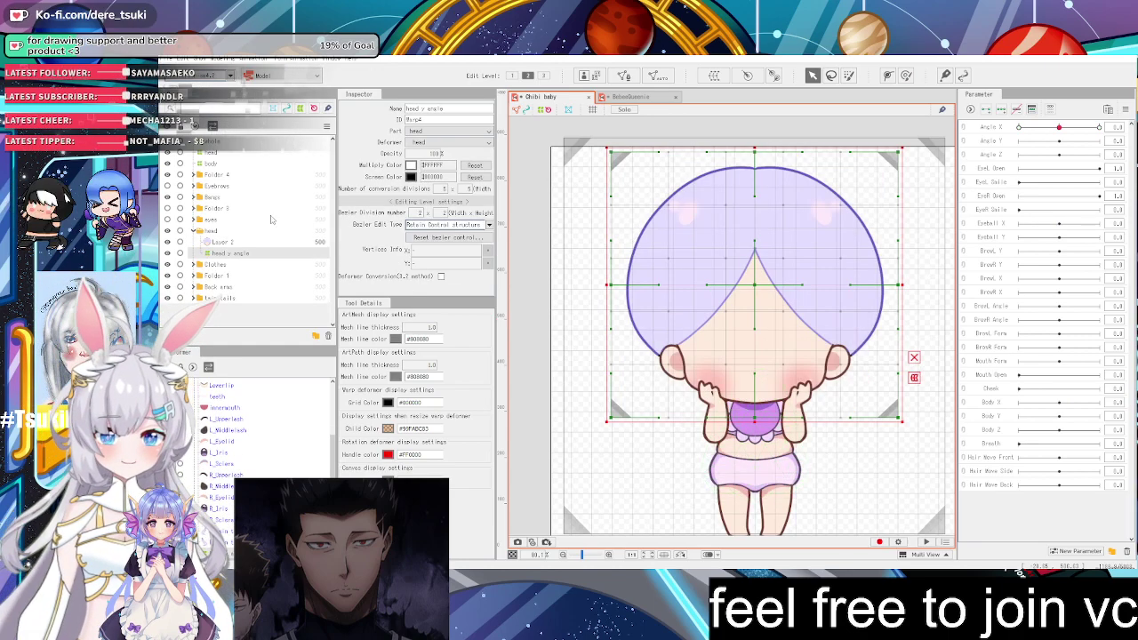
pyautogui.moveTo(242, 256)
pyautogui.mouseDown()
pyautogui.moveTo(232, 219)
pyautogui.moveTo(233, 253)
pyautogui.moveTo(228, 243)
pyautogui.mouseUp()
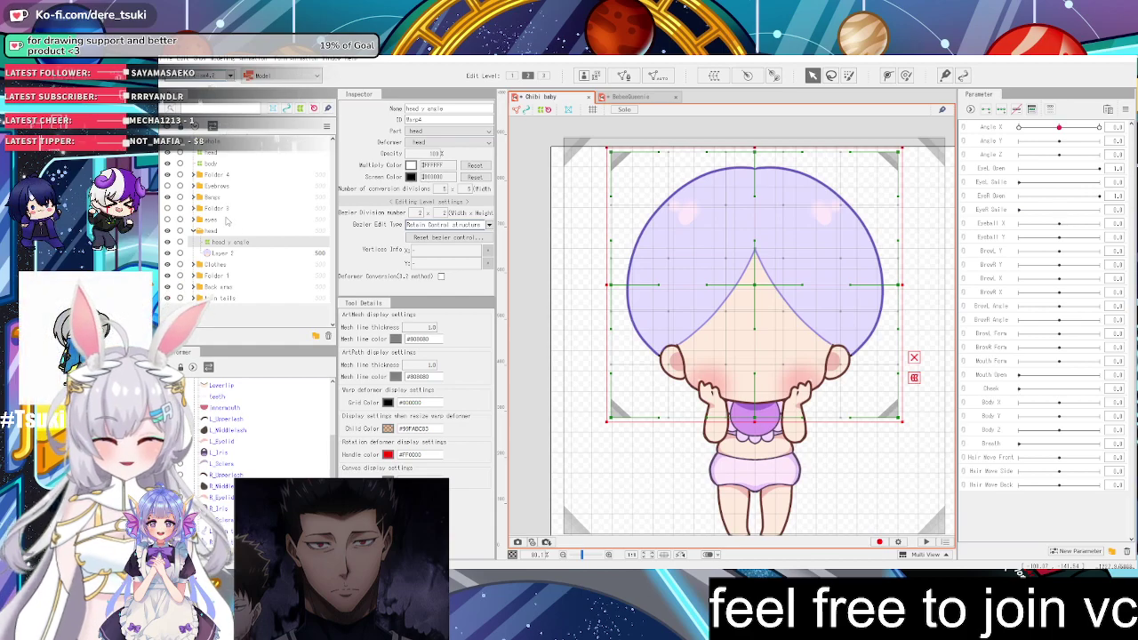
# Reset all parameters to their default values and select the Angle Y parameter
pyautogui.scroll(-2, 816, 305)
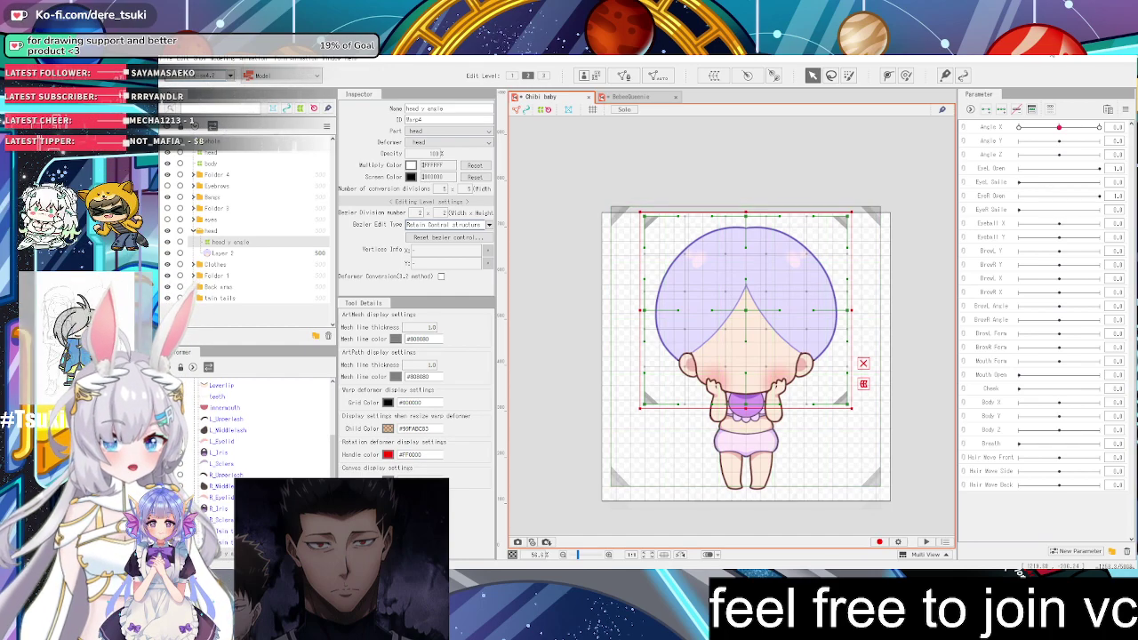
pyautogui.click(1047, 145)
pyautogui.click(1125, 109)
pyautogui.click(1131, 119)
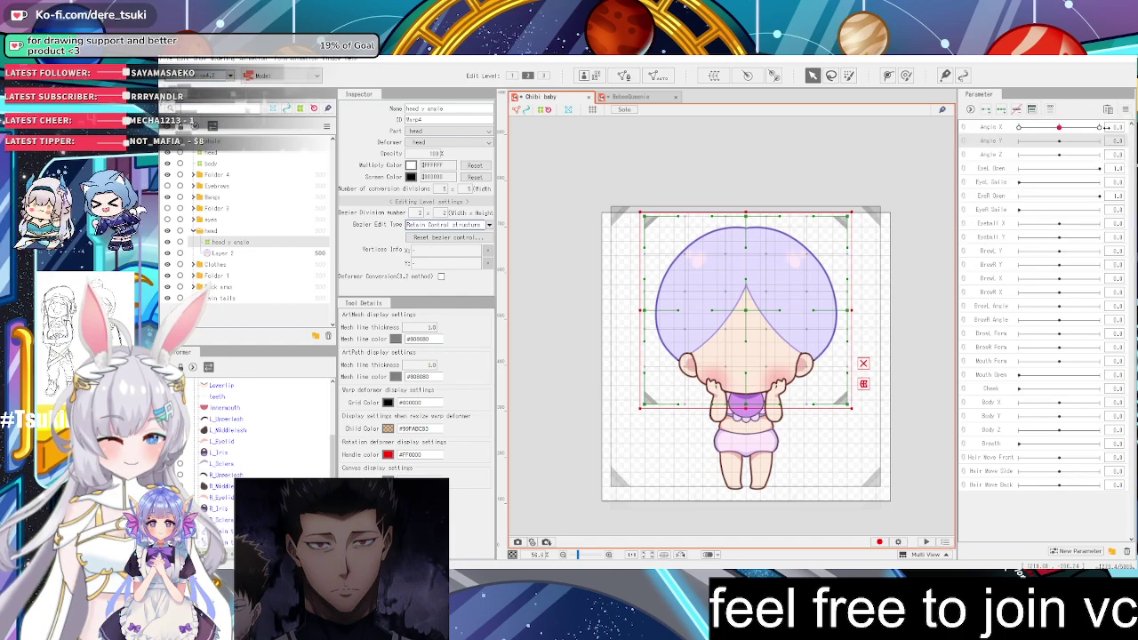
pyautogui.click(1124, 109)
pyautogui.click(1102, 120)
pyautogui.click(1124, 109)
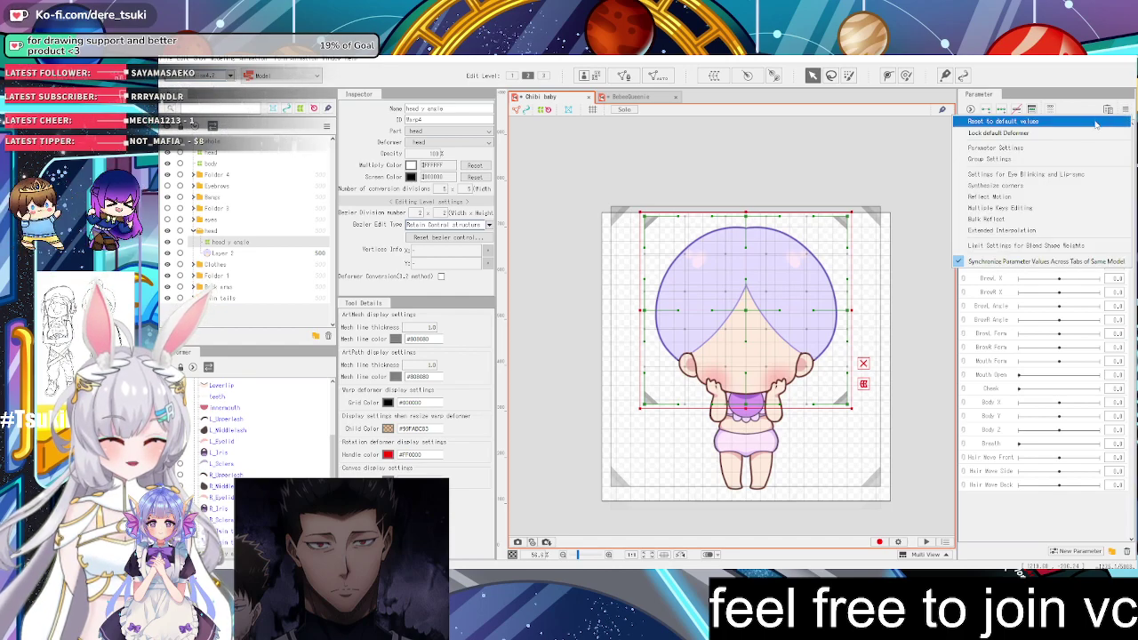
pyautogui.click(1095, 122)
pyautogui.click(1002, 140)
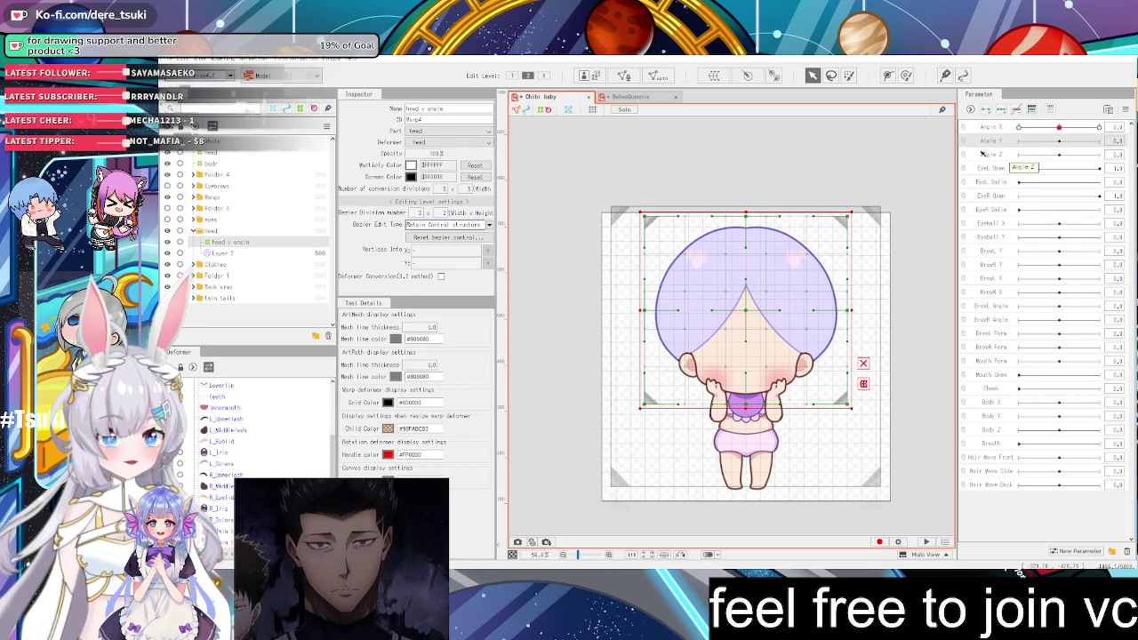
# Try adding another warp deformer as parent of the head y angle deformer, and undo its creation
pyautogui.click(714, 75)
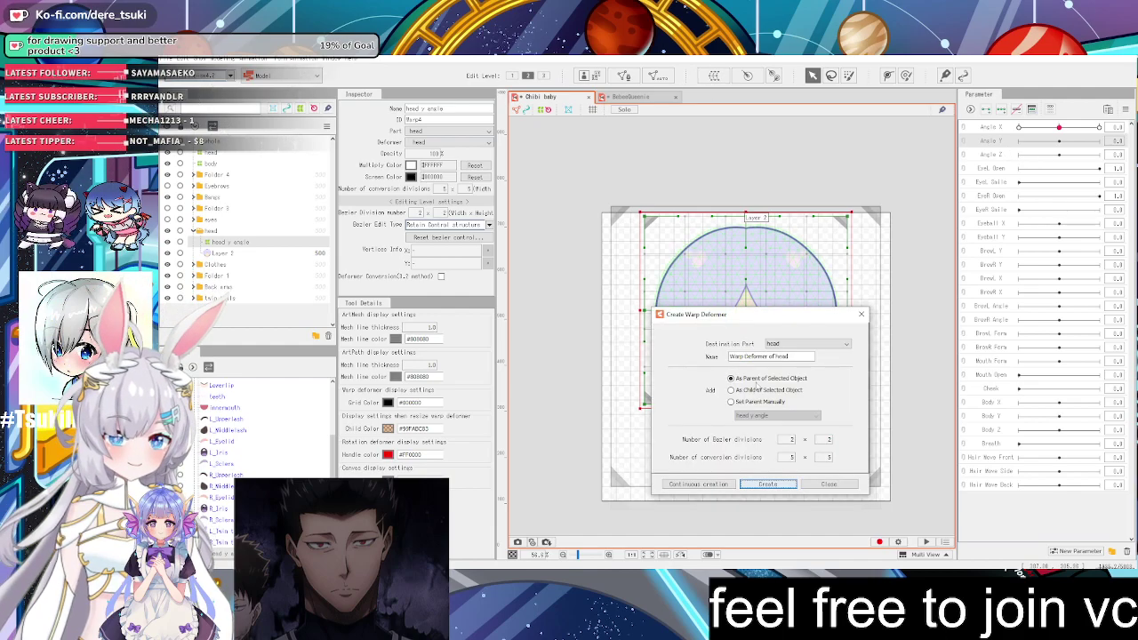
pyautogui.click(768, 482)
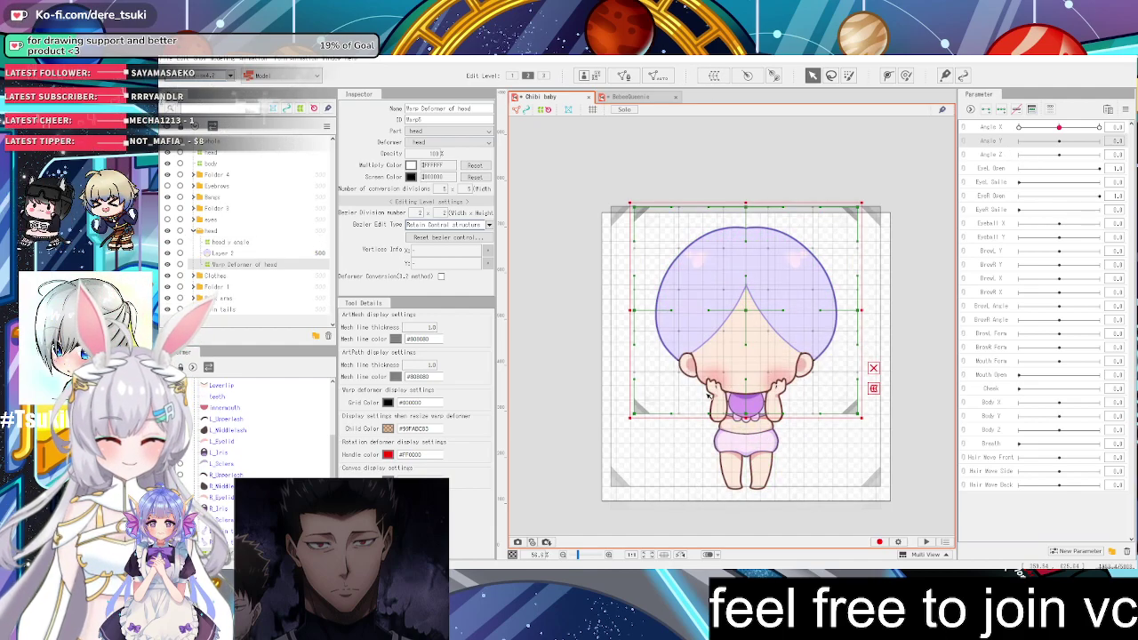
pyautogui.hotkey('ctrl', 'z')
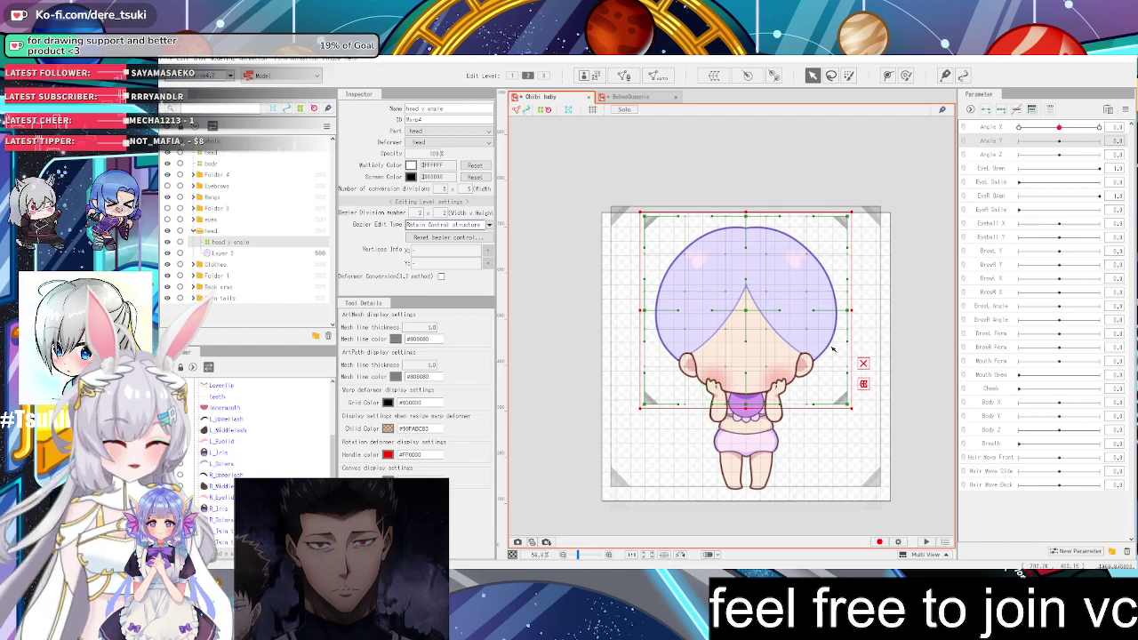
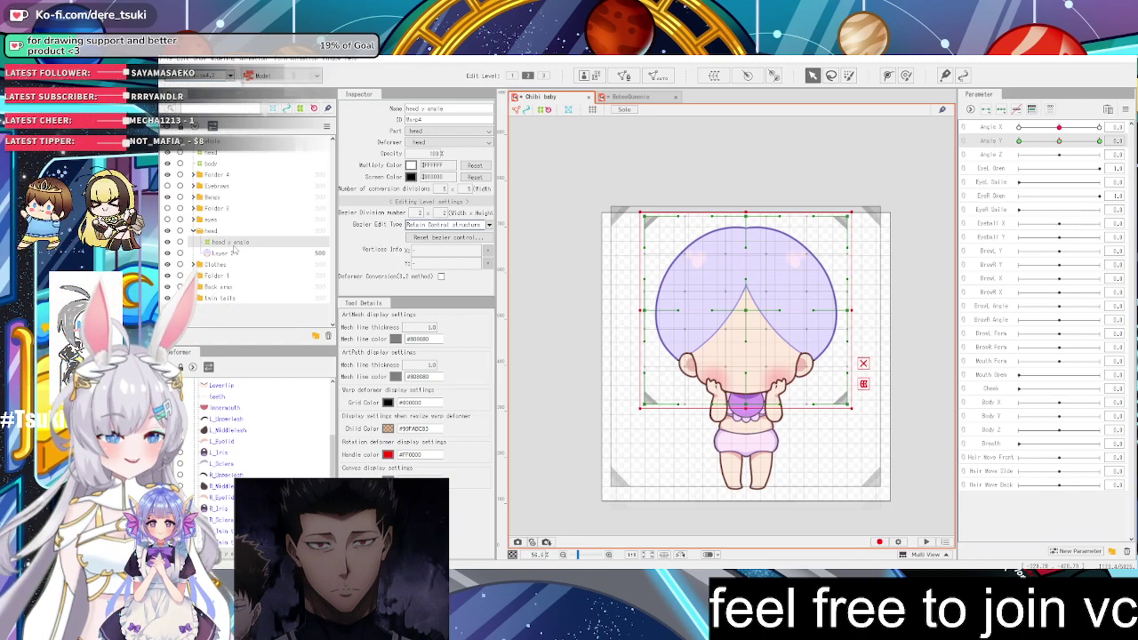
# Select the head y angle deformer, try moving the head upward away from the body, and undo the move
pyautogui.click(227, 253)
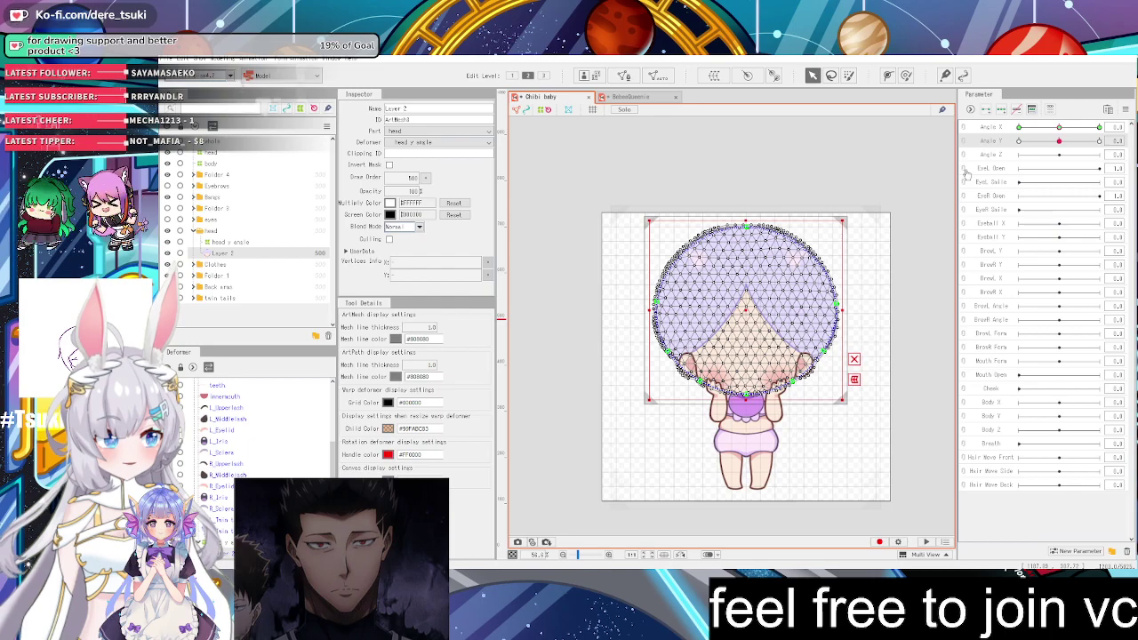
pyautogui.click(264, 244)
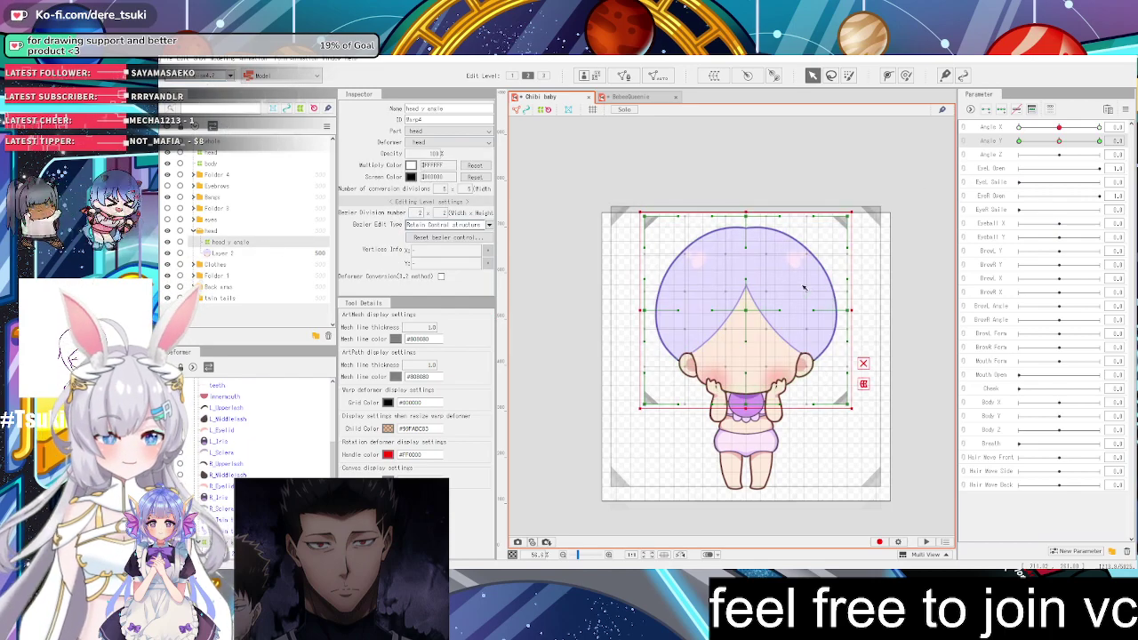
pyautogui.scroll(1, 803, 287)
pyautogui.scroll(2, 711, 283)
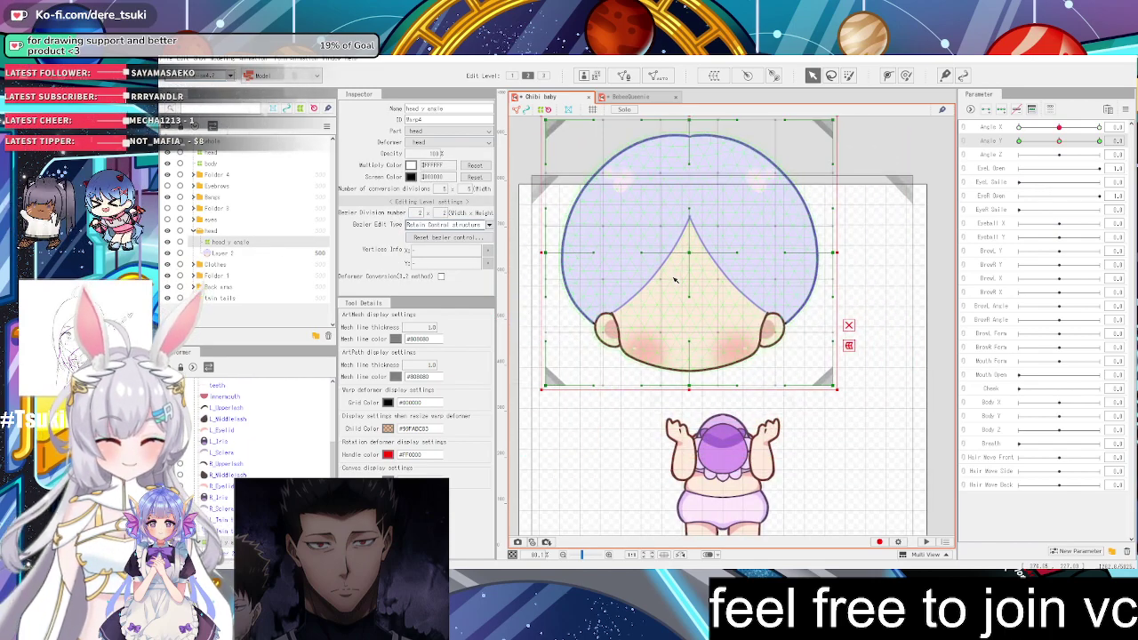
pyautogui.hotkey('ctrl', 'z')
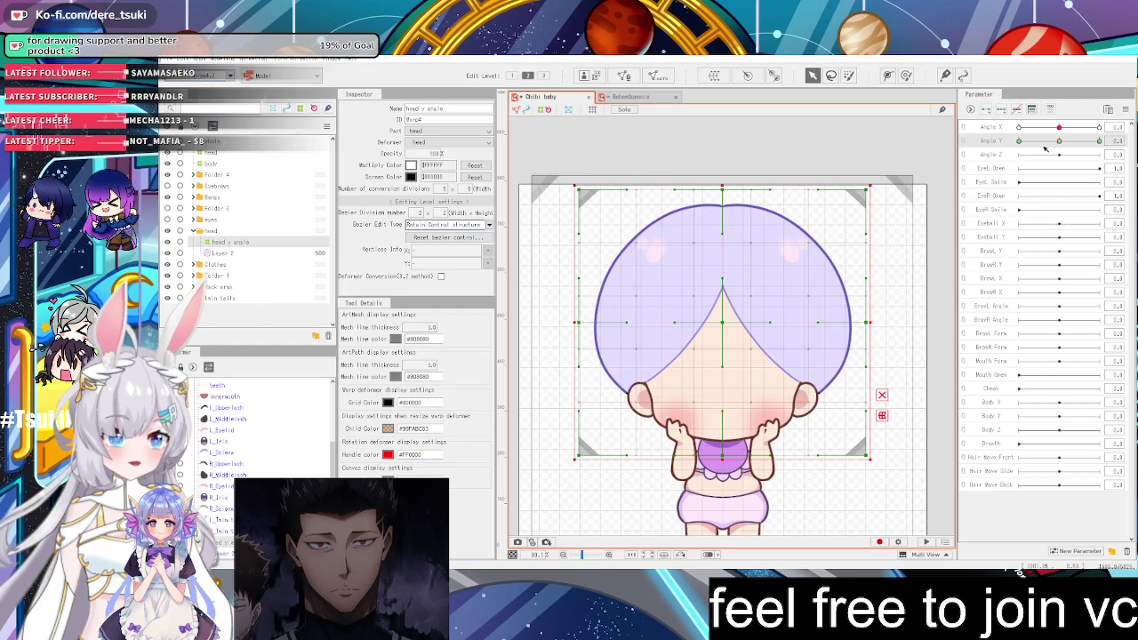
# Scrub Angle Y through its negative range to check the head, and reset the parameters to default
pyautogui.click(1030, 143)
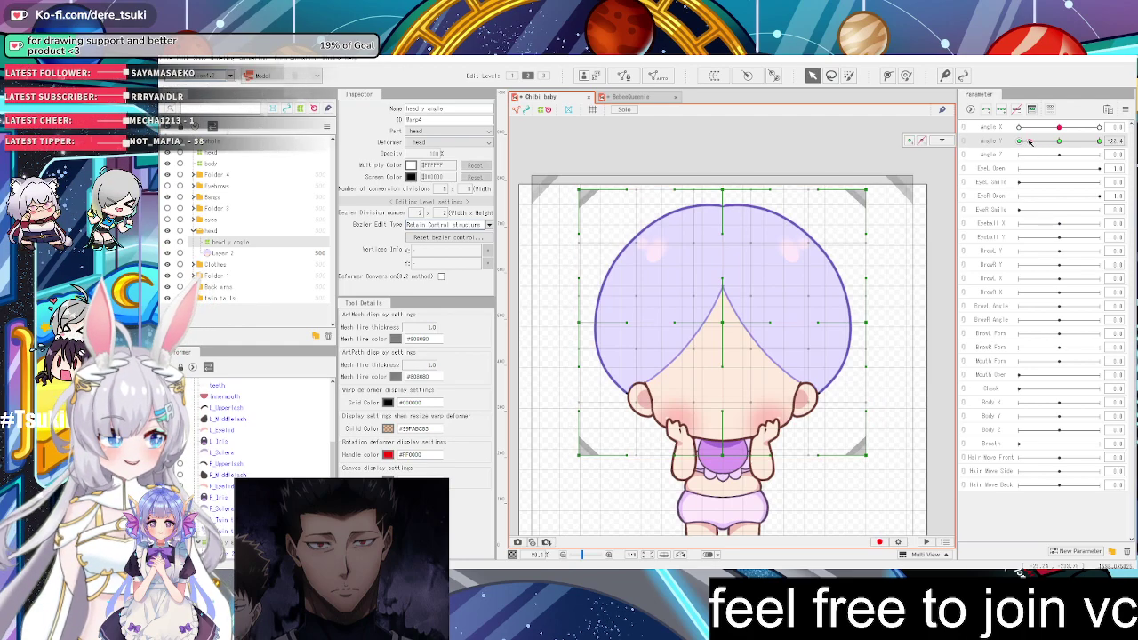
pyautogui.moveTo(1030, 142); pyautogui.dragTo(1006, 151)
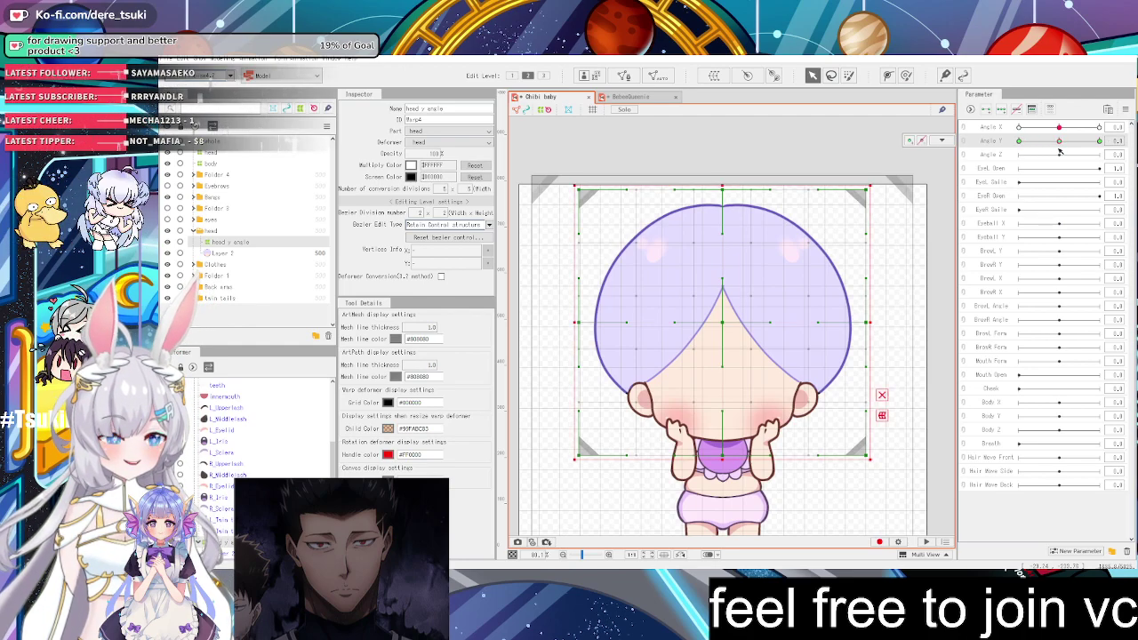
pyautogui.click(1125, 109)
pyautogui.click(1105, 122)
pyautogui.scroll(-1, 813, 310)
pyautogui.scroll(1, 811, 321)
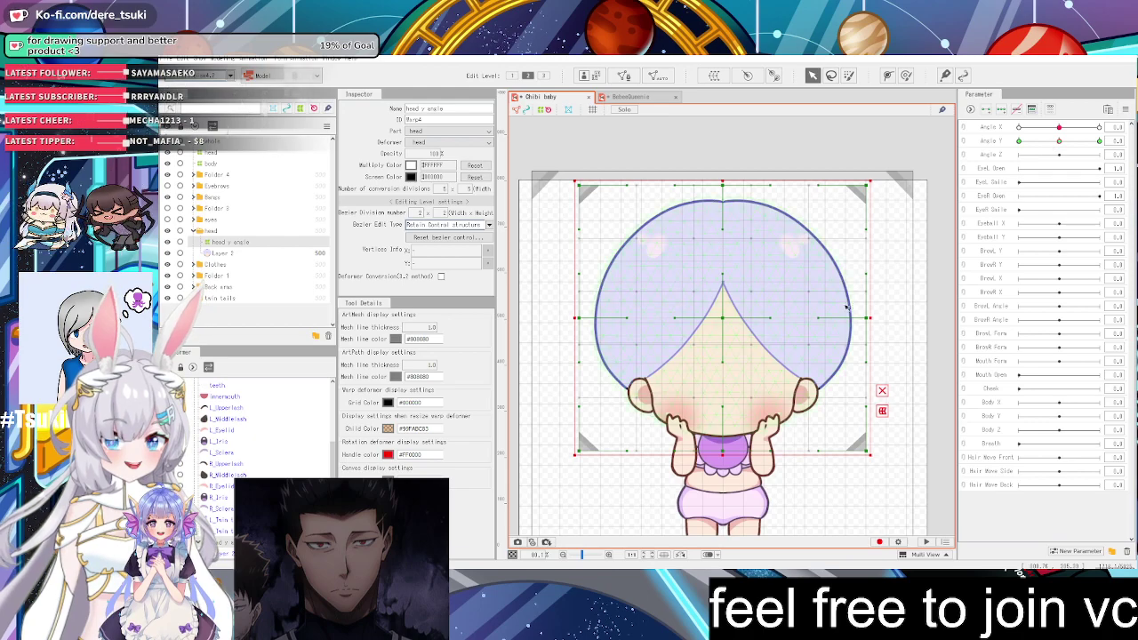
# Set Angle Y to -30 with the head y angle deformer selected
pyautogui.click(1059, 143)
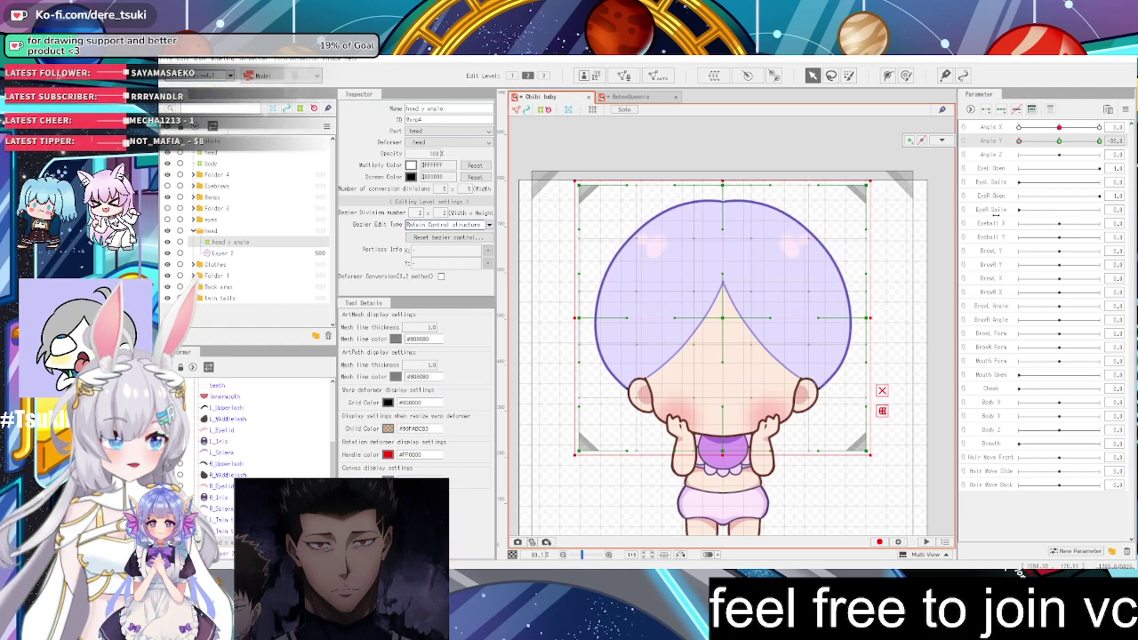
pyautogui.moveTo(1099, 141); pyautogui.dragTo(1046, 147)
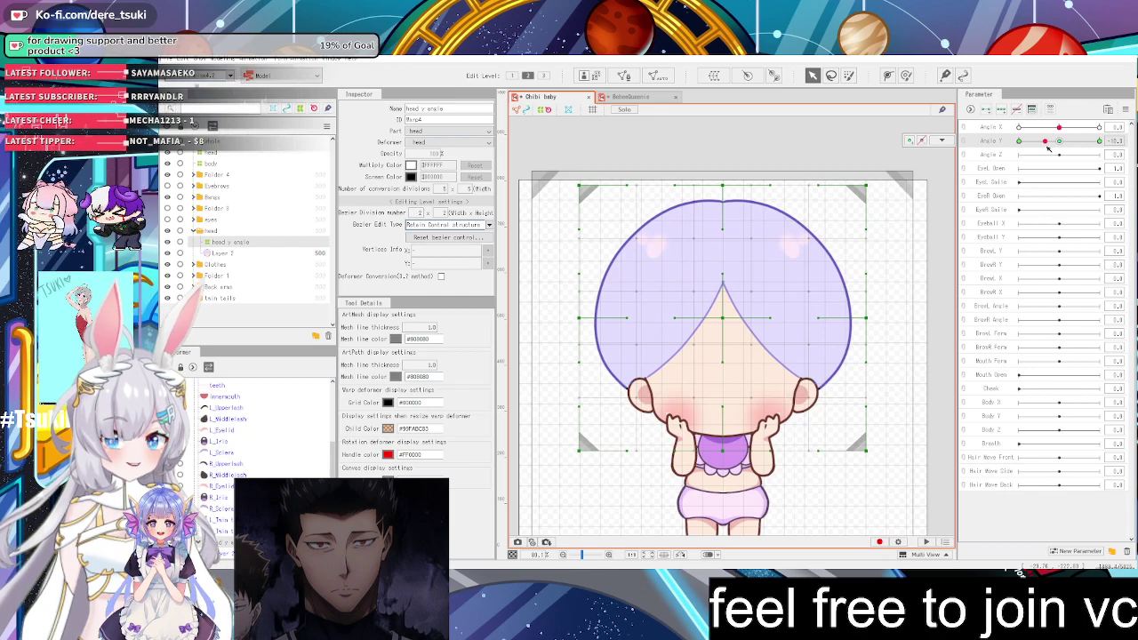
pyautogui.moveTo(1049, 149); pyautogui.dragTo(1015, 149)
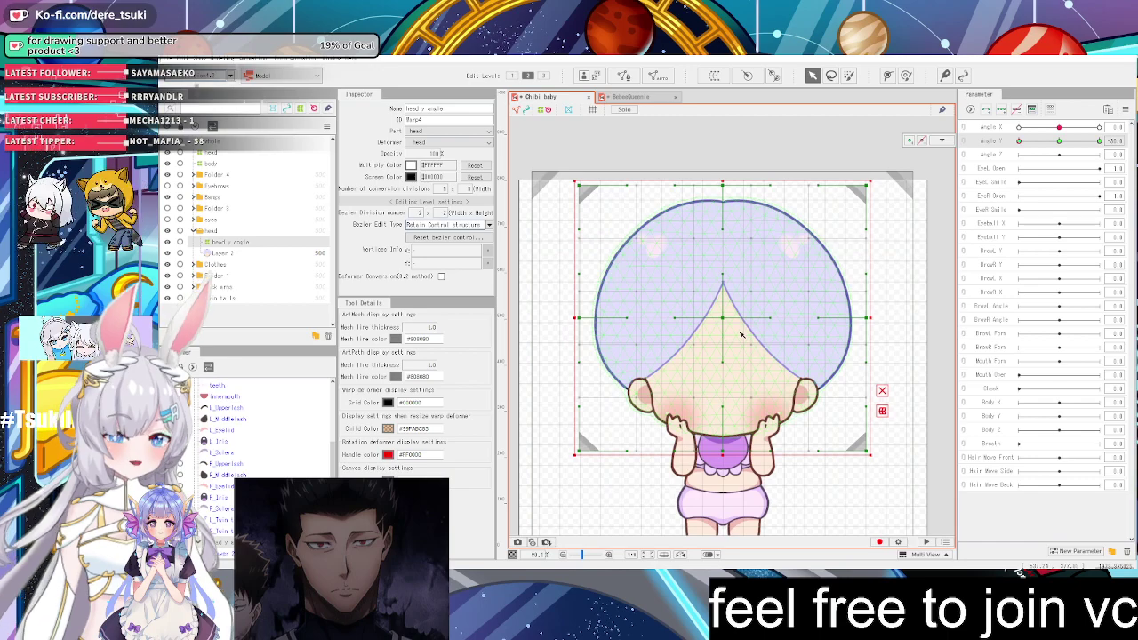
# At Angle Y -30, move the centre control point of the head y angle deformer slightly down
pyautogui.scroll(3, 722, 336)
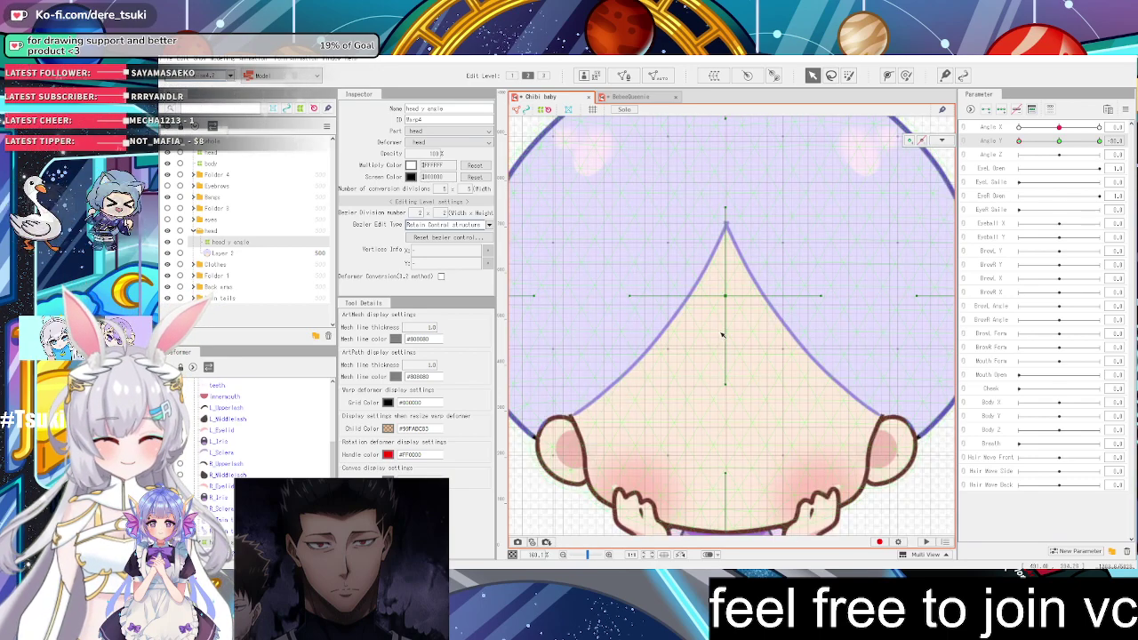
pyautogui.scroll(2, 721, 335)
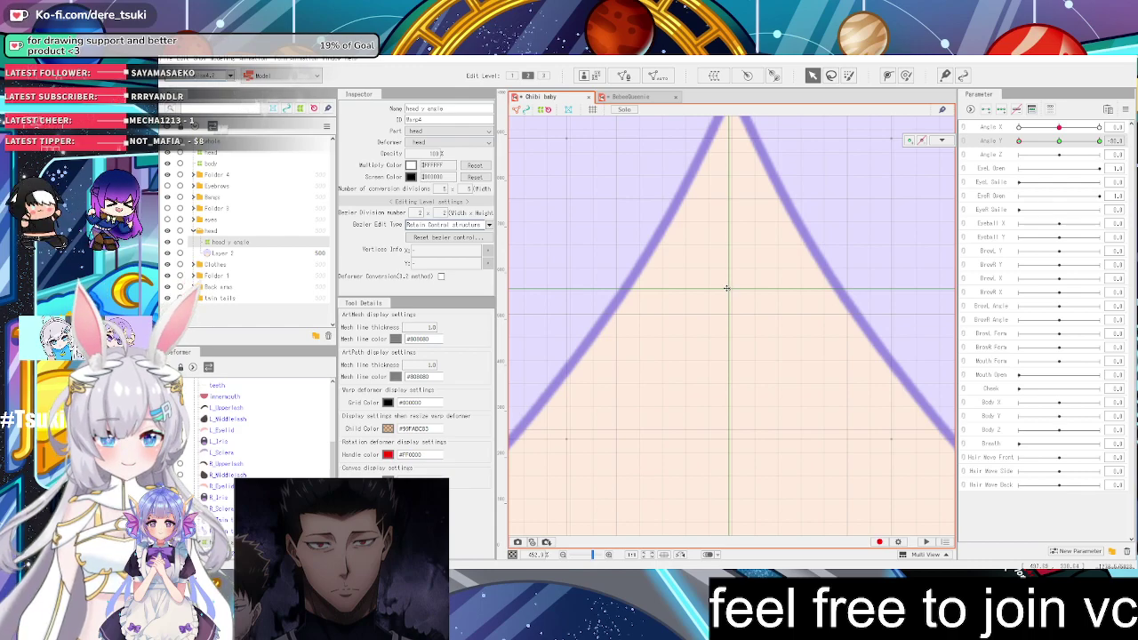
pyautogui.moveTo(730, 290); pyautogui.dragTo(730, 313)
pyautogui.scroll(-9, 731, 313)
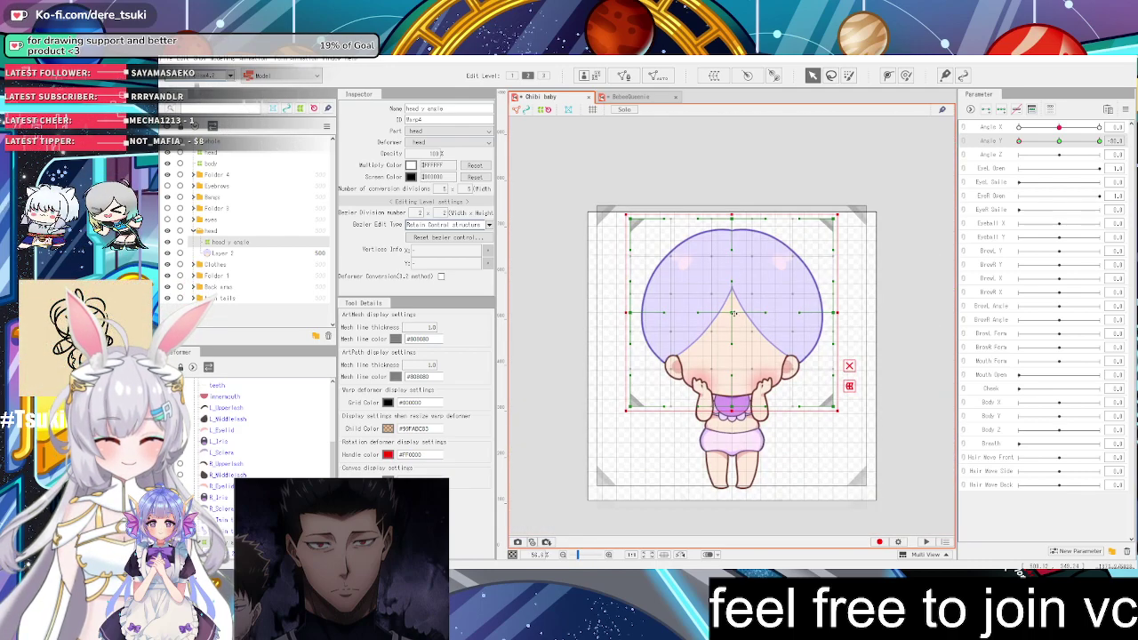
pyautogui.scroll(2, 799, 328)
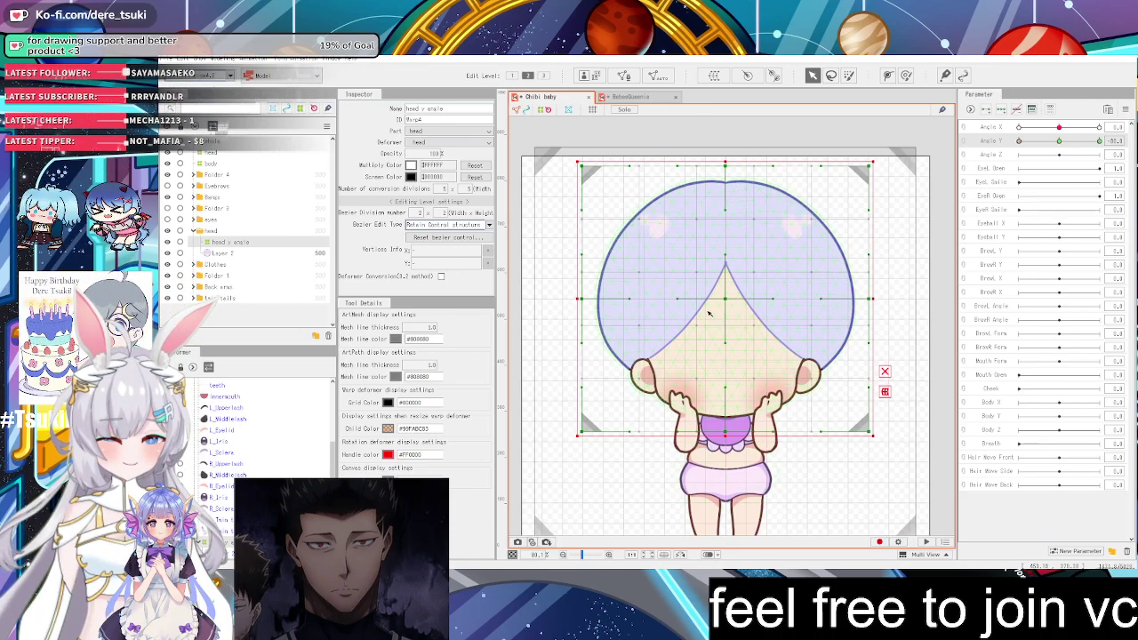
pyautogui.scroll(3, 794, 305)
pyautogui.scroll(-3, 795, 305)
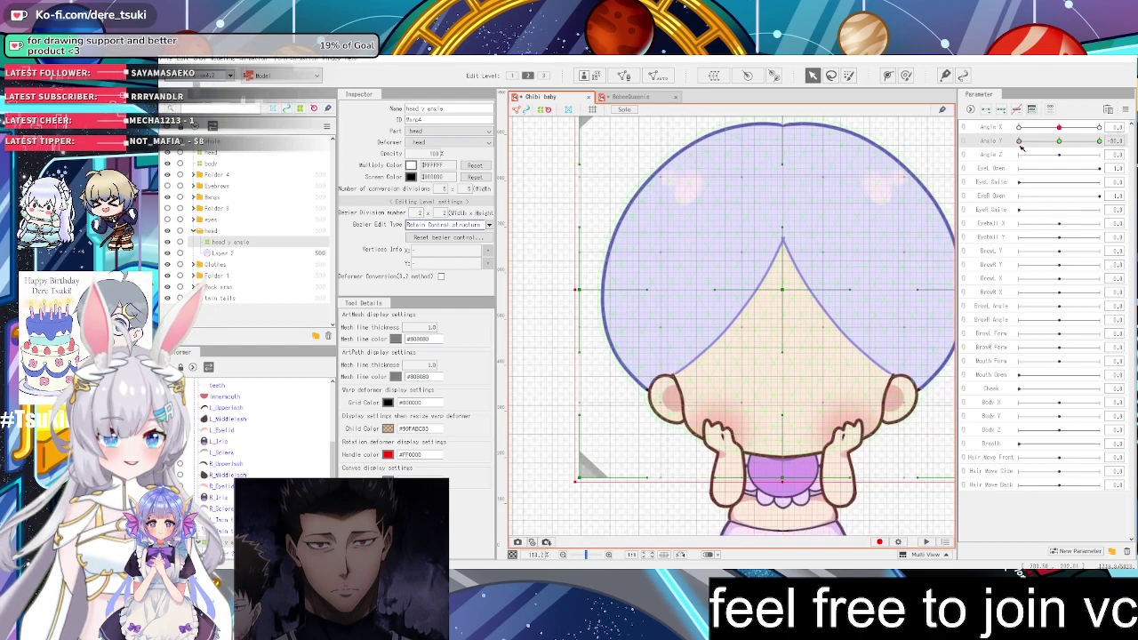
# Scrub Angle Y to check the head motion and set it to 30
pyautogui.moveTo(1020, 146); pyautogui.dragTo(1060, 158)
pyautogui.moveTo(1107, 157); pyautogui.dragTo(1055, 168)
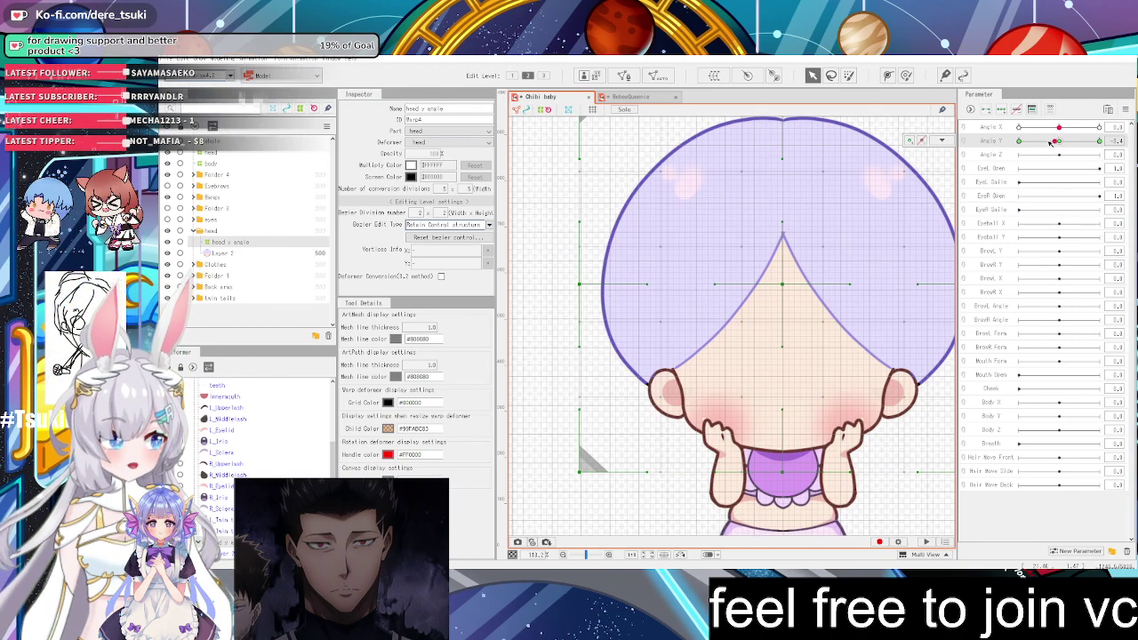
pyautogui.moveTo(1055, 142); pyautogui.dragTo(1085, 148)
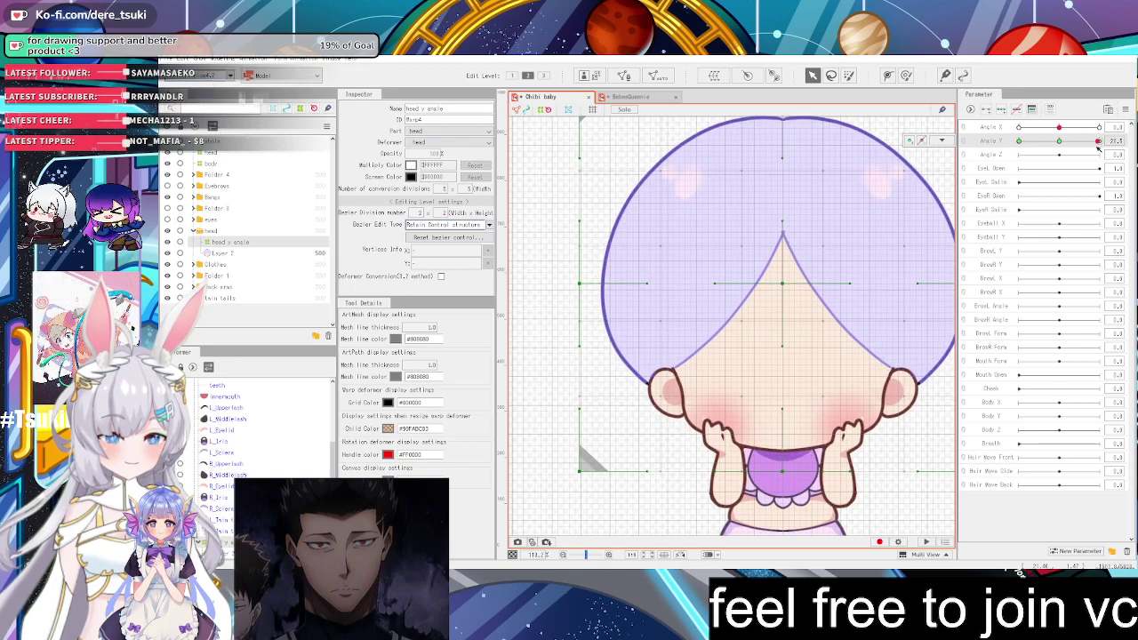
pyautogui.scroll(-5, 878, 196)
pyautogui.scroll(3, 878, 195)
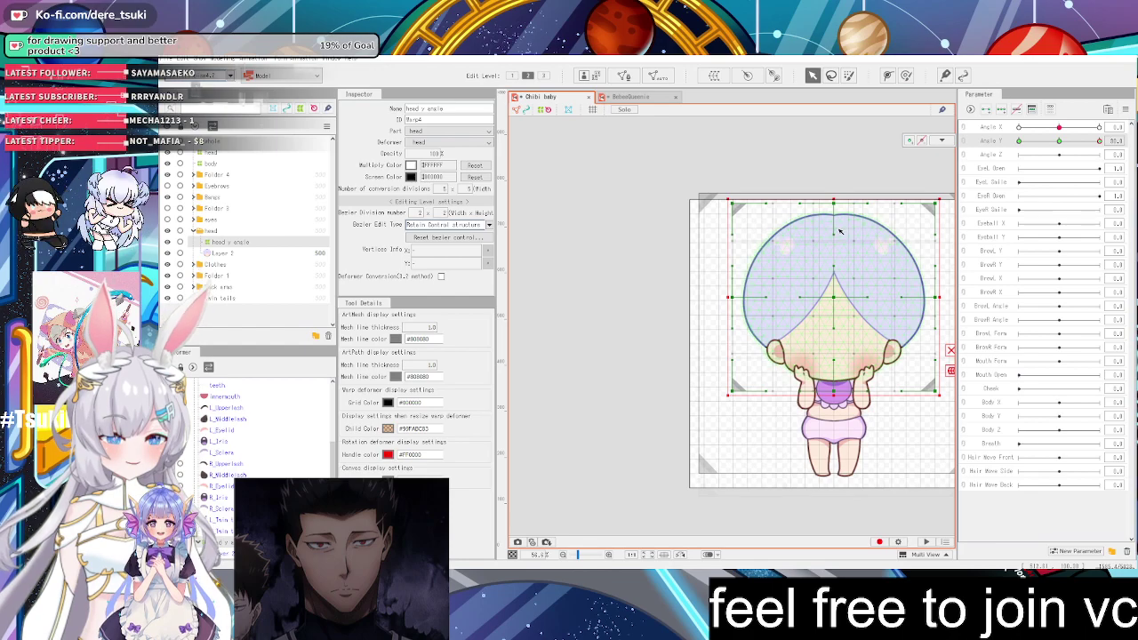
# In the other open chibi model, set Angle Y to 30 as a head-tilt reference, and return to the Chibi baby model
pyautogui.click(613, 96)
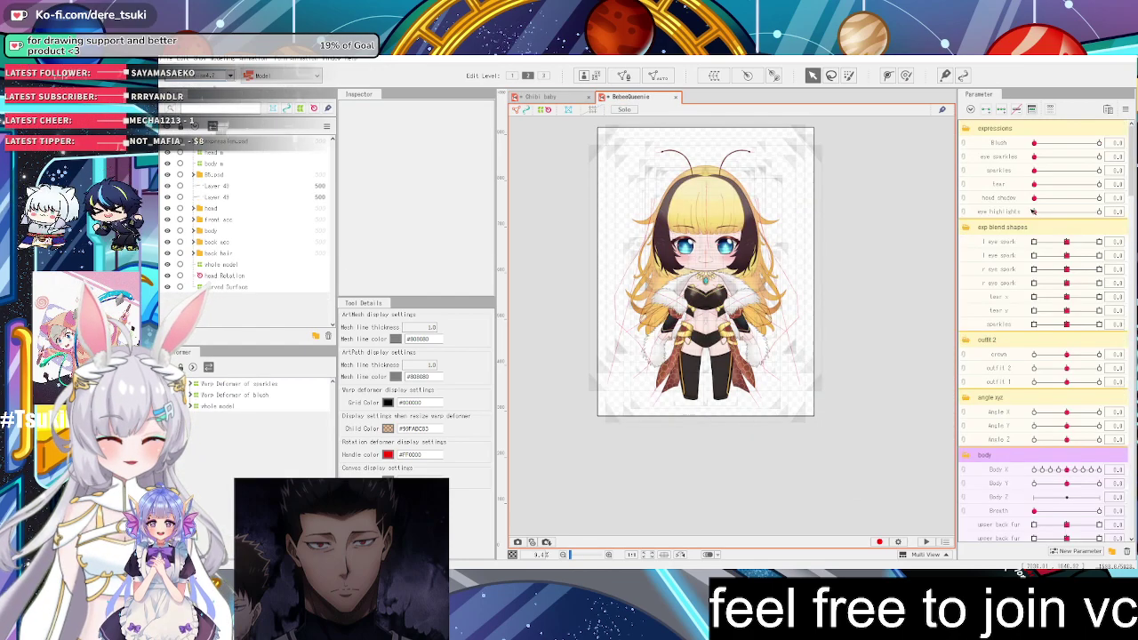
pyautogui.moveTo(1072, 429); pyautogui.dragTo(1099, 426)
pyautogui.click(550, 96)
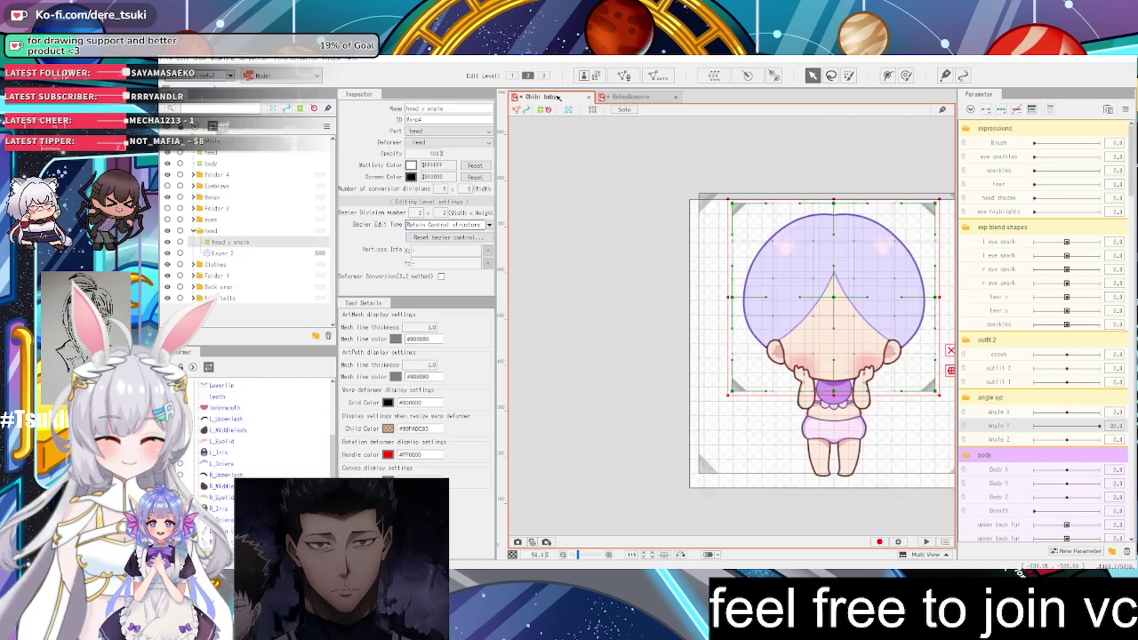
# At Angle Y 30, nudge the centre control point of the head y angle deformer slightly up and preview the motion
pyautogui.scroll(10, 849, 202)
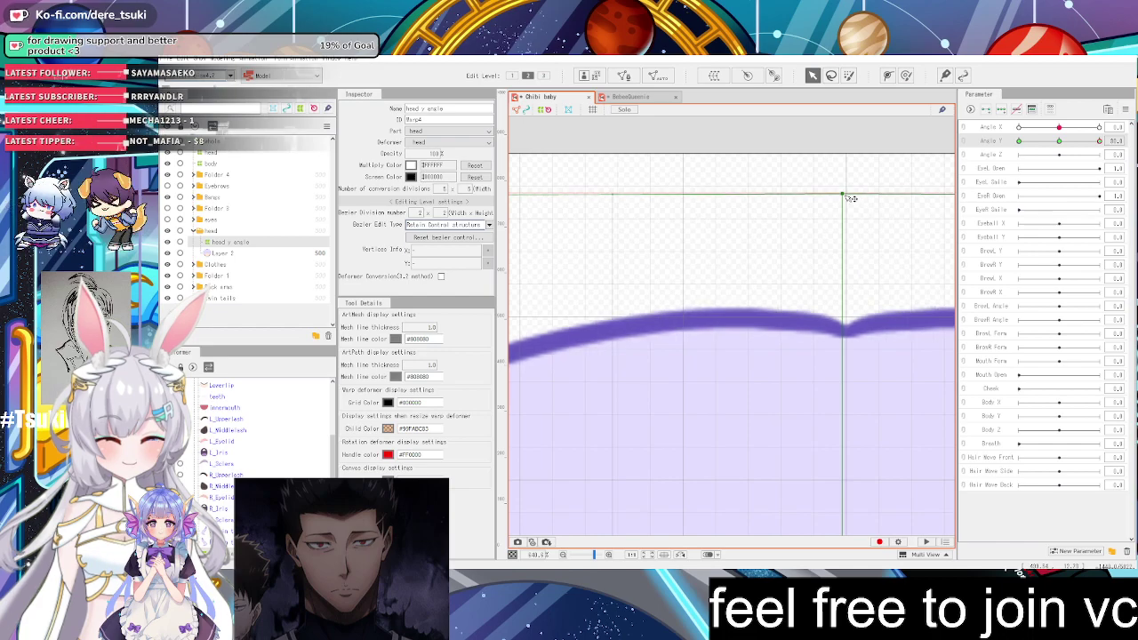
pyautogui.scroll(-12, 853, 214)
pyautogui.scroll(10, 799, 289)
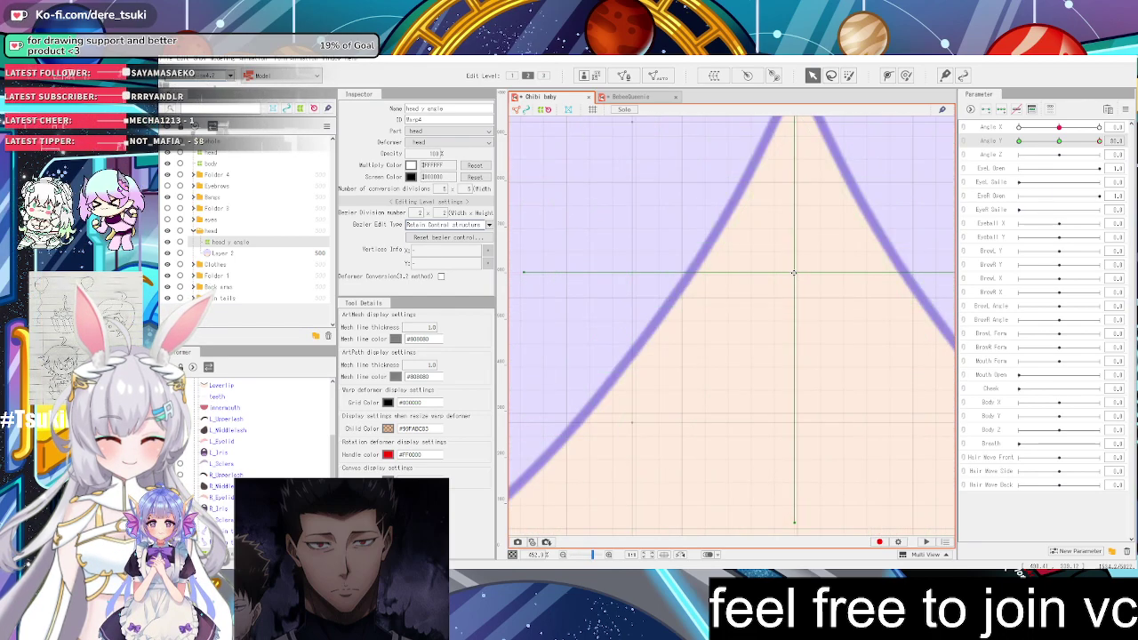
pyautogui.scroll(-9, 796, 272)
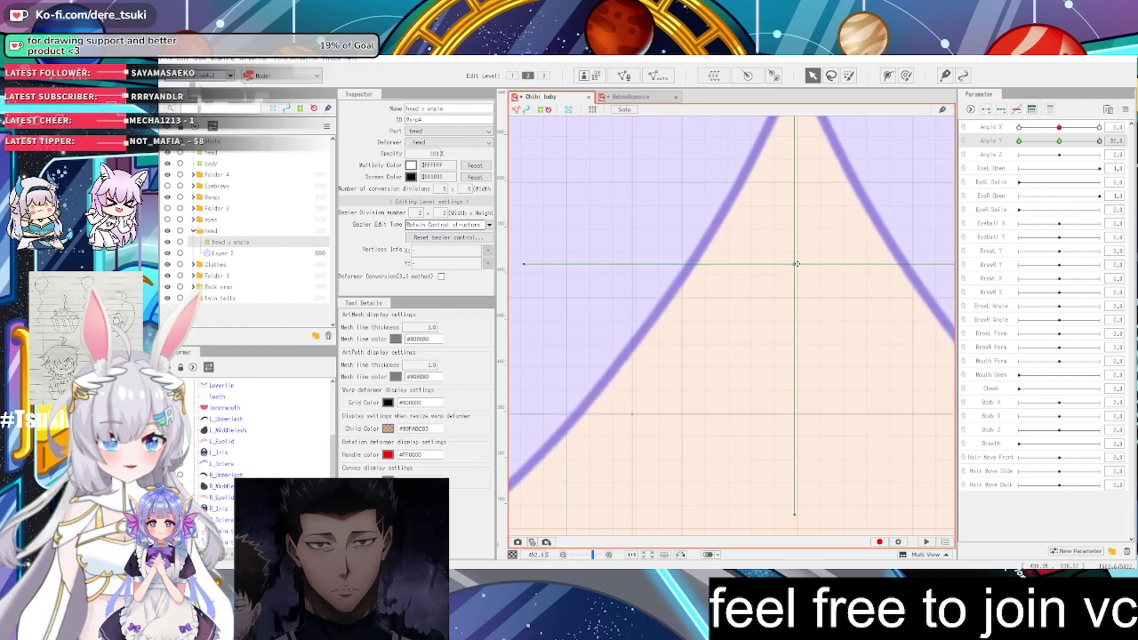
pyautogui.scroll(4, 808, 242)
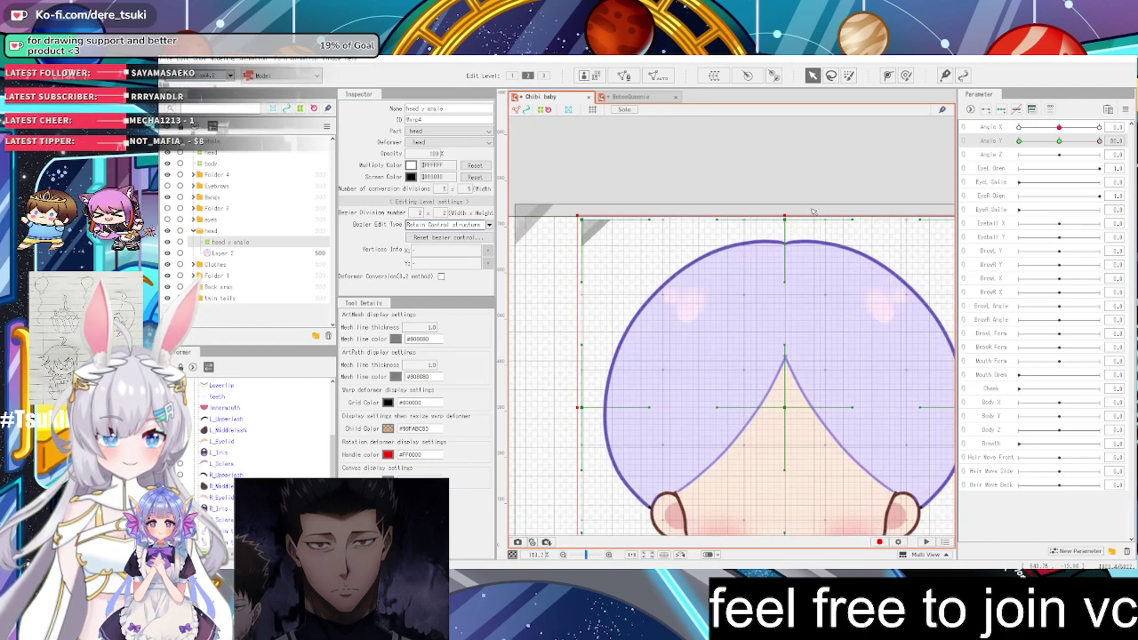
pyautogui.scroll(-4, 811, 233)
pyautogui.moveTo(1054, 143); pyautogui.dragTo(1100, 142)
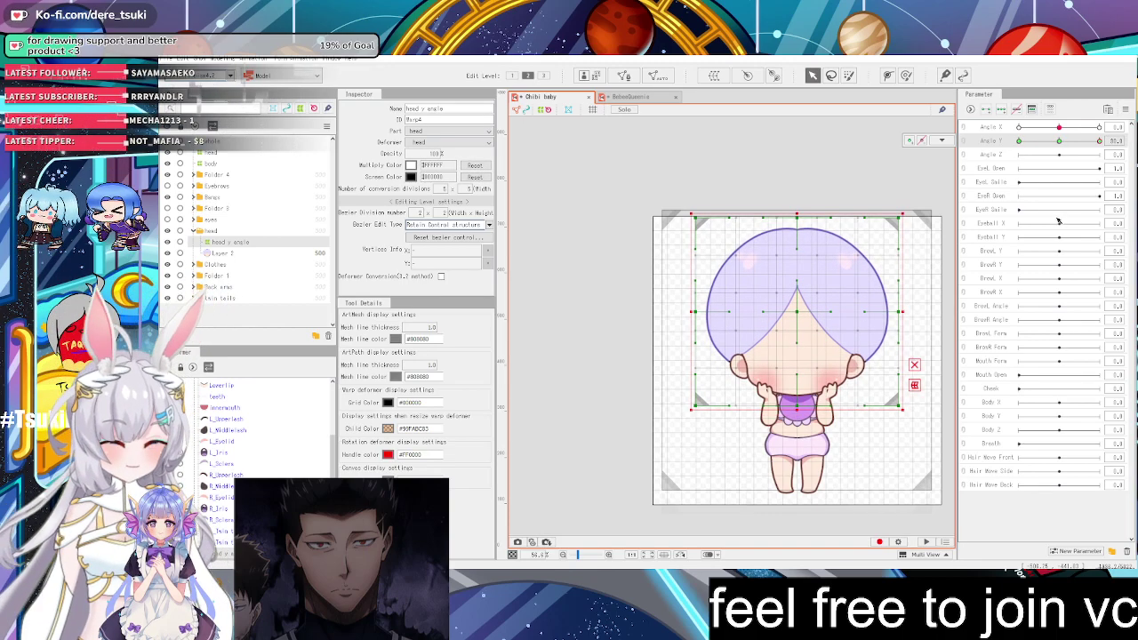
# Lower the top-middle control point of the head y angle deformer slightly at Angle Y 30
pyautogui.click(786, 237)
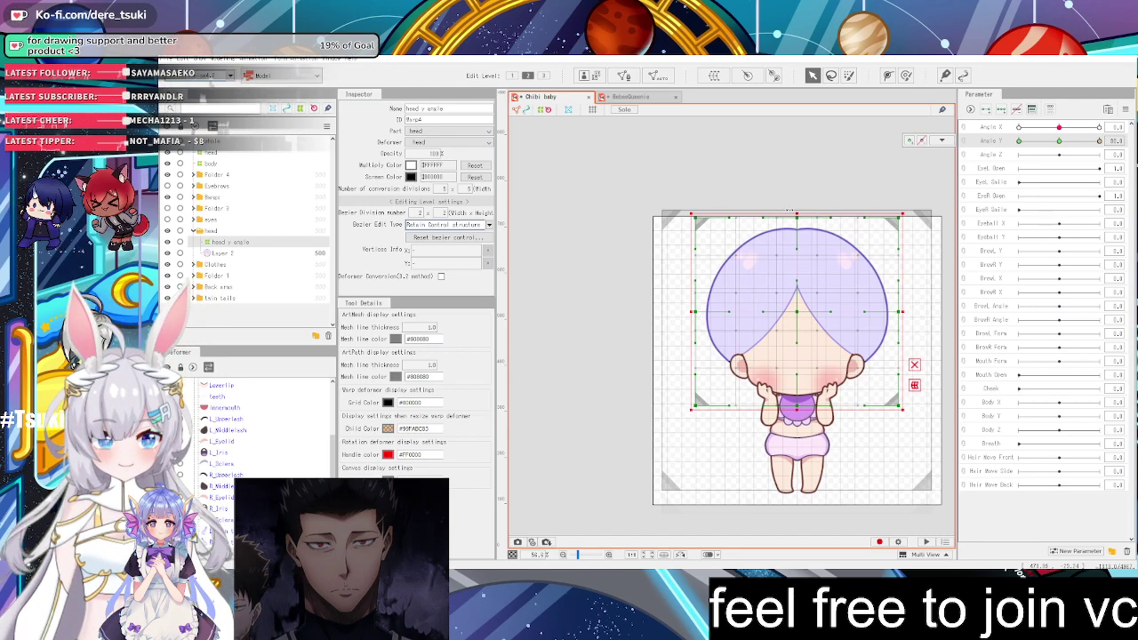
pyautogui.moveTo(1099, 141); pyautogui.dragTo(1059, 142)
pyautogui.scroll(8, 800, 221)
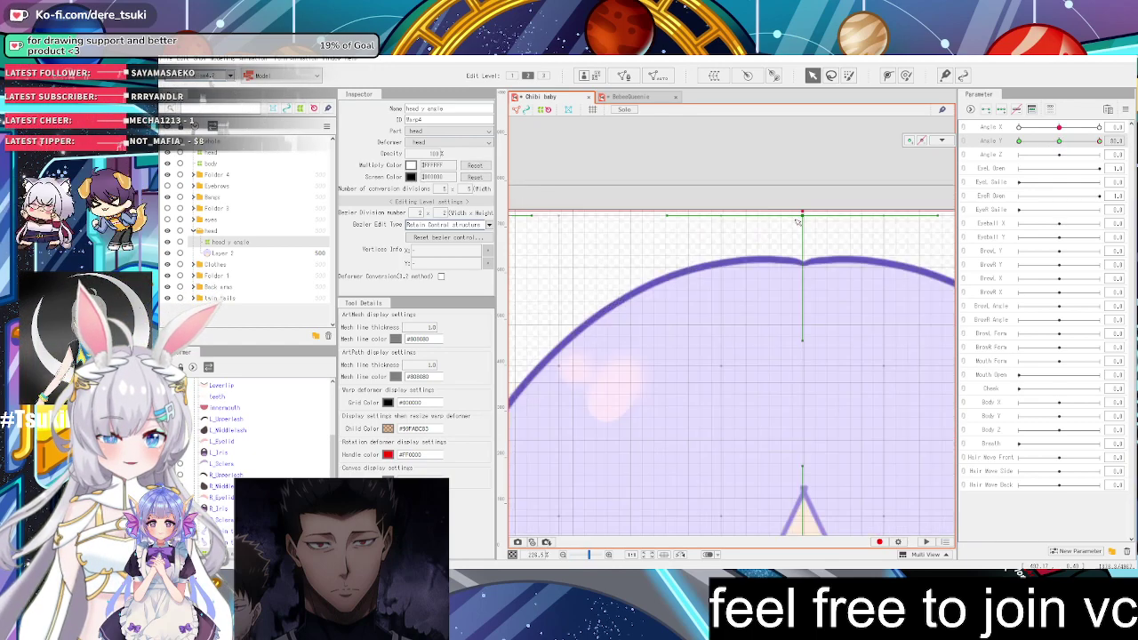
pyautogui.scroll(1, 804, 221)
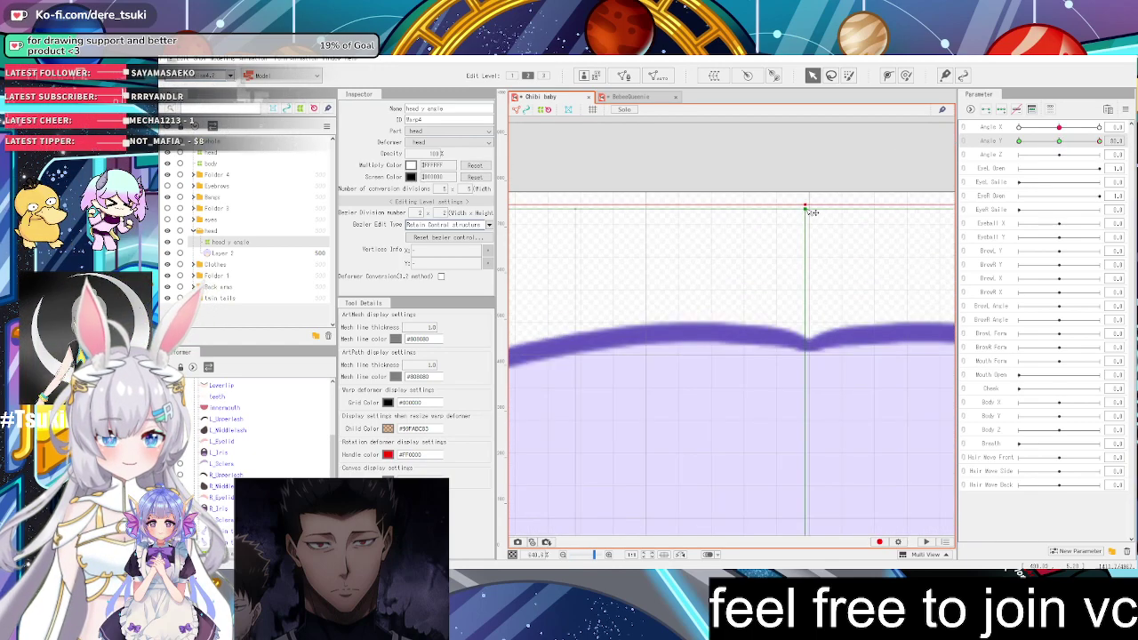
pyautogui.scroll(1, 813, 220)
pyautogui.scroll(-8, 813, 222)
pyautogui.scroll(5, 539, 222)
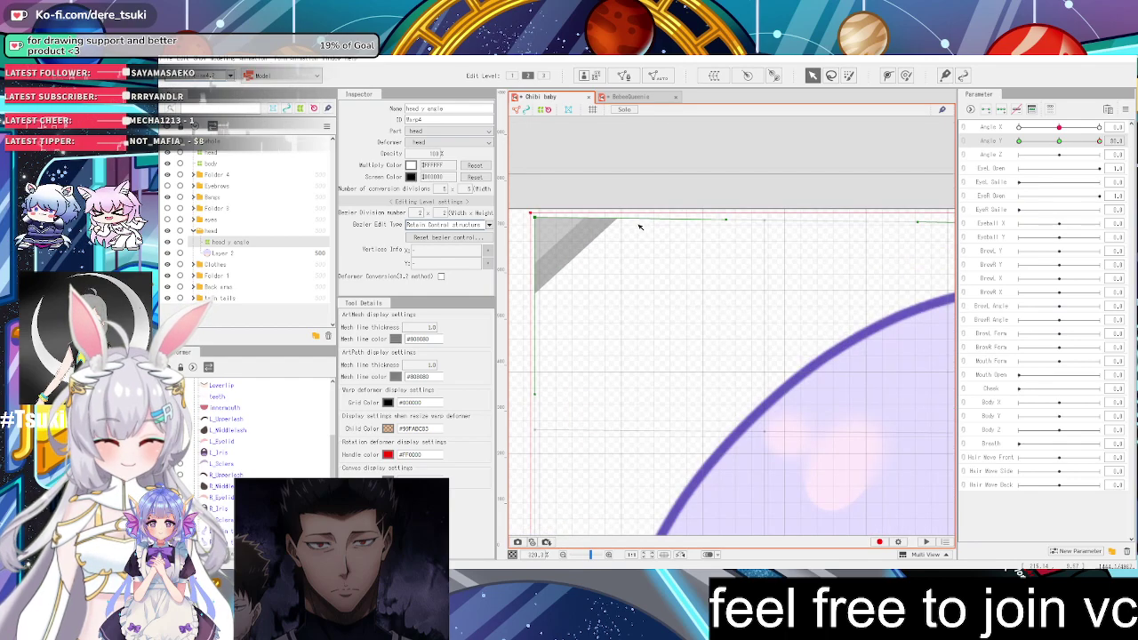
# Pull both upper corner points of the head y angle deformer slightly inward to narrow the top of the head at Angle Y 30
pyautogui.moveTo(539, 222); pyautogui.dragTo(557, 224)
pyautogui.scroll(-8, 557, 225)
pyautogui.scroll(8, 732, 224)
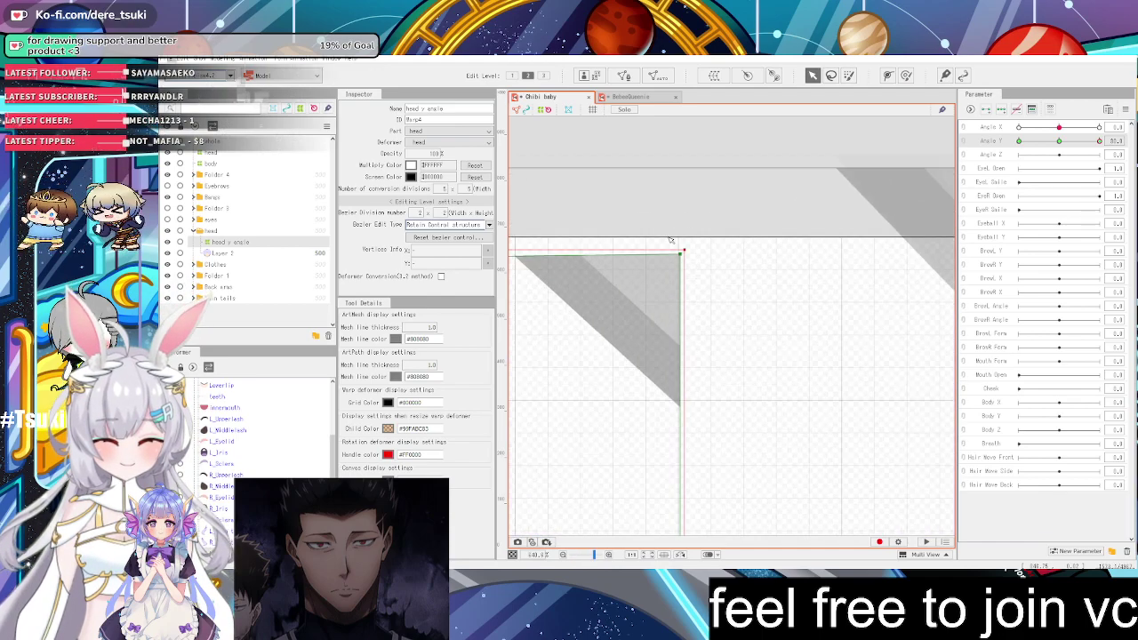
pyautogui.moveTo(689, 267); pyautogui.dragTo(641, 267)
pyautogui.scroll(-10, 642, 267)
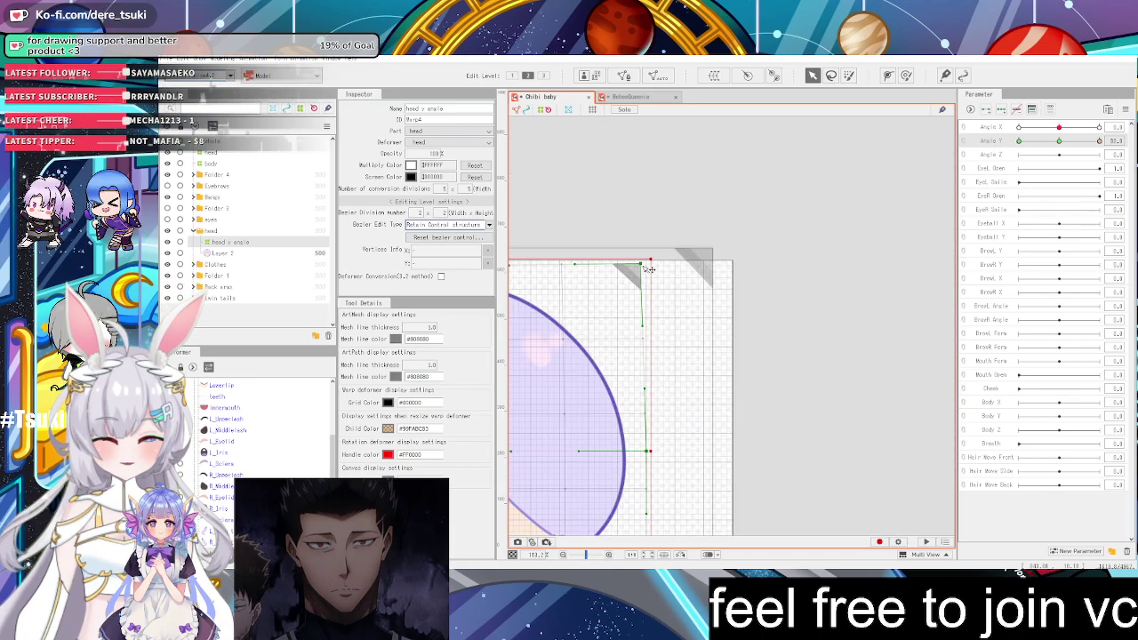
pyautogui.scroll(5, 587, 275)
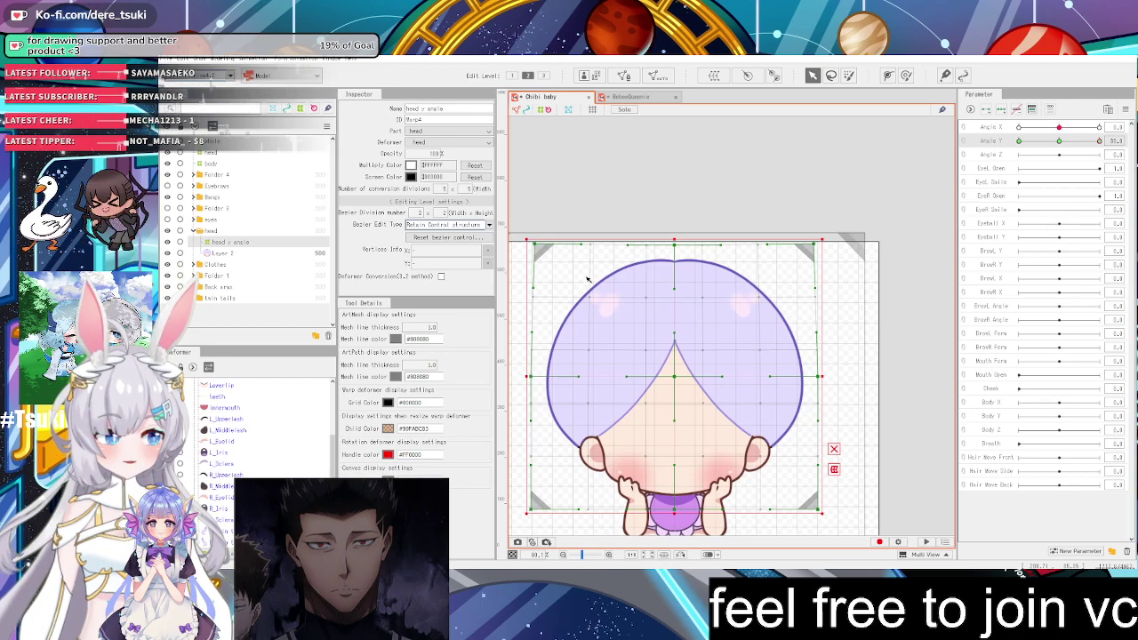
pyautogui.scroll(-2, 574, 273)
pyautogui.scroll(6, 552, 258)
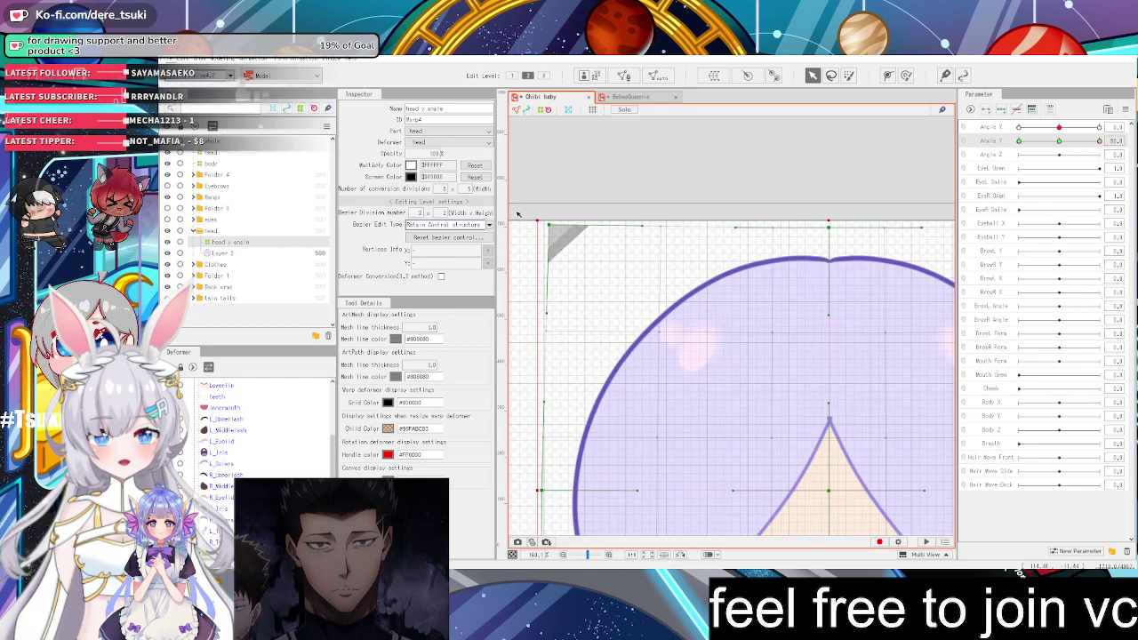
pyautogui.scroll(-1, 534, 246)
pyautogui.scroll(3, 534, 247)
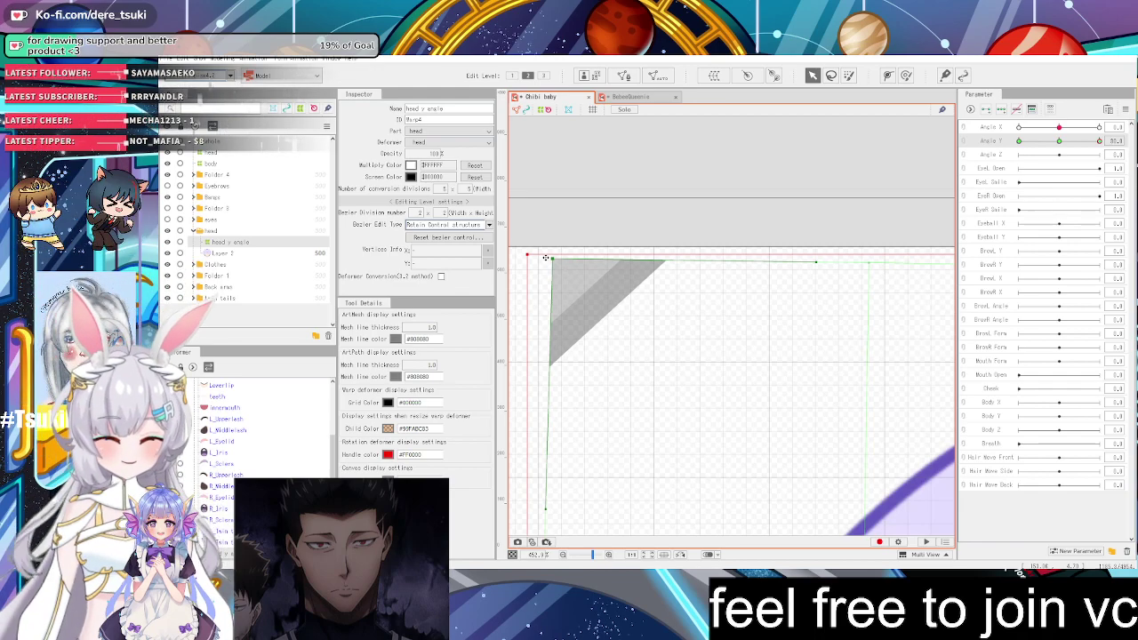
# Reset the parameters to default and scrub Angle Y back up to 30 to check the head's deformation
pyautogui.click(1125, 109)
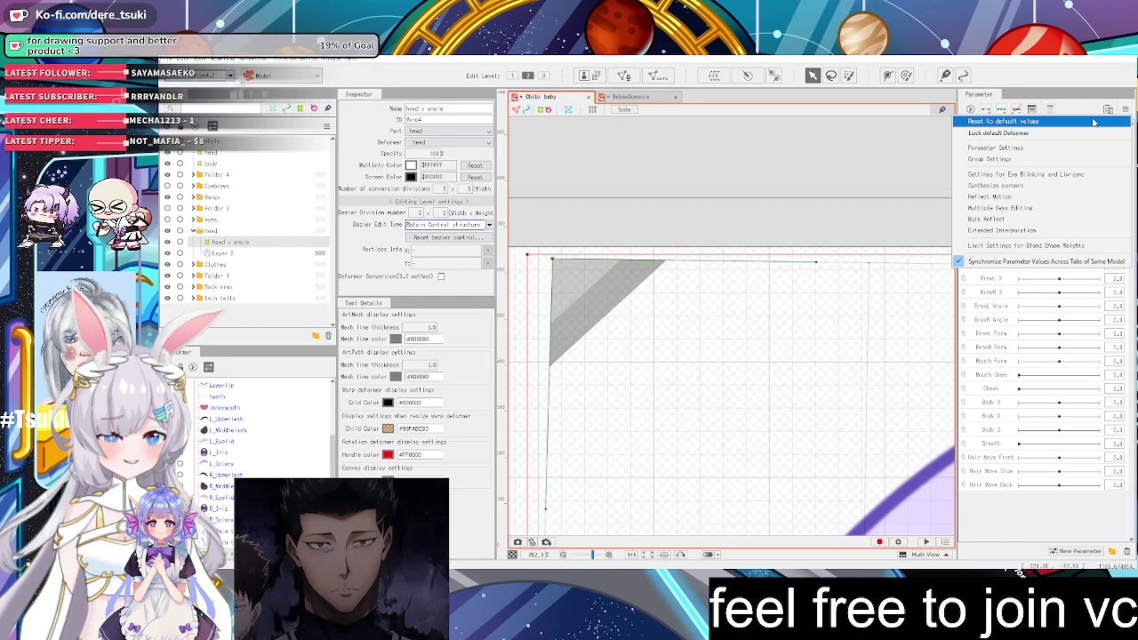
pyautogui.click(1089, 122)
pyautogui.click(1099, 142)
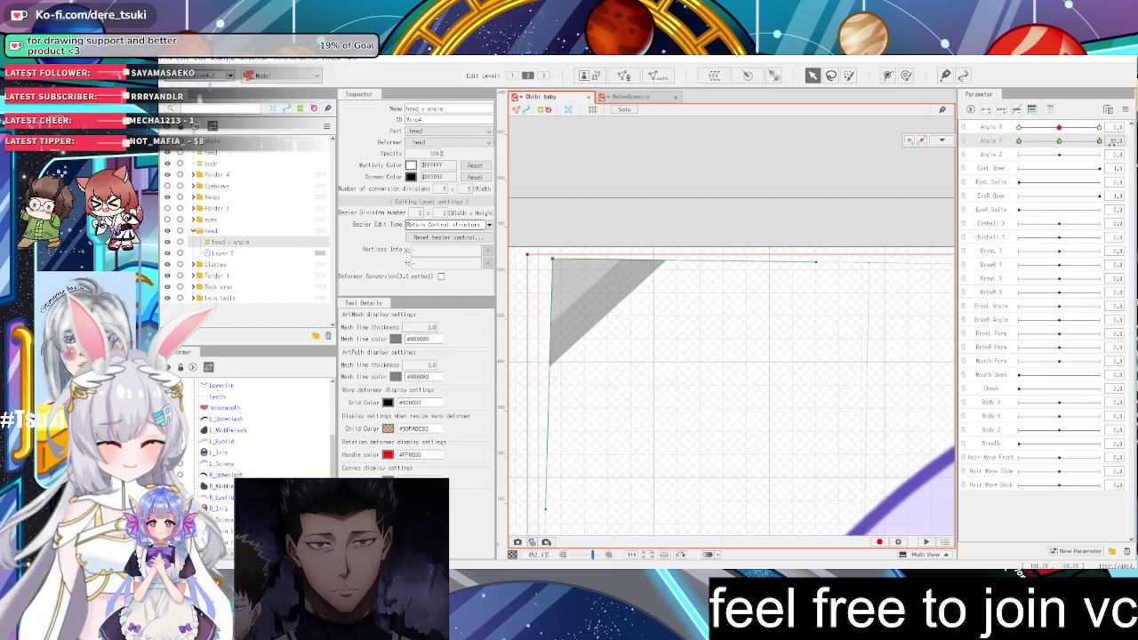
pyautogui.hotkey('ctrl', '0')
pyautogui.scroll(5, 891, 410)
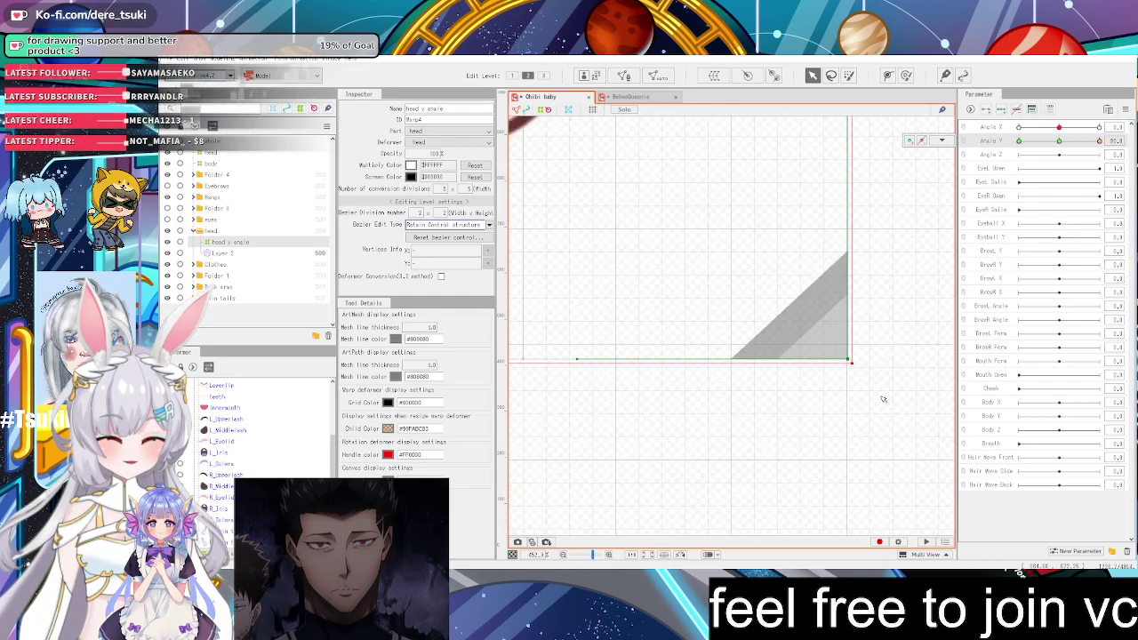
pyautogui.scroll(3, 845, 351)
pyautogui.scroll(-1, 845, 351)
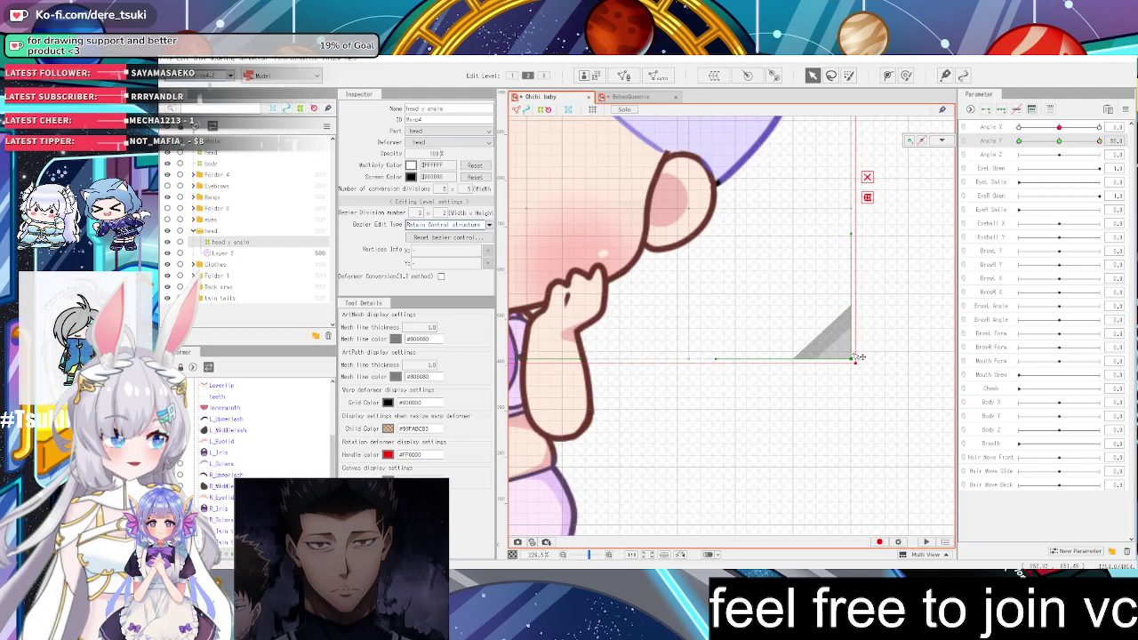
pyautogui.scroll(-5, 853, 355)
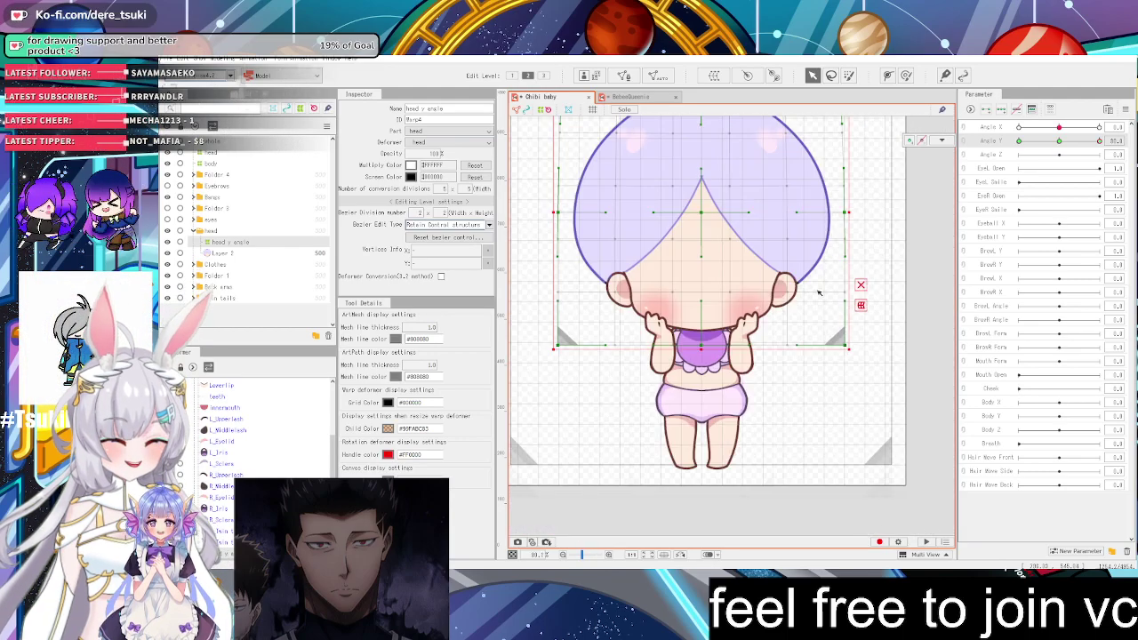
pyautogui.moveTo(1059, 140); pyautogui.dragTo(1087, 142)
pyautogui.moveTo(1087, 142); pyautogui.dragTo(1100, 141)
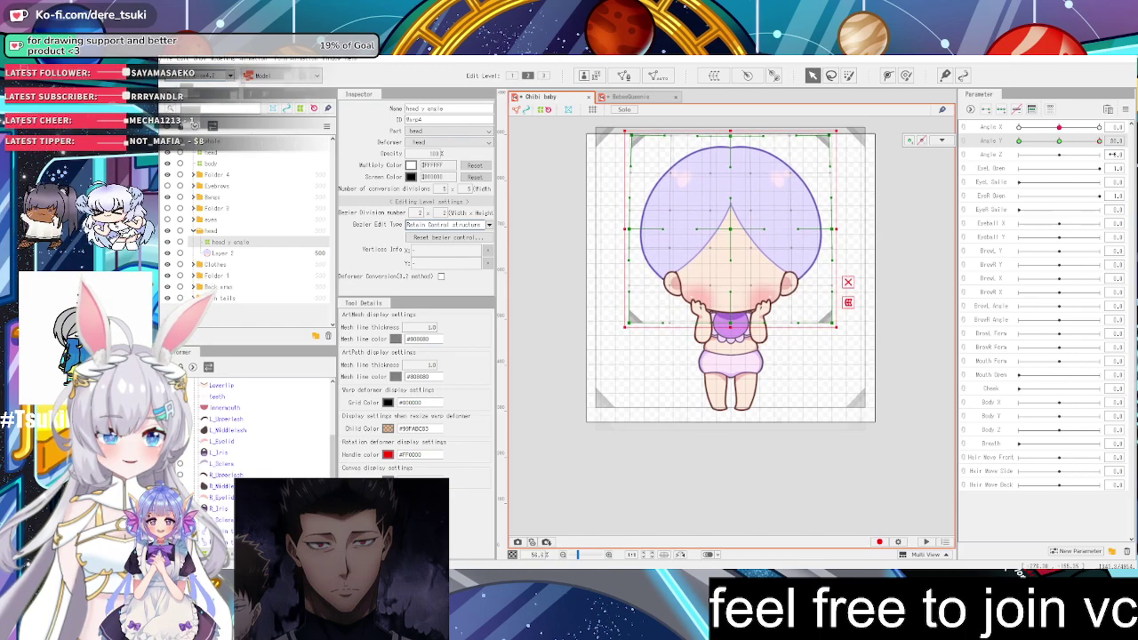
# At Angle Y 30, pull both lower corner points of the head y angle deformer slightly outward to widen its bottom
pyautogui.scroll(6, 832, 325)
pyautogui.scroll(3, 834, 307)
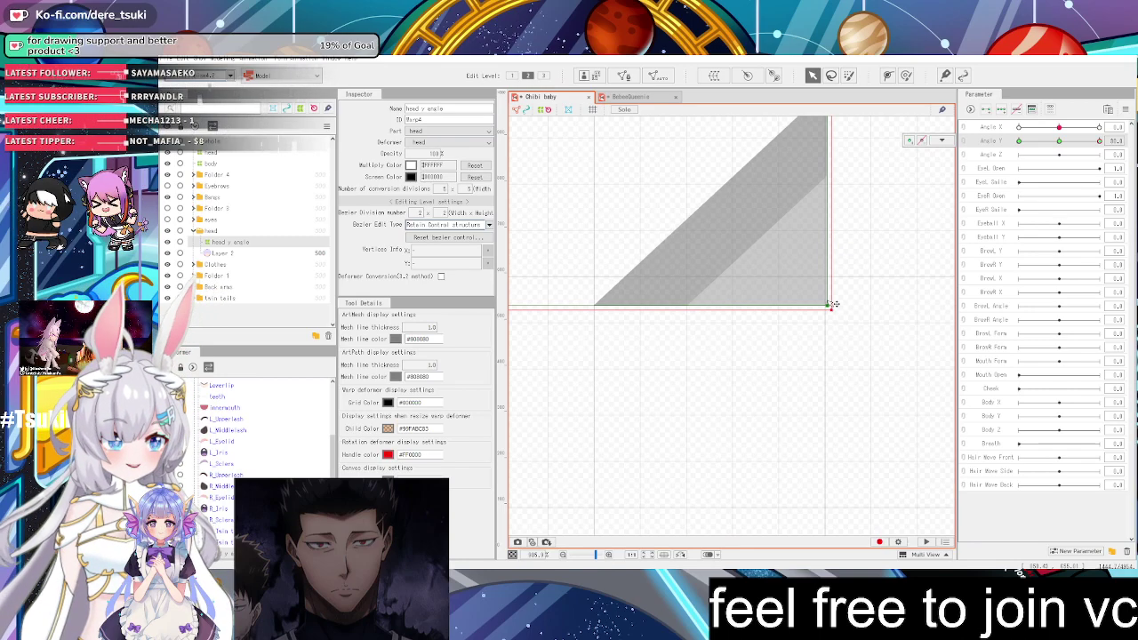
pyautogui.scroll(2, 833, 304)
pyautogui.scroll(-5, 833, 309)
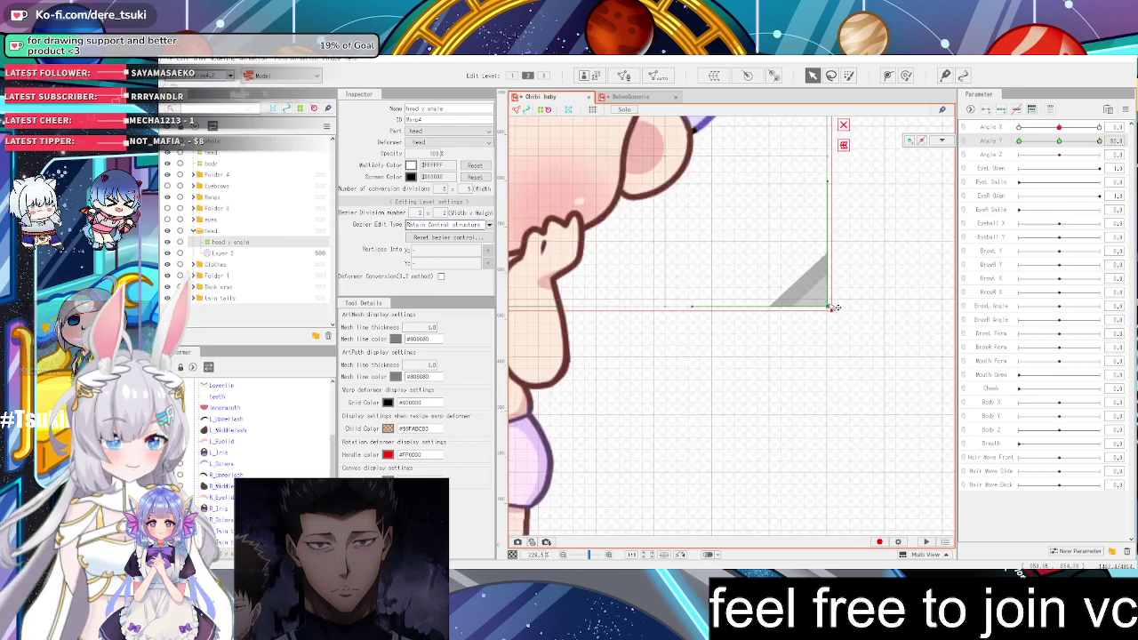
pyautogui.scroll(2, 832, 307)
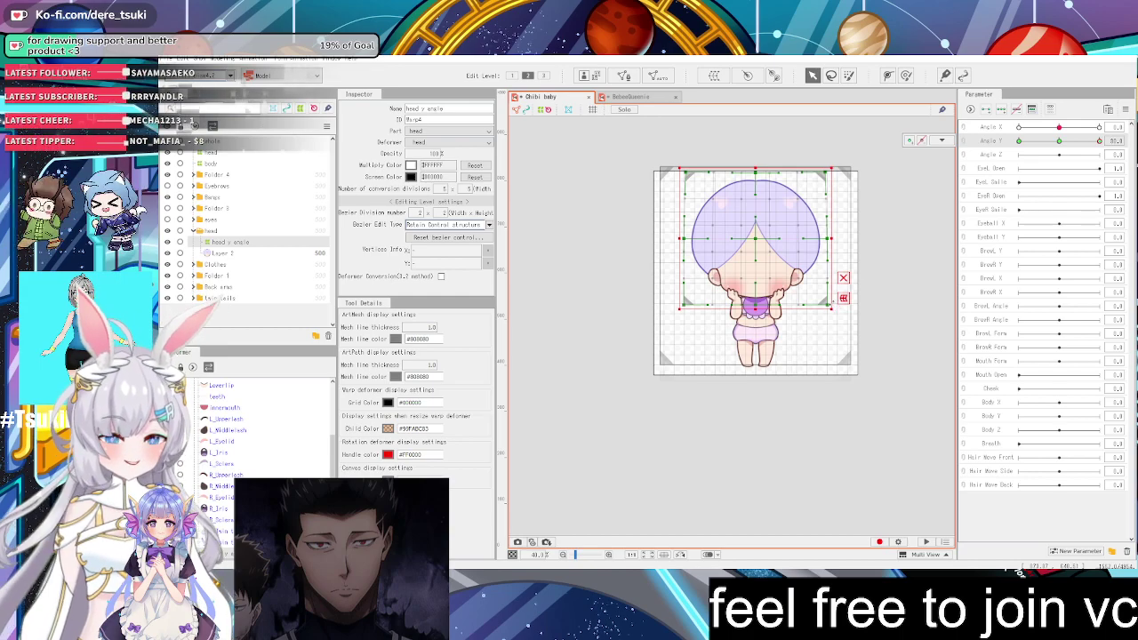
pyautogui.scroll(6, 827, 305)
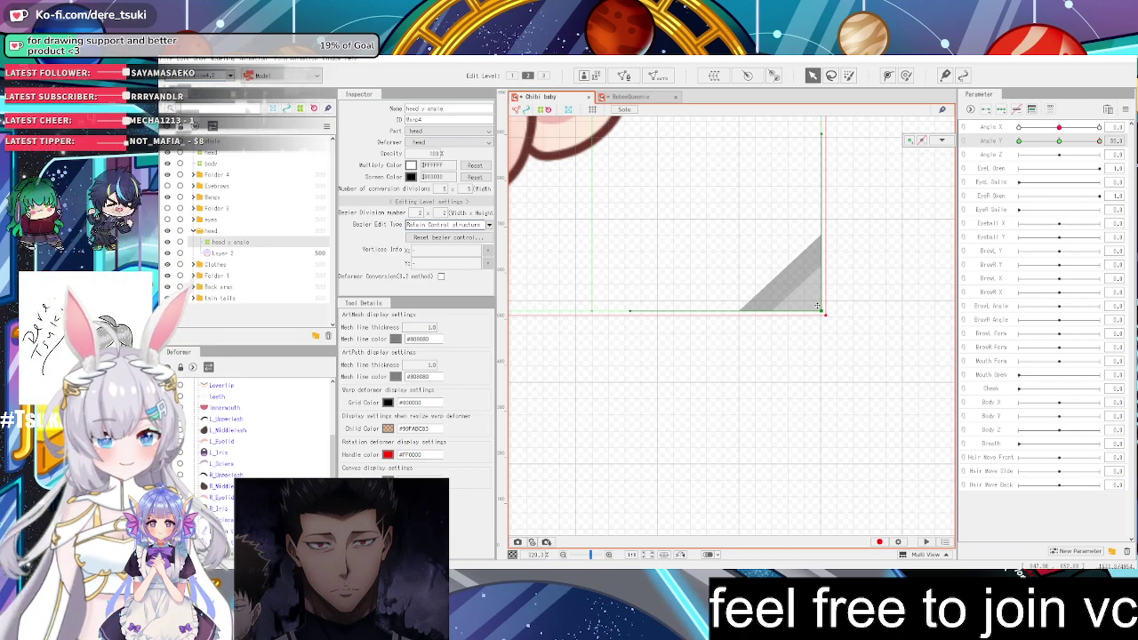
pyautogui.scroll(2, 818, 307)
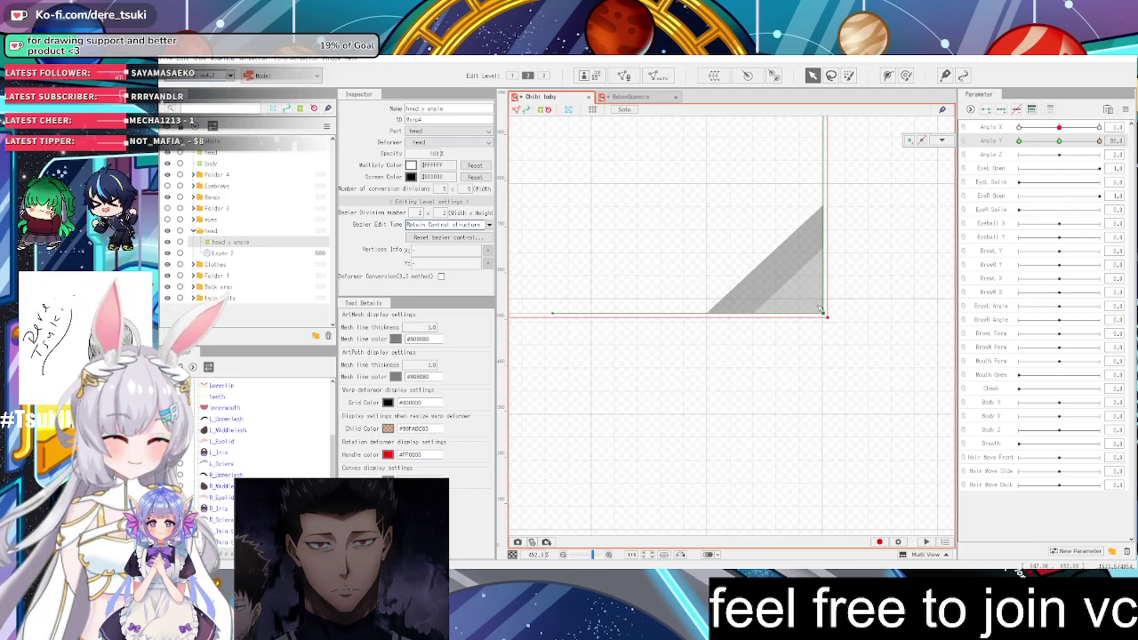
pyautogui.moveTo(829, 320); pyautogui.dragTo(871, 323)
pyautogui.scroll(-4, 863, 321)
pyautogui.scroll(4, 648, 321)
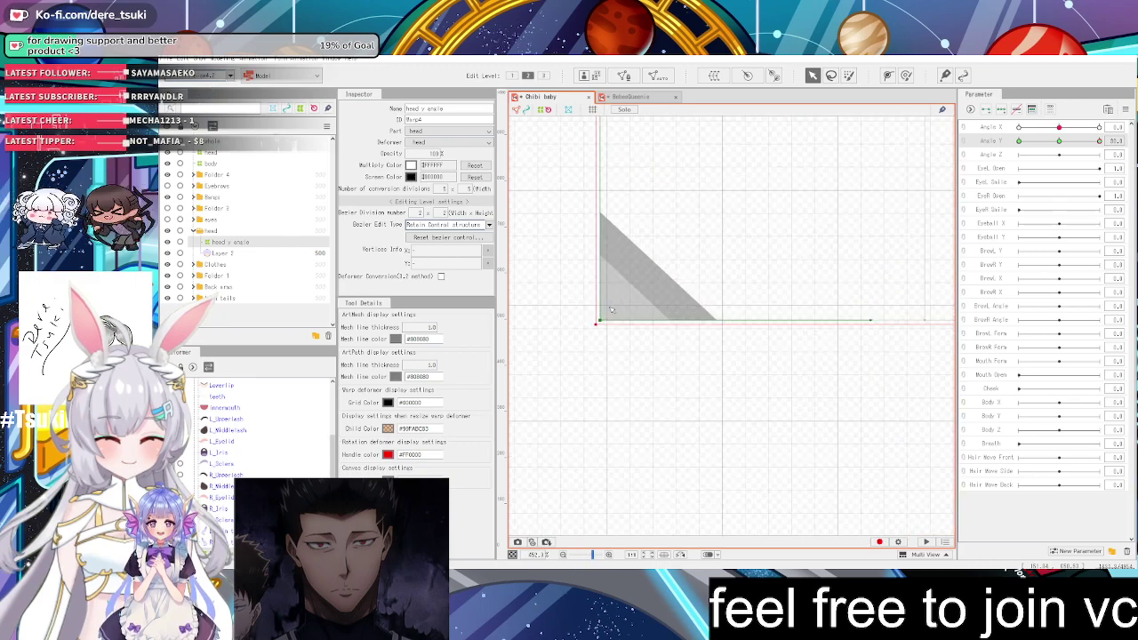
pyautogui.scroll(-6, 800, 267)
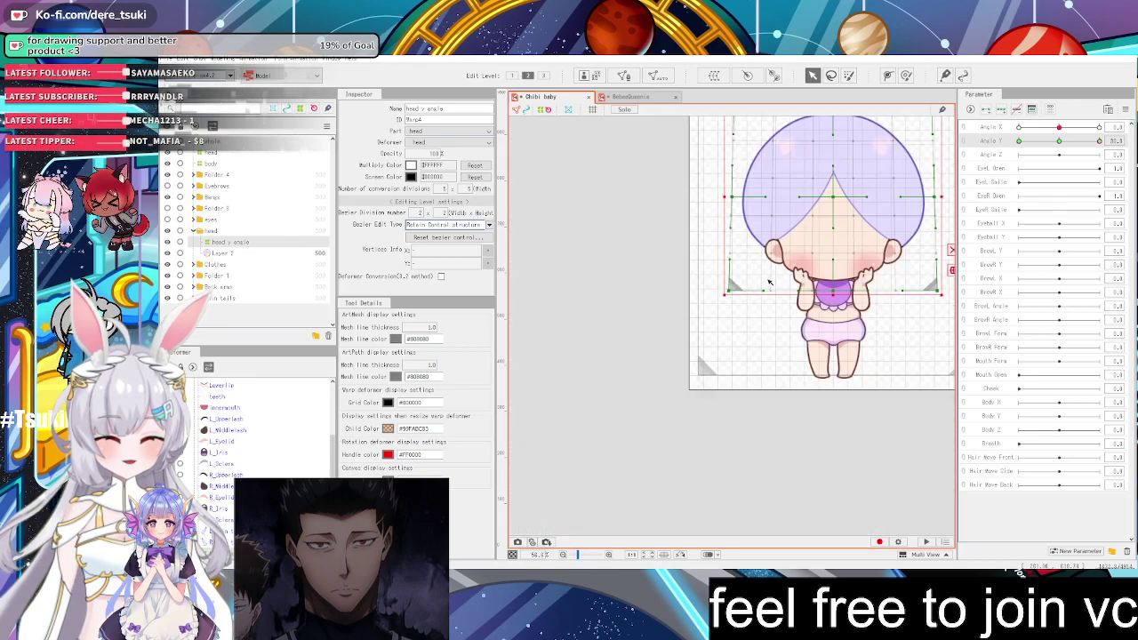
pyautogui.scroll(2, 849, 225)
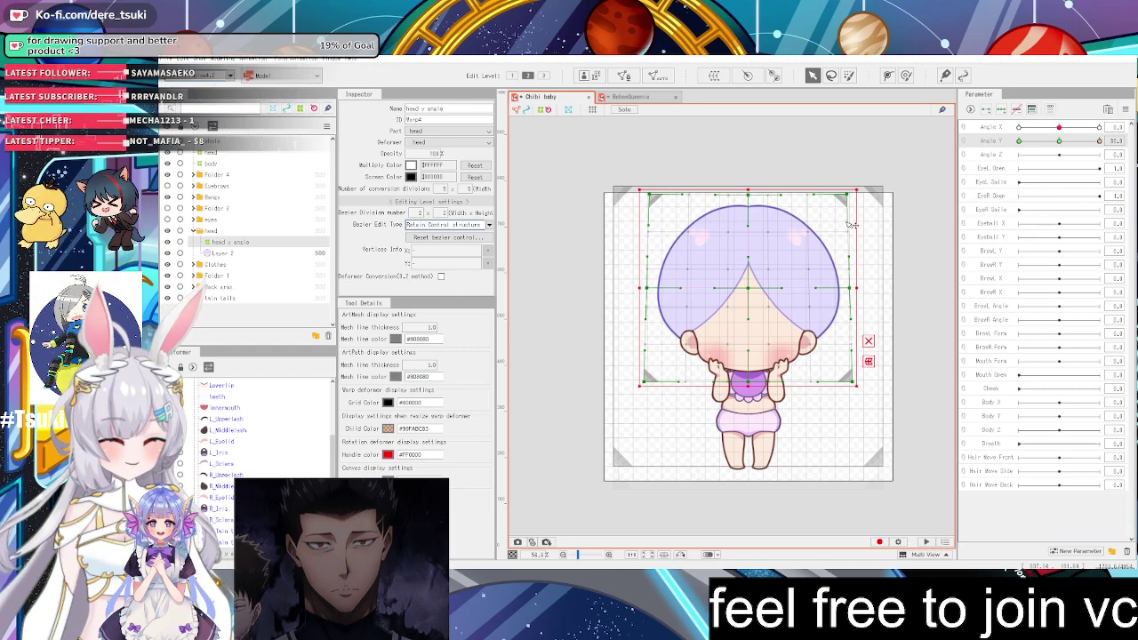
# Reset the parameters to default, scrub Angle Y back to 30 to check the motion, and reselect the head y angle deformer
pyautogui.scroll(-3, 805, 289)
pyautogui.scroll(3, 785, 291)
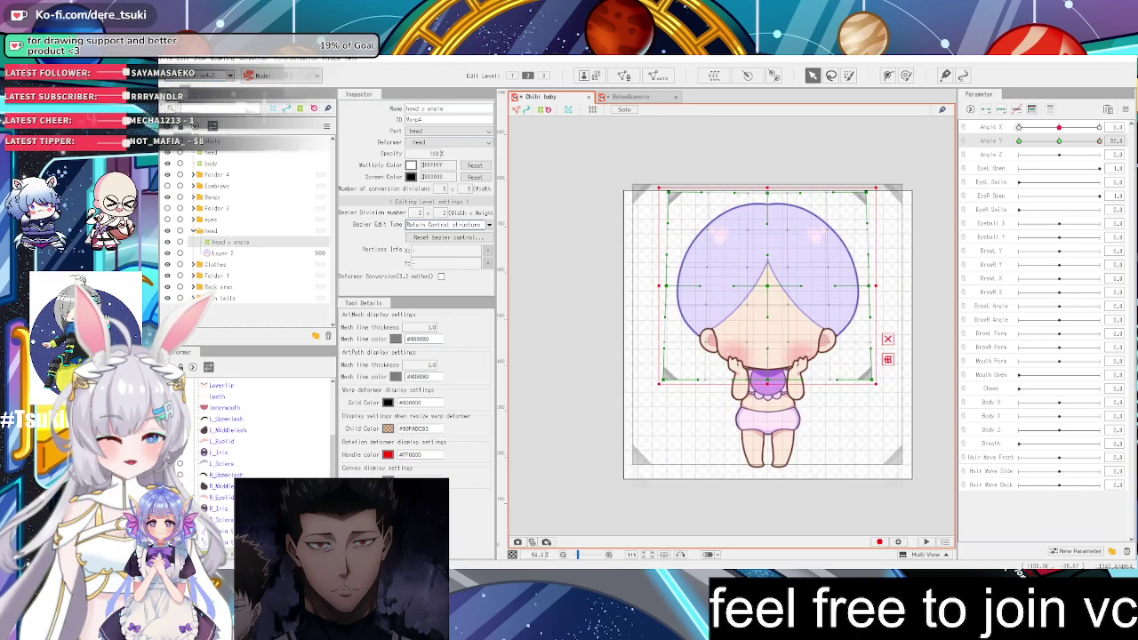
pyautogui.click(1125, 110)
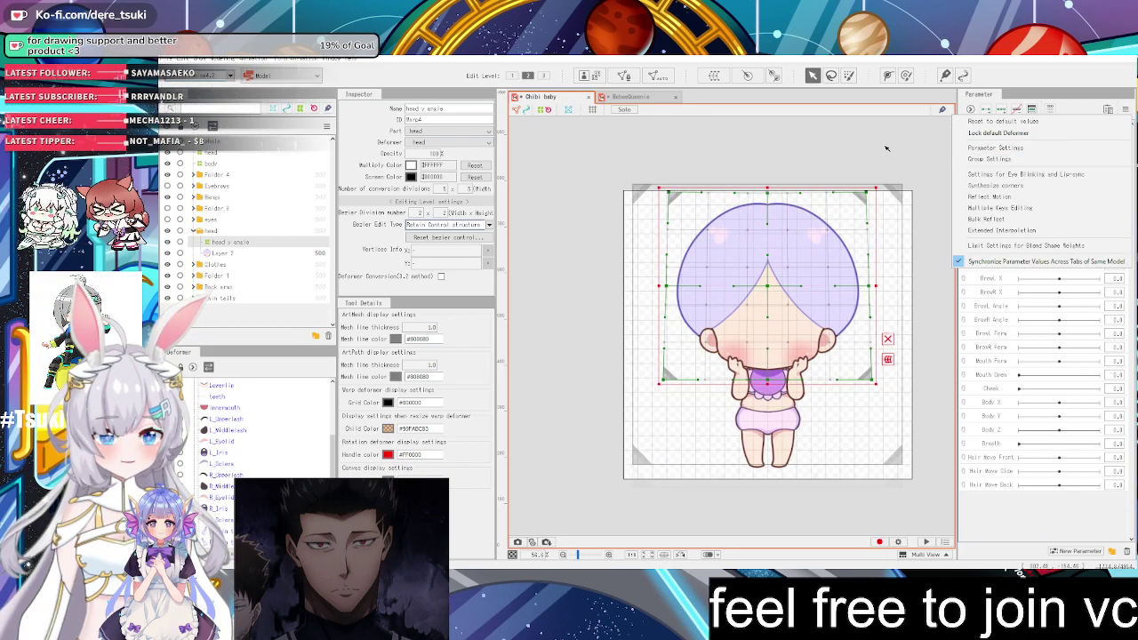
pyautogui.click(1101, 125)
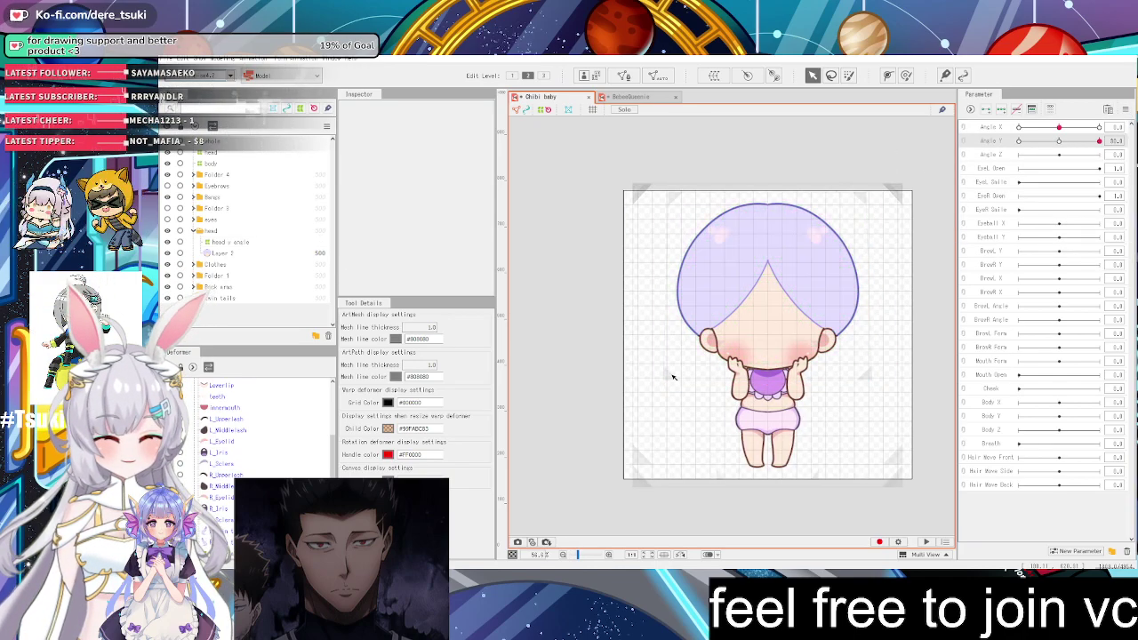
pyautogui.click(801, 315)
pyautogui.scroll(2, 806, 354)
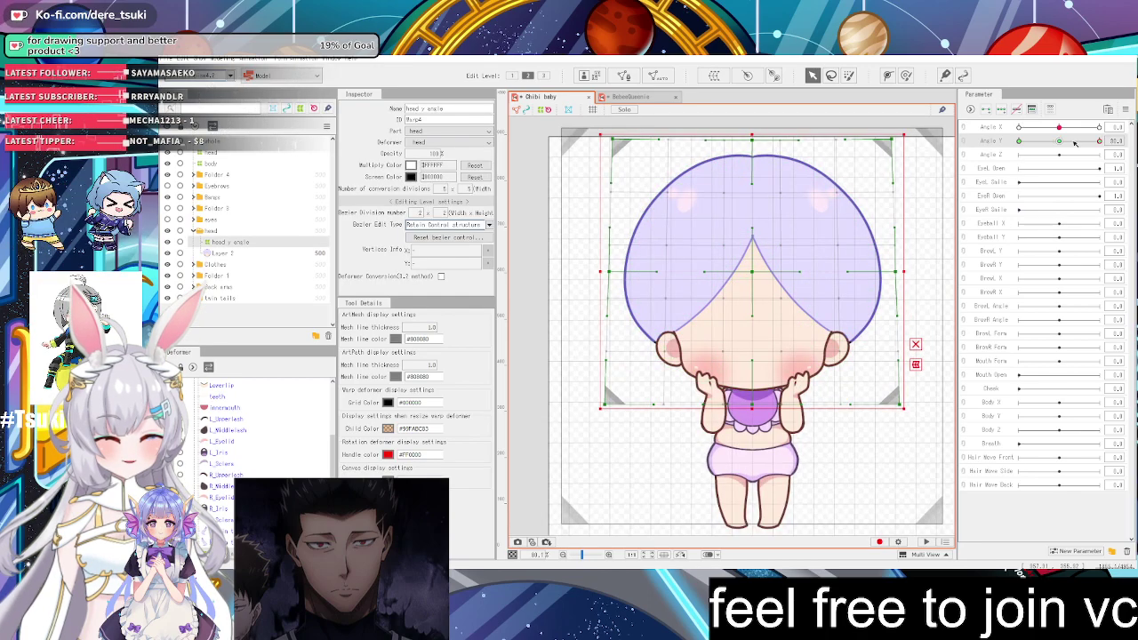
# At Angle Y -30, pull both lower corner points of the head y angle deformer slightly inward to narrow the chin area
pyautogui.moveTo(1075, 144); pyautogui.dragTo(1059, 168)
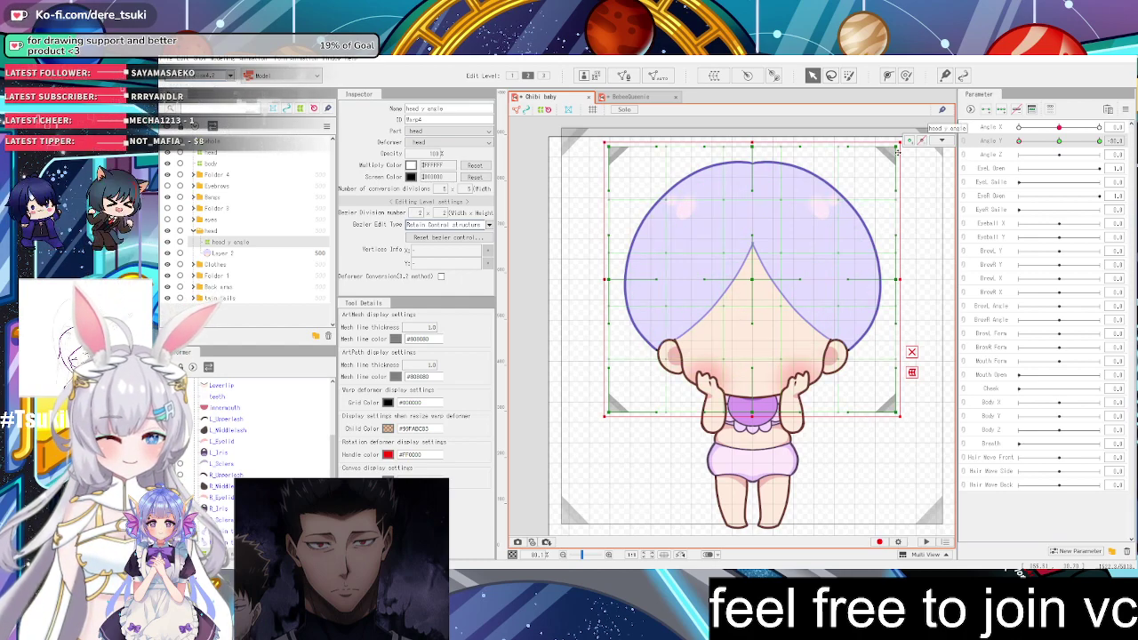
pyautogui.scroll(-3, 869, 359)
pyautogui.scroll(10, 869, 359)
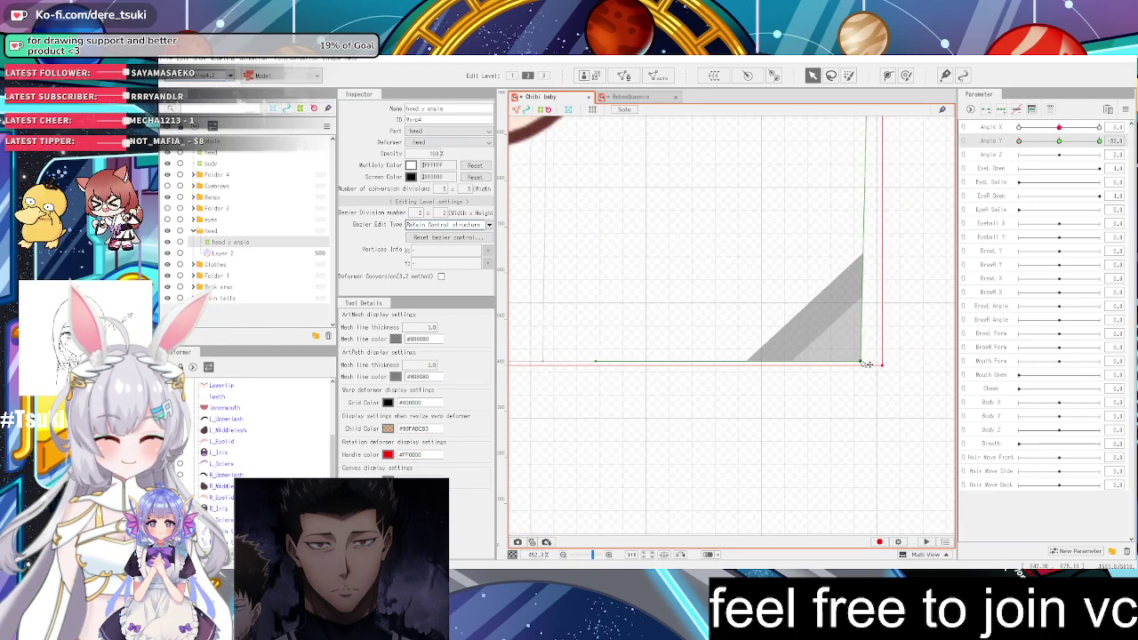
pyautogui.scroll(-10, 880, 362)
pyautogui.scroll(10, 642, 363)
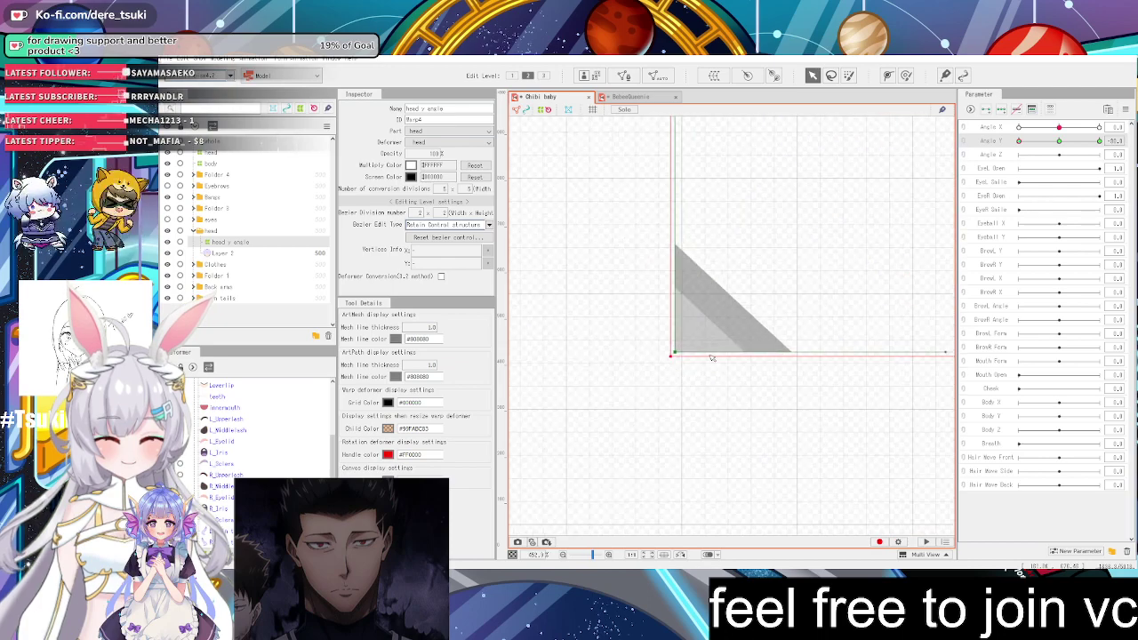
pyautogui.moveTo(683, 351); pyautogui.dragTo(704, 352)
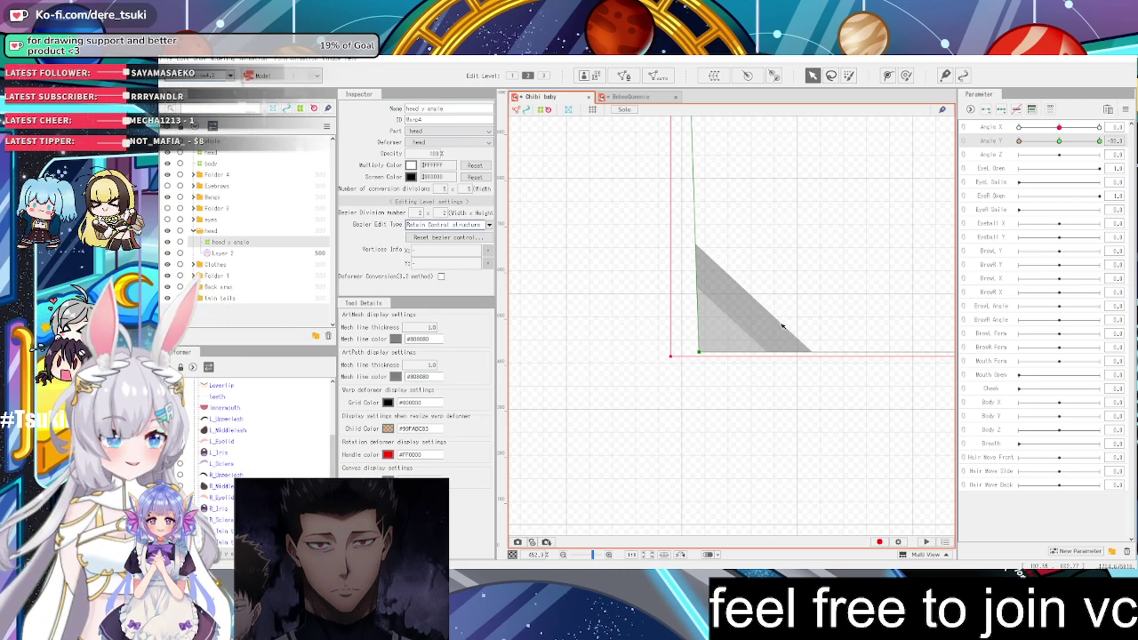
pyautogui.scroll(-10, 785, 326)
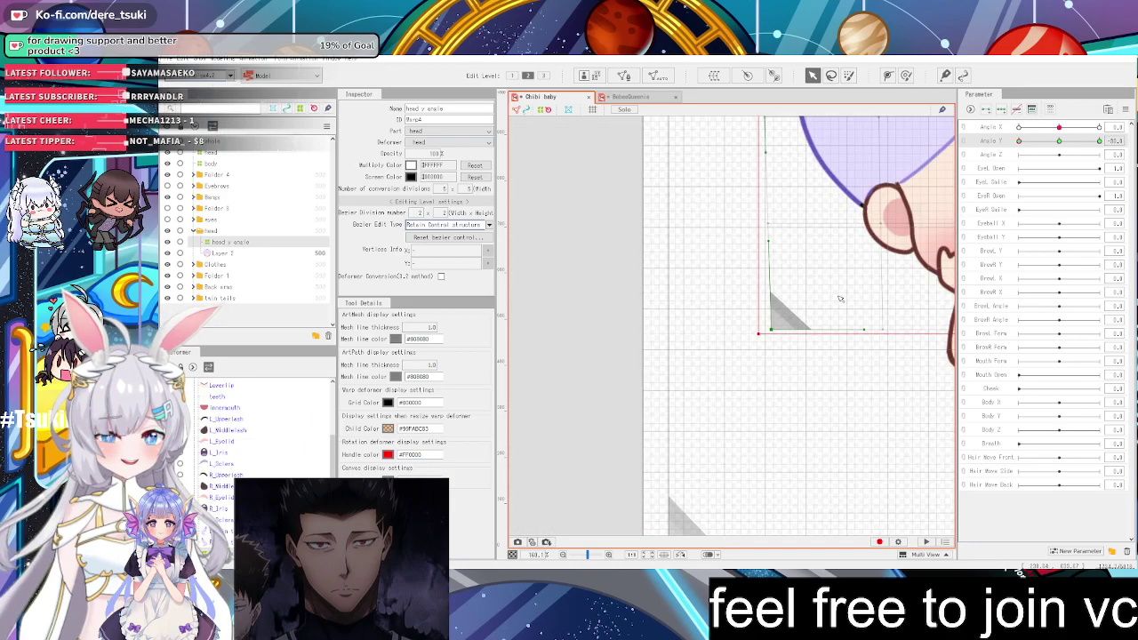
pyautogui.scroll(5, 861, 233)
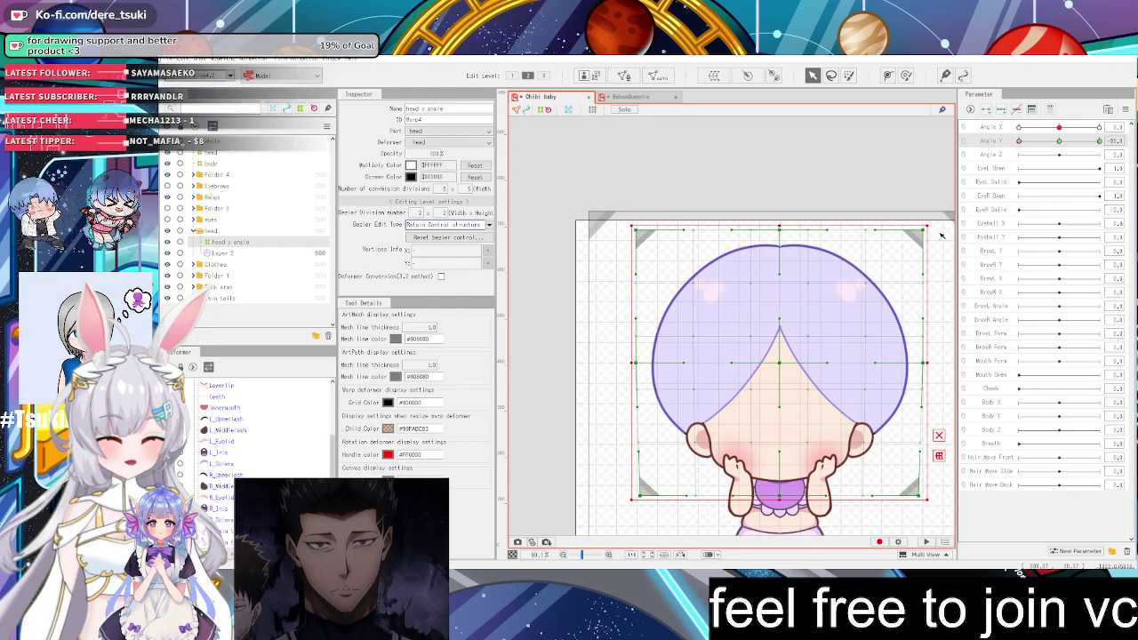
# Pull both upper corner points of the head y angle deformer slightly outward at Angle Y -30 to widen the top of the head
pyautogui.scroll(8, 941, 236)
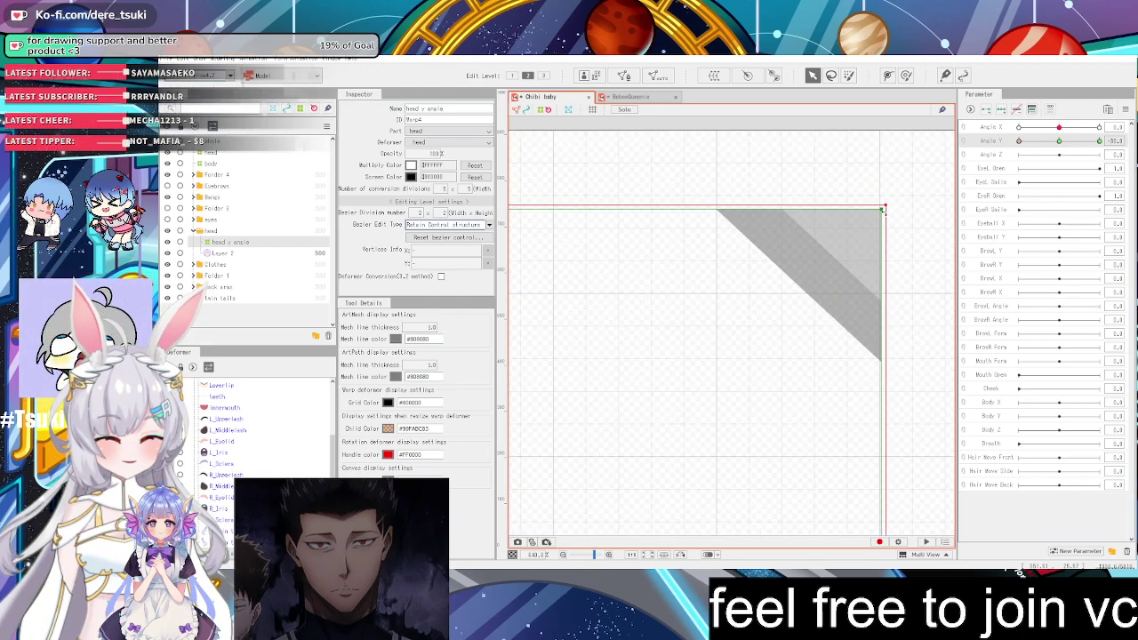
pyautogui.moveTo(882, 210); pyautogui.dragTo(910, 210)
pyautogui.scroll(-8, 915, 218)
pyautogui.scroll(-6, 557, 222)
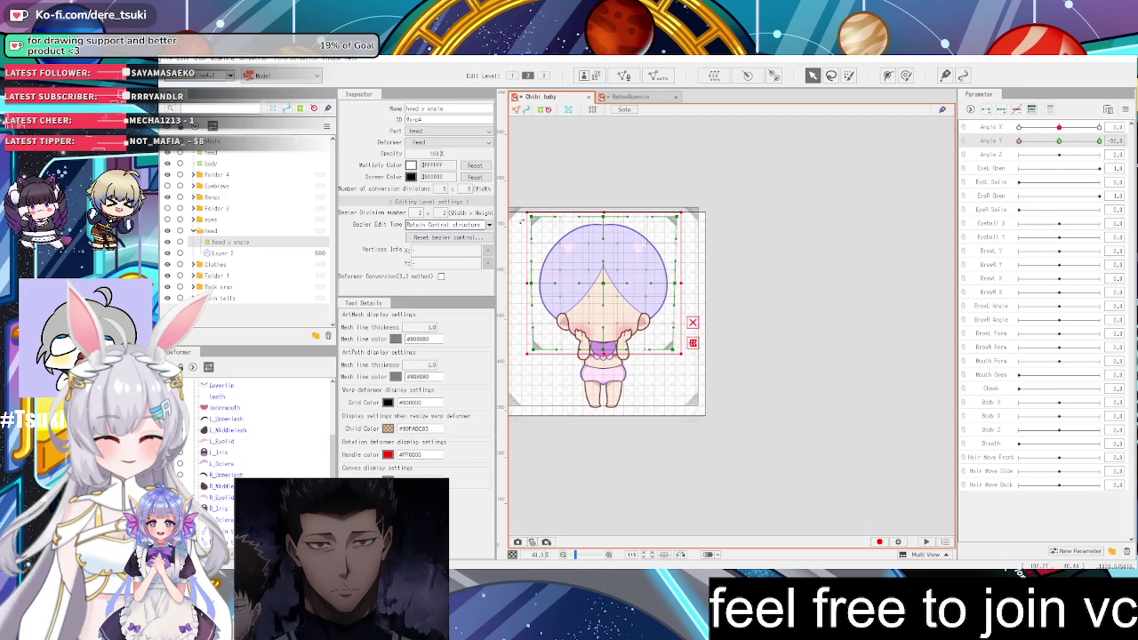
pyautogui.scroll(10, 522, 220)
pyautogui.moveTo(628, 208); pyautogui.dragTo(600, 206)
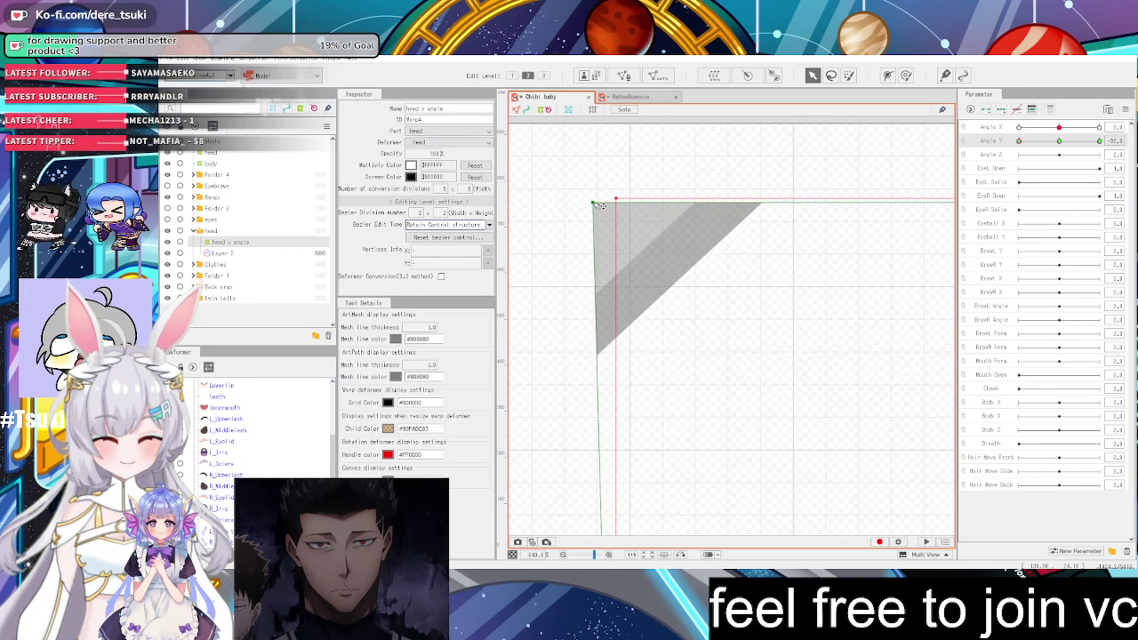
pyautogui.scroll(-10, 857, 248)
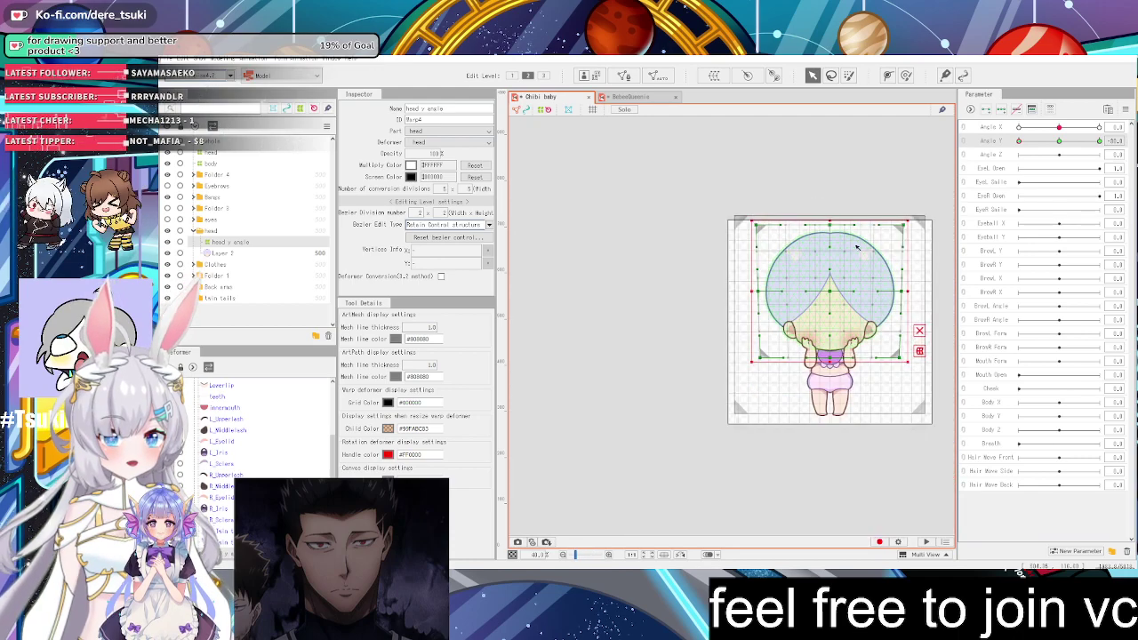
# Scrub Angle Y through its range to preview the head motion and reset the parameters to their default values
pyautogui.scroll(4, 915, 241)
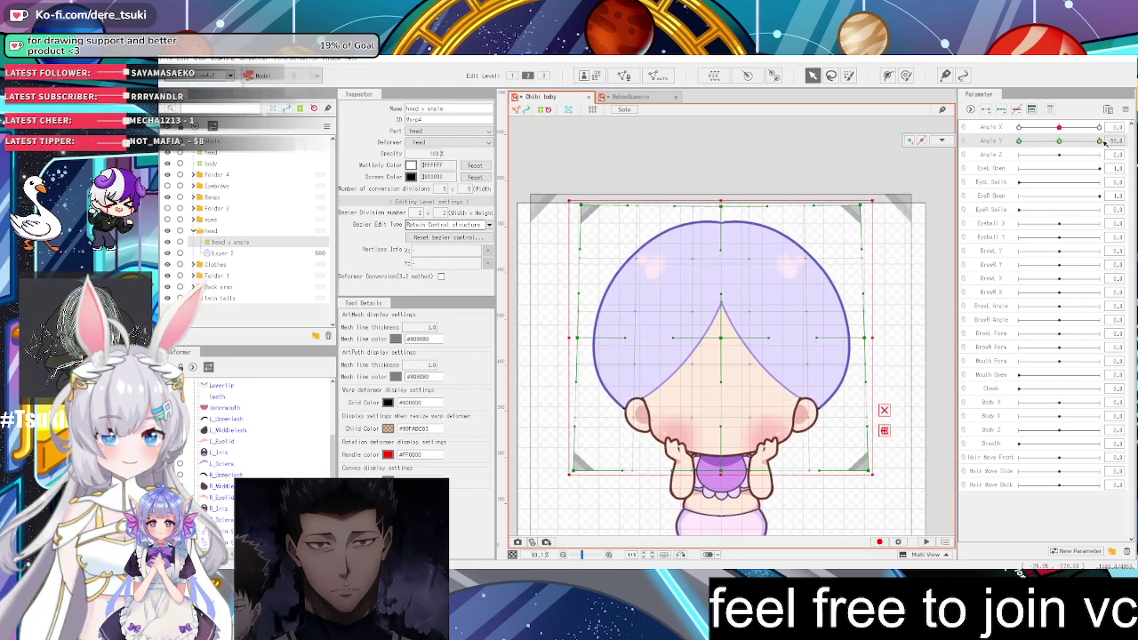
pyautogui.moveTo(1101, 141); pyautogui.dragTo(1079, 165)
pyautogui.click(1125, 109)
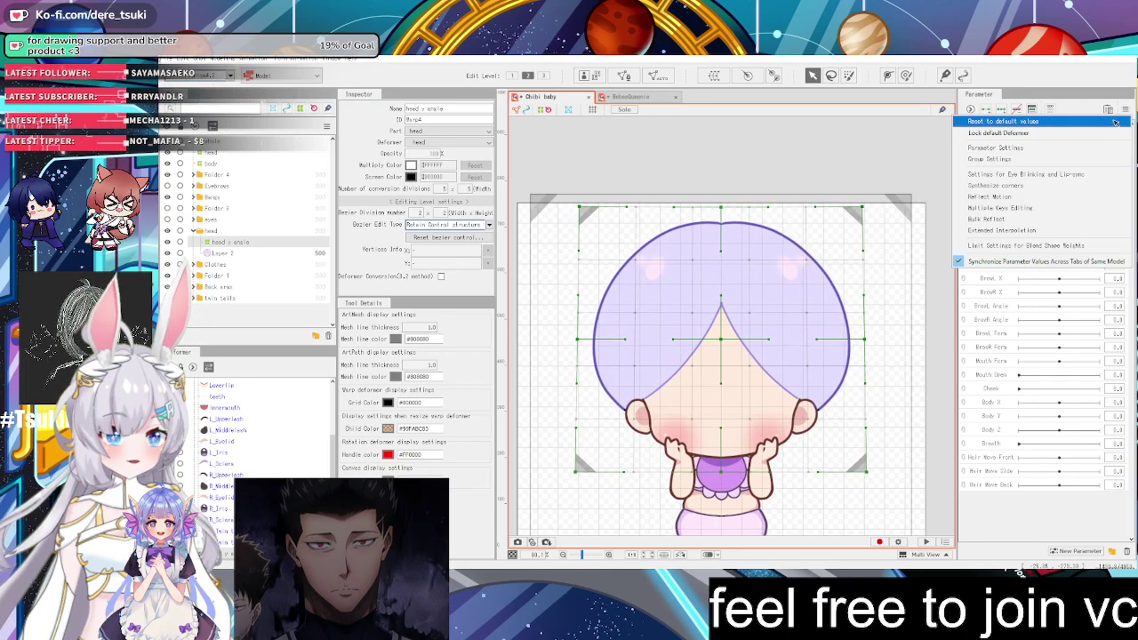
pyautogui.click(1115, 122)
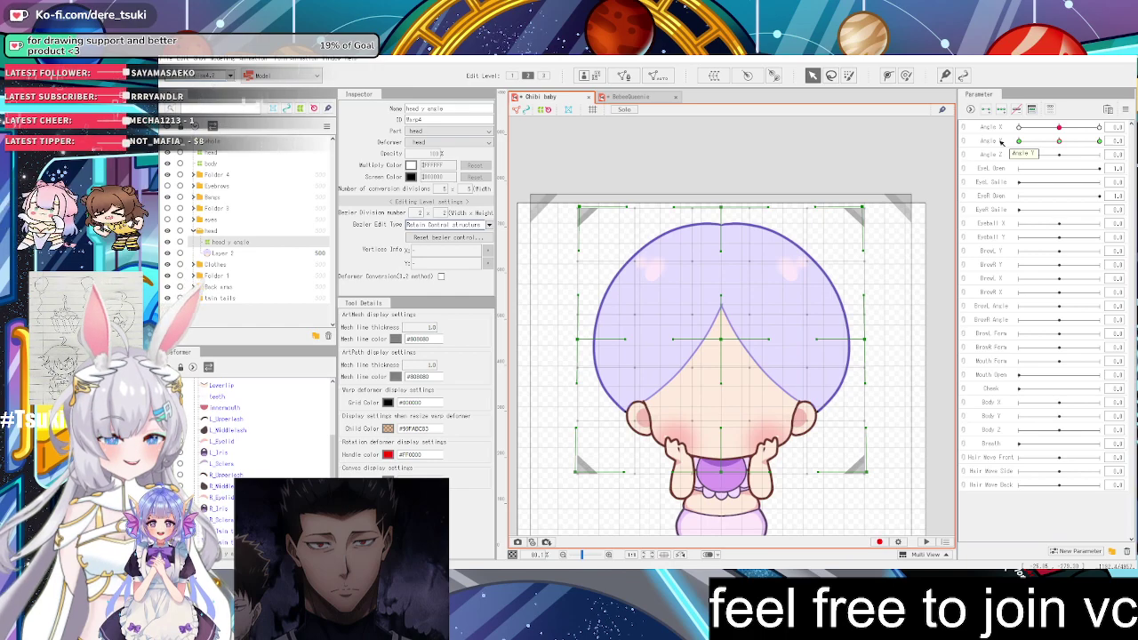
# At Angle Y 0, realign the lower corner points of the head y angle deformer so that its sides are straight
pyautogui.scroll(-2, 766, 385)
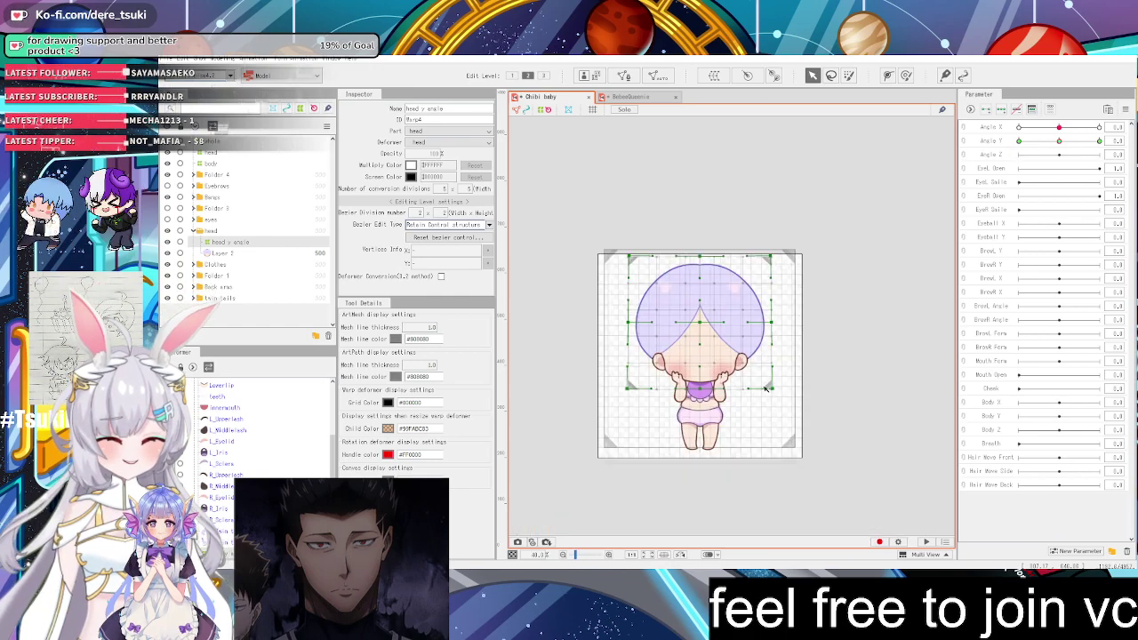
pyautogui.scroll(5, 767, 386)
pyautogui.scroll(-2, 720, 351)
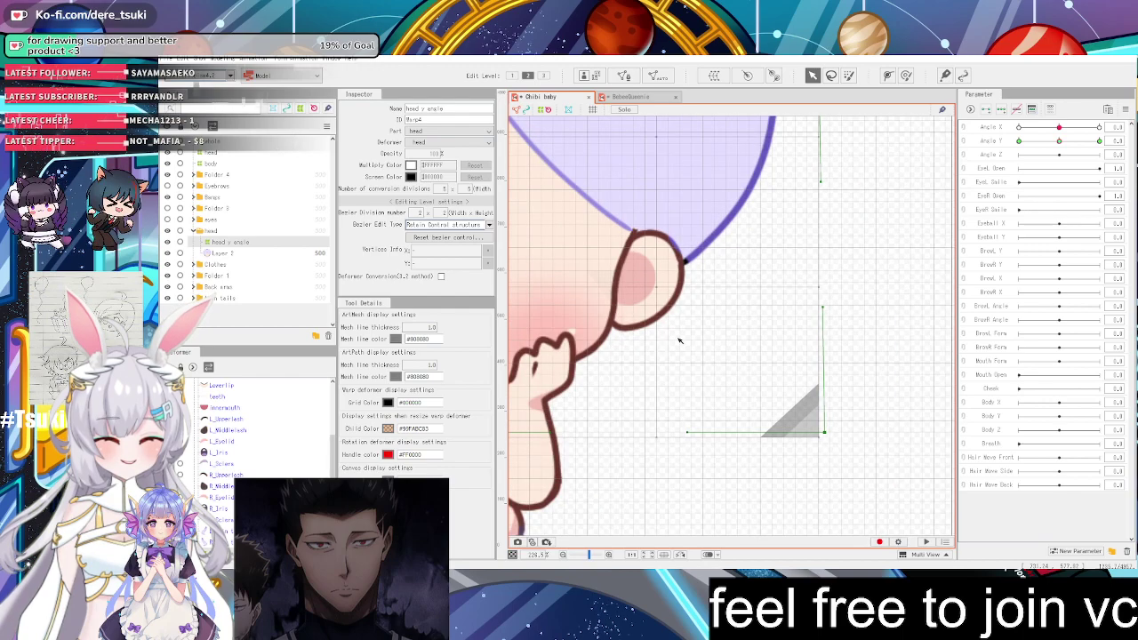
pyautogui.click(602, 277)
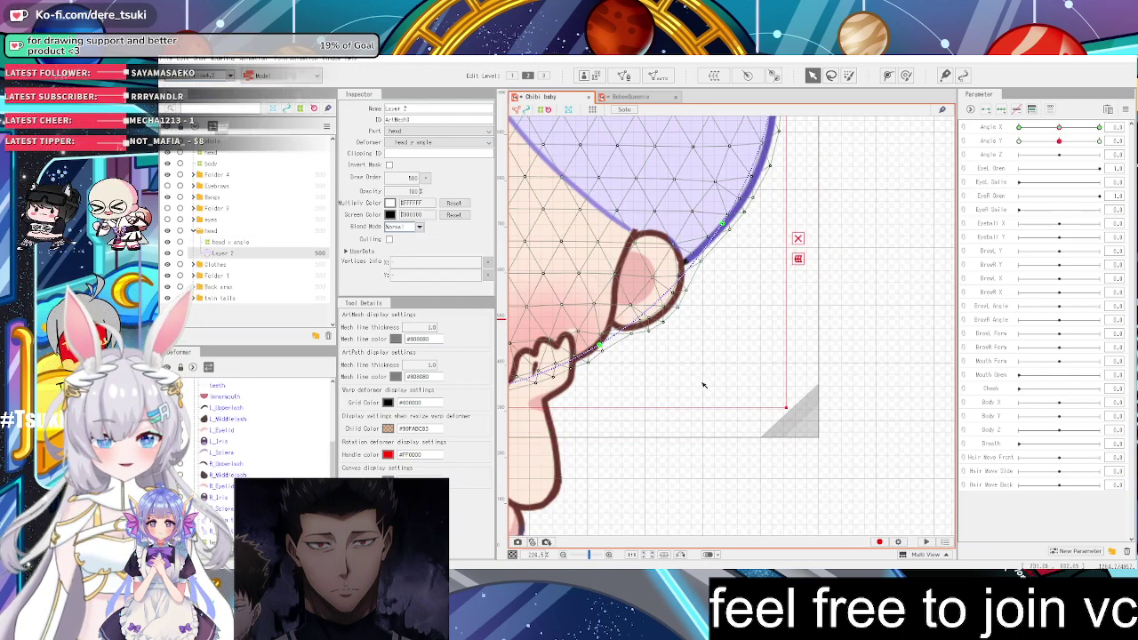
pyautogui.click(817, 433)
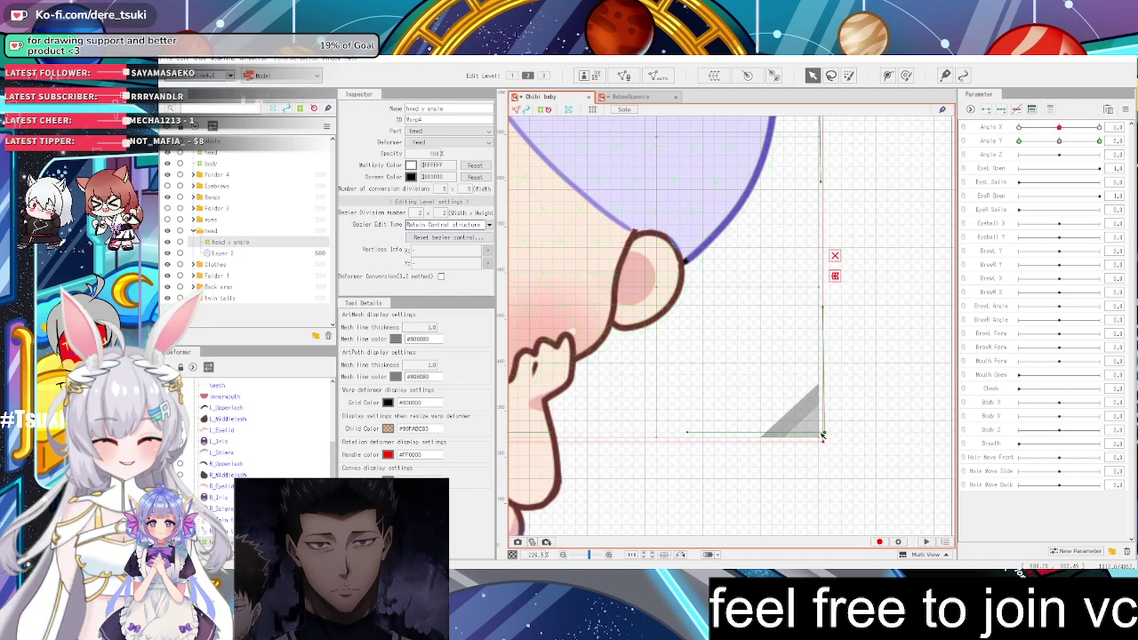
pyautogui.scroll(-4, 823, 436)
pyautogui.scroll(10, 820, 435)
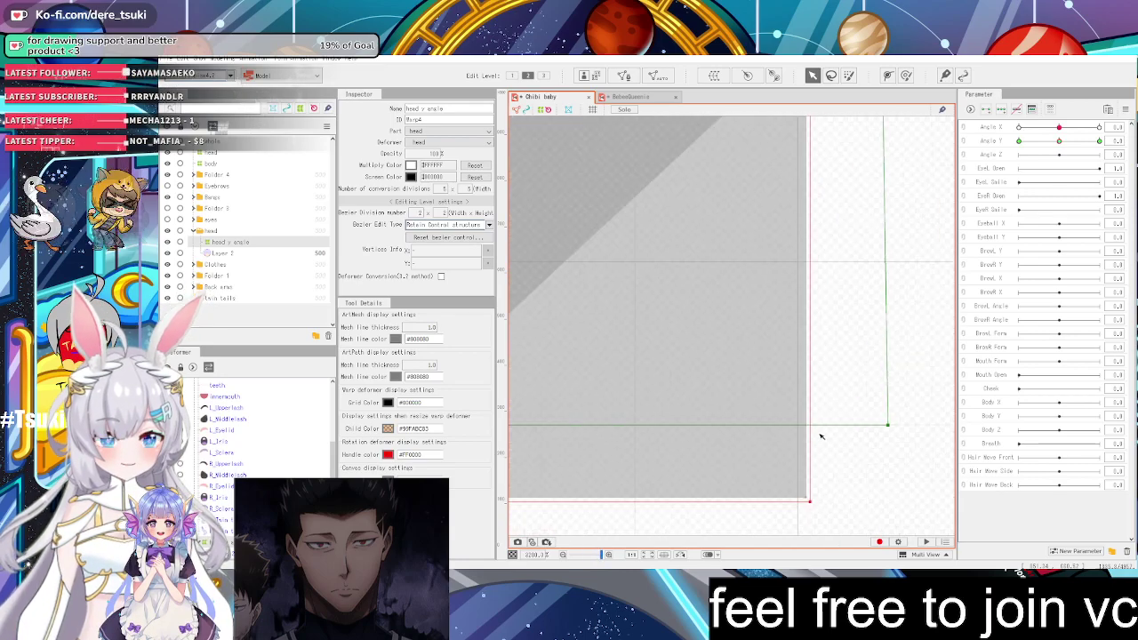
pyautogui.scroll(-5, 898, 416)
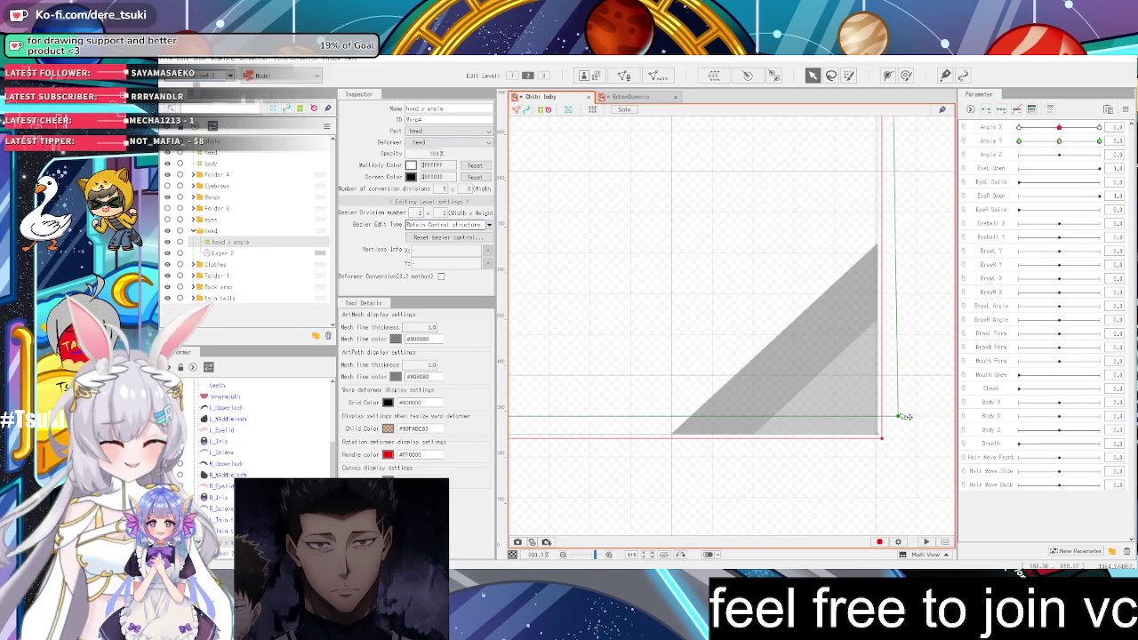
pyautogui.moveTo(902, 416); pyautogui.dragTo(870, 454)
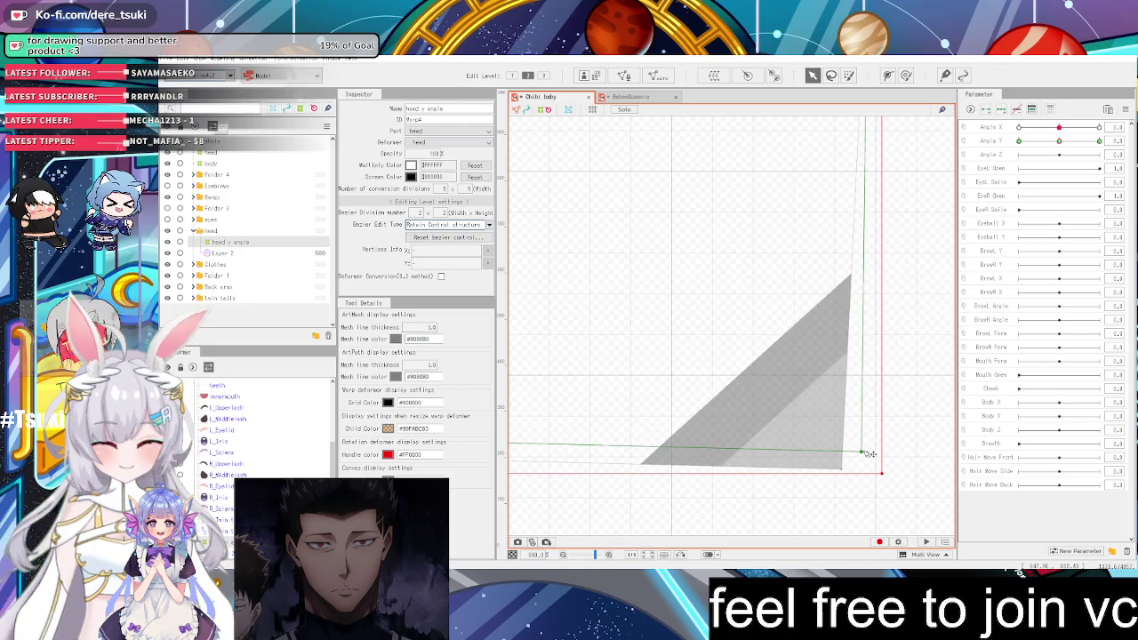
pyautogui.scroll(-6, 867, 448)
pyautogui.scroll(-1, 861, 439)
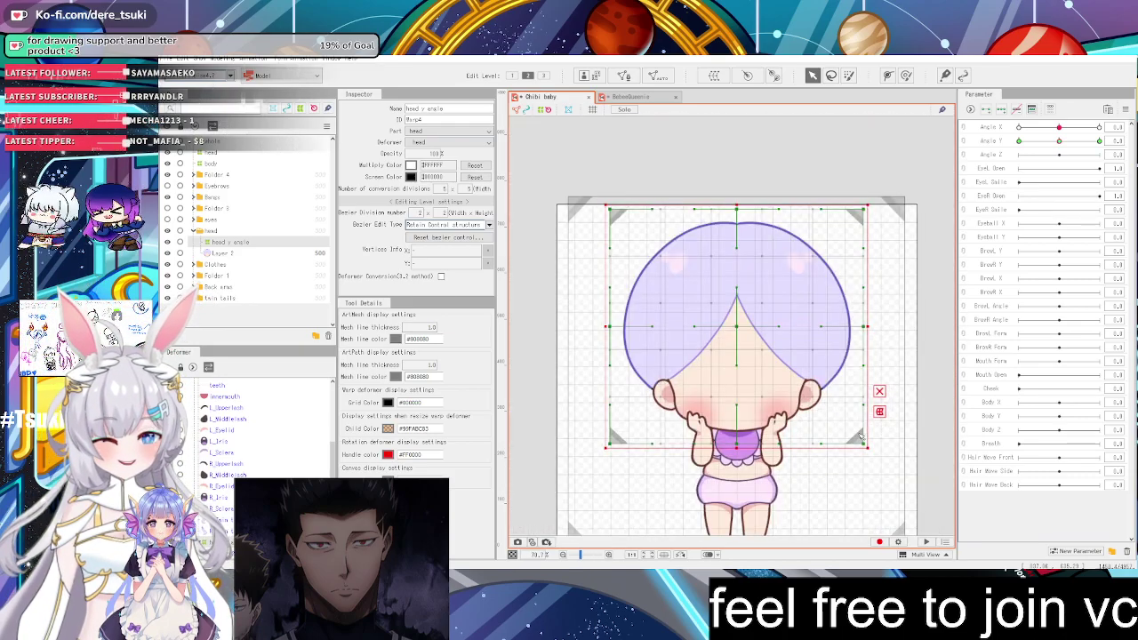
pyautogui.scroll(3, 861, 439)
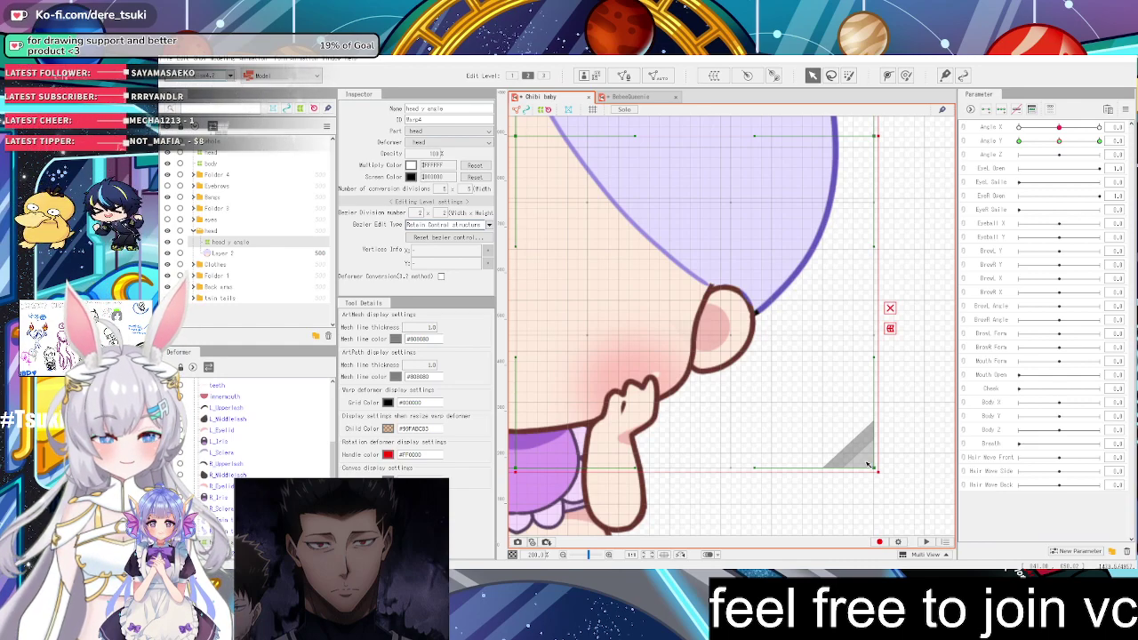
pyautogui.scroll(-3, 868, 464)
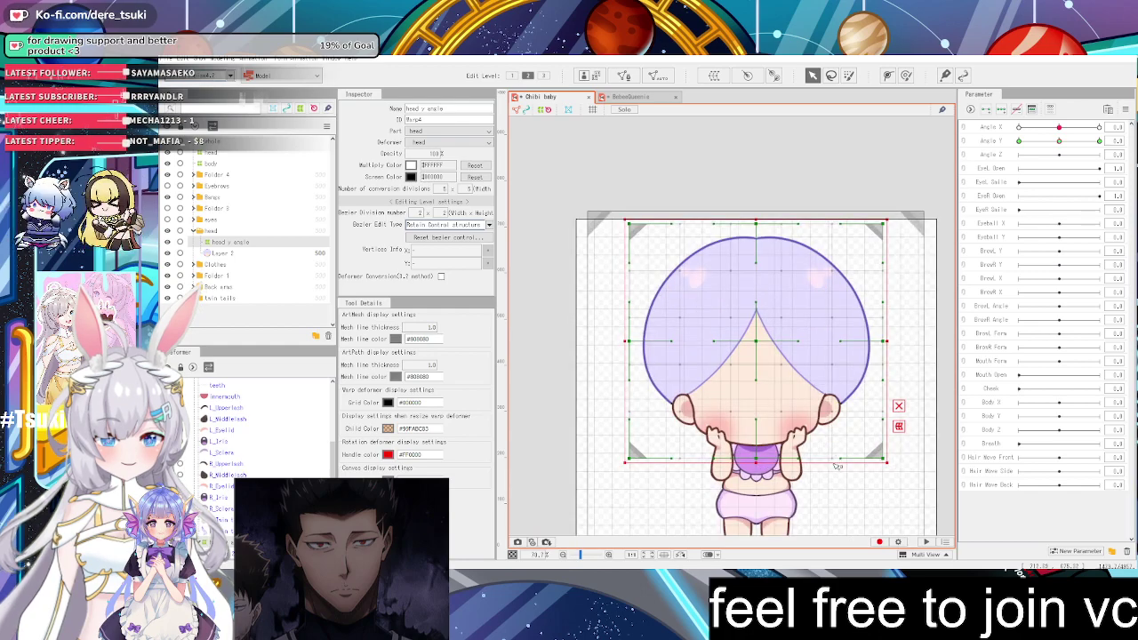
# Set Angle Y to -30 and examine the upper corner of the head y angle deformer up close
pyautogui.moveTo(1055, 146); pyautogui.dragTo(975, 176)
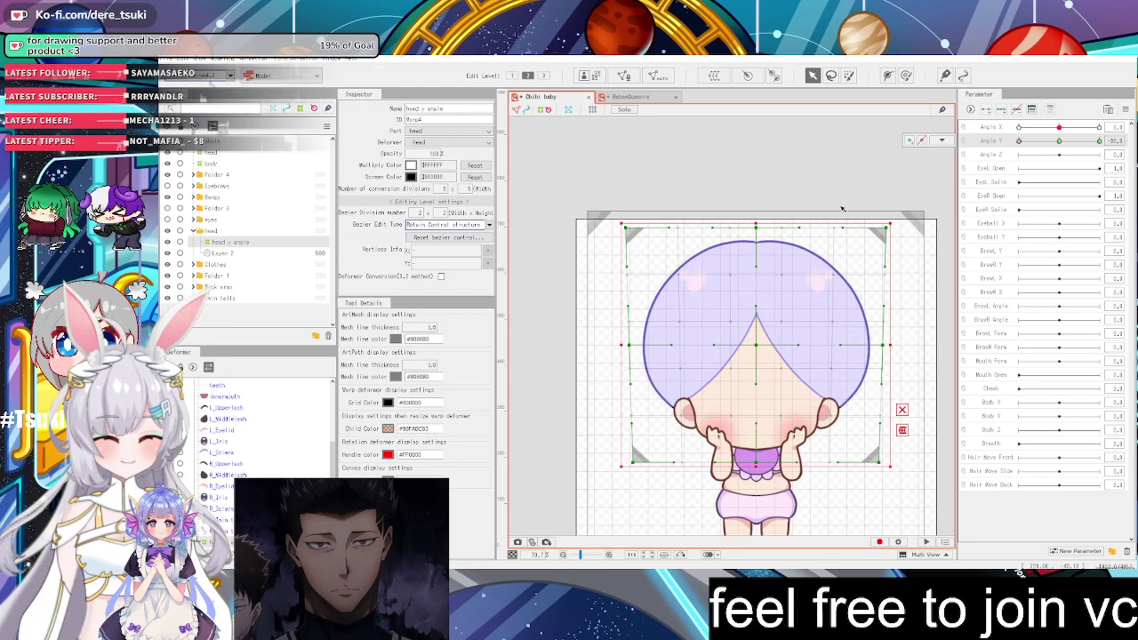
pyautogui.scroll(3, 807, 253)
pyautogui.scroll(-4, 809, 257)
pyautogui.scroll(6, 818, 284)
pyautogui.scroll(-2, 820, 311)
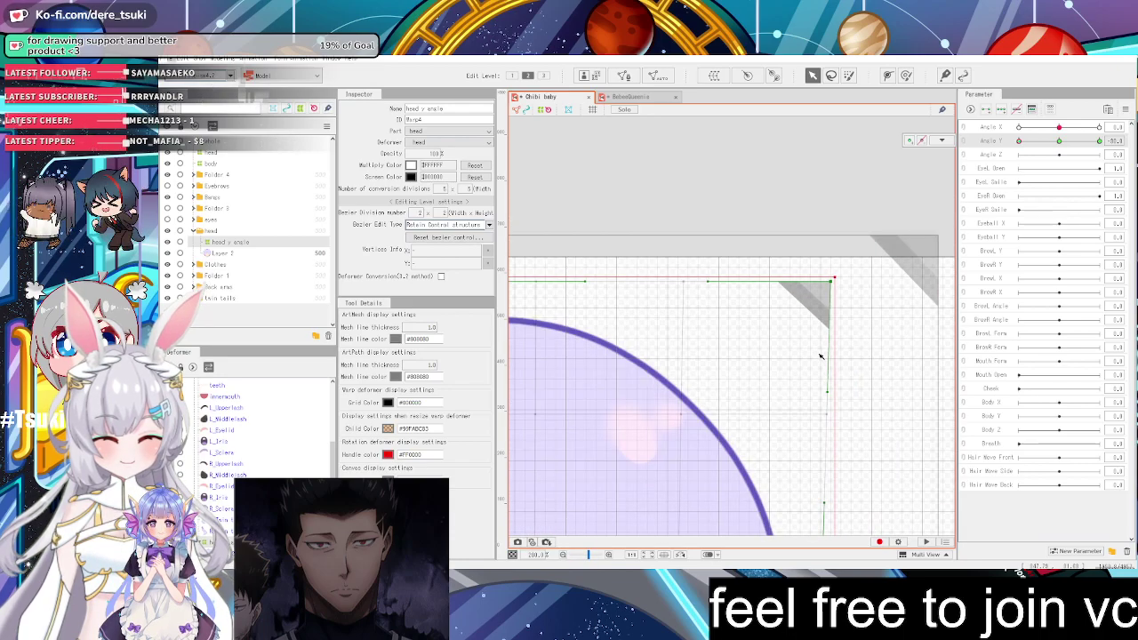
pyautogui.scroll(4, 820, 349)
pyautogui.scroll(-2, 849, 217)
pyautogui.scroll(4, 847, 206)
pyautogui.scroll(-4, 842, 203)
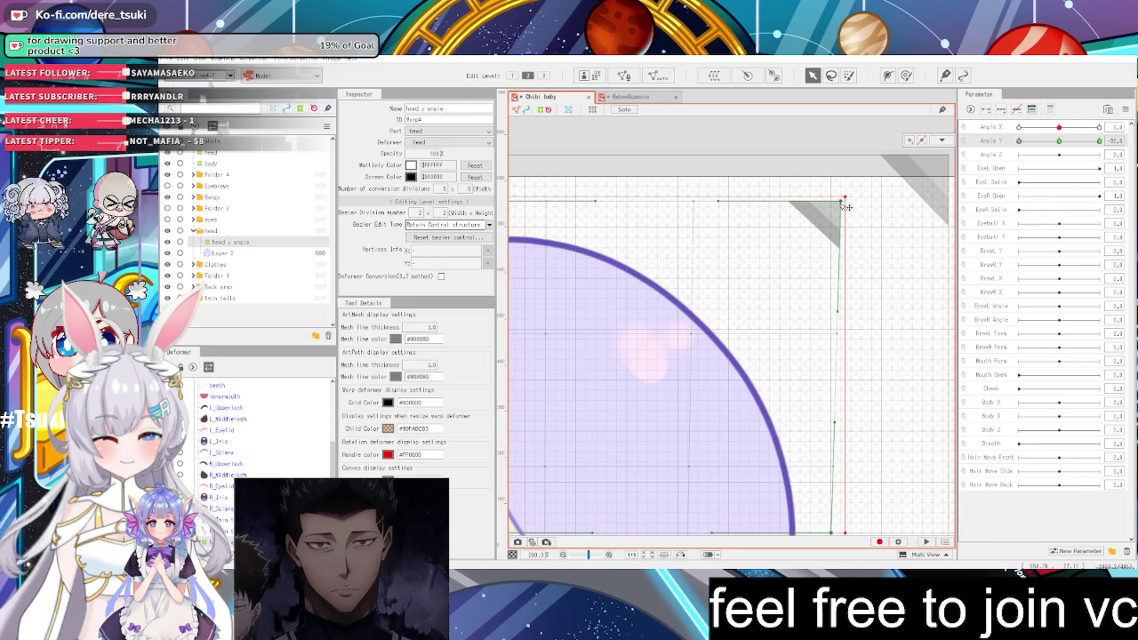
pyautogui.scroll(-8, 831, 213)
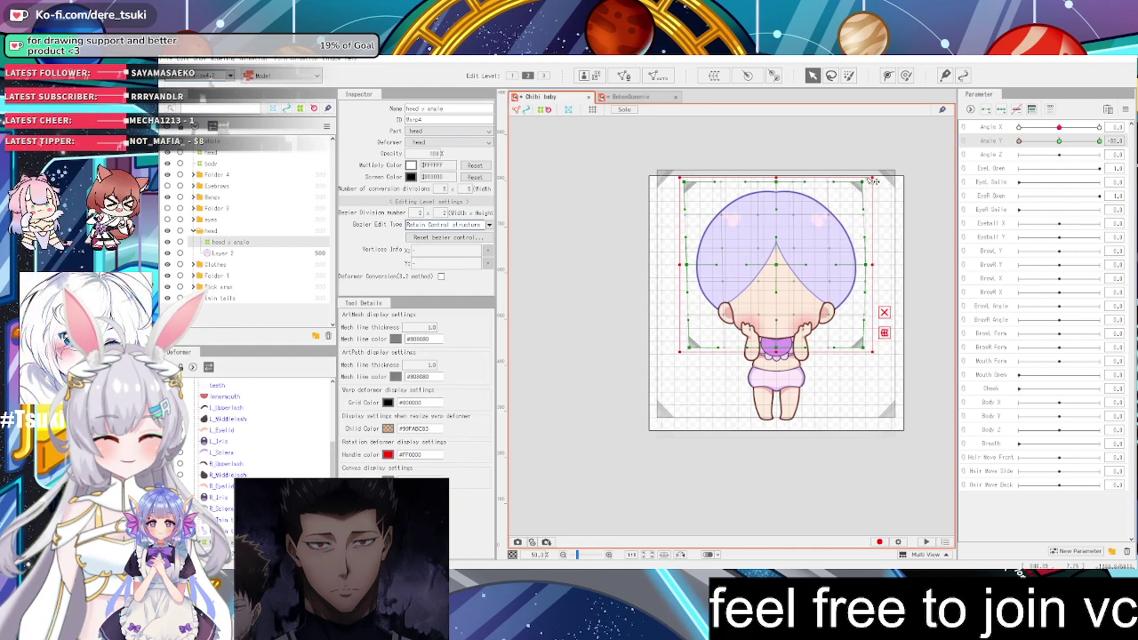
# Try pulling the upper-right corner point of the head y angle deformer further outward at Angle Y -30, and undo the move
pyautogui.moveTo(864, 184); pyautogui.dragTo(882, 183)
pyautogui.hotkey('ctrl', 'z')
pyautogui.scroll(2, 875, 191)
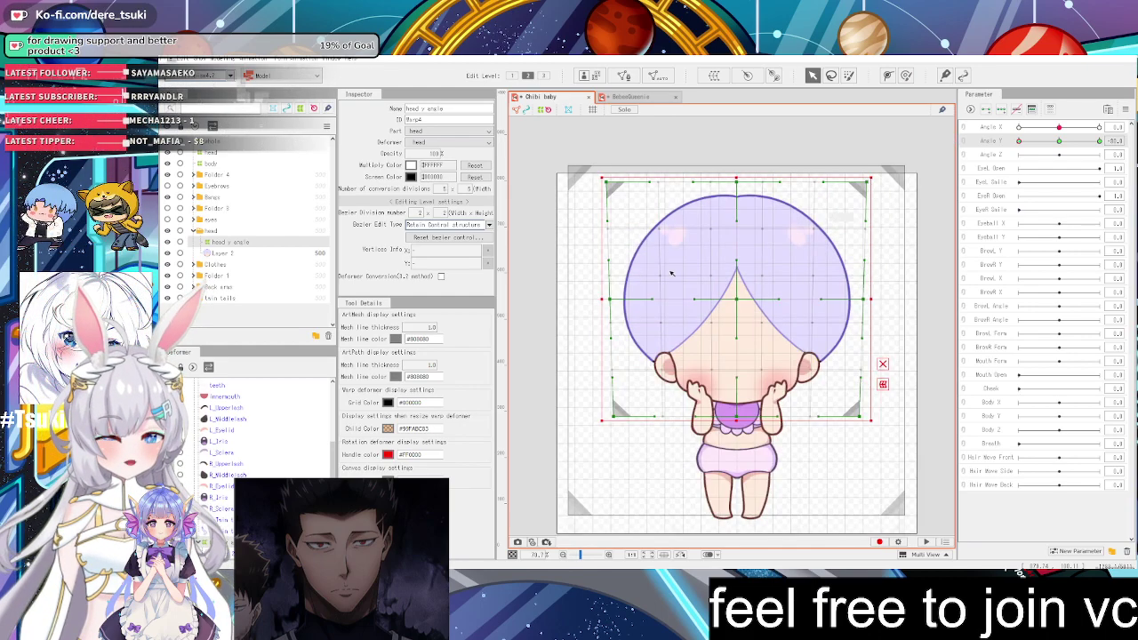
pyautogui.scroll(4, 864, 173)
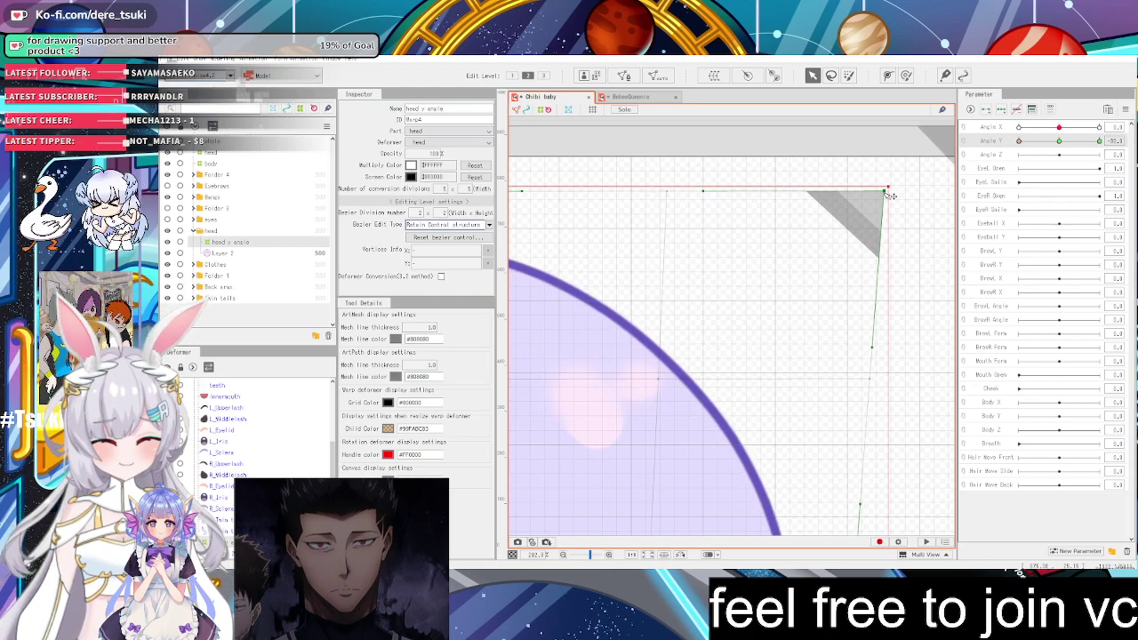
pyautogui.scroll(-2, 886, 197)
pyautogui.scroll(-3, 886, 200)
pyautogui.scroll(2, 898, 204)
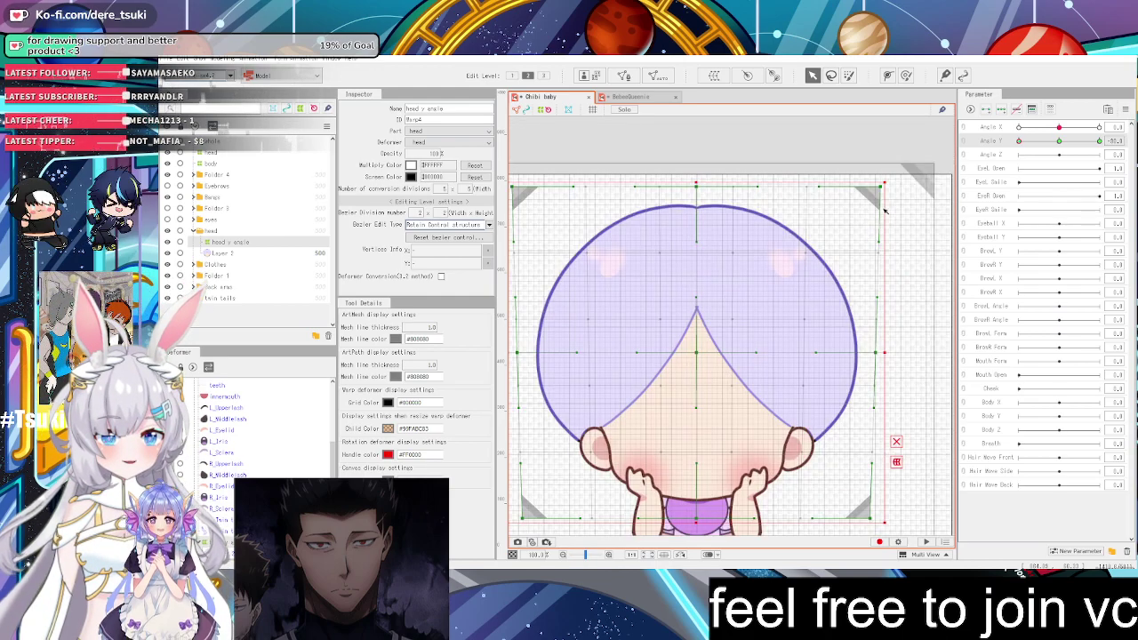
pyautogui.scroll(-1, 912, 208)
# Scrub Angle Y toward 30 to preview the opposite head pose and return the parameter to 0
pyautogui.moveTo(1094, 140)
pyautogui.mouseDown()
pyautogui.moveTo(1019, 145)
pyautogui.moveTo(1095, 148)
pyautogui.moveTo(1043, 152)
pyautogui.moveTo(1098, 178)
pyautogui.moveTo(1076, 187)
pyautogui.moveTo(1051, 161)
pyautogui.moveTo(1092, 162)
pyautogui.mouseUp()
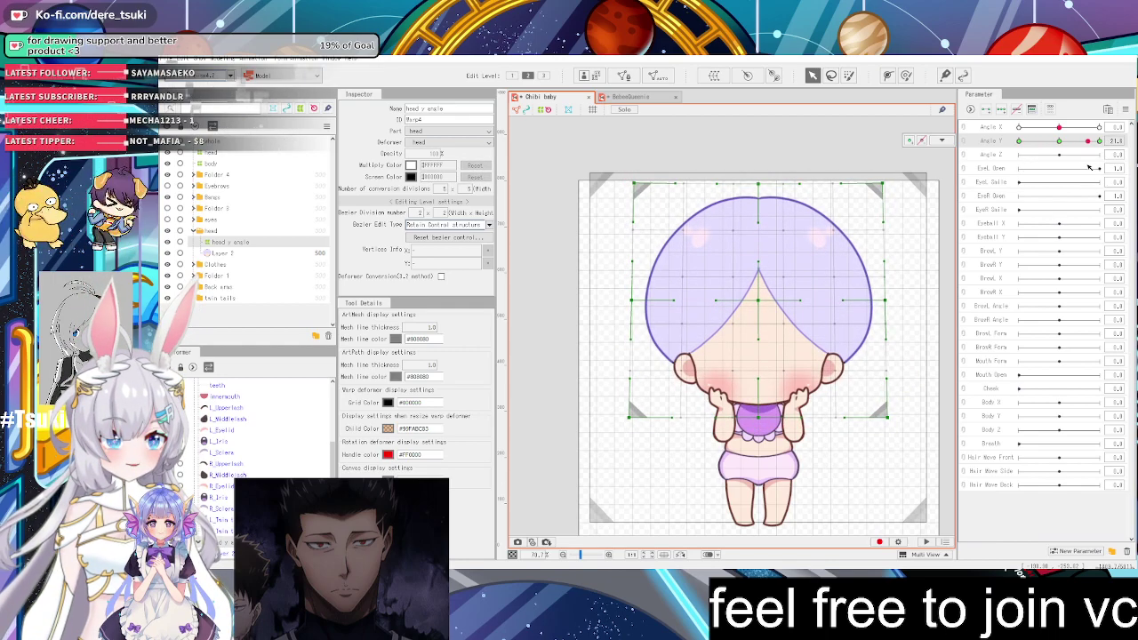
pyautogui.click(1117, 110)
pyautogui.click(1031, 238)
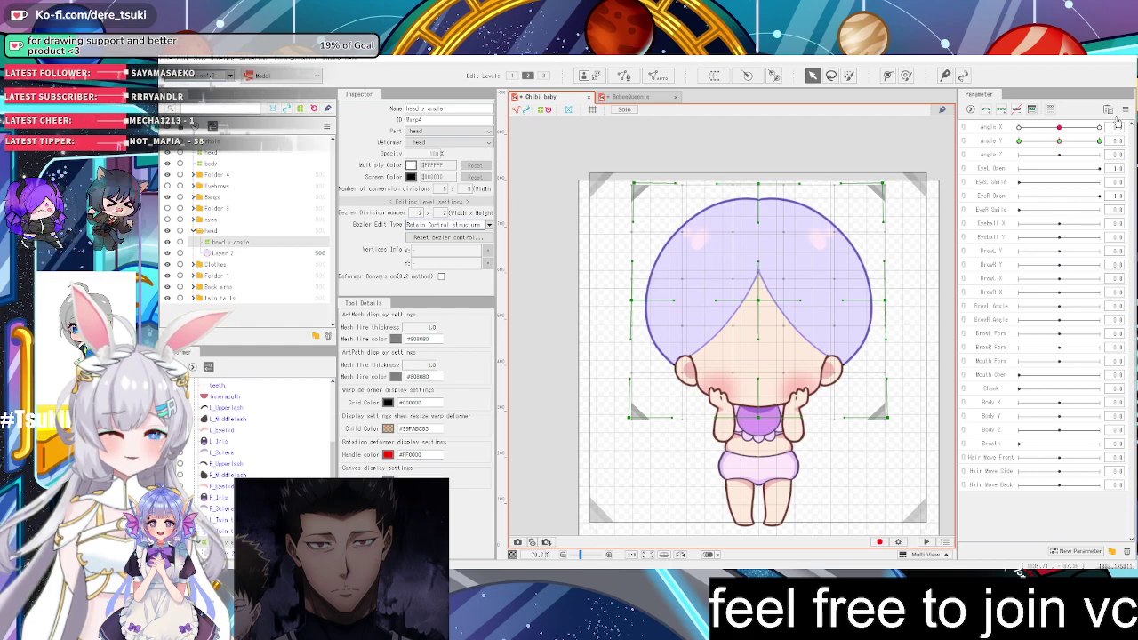
# Link Angle X and Angle Y temporarily to preview diagonal head poses, then reset the values and unlink the two parameters
pyautogui.click(962, 129)
pyautogui.moveTo(1039, 135)
pyautogui.mouseDown()
pyautogui.moveTo(989, 172)
pyautogui.moveTo(1105, 168)
pyautogui.moveTo(1099, 112)
pyautogui.moveTo(993, 119)
pyautogui.moveTo(1087, 192)
pyautogui.moveTo(1075, 123)
pyautogui.moveTo(1090, 194)
pyautogui.moveTo(1003, 140)
pyautogui.moveTo(1102, 166)
pyautogui.moveTo(1022, 124)
pyautogui.moveTo(1103, 165)
pyautogui.moveTo(913, 179)
pyautogui.moveTo(1005, 226)
pyautogui.moveTo(1118, 223)
pyautogui.moveTo(1033, 149)
pyautogui.mouseUp()
pyautogui.click(1122, 110)
pyautogui.click(1122, 110)
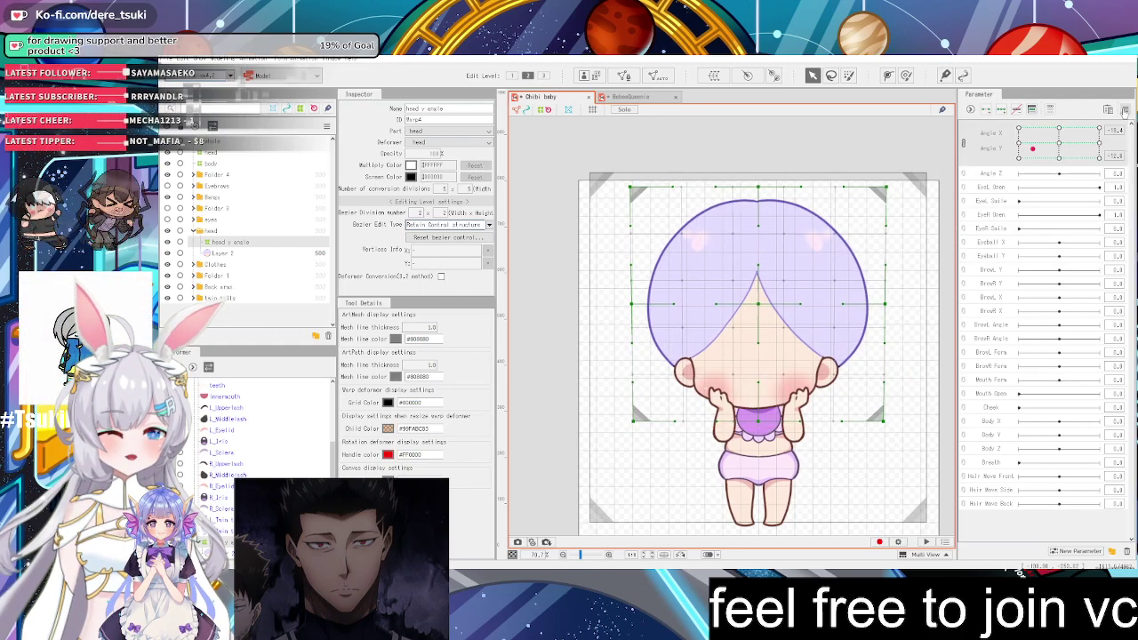
pyautogui.click(1122, 111)
pyautogui.click(1005, 121)
pyautogui.click(964, 143)
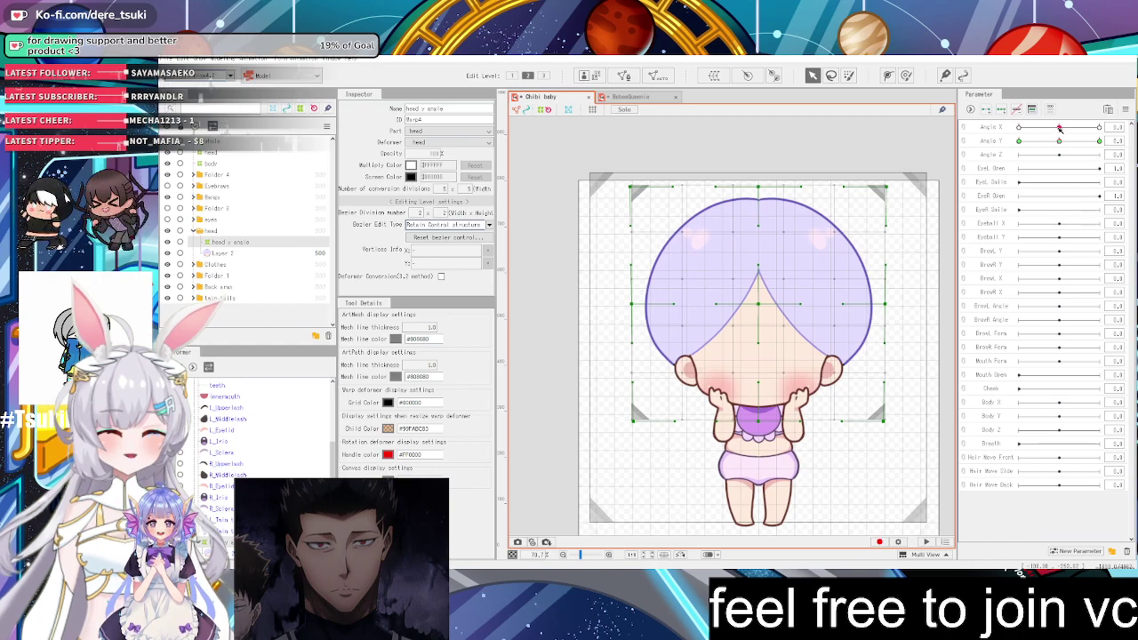
# At Angle X -30, adjust the deform path point on the left side of the jaw of the Layer 2 head mesh
pyautogui.moveTo(1059, 127); pyautogui.dragTo(1008, 128)
pyautogui.click(760, 318)
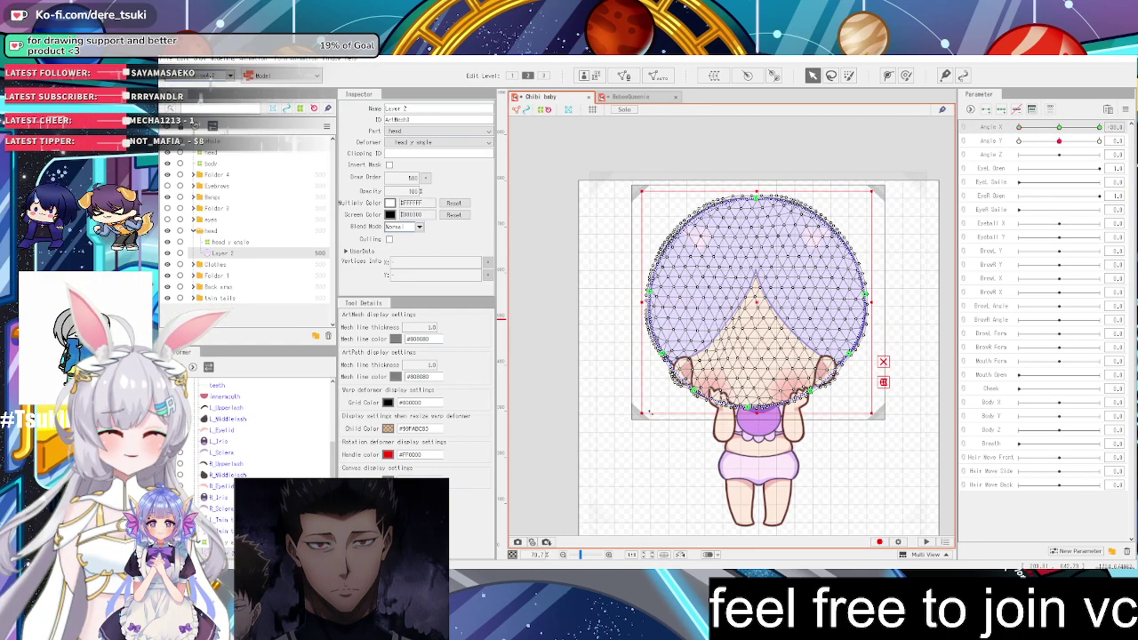
pyautogui.scroll(5, 676, 392)
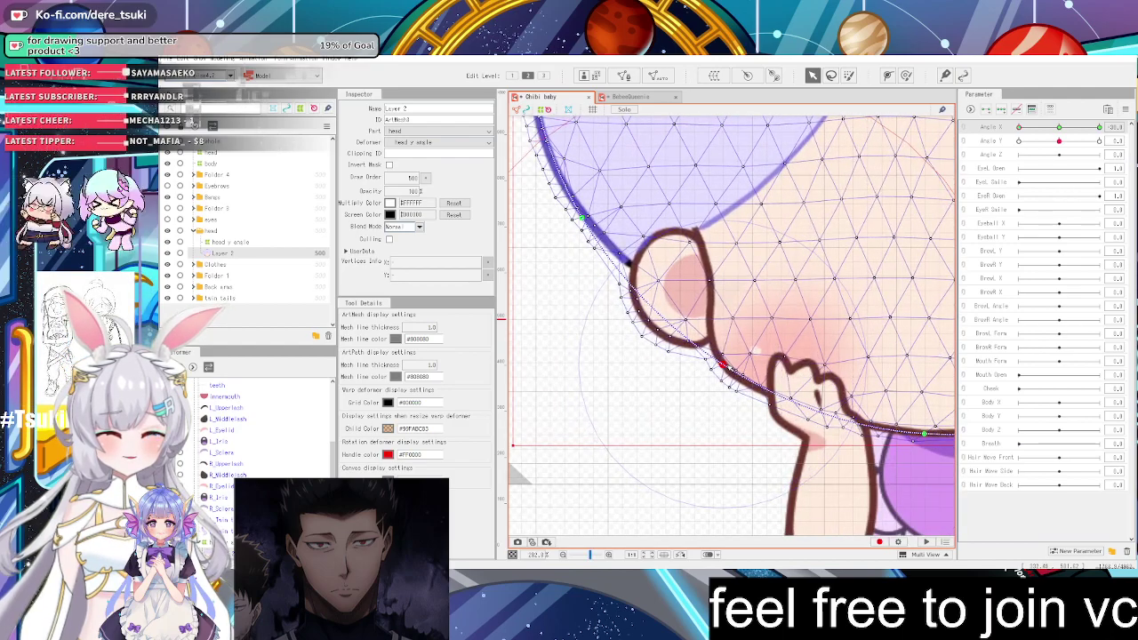
pyautogui.click(723, 365)
pyautogui.scroll(-4, 723, 365)
pyautogui.scroll(1, 810, 353)
pyautogui.moveTo(1019, 127)
pyautogui.mouseDown()
pyautogui.moveTo(1053, 135)
pyautogui.moveTo(1006, 139)
pyautogui.mouseUp()
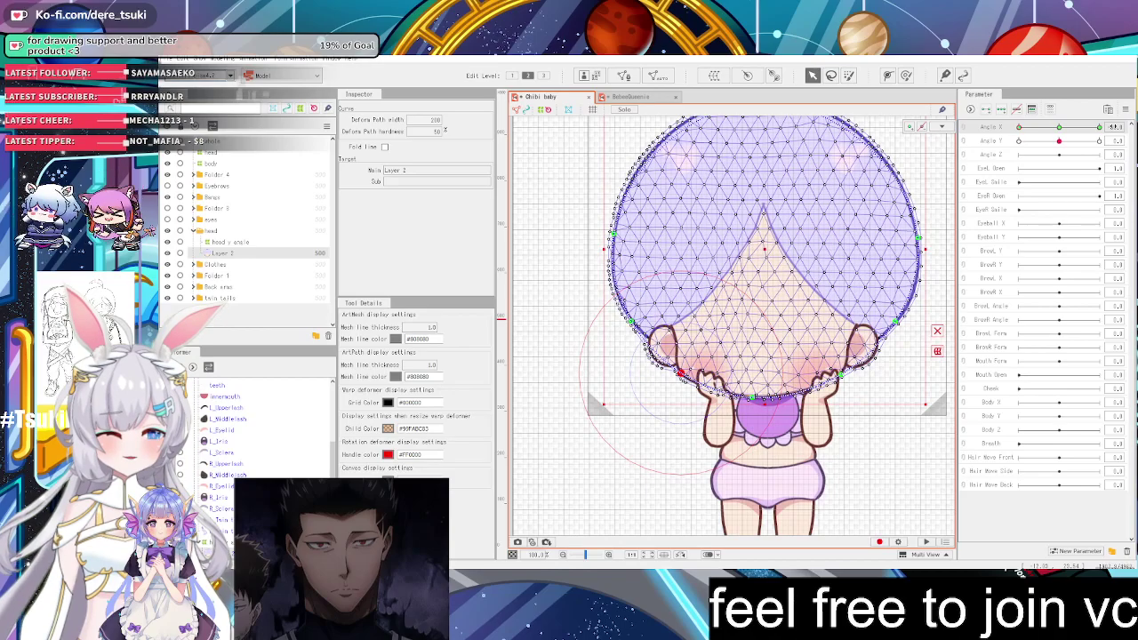
# Reflect the Layer 2 mesh's Angle X -30 pose horizontally, using the center of the canvas as the axis
pyautogui.click(1125, 108)
pyautogui.click(1033, 198)
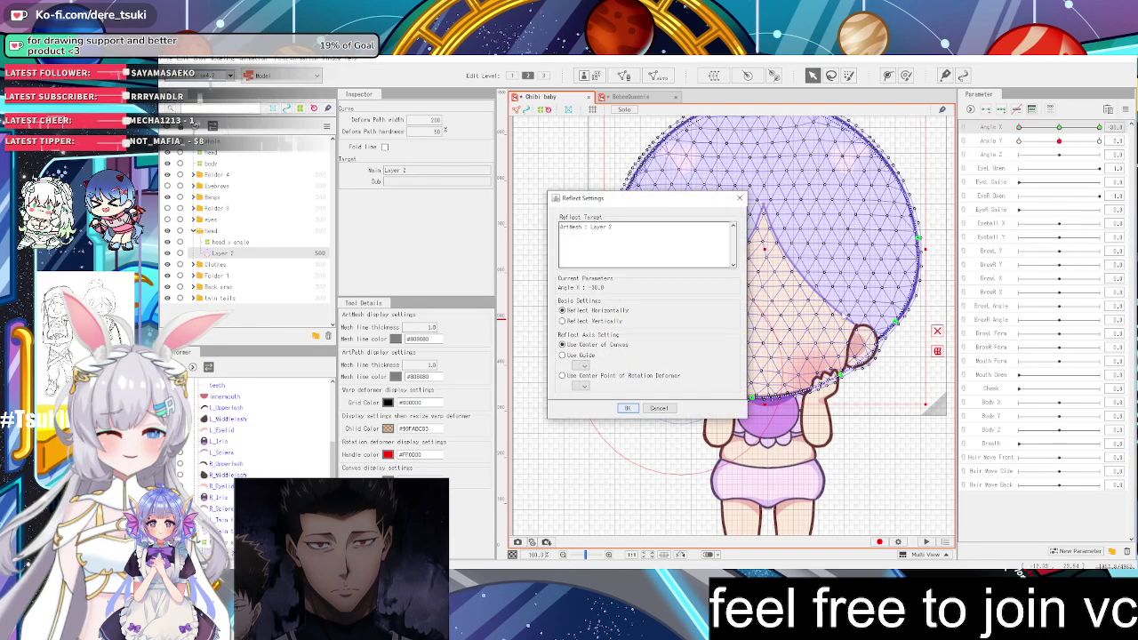
pyautogui.click(627, 408)
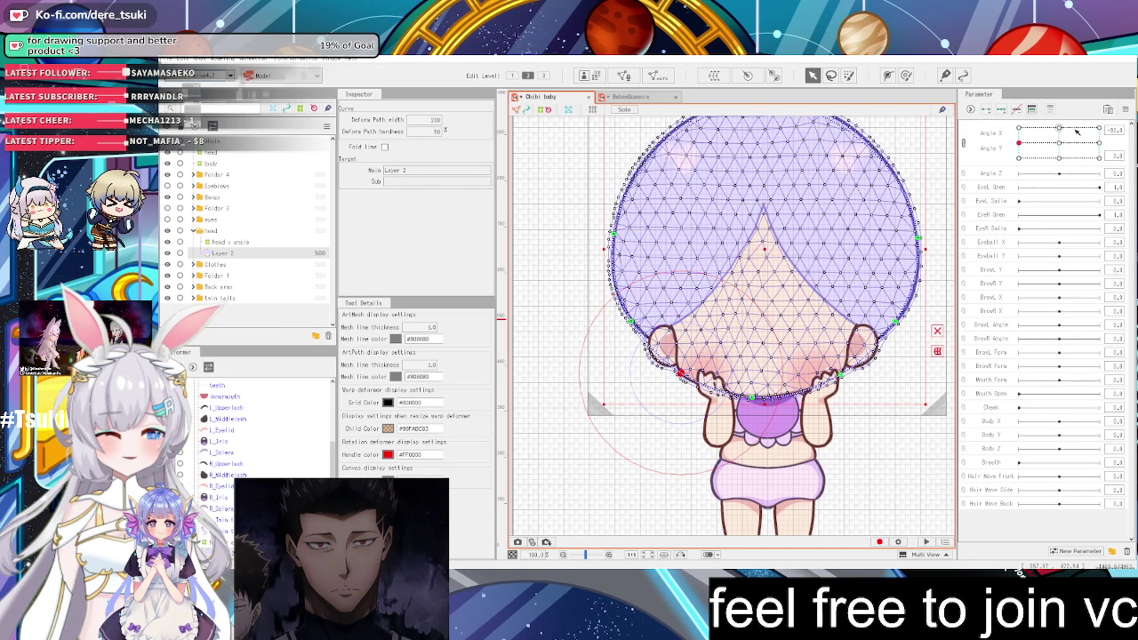
# Preview the head with Angle X and Angle Y linked, then reset and unlink the parameters and deselect the head mesh
pyautogui.moveTo(1019, 143); pyautogui.dragTo(1099, 128)
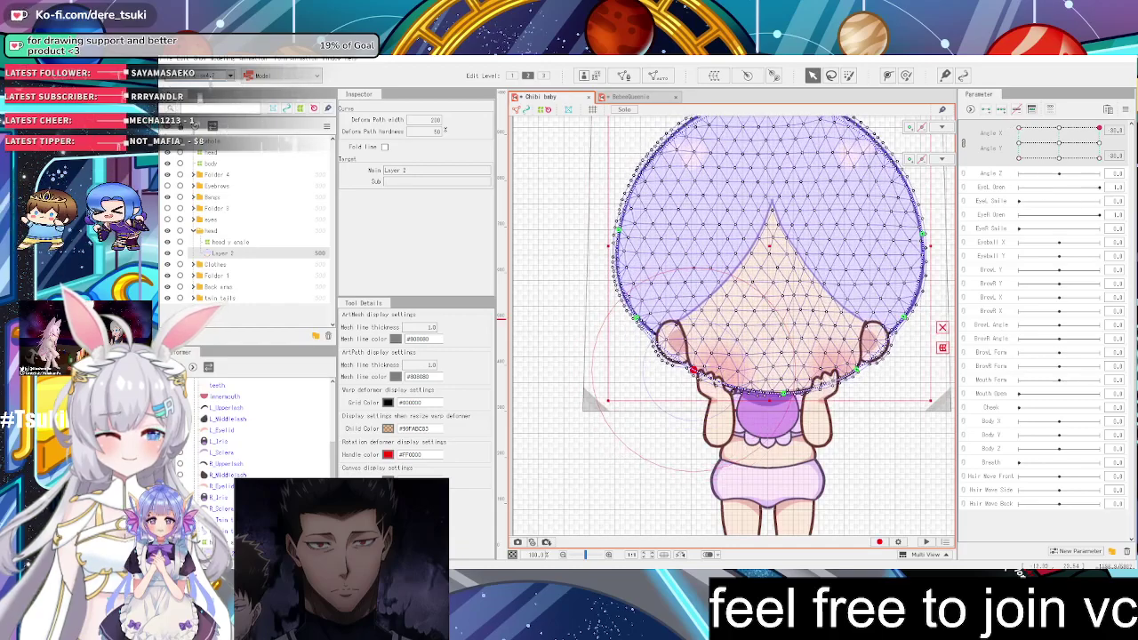
pyautogui.click(1125, 108)
pyautogui.click(1031, 119)
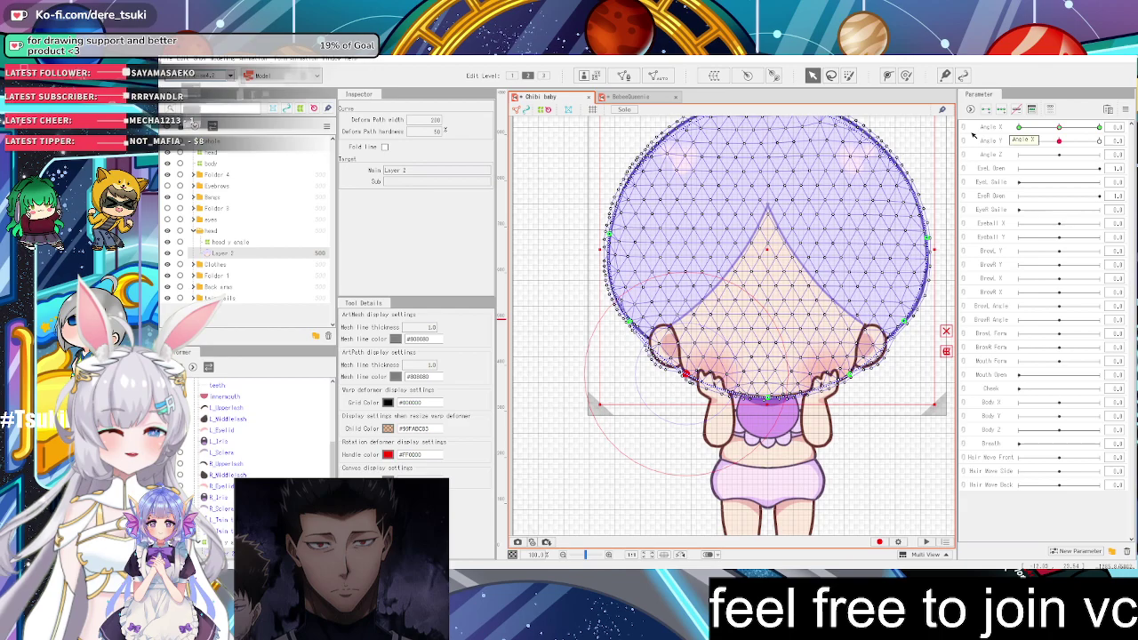
pyautogui.scroll(-2, 656, 135)
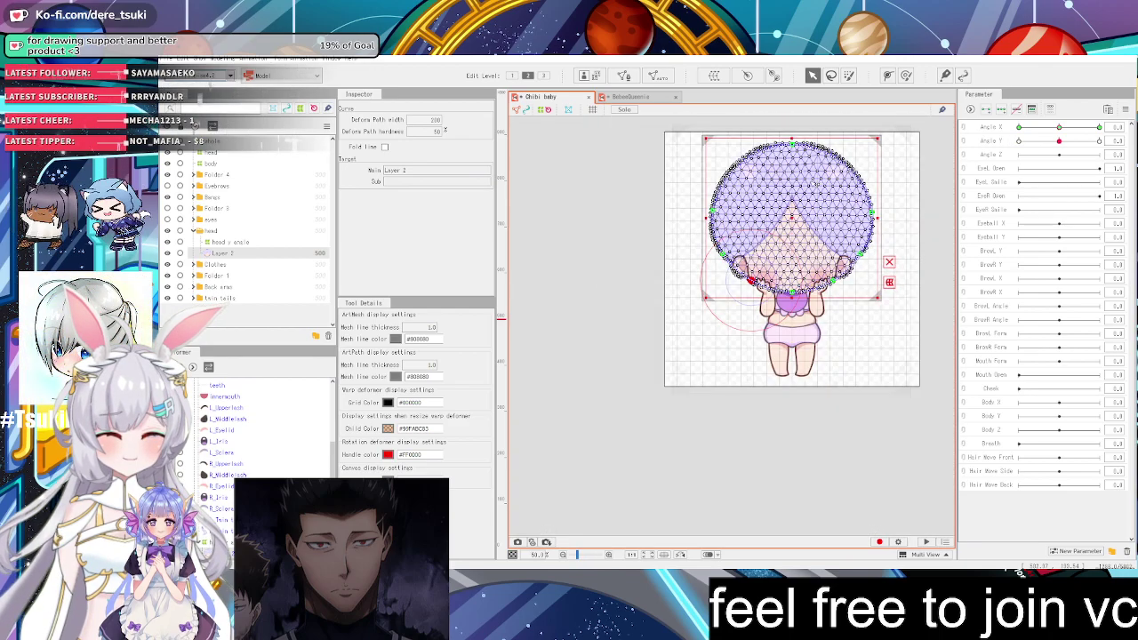
pyautogui.click(852, 165)
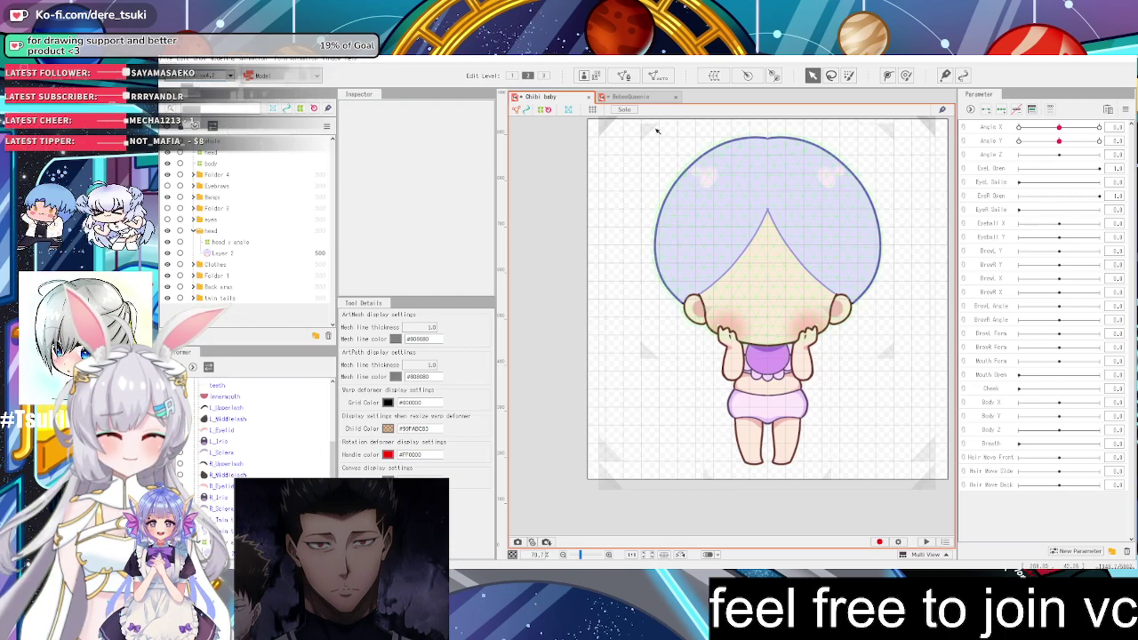
pyautogui.click(762, 242)
pyautogui.click(934, 210)
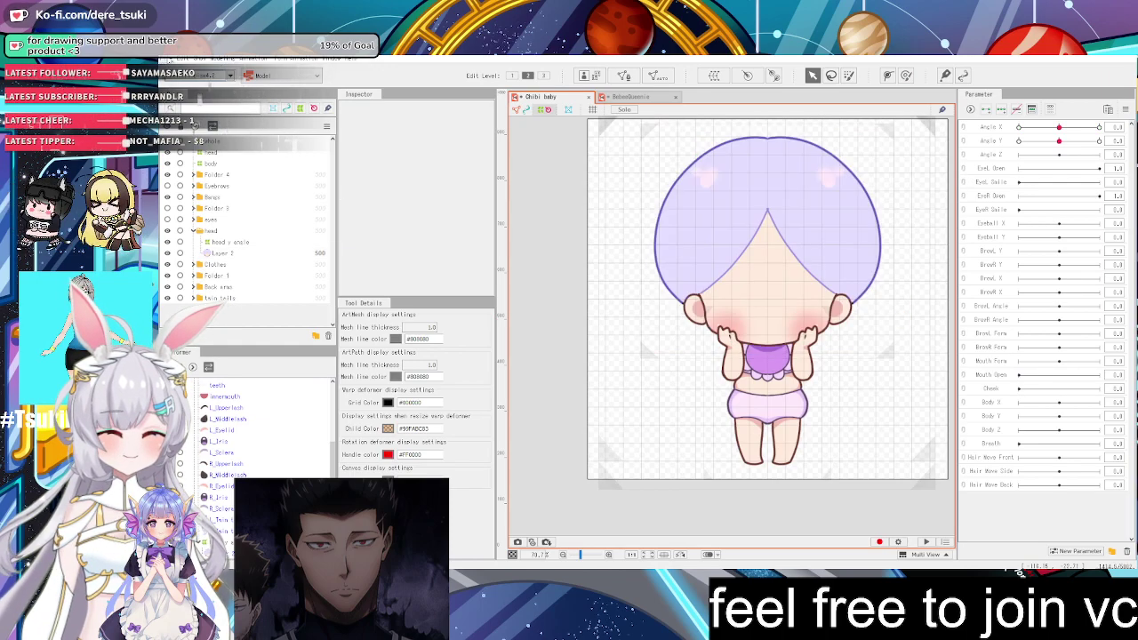
# Preview the head motion in the Physics/Scene Blending Settings by swinging the model around and toggling scene playback, then close them
pyautogui.click(230, 61)
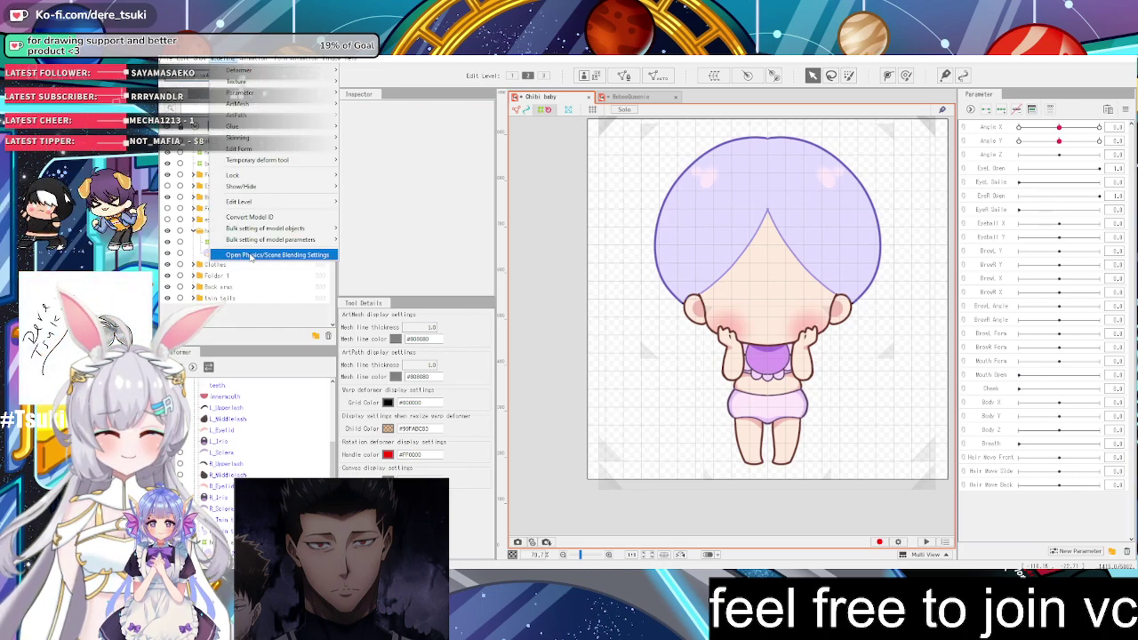
pyautogui.click(252, 257)
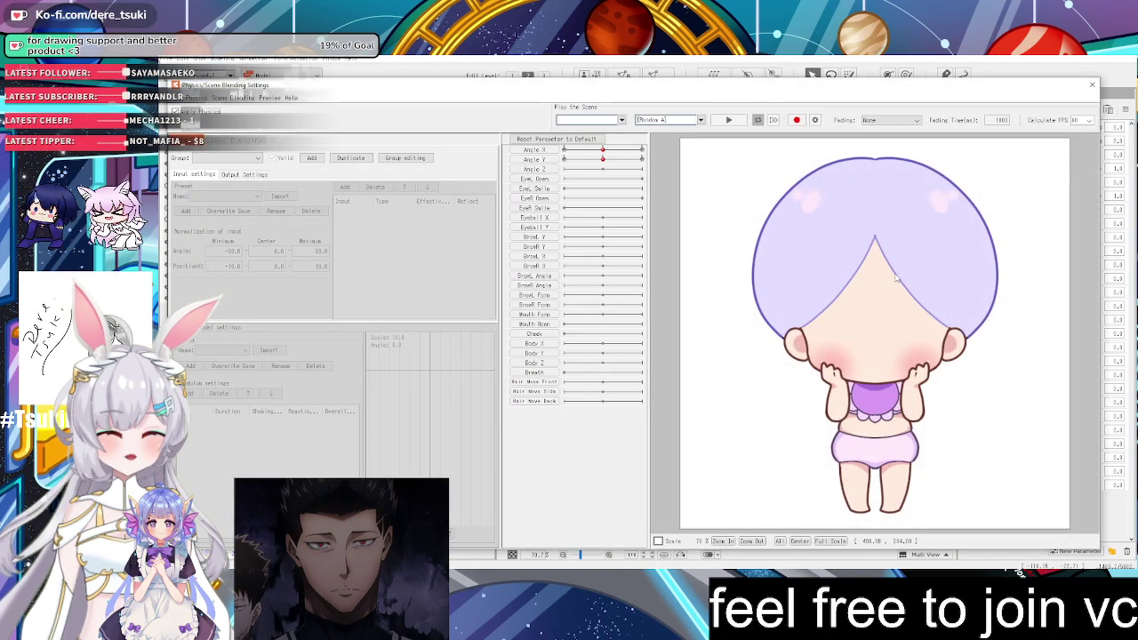
pyautogui.moveTo(909, 283); pyautogui.dragTo(759, 366)
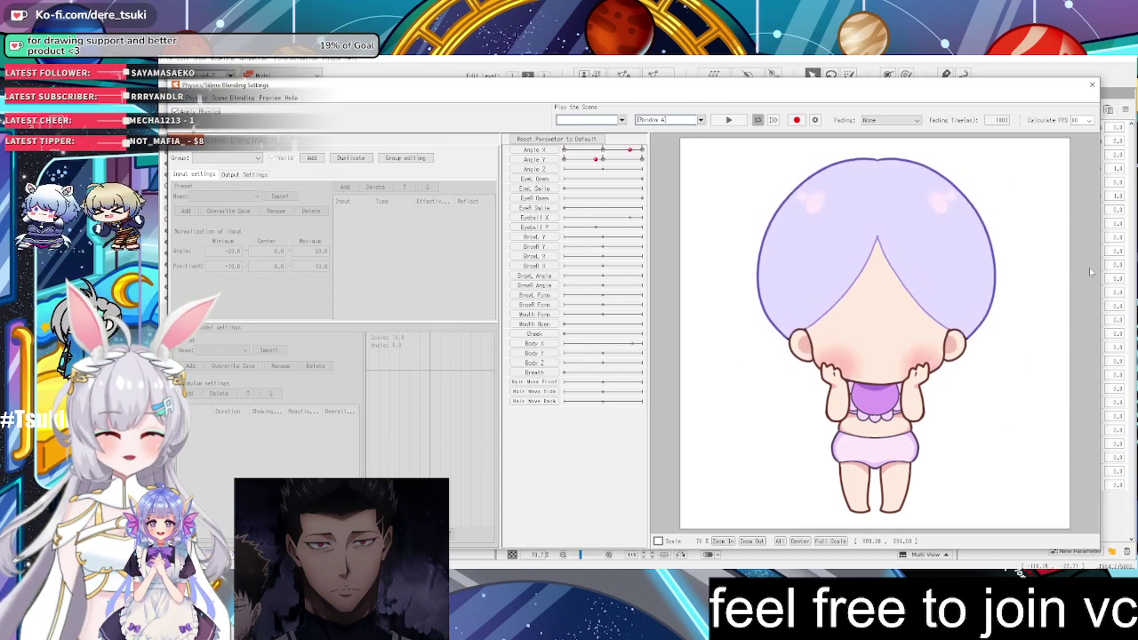
pyautogui.moveTo(651, 352); pyautogui.dragTo(980, 215)
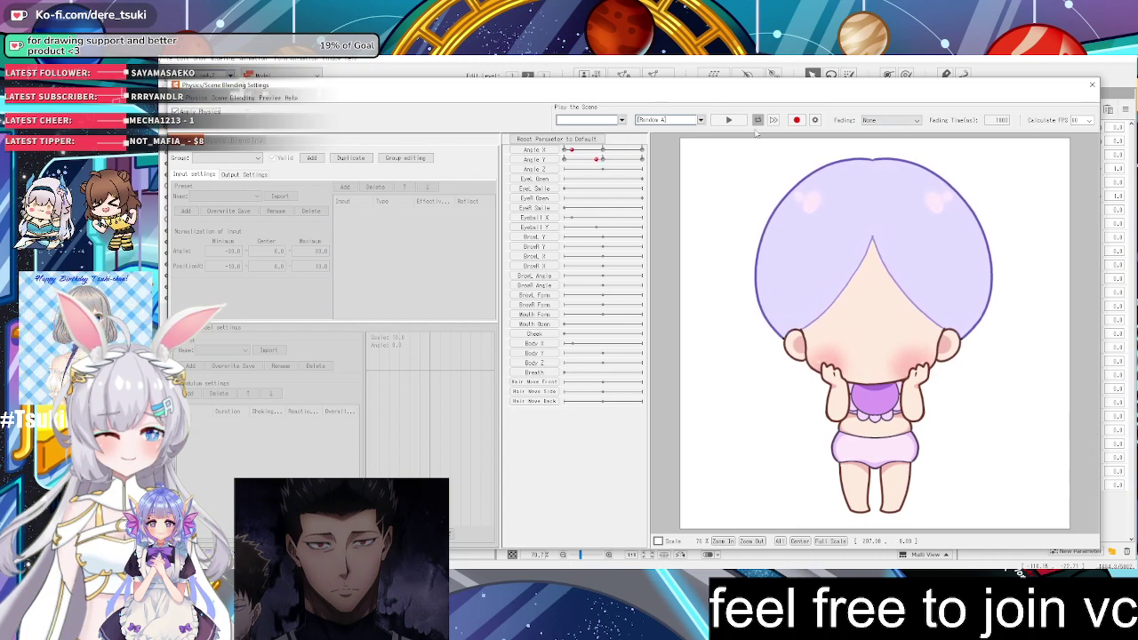
pyautogui.click(728, 119)
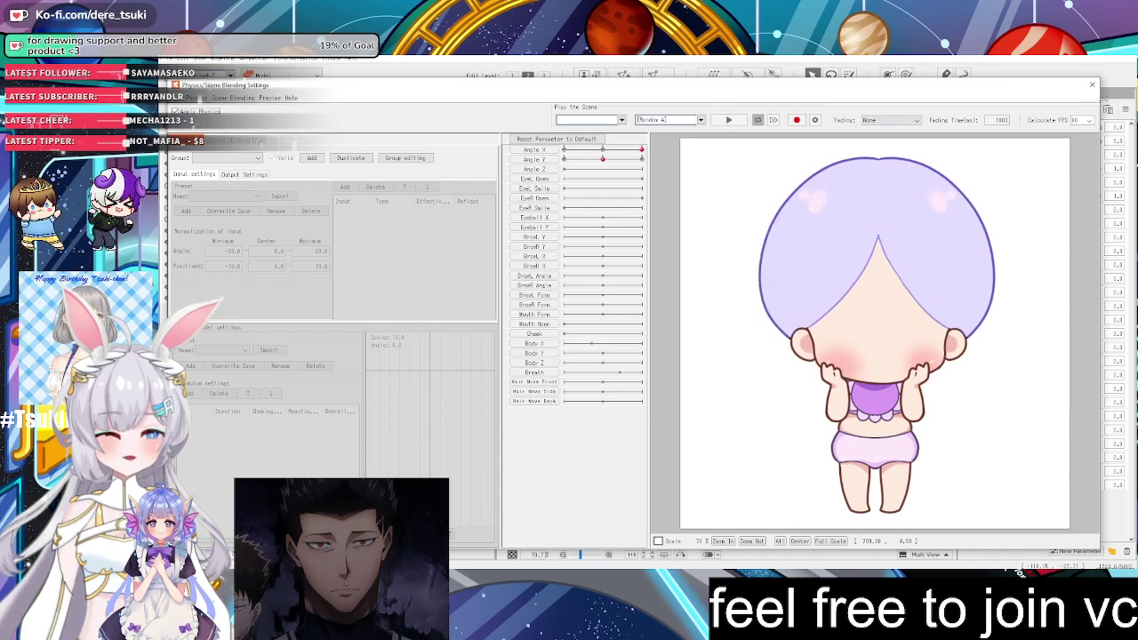
pyautogui.click(1092, 85)
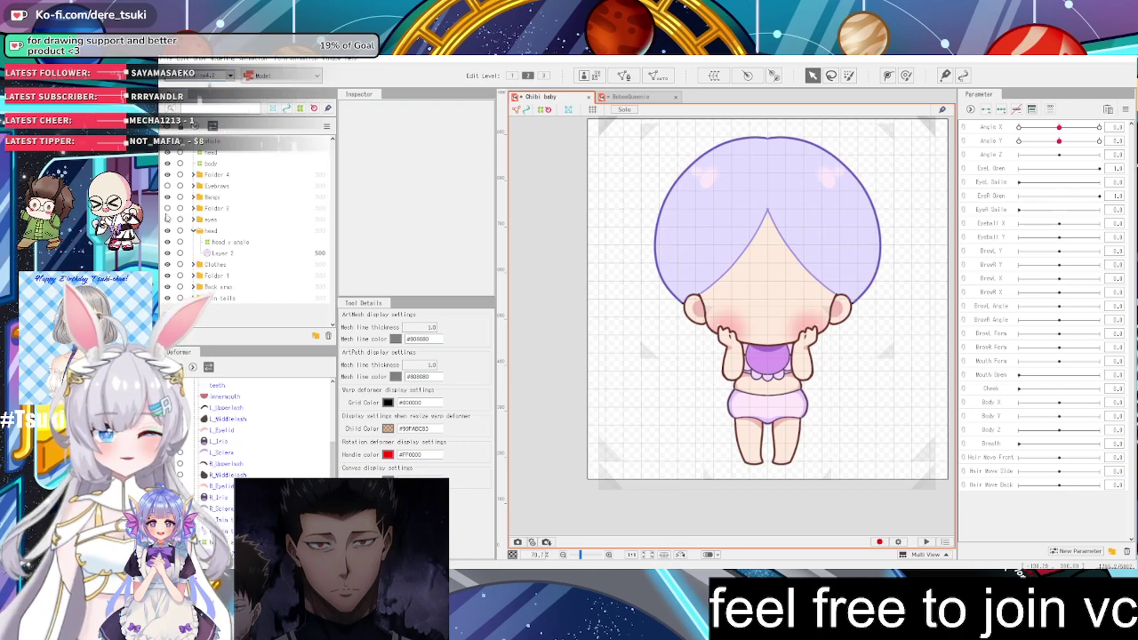
# Show the eyes part folder and hide its L eye folder so that only the R eye is visible
pyautogui.click(166, 218)
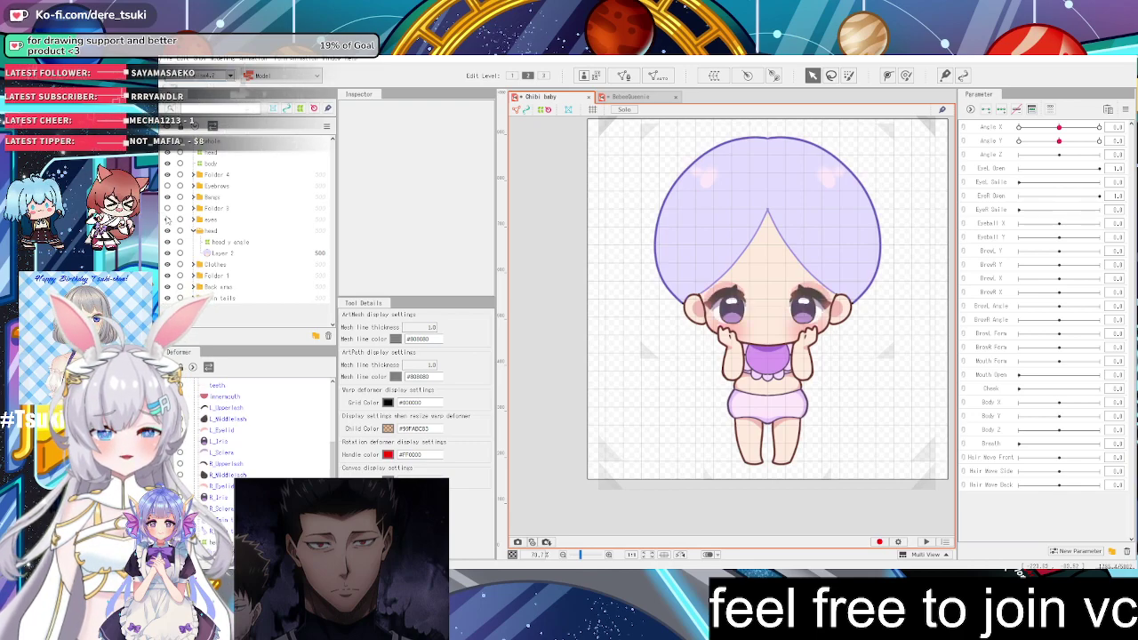
pyautogui.click(195, 220)
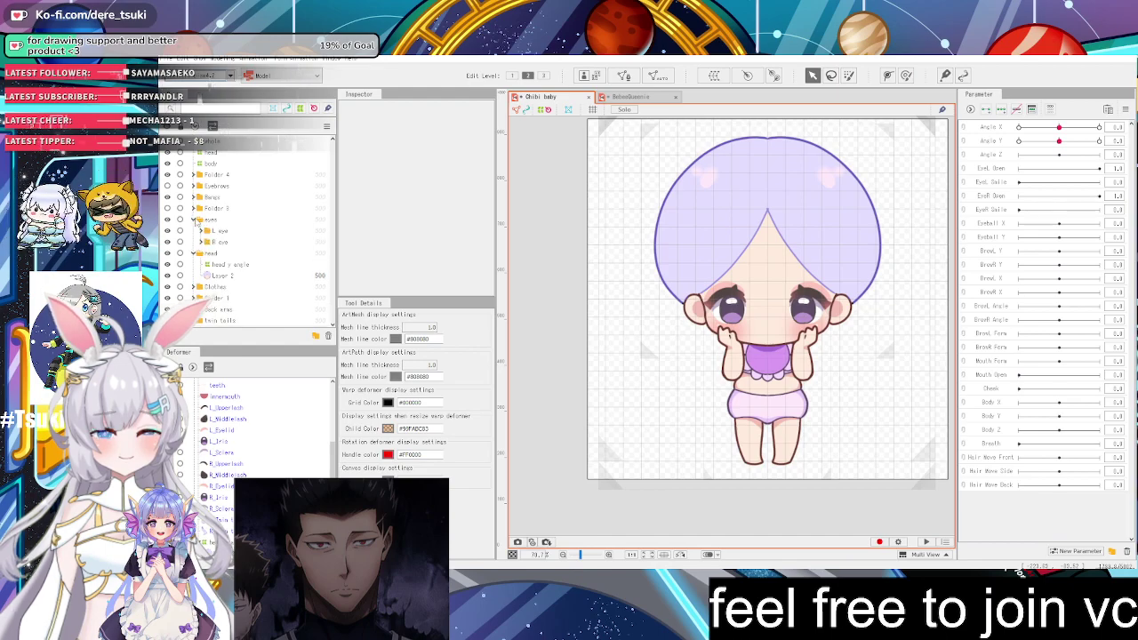
pyautogui.click(195, 219)
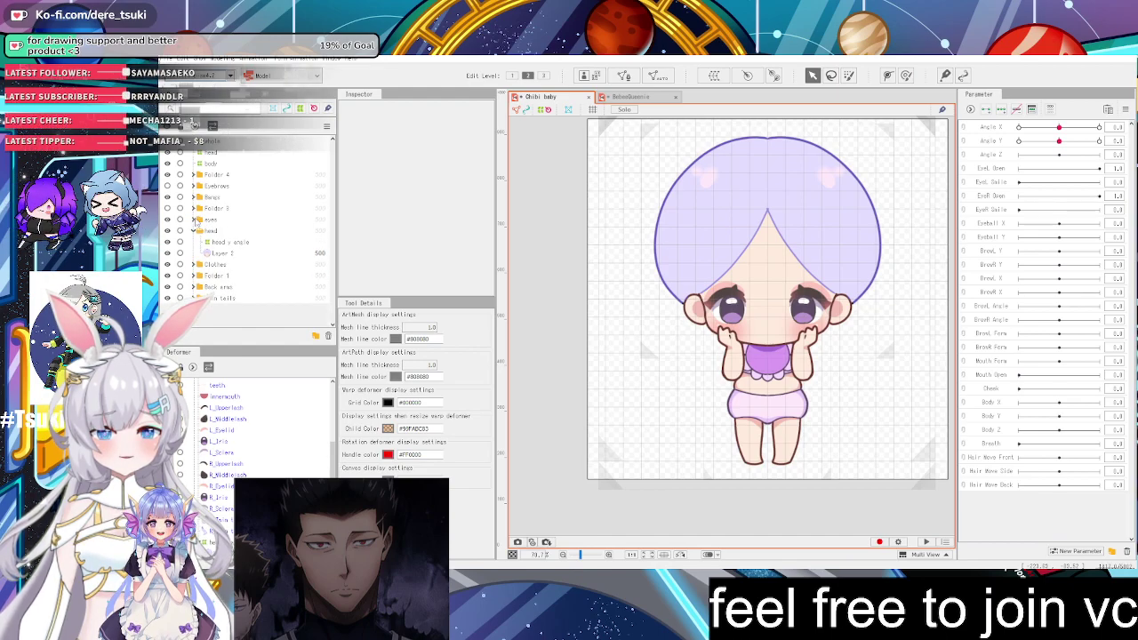
pyautogui.click(195, 219)
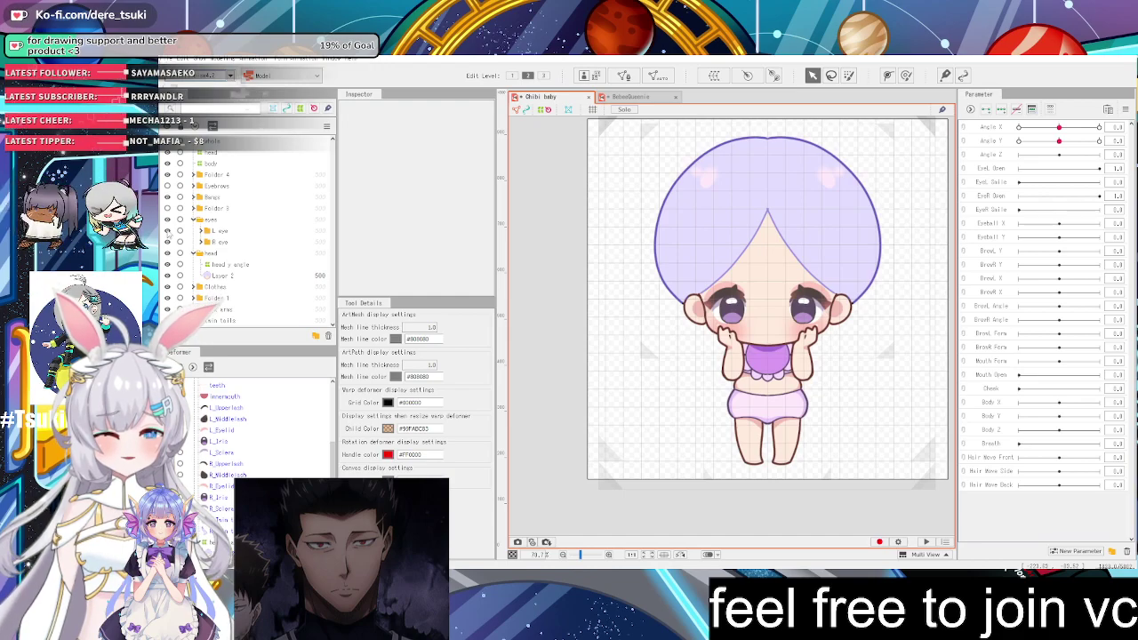
pyautogui.click(167, 230)
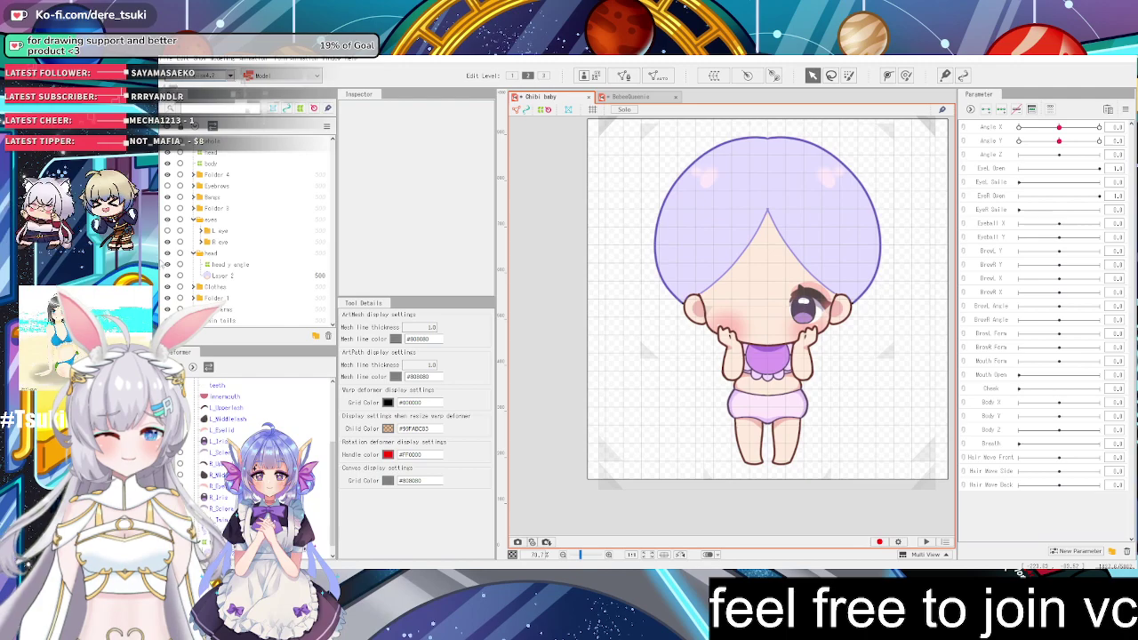
# Create a warp deformer named "R eye" as parent of the R eye folder's upperlash, middlelash, eyelid, iris and sclera meshes
pyautogui.click(201, 242)
pyautogui.click(235, 253)
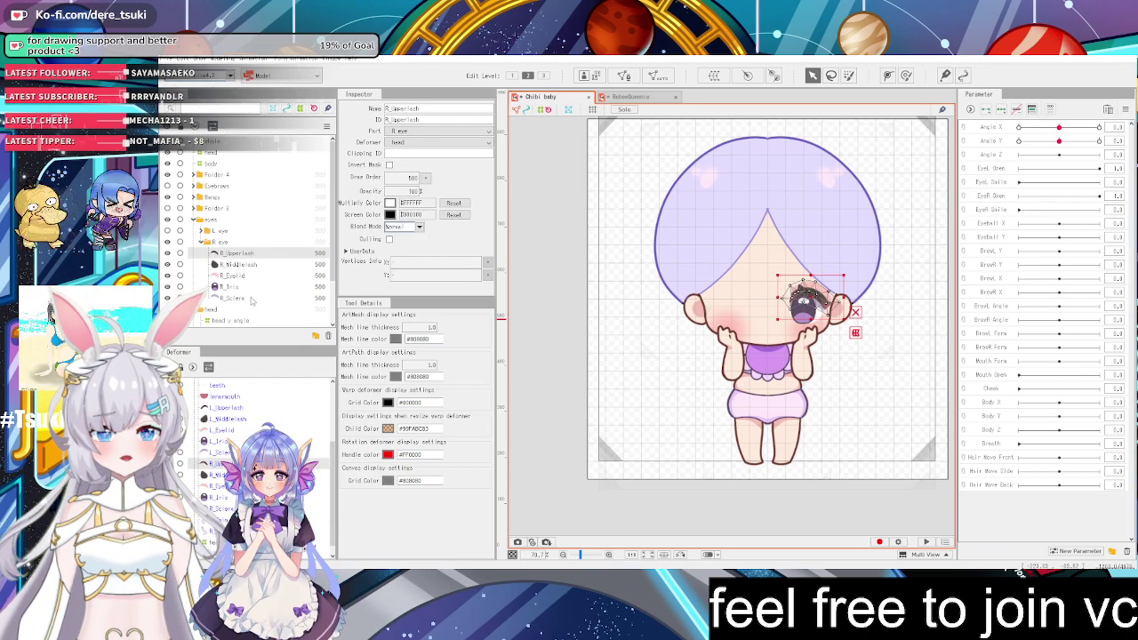
pyautogui.keyDown('shift'); pyautogui.click(250, 299); pyautogui.keyUp('shift')
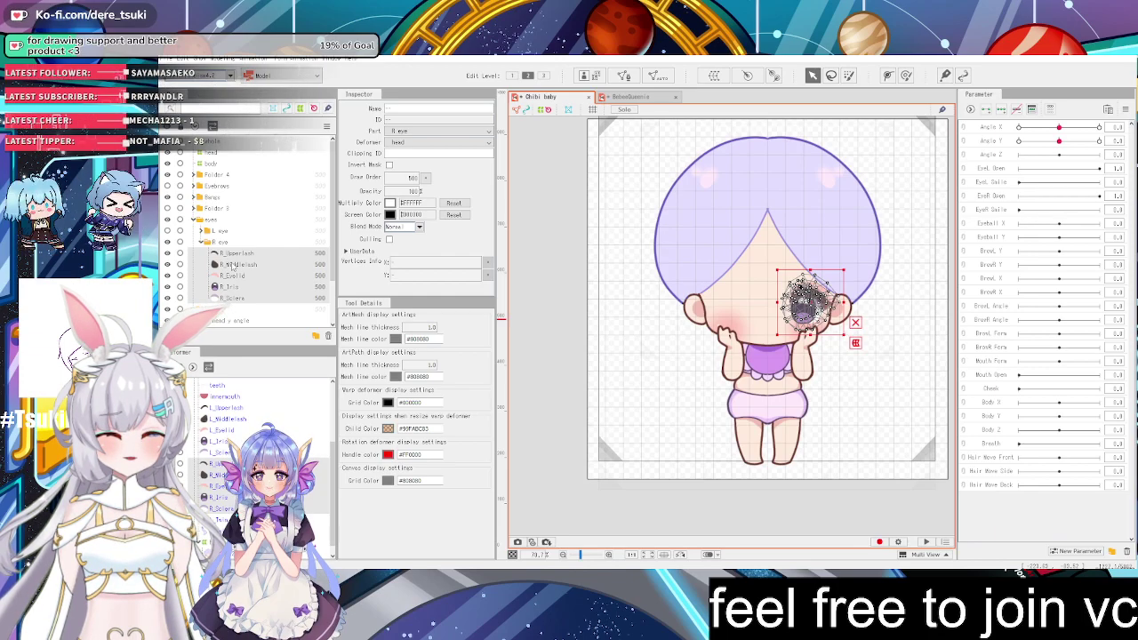
pyautogui.click(714, 78)
pyautogui.moveTo(816, 356); pyautogui.dragTo(642, 355)
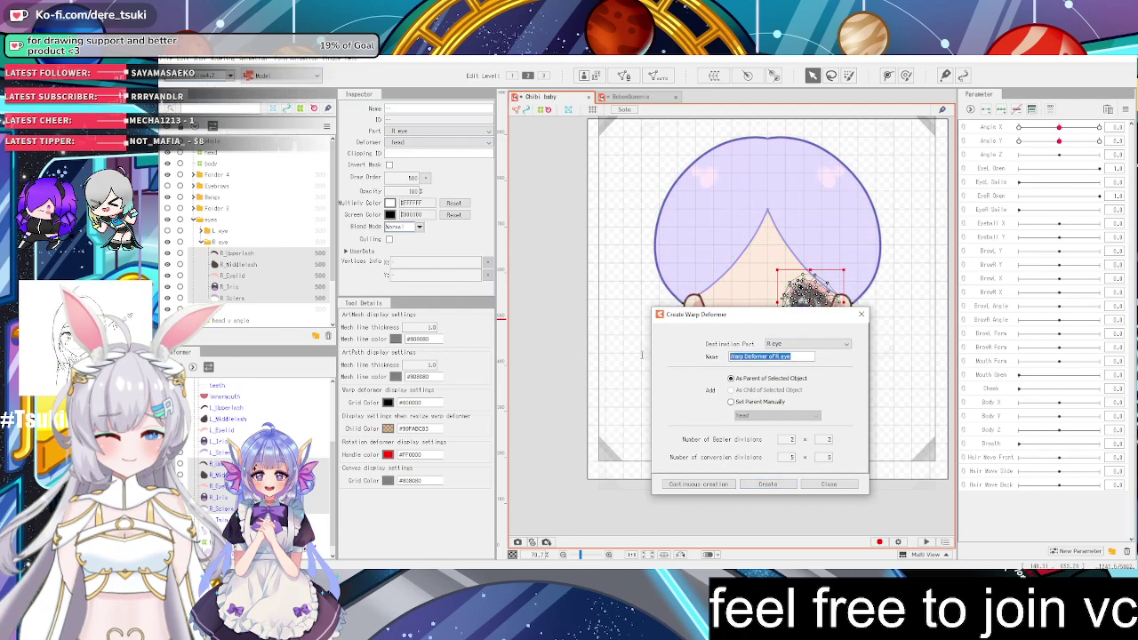
pyautogui.write('R_')
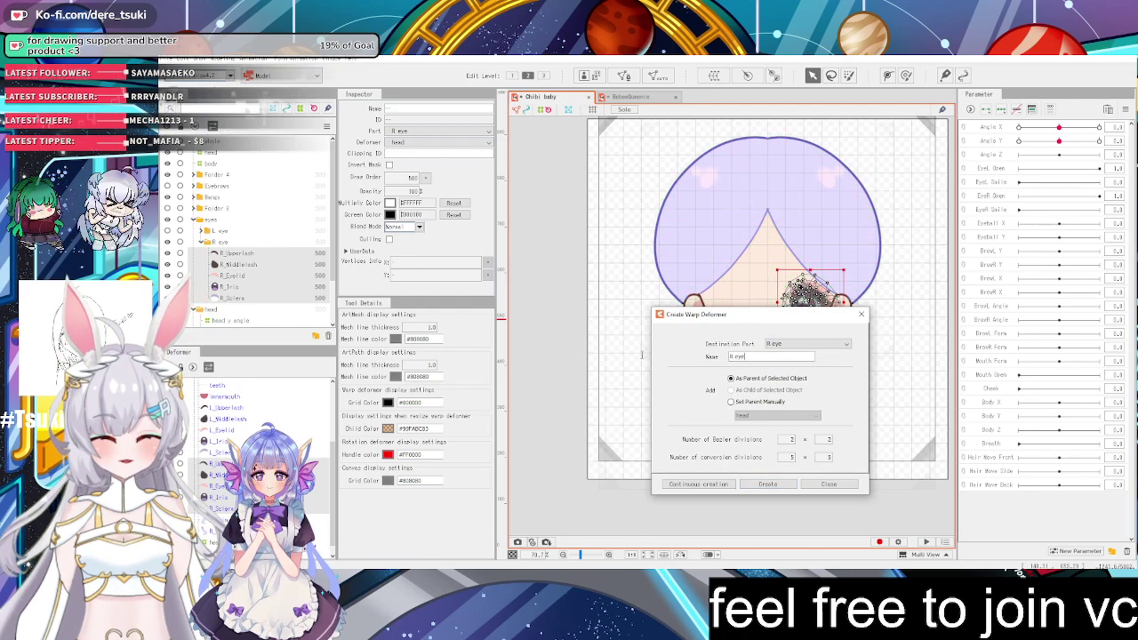
pyautogui.click(771, 487)
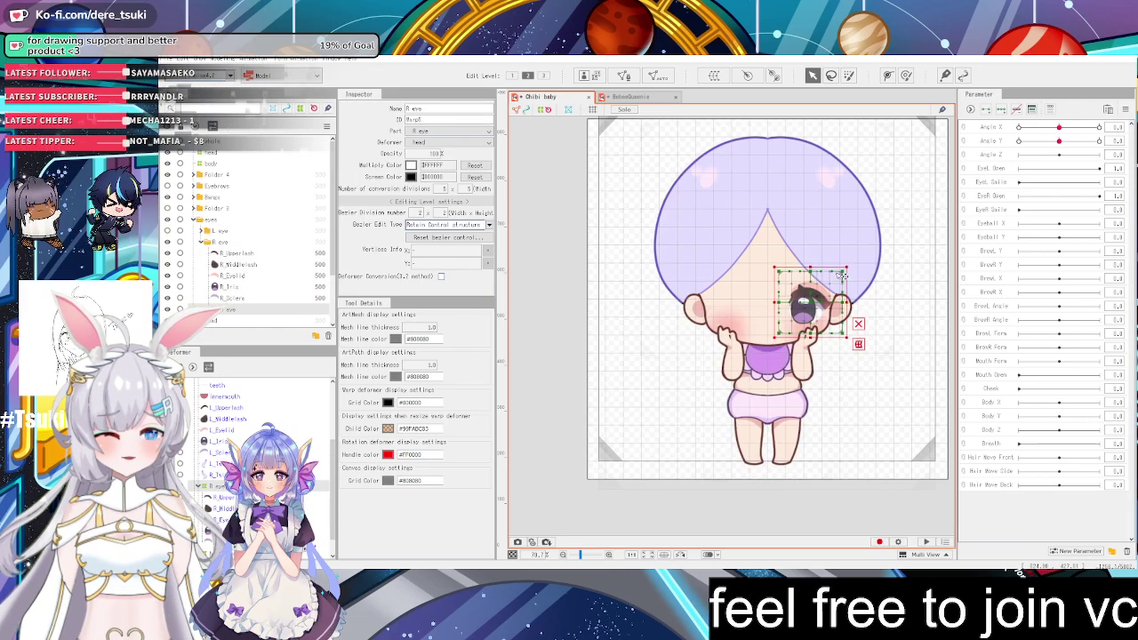
pyautogui.moveTo(807, 304)
pyautogui.mouseDown()
pyautogui.moveTo(811, 160)
pyautogui.moveTo(800, 221)
pyautogui.moveTo(864, 331)
pyautogui.moveTo(813, 300)
pyautogui.mouseUp()
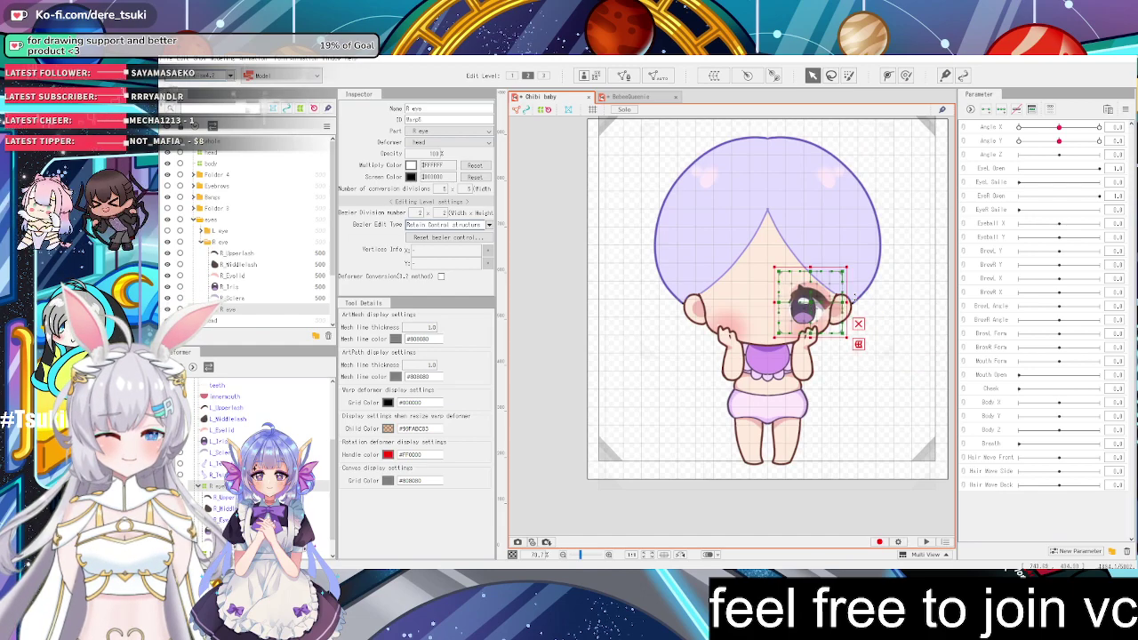
# Create a parameter folder at the start of the parameter list and group Angle X, Angle Y and Angle Z in it
pyautogui.scroll(3, 836, 306)
pyautogui.scroll(-2, 844, 307)
pyautogui.scroll(1, 852, 310)
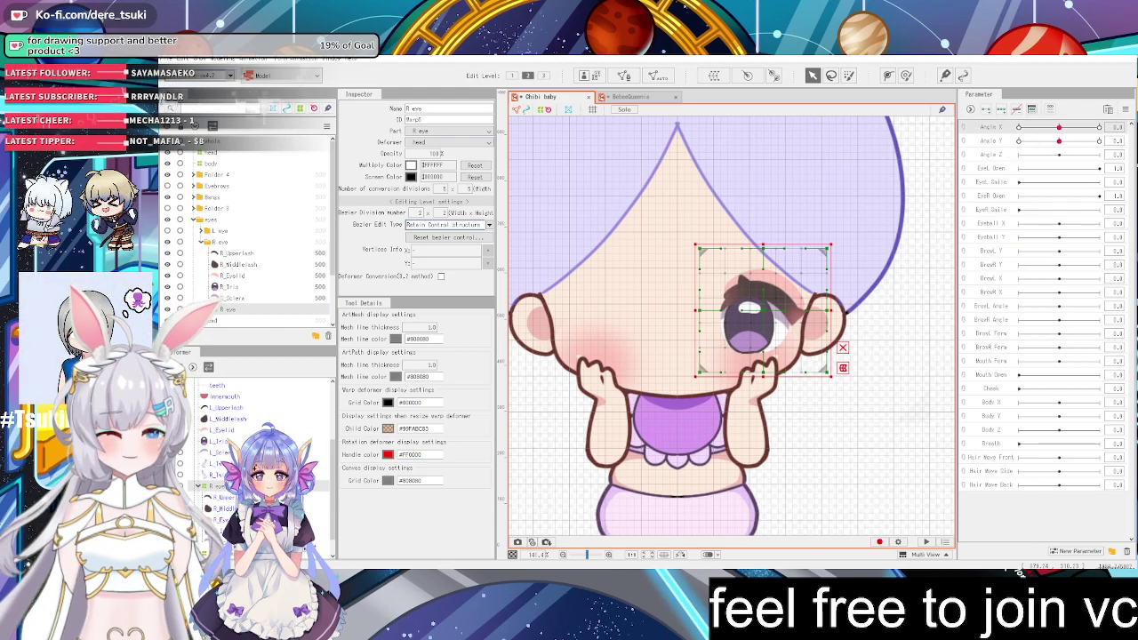
pyautogui.click(1111, 551)
pyautogui.moveTo(1016, 156)
pyautogui.mouseDown()
pyautogui.moveTo(1000, 131)
pyautogui.moveTo(1004, 153)
pyautogui.mouseUp()
pyautogui.click(971, 130)
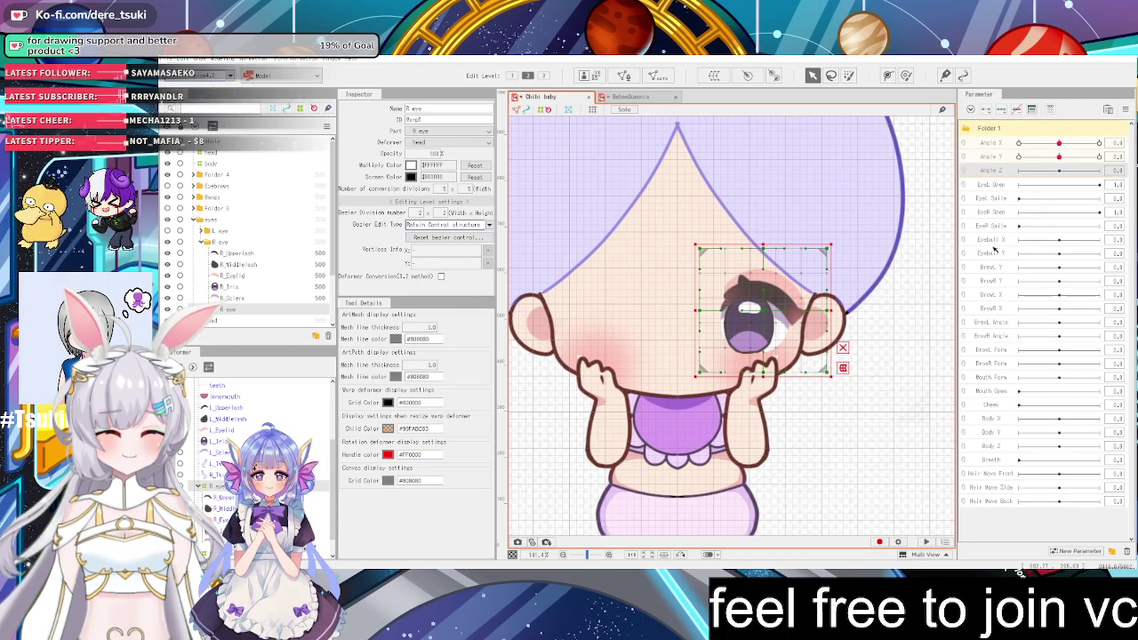
# Create a second parameter folder below the angle parameters and move Eyeball X and Eyeball Y into it
pyautogui.click(994, 252)
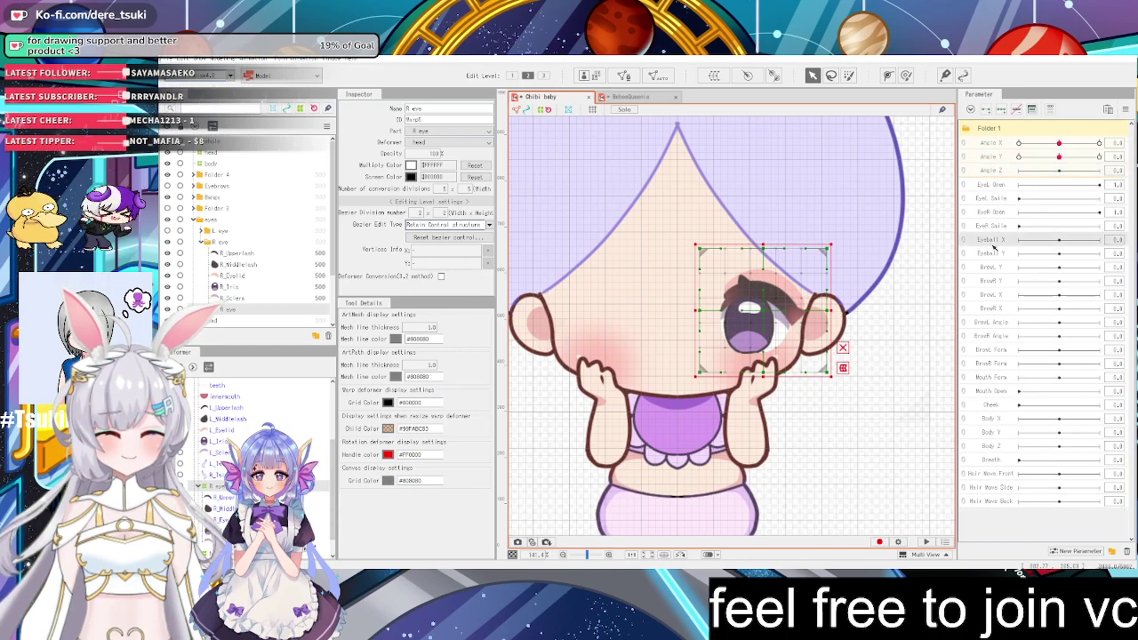
pyautogui.click(1111, 552)
pyautogui.click(987, 183)
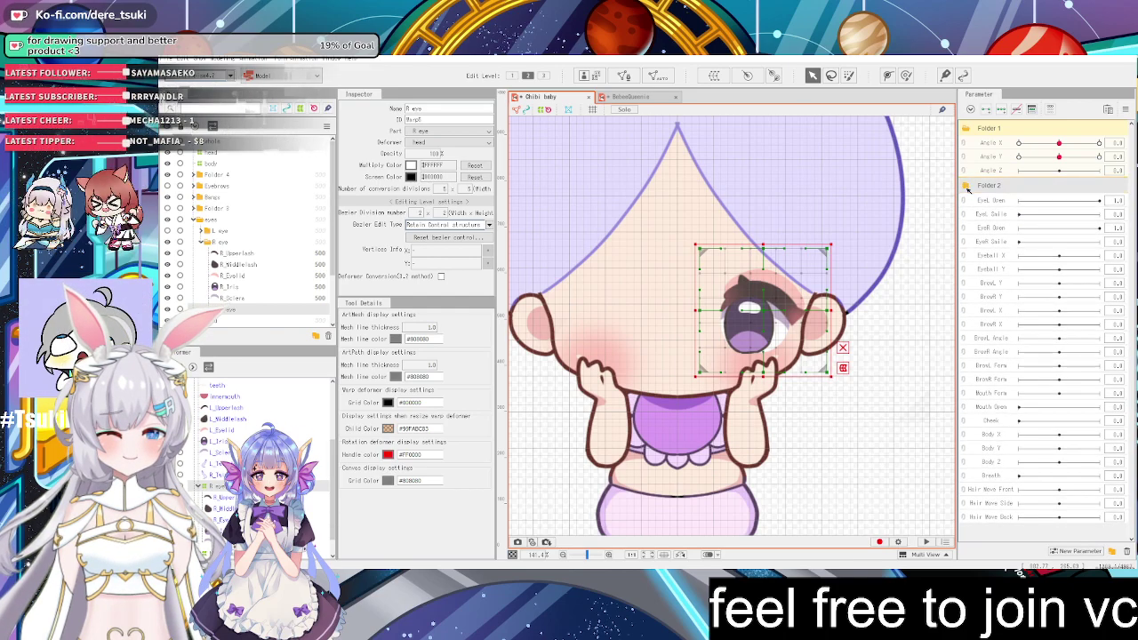
pyautogui.click(1006, 256)
pyautogui.keyDown('shift'); pyautogui.click(1003, 271); pyautogui.keyUp('shift')
pyautogui.moveTo(1004, 259); pyautogui.dragTo(968, 188)
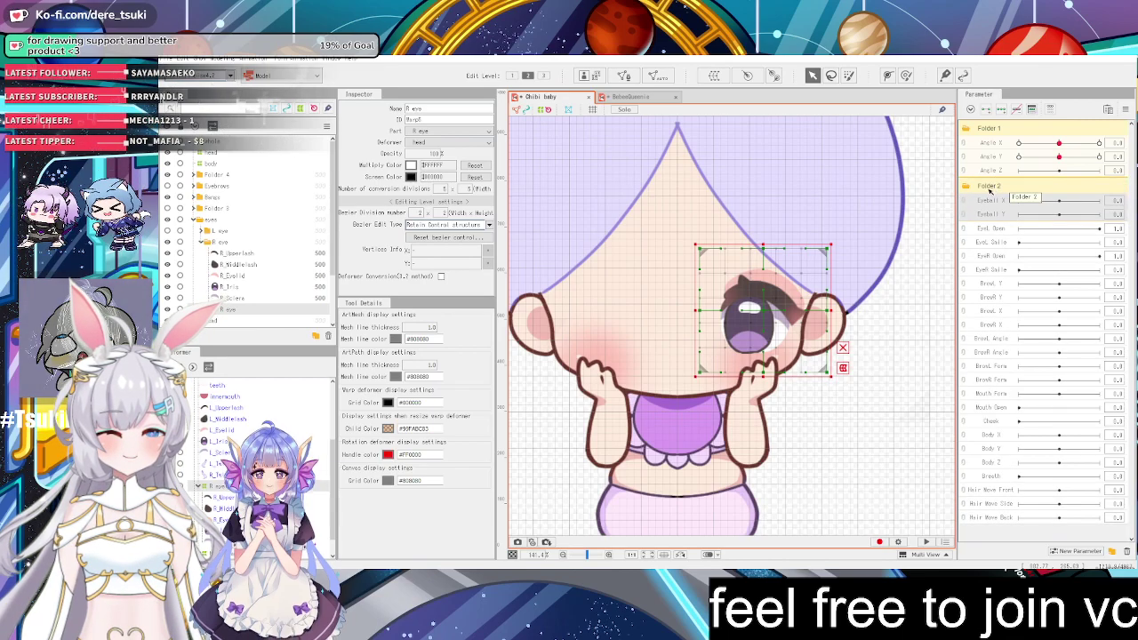
pyautogui.click(1000, 201)
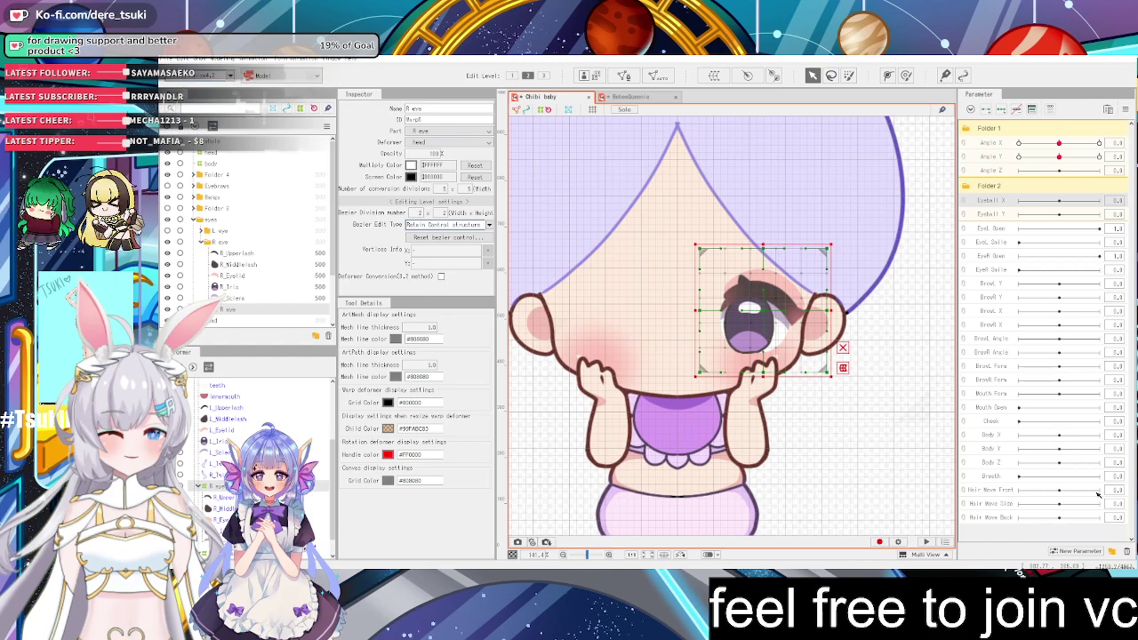
# Reset the group color of the eyeball parameter folder and reopen its color options
pyautogui.rightClick(1011, 188)
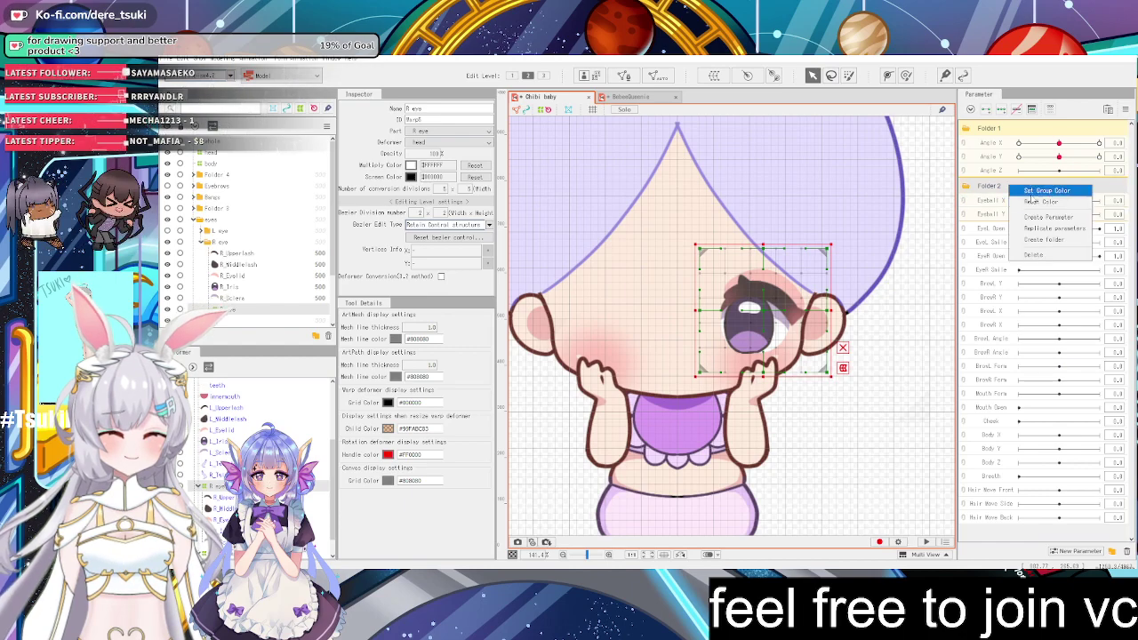
pyautogui.click(1032, 204)
pyautogui.rightClick(980, 185)
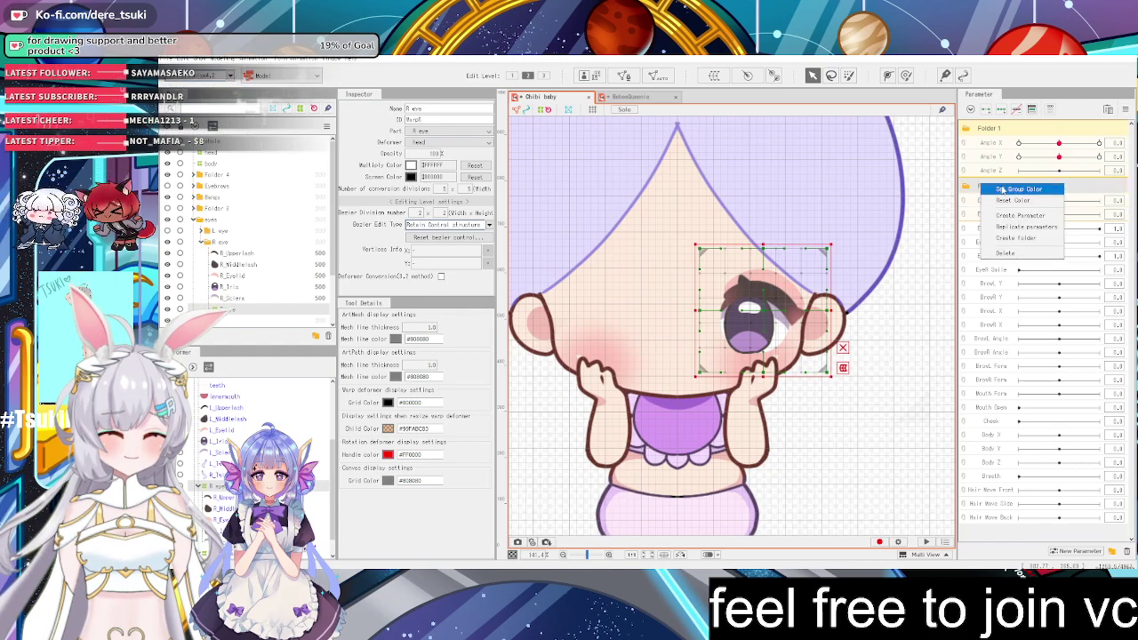
# Change the group color of the Folder 2 parameter group to a pinkish purple
pyautogui.click(1019, 188)
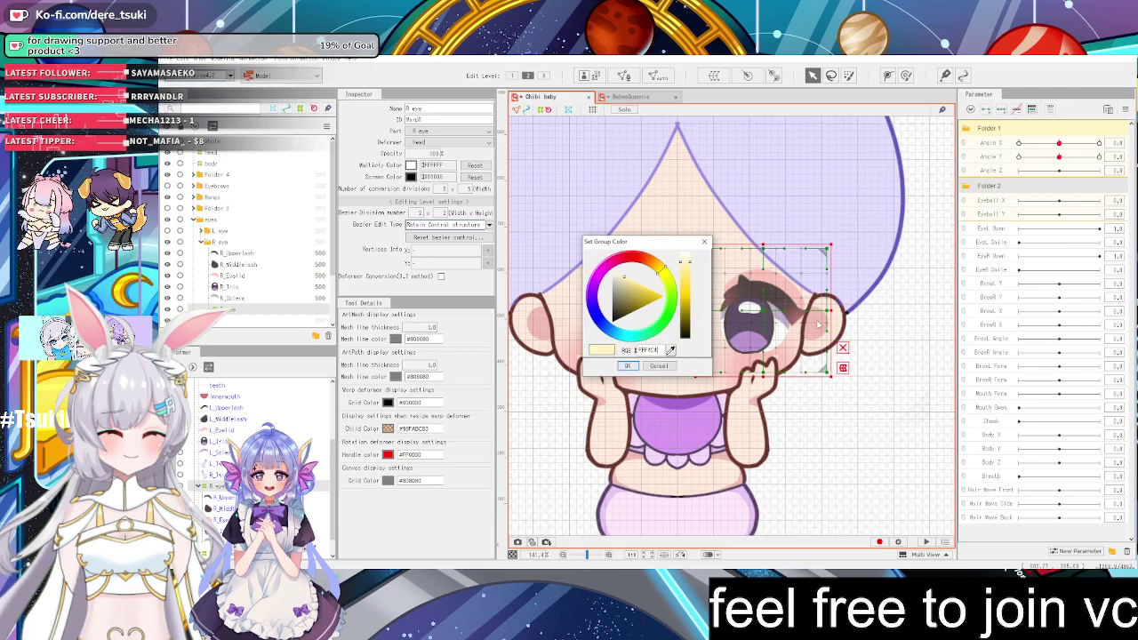
pyautogui.click(628, 332)
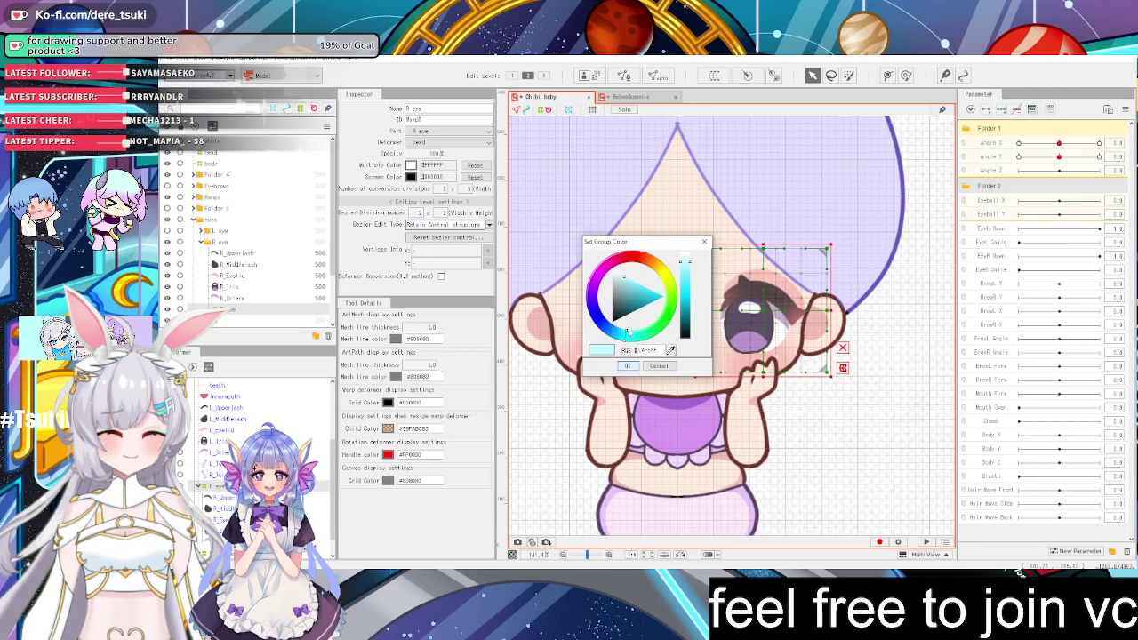
pyautogui.click(596, 273)
pyautogui.moveTo(687, 265)
pyautogui.mouseDown()
pyautogui.moveTo(688, 277)
pyautogui.moveTo(688, 267)
pyautogui.mouseUp()
pyautogui.click(627, 366)
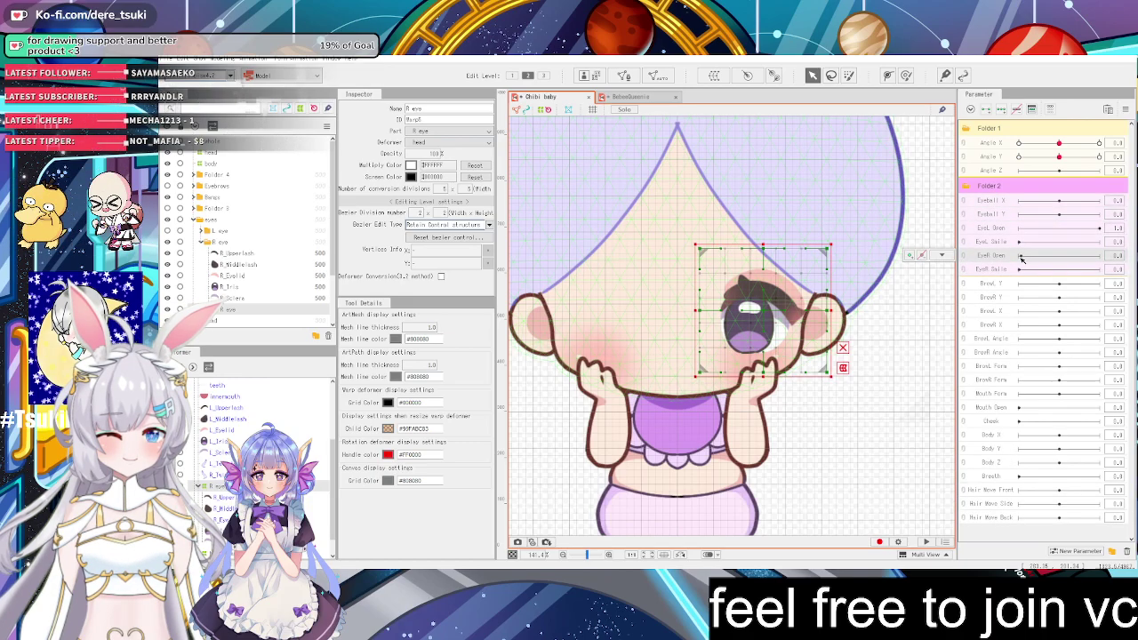
# Reset all model parameters to their default values
pyautogui.click(1125, 109)
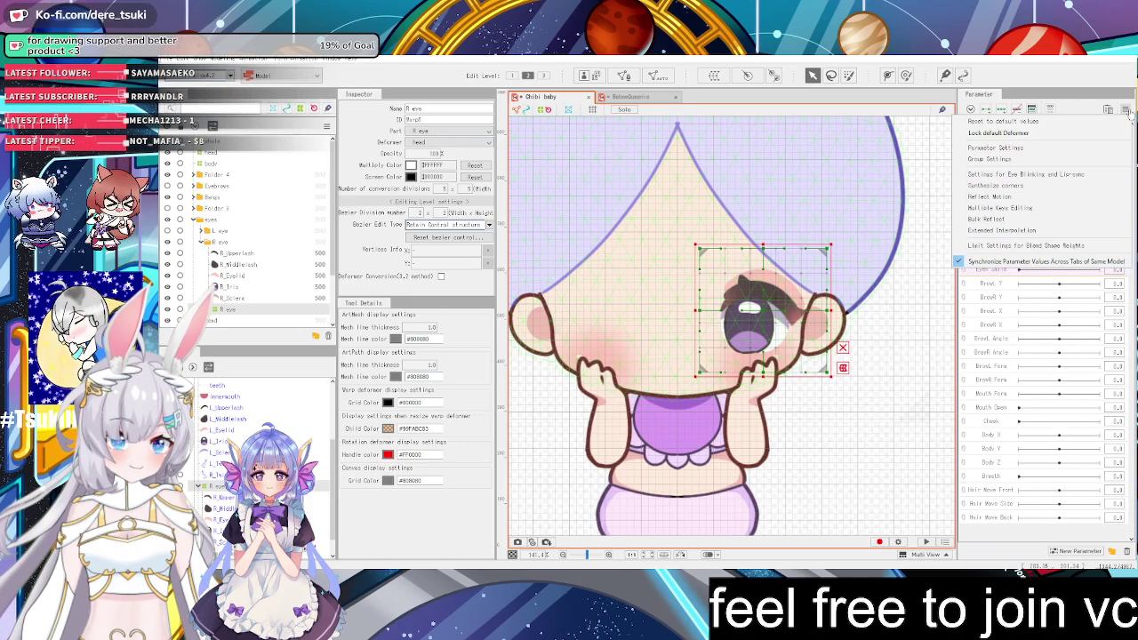
pyautogui.click(1116, 122)
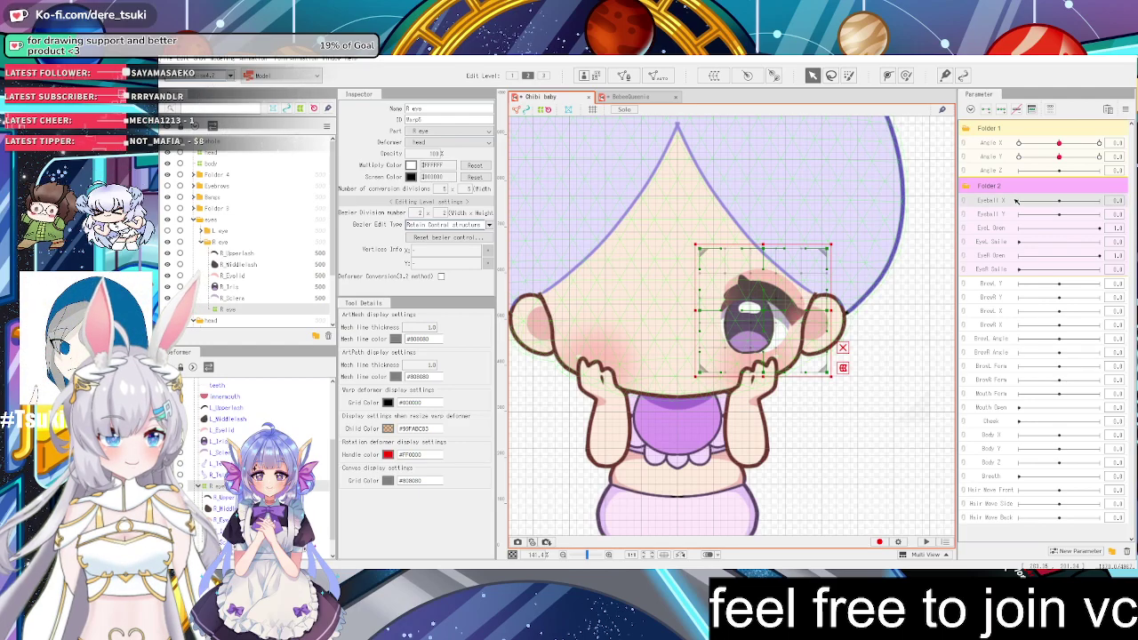
# Create a warp deformer named EYE BALL R as parent of the R_Iris mesh, in the R eye part
pyautogui.click(767, 317)
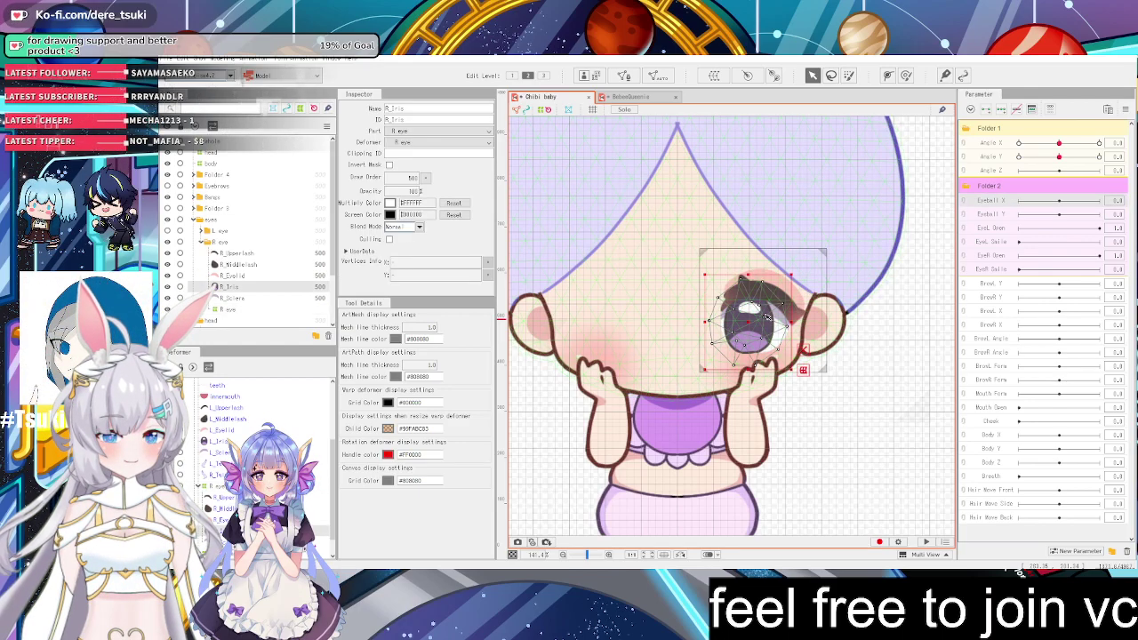
pyautogui.click(926, 344)
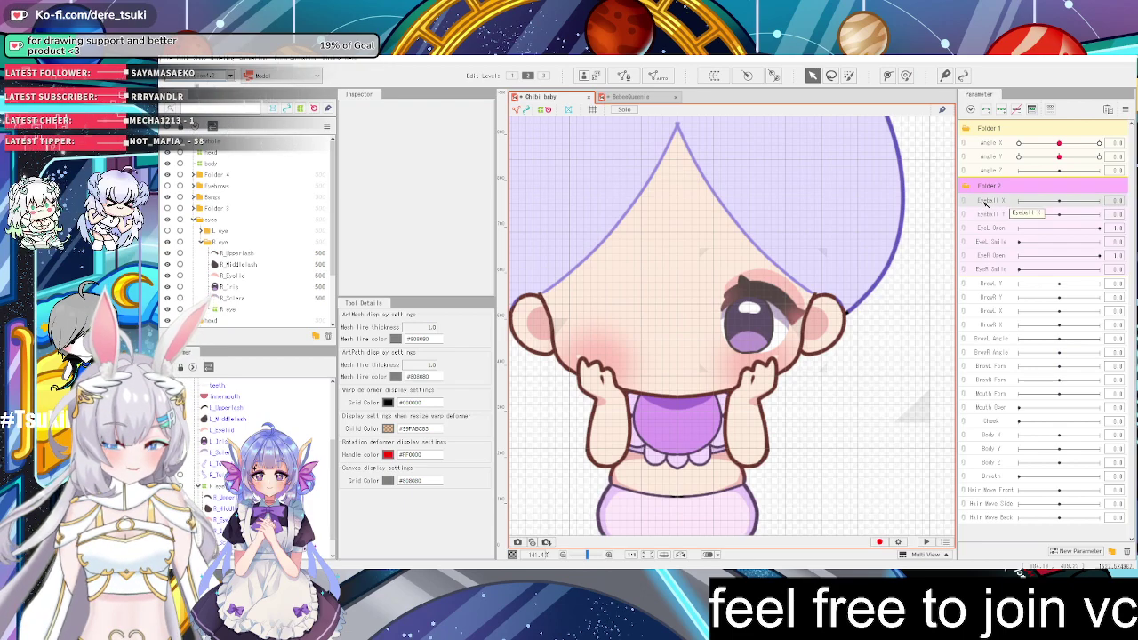
pyautogui.click(764, 327)
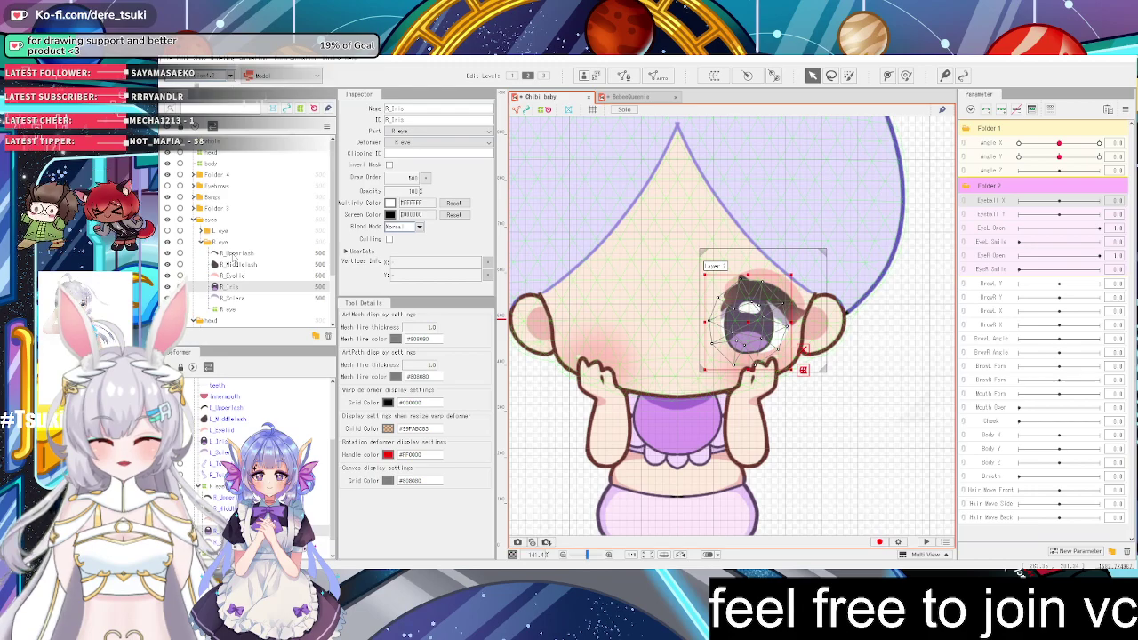
pyautogui.scroll(-1, 234, 258)
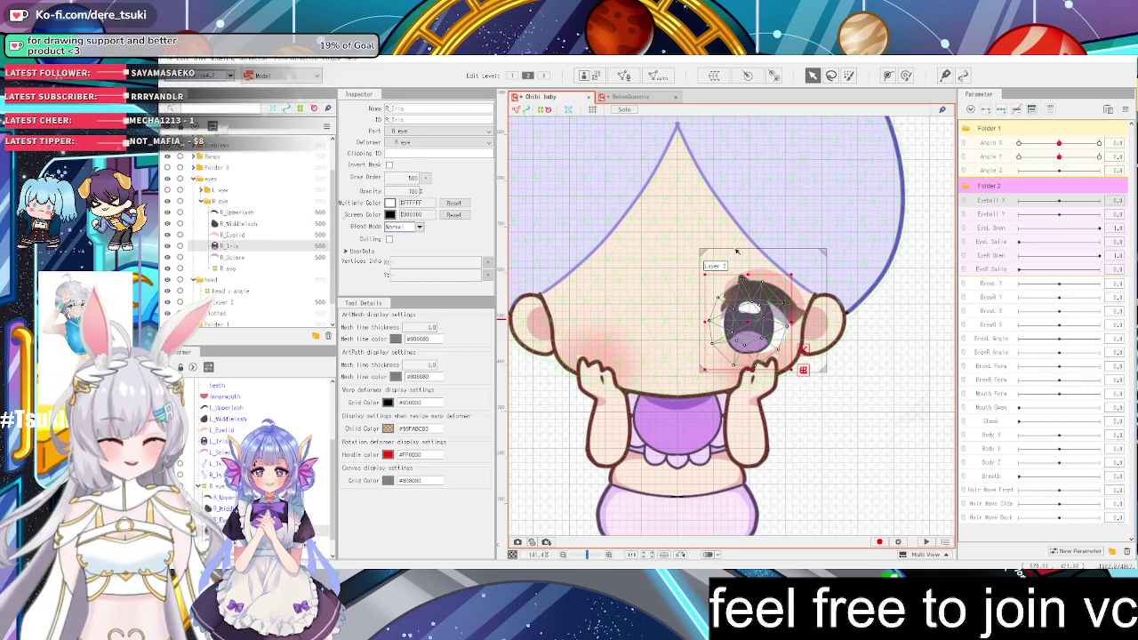
pyautogui.click(714, 75)
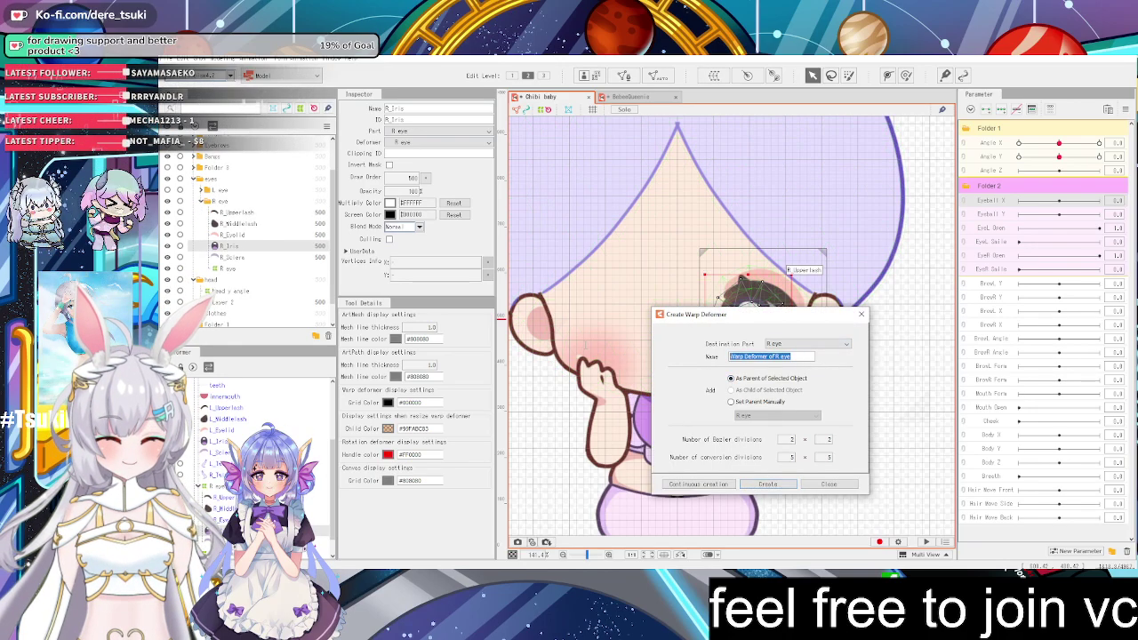
pyautogui.write('eyE')
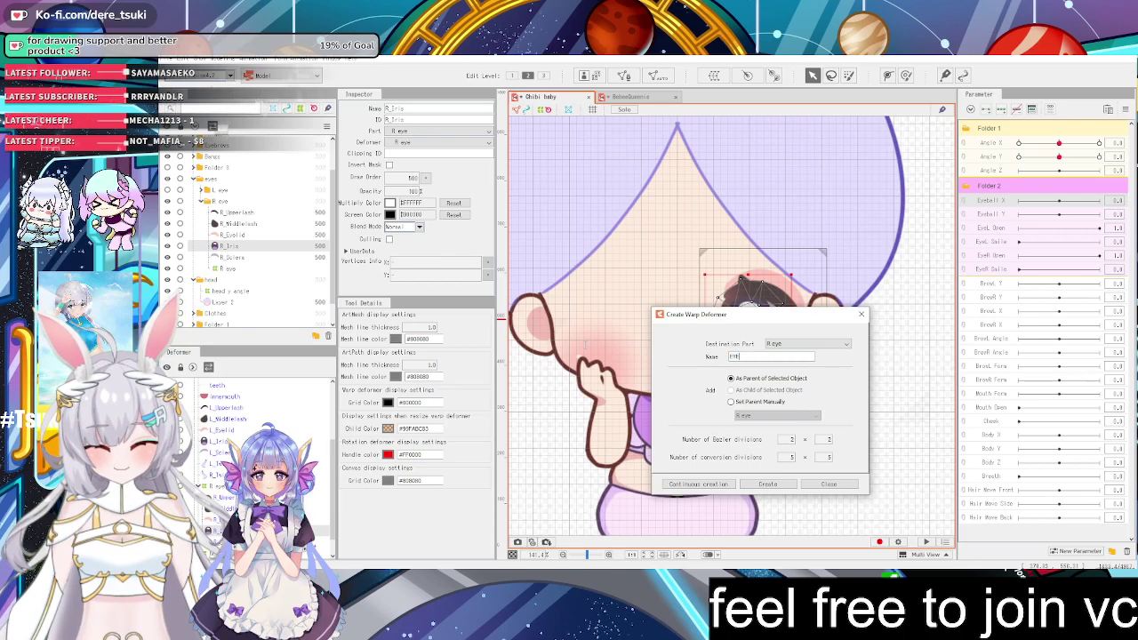
pyautogui.write(' BALL')
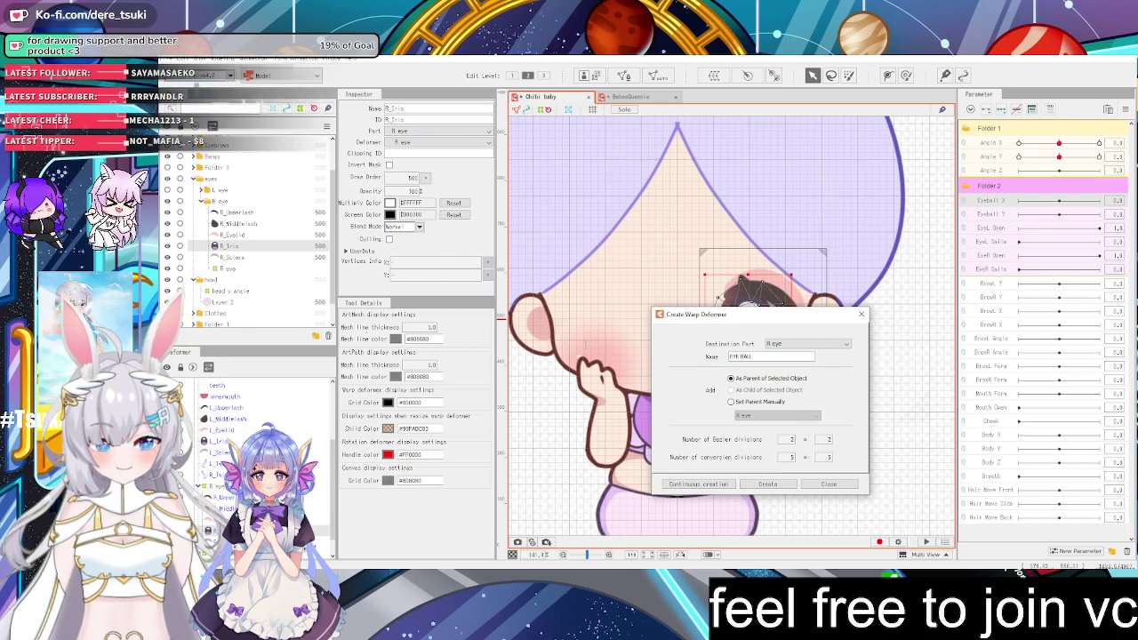
pyautogui.write(' R')
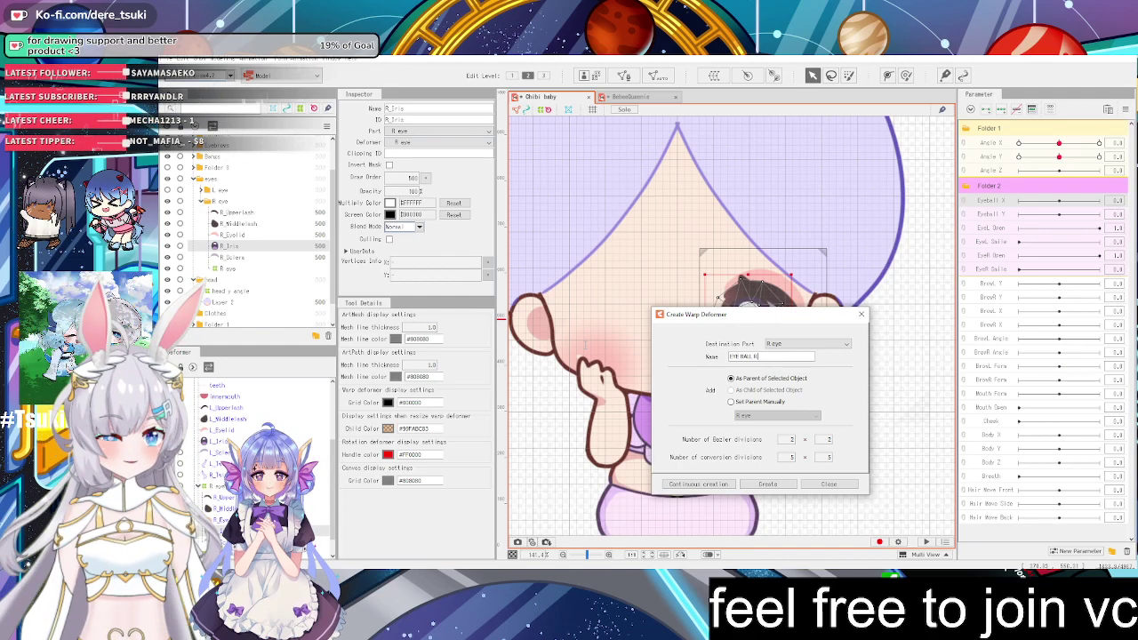
pyautogui.click(779, 483)
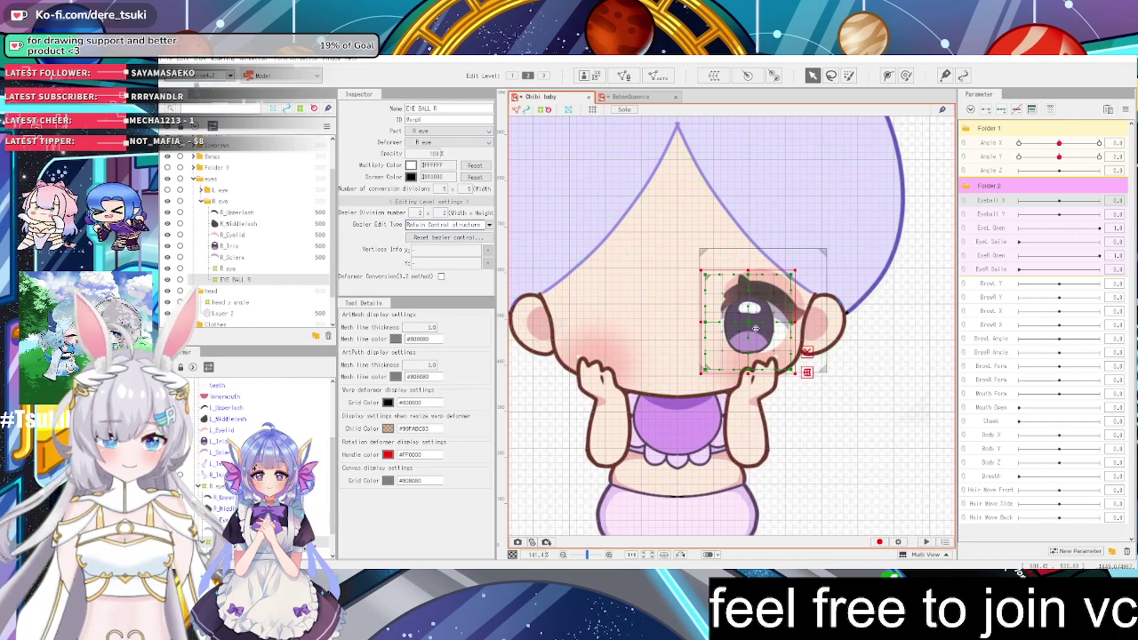
# Try moving the EYE BALL R deformer around the eye to test how the iris follows, and undo the move
pyautogui.moveTo(751, 324); pyautogui.dragTo(745, 346)
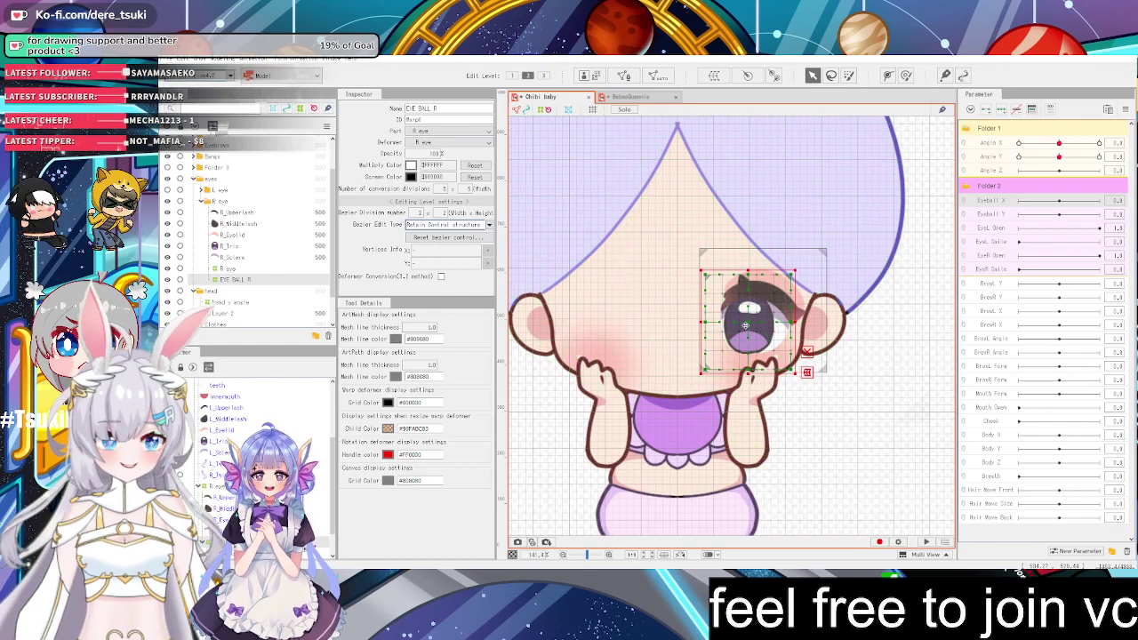
pyautogui.moveTo(745, 325); pyautogui.dragTo(747, 364)
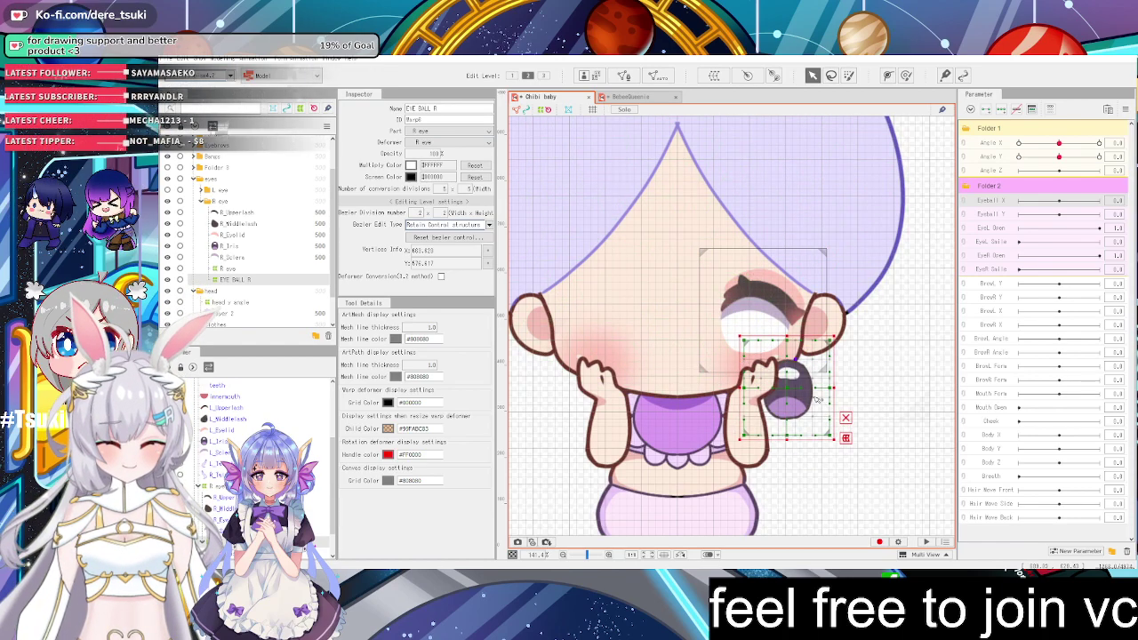
pyautogui.hotkey('ctrl', 'z')
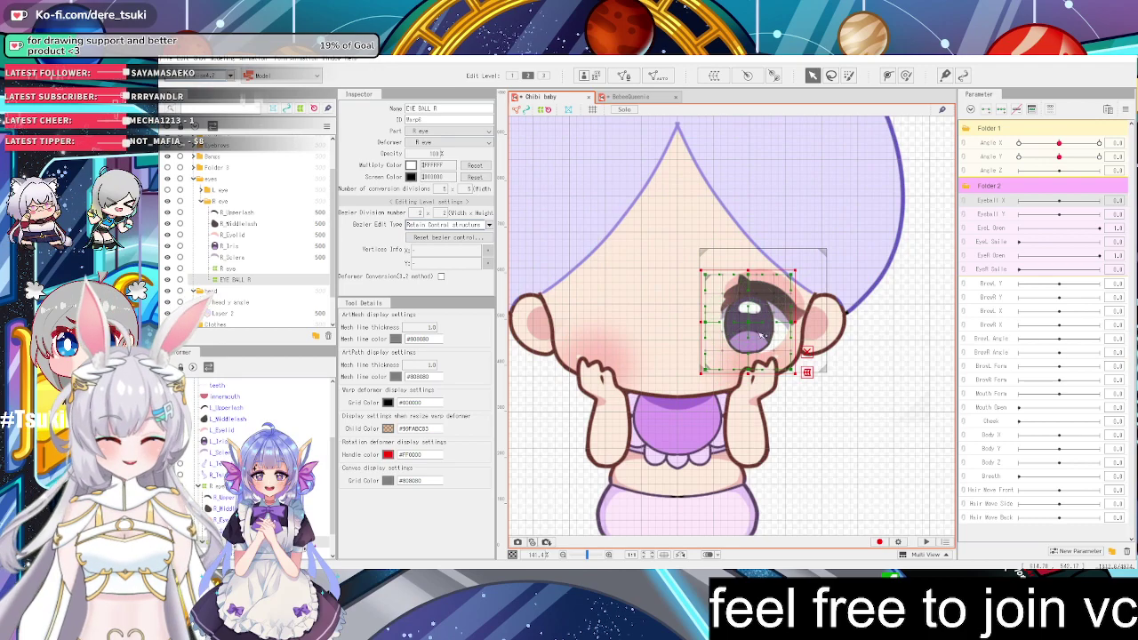
pyautogui.scroll(3, 762, 335)
pyautogui.moveTo(740, 310); pyautogui.dragTo(738, 267)
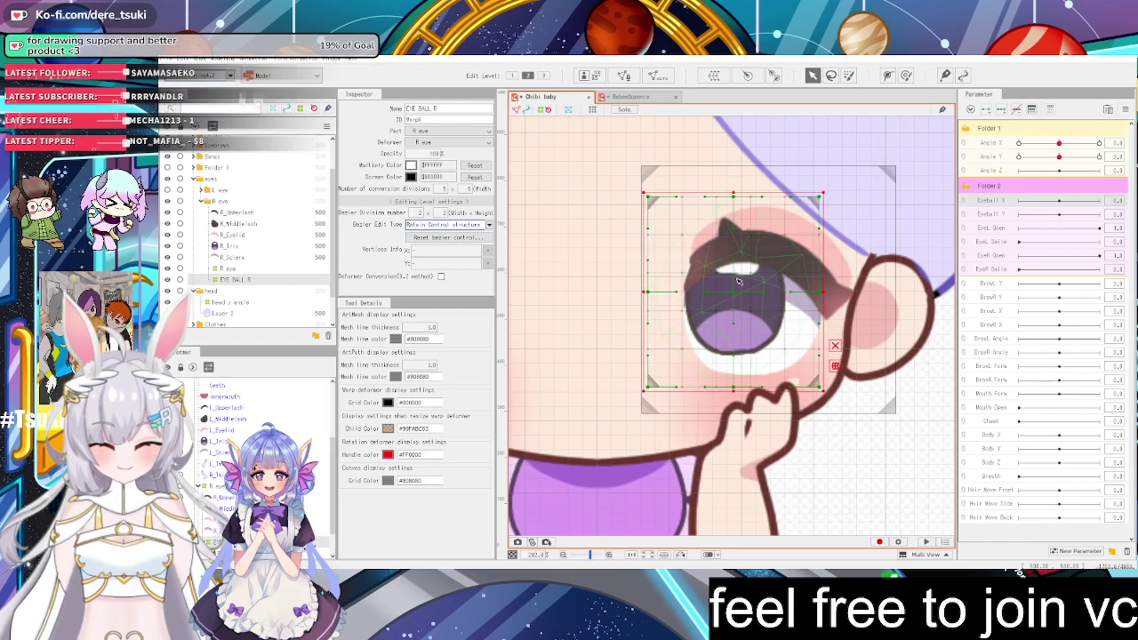
# Clip the R_Iris mesh to the eye white by entering the R_Sclera ID as its clipping ID, and dismiss the clipping mask notice
pyautogui.click(806, 337)
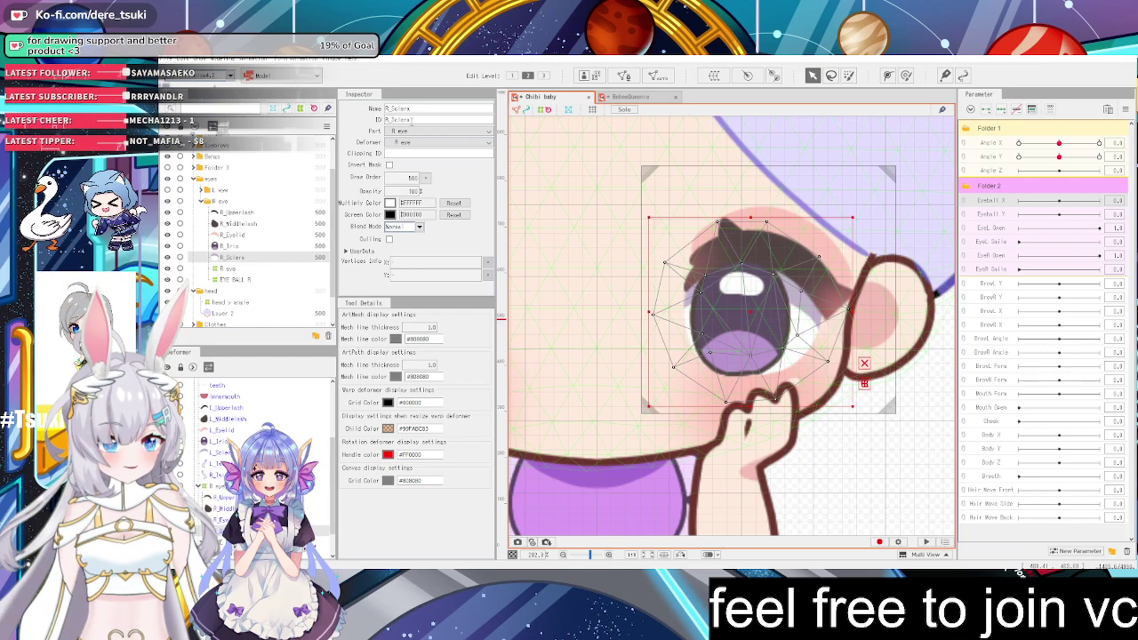
pyautogui.doubleClick(398, 119)
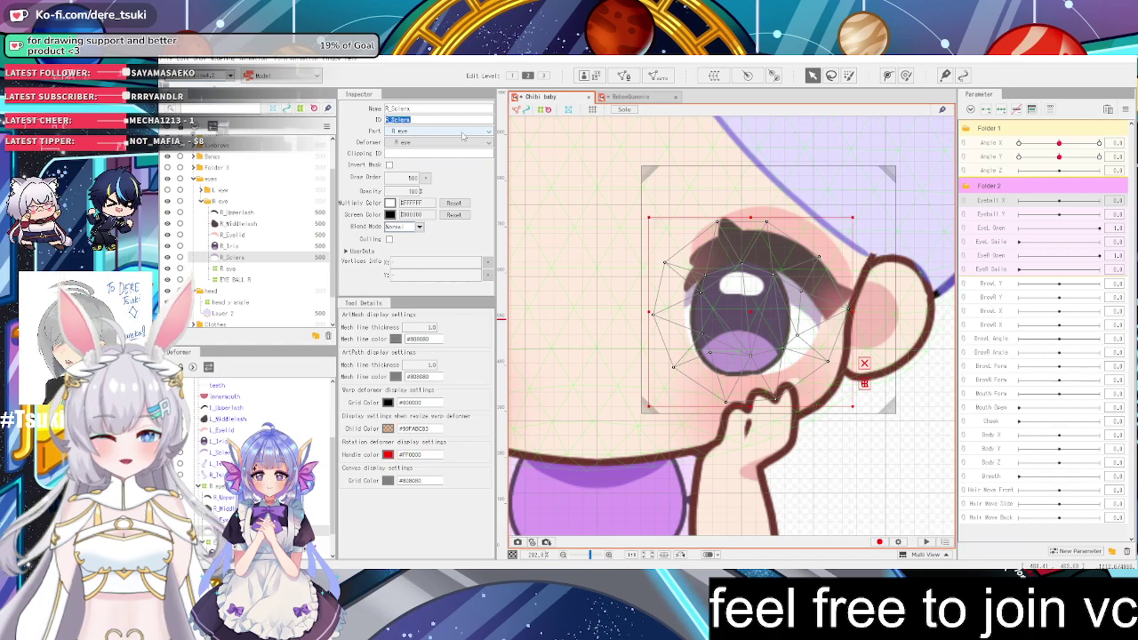
pyautogui.click(233, 246)
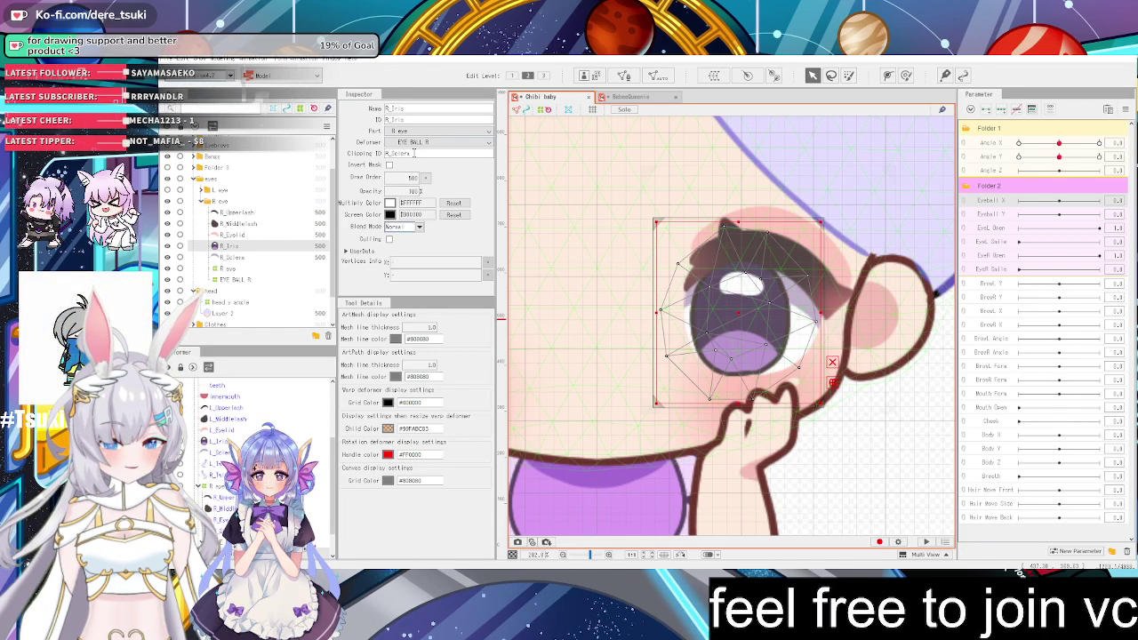
pyautogui.press('Return')
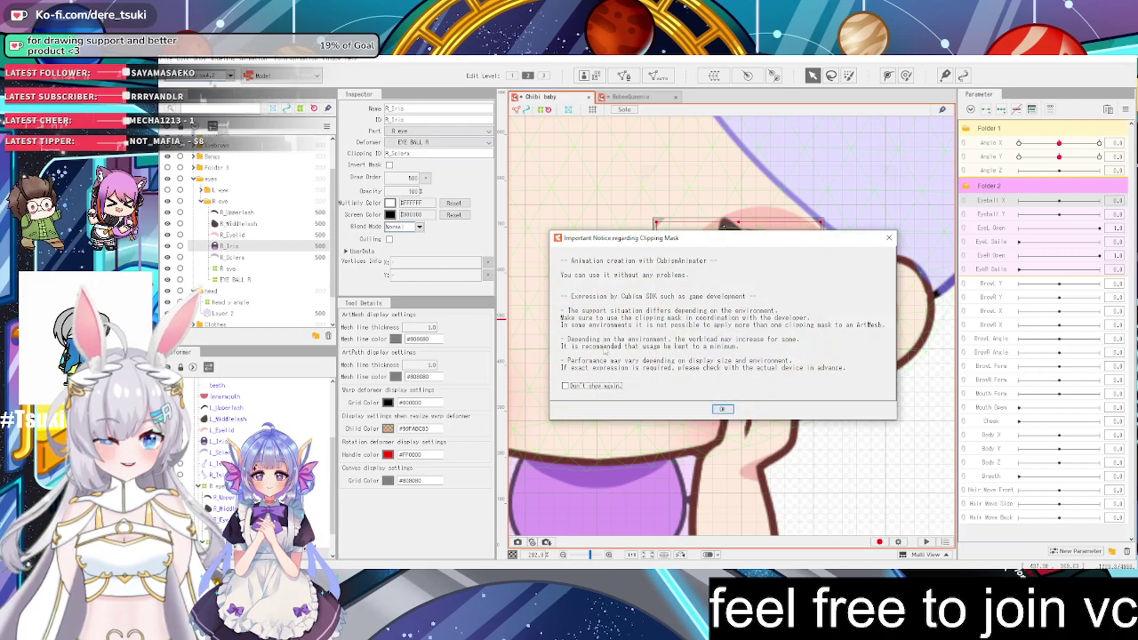
pyautogui.click(722, 409)
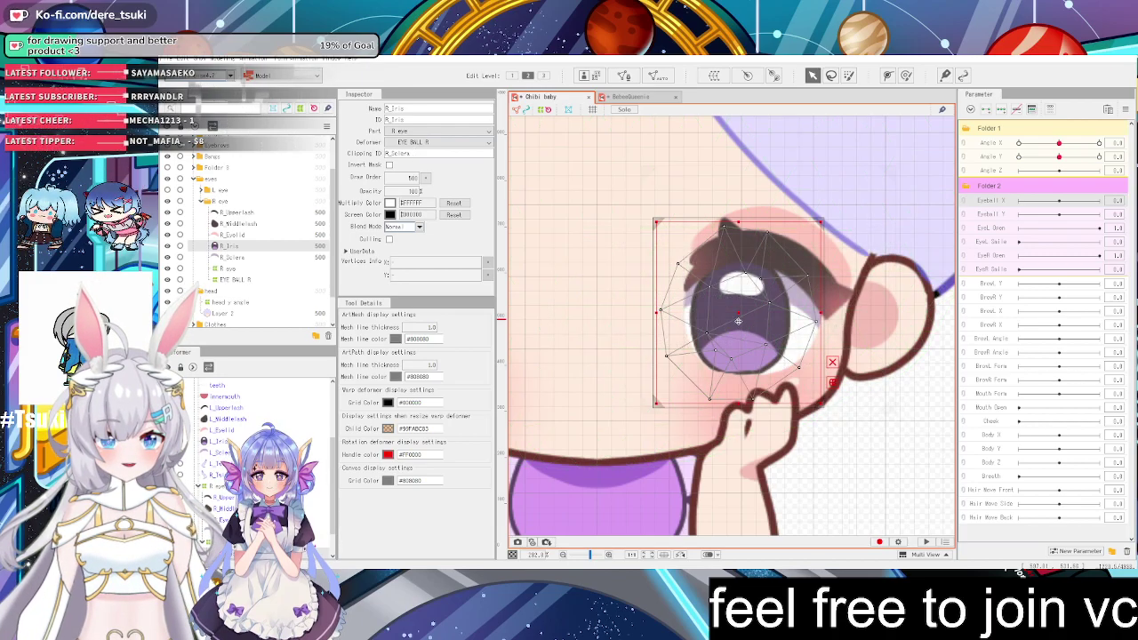
# Try moving the R_Iris mesh up and left to test the clipping, and undo the move
pyautogui.click(743, 313)
pyautogui.moveTo(743, 313); pyautogui.dragTo(726, 286)
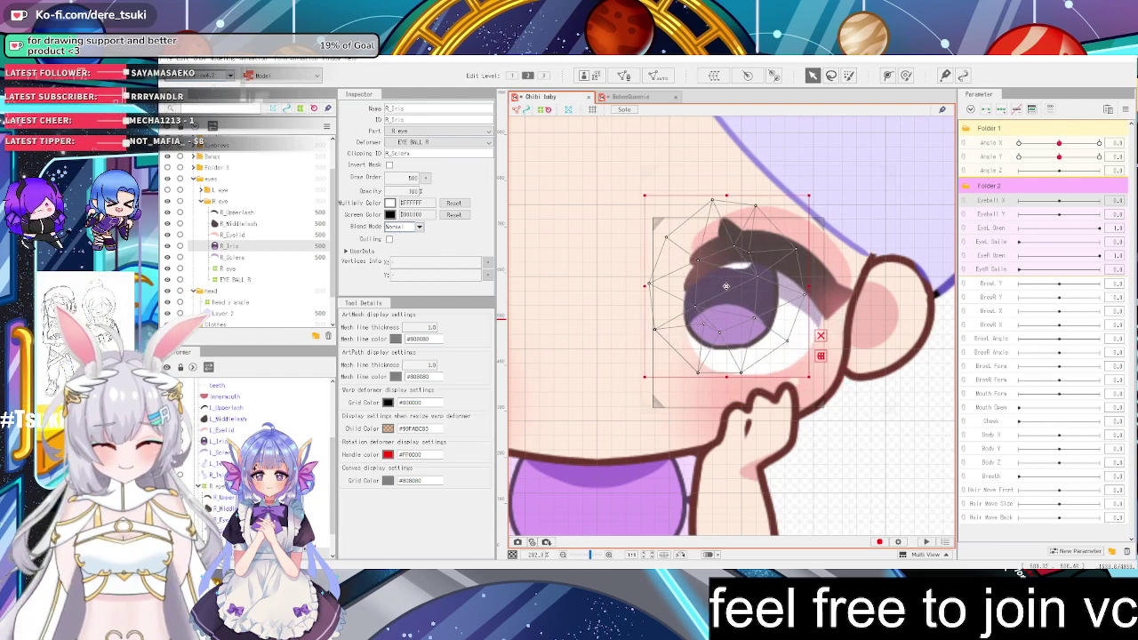
pyautogui.hotkey('ctrl', 'z')
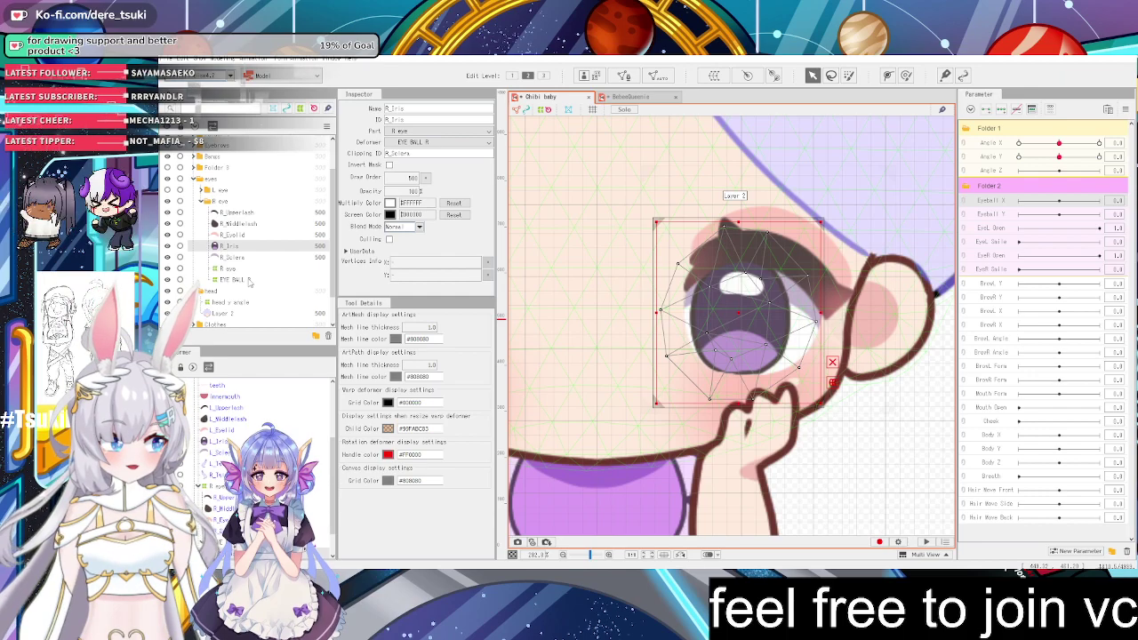
# Reorder the EYE BALL R deformer above the R eye deformer within the R eye part
pyautogui.moveTo(243, 280); pyautogui.dragTo(230, 264)
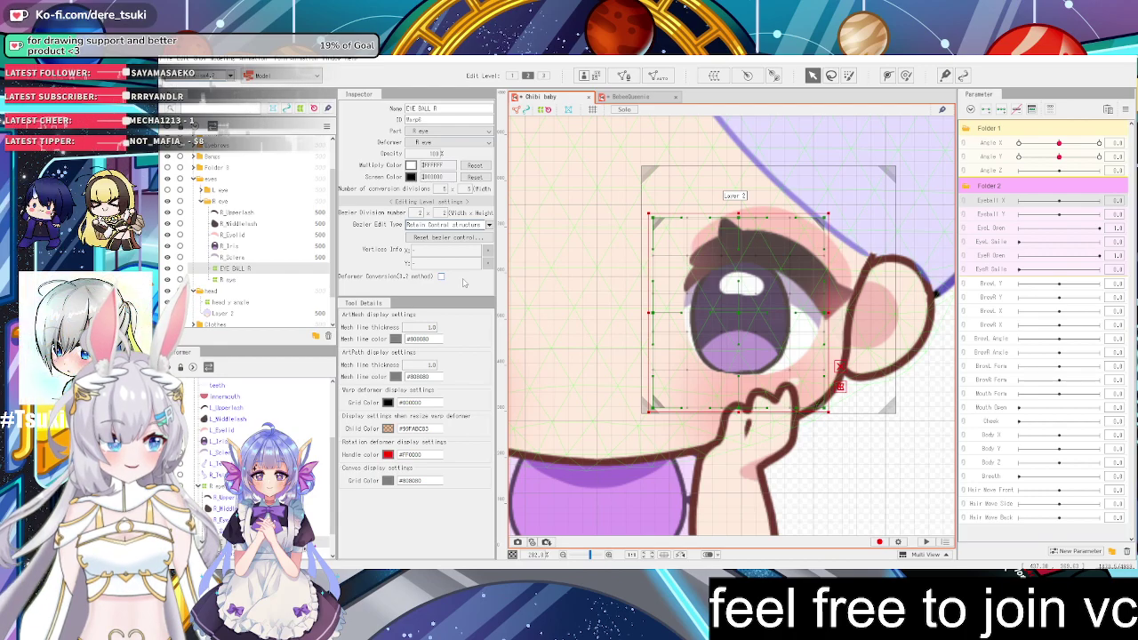
pyautogui.moveTo(736, 311)
pyautogui.mouseDown()
pyautogui.moveTo(783, 315)
pyautogui.moveTo(741, 313)
pyautogui.mouseUp()
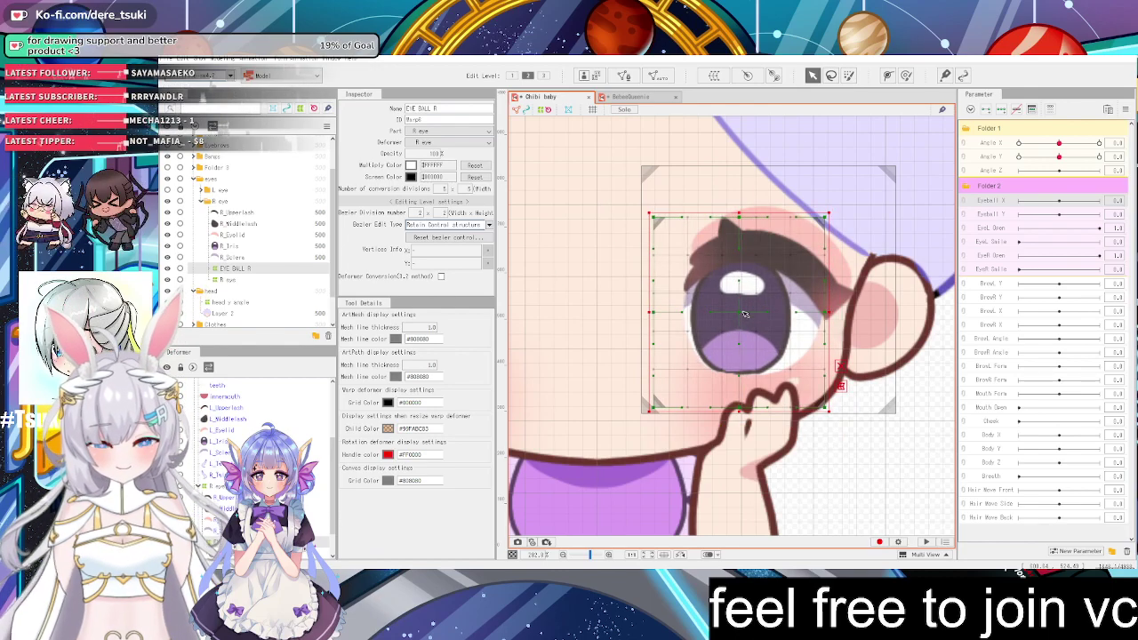
pyautogui.scroll(-3, 781, 278)
pyautogui.scroll(2, 781, 278)
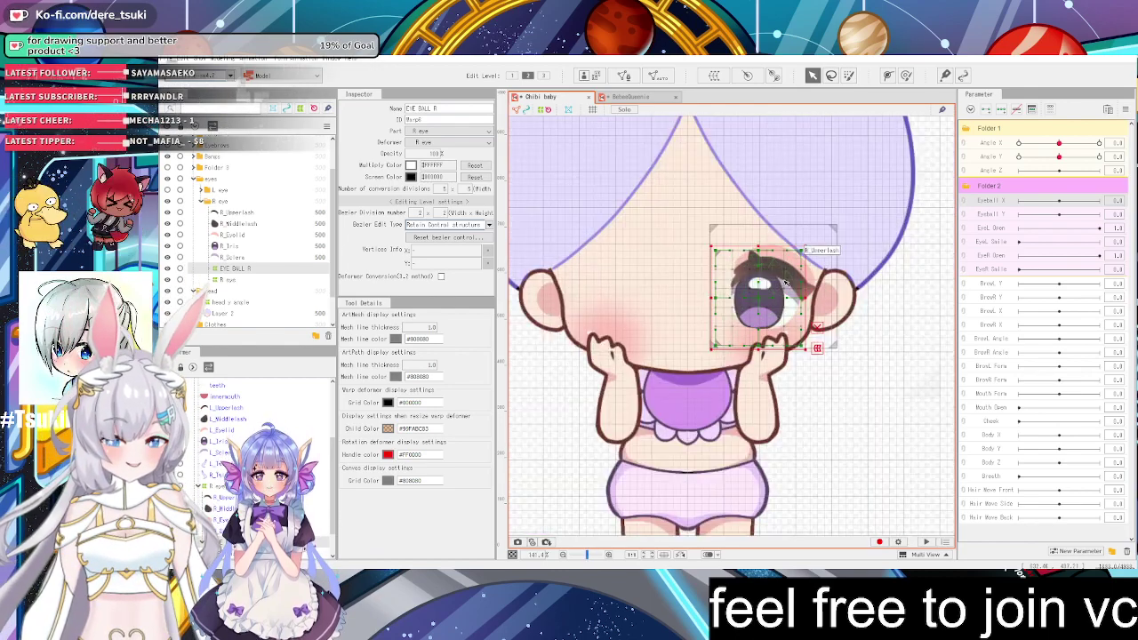
pyautogui.moveTo(749, 292)
pyautogui.mouseDown()
pyautogui.moveTo(749, 265)
pyautogui.moveTo(745, 330)
pyautogui.moveTo(758, 275)
pyautogui.moveTo(725, 306)
pyautogui.moveTo(786, 311)
pyautogui.moveTo(747, 299)
pyautogui.mouseUp()
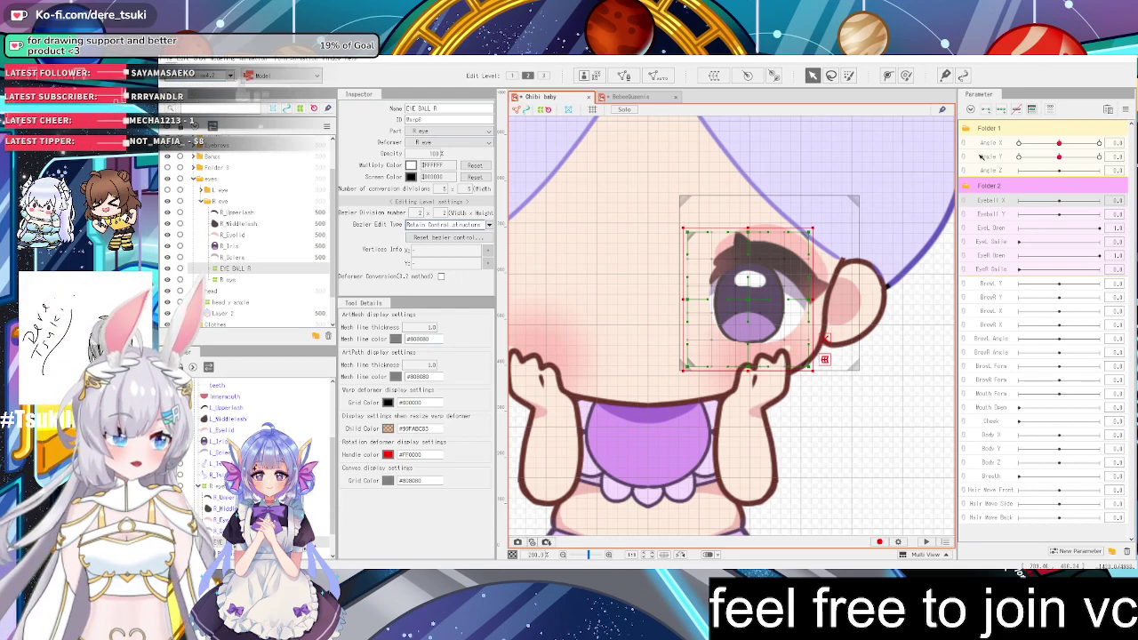
# Add three keys on Eyeball X for EYE BALL R and shift the deformer slightly left at the -1.0 key
pyautogui.click(1001, 109)
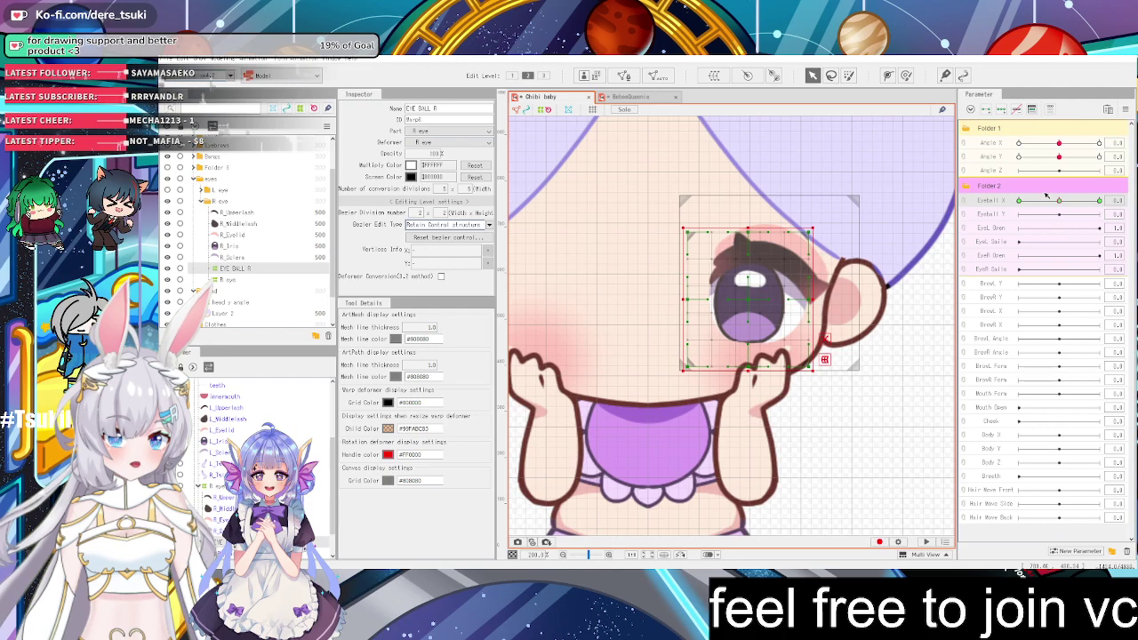
pyautogui.moveTo(1065, 201); pyautogui.dragTo(859, 205)
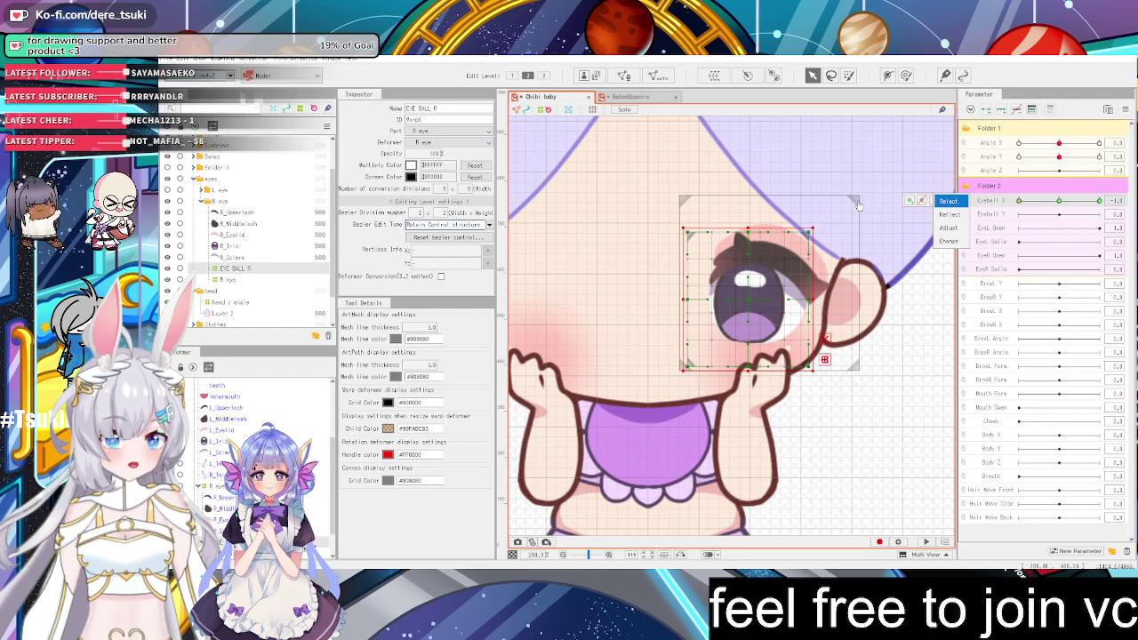
pyautogui.click(965, 202)
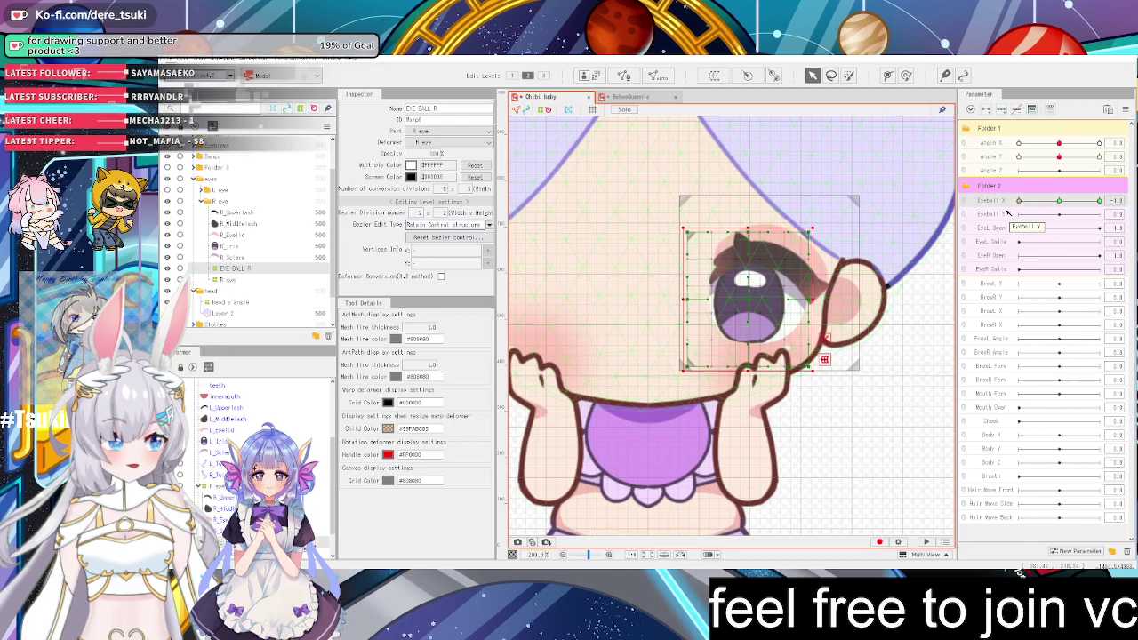
pyautogui.scroll(3, 745, 301)
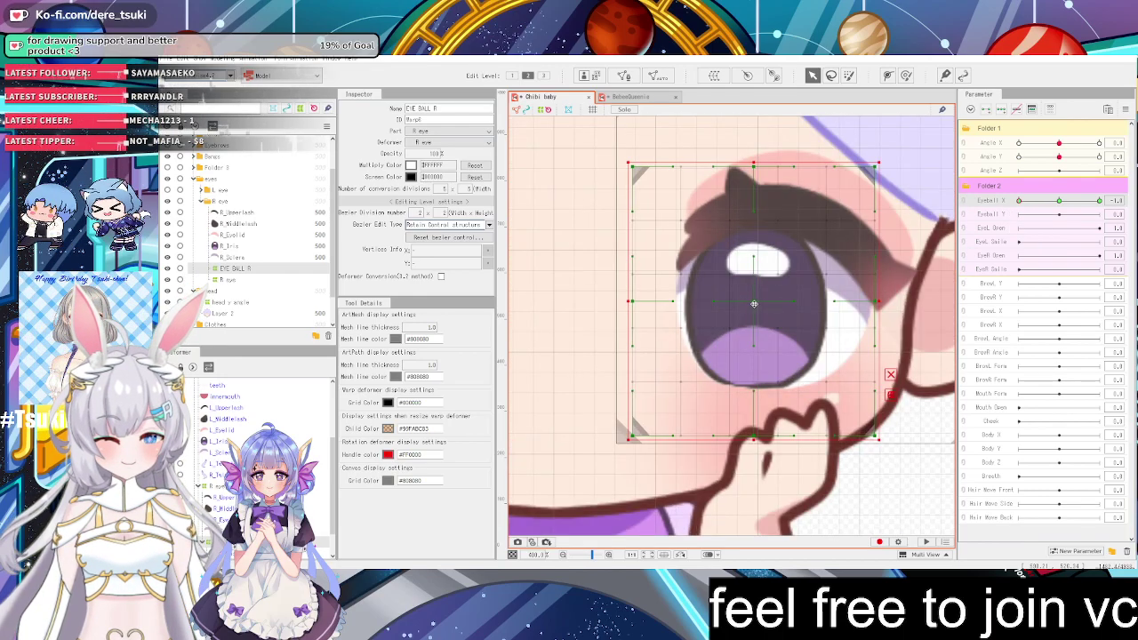
pyautogui.moveTo(736, 305)
pyautogui.mouseDown()
pyautogui.moveTo(753, 304)
pyautogui.moveTo(731, 304)
pyautogui.mouseUp()
pyautogui.scroll(-3, 751, 307)
pyautogui.scroll(-1, 775, 317)
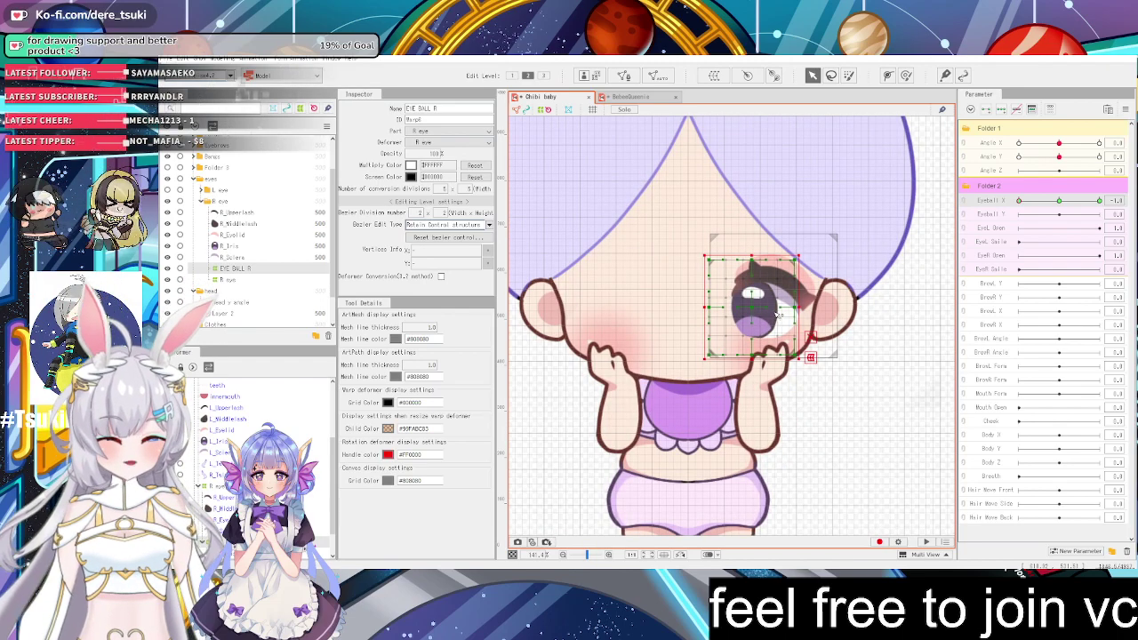
# At the Eyeball X 1.0 key, shift the EYE BALL R deformer right toward the outer corner of the eye
pyautogui.moveTo(1020, 201); pyautogui.dragTo(1117, 216)
pyautogui.scroll(4, 768, 306)
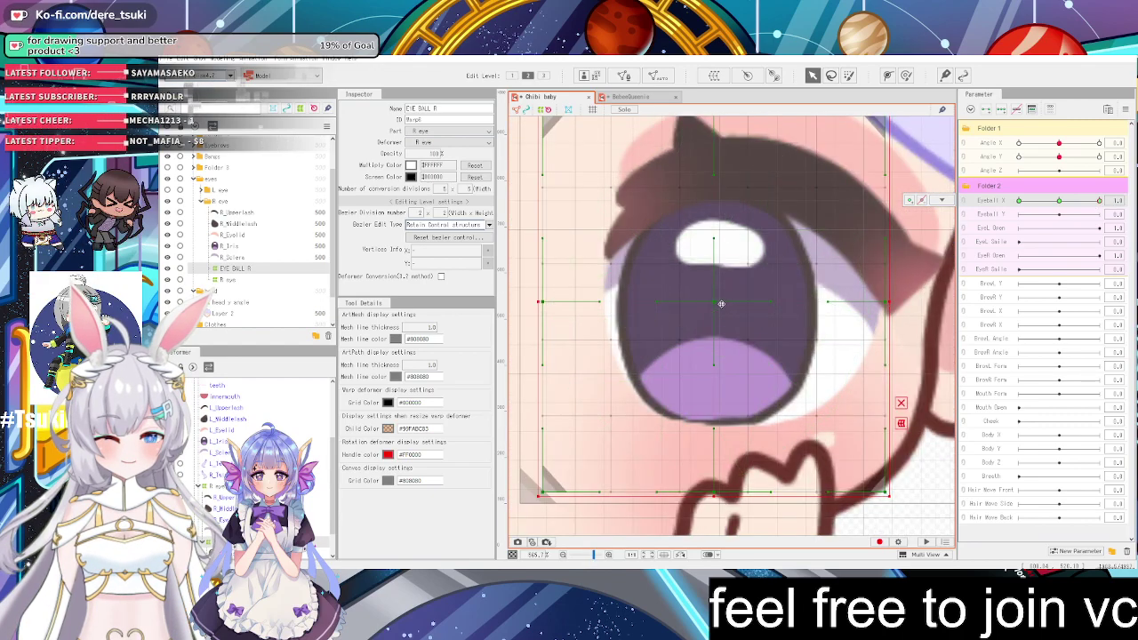
pyautogui.moveTo(731, 303); pyautogui.dragTo(747, 307)
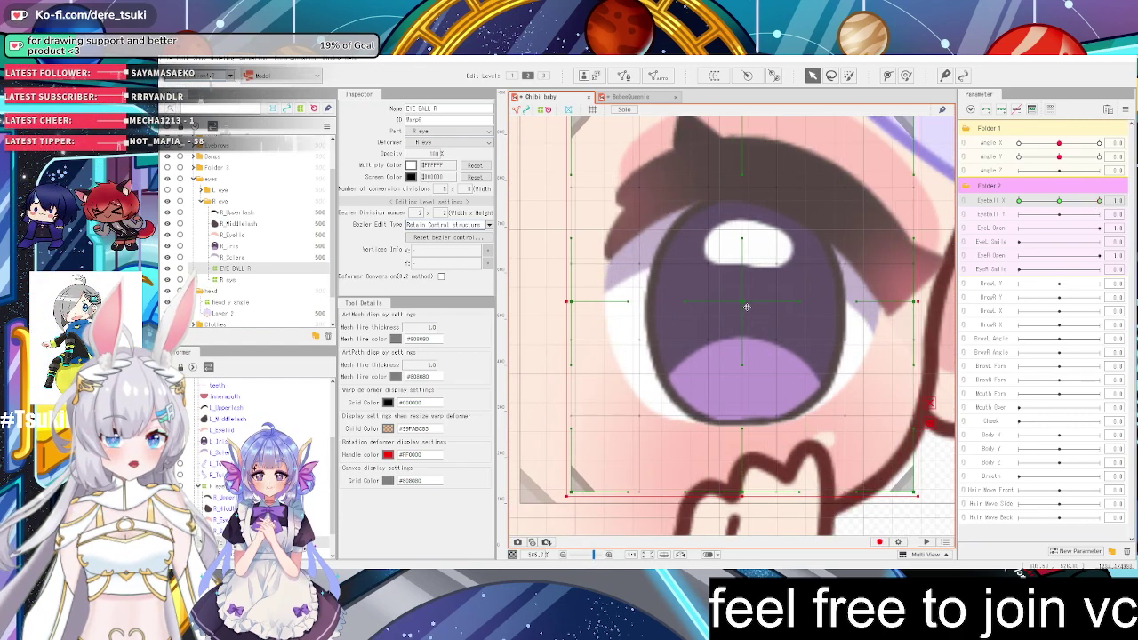
pyautogui.hotkey('ctrl', 'z')
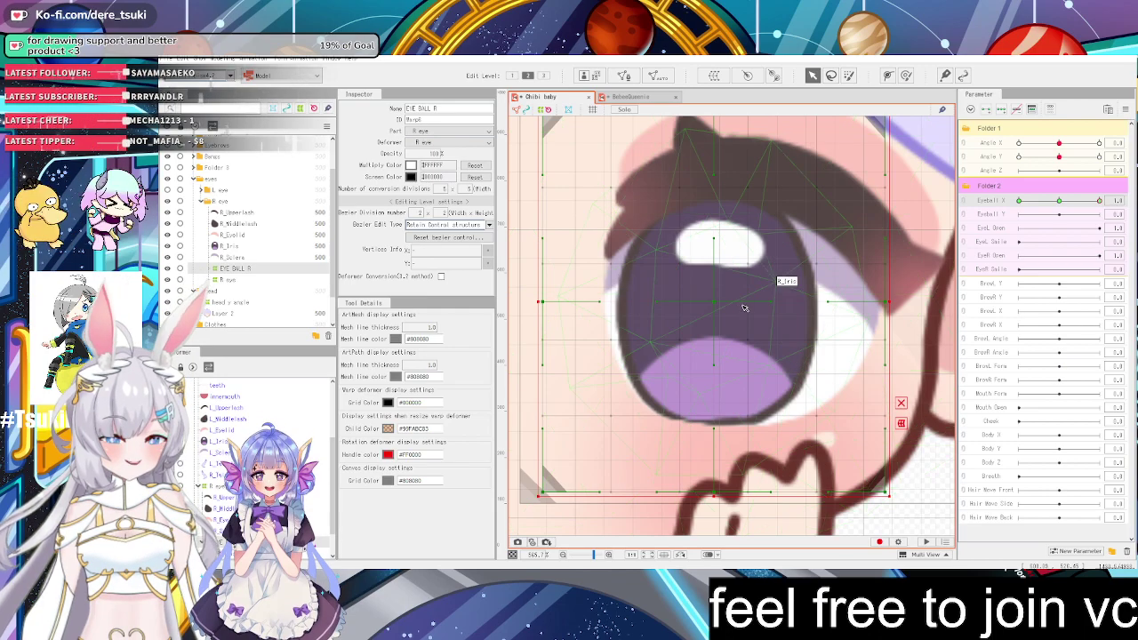
pyautogui.moveTo(714, 304); pyautogui.dragTo(762, 315)
pyautogui.scroll(-5, 763, 317)
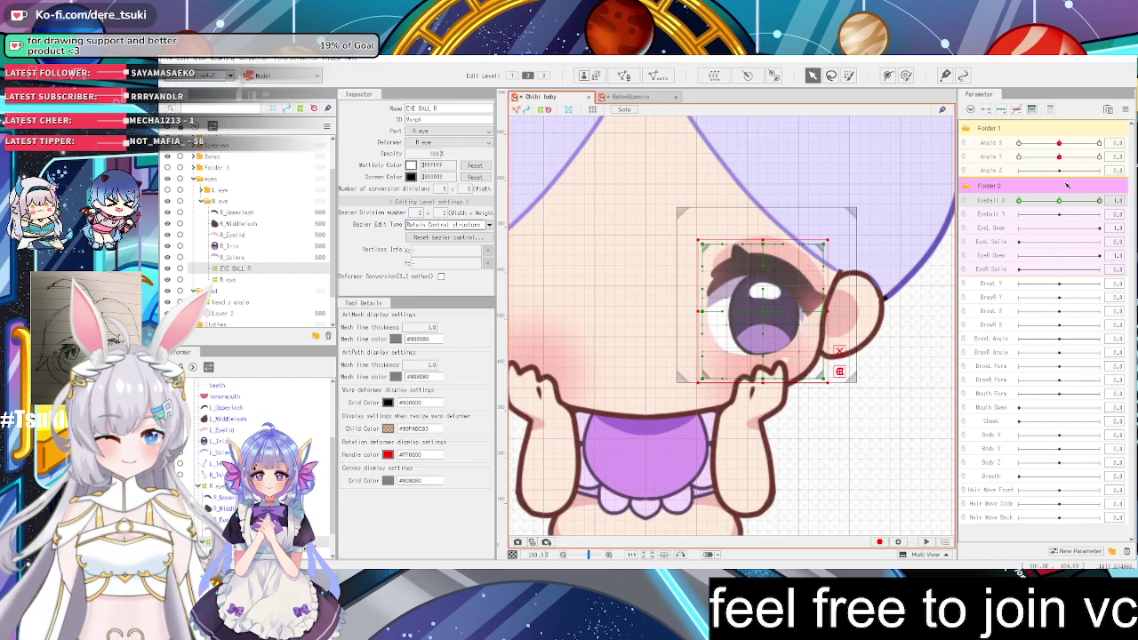
# Compare the Eyeball X extremes and nudge the EYE BALL R deformer slightly further left at the -1.0 key
pyautogui.moveTo(1067, 200); pyautogui.dragTo(1037, 201)
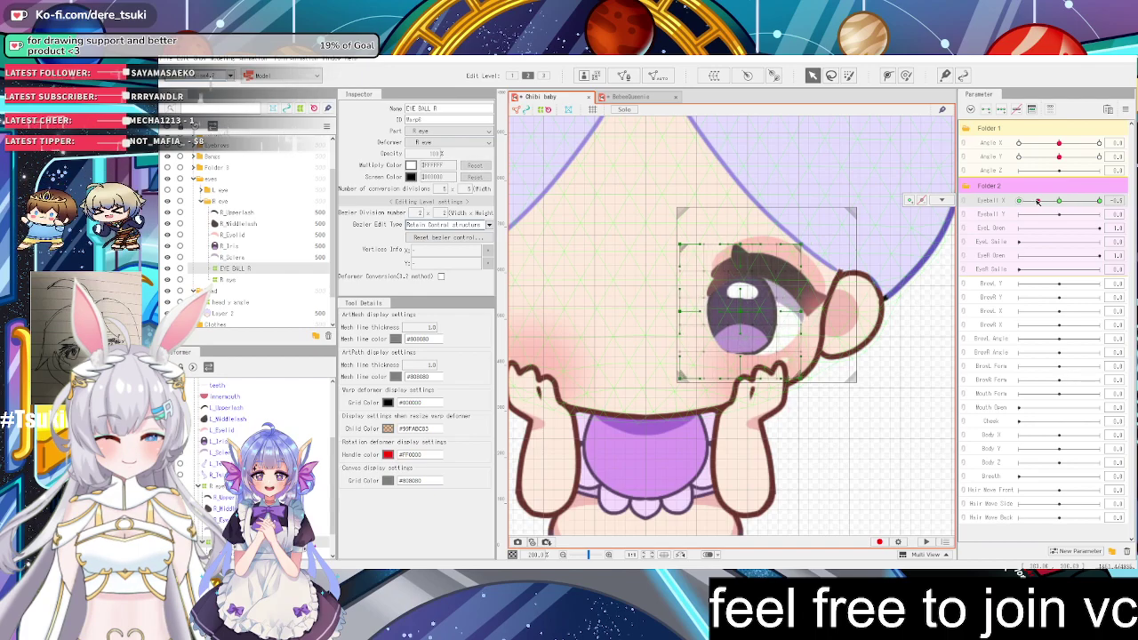
pyautogui.click(1097, 203)
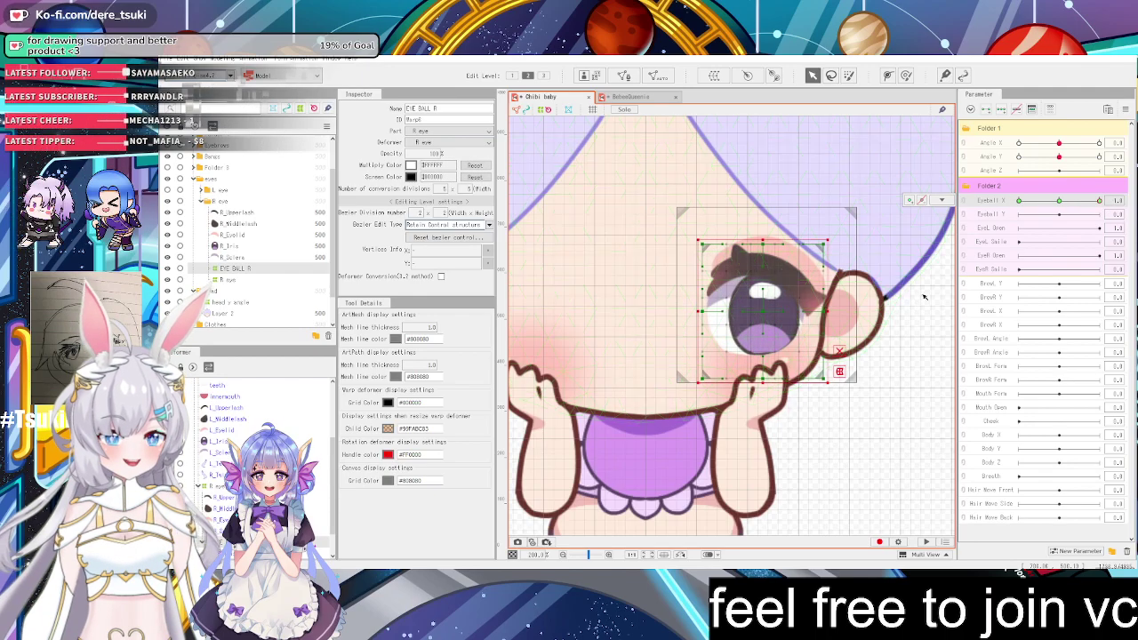
pyautogui.scroll(1, 775, 320)
pyautogui.scroll(1, 775, 320)
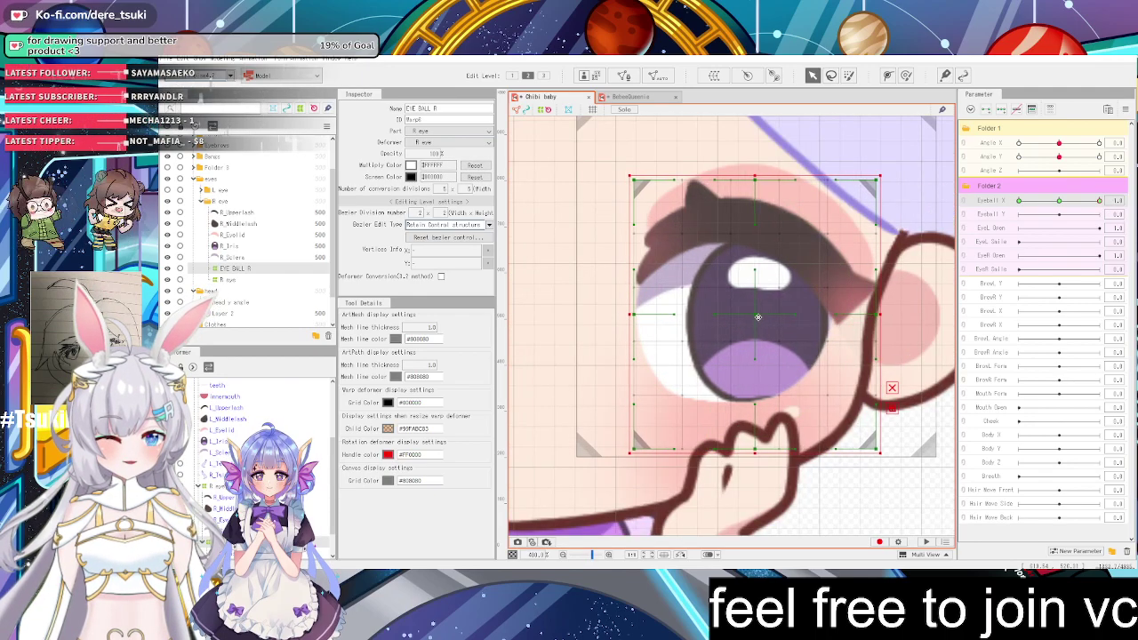
pyautogui.moveTo(1099, 200); pyautogui.dragTo(1019, 201)
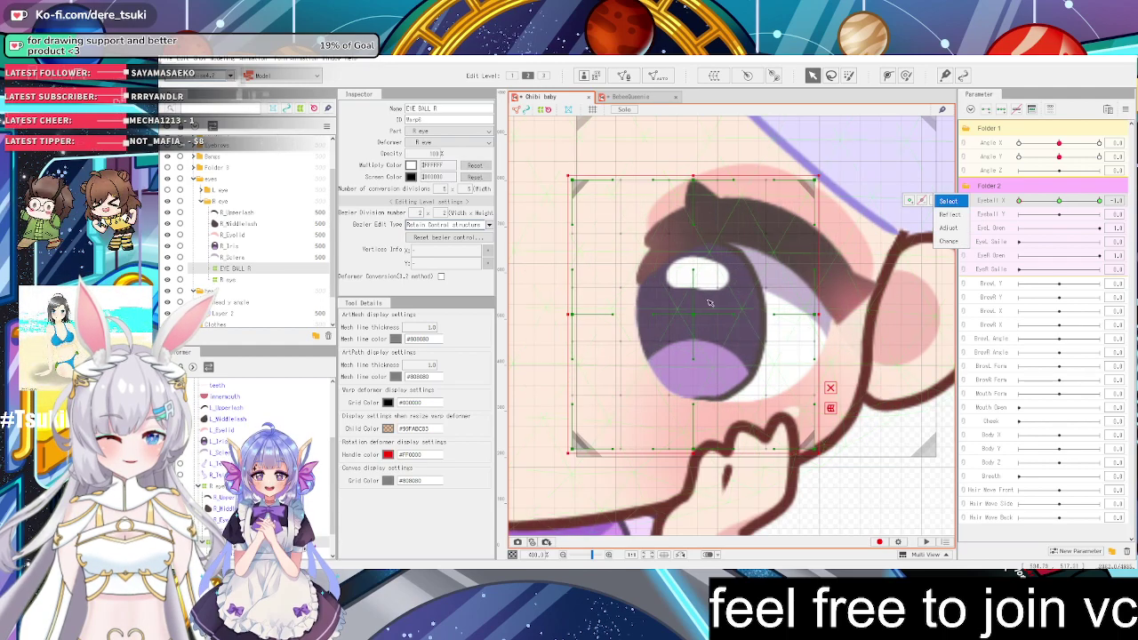
pyautogui.moveTo(695, 318); pyautogui.dragTo(688, 318)
pyautogui.scroll(-2, 712, 300)
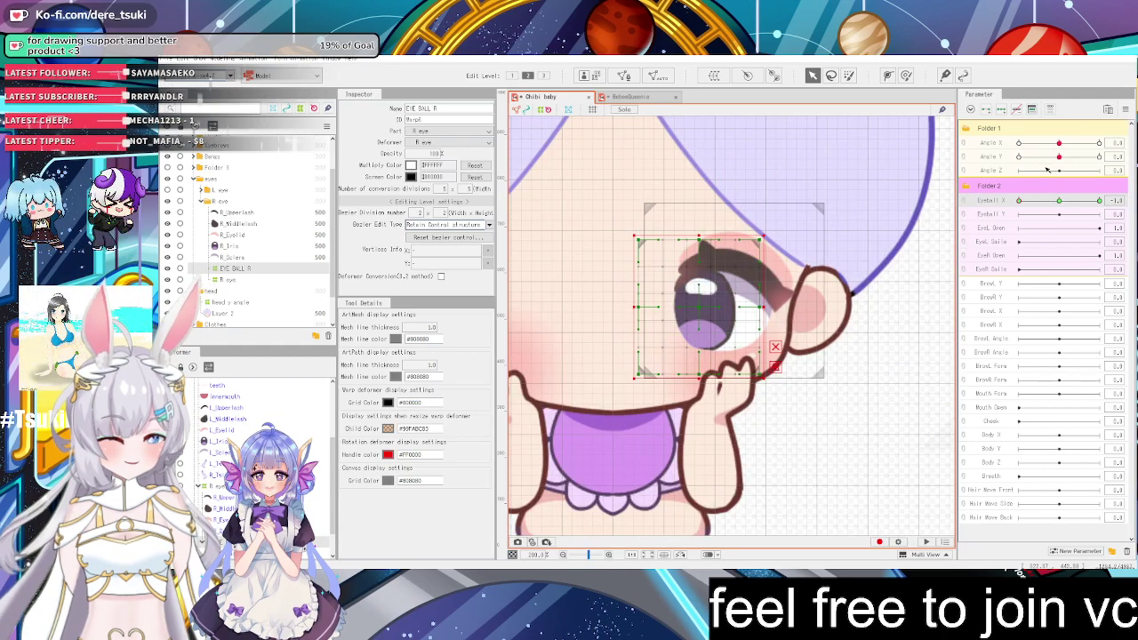
# Preview the eye at Eyeball X 1.0 and reset all parameters to their default values
pyautogui.moveTo(1020, 201); pyautogui.dragTo(1102, 237)
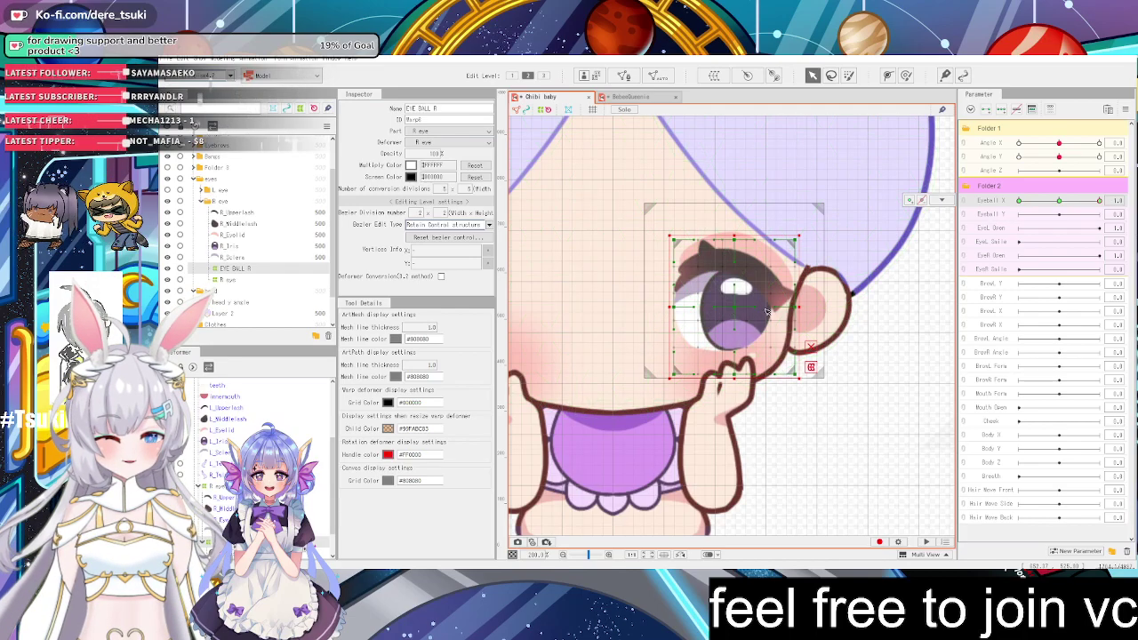
pyautogui.scroll(2, 750, 311)
pyautogui.click(1124, 109)
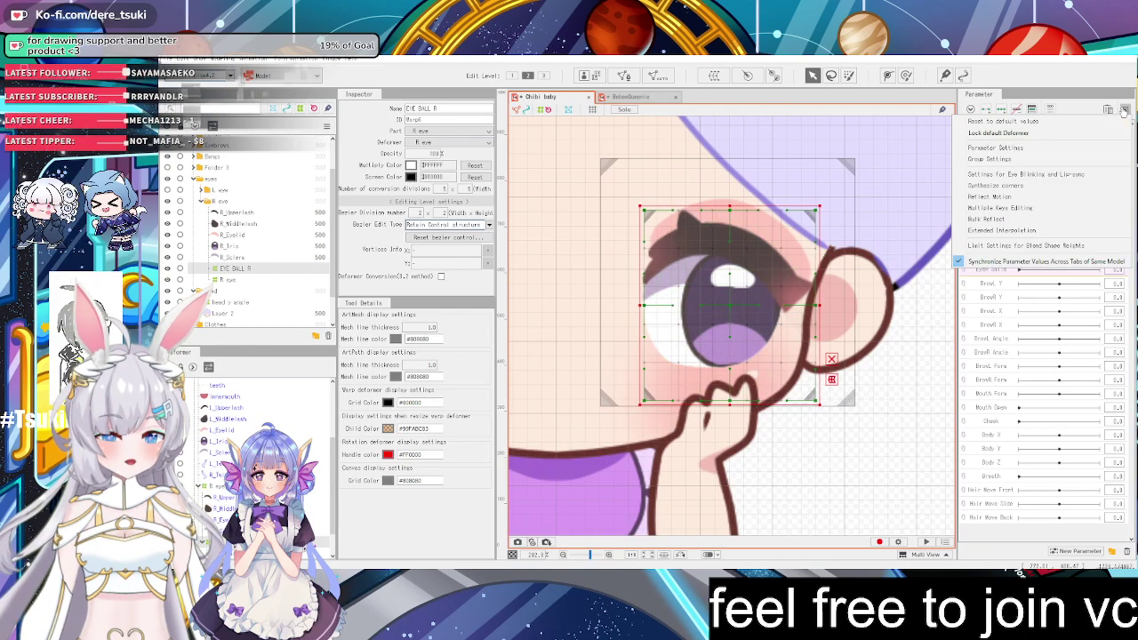
pyautogui.click(1102, 122)
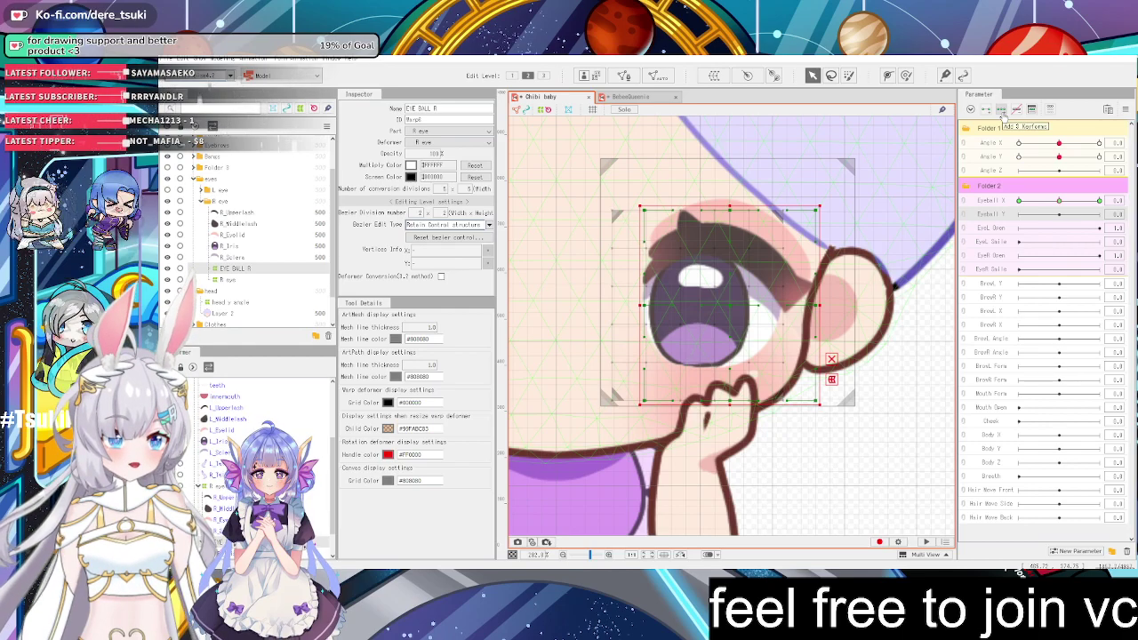
# Add three keys on Eyeball Y for EYE BALL R and shift the deformer down at the -1.0 key
pyautogui.click(1059, 214)
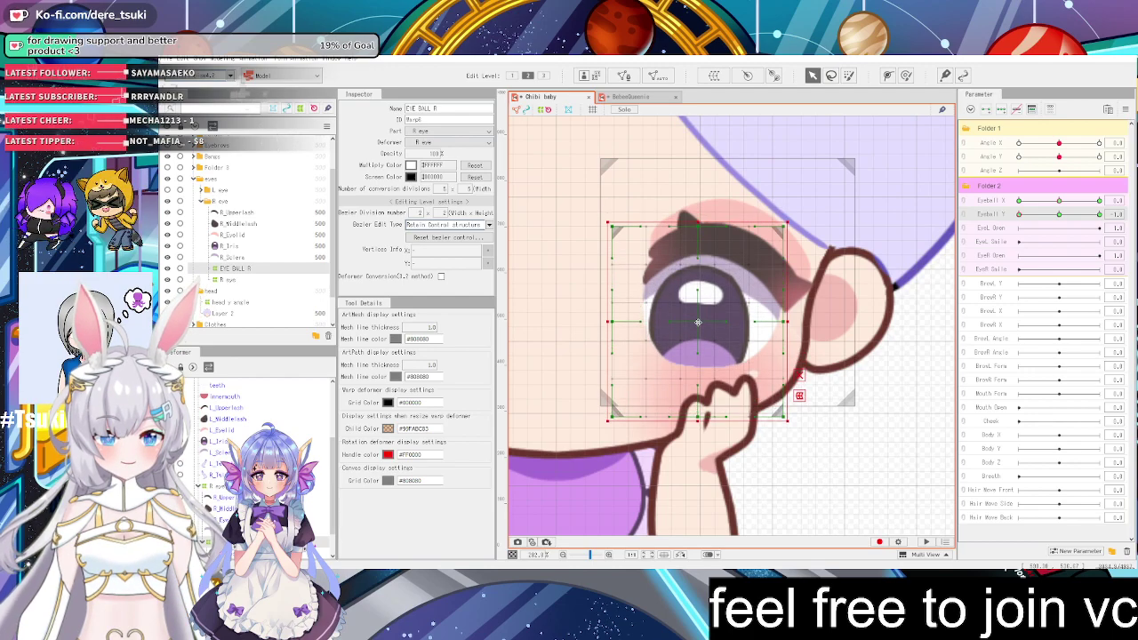
pyautogui.scroll(4, 697, 306)
pyautogui.scroll(-8, 697, 304)
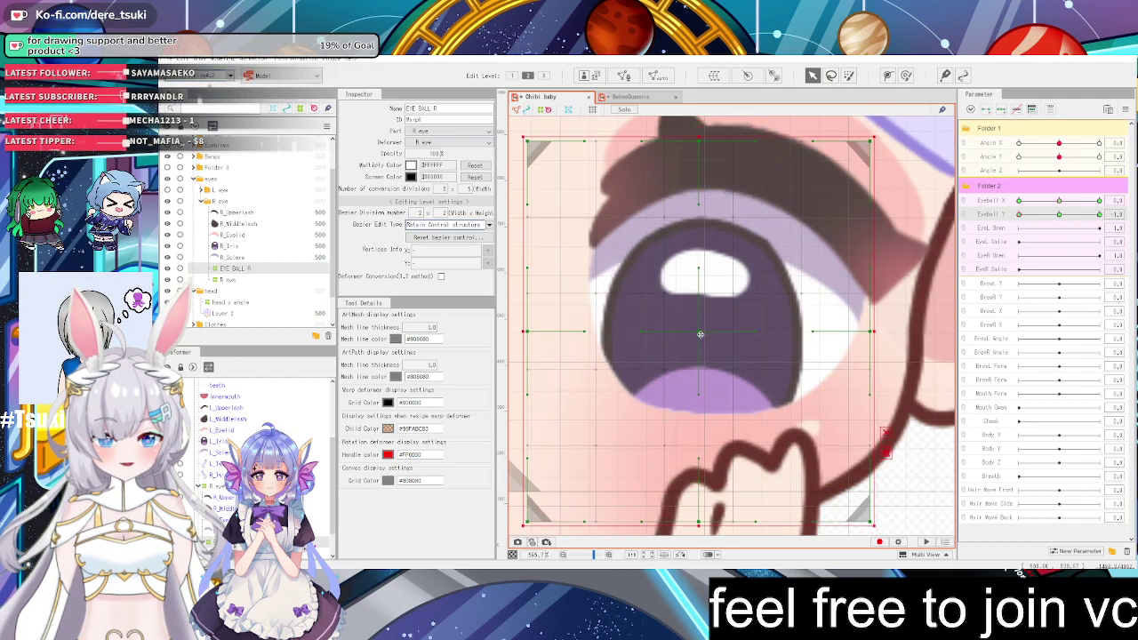
pyautogui.scroll(8, 730, 321)
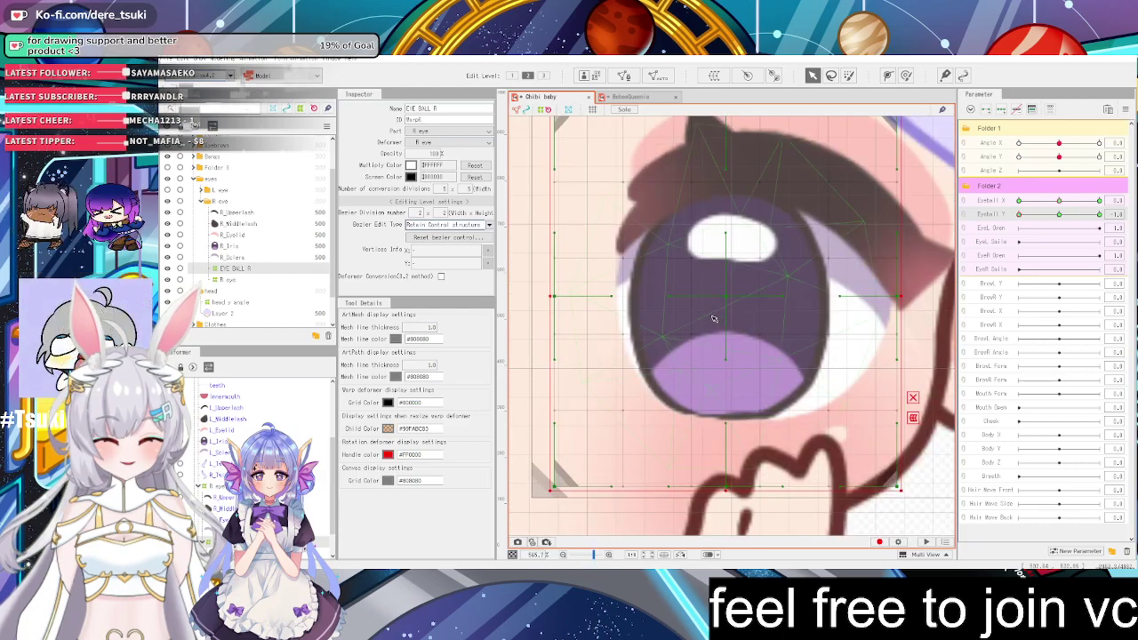
pyautogui.scroll(-8, 765, 329)
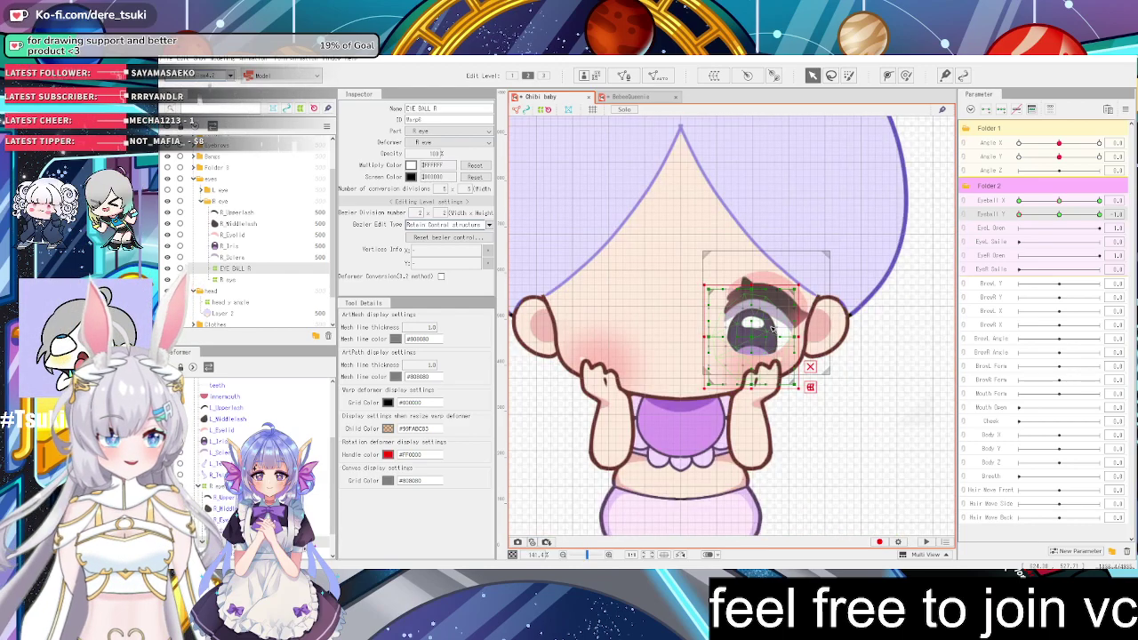
pyautogui.scroll(5, 771, 327)
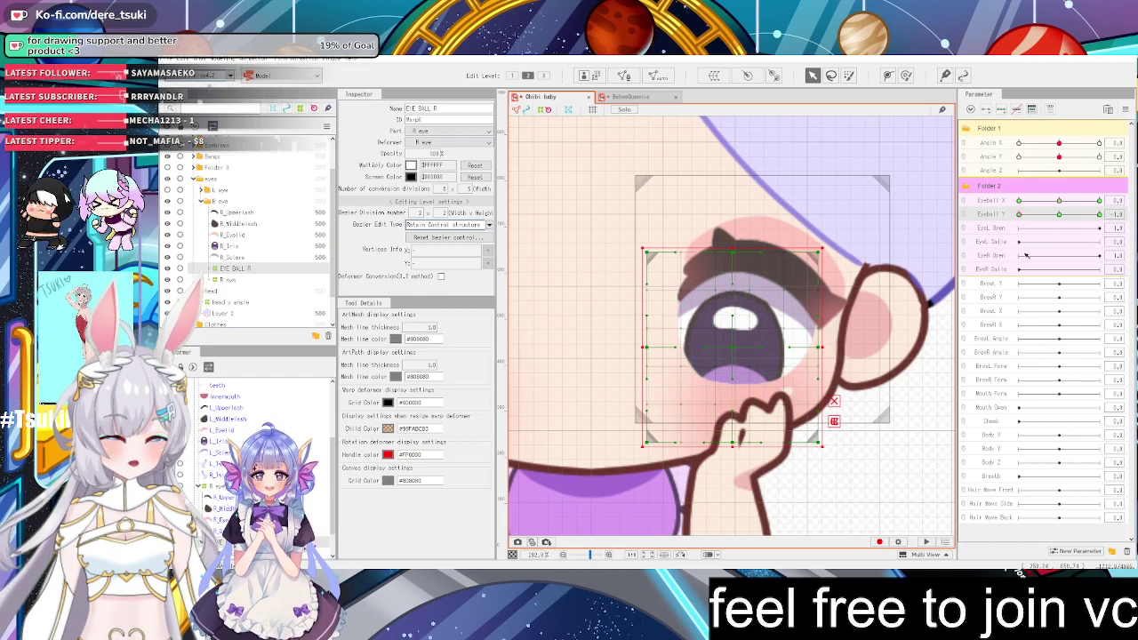
# At the Eyeball Y 1.0 key, shift the EYE BALL R deformer up, and reset the parameters to their defaults
pyautogui.click(1019, 216)
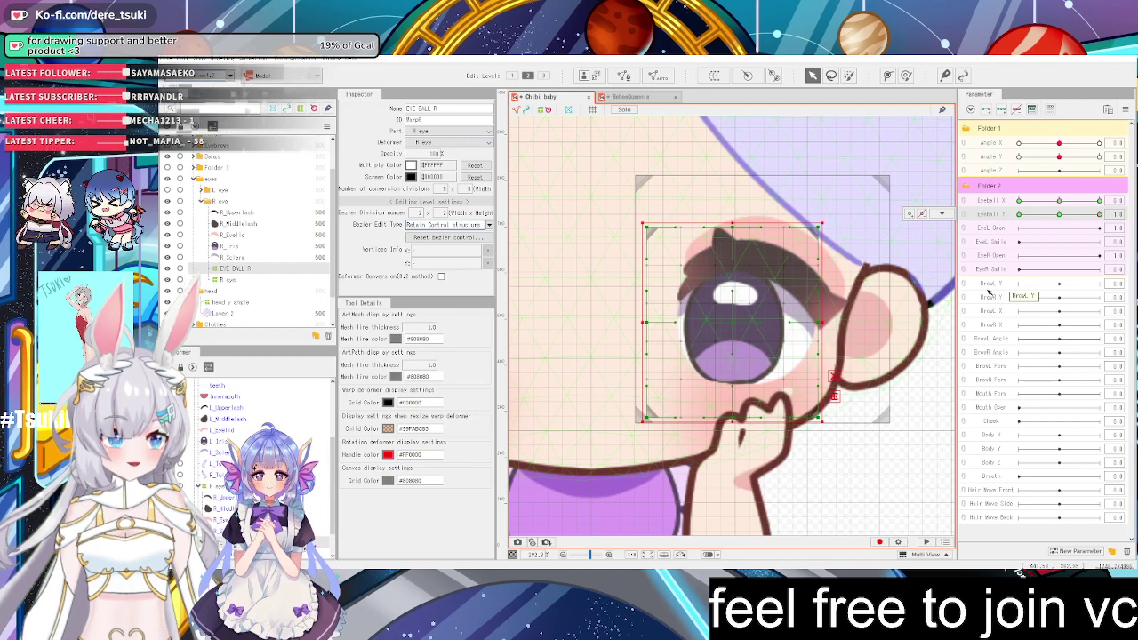
pyautogui.moveTo(727, 320); pyautogui.dragTo(734, 281)
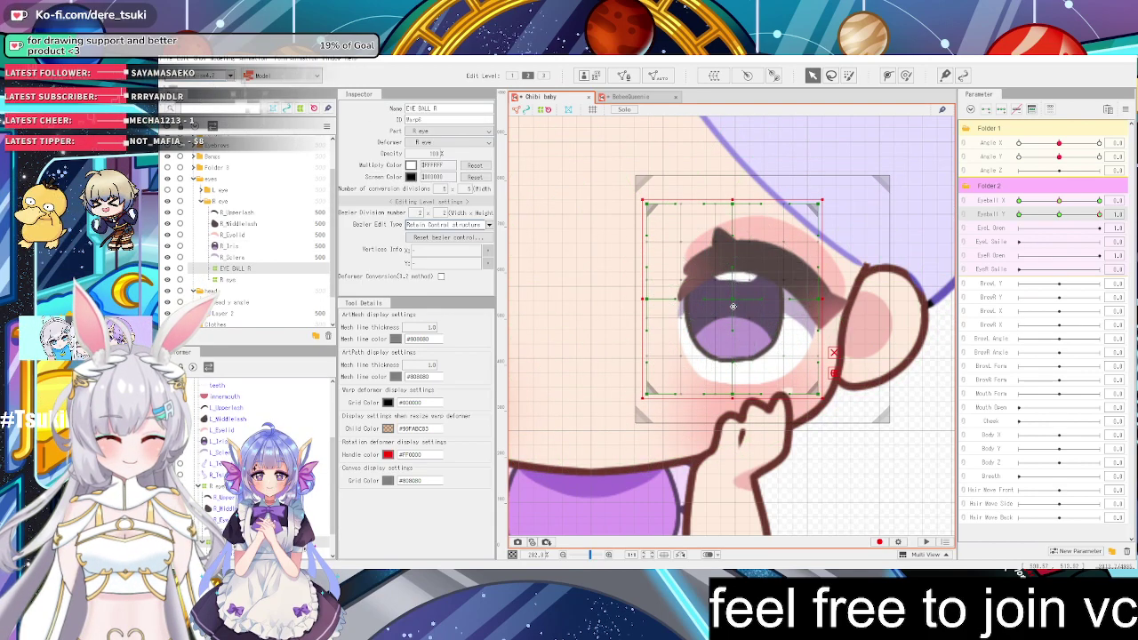
pyautogui.hotkey('ctrl', 'z')
pyautogui.moveTo(733, 312)
pyautogui.mouseDown()
pyautogui.moveTo(734, 285)
pyautogui.moveTo(732, 312)
pyautogui.mouseUp()
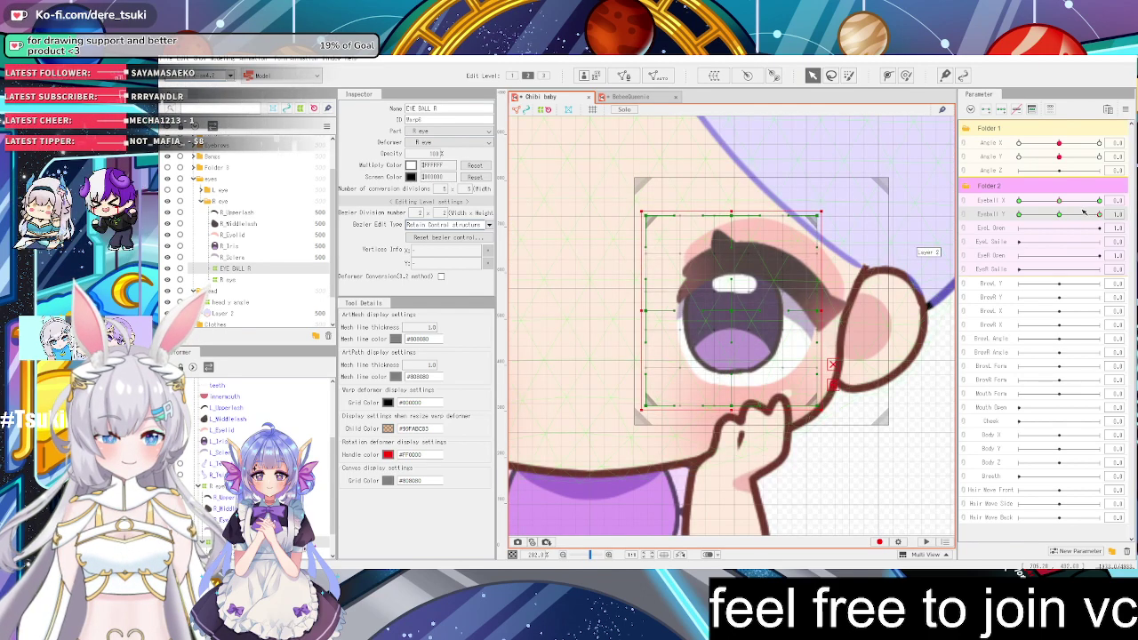
pyautogui.moveTo(1086, 214)
pyautogui.mouseDown()
pyautogui.moveTo(1059, 220)
pyautogui.moveTo(1101, 219)
pyautogui.mouseUp()
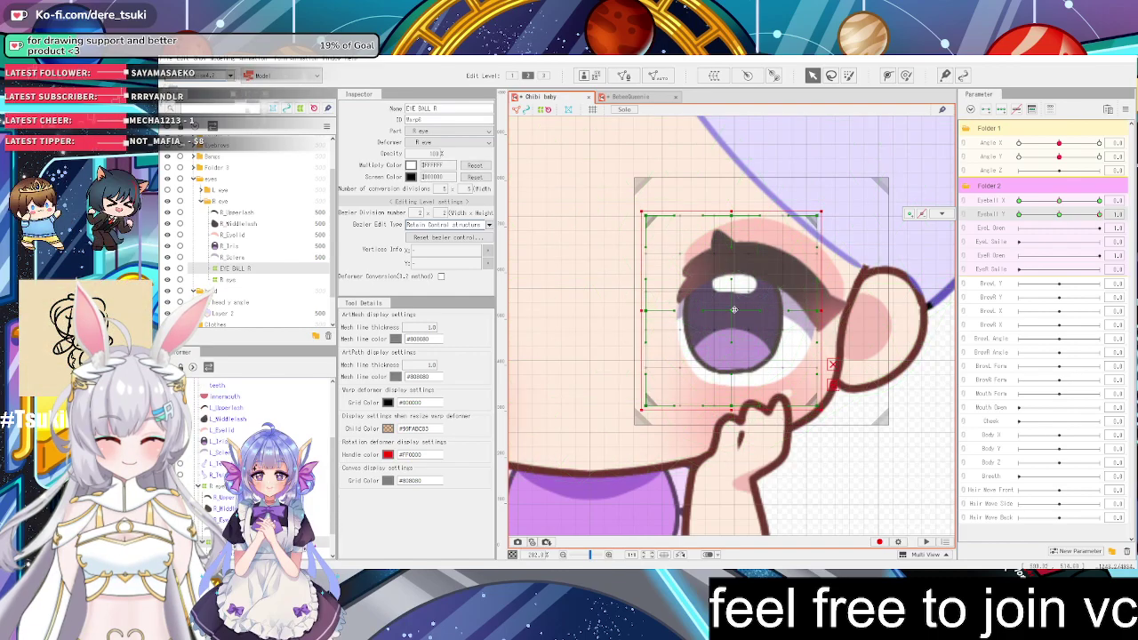
pyautogui.moveTo(735, 313); pyautogui.dragTo(735, 305)
pyautogui.scroll(-5, 734, 306)
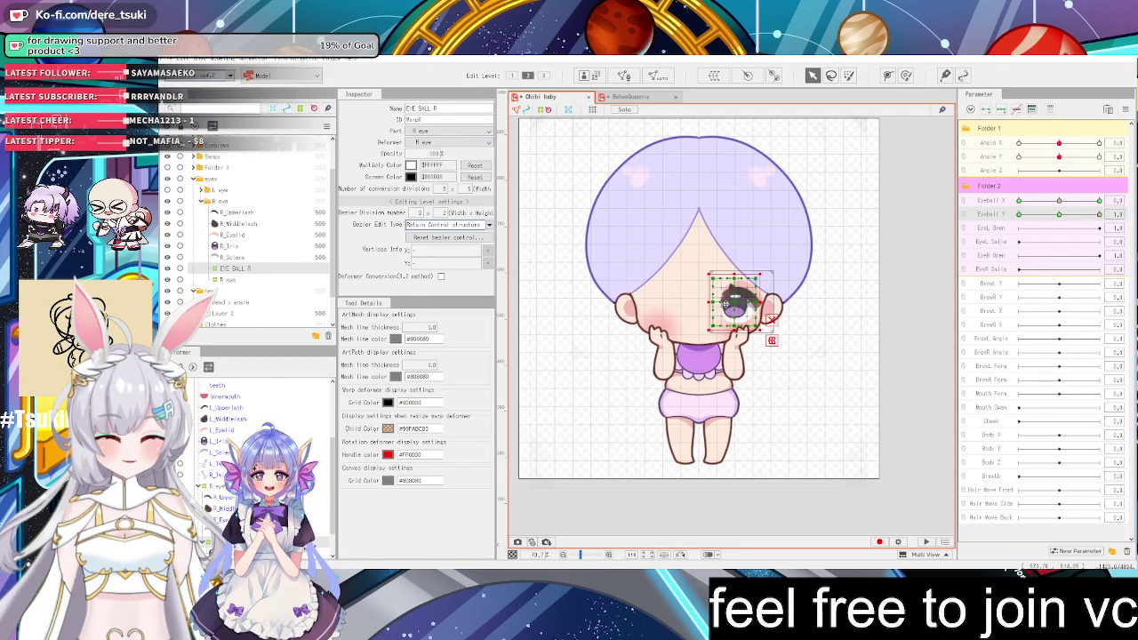
pyautogui.scroll(2, 725, 304)
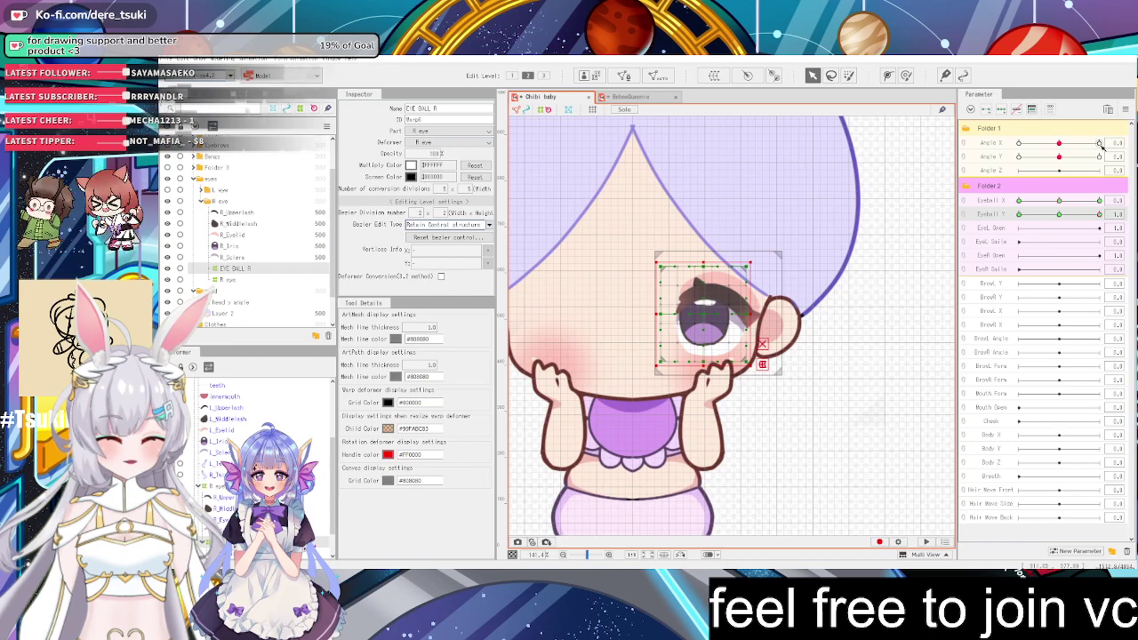
pyautogui.click(1124, 108)
pyautogui.click(1107, 114)
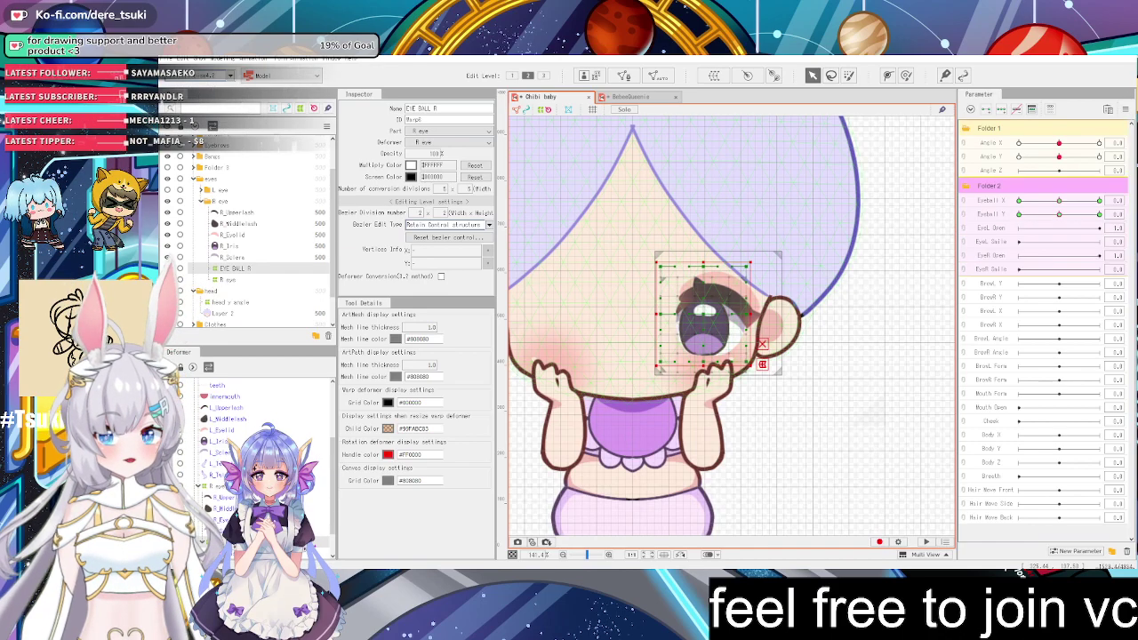
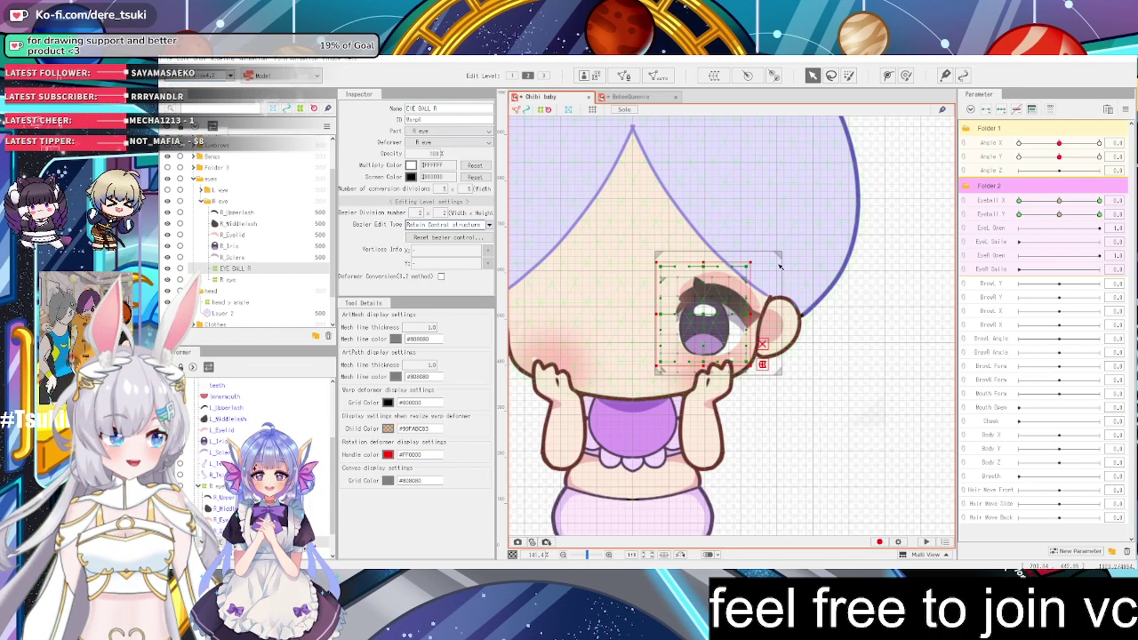
# Deselect the deformer, combine Eyeball X with Eyeball Y, and preview the eye at the diagonal extremes
pyautogui.scroll(-2, 779, 266)
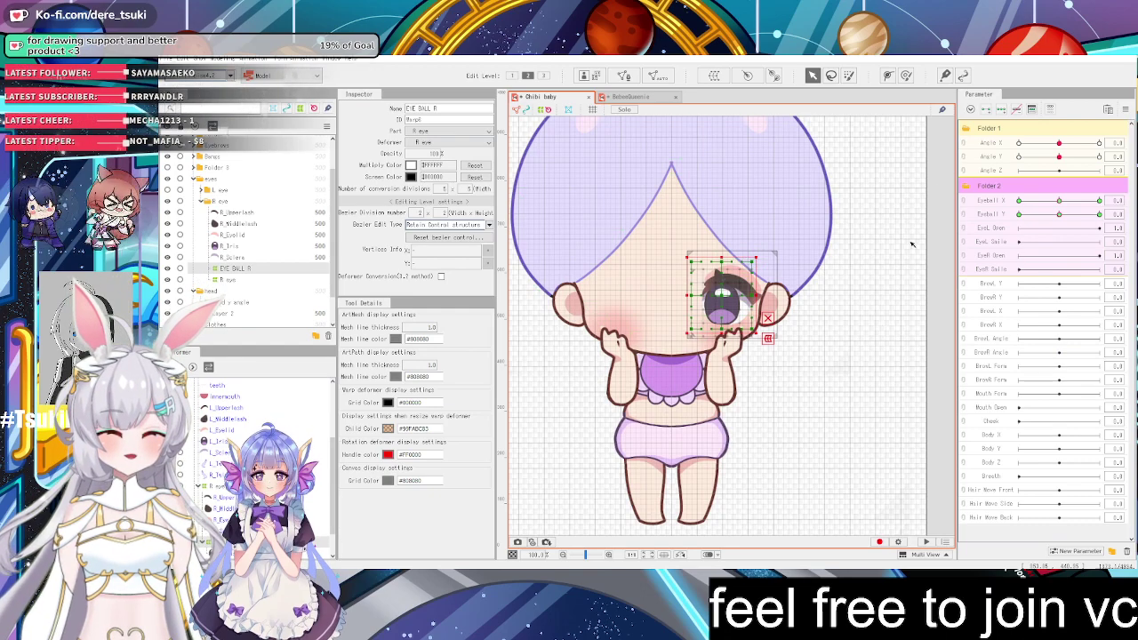
pyautogui.click(920, 241)
pyautogui.click(964, 202)
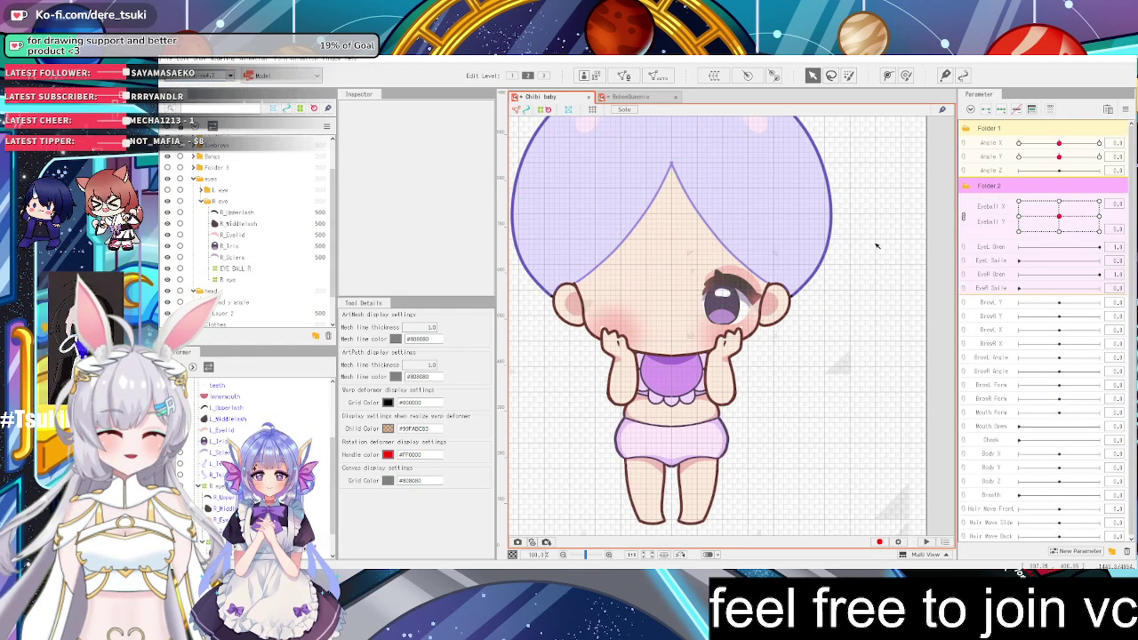
pyautogui.scroll(2, 876, 244)
pyautogui.moveTo(1058, 216); pyautogui.dragTo(1019, 231)
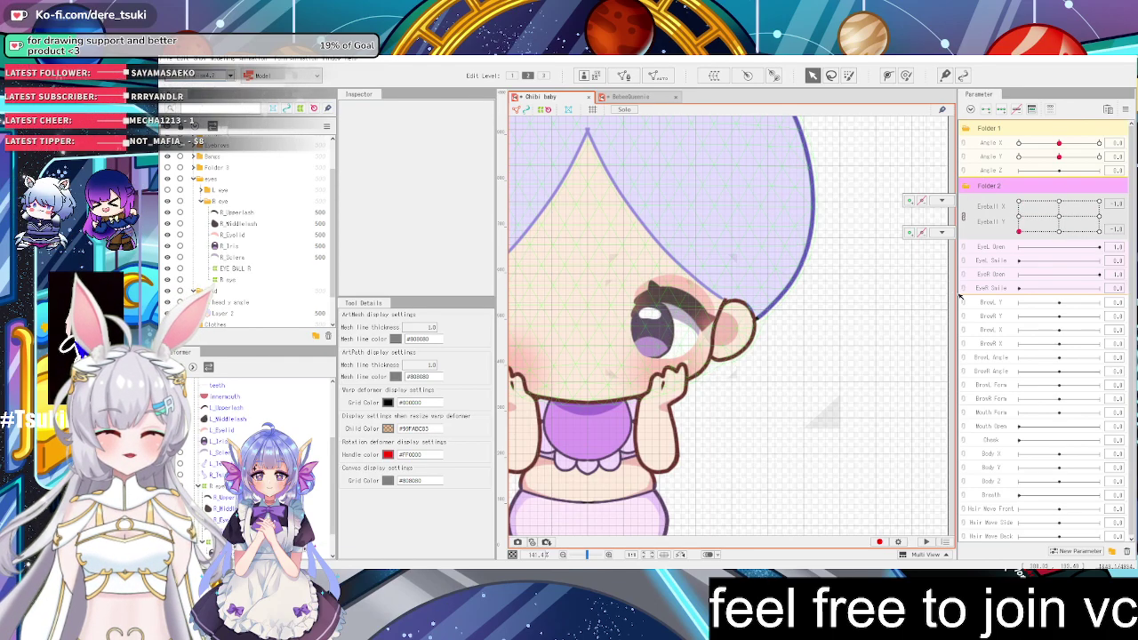
pyautogui.moveTo(961, 296); pyautogui.dragTo(1099, 231)
pyautogui.moveTo(1118, 157)
pyautogui.mouseDown()
pyautogui.moveTo(1071, 221)
pyautogui.moveTo(1116, 166)
pyautogui.mouseUp()
# Separate Eyeball X and Eyeball Y again and reset all parameters to their default values
pyautogui.click(942, 233)
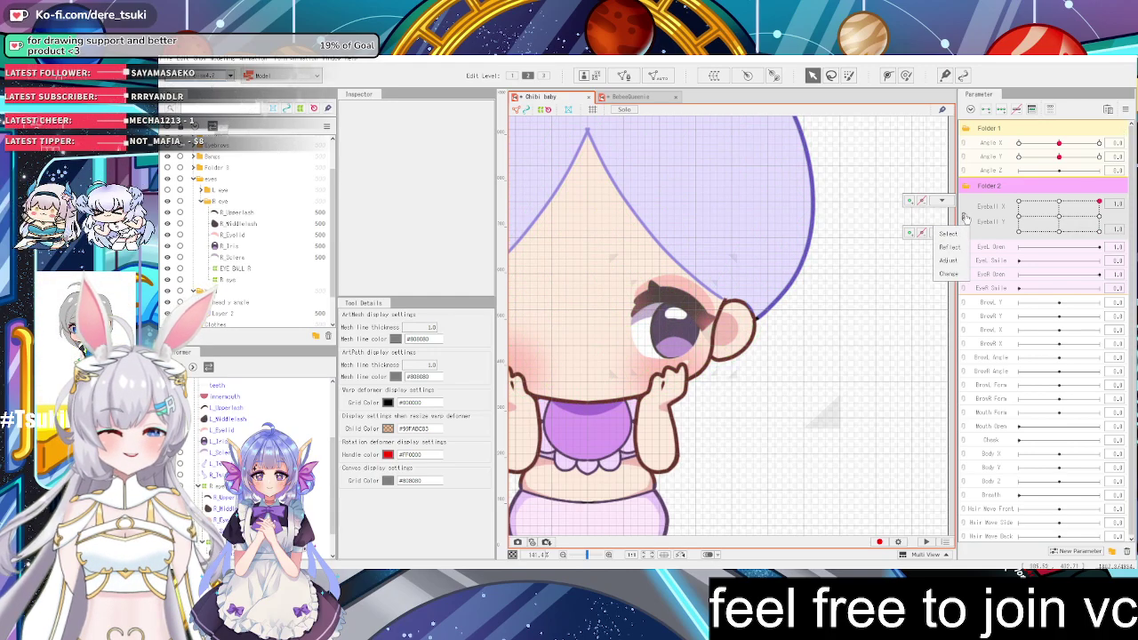
pyautogui.click(964, 217)
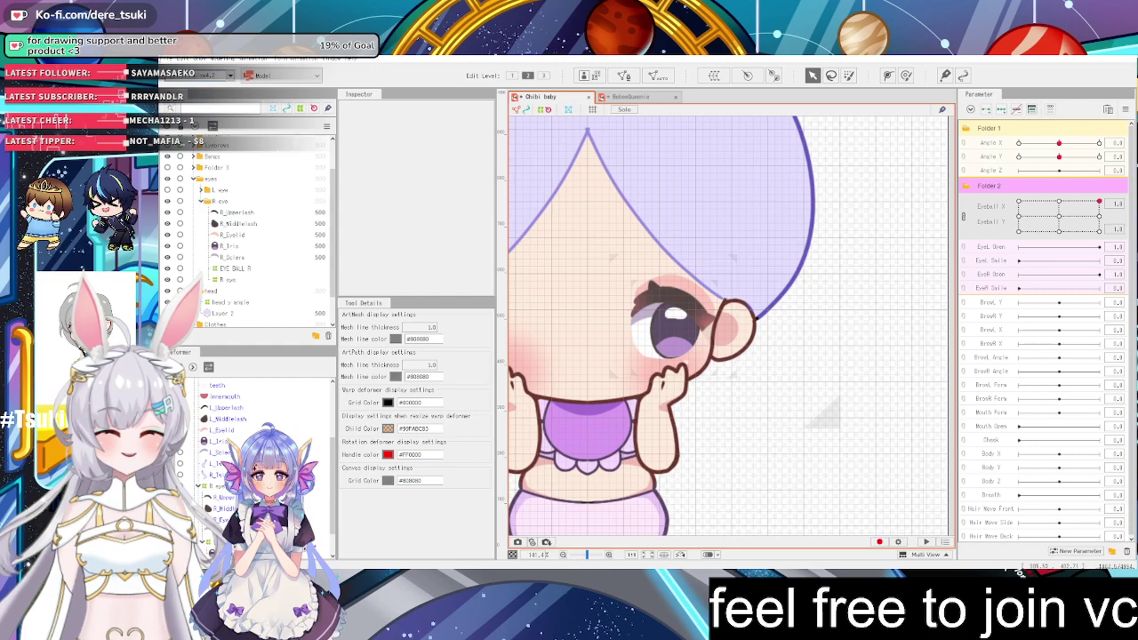
pyautogui.click(963, 217)
pyautogui.click(1125, 110)
pyautogui.click(1112, 124)
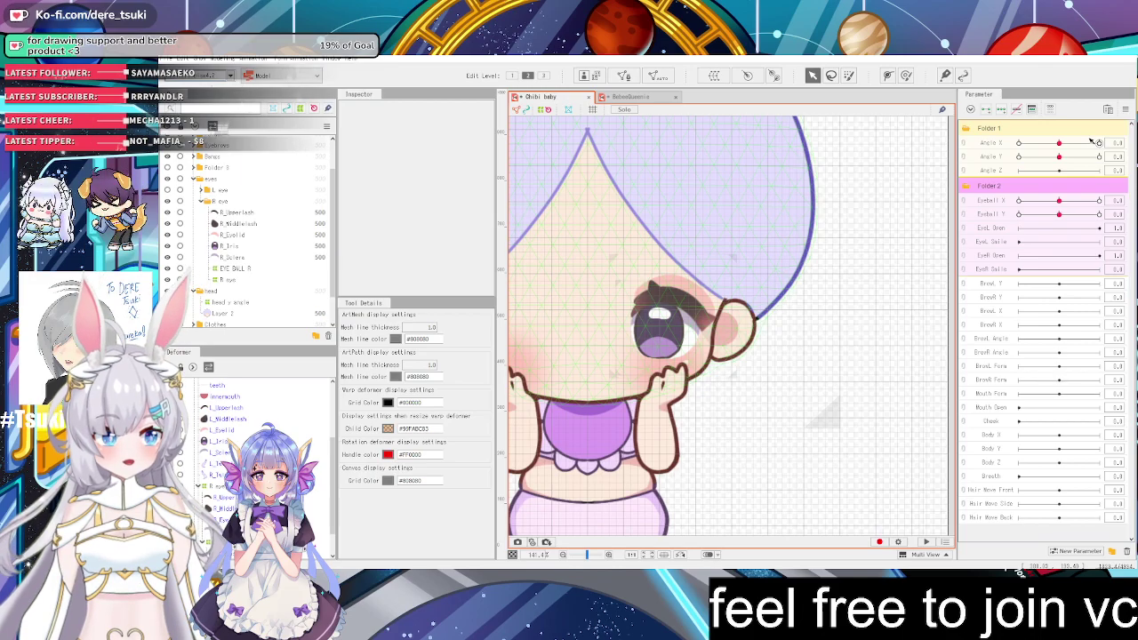
# Select the EYE BALL R deformer around the right iris on the canvas
pyautogui.scroll(-3, 783, 206)
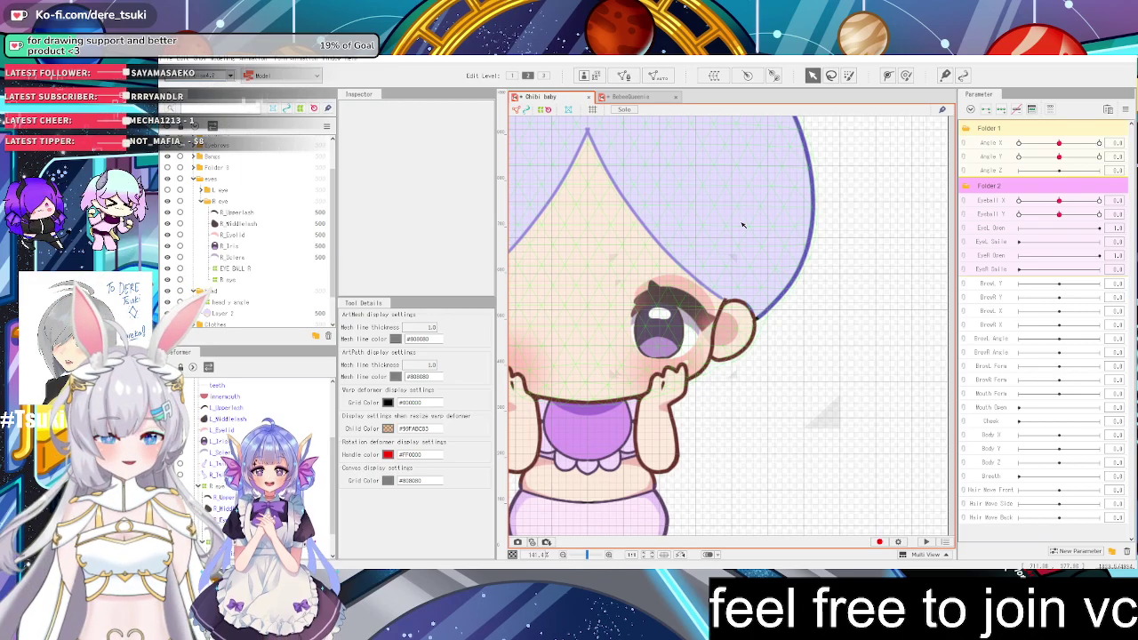
pyautogui.scroll(-4, 739, 230)
pyautogui.scroll(5, 739, 230)
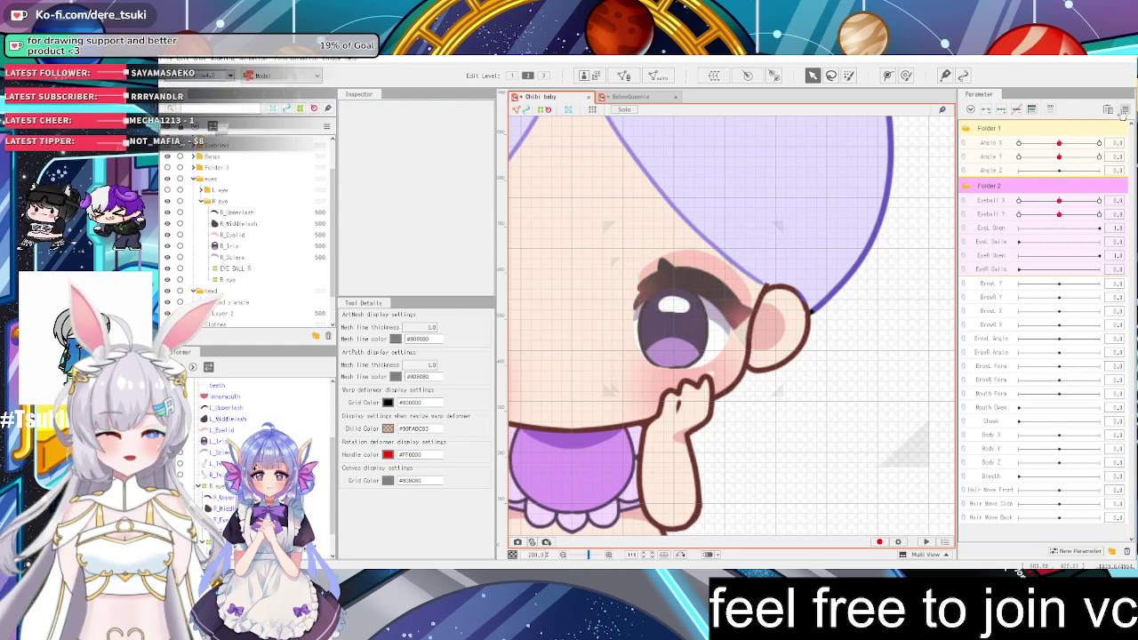
pyautogui.click(680, 323)
pyautogui.scroll(2, 741, 265)
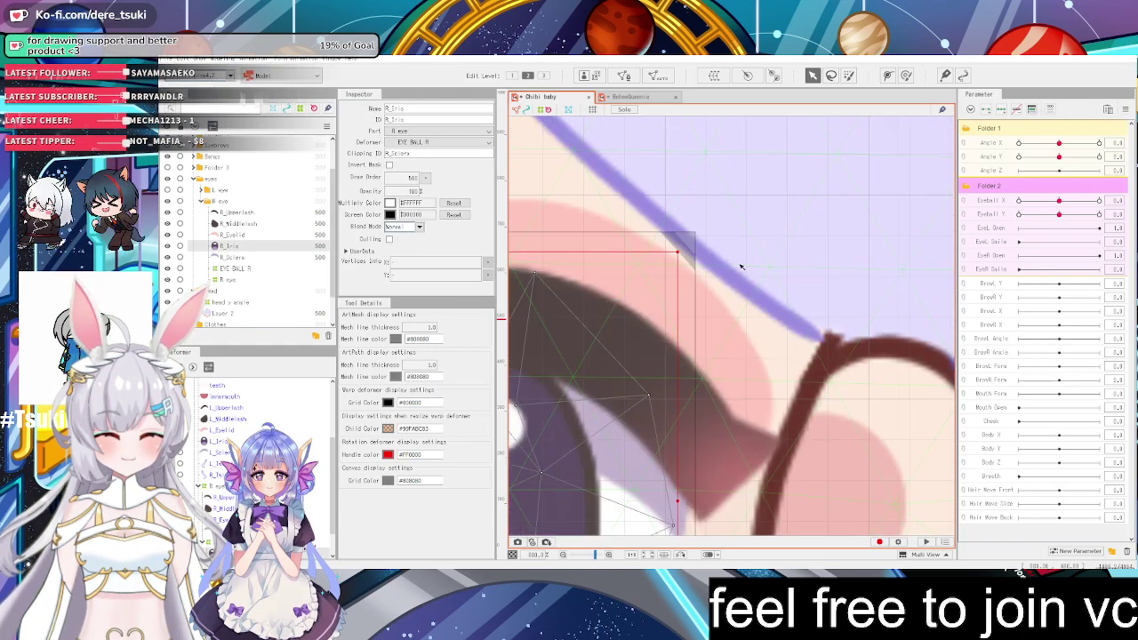
pyautogui.click(686, 241)
pyautogui.scroll(-6, 681, 243)
pyautogui.scroll(2, 670, 246)
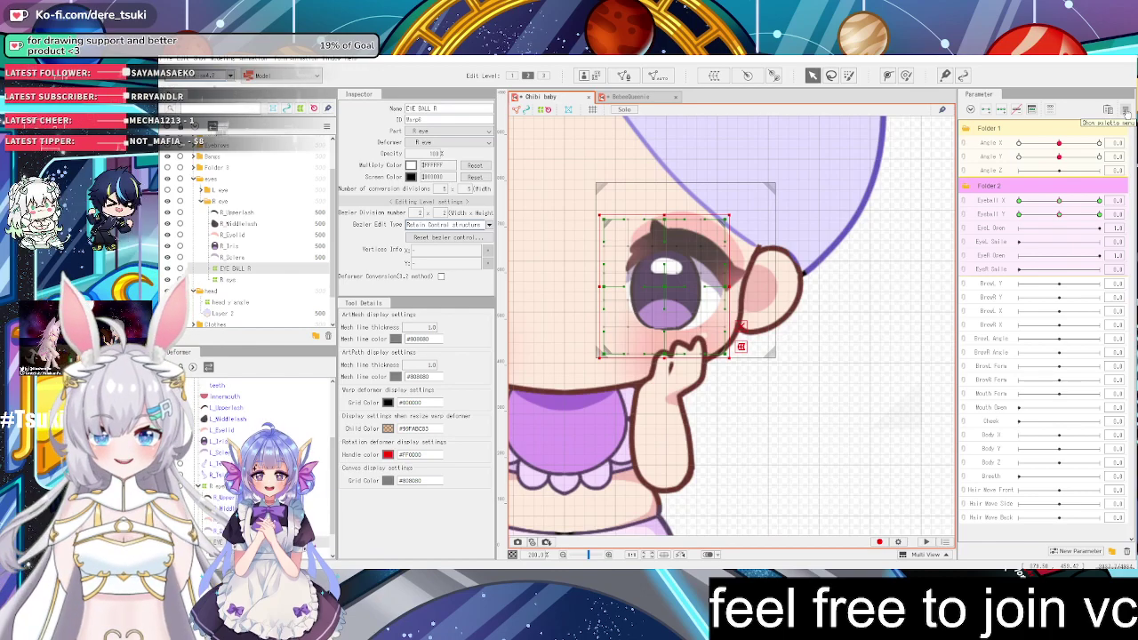
# Synthesize the corner keys of Eyeball X and Eyeball Y for the selected EYE BALL R deformer, using the default-value reference and all four corners
pyautogui.click(1126, 110)
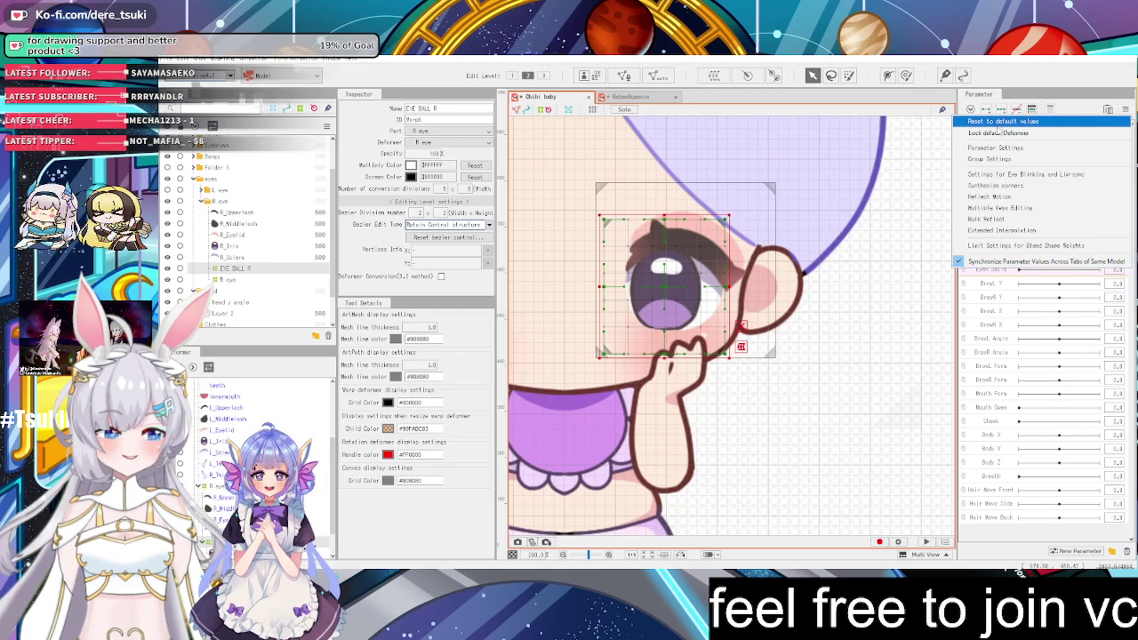
pyautogui.click(1127, 110)
pyautogui.click(1128, 110)
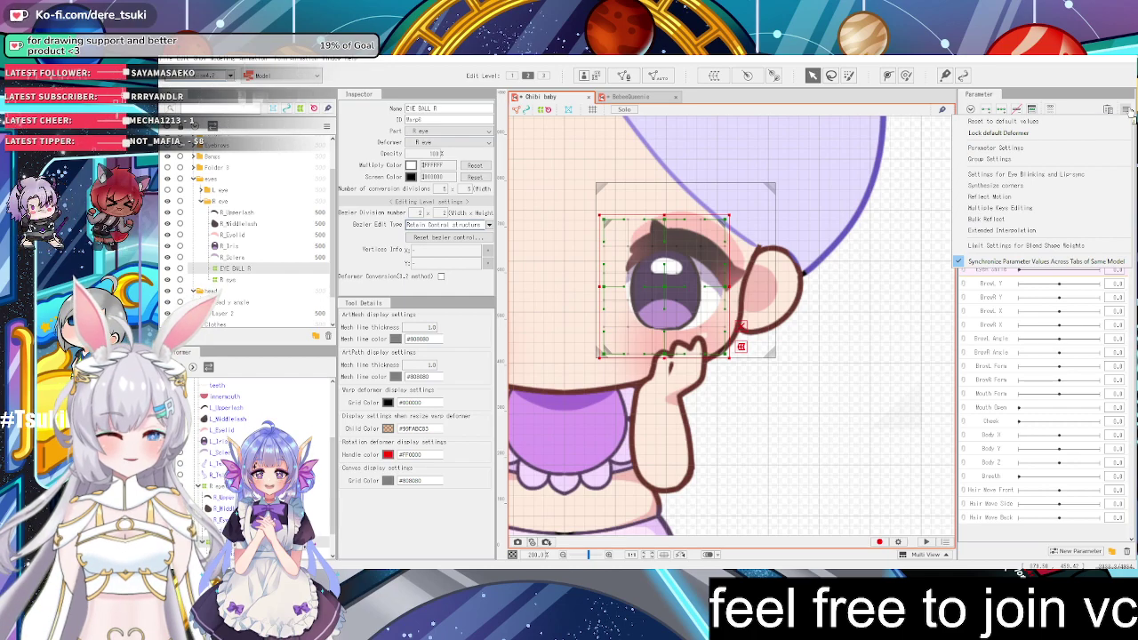
pyautogui.click(1019, 188)
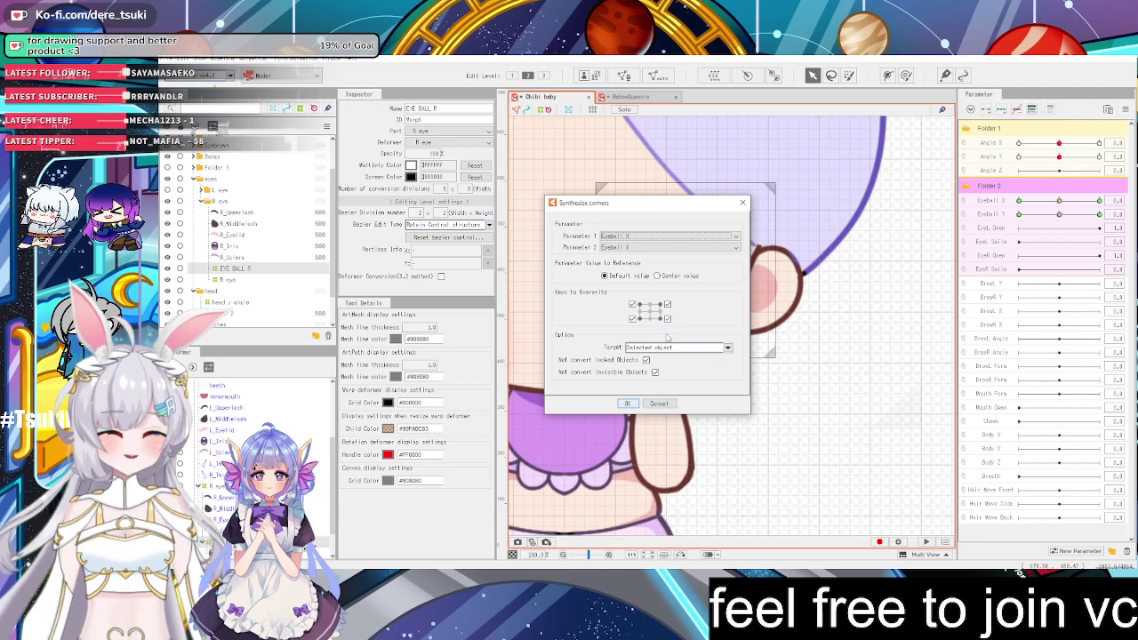
pyautogui.click(627, 402)
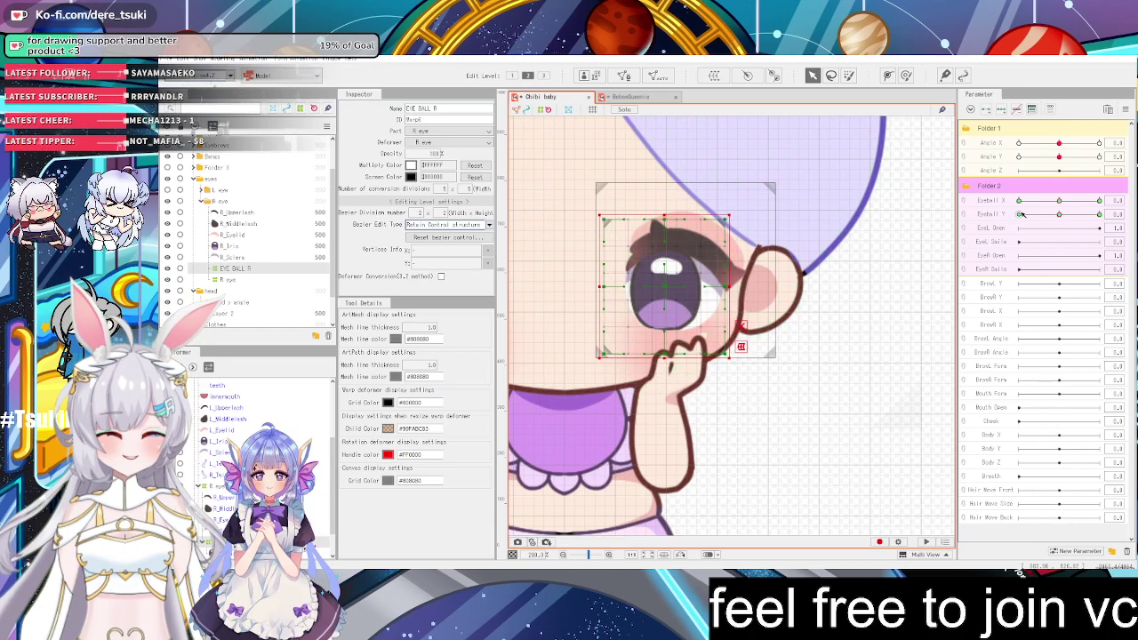
# Combine Eyeball X with Eyeball Y to preview a diagonal gaze, separate them again, and reset all parameters to their defaults
pyautogui.click(964, 205)
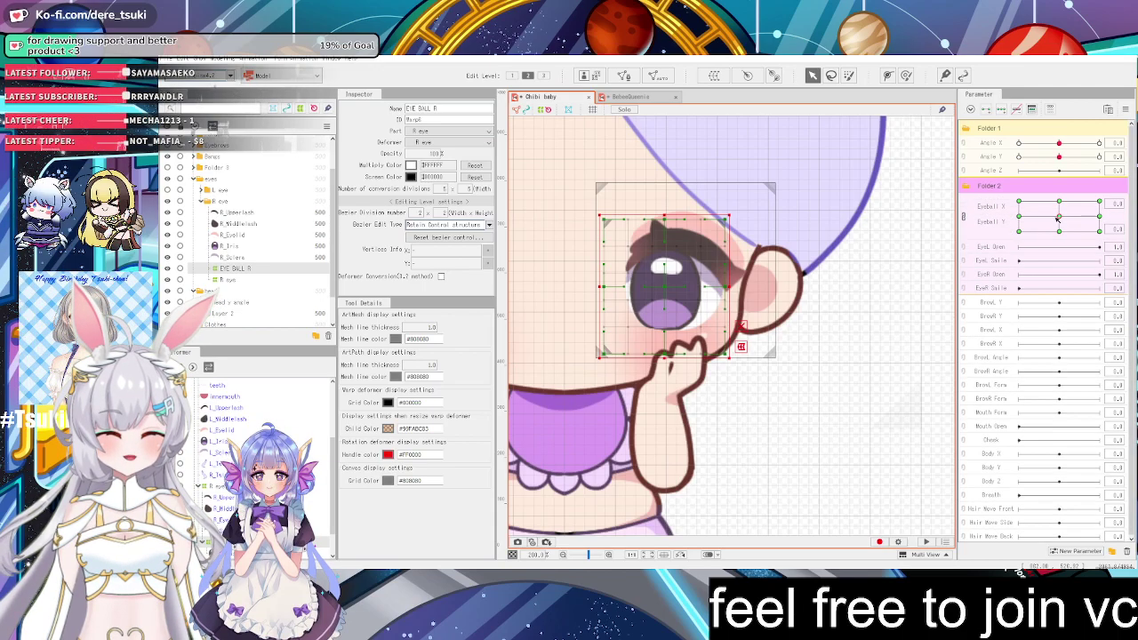
pyautogui.moveTo(1059, 216); pyautogui.dragTo(1088, 222)
pyautogui.click(964, 218)
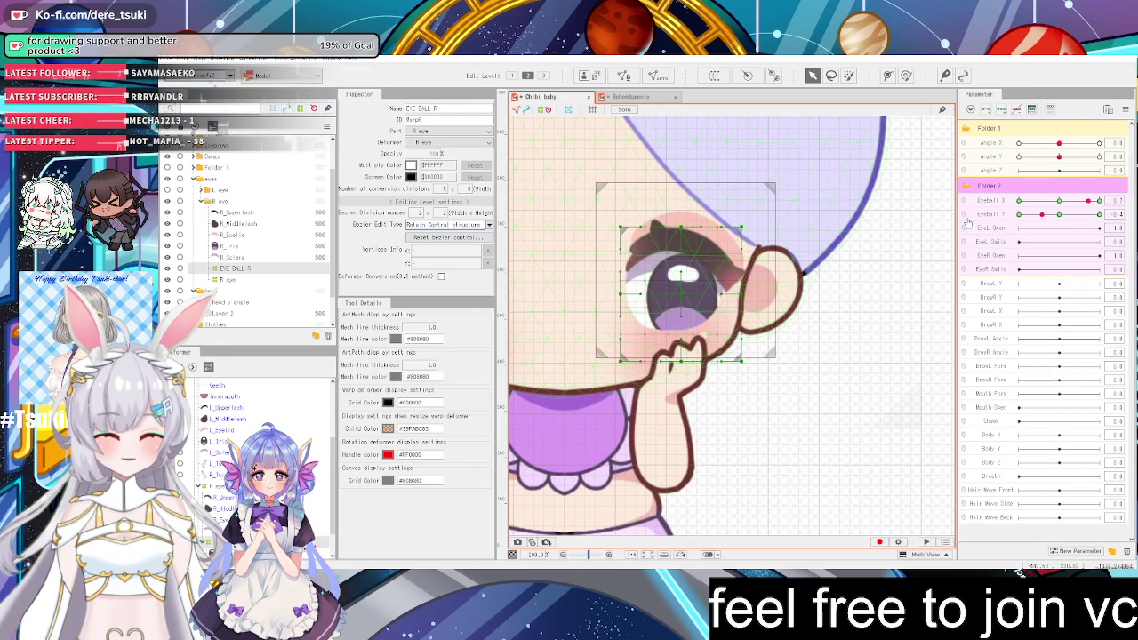
pyautogui.click(1124, 109)
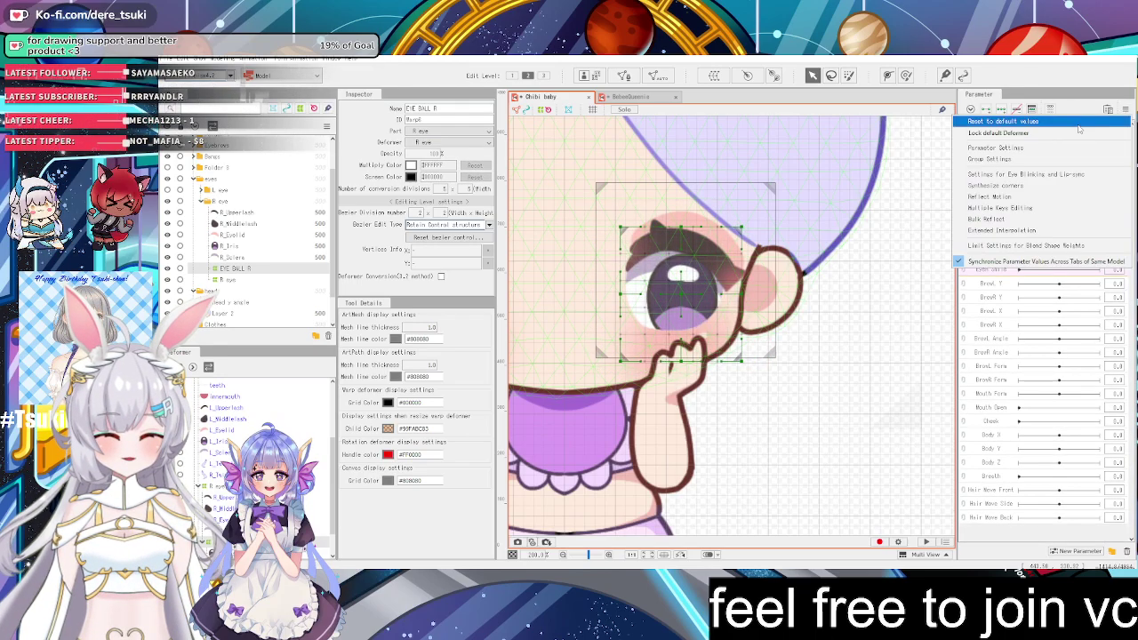
pyautogui.click(1071, 121)
# Preview the model's eye movement in the Physics/Scene Blending Settings window, and close it
pyautogui.click(222, 60)
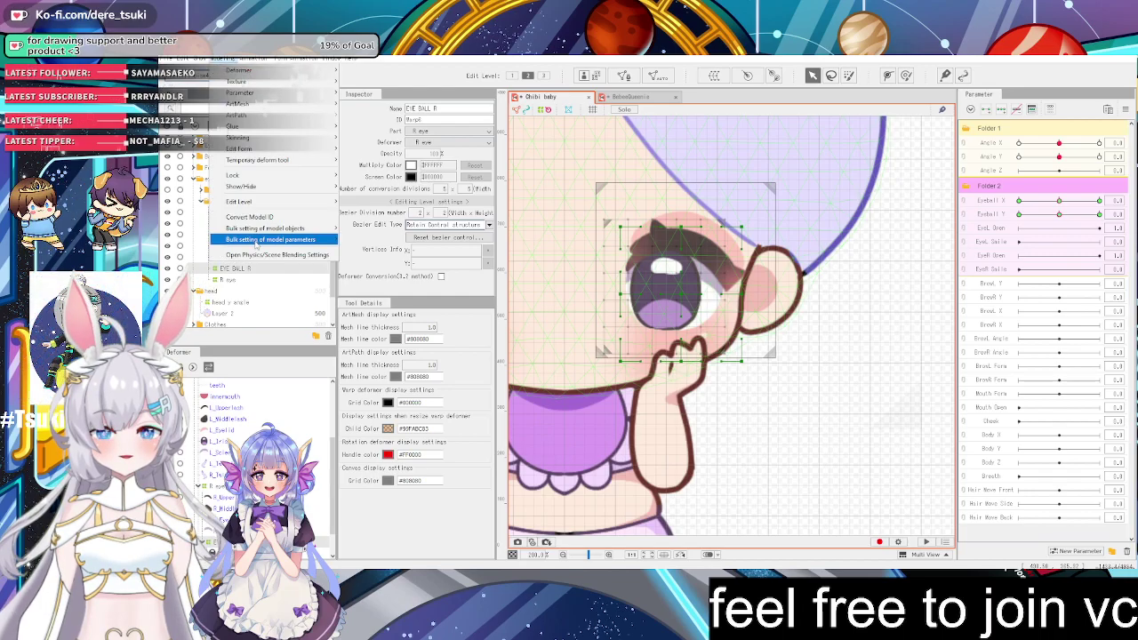
pyautogui.click(275, 256)
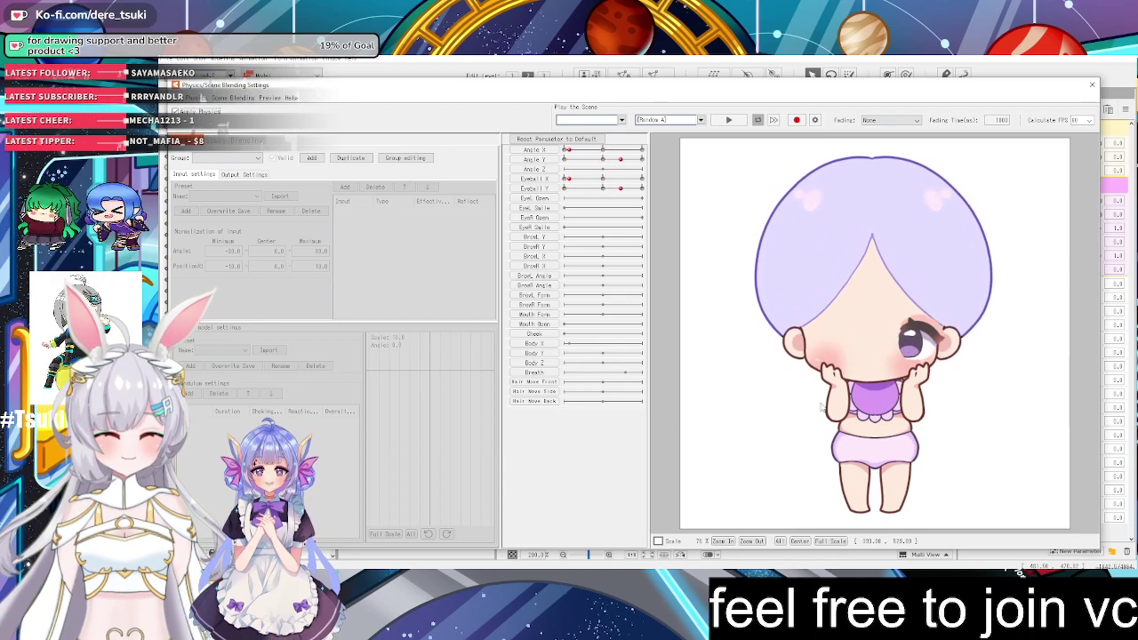
pyautogui.click(1092, 85)
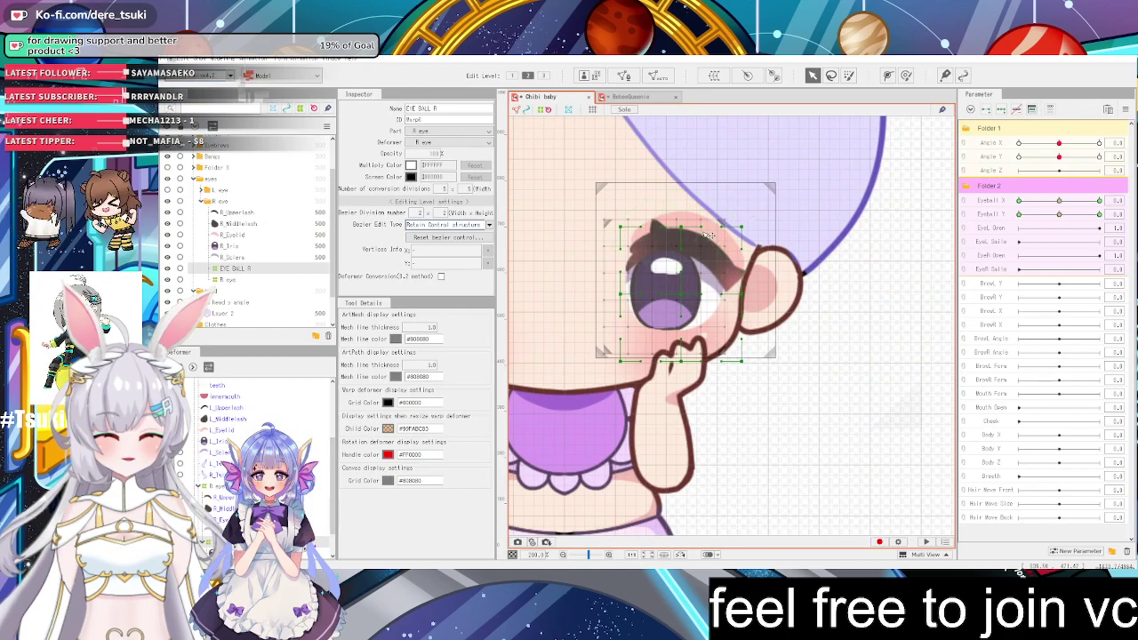
# Reset the parameters to their default values and deselect the EYE BALL R deformer
pyautogui.scroll(-3, 747, 254)
pyautogui.click(743, 242)
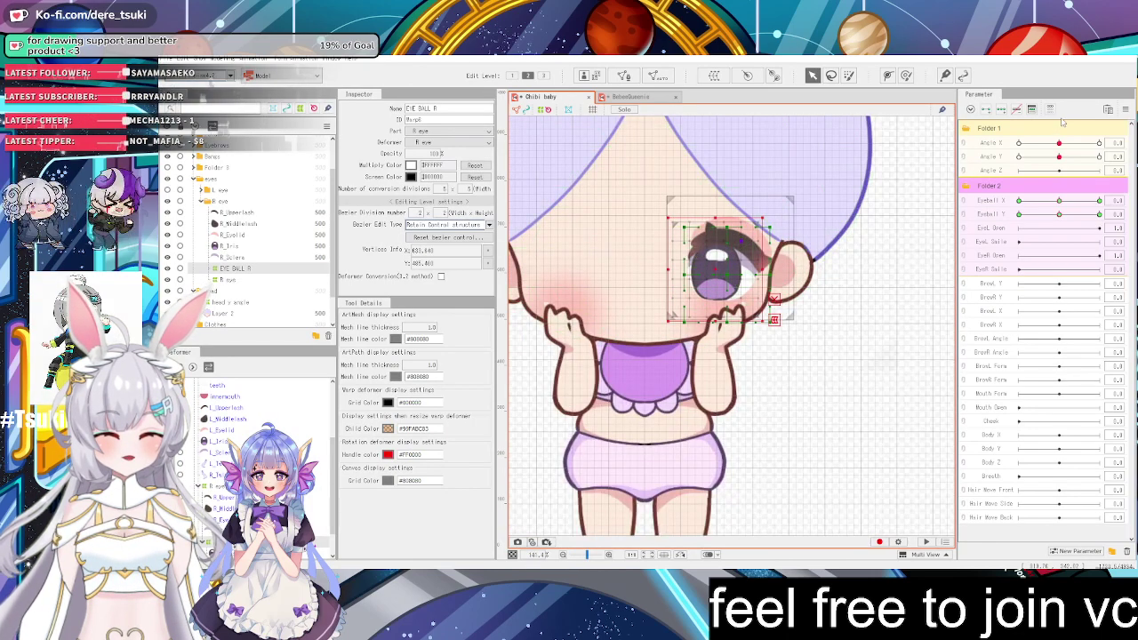
pyautogui.click(1125, 108)
pyautogui.click(1106, 121)
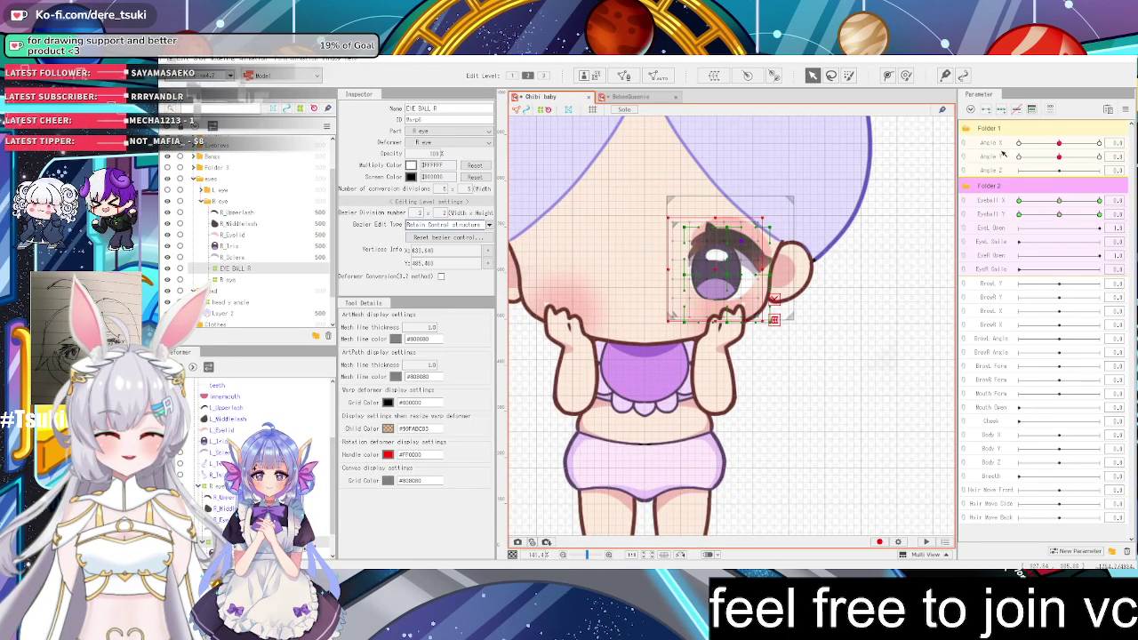
pyautogui.click(702, 239)
# Select the R_Upperlash ArtMesh on the right eye
pyautogui.scroll(2, 700, 243)
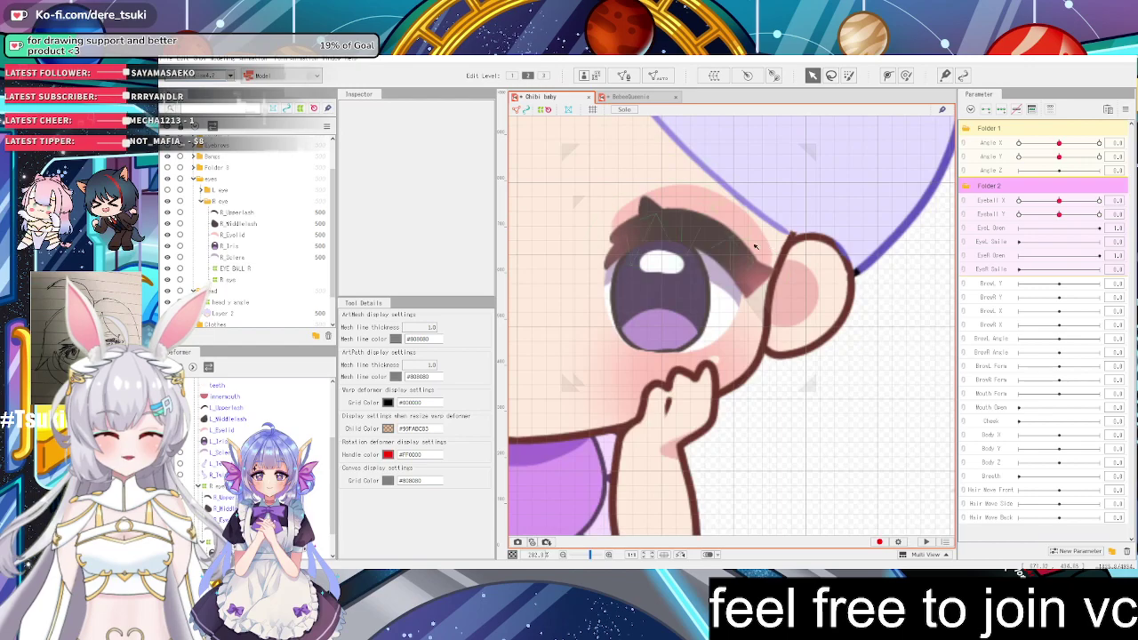
pyautogui.scroll(-1, 741, 222)
pyautogui.scroll(1, 711, 215)
pyautogui.click(713, 208)
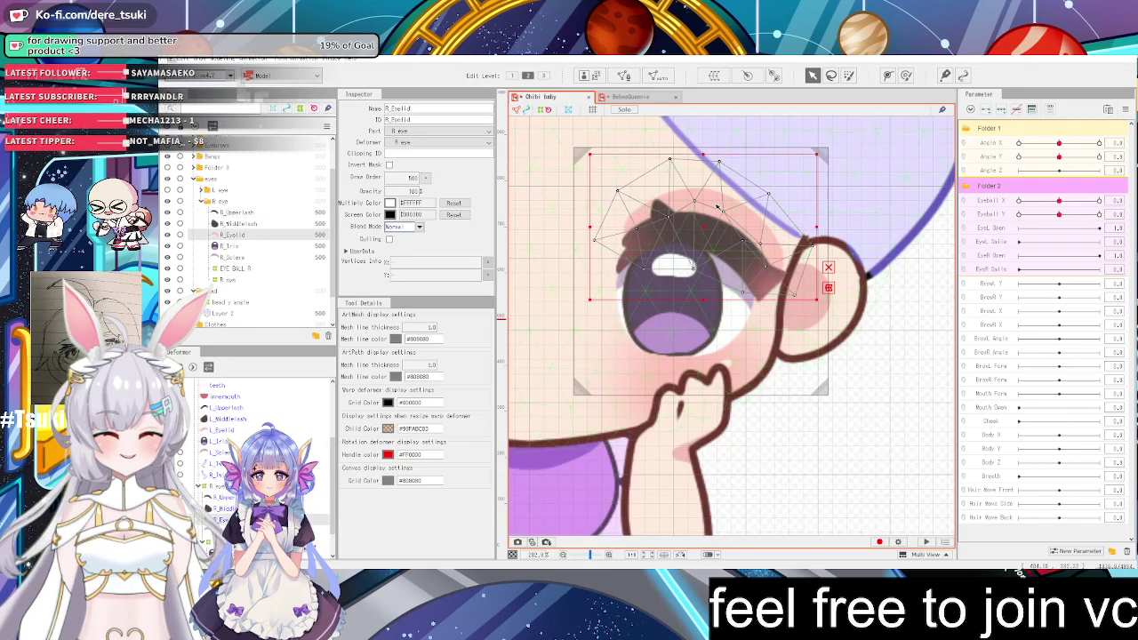
pyautogui.click(730, 238)
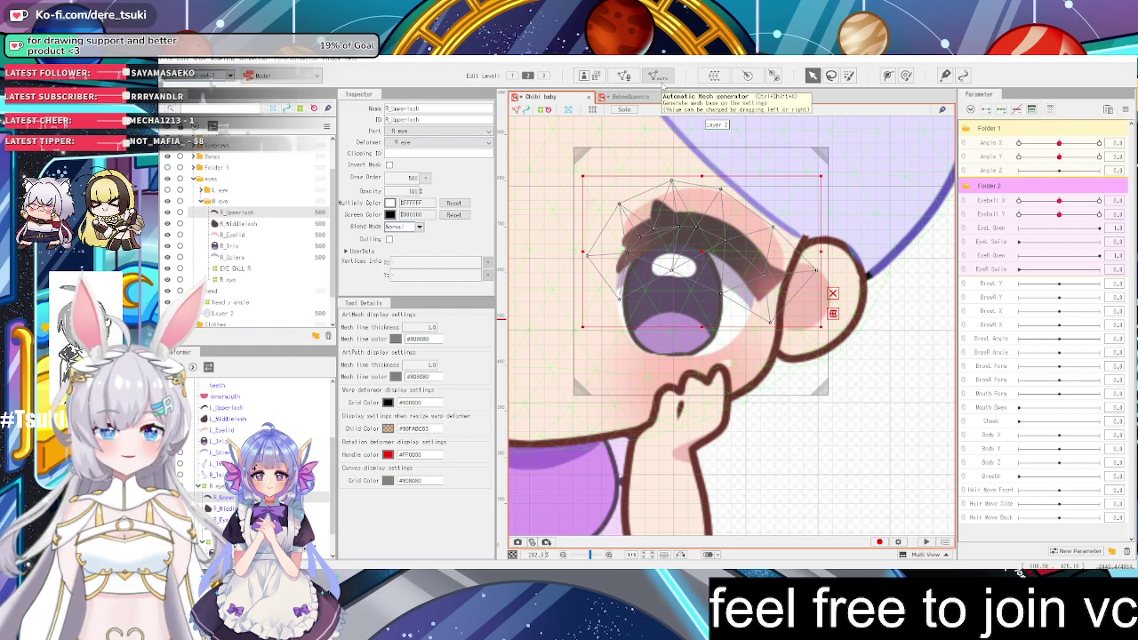
# Generate an automatic mesh for R_Upperlash with the "heavy" preset
pyautogui.click(663, 77)
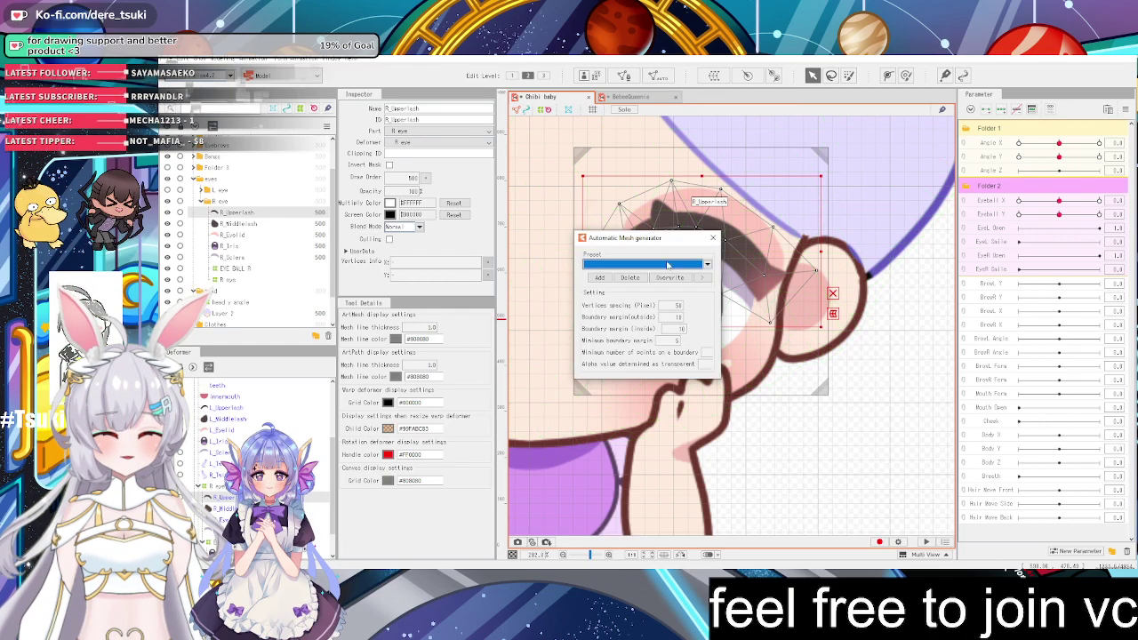
pyautogui.click(636, 264)
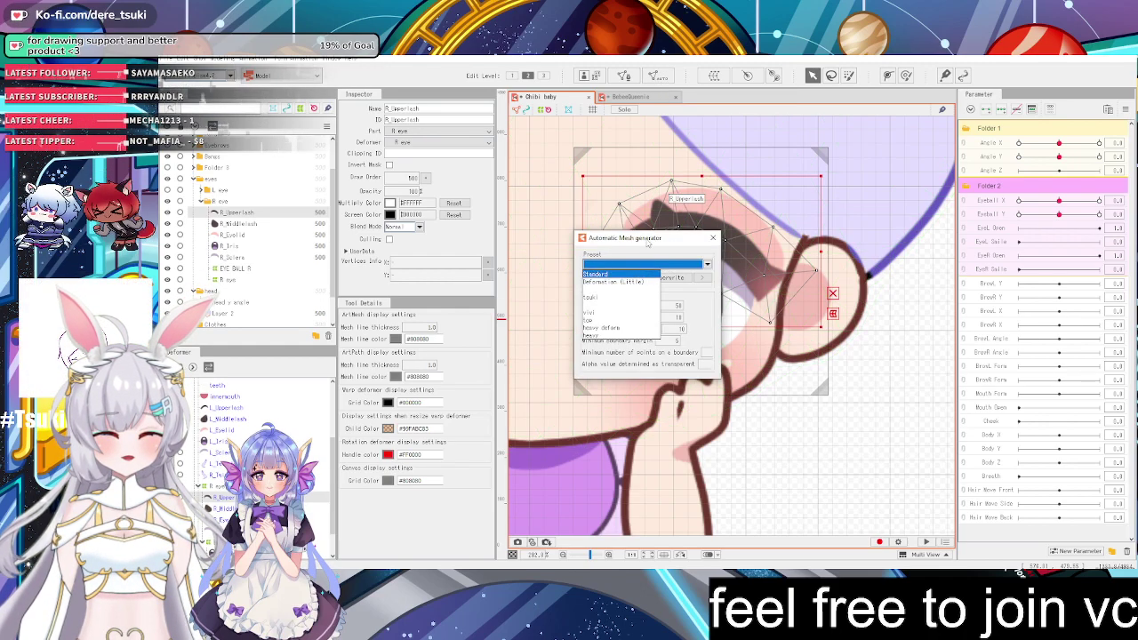
pyautogui.click(610, 336)
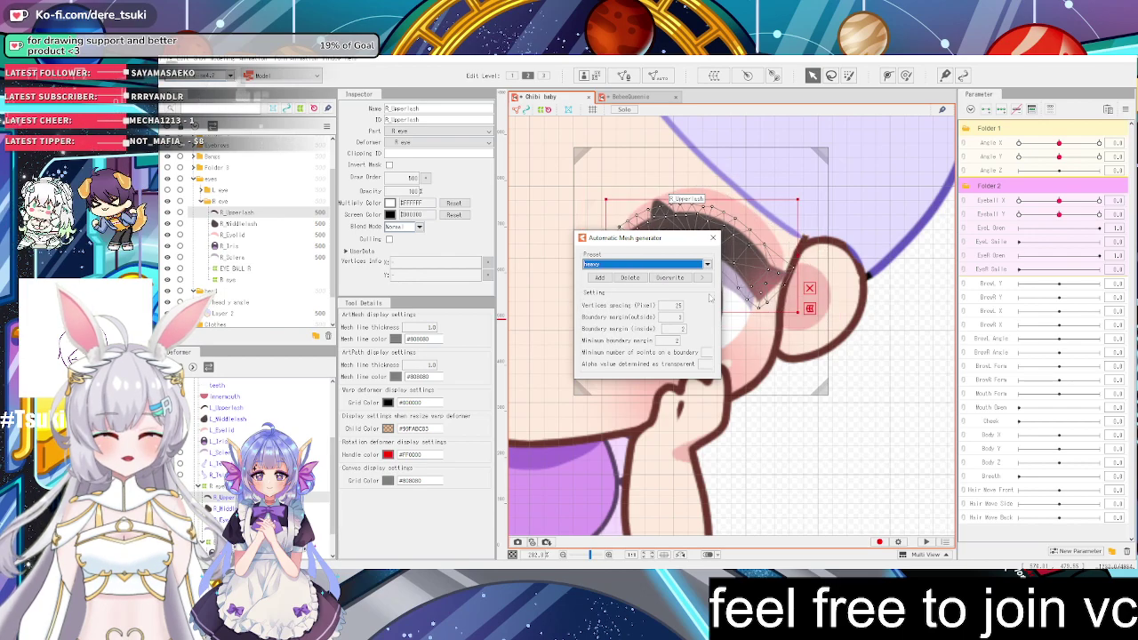
pyautogui.click(713, 238)
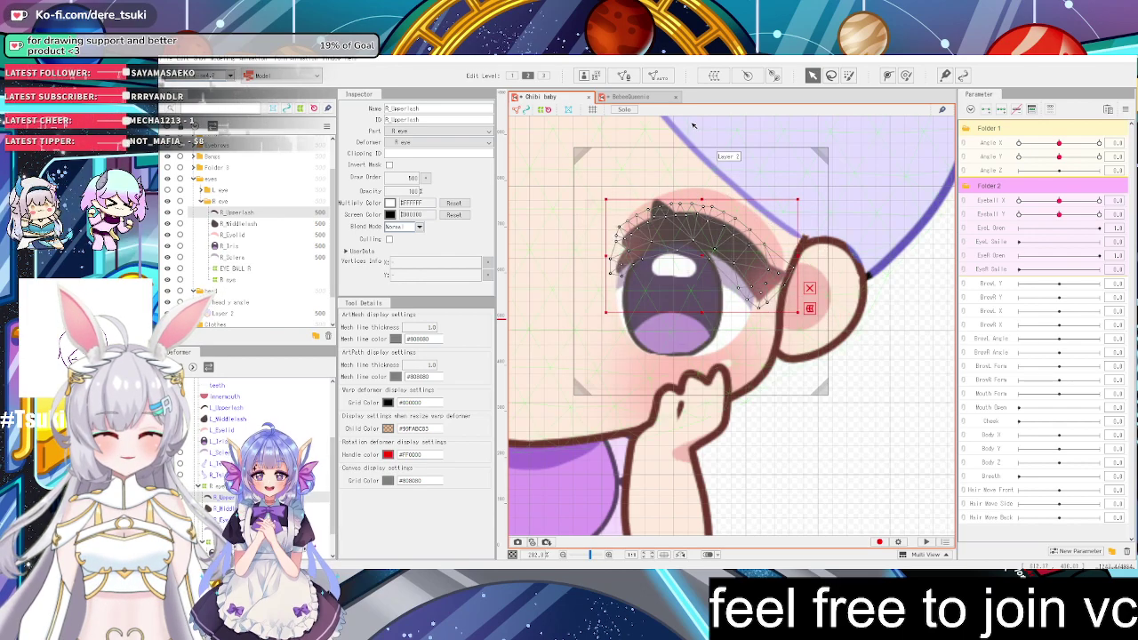
# Regenerate the R_Upperlash mesh with the "heavy deform" preset of the Automatic Mesh generator
pyautogui.click(658, 77)
pyautogui.click(649, 264)
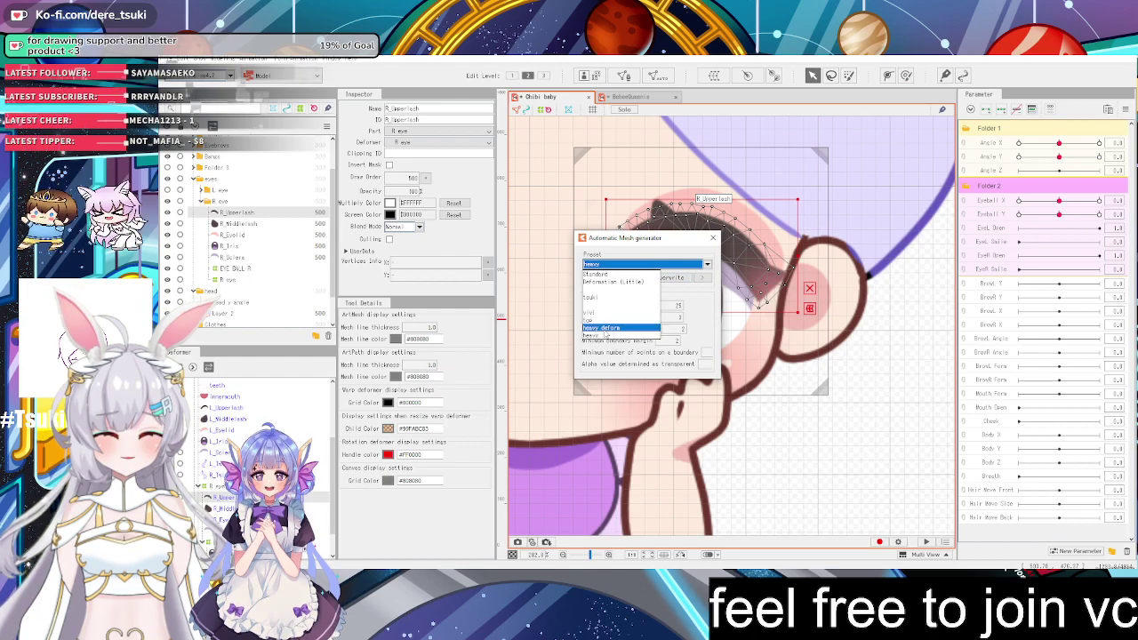
pyautogui.click(611, 328)
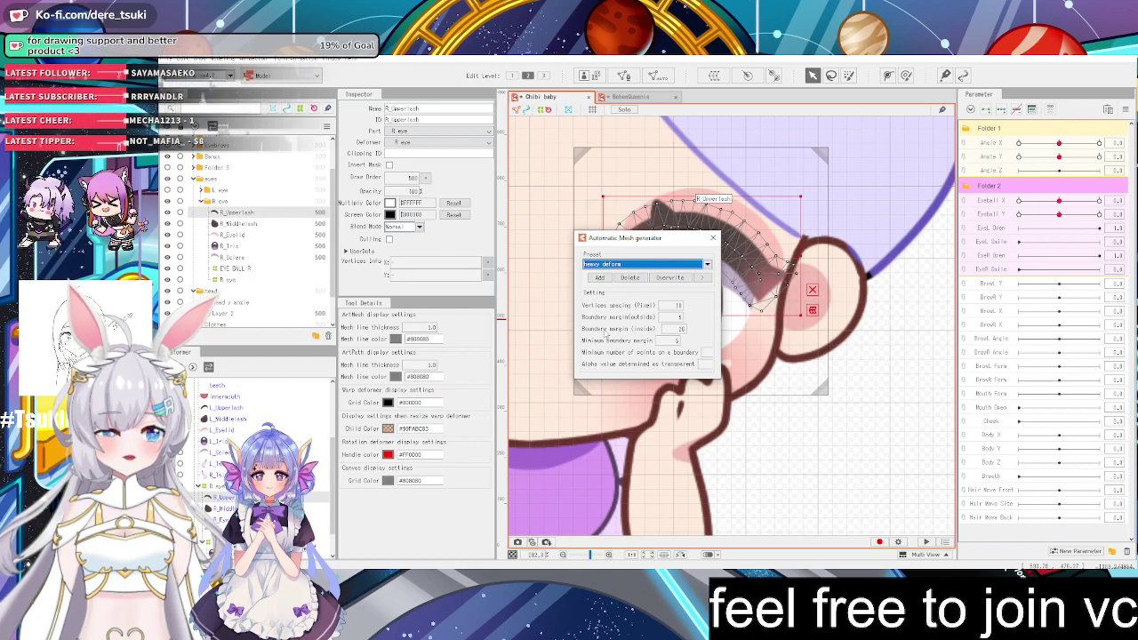
pyautogui.click(712, 237)
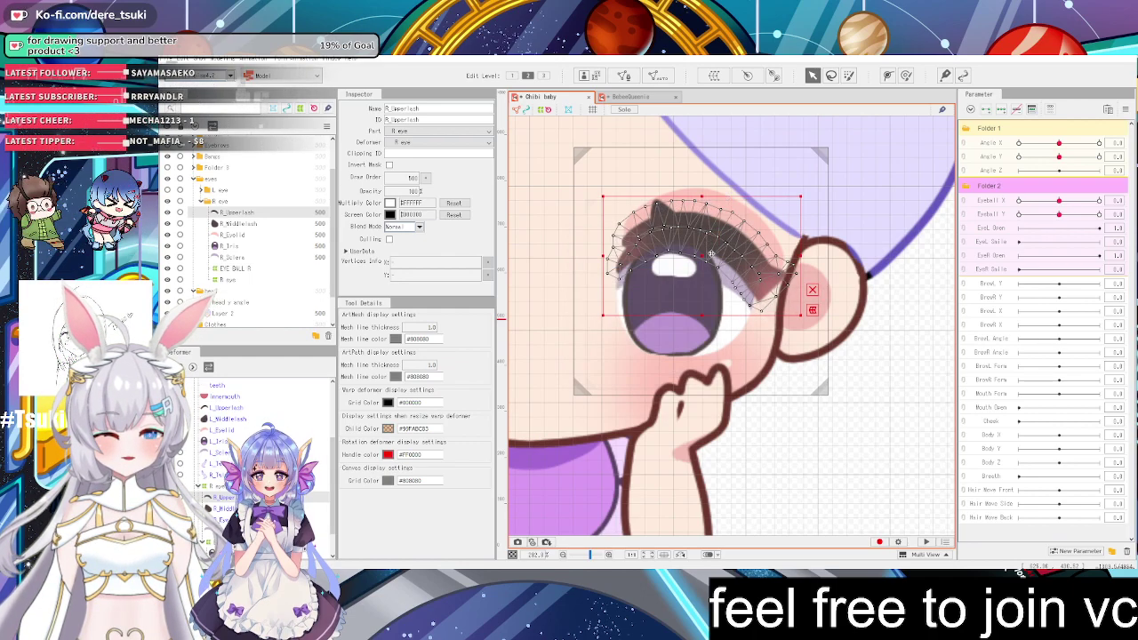
# Inspect the R_Upperlash mesh up close and choose the "heavy deform" preset for it again
pyautogui.scroll(2, 711, 256)
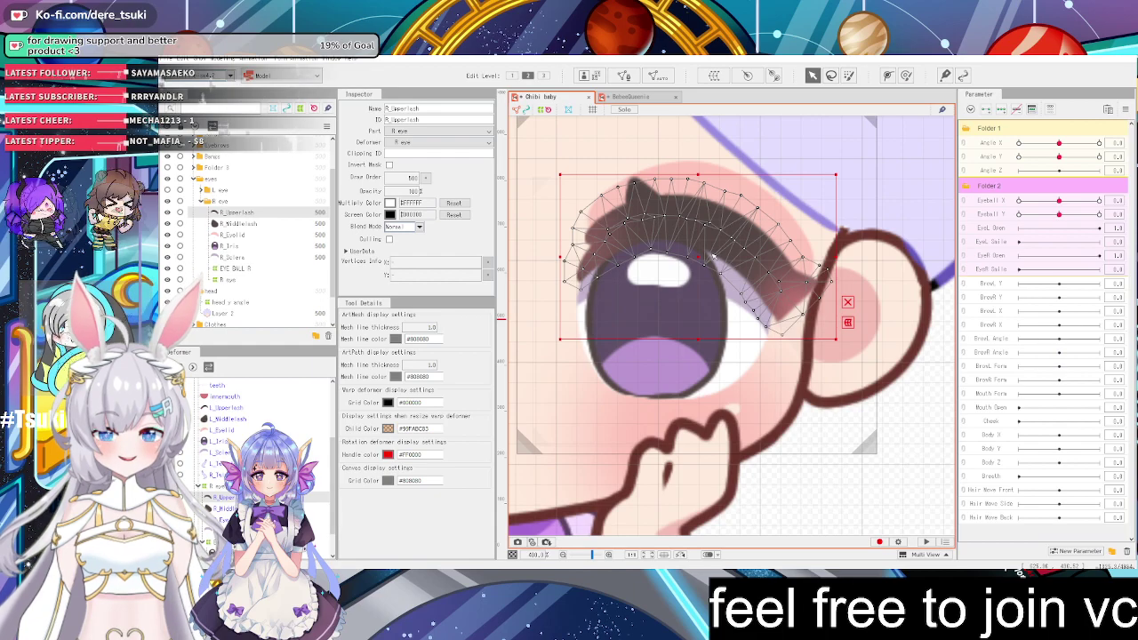
pyautogui.scroll(3, 627, 226)
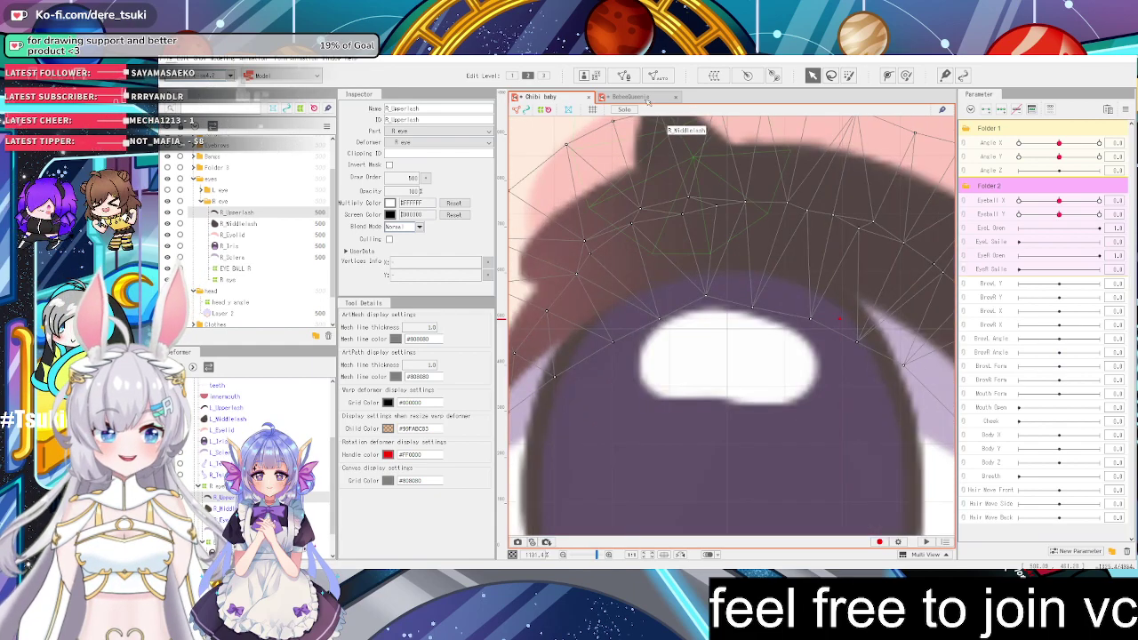
pyautogui.scroll(-2, 649, 113)
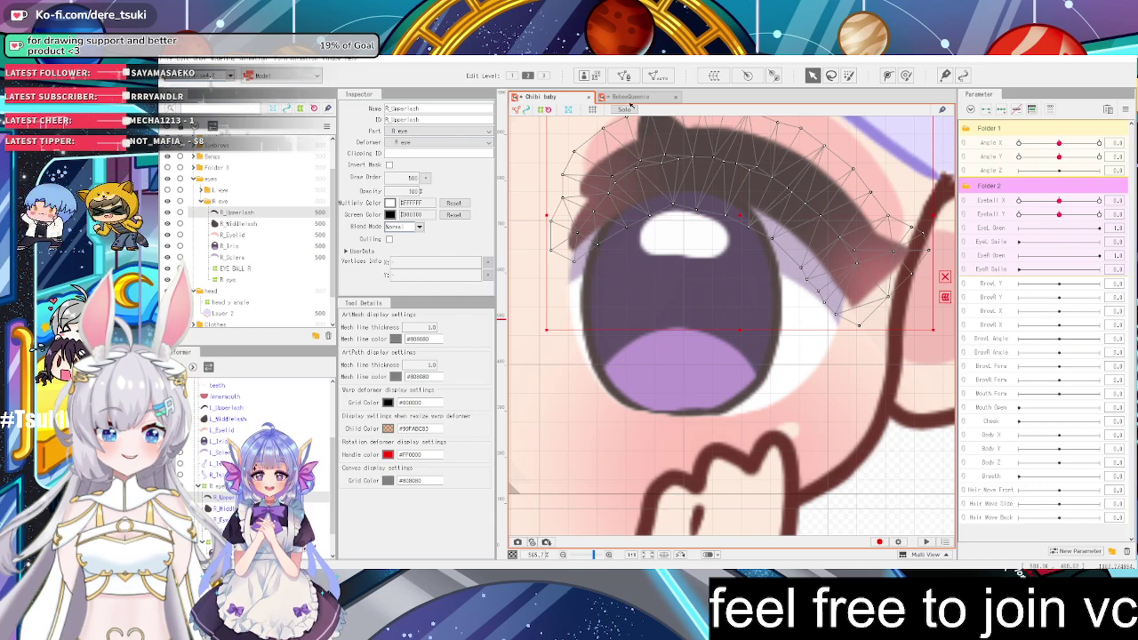
pyautogui.click(658, 76)
pyautogui.click(654, 264)
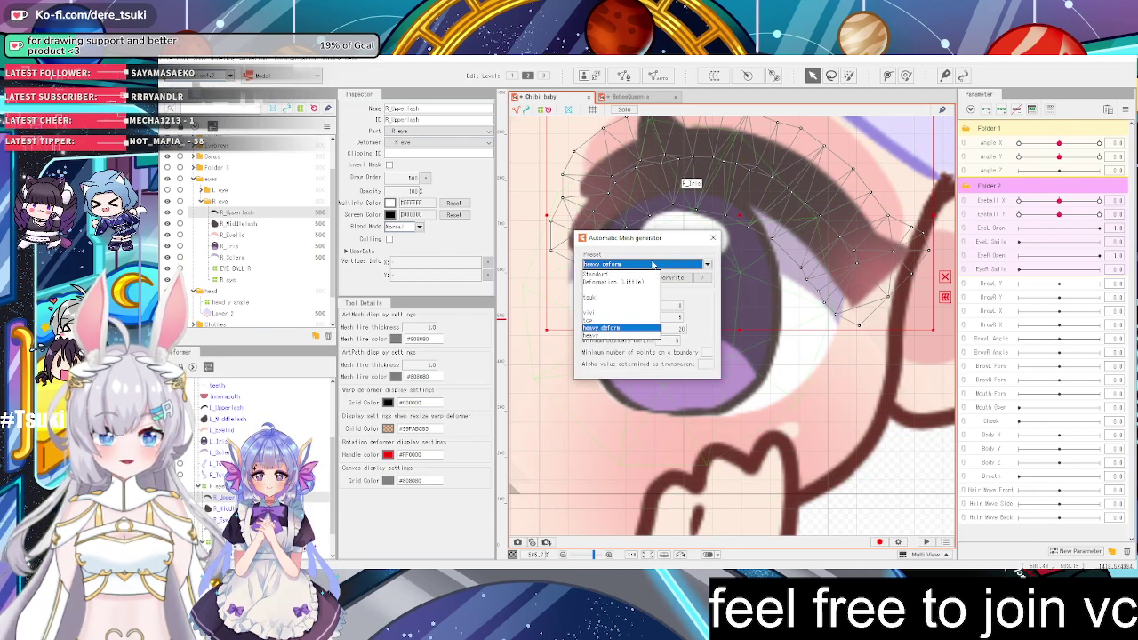
pyautogui.click(642, 329)
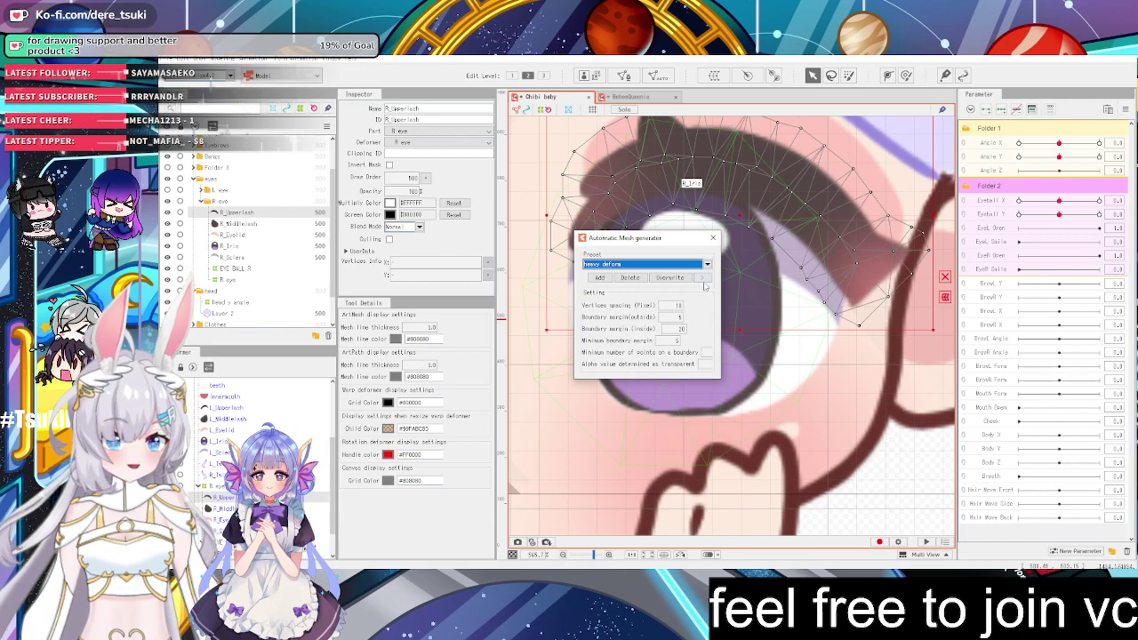
pyautogui.click(712, 237)
# Draw a three-point deform path along R_Upperlash, from its inner end over the middle of the arch to its outer corner
pyautogui.scroll(-3, 849, 205)
pyautogui.scroll(3, 850, 191)
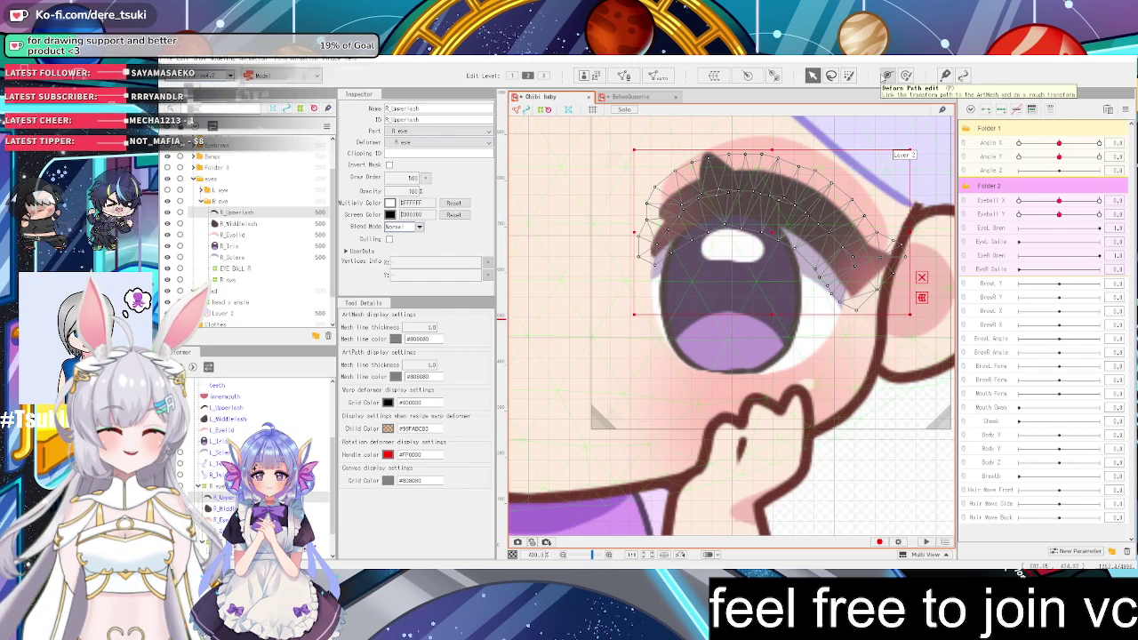
pyautogui.click(887, 75)
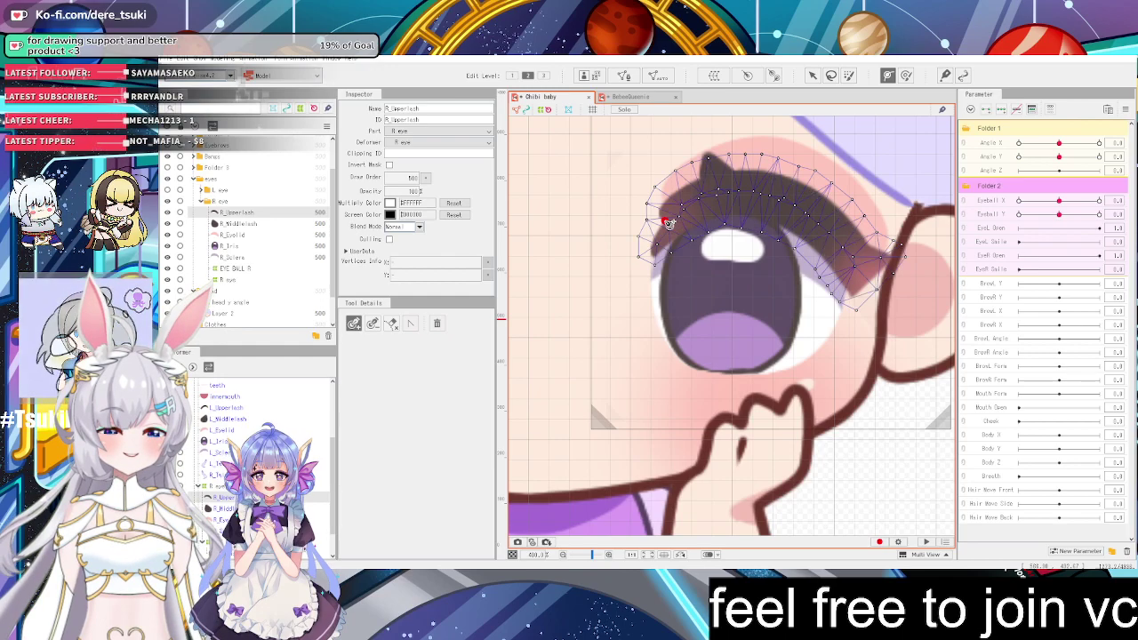
pyautogui.click(663, 220)
pyautogui.click(764, 202)
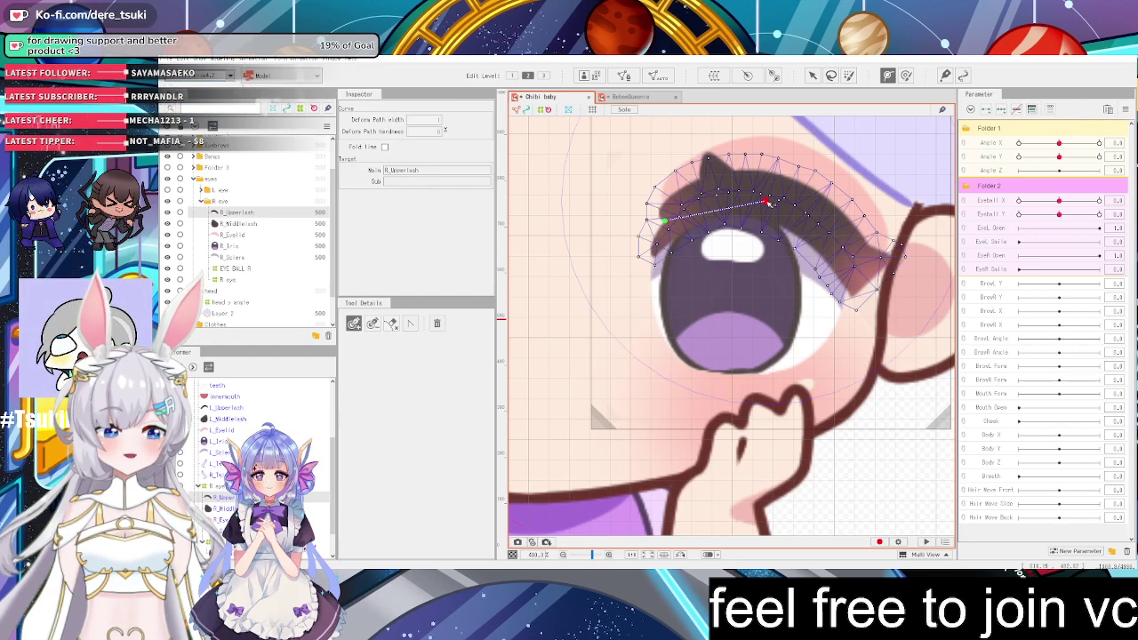
pyautogui.click(866, 282)
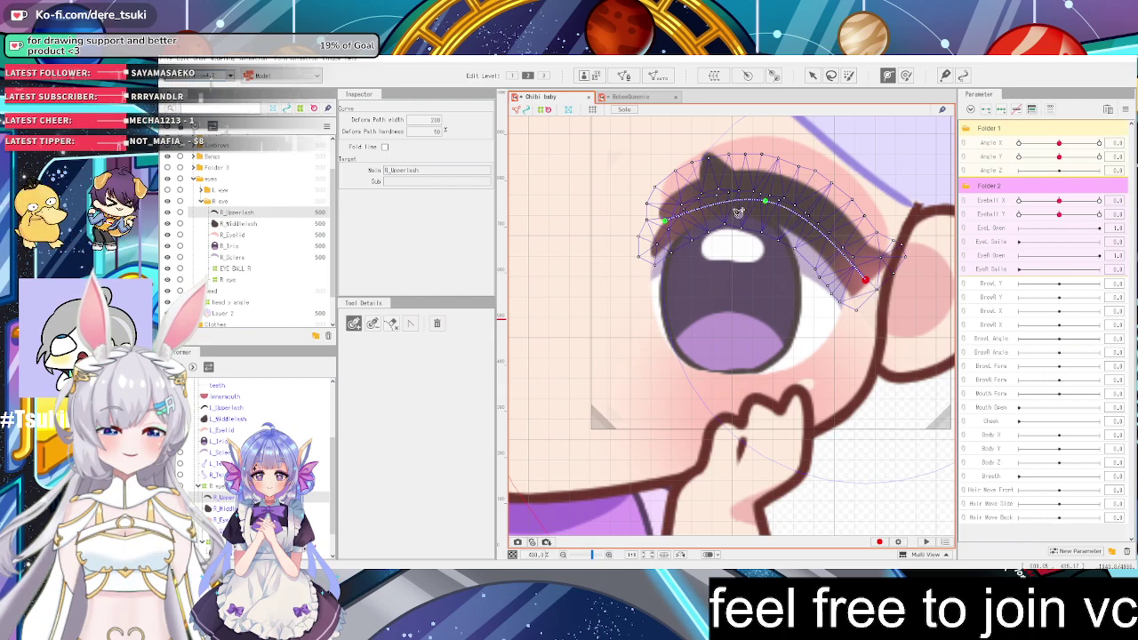
pyautogui.press('Escape')
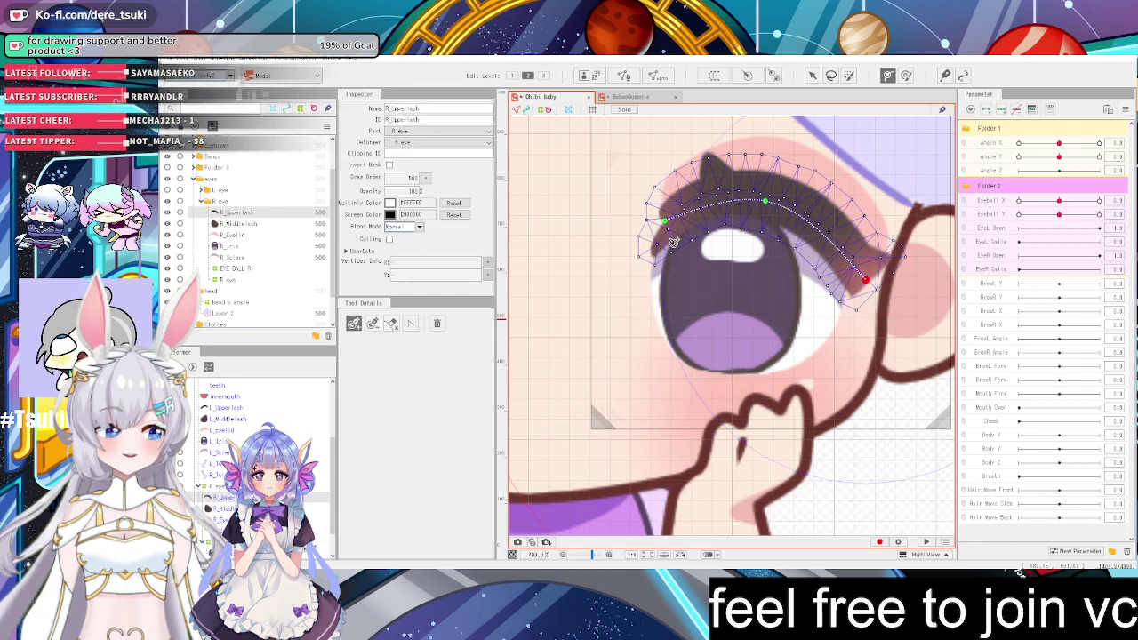
# Try extending the deform path with an extra point near the inner tip of R_Upperlash, and delete that point
pyautogui.click(765, 201)
pyautogui.click(665, 221)
pyautogui.click(660, 239)
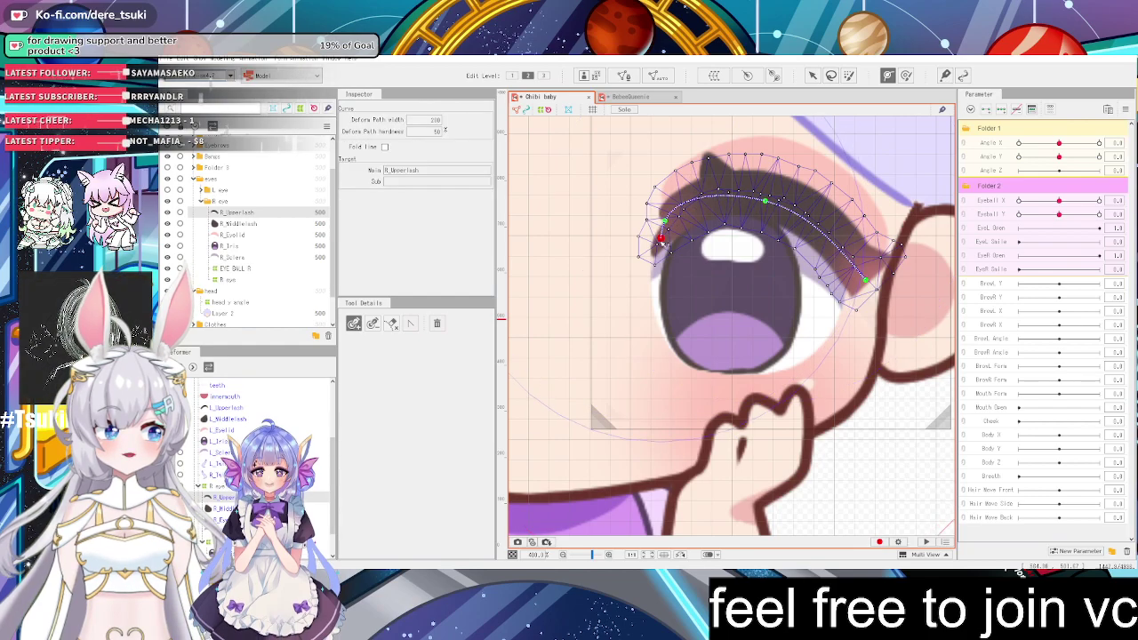
pyautogui.click(650, 246)
pyautogui.keyDown('alt'); pyautogui.click(651, 247); pyautogui.keyUp('alt')
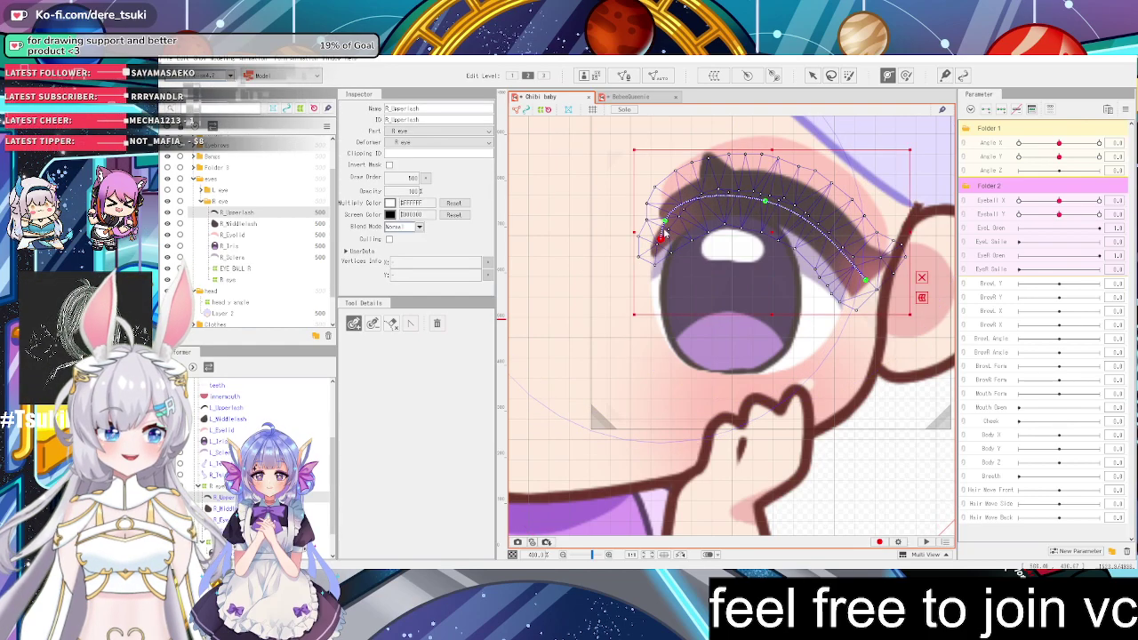
pyautogui.keyDown('alt'); pyautogui.click(660, 238); pyautogui.keyUp('alt')
# Move the deform path's inner end point down to the inner tip of R_Upperlash
pyautogui.moveTo(665, 222); pyautogui.dragTo(654, 243)
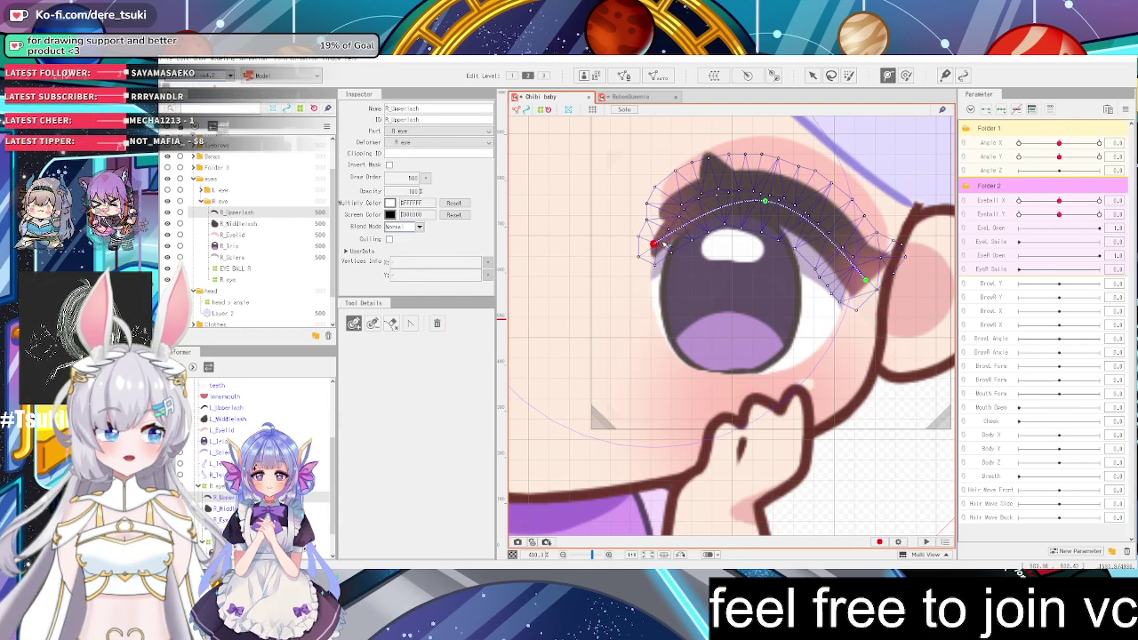
# Shift the deform path's middle point towards the inner end of R_Upperlash and add a fourth point on the outer half of the arch
pyautogui.moveTo(765, 201); pyautogui.dragTo(709, 193)
pyautogui.click(770, 206)
pyautogui.click(820, 218)
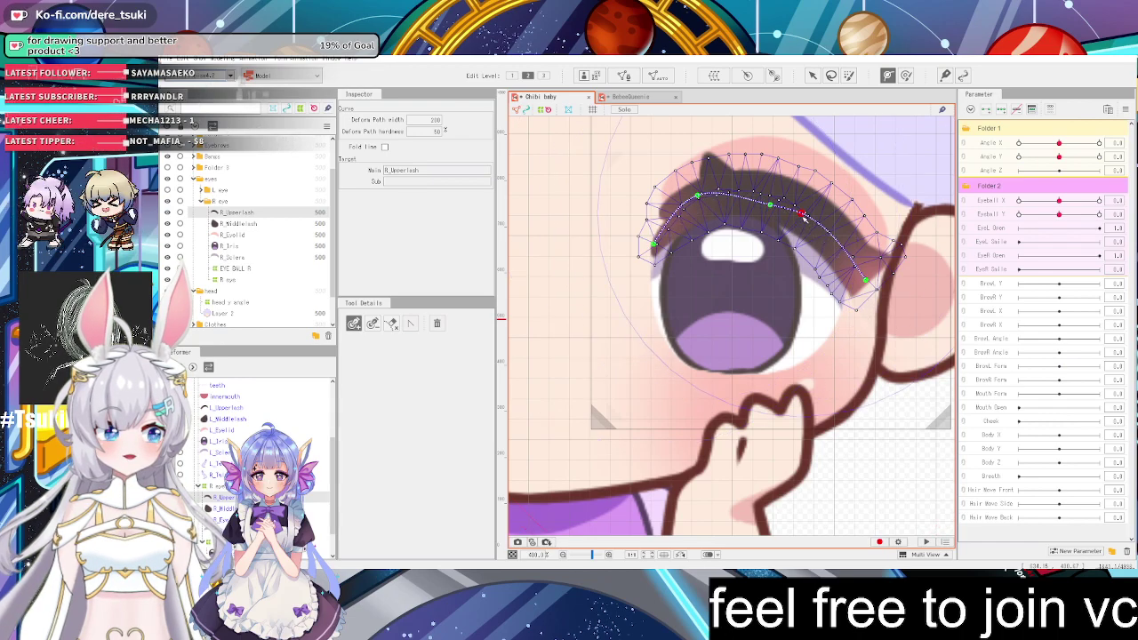
pyautogui.hotkey('ctrl', 'z')
pyautogui.hotkey('ctrl', 'z')
pyautogui.moveTo(813, 217); pyautogui.dragTo(823, 227)
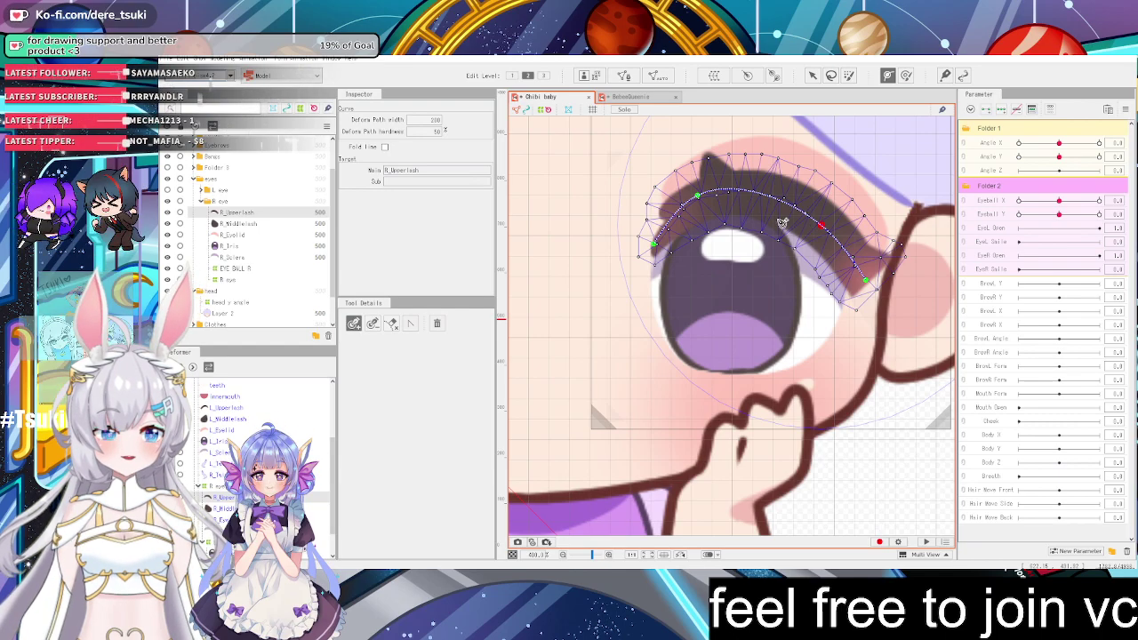
# Reposition the four deform path points so the curve follows the middle of the R_Upperlash arch with evenly spread points
pyautogui.click(736, 193)
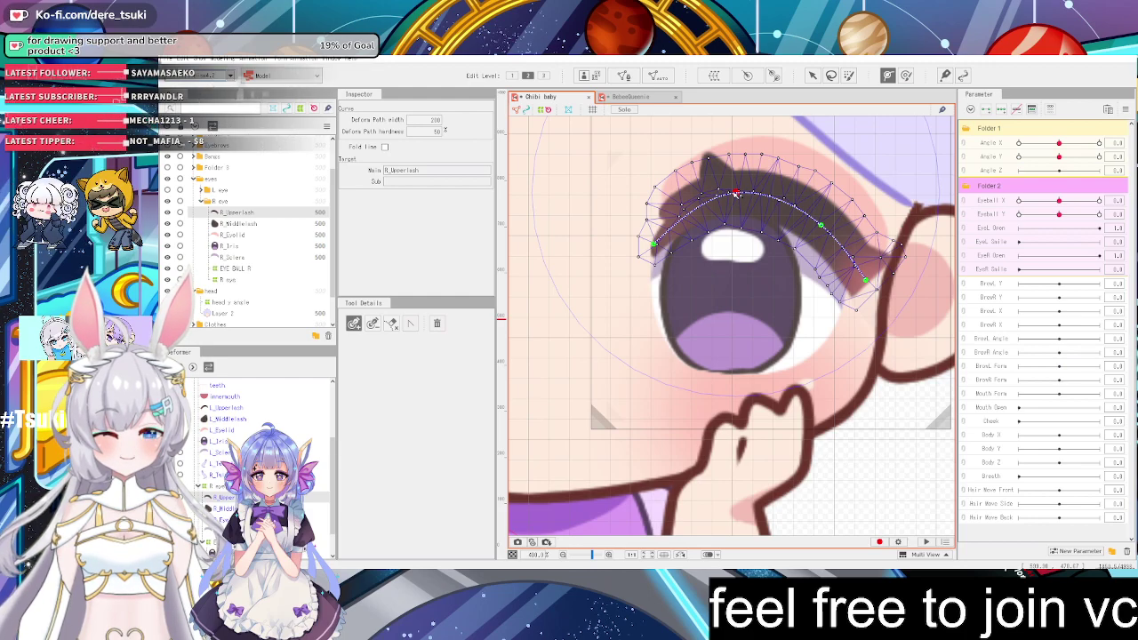
pyautogui.click(650, 235)
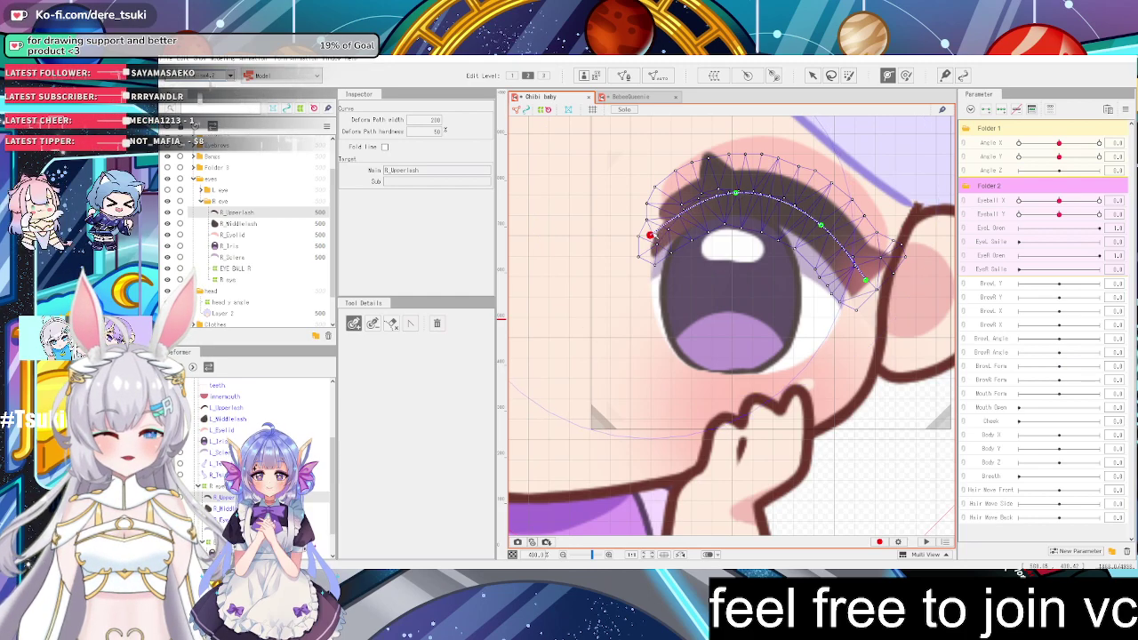
pyautogui.moveTo(650, 235); pyautogui.dragTo(657, 242)
pyautogui.moveTo(735, 193); pyautogui.dragTo(711, 193)
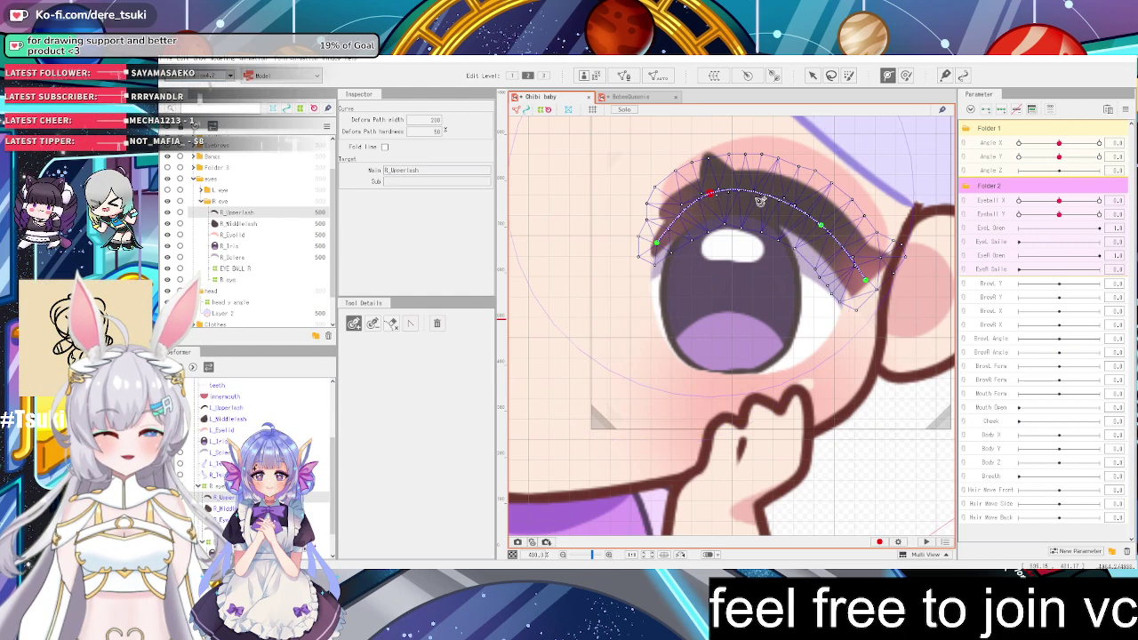
pyautogui.moveTo(822, 227); pyautogui.dragTo(797, 204)
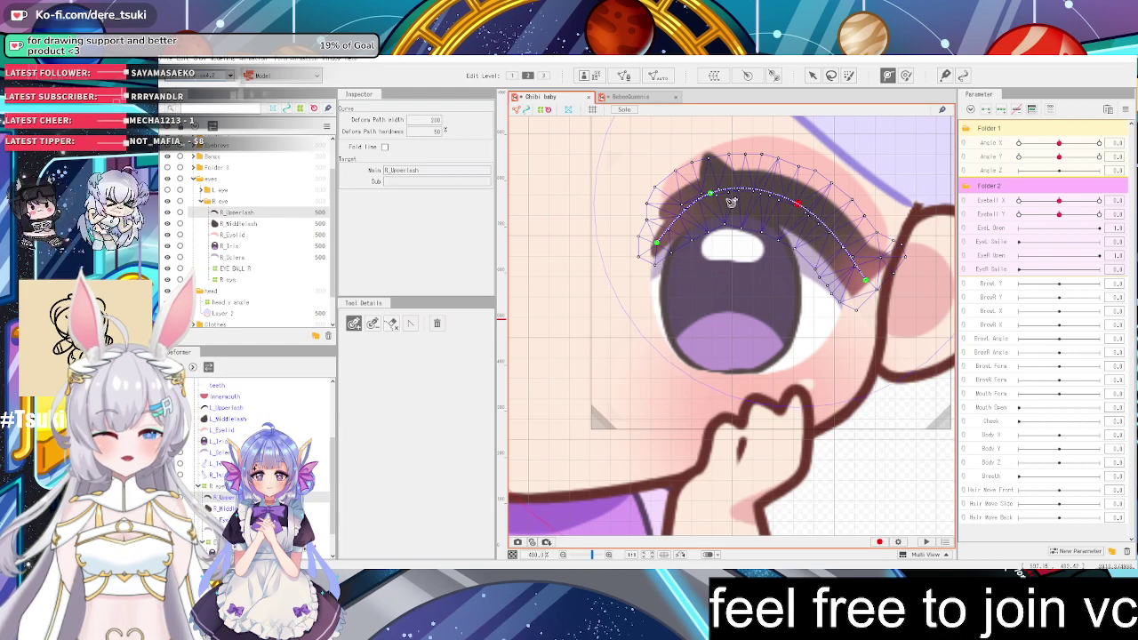
pyautogui.moveTo(713, 195); pyautogui.dragTo(718, 198)
pyautogui.moveTo(800, 204); pyautogui.dragTo(807, 210)
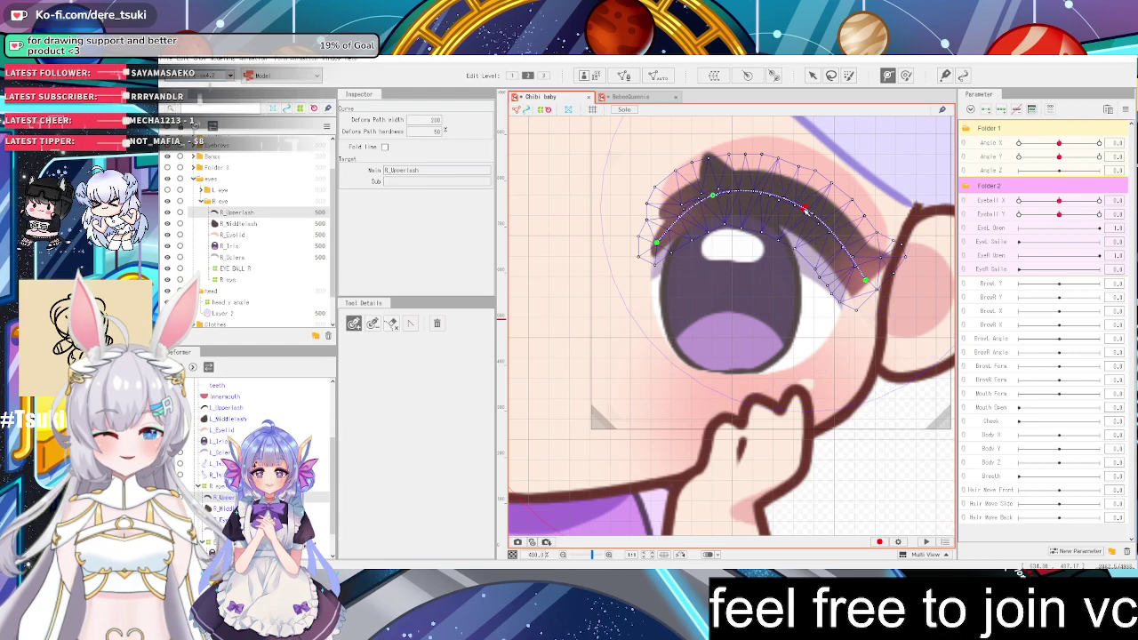
pyautogui.moveTo(866, 280); pyautogui.dragTo(861, 269)
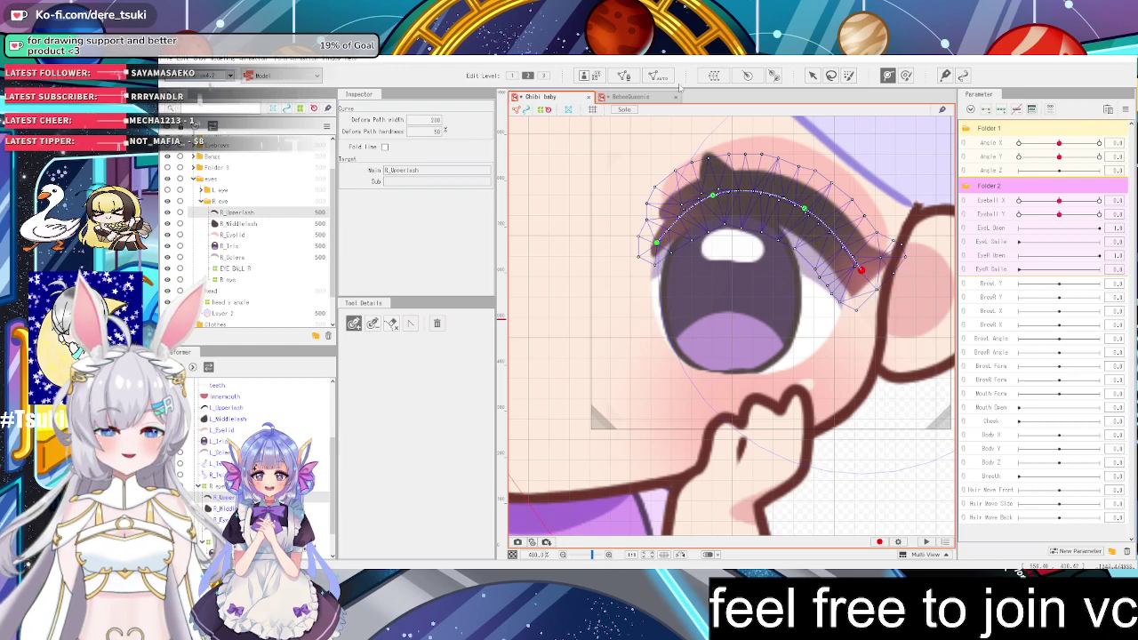
# Inspect the R_Upperlash mesh up close in mesh edit mode and return to the model view
pyautogui.click(812, 75)
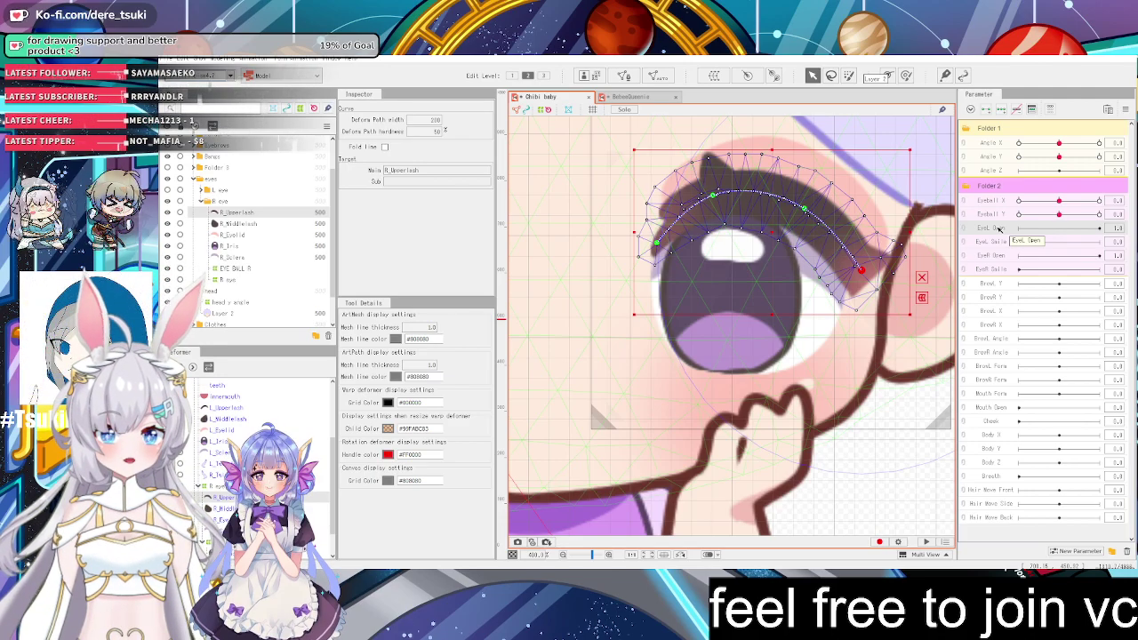
pyautogui.scroll(5, 663, 300)
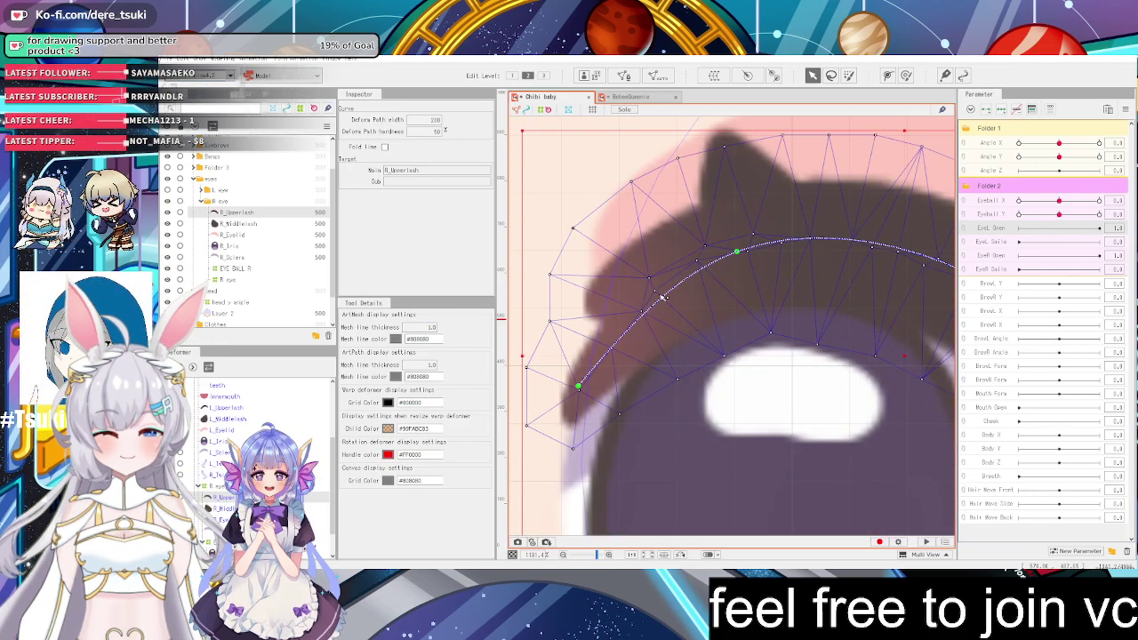
pyautogui.doubleClick(663, 300)
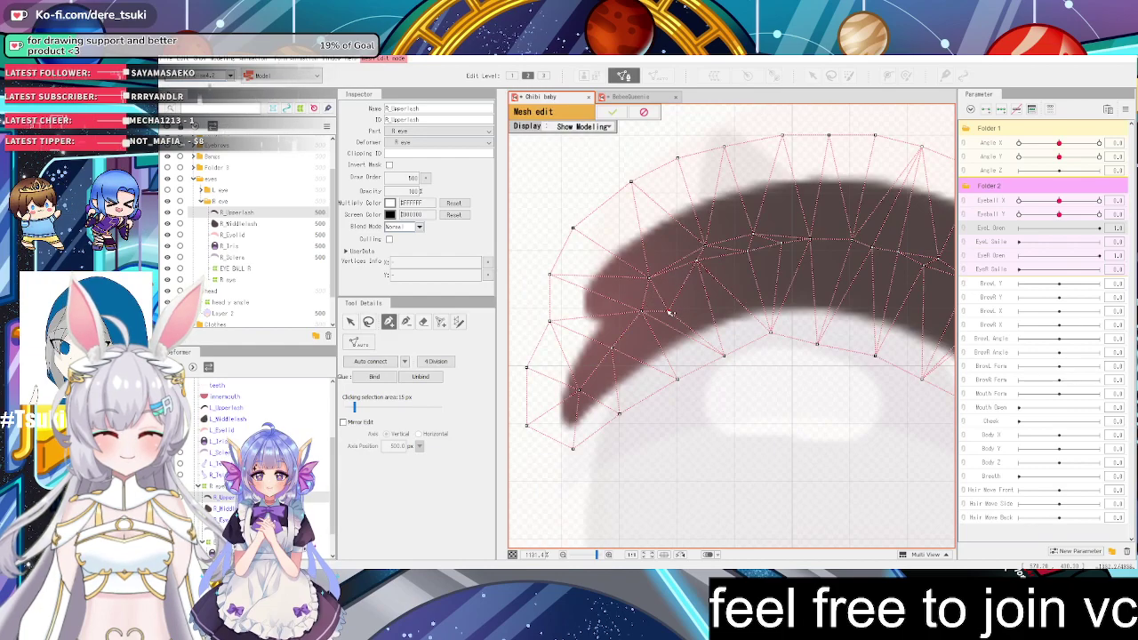
pyautogui.click(611, 112)
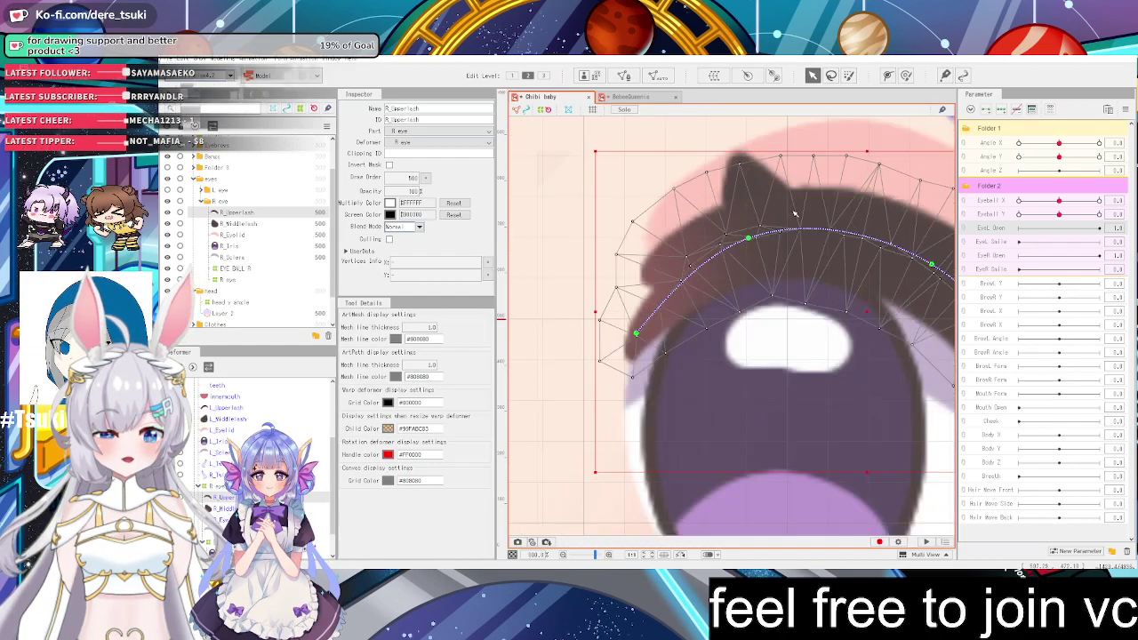
pyautogui.scroll(2, 867, 210)
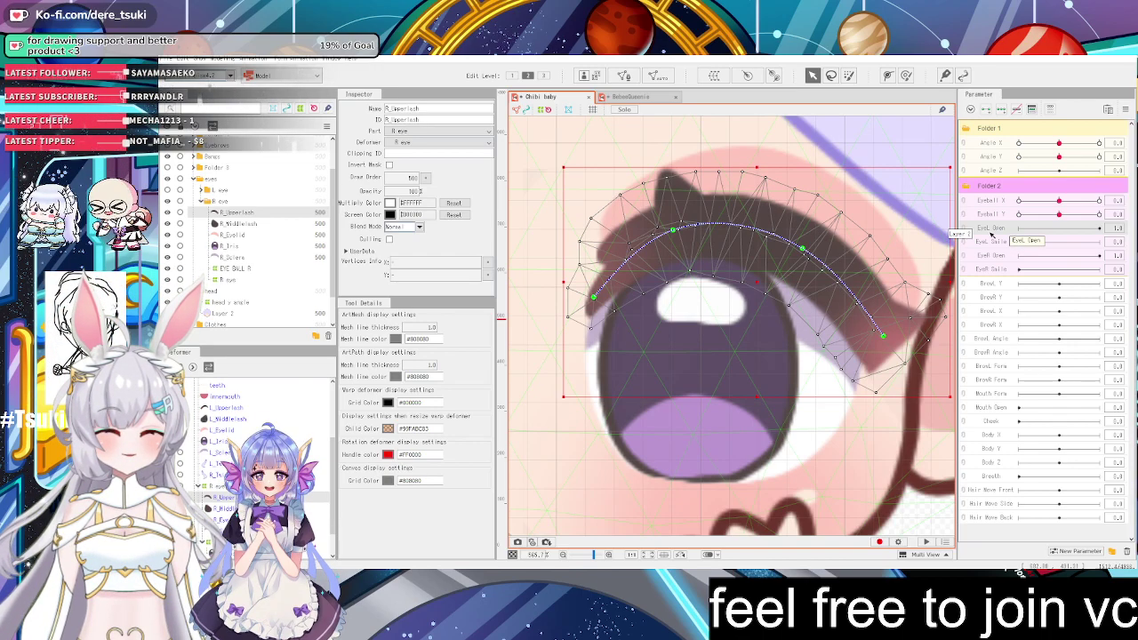
# Move the deform path's outer end point and the point beside it slightly down and outward along R_Upperlash
pyautogui.click(887, 76)
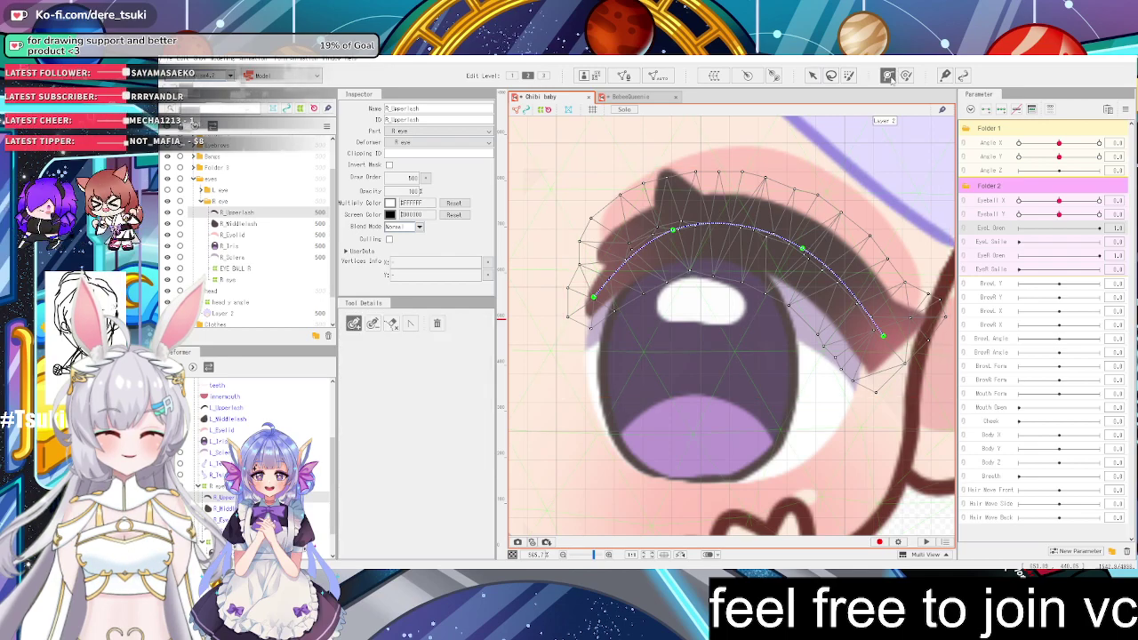
pyautogui.click(889, 341)
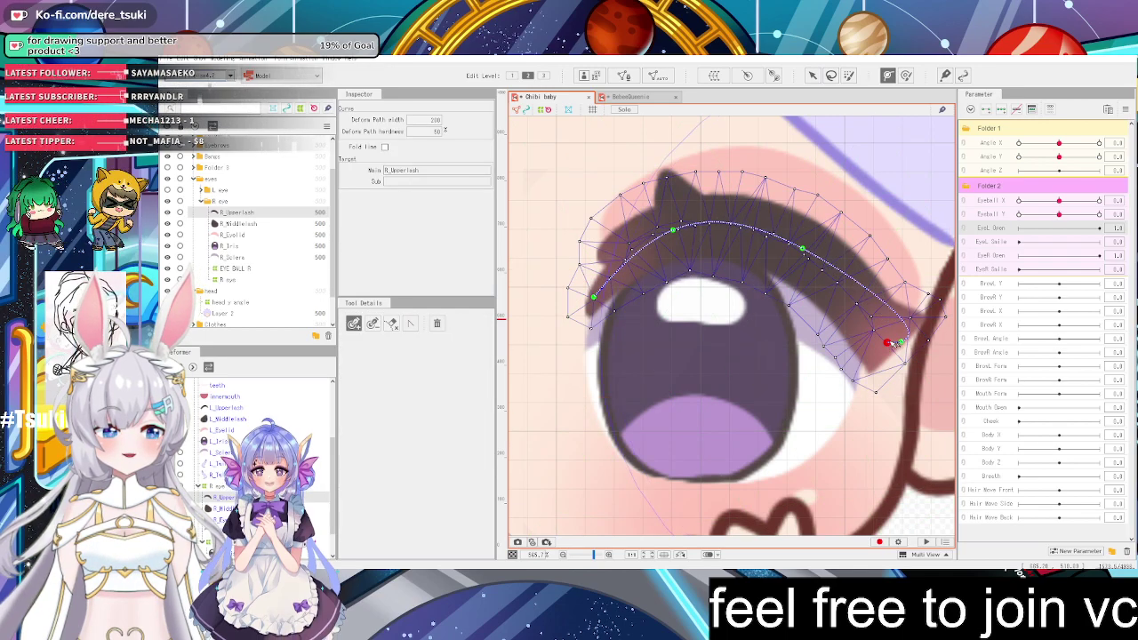
pyautogui.hotkey('ctrl', 'z')
pyautogui.hotkey('ctrl', 'z')
pyautogui.moveTo(881, 333); pyautogui.dragTo(888, 341)
pyautogui.moveTo(802, 249); pyautogui.dragTo(814, 261)
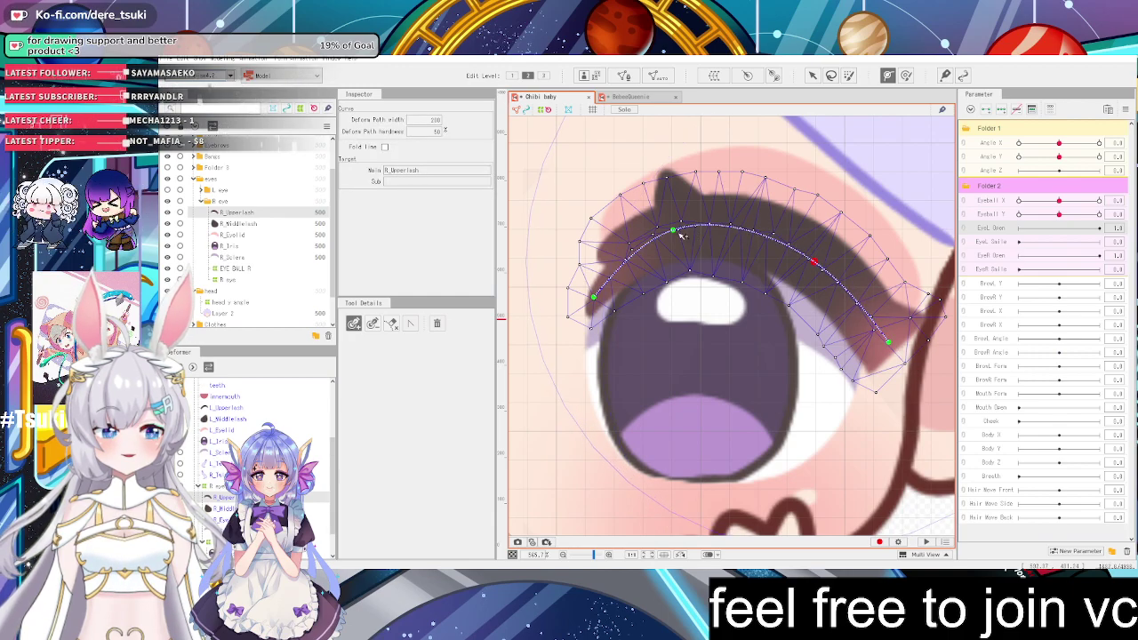
# Move the deform path's inner middle point towards the top of the arch and raise the inner end point slightly
pyautogui.moveTo(673, 231); pyautogui.dragTo(686, 227)
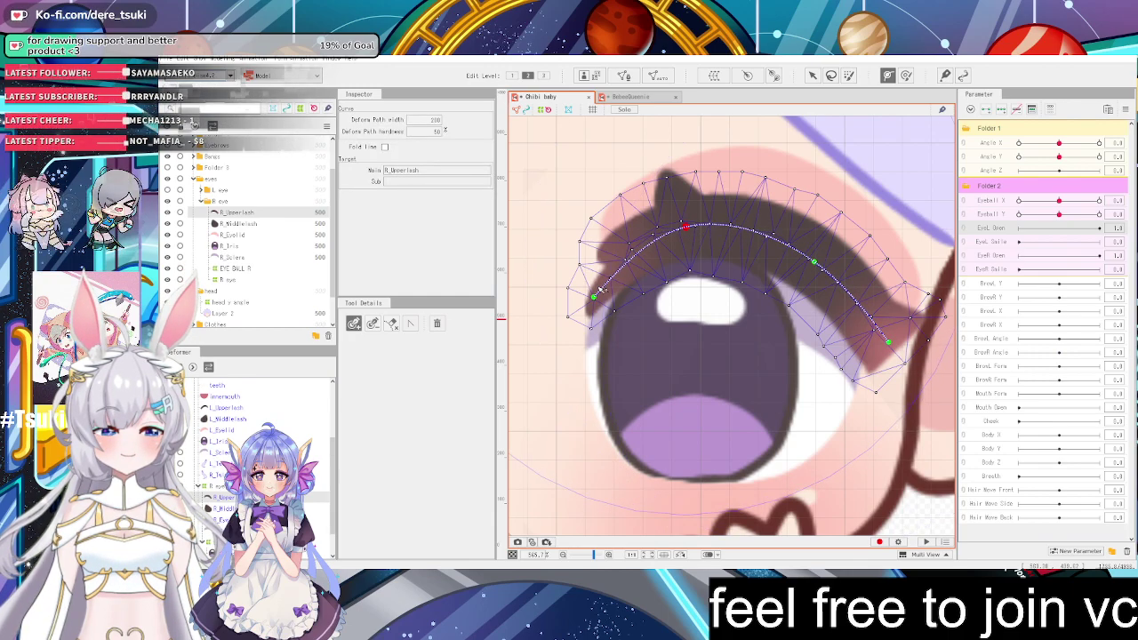
pyautogui.moveTo(593, 297); pyautogui.dragTo(593, 283)
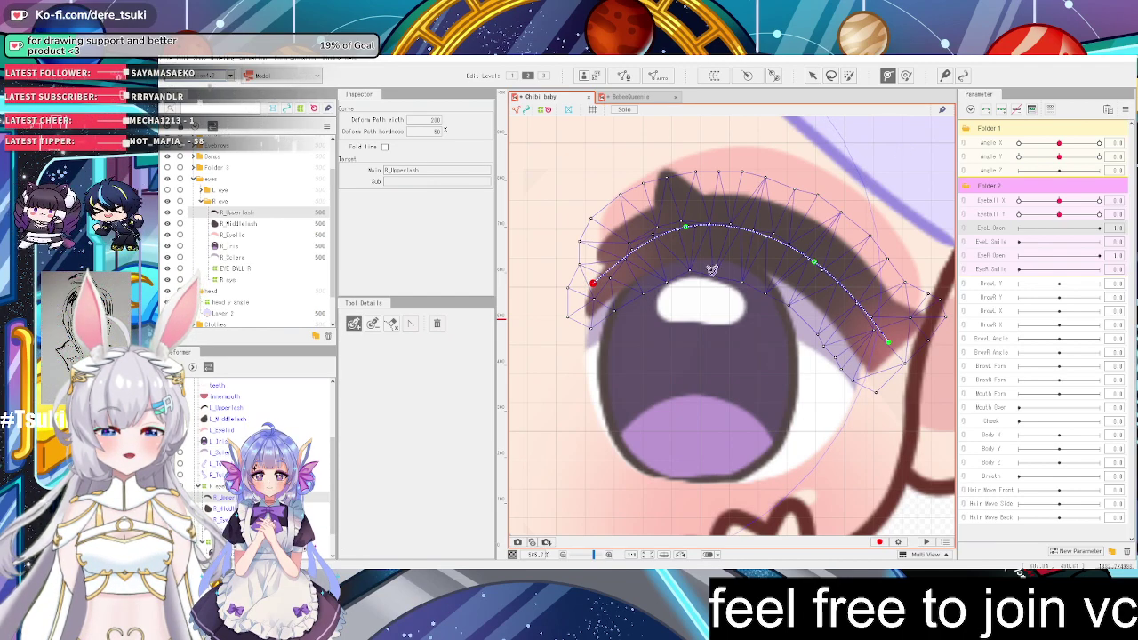
pyautogui.click(688, 228)
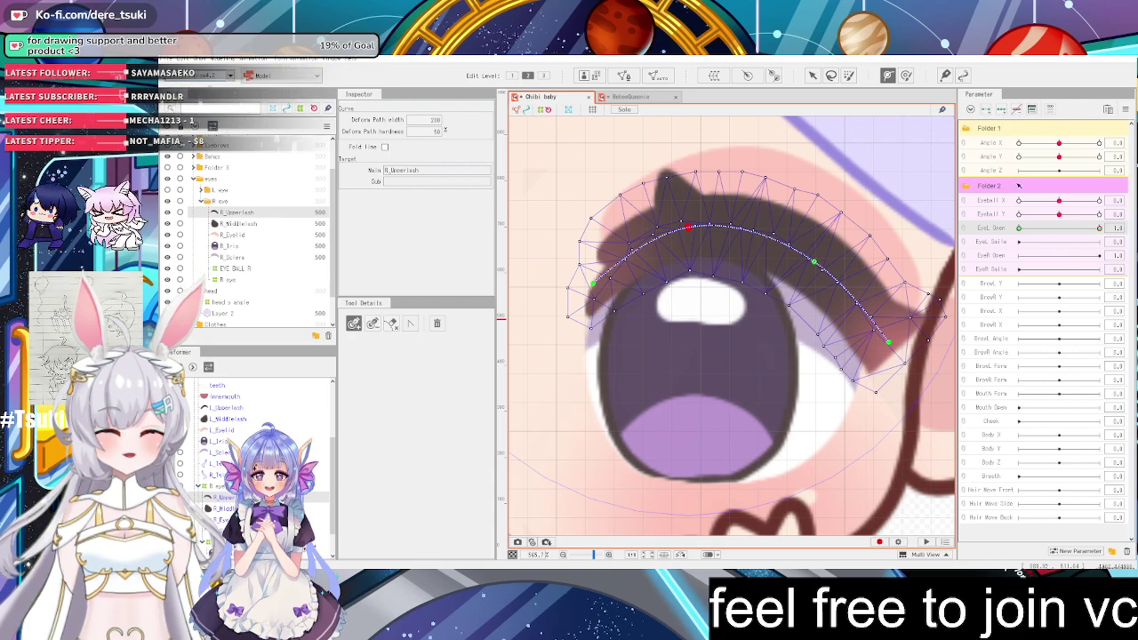
# Give R_Upperlash two keys on the EyeL Open parameter, one at each end of its range
pyautogui.click(1019, 228)
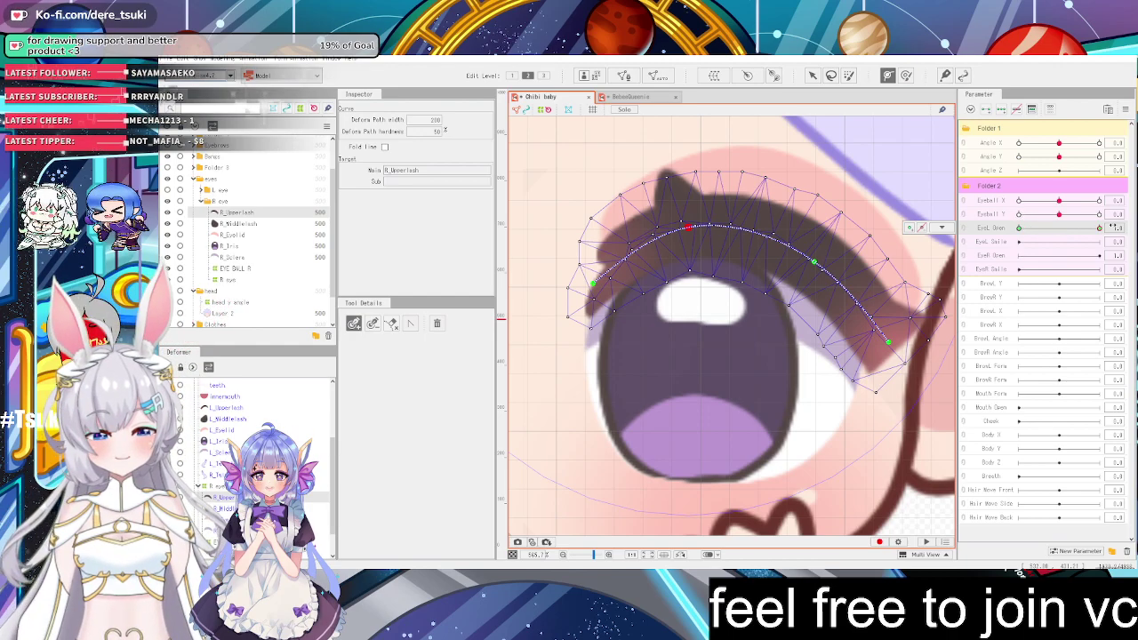
pyautogui.scroll(-2, 864, 273)
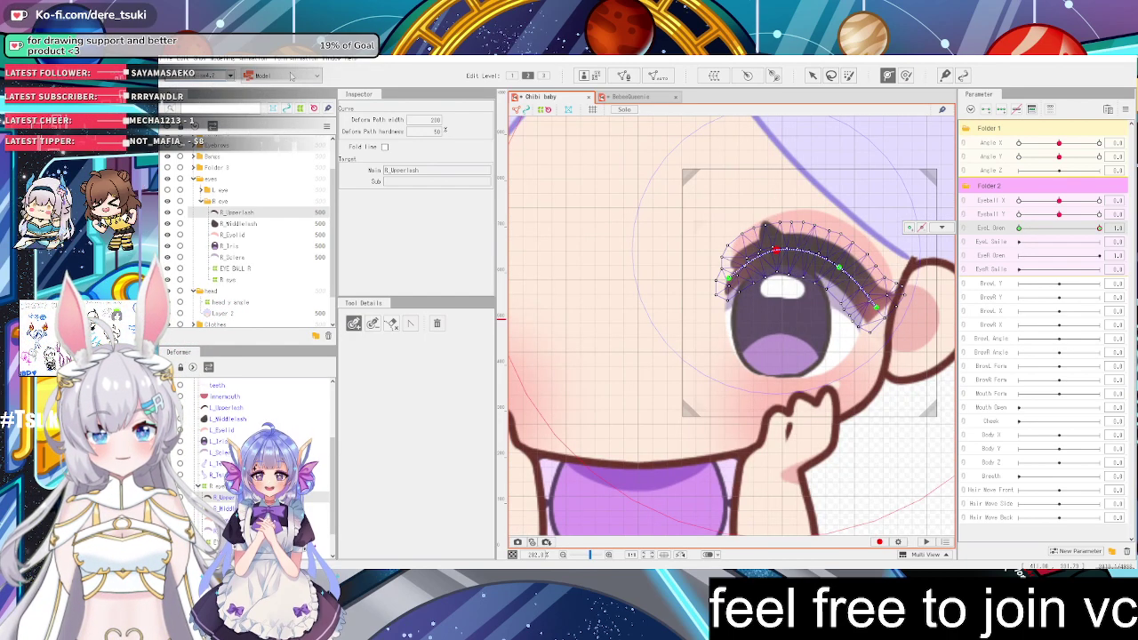
# Switch to the blonde chibi reference model and look through its parameter list for the eye open group
pyautogui.click(630, 97)
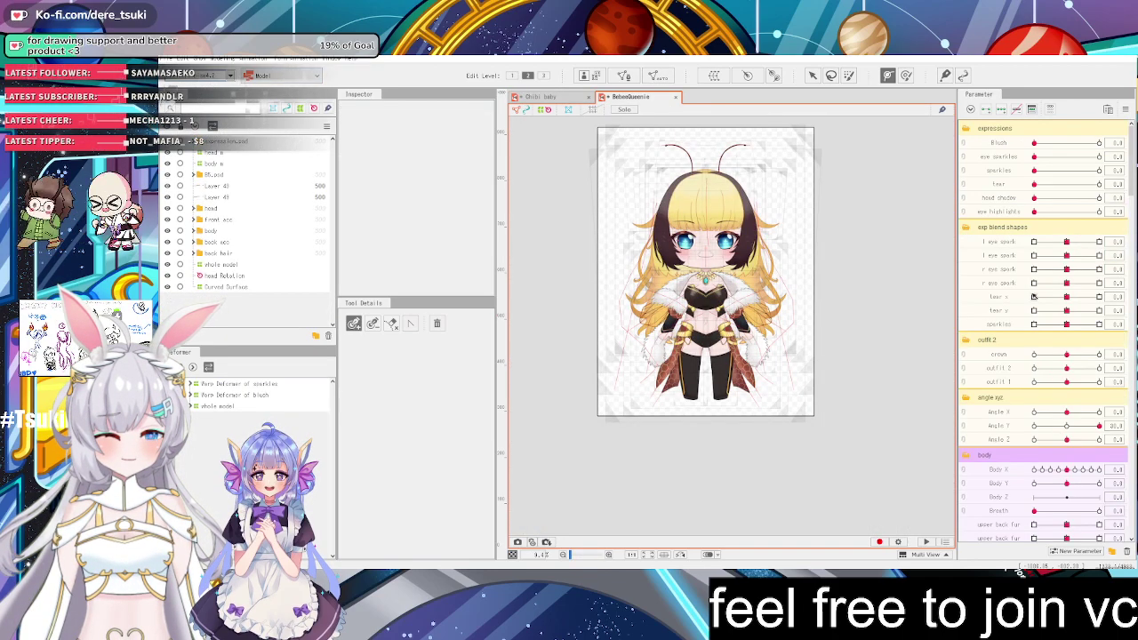
pyautogui.scroll(-1, 869, 267)
pyautogui.scroll(-2, 1056, 297)
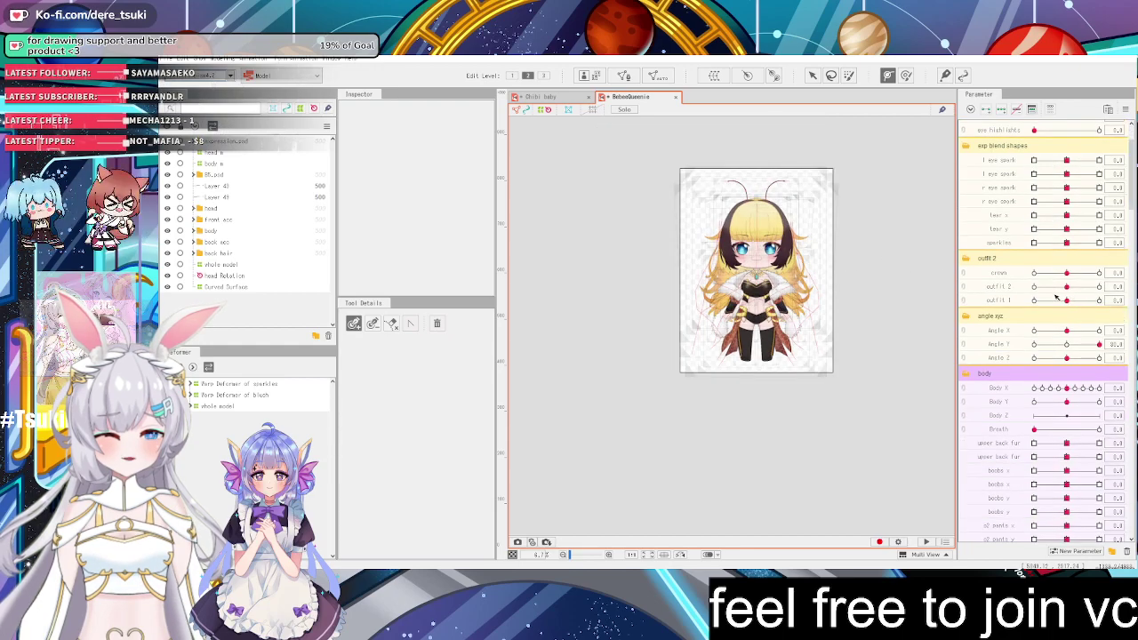
pyautogui.scroll(3, 822, 300)
pyautogui.scroll(-10, 1065, 270)
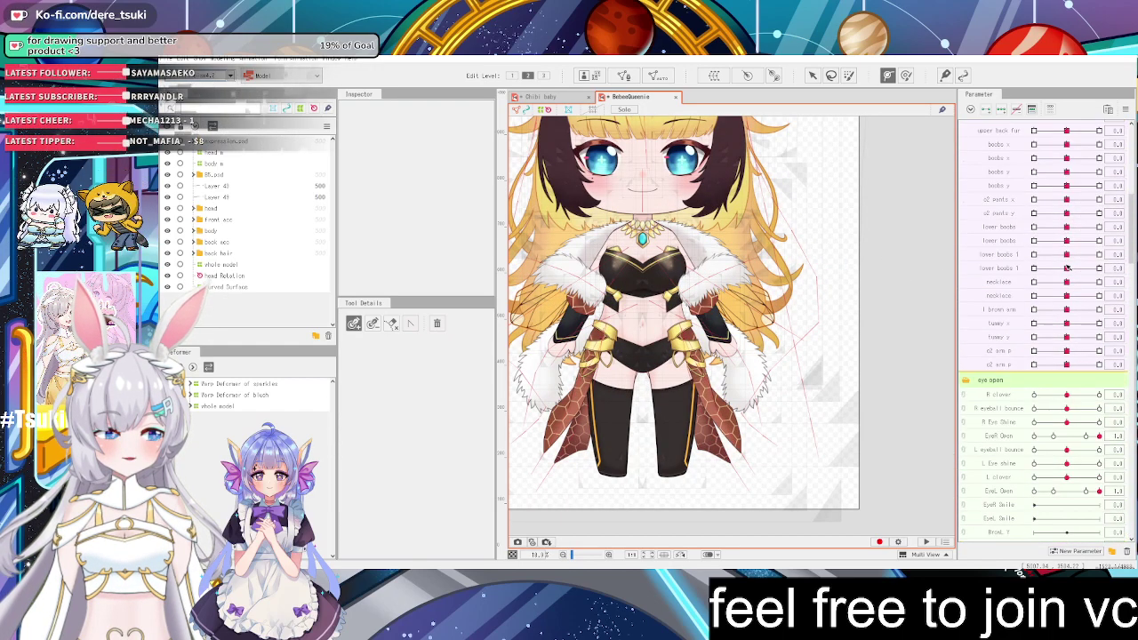
pyautogui.scroll(-9, 1058, 283)
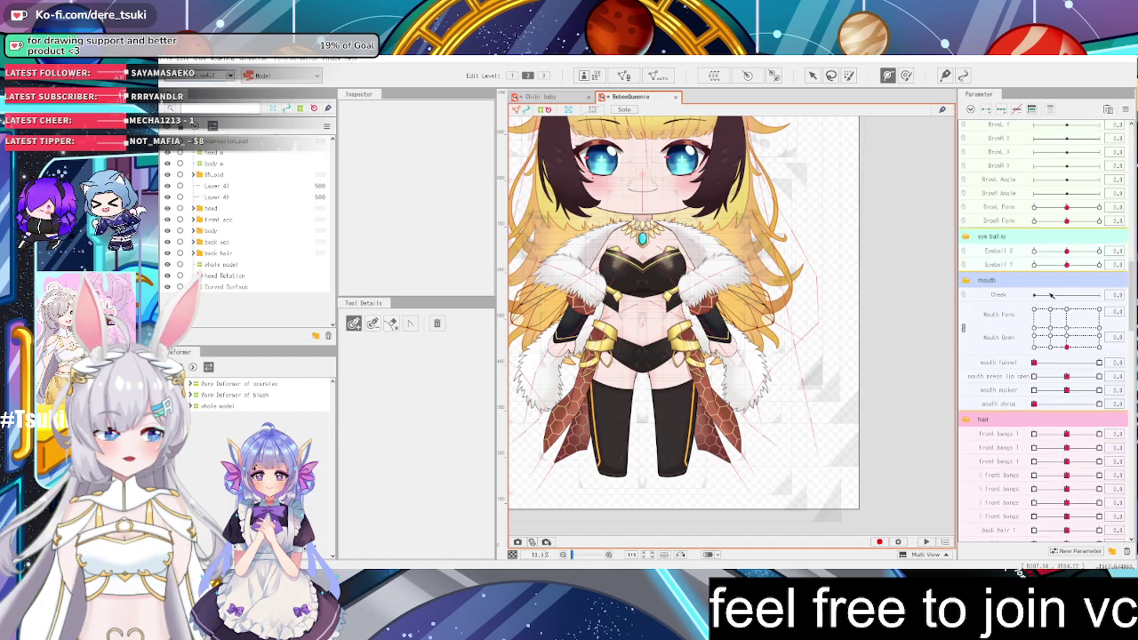
pyautogui.scroll(-2, 1047, 295)
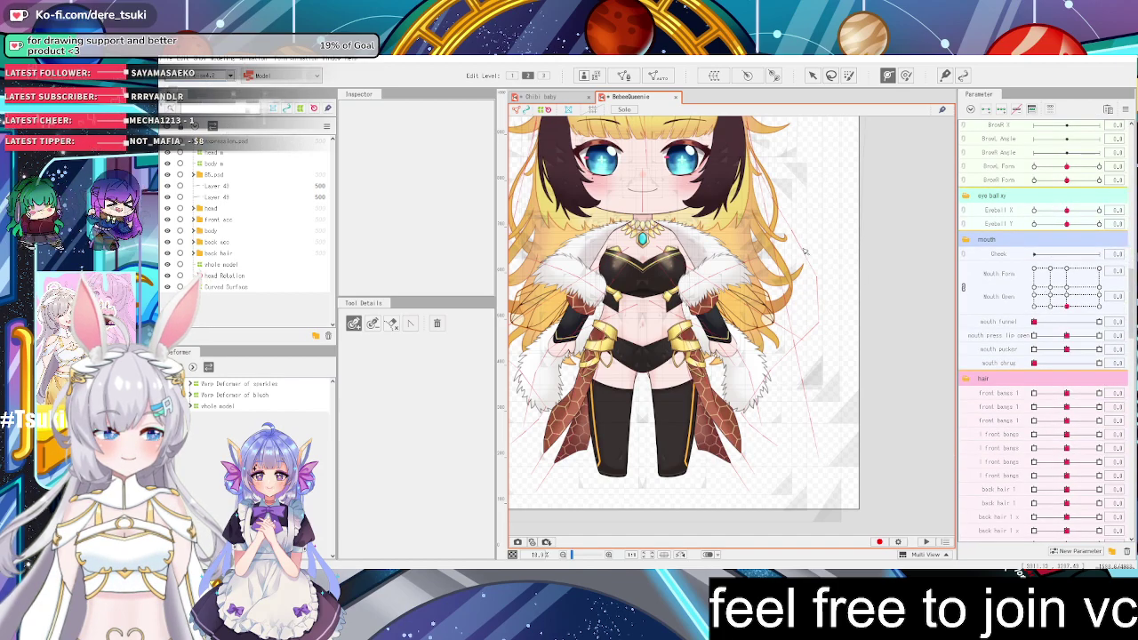
pyautogui.scroll(3, 750, 163)
pyautogui.scroll(-4, 750, 163)
pyautogui.scroll(2, 750, 163)
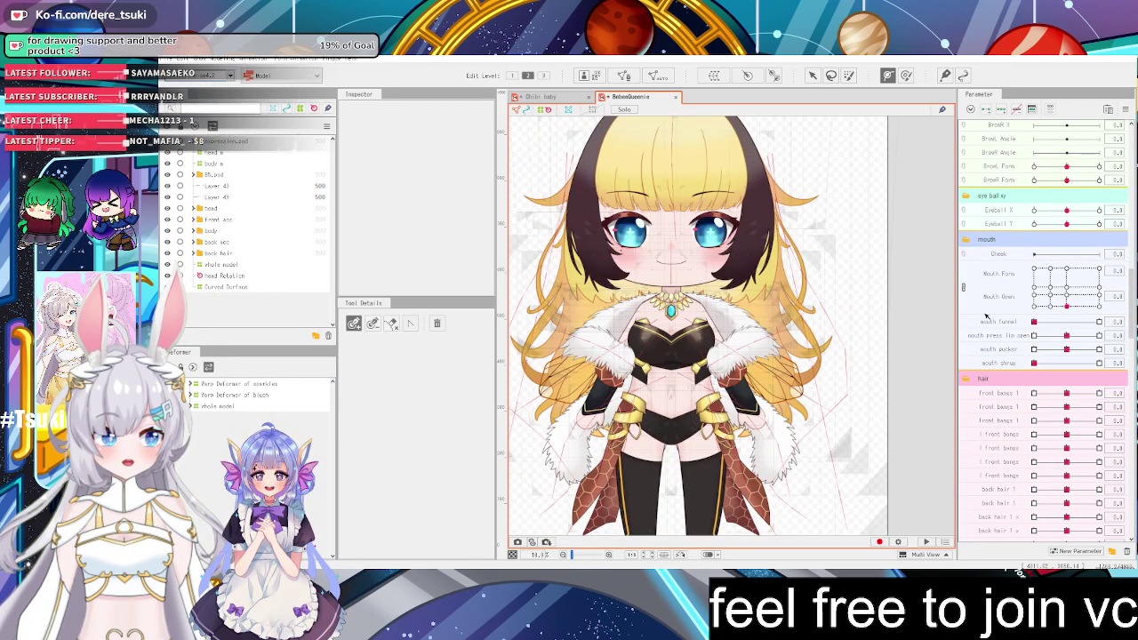
pyautogui.scroll(-4, 996, 319)
pyautogui.scroll(12, 1019, 318)
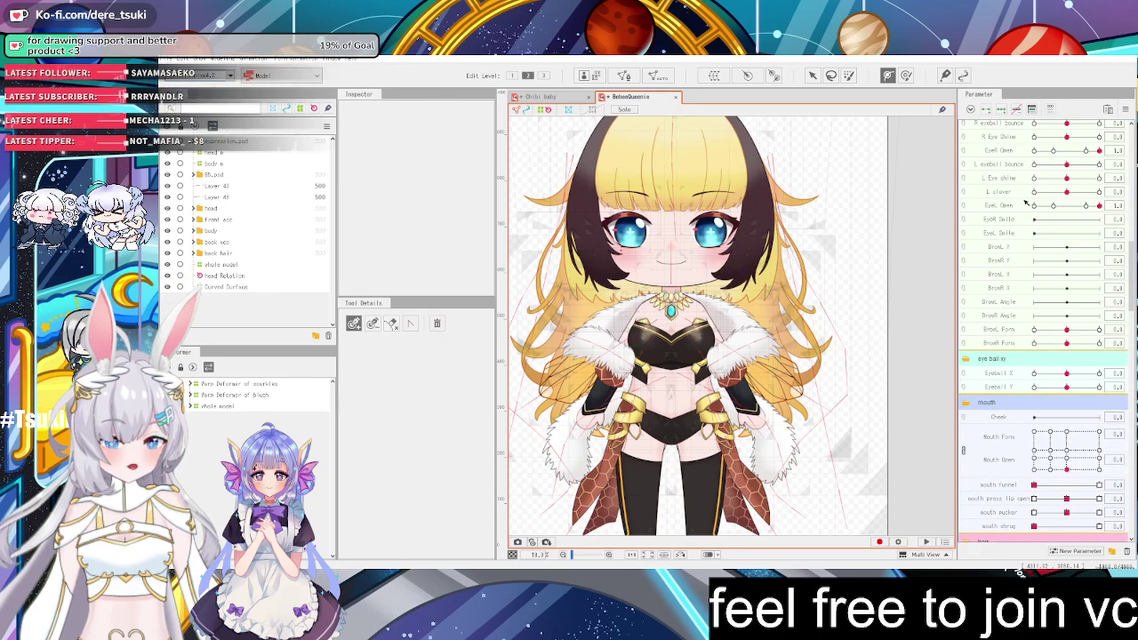
pyautogui.scroll(4, 1027, 222)
# Test L clover, EyeR Open and L Eye shine on the reference model, and reset its parameters to their defaults
pyautogui.click(1065, 273)
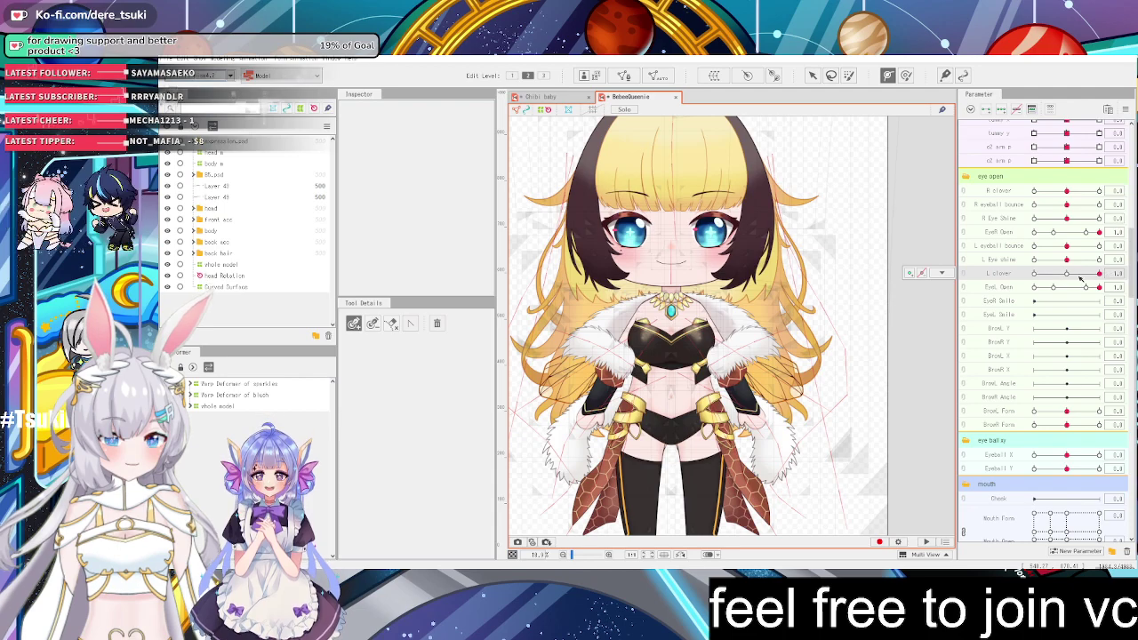
pyautogui.moveTo(1082, 285); pyautogui.dragTo(1067, 285)
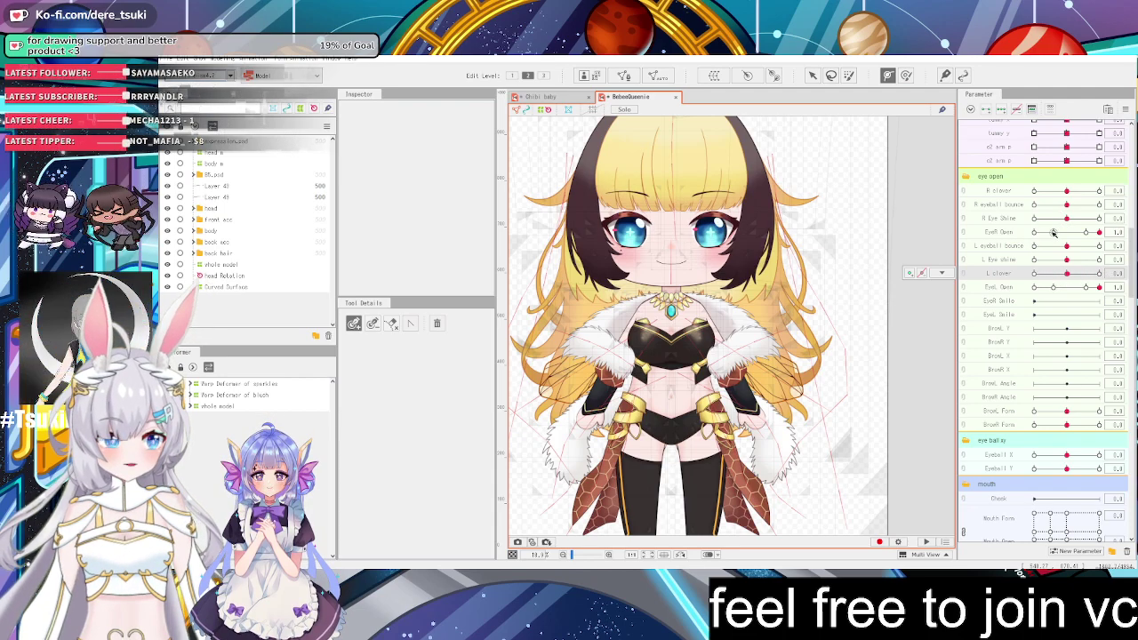
pyautogui.moveTo(1054, 233); pyautogui.dragTo(1101, 247)
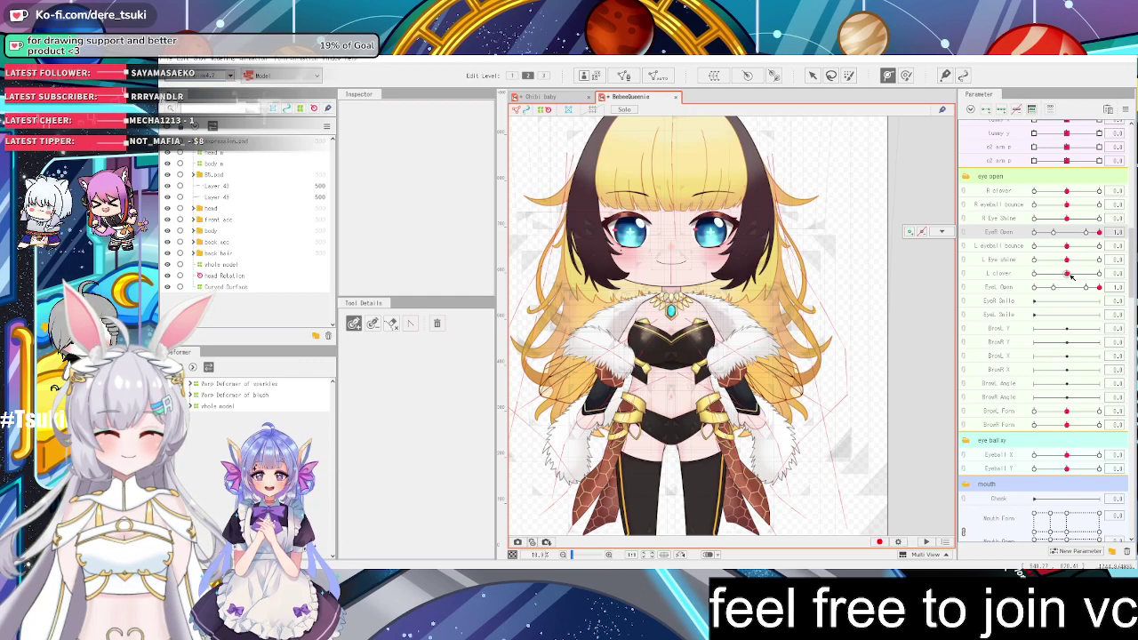
pyautogui.moveTo(1067, 259); pyautogui.dragTo(1074, 263)
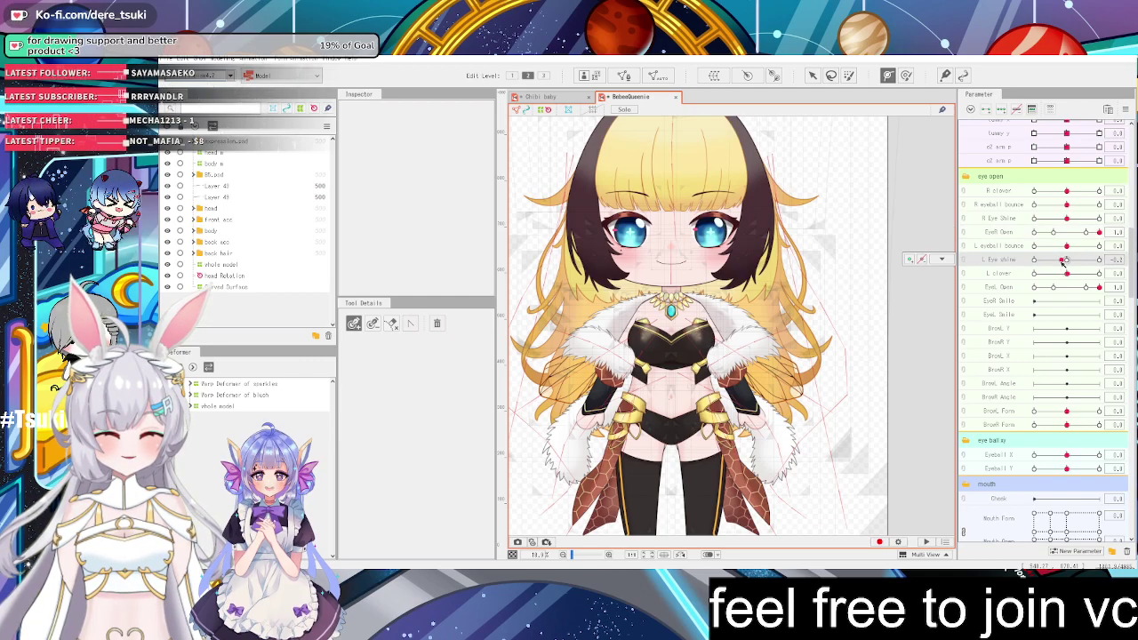
pyautogui.click(1125, 109)
pyautogui.click(1111, 125)
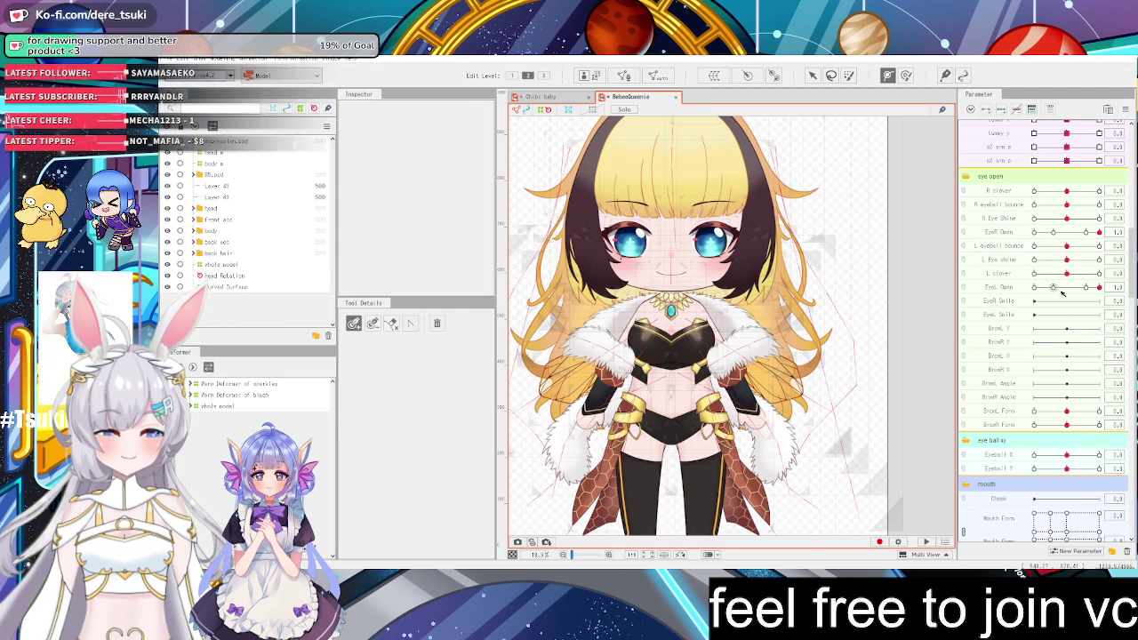
# Preview the eye closing with EyeL Open on the reference model and return to the Chibi baby model
pyautogui.moveTo(1094, 287); pyautogui.dragTo(1060, 288)
pyautogui.moveTo(1084, 288); pyautogui.dragTo(1096, 288)
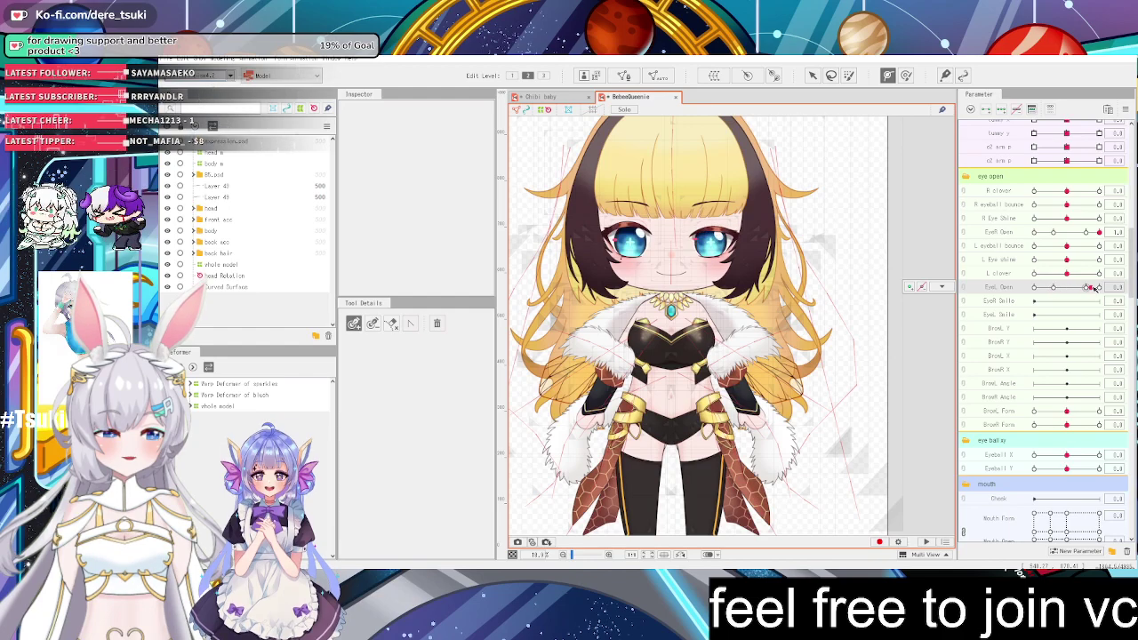
pyautogui.moveTo(1093, 287); pyautogui.dragTo(1007, 288)
pyautogui.click(558, 98)
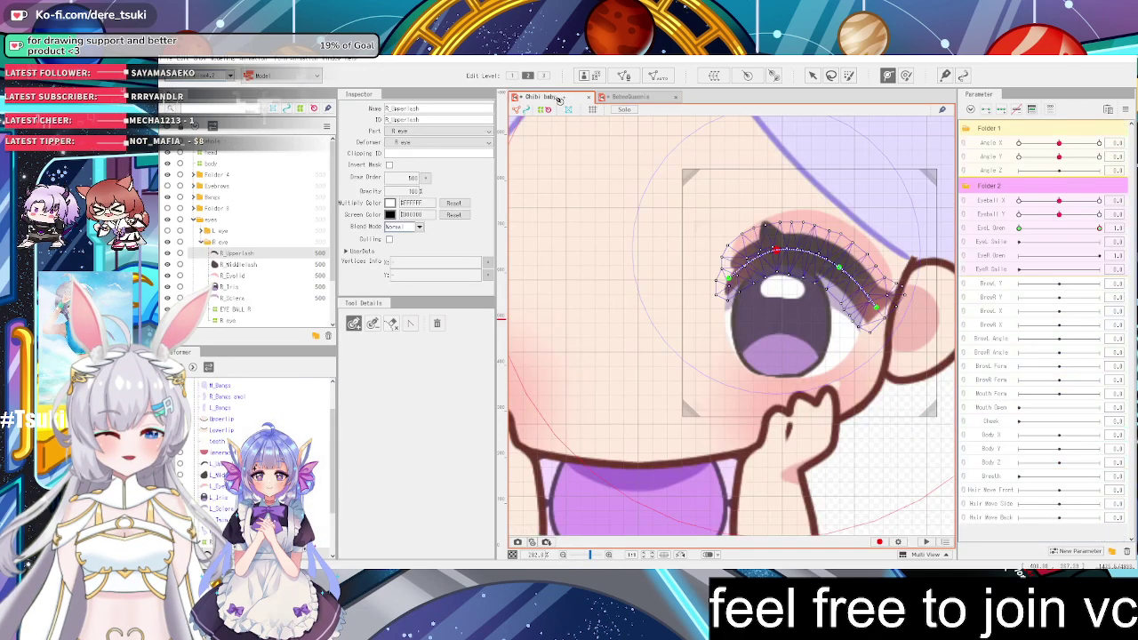
# Set EyeL Open to 0 and activate the Arrow tool for shaping R_Upperlash's deform path
pyautogui.moveTo(1086, 228); pyautogui.dragTo(1031, 229)
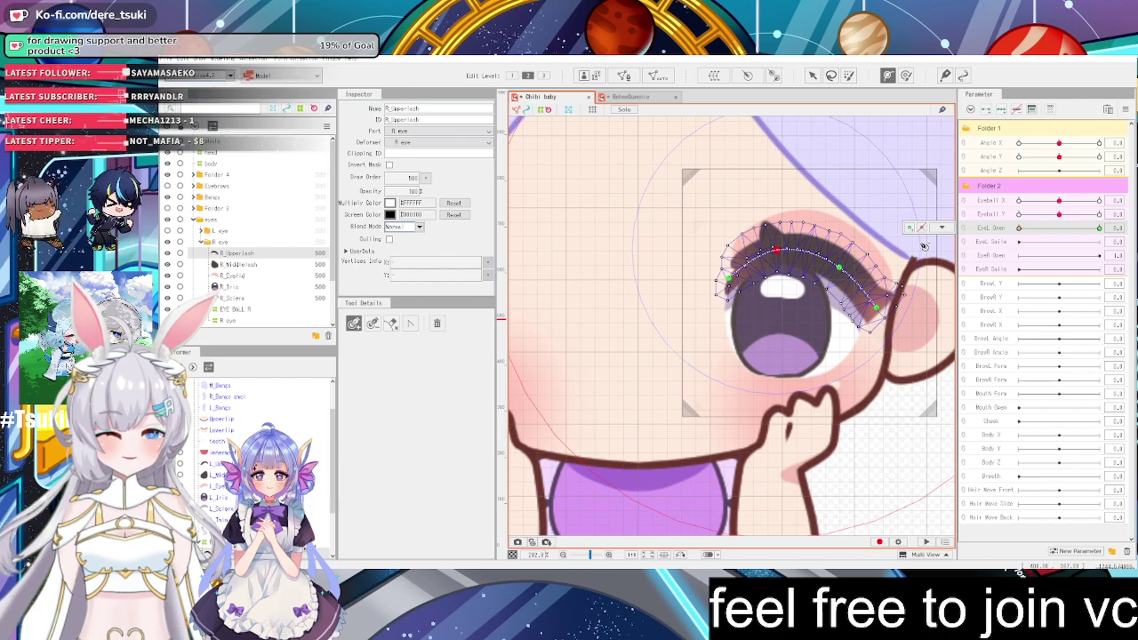
pyautogui.click(812, 76)
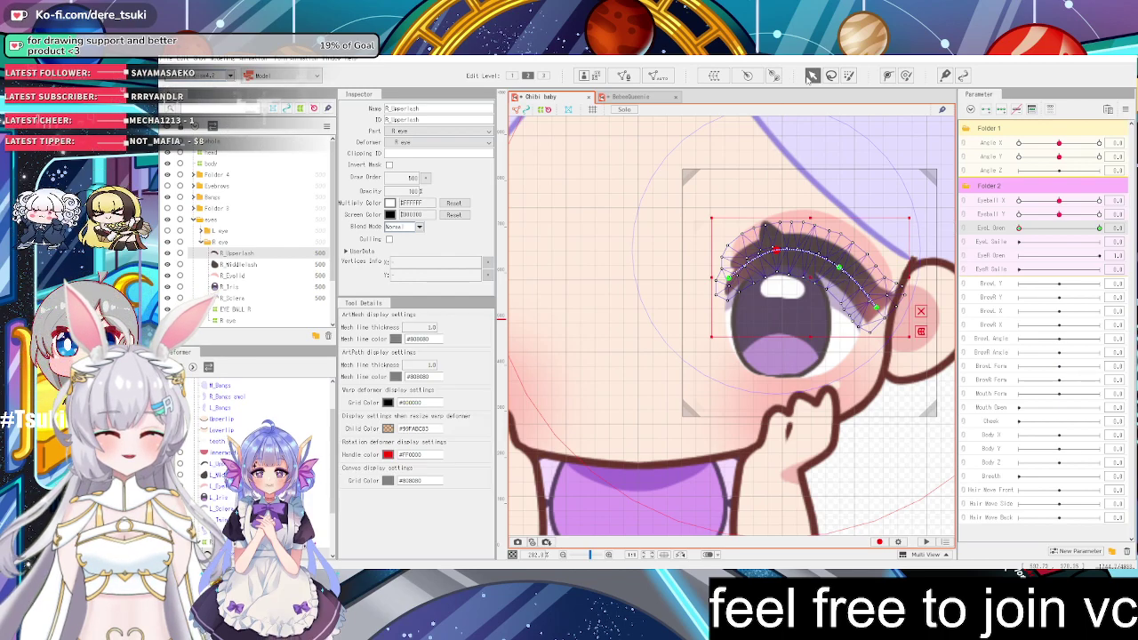
pyautogui.scroll(3, 749, 188)
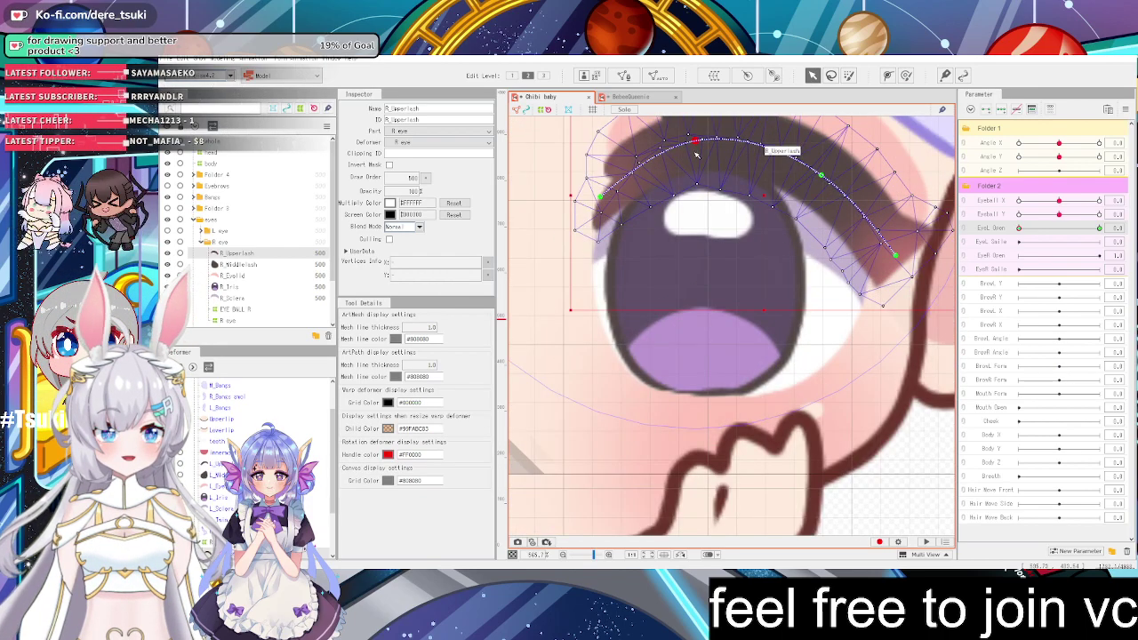
pyautogui.moveTo(689, 146); pyautogui.dragTo(691, 233)
pyautogui.hotkey('ctrl', 'z')
pyautogui.scroll(-2, 693, 226)
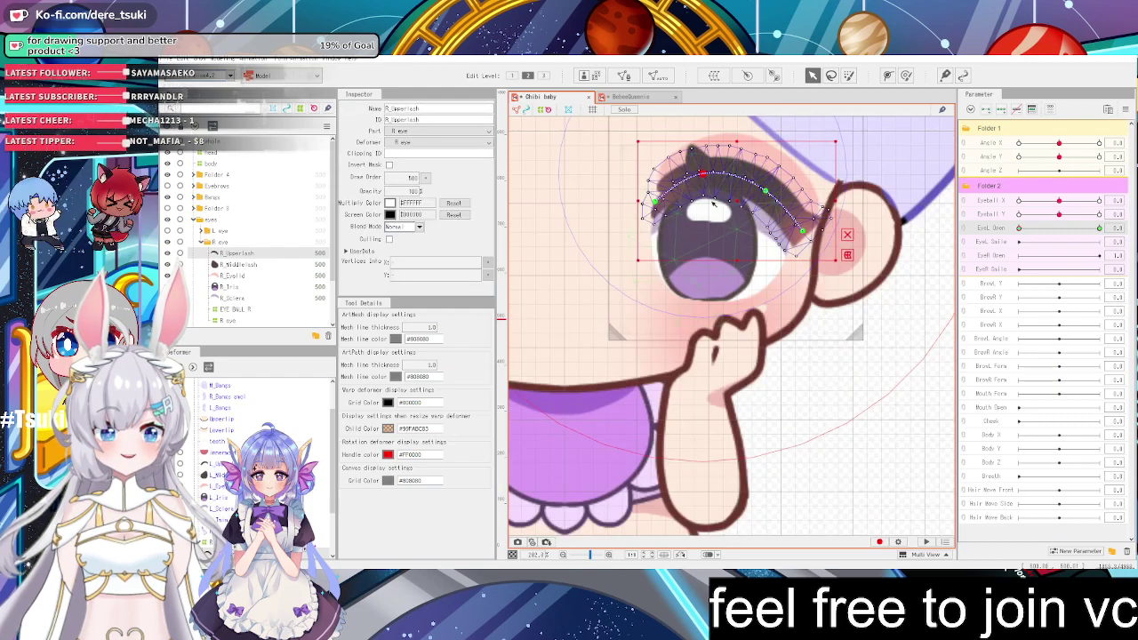
pyautogui.scroll(1, 693, 199)
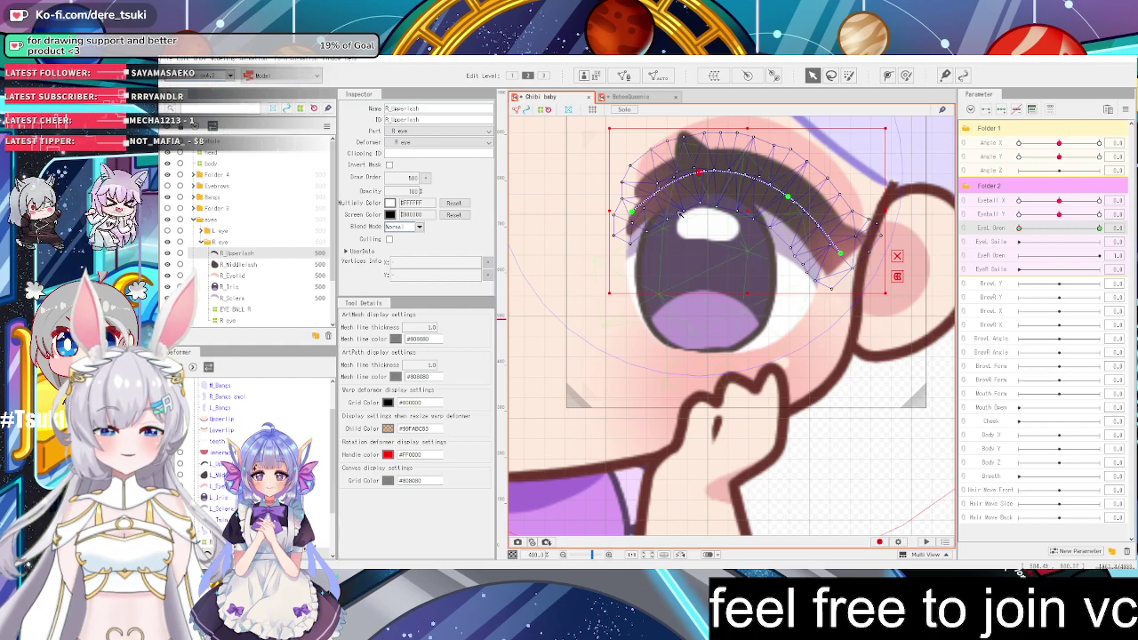
pyautogui.moveTo(700, 172); pyautogui.dragTo(698, 228)
pyautogui.hotkey('ctrl', 'z')
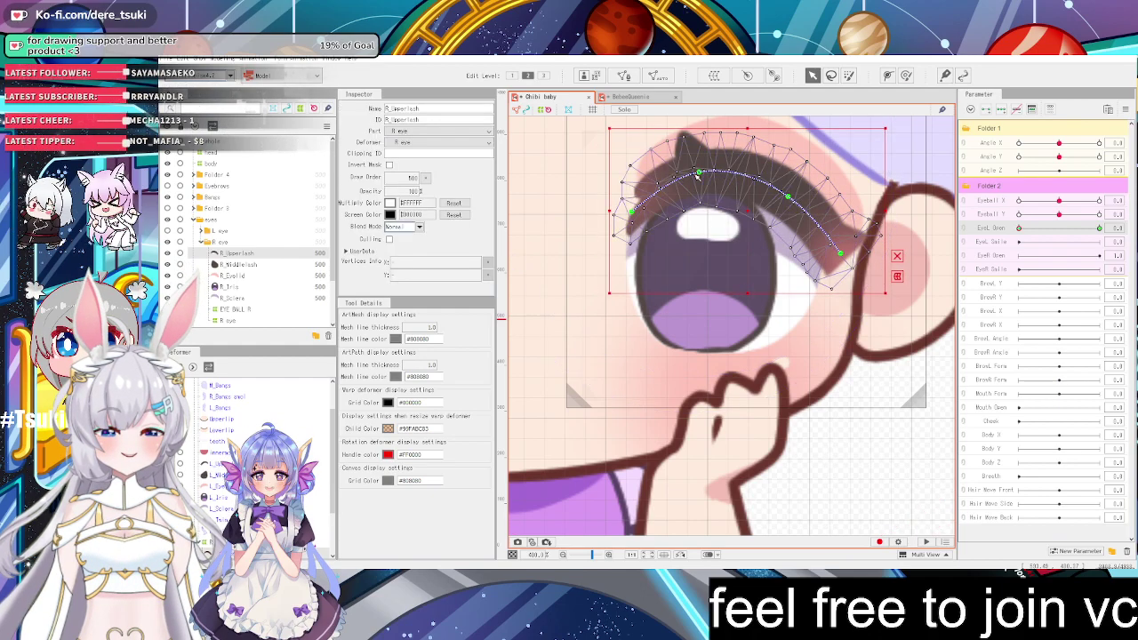
# Lower the two middle deform path points of R_Upperlash so the lash sags downward across the iris
pyautogui.moveTo(699, 172); pyautogui.dragTo(699, 196)
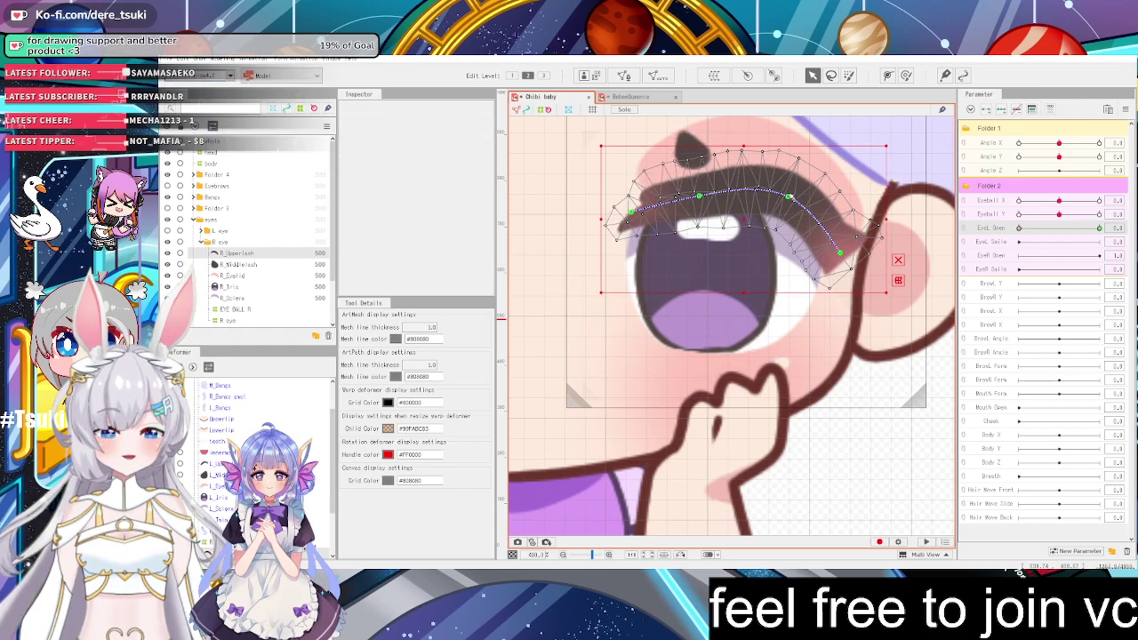
pyautogui.moveTo(788, 196); pyautogui.dragTo(787, 234)
pyautogui.moveTo(699, 196); pyautogui.dragTo(699, 226)
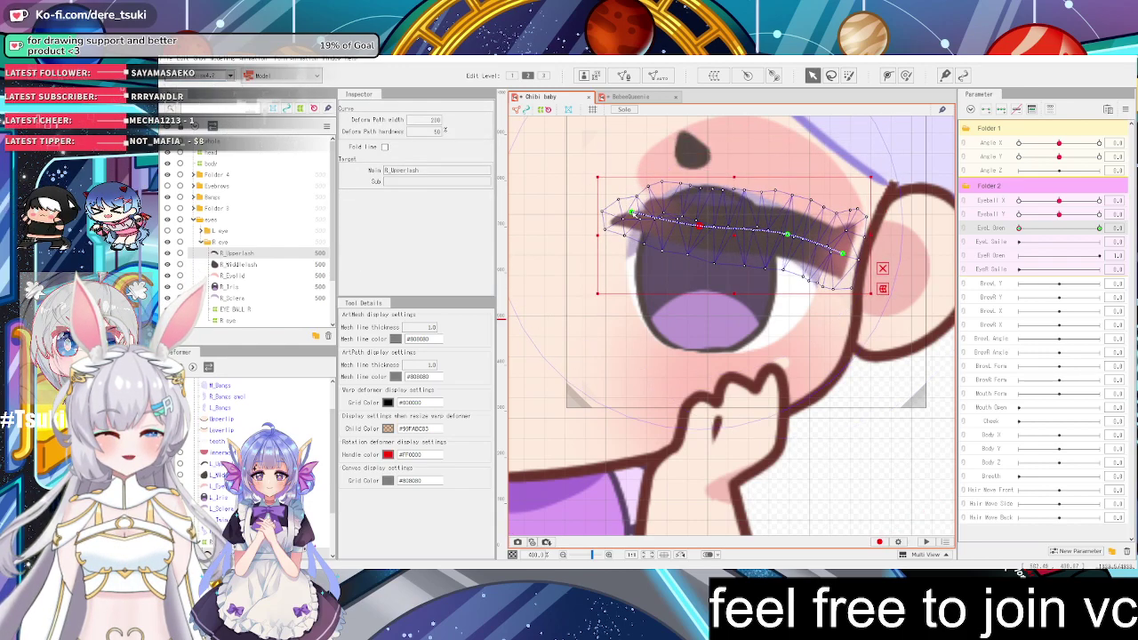
pyautogui.moveTo(631, 212); pyautogui.dragTo(699, 254)
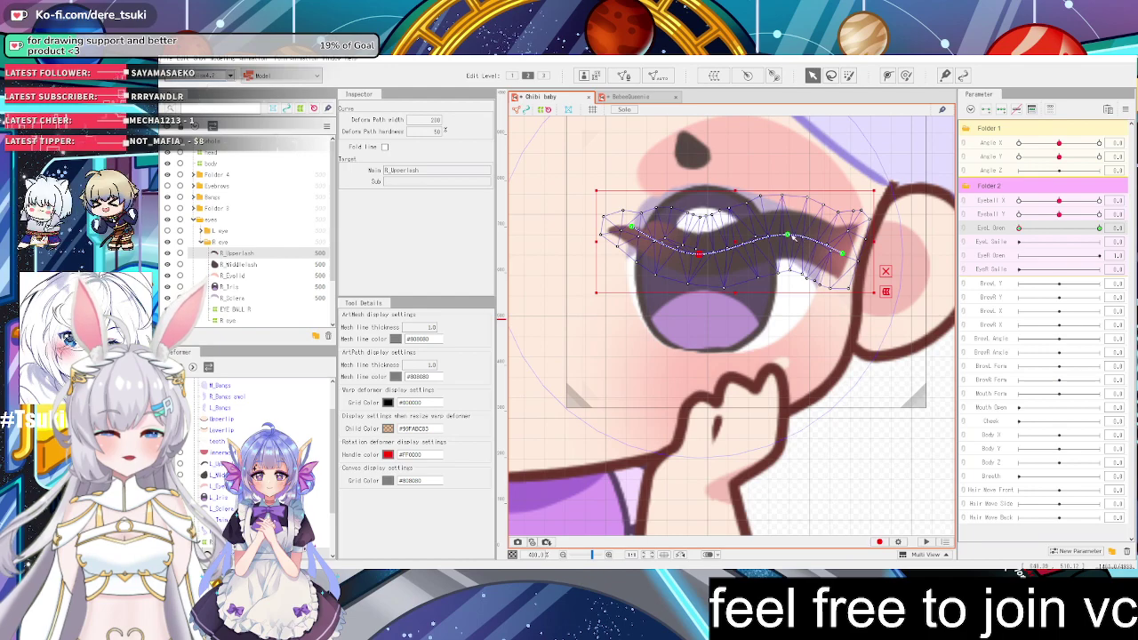
pyautogui.moveTo(795, 238); pyautogui.dragTo(779, 279)
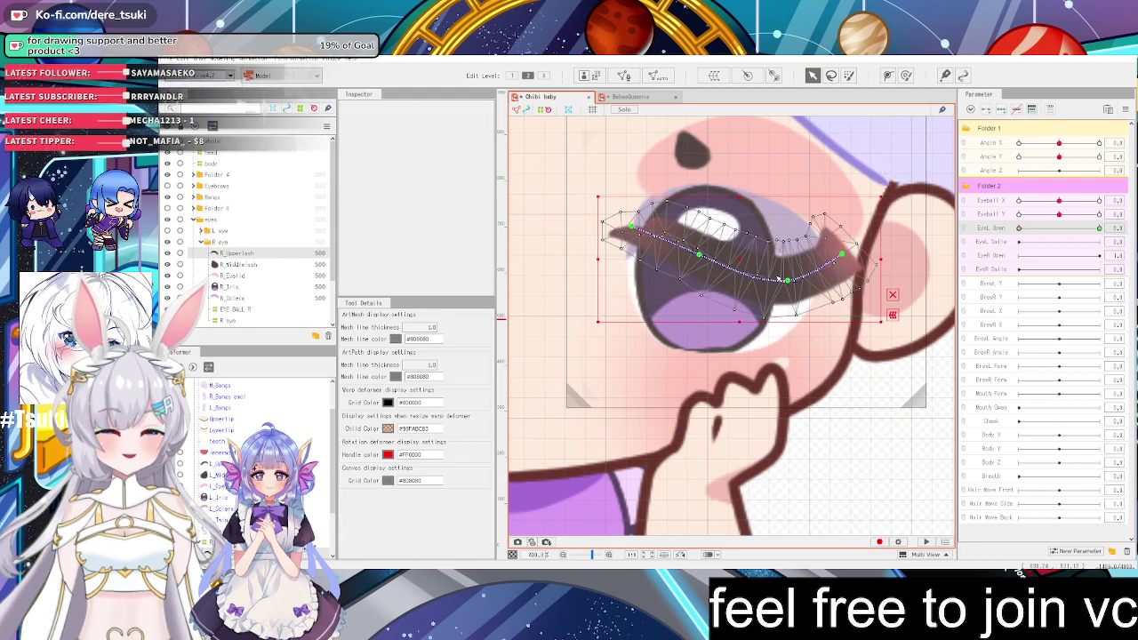
# Lower R_Upperlash's inner end and both middle path points until the lash curves along the bottom of the iris
pyautogui.moveTo(631, 227); pyautogui.dragTo(632, 259)
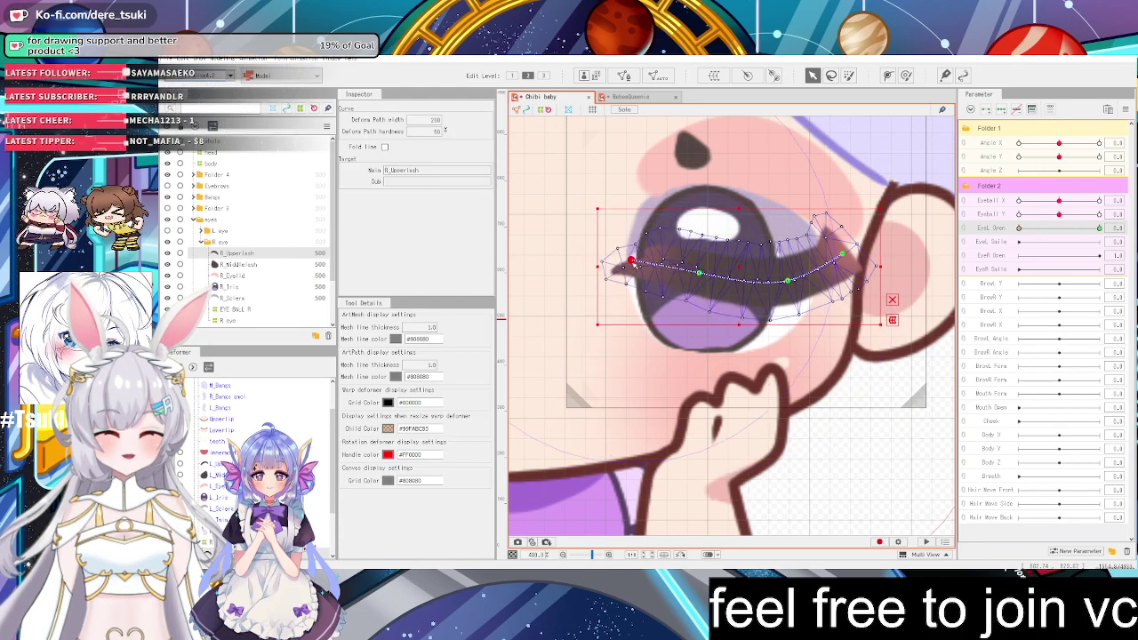
pyautogui.moveTo(699, 274); pyautogui.dragTo(699, 296)
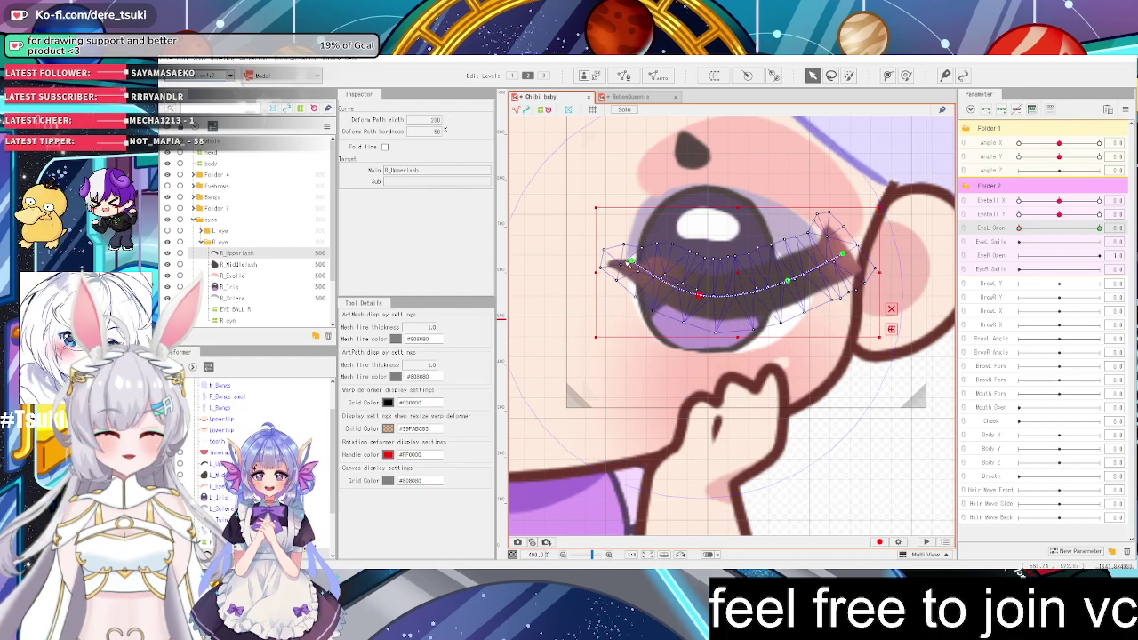
pyautogui.moveTo(631, 261); pyautogui.dragTo(700, 320)
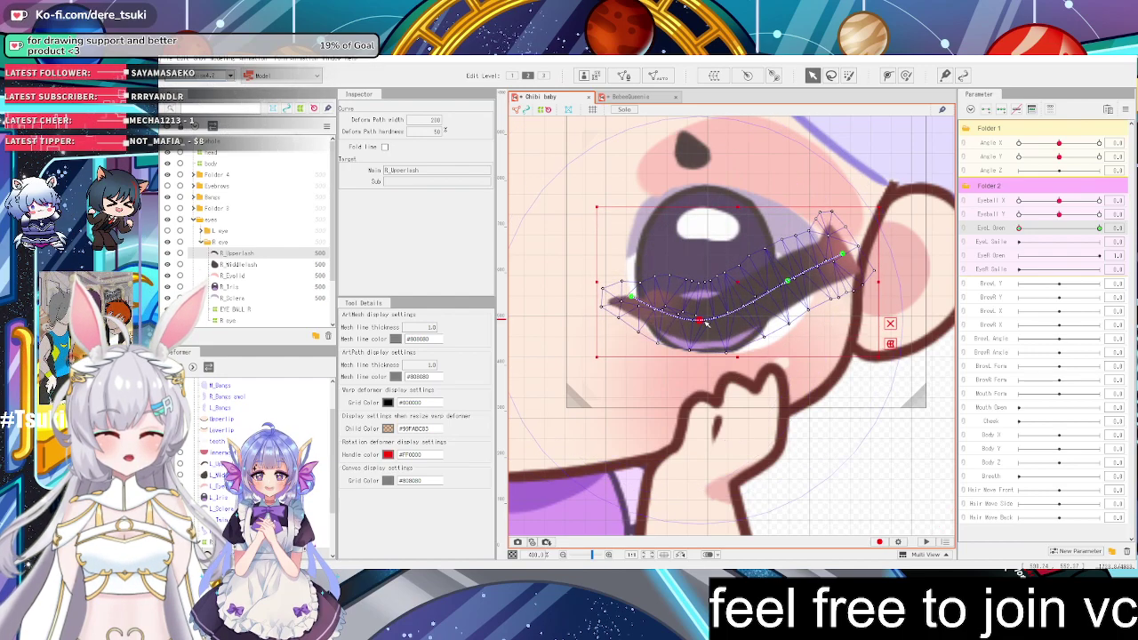
pyautogui.moveTo(631, 296); pyautogui.dragTo(631, 317)
pyautogui.moveTo(700, 320); pyautogui.dragTo(699, 340)
pyautogui.moveTo(788, 281); pyautogui.dragTo(796, 310)
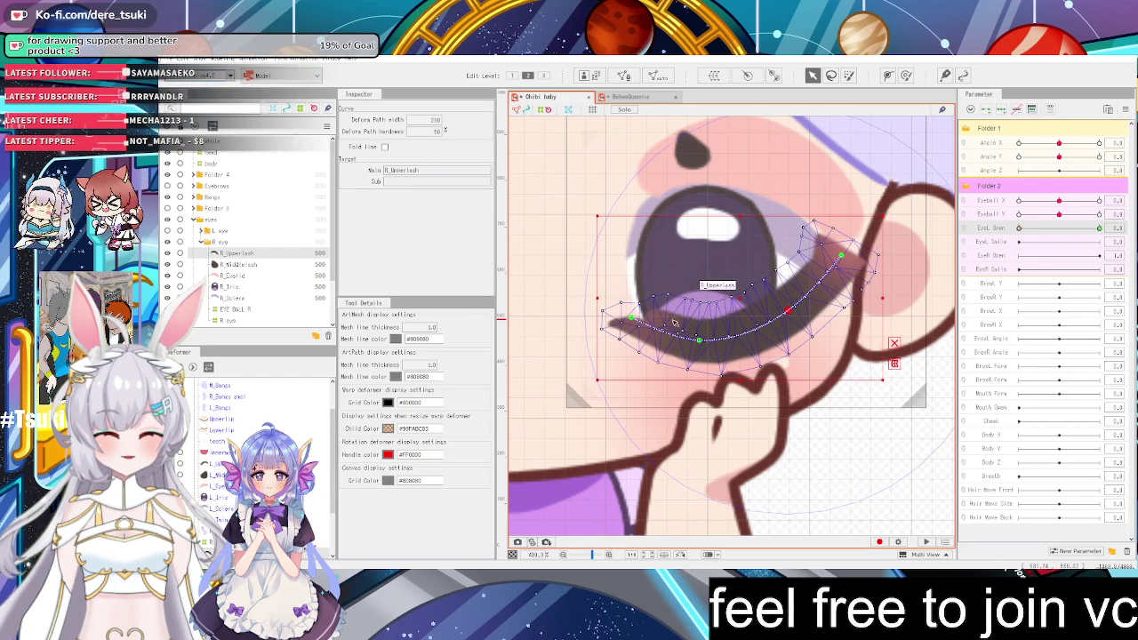
# Smooth the closed lash curve by raising the inner middle point slightly, moving the outer middle point inward and lowering the outer end
pyautogui.keyDown('shift'); pyautogui.click(699, 340); pyautogui.keyUp('shift')
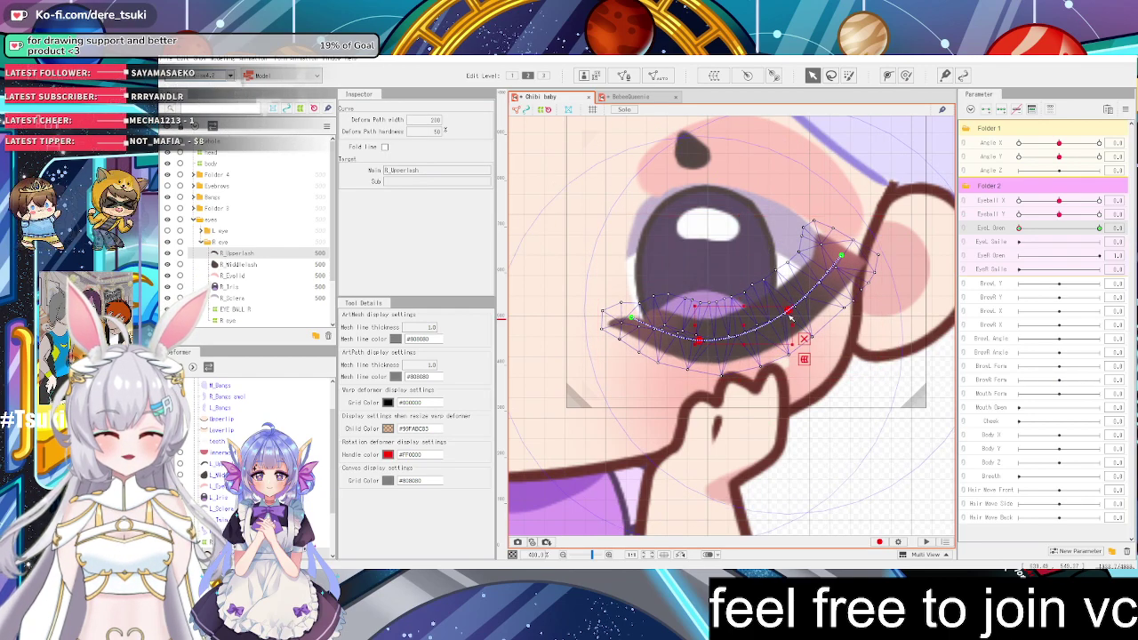
pyautogui.click(841, 261)
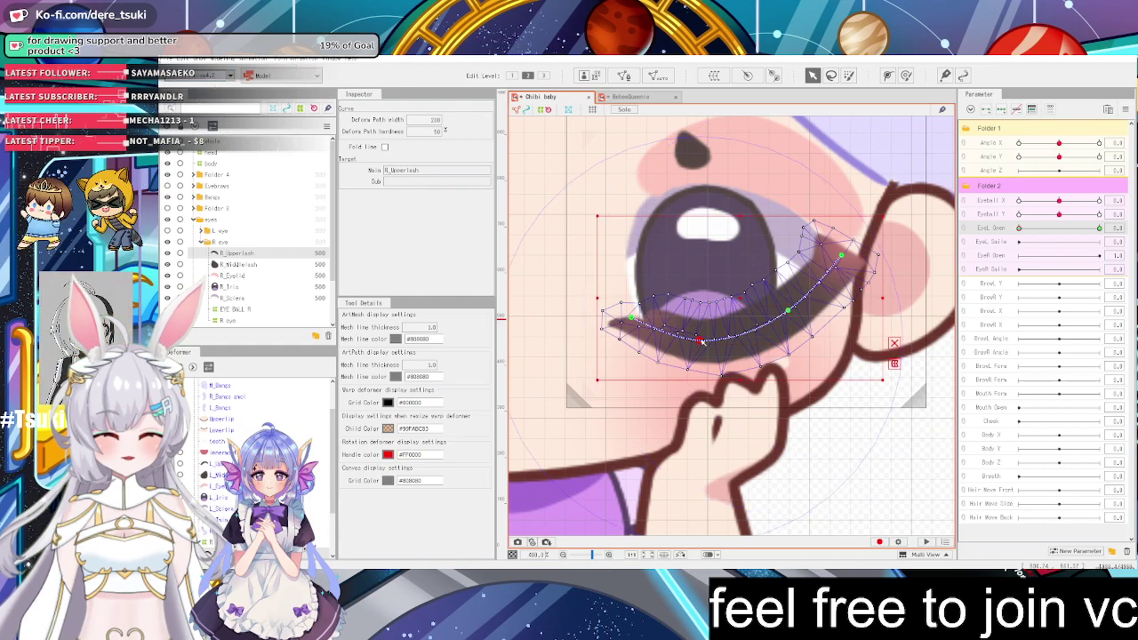
pyautogui.moveTo(702, 341); pyautogui.dragTo(700, 334)
pyautogui.click(790, 310)
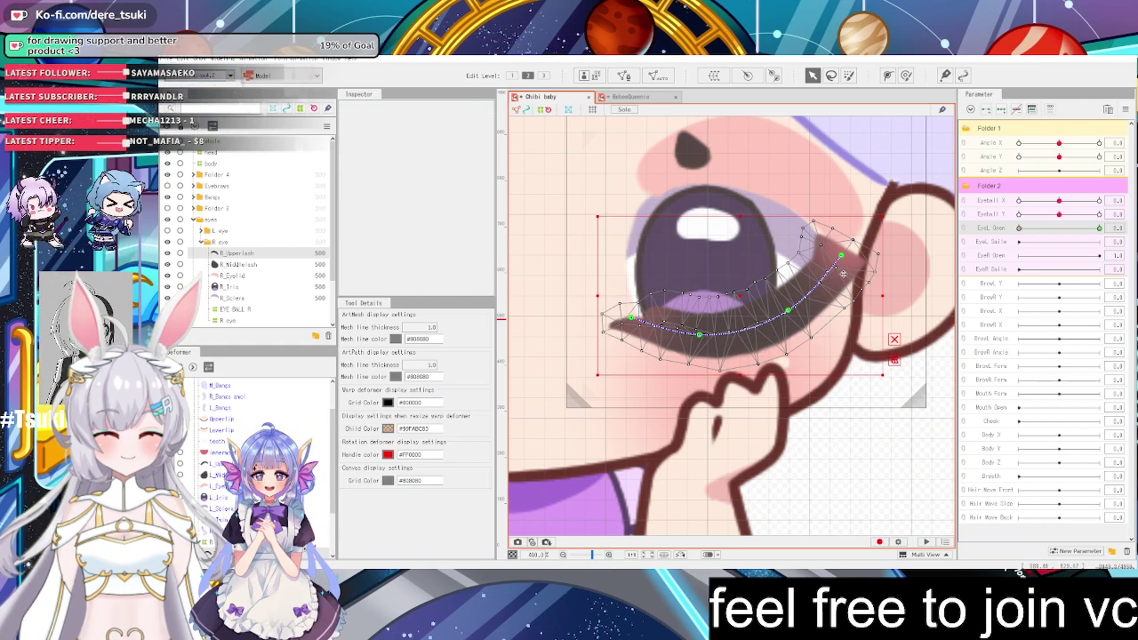
pyautogui.moveTo(789, 310); pyautogui.dragTo(772, 325)
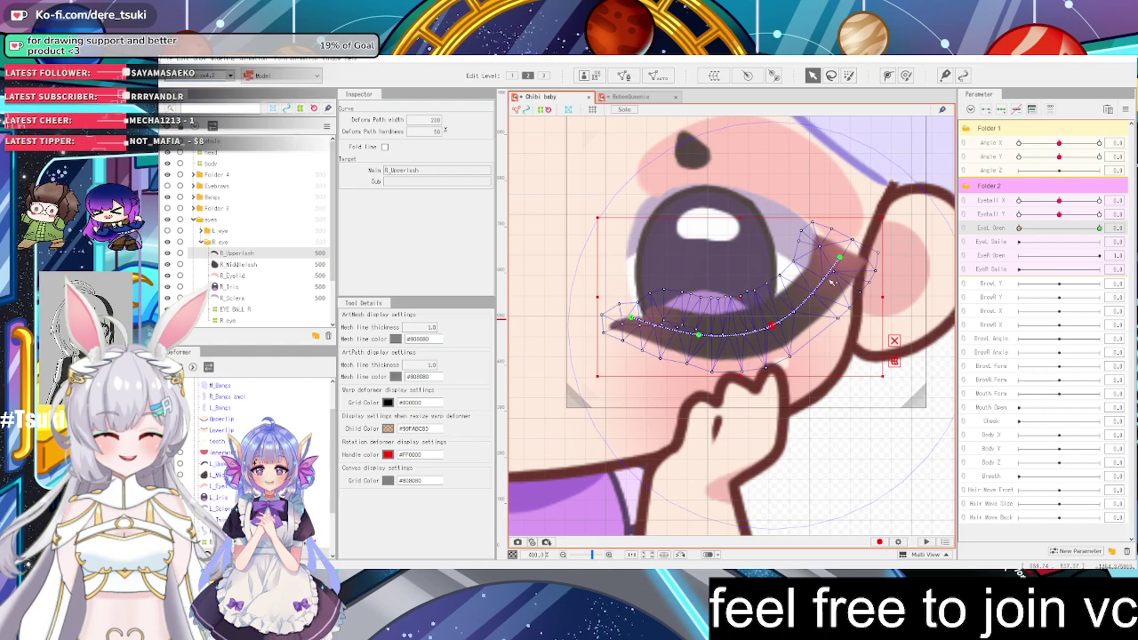
pyautogui.moveTo(843, 260); pyautogui.dragTo(830, 288)
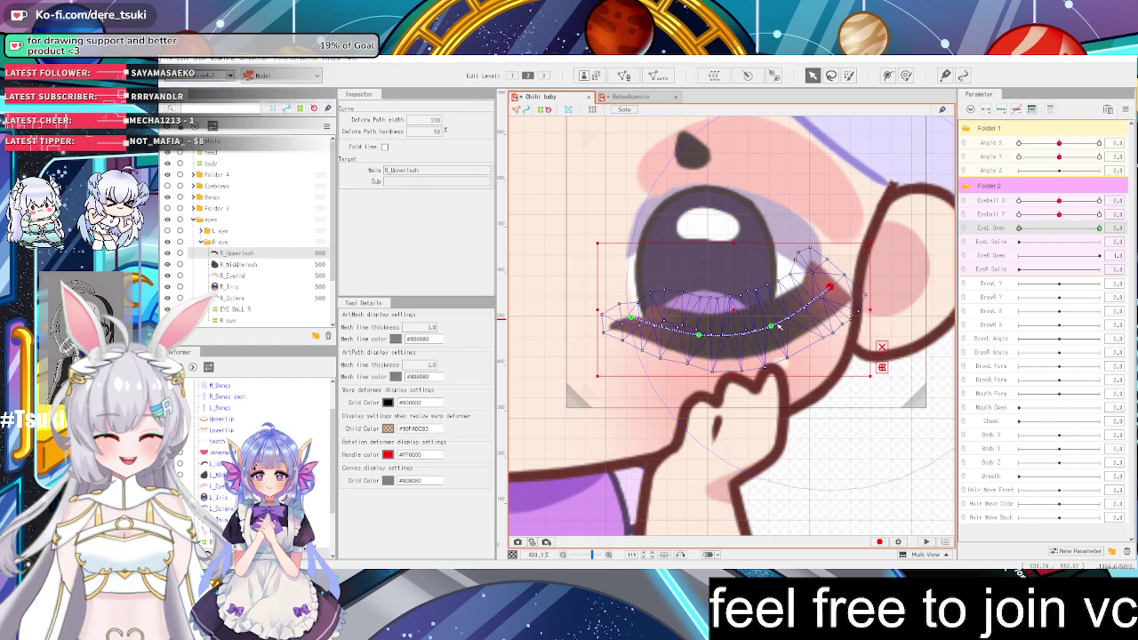
# Nudge the closed lash's inner end outward and fine-tune its outer middle path point at the EyeL Open closed key
pyautogui.moveTo(1022, 227)
pyautogui.mouseDown()
pyautogui.moveTo(1103, 233)
pyautogui.moveTo(1020, 228)
pyautogui.mouseUp()
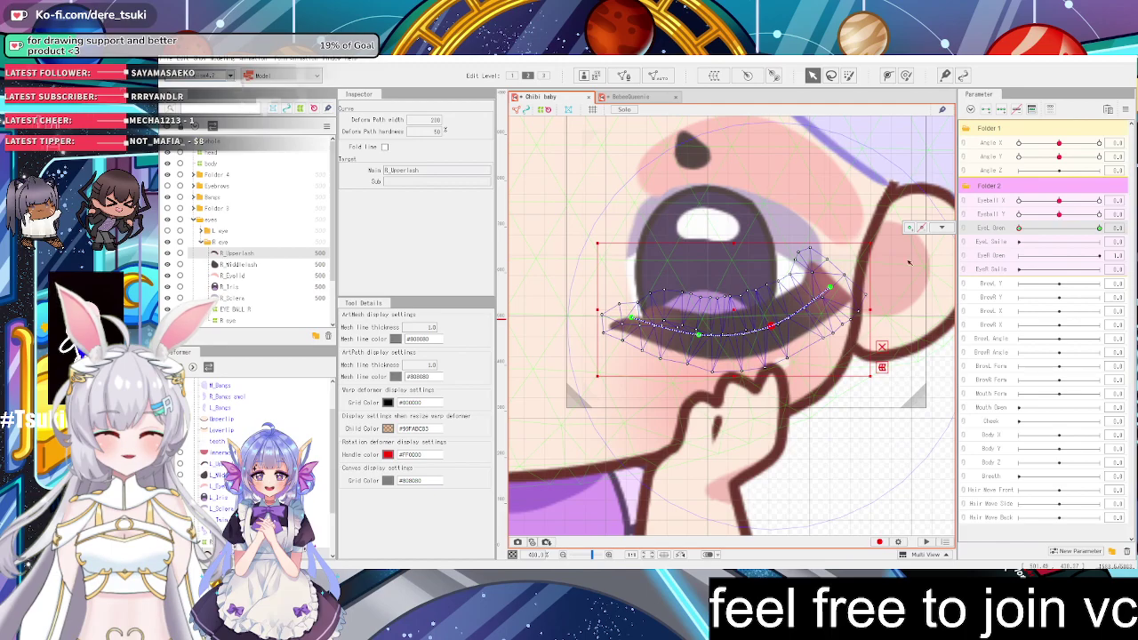
pyautogui.moveTo(631, 318); pyautogui.dragTo(626, 316)
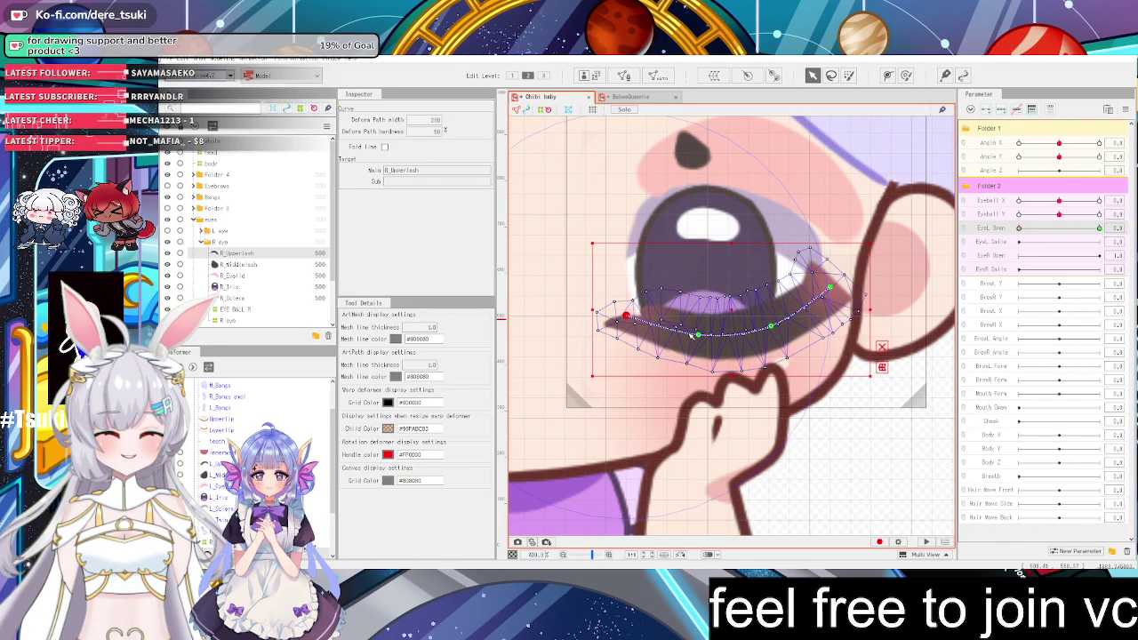
pyautogui.click(767, 329)
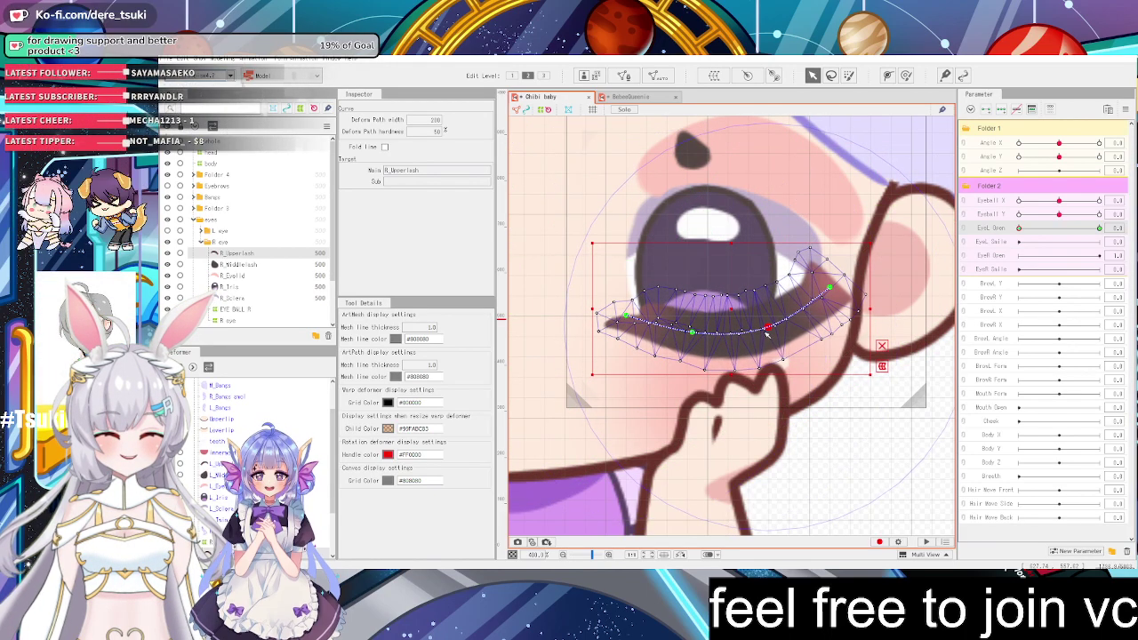
pyautogui.scroll(-4, 766, 333)
pyautogui.scroll(3, 858, 344)
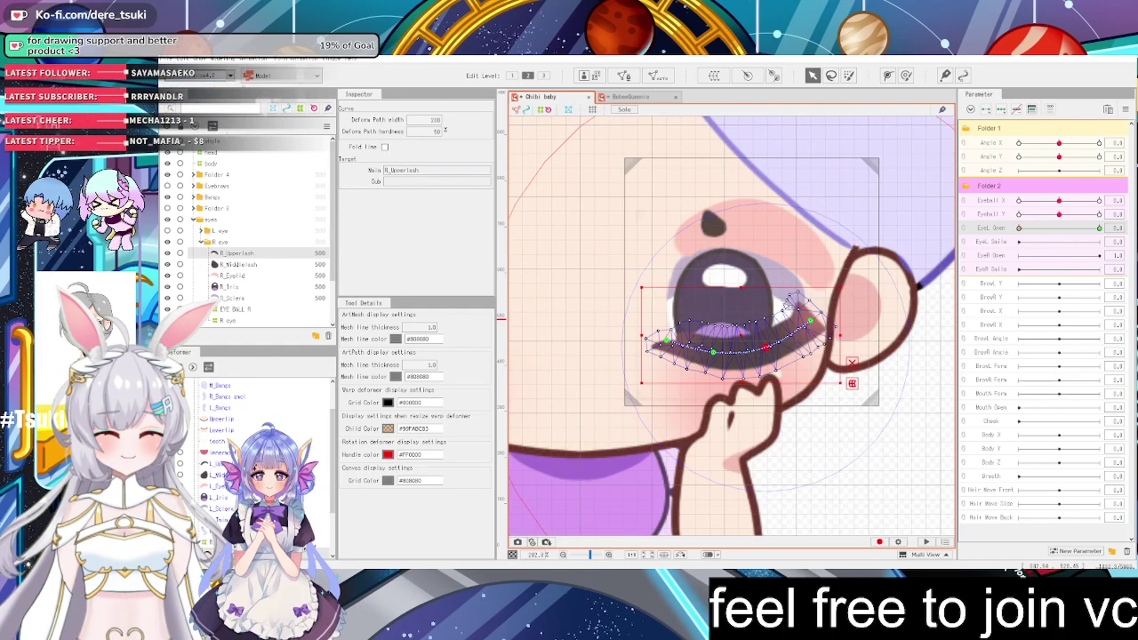
# Switch to the blonde chibi reference model, reset its parameters to their defaults and get a close view of its left eye
pyautogui.click(654, 97)
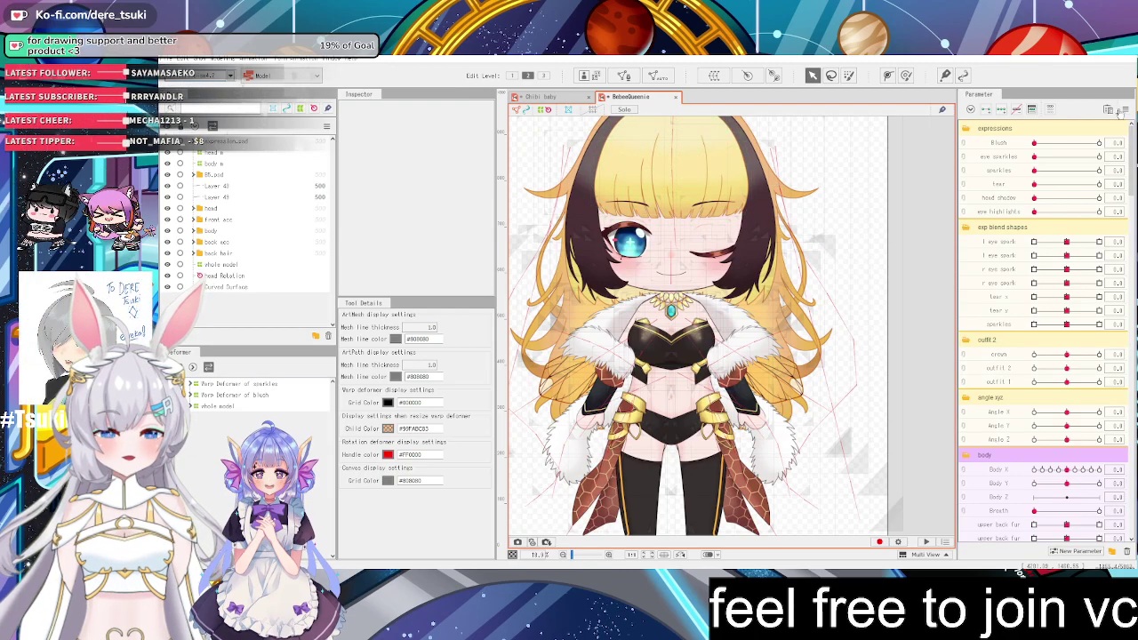
pyautogui.click(1124, 109)
pyautogui.click(1092, 121)
pyautogui.scroll(2, 739, 224)
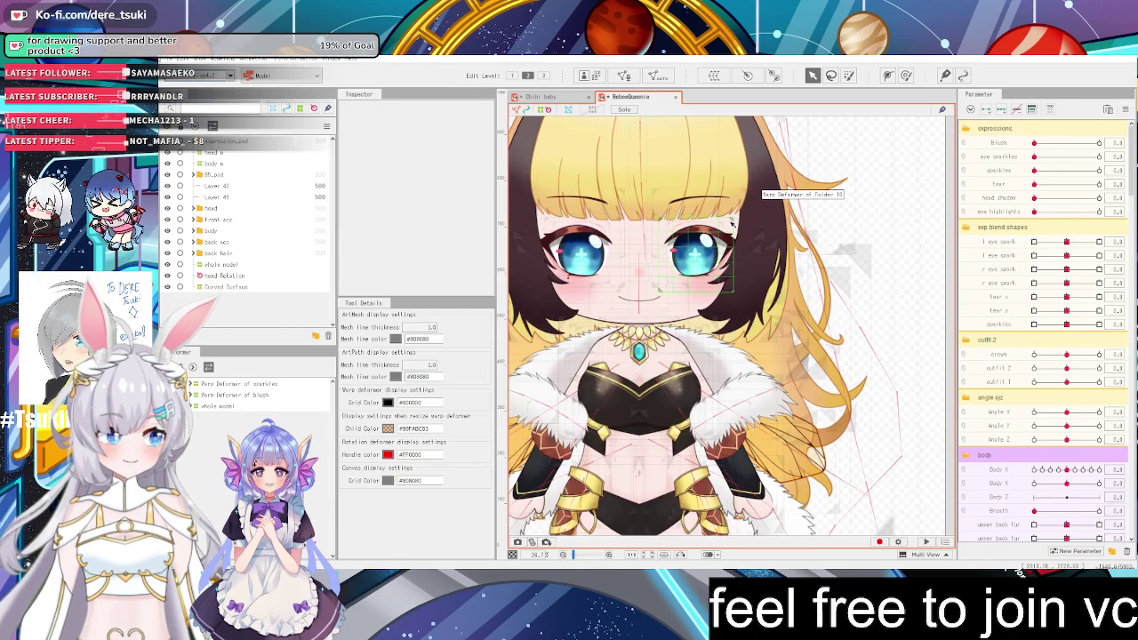
pyautogui.scroll(5, 731, 224)
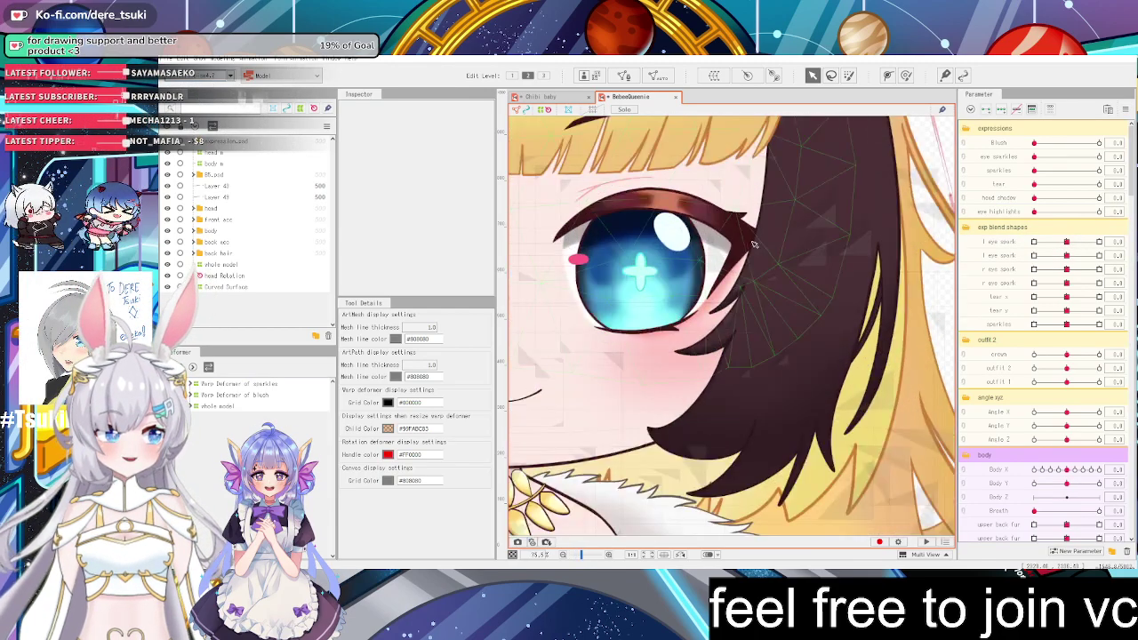
# Select the reference model's main upper lash on the left eye and examine its mesh and deform path points
pyautogui.click(665, 201)
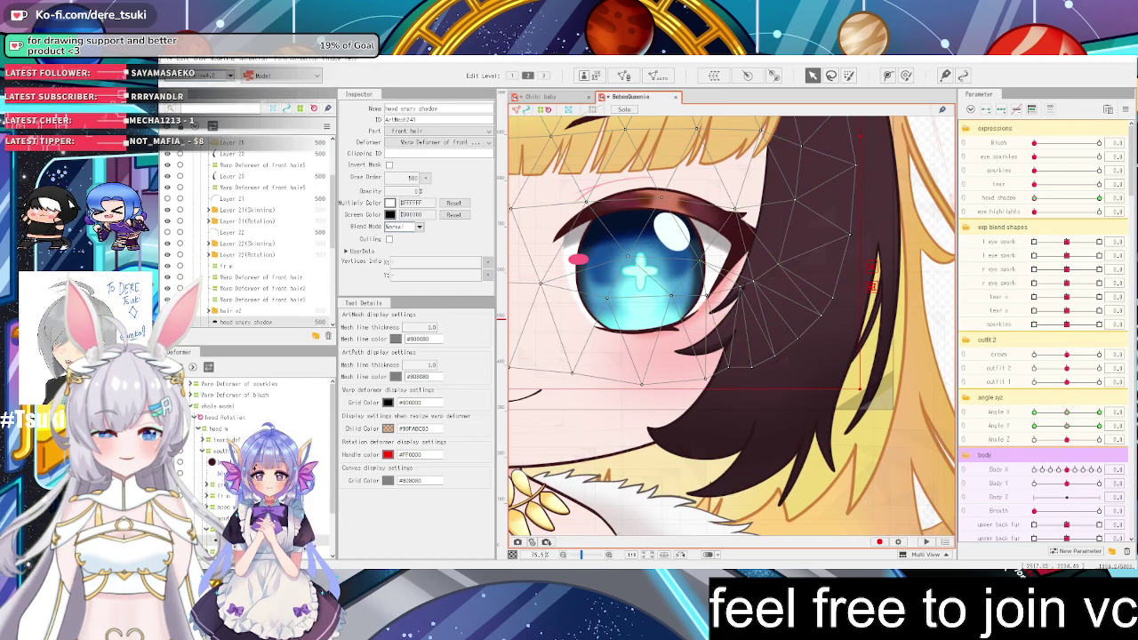
pyautogui.click(578, 260)
pyautogui.click(679, 194)
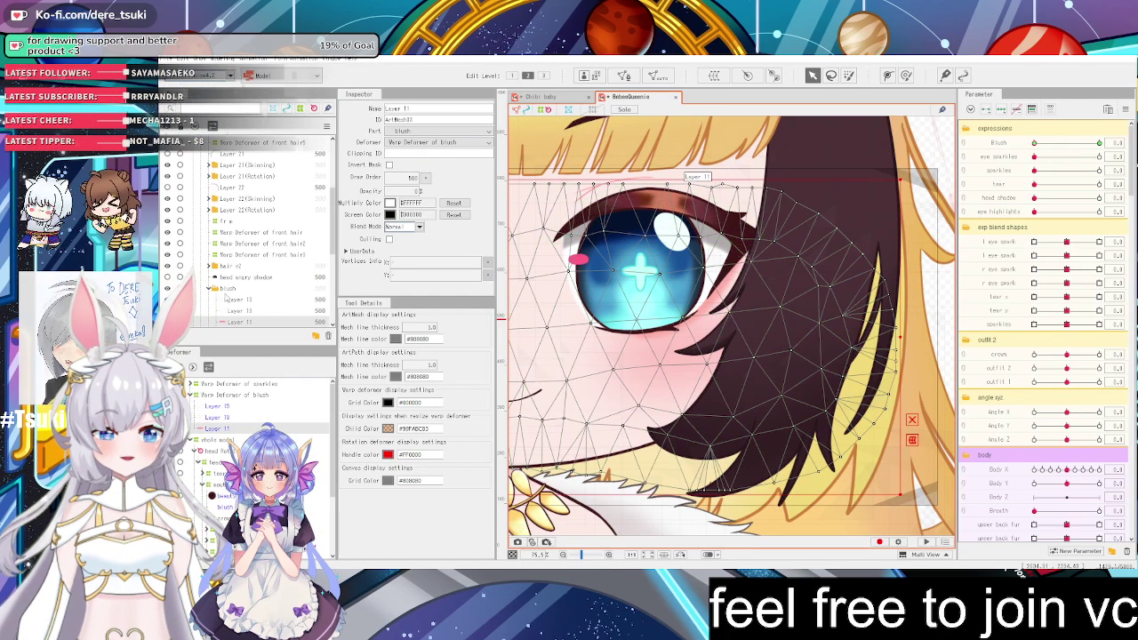
pyautogui.click(661, 203)
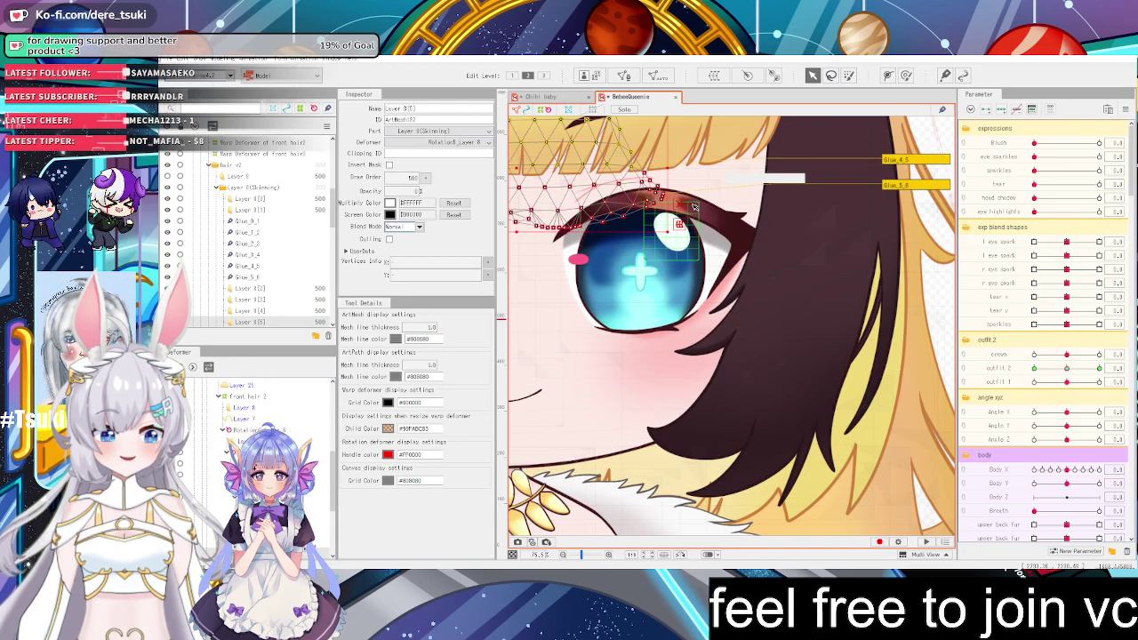
pyautogui.click(718, 217)
pyautogui.scroll(5, 871, 271)
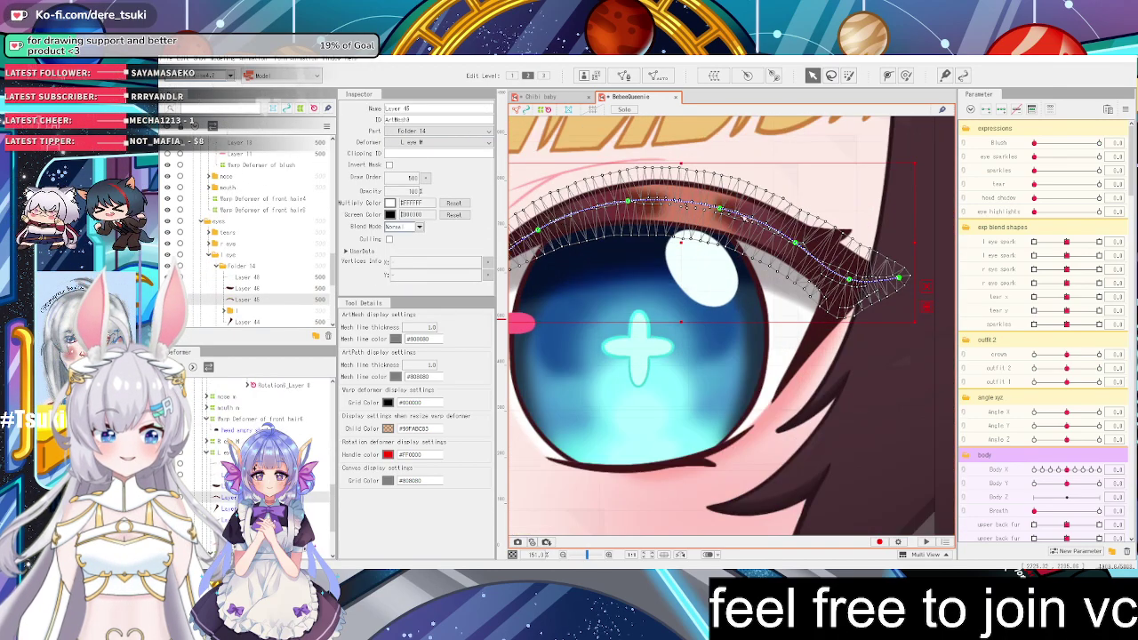
pyautogui.scroll(-3, 889, 267)
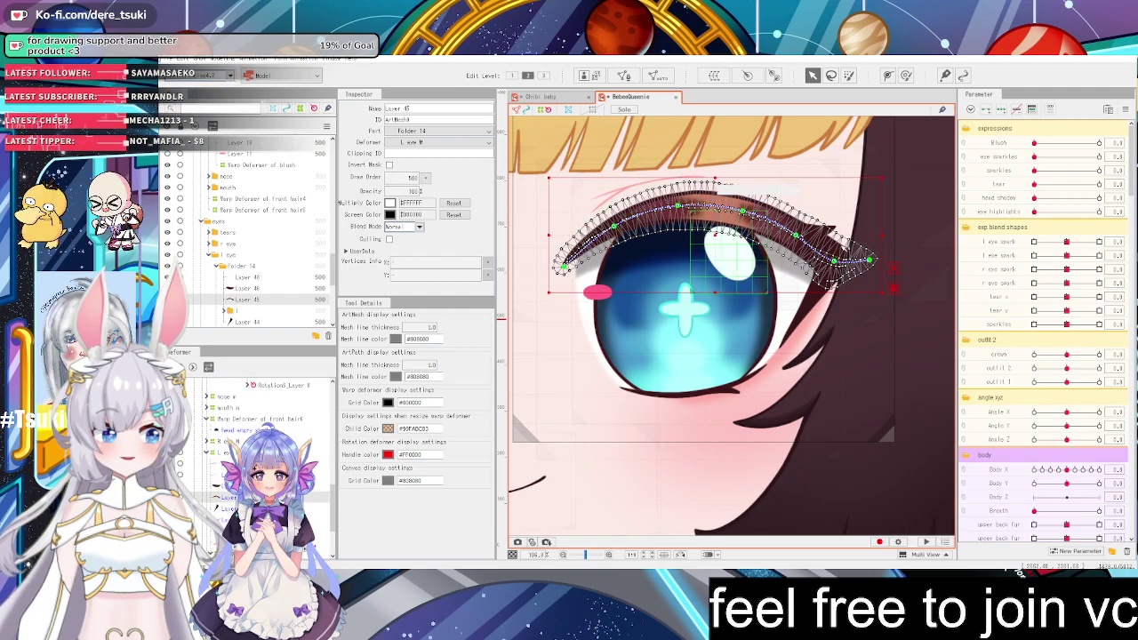
# Inspect the reference eye's separate lash pieces at the outer corner and look through the part list
pyautogui.click(809, 304)
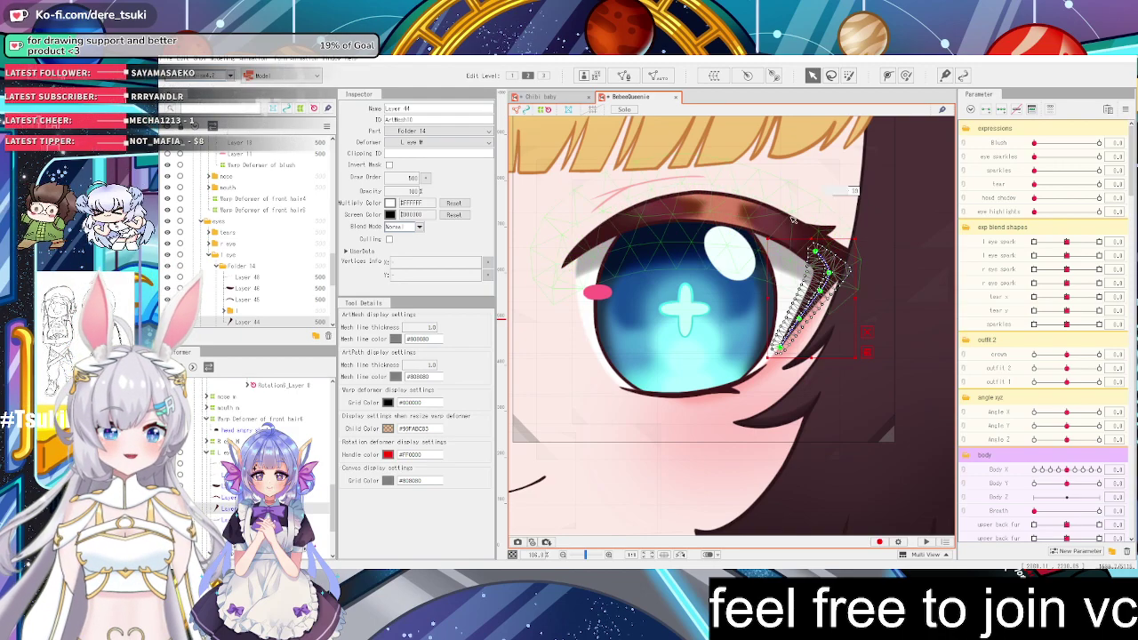
pyautogui.click(826, 234)
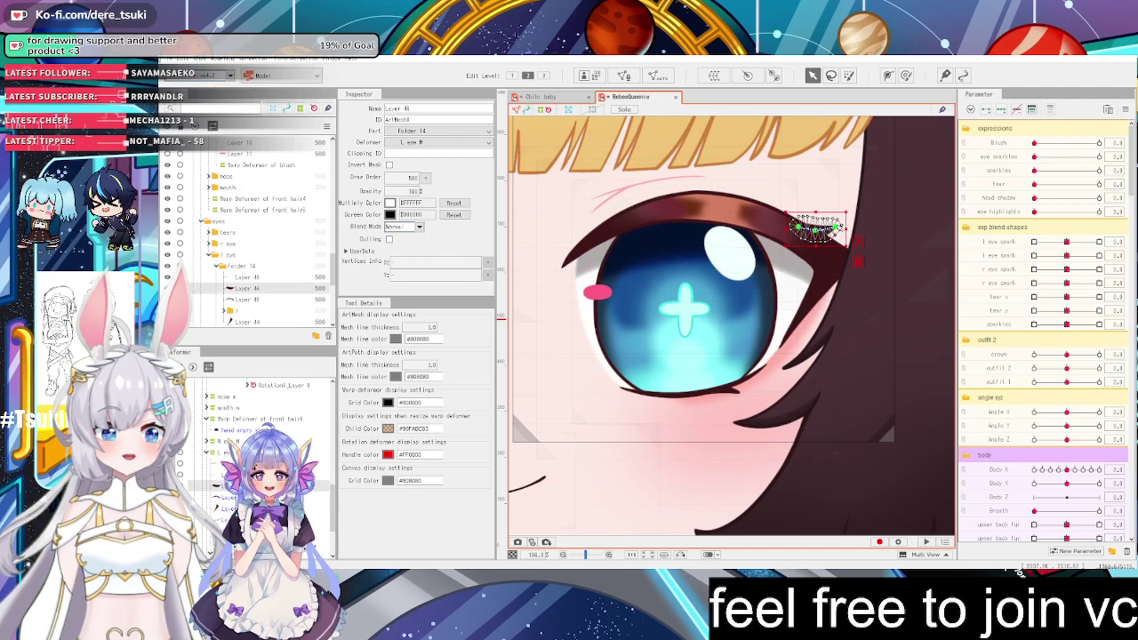
pyautogui.scroll(4, 840, 233)
pyautogui.scroll(-5, 840, 233)
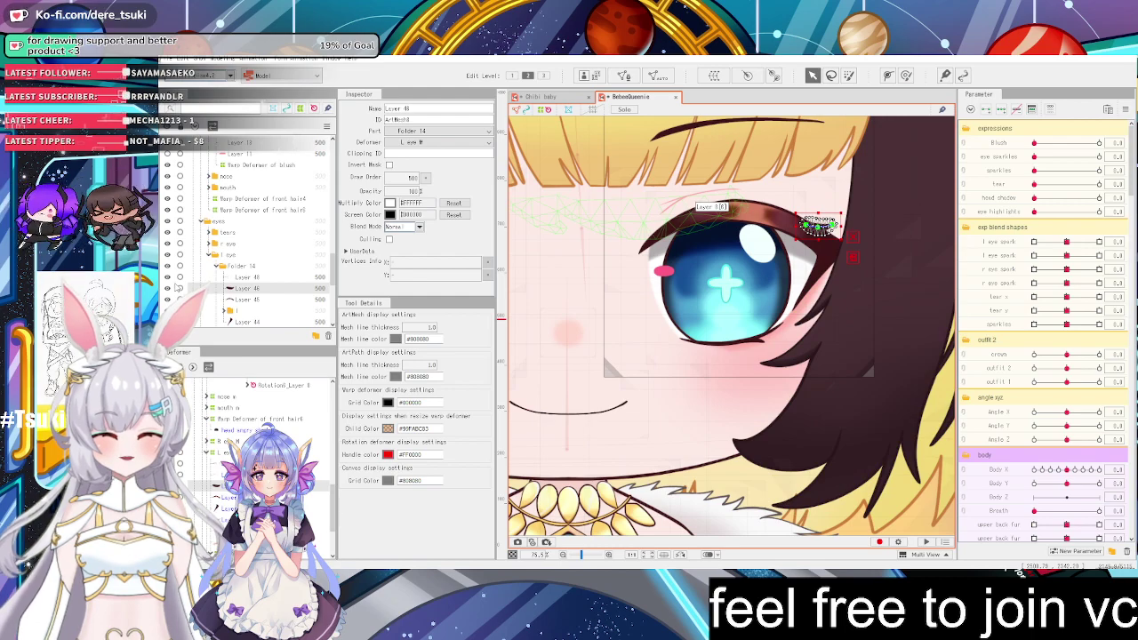
pyautogui.scroll(-8, 178, 288)
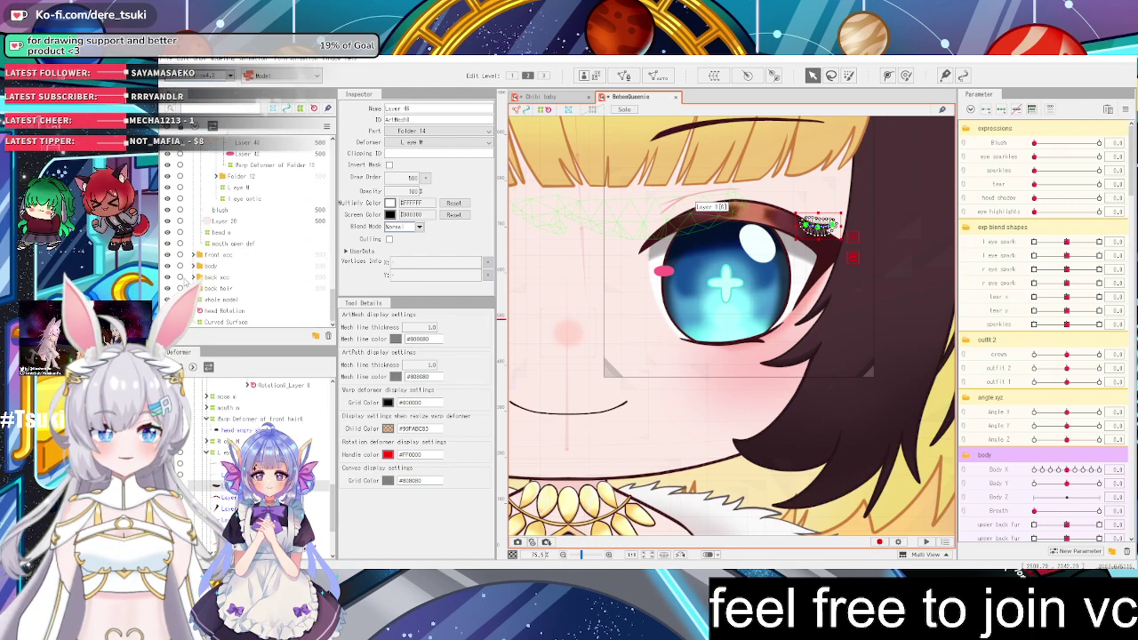
# Look over the reference model's part list and whole figure, and return to the Chibi baby model with EyeL Open at its closed key
pyautogui.scroll(6, 181, 284)
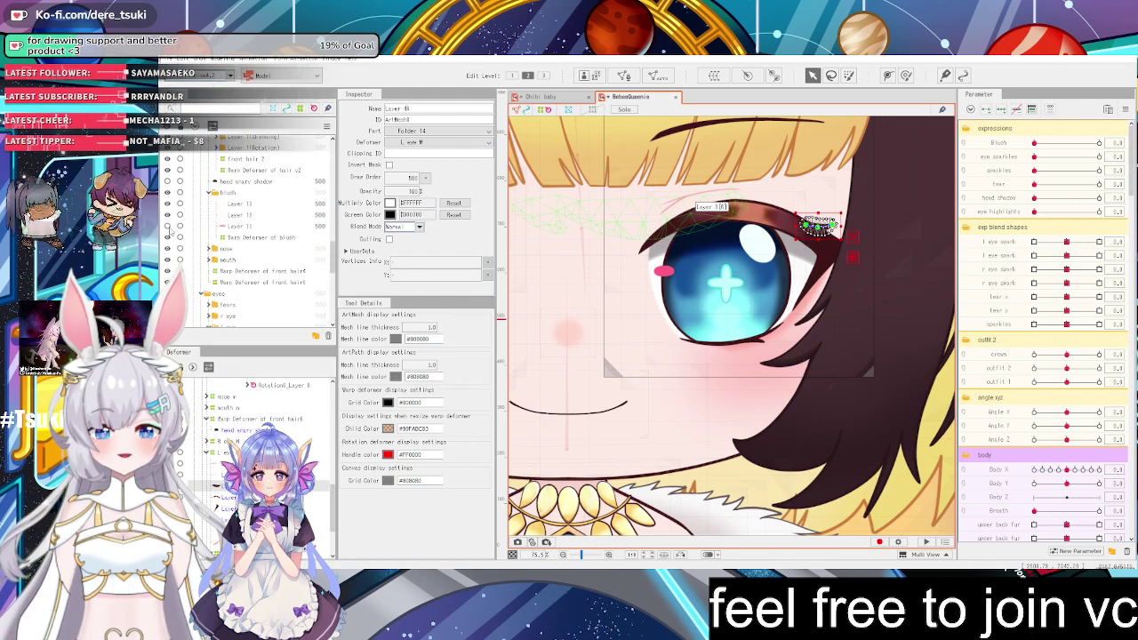
pyautogui.click(168, 183)
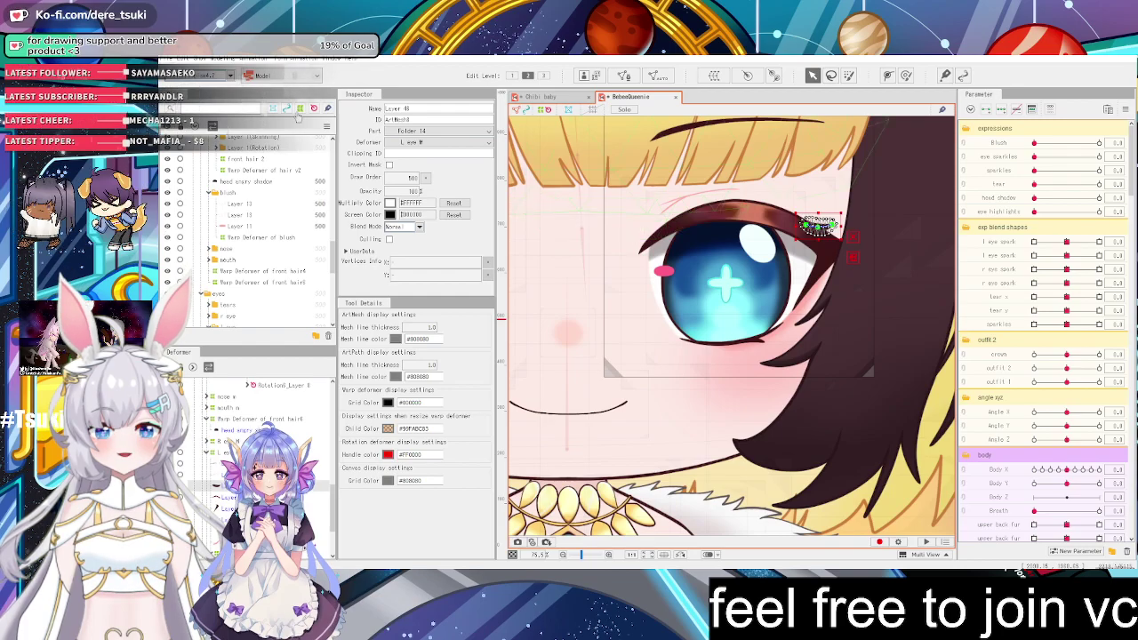
pyautogui.scroll(-6, 732, 192)
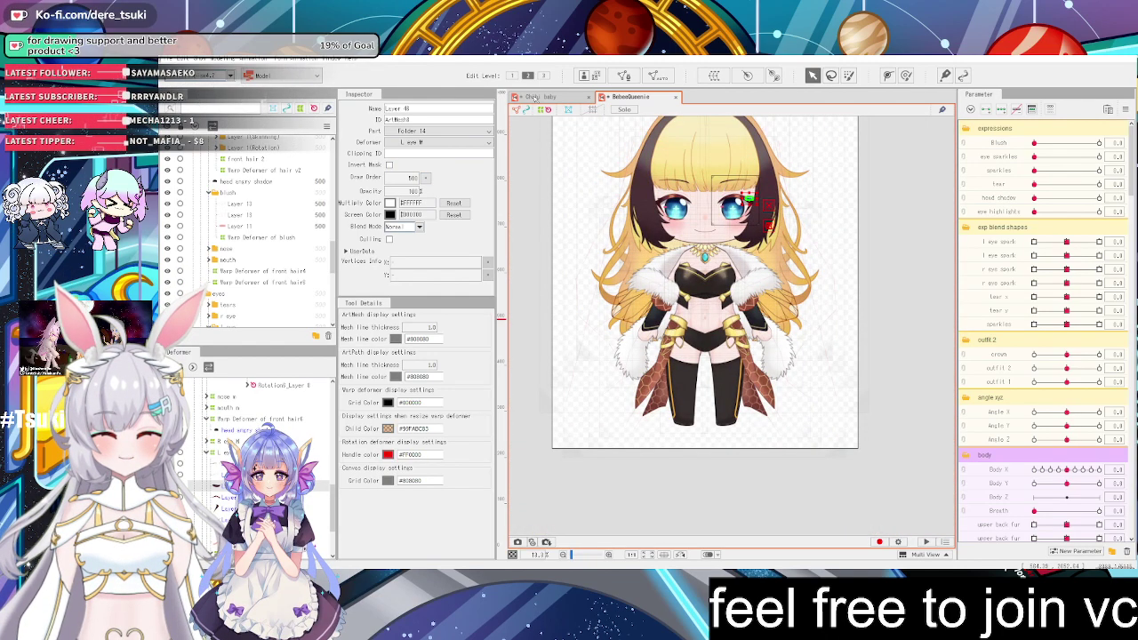
pyautogui.click(536, 98)
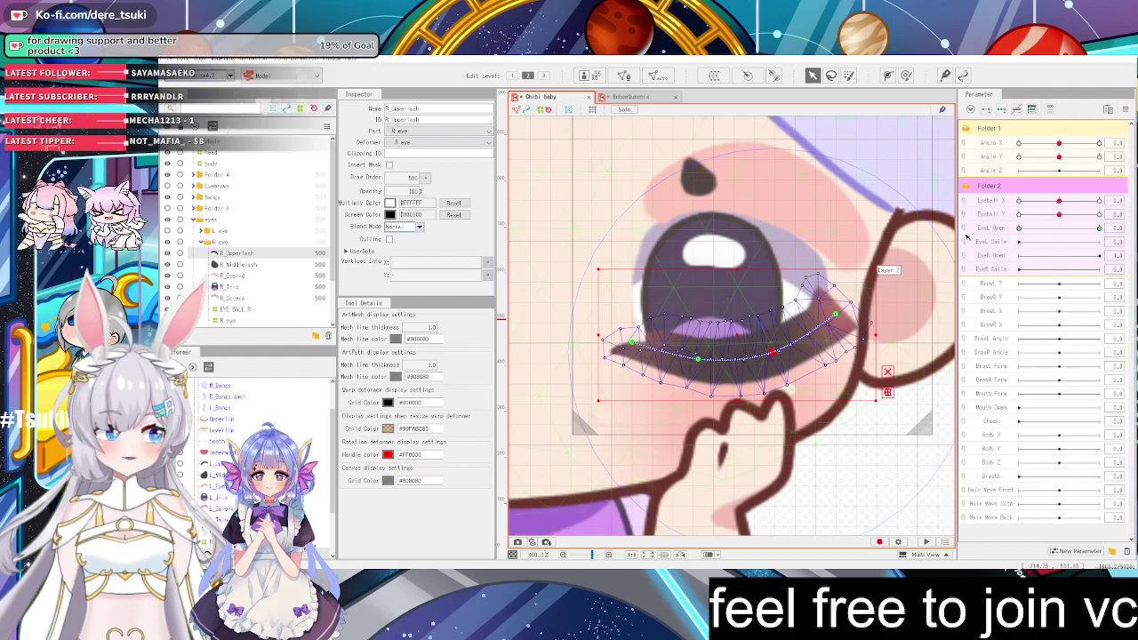
pyautogui.moveTo(1019, 229); pyautogui.dragTo(965, 259)
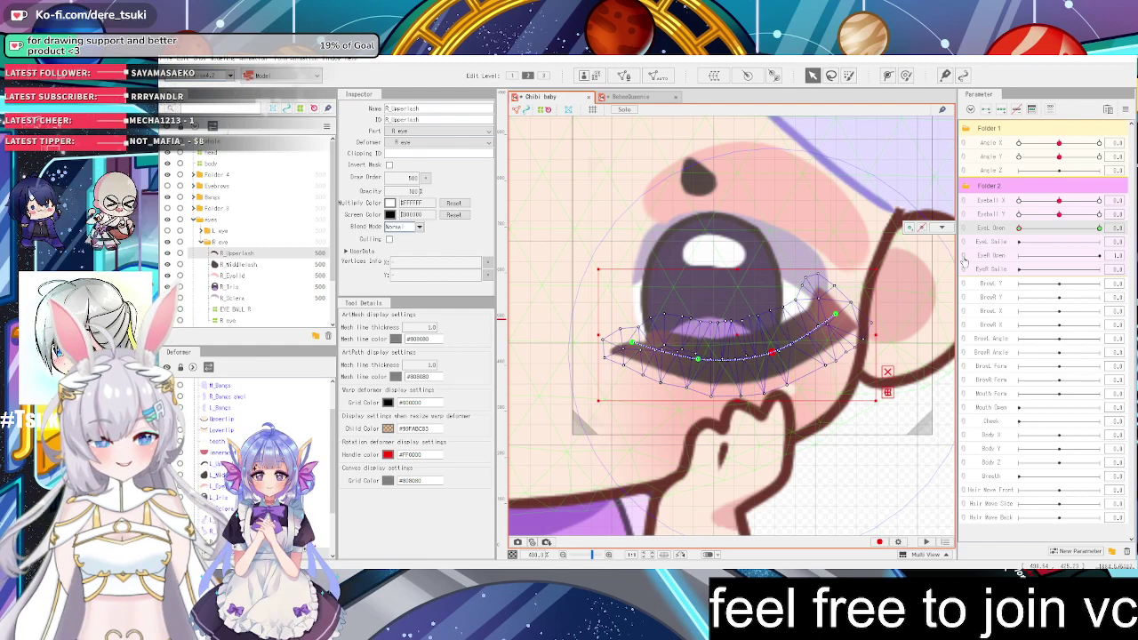
# Try moving the inner end path point of the closed upper lash further outward, and undo it
pyautogui.click(631, 343)
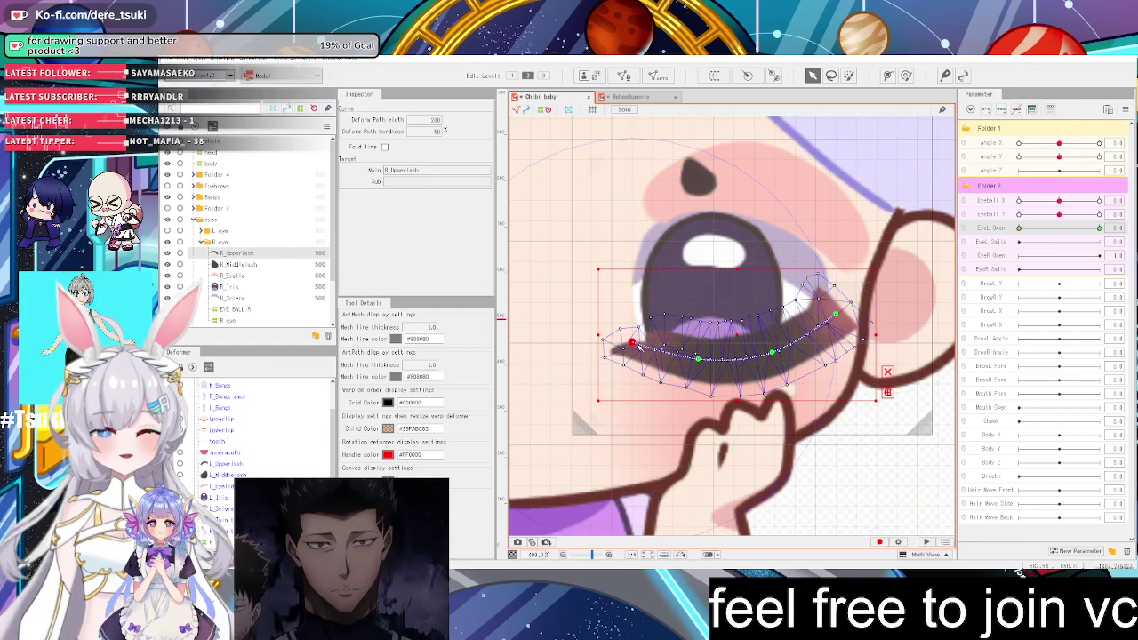
pyautogui.moveTo(631, 342); pyautogui.dragTo(596, 339)
pyautogui.hotkey('ctrl', 'z')
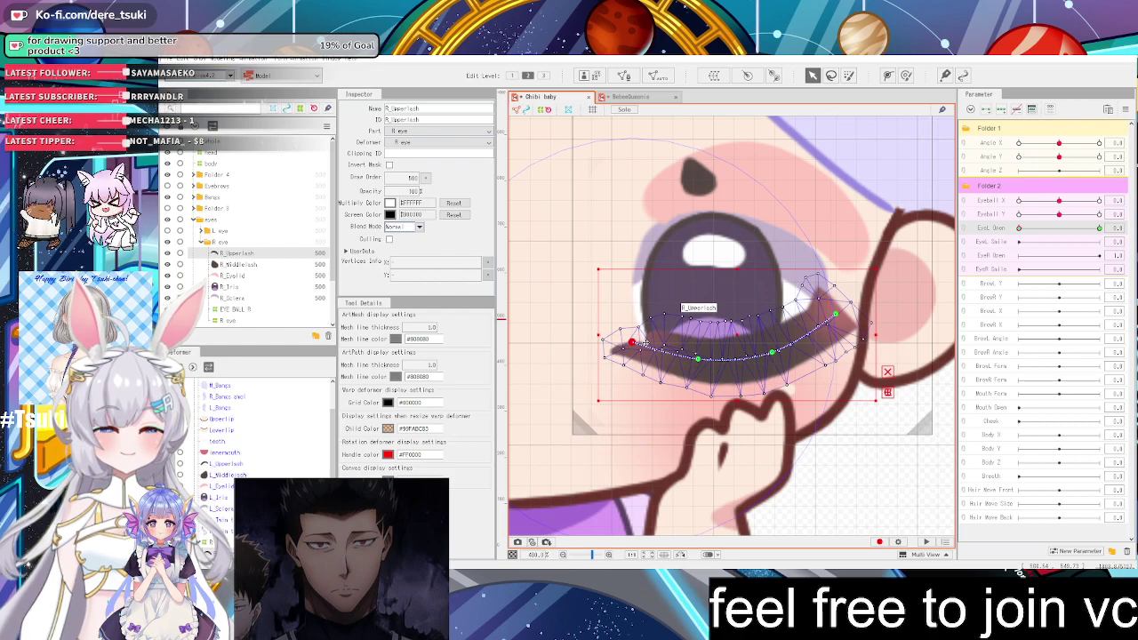
# View the blonde reference model's full figure and compare it with the Chibi baby model
pyautogui.click(631, 97)
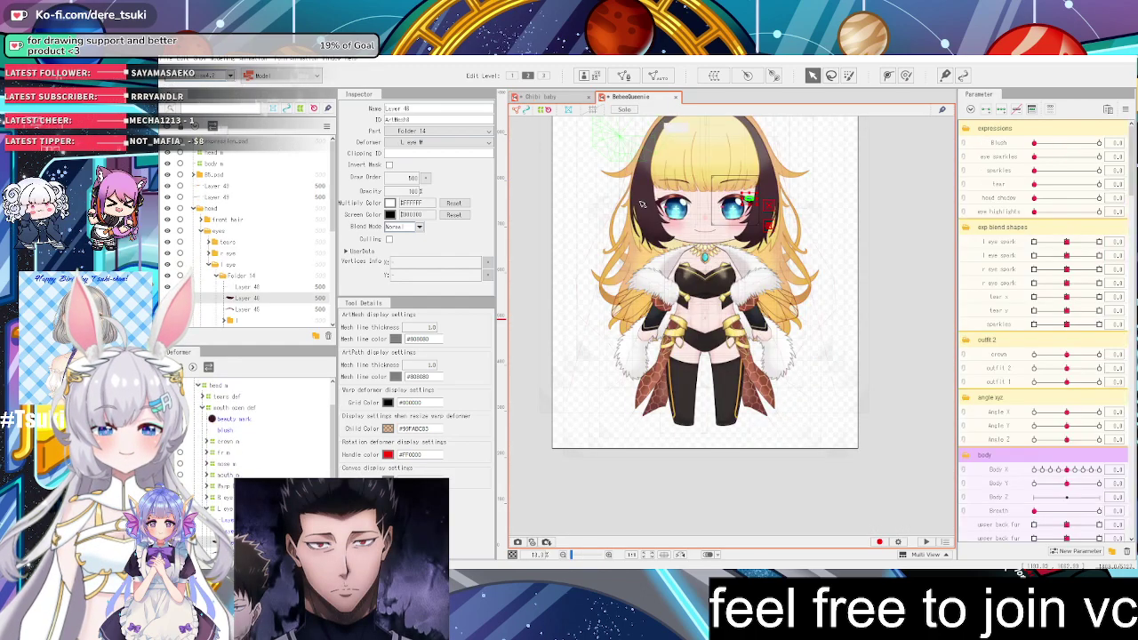
pyautogui.scroll(-5, 676, 212)
pyautogui.scroll(5, 673, 196)
pyautogui.click(789, 340)
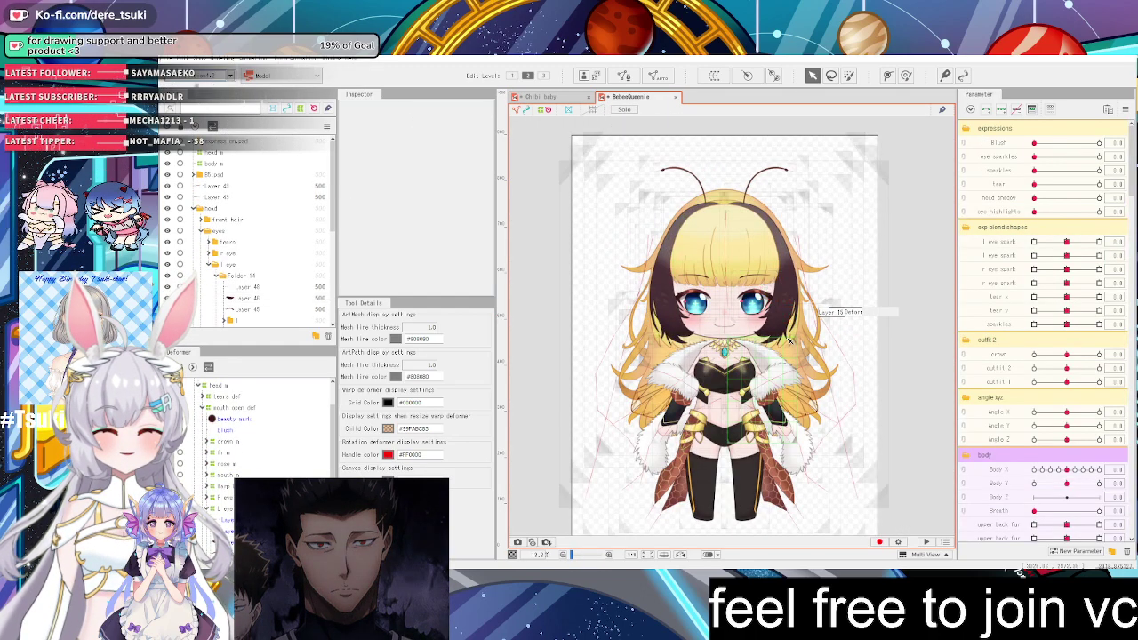
pyautogui.scroll(2, 770, 463)
pyautogui.scroll(-2, 764, 400)
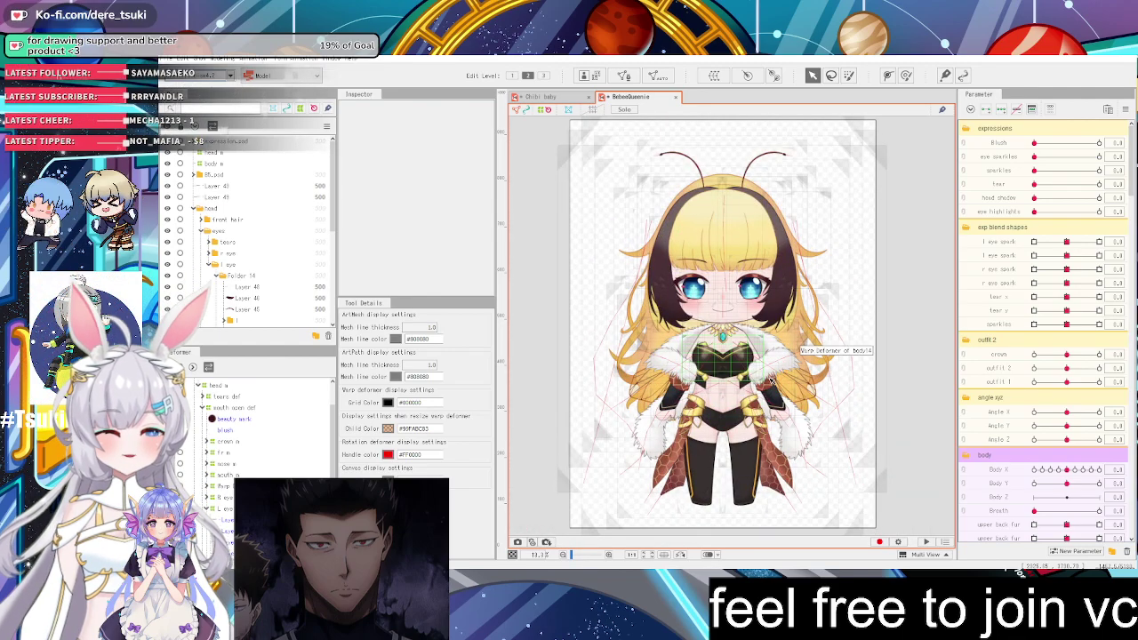
pyautogui.click(548, 96)
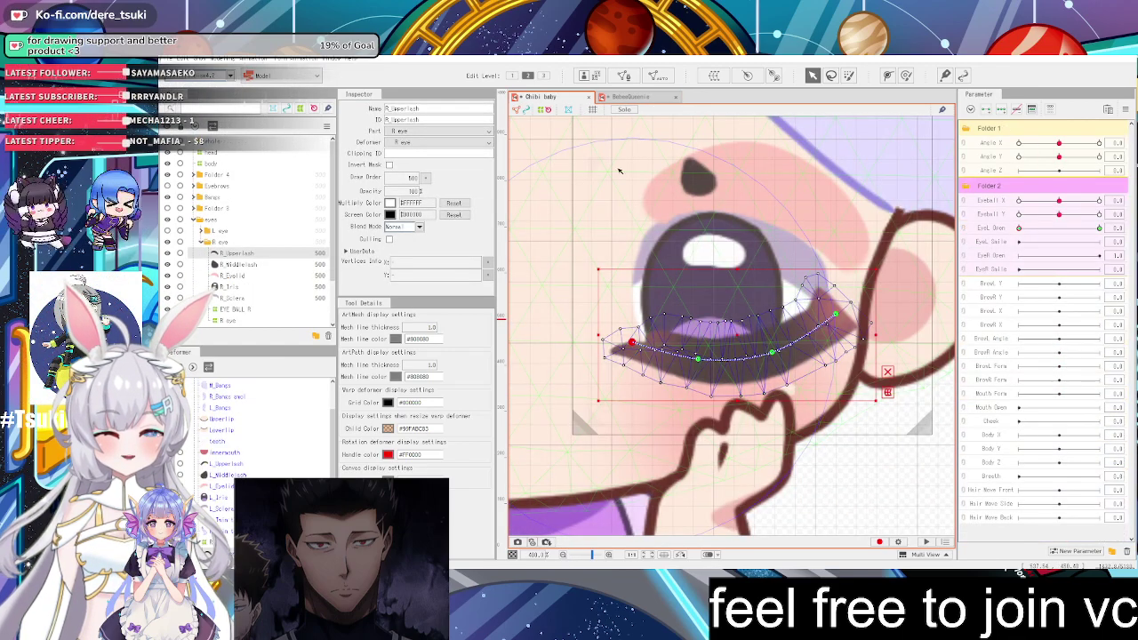
pyautogui.click(622, 96)
pyautogui.click(568, 96)
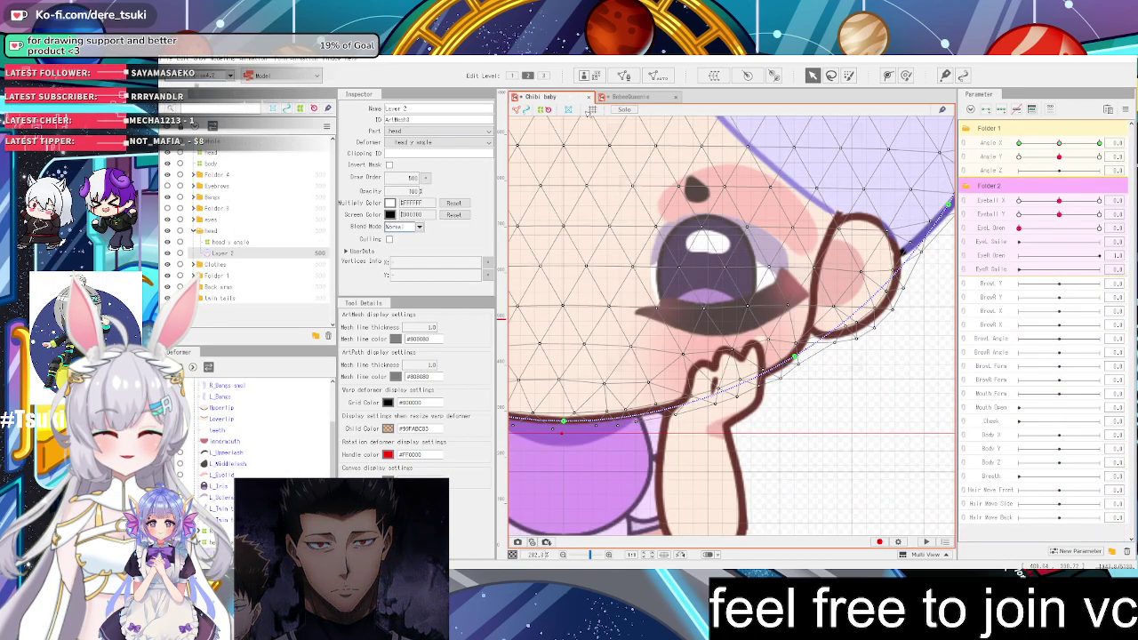
# Select R_Upperlash again and examine its closed pose up close with EyeL Open at 0
pyautogui.scroll(-4, 732, 190)
pyautogui.click(732, 218)
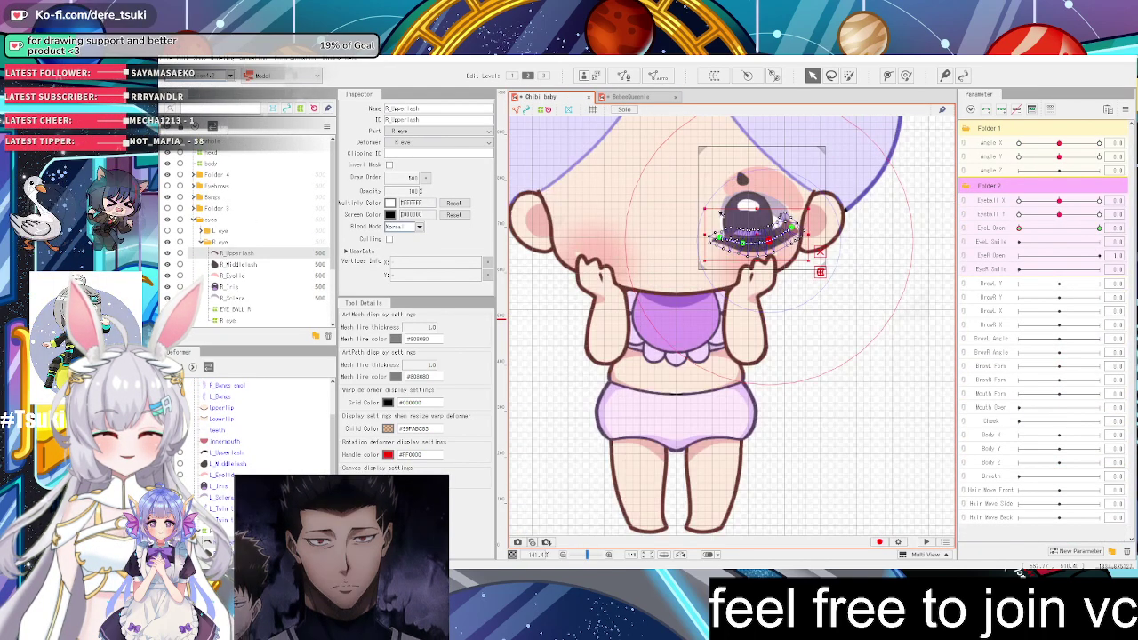
pyautogui.scroll(2, 786, 249)
pyautogui.scroll(2, 786, 248)
pyautogui.moveTo(1075, 229); pyautogui.dragTo(1010, 228)
pyautogui.scroll(2, 827, 232)
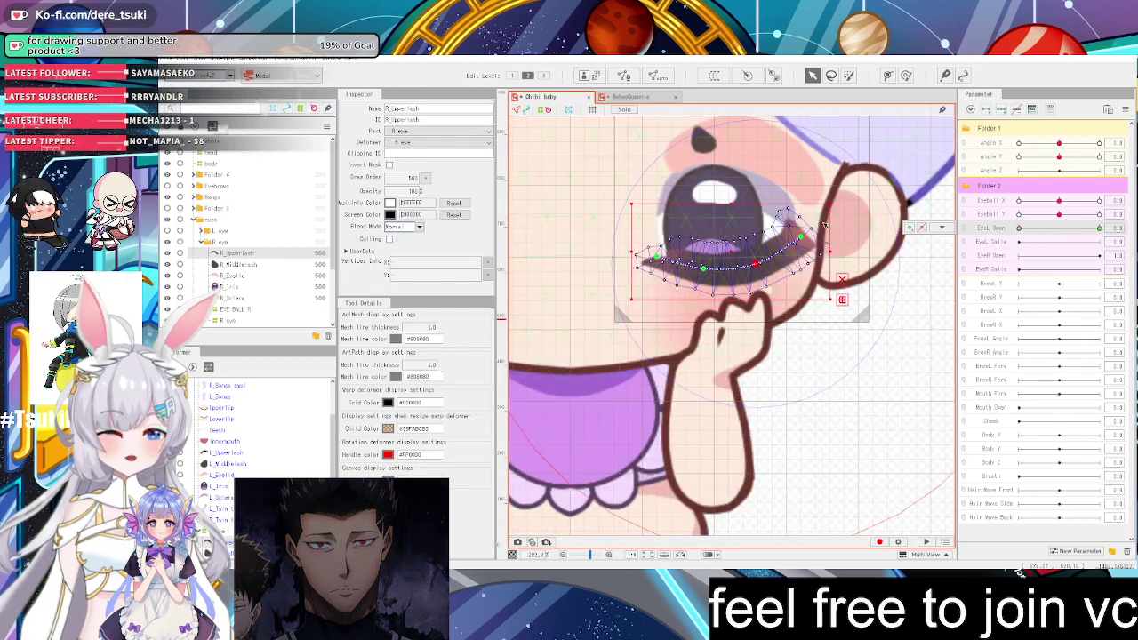
pyautogui.scroll(1, 754, 162)
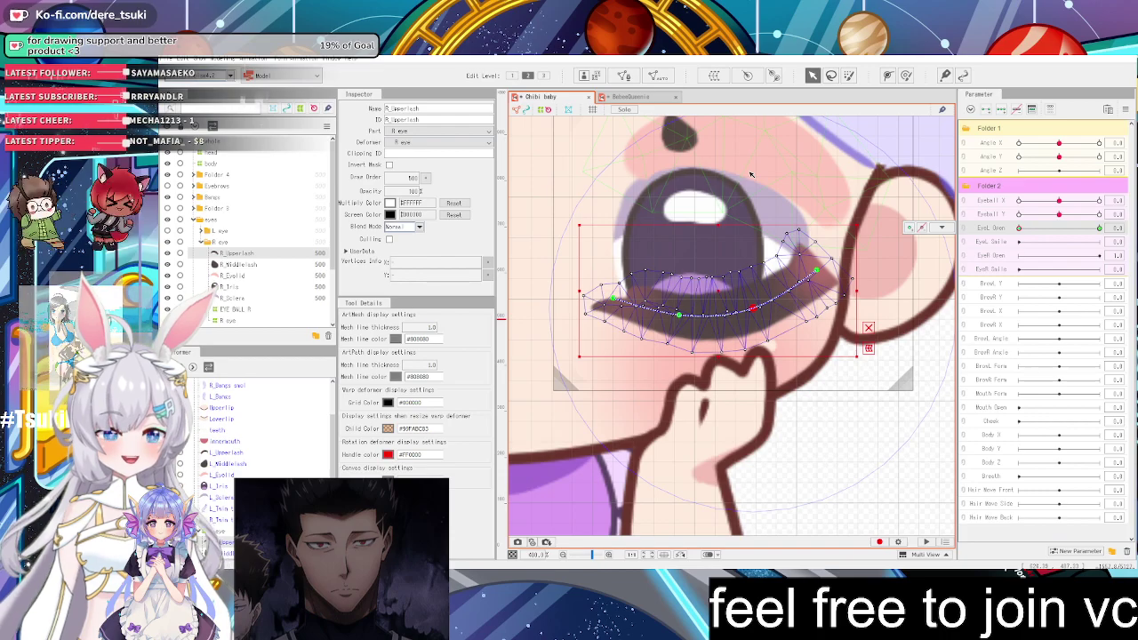
# With EyeL Open at 1.0, automatically generate the R_Upperlash mesh using the heavy deform preset
pyautogui.moveTo(1019, 228); pyautogui.dragTo(1109, 254)
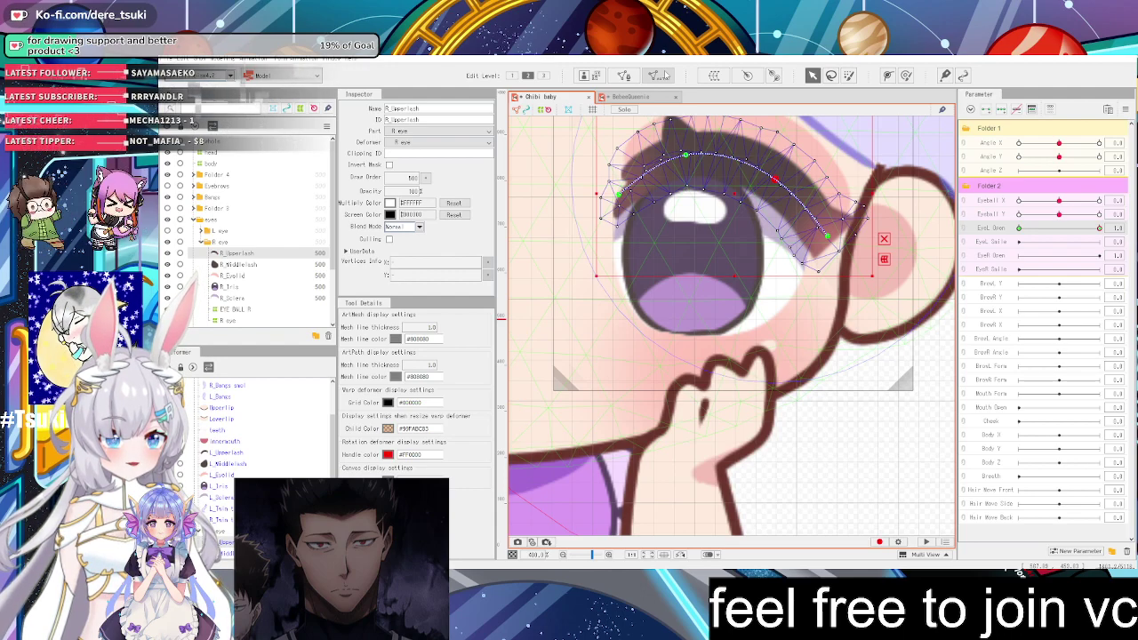
pyautogui.click(654, 77)
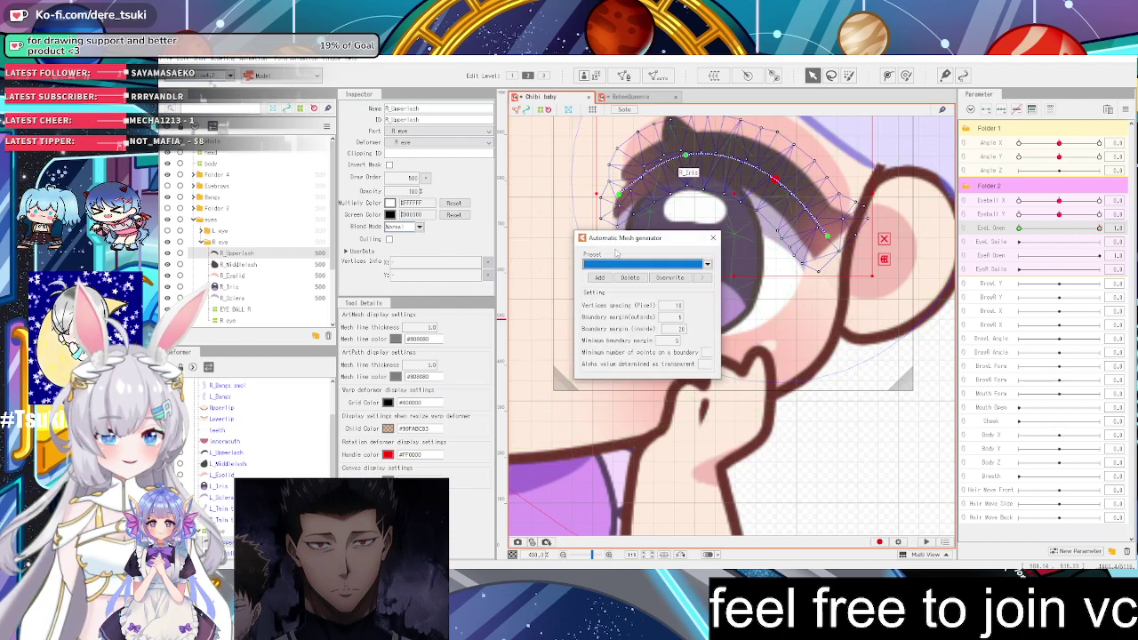
pyautogui.click(645, 264)
pyautogui.click(600, 336)
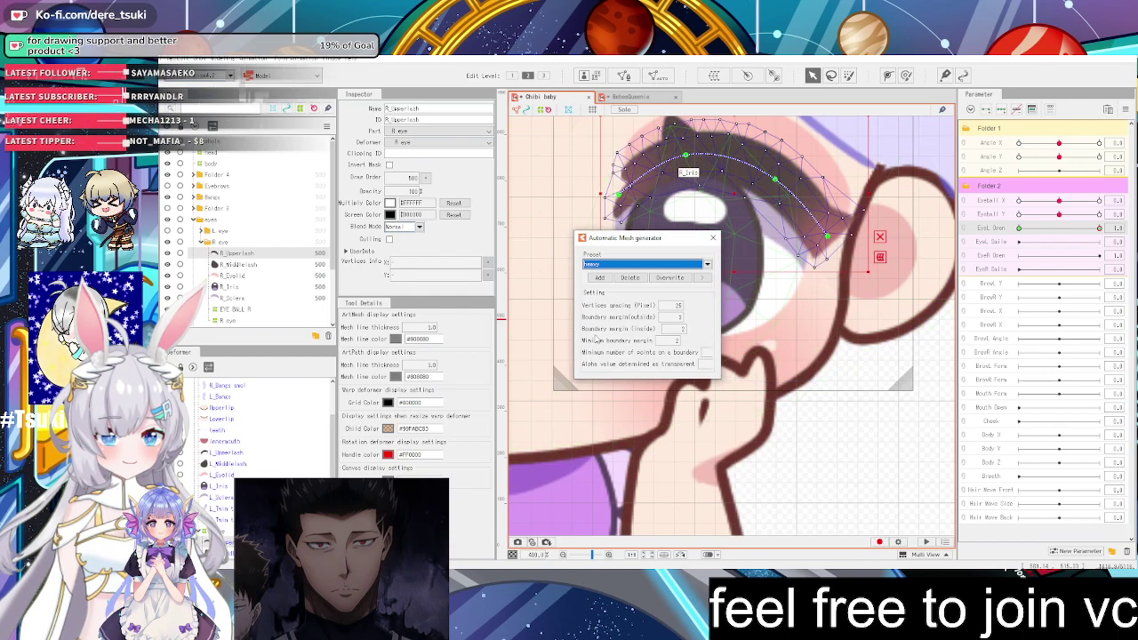
pyautogui.click(682, 265)
pyautogui.click(611, 326)
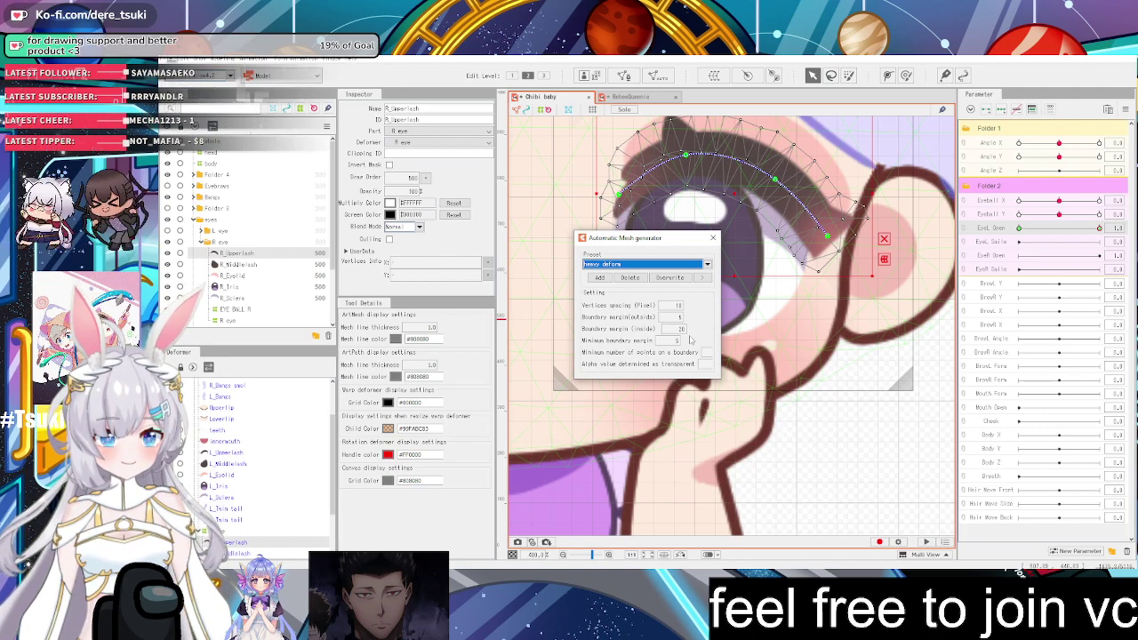
pyautogui.moveTo(720, 343); pyautogui.dragTo(774, 345)
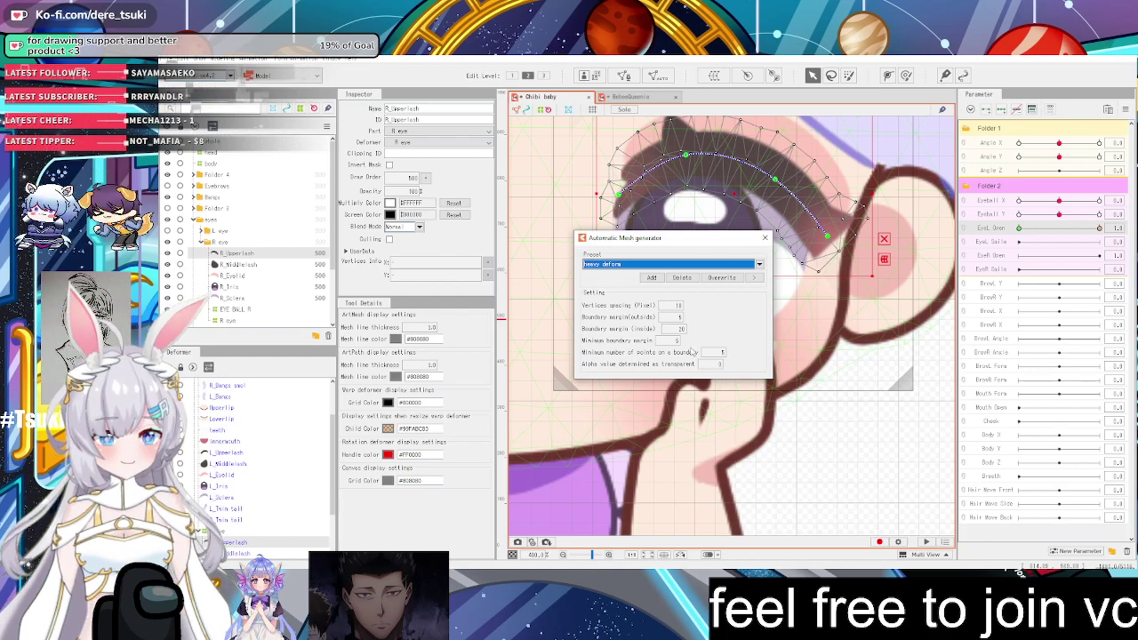
pyautogui.moveTo(658, 330)
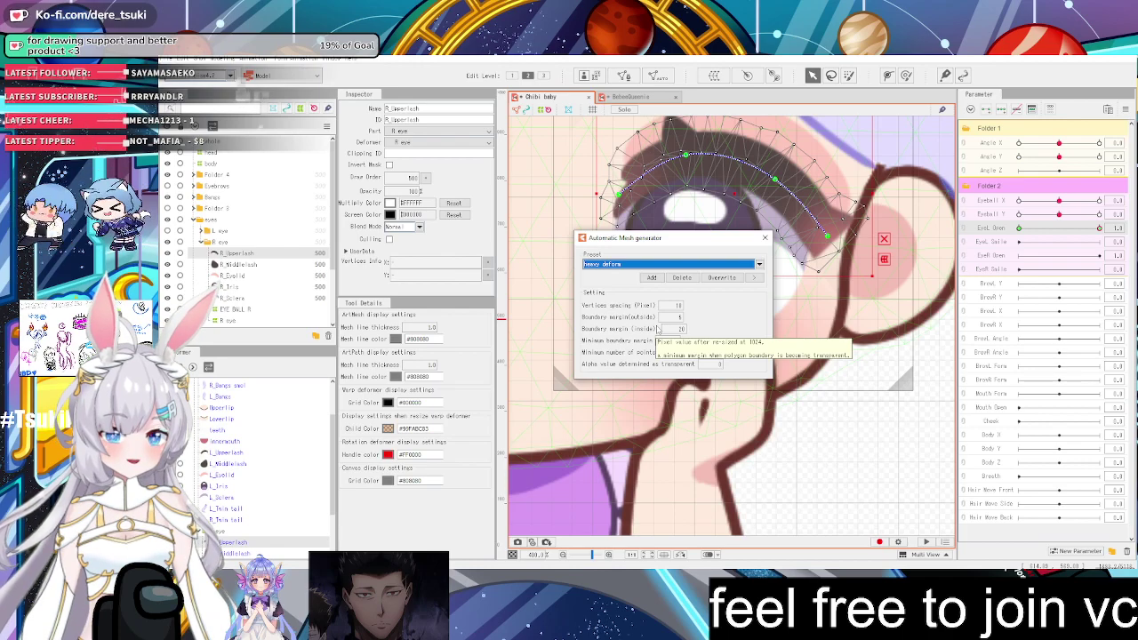
pyautogui.click(765, 237)
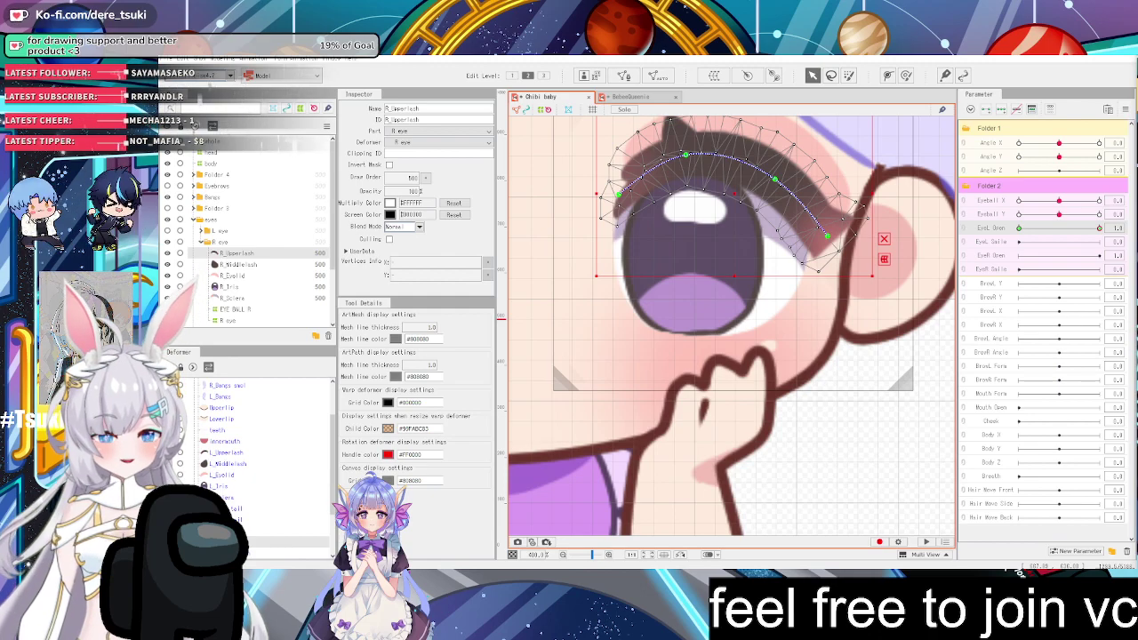
# Wrap R_Middlelash in a new warp deformer, add two keys on EyeL Open and set that parameter to its closed key
pyautogui.moveTo(1052, 229)
pyautogui.mouseDown()
pyautogui.moveTo(1026, 229)
pyautogui.moveTo(1102, 224)
pyautogui.moveTo(1008, 217)
pyautogui.moveTo(1111, 216)
pyautogui.moveTo(1023, 227)
pyautogui.moveTo(1102, 223)
pyautogui.moveTo(1000, 216)
pyautogui.moveTo(1114, 230)
pyautogui.moveTo(1034, 229)
pyautogui.mouseUp()
pyautogui.moveTo(1036, 274); pyautogui.dragTo(1019, 214)
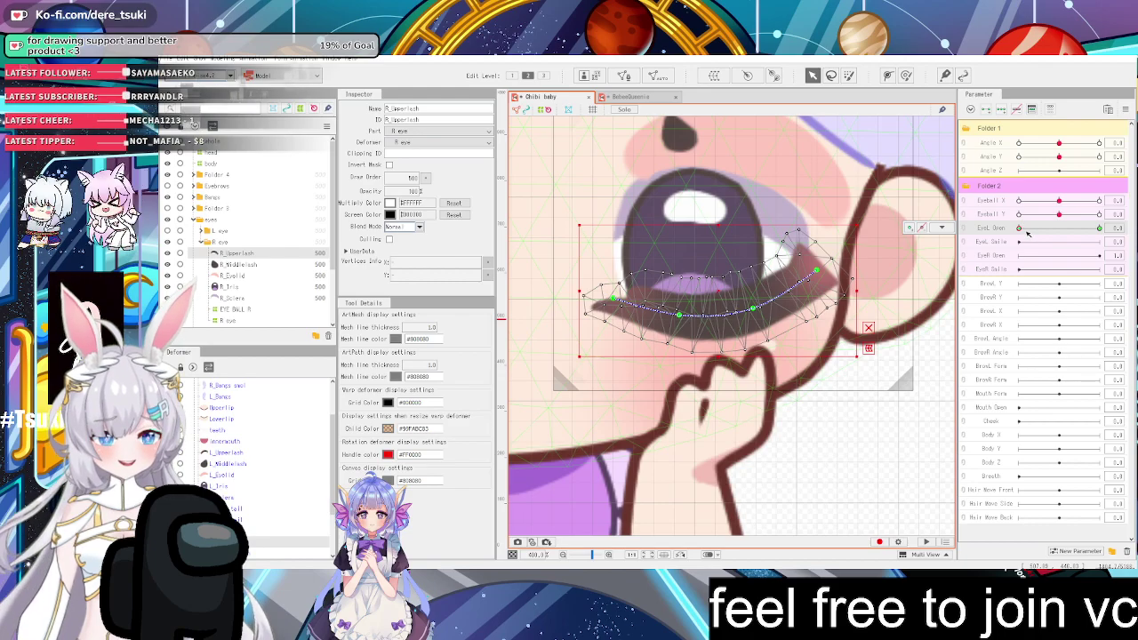
pyautogui.click(677, 133)
pyautogui.scroll(-8, 679, 131)
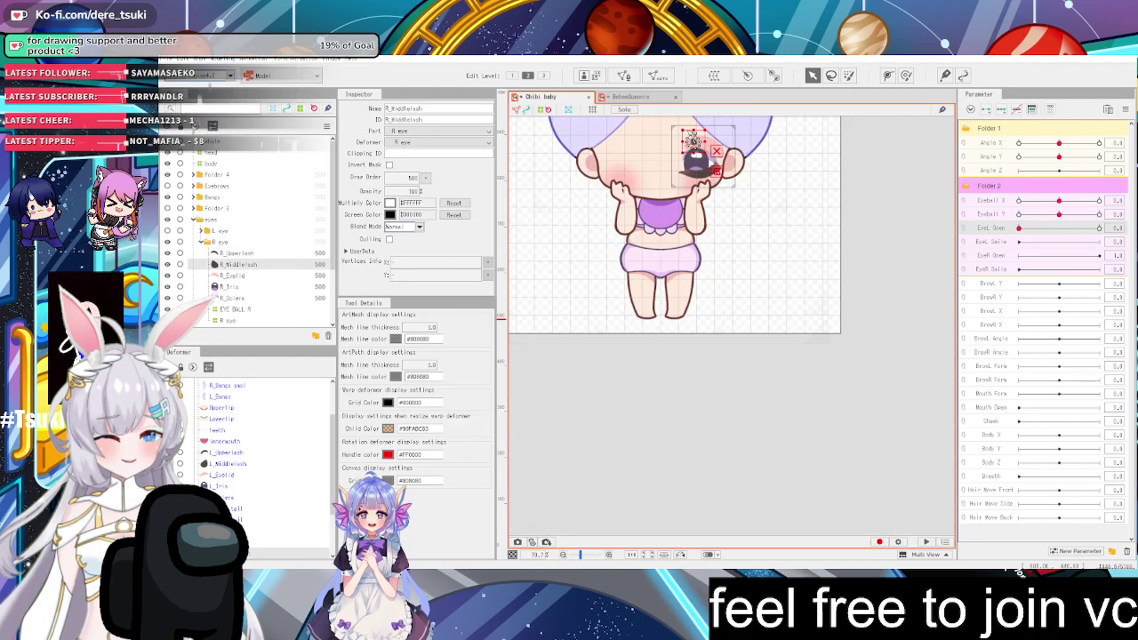
pyautogui.scroll(6, 679, 132)
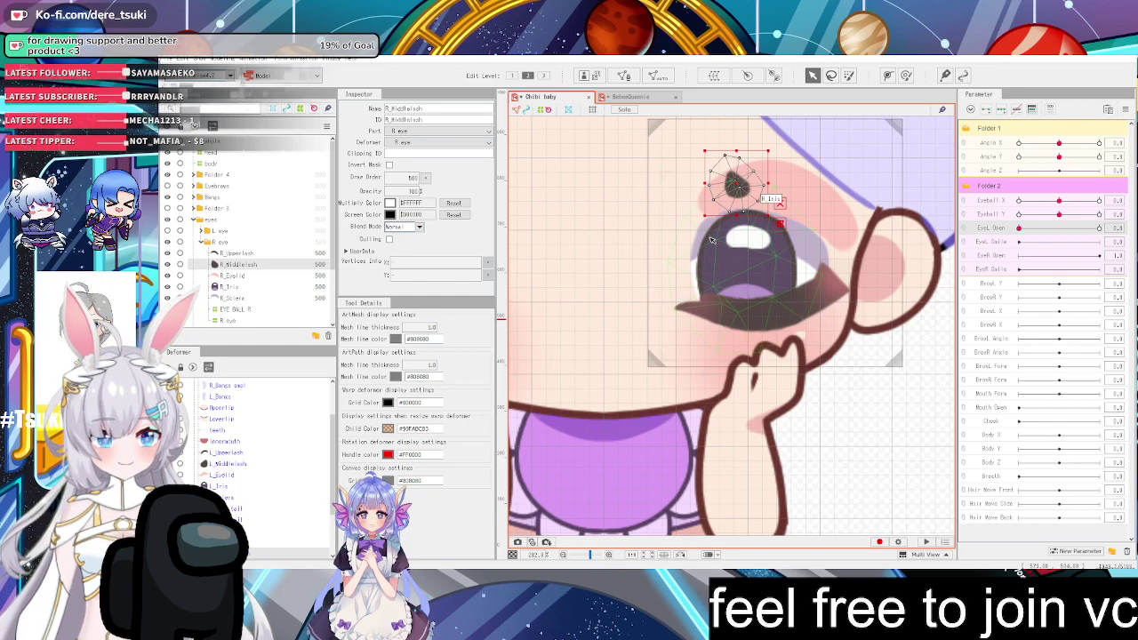
pyautogui.click(714, 75)
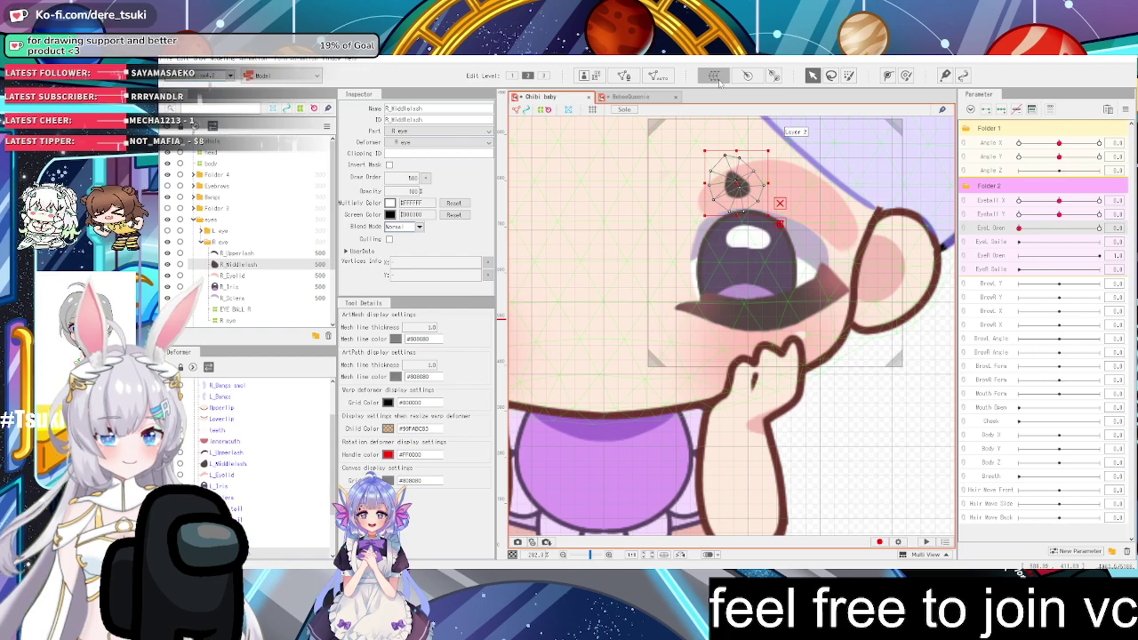
pyautogui.click(768, 484)
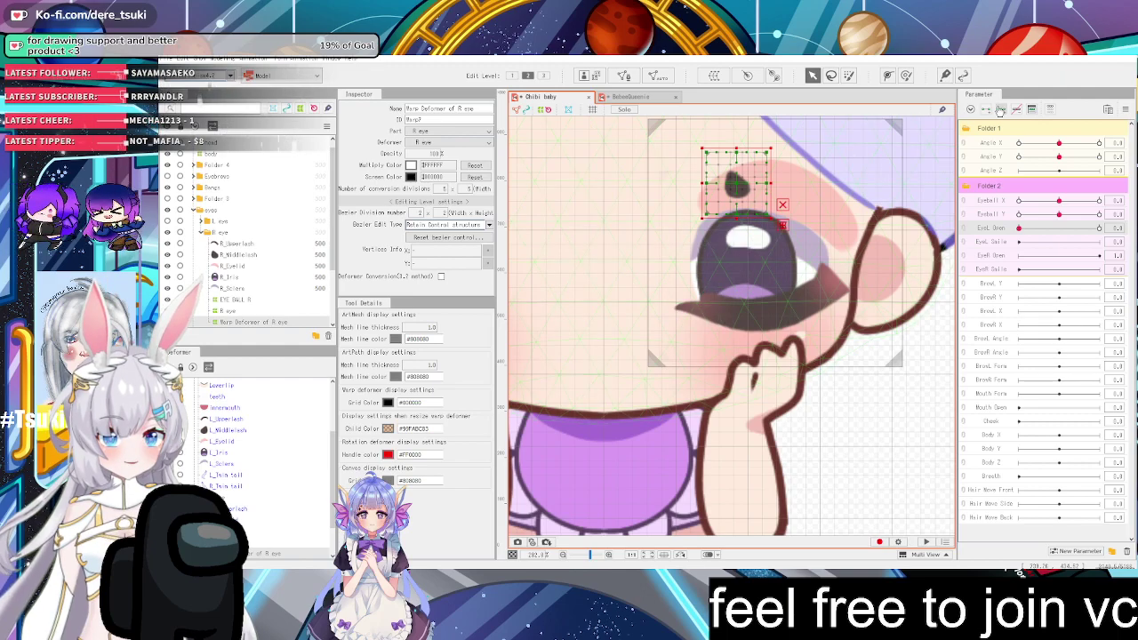
pyautogui.moveTo(1024, 229); pyautogui.dragTo(969, 257)
# Move the middle lash's warp deformer down, flip and squash it vertically, and place it against the closed upper lash's lower edge
pyautogui.scroll(2, 784, 278)
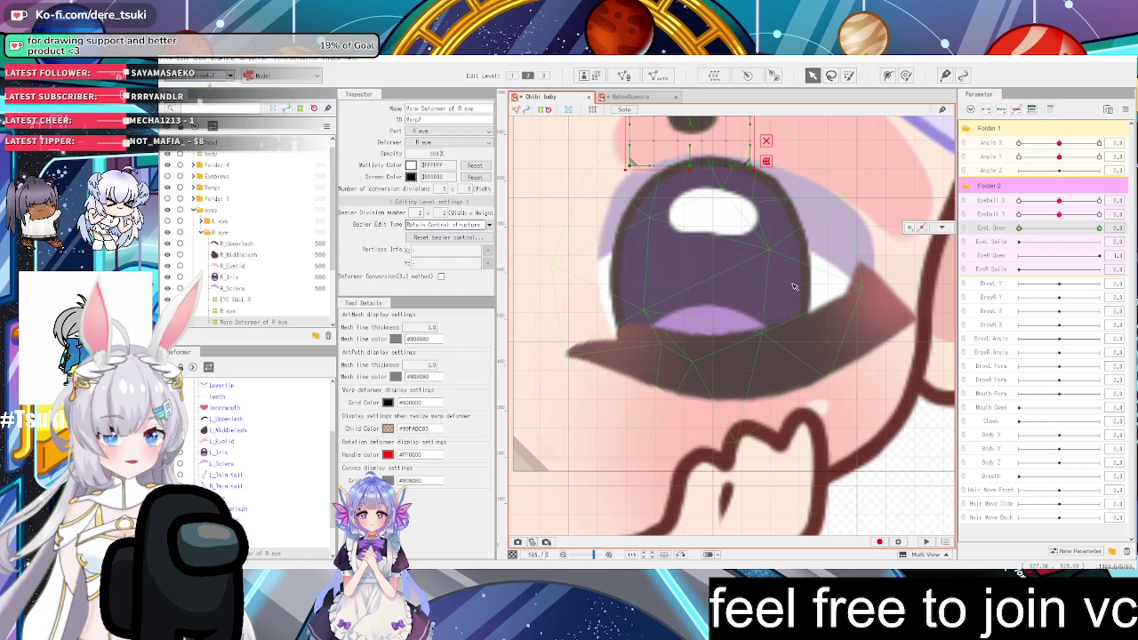
pyautogui.scroll(-2, 796, 286)
pyautogui.scroll(1, 791, 231)
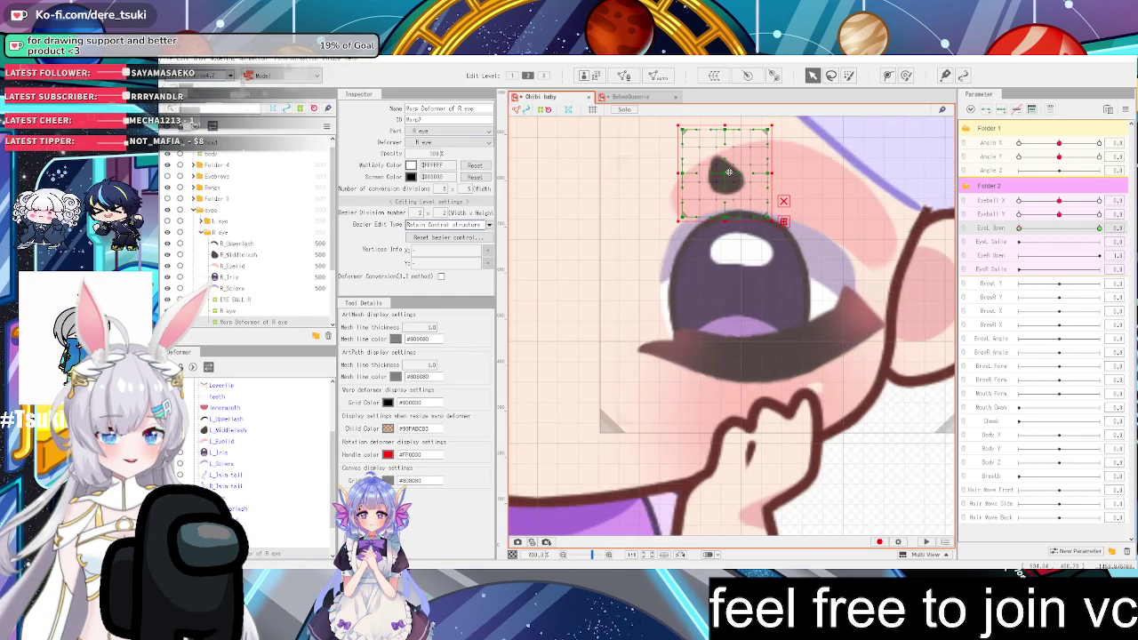
pyautogui.moveTo(746, 160); pyautogui.dragTo(747, 346)
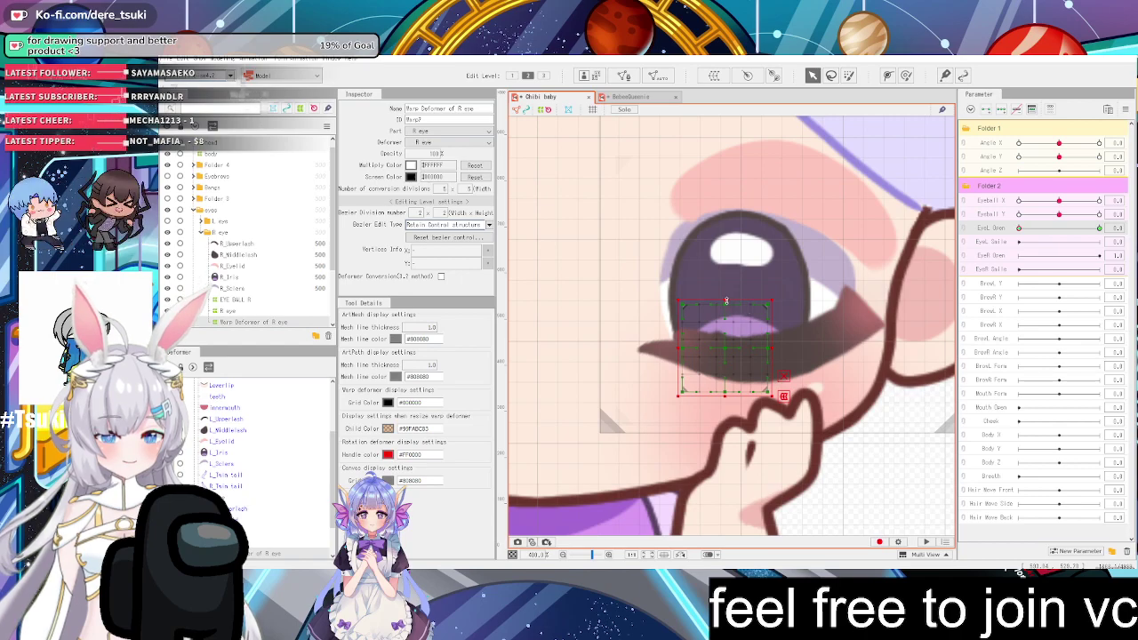
pyautogui.moveTo(725, 300); pyautogui.dragTo(726, 455)
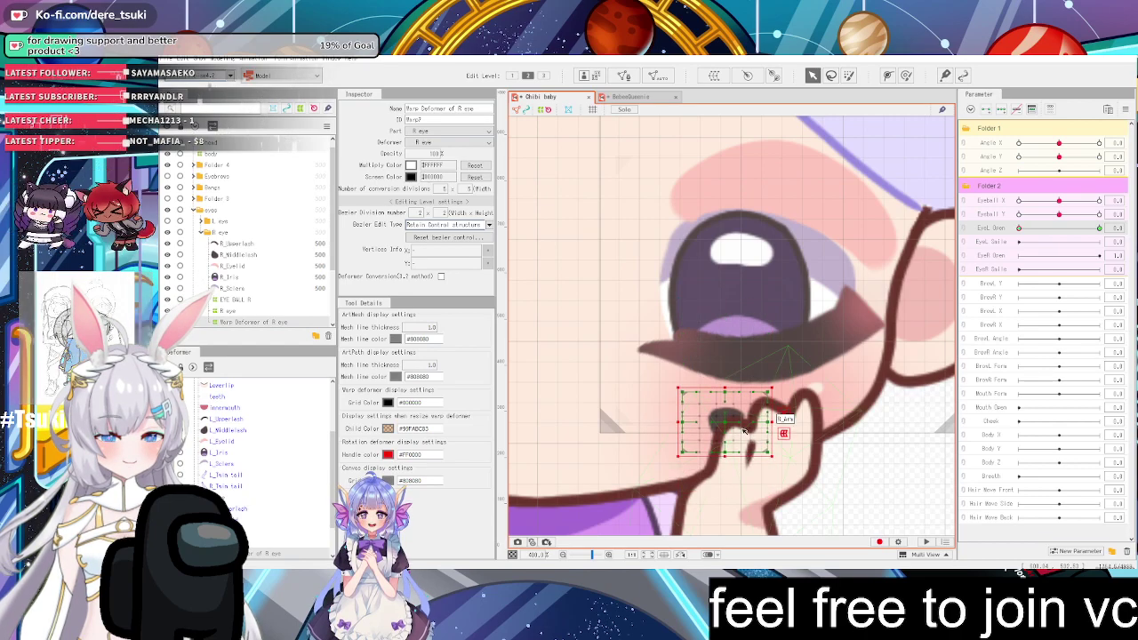
pyautogui.moveTo(727, 414); pyautogui.dragTo(728, 411)
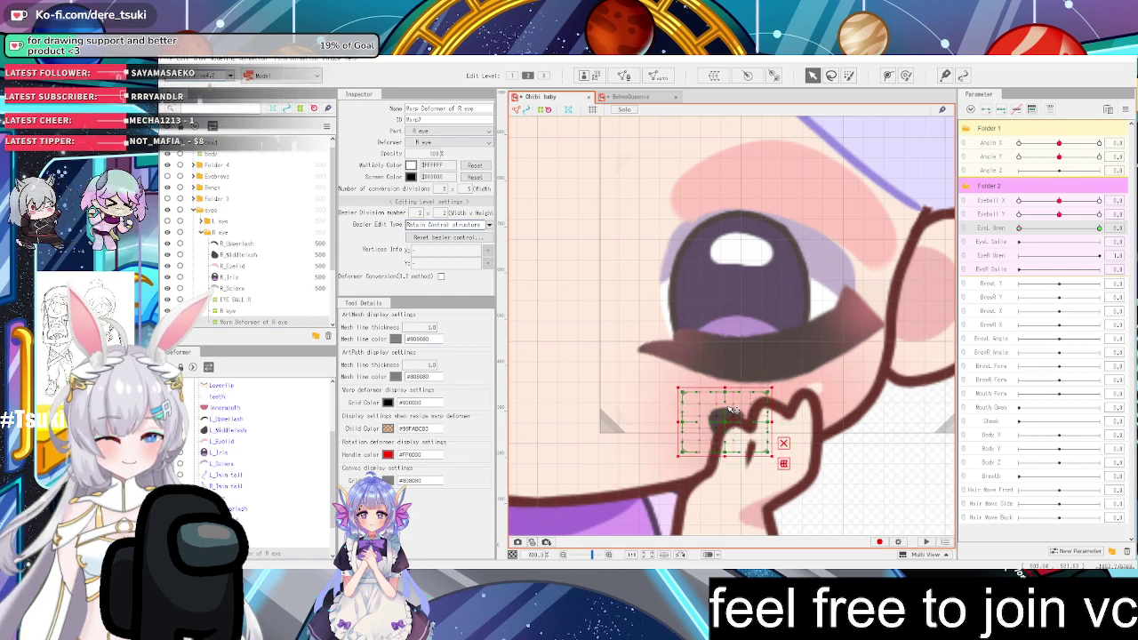
pyautogui.moveTo(724, 421); pyautogui.dragTo(740, 388)
# Fine-tune the position and size of the flipped middle lash deformer beneath the closed upper lash
pyautogui.scroll(-5, 743, 390)
pyautogui.scroll(5, 756, 395)
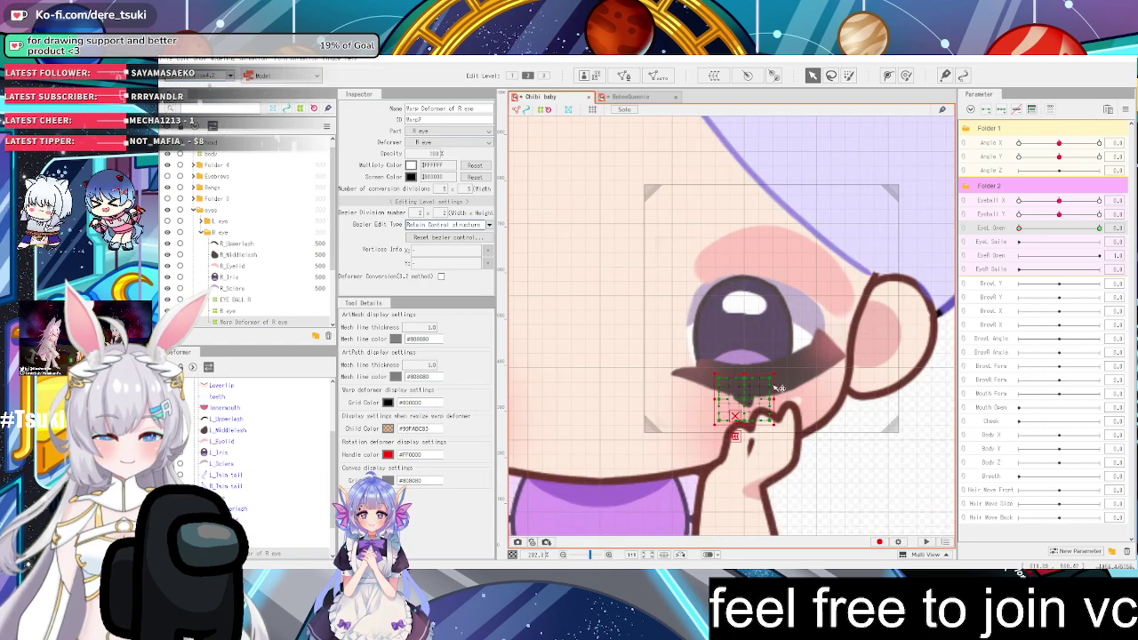
pyautogui.moveTo(739, 400); pyautogui.dragTo(743, 397)
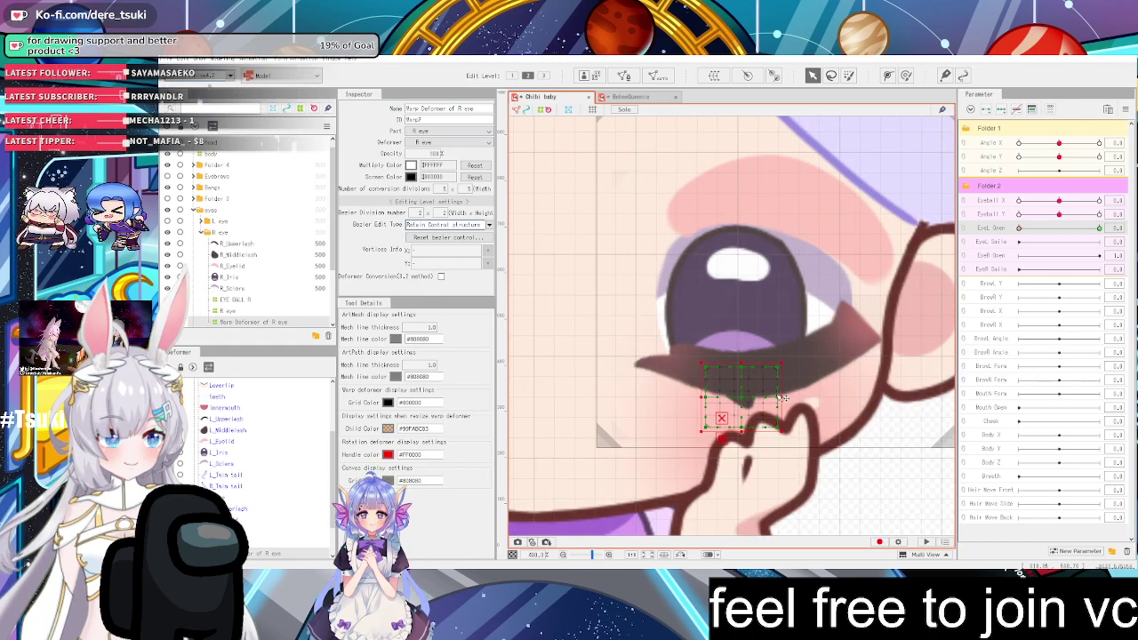
pyautogui.moveTo(778, 428); pyautogui.dragTo(782, 428)
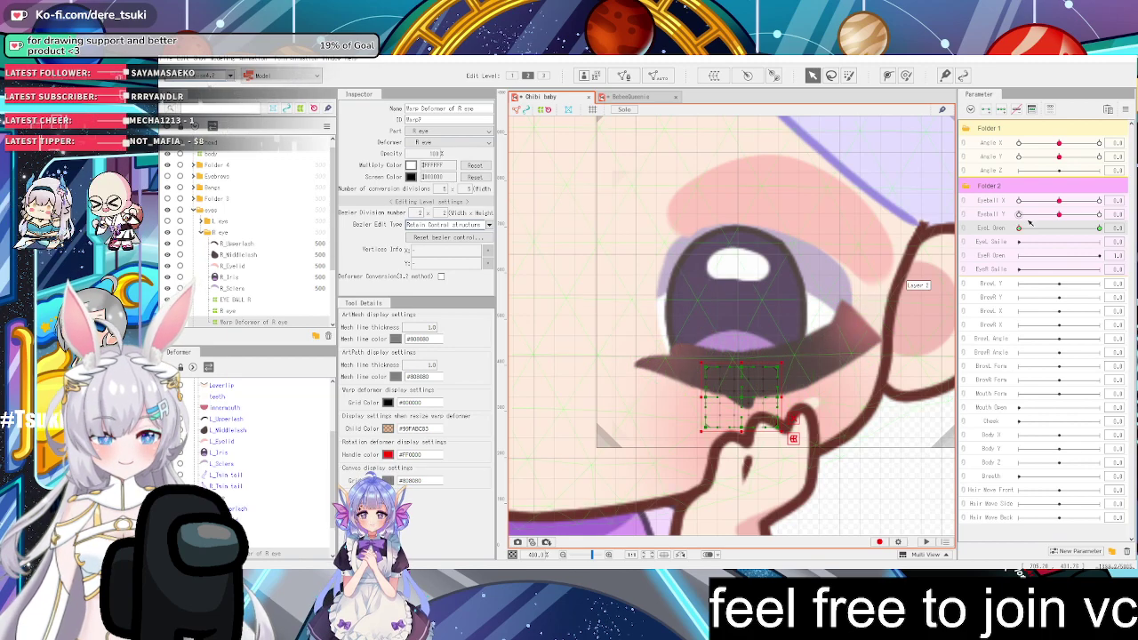
# Fine-tune the middle lash deformer's size on EyeL Open's closed key, previewing the blink between the closed and open keys
pyautogui.click(1096, 228)
pyautogui.moveTo(1094, 227); pyautogui.dragTo(978, 236)
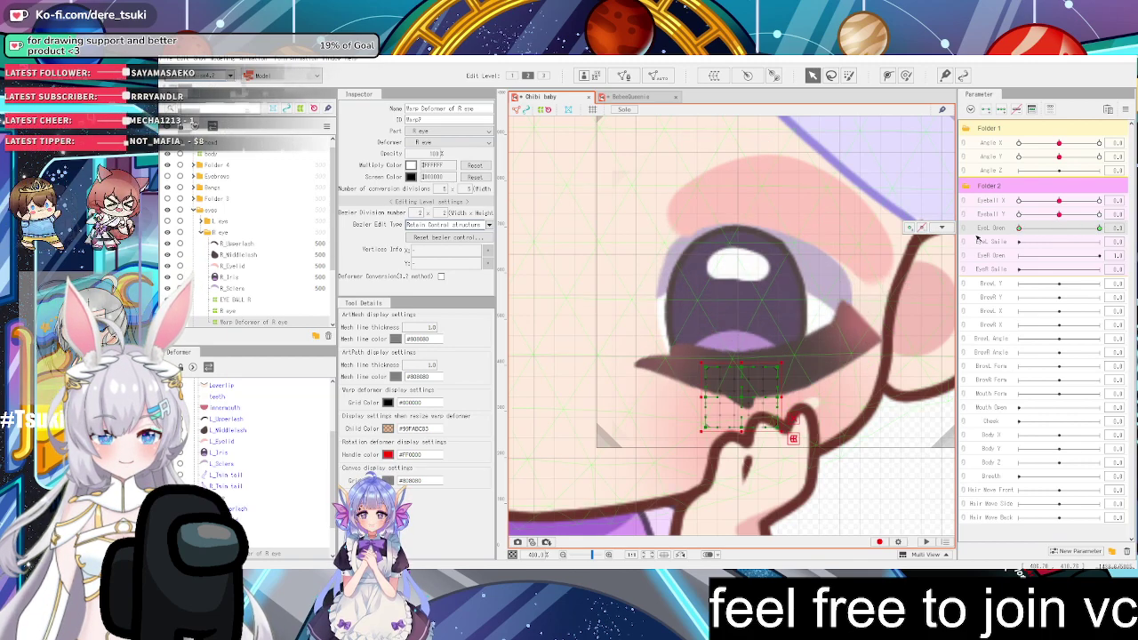
pyautogui.moveTo(782, 431); pyautogui.dragTo(787, 436)
pyautogui.moveTo(1042, 227); pyautogui.dragTo(1003, 244)
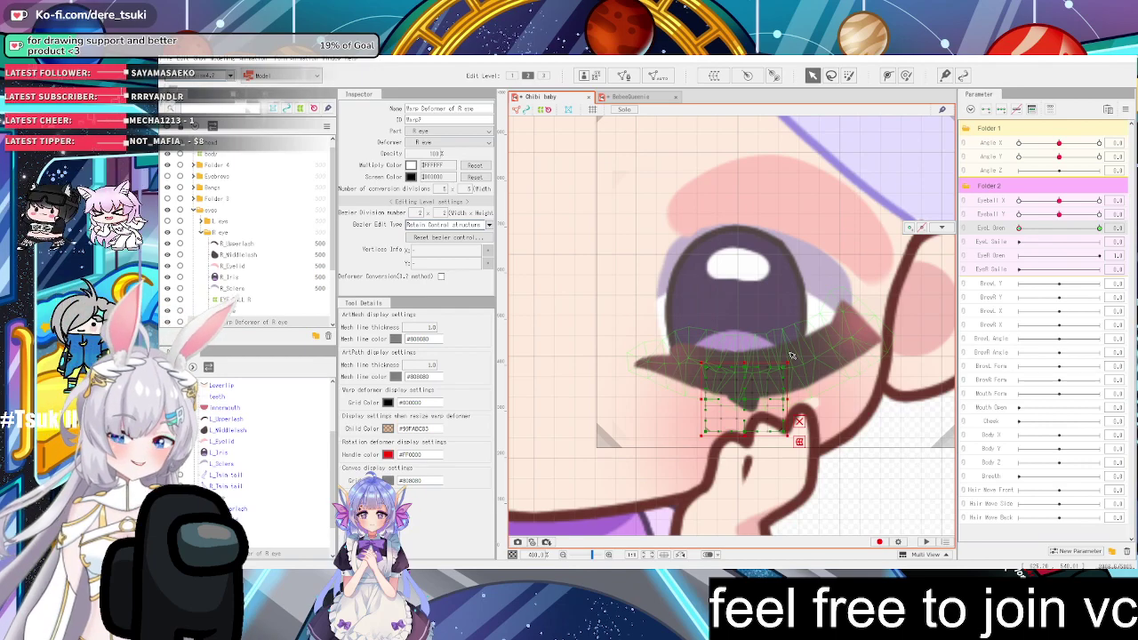
pyautogui.click(1090, 242)
pyautogui.moveTo(1019, 228); pyautogui.dragTo(1092, 271)
pyautogui.moveTo(1117, 269); pyautogui.dragTo(987, 253)
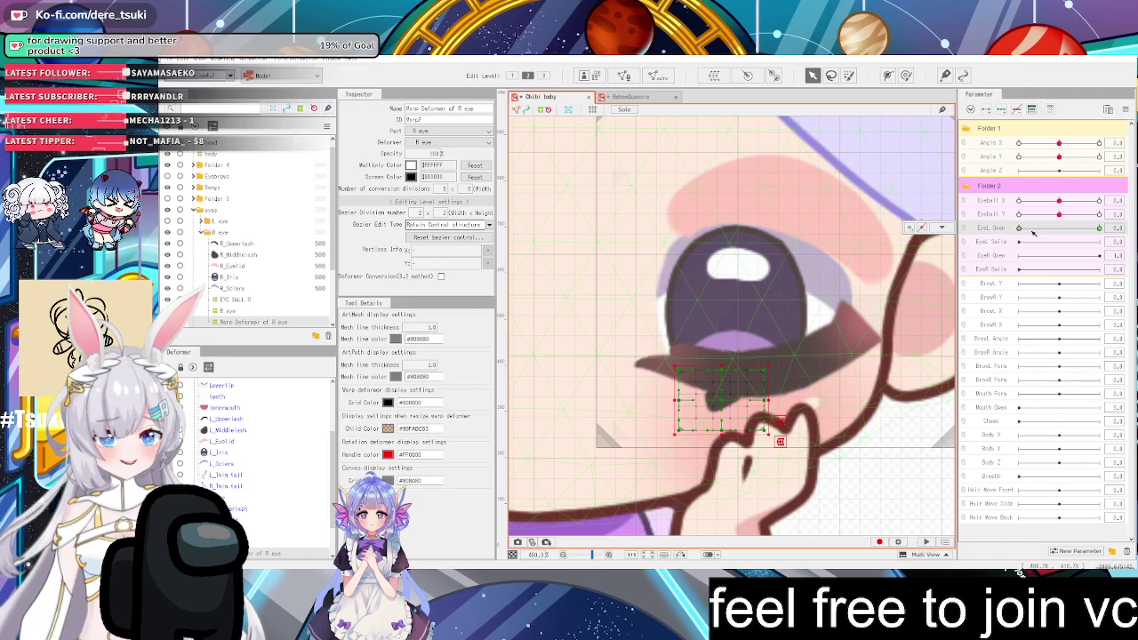
pyautogui.moveTo(1032, 230); pyautogui.dragTo(1100, 229)
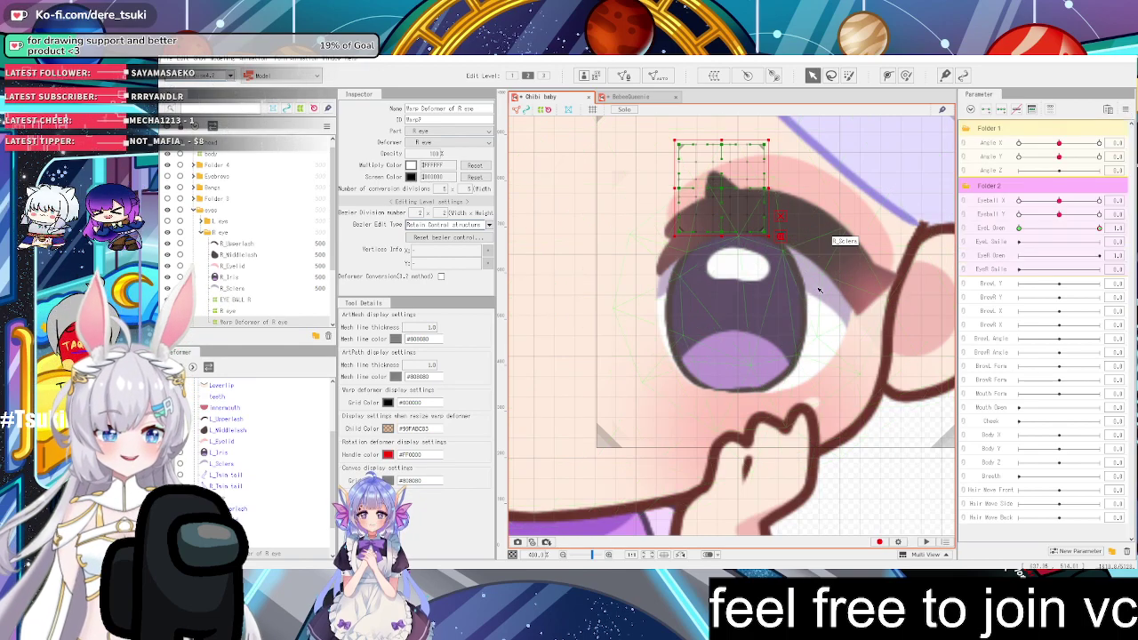
# With EyeL Open closed, wrap R_Eyelid in a new warp deformer and add two keys on that parameter
pyautogui.click(1019, 230)
pyautogui.moveTo(1056, 238); pyautogui.dragTo(1019, 229)
pyautogui.click(847, 202)
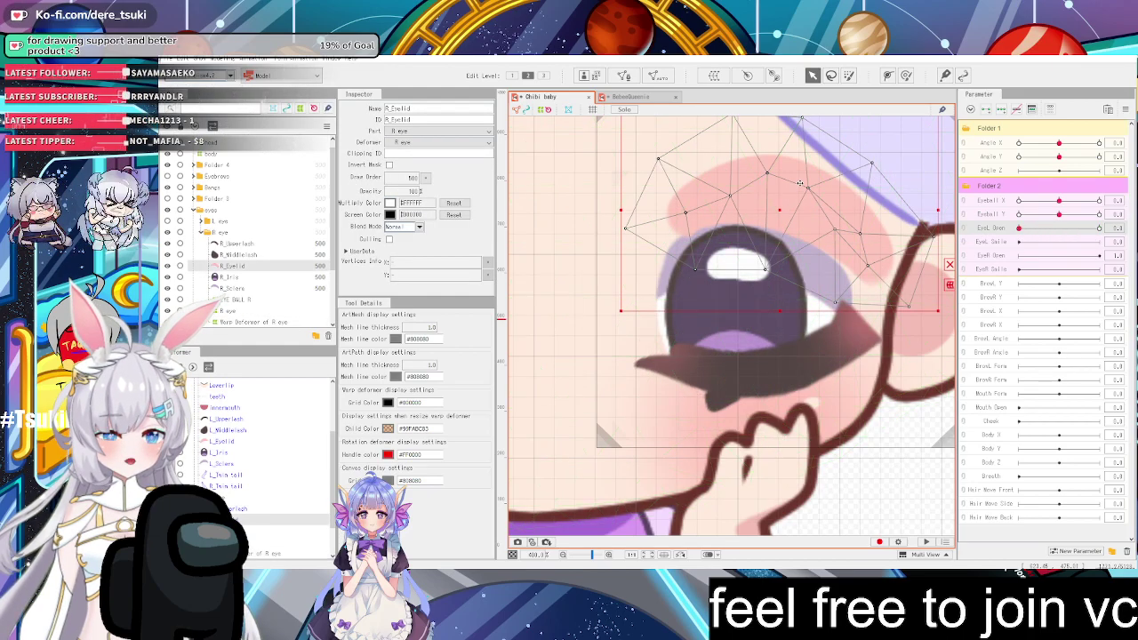
pyautogui.scroll(-4, 800, 184)
pyautogui.scroll(4, 801, 183)
pyautogui.click(714, 75)
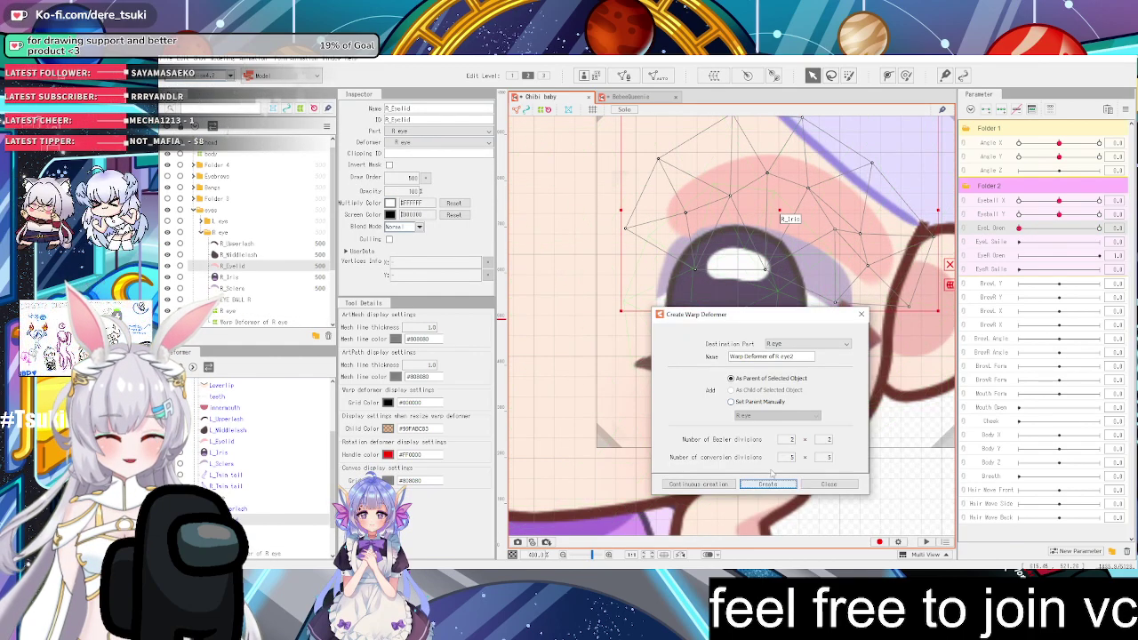
pyautogui.click(768, 483)
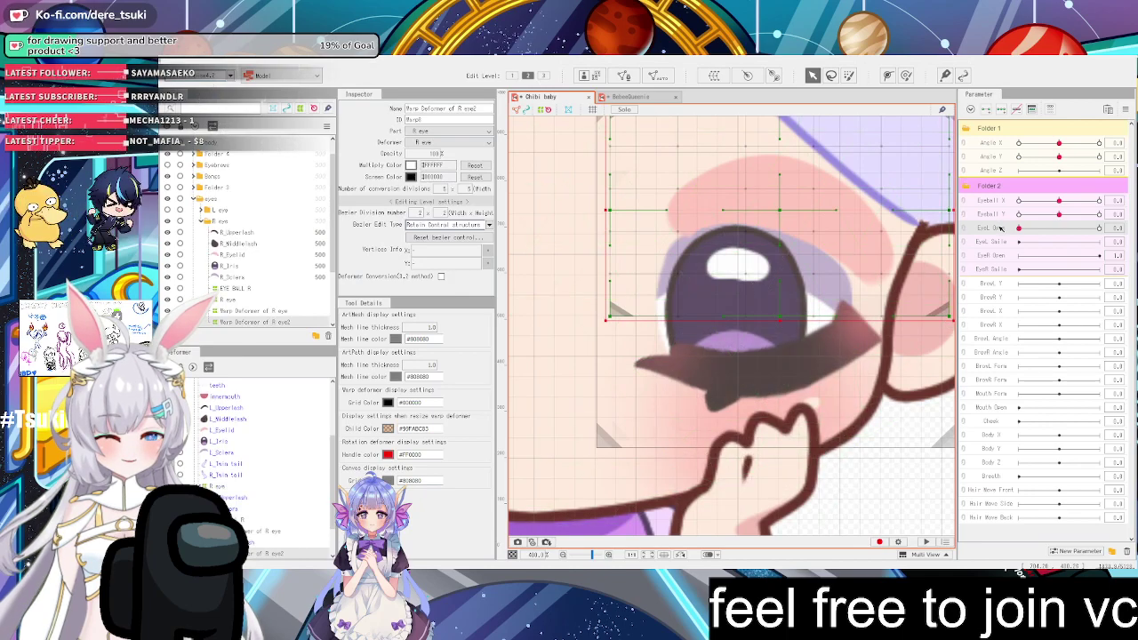
pyautogui.scroll(1, 849, 187)
pyautogui.scroll(-5, 850, 187)
pyautogui.scroll(5, 849, 188)
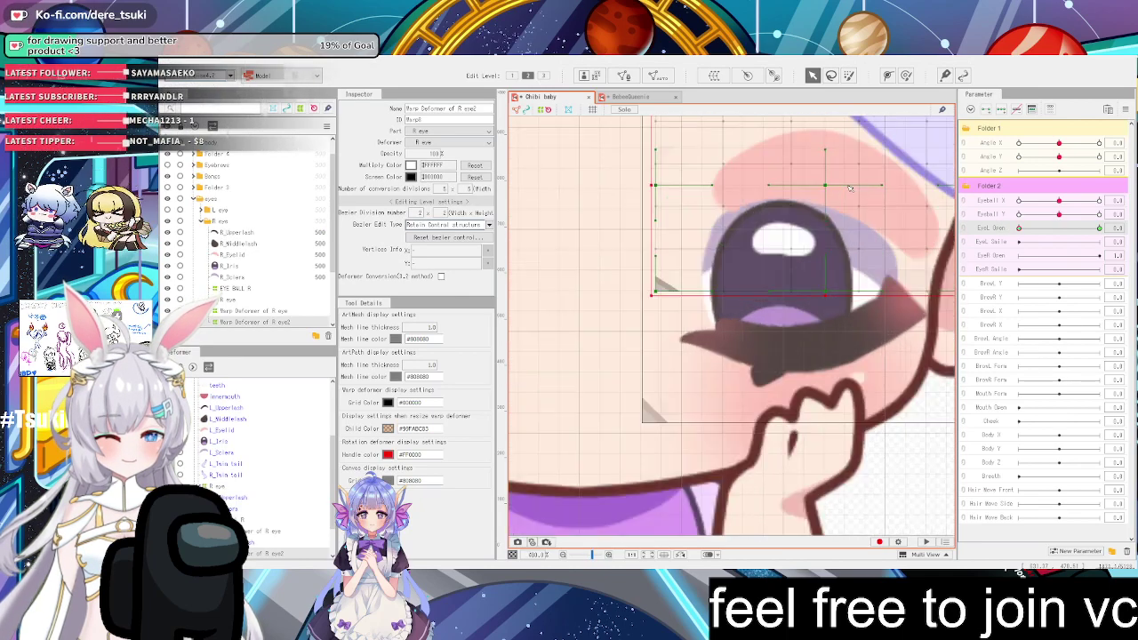
# Try to lower the eyelid's warp deformer over the eye and tilt it to match the closed lash's slope
pyautogui.moveTo(825, 185); pyautogui.dragTo(808, 239)
pyautogui.moveTo(624, 123); pyautogui.dragTo(605, 160)
pyautogui.moveTo(809, 237); pyautogui.dragTo(804, 305)
pyautogui.moveTo(608, 227); pyautogui.dragTo(601, 239)
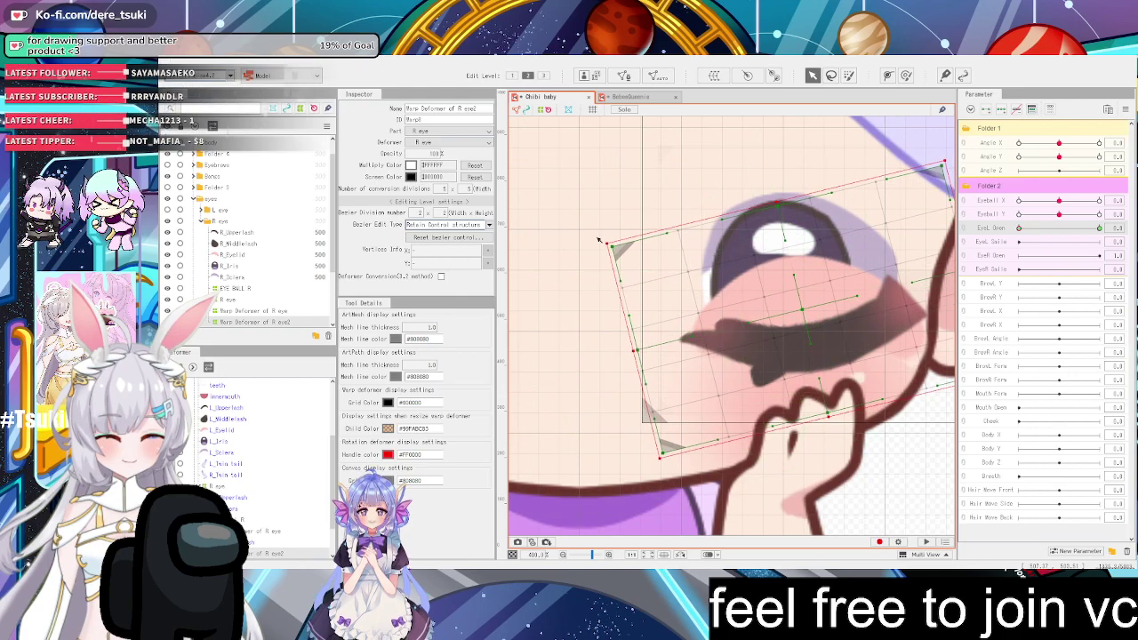
pyautogui.moveTo(803, 309); pyautogui.dragTo(800, 285)
# Undo the deletion of the eyelid's warp deformer and its last downward move
pyautogui.press('Delete')
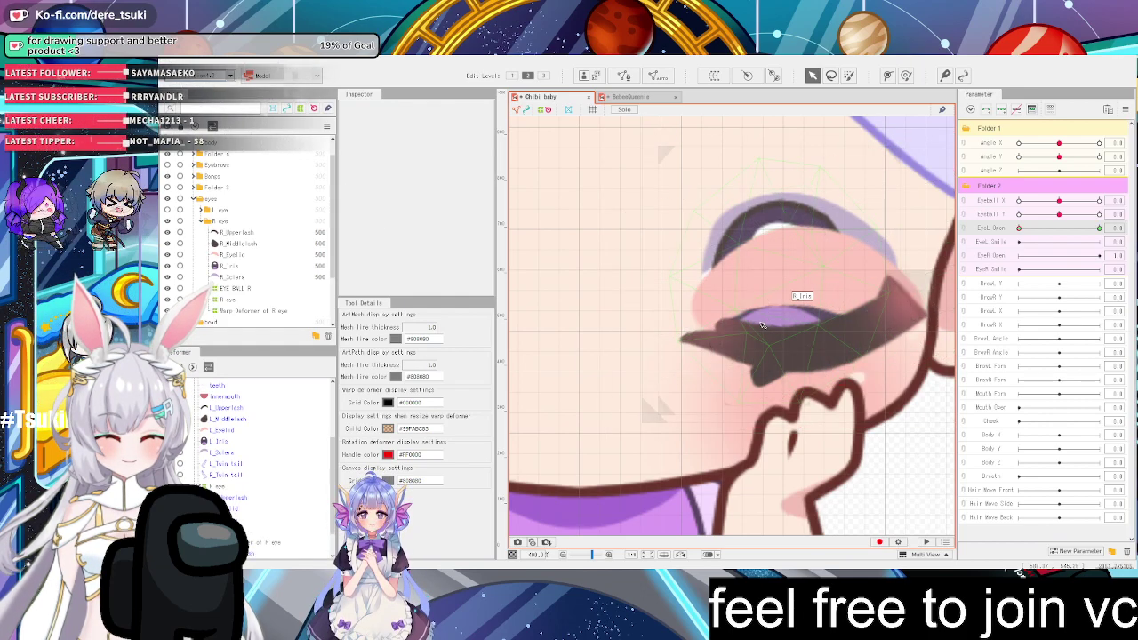
pyautogui.hotkey('ctrl', 'z')
pyautogui.hotkey('ctrl', 'z')
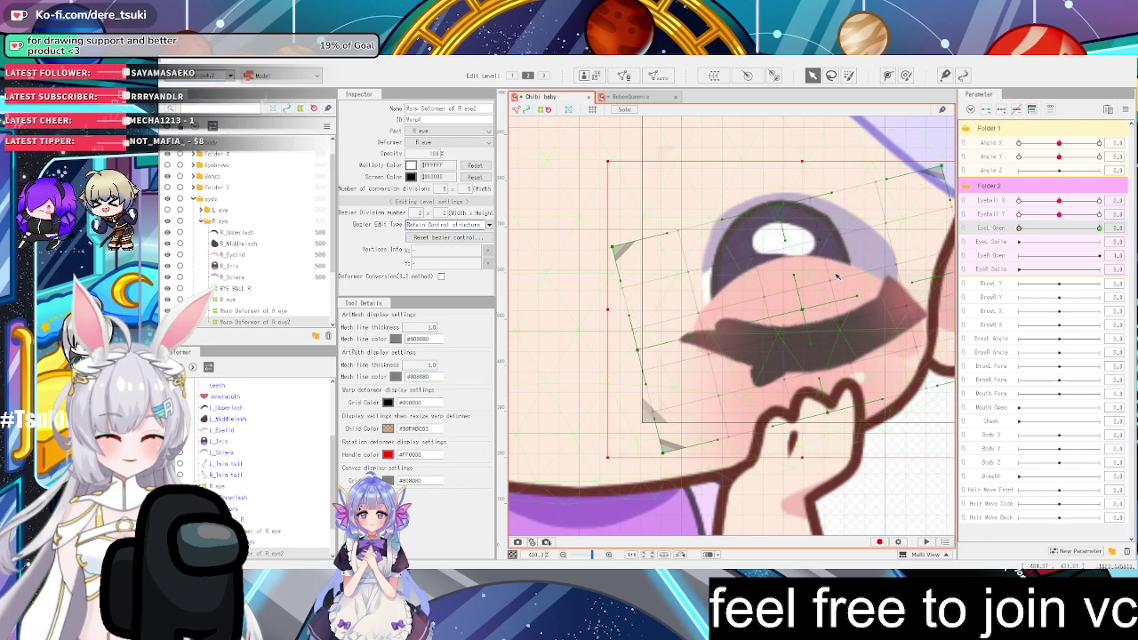
pyautogui.scroll(-2, 880, 300)
pyautogui.scroll(1, 898, 307)
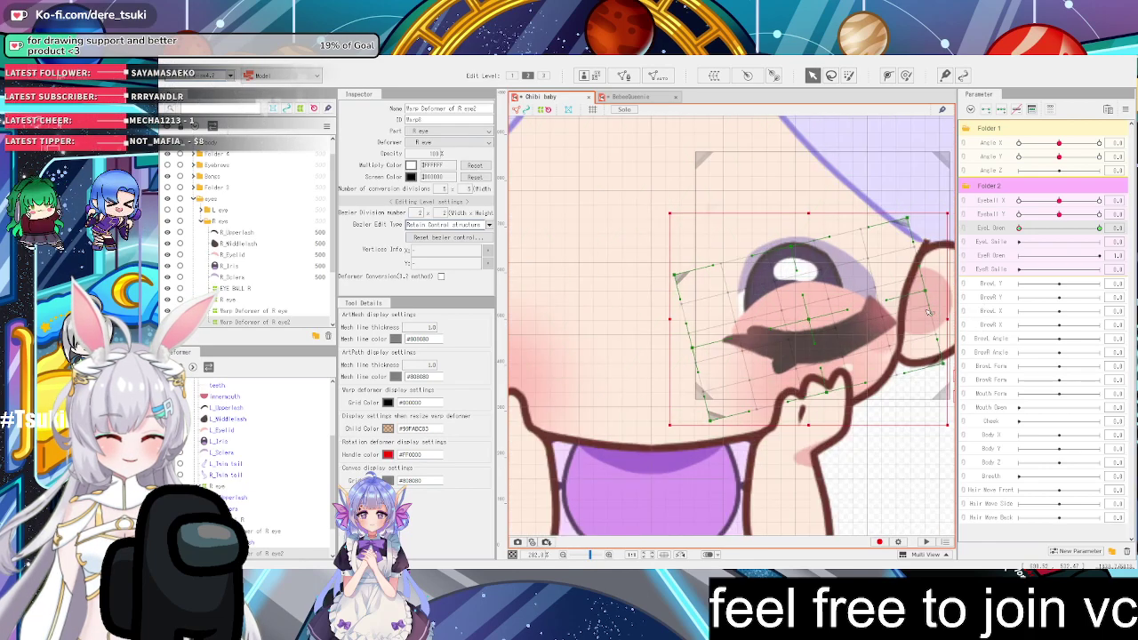
pyautogui.hotkey('ctrl', 'z')
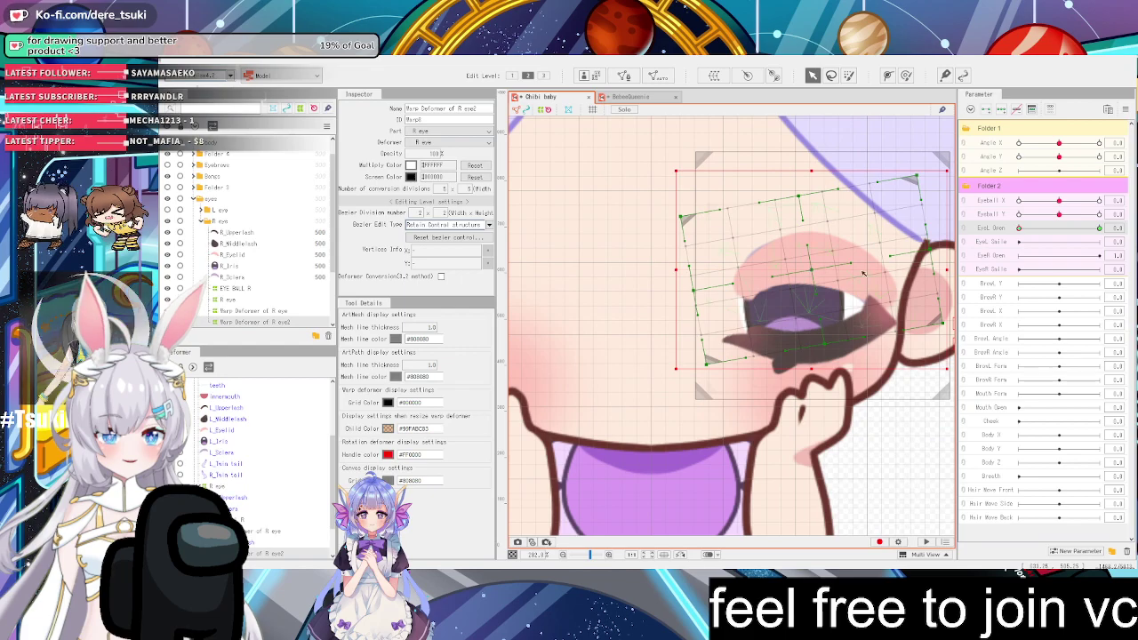
# Try to nudge the tilted eyelid deformer lower and bend its left side with a bezier handle
pyautogui.moveTo(1045, 229); pyautogui.dragTo(1006, 232)
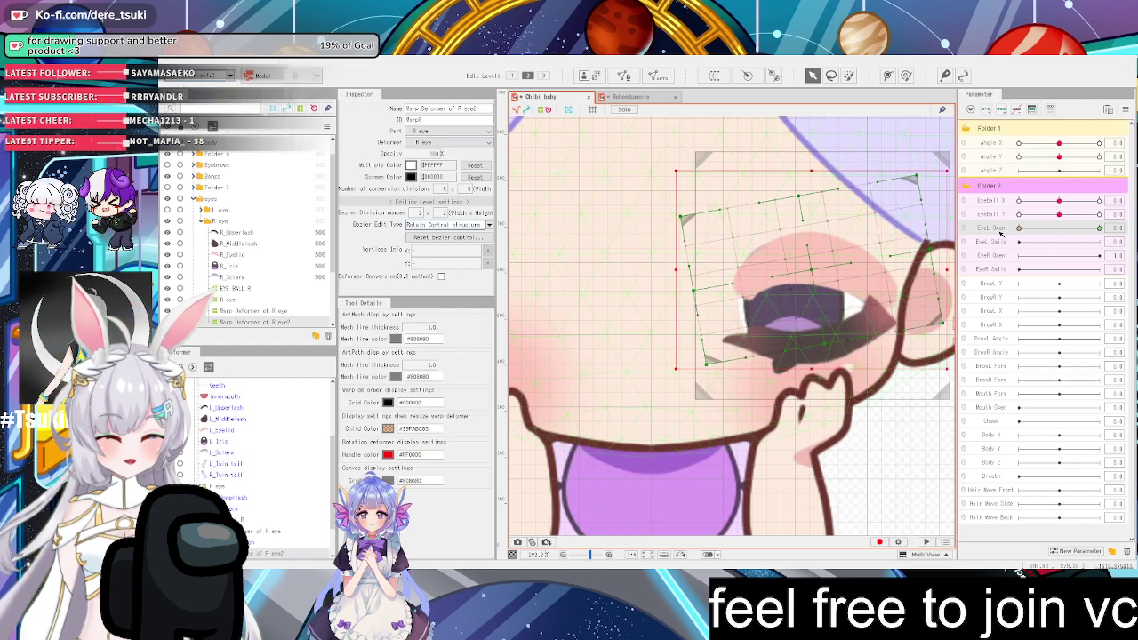
pyautogui.moveTo(813, 271); pyautogui.dragTo(811, 286)
pyautogui.moveTo(738, 305); pyautogui.dragTo(740, 364)
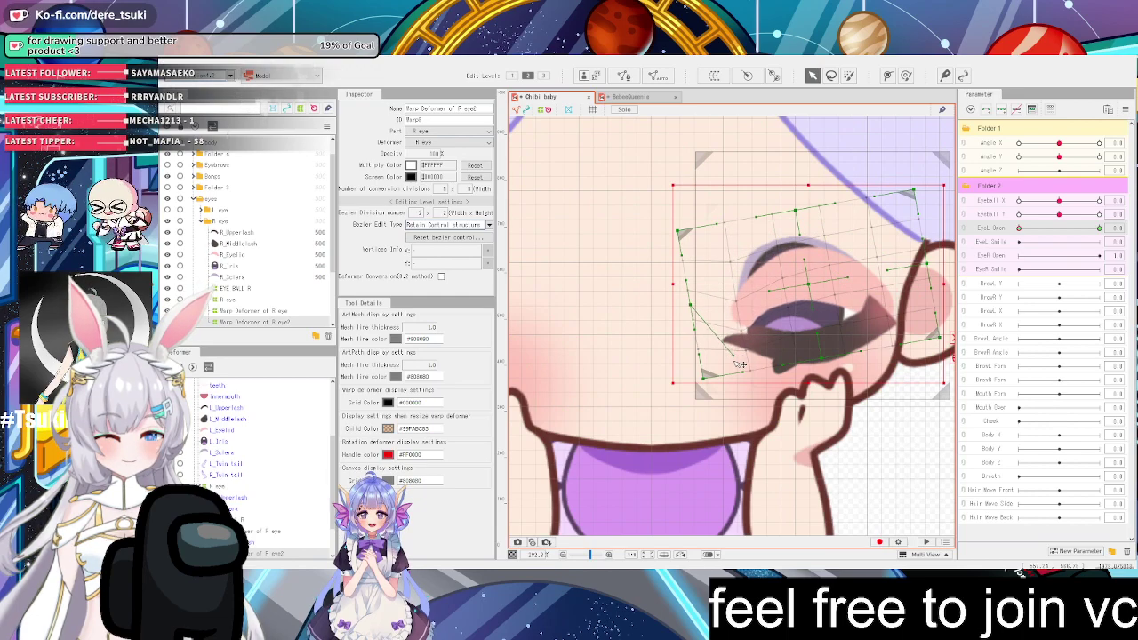
pyautogui.scroll(2, 765, 345)
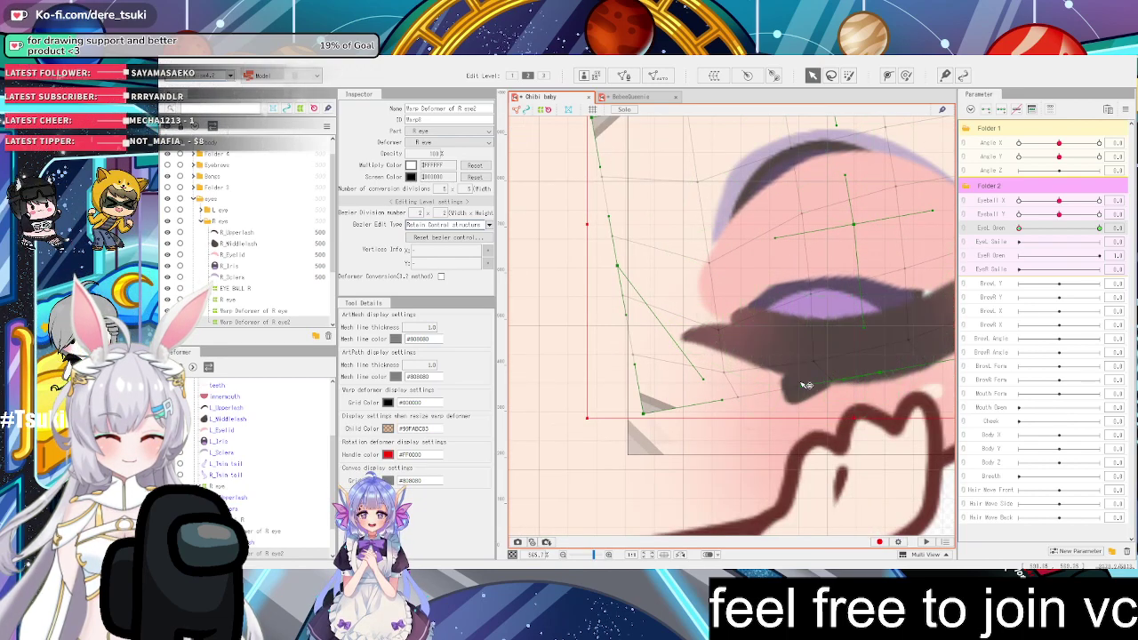
pyautogui.scroll(-10, 797, 389)
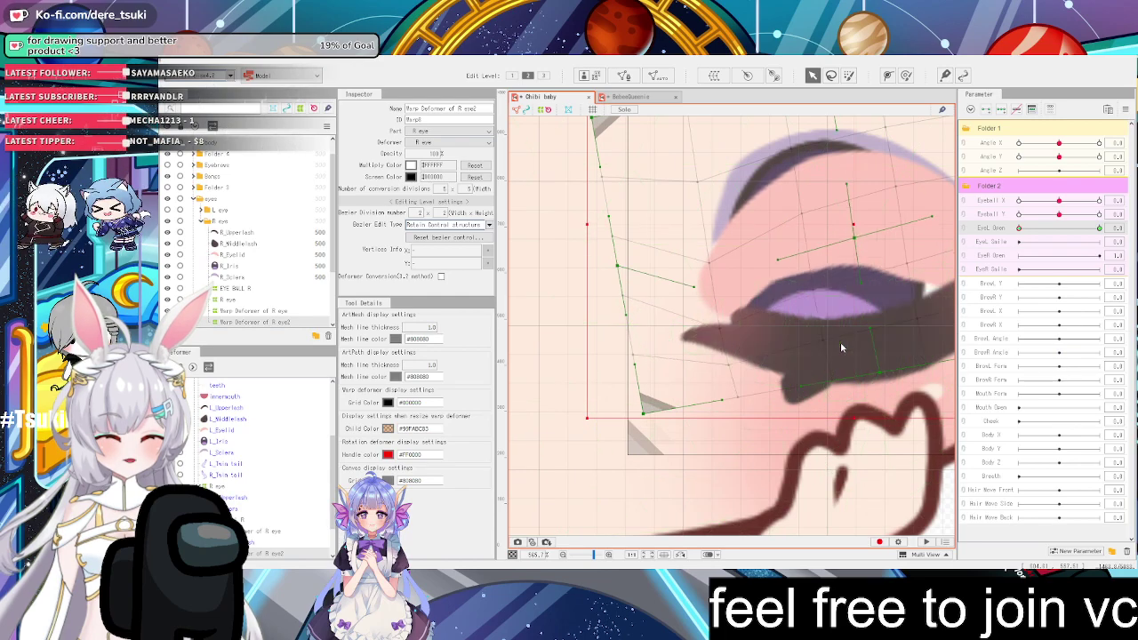
pyautogui.scroll(6, 862, 281)
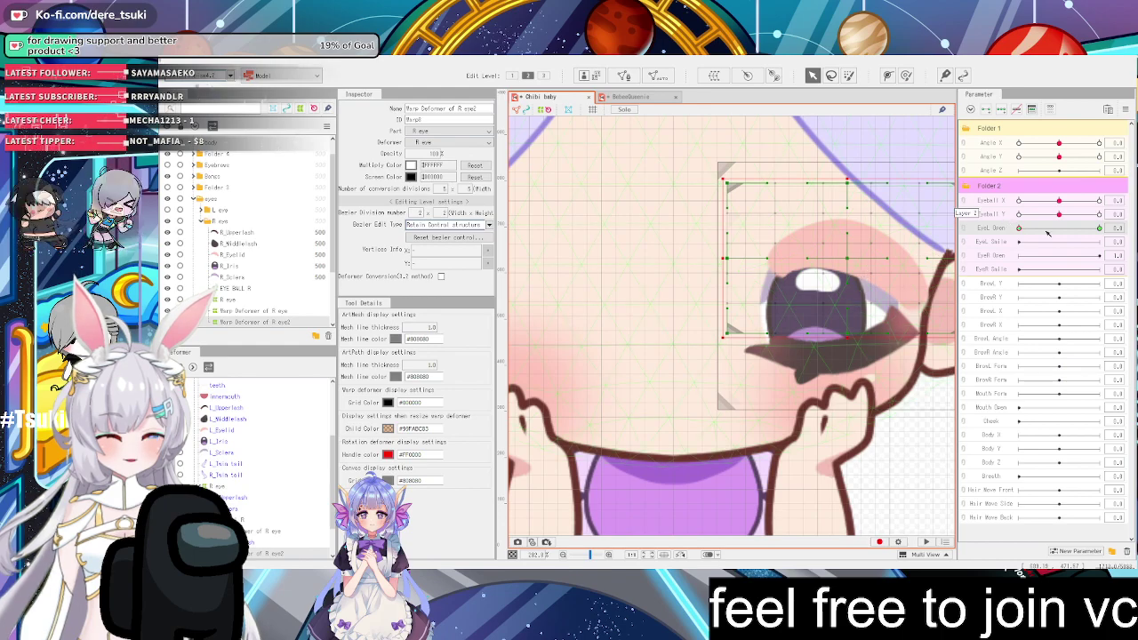
# On EyeL Open's closed key, lower the eyelid's warp deformer onto the closed lash, tilt it counter-clockwise and adjust its right side
pyautogui.moveTo(1047, 231); pyautogui.dragTo(996, 232)
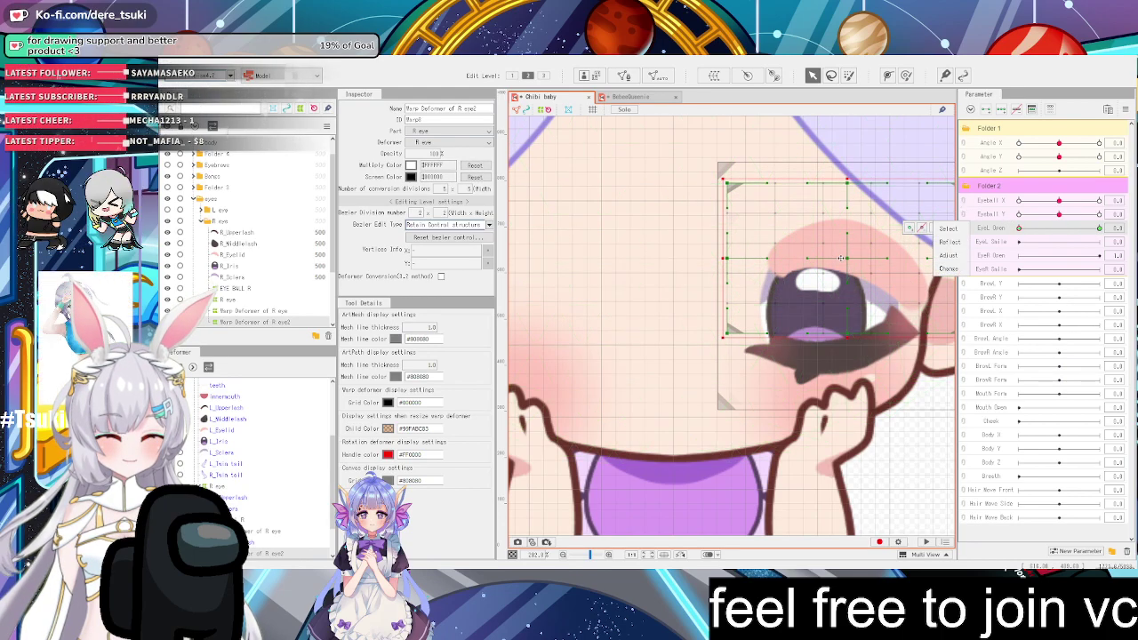
pyautogui.moveTo(841, 258); pyautogui.dragTo(840, 339)
pyautogui.scroll(-9, 864, 295)
pyautogui.scroll(9, 885, 301)
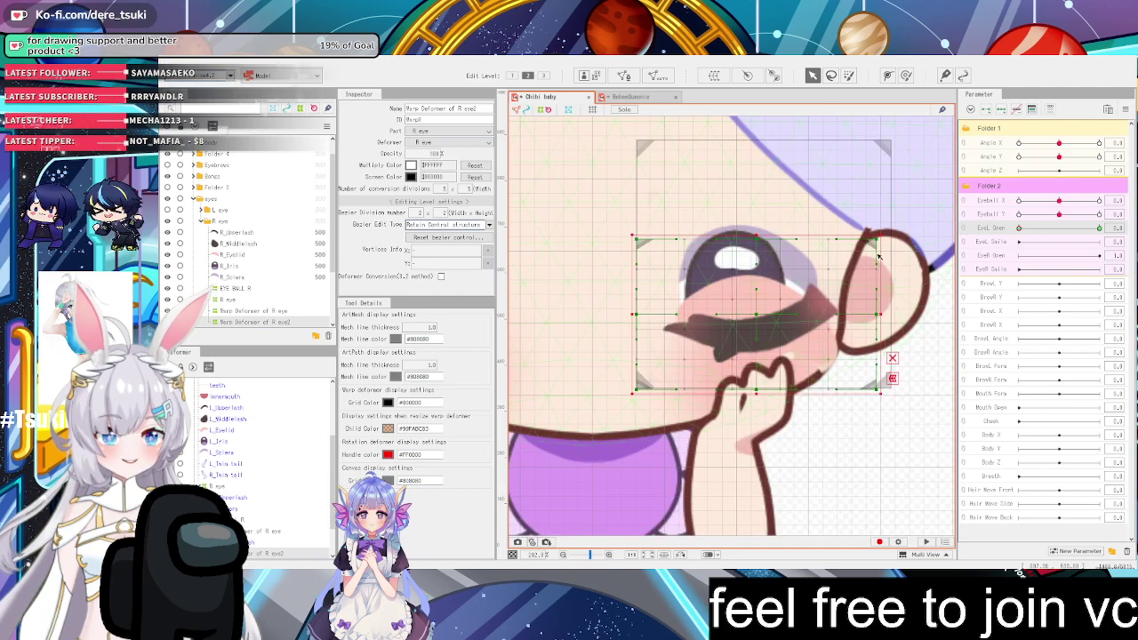
pyautogui.moveTo(884, 229); pyautogui.dragTo(856, 200)
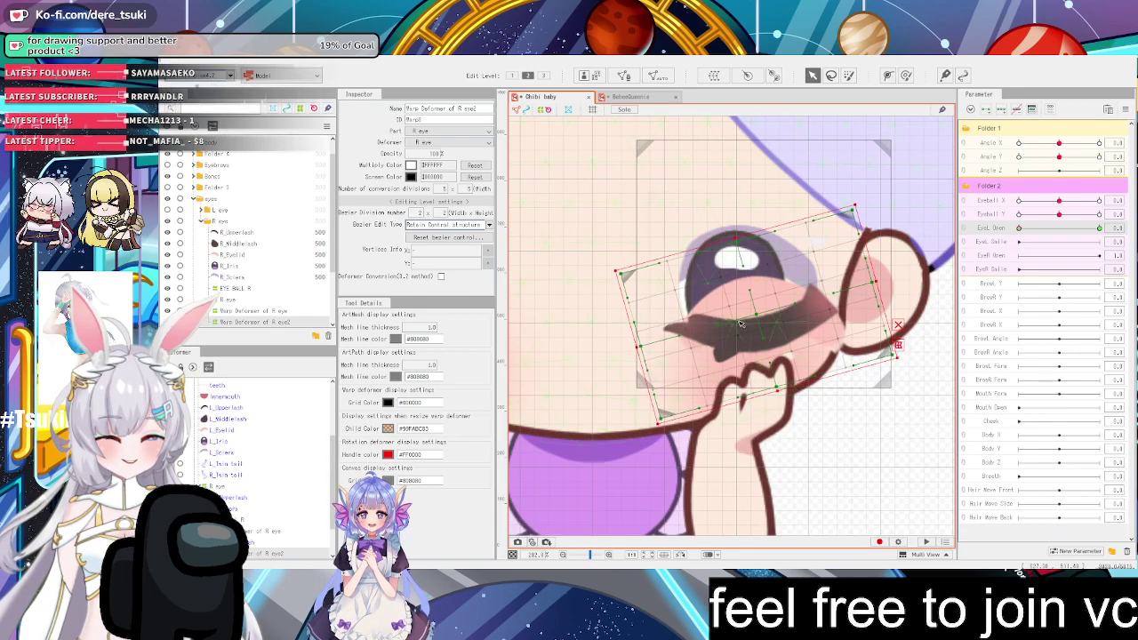
pyautogui.moveTo(758, 315); pyautogui.dragTo(756, 293)
pyautogui.moveTo(896, 321); pyautogui.dragTo(861, 318)
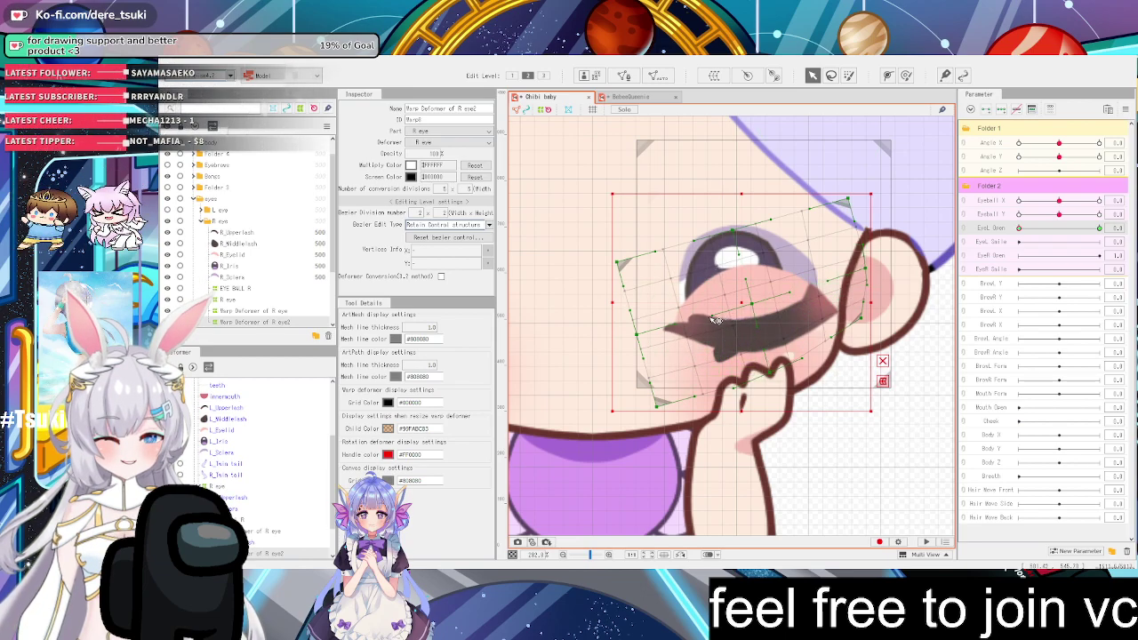
# Adjust a lower control of the eyelid's warp deformer and check the closed eye against the whole figure
pyautogui.click(711, 317)
pyautogui.click(740, 303)
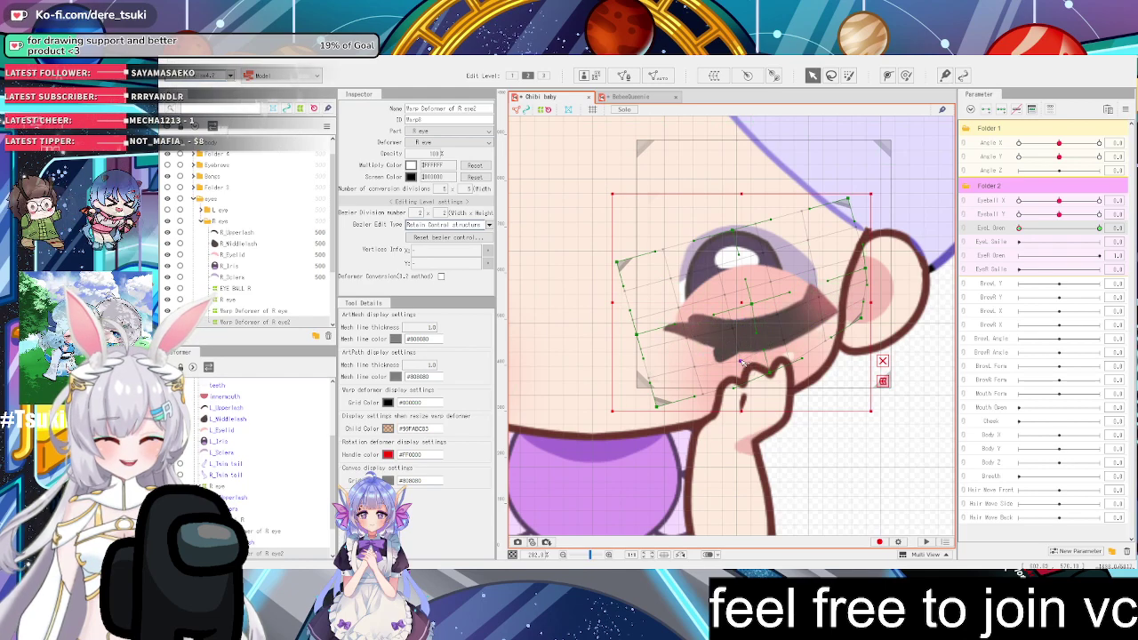
pyautogui.moveTo(742, 362); pyautogui.dragTo(733, 333)
pyautogui.scroll(-3, 830, 274)
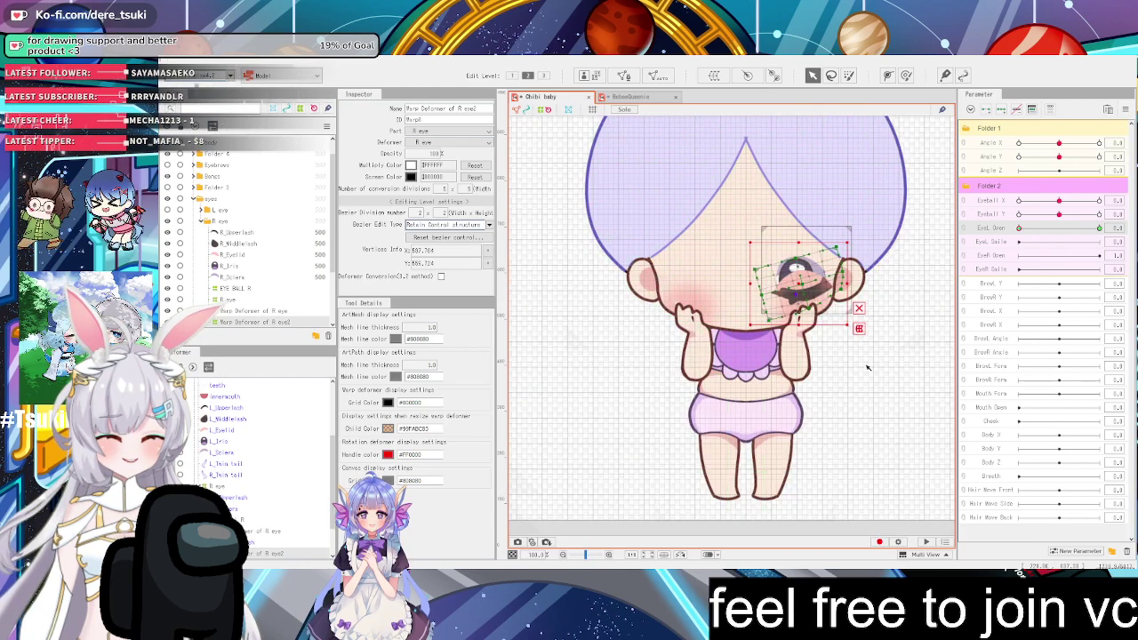
pyautogui.click(868, 367)
pyautogui.moveTo(1018, 229)
pyautogui.mouseDown()
pyautogui.moveTo(1097, 228)
pyautogui.moveTo(1012, 238)
pyautogui.moveTo(1103, 234)
pyautogui.moveTo(1019, 229)
pyautogui.mouseUp()
# Bend the upper edge and right side of the eyelid's warp deformer with its bezier handles to shape the closed lid
pyautogui.scroll(3, 849, 249)
pyautogui.click(767, 273)
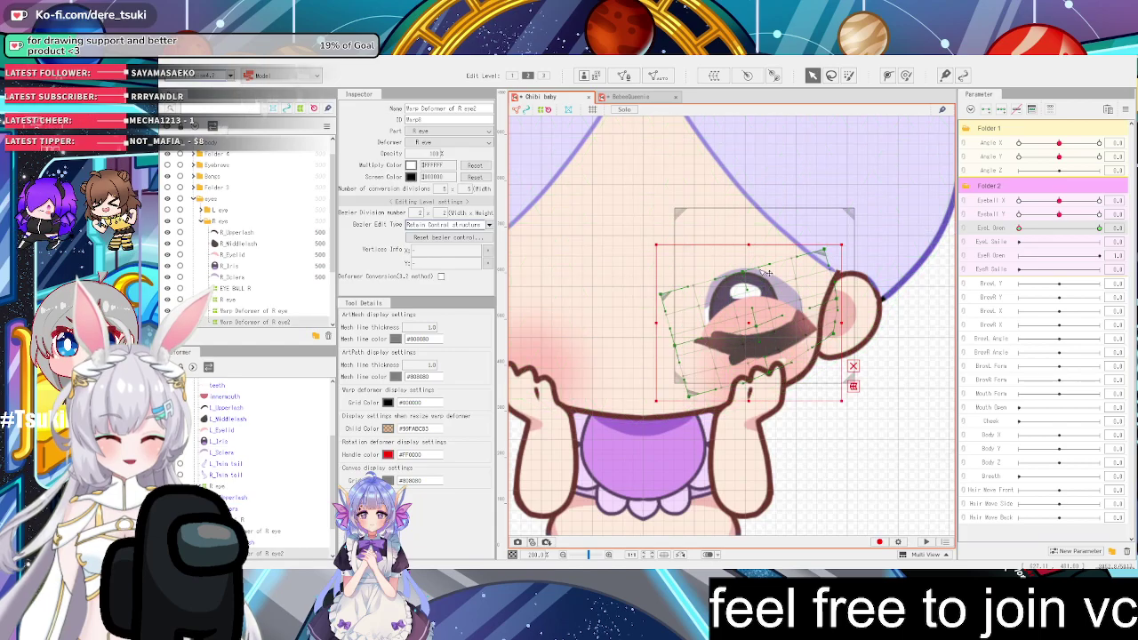
pyautogui.scroll(2, 767, 273)
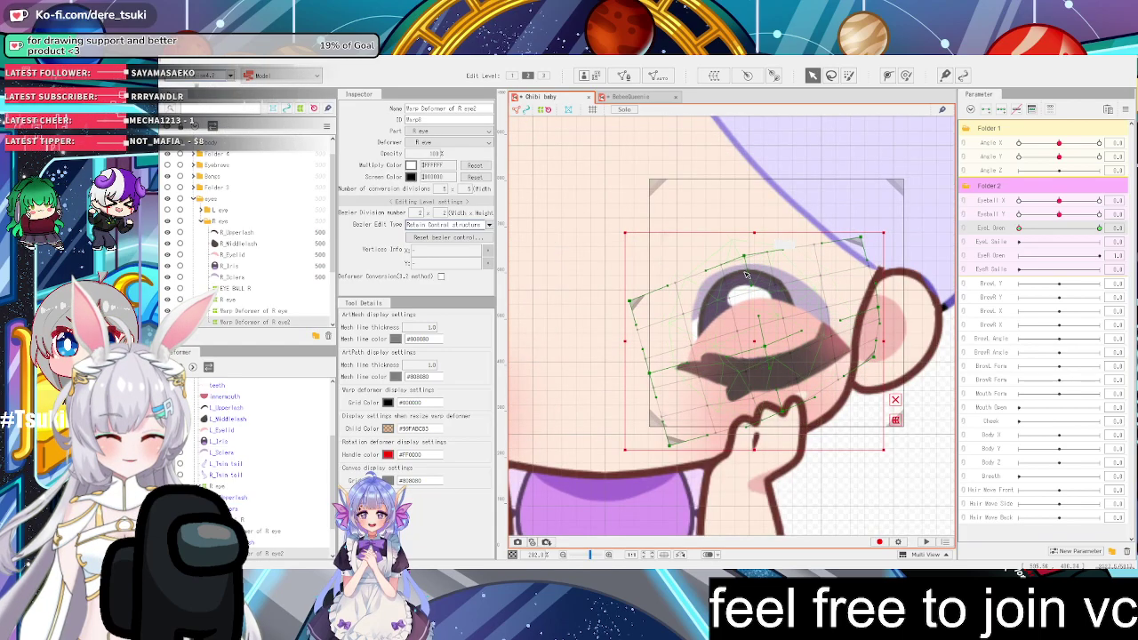
pyautogui.moveTo(744, 256); pyautogui.dragTo(745, 269)
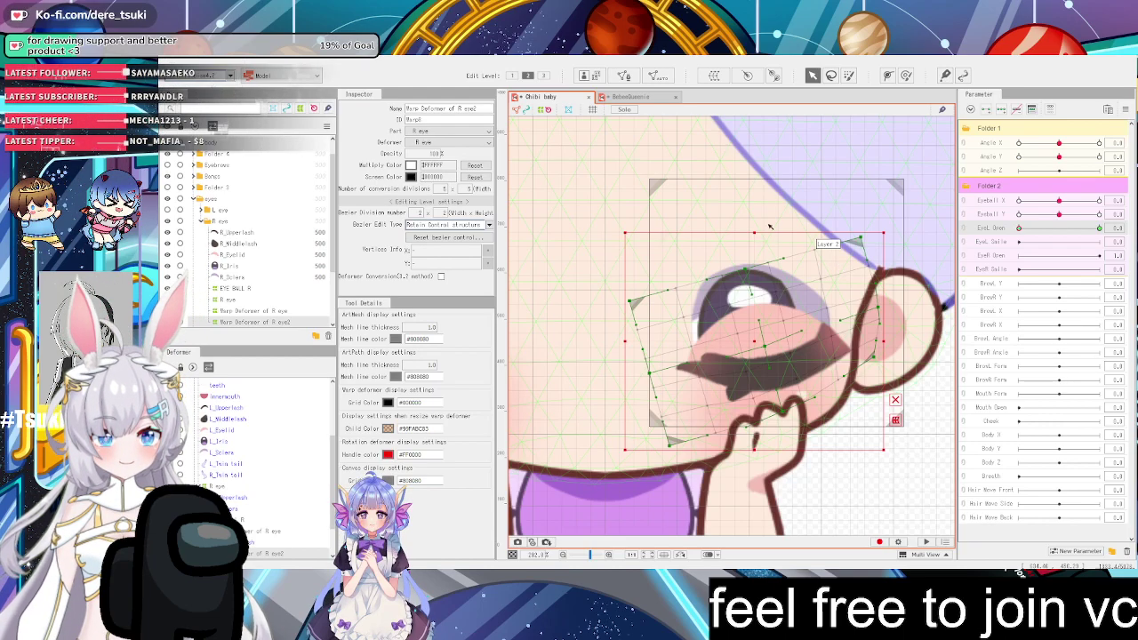
pyautogui.moveTo(707, 280); pyautogui.dragTo(616, 258)
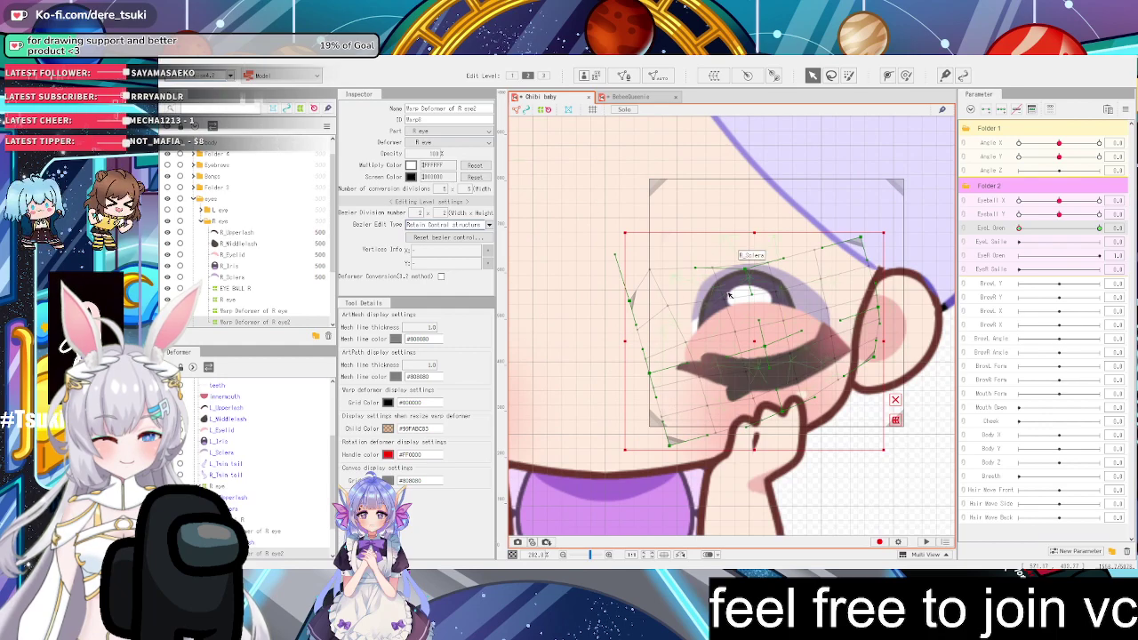
pyautogui.moveTo(1021, 233); pyautogui.dragTo(1005, 251)
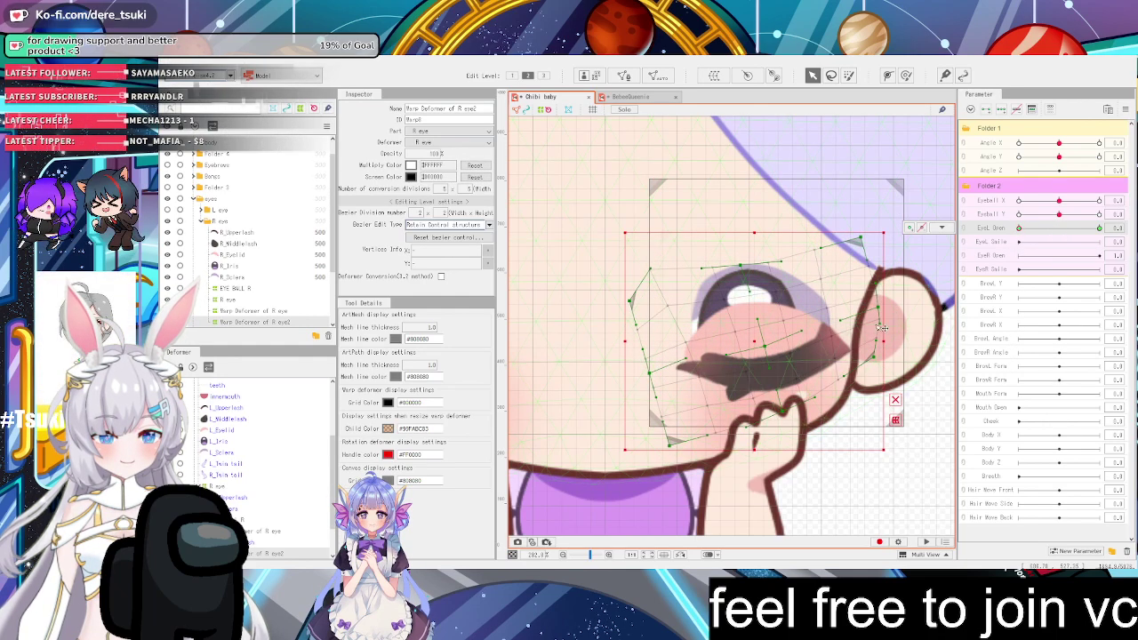
pyautogui.moveTo(879, 308); pyautogui.dragTo(884, 285)
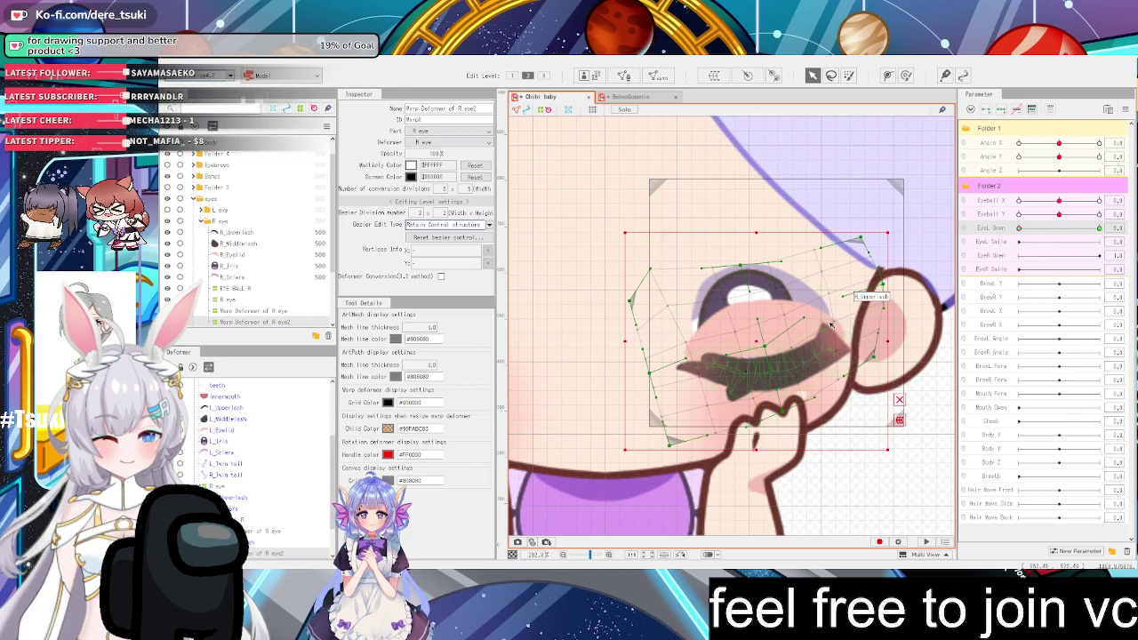
# Preview the eyelid's movement by switching EyeL Open to 1.0 and scrubbing it with the deformer deselected
pyautogui.click(1099, 228)
pyautogui.moveTo(1100, 243); pyautogui.dragTo(1105, 283)
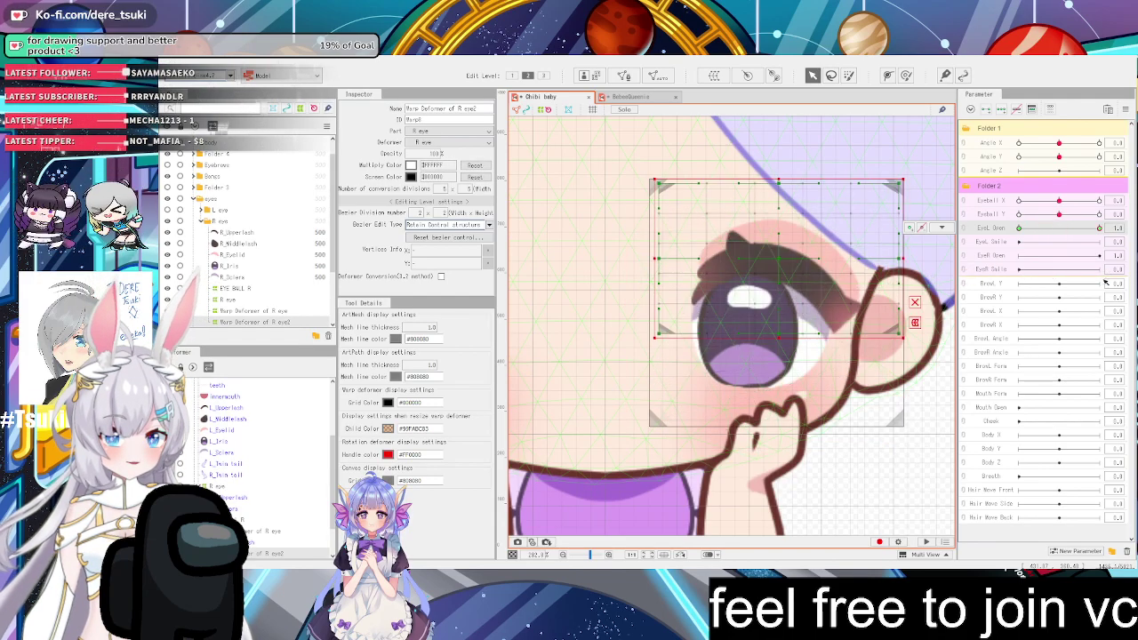
pyautogui.scroll(-5, 811, 354)
pyautogui.click(859, 396)
pyautogui.scroll(3, 837, 356)
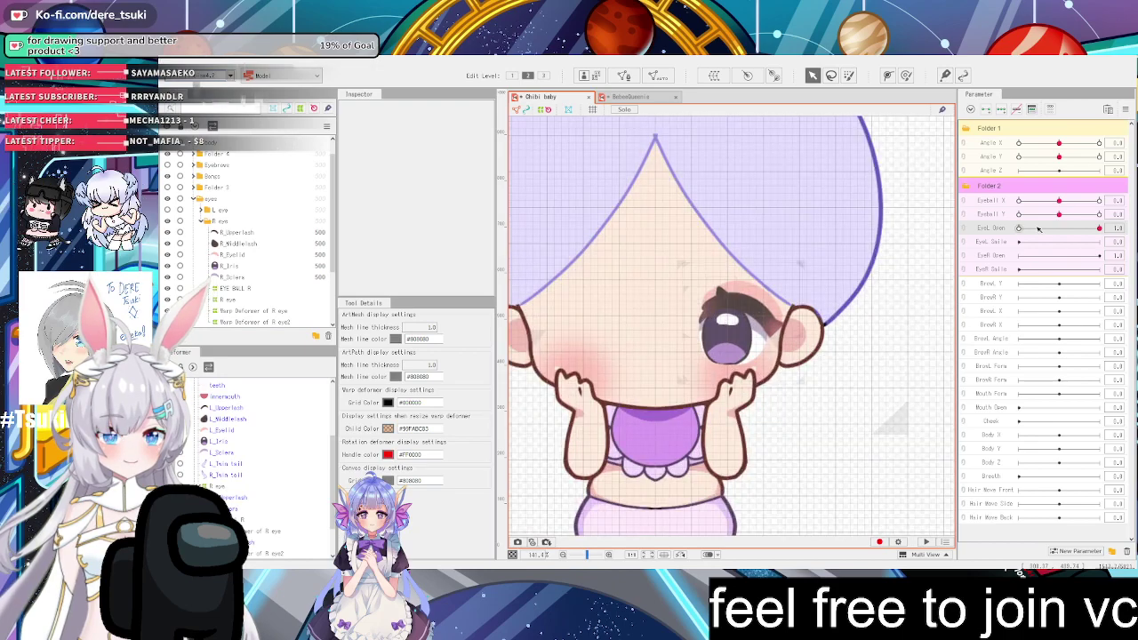
pyautogui.moveTo(1038, 228); pyautogui.dragTo(1099, 228)
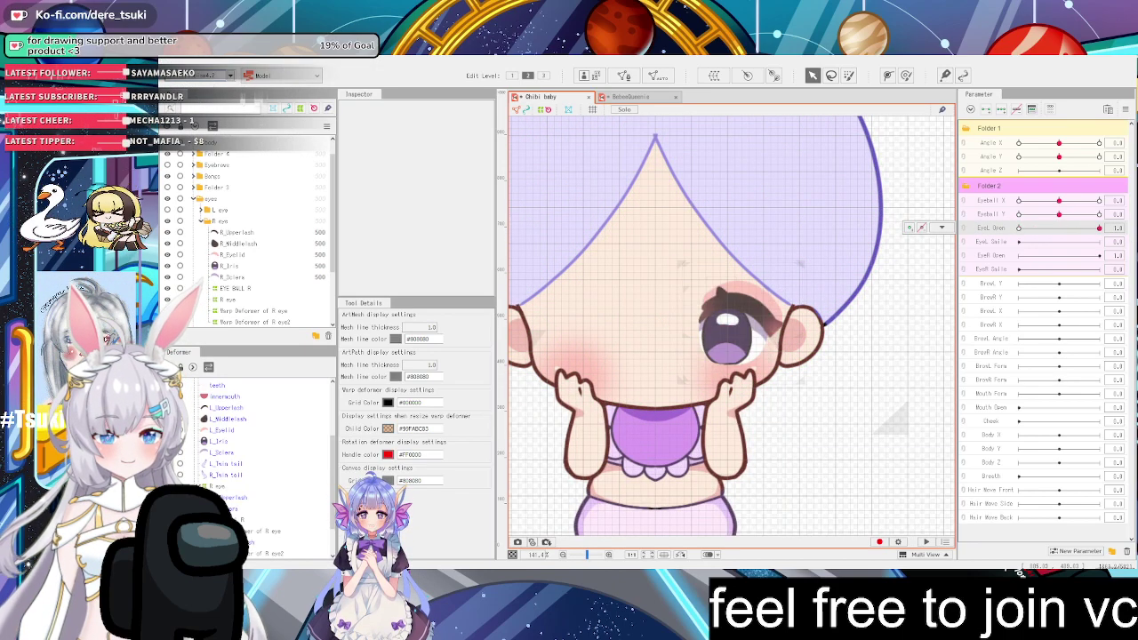
# Reset all parameters to their default values and select the eyelid's warp deformer
pyautogui.click(1125, 109)
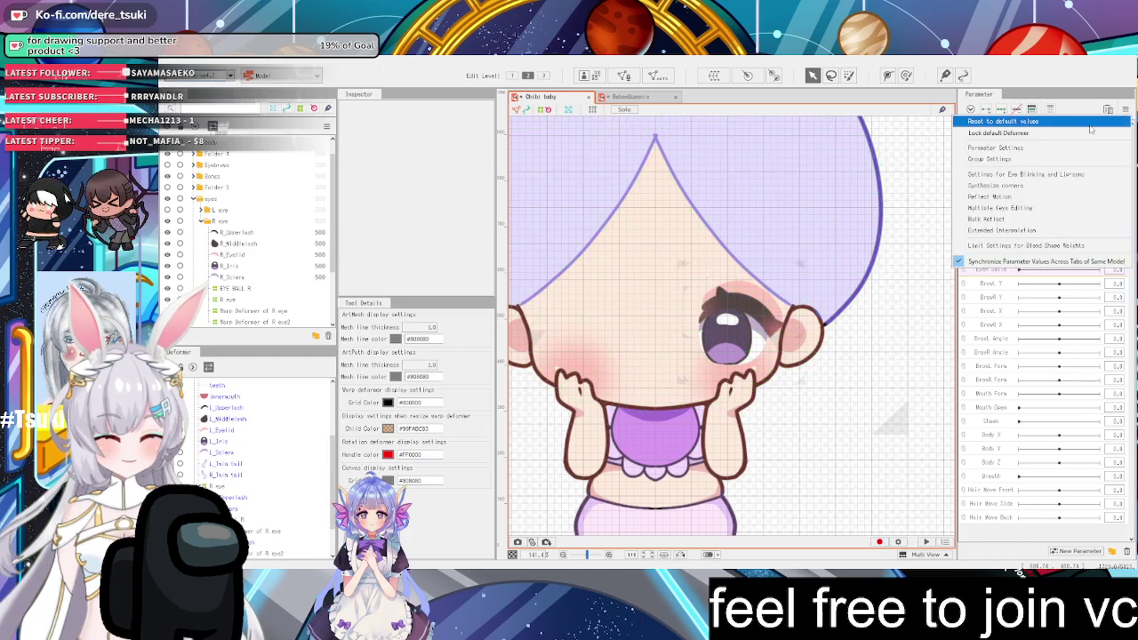
pyautogui.click(1103, 120)
pyautogui.click(805, 288)
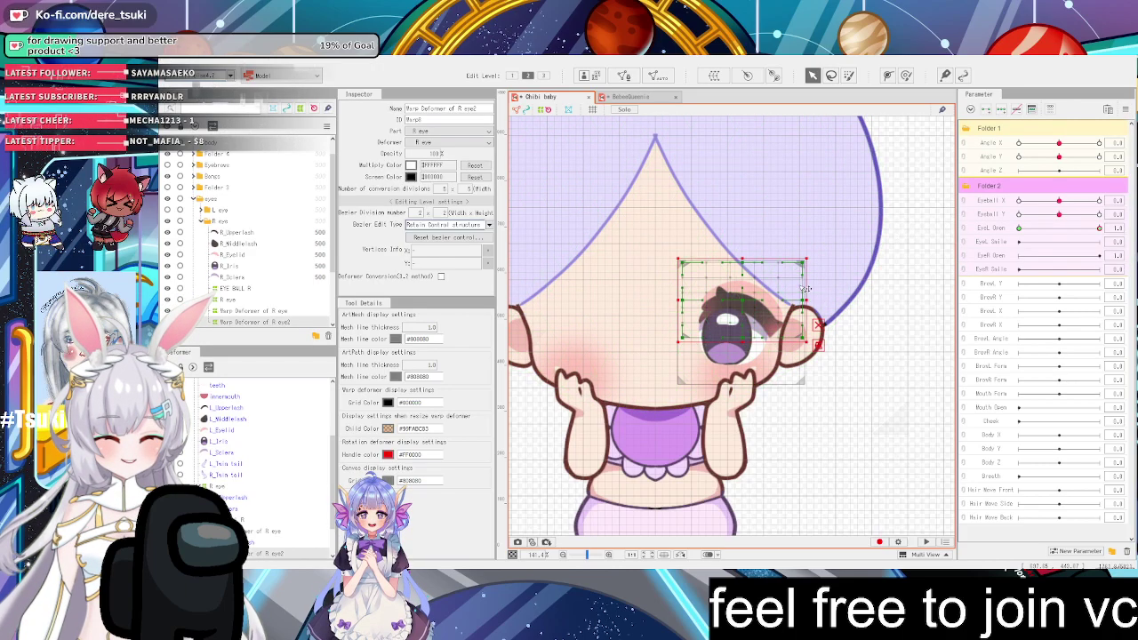
pyautogui.click(1049, 229)
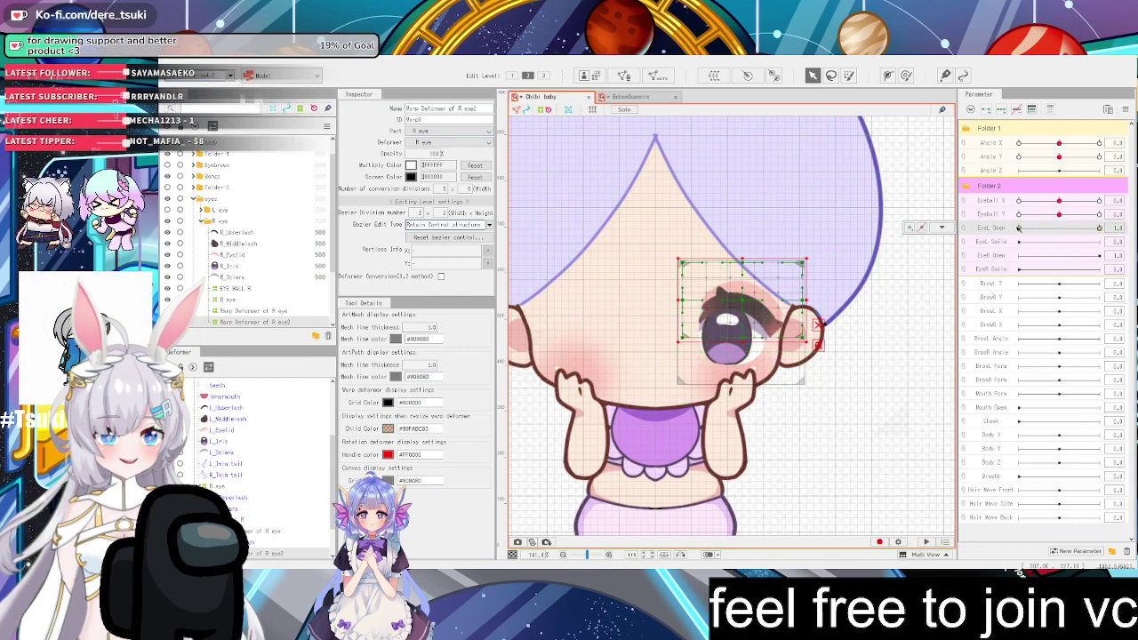
pyautogui.moveTo(1071, 227); pyautogui.dragTo(1019, 227)
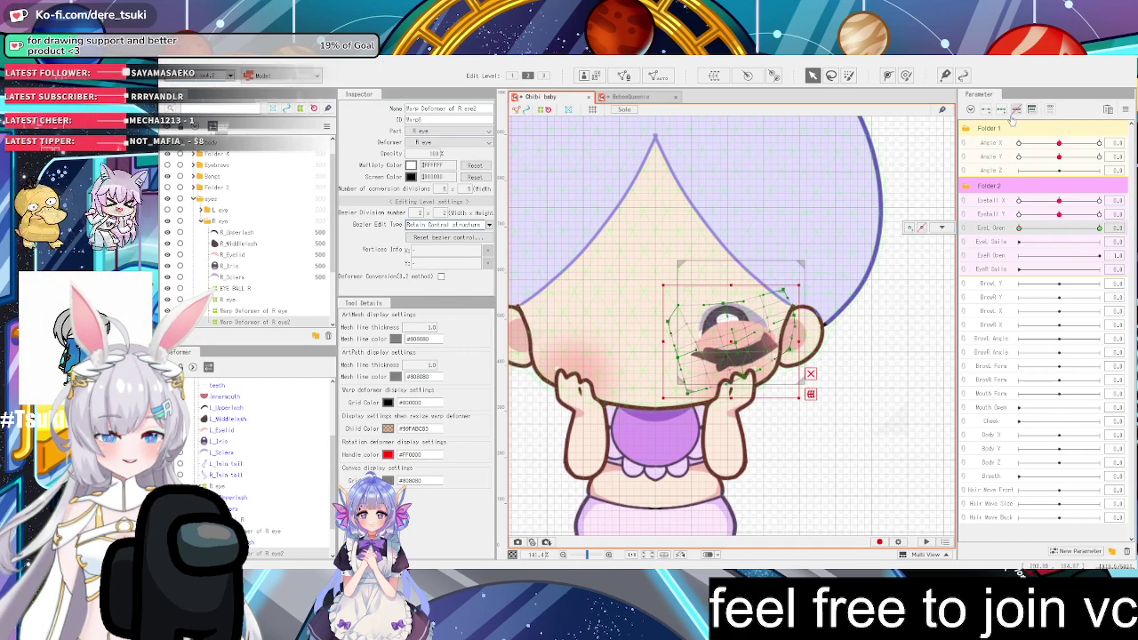
pyautogui.press('Delete')
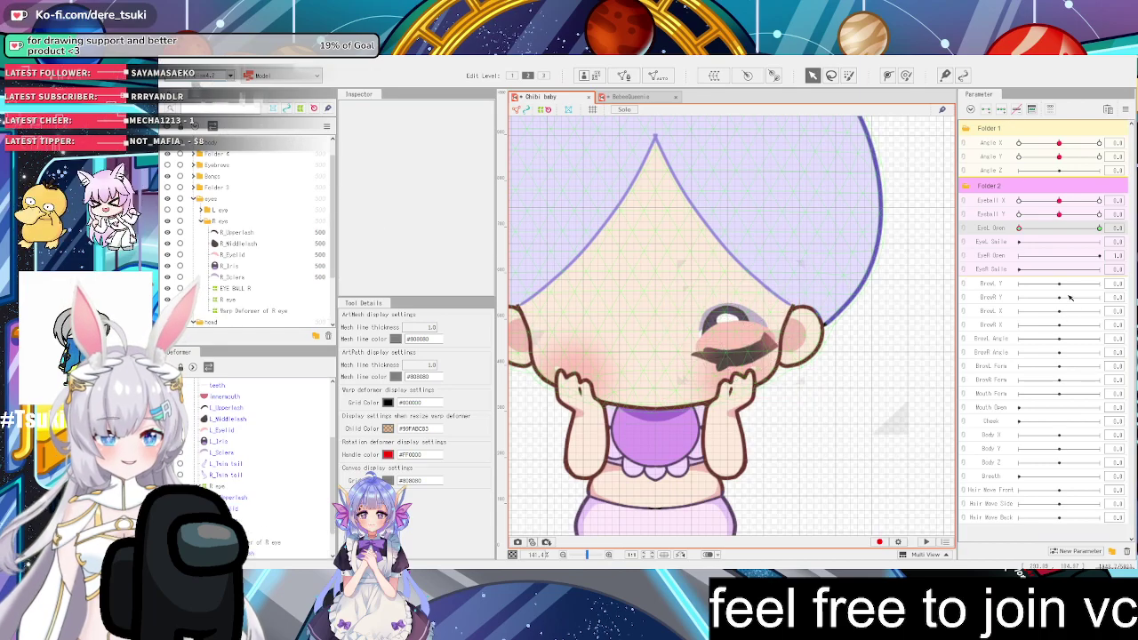
pyautogui.moveTo(1021, 228); pyautogui.dragTo(1112, 258)
pyautogui.hotkey('ctrl', 'z')
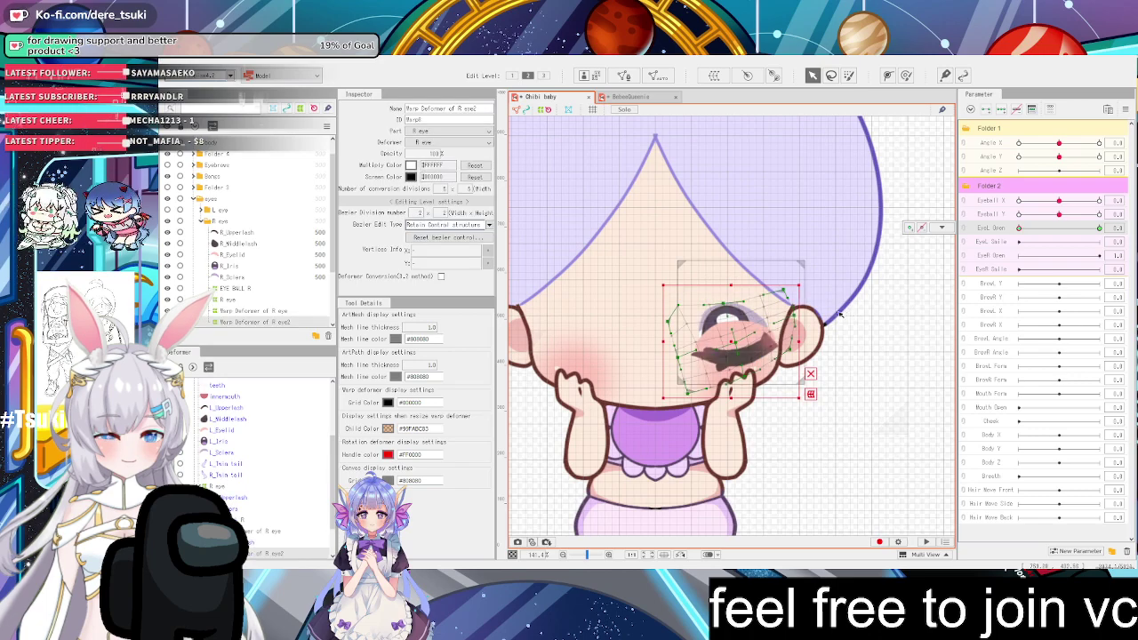
# Recreate the eyelid deformer's two EyeL Open keys from the open pose at 1.0 and switch to 0.0
pyautogui.moveTo(1019, 227); pyautogui.dragTo(1106, 232)
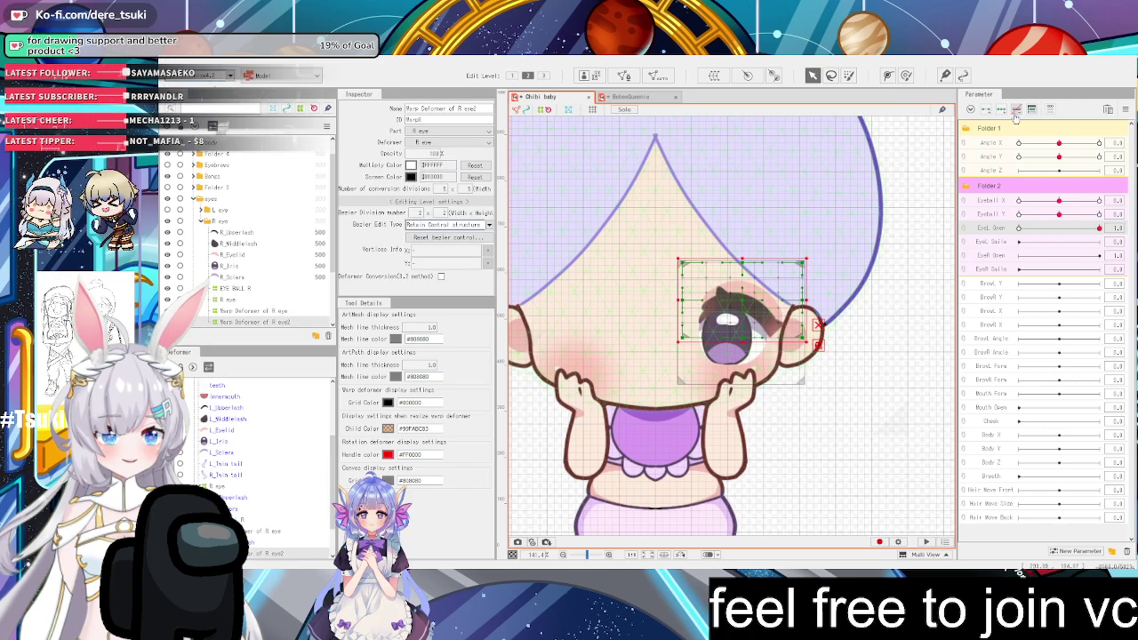
pyautogui.click(985, 109)
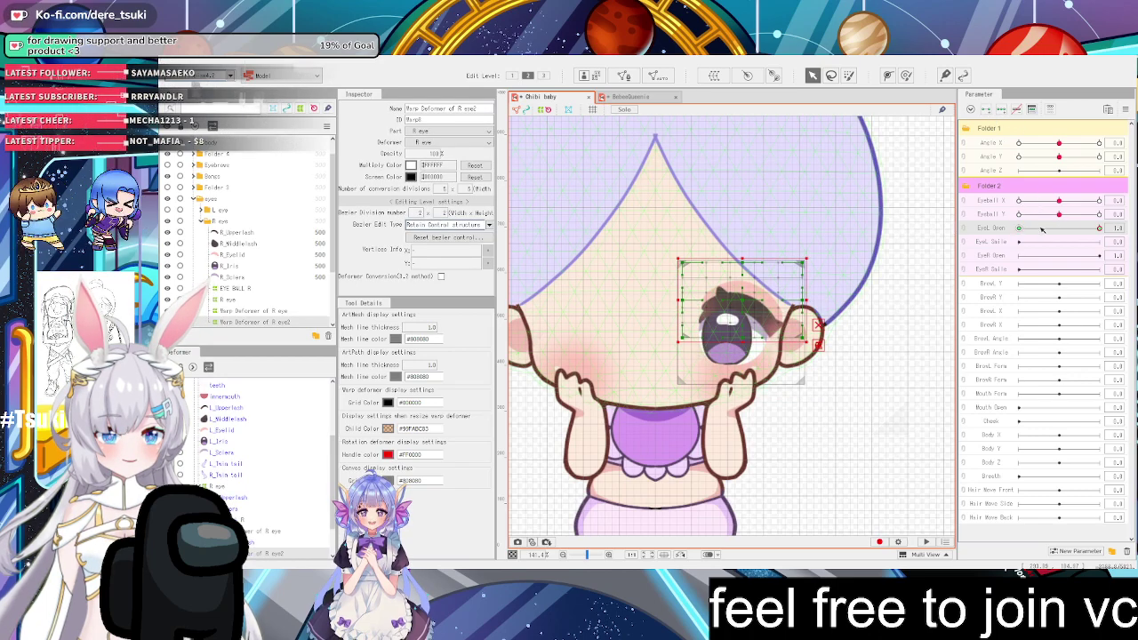
pyautogui.click(1019, 228)
# Try lowering the whole eyelid deformer and only its lower rows of control points, undoing each attempt and clearing the point selection
pyautogui.scroll(3, 739, 296)
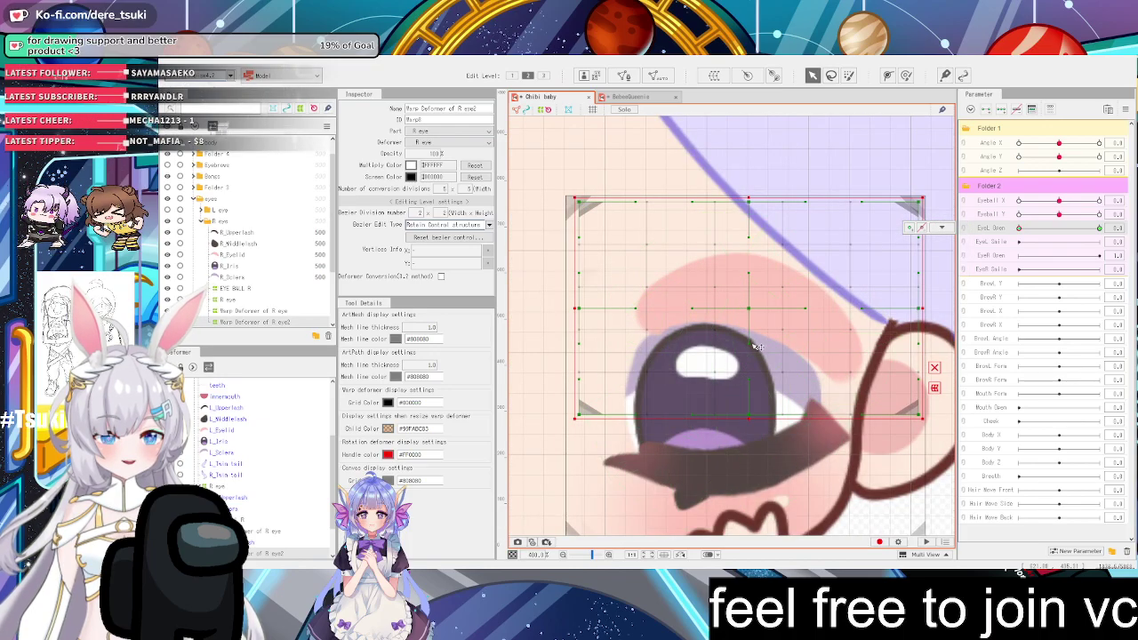
pyautogui.moveTo(749, 345); pyautogui.dragTo(766, 455)
pyautogui.hotkey('ctrl', 'z')
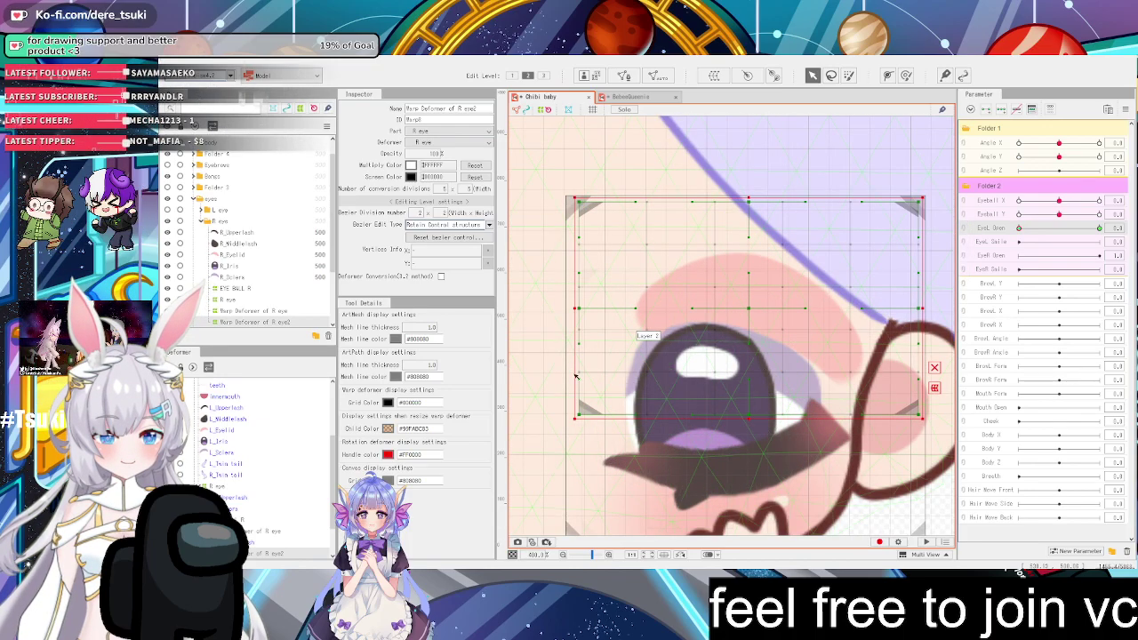
pyautogui.moveTo(564, 320); pyautogui.dragTo(936, 501)
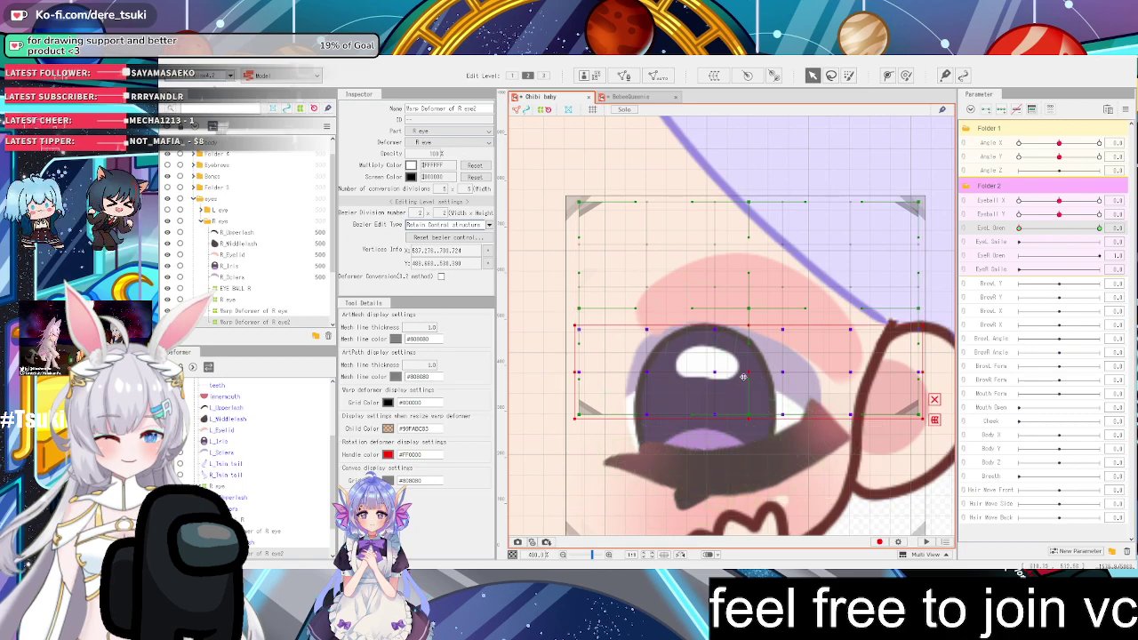
pyautogui.moveTo(745, 373); pyautogui.dragTo(754, 468)
pyautogui.hotkey('ctrl', 'z')
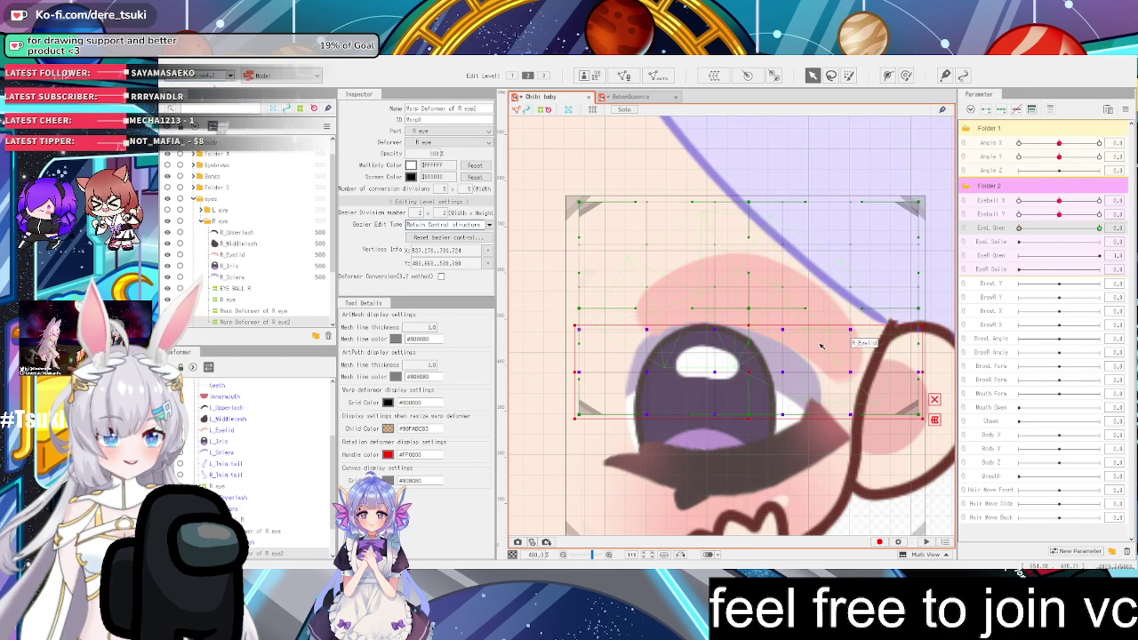
pyautogui.click(785, 298)
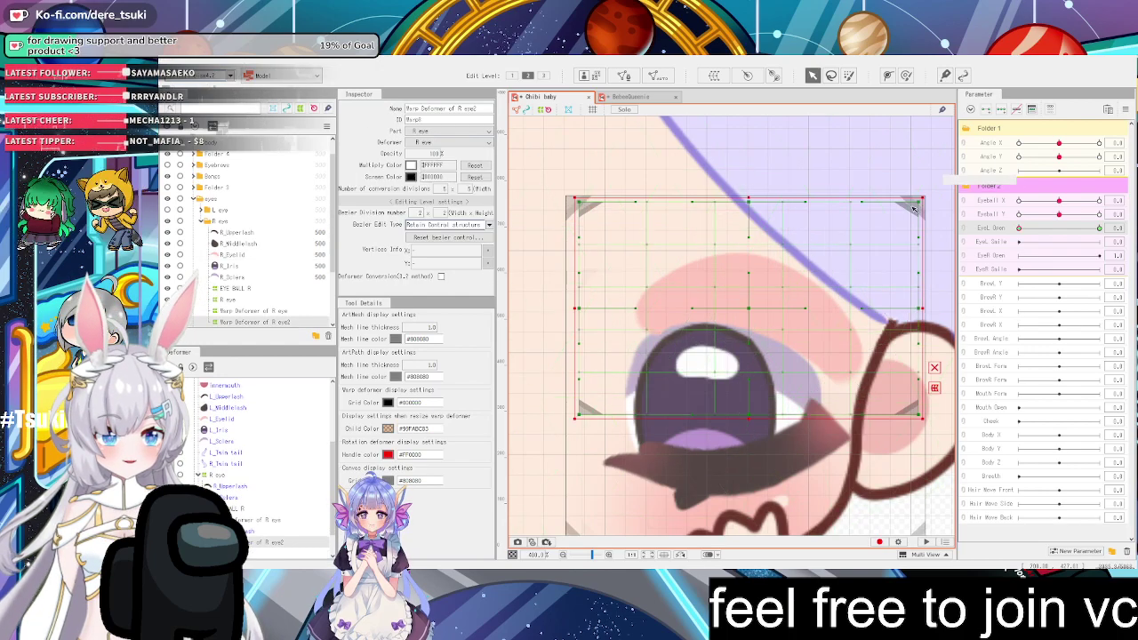
pyautogui.click(795, 317)
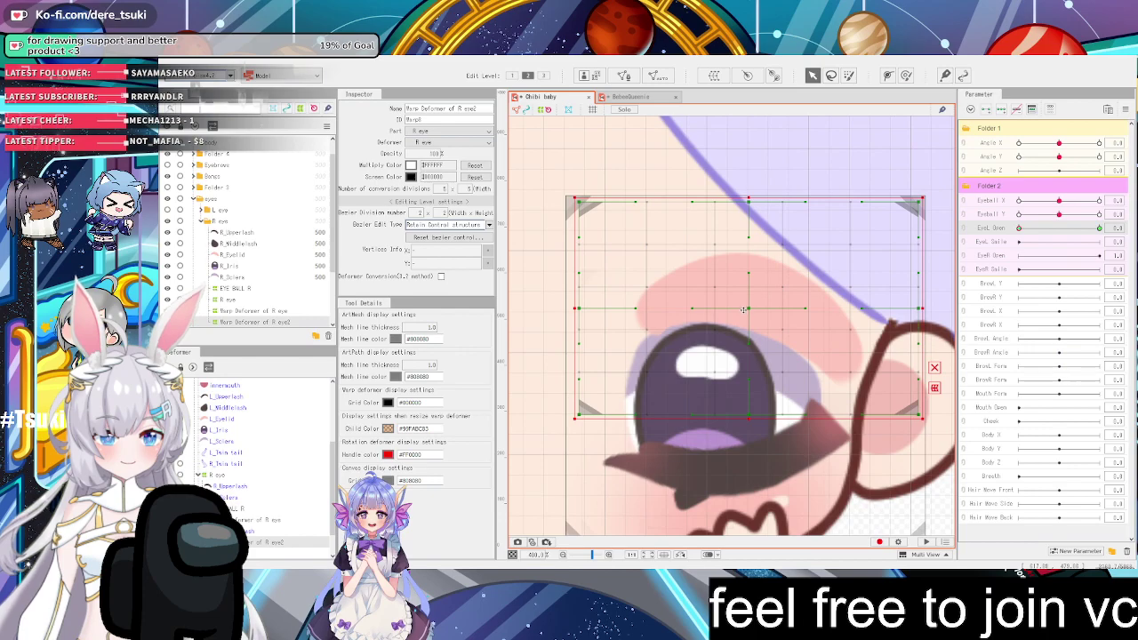
# Try to cover the eye by shifting the eyelid deformer slightly and pulling its lower and left control points downward
pyautogui.moveTo(749, 310); pyautogui.dragTo(730, 314)
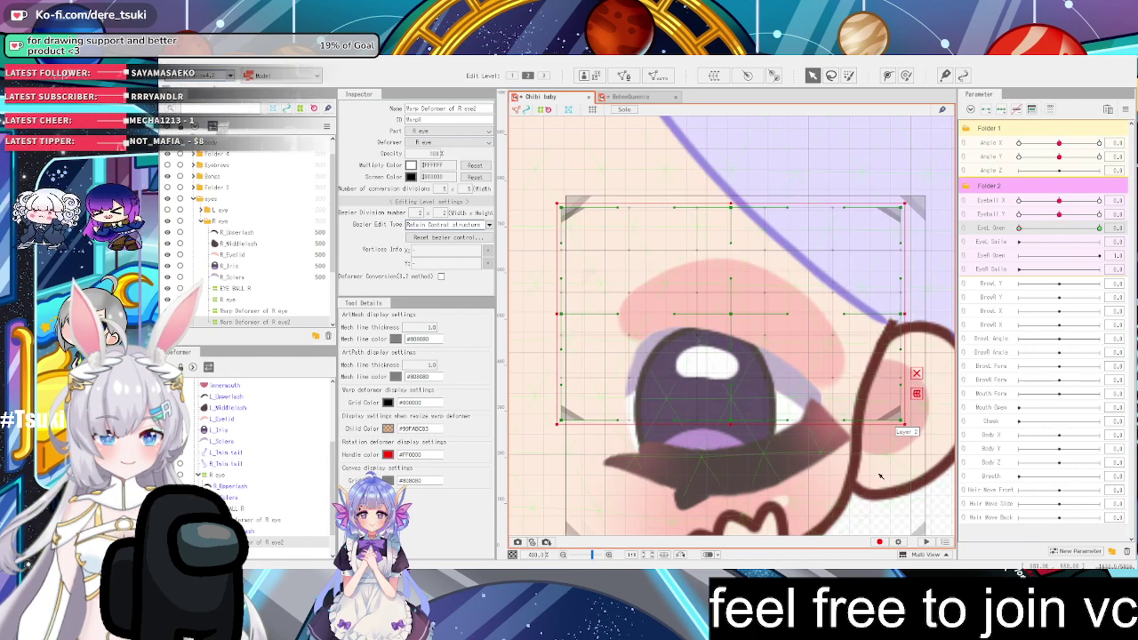
pyautogui.moveTo(905, 424); pyautogui.dragTo(892, 476)
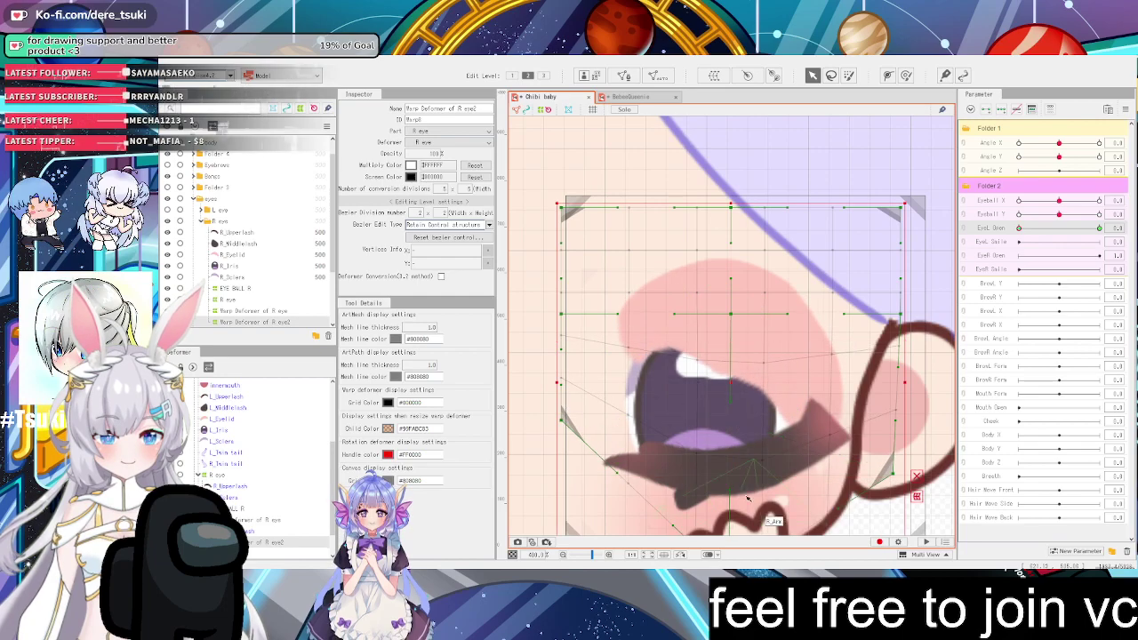
pyautogui.scroll(-3, 674, 384)
pyautogui.scroll(2, 674, 385)
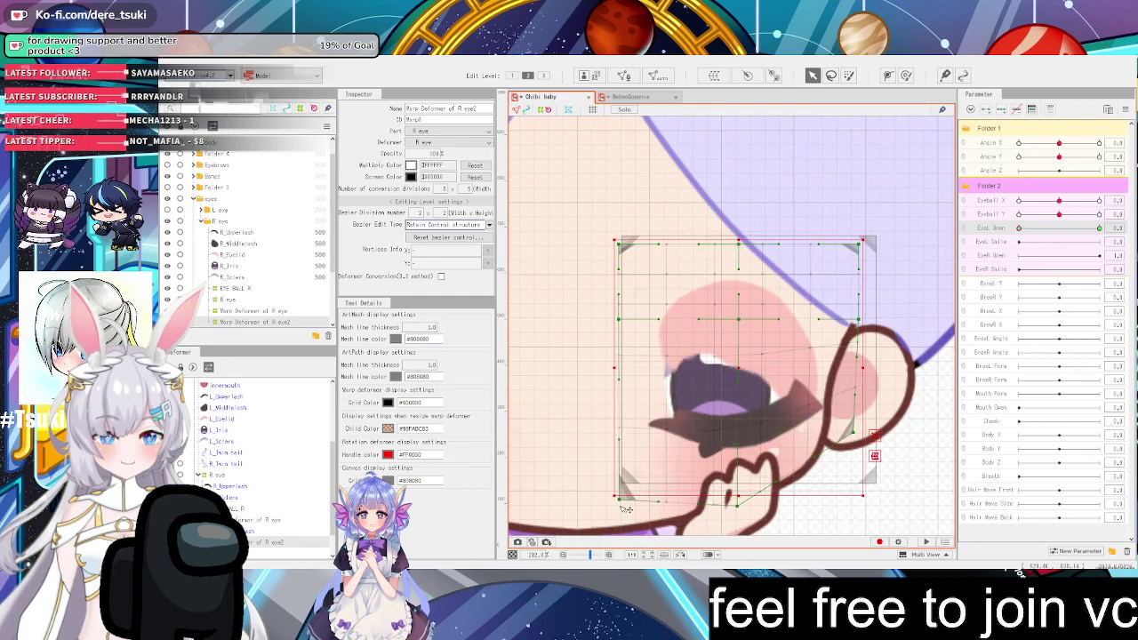
pyautogui.moveTo(621, 322); pyautogui.dragTo(637, 394)
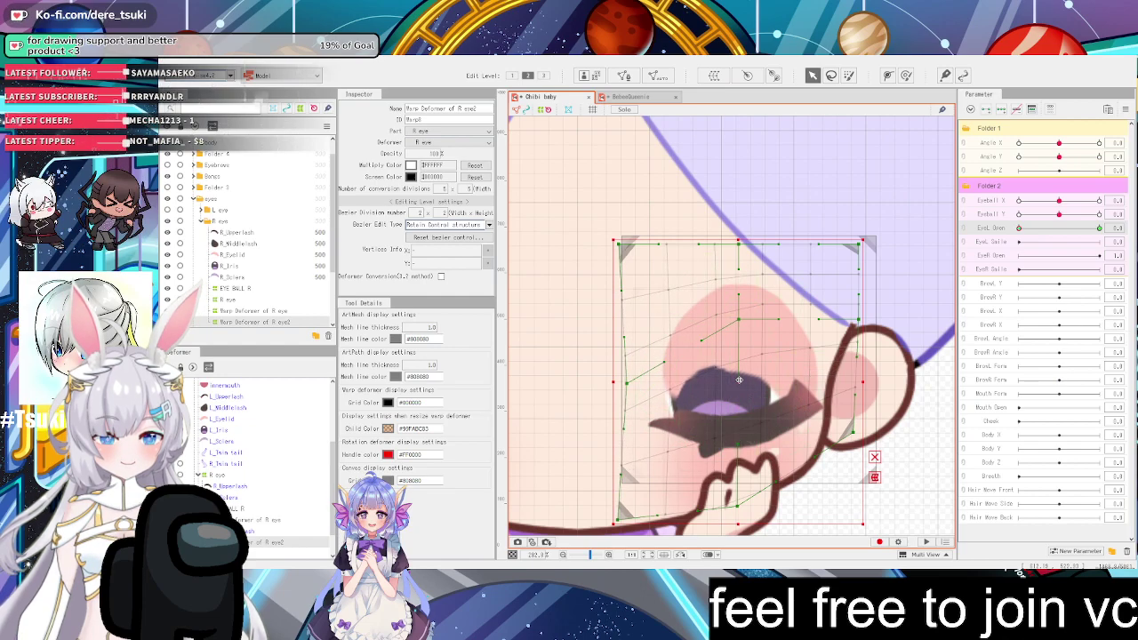
pyautogui.scroll(1, 733, 373)
pyautogui.moveTo(739, 472); pyautogui.dragTo(740, 560)
pyautogui.scroll(-4, 748, 474)
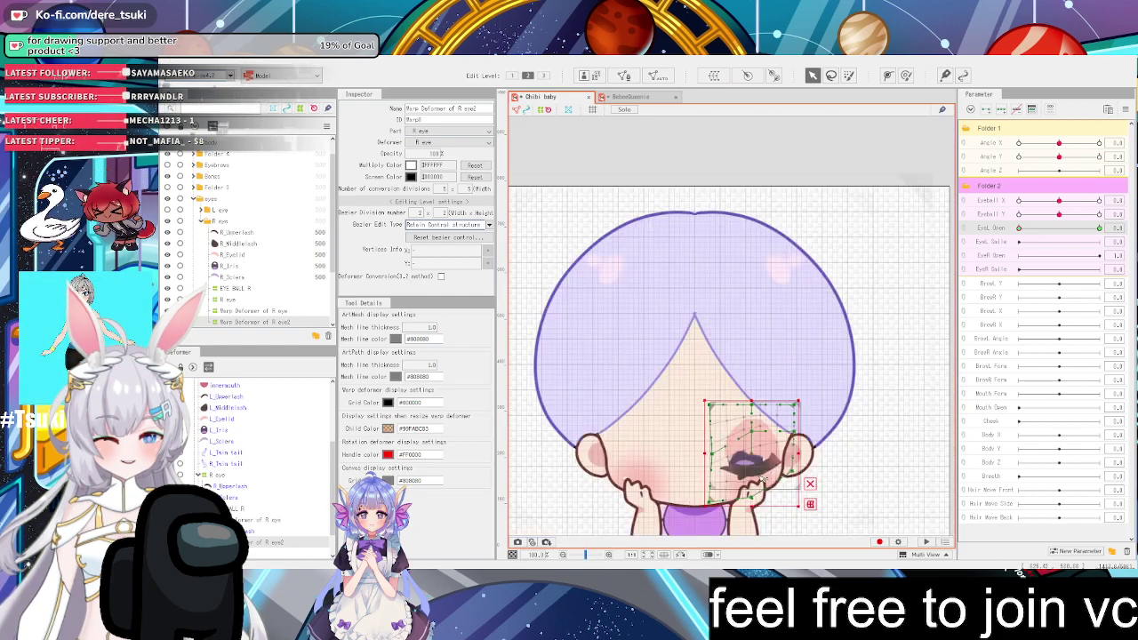
pyautogui.scroll(4, 747, 491)
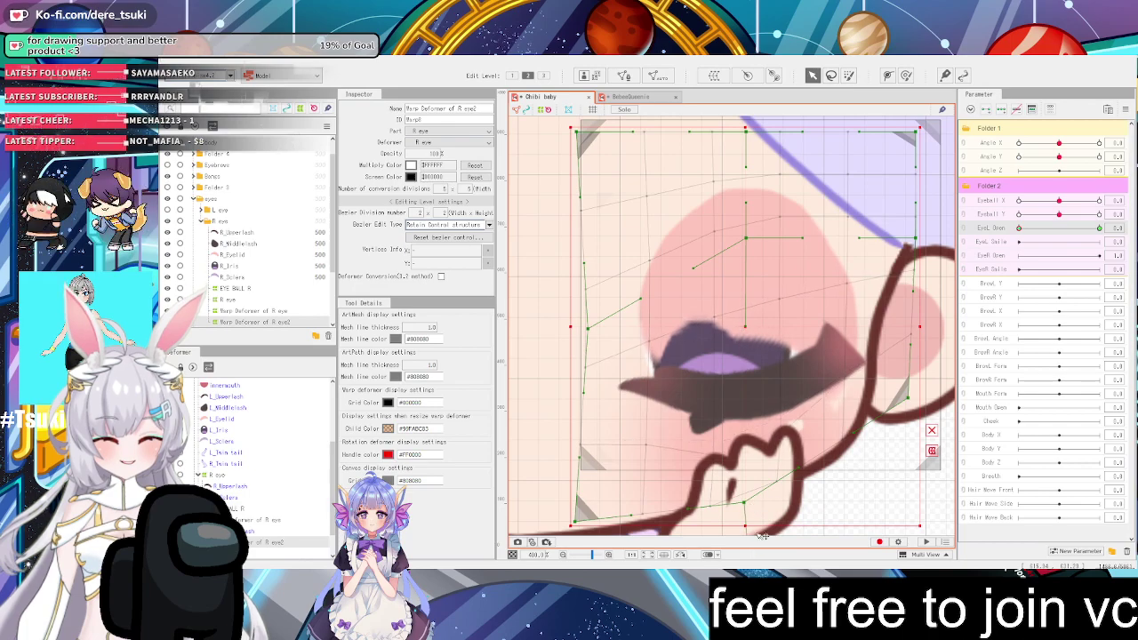
pyautogui.scroll(3, 782, 431)
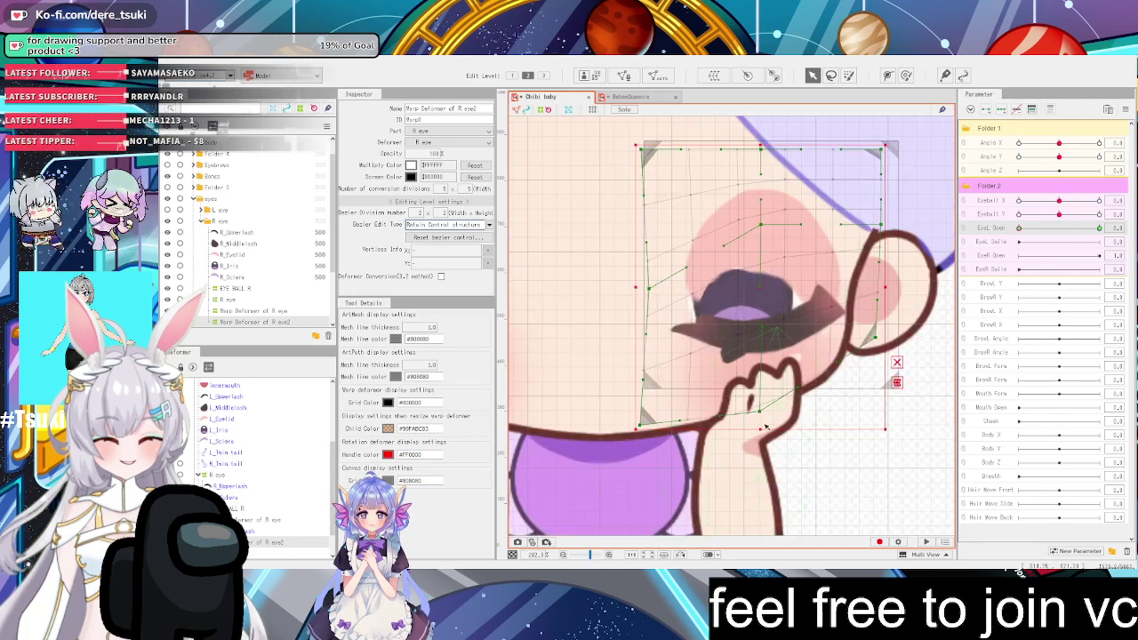
pyautogui.moveTo(760, 415); pyautogui.dragTo(770, 507)
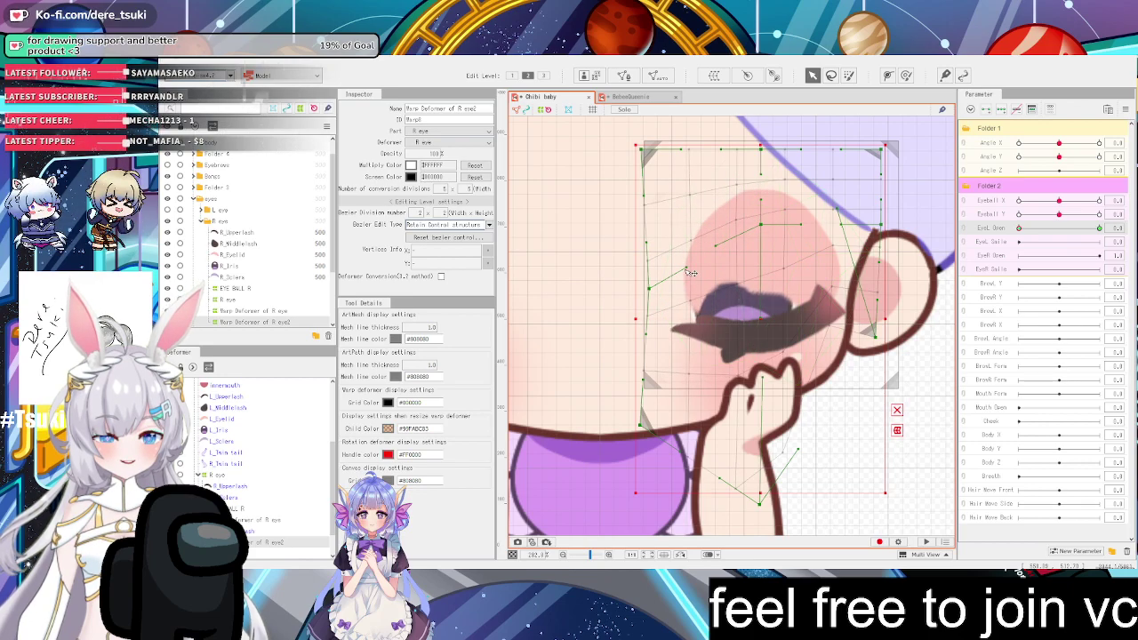
# Try lowering the eyelid deformer and reshaping its selected lower control points over the iris, and undo those changes
pyautogui.scroll(8, 694, 276)
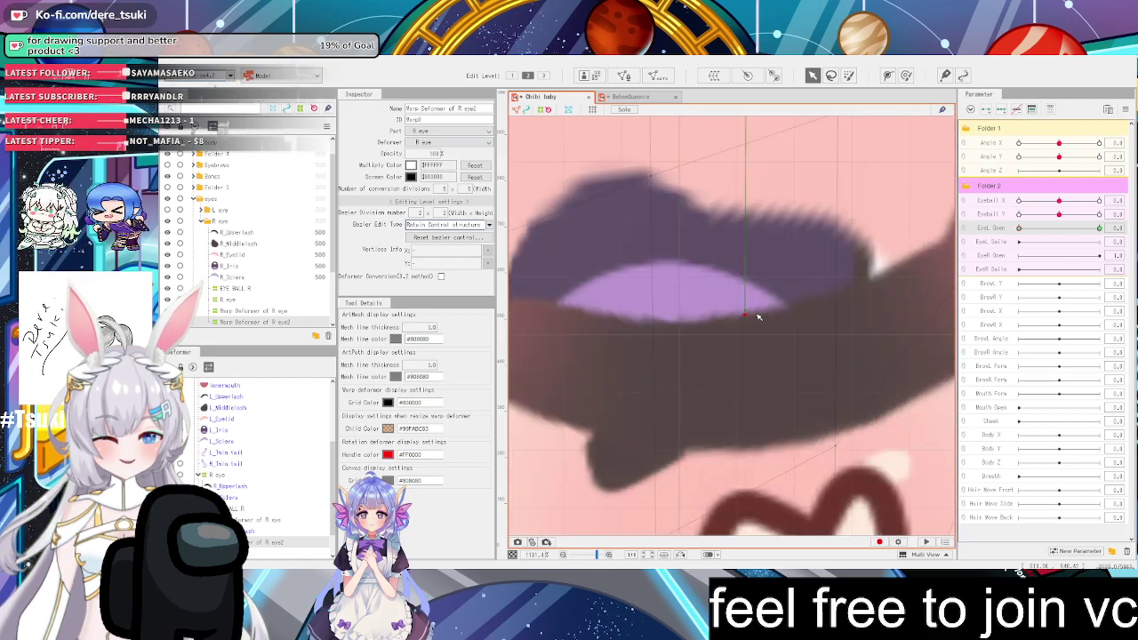
pyautogui.scroll(-12, 745, 308)
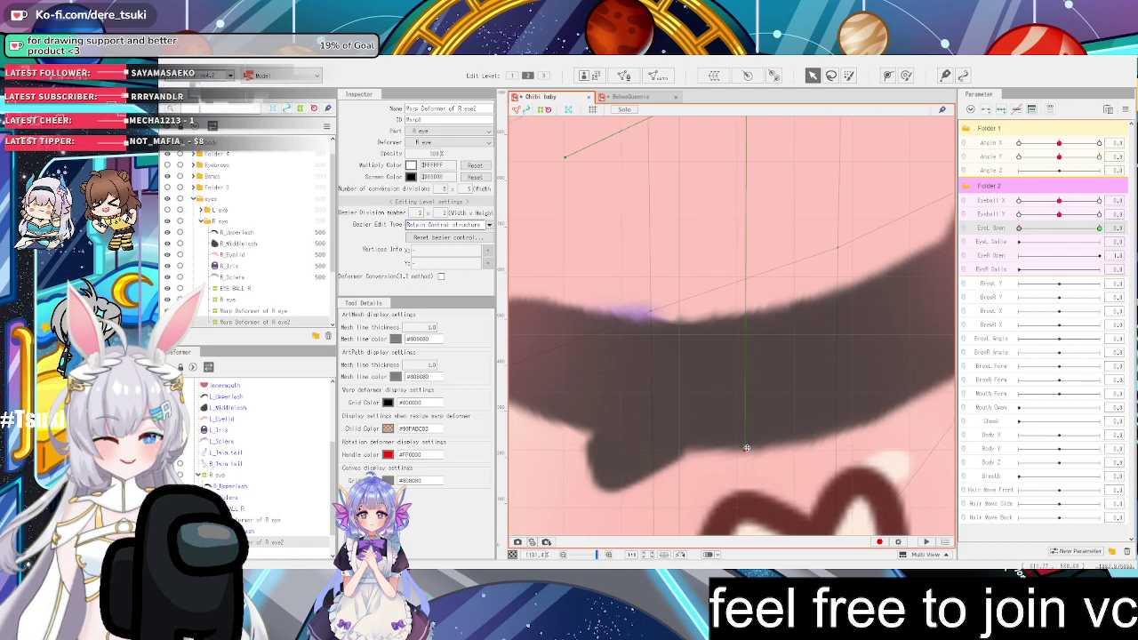
pyautogui.scroll(6, 756, 423)
pyautogui.scroll(-8, 754, 444)
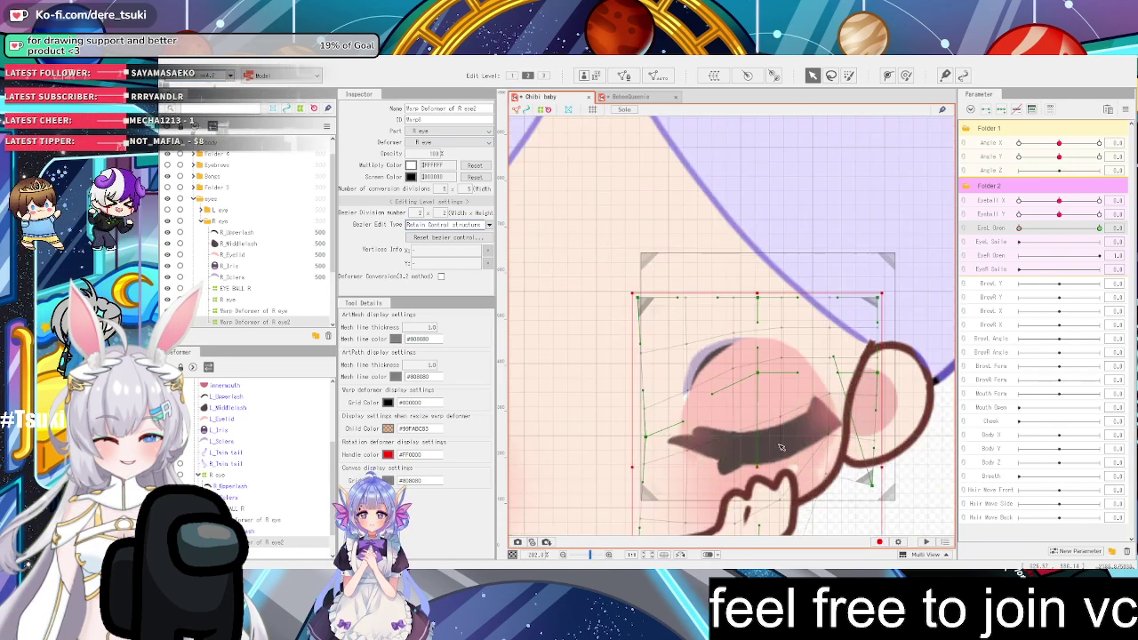
pyautogui.scroll(3, 749, 472)
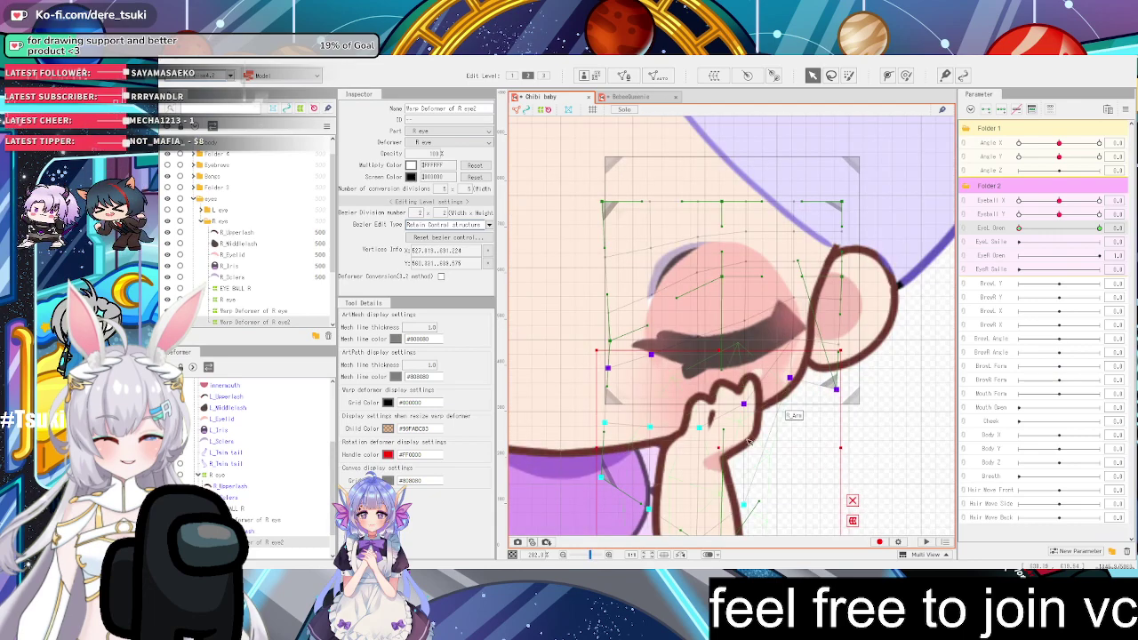
pyautogui.moveTo(720, 448); pyautogui.dragTo(724, 396)
pyautogui.hotkey('ctrl', 'z')
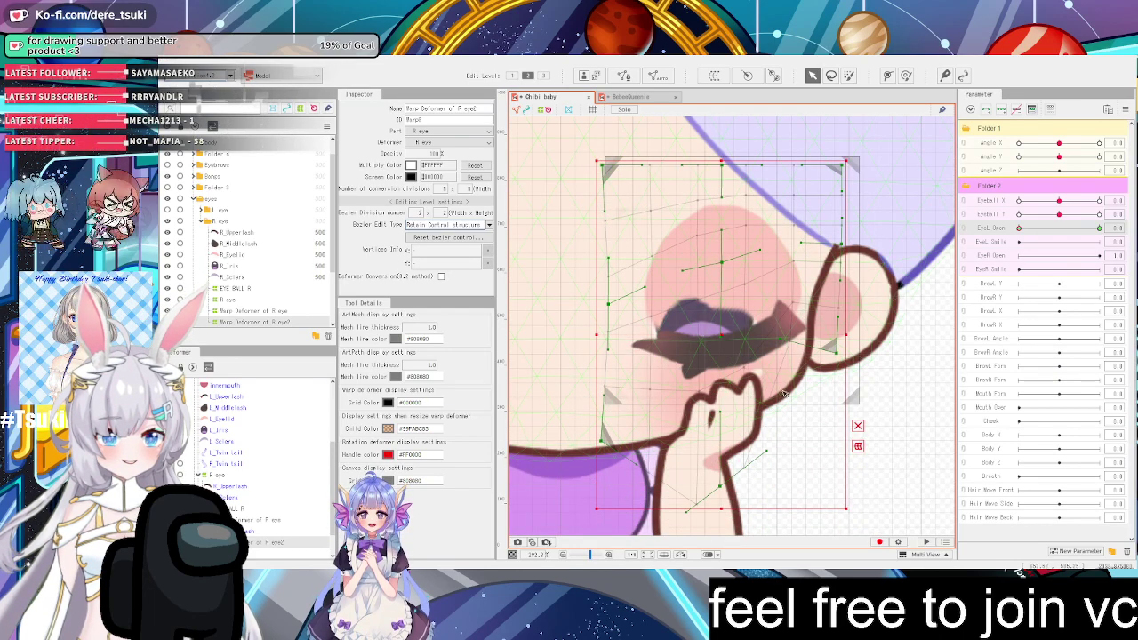
# Try pulling individual inner control points of the eyelid deformer down to the lash line, and undo the last adjustment
pyautogui.scroll(4, 755, 353)
pyautogui.moveTo(778, 323); pyautogui.dragTo(754, 430)
pyautogui.scroll(-5, 757, 433)
pyautogui.scroll(3, 751, 333)
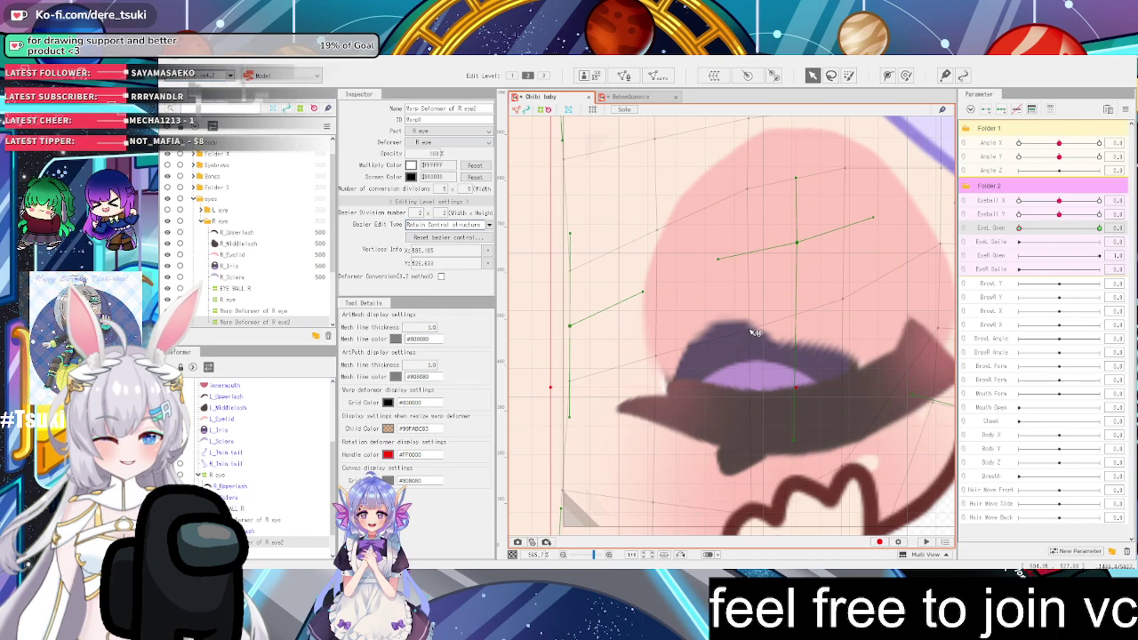
pyautogui.scroll(3, 751, 332)
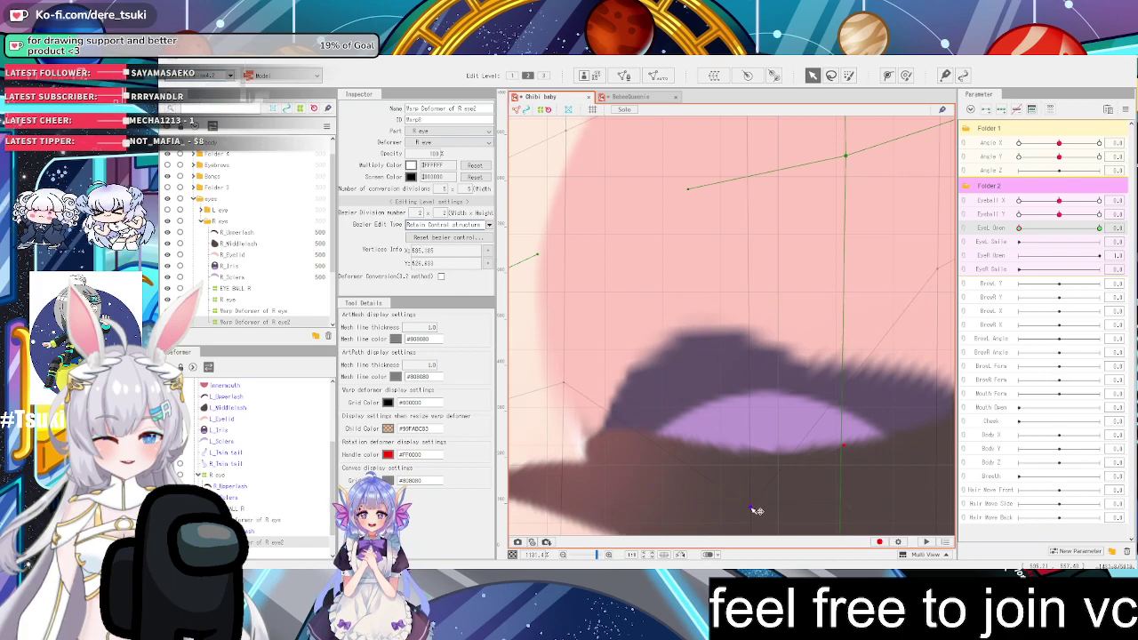
pyautogui.scroll(-4, 770, 447)
pyautogui.hotkey('ctrl', 'z')
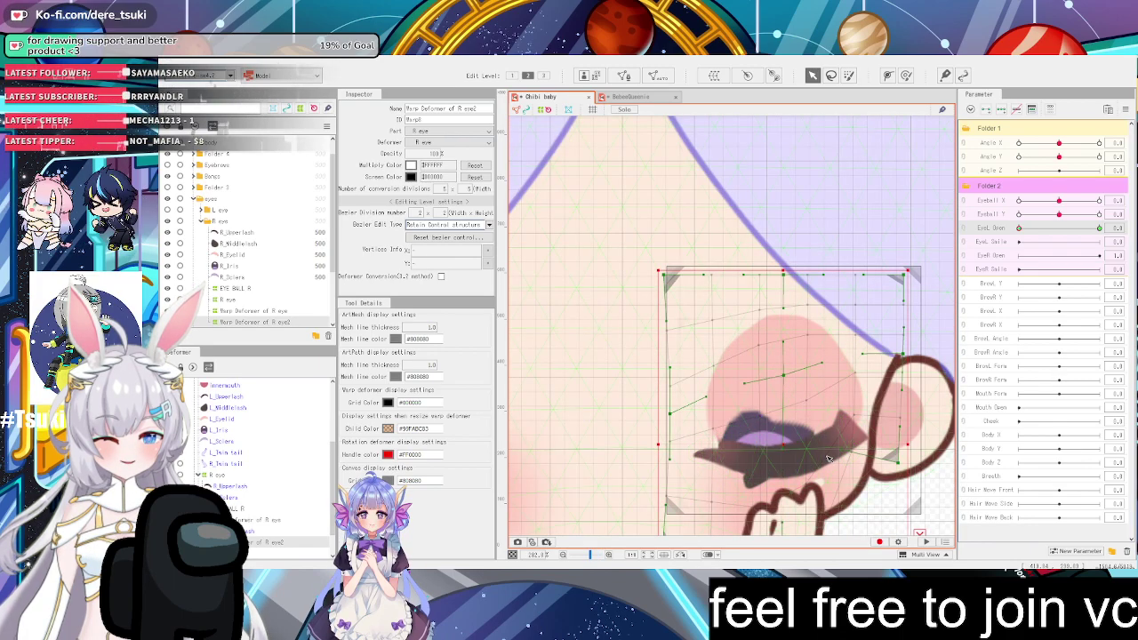
# Undo the eyelid deformer's reshaping back to its undeformed grid at EyeL Open 0.0
pyautogui.click(829, 457)
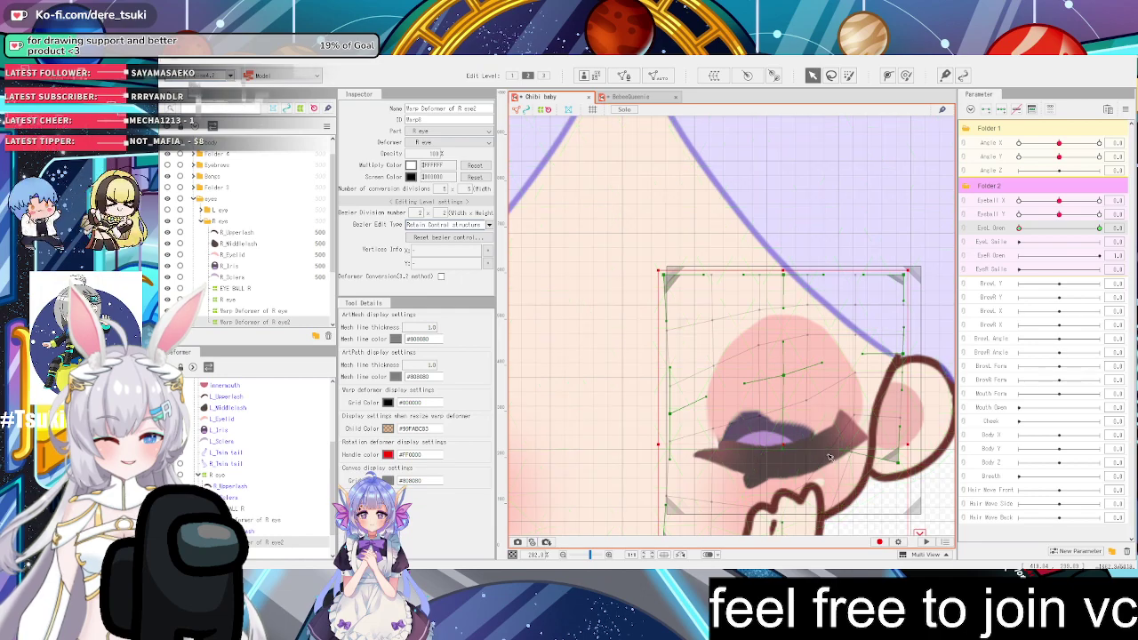
pyautogui.hotkey('ctrl', 'z')
pyautogui.hotkey('ctrl', 'z')
pyautogui.hotkey('ctrl', 'z')
pyautogui.hotkey('ctrl', 'z')
pyautogui.hotkey('ctrl', 'z')
pyautogui.hotkey('ctrl', 'z')
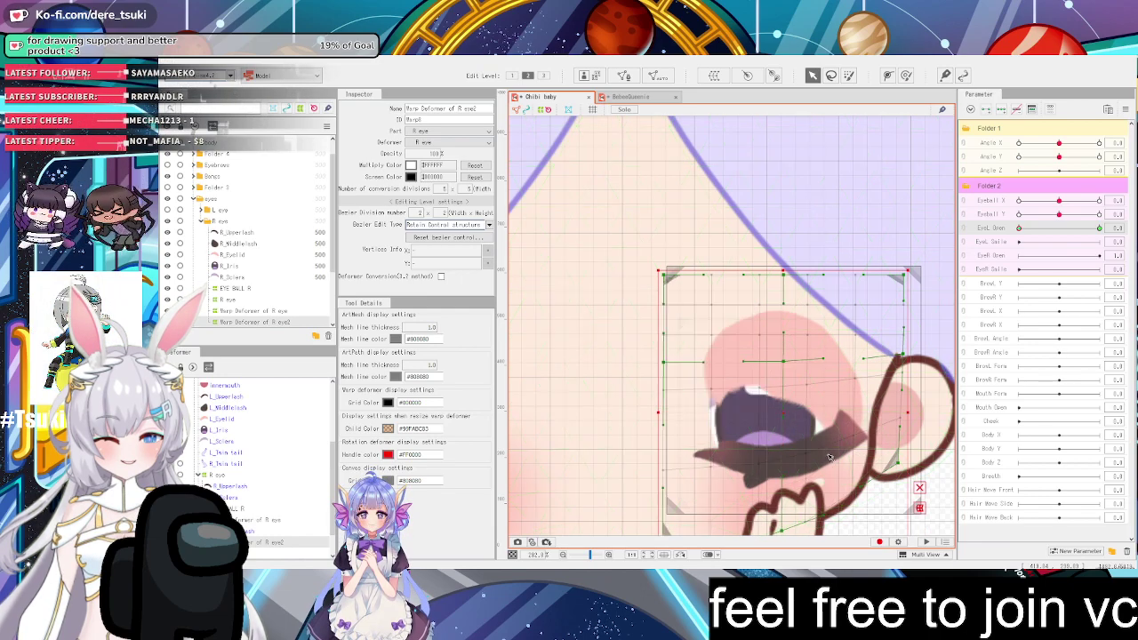
pyautogui.hotkey('ctrl', 'z')
pyautogui.hotkey('ctrl', 'z')
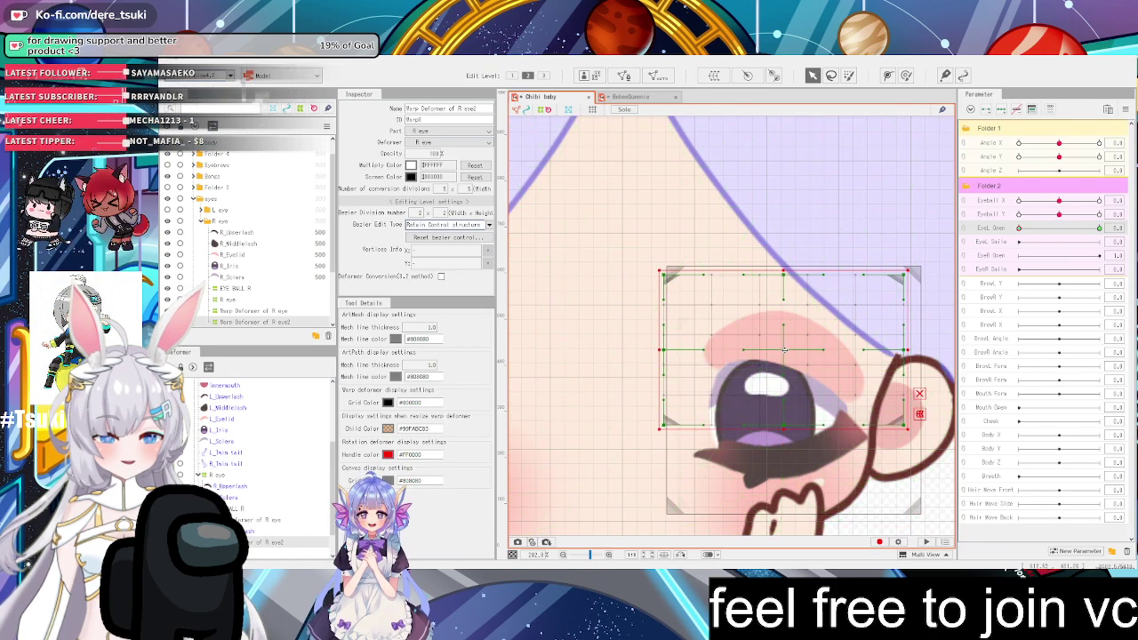
# Move the eyelid's warp deformer down over the eye and rotate it counterclockwise to follow the slant of the lashes
pyautogui.moveTo(784, 349); pyautogui.dragTo(781, 409)
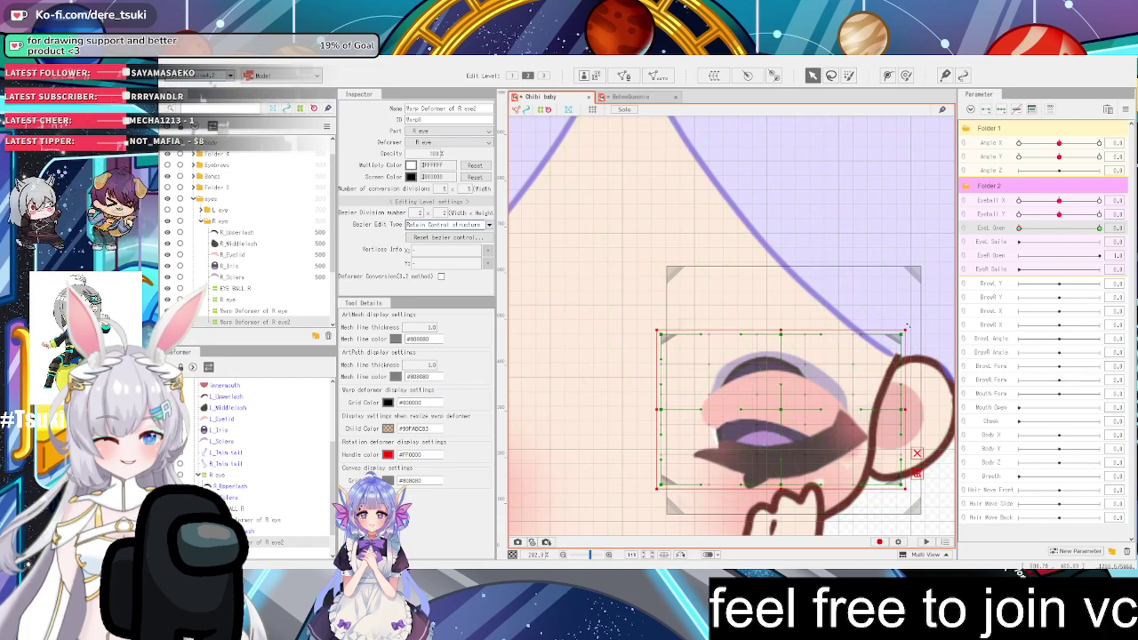
pyautogui.moveTo(906, 326); pyautogui.dragTo(879, 302)
pyautogui.moveTo(781, 409); pyautogui.dragTo(790, 439)
pyautogui.scroll(2, 782, 436)
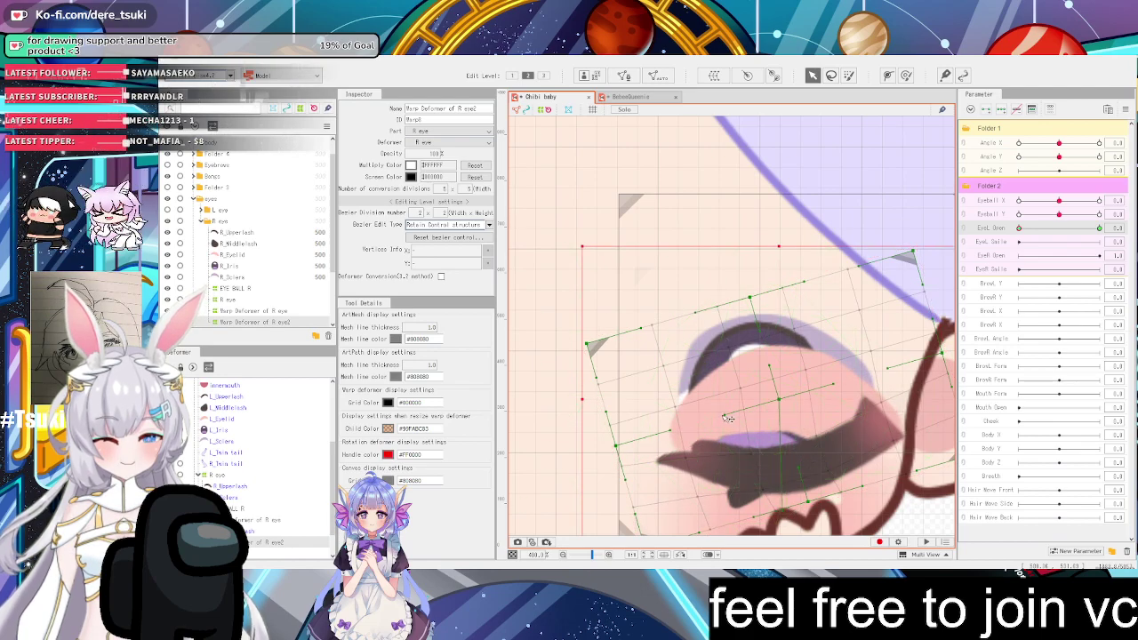
# Pull the handles of the eyelid deformer's centre control point down across the upper lash at EyeL Open 0.0
pyautogui.moveTo(724, 414); pyautogui.dragTo(727, 459)
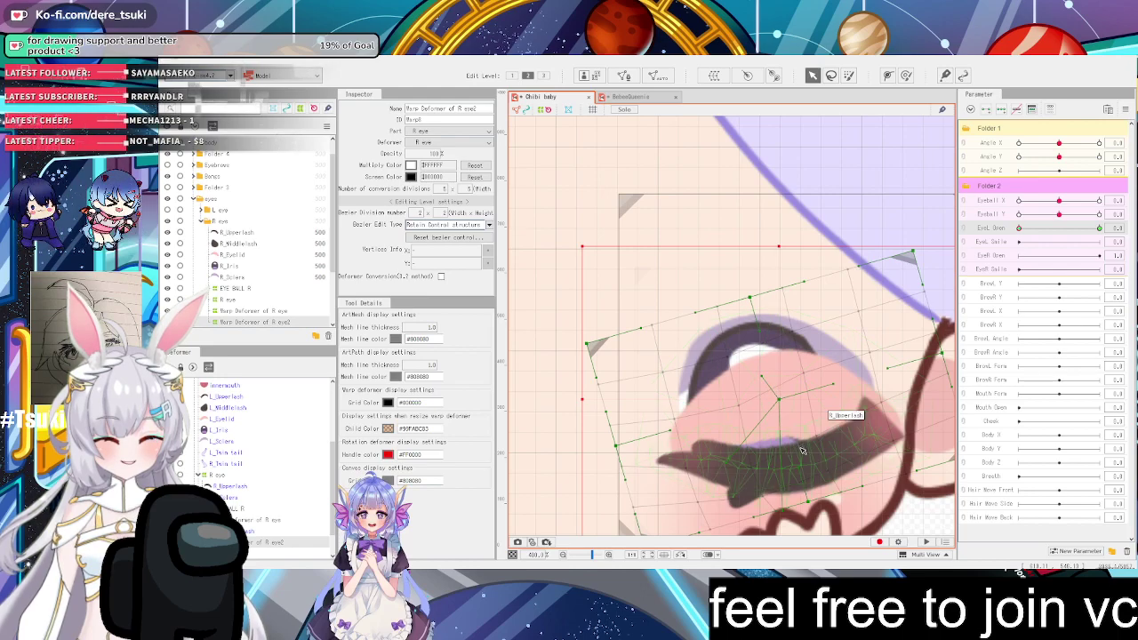
pyautogui.scroll(2, 779, 396)
pyautogui.moveTo(812, 483); pyautogui.dragTo(813, 483)
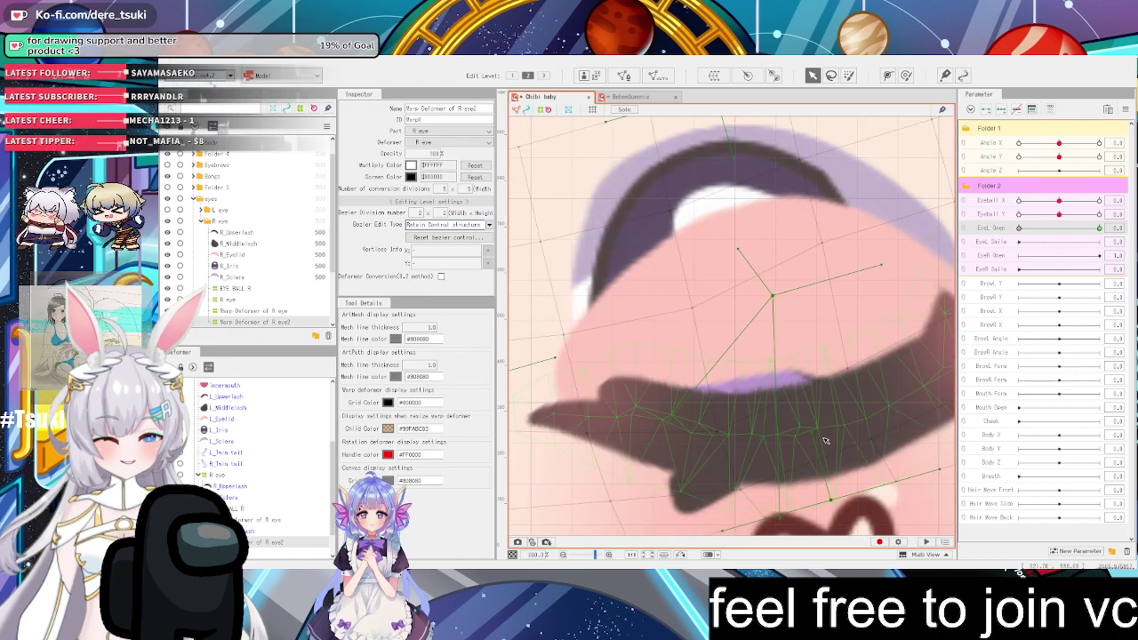
pyautogui.moveTo(813, 433); pyautogui.dragTo(816, 476)
pyautogui.scroll(-5, 817, 477)
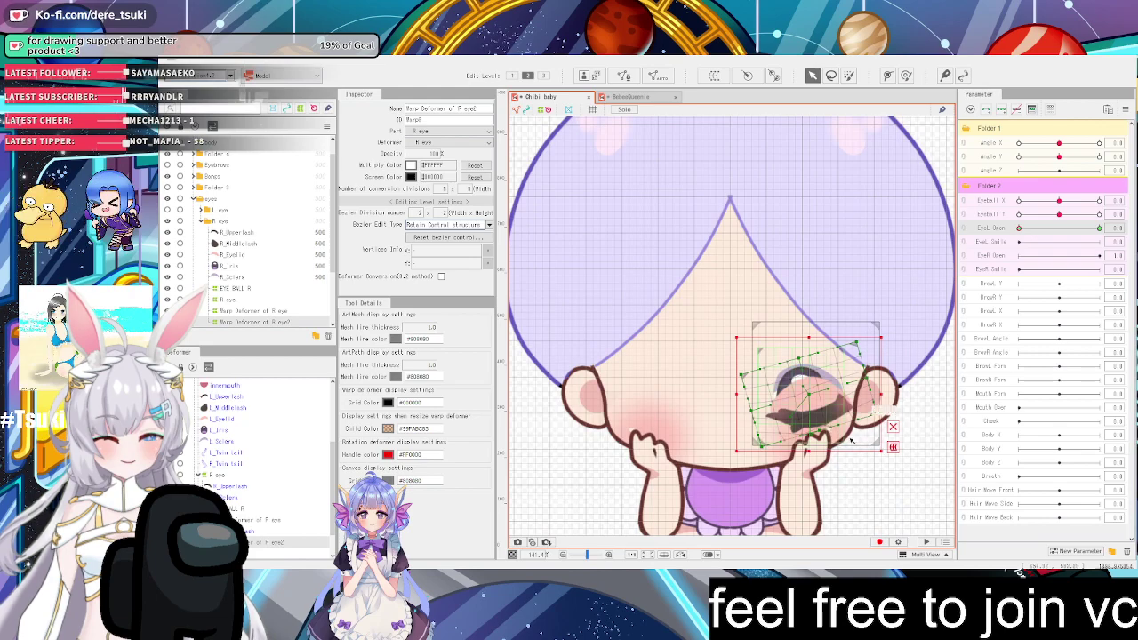
# Set EyeL Open to 1.0, try creating a warp deformer around R_Sclera, and undo its creation
pyautogui.moveTo(1036, 232); pyautogui.dragTo(1105, 281)
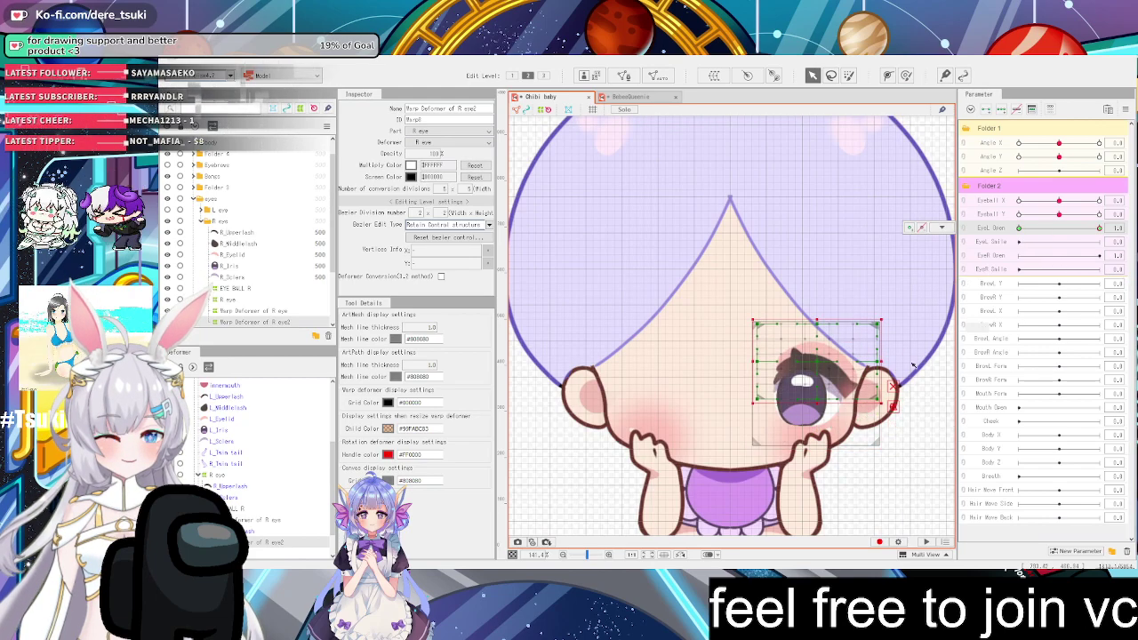
pyautogui.click(834, 415)
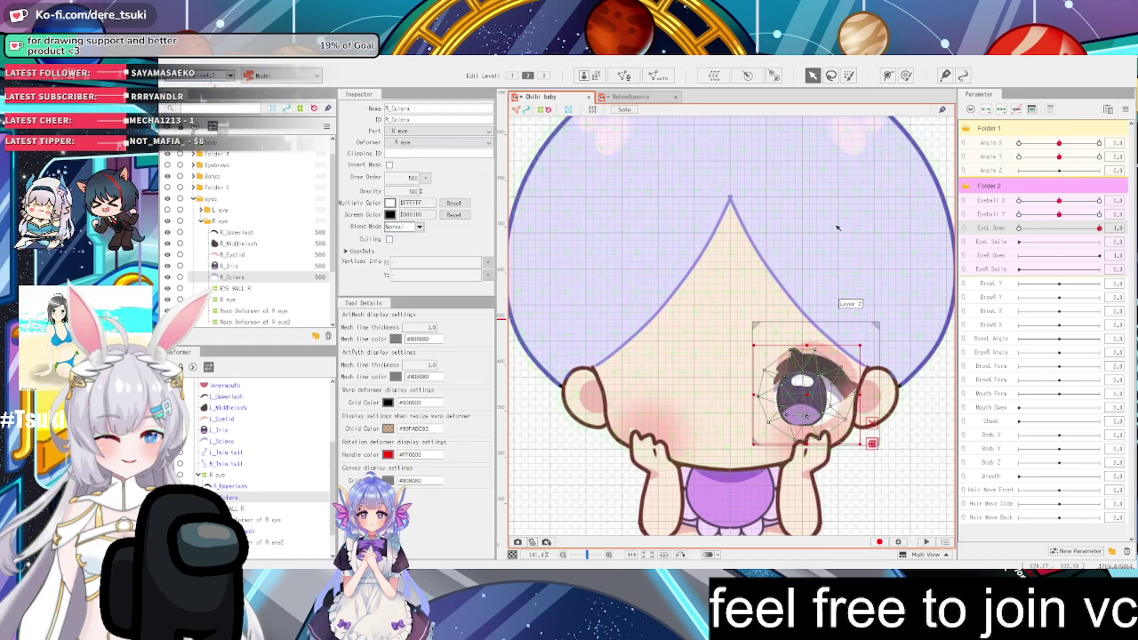
pyautogui.click(714, 75)
pyautogui.click(768, 485)
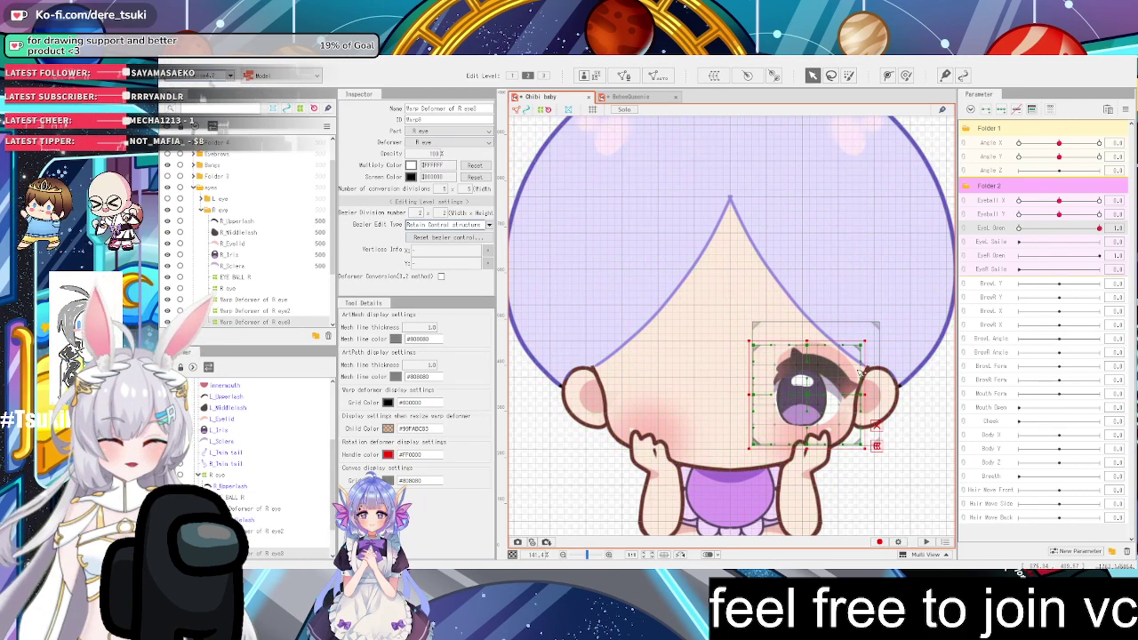
pyautogui.hotkey('ctrl', 'z')
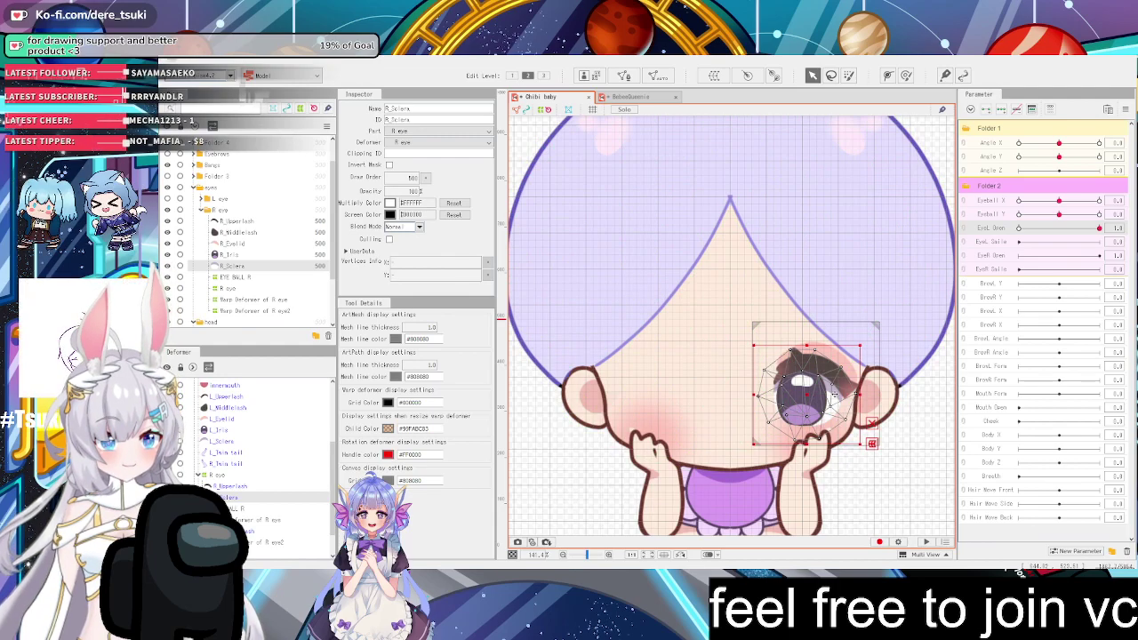
pyautogui.moveTo(1099, 229); pyautogui.dragTo(1112, 255)
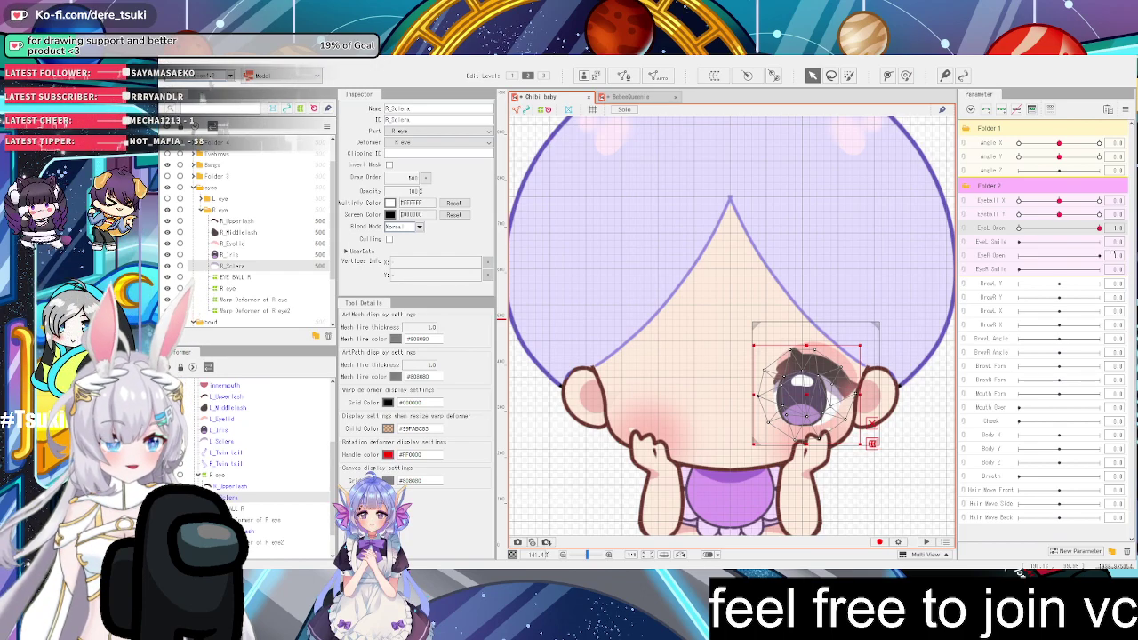
# Set EyeL Open to 0.0 and select the warp deformer that encloses R_Eyelid
pyautogui.scroll(3, 854, 376)
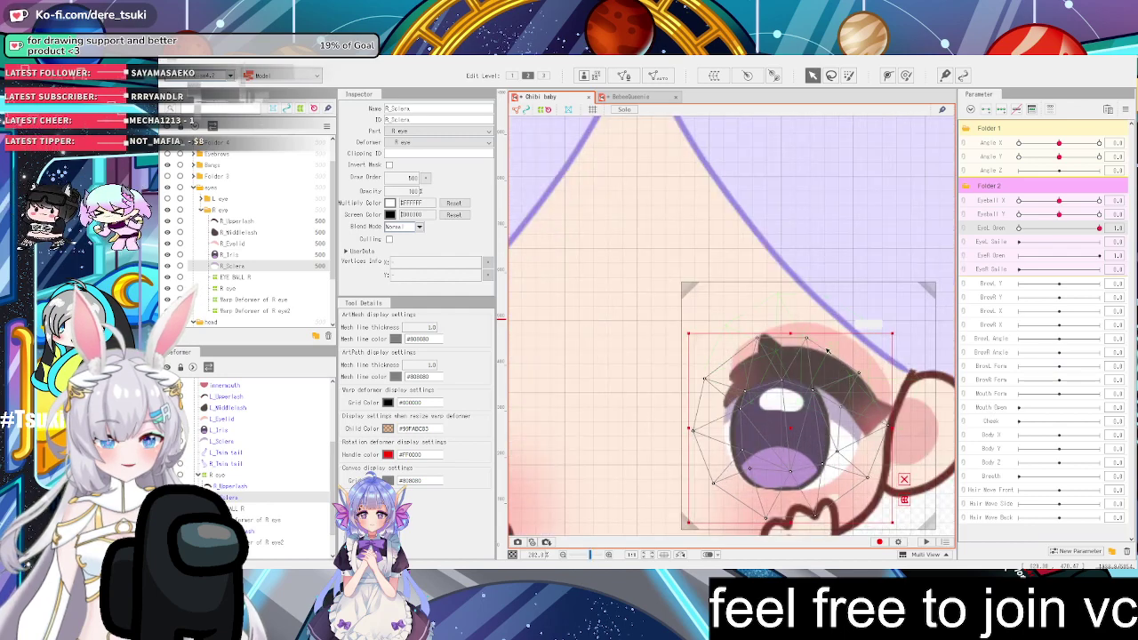
pyautogui.click(851, 391)
pyautogui.moveTo(1072, 228); pyautogui.dragTo(986, 262)
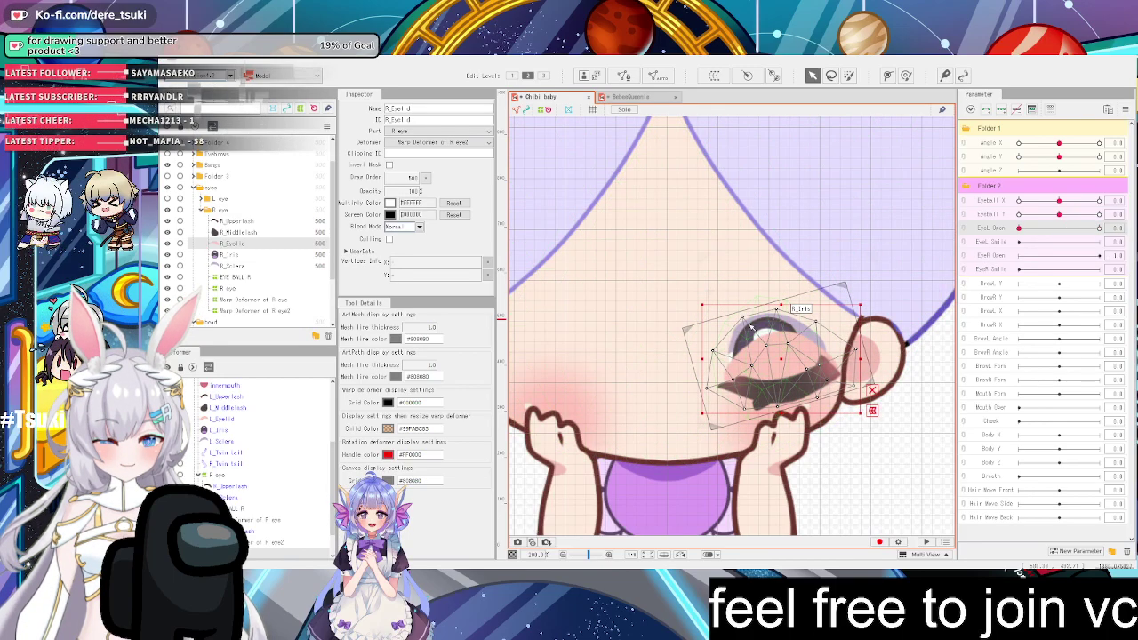
pyautogui.click(726, 307)
pyautogui.scroll(2, 726, 308)
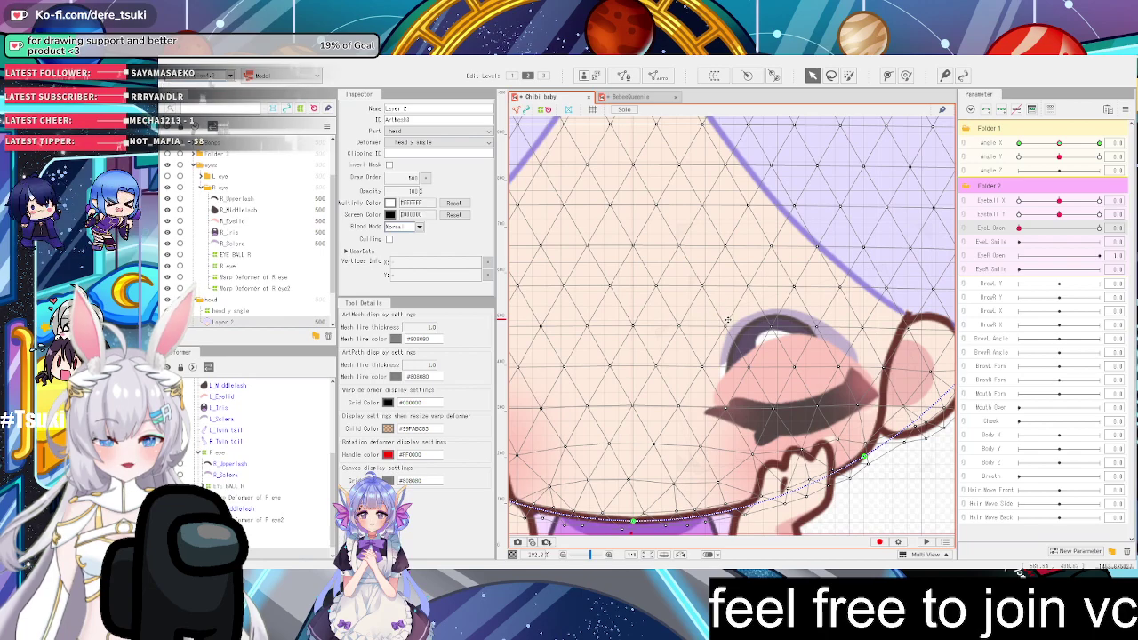
pyautogui.click(789, 373)
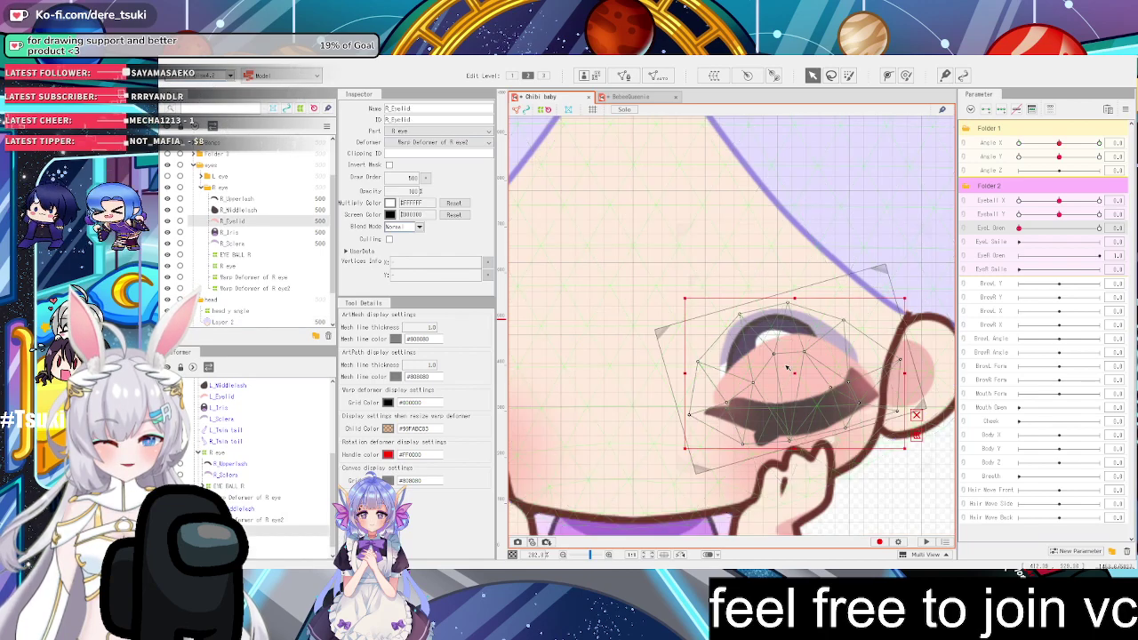
pyautogui.click(694, 319)
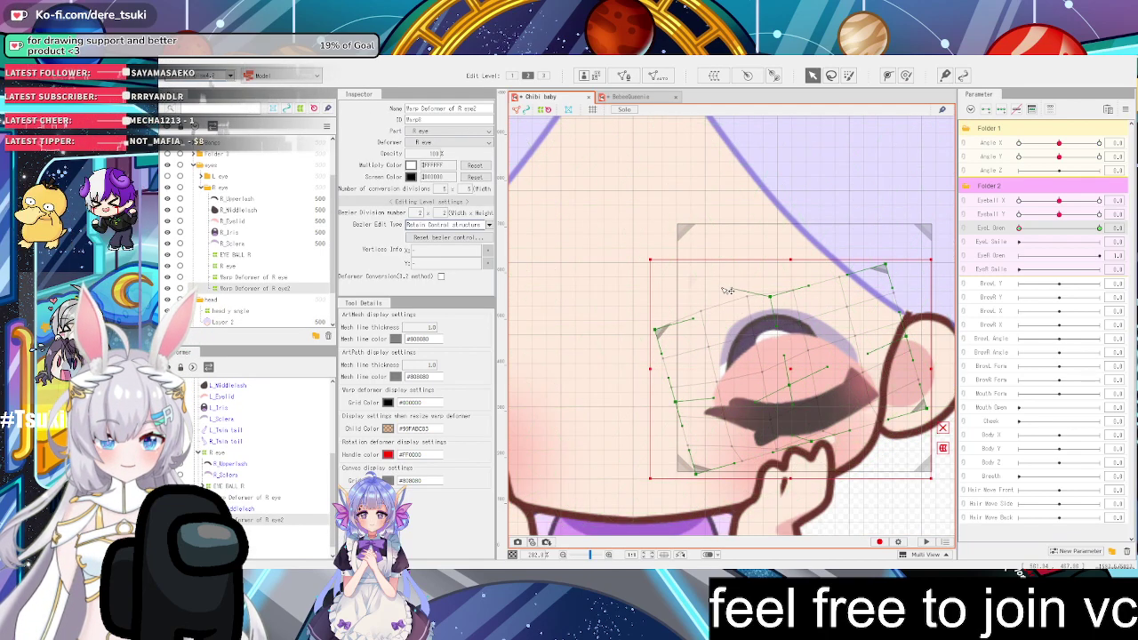
# Try raising the upper-edge control point and handles of the eyelid deformer, and undo those adjustments
pyautogui.moveTo(722, 288); pyautogui.dragTo(731, 235)
pyautogui.moveTo(693, 318); pyautogui.dragTo(693, 262)
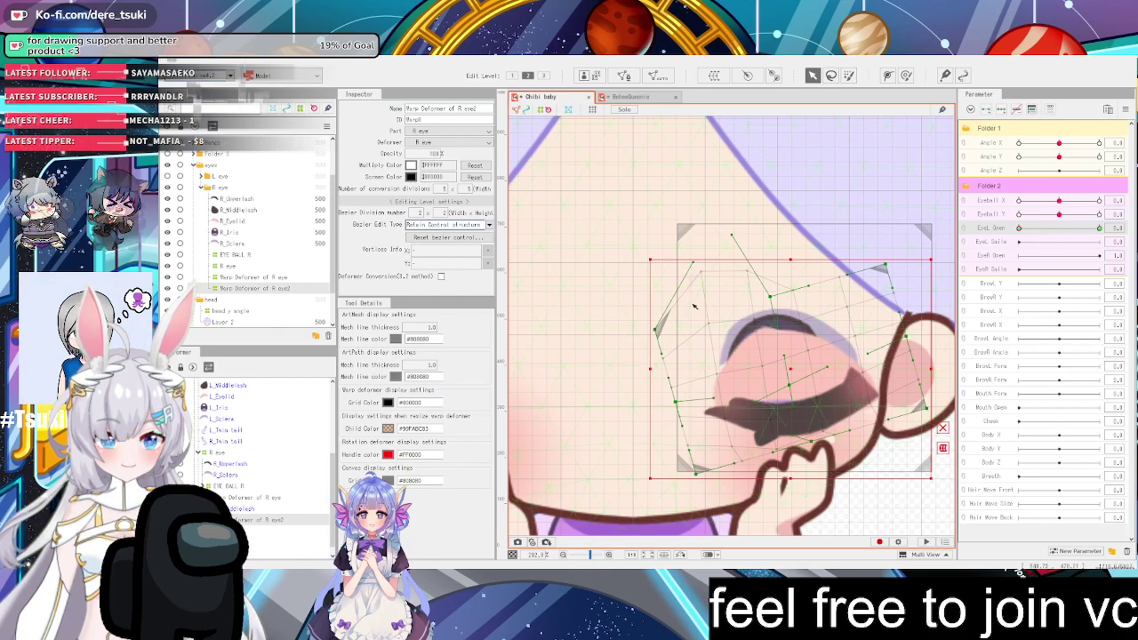
pyautogui.hotkey('ctrl', 'z')
pyautogui.hotkey('ctrl', 'z')
pyautogui.hotkey('ctrl', 'z')
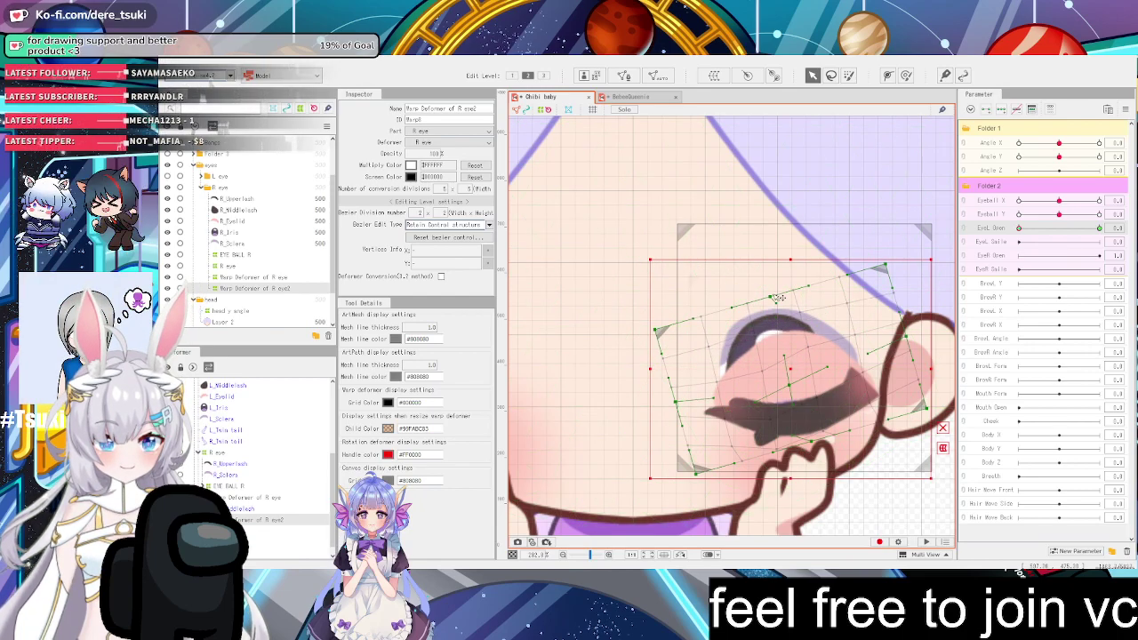
pyautogui.moveTo(777, 299); pyautogui.dragTo(778, 255)
pyautogui.hotkey('ctrl', 'z')
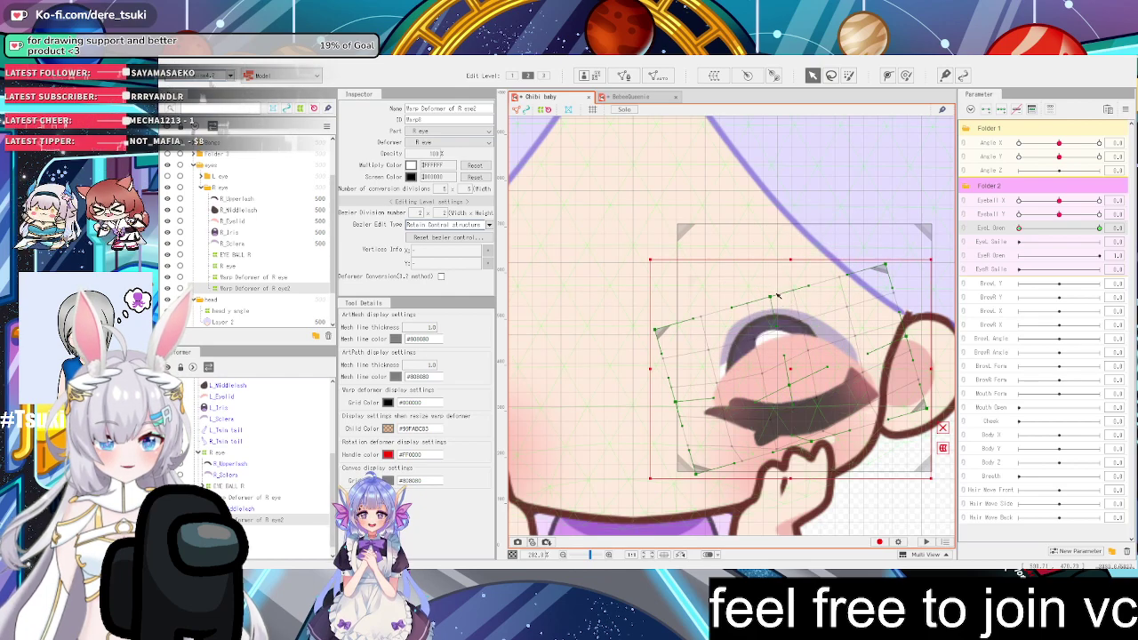
pyautogui.moveTo(775, 296); pyautogui.dragTo(770, 258)
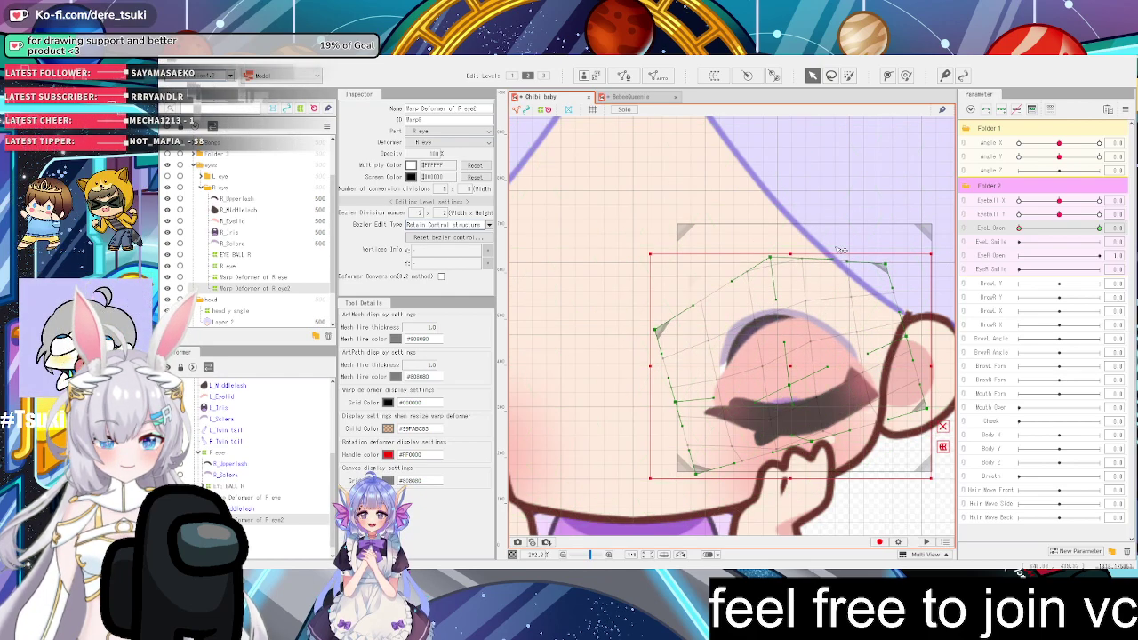
pyautogui.hotkey('ctrl', 'z')
pyautogui.hotkey('ctrl', 'z')
# Raise the eyelid deformer's upper-edge handles and spread them outward toward the inner eye corner, so the lid covers the iris top
pyautogui.moveTo(851, 268); pyautogui.dragTo(886, 230)
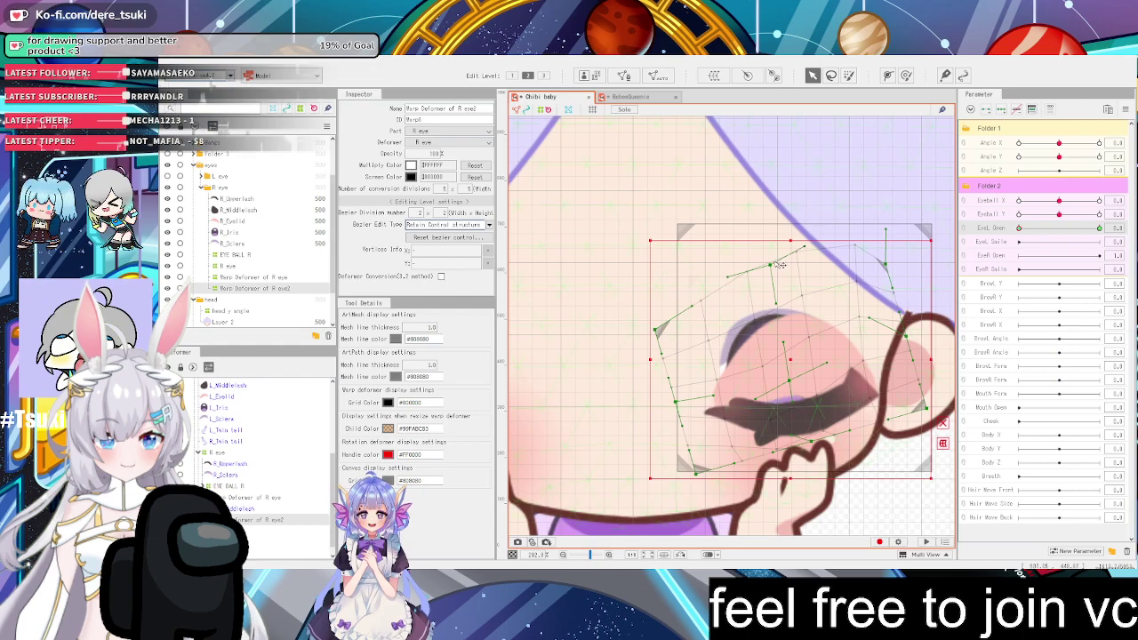
pyautogui.moveTo(770, 265); pyautogui.dragTo(703, 265)
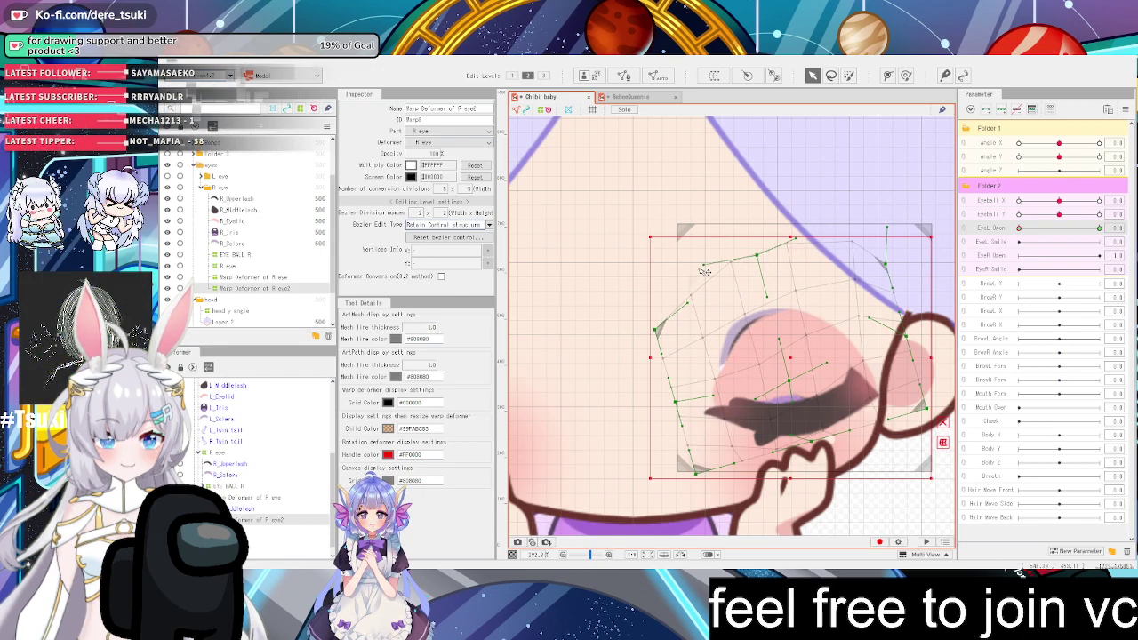
pyautogui.moveTo(687, 303); pyautogui.dragTo(666, 293)
pyautogui.moveTo(770, 307); pyautogui.dragTo(712, 297)
pyautogui.moveTo(715, 395); pyautogui.dragTo(737, 398)
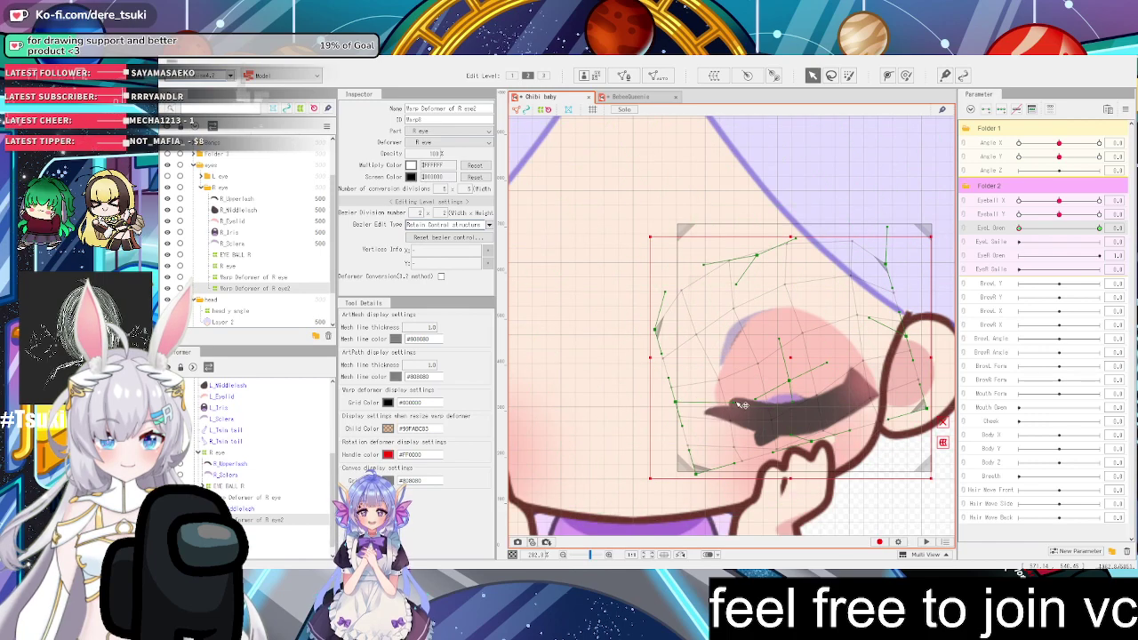
pyautogui.moveTo(662, 355); pyautogui.dragTo(623, 352)
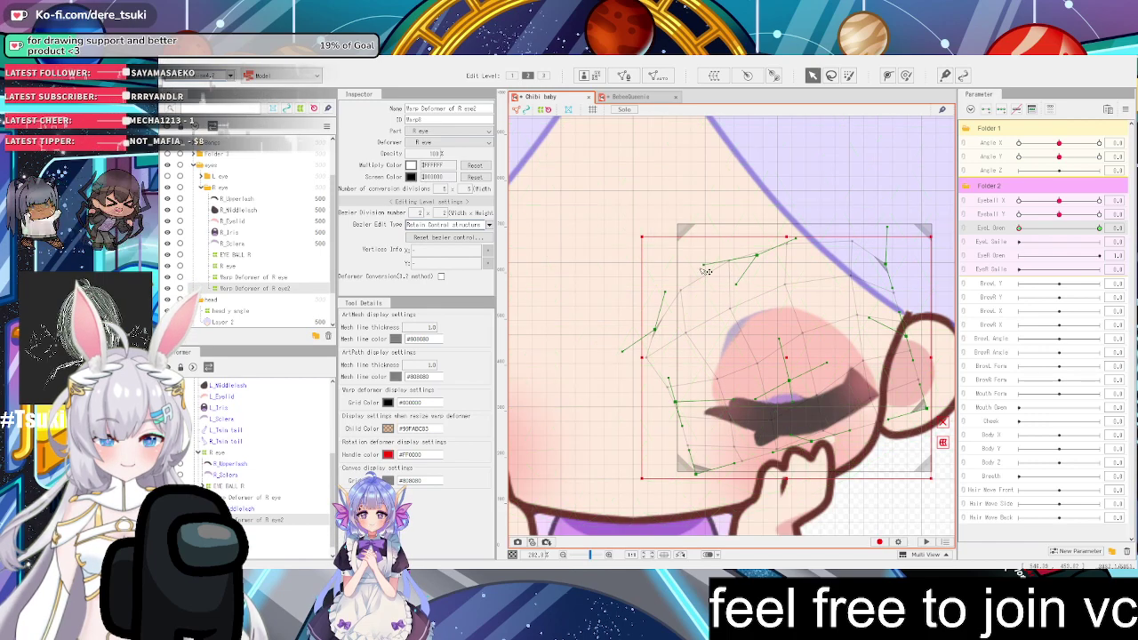
pyautogui.moveTo(704, 267); pyautogui.dragTo(689, 249)
pyautogui.moveTo(669, 294); pyautogui.dragTo(604, 249)
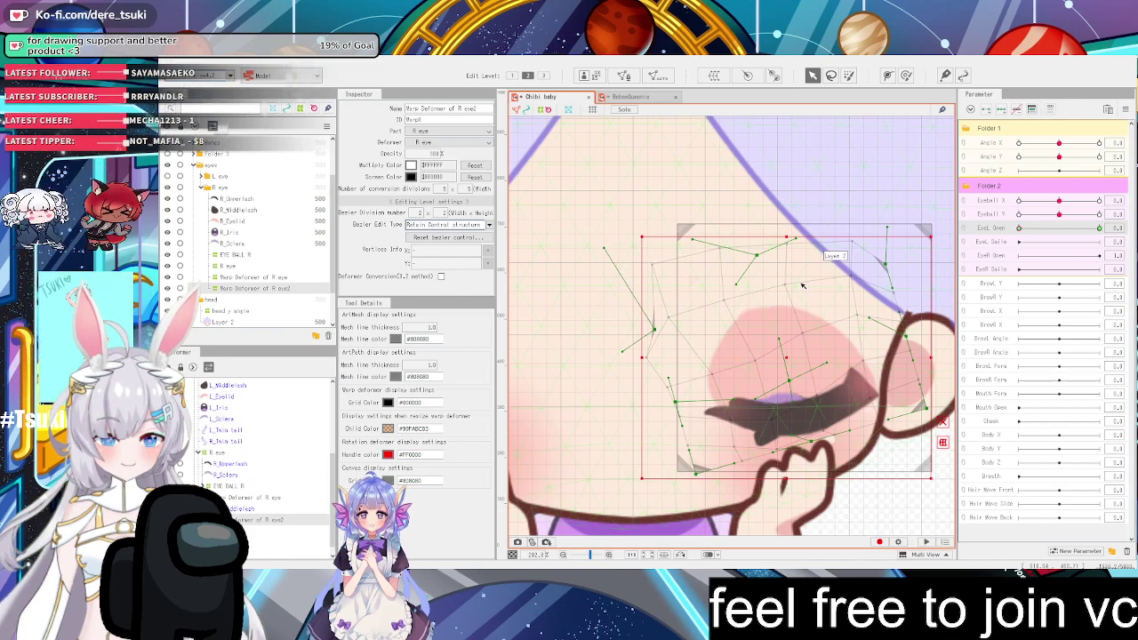
# Refine the lid's inner-corner grid point and pull the deformer's lower handle down until the lash line covers the exposed iris
pyautogui.moveTo(736, 285)
pyautogui.mouseDown()
pyautogui.moveTo(750, 288)
pyautogui.moveTo(730, 303)
pyautogui.mouseUp()
pyautogui.click(730, 303)
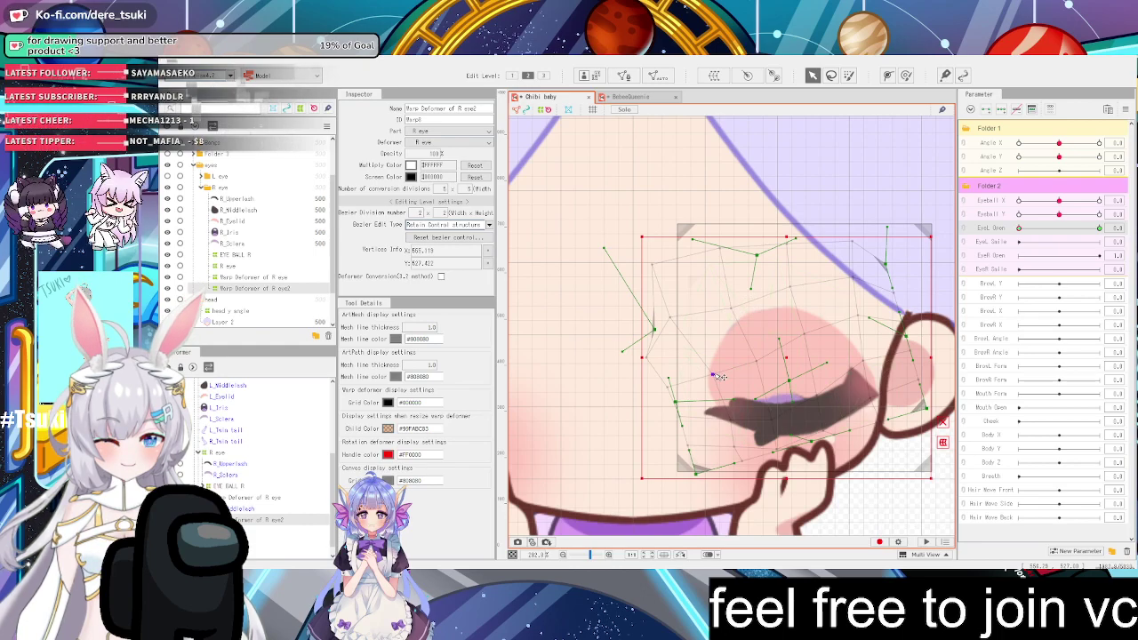
pyautogui.click(717, 379)
pyautogui.moveTo(739, 406); pyautogui.dragTo(760, 413)
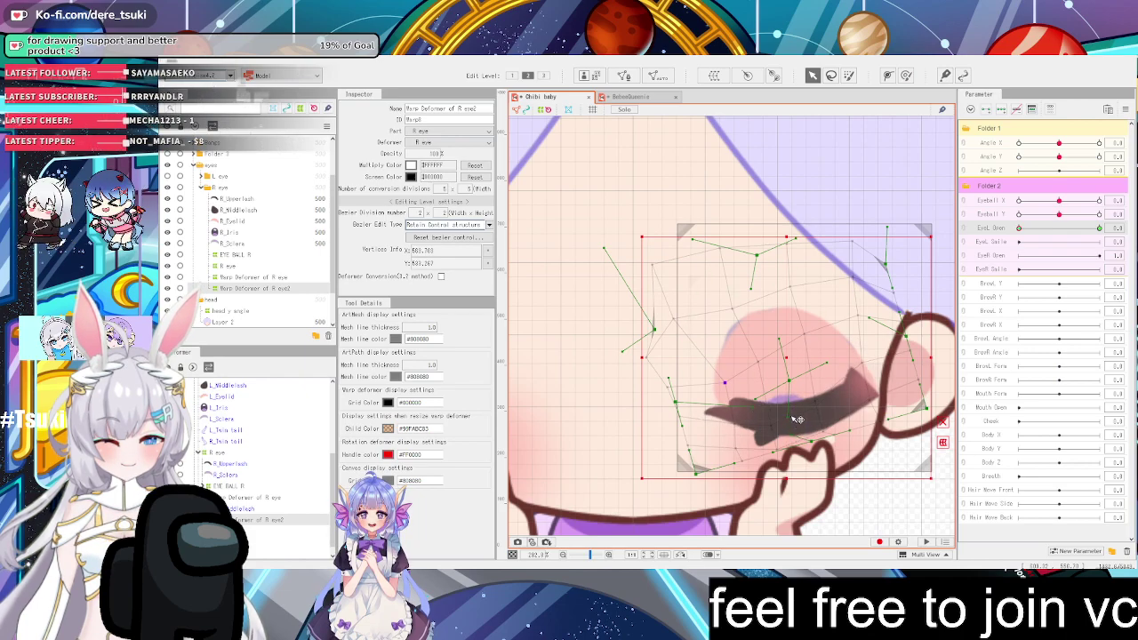
pyautogui.moveTo(798, 447); pyautogui.dragTo(797, 523)
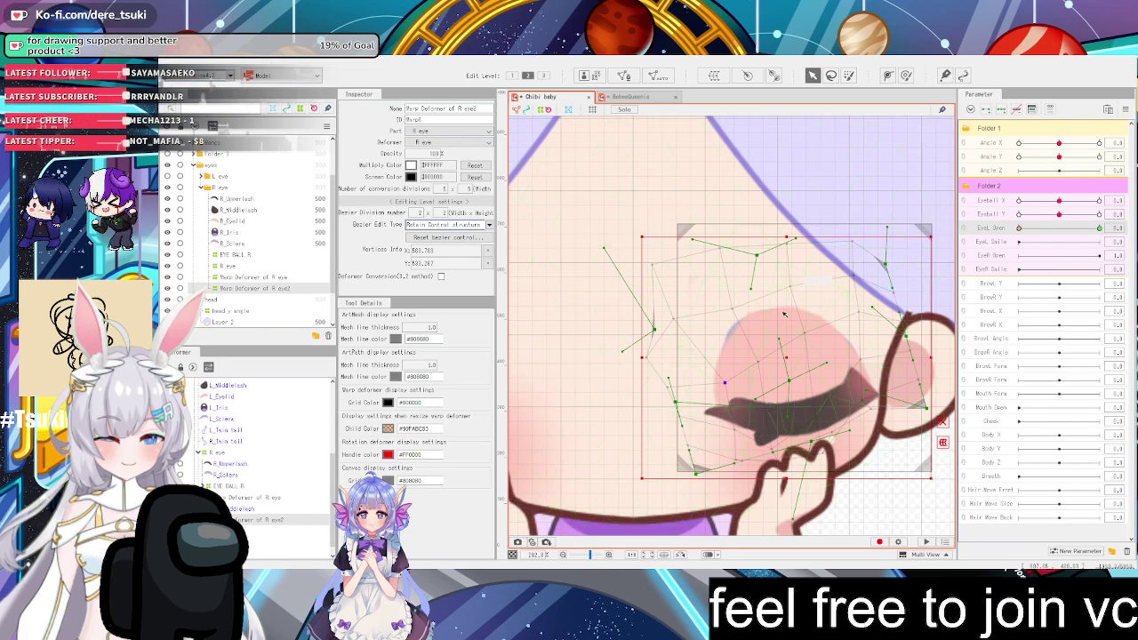
# Set EyeL Open to 1.0 and generate a new automatic mesh for R_Sclera with the heavy deform preset
pyautogui.moveTo(1050, 230); pyautogui.dragTo(1101, 256)
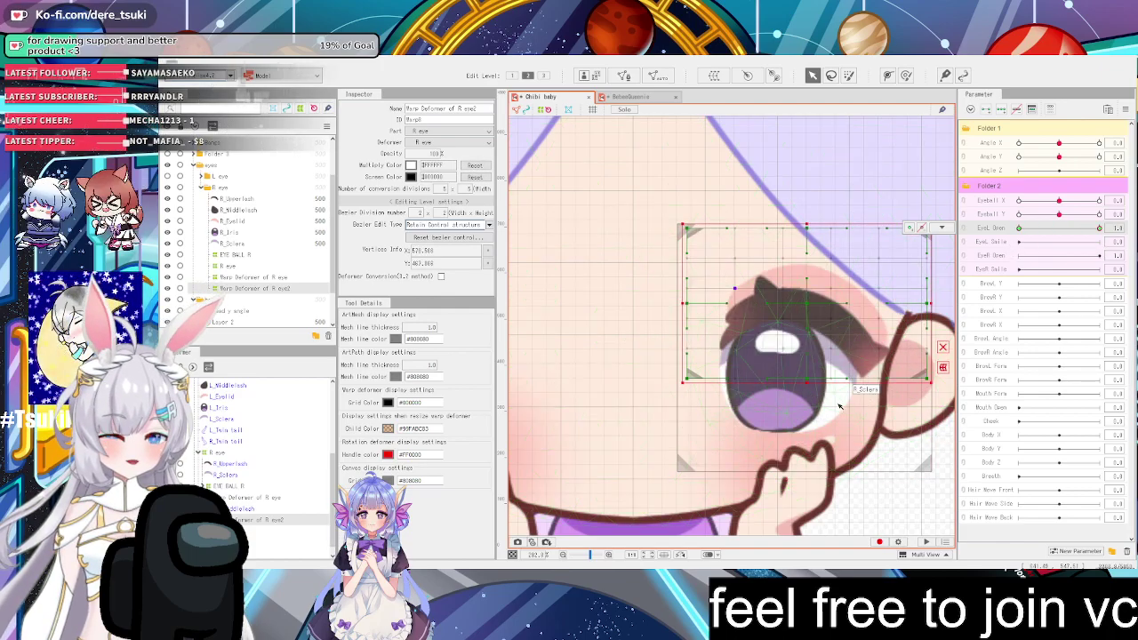
pyautogui.click(845, 390)
pyautogui.click(658, 76)
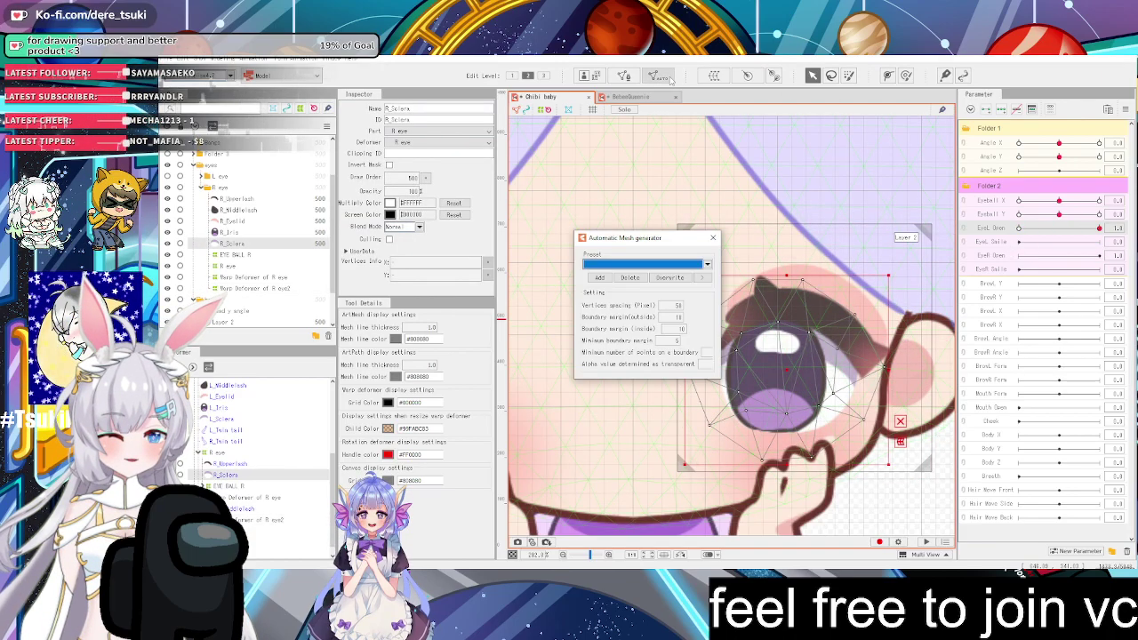
pyautogui.click(645, 264)
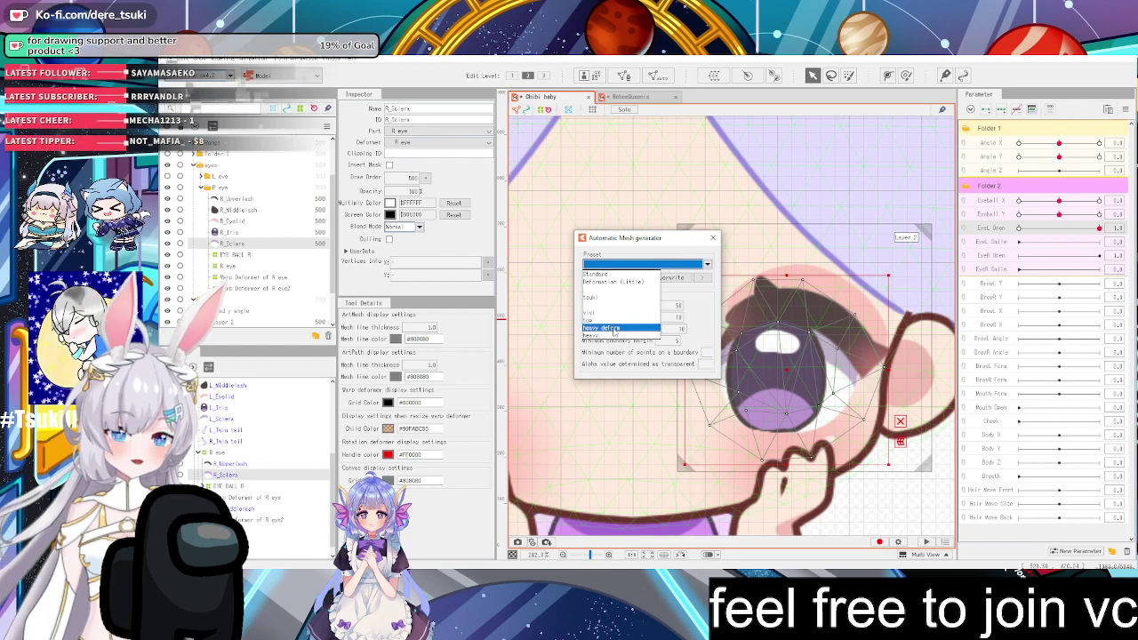
pyautogui.click(613, 329)
pyautogui.click(713, 238)
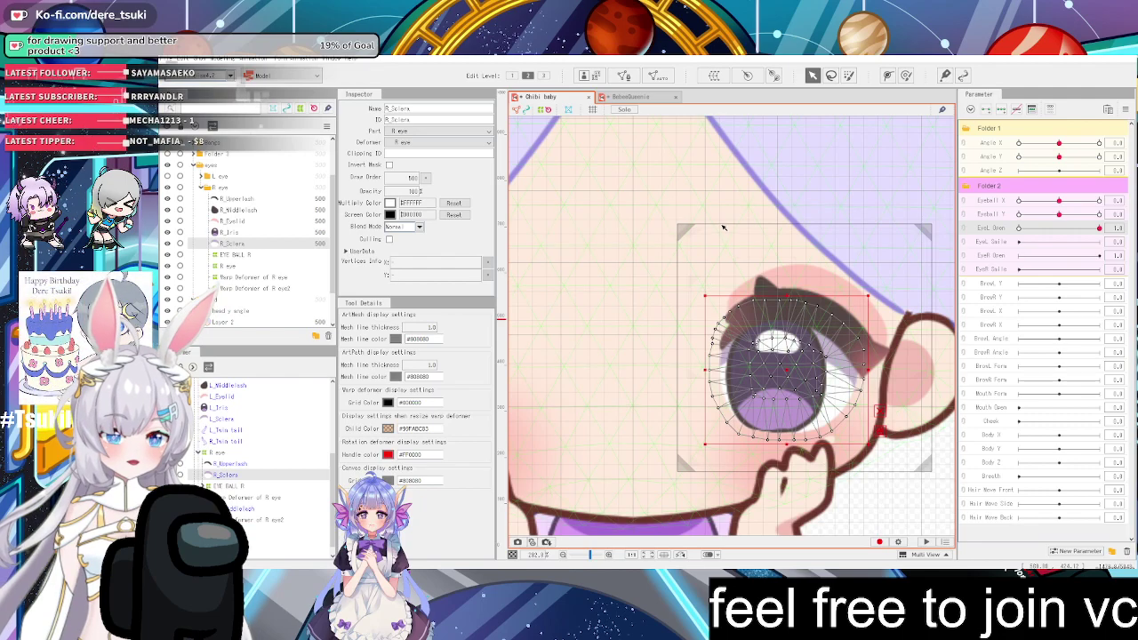
# Switch to deform path editing for R_Sclera and check the presets offered by the automatic mesh generator
pyautogui.hotkey('ctrl', 'e')
pyautogui.scroll(2, 835, 406)
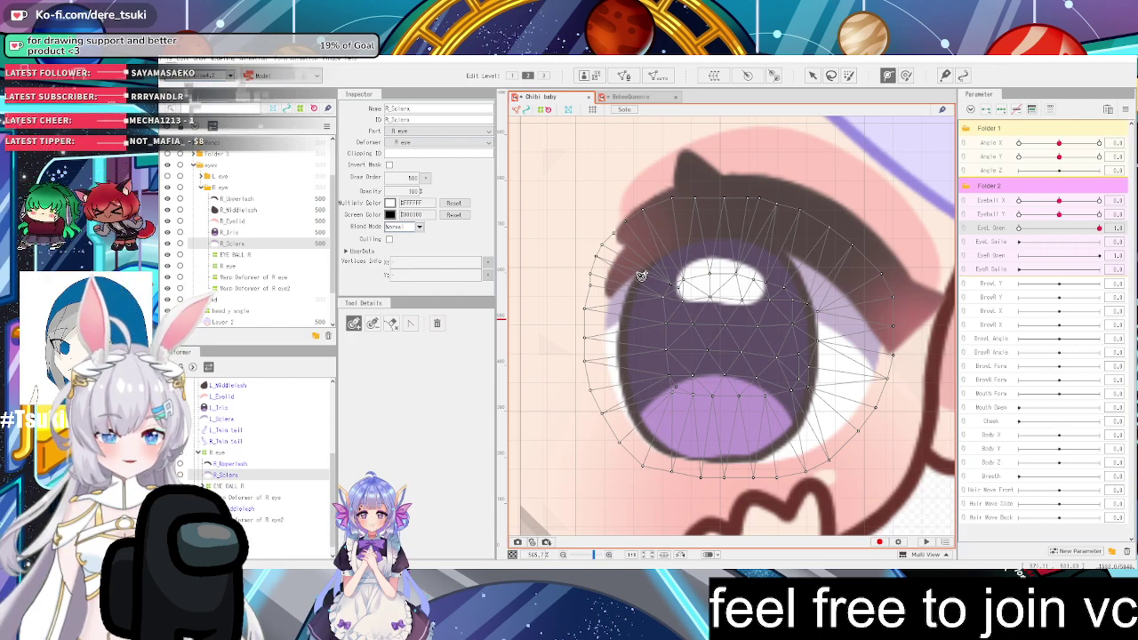
pyautogui.click(656, 77)
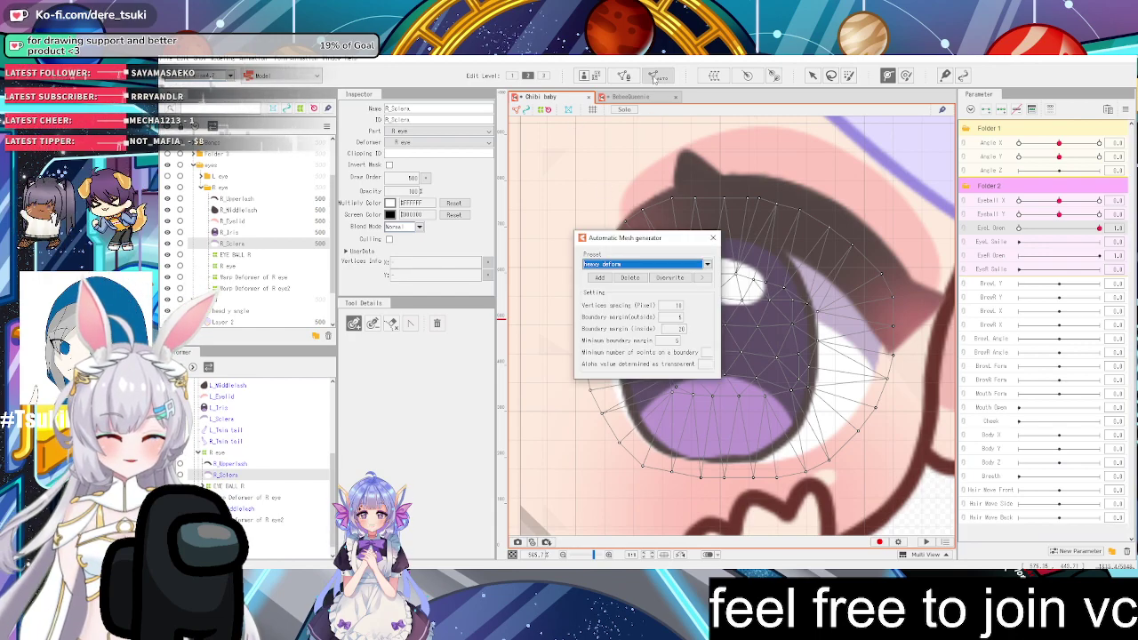
pyautogui.click(640, 264)
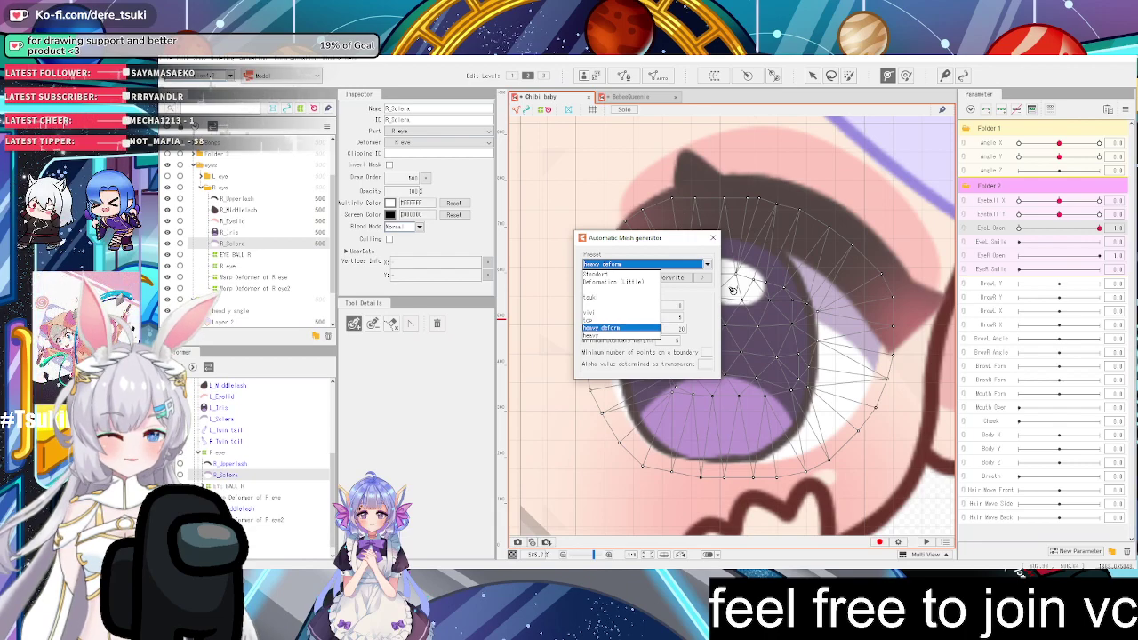
pyautogui.click(713, 239)
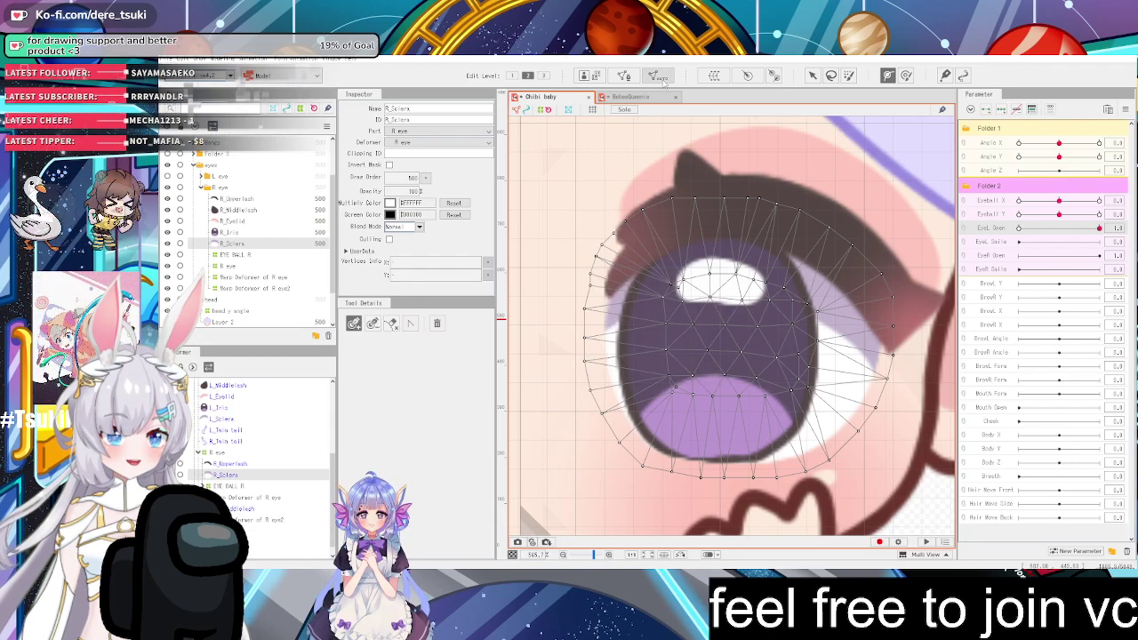
pyautogui.hotkey('ctrl', 'shift', 'a')
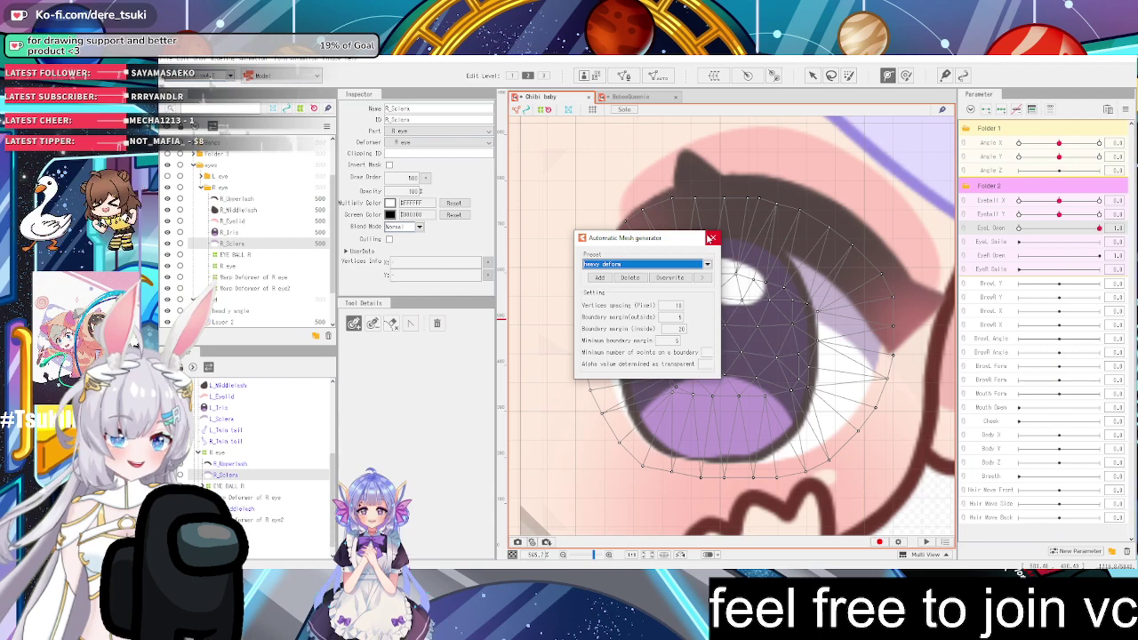
pyautogui.click(681, 265)
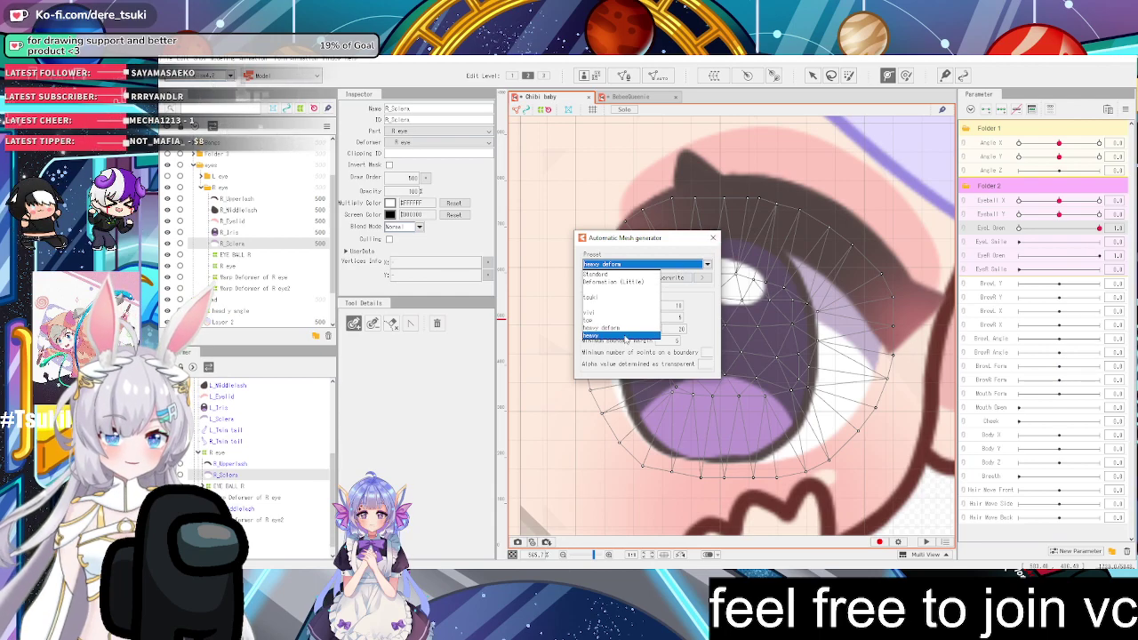
pyautogui.click(696, 265)
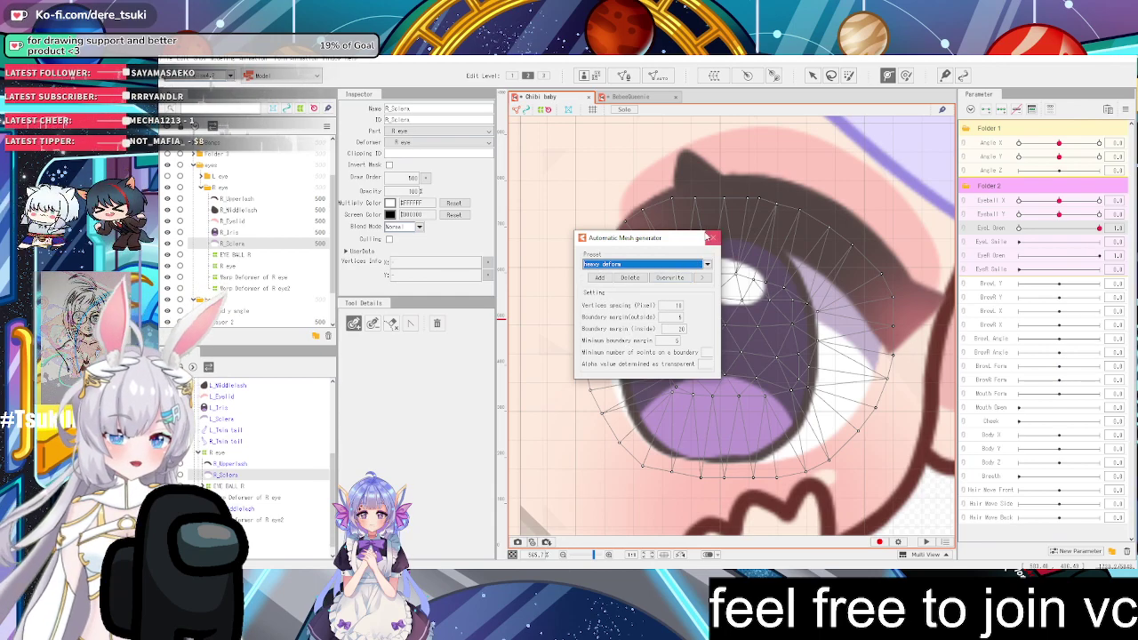
pyautogui.click(712, 238)
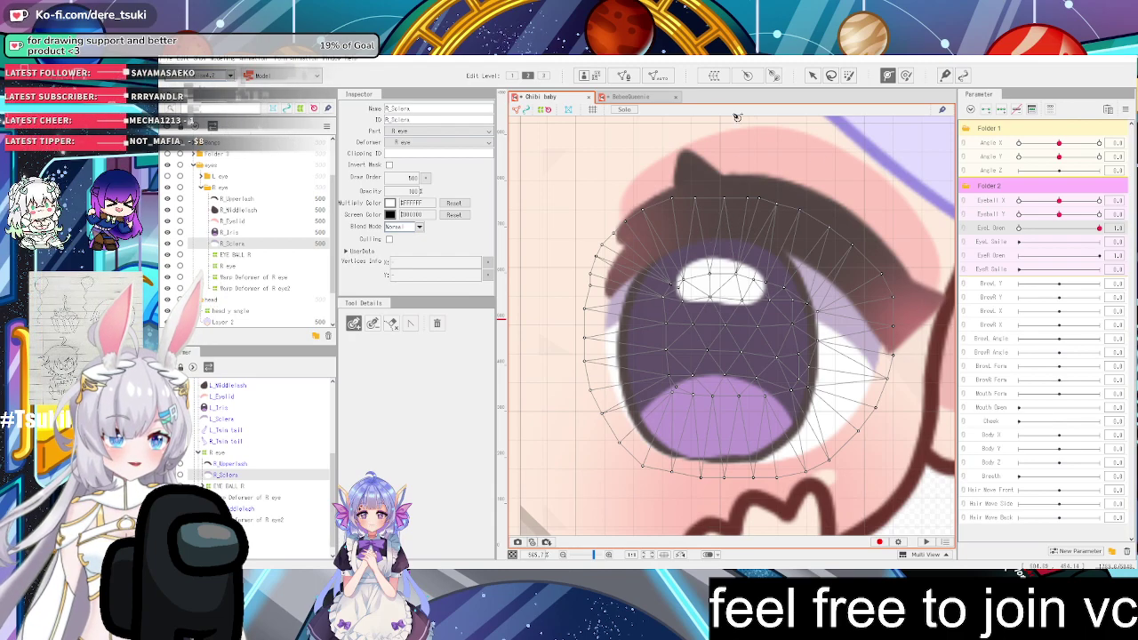
# Generate a new automatic mesh for R_Sclera with the heavy preset and overwrite that preset with its current settings
pyautogui.click(657, 76)
pyautogui.click(623, 264)
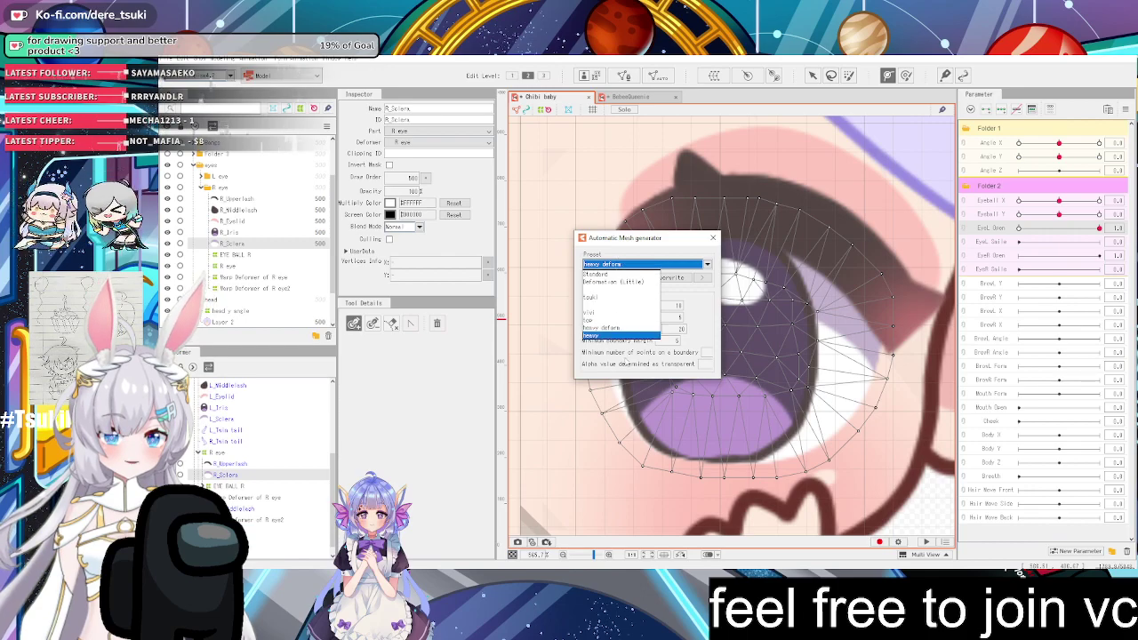
pyautogui.click(613, 335)
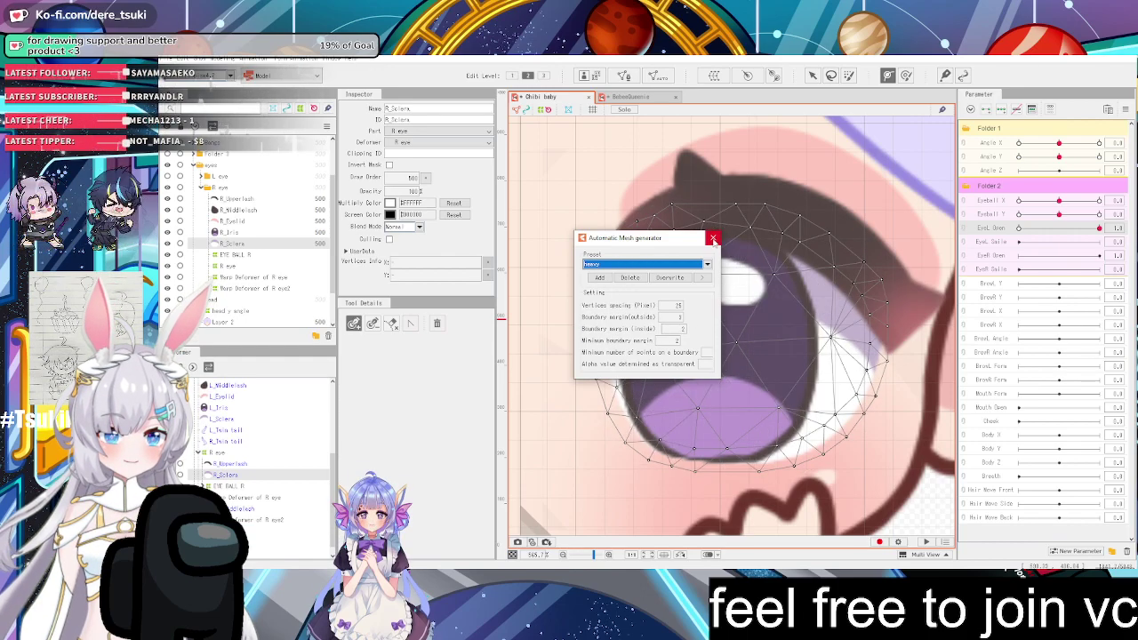
pyautogui.click(681, 280)
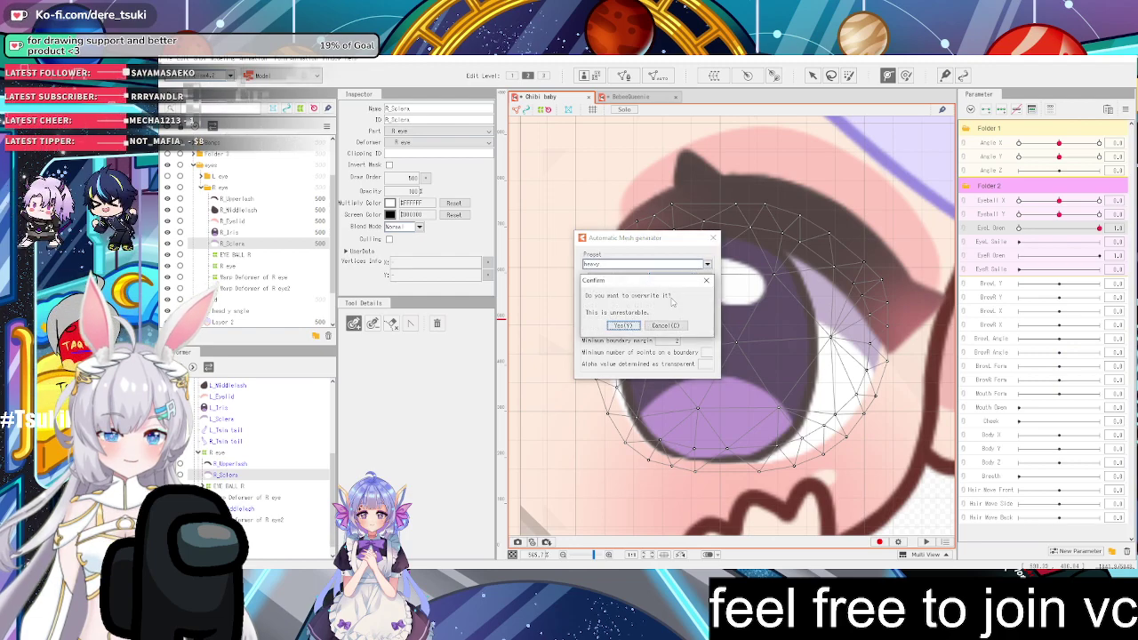
pyautogui.click(628, 329)
pyautogui.click(712, 239)
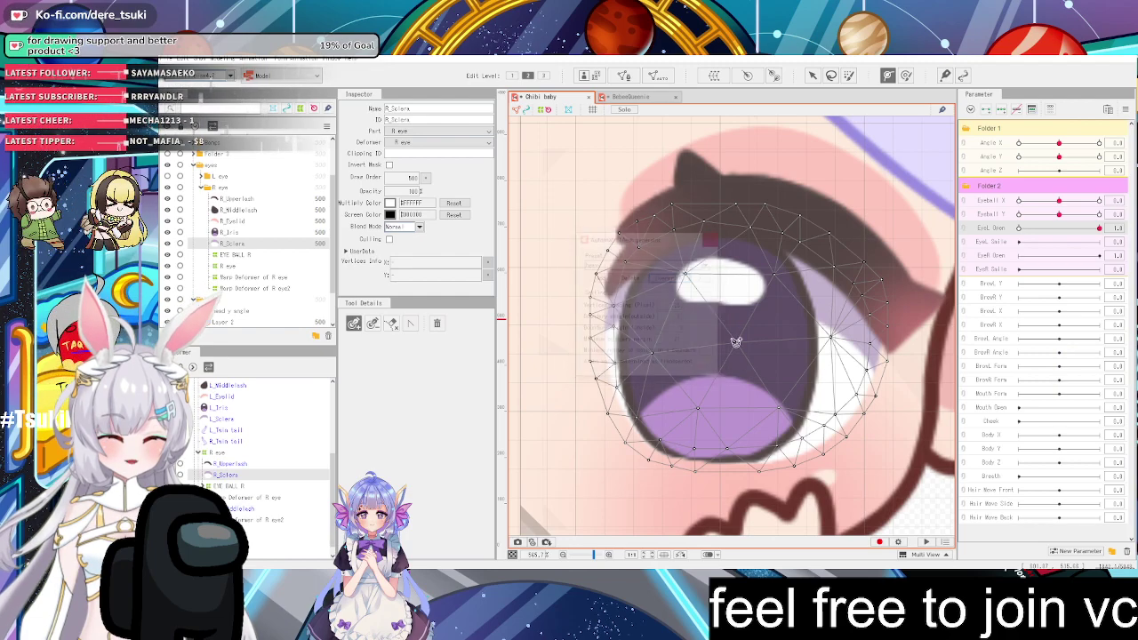
# Try to trace a closed deform path around the R_Sclera outline with eight control points
pyautogui.click(652, 449)
pyautogui.click(805, 450)
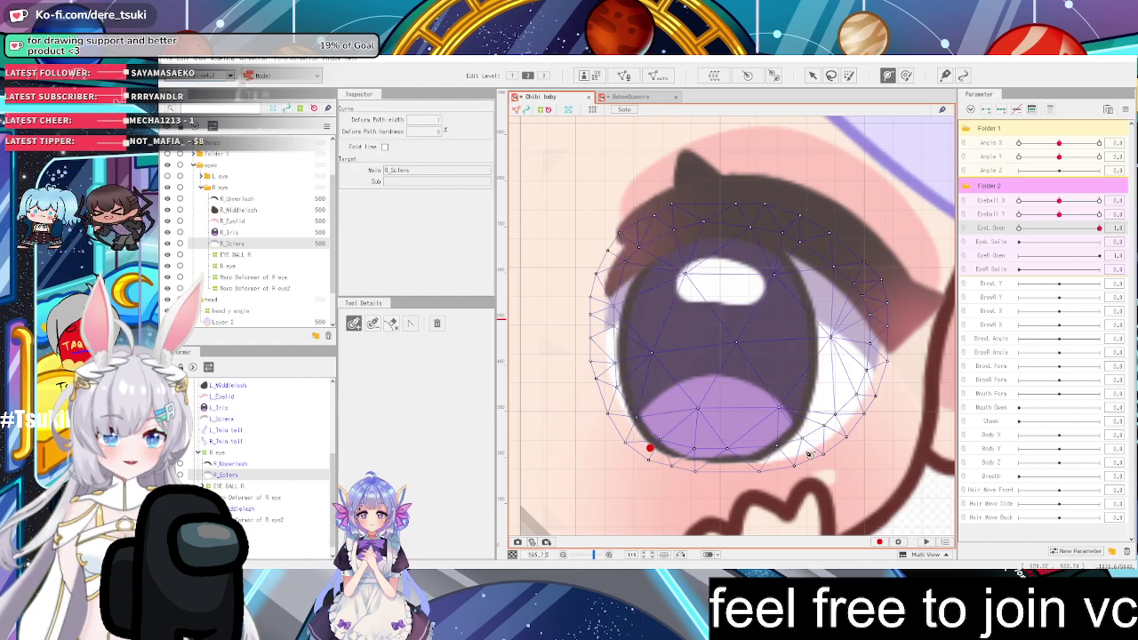
pyautogui.click(881, 346)
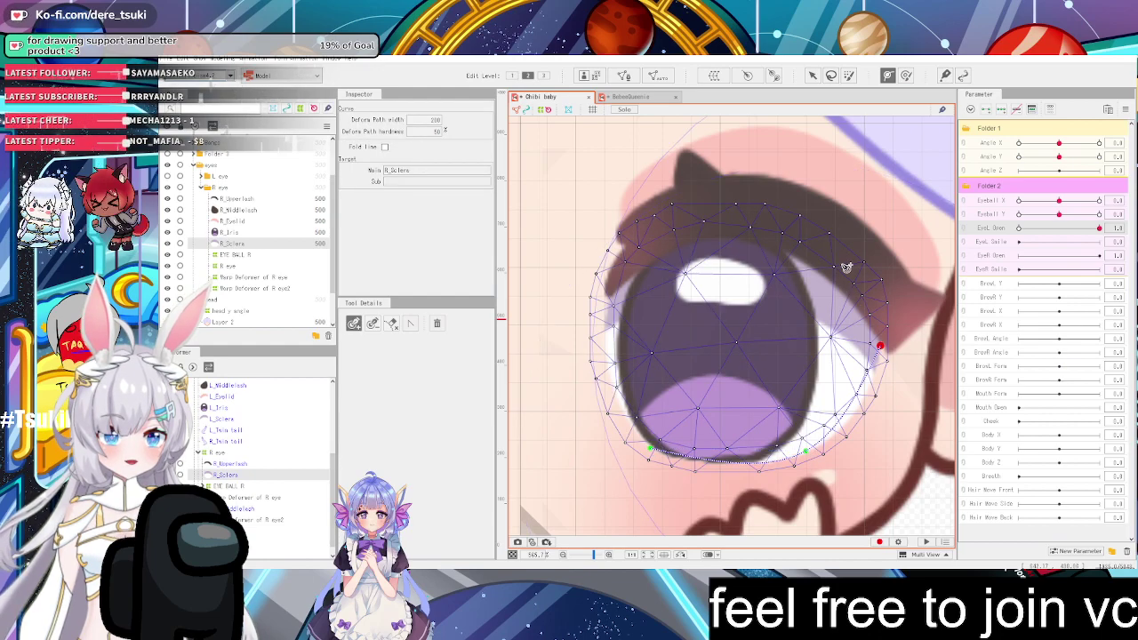
pyautogui.click(832, 255)
pyautogui.click(738, 215)
pyautogui.click(670, 219)
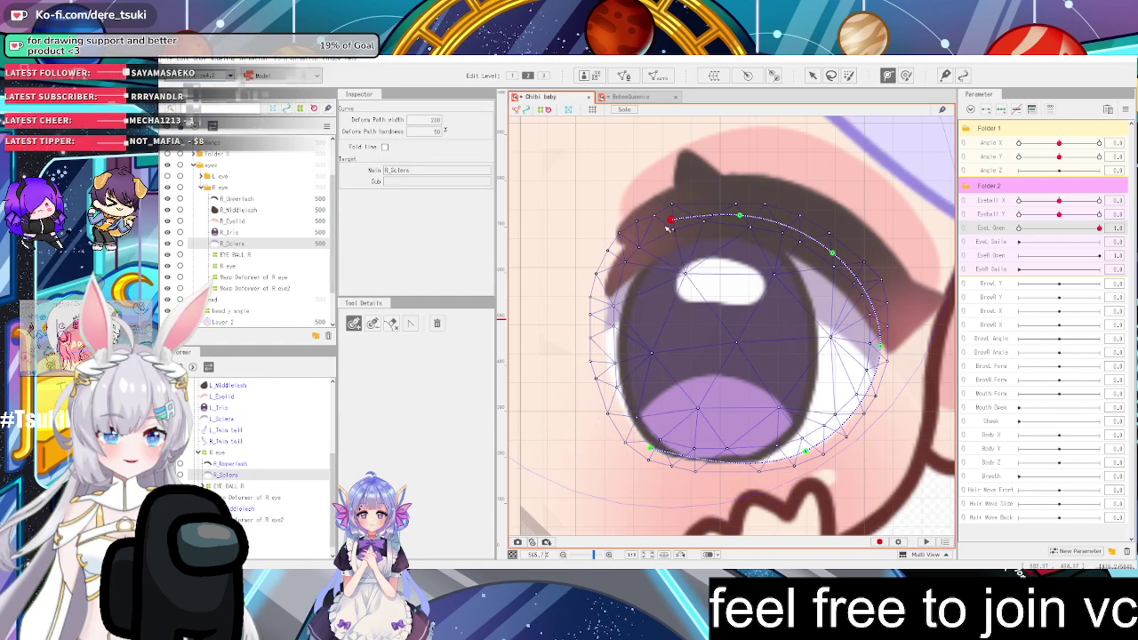
pyautogui.click(625, 249)
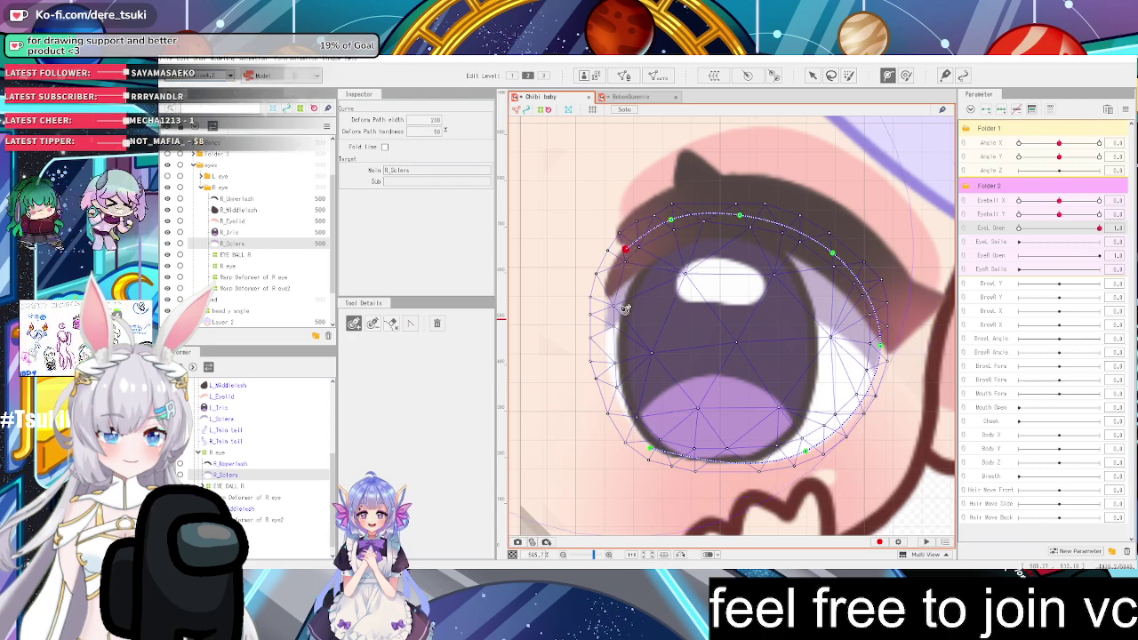
pyautogui.click(609, 356)
pyautogui.click(650, 449)
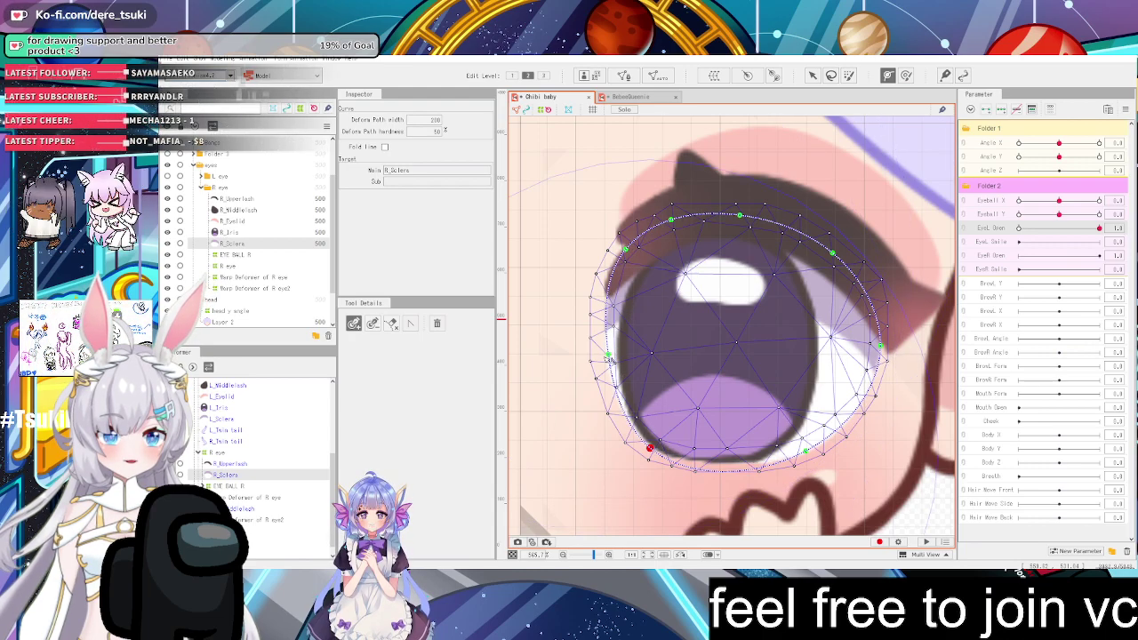
# Undo all the deform path points placed around the R_Sclera outline
pyautogui.press('Escape')
pyautogui.hotkey('ctrl', 'z')
pyautogui.hotkey('ctrl', 'z')
pyautogui.hotkey('ctrl', 'z')
pyautogui.hotkey('ctrl', 'z')
pyautogui.hotkey('ctrl', 'z')
pyautogui.hotkey('ctrl', 'z')
pyautogui.hotkey('ctrl', 'z')
pyautogui.hotkey('ctrl', 'z')
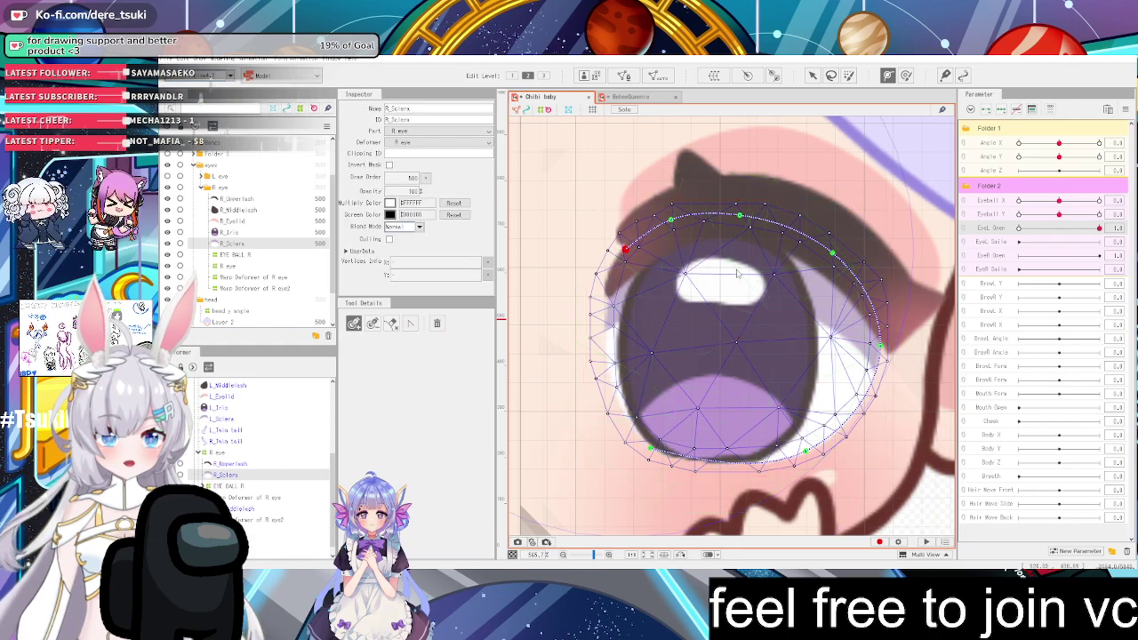
# Trace a closed deform path around R_Sclera with four points: lower inner edge, outer corner, upper edge and inner side
pyautogui.click(650, 449)
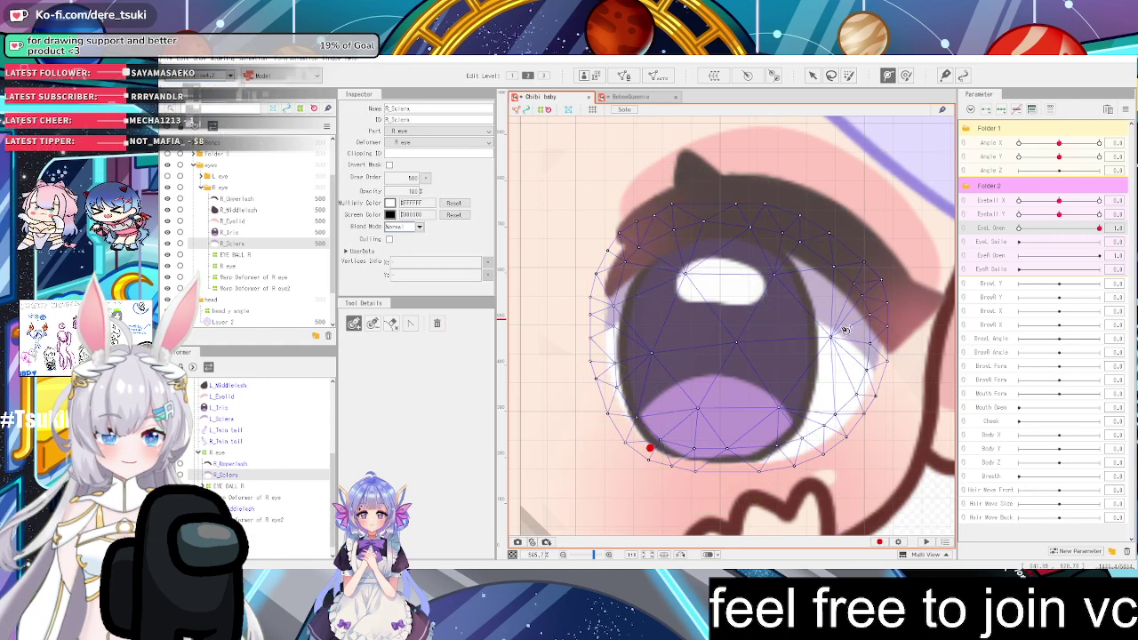
pyautogui.click(880, 311)
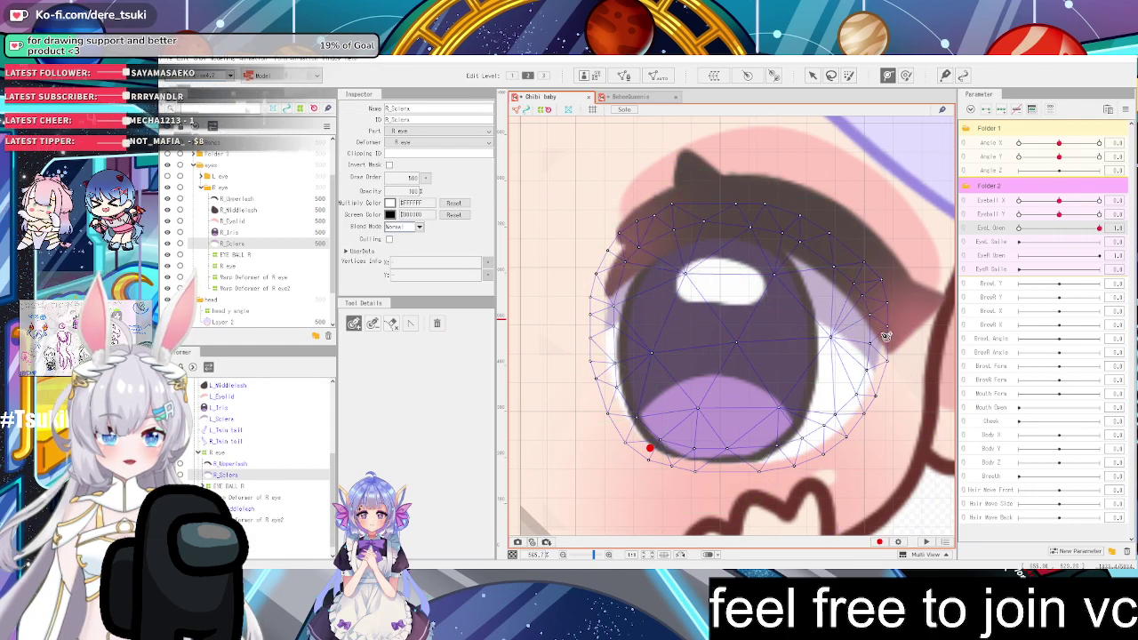
pyautogui.click(711, 215)
pyautogui.click(604, 354)
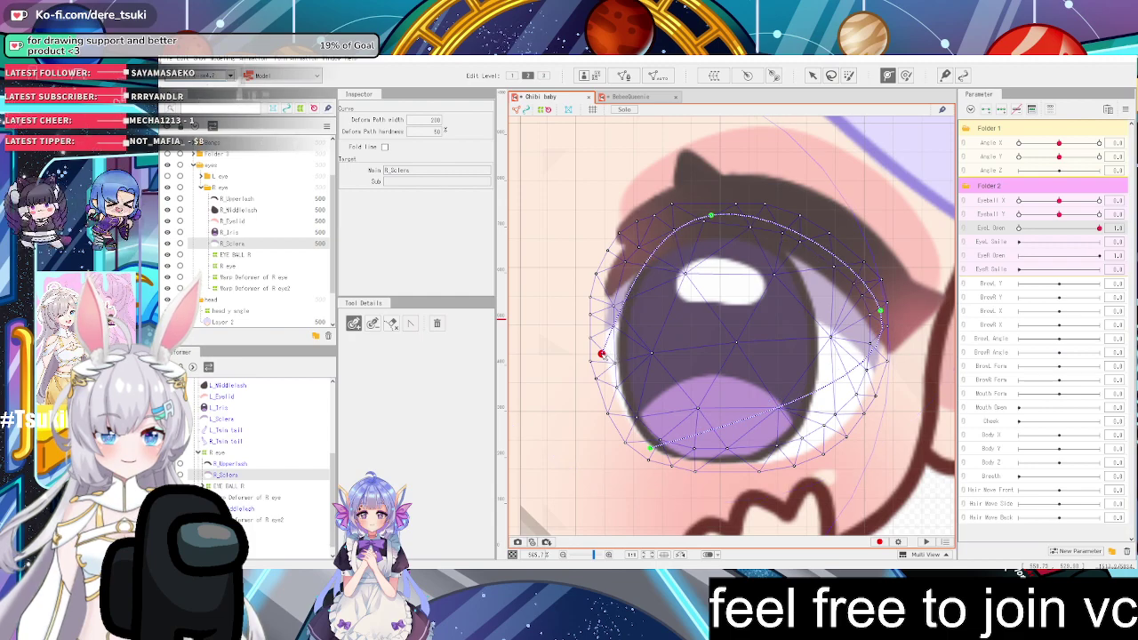
pyautogui.click(650, 449)
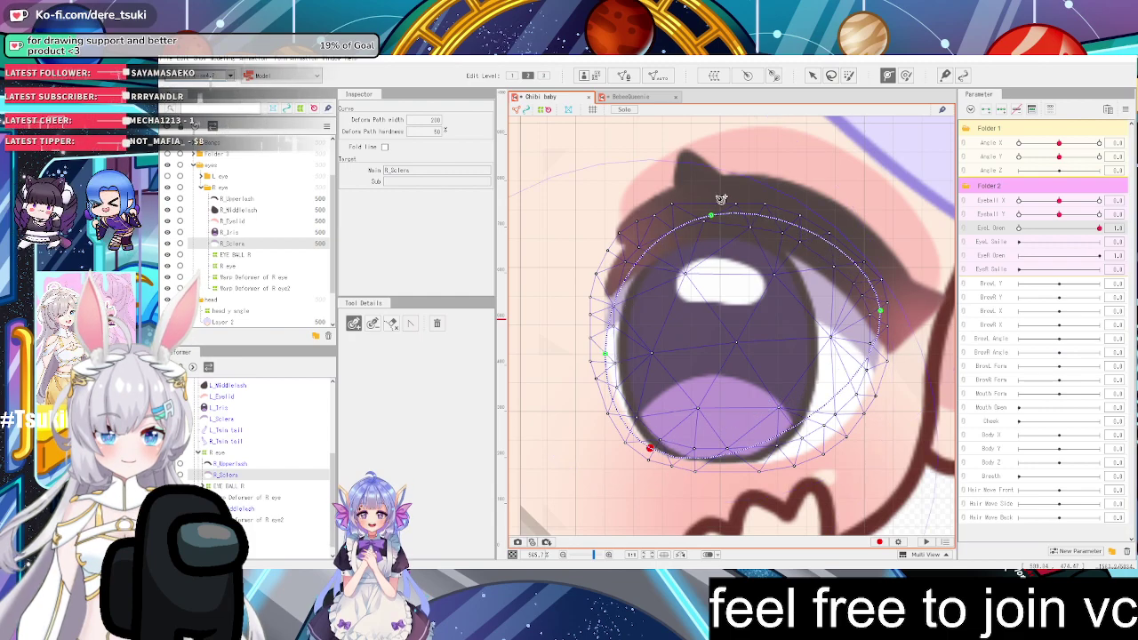
# Shift the deform path's upper point inward, add points on the upper outer, lower outer and bottom edges, and nudge the lower inner point outward
pyautogui.moveTo(712, 215); pyautogui.dragTo(653, 238)
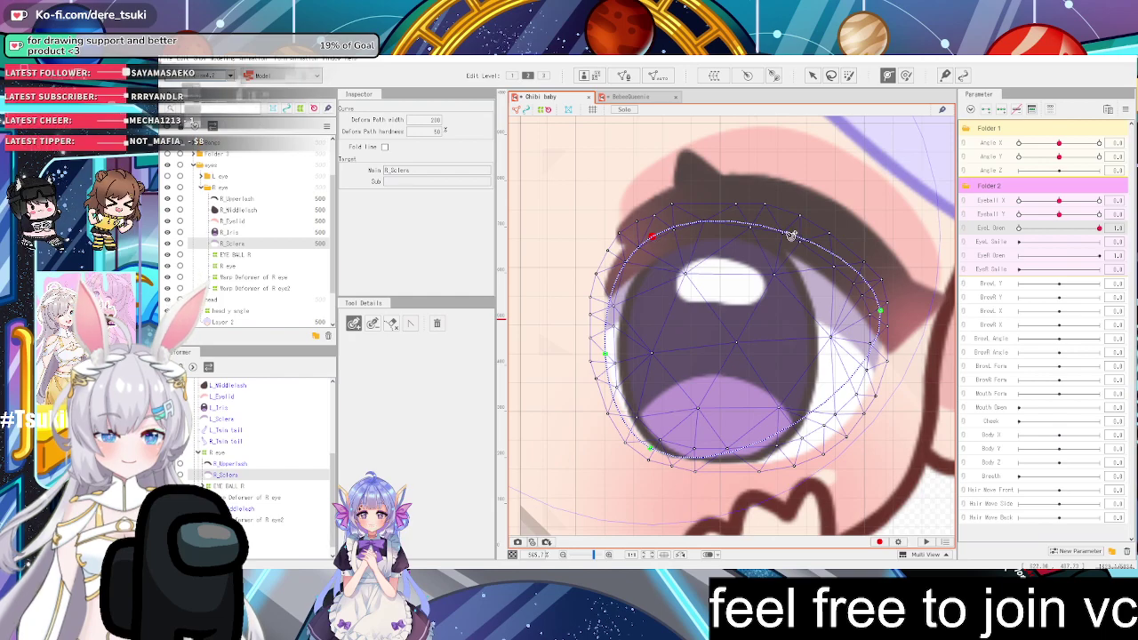
pyautogui.moveTo(791, 235); pyautogui.dragTo(786, 224)
pyautogui.click(879, 310)
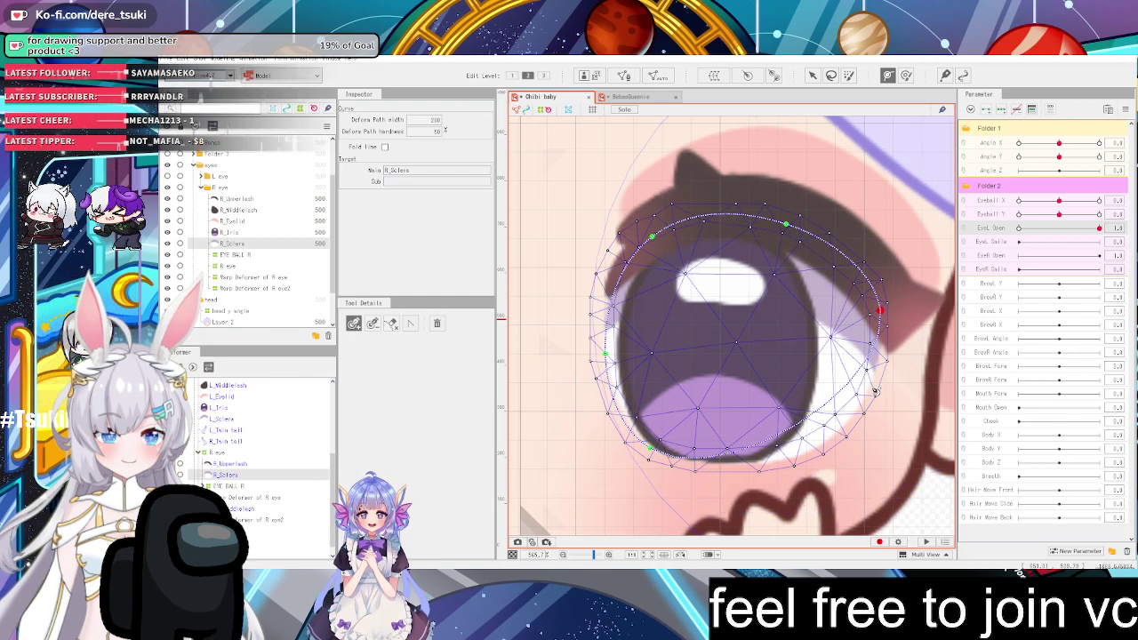
pyautogui.moveTo(834, 407); pyautogui.dragTo(843, 424)
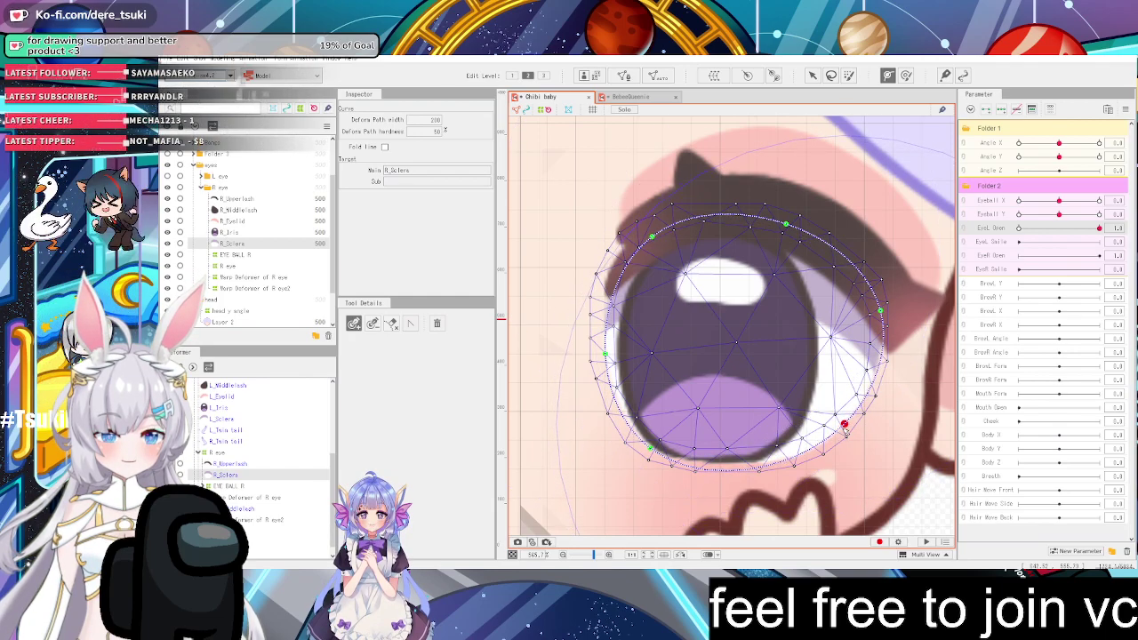
pyautogui.click(743, 464)
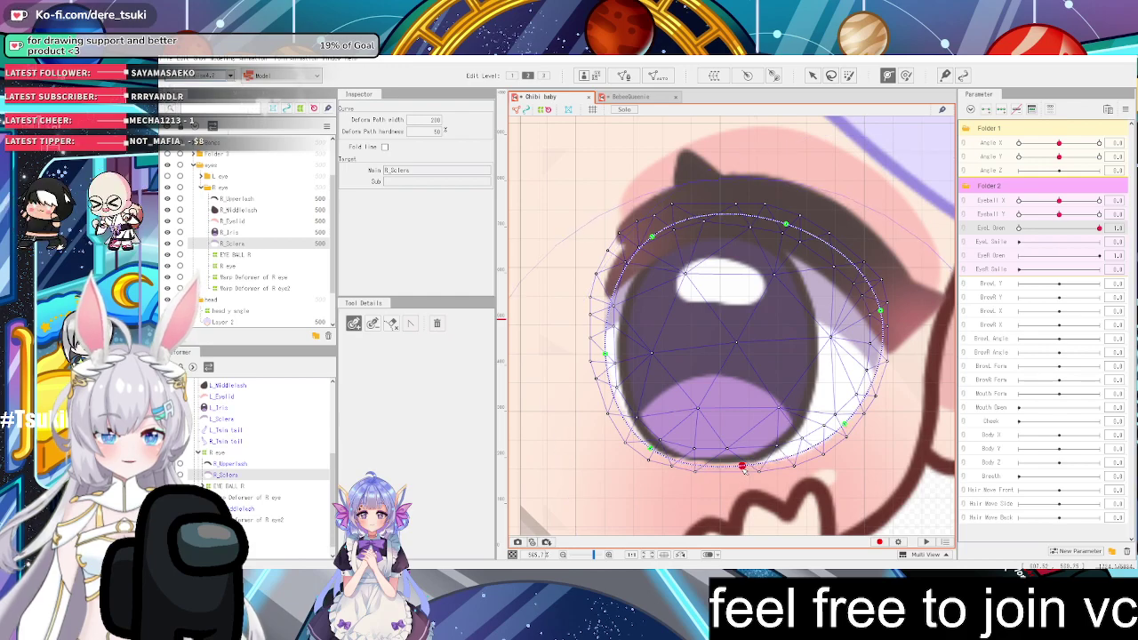
pyautogui.click(641, 442)
pyautogui.moveTo(643, 443); pyautogui.dragTo(639, 439)
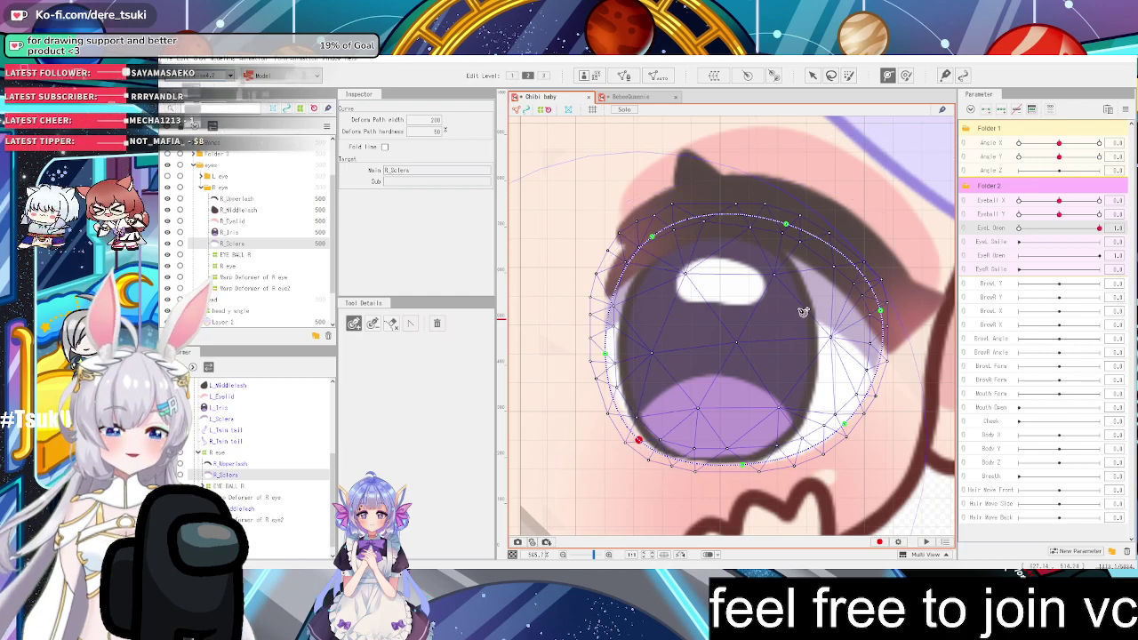
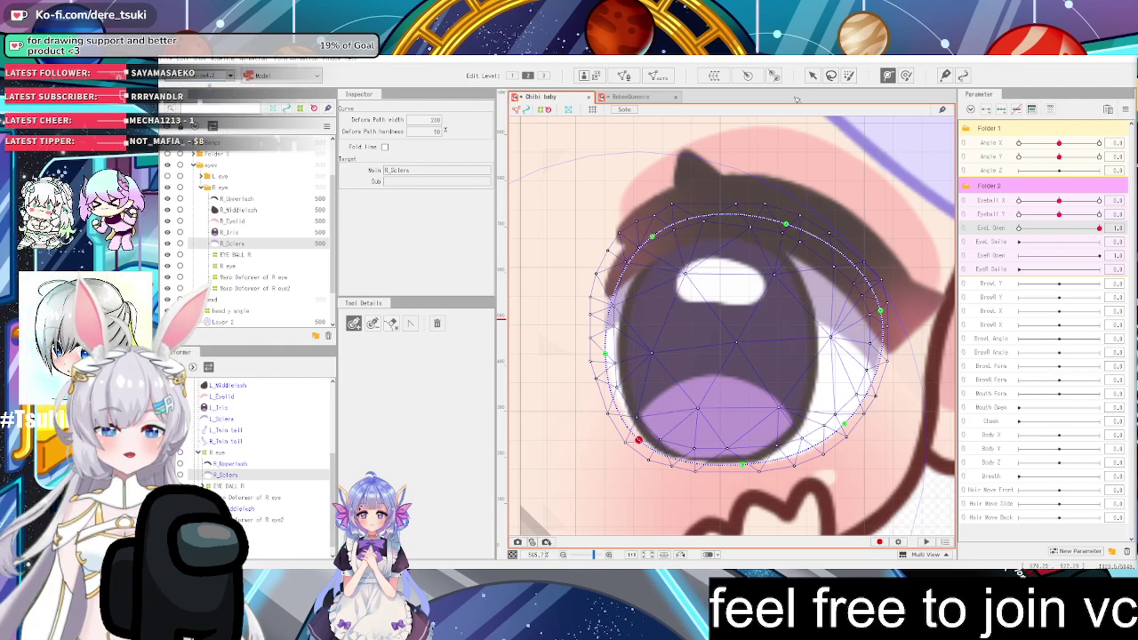
# Examine how the EyeL Open parameter is keyed in the second open model, a blonde bee-girl character
pyautogui.click(631, 96)
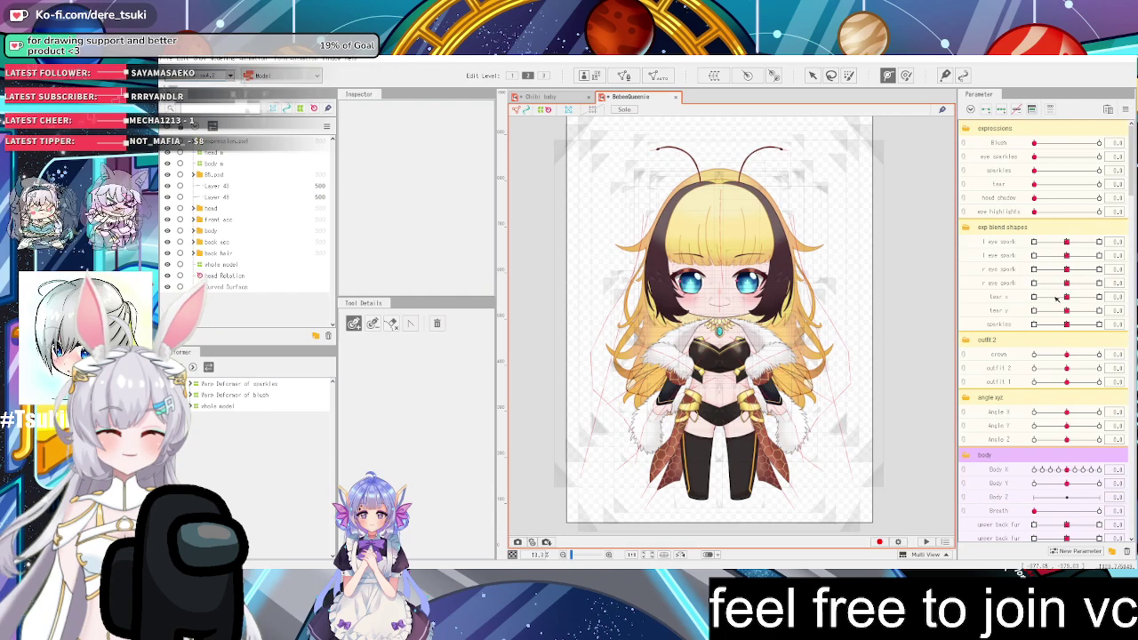
pyautogui.scroll(-3, 1052, 180)
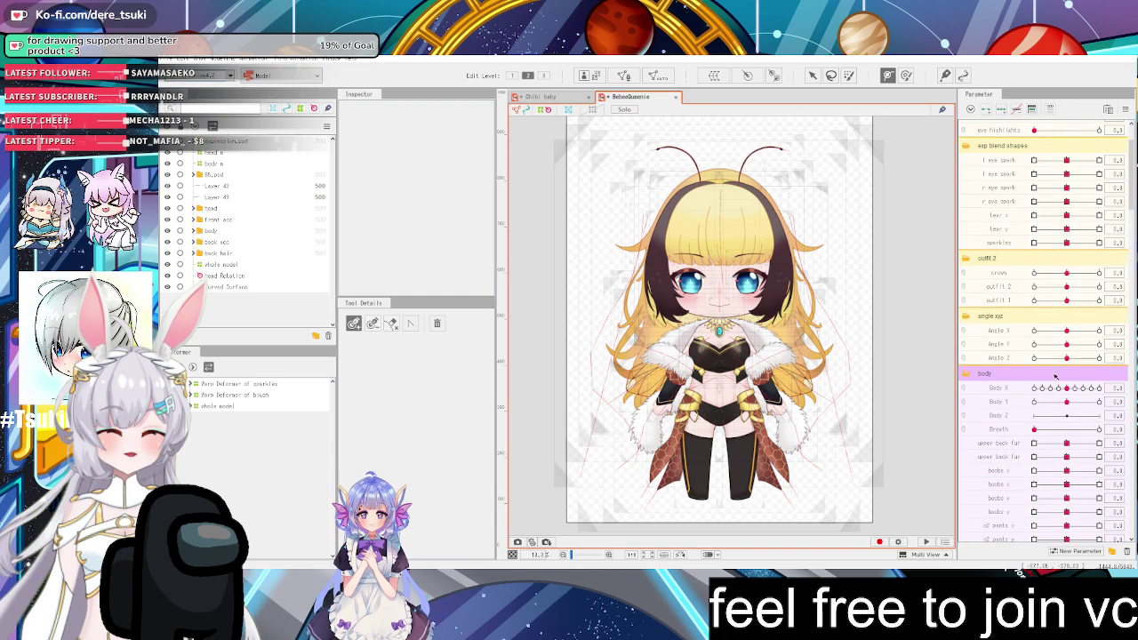
pyautogui.scroll(-3, 1072, 426)
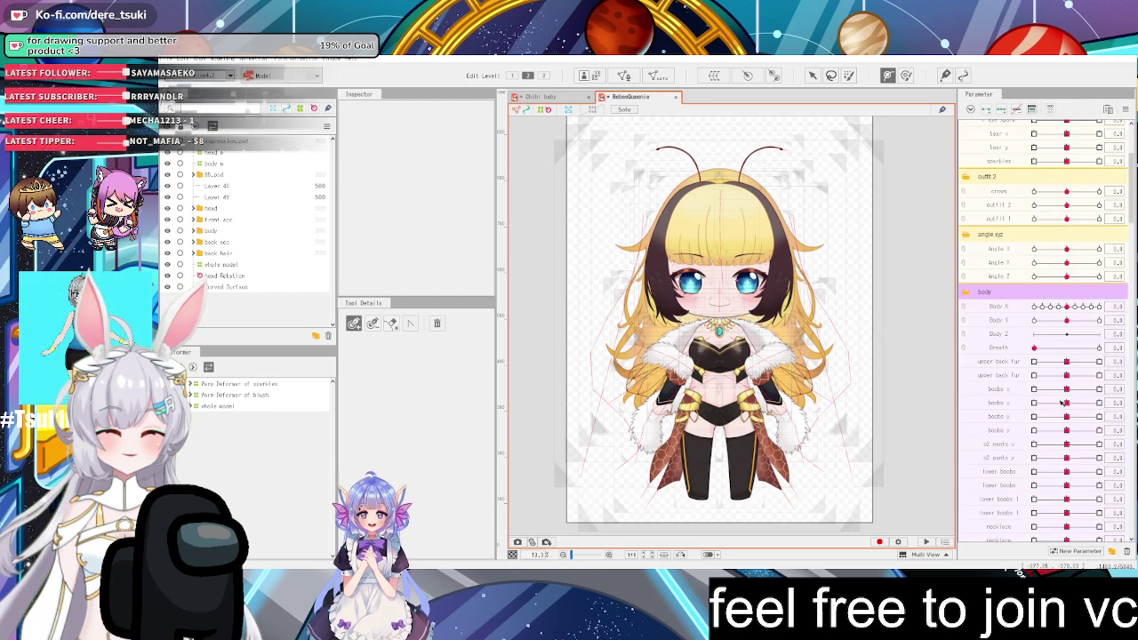
pyautogui.scroll(5, 770, 260)
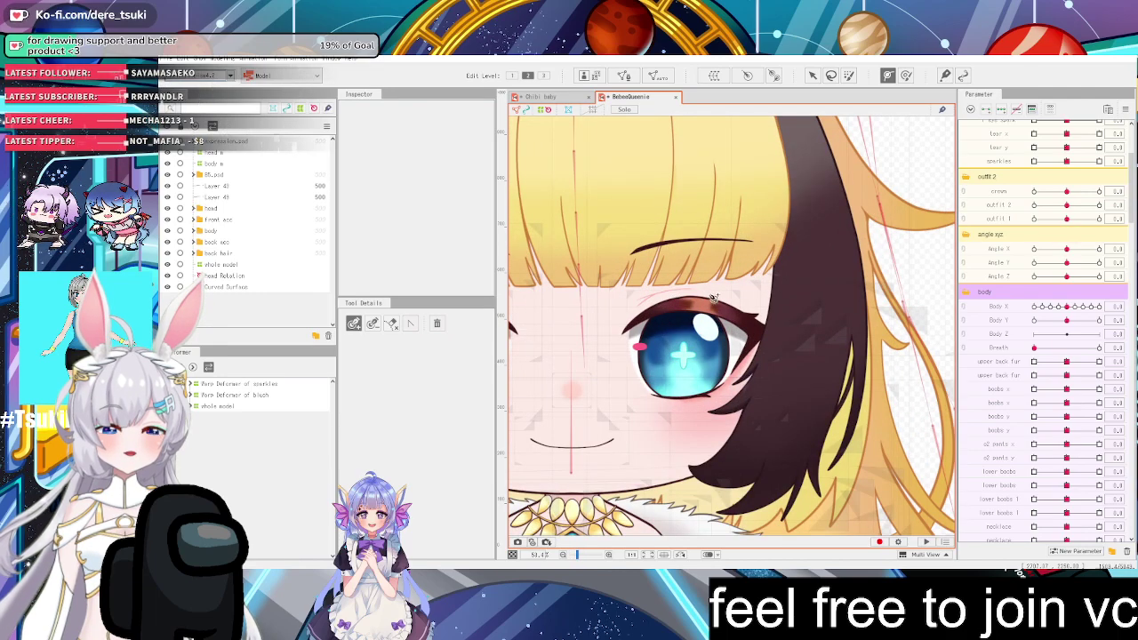
pyautogui.scroll(3, 1033, 238)
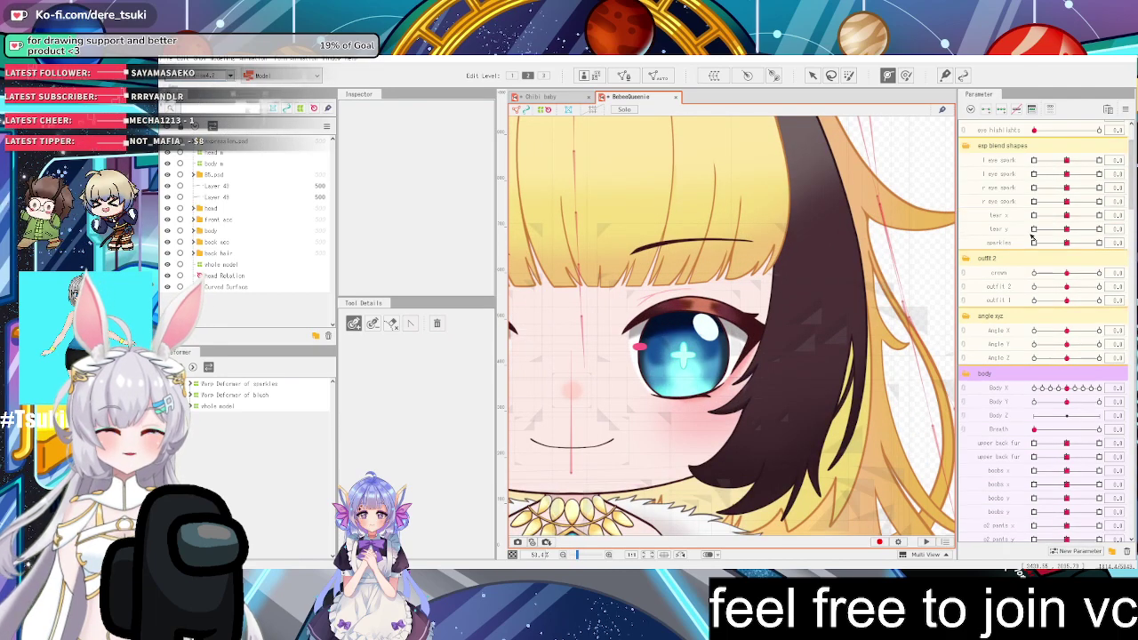
pyautogui.scroll(3, 1036, 233)
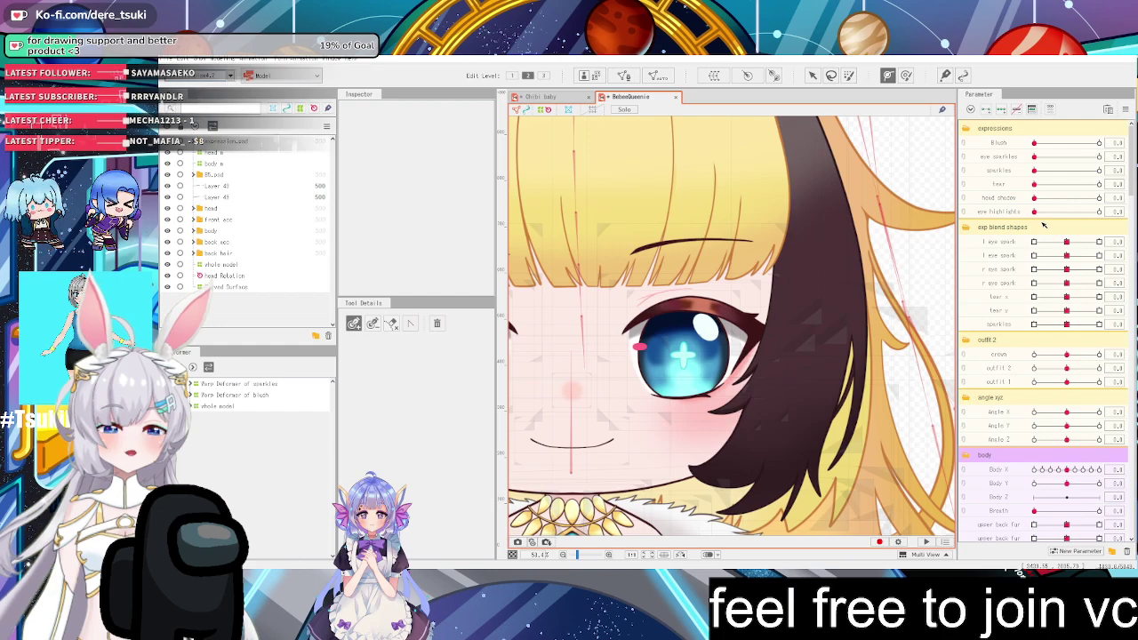
pyautogui.scroll(-3, 1042, 227)
pyautogui.scroll(-9, 1058, 328)
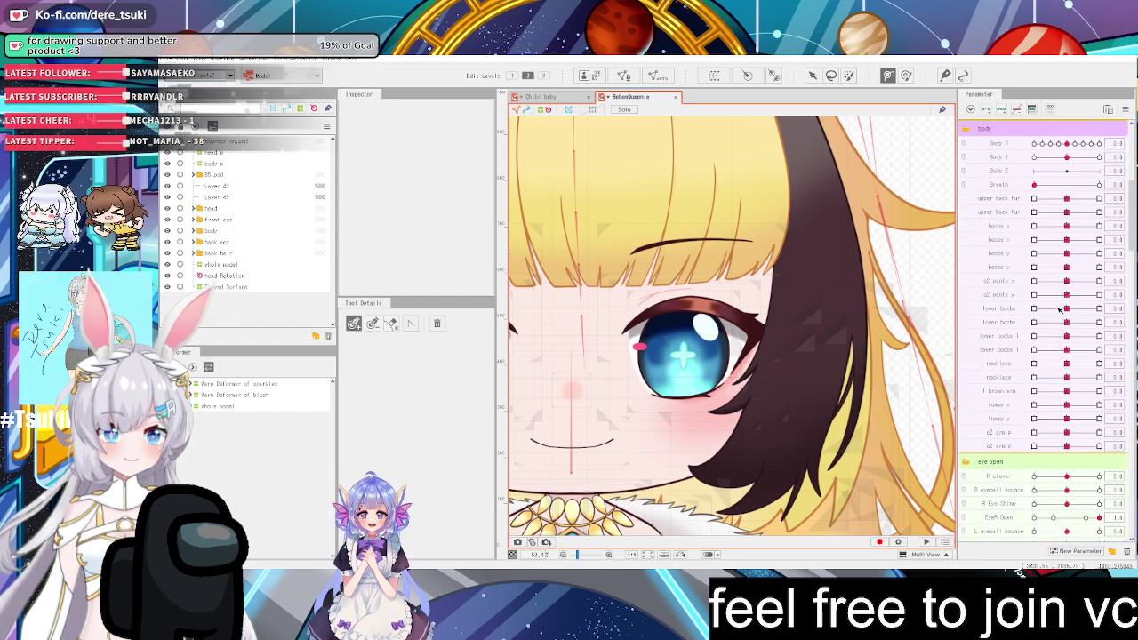
pyautogui.scroll(-3, 1060, 303)
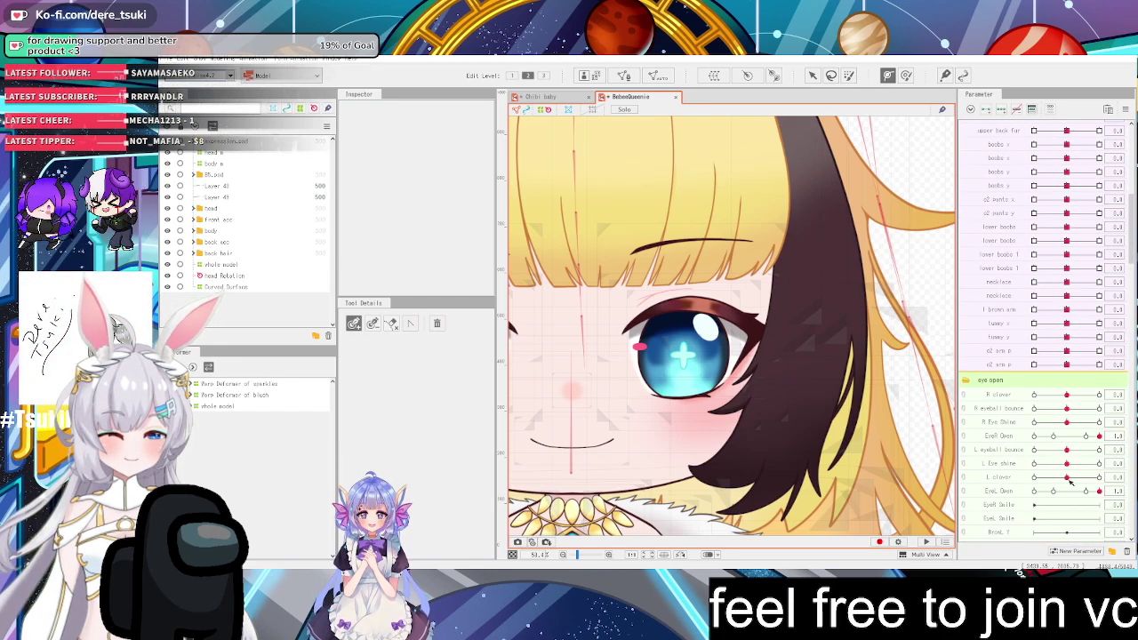
pyautogui.moveTo(1099, 492)
pyautogui.mouseDown()
pyautogui.moveTo(1015, 494)
pyautogui.moveTo(1108, 494)
pyautogui.moveTo(994, 501)
pyautogui.moveTo(1114, 501)
pyautogui.moveTo(1007, 495)
pyautogui.moveTo(1100, 498)
pyautogui.moveTo(1053, 507)
pyautogui.moveTo(1071, 513)
pyautogui.moveTo(1047, 498)
pyautogui.moveTo(1100, 498)
pyautogui.moveTo(1018, 497)
pyautogui.moveTo(1099, 493)
pyautogui.mouseUp()
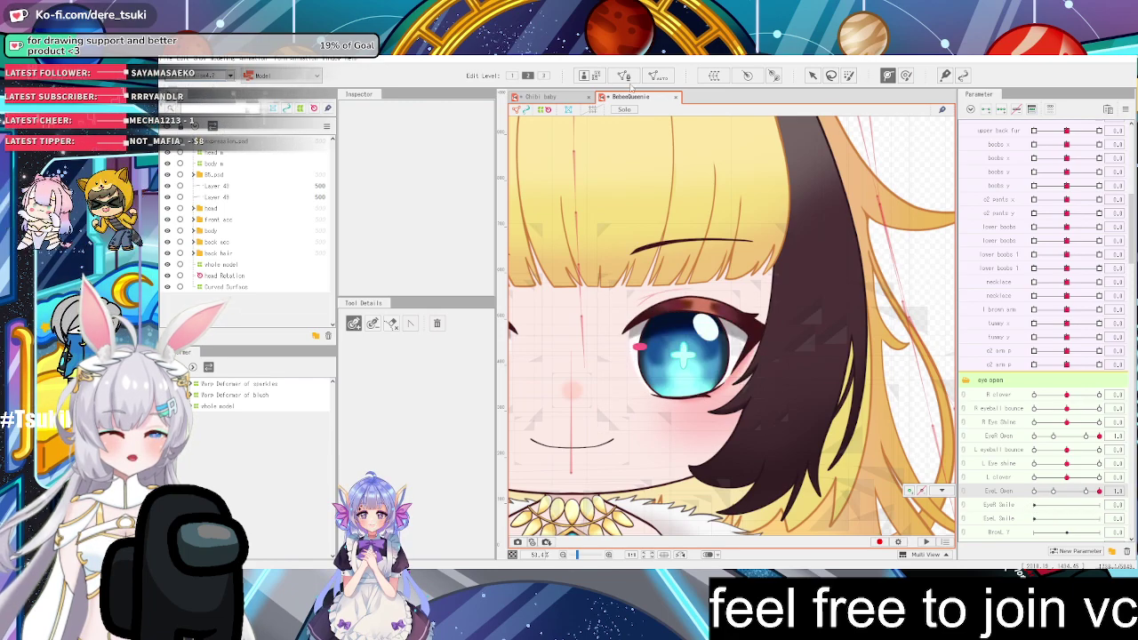
# Back in the Chibi baby model, key R_Sclera on EyeL Open with two keys instead of three and set the parameter to 0
pyautogui.click(544, 96)
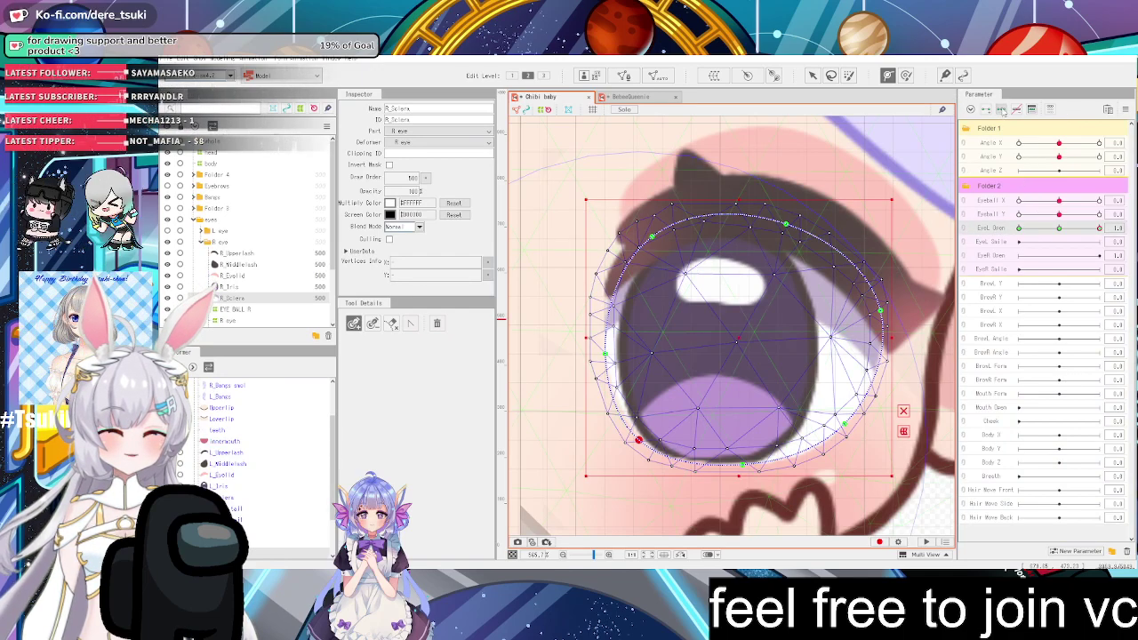
pyautogui.hotkey('ctrl', 'z')
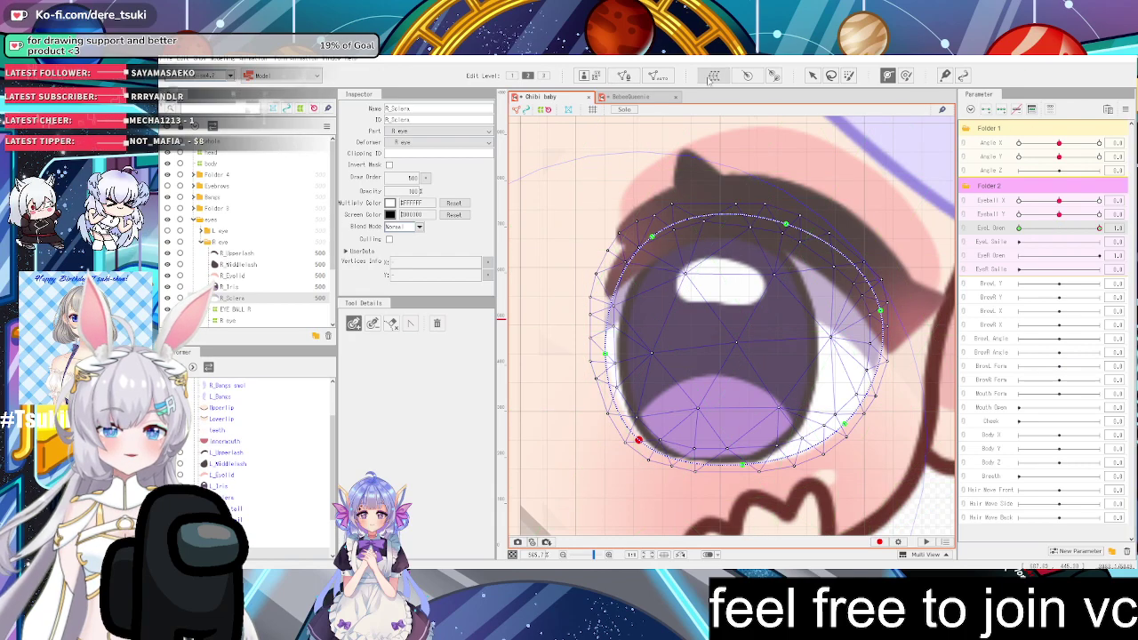
pyautogui.click(812, 74)
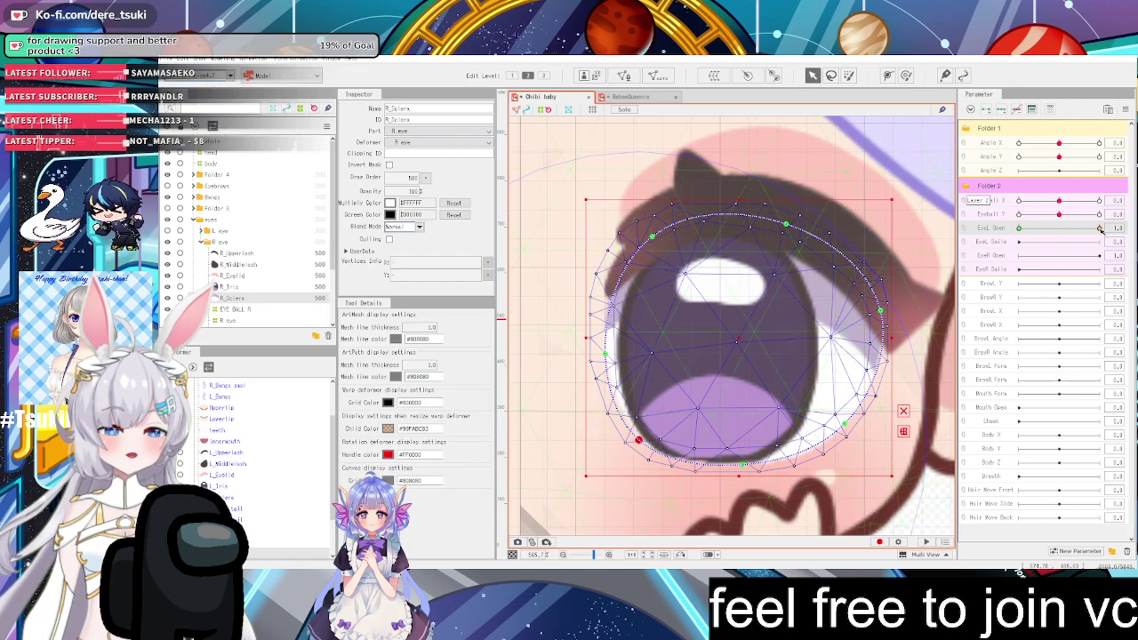
pyautogui.moveTo(1099, 228); pyautogui.dragTo(1013, 228)
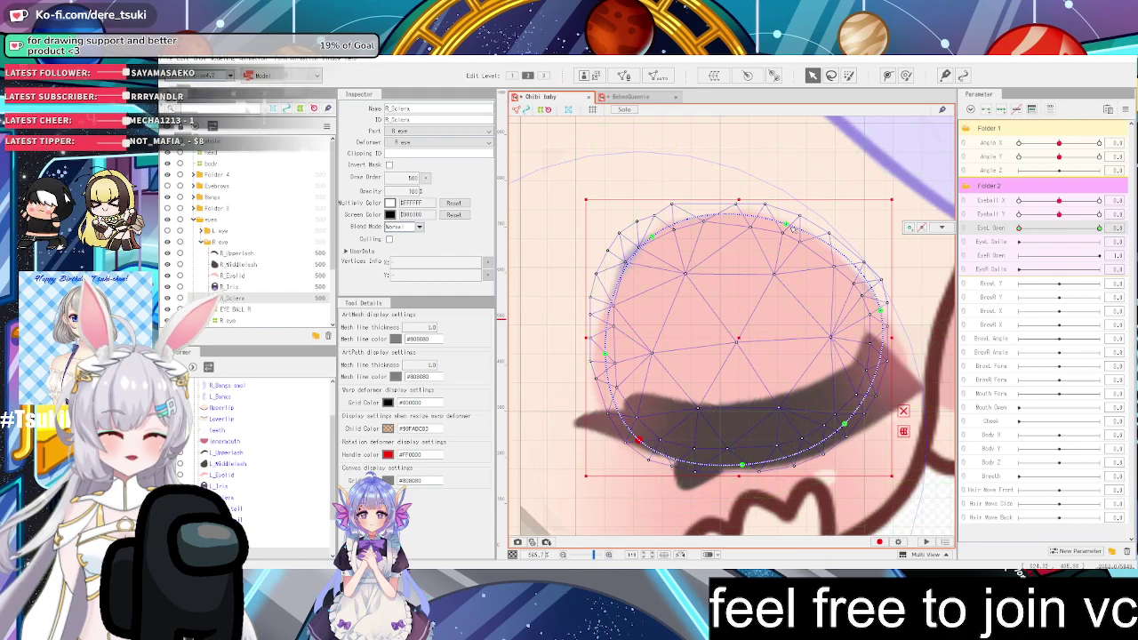
# Try to pull the deform path's upper outer and outer side points slightly inward on R_Sclera at EyeL Open 0
pyautogui.moveTo(786, 223); pyautogui.dragTo(785, 233)
pyautogui.moveTo(881, 310); pyautogui.dragTo(871, 310)
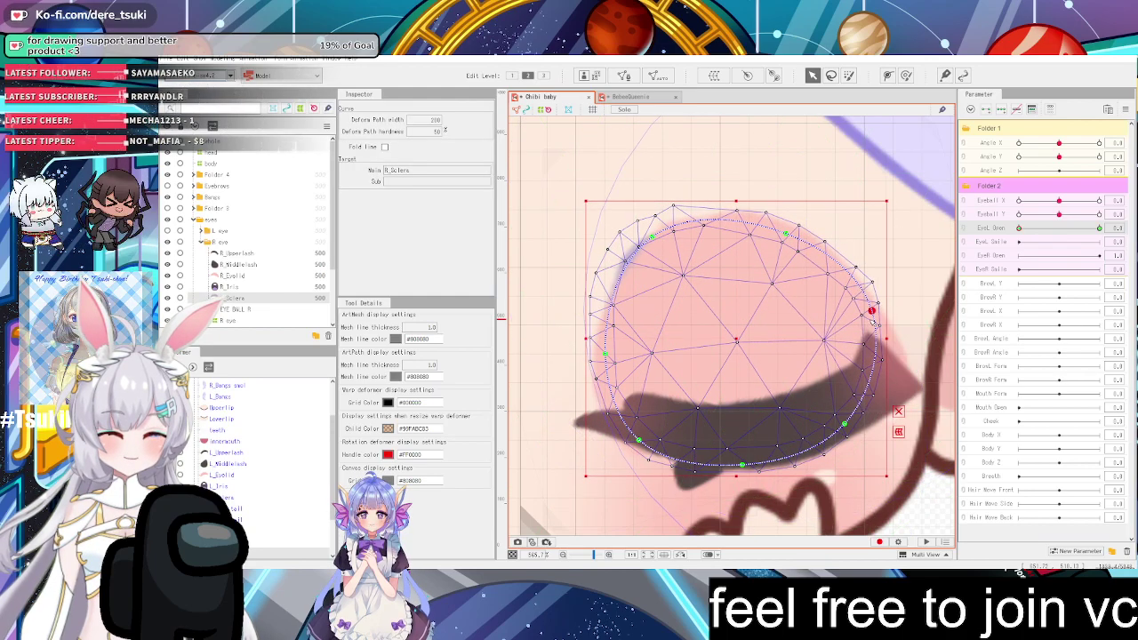
pyautogui.hotkey('ctrl', 'z')
pyautogui.hotkey('ctrl', 'z')
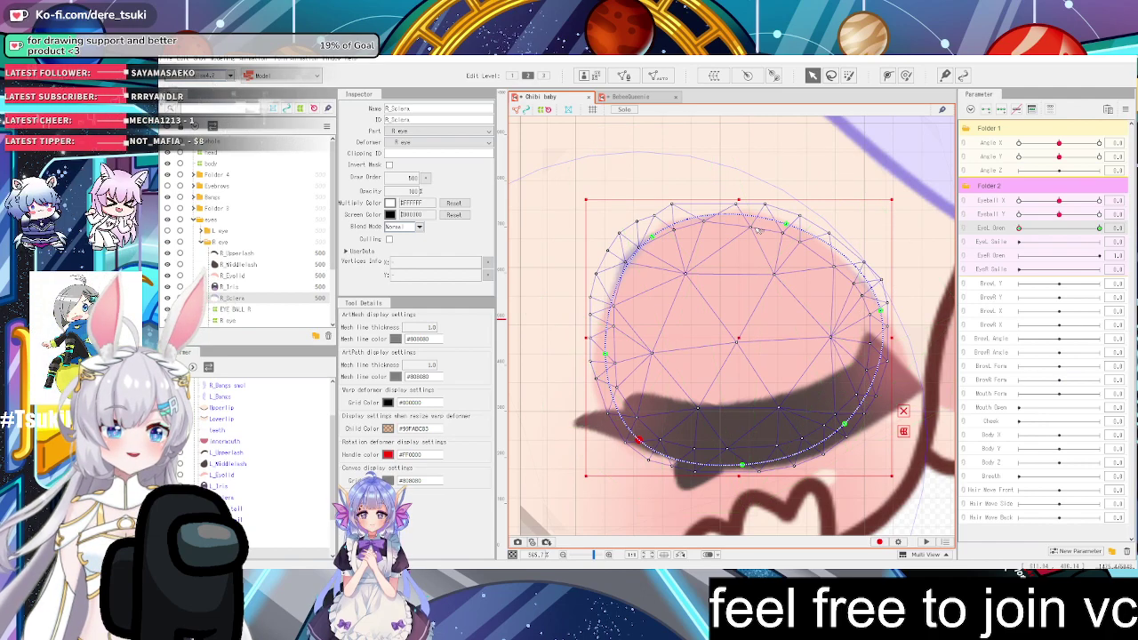
# Move the upper inner point of the R_Sclera deform path slightly inward and down at EyeL Open 0
pyautogui.moveTo(651, 237); pyautogui.dragTo(661, 248)
pyautogui.hotkey('ctrl', 'z')
pyautogui.press('p')
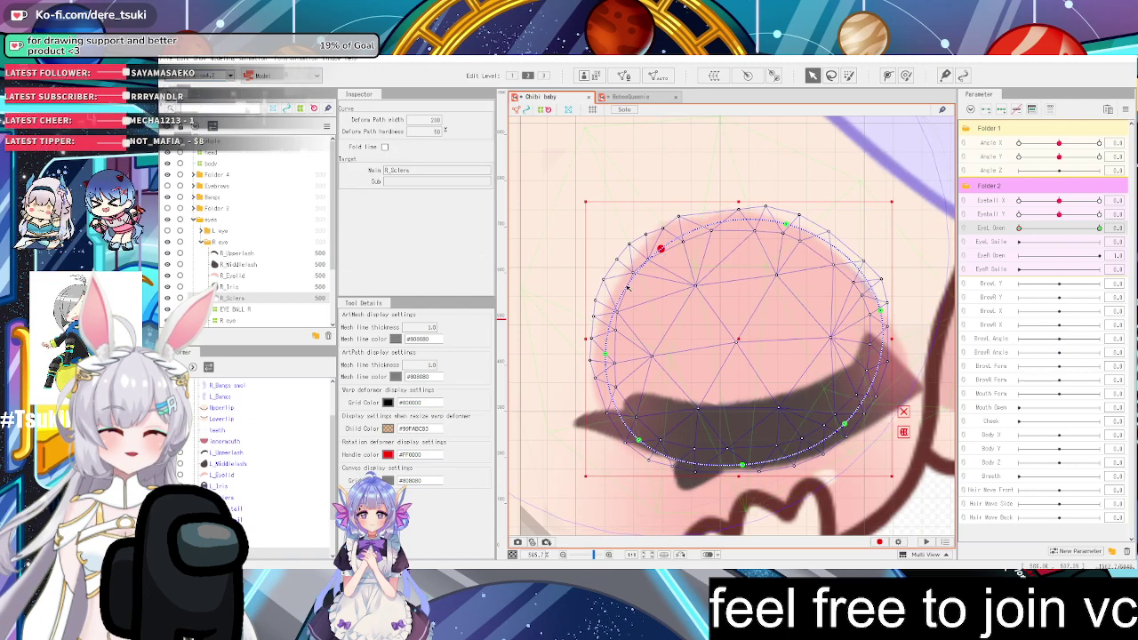
# Reshape the R_Sclera deform path for the closed eye by pulling its side and lower control points inward
pyautogui.click(613, 357)
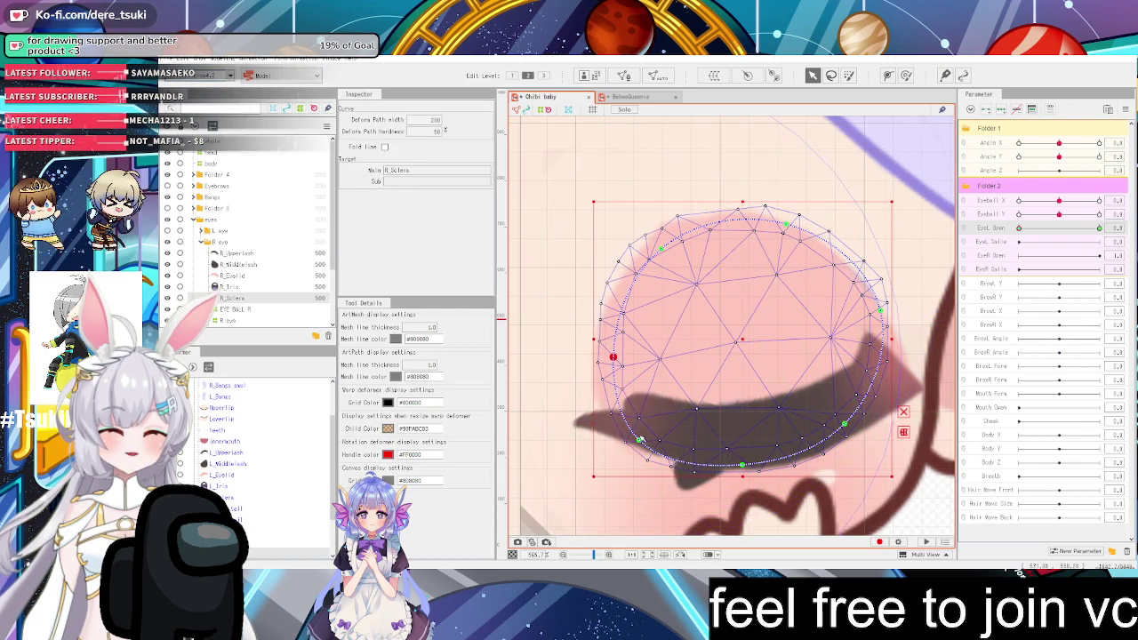
pyautogui.moveTo(639, 439); pyautogui.dragTo(642, 434)
pyautogui.moveTo(743, 465); pyautogui.dragTo(743, 454)
pyautogui.hotkey('ctrl', 'z')
pyautogui.hotkey('ctrl', 'z')
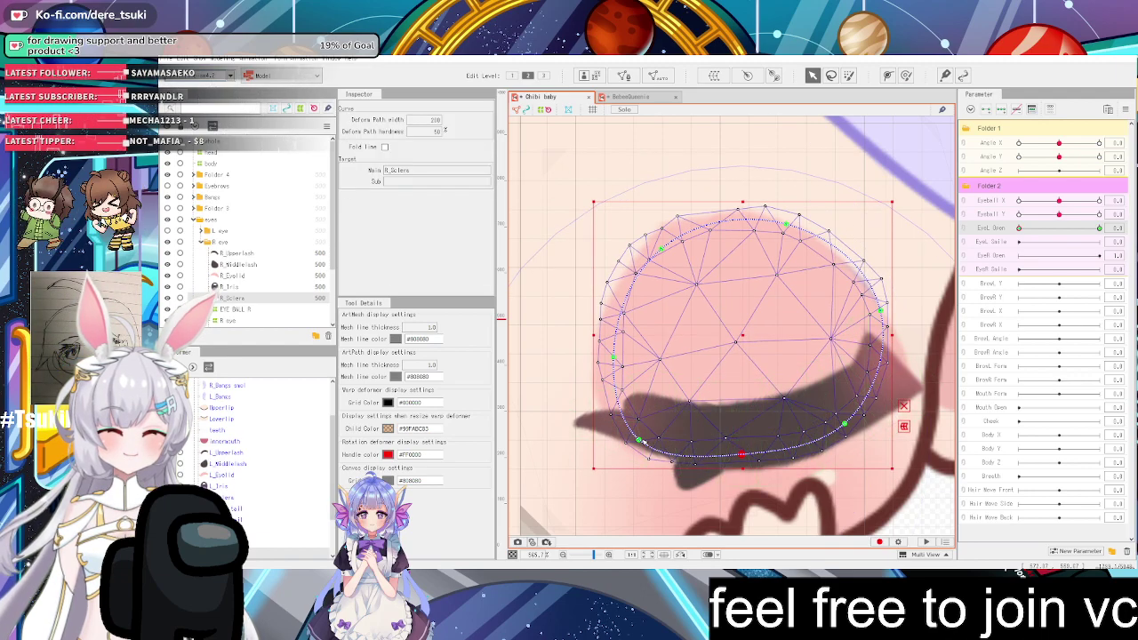
pyautogui.click(841, 418)
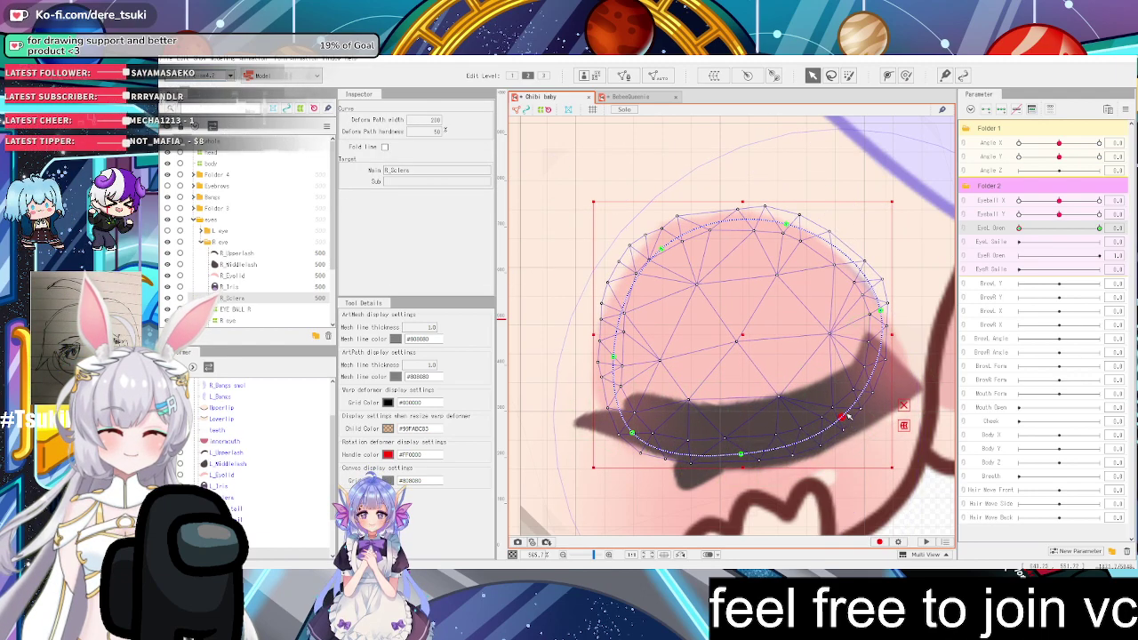
pyautogui.moveTo(883, 313); pyautogui.dragTo(874, 315)
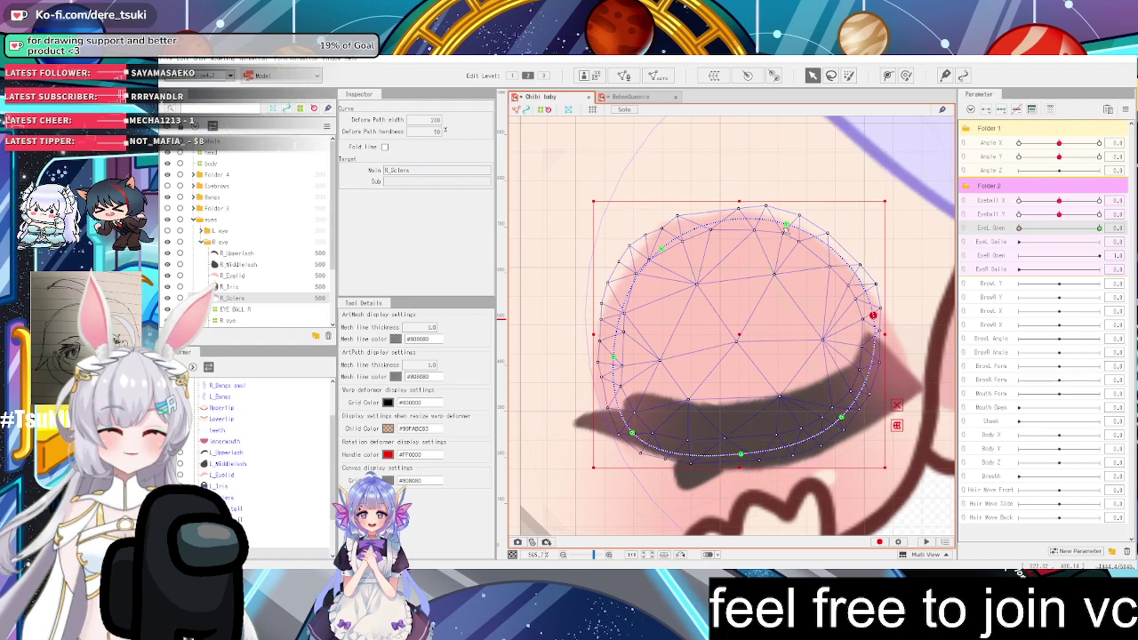
pyautogui.moveTo(777, 216)
pyautogui.mouseDown()
pyautogui.moveTo(776, 232)
pyautogui.moveTo(786, 223)
pyautogui.moveTo(776, 232)
pyautogui.mouseUp()
pyautogui.hotkey('ctrl', 'z')
# Examine how the eye's parts move together by scrubbing EyeL Open through intermediate values between closed and half open
pyautogui.scroll(-3, 858, 241)
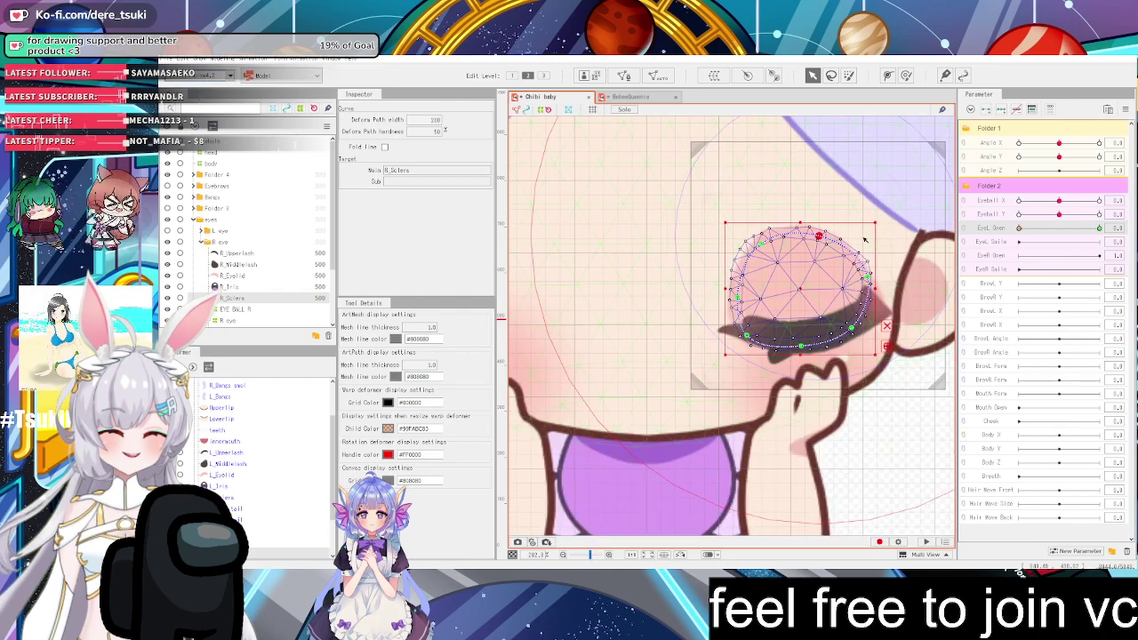
pyautogui.scroll(-3, 869, 238)
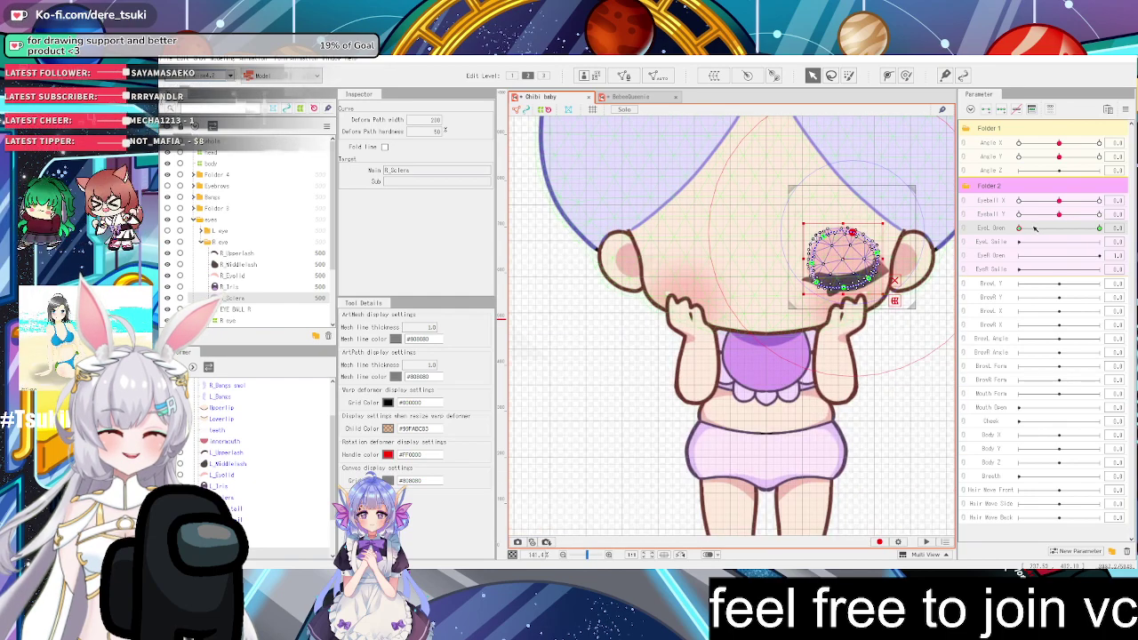
pyautogui.moveTo(1019, 228); pyautogui.dragTo(1051, 229)
pyautogui.click(592, 360)
pyautogui.scroll(3, 863, 260)
pyautogui.scroll(2, 841, 347)
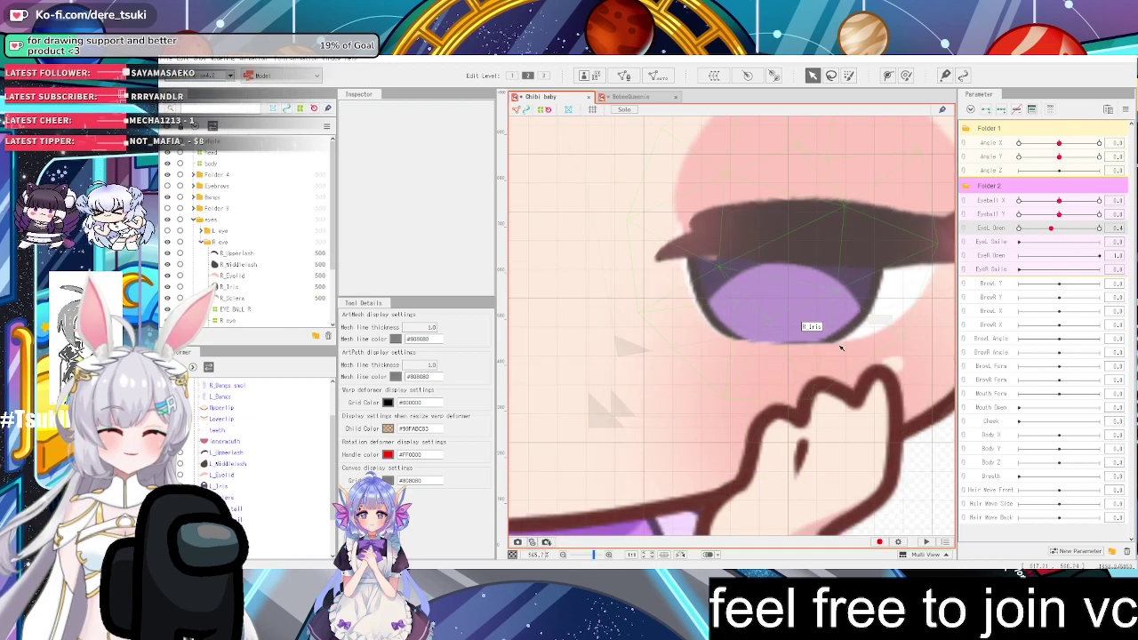
pyautogui.moveTo(1051, 228); pyautogui.dragTo(1063, 252)
pyautogui.scroll(-10, 837, 272)
pyautogui.scroll(5, 836, 266)
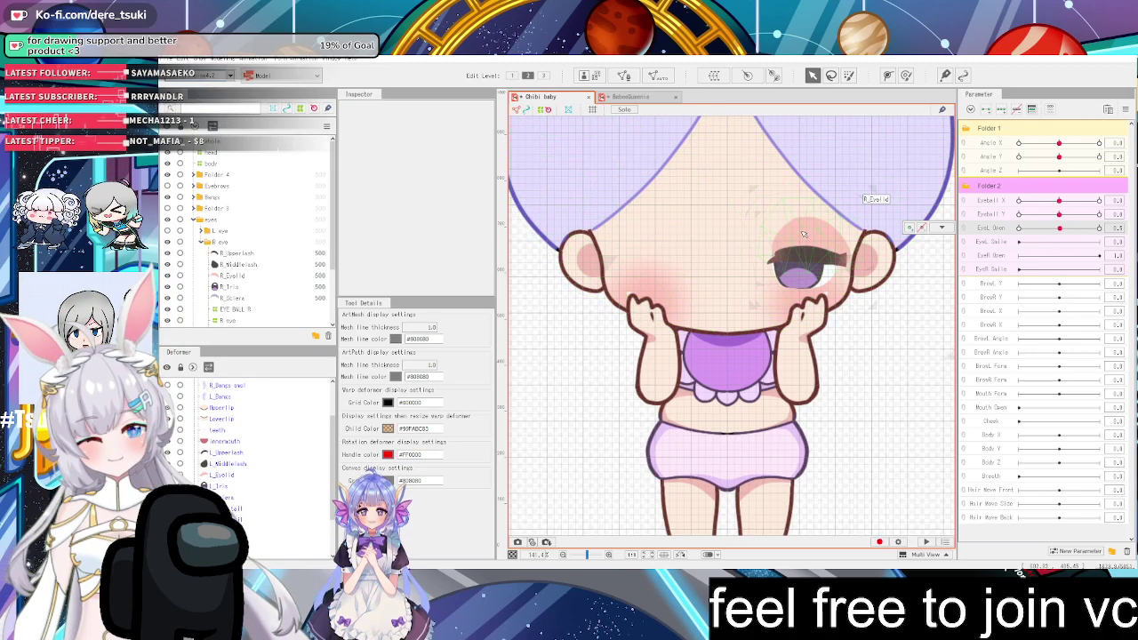
pyautogui.scroll(5, 827, 257)
pyautogui.moveTo(1059, 227); pyautogui.dragTo(1034, 246)
# Set EyeL Open to 1.0 and regenerate the R_Eyelid mesh automatically with the Heavy preset
pyautogui.click(927, 356)
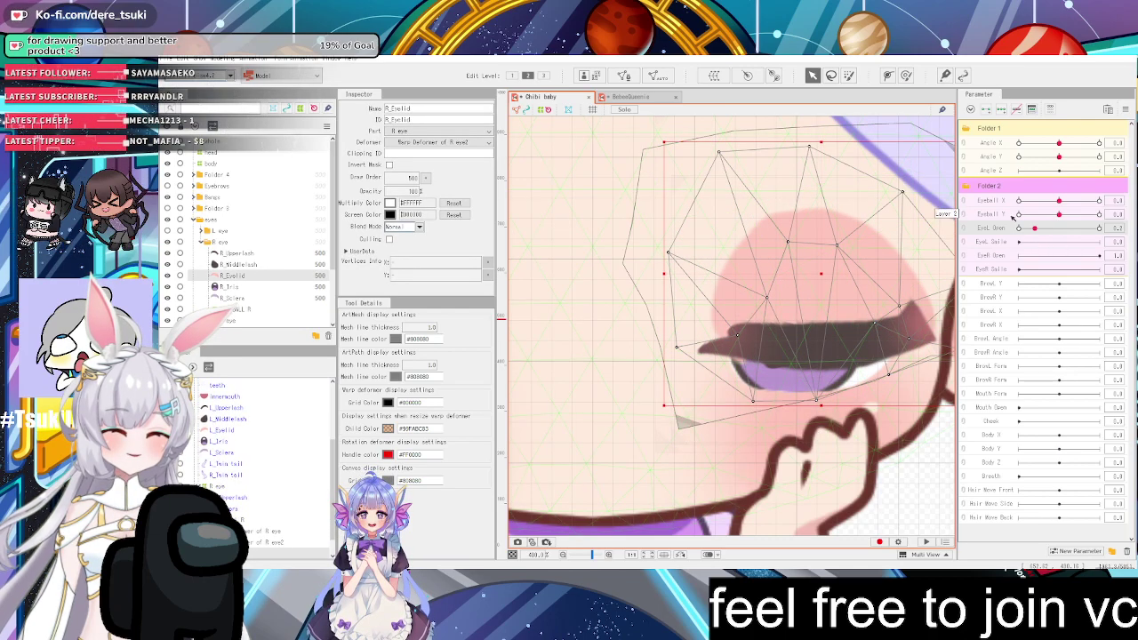
pyautogui.moveTo(1019, 228); pyautogui.dragTo(1099, 228)
pyautogui.click(658, 74)
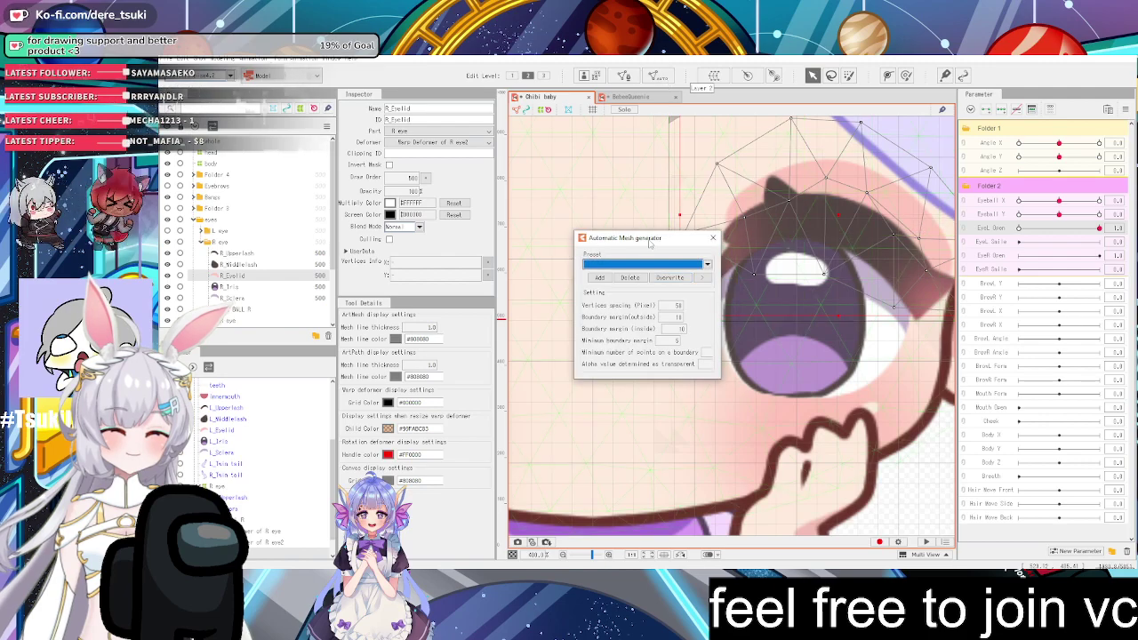
pyautogui.click(644, 264)
pyautogui.click(620, 335)
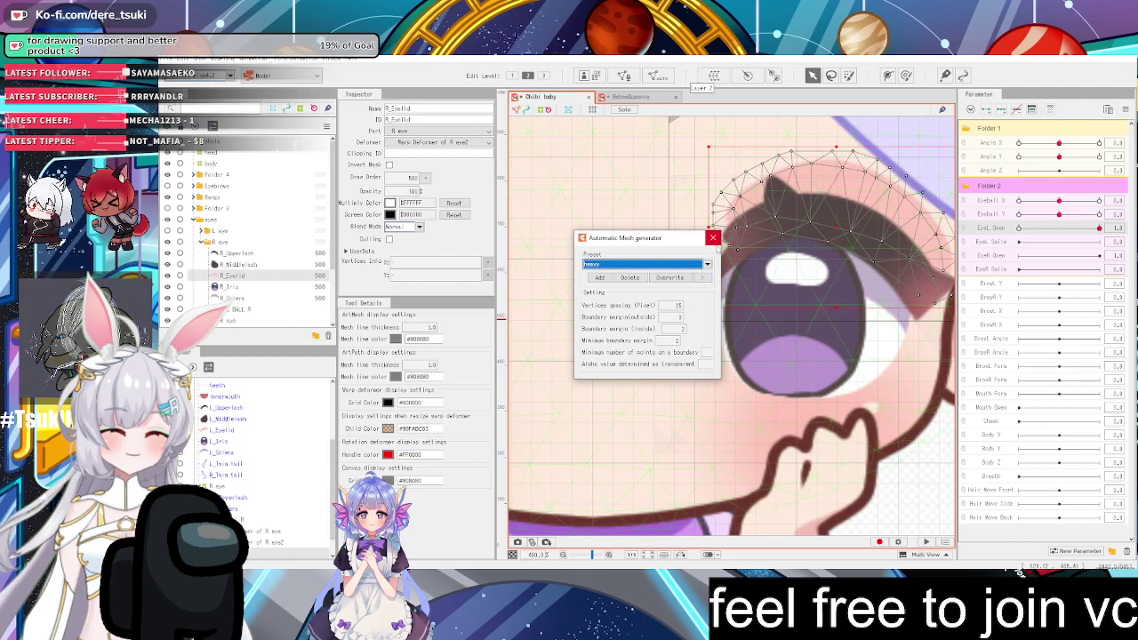
pyautogui.click(713, 238)
# With EyeL Open at 0, adjust the Bezier handles along the left side of Warp Deformer of R eye2
pyautogui.moveTo(1045, 231); pyautogui.dragTo(1016, 233)
pyautogui.scroll(3, 734, 335)
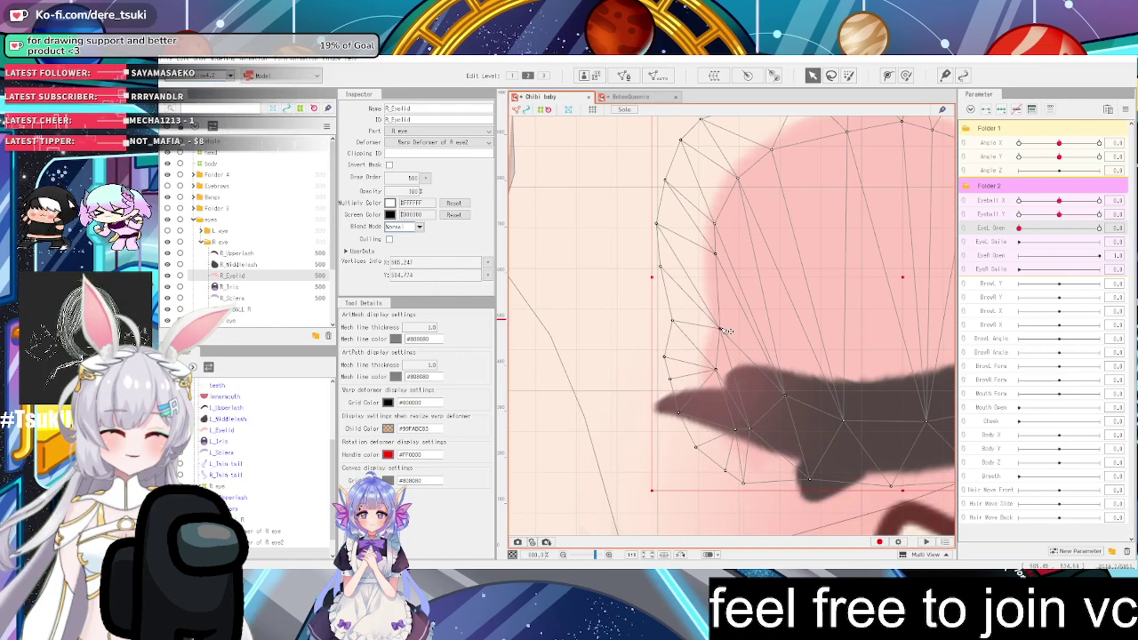
pyautogui.scroll(-7, 727, 331)
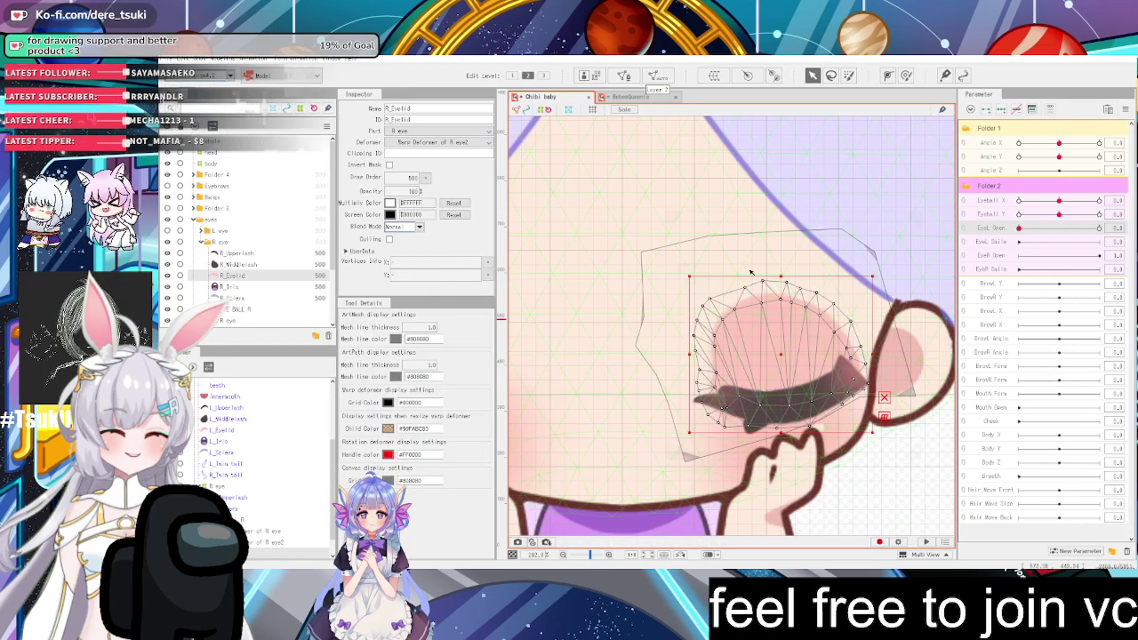
pyautogui.click(873, 254)
pyautogui.scroll(3, 702, 364)
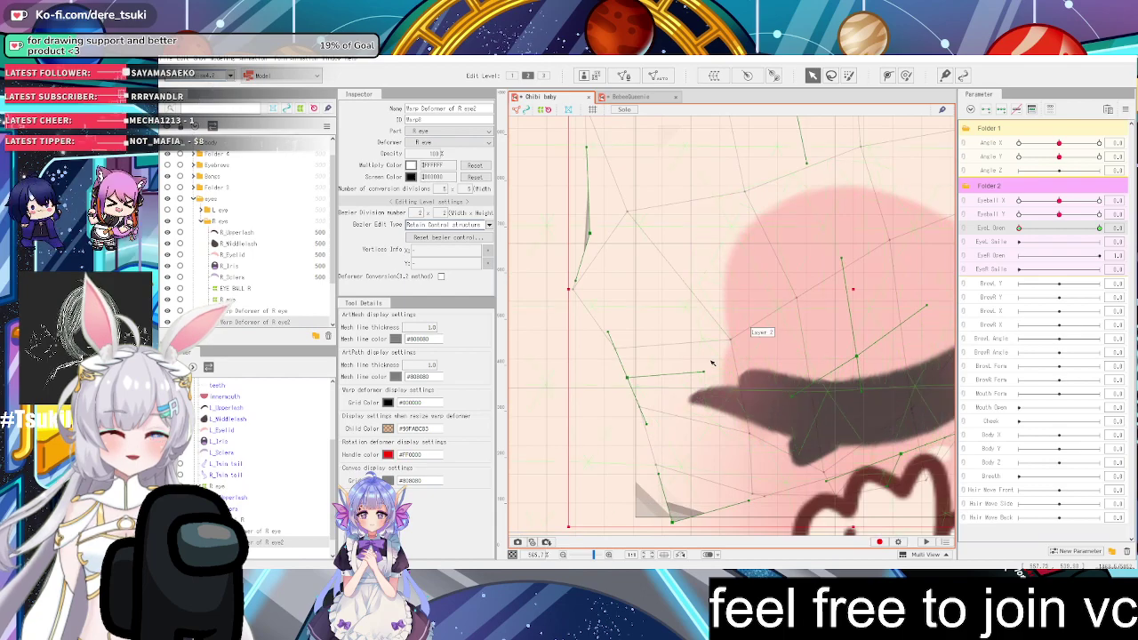
pyautogui.moveTo(697, 367); pyautogui.dragTo(673, 364)
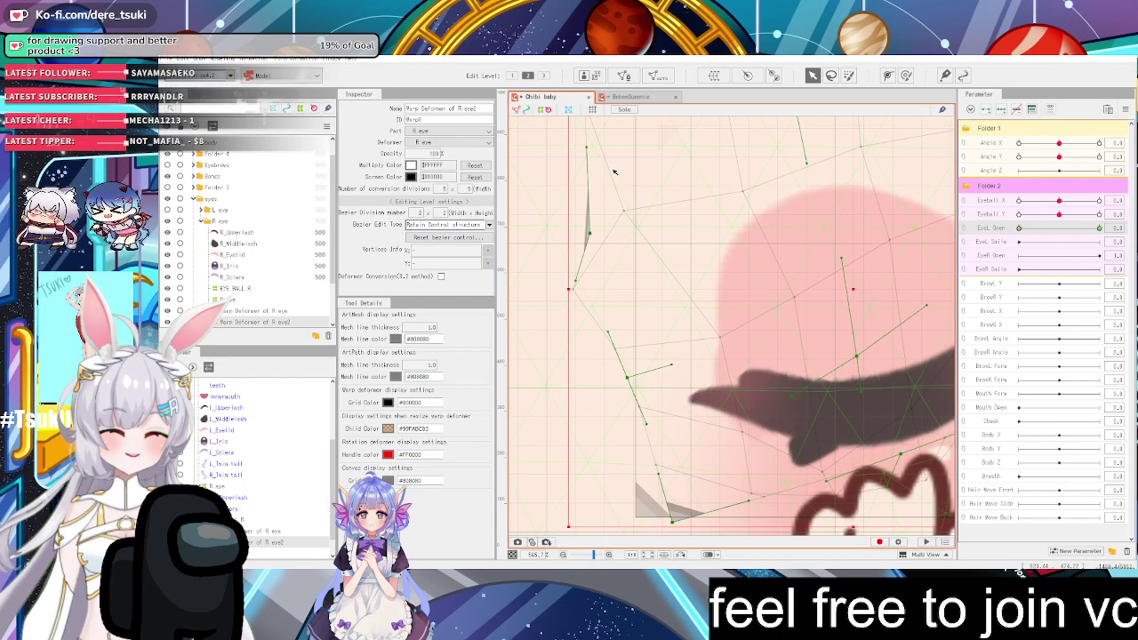
pyautogui.moveTo(590, 147); pyautogui.dragTo(712, 170)
# Pull the lower-left handle of Warp Deformer of R eye2 up toward the inner end of the closed lash
pyautogui.scroll(-4, 745, 186)
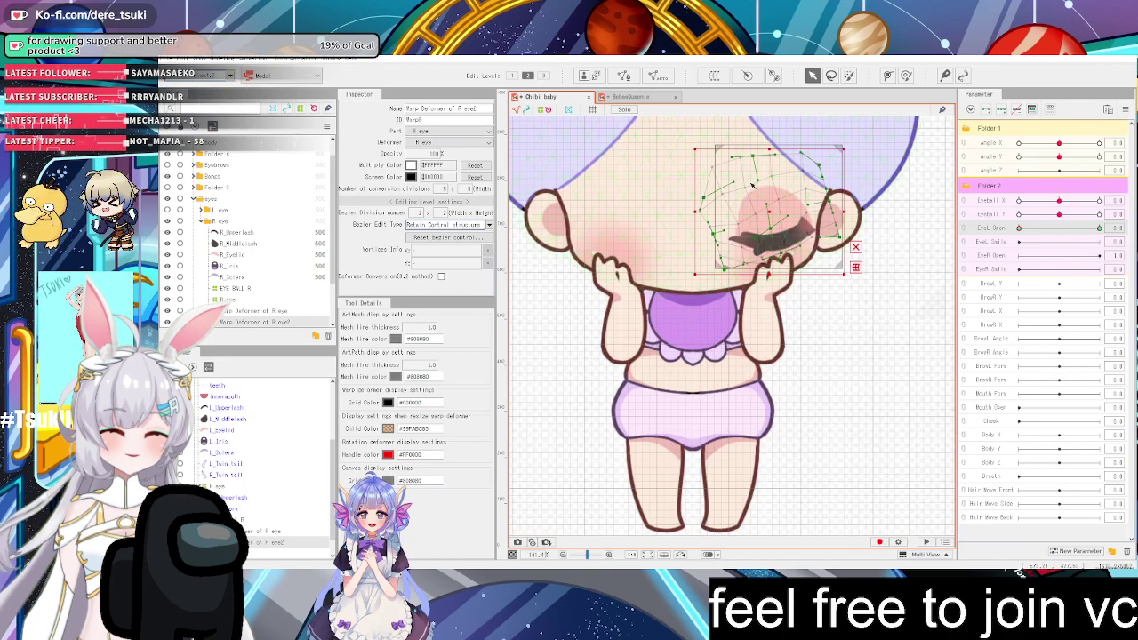
pyautogui.scroll(3, 751, 180)
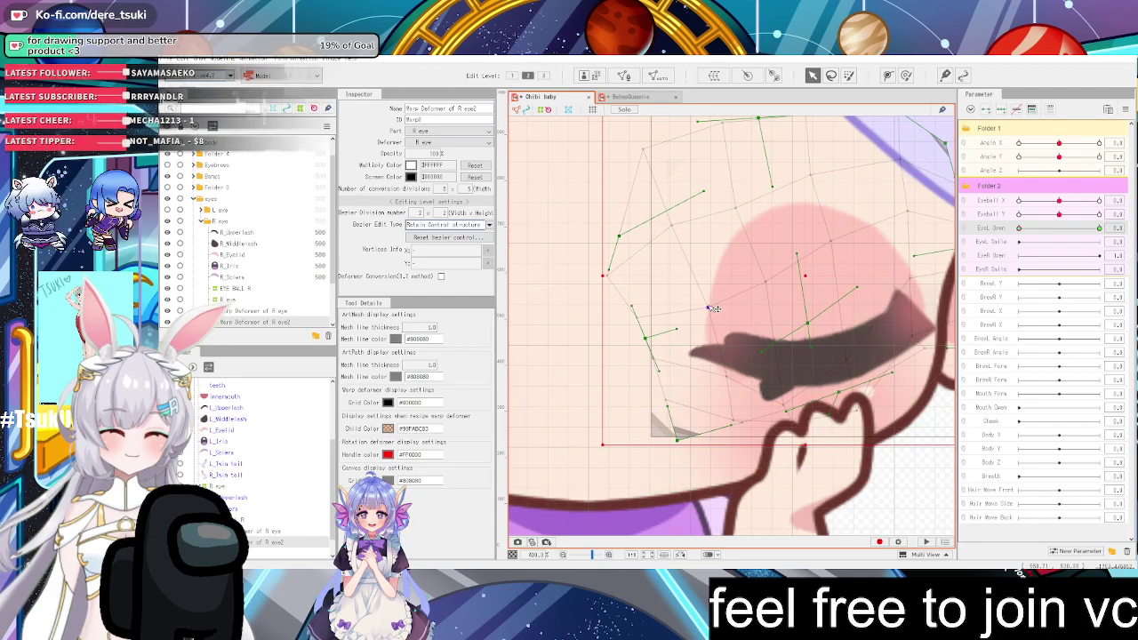
pyautogui.scroll(1, 777, 417)
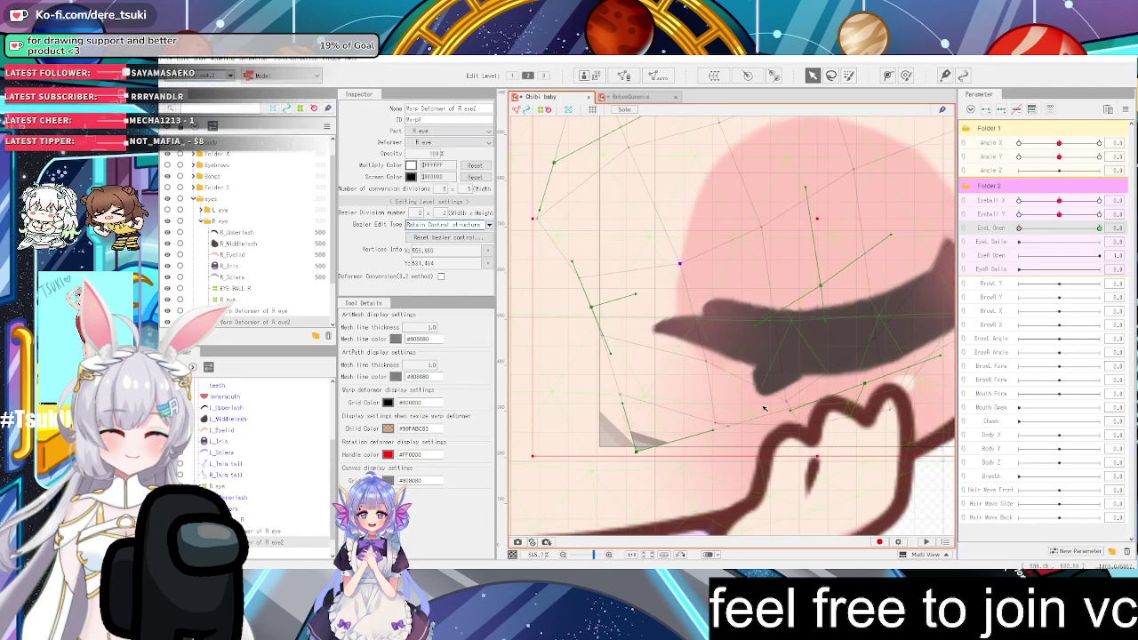
pyautogui.click(707, 362)
pyautogui.moveTo(712, 430); pyautogui.dragTo(753, 376)
pyautogui.scroll(-2, 751, 343)
pyautogui.scroll(2, 789, 297)
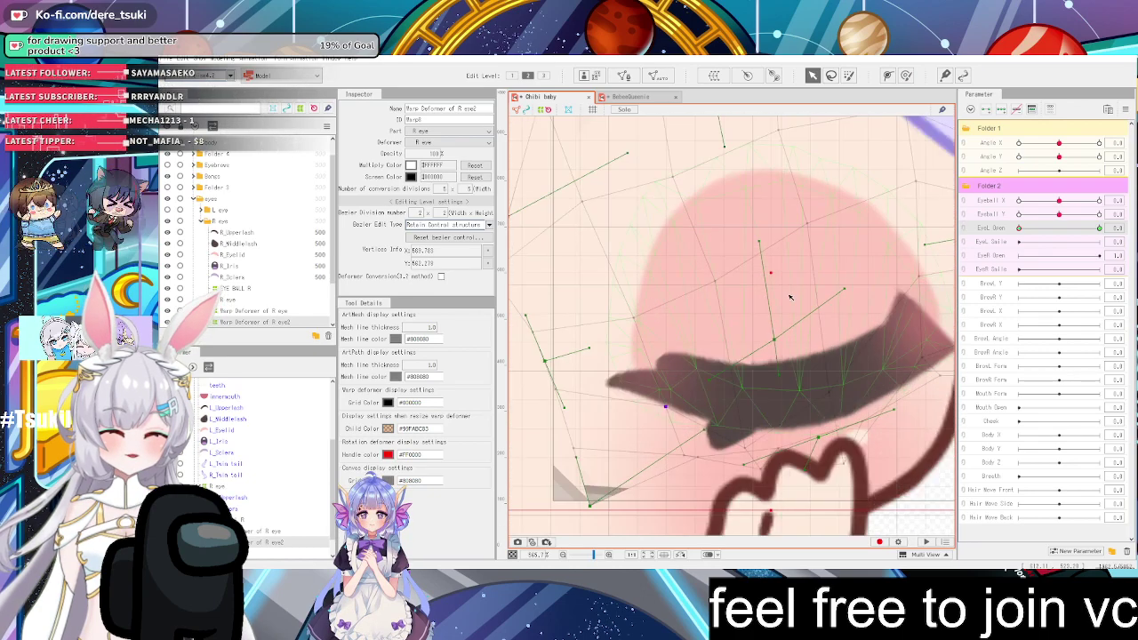
pyautogui.scroll(-2, 897, 281)
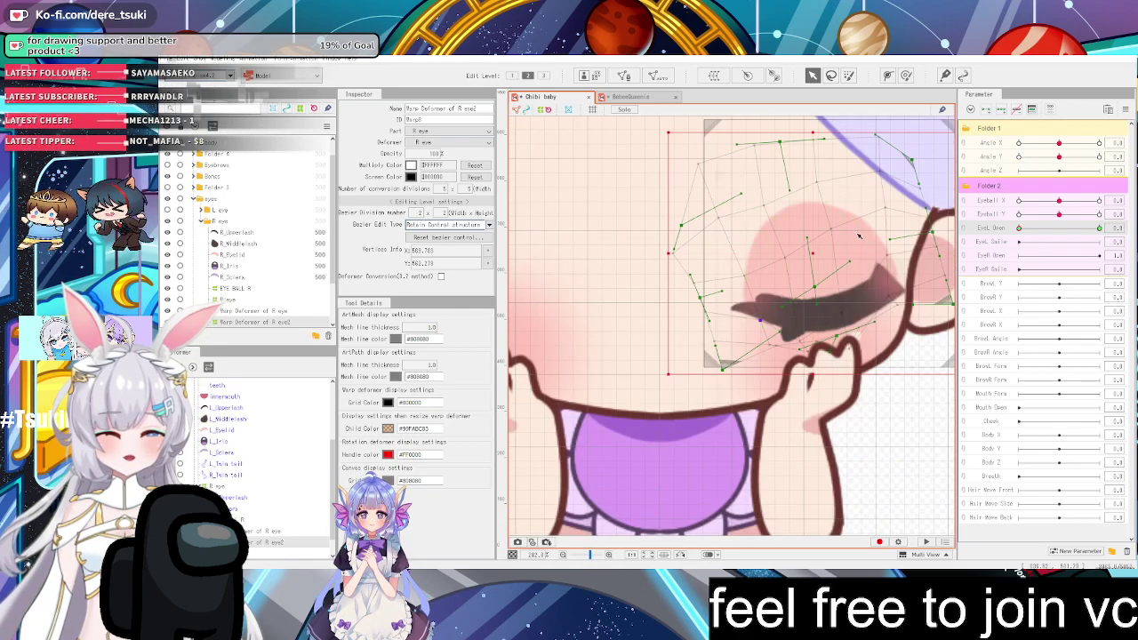
# Scrub EyeL Open back up to 1.0 to check the eye's opening motion with the deformer deselected
pyautogui.click(1077, 228)
pyautogui.moveTo(1081, 233); pyautogui.dragTo(1099, 256)
pyautogui.scroll(-3, 871, 290)
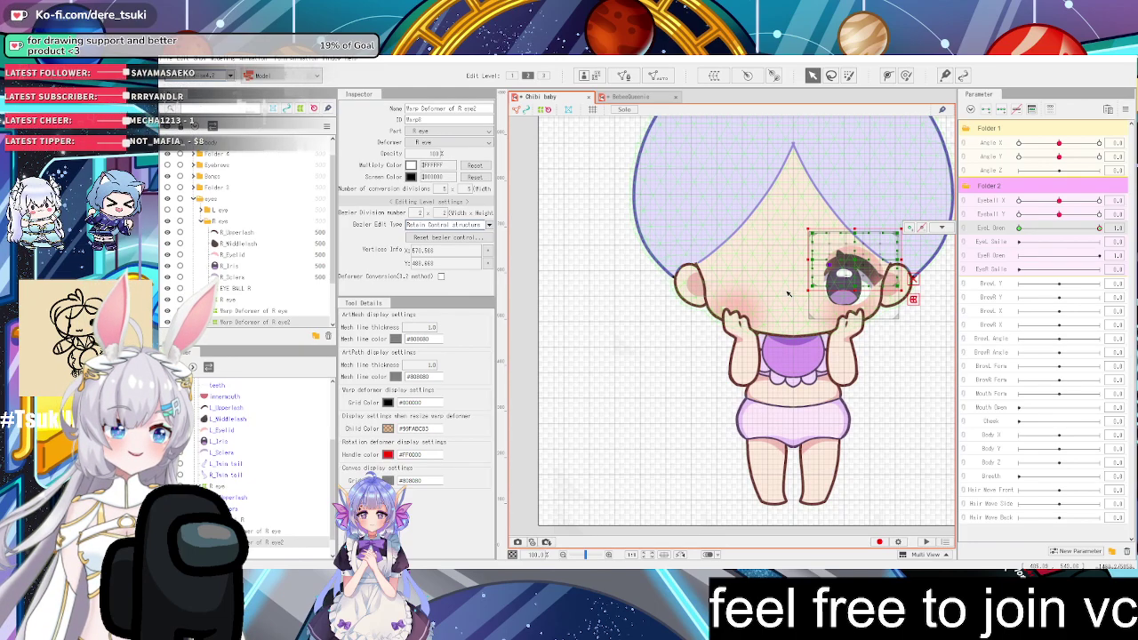
pyautogui.scroll(1, 786, 267)
pyautogui.click(836, 255)
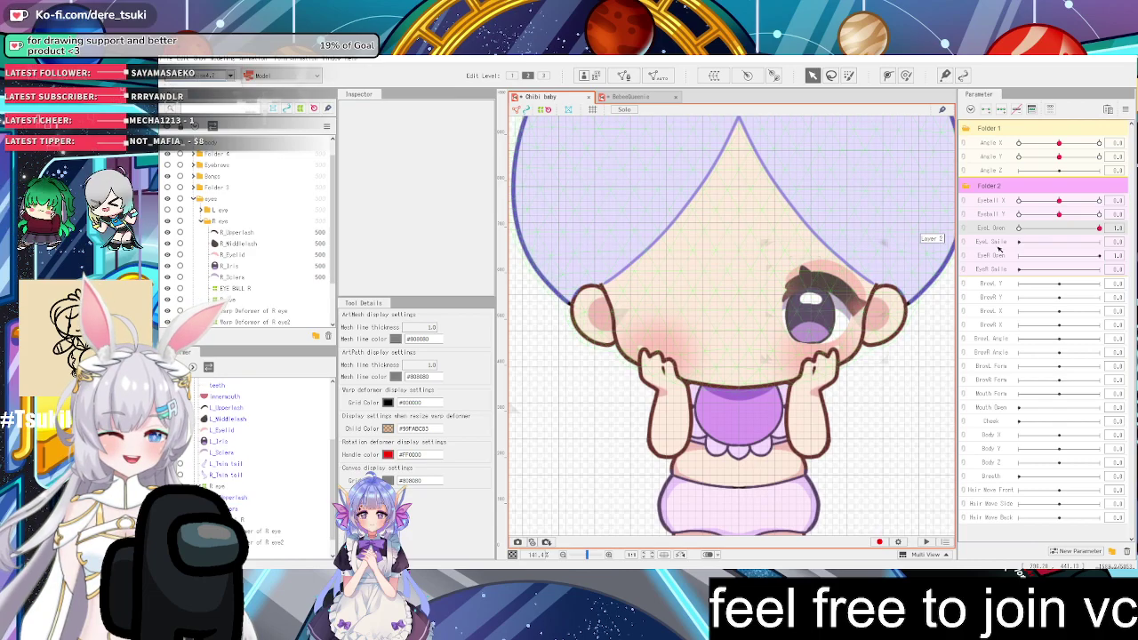
pyautogui.moveTo(1099, 227)
pyautogui.mouseDown()
pyautogui.moveTo(1022, 230)
pyautogui.moveTo(1122, 229)
pyautogui.moveTo(1011, 237)
pyautogui.moveTo(1111, 237)
pyautogui.moveTo(1022, 230)
pyautogui.moveTo(1106, 228)
pyautogui.mouseUp()
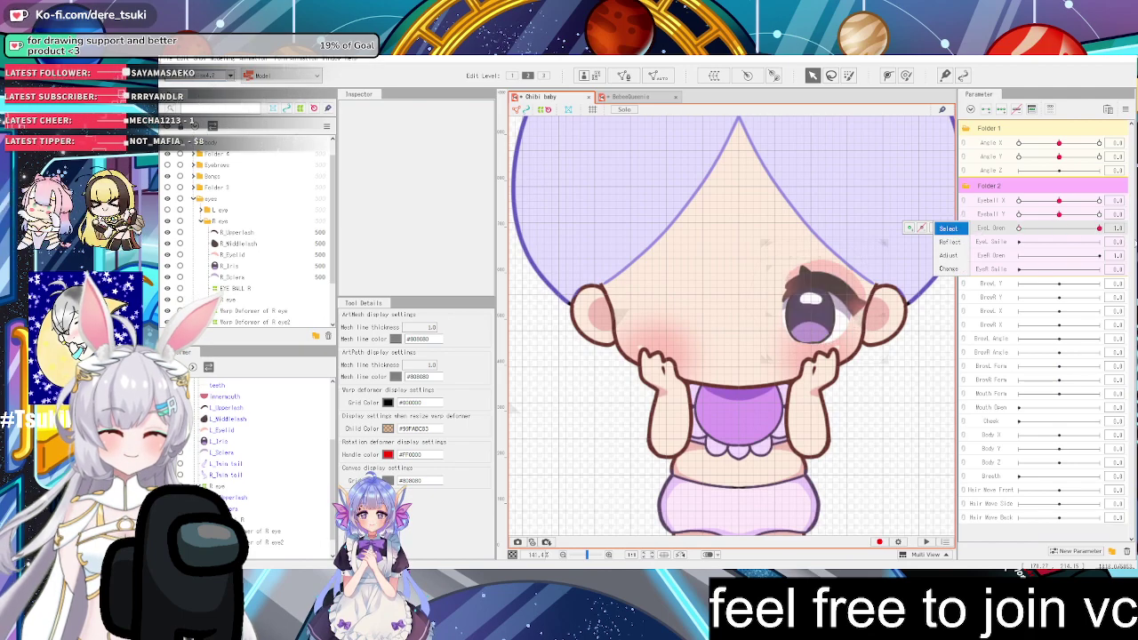
pyautogui.scroll(1, 189, 231)
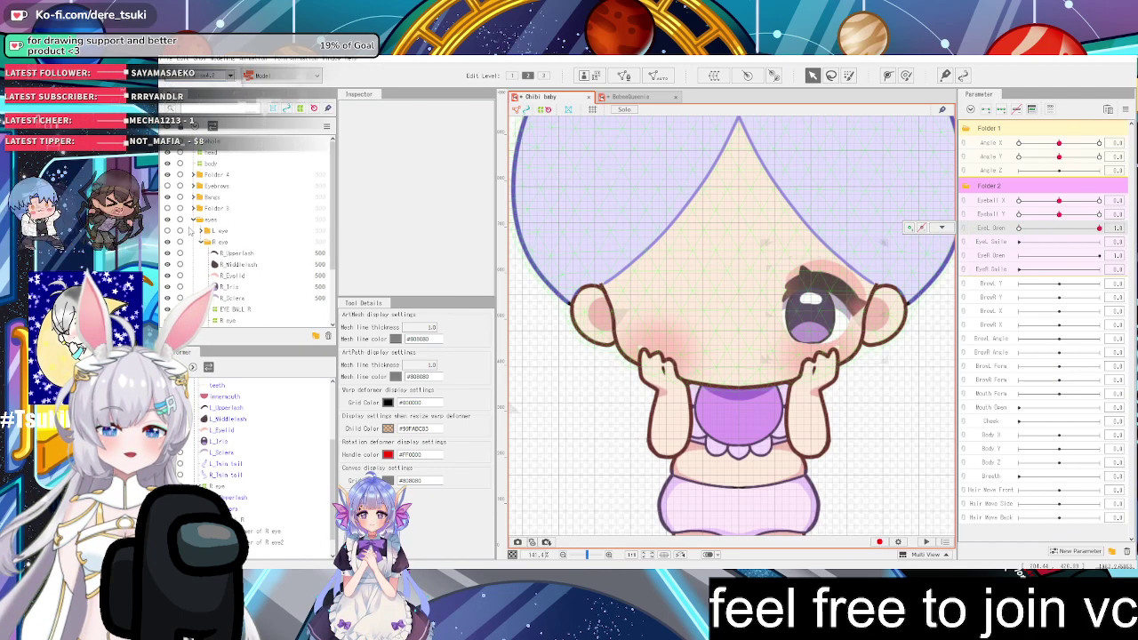
# Expand and show the Eyebrows folder, and hide the R_Brow and L_Brow parts individually
pyautogui.click(193, 187)
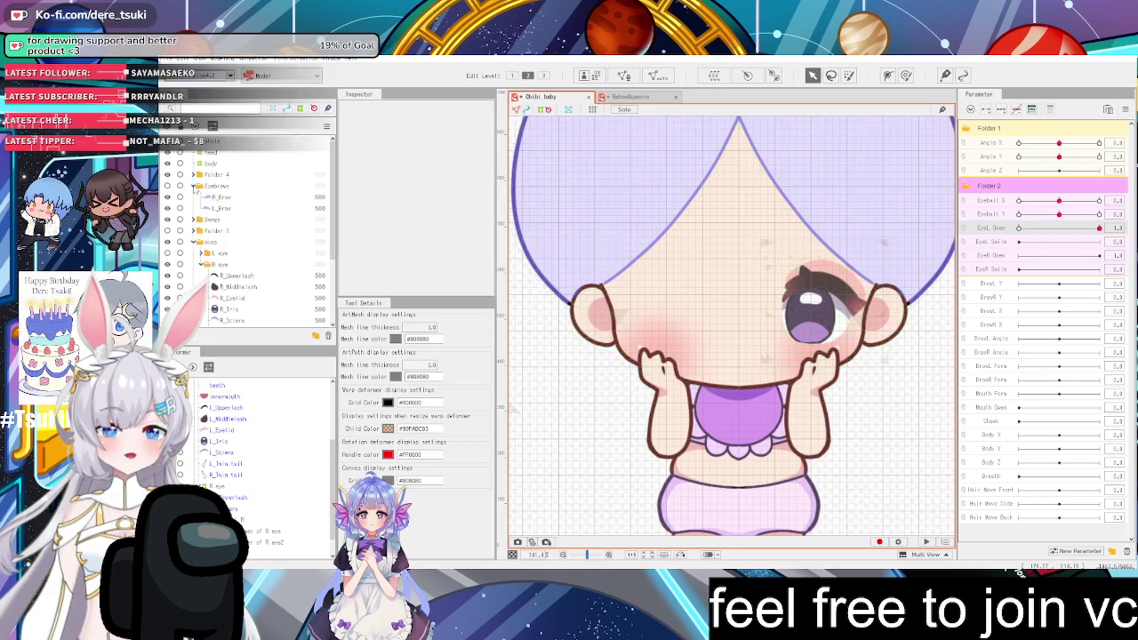
pyautogui.click(167, 187)
pyautogui.click(220, 197)
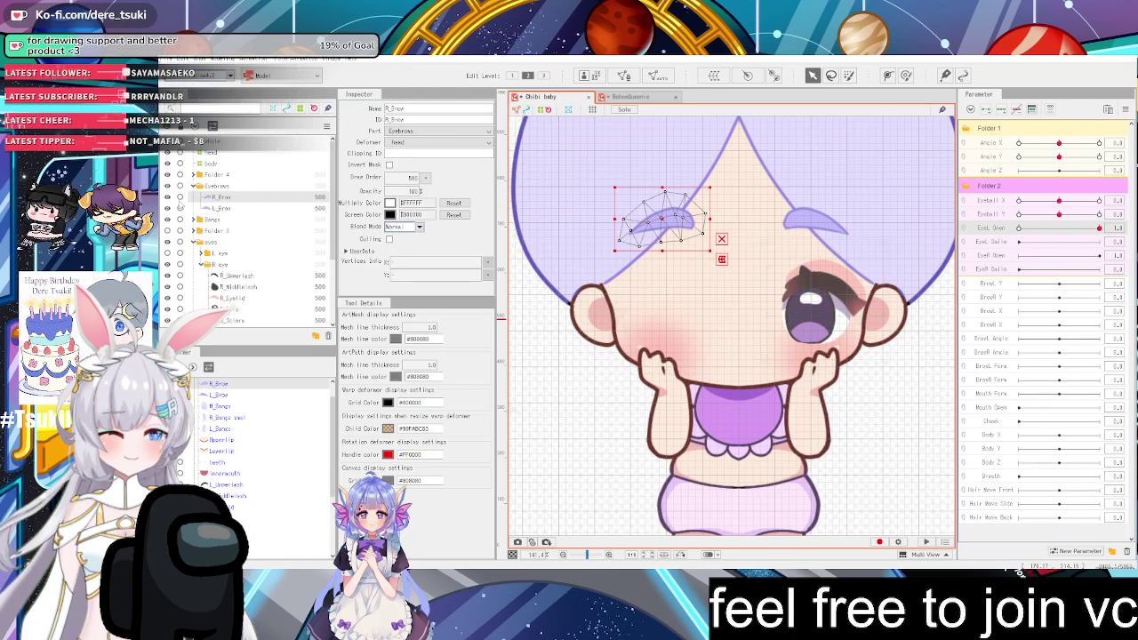
pyautogui.click(220, 208)
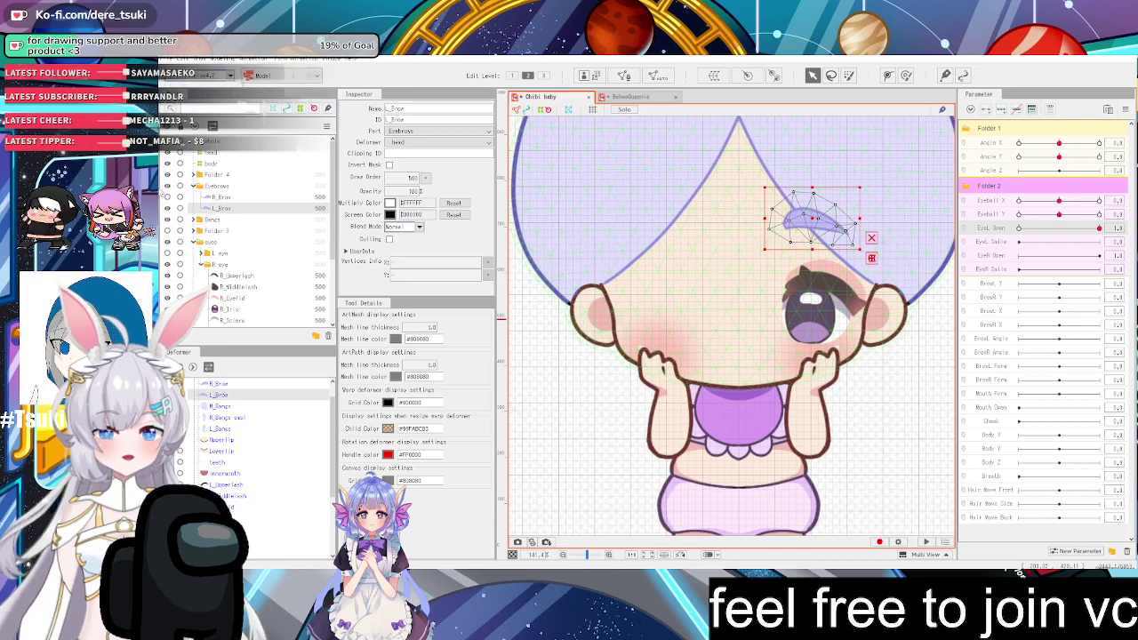
pyautogui.click(166, 208)
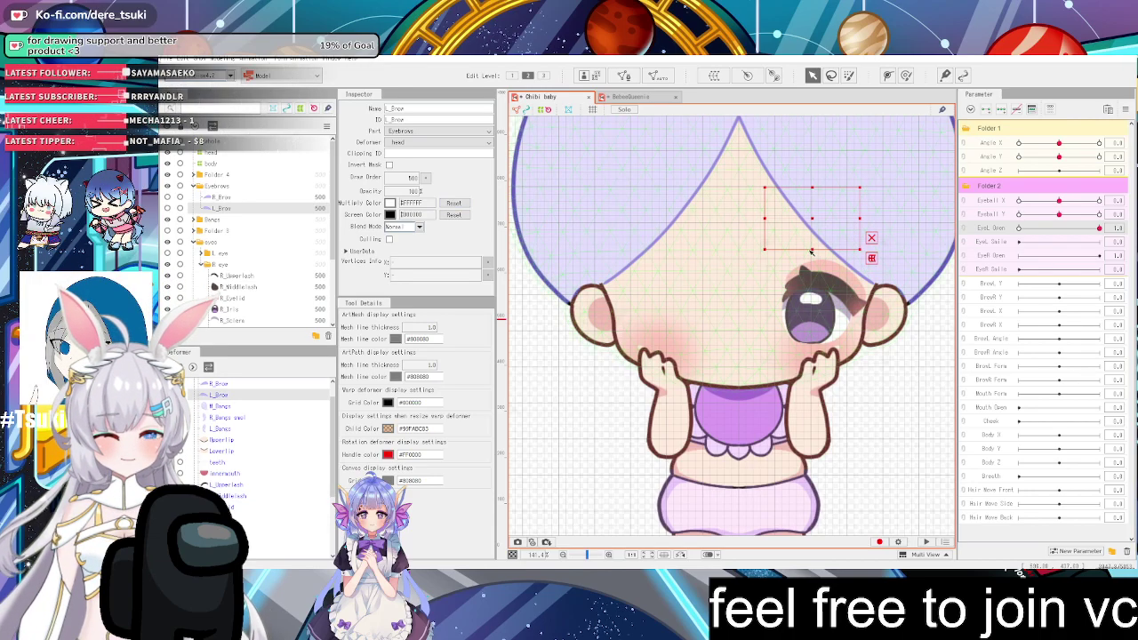
# Examine the R_Eyelid mesh and Warp Deformer of R eye2 with the eye fully open
pyautogui.click(795, 271)
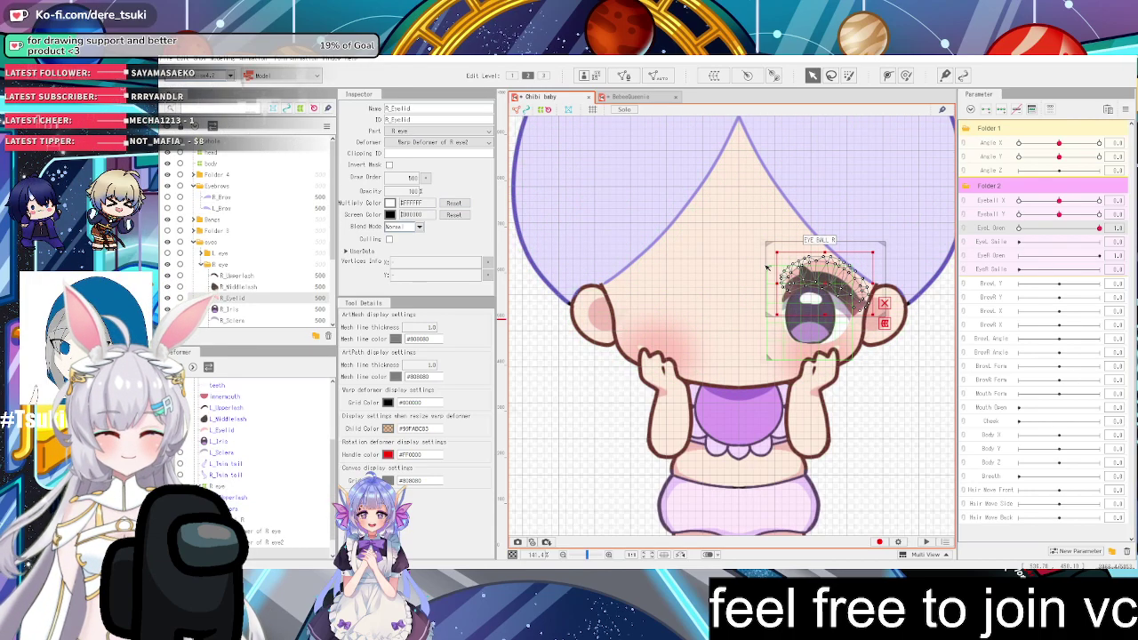
pyautogui.scroll(3, 875, 253)
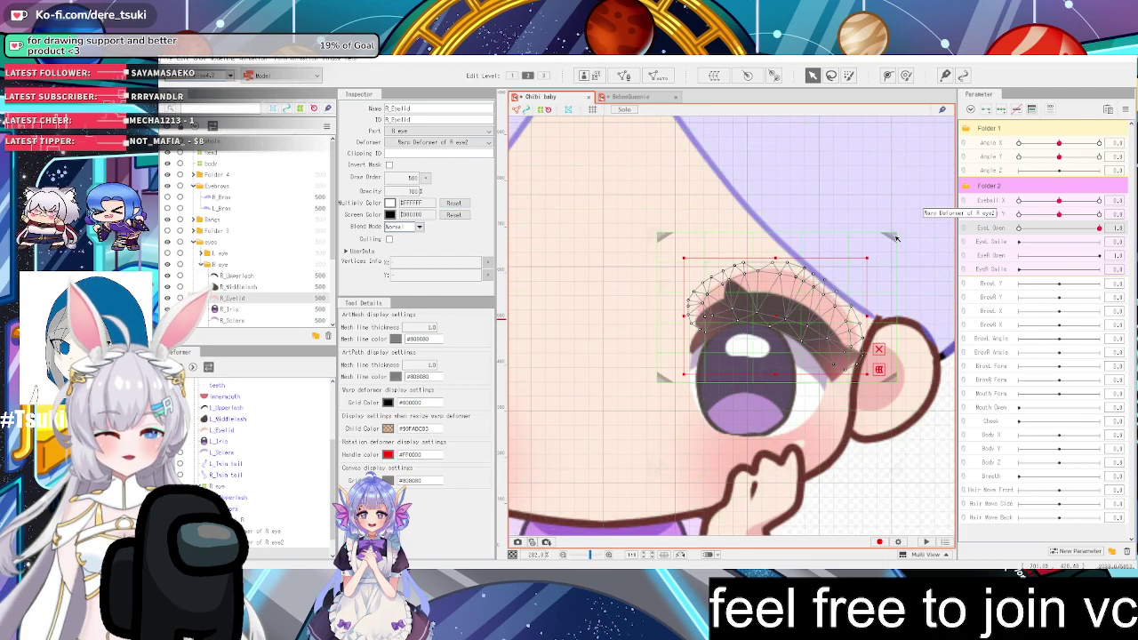
pyautogui.click(896, 238)
pyautogui.scroll(-3, 885, 265)
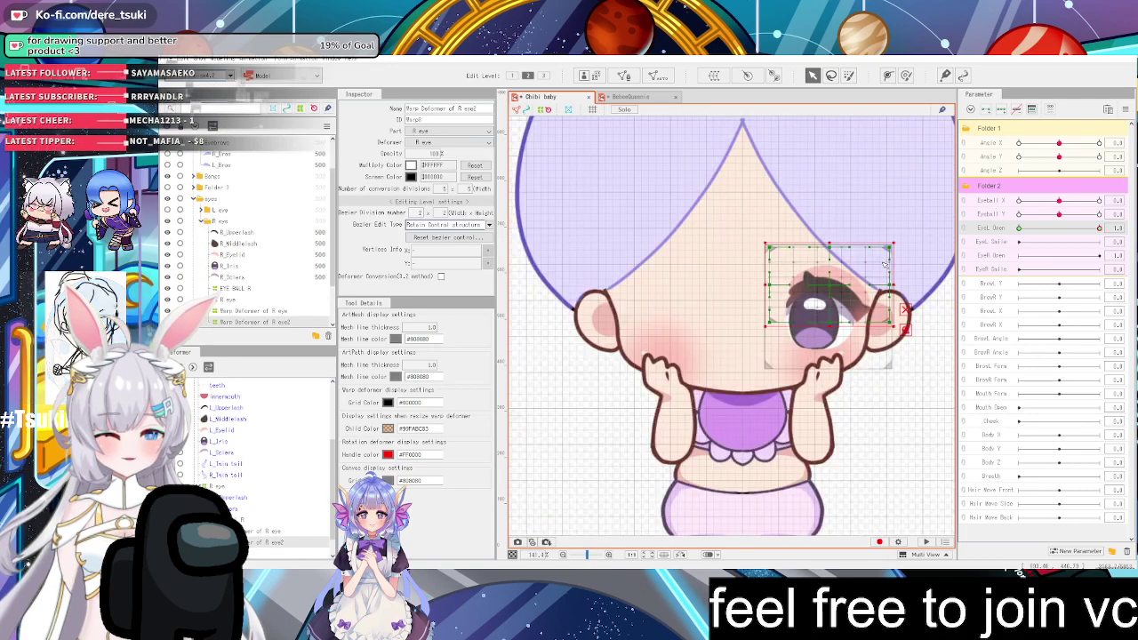
# Try shifting the center control point of the R eye warp deformer up and toward the face's middle
pyautogui.scroll(1, 893, 359)
pyautogui.click(890, 374)
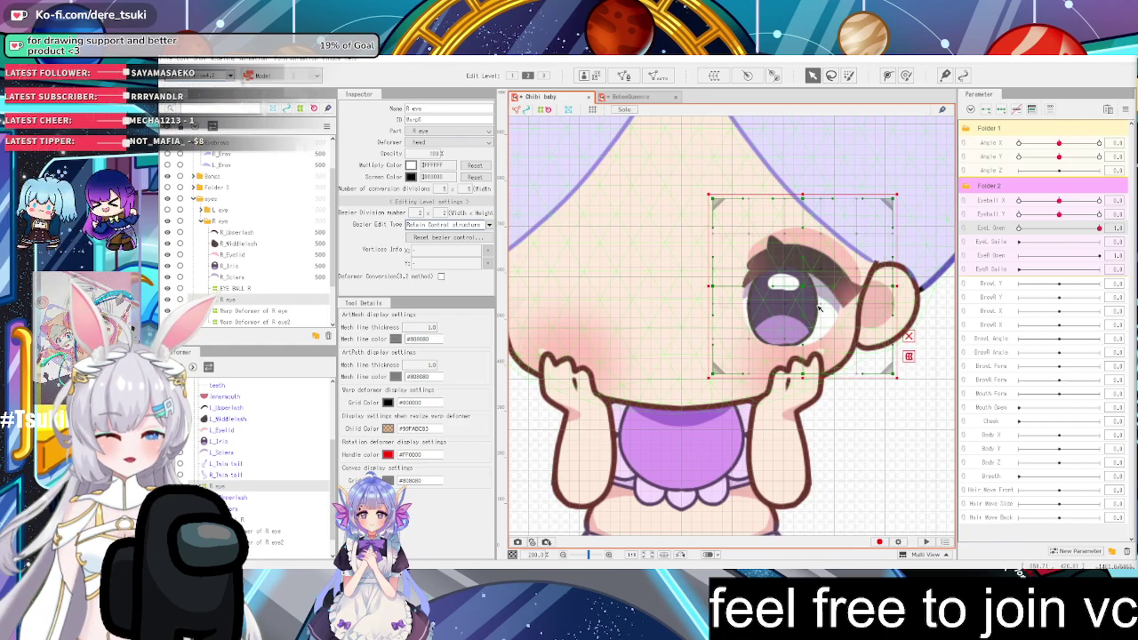
pyautogui.scroll(-3, 783, 287)
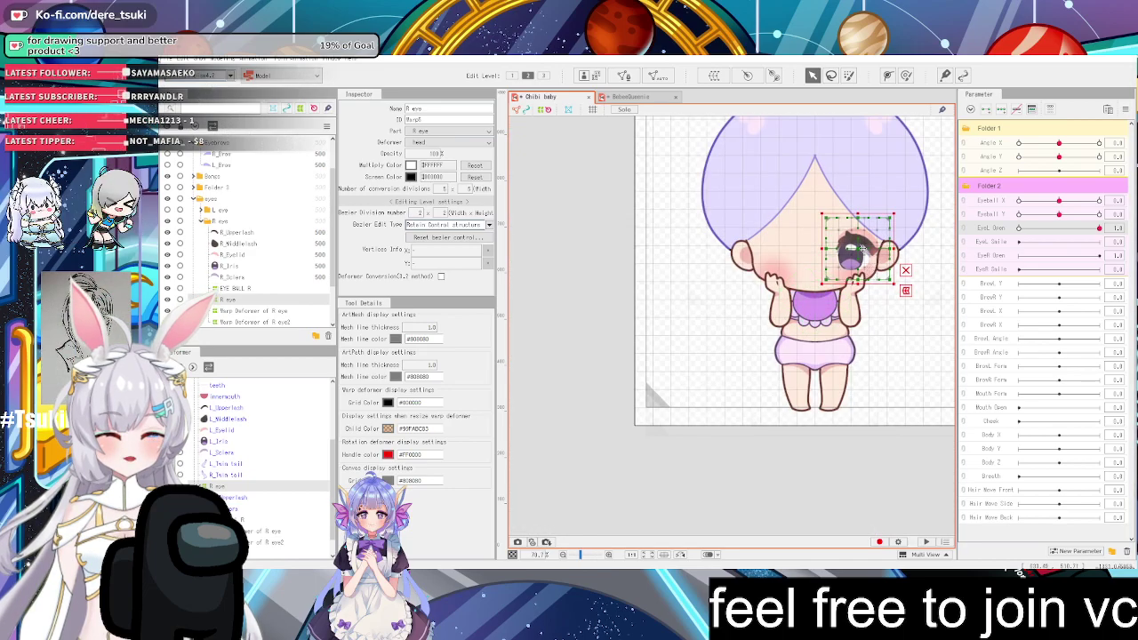
pyautogui.scroll(-1, 861, 250)
pyautogui.scroll(5, 863, 253)
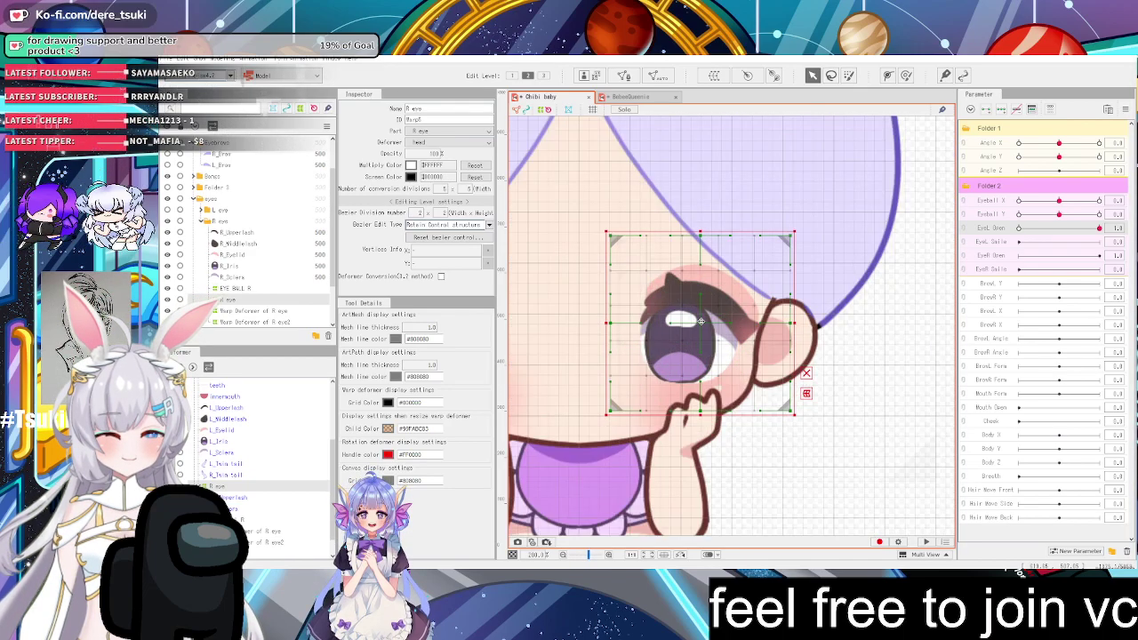
pyautogui.moveTo(701, 322); pyautogui.dragTo(671, 289)
pyautogui.hotkey('ctrl', 'z')
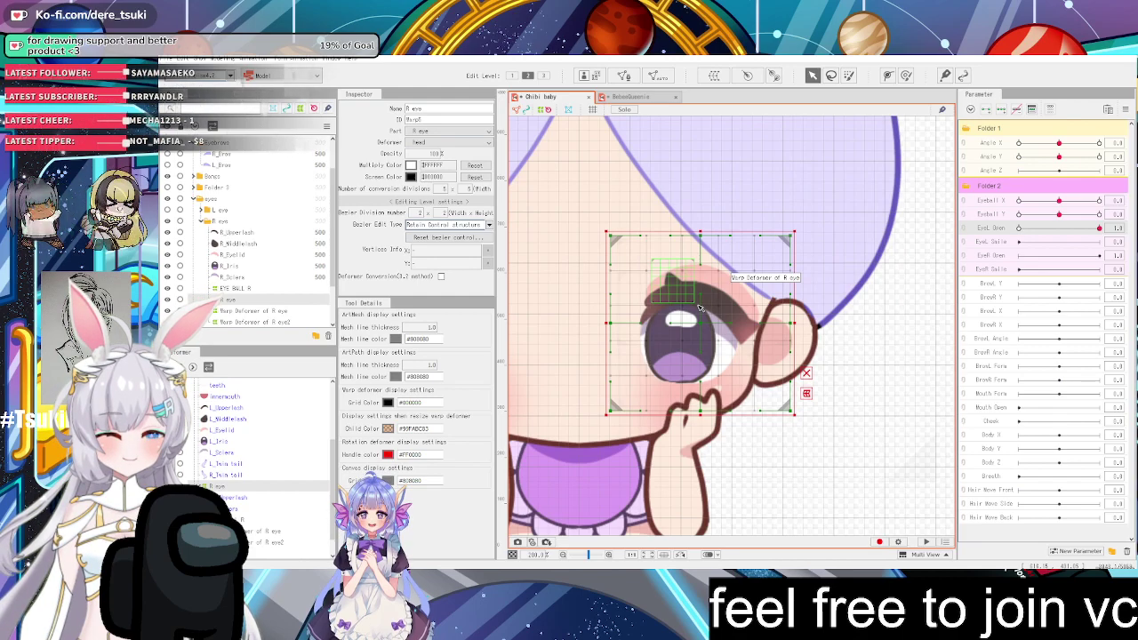
# Scrub Eyeball X, Eyeball Y and Angle X to check how the eye follows the face, resetting the parameters to default values each time
pyautogui.scroll(2, 662, 316)
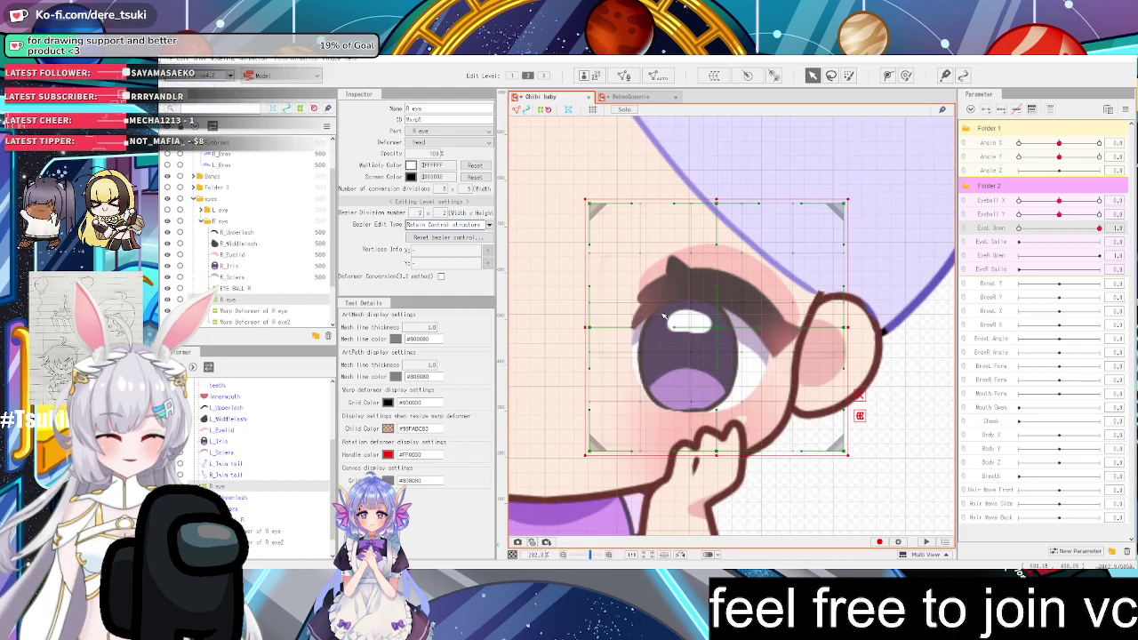
pyautogui.scroll(-2, 844, 266)
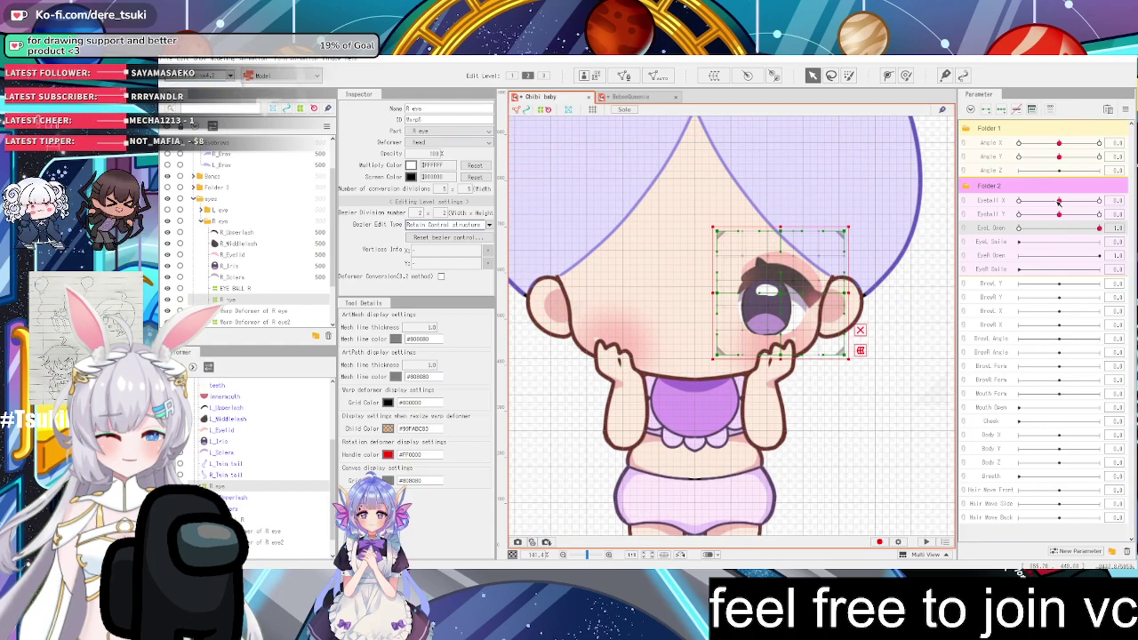
pyautogui.moveTo(1058, 202)
pyautogui.mouseDown()
pyautogui.moveTo(1040, 204)
pyautogui.moveTo(1079, 216)
pyautogui.moveTo(1048, 220)
pyautogui.mouseUp()
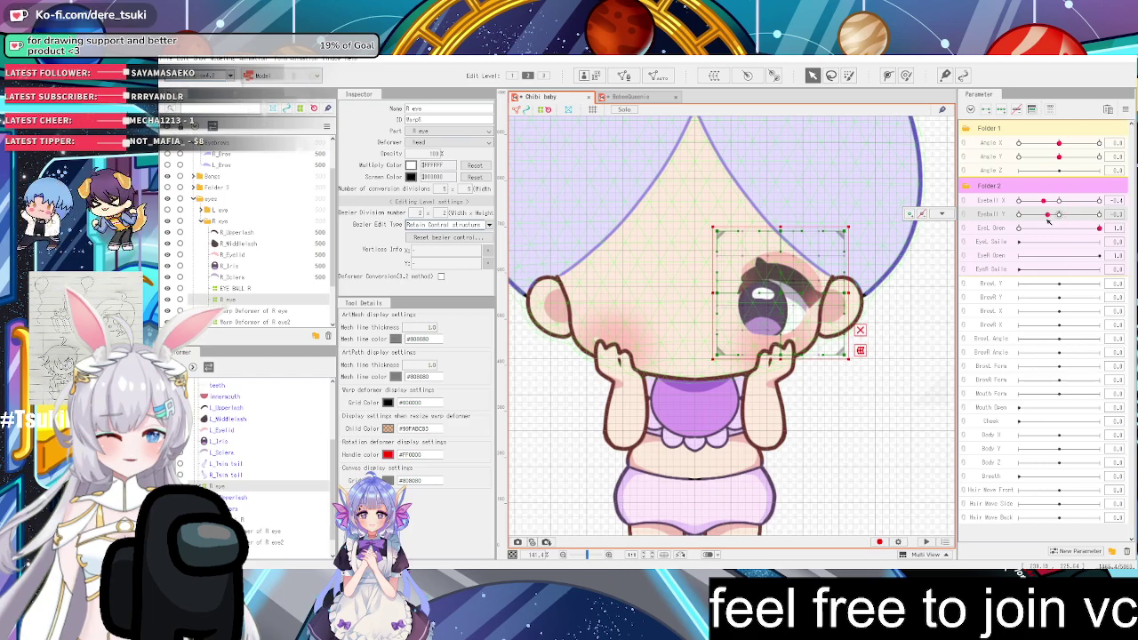
pyautogui.click(1124, 109)
pyautogui.click(1071, 151)
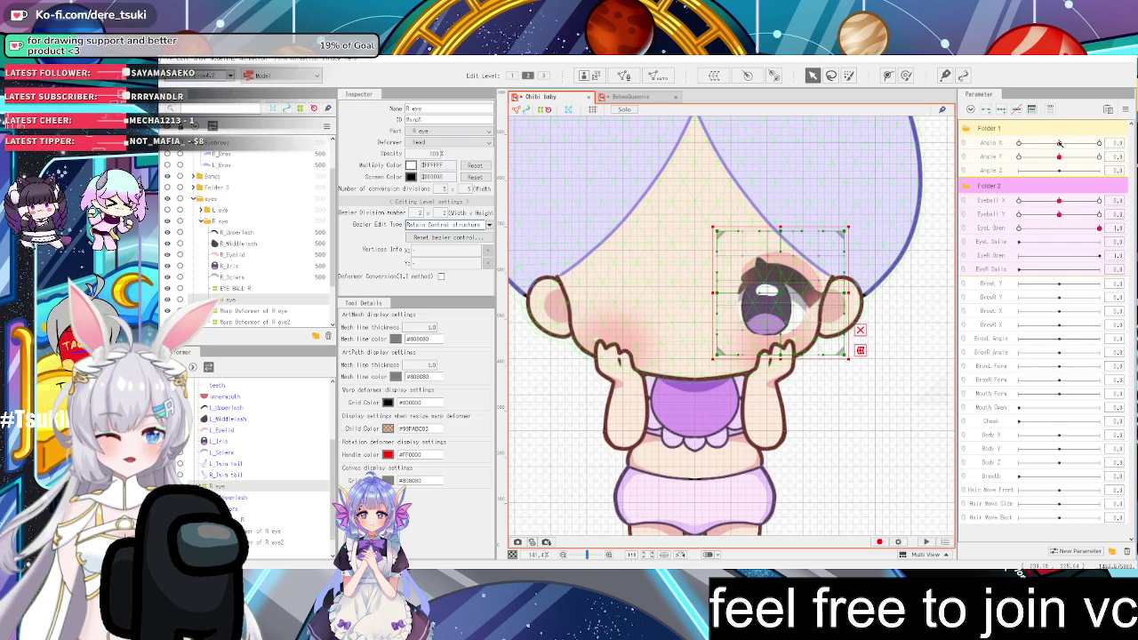
pyautogui.moveTo(1059, 143); pyautogui.dragTo(997, 163)
pyautogui.click(1123, 108)
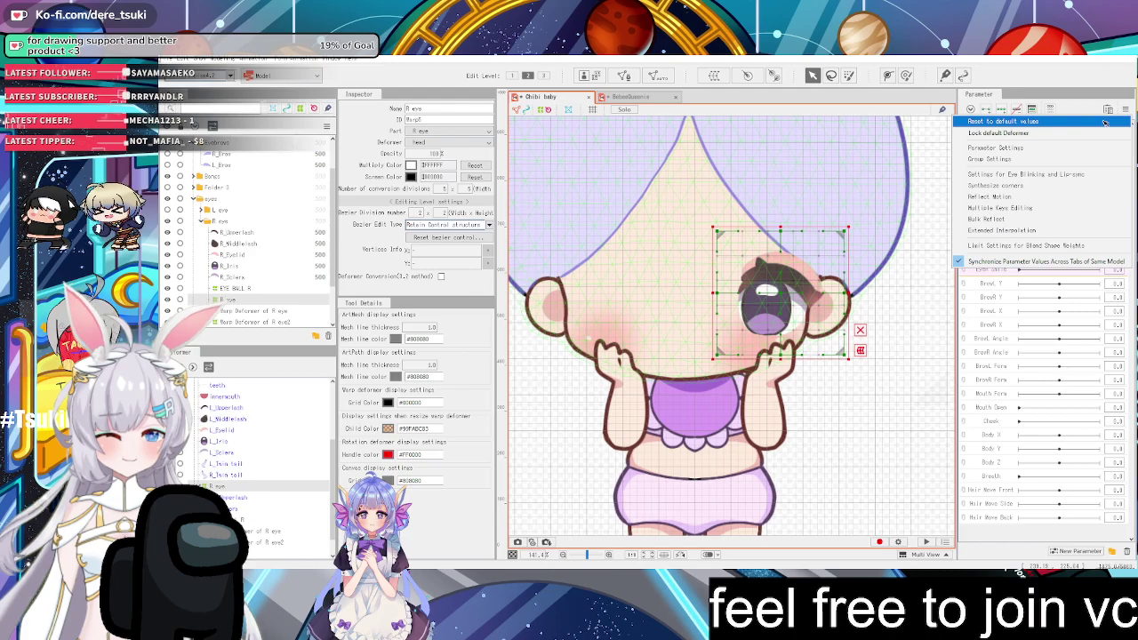
pyautogui.click(1104, 122)
# Give the R eye warp deformer three keyforms on Angle X and, at -30, shift the deformer toward the face's center
pyautogui.scroll(-2, 748, 200)
pyautogui.scroll(2, 675, 215)
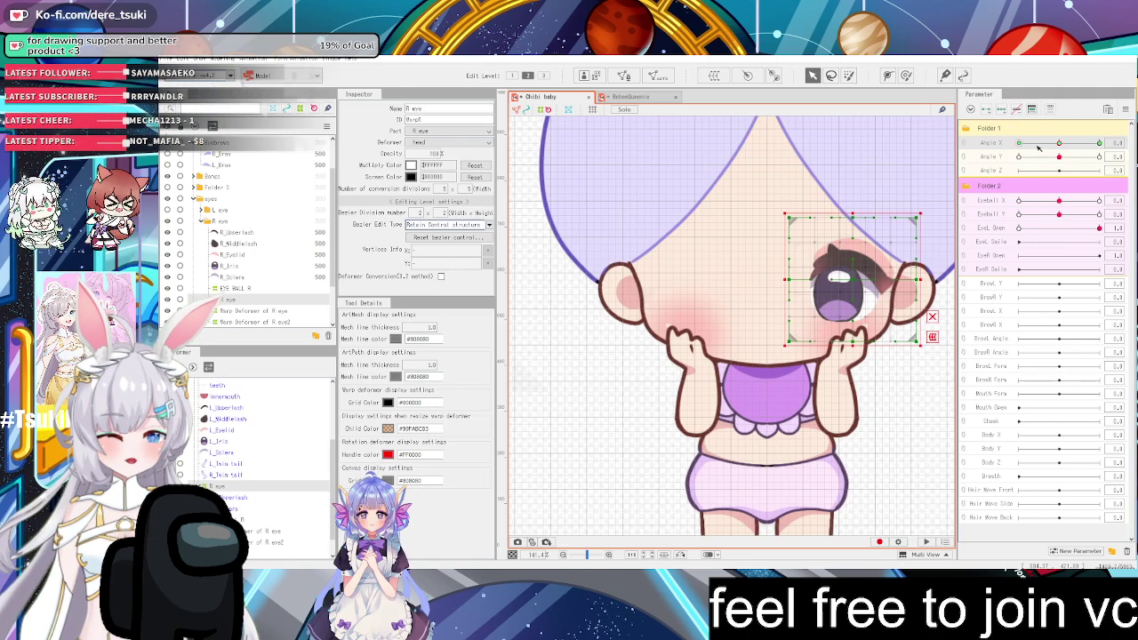
pyautogui.moveTo(1058, 144); pyautogui.dragTo(1099, 143)
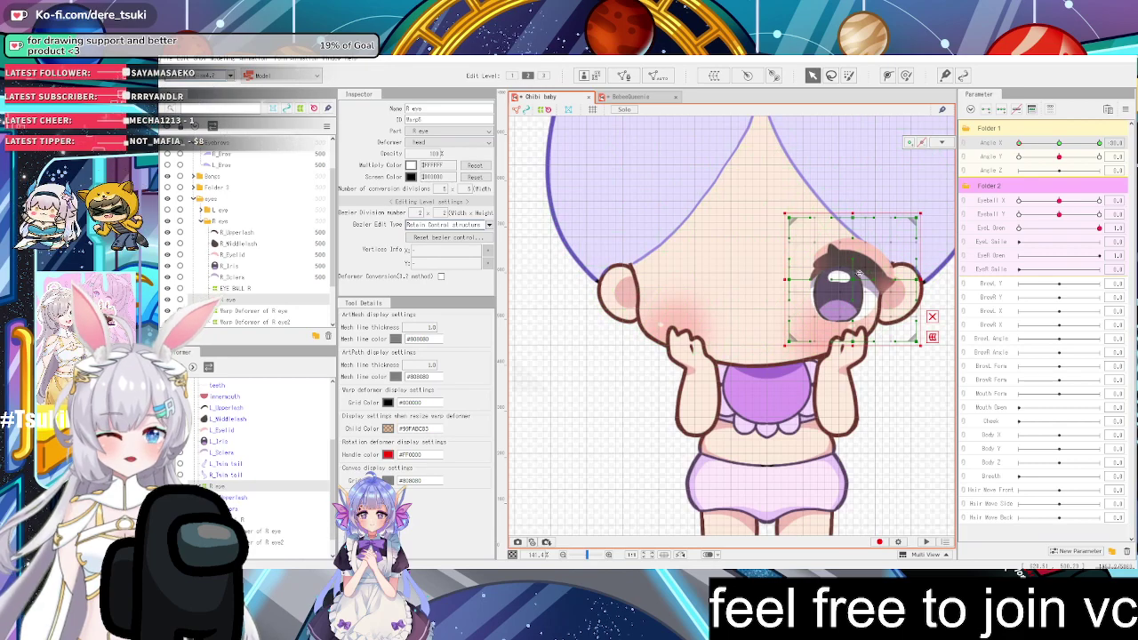
pyautogui.moveTo(853, 277); pyautogui.dragTo(824, 273)
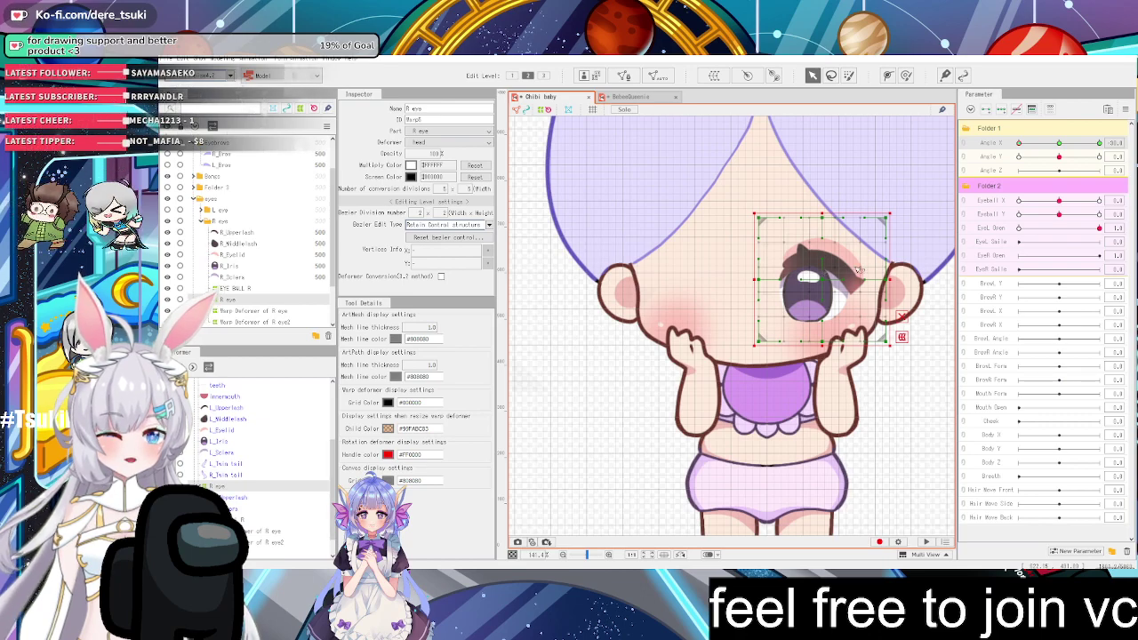
pyautogui.moveTo(1045, 145); pyautogui.dragTo(996, 145)
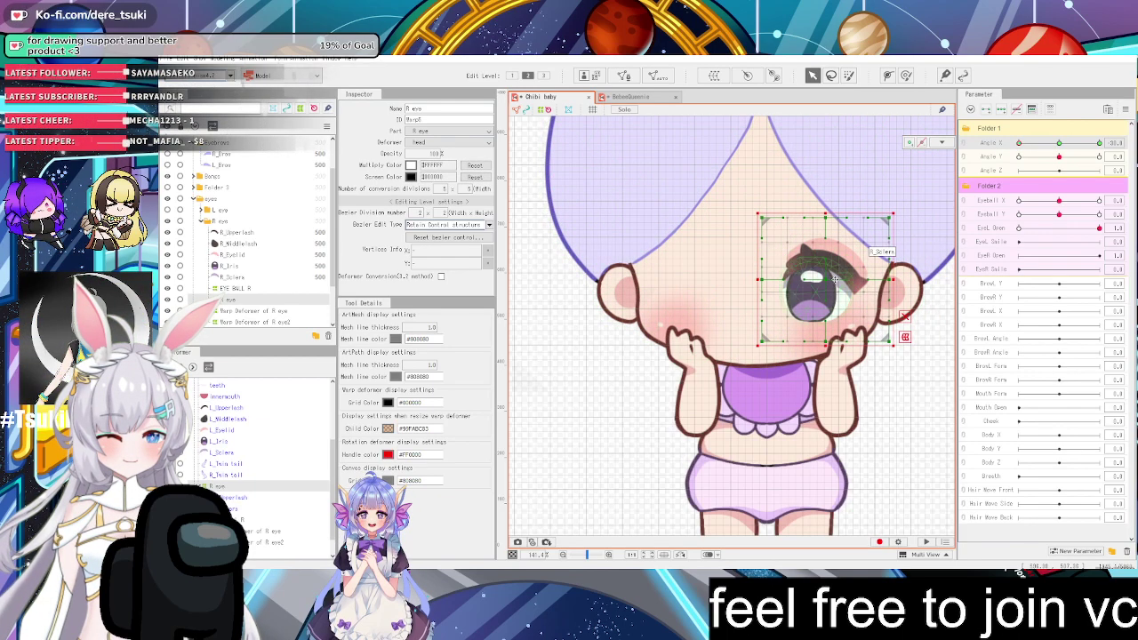
pyautogui.moveTo(870, 270); pyautogui.dragTo(865, 270)
pyautogui.moveTo(1019, 143)
pyautogui.mouseDown()
pyautogui.moveTo(1058, 147)
pyautogui.moveTo(1008, 146)
pyautogui.moveTo(1070, 145)
pyautogui.moveTo(1000, 145)
pyautogui.mouseUp()
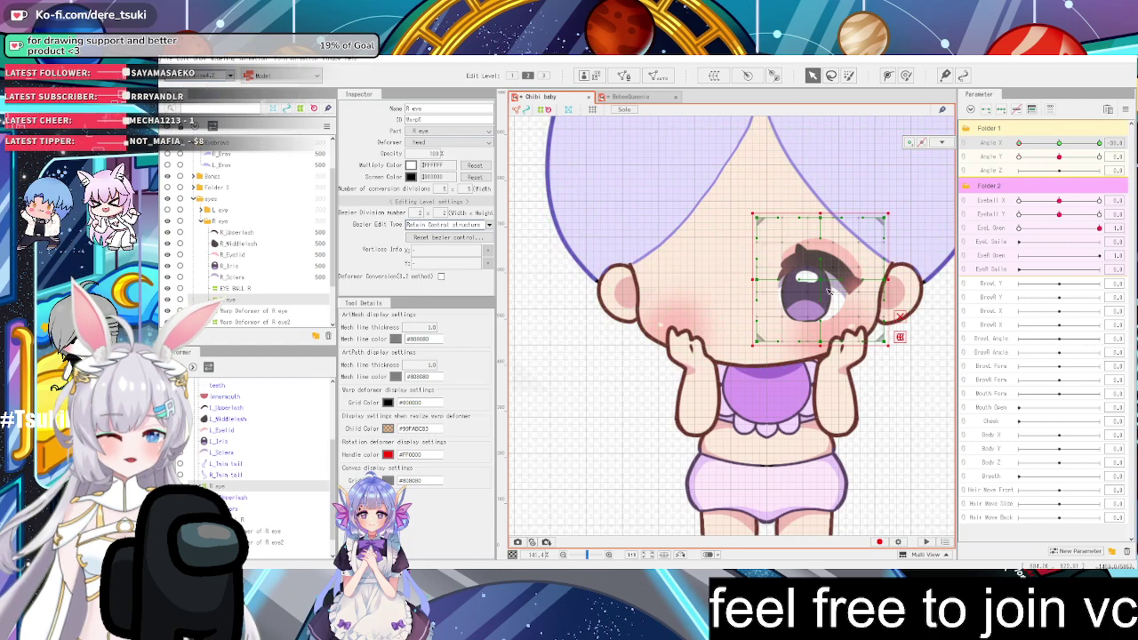
# At Angle X 30, shift the R eye warp deformer toward the ear and scrub Angle X to check the motion
pyautogui.moveTo(1059, 143); pyautogui.dragTo(1100, 163)
pyautogui.scroll(-2, 905, 305)
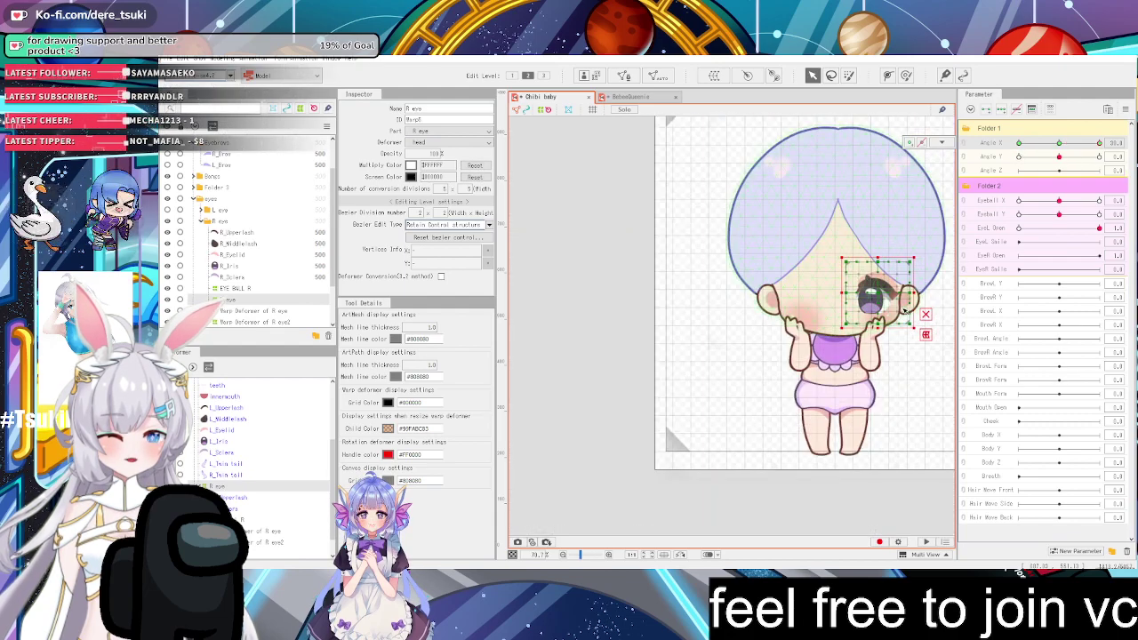
pyautogui.scroll(3, 912, 307)
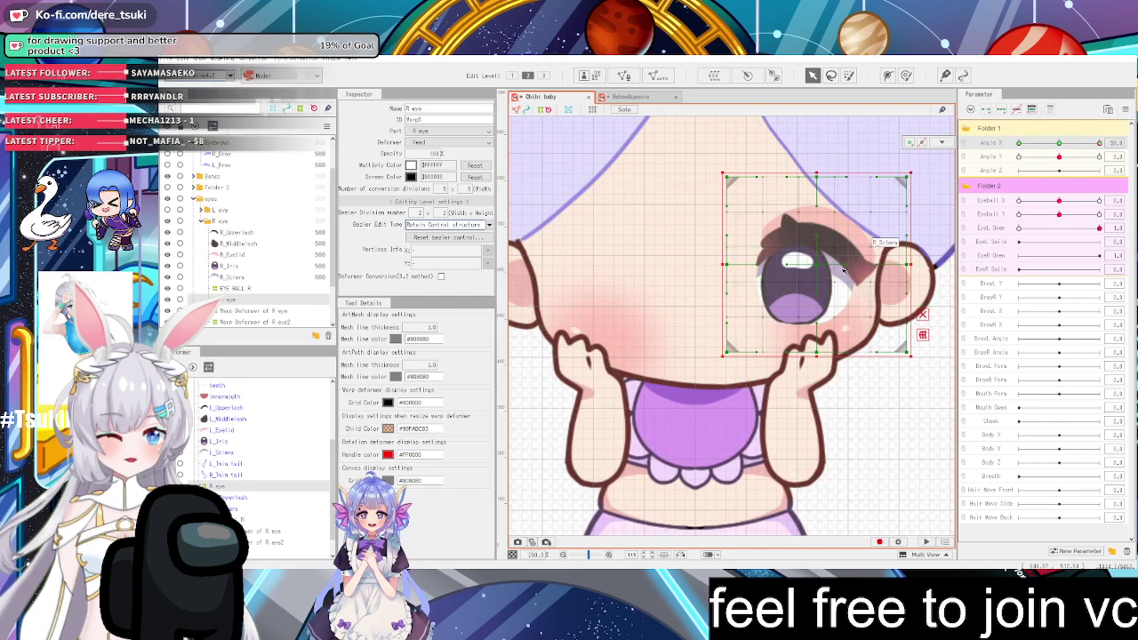
pyautogui.scroll(2, 823, 266)
pyautogui.moveTo(817, 265); pyautogui.dragTo(841, 264)
pyautogui.scroll(-3, 841, 263)
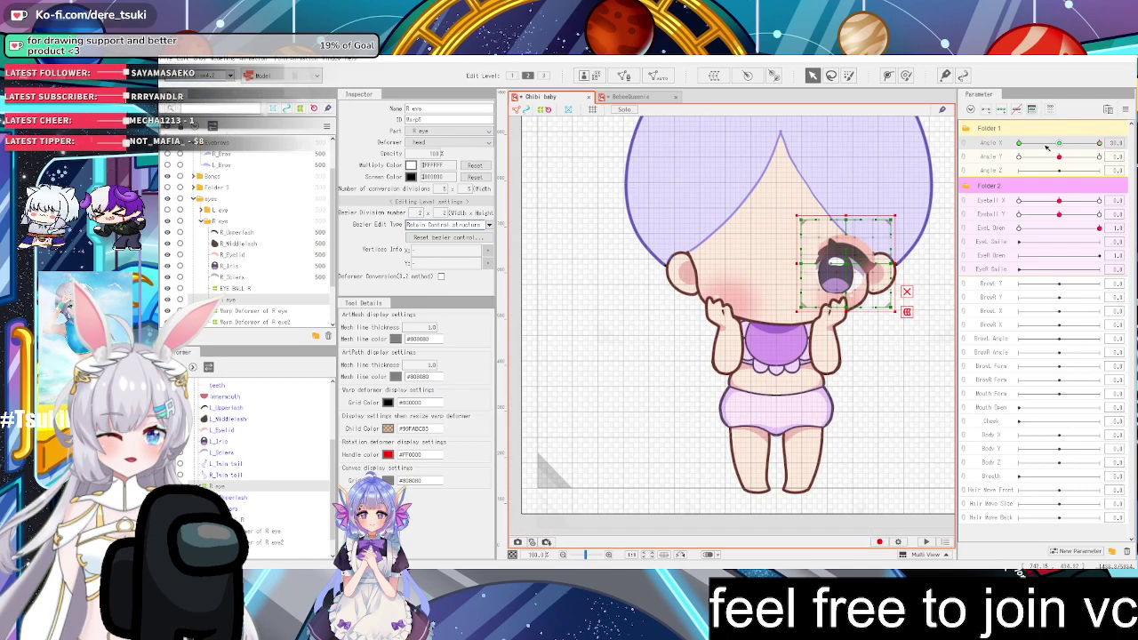
pyautogui.moveTo(1047, 145); pyautogui.dragTo(1115, 145)
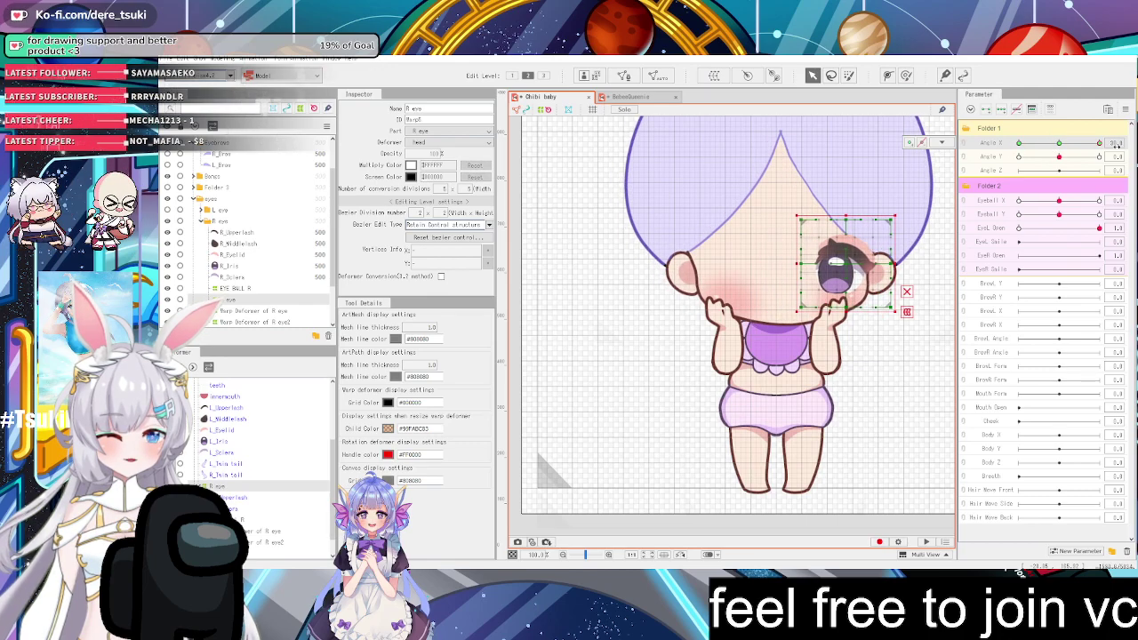
# At Angle X 30, nudge the R eye deformer's ear-side control point columns inward in stages, ending with the outermost column
pyautogui.scroll(2, 808, 266)
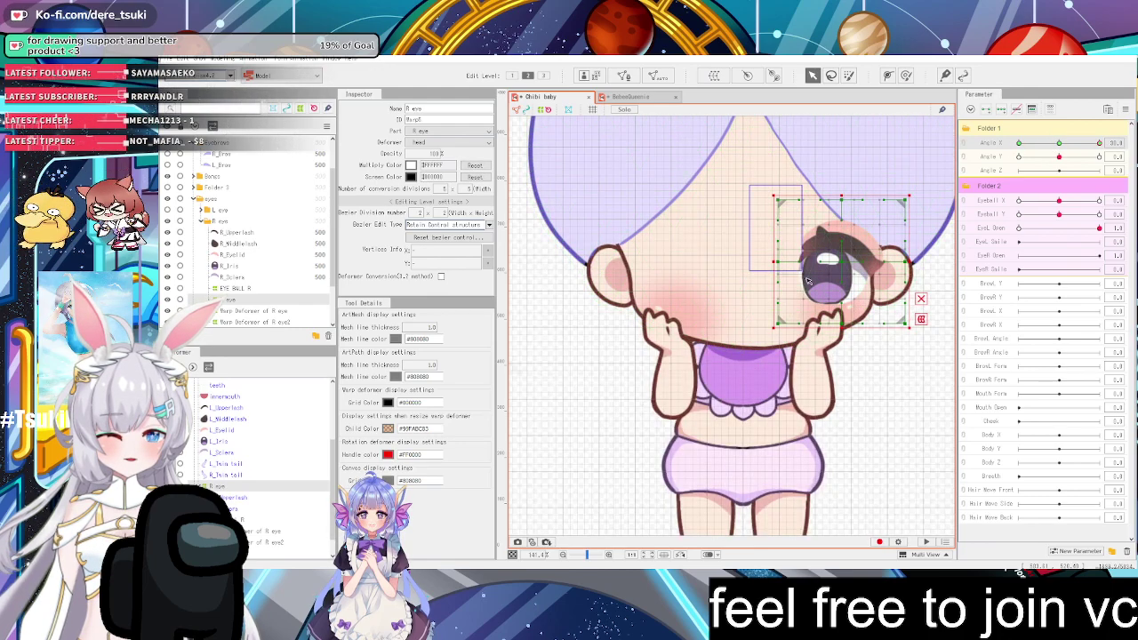
pyautogui.moveTo(748, 183); pyautogui.dragTo(836, 346)
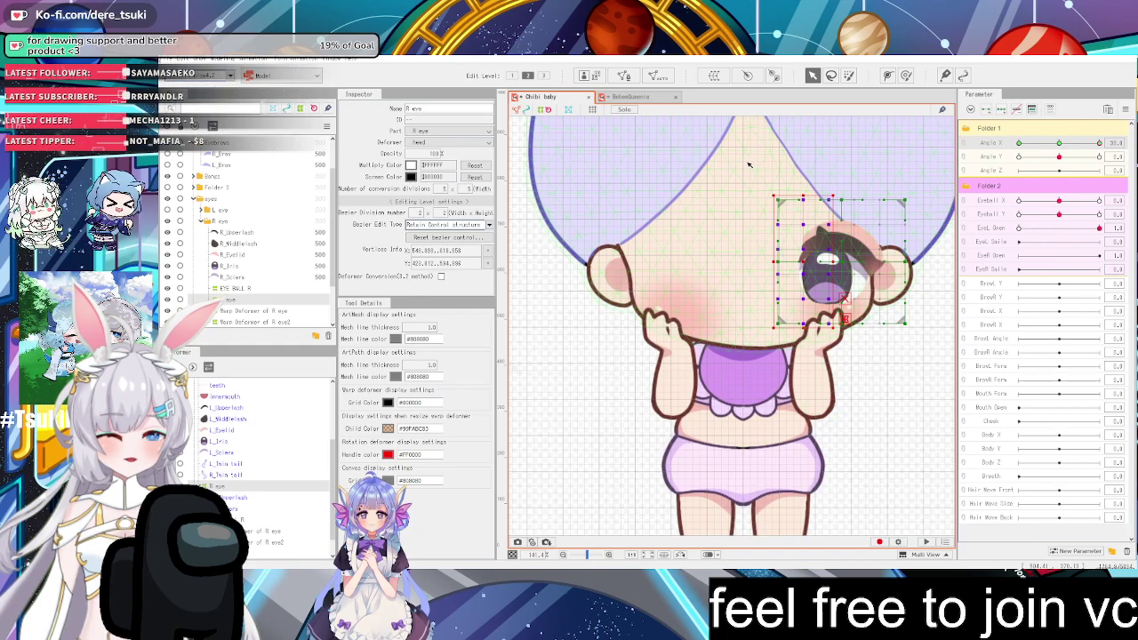
pyautogui.moveTo(850, 163); pyautogui.dragTo(973, 376)
pyautogui.press('Left')
pyautogui.press('Left')
pyautogui.press('Left')
pyautogui.press('Left')
pyautogui.press('Left')
pyautogui.press('Left')
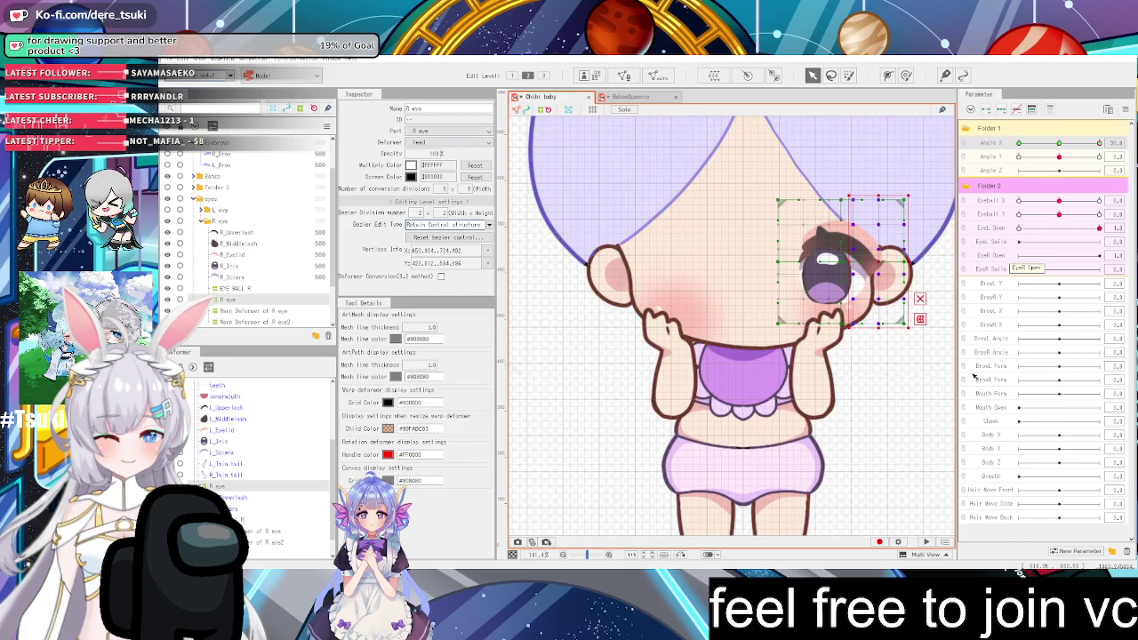
pyautogui.moveTo(863, 170); pyautogui.dragTo(912, 335)
pyautogui.press('Left')
pyautogui.press('Left')
pyautogui.press('Left')
pyautogui.press('Left')
pyautogui.press('Left')
pyautogui.press('Left')
pyautogui.moveTo(891, 173); pyautogui.dragTo(935, 343)
pyautogui.press('Left')
pyautogui.press('Left')
pyautogui.press('Left')
pyautogui.press('Left')
pyautogui.press('Left')
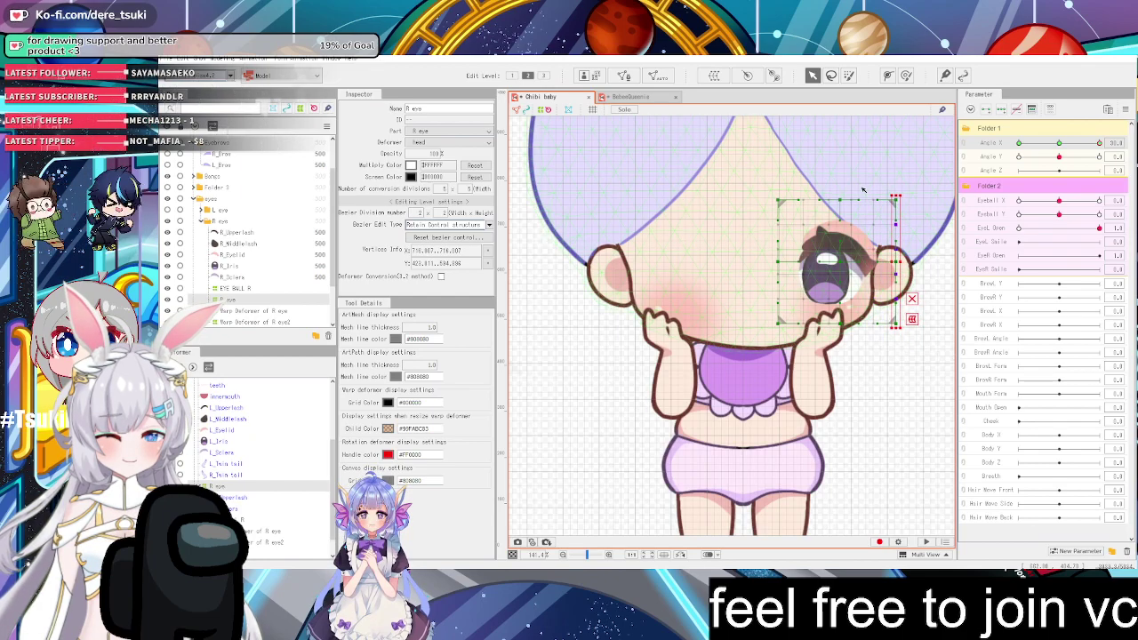
# Nudge the R eye deformer's nose-side control points toward the ear at Angle X 30, then scrub Angle X to check the turn
pyautogui.moveTo(757, 172); pyautogui.dragTo(825, 360)
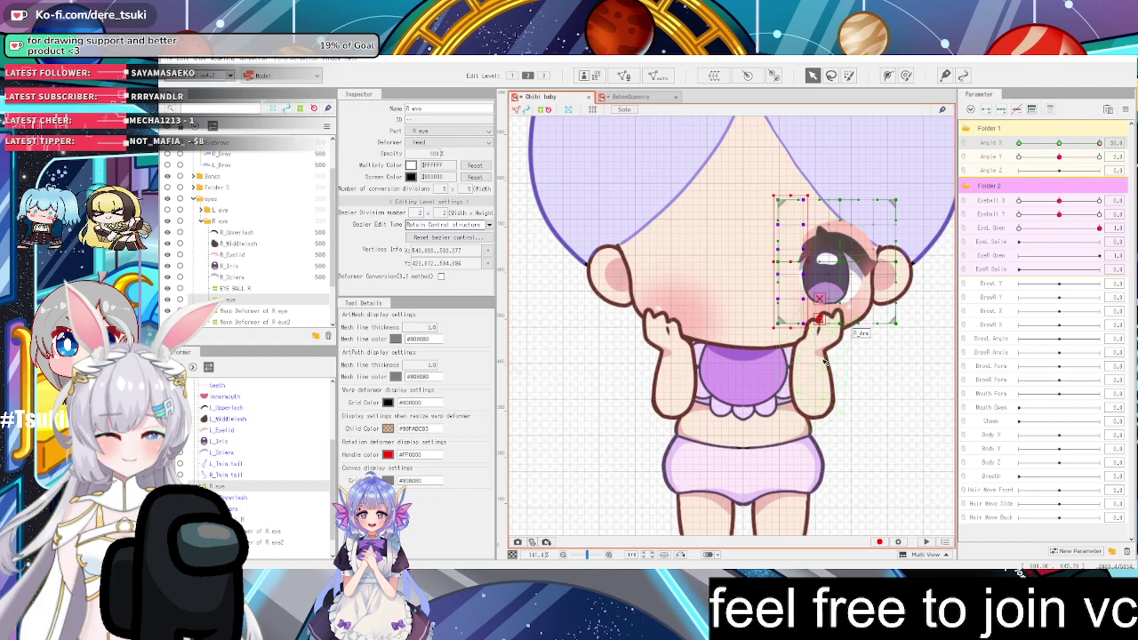
pyautogui.press('Right')
pyautogui.press('Right')
pyautogui.press('Right')
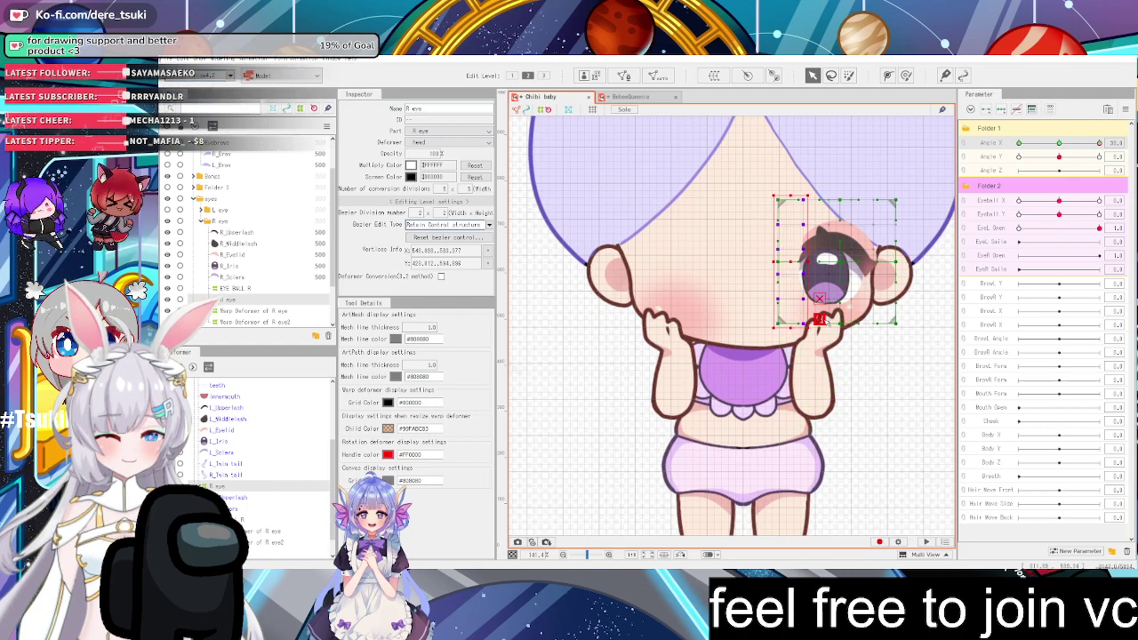
pyautogui.moveTo(727, 175); pyautogui.dragTo(847, 363)
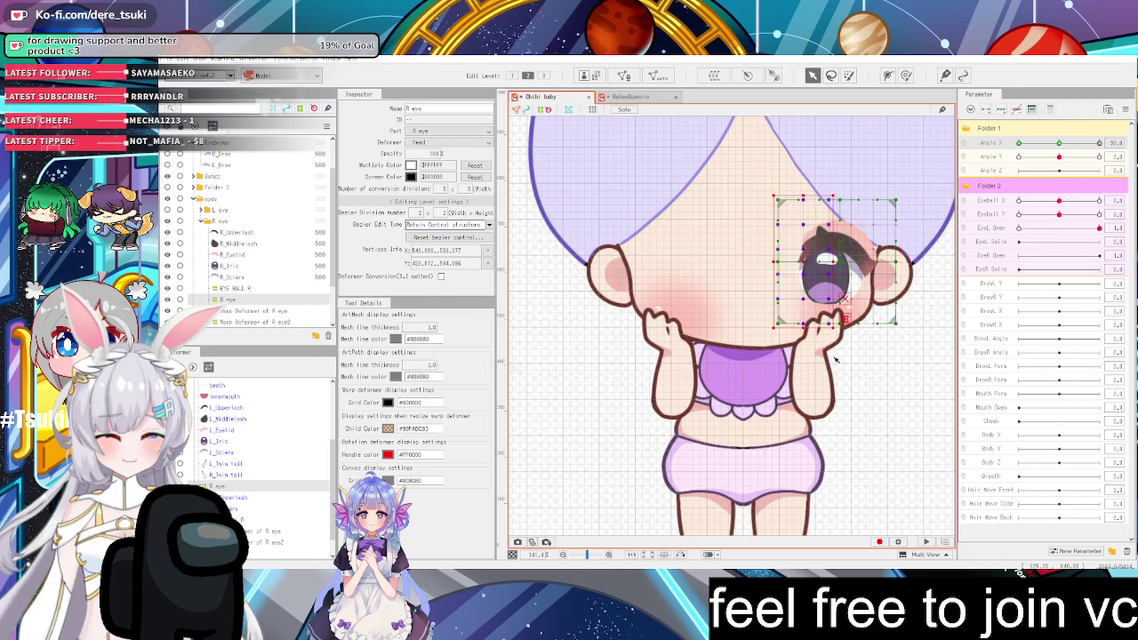
pyautogui.moveTo(727, 175); pyautogui.dragTo(809, 373)
pyautogui.press('Right')
pyautogui.press('Right')
pyautogui.press('Right')
pyautogui.moveTo(756, 188); pyautogui.dragTo(834, 348)
pyautogui.moveTo(1057, 144); pyautogui.dragTo(1125, 227)
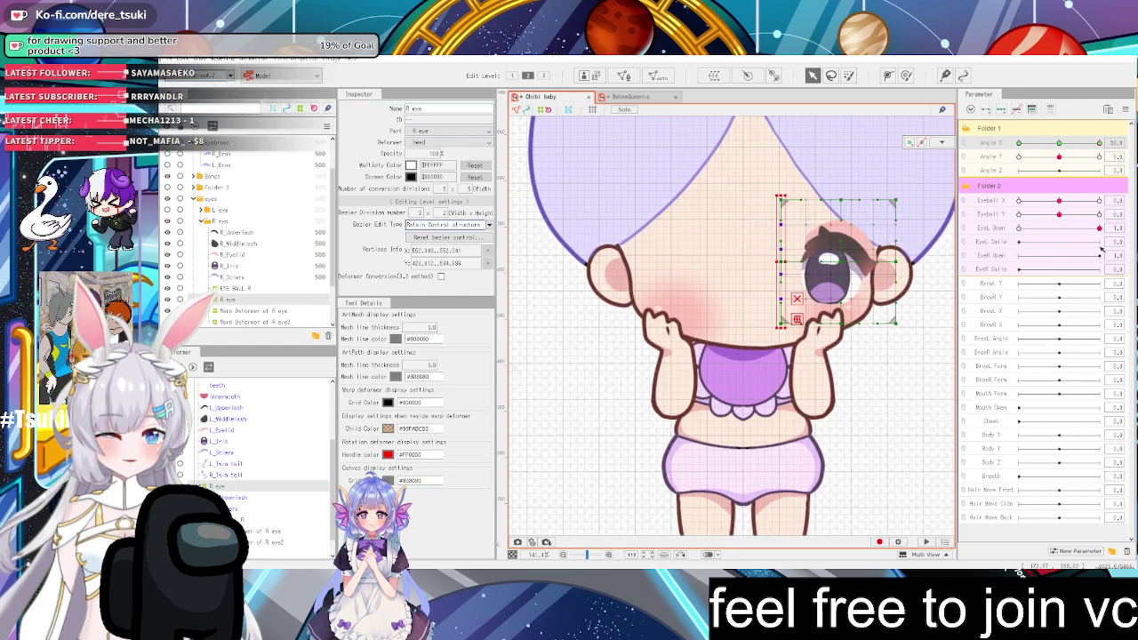
# Reset all parameters to their default values and deselect the R eye warp deformer
pyautogui.click(1124, 110)
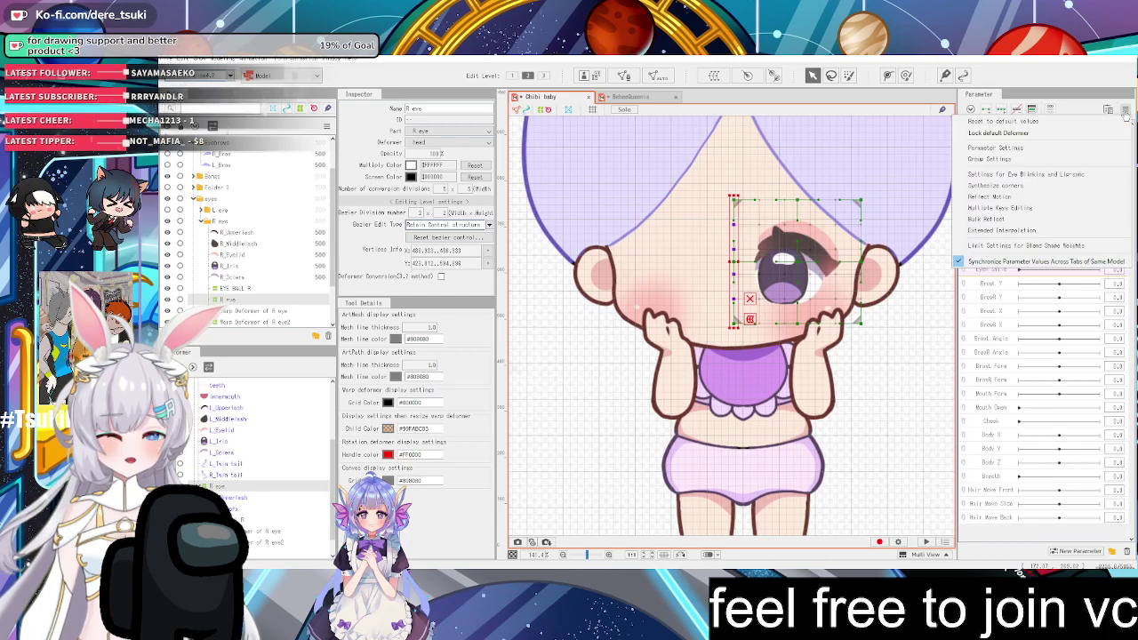
pyautogui.click(1090, 119)
pyautogui.scroll(-3, 820, 254)
pyautogui.scroll(2, 866, 237)
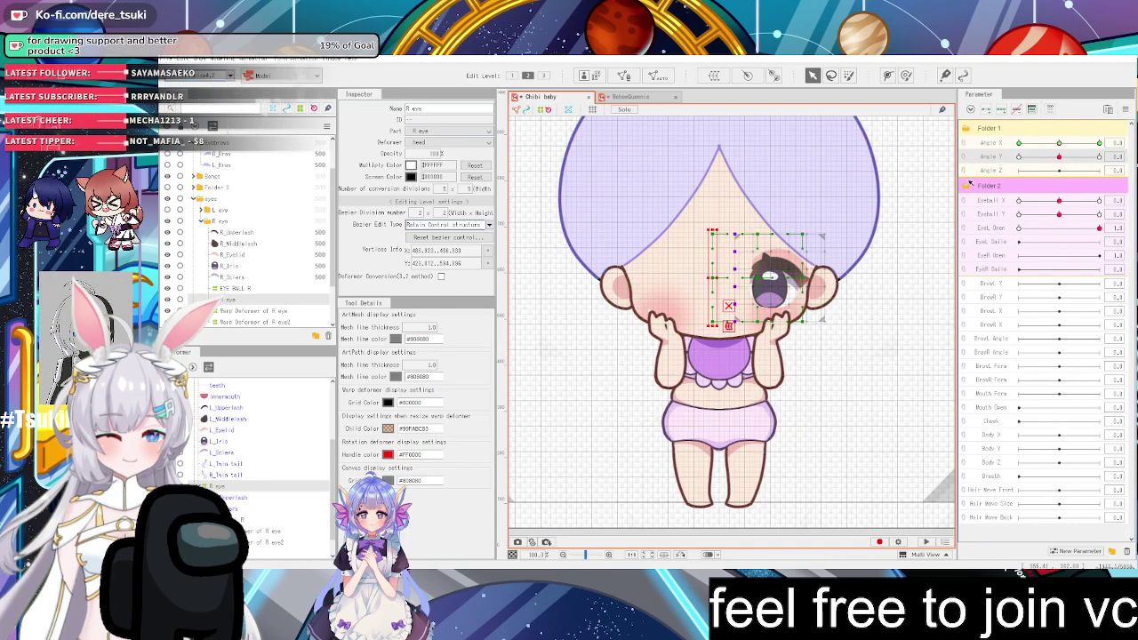
pyautogui.click(913, 286)
pyautogui.click(912, 286)
pyautogui.scroll(1, 792, 267)
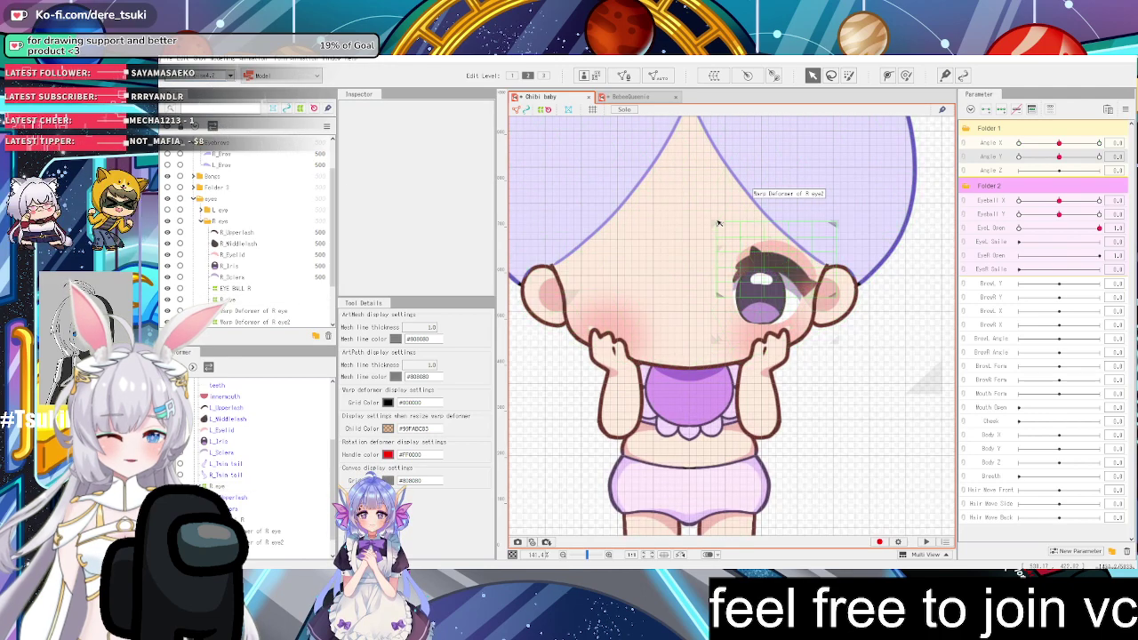
# Select the R eye warp deformer, undo the trial move, and add three keyforms to Angle Y
pyautogui.click(773, 284)
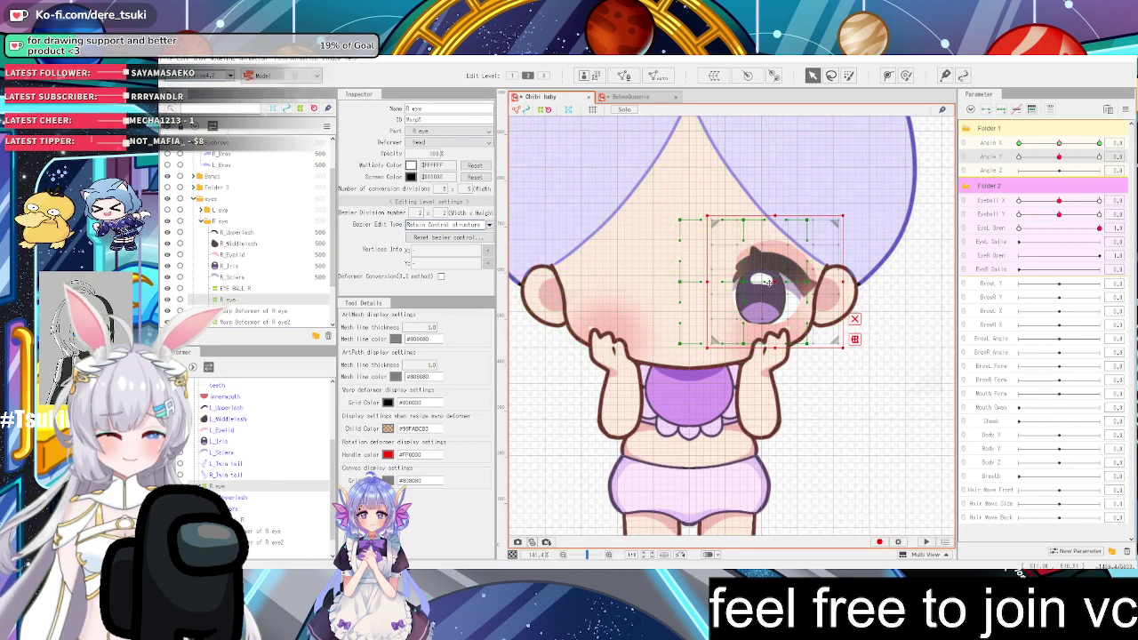
pyautogui.moveTo(769, 283); pyautogui.dragTo(745, 187)
pyautogui.hotkey('ctrl', 'z')
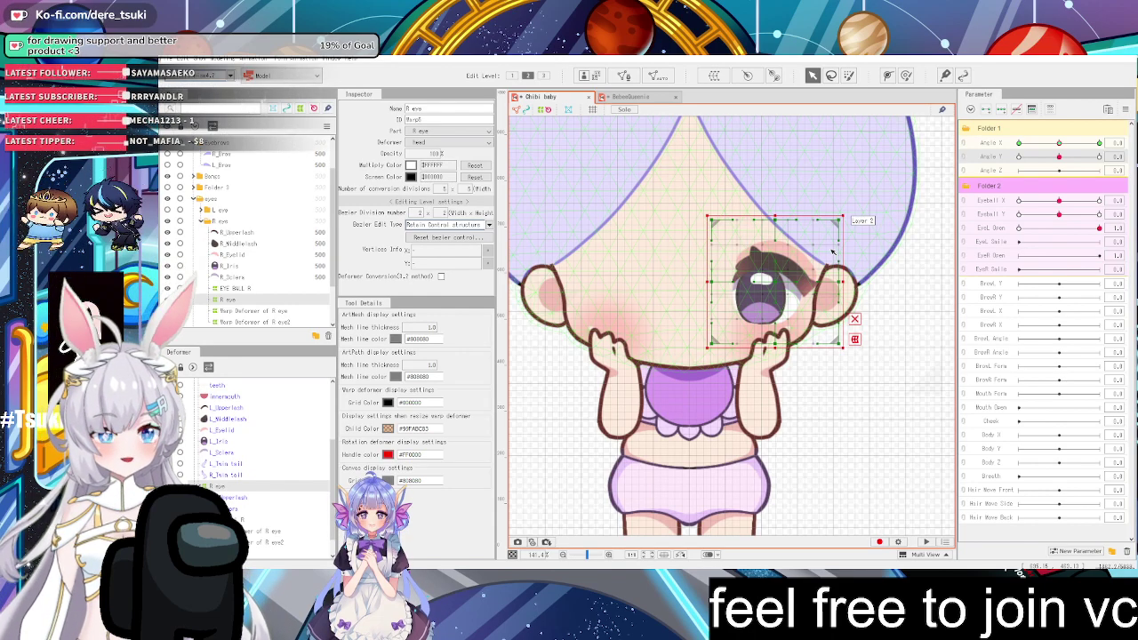
pyautogui.scroll(5, 833, 253)
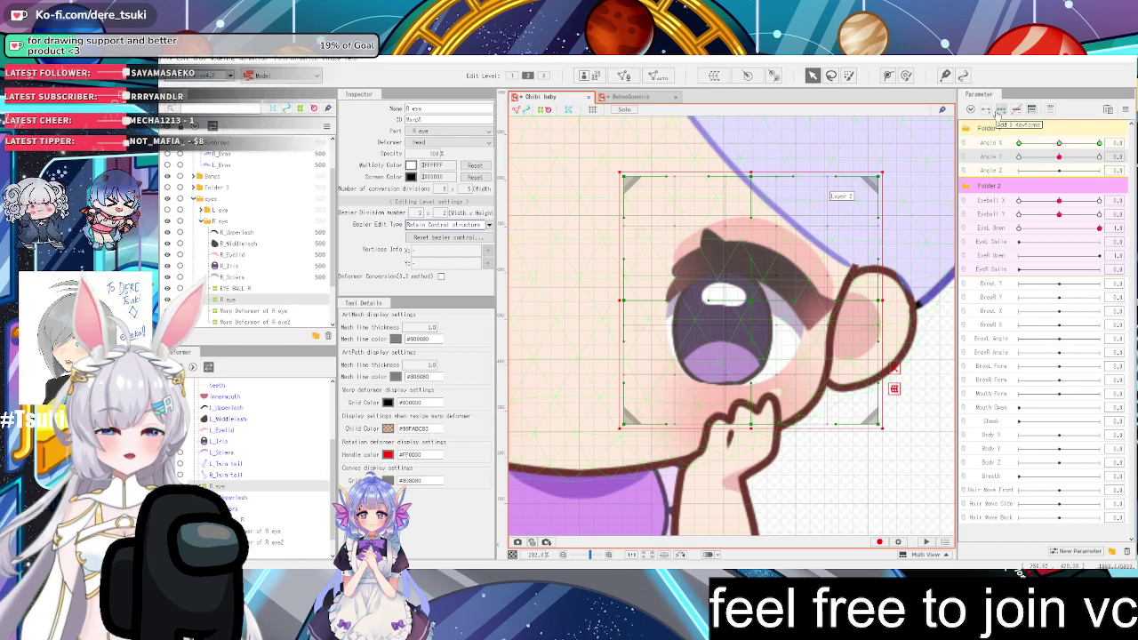
pyautogui.click(999, 112)
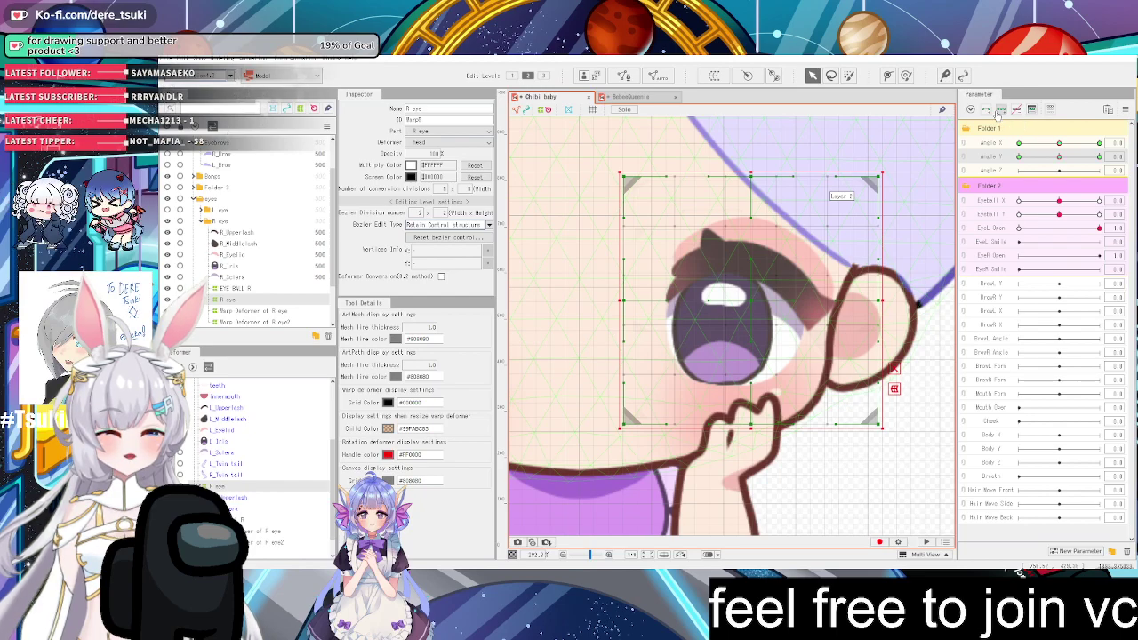
# At Angle Y -30, shift the R eye warp deformer slightly downward and scrub Angle Y to compare it with the neutral pose
pyautogui.scroll(-3, 800, 313)
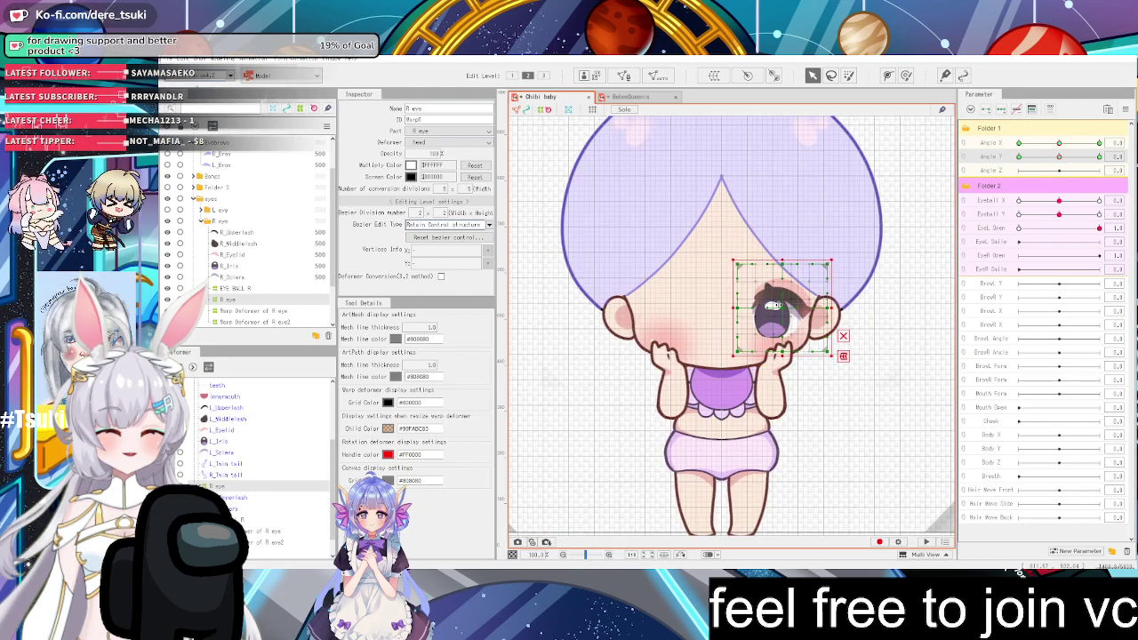
pyautogui.moveTo(1060, 159); pyautogui.dragTo(1008, 158)
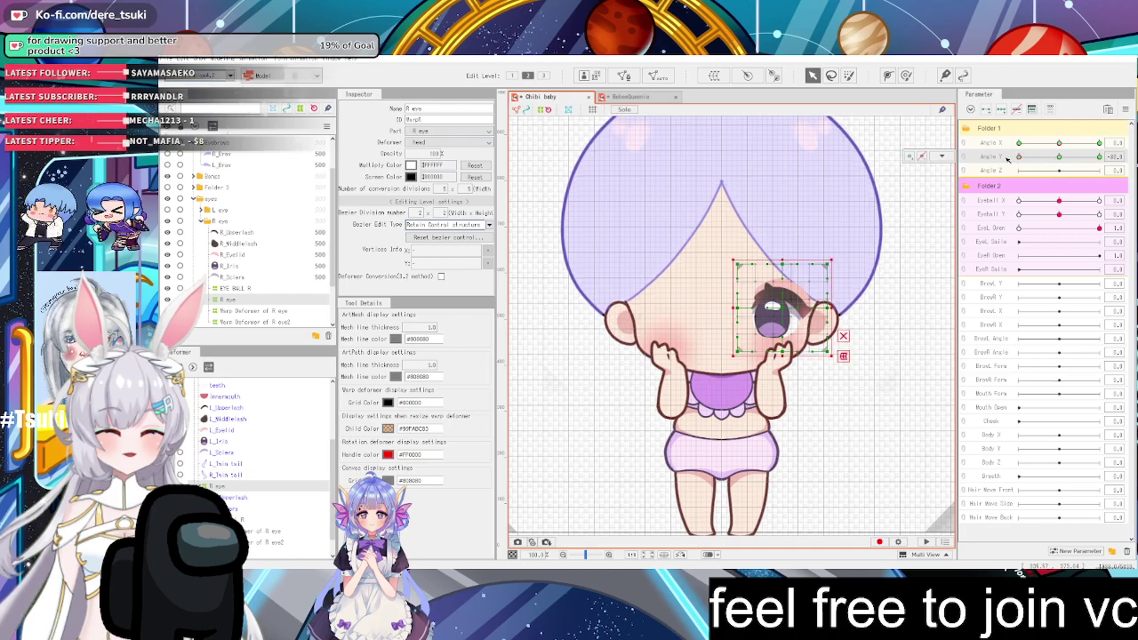
pyautogui.scroll(3, 779, 337)
pyautogui.moveTo(796, 259); pyautogui.dragTo(797, 275)
pyautogui.hotkey('ctrl', 'z')
pyautogui.click(1060, 157)
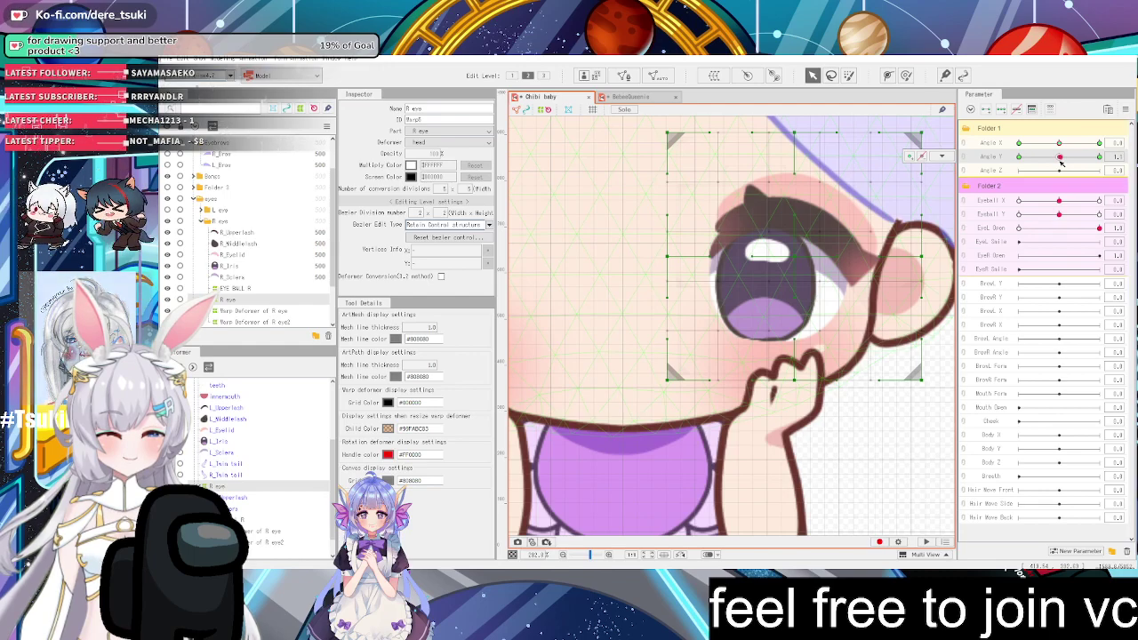
pyautogui.moveTo(1060, 157); pyautogui.dragTo(1018, 157)
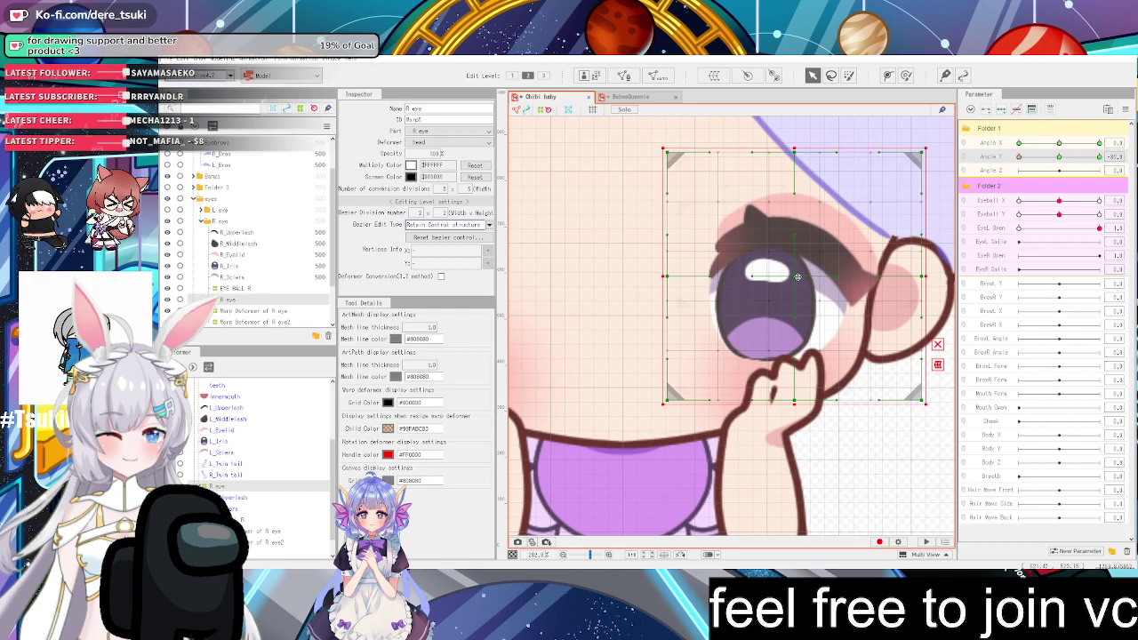
# At Angle Y 30, shift the R eye warp deformer slightly upward and scrub Angle Y to check the vertical movement
pyautogui.scroll(-5, 797, 263)
pyautogui.scroll(1, 799, 268)
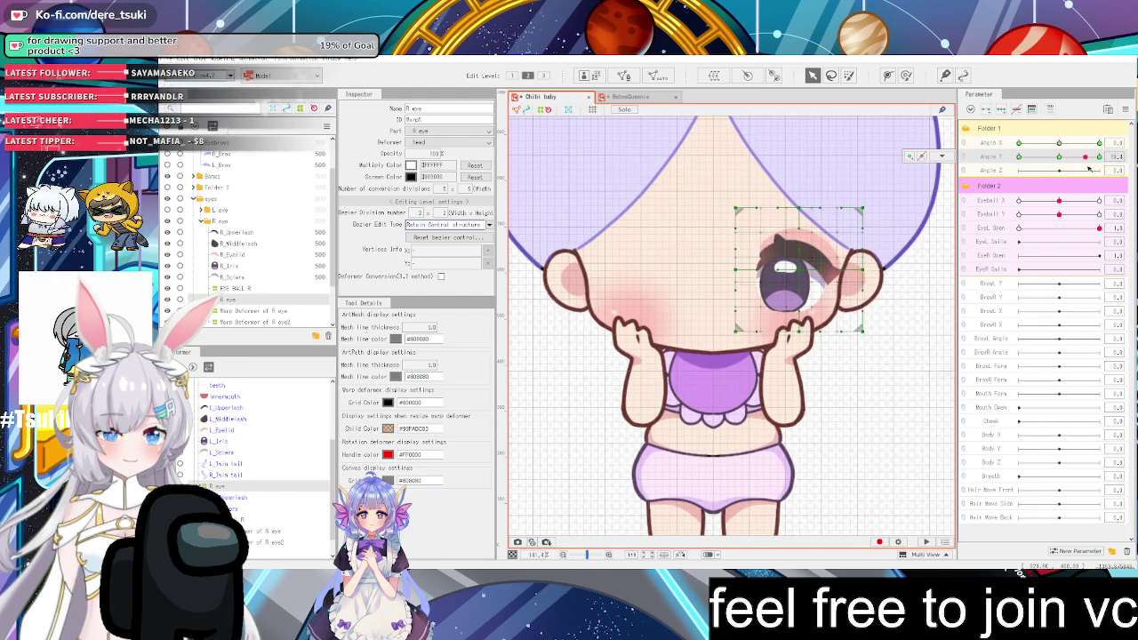
pyautogui.scroll(2, 813, 260)
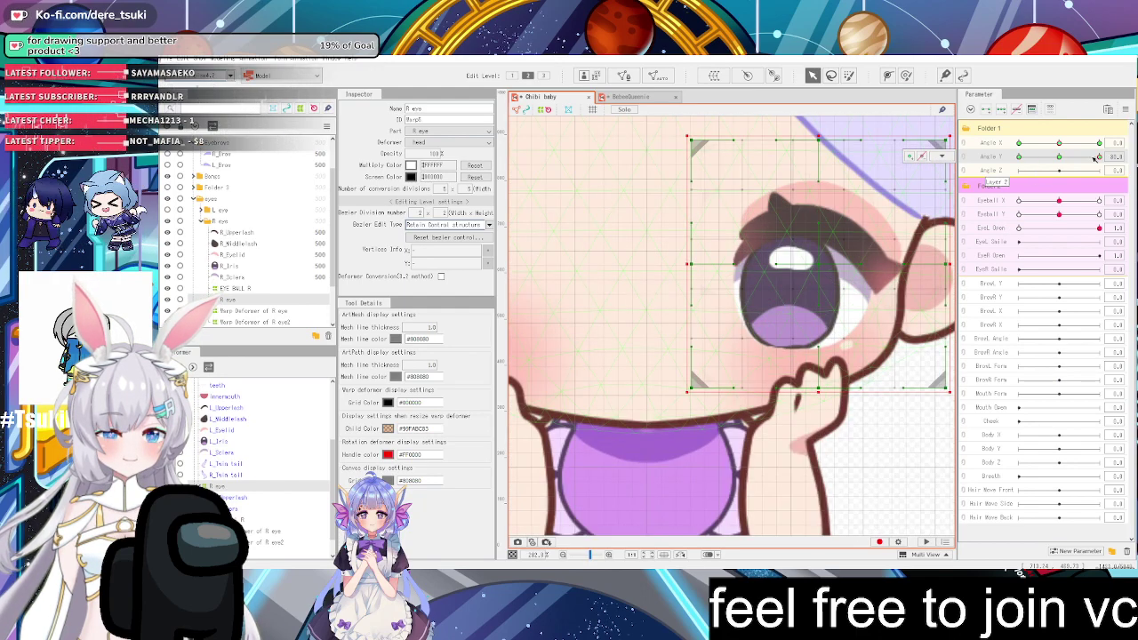
pyautogui.moveTo(1098, 156)
pyautogui.mouseDown()
pyautogui.moveTo(1058, 157)
pyautogui.moveTo(1099, 156)
pyautogui.mouseUp()
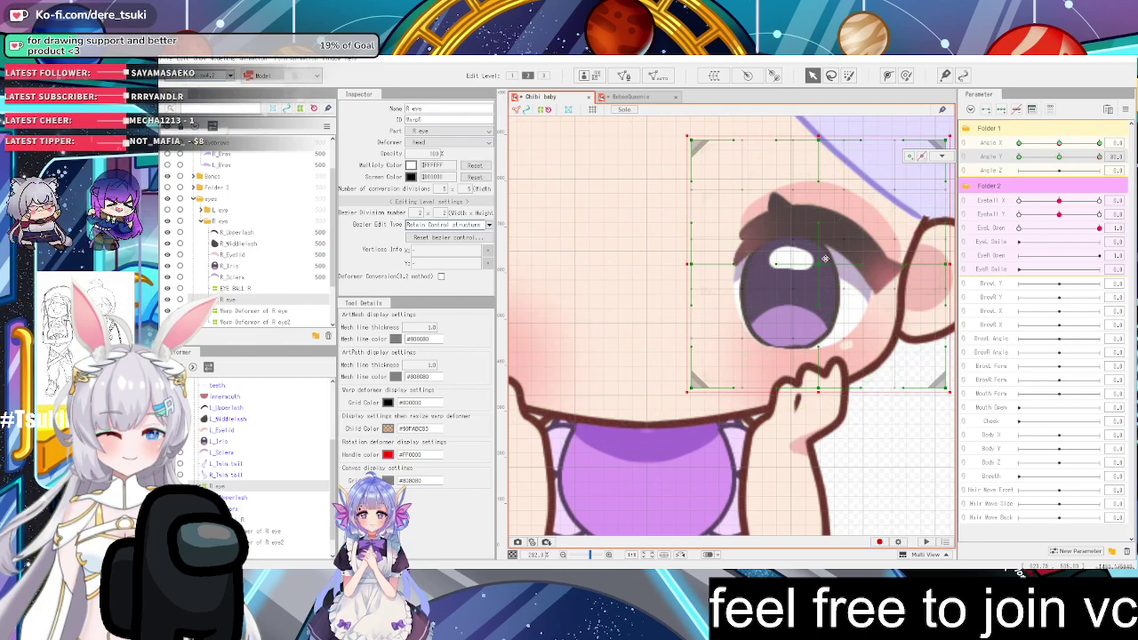
pyautogui.moveTo(823, 261); pyautogui.dragTo(818, 245)
pyautogui.scroll(-4, 818, 248)
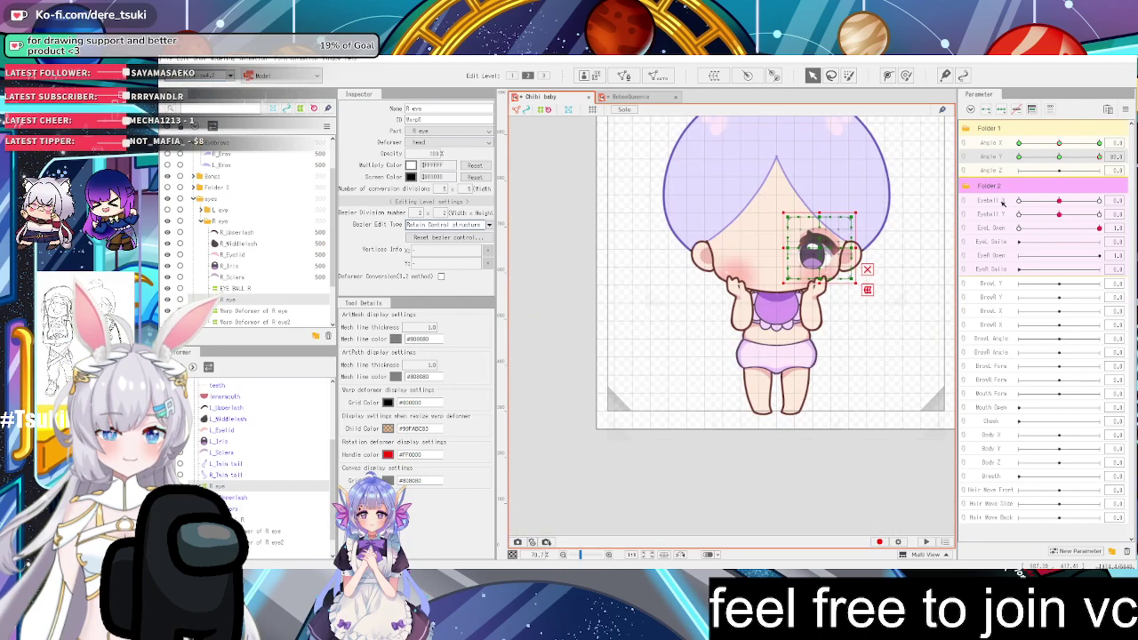
pyautogui.moveTo(1065, 158); pyautogui.dragTo(963, 173)
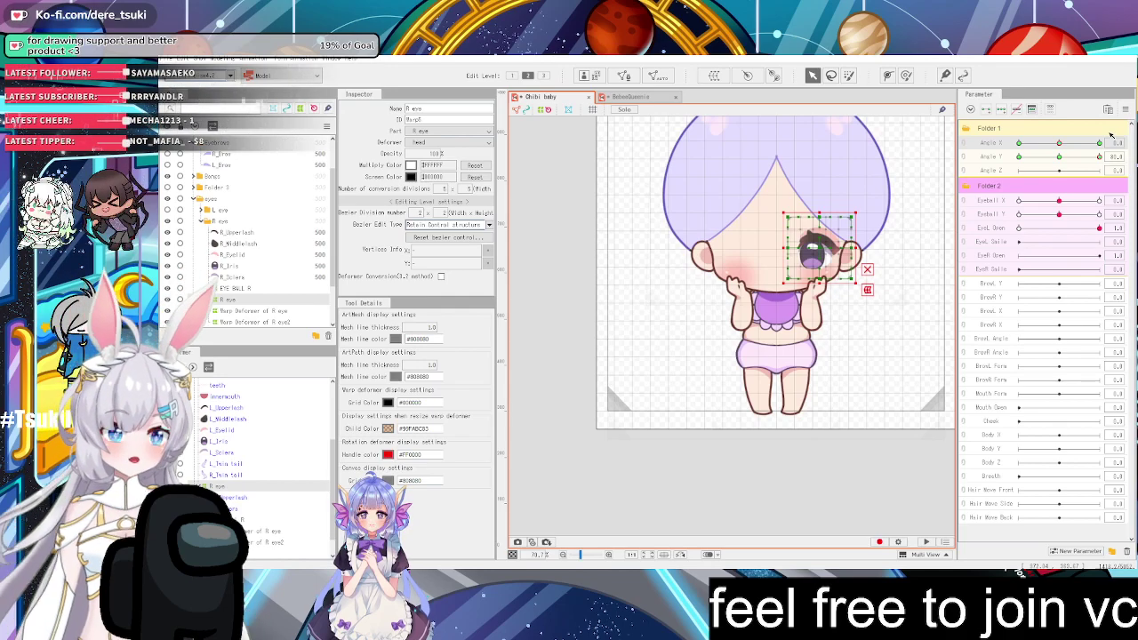
pyautogui.moveTo(1101, 157)
pyautogui.mouseDown()
pyautogui.moveTo(1058, 173)
pyautogui.moveTo(1132, 166)
pyautogui.mouseUp()
# Reset all parameters to default, synthesize the R eye deformer's corners for Angle X and Angle Y, and scrub the combined parameter
pyautogui.click(1124, 110)
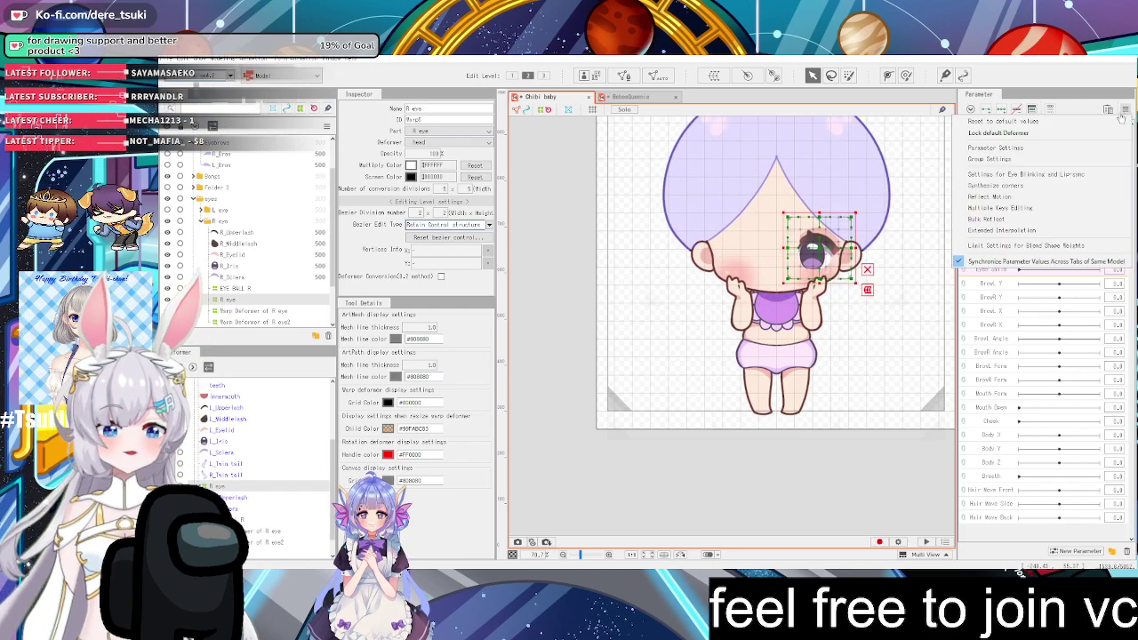
pyautogui.click(1122, 121)
pyautogui.click(1127, 109)
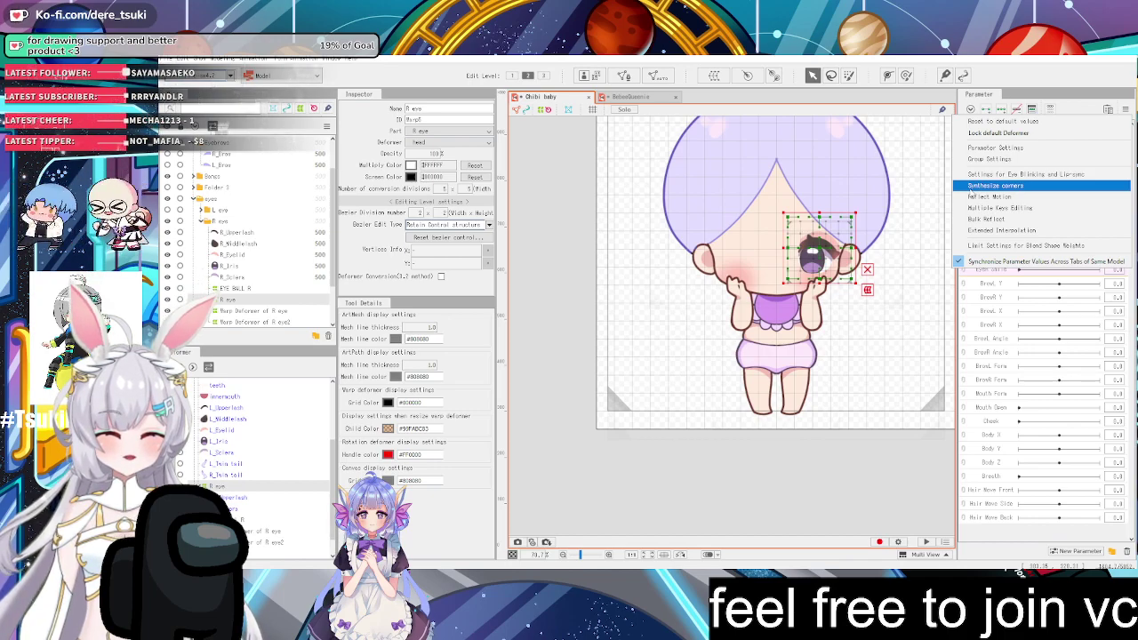
pyautogui.click(995, 185)
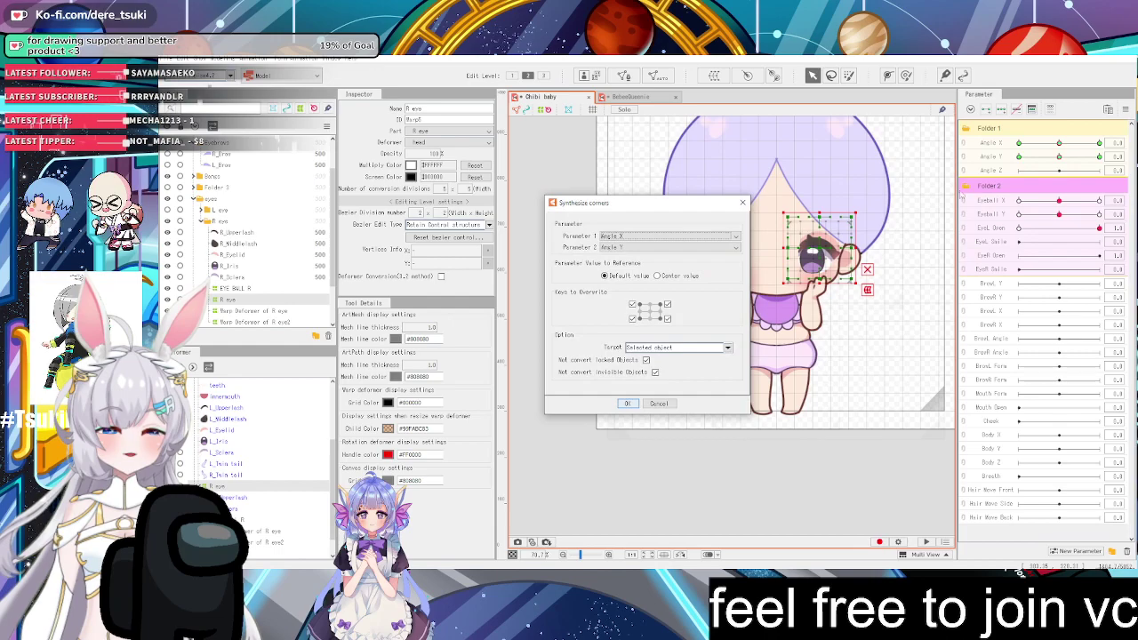
pyautogui.click(628, 403)
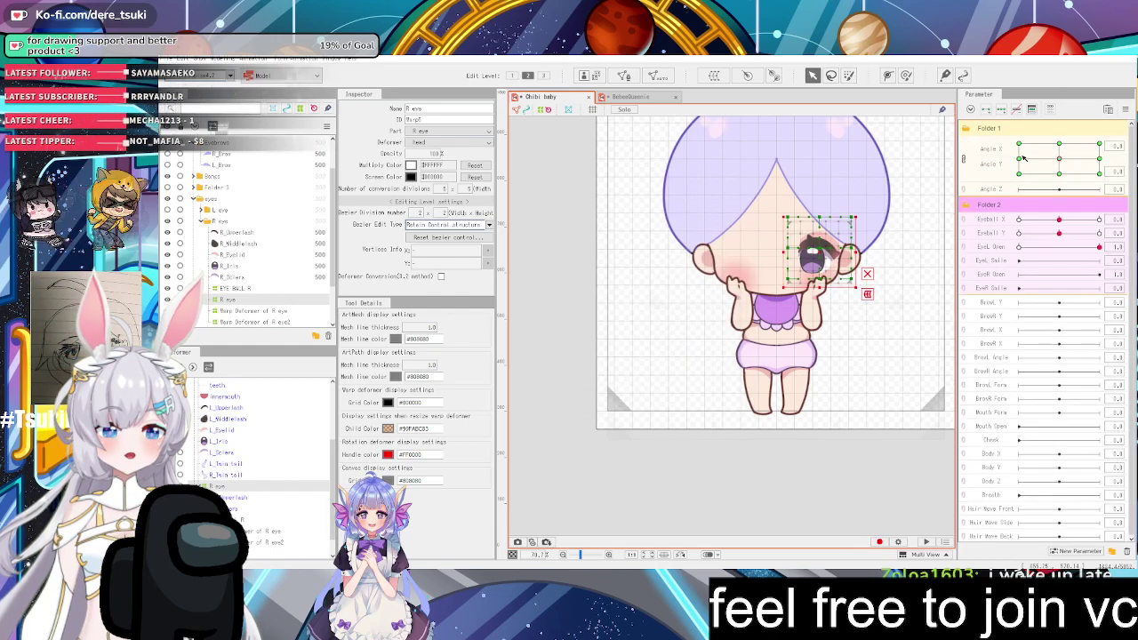
pyautogui.moveTo(1022, 159); pyautogui.dragTo(1045, 143)
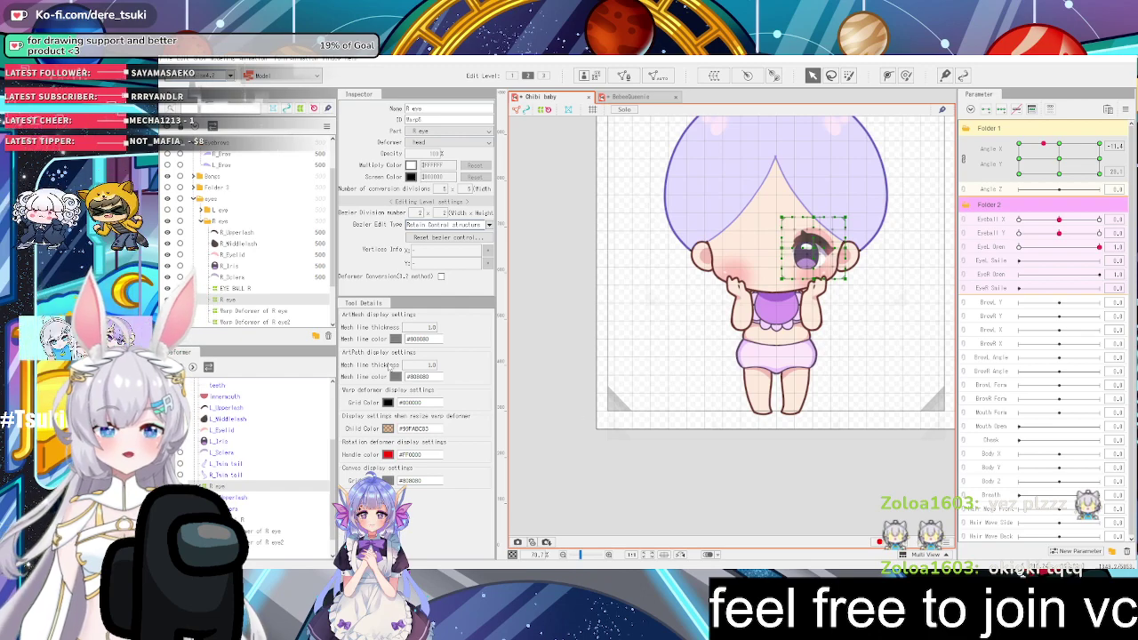
# Unlink the combined Angle X and Angle Y parameters, reset all parameters to default values, and clear the selection
pyautogui.scroll(-2, 249, 231)
pyautogui.scroll(-1, 223, 237)
pyautogui.click(242, 266)
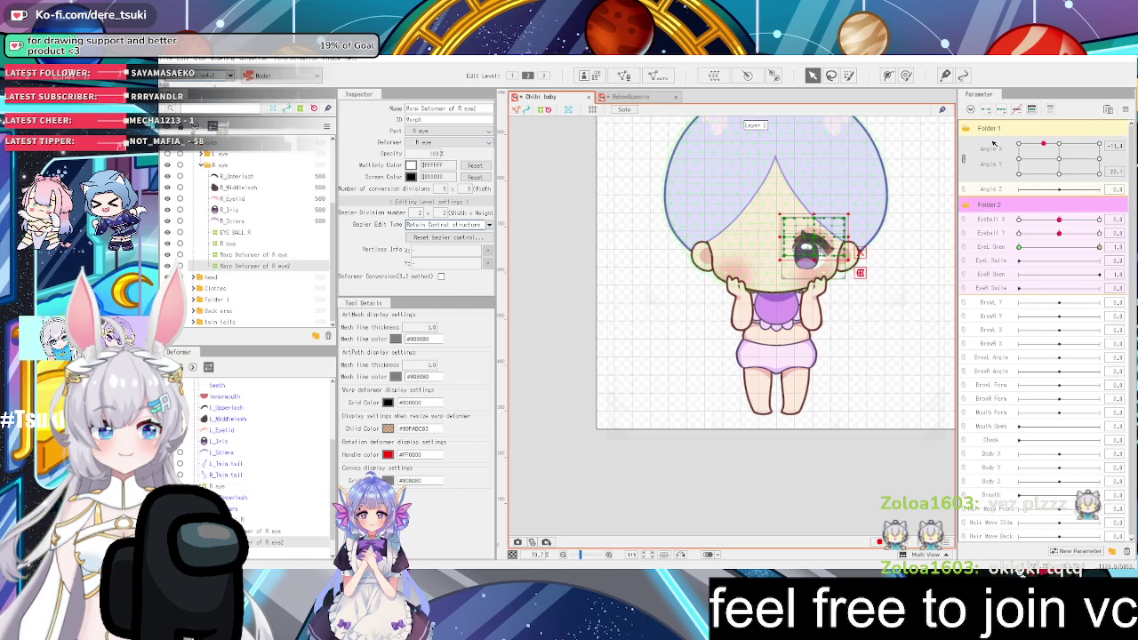
pyautogui.click(964, 160)
pyautogui.click(1126, 110)
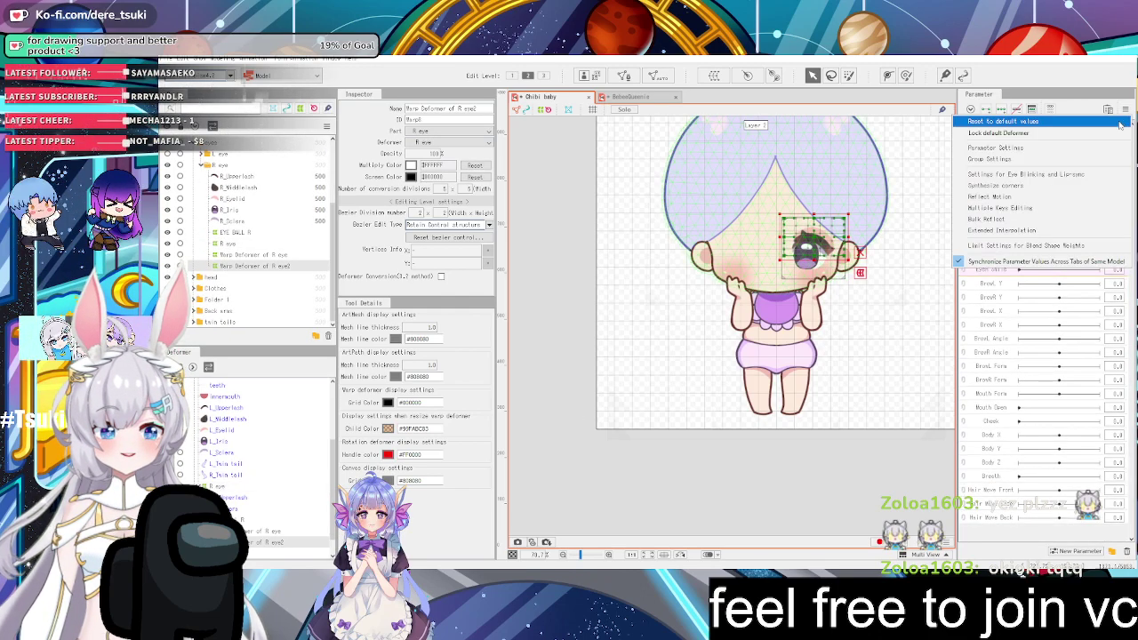
pyautogui.click(1034, 143)
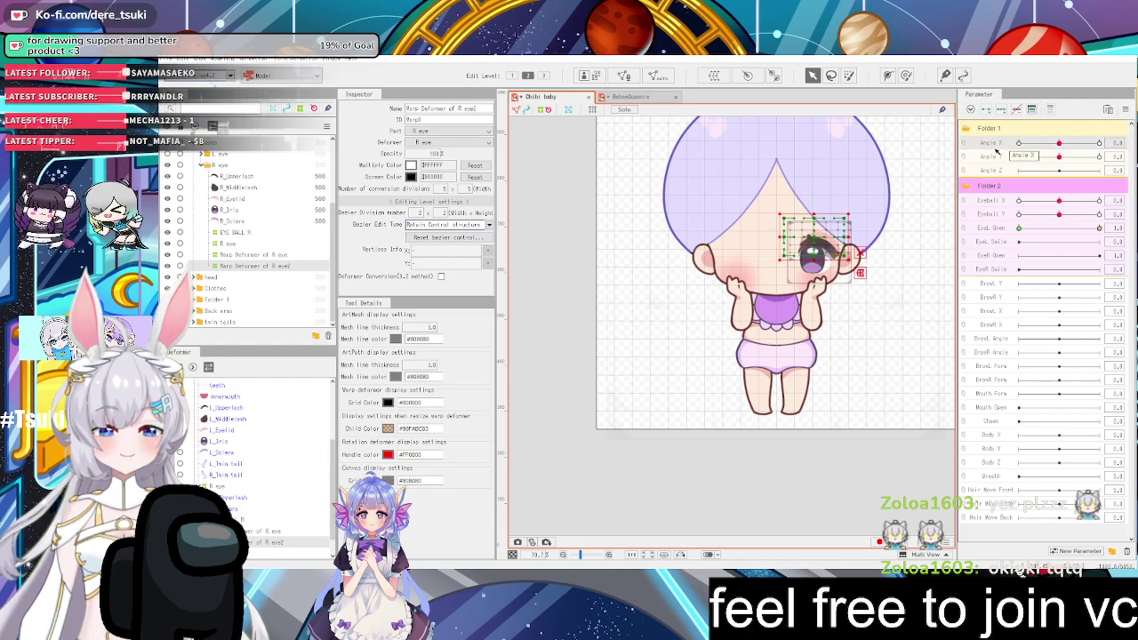
pyautogui.click(951, 171)
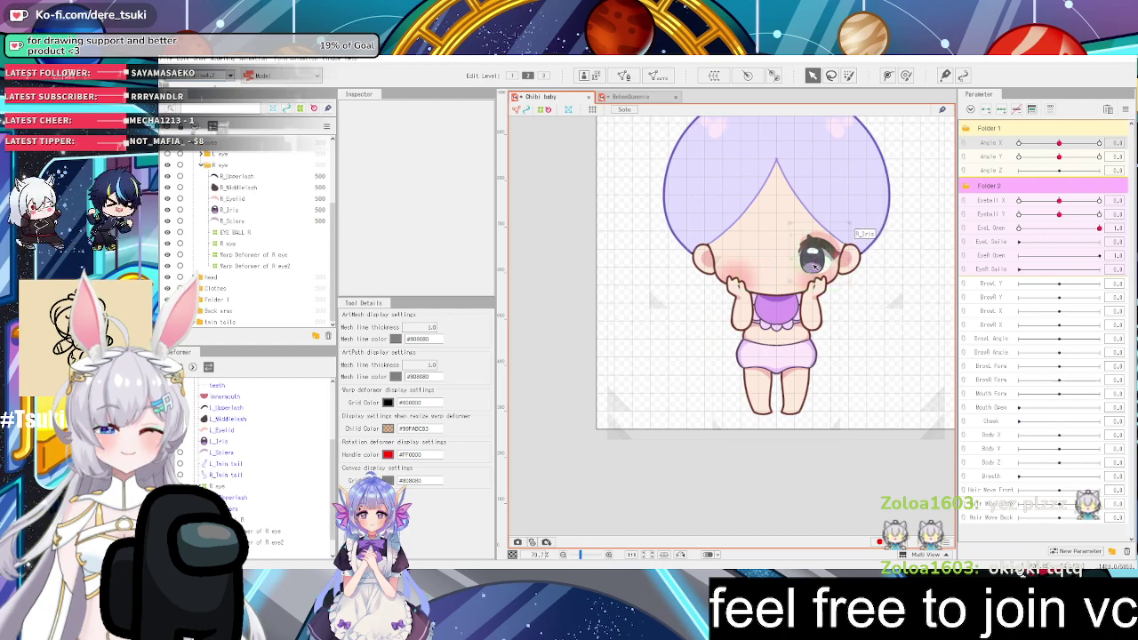
# Select all R eye meshes and deformers, from R_Upperlash to Warp Deformer of R eye2, and undo a trial move of them
pyautogui.click(241, 179)
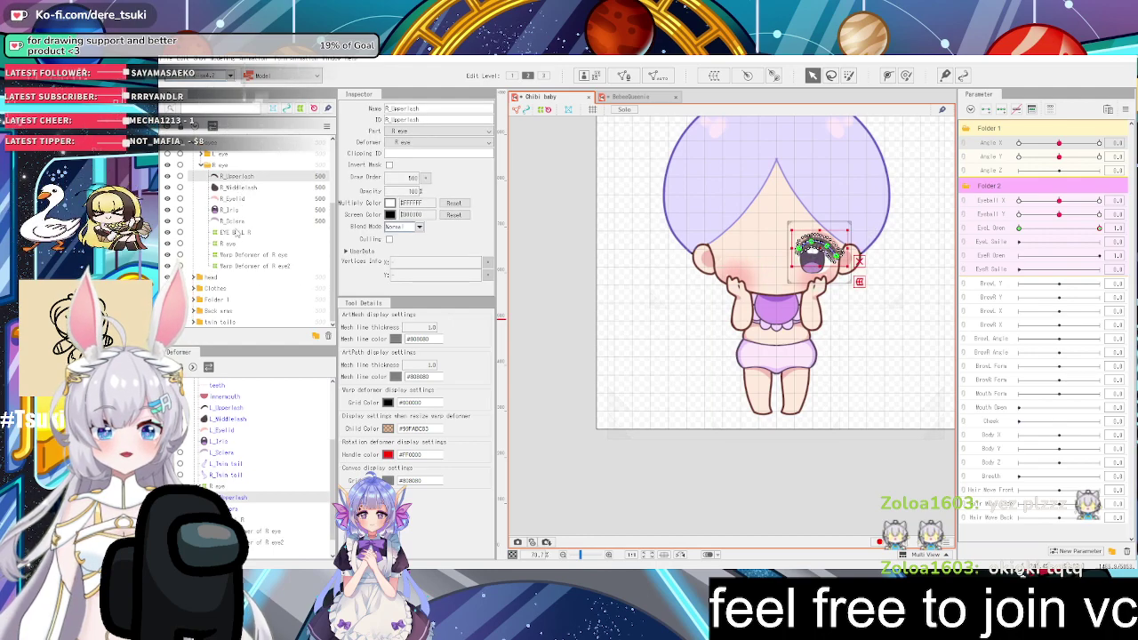
pyautogui.keyDown('shift'); pyautogui.click(249, 267); pyautogui.keyUp('shift')
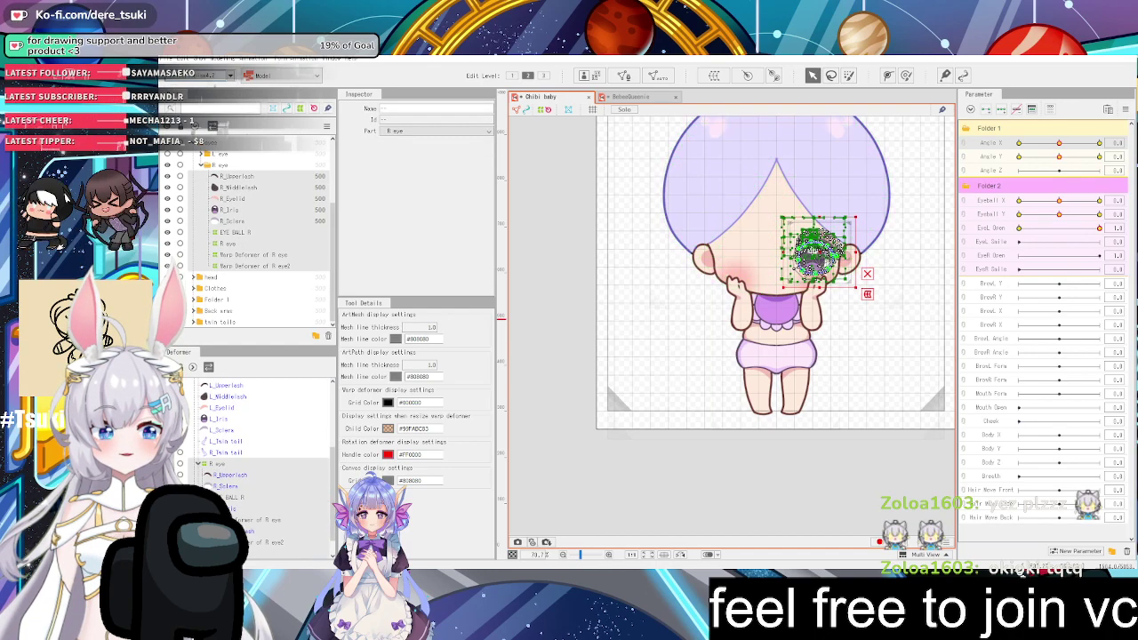
pyautogui.moveTo(816, 253); pyautogui.dragTo(659, 194)
pyautogui.hotkey('ctrl', 'z')
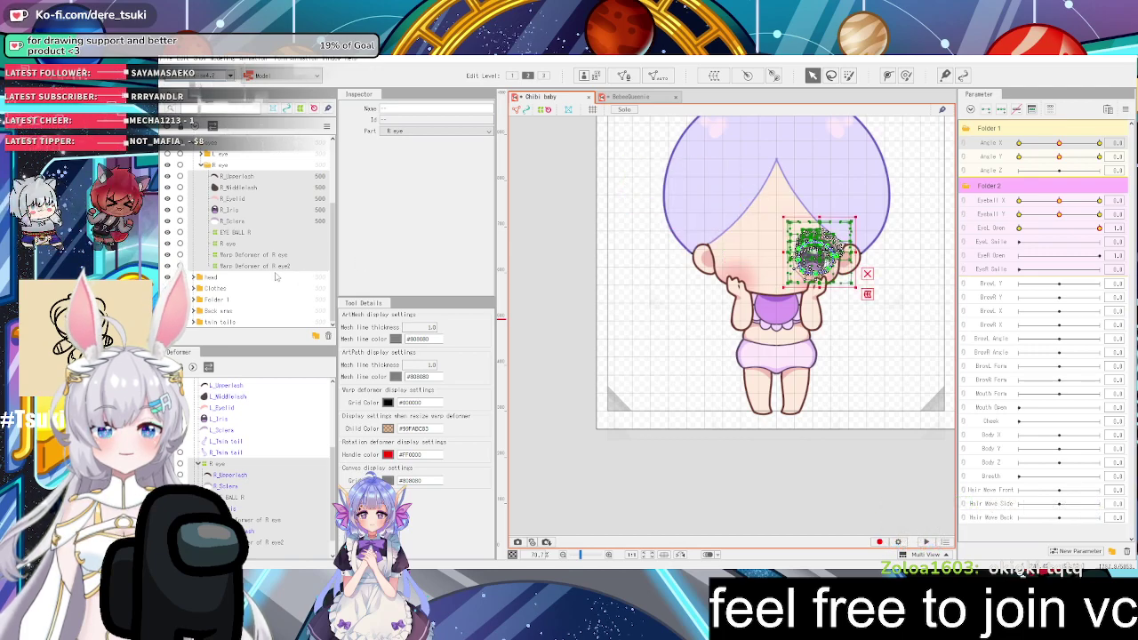
# Copy the selected R eye meshes and deformers and paste a duplicate set into the model
pyautogui.scroll(3, 267, 278)
pyautogui.scroll(-3, 263, 275)
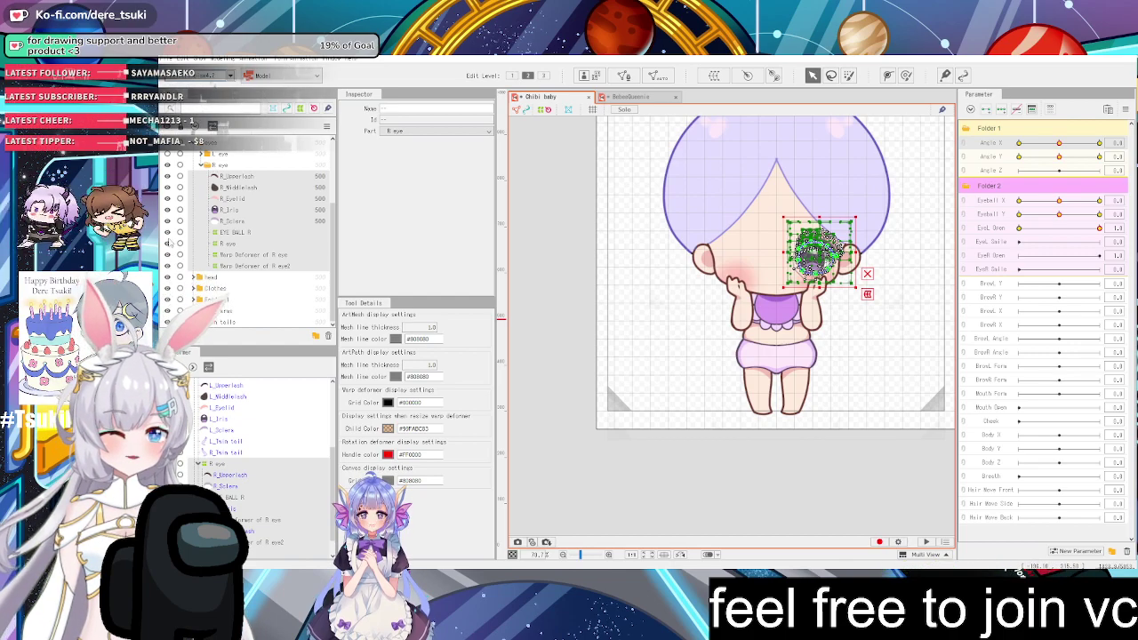
pyautogui.rightClick(258, 186)
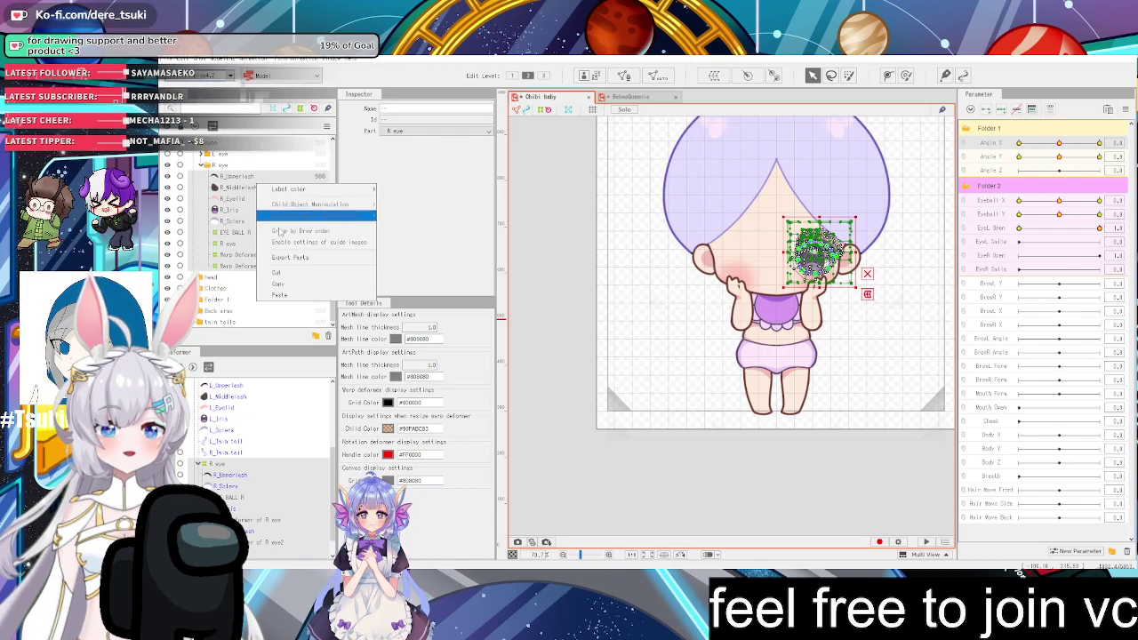
pyautogui.click(300, 288)
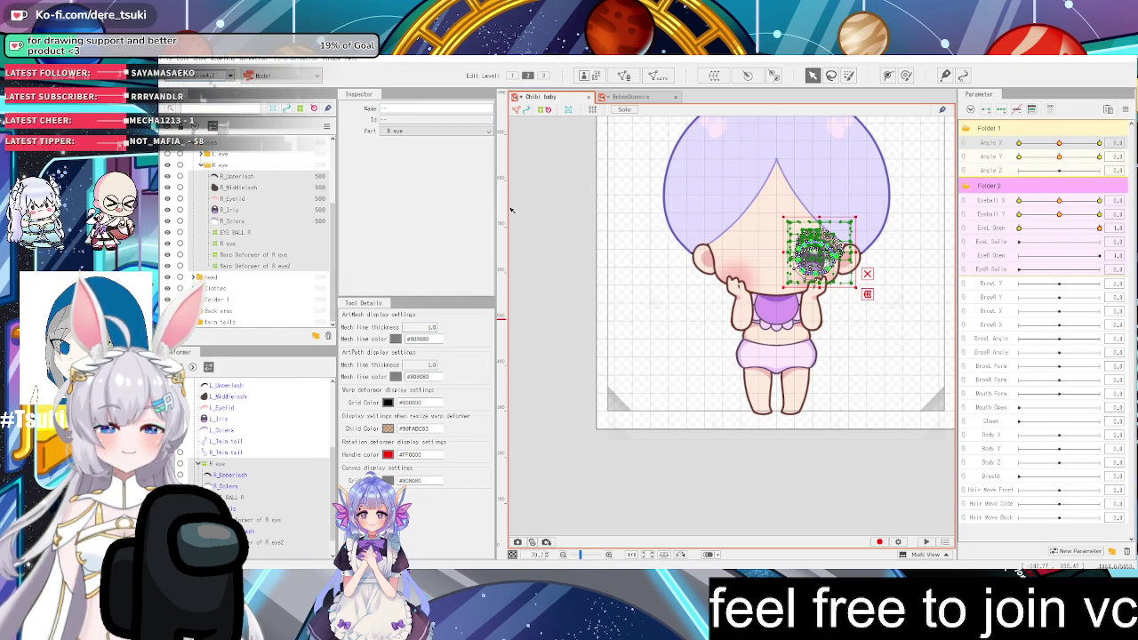
pyautogui.hotkey('ctrl', 'v')
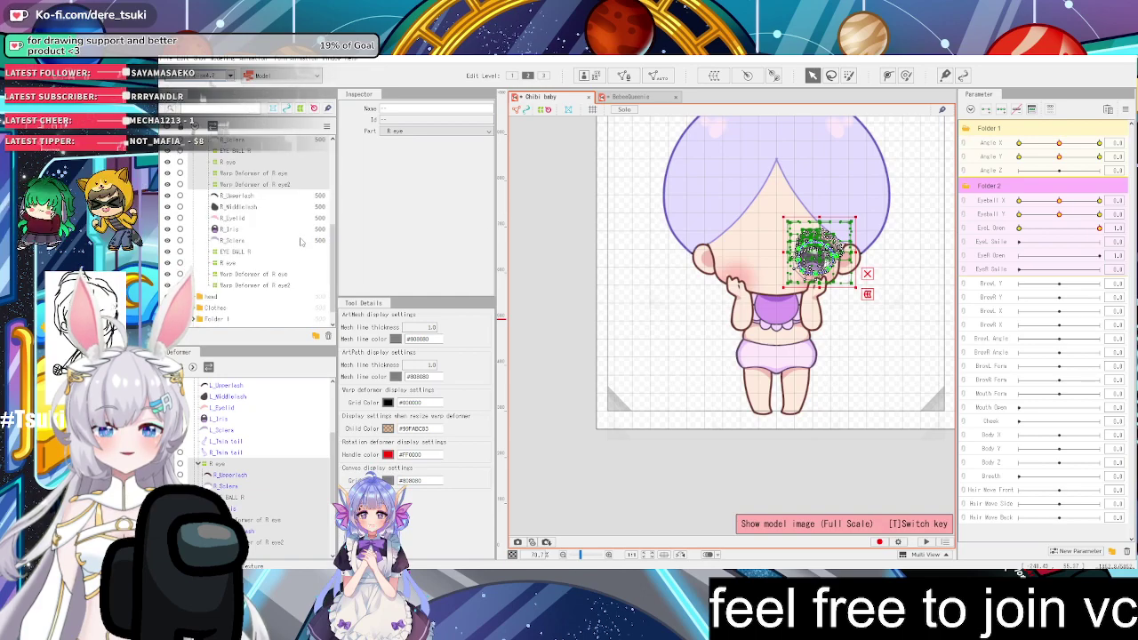
# Create a new part named L that takes in the selected eye objects
pyautogui.scroll(2, 301, 242)
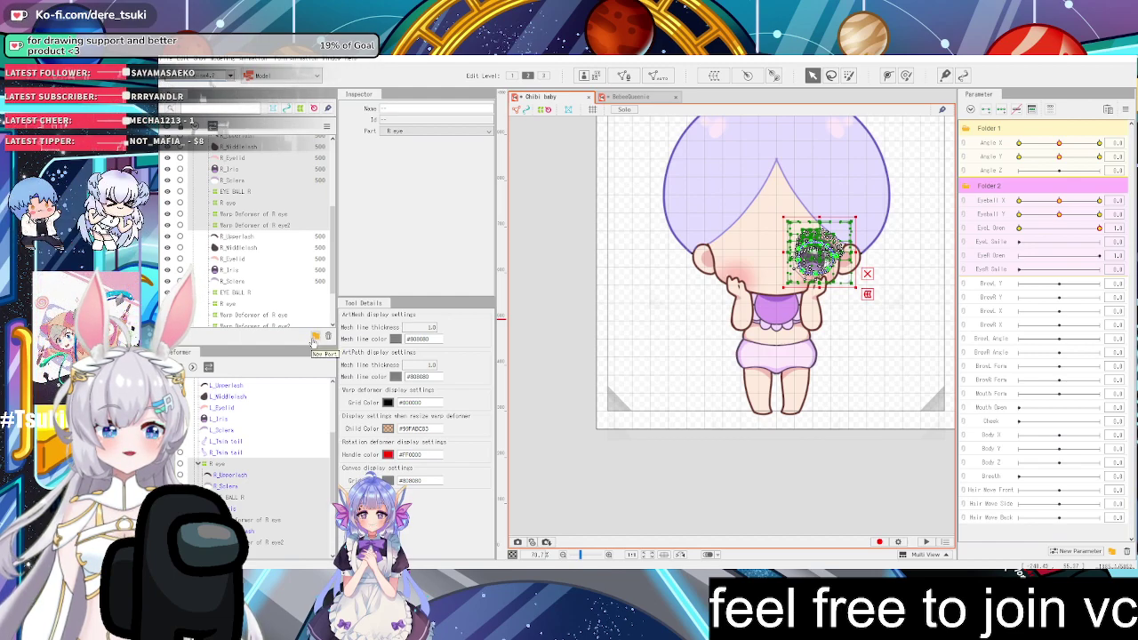
pyautogui.click(313, 337)
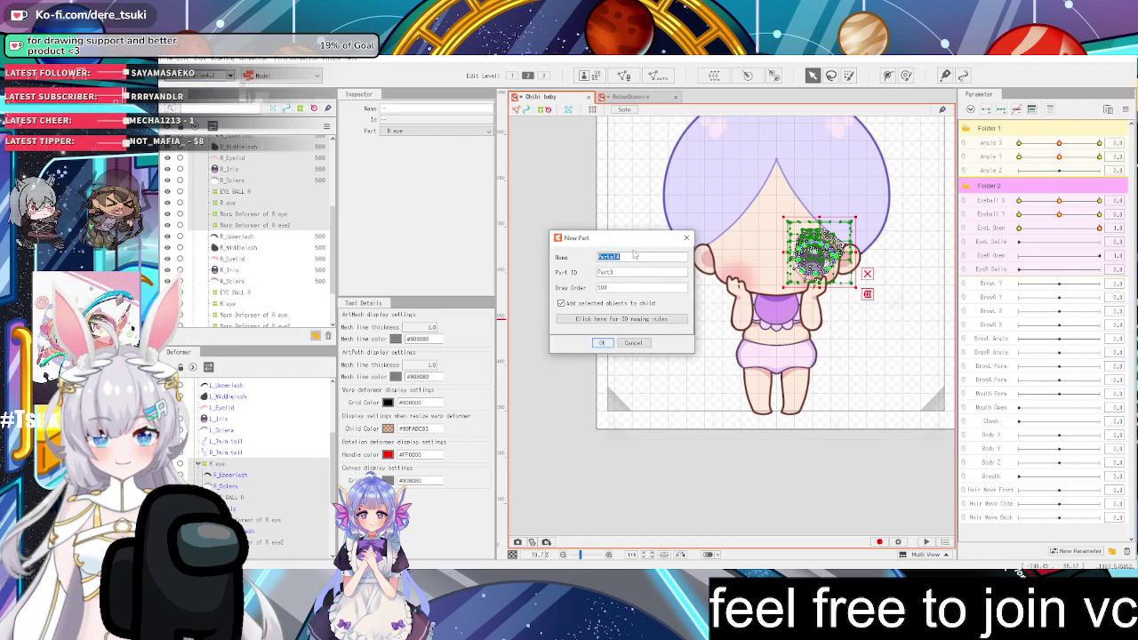
pyautogui.write('L')
pyautogui.press('Return')
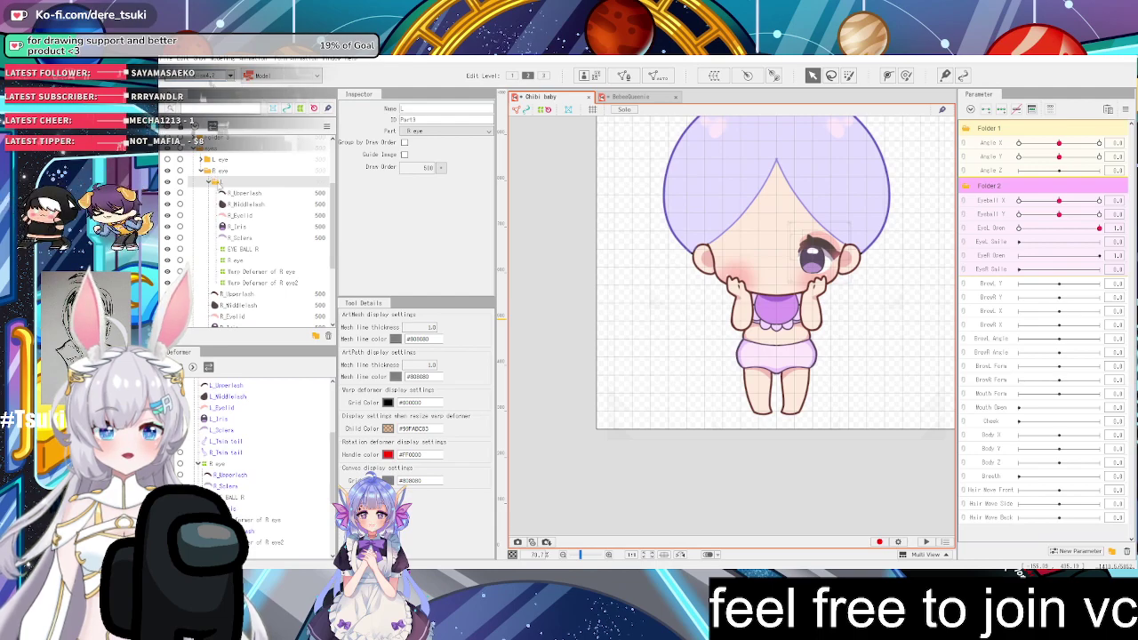
# Select all meshes and deformers inside the L part, from R_Upperlash to Warp Deformer of R eye2
pyautogui.click(238, 194)
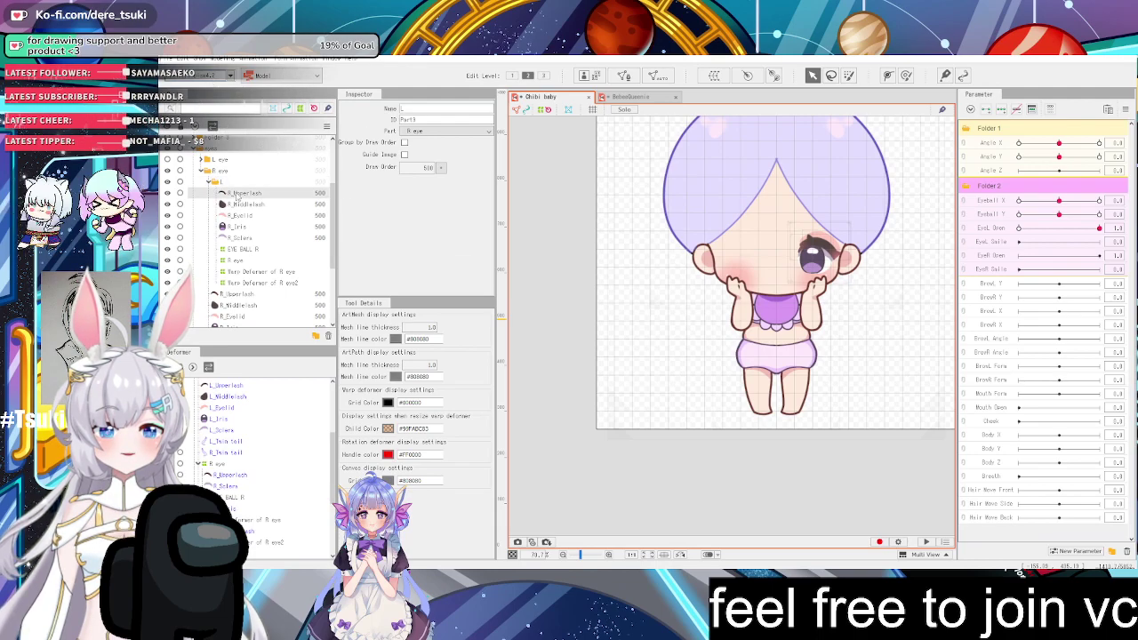
pyautogui.keyDown('shift'); pyautogui.click(246, 282); pyautogui.keyUp('shift')
pyautogui.scroll(1, 822, 257)
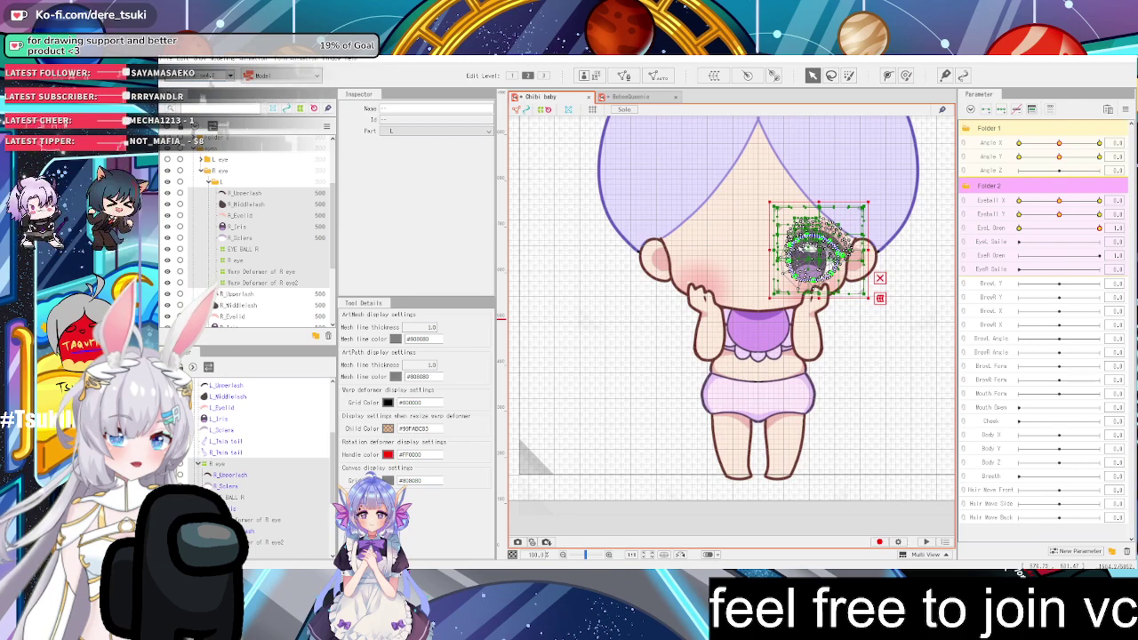
pyautogui.scroll(1, 795, 252)
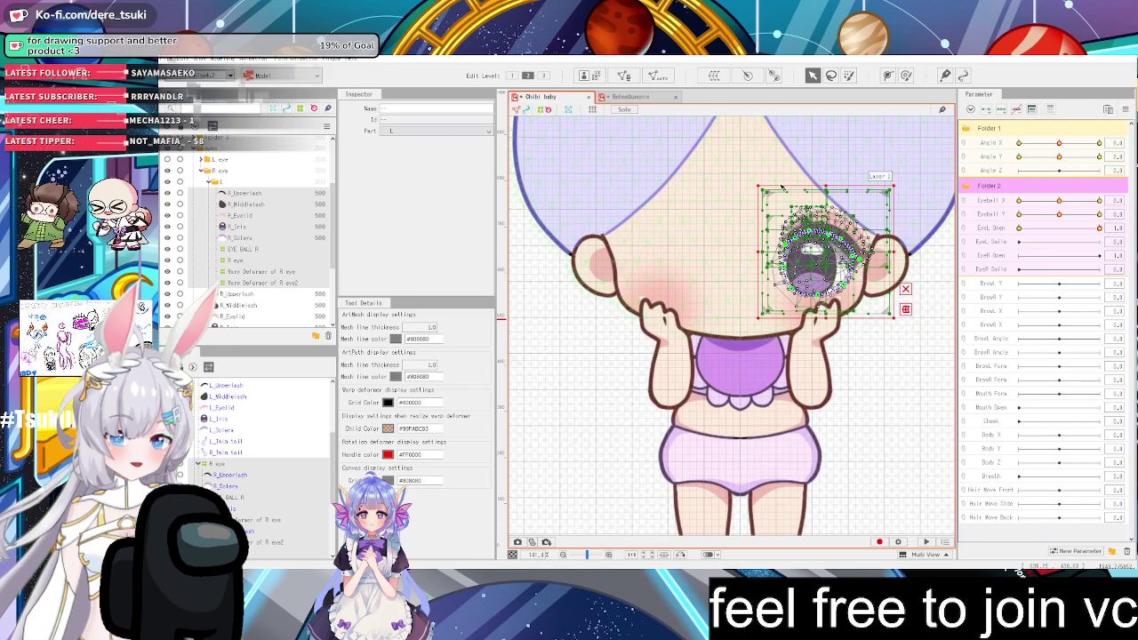
pyautogui.rightClick(829, 258)
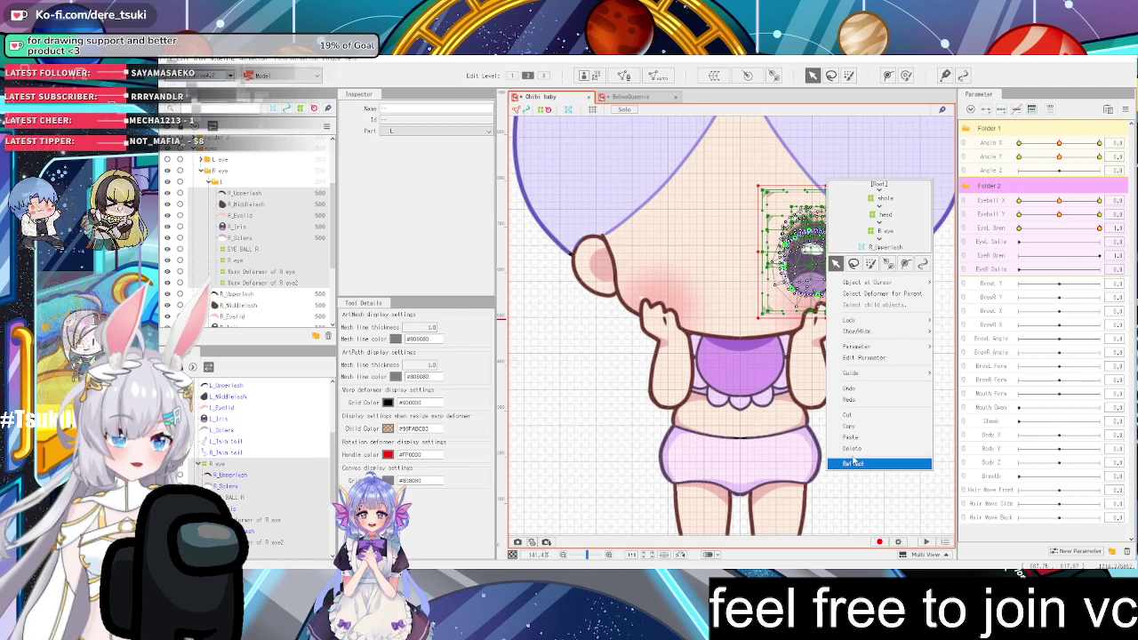
pyautogui.scroll(-4, 738, 415)
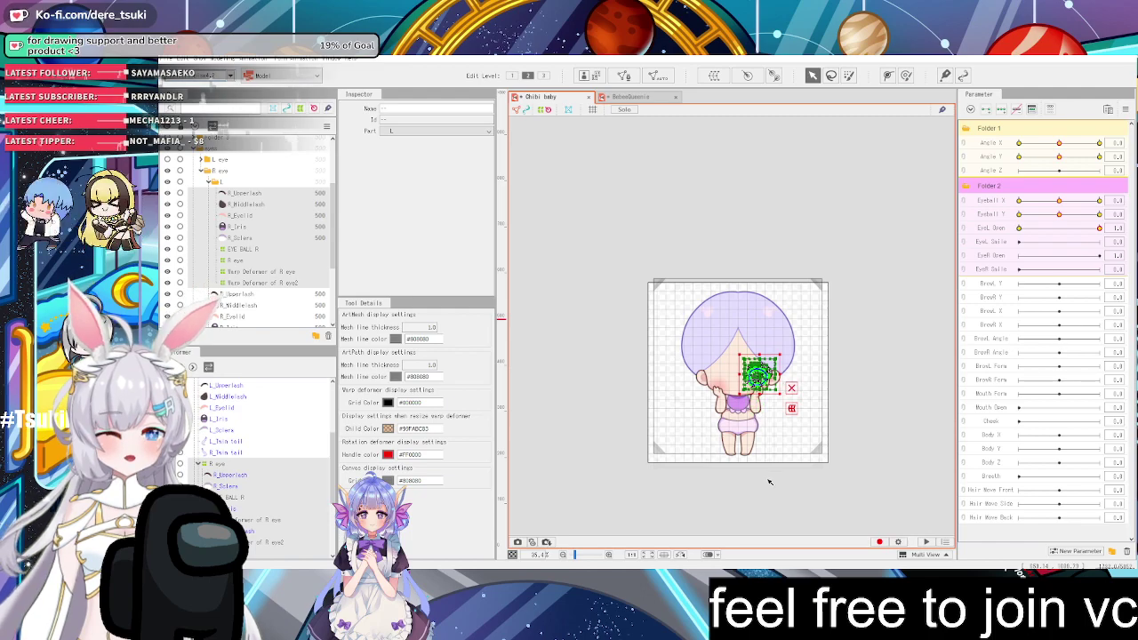
pyautogui.scroll(5, 775, 494)
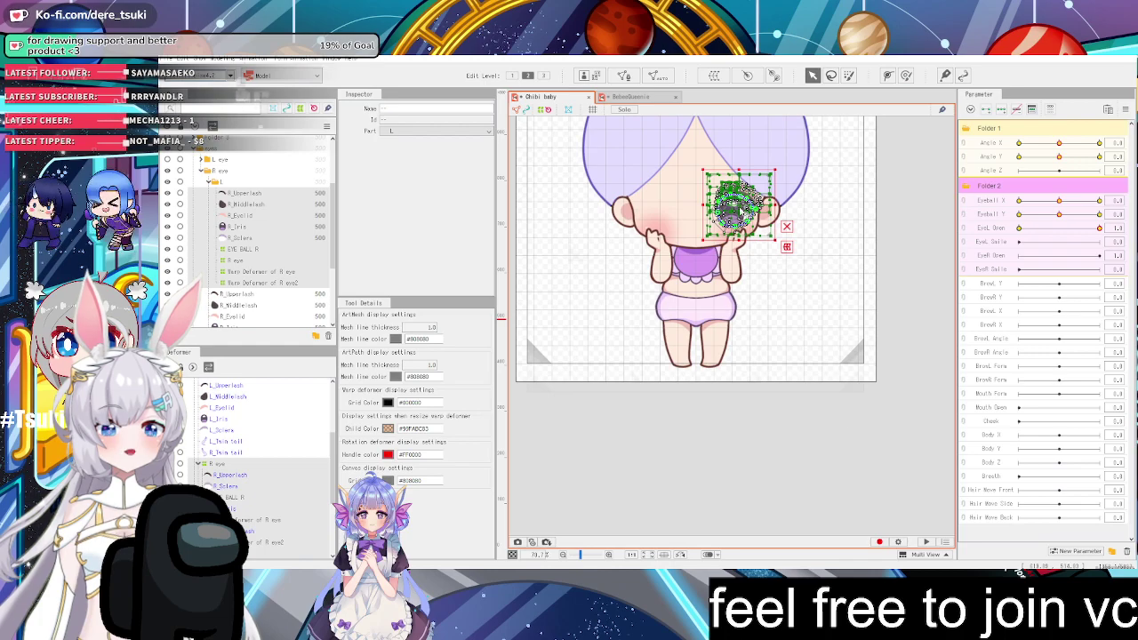
# Reflect the selected eye objects horizontally with Angle X and Eyeball X as reflected parameters, and clear the selection
pyautogui.rightClick(740, 136)
pyautogui.click(800, 419)
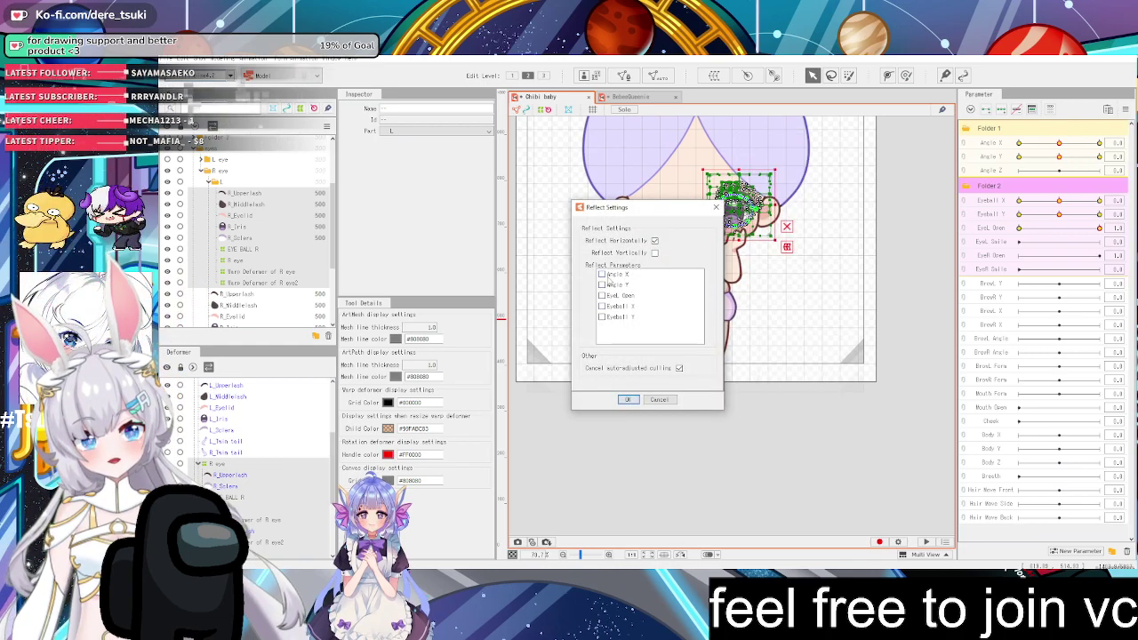
pyautogui.click(603, 275)
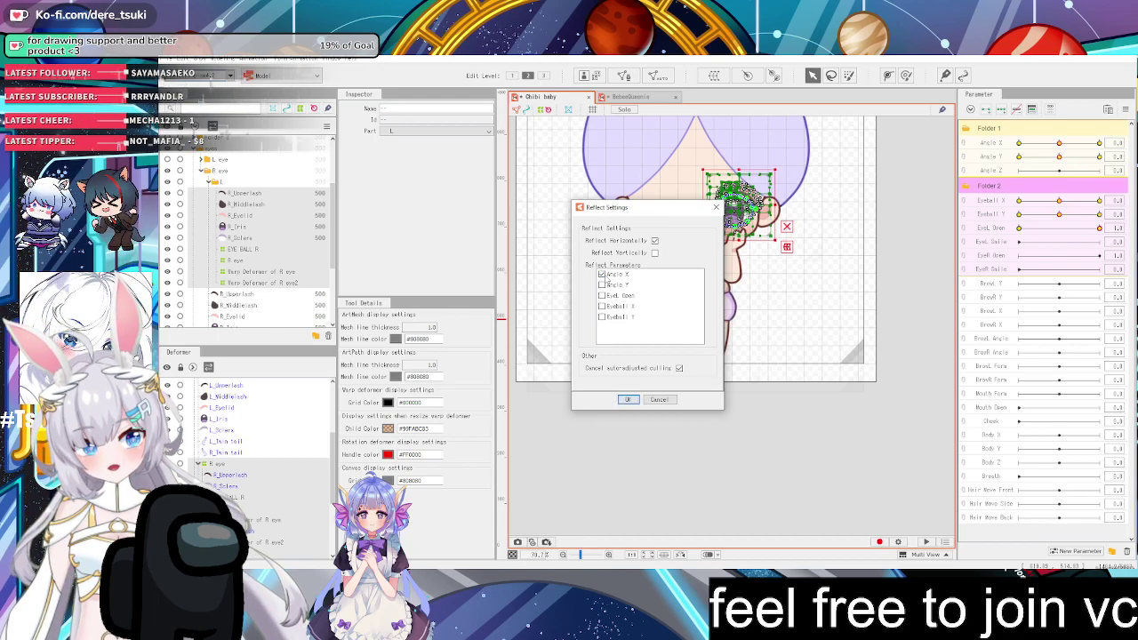
pyautogui.click(602, 306)
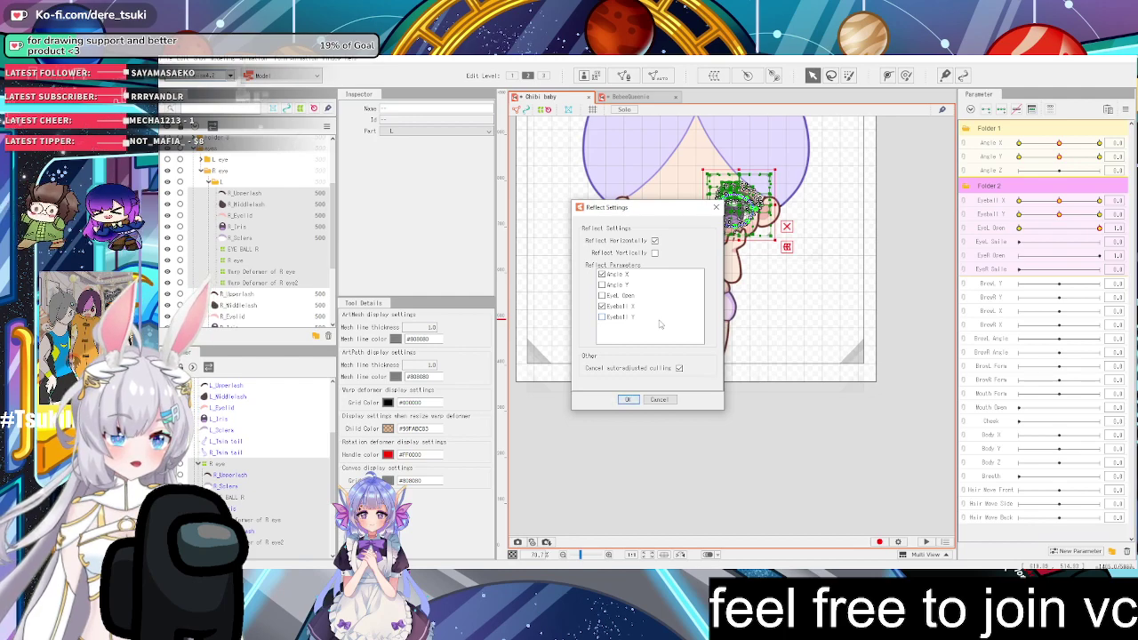
pyautogui.click(628, 400)
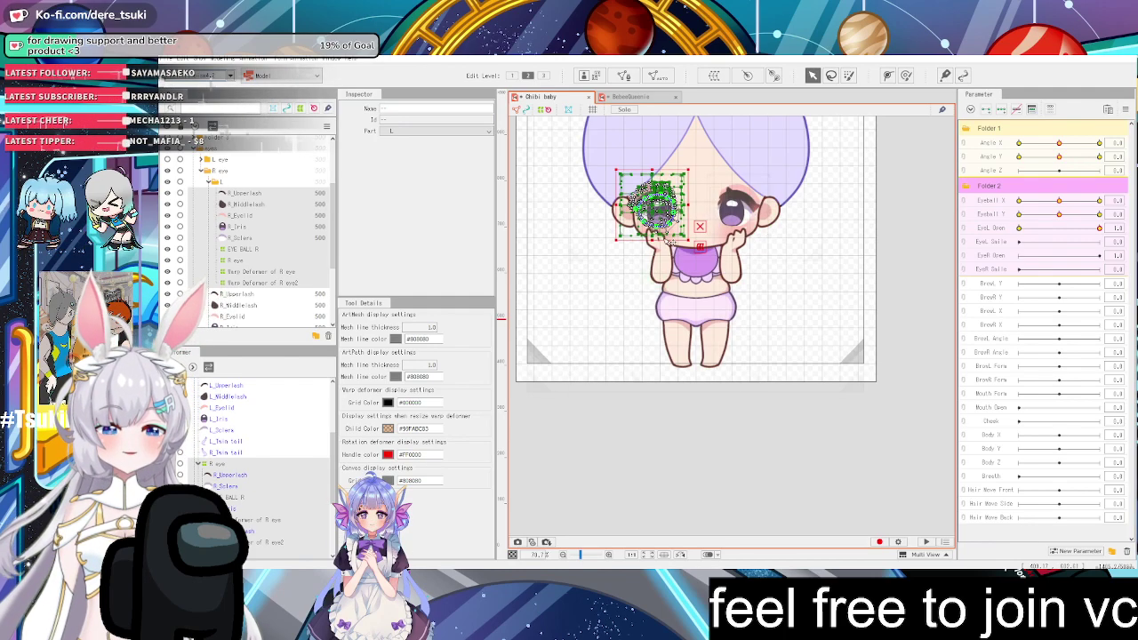
pyautogui.click(791, 419)
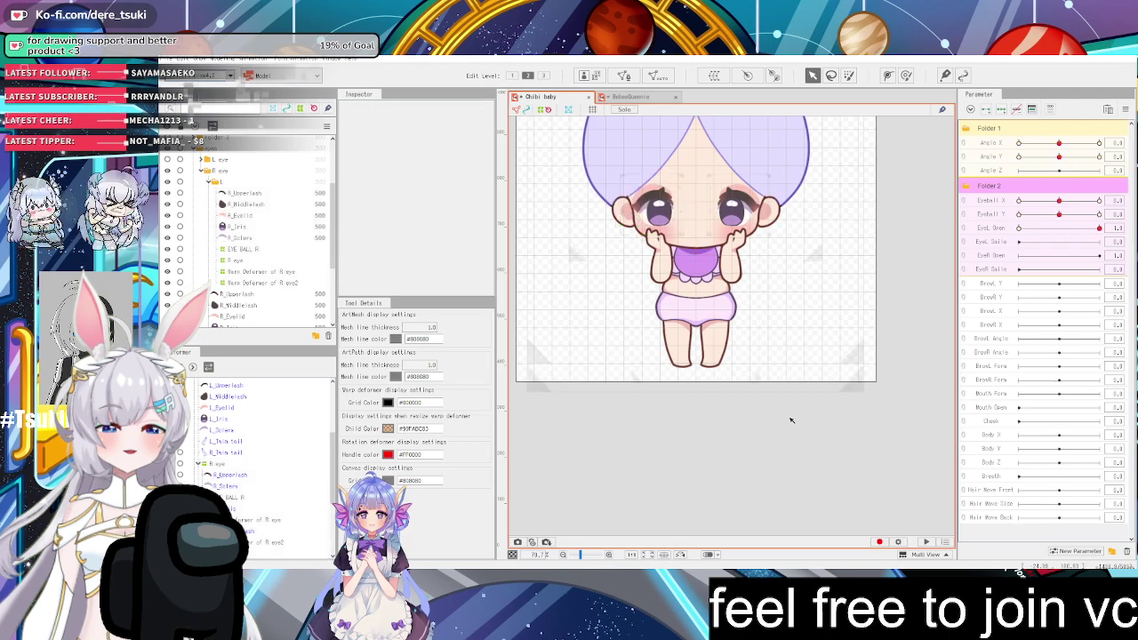
# Check the eyes at Eyeball X 1.0 and in the Physics/Scene Blending preview, and reset the parameters to default
pyautogui.moveTo(1057, 200); pyautogui.dragTo(1119, 208)
pyautogui.click(223, 59)
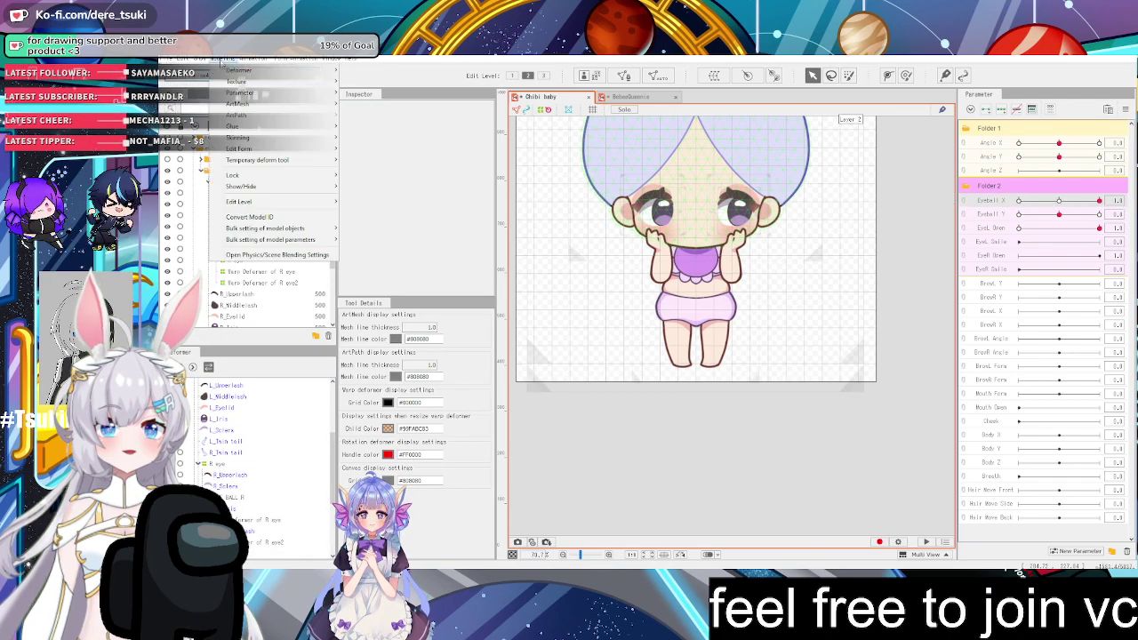
pyautogui.click(270, 257)
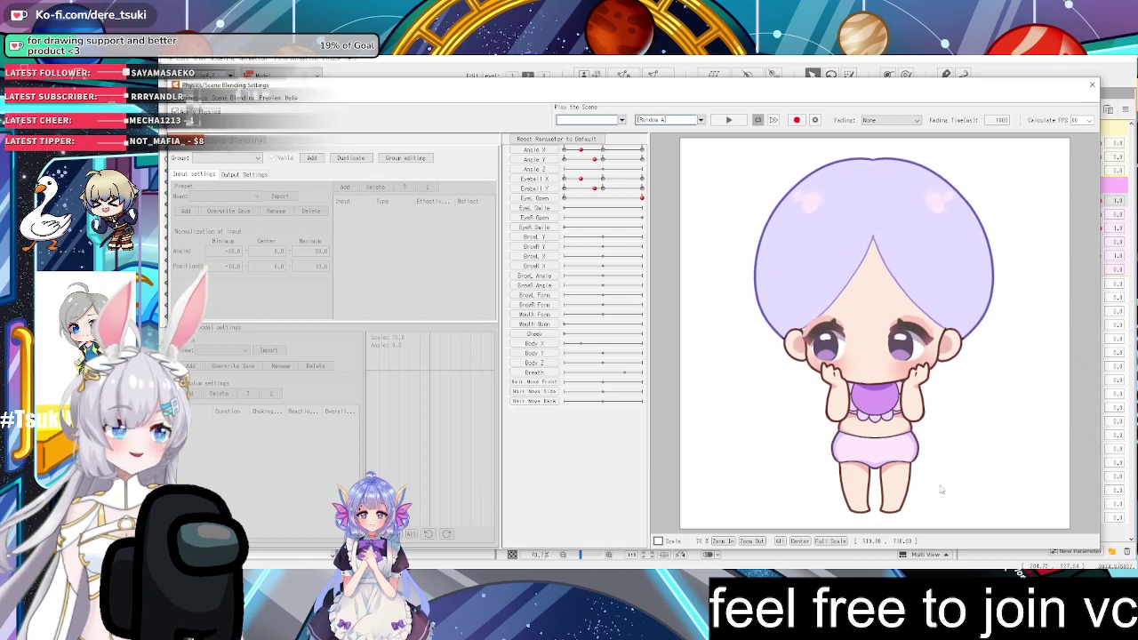
pyautogui.click(1092, 85)
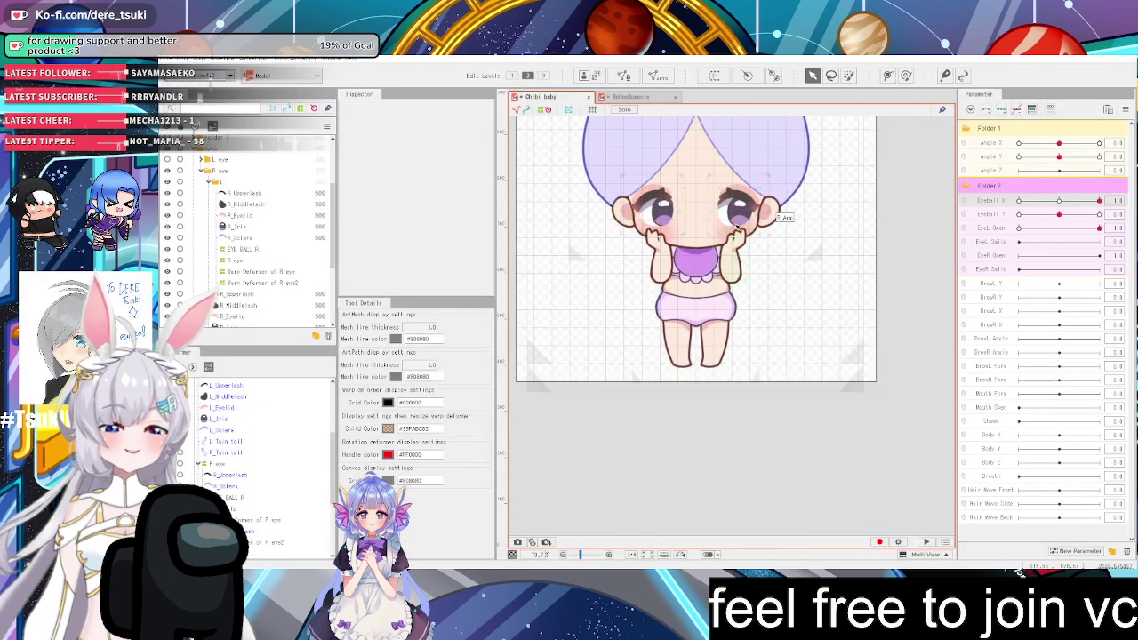
pyautogui.scroll(2, 723, 205)
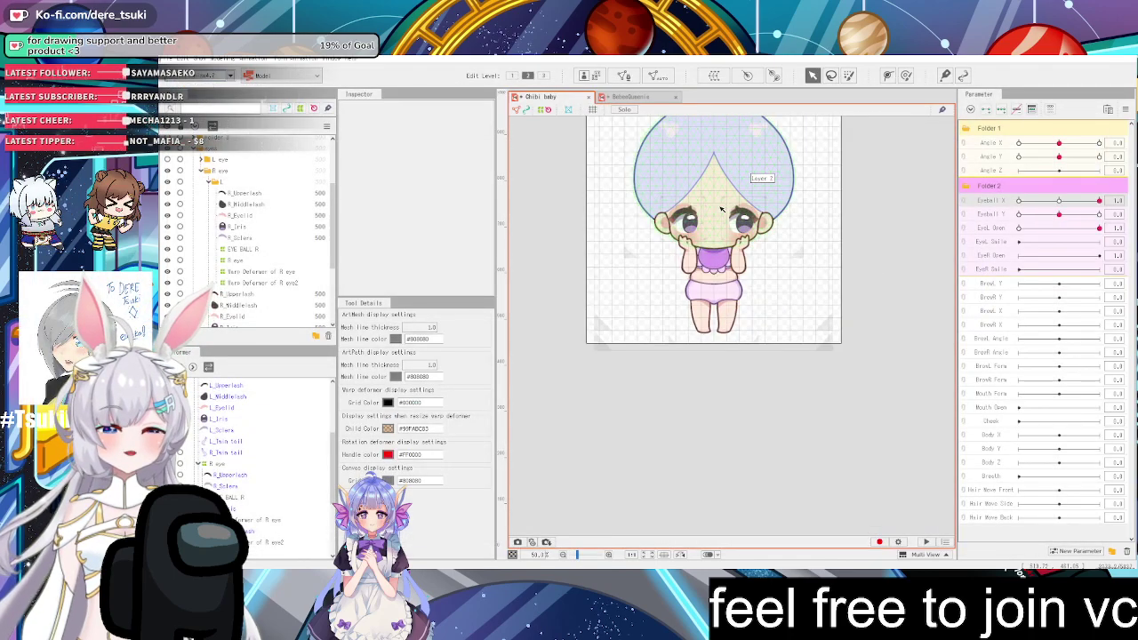
pyautogui.click(1124, 111)
pyautogui.click(1118, 123)
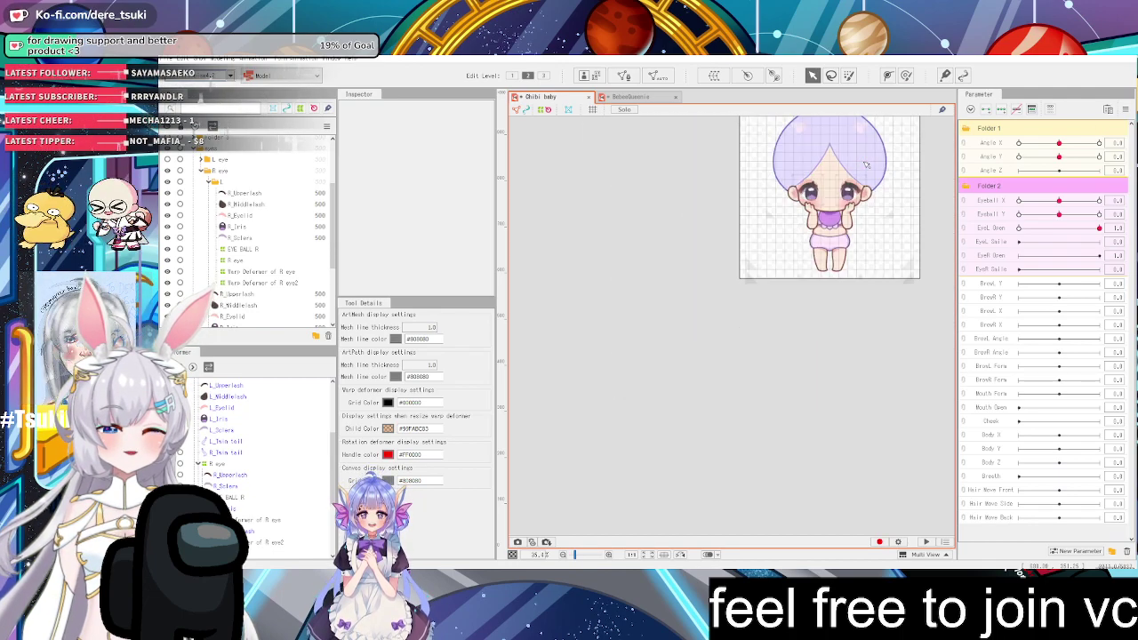
pyautogui.scroll(6, 826, 200)
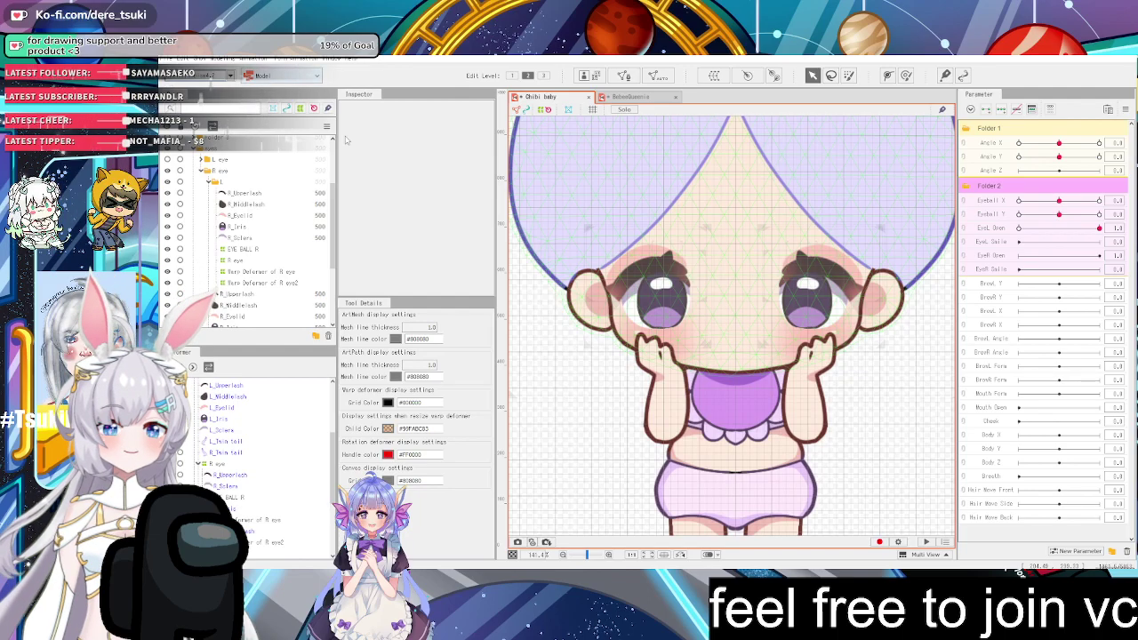
# Delete the L part with its reflected eye copy and reset the parameters to default
pyautogui.click(249, 194)
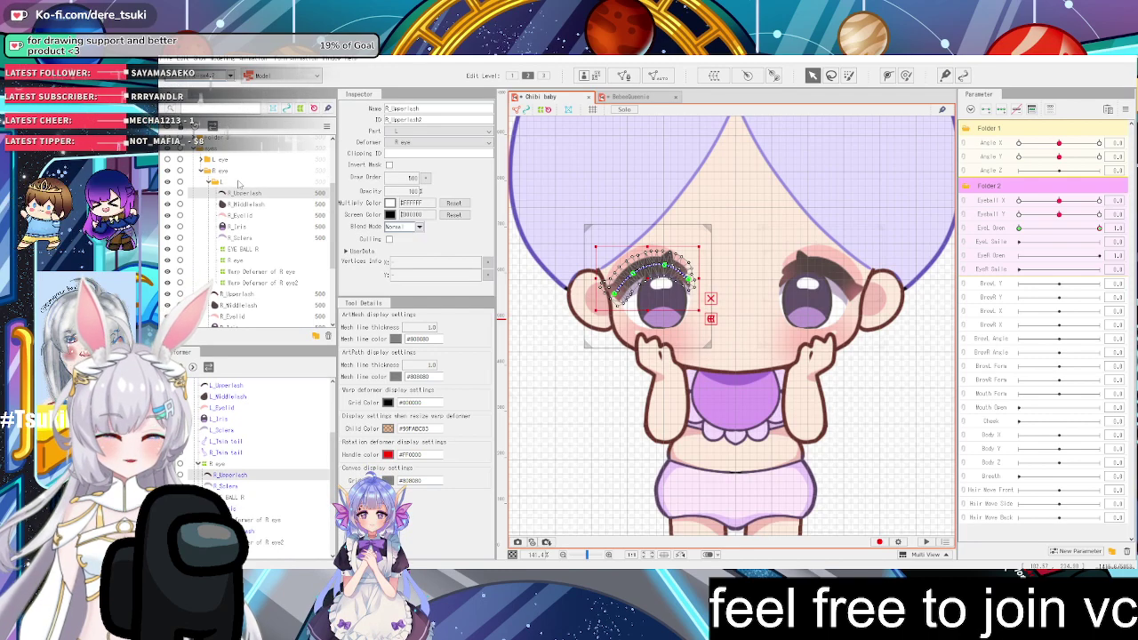
pyautogui.click(229, 182)
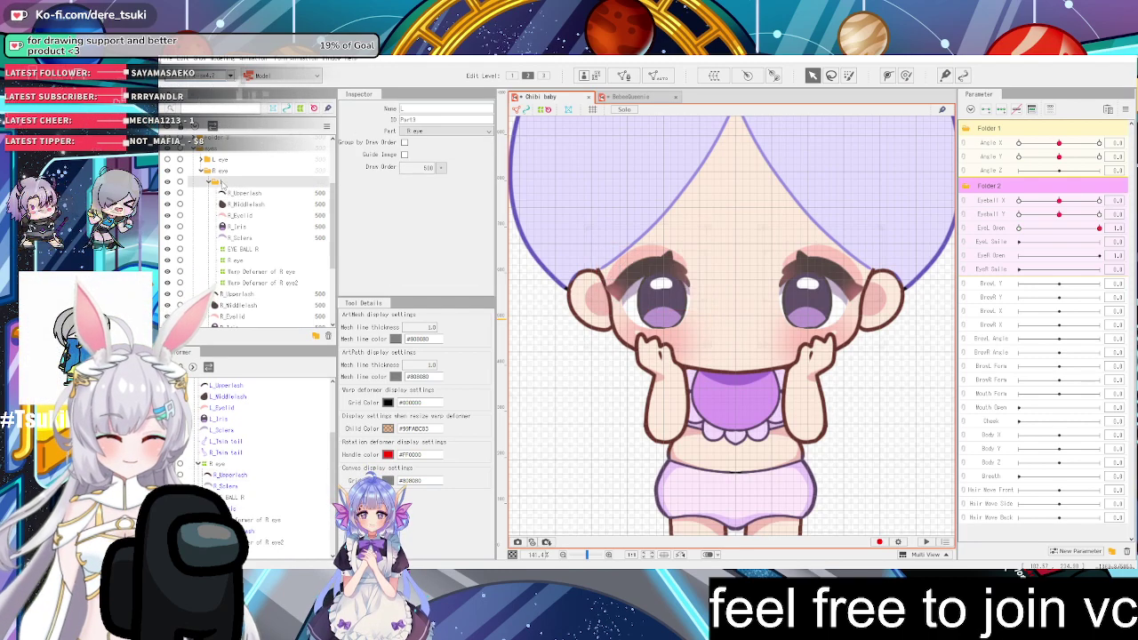
pyautogui.press('Delete')
pyautogui.press('Return')
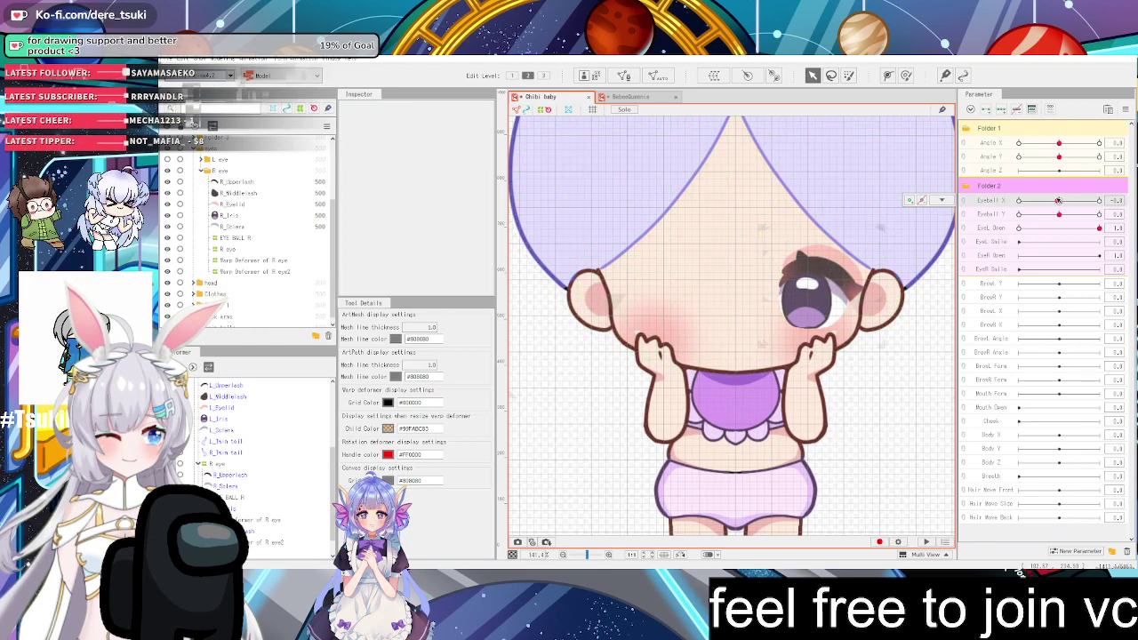
pyautogui.click(1124, 108)
pyautogui.click(1108, 122)
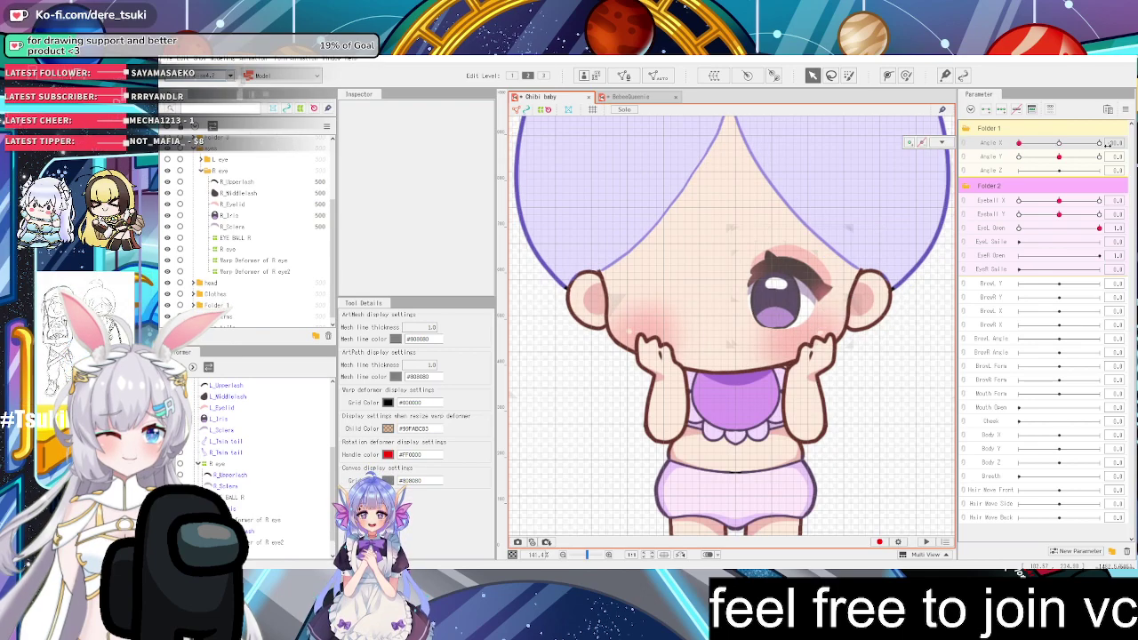
# Fine-tune the R eye warp deformer at Angle X -30 by shifting its middle control point slightly outward
pyautogui.click(849, 229)
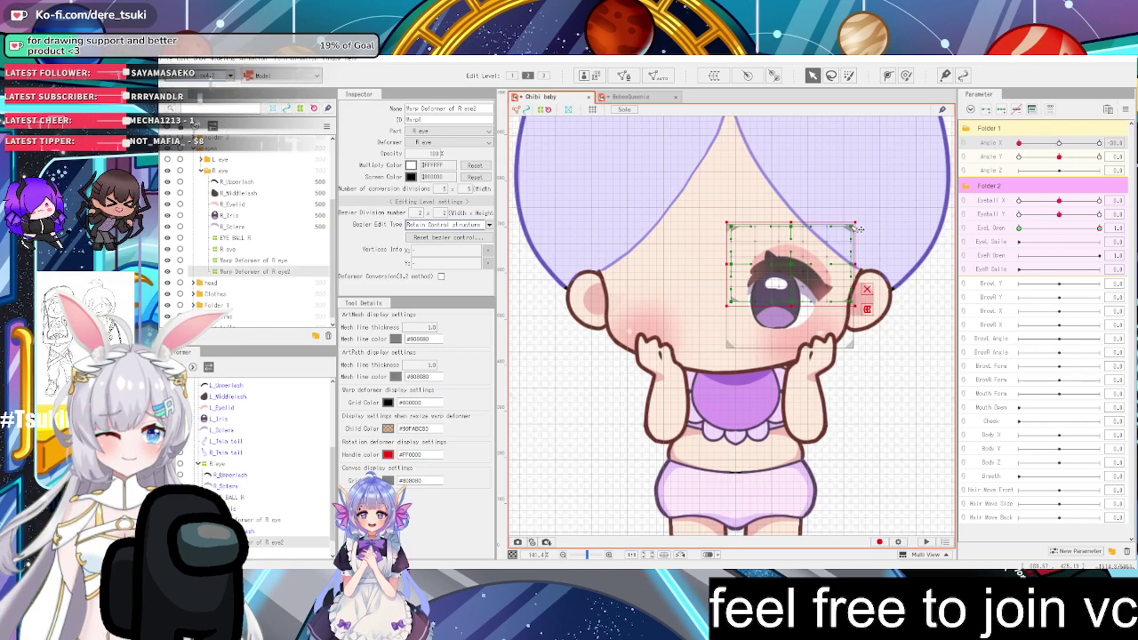
pyautogui.moveTo(1059, 144); pyautogui.dragTo(1064, 148)
pyautogui.moveTo(829, 287); pyautogui.dragTo(794, 287)
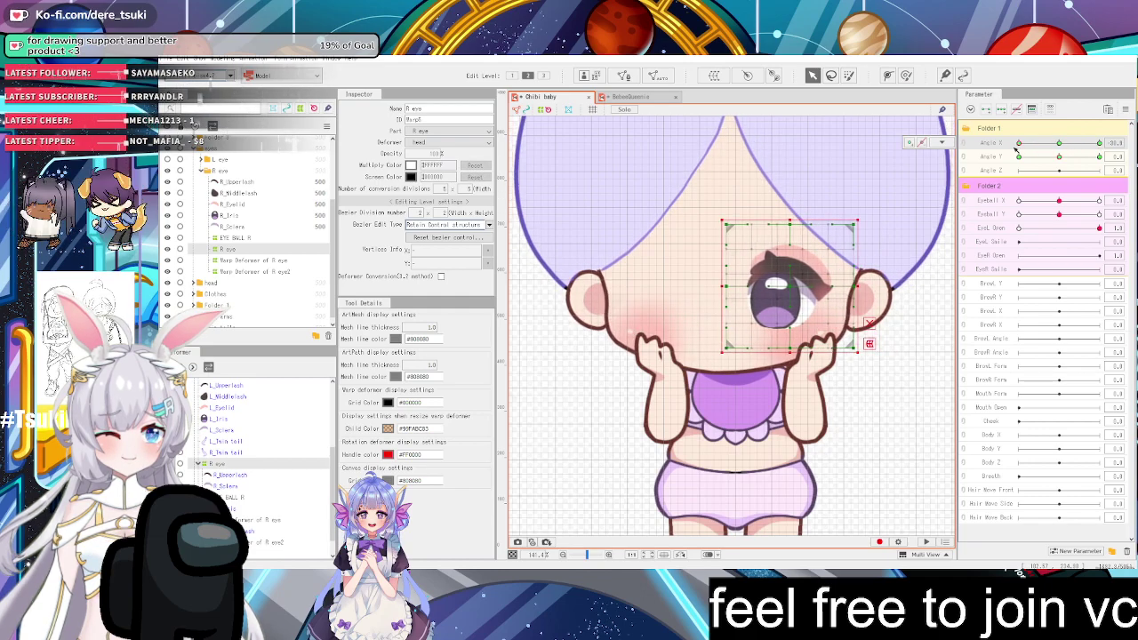
pyautogui.scroll(5, 794, 287)
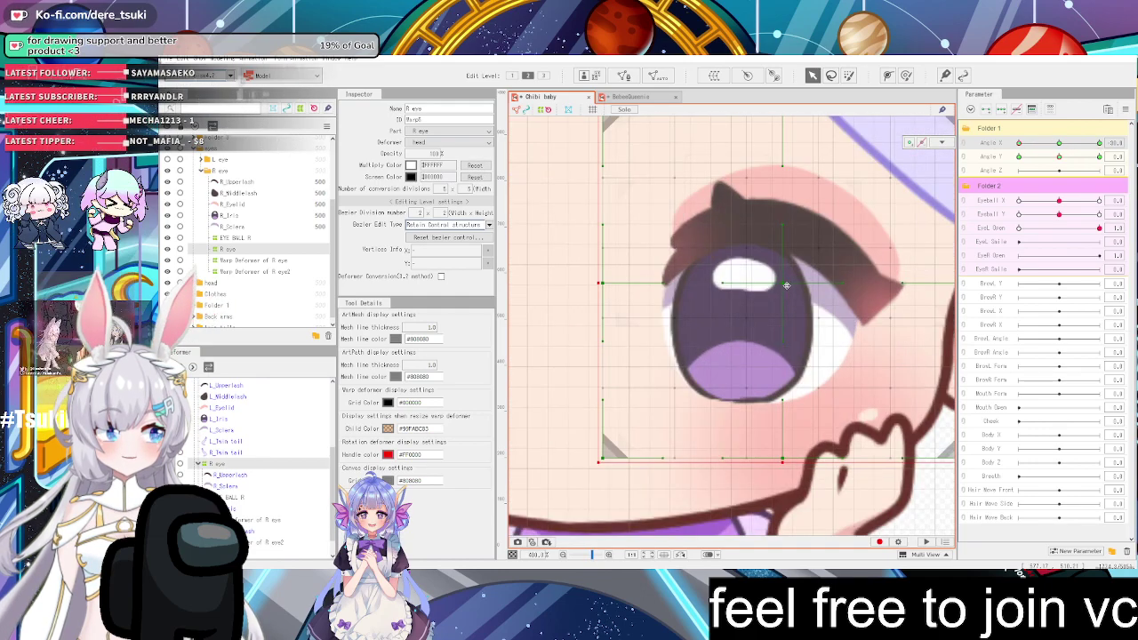
pyautogui.scroll(-3, 795, 286)
pyautogui.moveTo(1054, 144); pyautogui.dragTo(985, 156)
pyautogui.scroll(2, 793, 289)
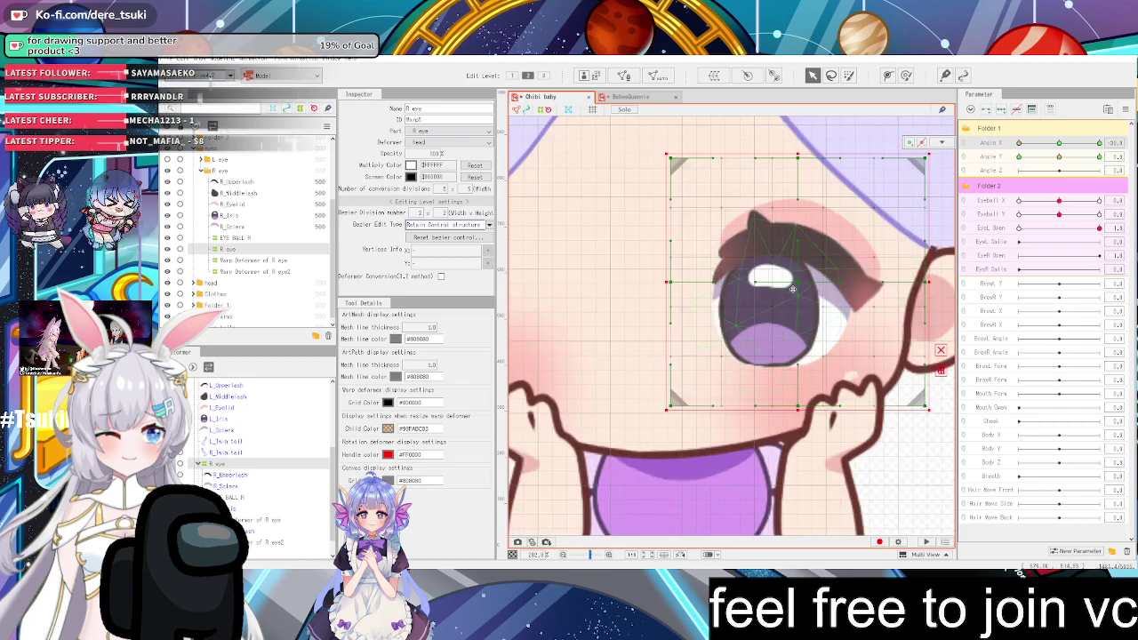
pyautogui.moveTo(797, 285); pyautogui.dragTo(799, 285)
# At Angle X 30, select the control points on the inner side of the R eye warp deformer and nudge them left
pyautogui.moveTo(1032, 143)
pyautogui.mouseDown()
pyautogui.moveTo(1057, 151)
pyautogui.moveTo(990, 152)
pyautogui.moveTo(1047, 154)
pyautogui.mouseUp()
pyautogui.click(1099, 143)
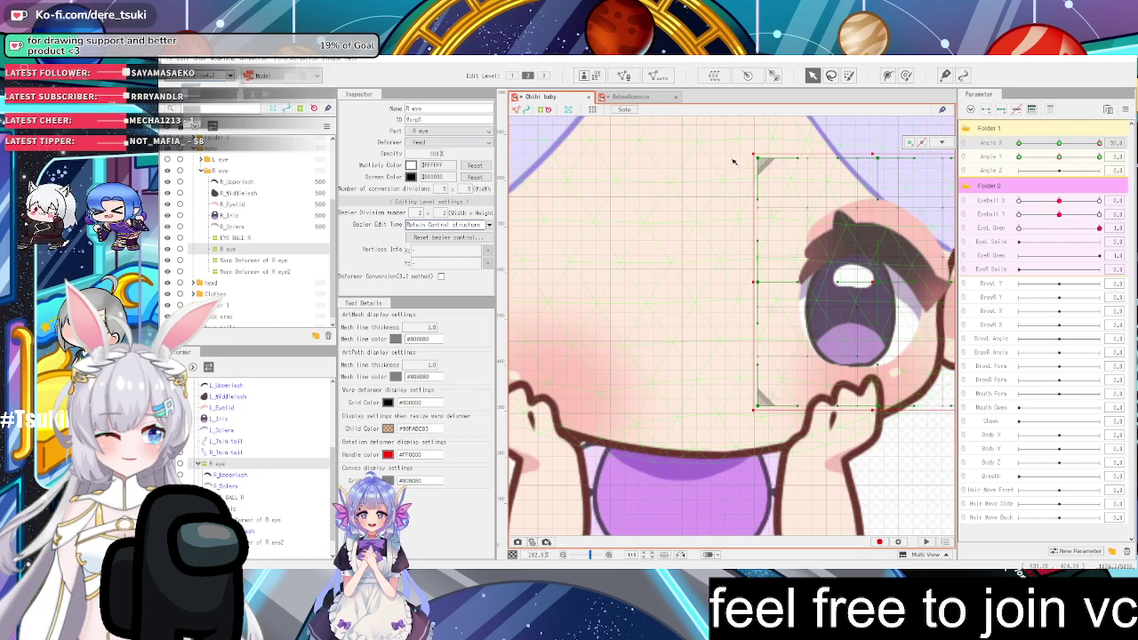
pyautogui.moveTo(738, 133); pyautogui.dragTo(883, 443)
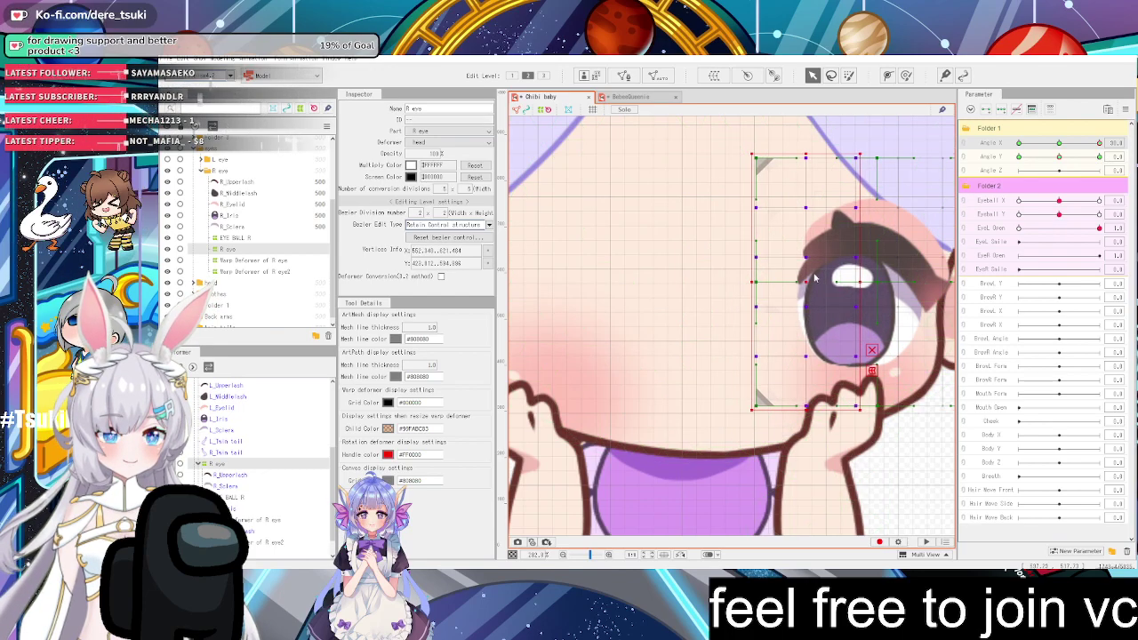
pyautogui.moveTo(732, 135); pyautogui.dragTo(825, 438)
pyautogui.press('Left')
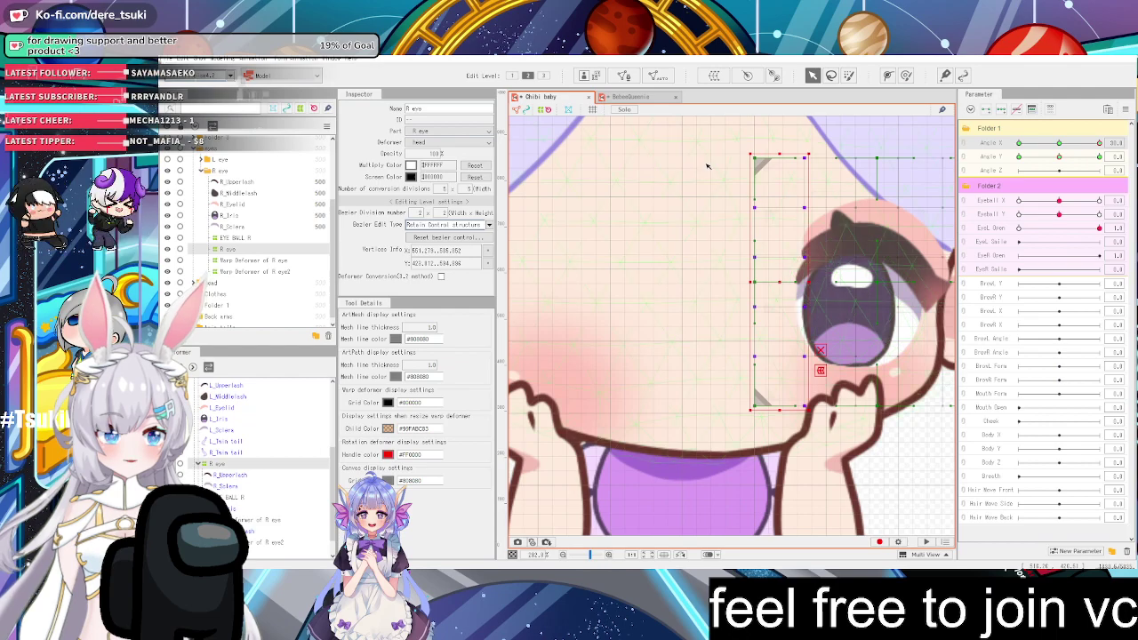
pyautogui.scroll(-2, 880, 310)
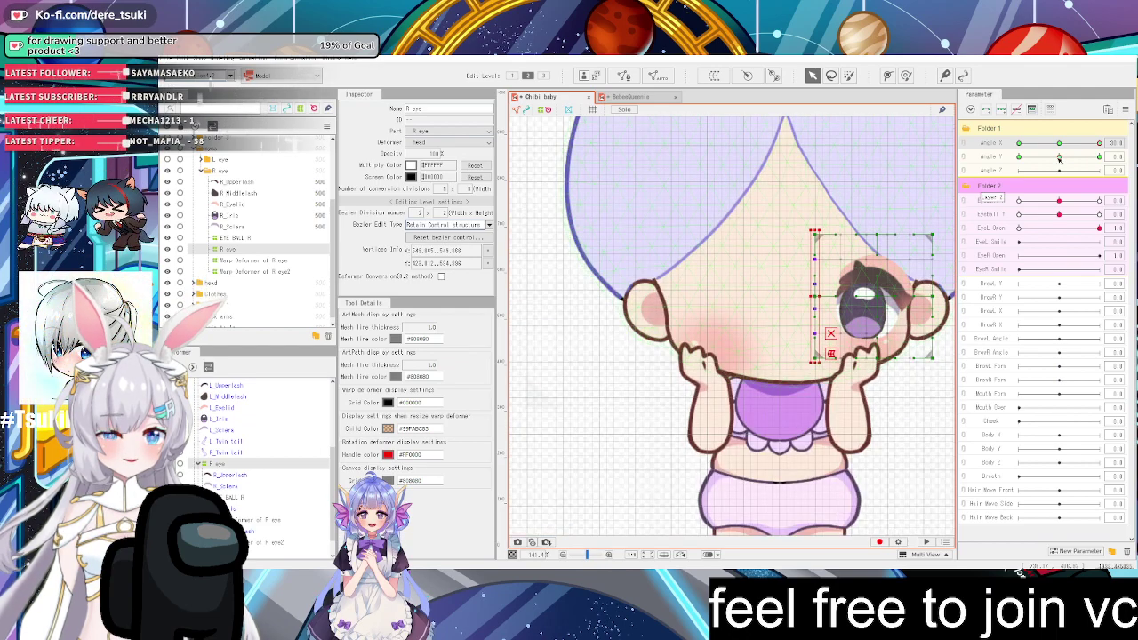
# Sweep Angle Y to check how the adjusted R eye deforms
pyautogui.moveTo(1059, 157); pyautogui.dragTo(1119, 171)
pyautogui.click(1125, 109)
pyautogui.click(1107, 121)
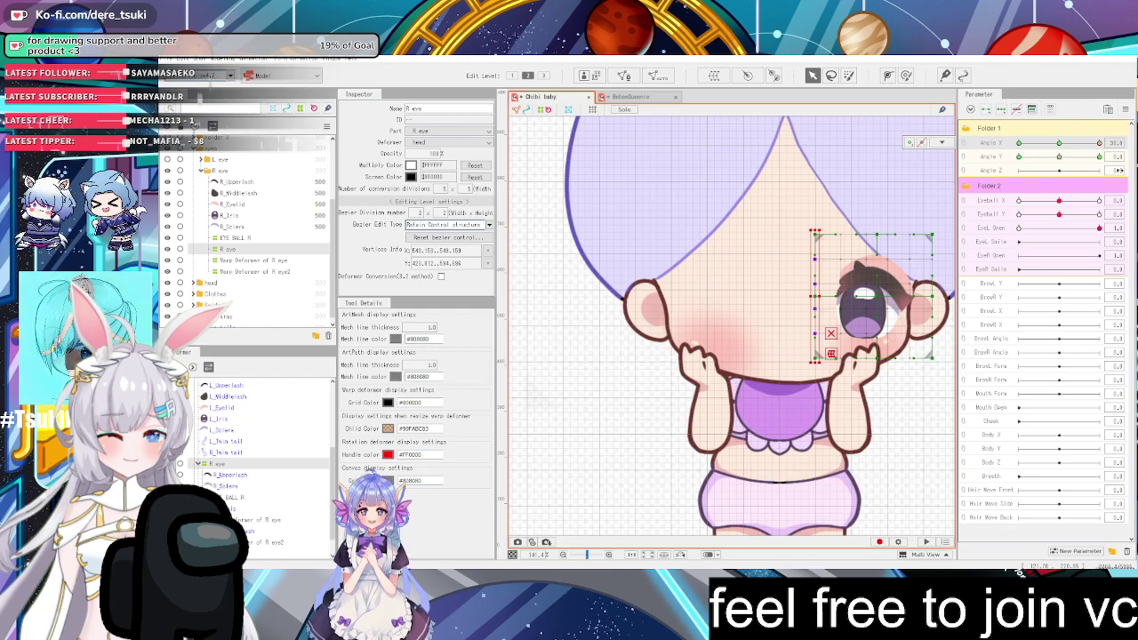
# Reset all parameters to default and select all R eye objects, from R_Upperlash to Warp Deformer of R eye2
pyautogui.click(1125, 109)
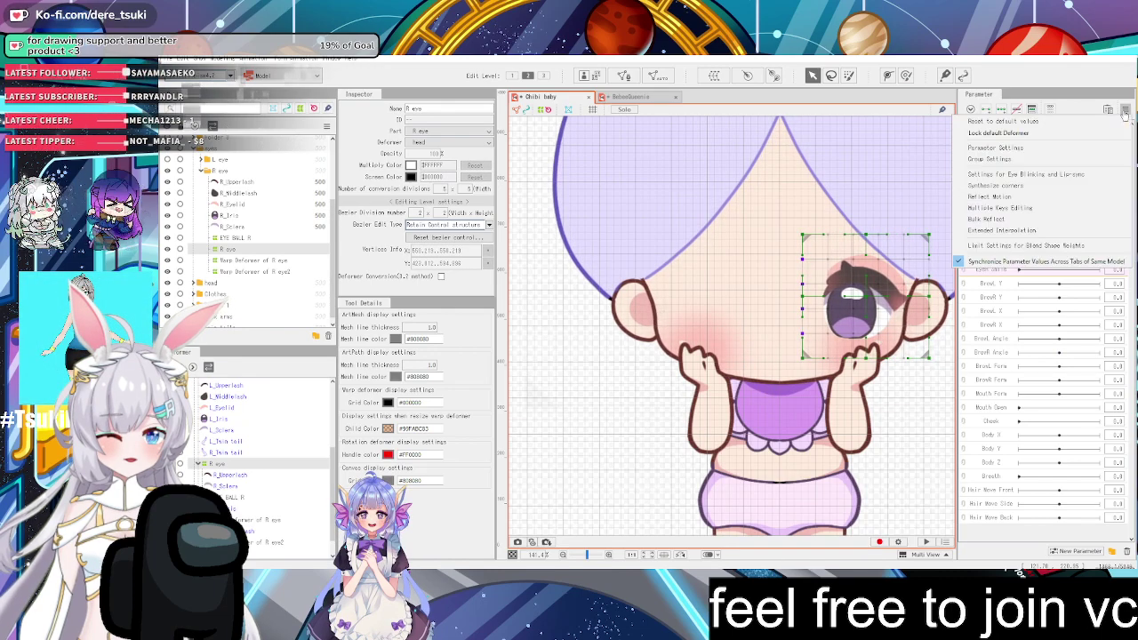
pyautogui.click(998, 121)
pyautogui.click(236, 181)
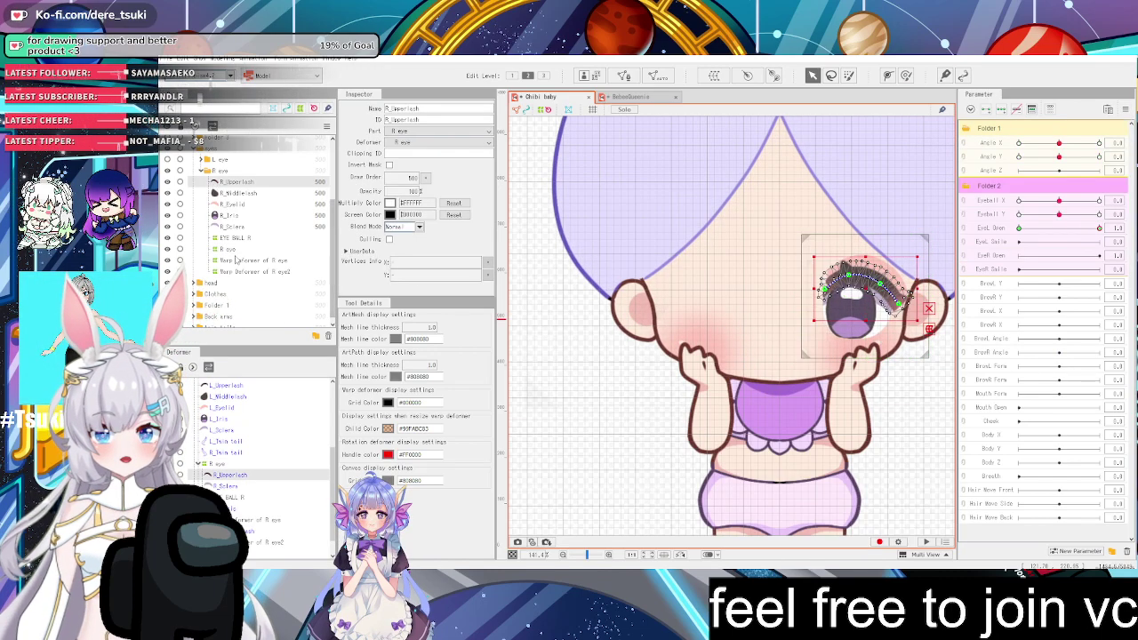
pyautogui.keyDown('shift'); pyautogui.click(237, 272); pyautogui.keyUp('shift')
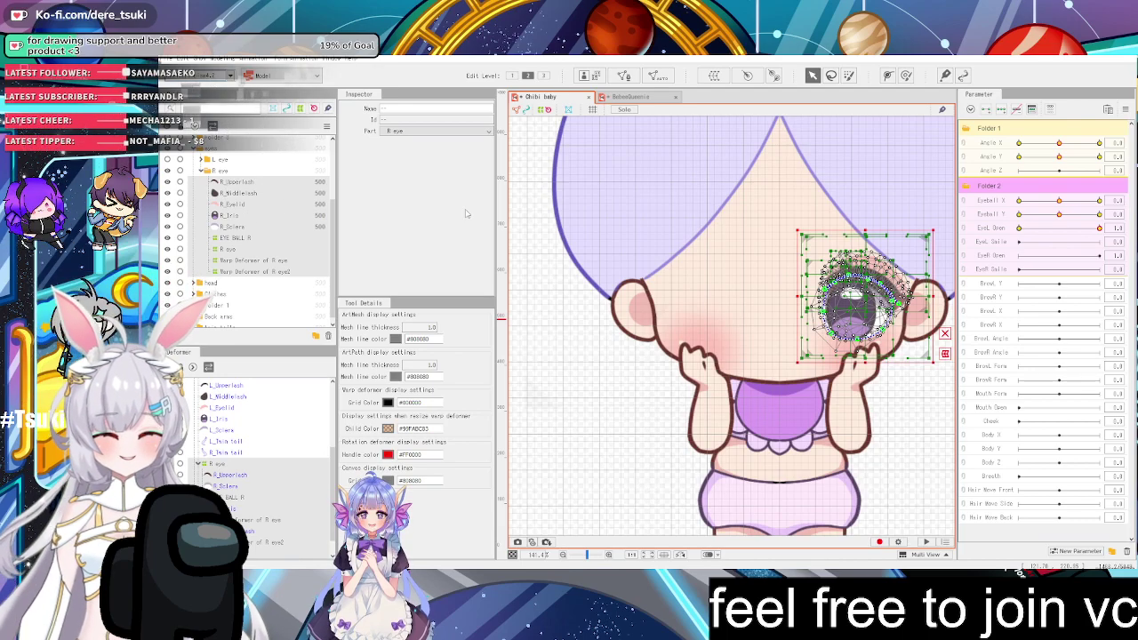
pyautogui.rightClick(867, 303)
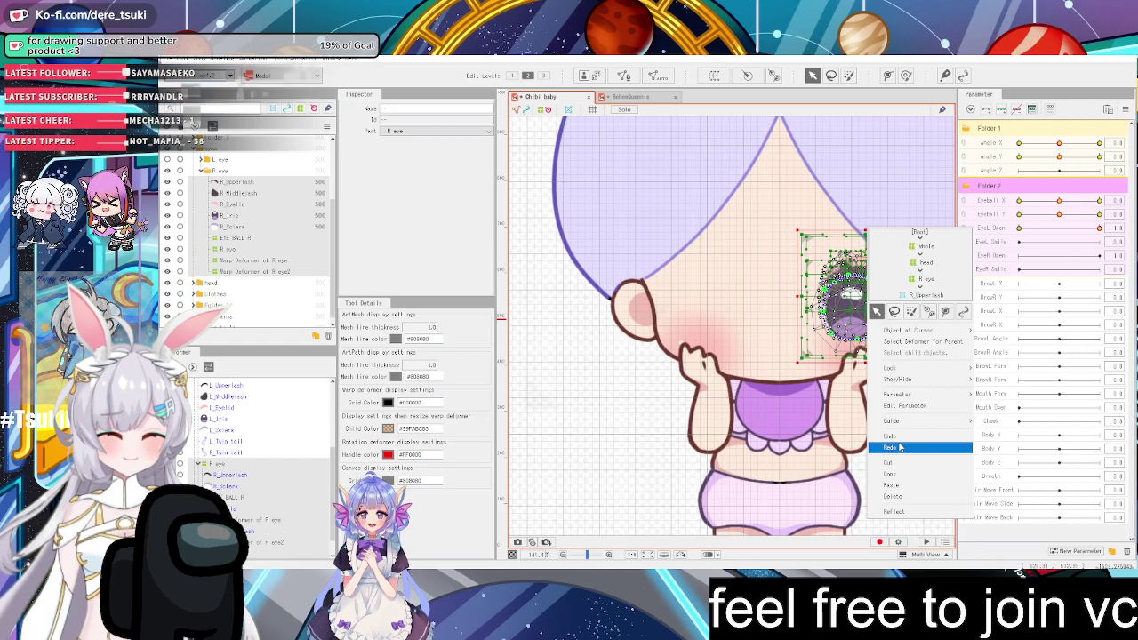
pyautogui.click(915, 511)
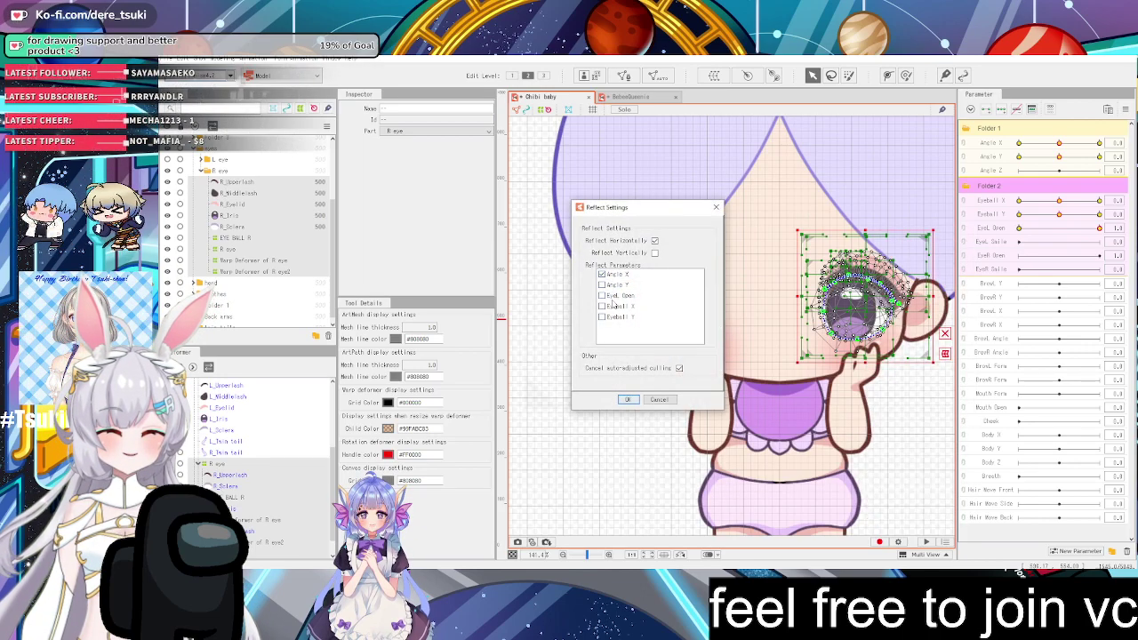
pyautogui.click(627, 399)
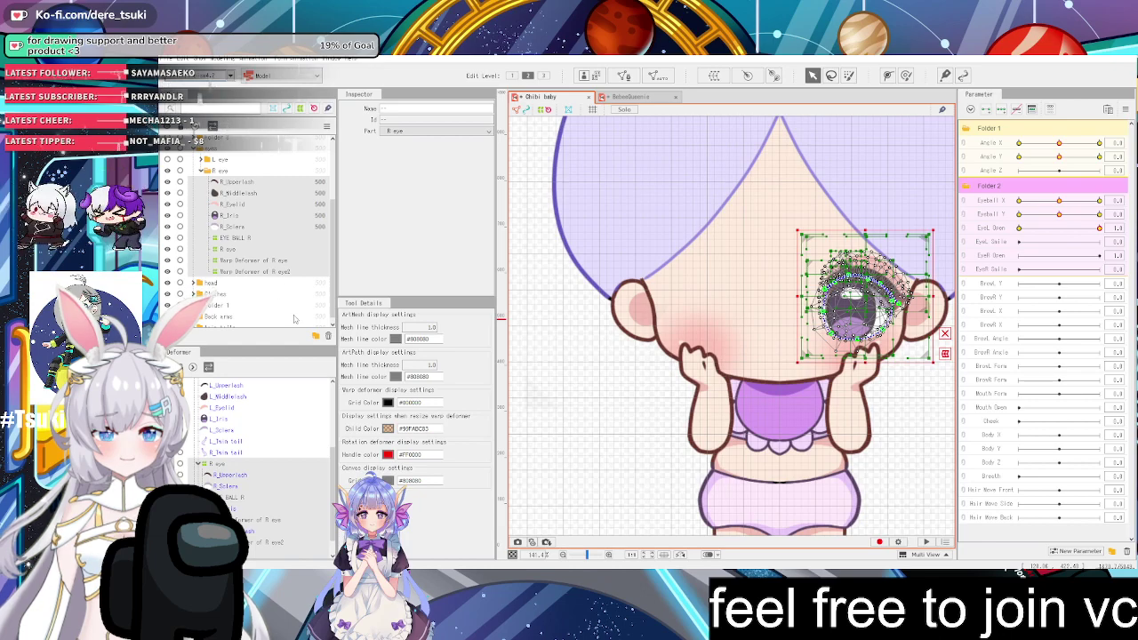
# Paste a duplicate set of the R eye objects and create a part named L that takes in the selected objects
pyautogui.hotkey('ctrl', 's')
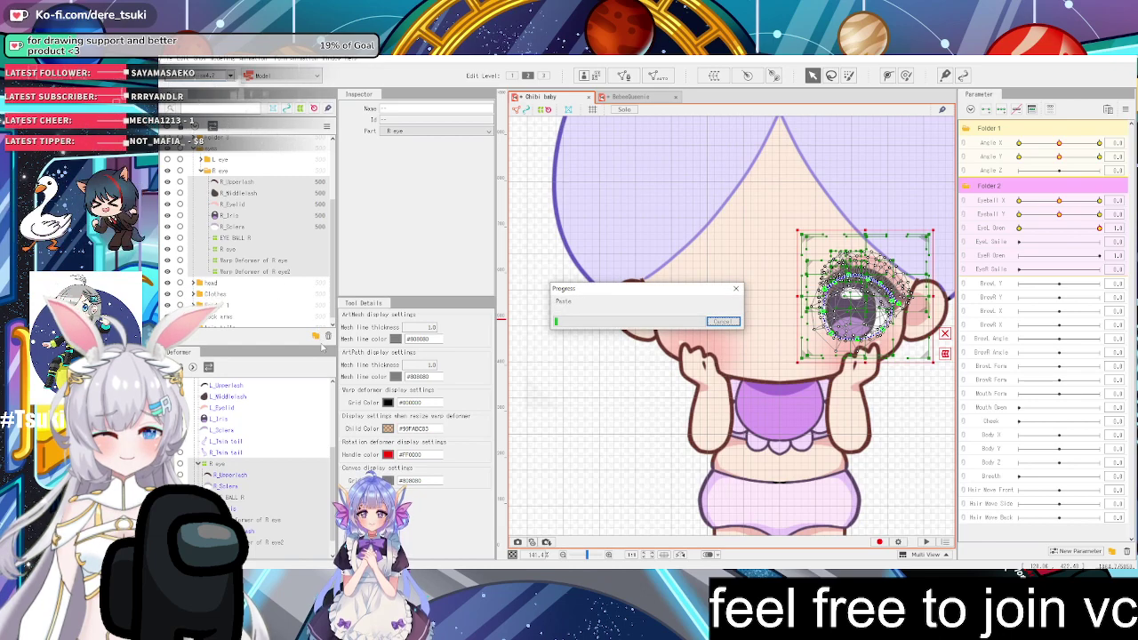
pyautogui.click(315, 340)
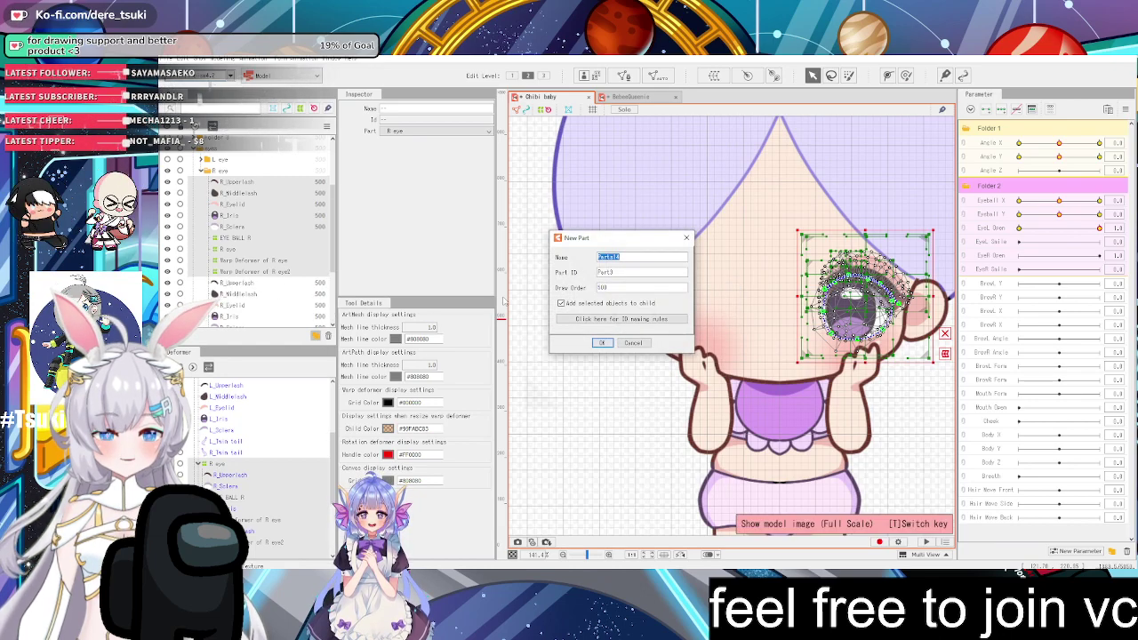
pyautogui.write('L')
pyautogui.click(603, 342)
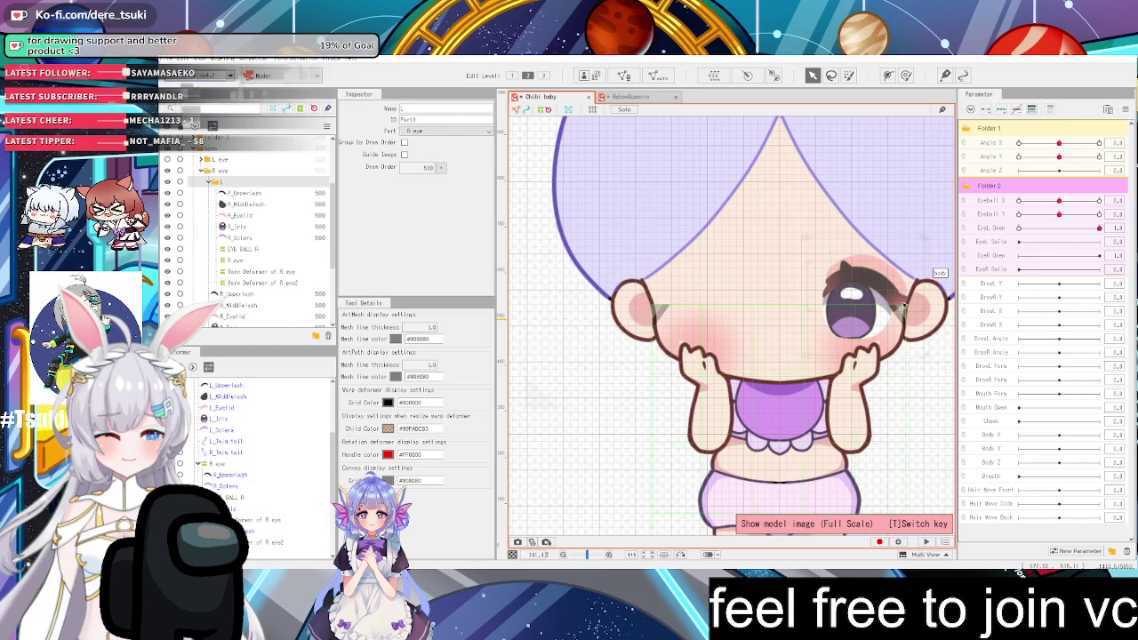
# Reflect all meshes and deformers inside the L part horizontally, with Angle X and Eyeball X as reflected parameters
pyautogui.click(233, 193)
pyautogui.keyDown('shift'); pyautogui.click(258, 283); pyautogui.keyUp('shift')
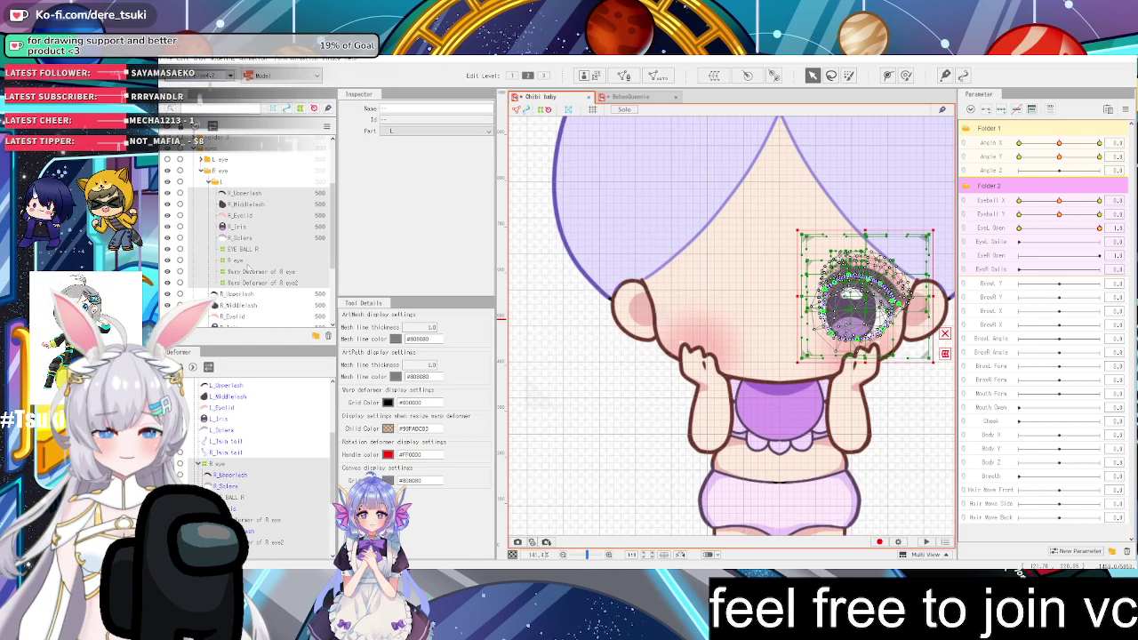
pyautogui.rightClick(251, 256)
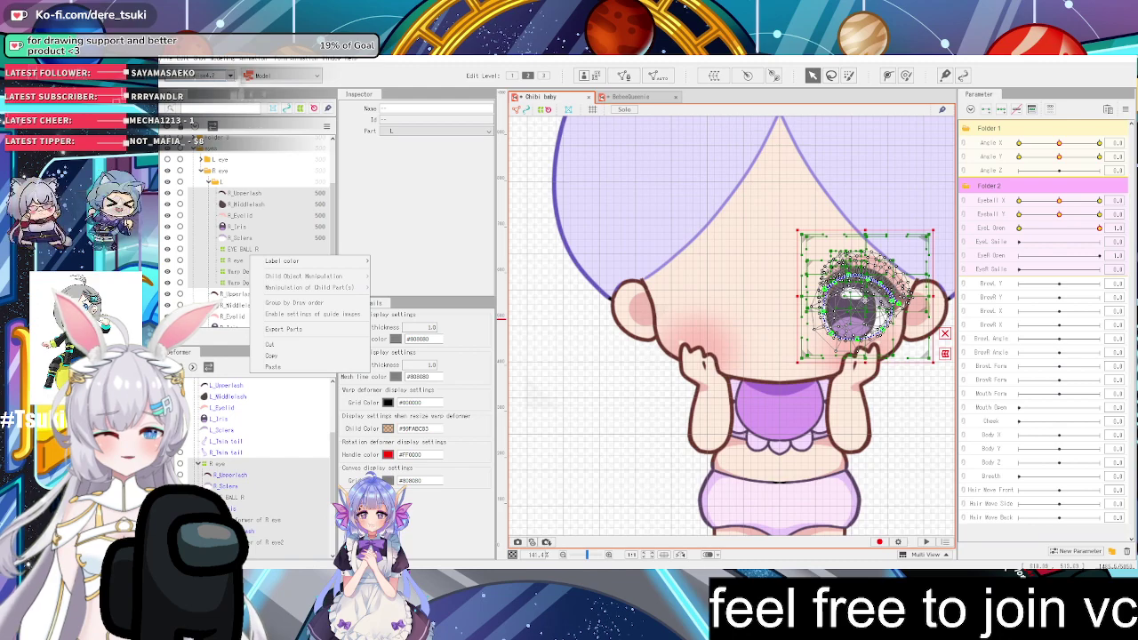
pyautogui.rightClick(866, 229)
pyautogui.click(892, 512)
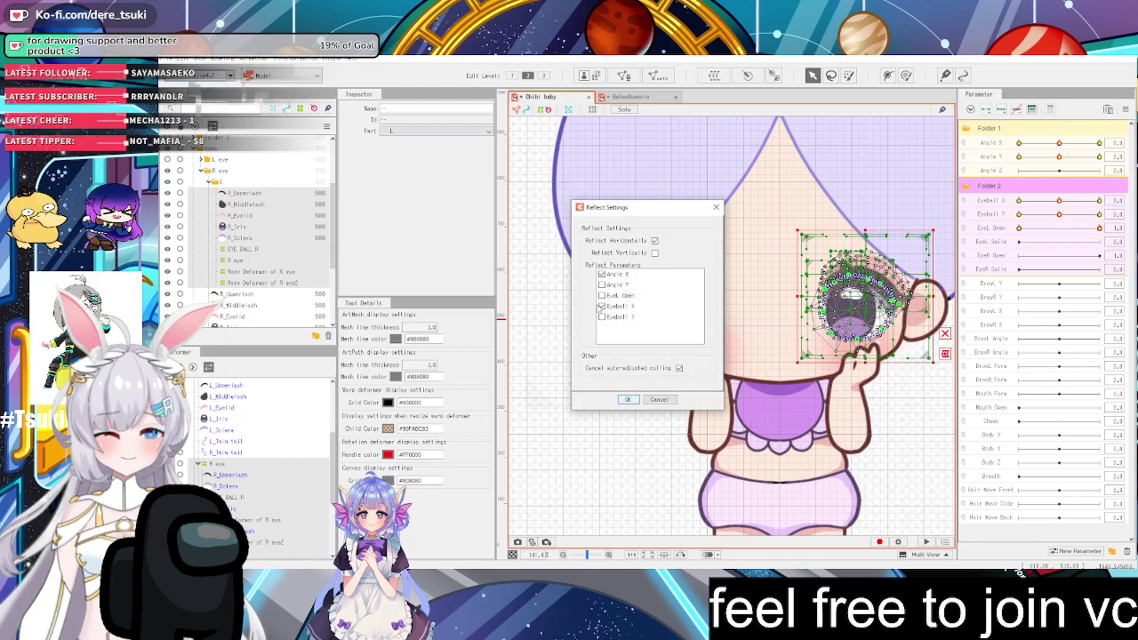
pyautogui.click(627, 399)
# Preview both eyes following the head and gaze movement in the Physics/Scene Blending window, and close it
pyautogui.scroll(-5, 675, 303)
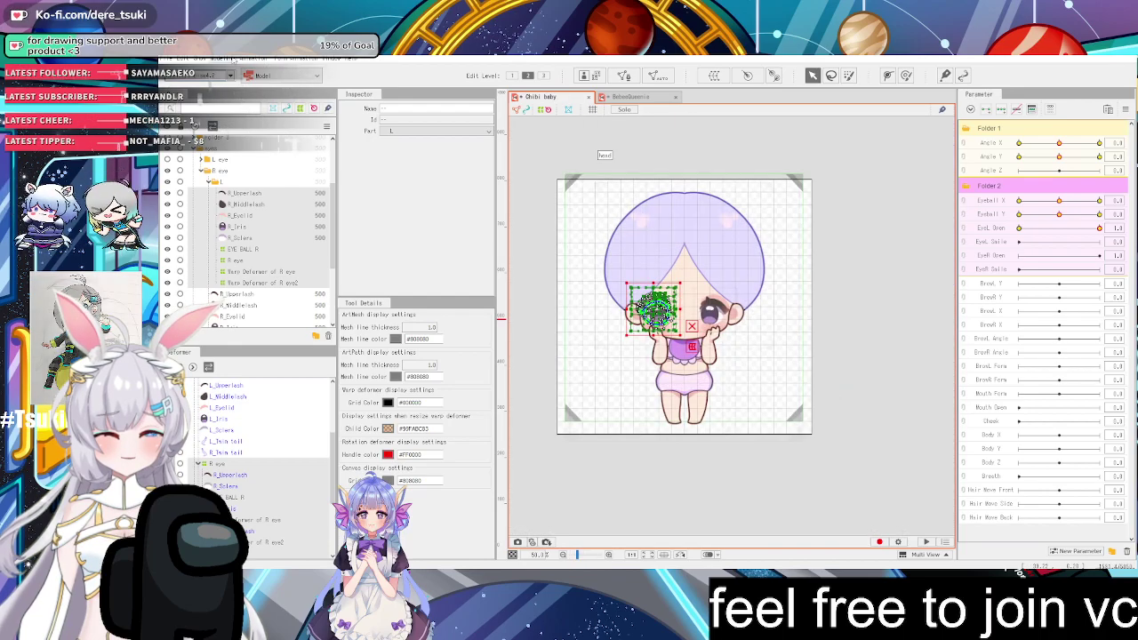
pyautogui.click(233, 59)
pyautogui.click(321, 257)
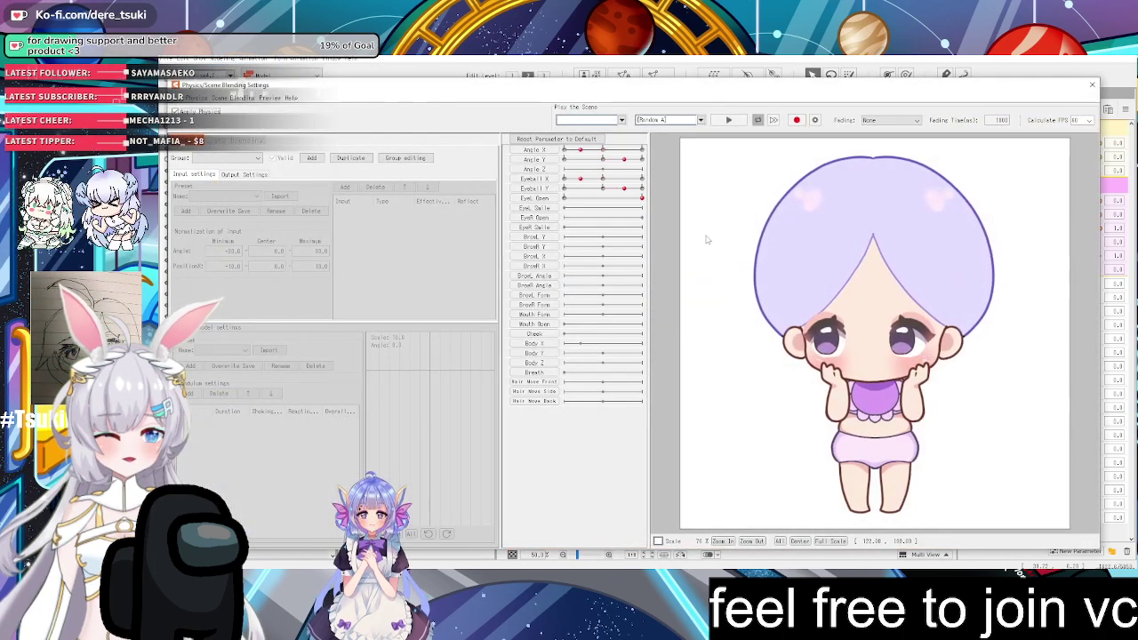
pyautogui.moveTo(706, 239); pyautogui.dragTo(664, 359)
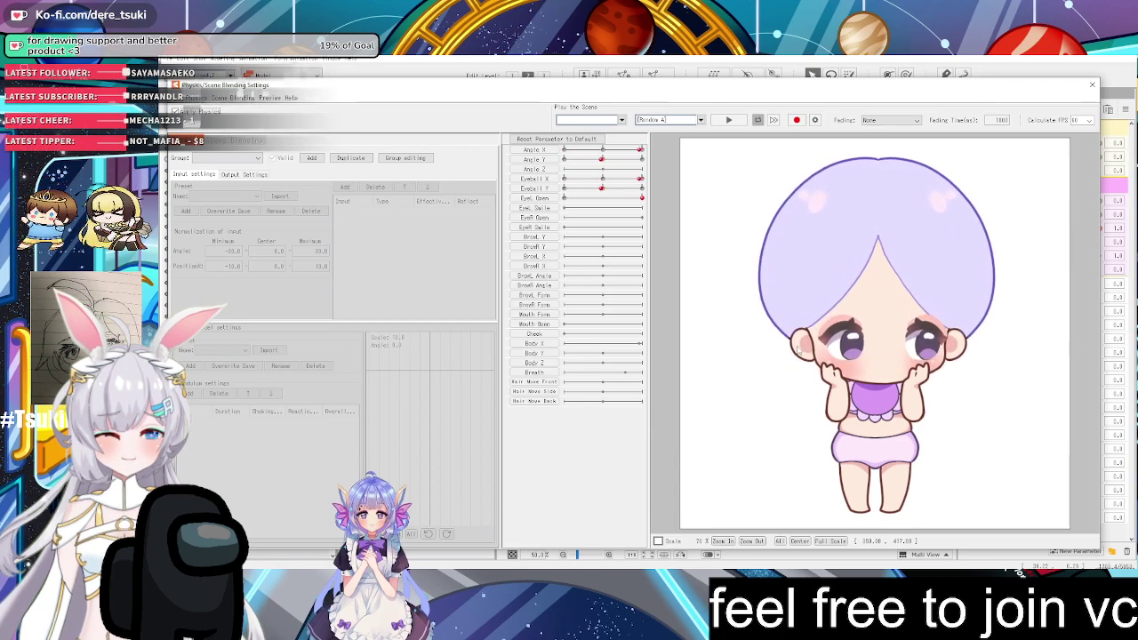
pyautogui.click(1092, 84)
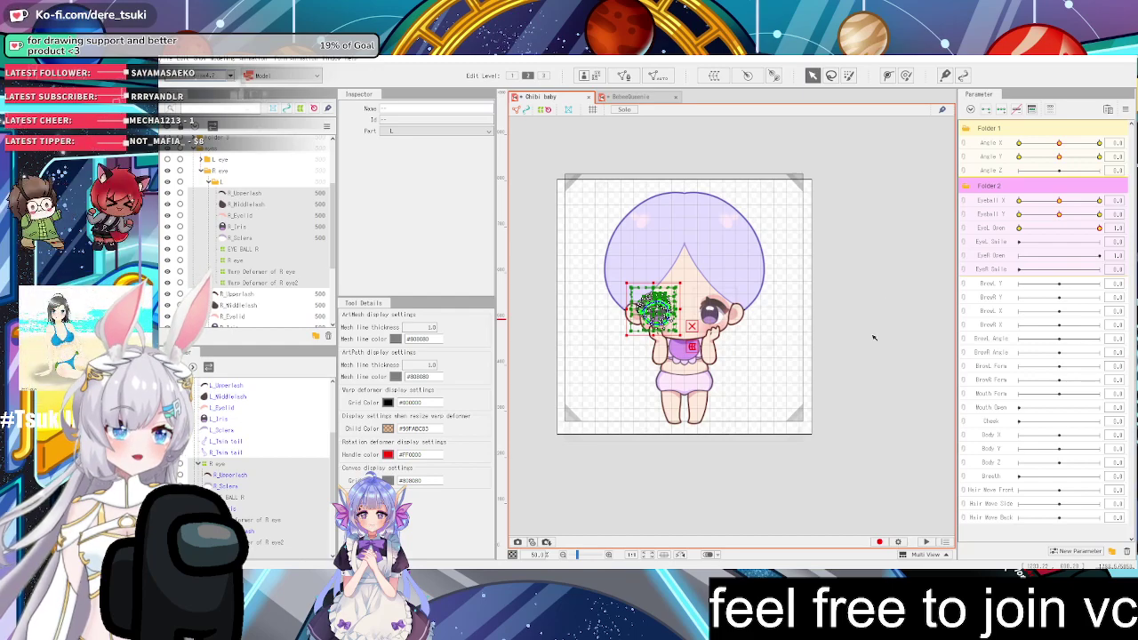
# Try the Eyeball X movement on both eyes and reset all parameters to default
pyautogui.scroll(2, 747, 267)
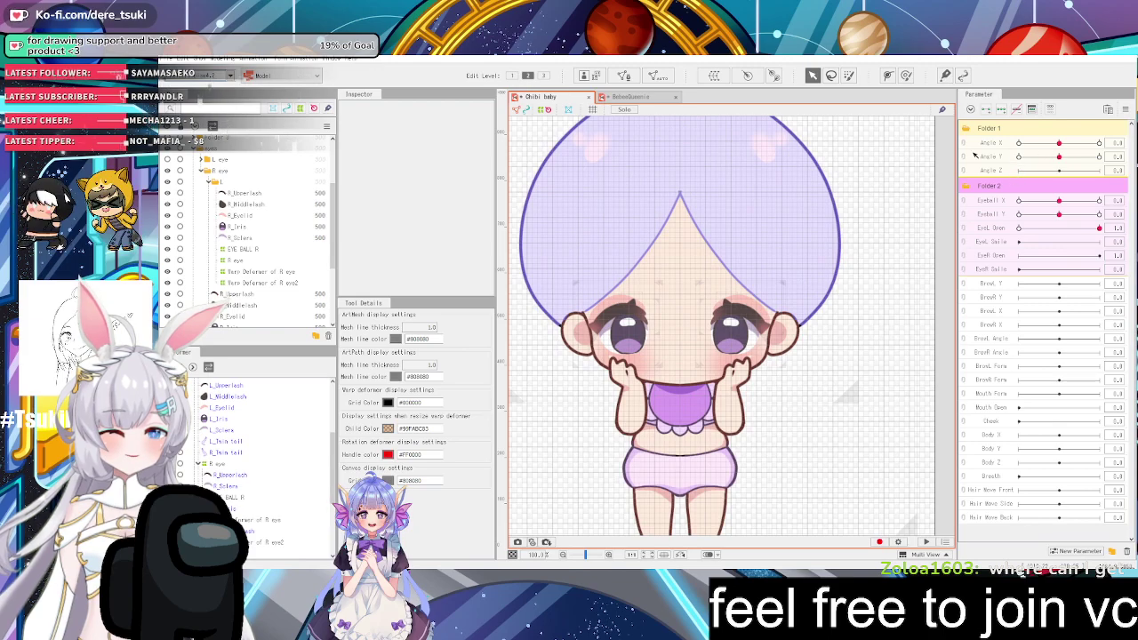
pyautogui.scroll(-2, 743, 245)
pyautogui.scroll(2, 679, 244)
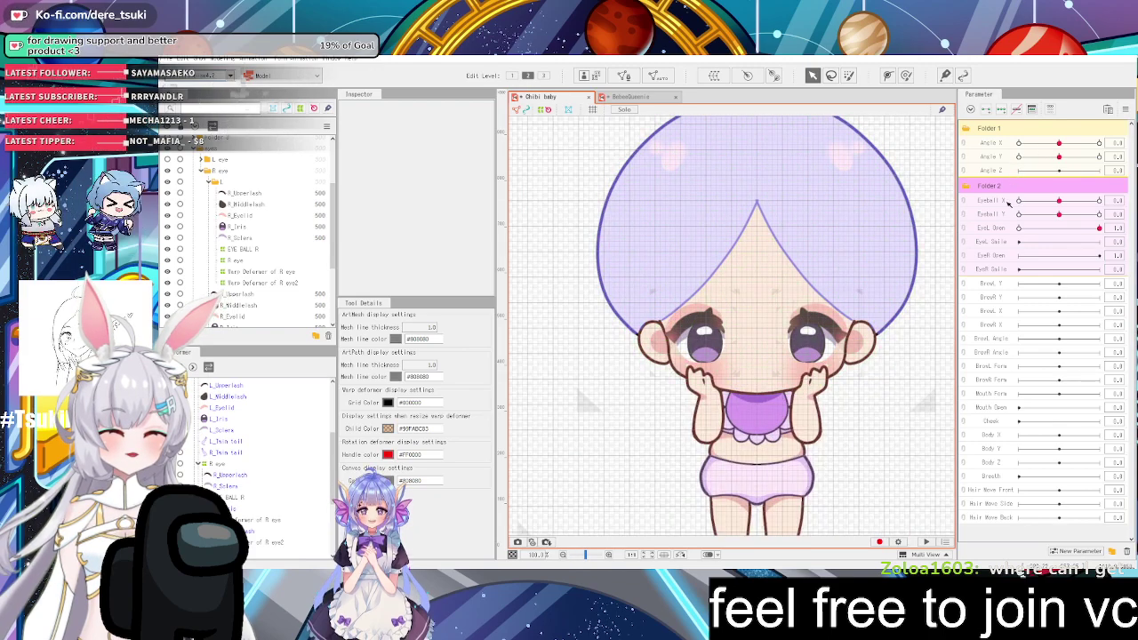
pyautogui.moveTo(1037, 200)
pyautogui.mouseDown()
pyautogui.moveTo(1098, 200)
pyautogui.moveTo(1058, 200)
pyautogui.mouseUp()
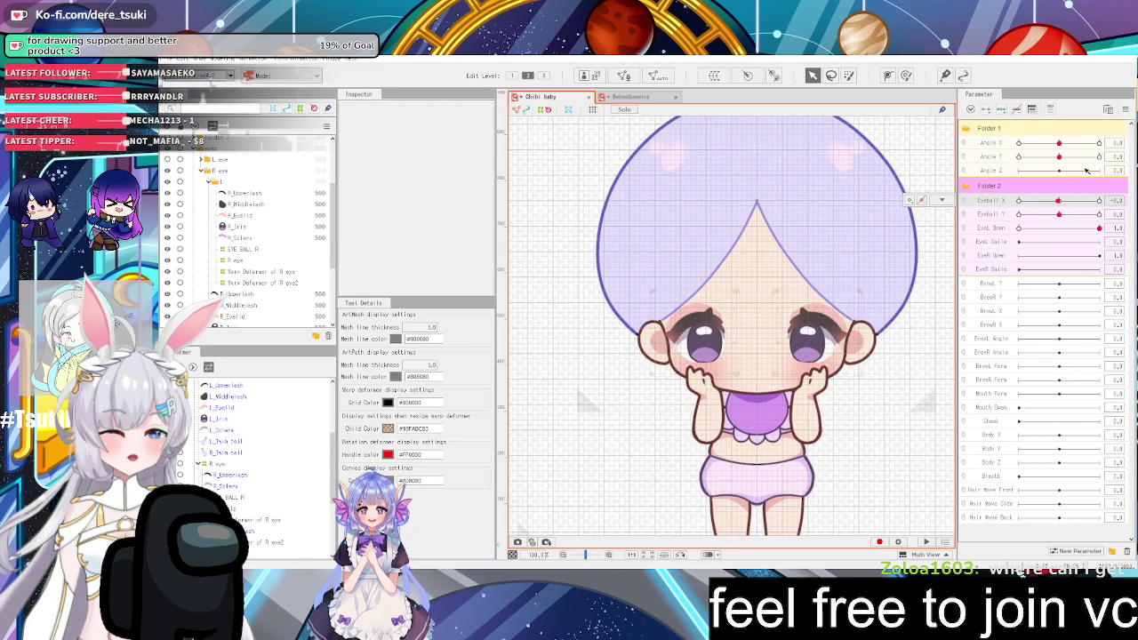
pyautogui.click(1125, 109)
pyautogui.click(1113, 121)
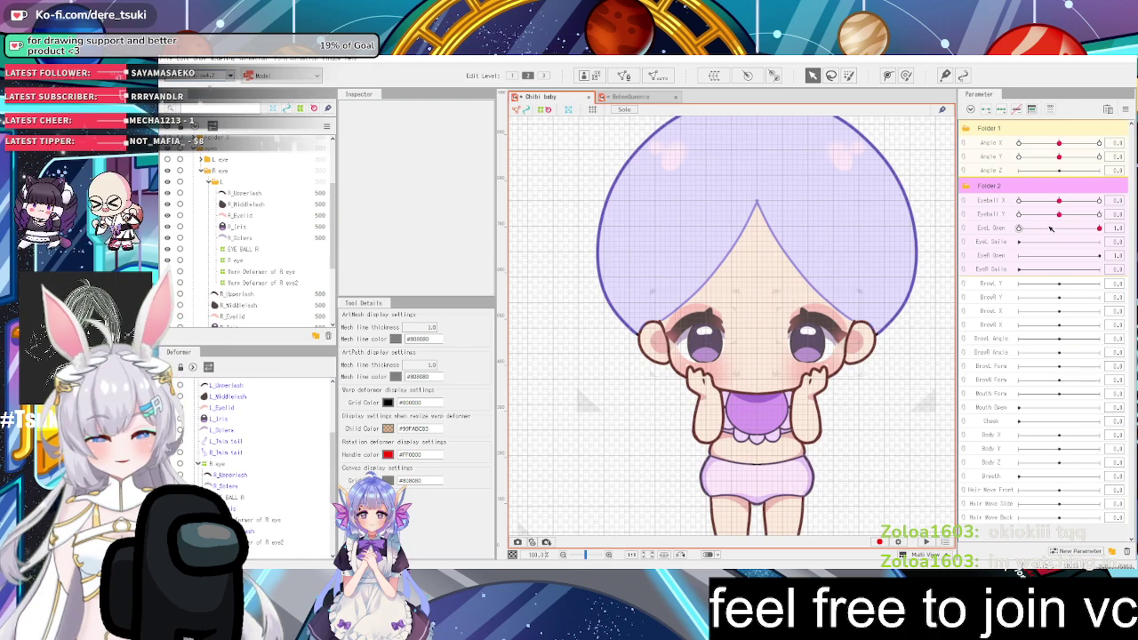
# Select every object keyed on the EyeL Open parameter and locate those inside the L part
pyautogui.click(1095, 228)
pyautogui.moveTo(1096, 227)
pyautogui.mouseDown()
pyautogui.moveTo(1023, 227)
pyautogui.moveTo(1107, 233)
pyautogui.moveTo(1019, 228)
pyautogui.moveTo(1058, 229)
pyautogui.moveTo(1019, 229)
pyautogui.moveTo(1009, 254)
pyautogui.moveTo(1103, 256)
pyautogui.moveTo(978, 253)
pyautogui.moveTo(1100, 229)
pyautogui.mouseUp()
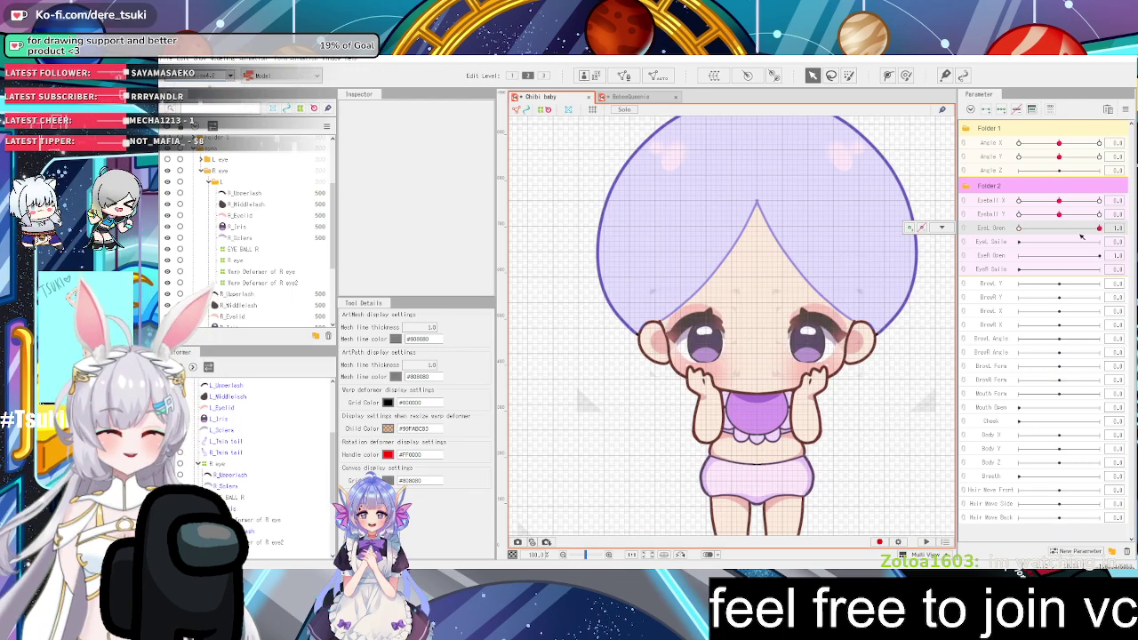
pyautogui.click(941, 228)
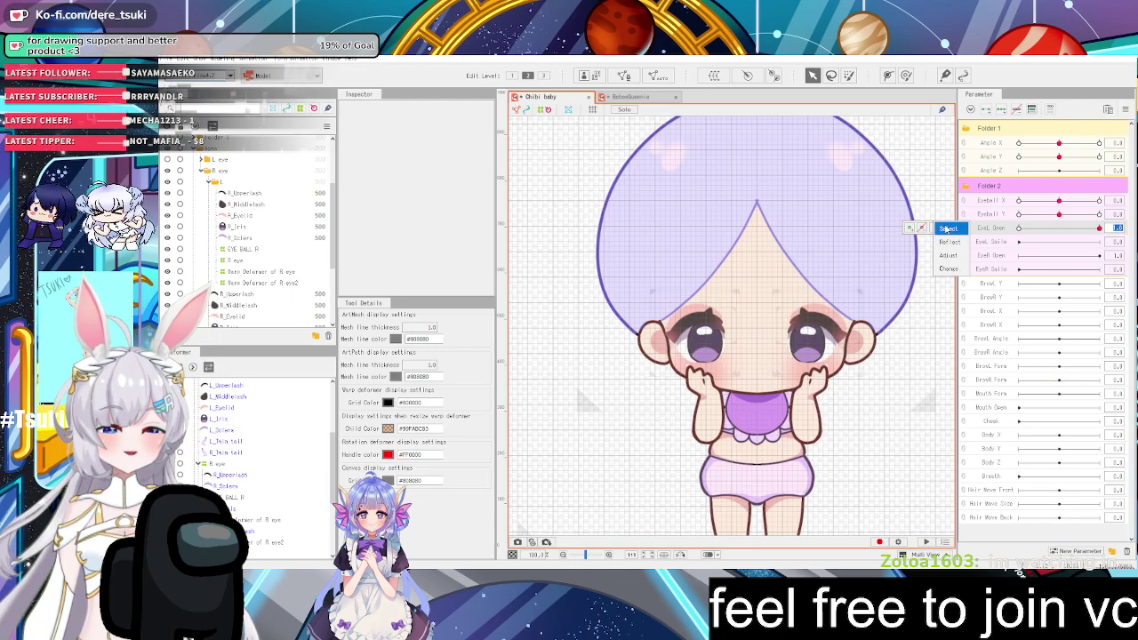
pyautogui.click(948, 229)
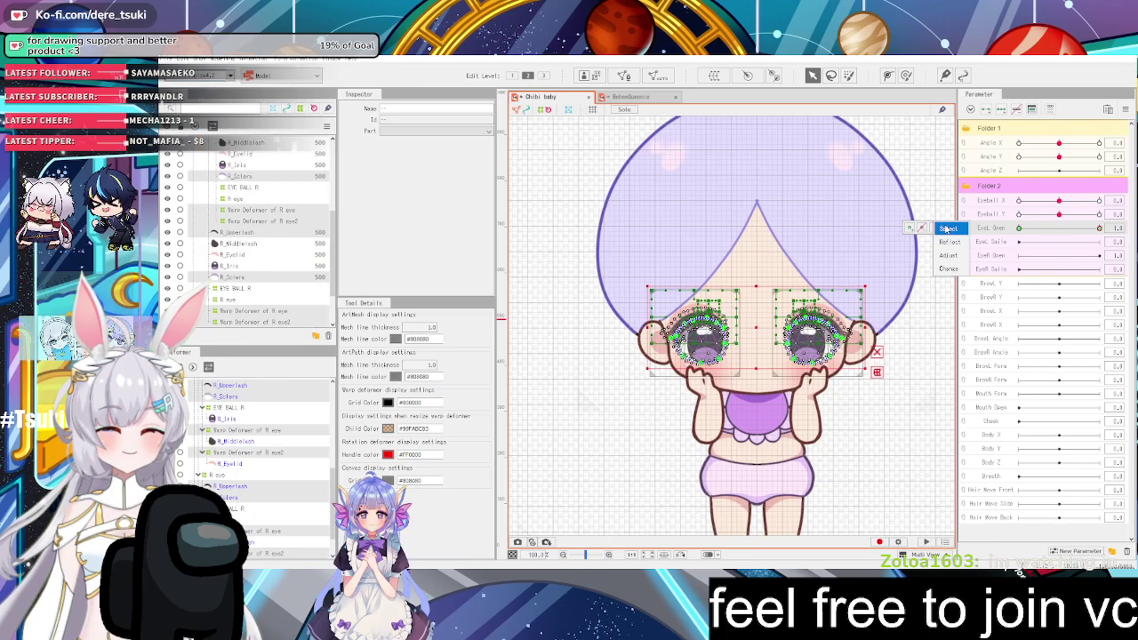
pyautogui.scroll(-2, 234, 233)
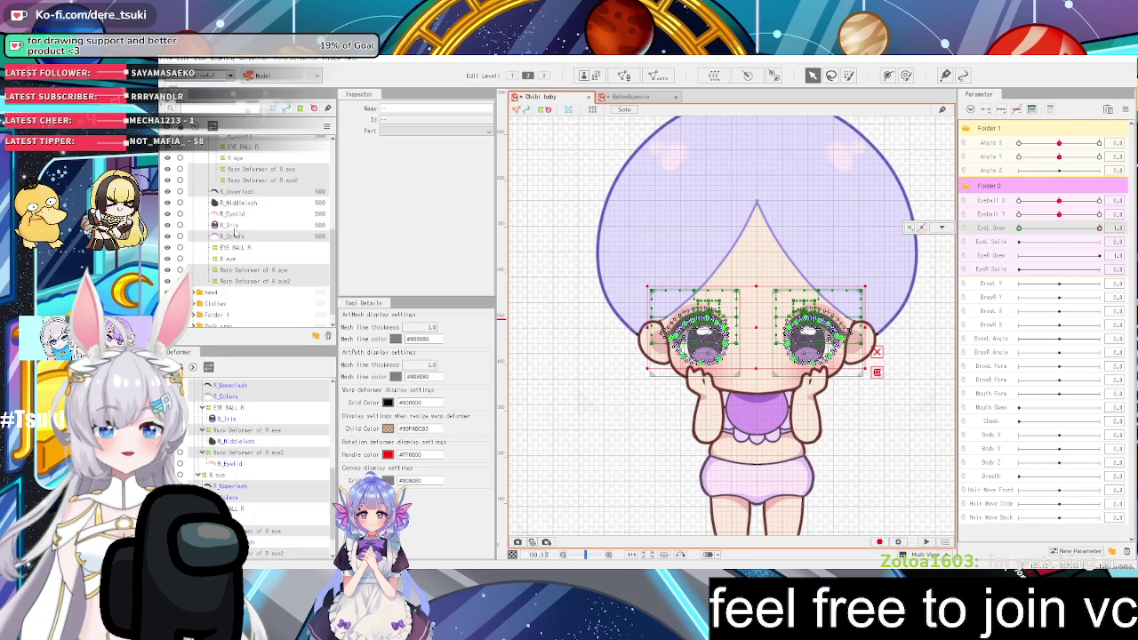
pyautogui.scroll(6, 234, 233)
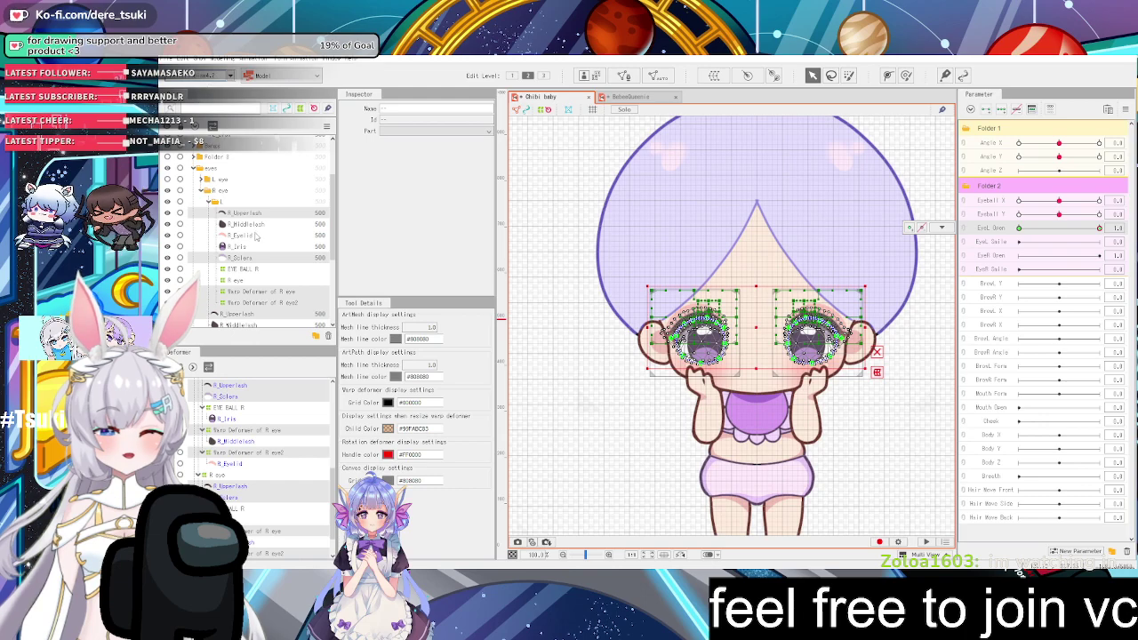
pyautogui.scroll(-2, 255, 236)
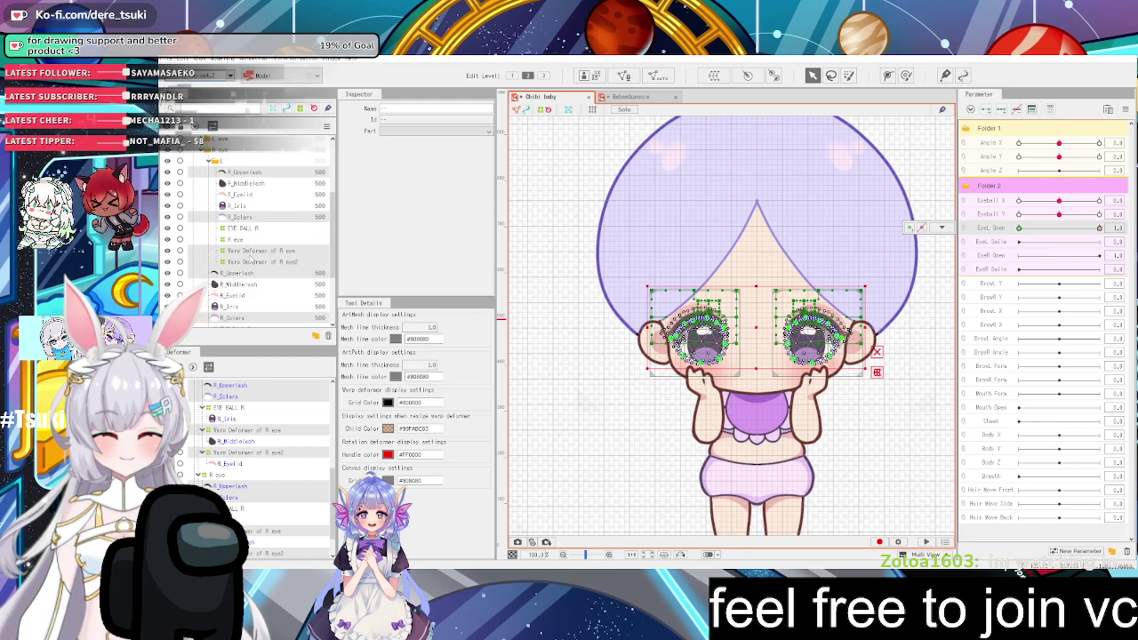
# Limit the selection to the L part's R_Upperlash, R_Sclera, Warp Deformer of R eye and Warp Deformer of R eye2
pyautogui.click(252, 250)
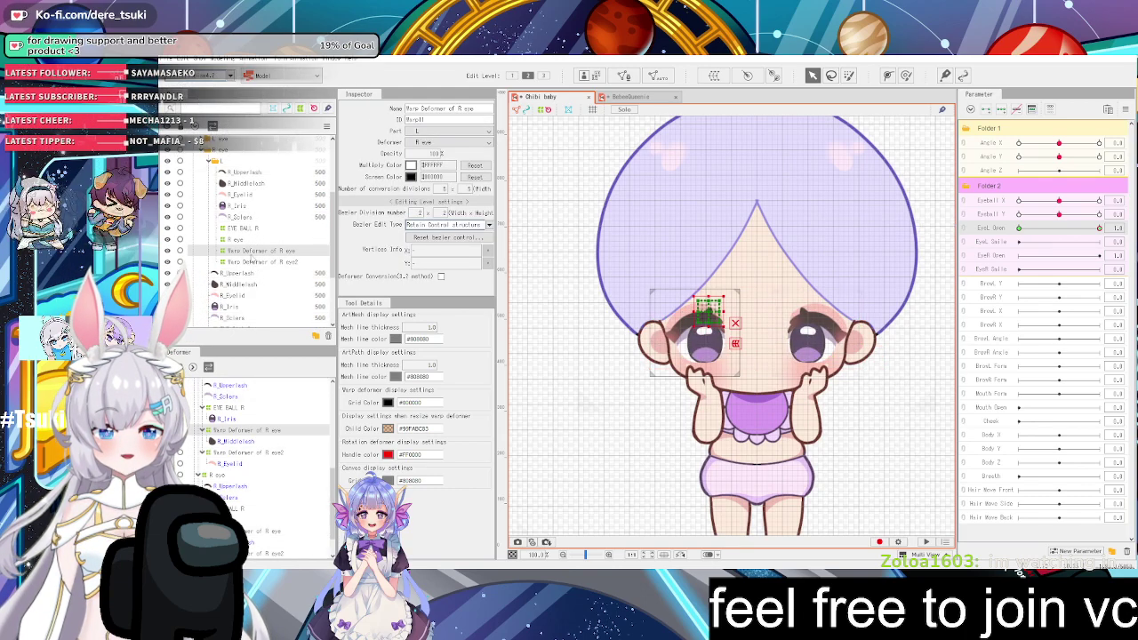
pyautogui.keyDown('ctrl'); pyautogui.click(251, 262); pyautogui.keyUp('ctrl')
pyautogui.keyDown('ctrl'); pyautogui.click(252, 217); pyautogui.keyUp('ctrl')
pyautogui.keyDown('ctrl'); pyautogui.click(252, 173); pyautogui.keyUp('ctrl')
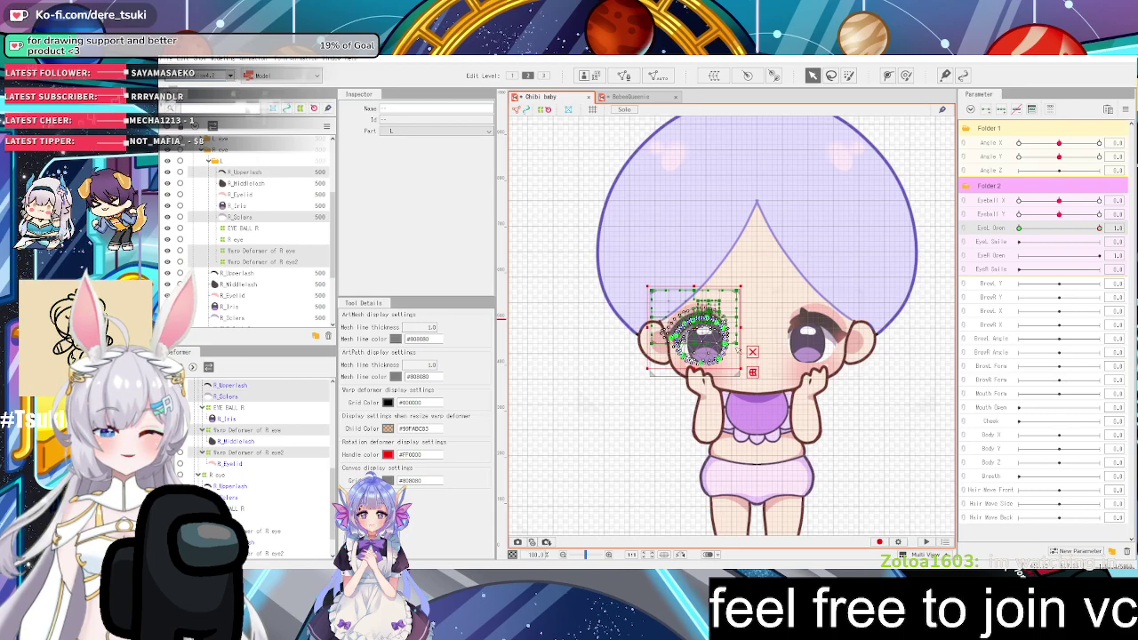
pyautogui.scroll(2, 696, 327)
pyautogui.scroll(-1, 707, 325)
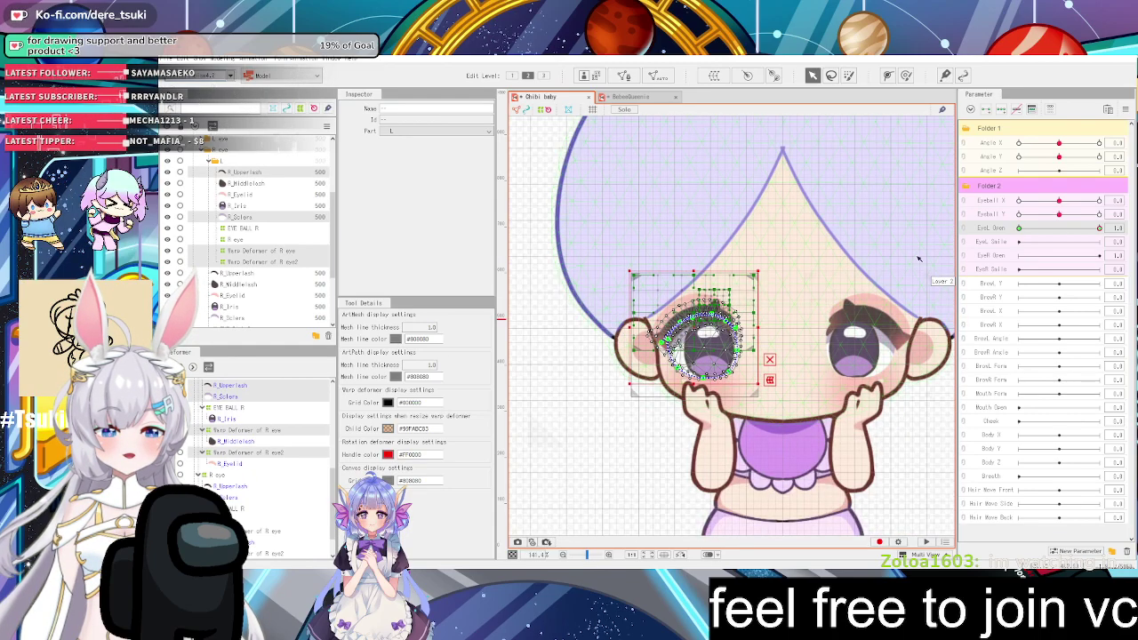
pyautogui.scroll(1, 743, 355)
pyautogui.scroll(1, 701, 340)
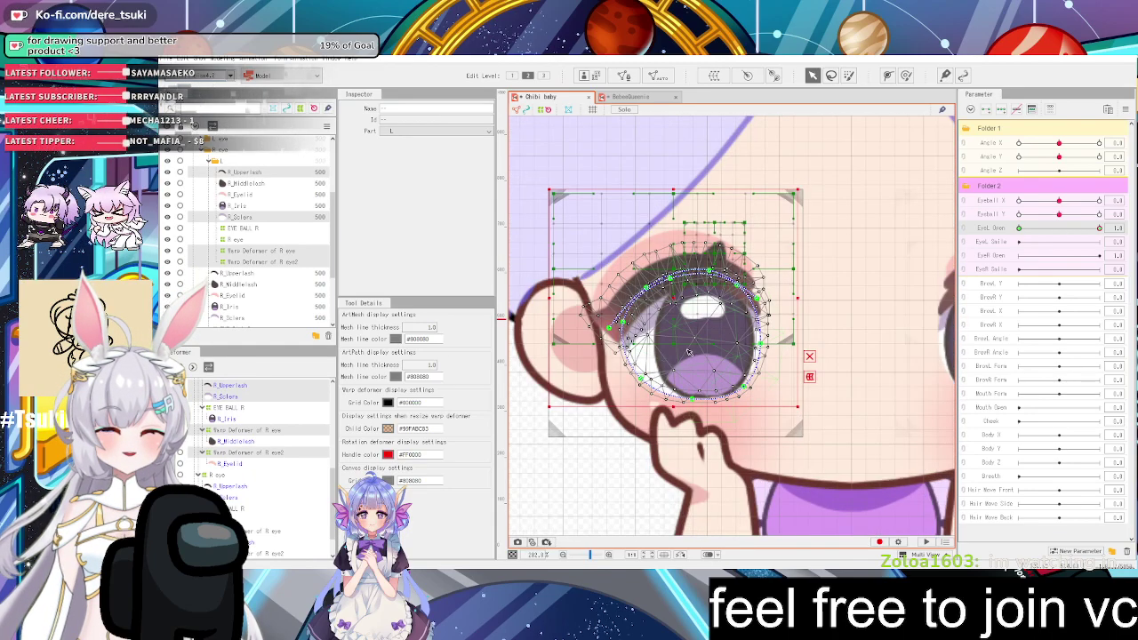
pyautogui.scroll(-1, 703, 340)
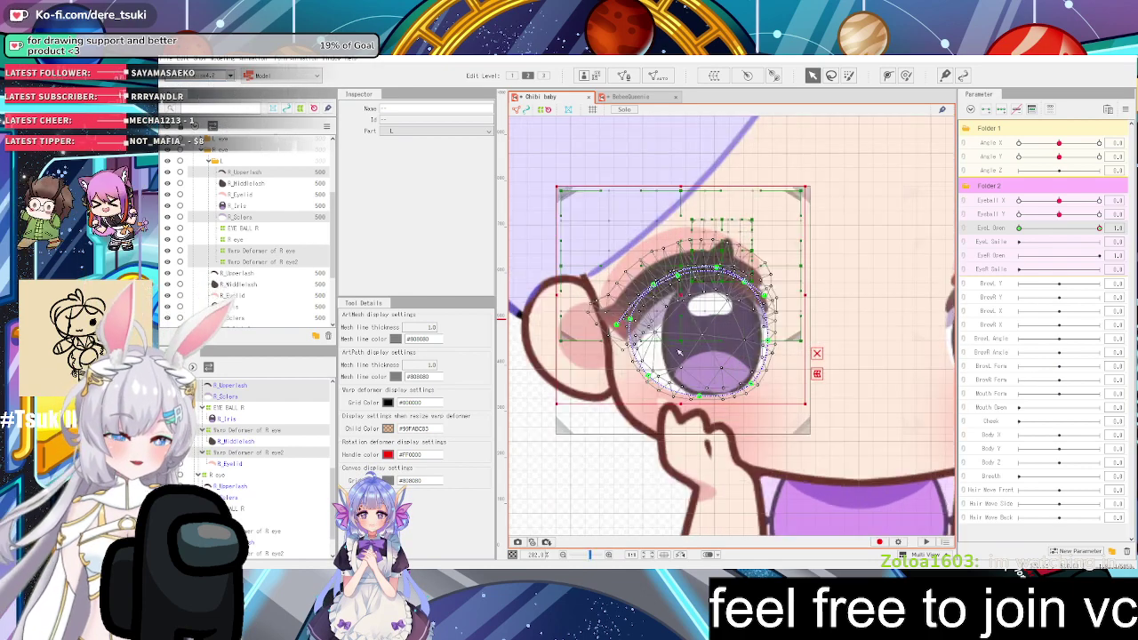
pyautogui.scroll(2, 683, 359)
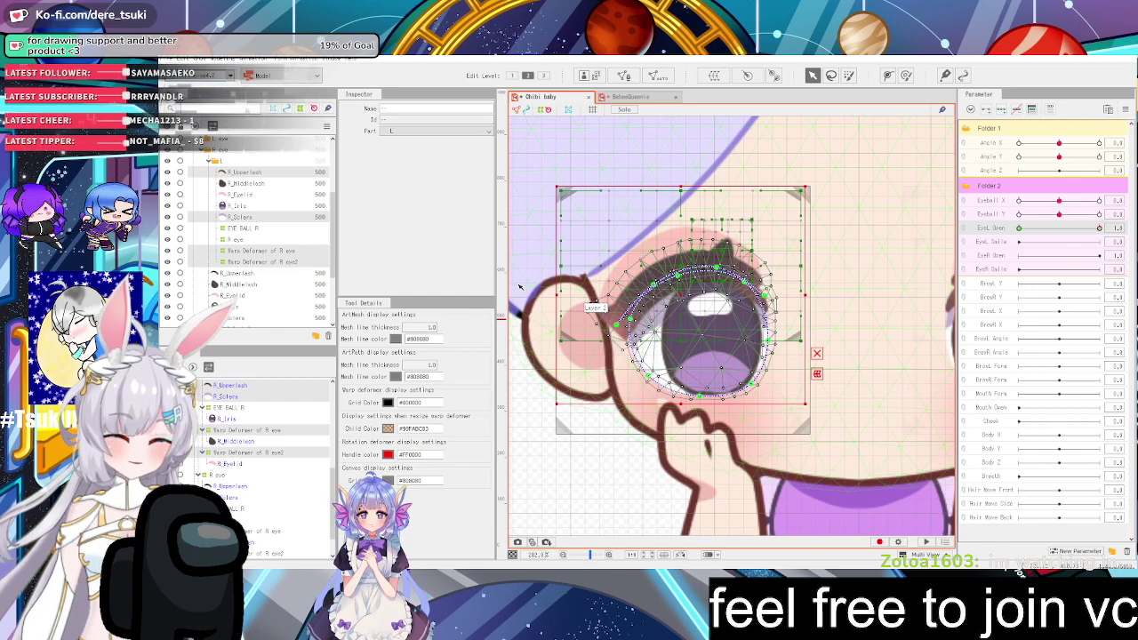
# Check the L part's Warp Deformer of R eye2 across EyeL Open, return it to 1.0, and inspect Warp Deformer of R eye
pyautogui.click(268, 263)
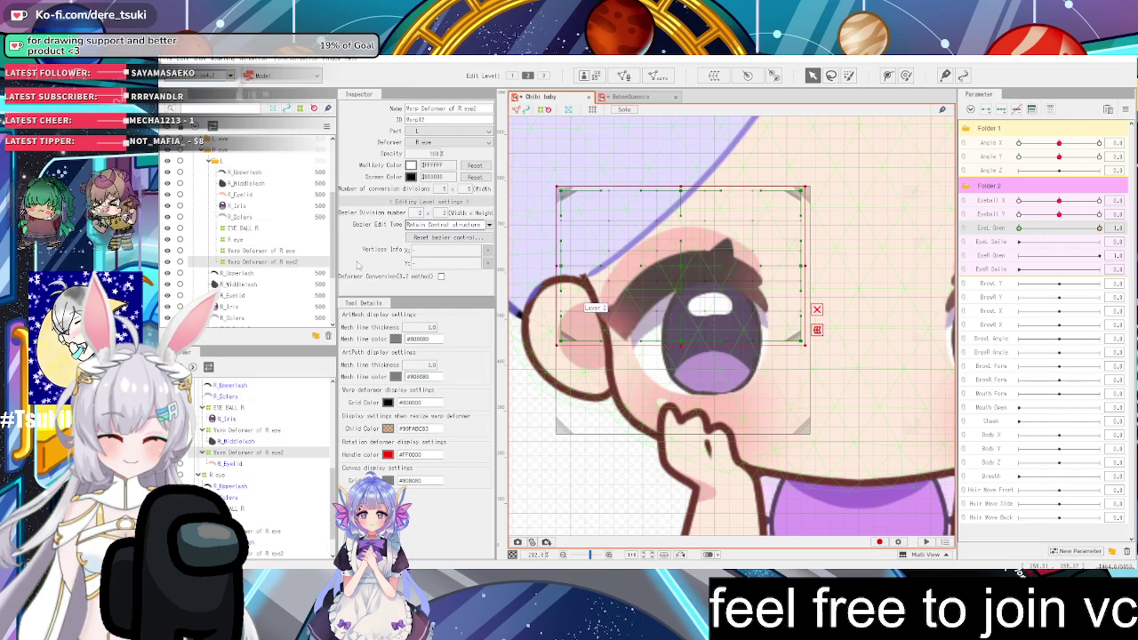
pyautogui.click(1037, 229)
pyautogui.moveTo(1035, 232); pyautogui.dragTo(1099, 229)
pyautogui.click(266, 250)
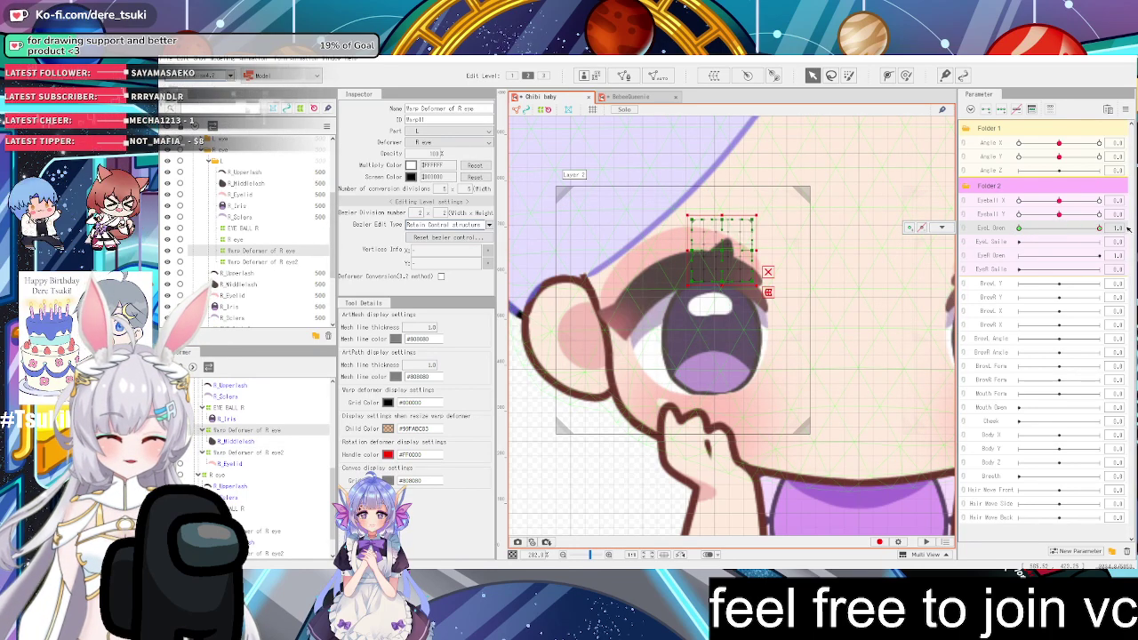
# Reselect the EyeL Open objects and restrict them to the L part's R_Upperlash, R_Middlelash, R_Eyelid, R_Sclera and two warp deformers
pyautogui.click(942, 228)
pyautogui.click(949, 230)
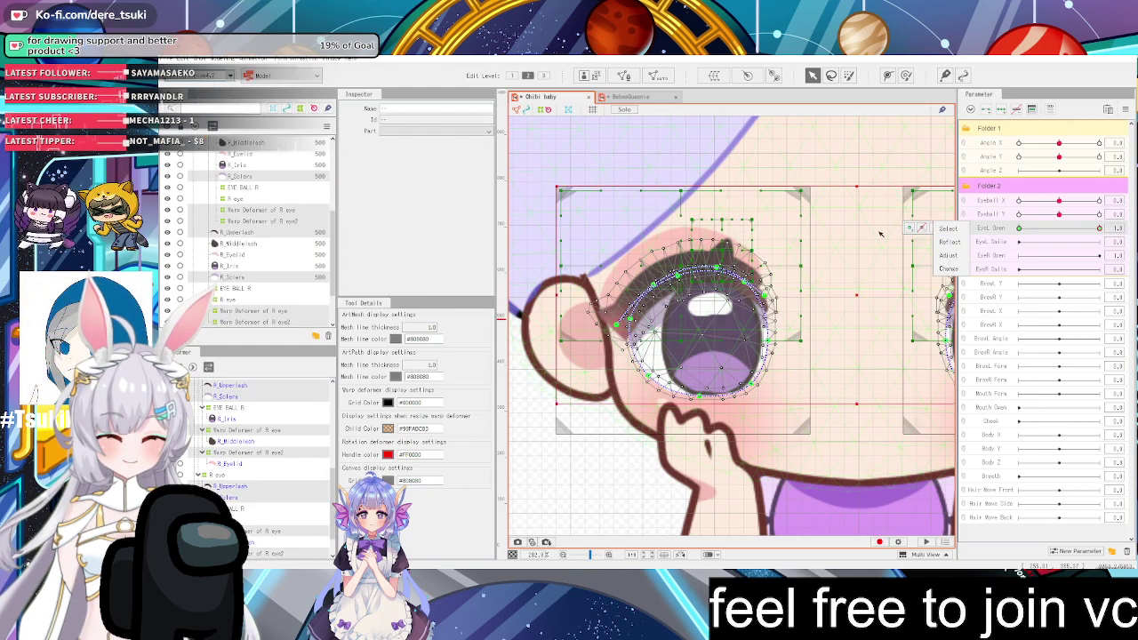
pyautogui.scroll(2, 247, 303)
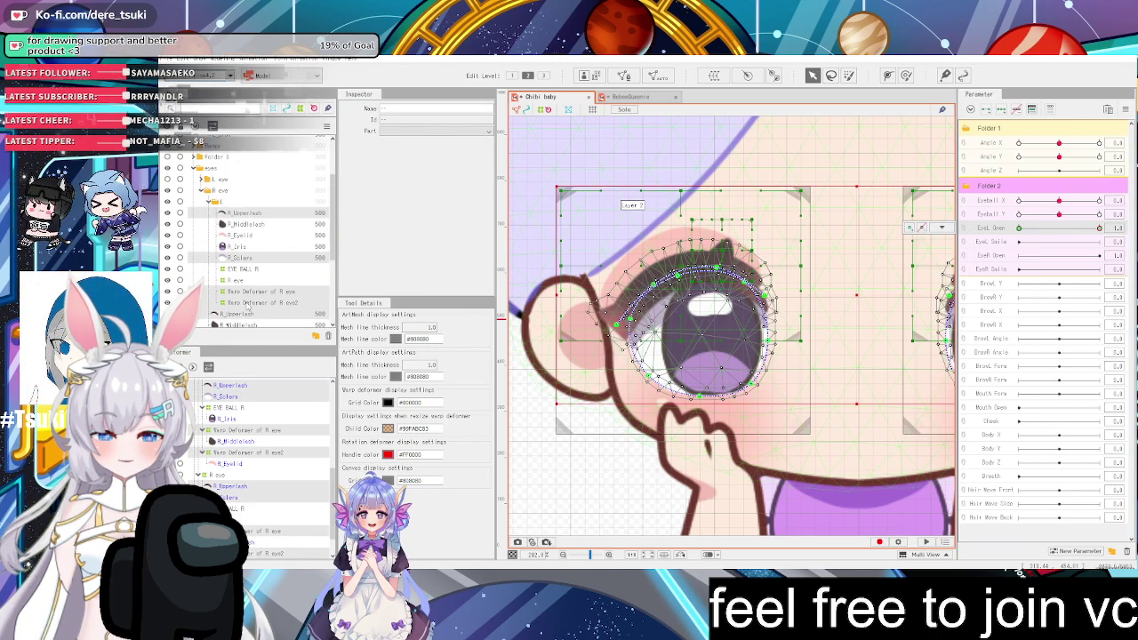
pyautogui.scroll(-2, 246, 305)
pyautogui.scroll(2, 252, 274)
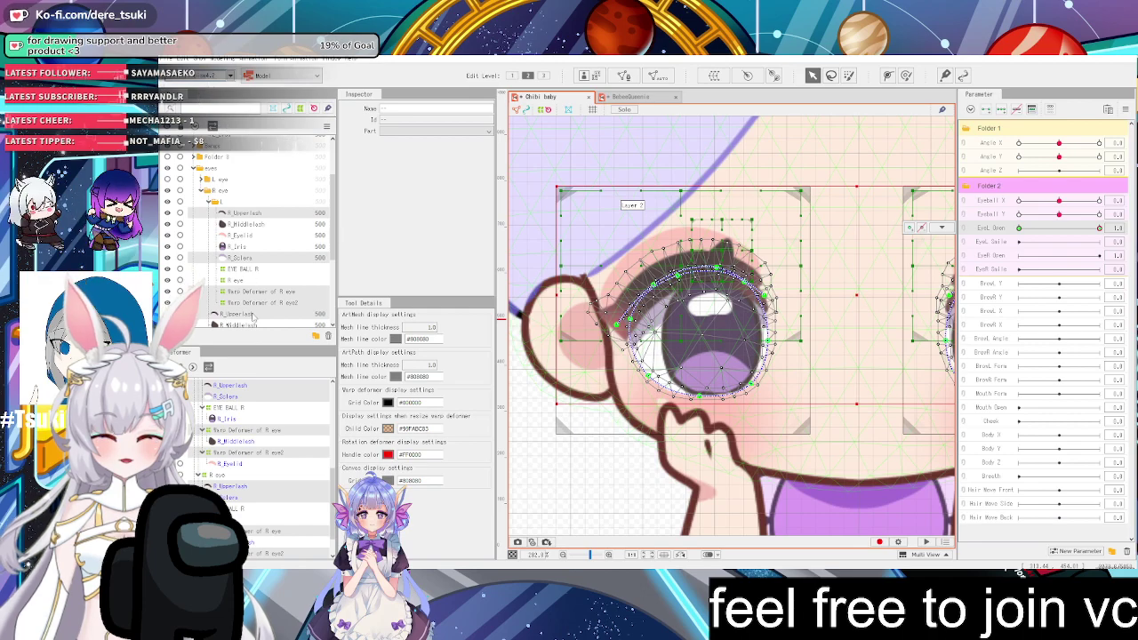
pyautogui.click(255, 290)
pyautogui.click(247, 236)
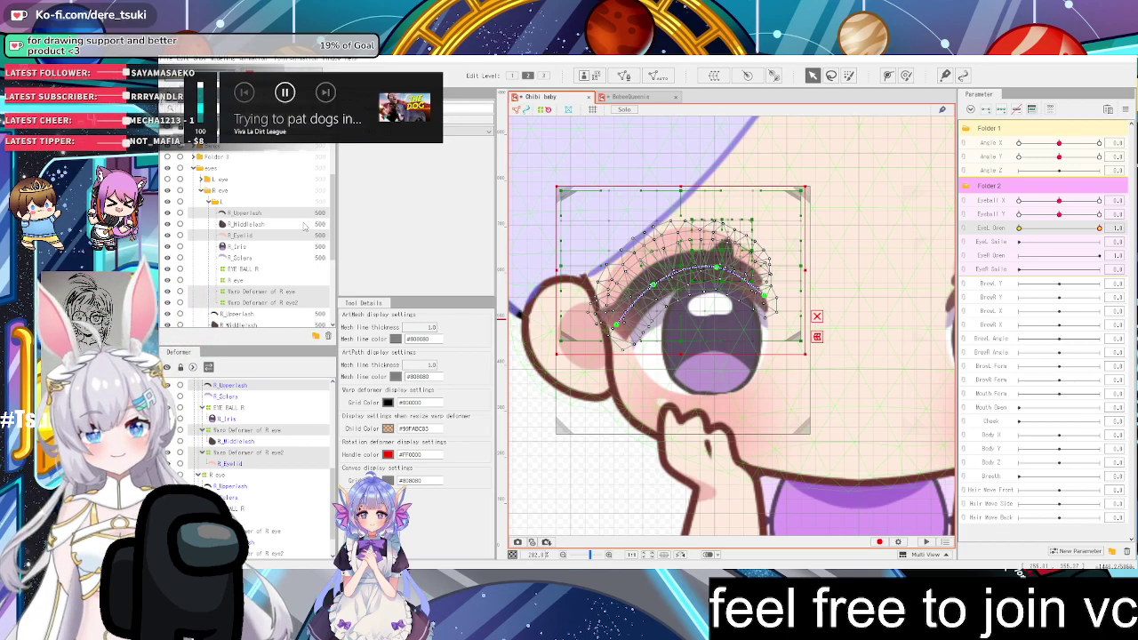
pyautogui.click(285, 92)
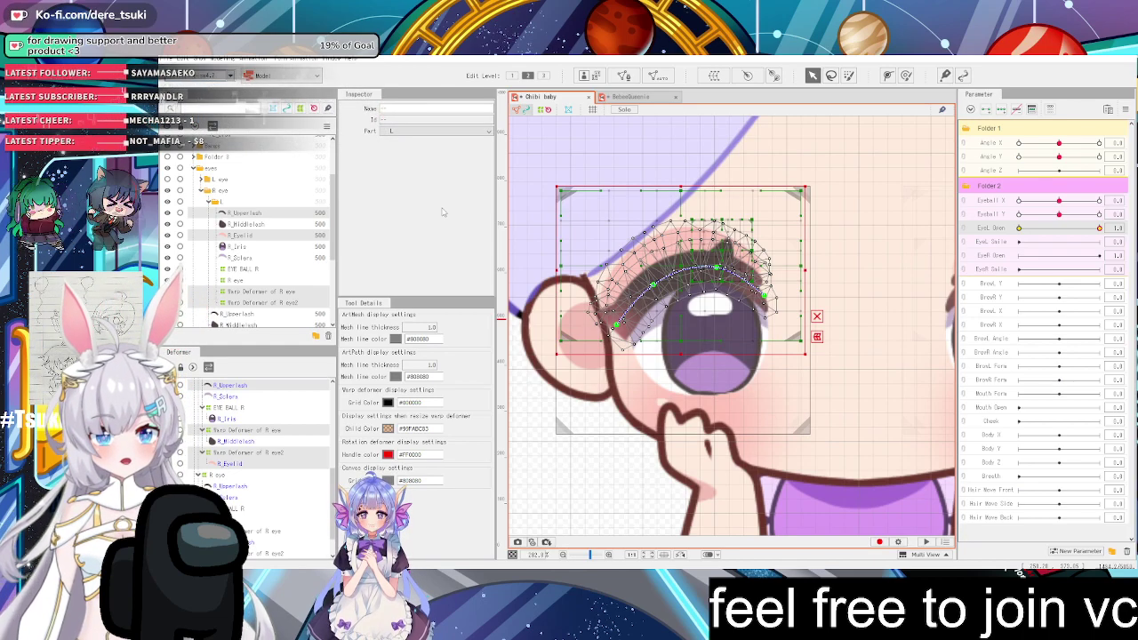
pyautogui.scroll(-2, 267, 184)
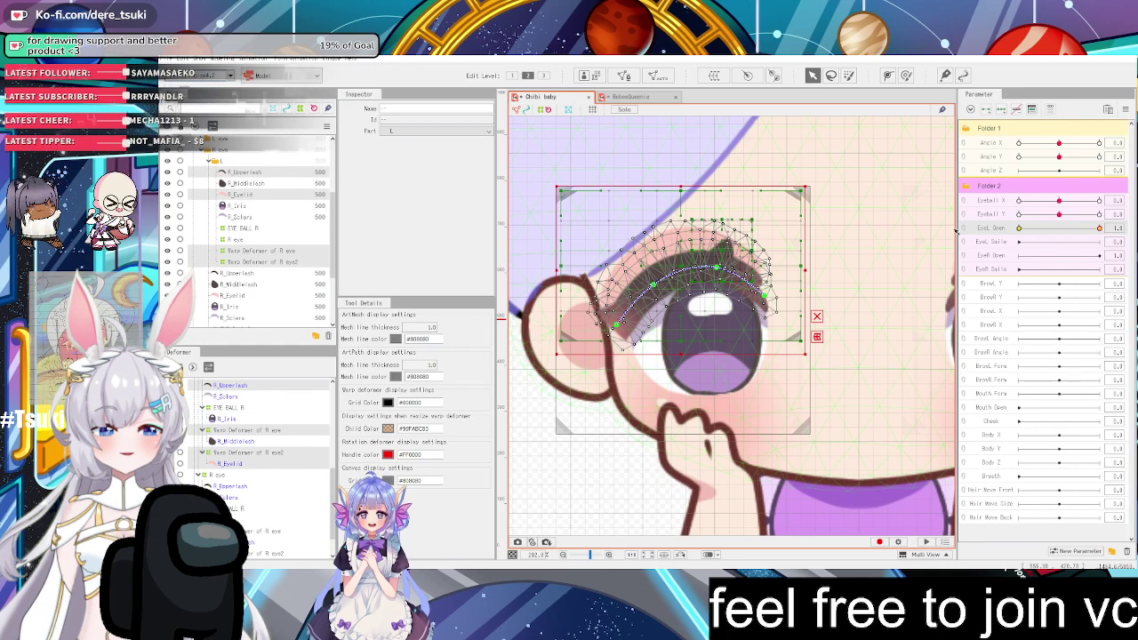
pyautogui.click(233, 183)
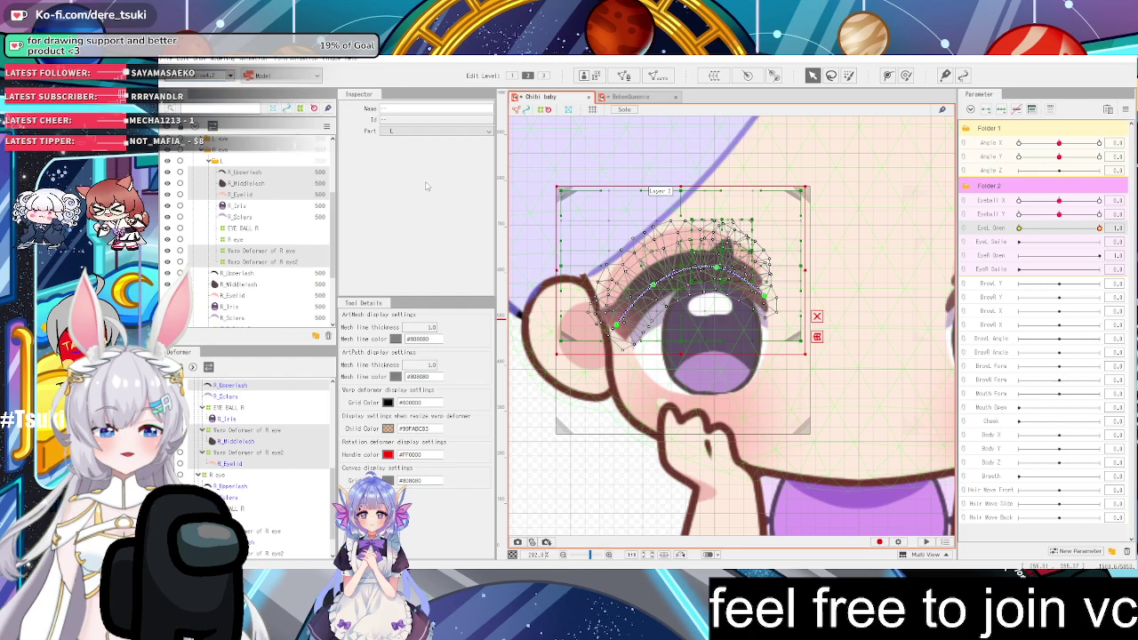
pyautogui.click(260, 219)
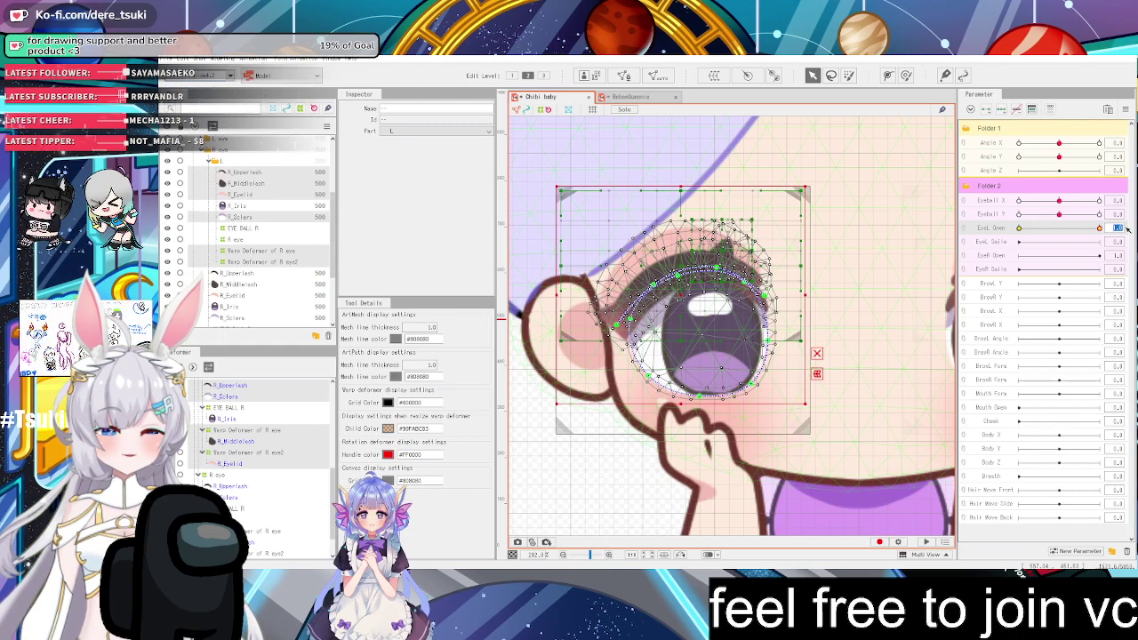
# Discard the selection, select the objects keyed on EyeL Open again, and keep only the L part's upper lash, sclera and two warp deformers
pyautogui.click(949, 203)
pyautogui.click(1115, 230)
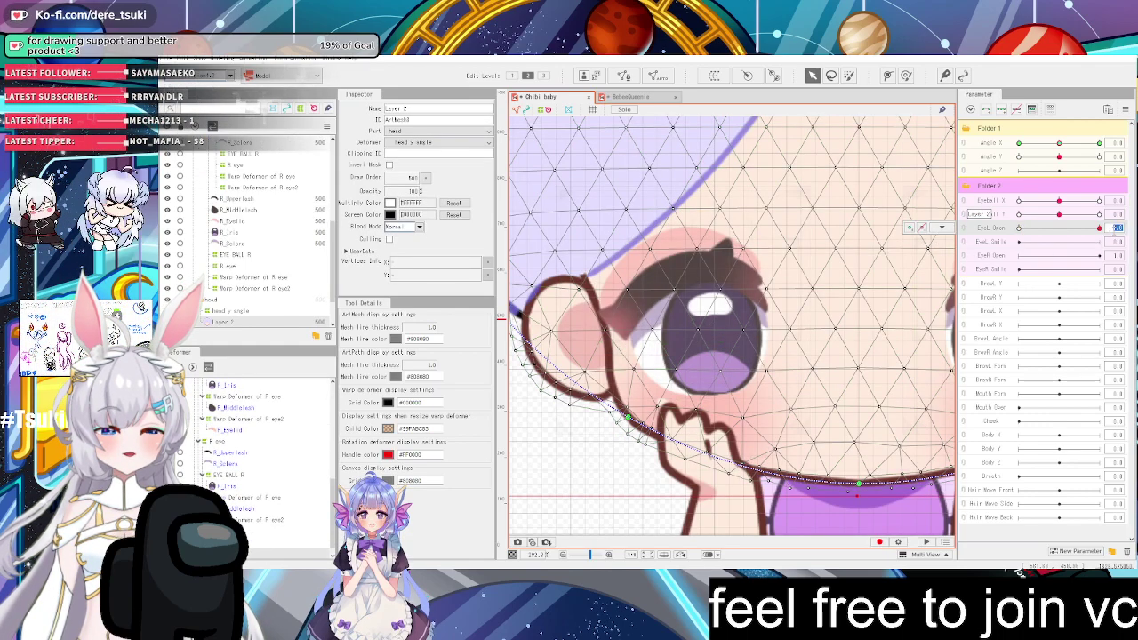
pyautogui.click(941, 228)
pyautogui.click(948, 229)
pyautogui.scroll(-2, 754, 231)
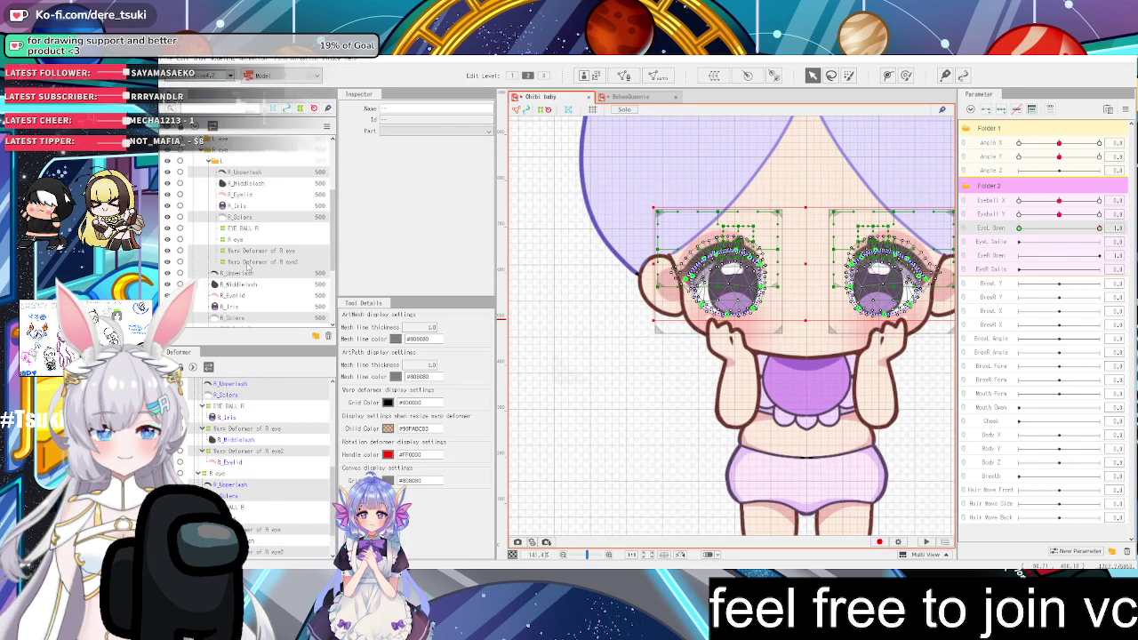
pyautogui.click(245, 252)
pyautogui.keyDown('ctrl'); pyautogui.click(248, 252); pyautogui.keyUp('ctrl')
pyautogui.keyDown('ctrl'); pyautogui.click(246, 219); pyautogui.keyUp('ctrl')
pyautogui.keyDown('ctrl'); pyautogui.click(254, 175); pyautogui.keyUp('ctrl')
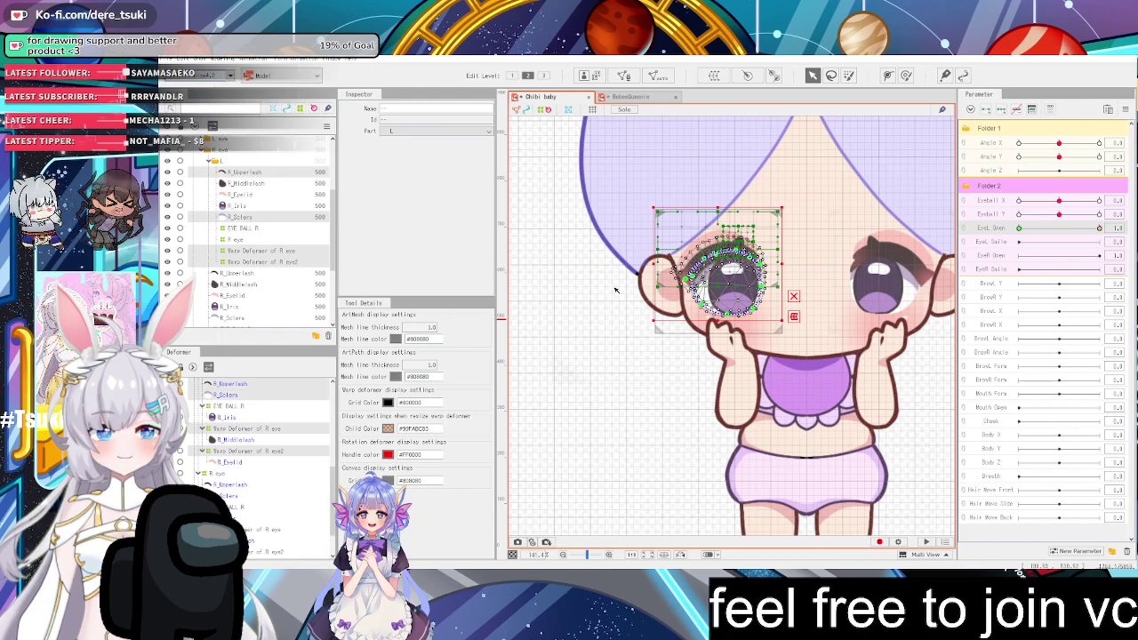
pyautogui.scroll(2, 818, 259)
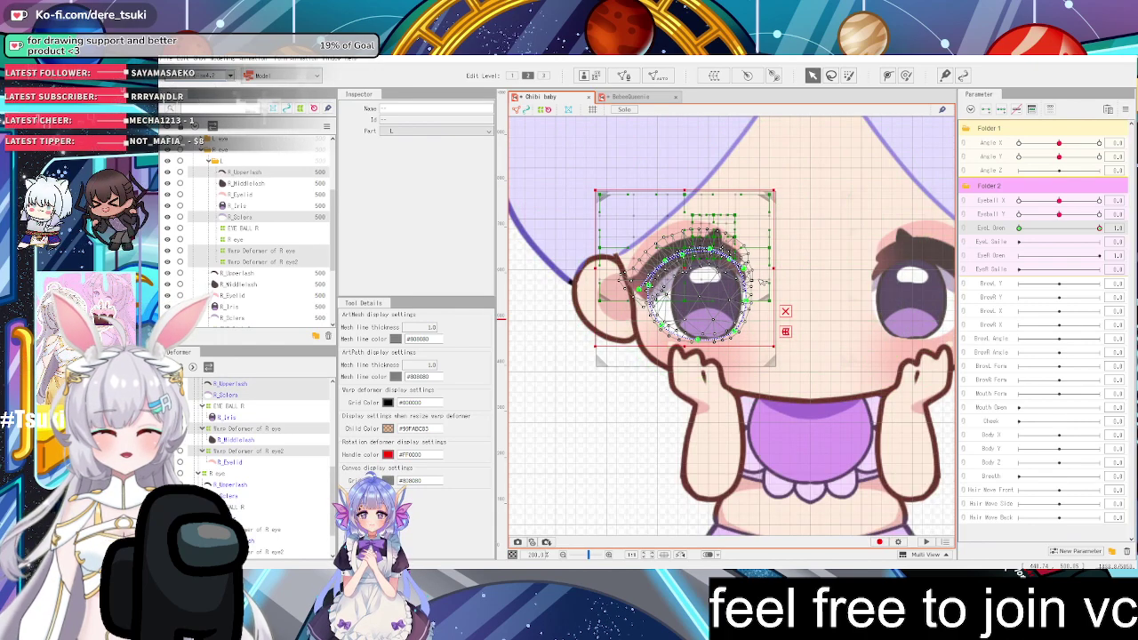
pyautogui.moveTo(1099, 228)
pyautogui.mouseDown()
pyautogui.moveTo(1023, 228)
pyautogui.moveTo(1100, 231)
pyautogui.moveTo(995, 256)
pyautogui.moveTo(1097, 261)
pyautogui.moveTo(1003, 259)
pyautogui.moveTo(1103, 249)
pyautogui.mouseUp()
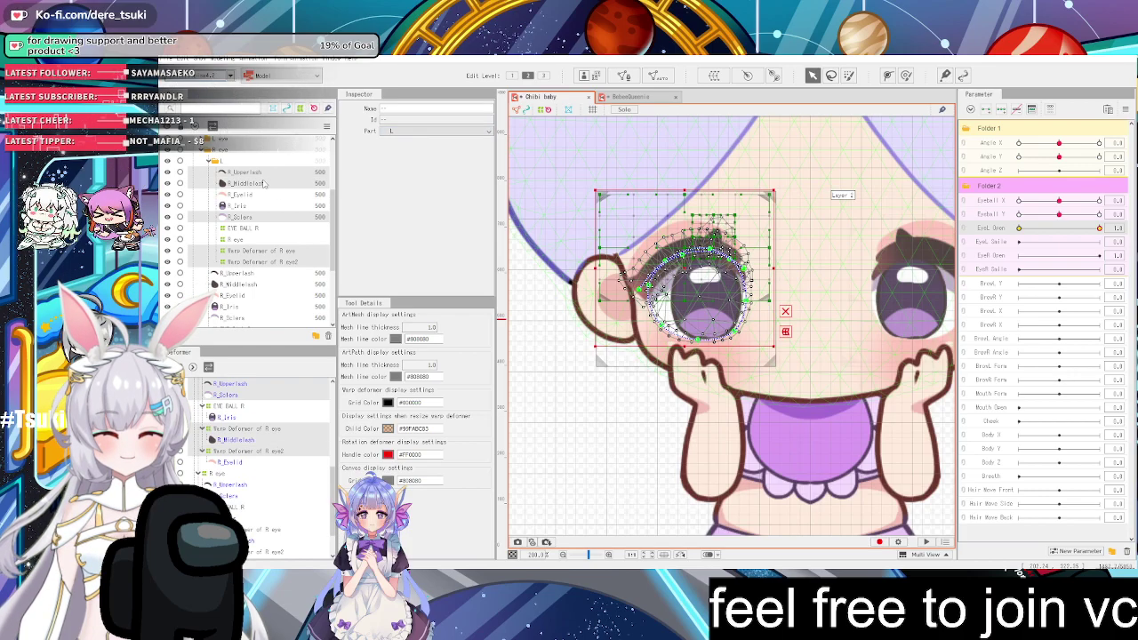
# Check R_Middlelash in the L part, and select its R_Upperlash, R_Sclera, Warp Deformer of R eye and Warp Deformer of R eye2
pyautogui.click(267, 183)
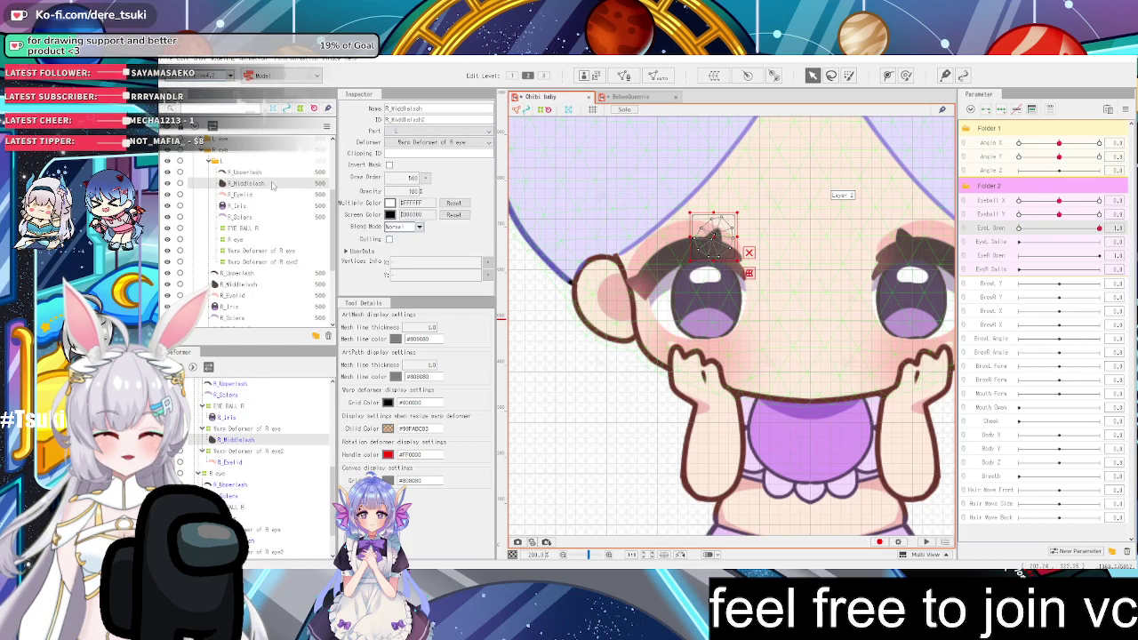
pyautogui.click(261, 173)
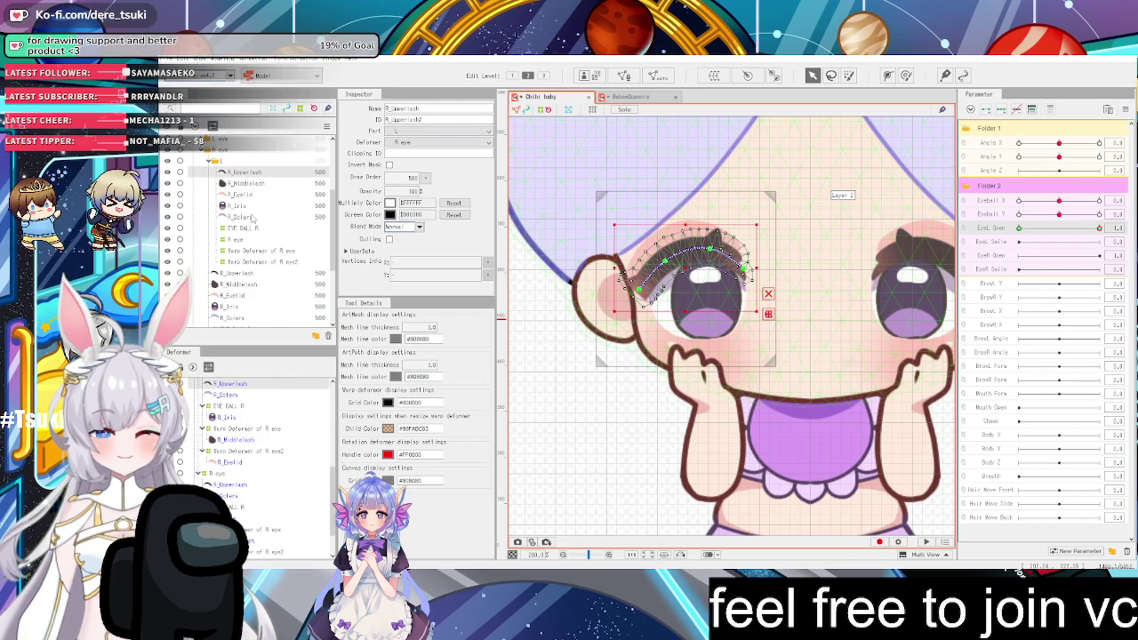
pyautogui.keyDown('ctrl'); pyautogui.click(252, 218); pyautogui.keyUp('ctrl')
pyautogui.keyDown('ctrl'); pyautogui.click(259, 251); pyautogui.keyUp('ctrl')
pyautogui.keyDown('ctrl'); pyautogui.click(262, 262); pyautogui.keyUp('ctrl')
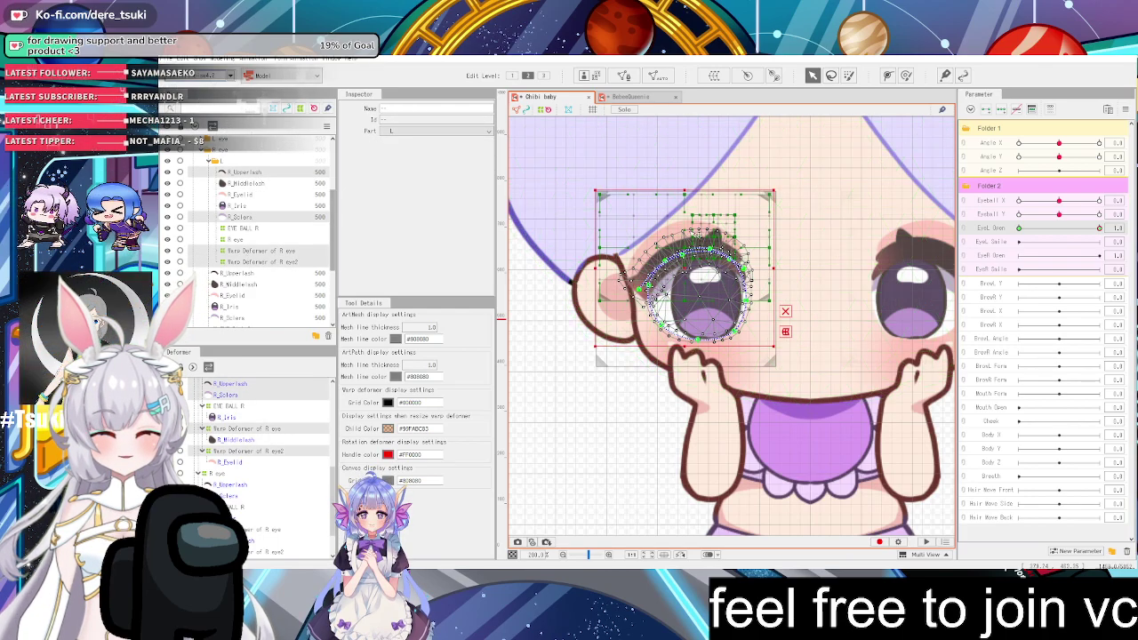
pyautogui.scroll(2, 716, 251)
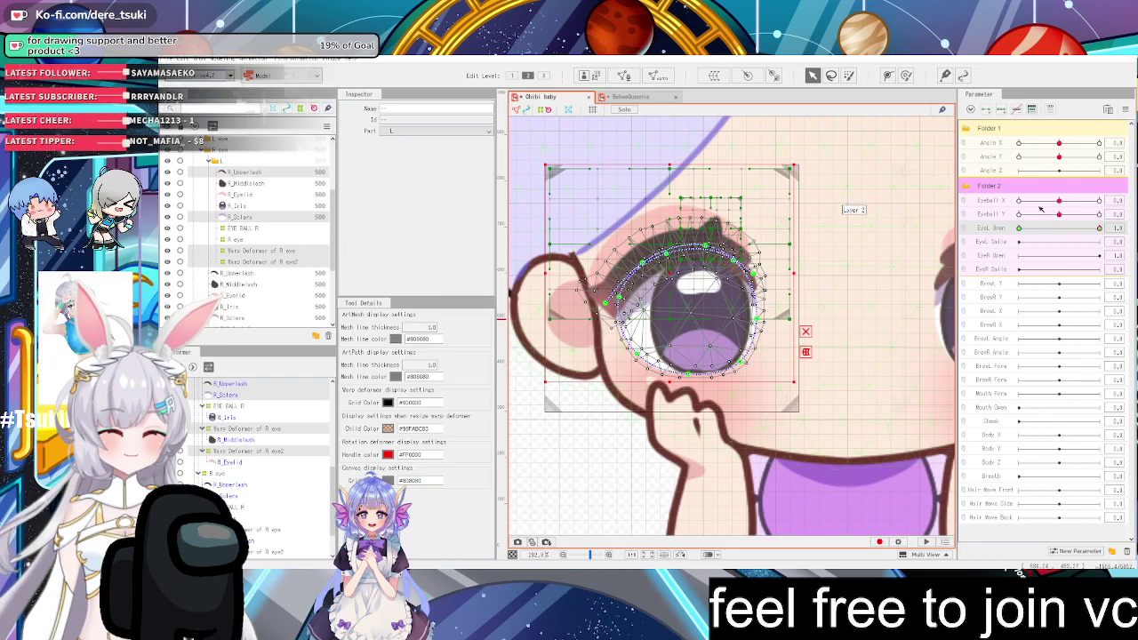
# Clear the current selection and select all objects keyed on EyeL Open again
pyautogui.scroll(-2, 891, 233)
pyautogui.click(883, 239)
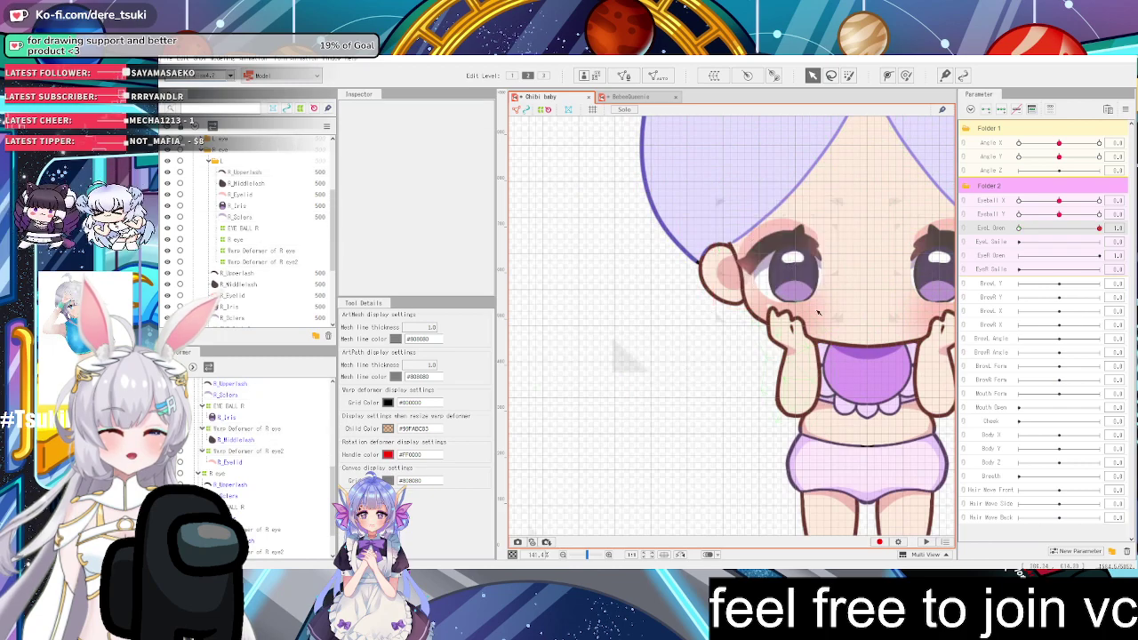
pyautogui.scroll(1, 880, 243)
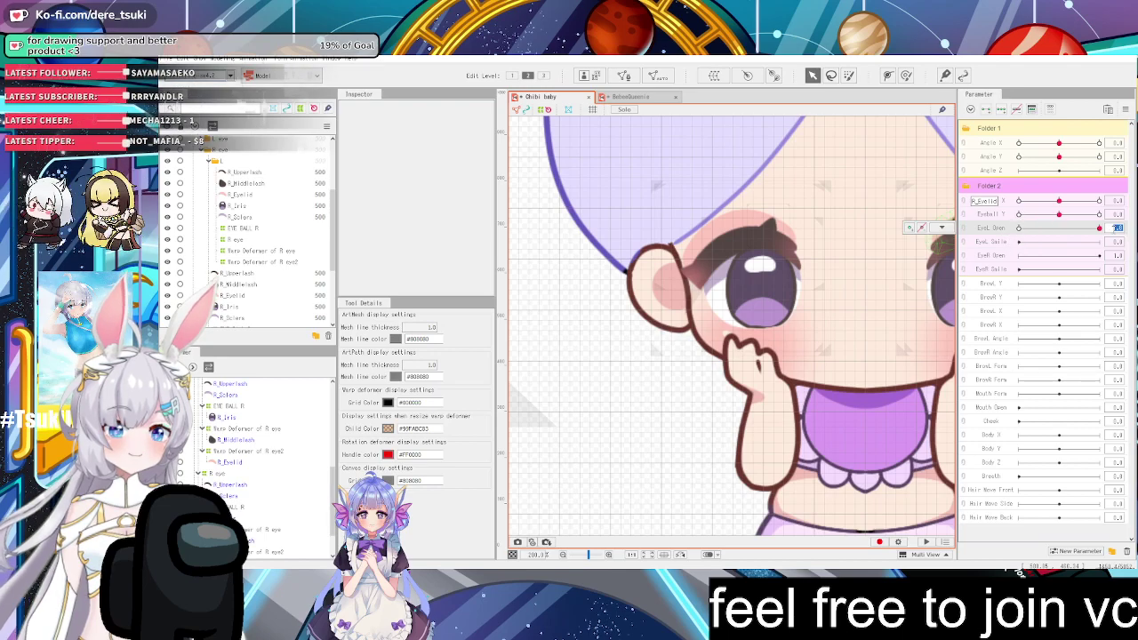
pyautogui.rightClick(1115, 227)
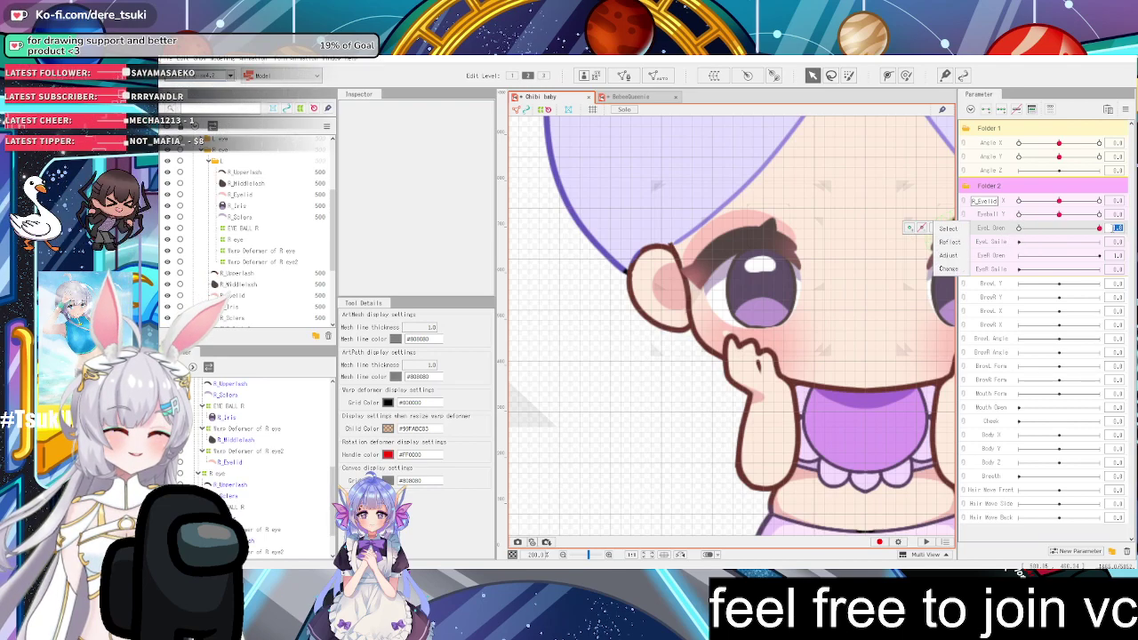
pyautogui.click(1007, 230)
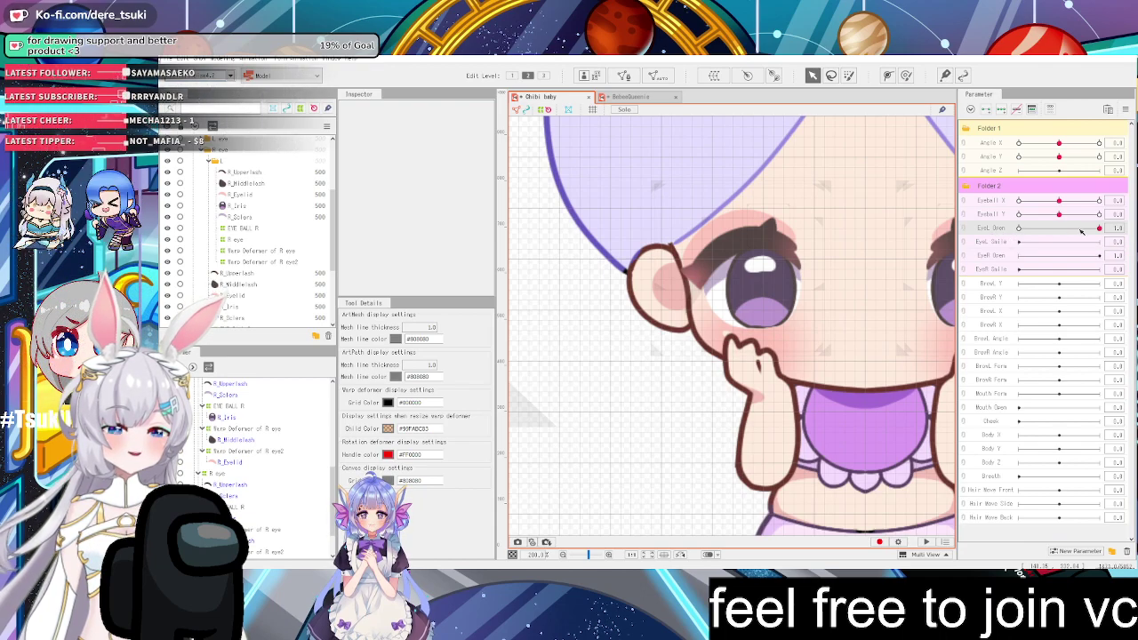
pyautogui.moveTo(1097, 230)
pyautogui.mouseDown()
pyautogui.moveTo(1031, 237)
pyautogui.moveTo(1102, 233)
pyautogui.mouseUp()
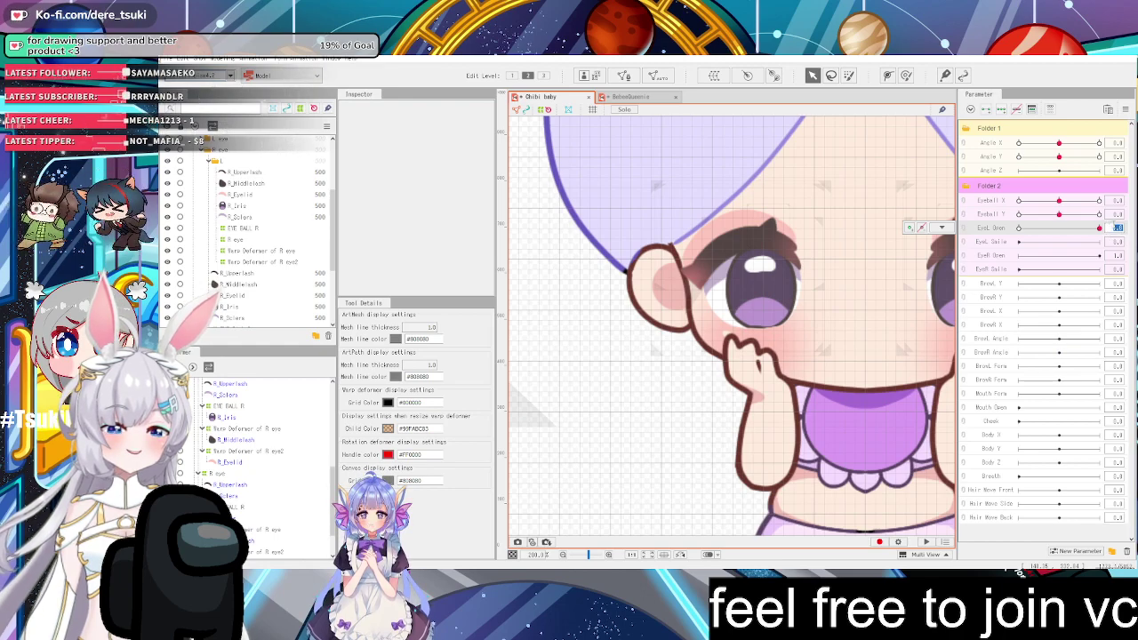
pyautogui.click(942, 228)
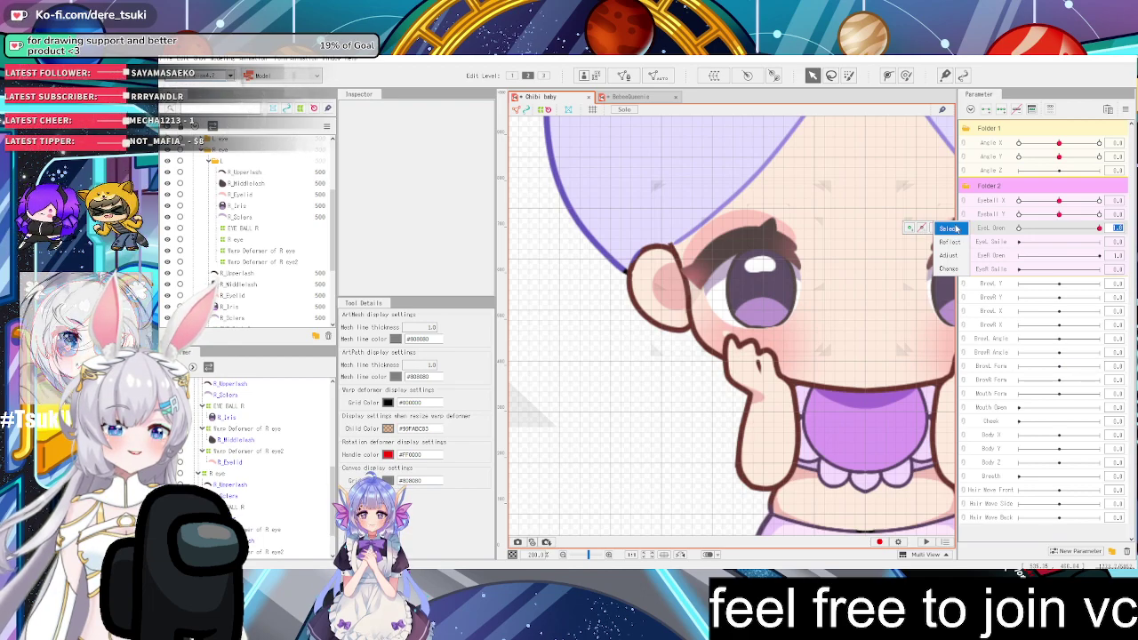
pyautogui.click(950, 228)
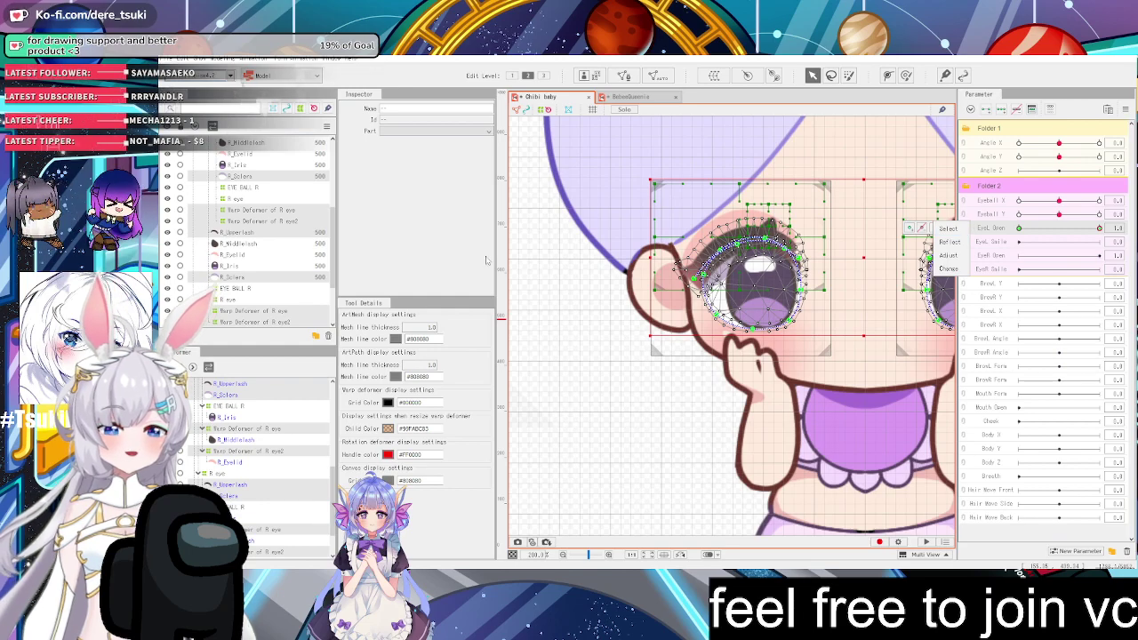
# Restrict the selection to the L part's Warp Deformer of R eye2, Warp Deformer of R eye, R_Sclera and R_Upperlash
pyautogui.scroll(2, 244, 216)
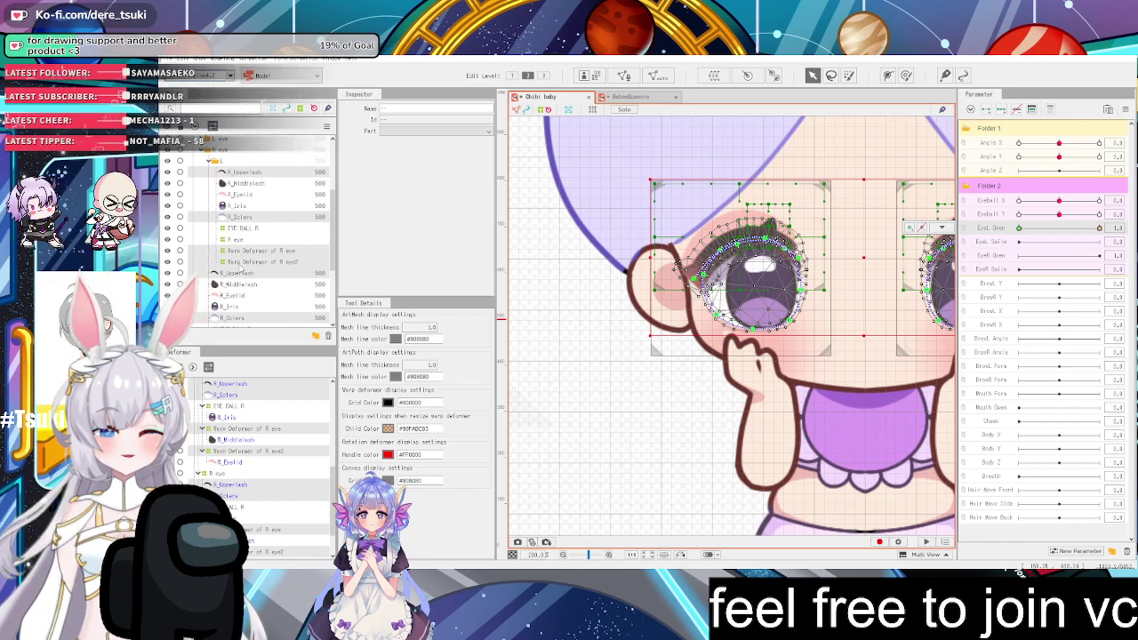
pyautogui.click(240, 262)
pyautogui.keyDown('ctrl'); pyautogui.click(239, 250); pyautogui.keyUp('ctrl')
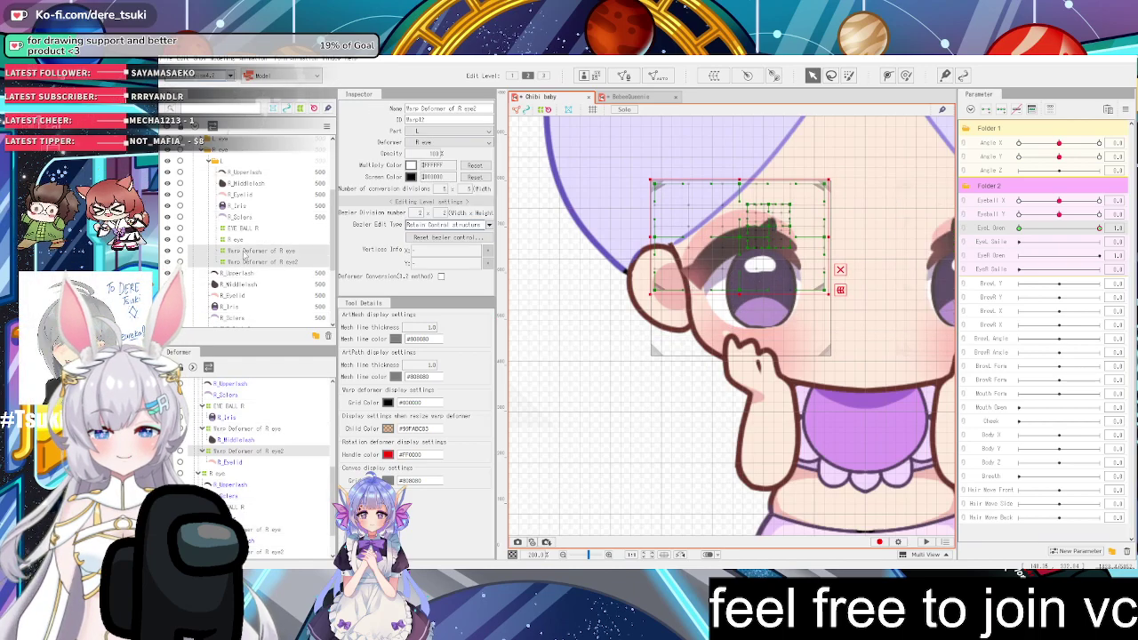
pyautogui.keyDown('ctrl'); pyautogui.click(239, 217); pyautogui.keyUp('ctrl')
pyautogui.keyDown('ctrl'); pyautogui.click(239, 173); pyautogui.keyUp('ctrl')
pyautogui.scroll(2, 755, 267)
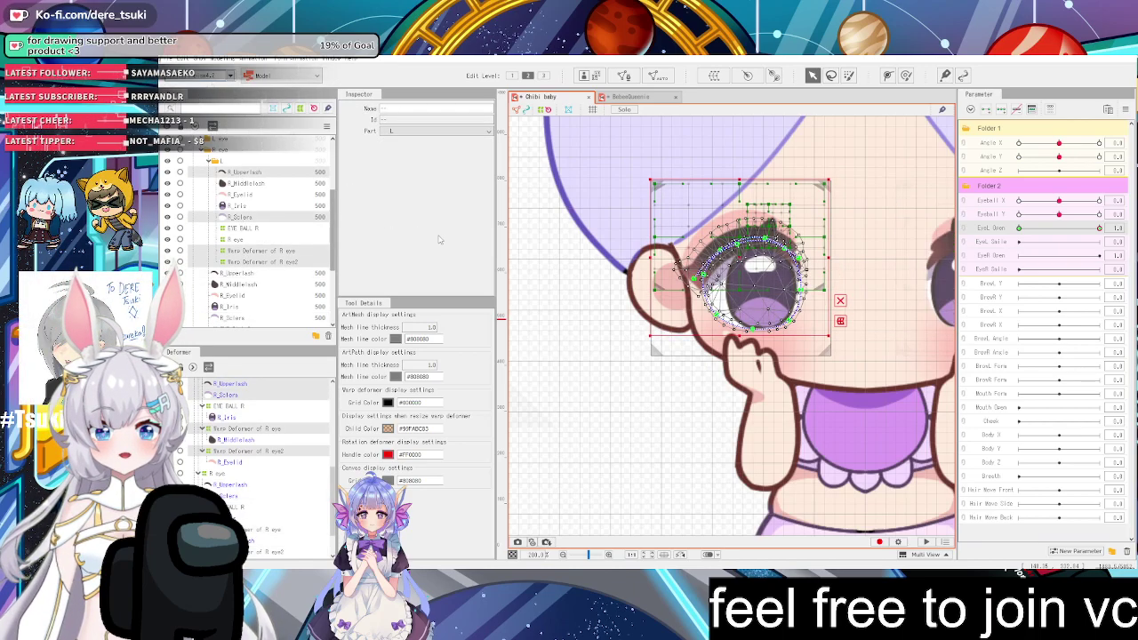
# Change the parameter of the selected L part objects from EyeL Open to EyeR Open
pyautogui.scroll(-3, 800, 267)
pyautogui.scroll(3, 865, 255)
pyautogui.scroll(-3, 865, 255)
pyautogui.scroll(1, 764, 253)
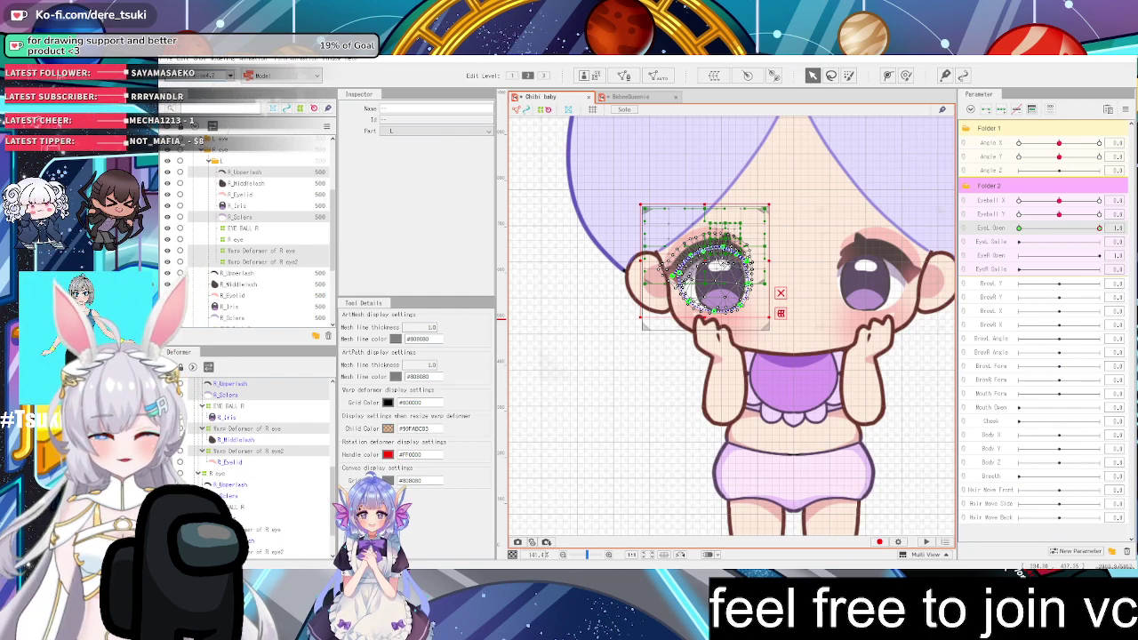
pyautogui.moveTo(1099, 228); pyautogui.dragTo(1124, 224)
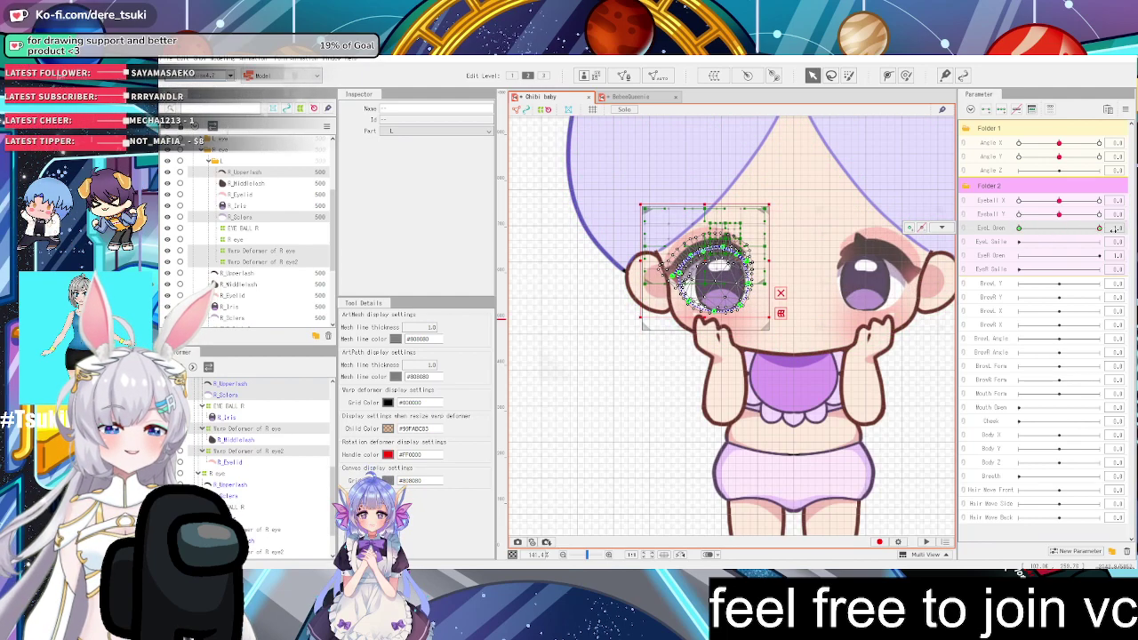
pyautogui.click(942, 228)
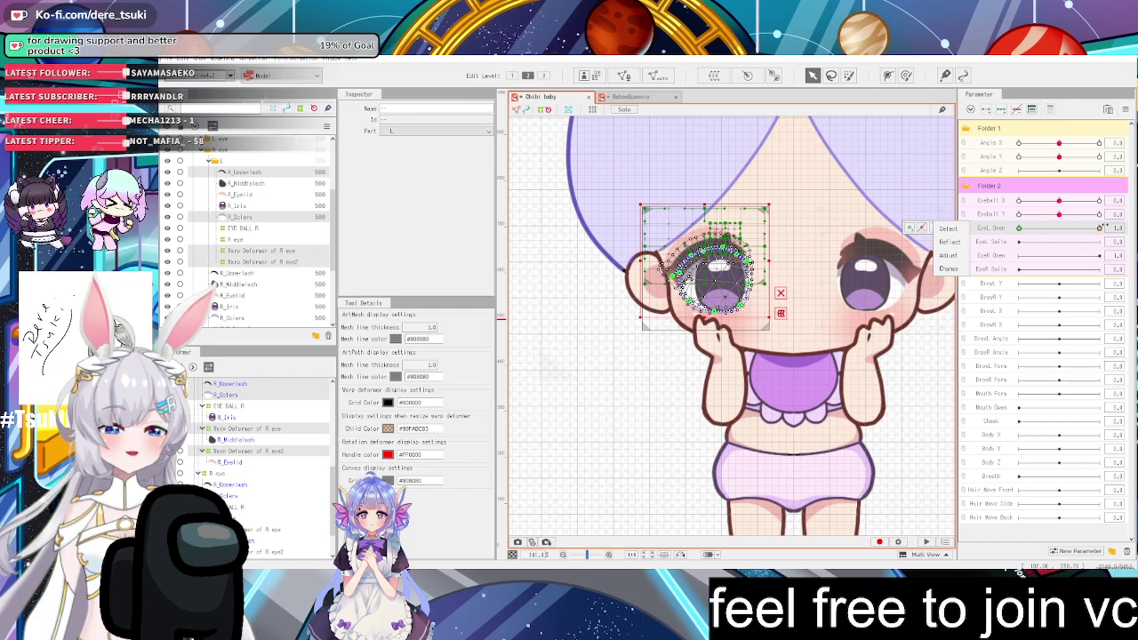
pyautogui.click(1115, 228)
pyautogui.click(957, 229)
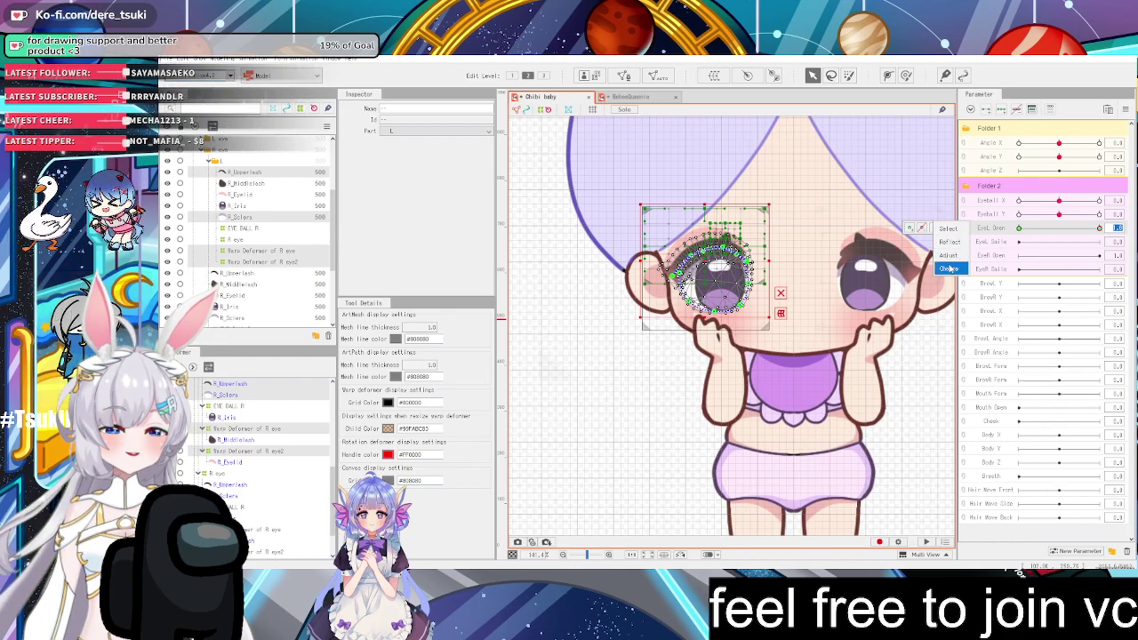
pyautogui.click(949, 268)
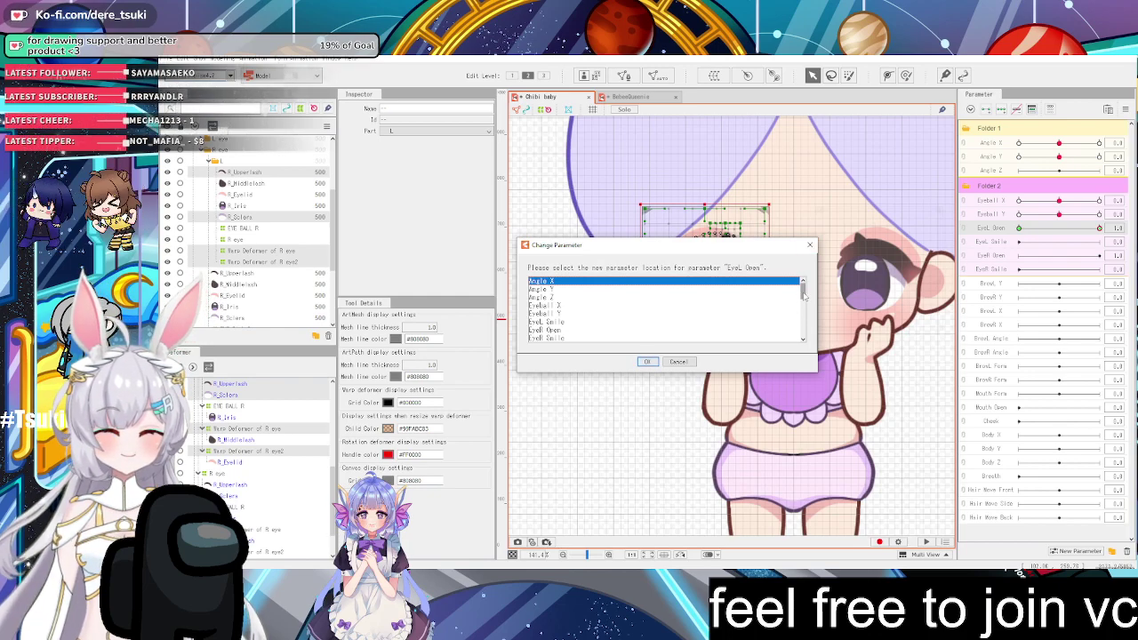
pyautogui.moveTo(804, 296); pyautogui.dragTo(802, 300)
pyautogui.click(551, 306)
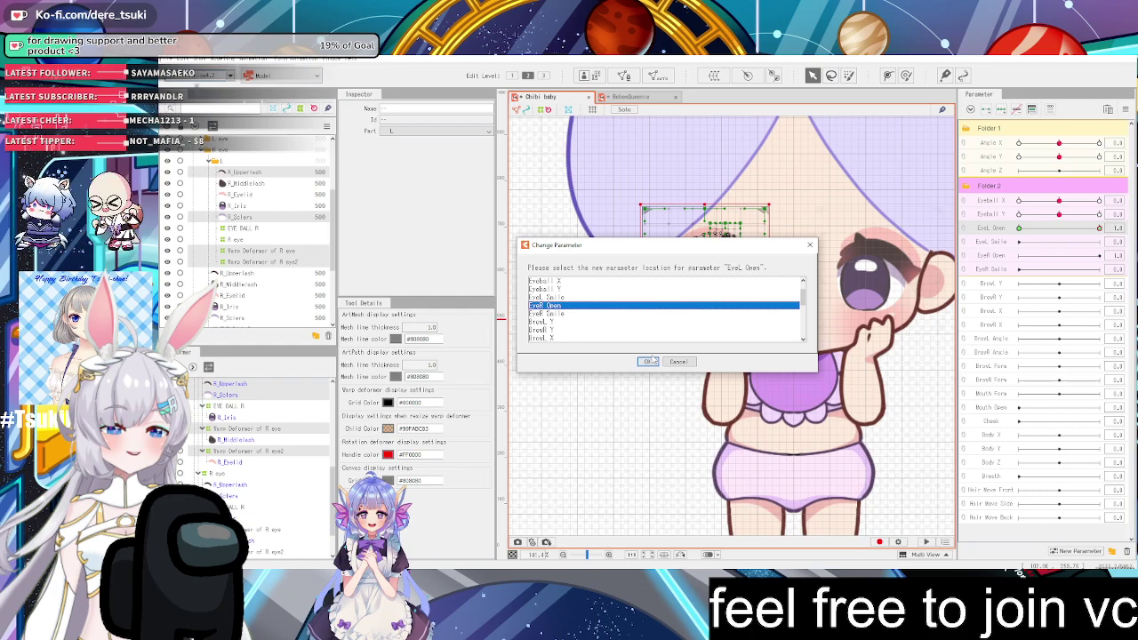
pyautogui.click(648, 361)
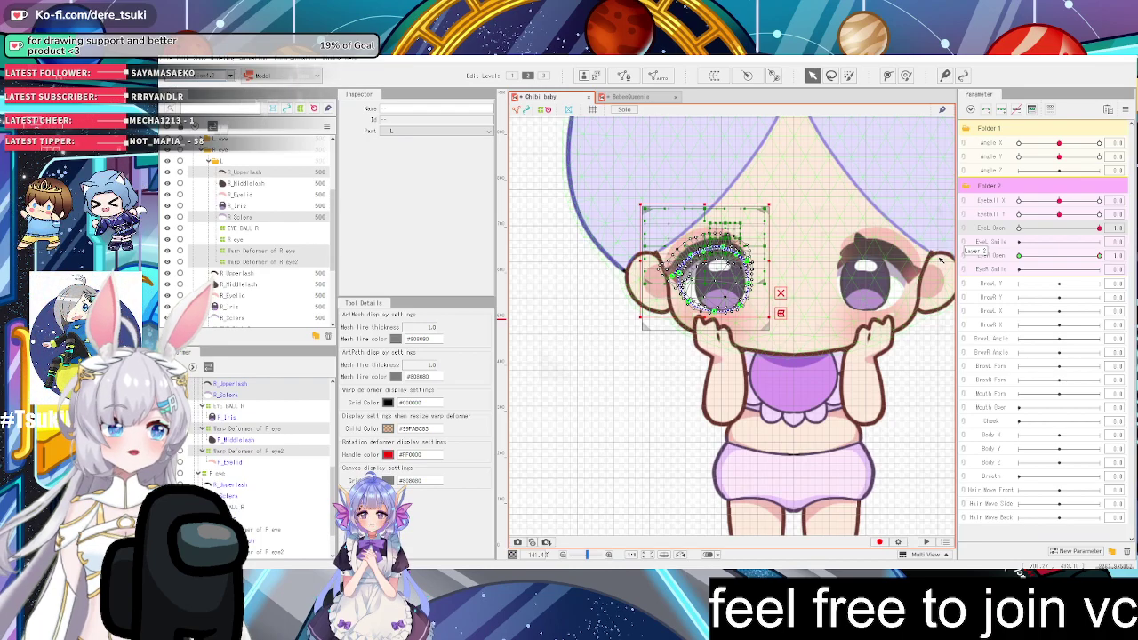
# Test the eye closing with EyeR Open at 0.7, and reset all parameters to their defaults
pyautogui.scroll(-2, 875, 311)
pyautogui.scroll(2, 893, 310)
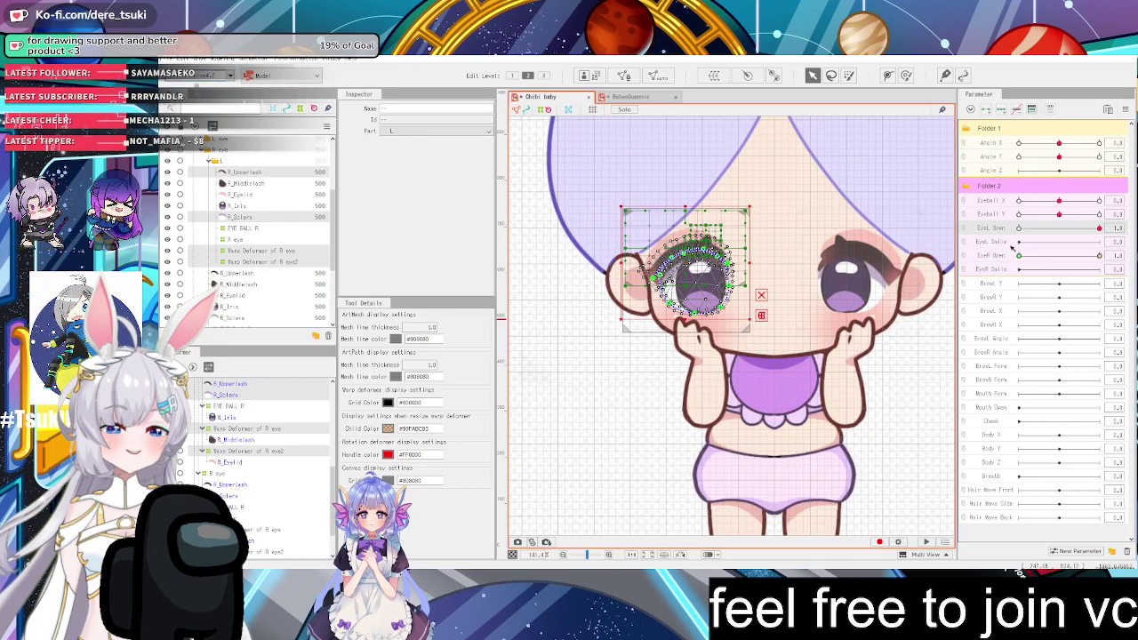
pyautogui.moveTo(1023, 230); pyautogui.dragTo(1078, 263)
pyautogui.click(574, 388)
pyautogui.scroll(-2, 848, 252)
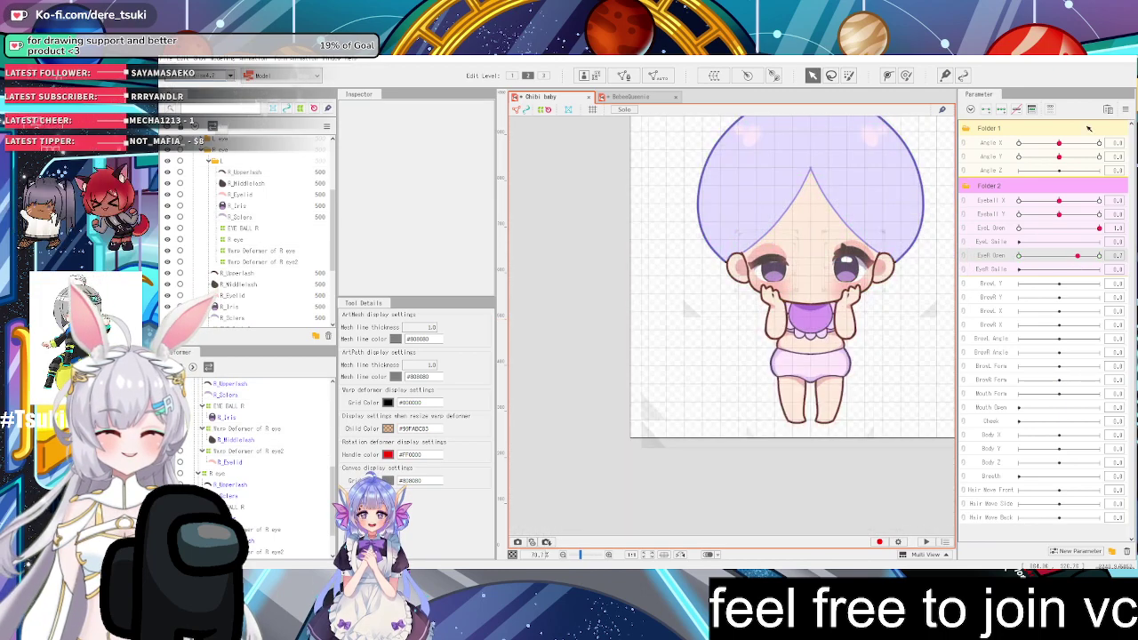
pyautogui.click(1126, 109)
pyautogui.click(1099, 121)
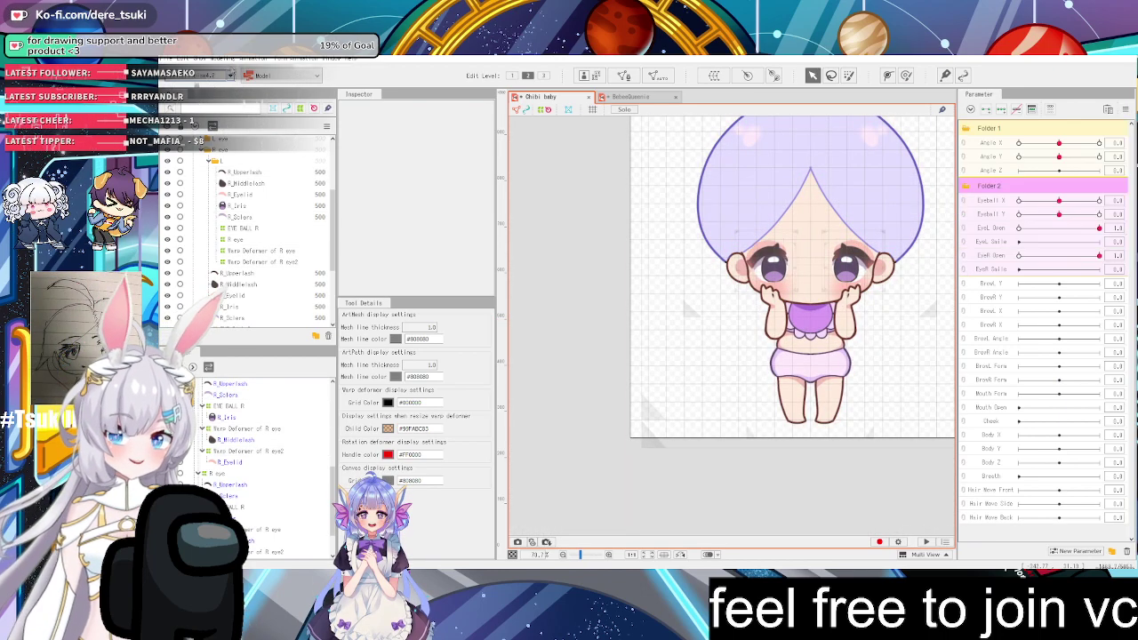
# Preview the head and eye movement in the Physics/Scene Blending Settings, and close the preview
pyautogui.click(224, 59)
pyautogui.click(296, 260)
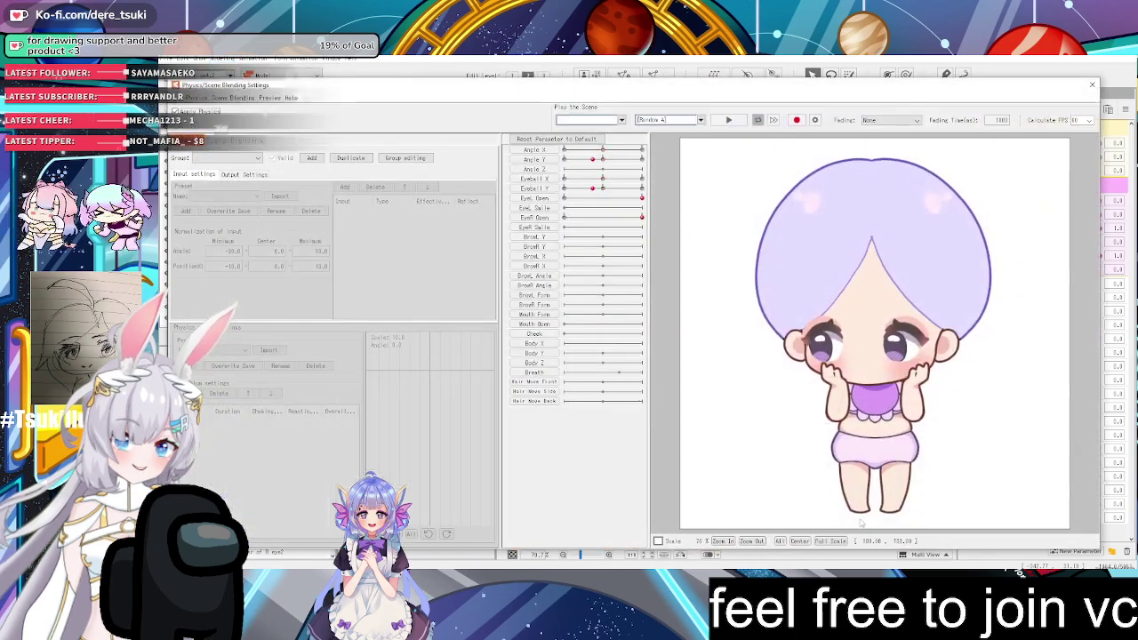
pyautogui.moveTo(860, 523); pyautogui.dragTo(952, 161)
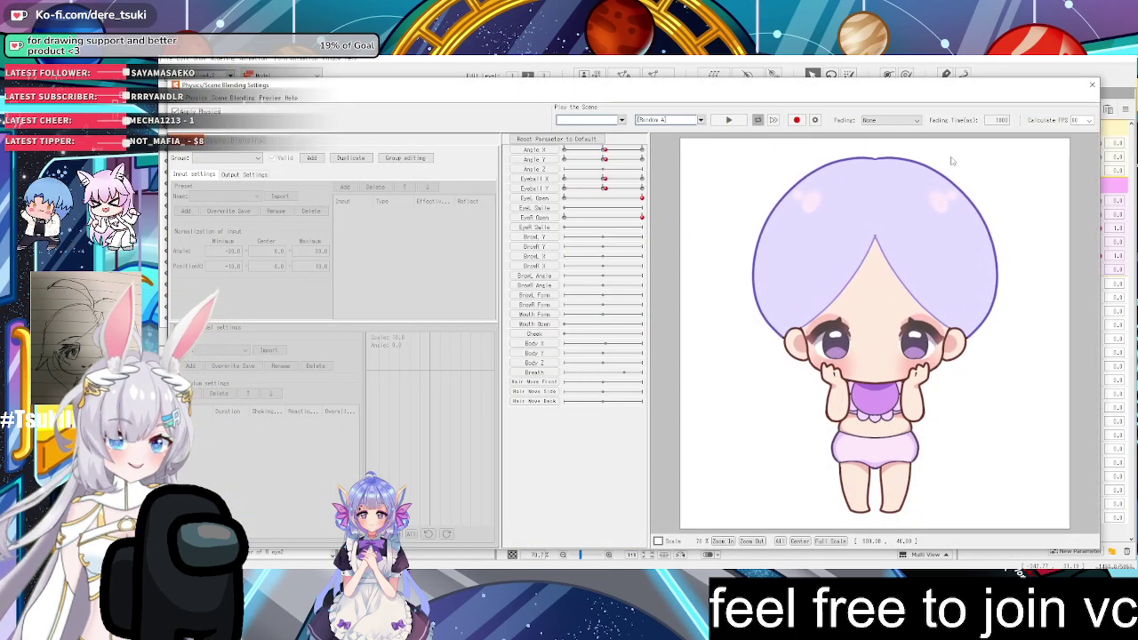
pyautogui.click(1092, 85)
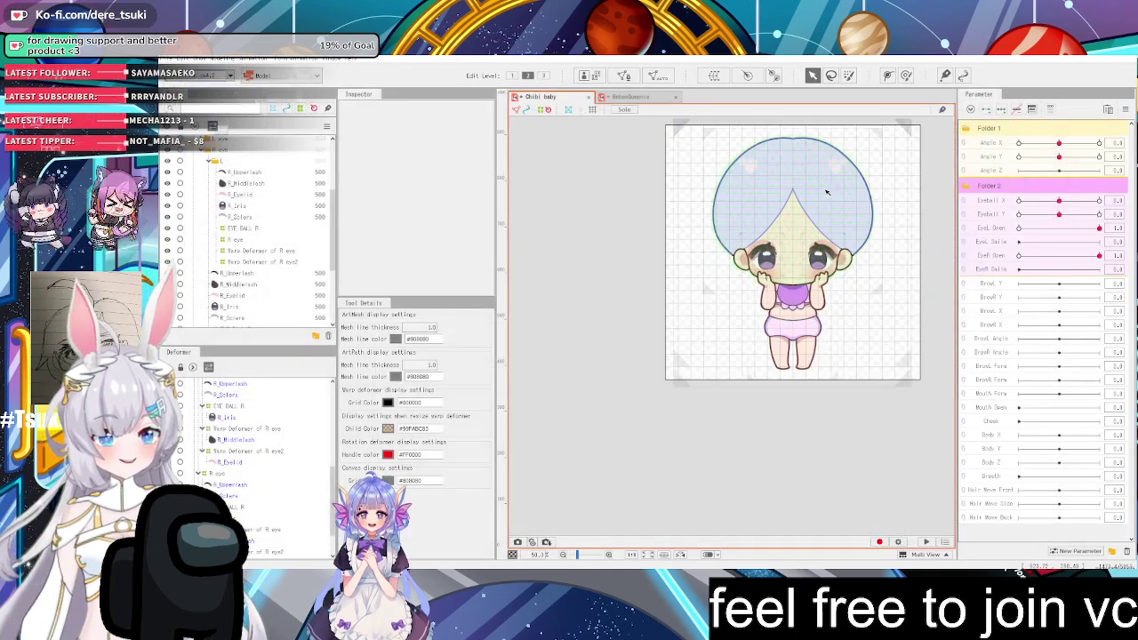
pyautogui.scroll(1, 827, 191)
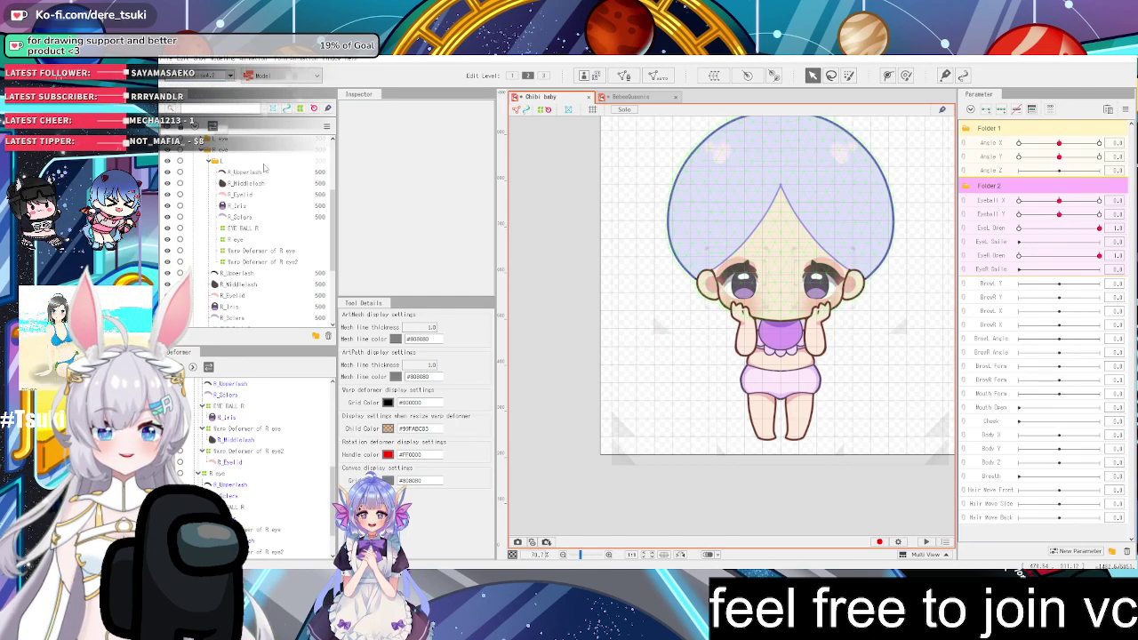
# Collapse the R eye part in the part hierarchy and select it
pyautogui.click(201, 151)
pyautogui.click(200, 153)
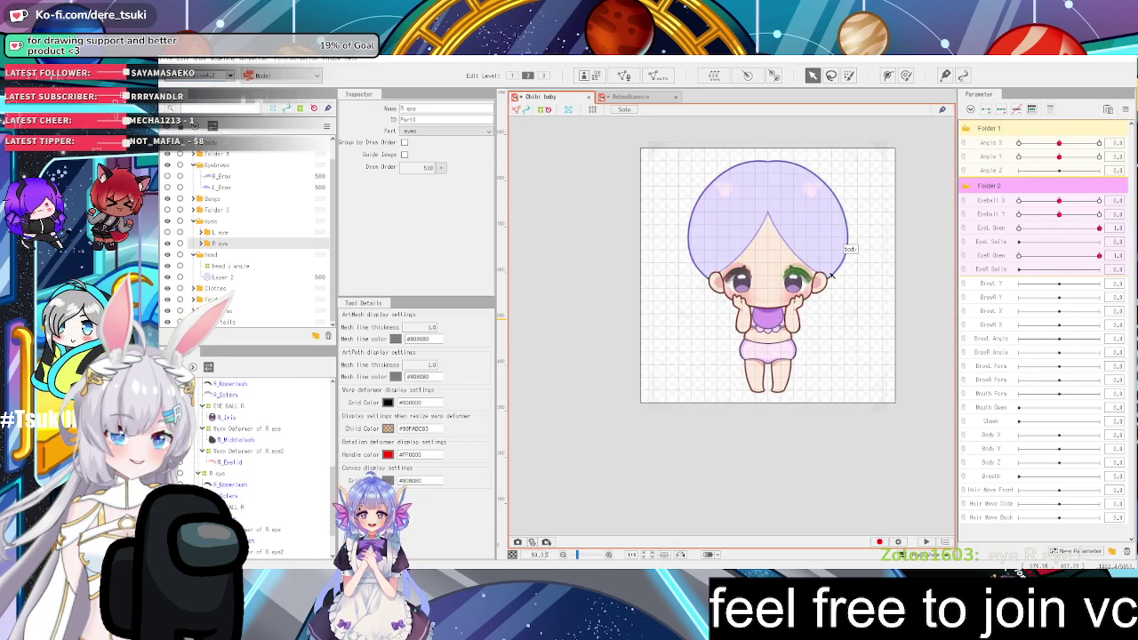
pyautogui.scroll(1, 785, 270)
pyautogui.scroll(-2, 739, 254)
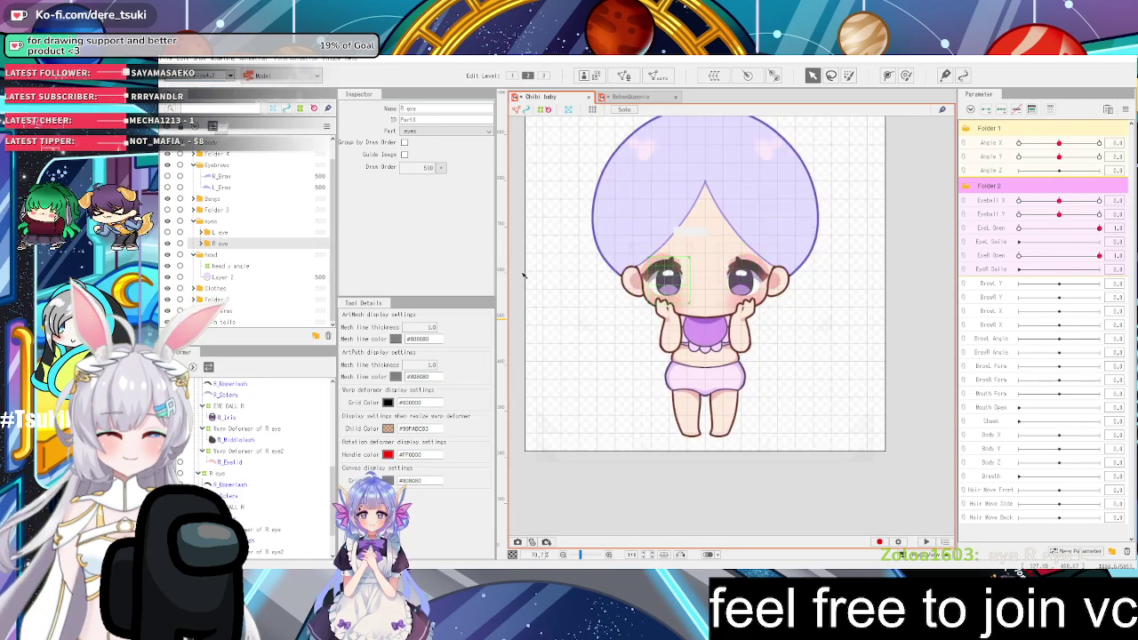
pyautogui.scroll(2, 696, 226)
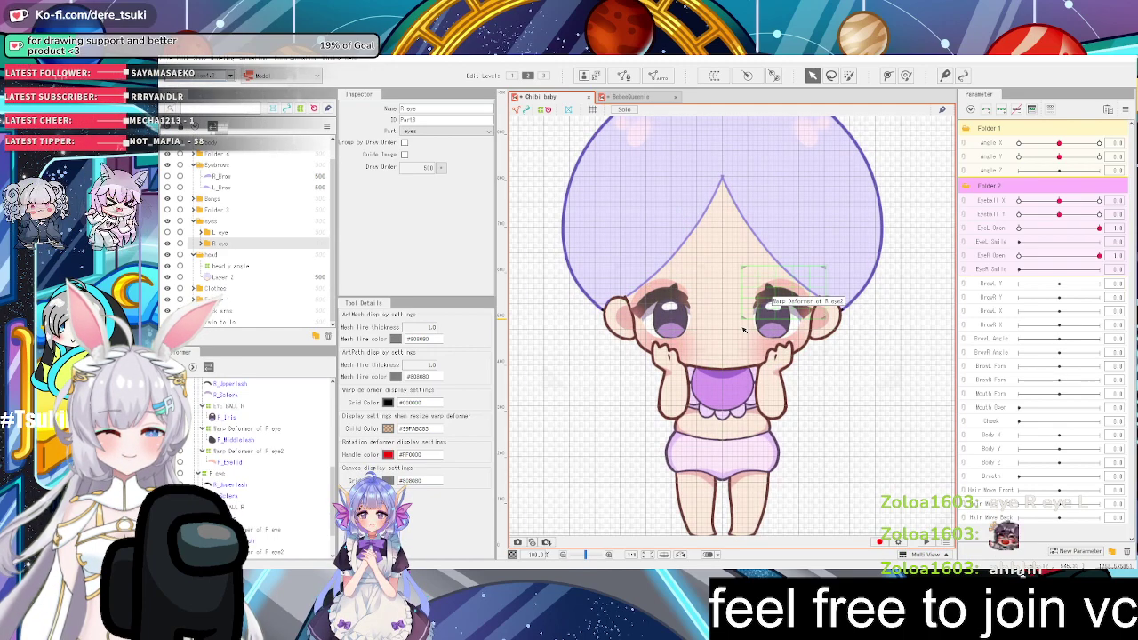
# Run the Physics/Scene Blending preview once more to check how the head and both eyes follow, and close it
pyautogui.click(223, 59)
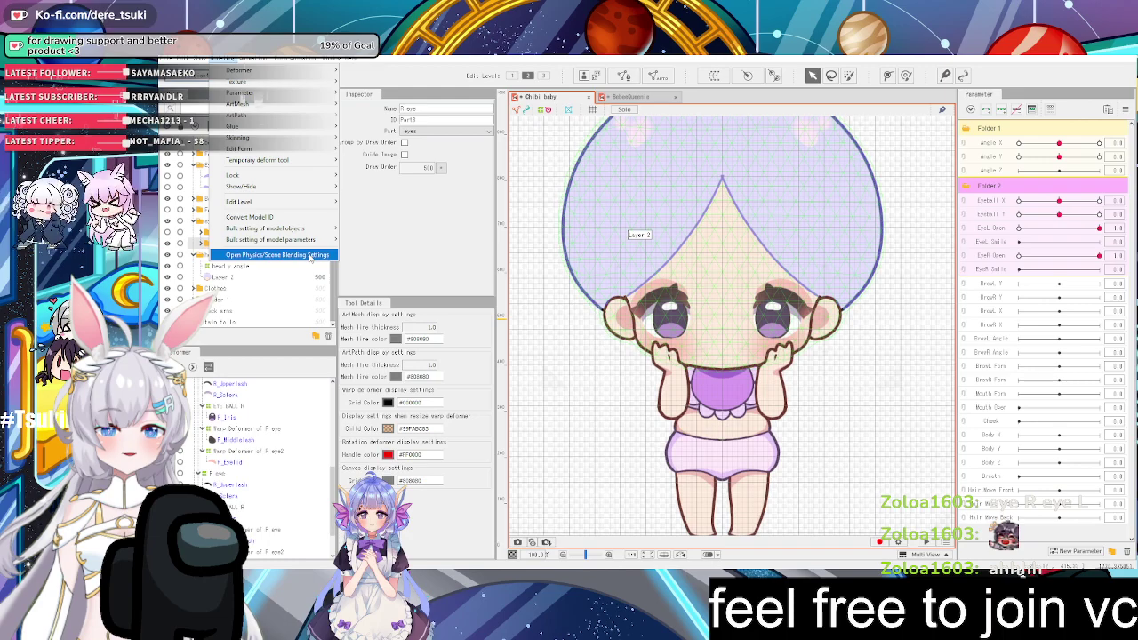
pyautogui.click(311, 258)
pyautogui.moveTo(927, 472); pyautogui.dragTo(970, 257)
pyautogui.click(1092, 85)
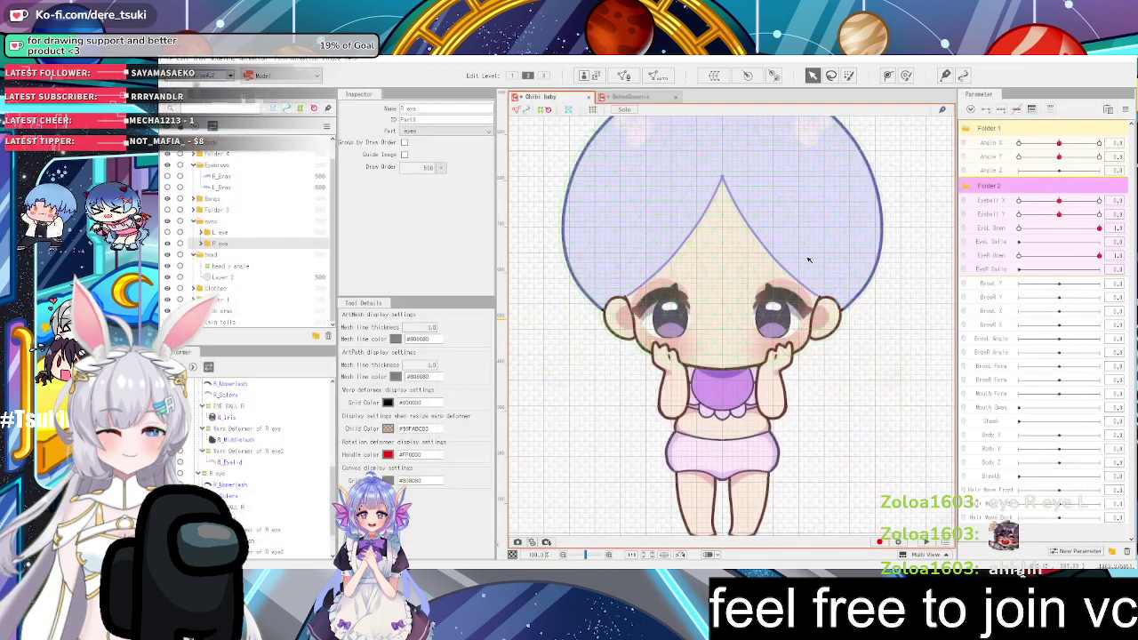
pyautogui.scroll(-2, 787, 261)
pyautogui.scroll(1, 782, 262)
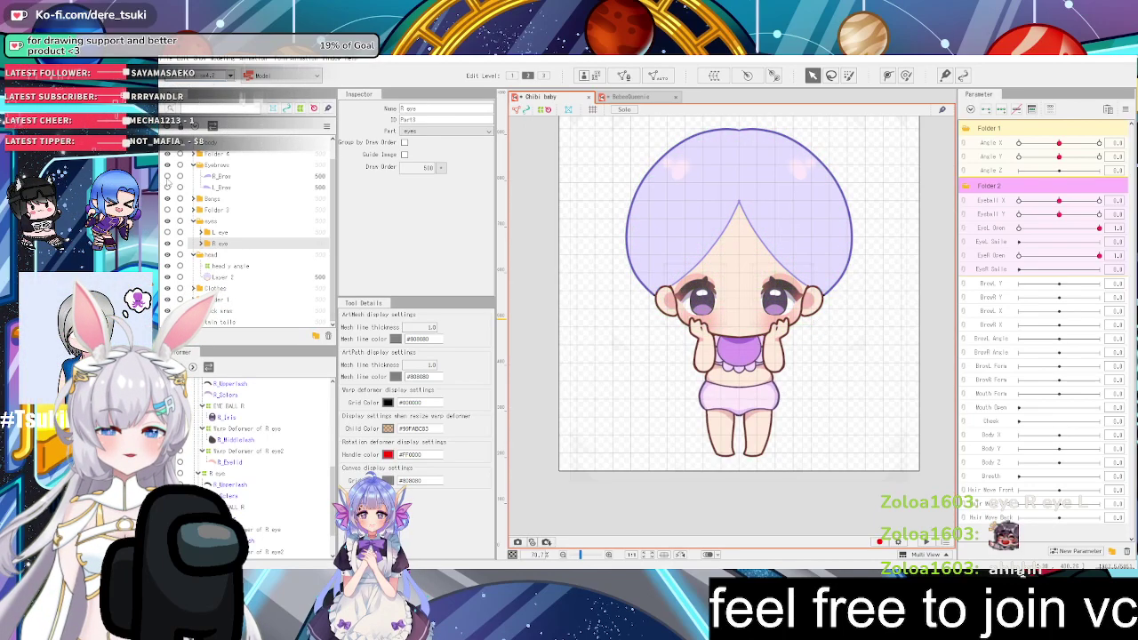
# Inspect the contents of the L eye and R eye parts, and select the L eye part
pyautogui.click(167, 188)
pyautogui.click(167, 187)
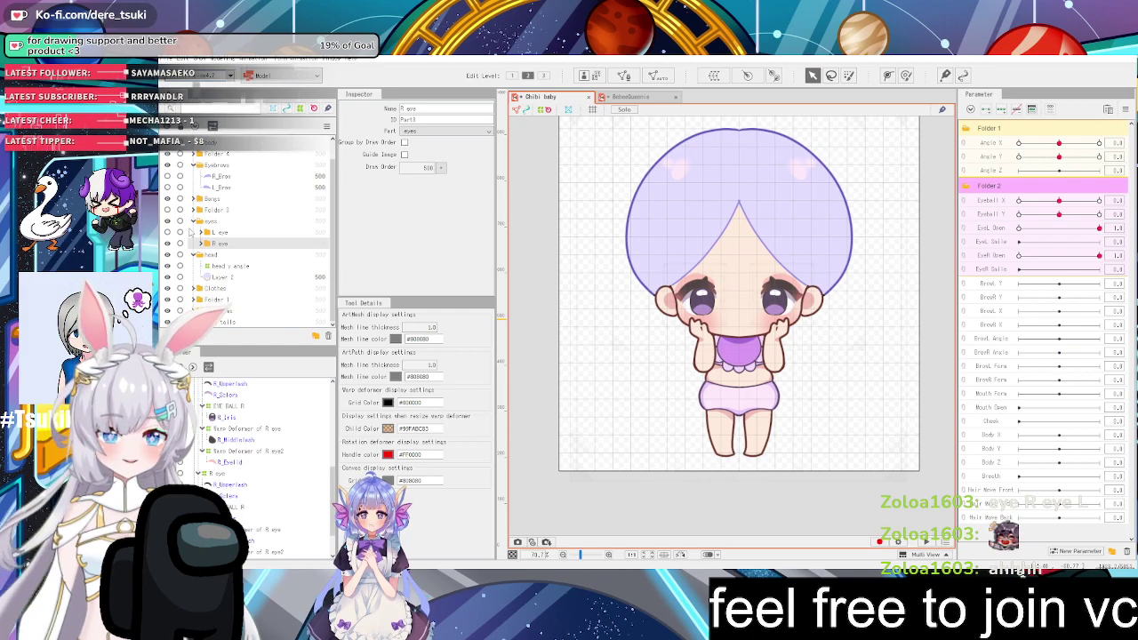
pyautogui.click(202, 233)
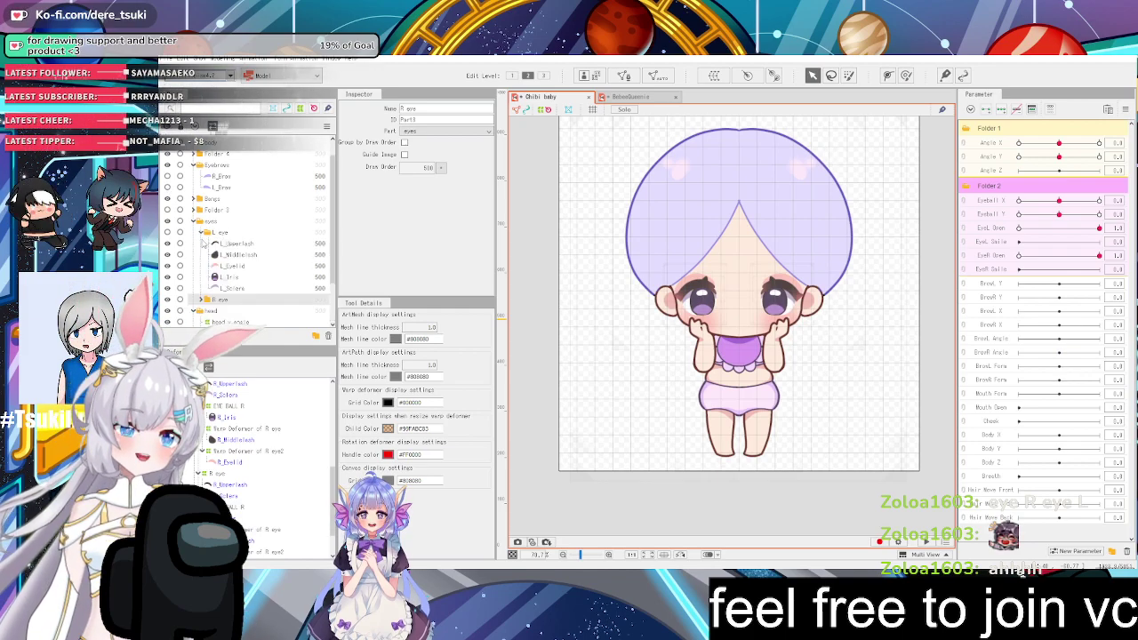
pyautogui.click(202, 233)
pyautogui.click(201, 244)
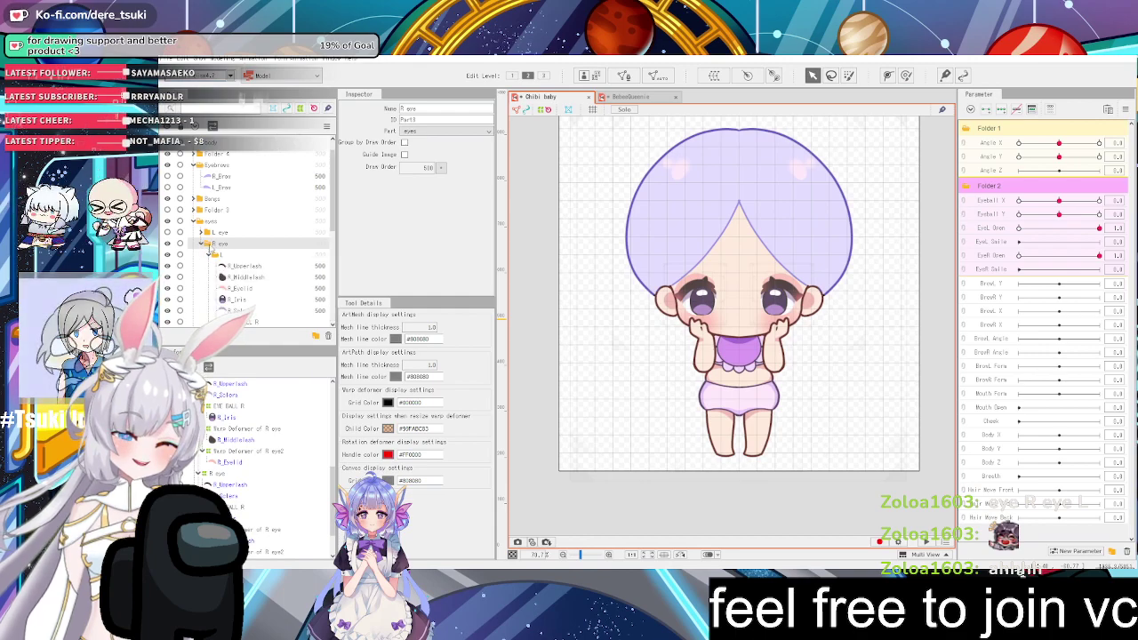
pyautogui.scroll(-2, 210, 251)
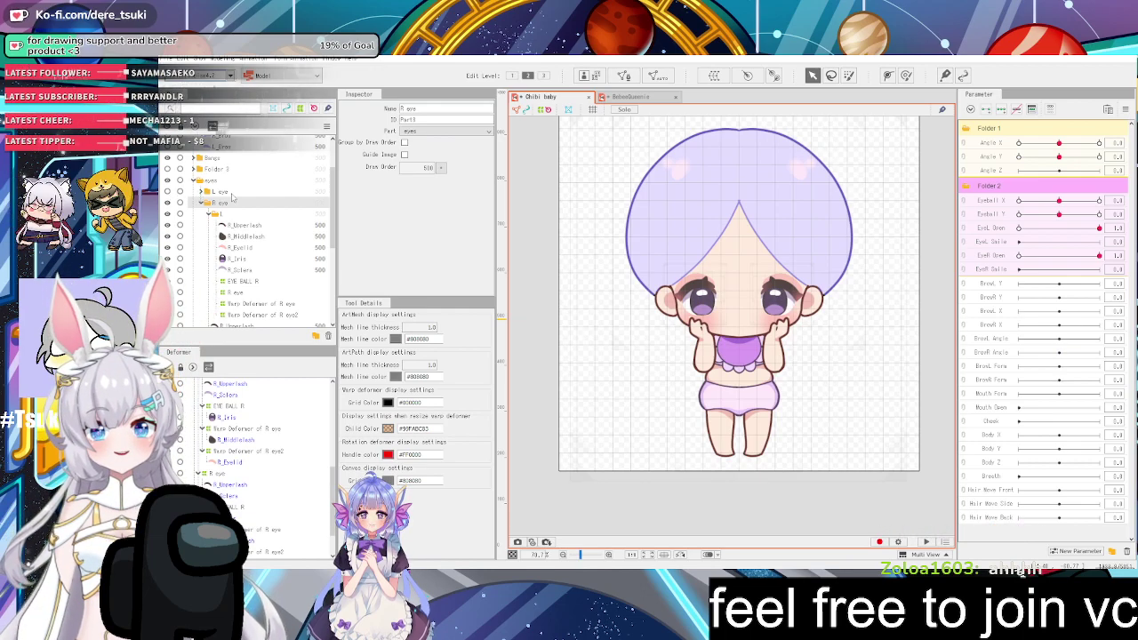
pyautogui.click(230, 192)
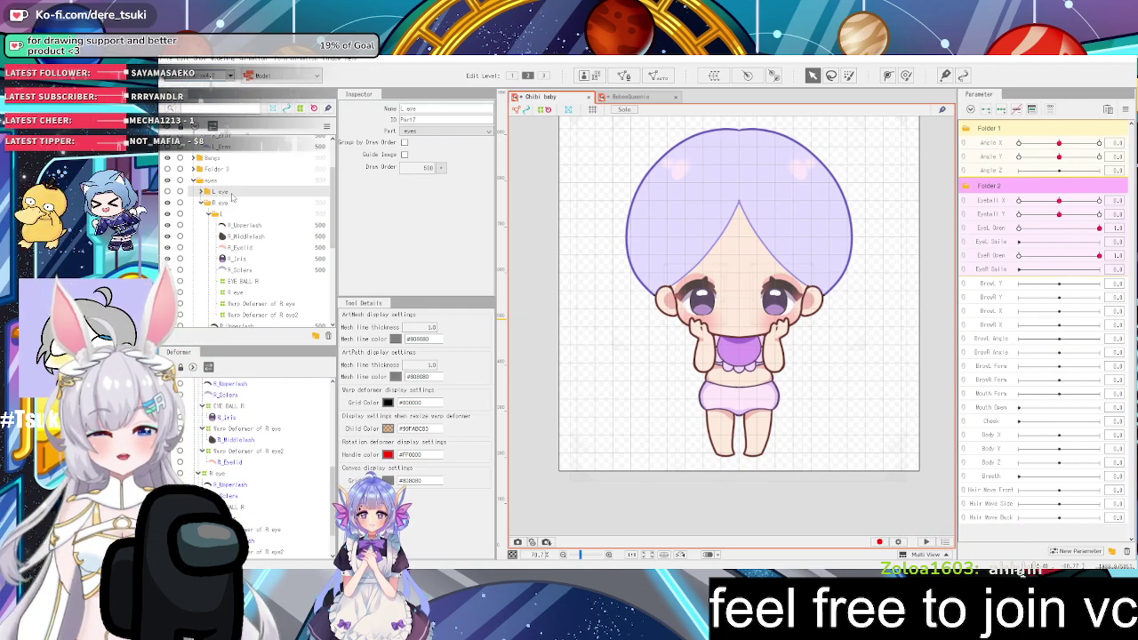
# Delete the L eye part with its child elements, and move the L part out of R eye directly into the eyes part
pyautogui.click(329, 336)
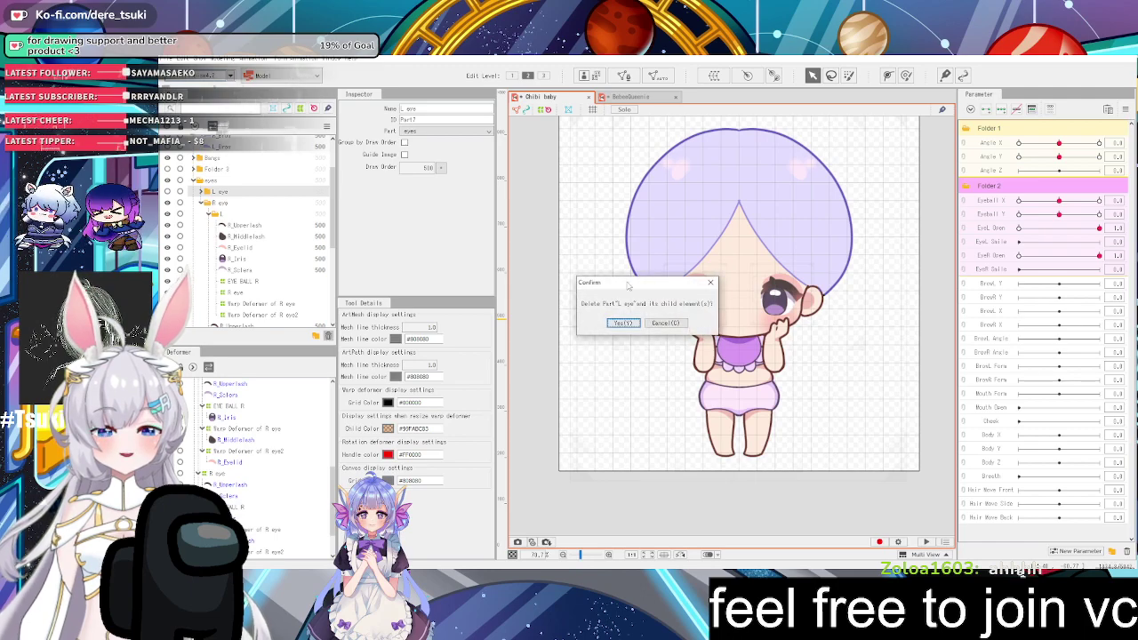
pyautogui.click(624, 321)
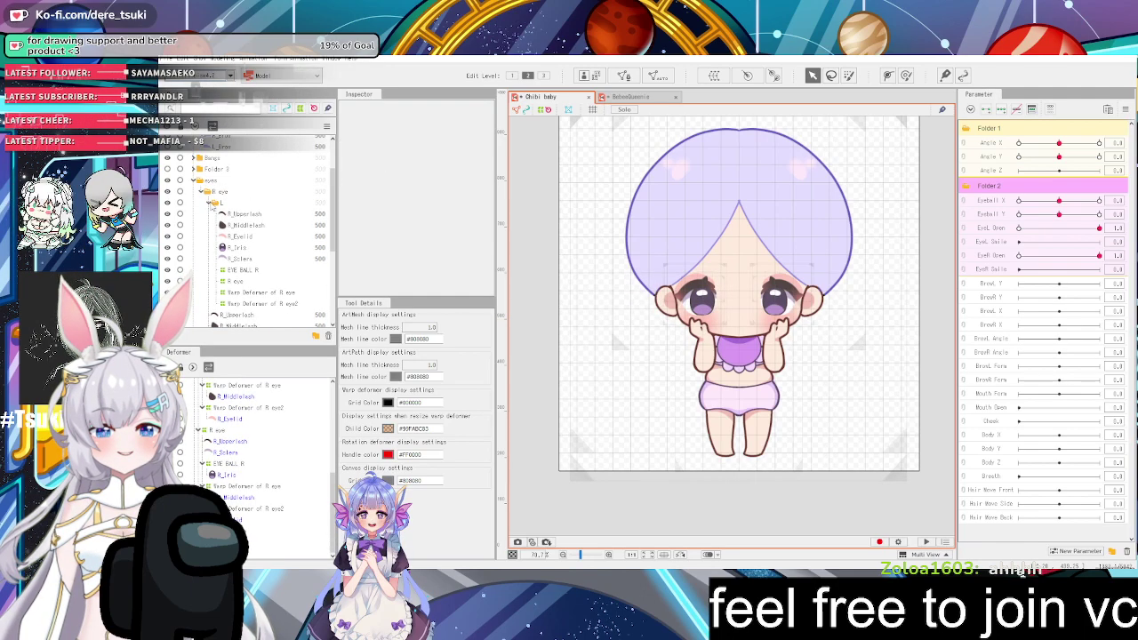
pyautogui.click(209, 204)
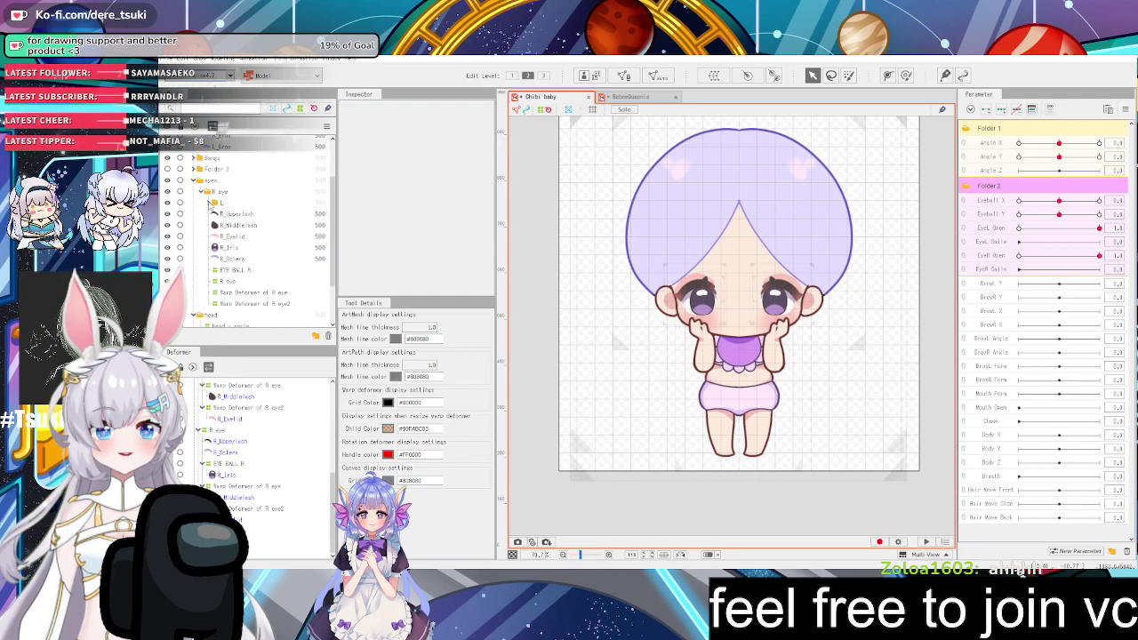
pyautogui.moveTo(210, 203); pyautogui.dragTo(207, 191)
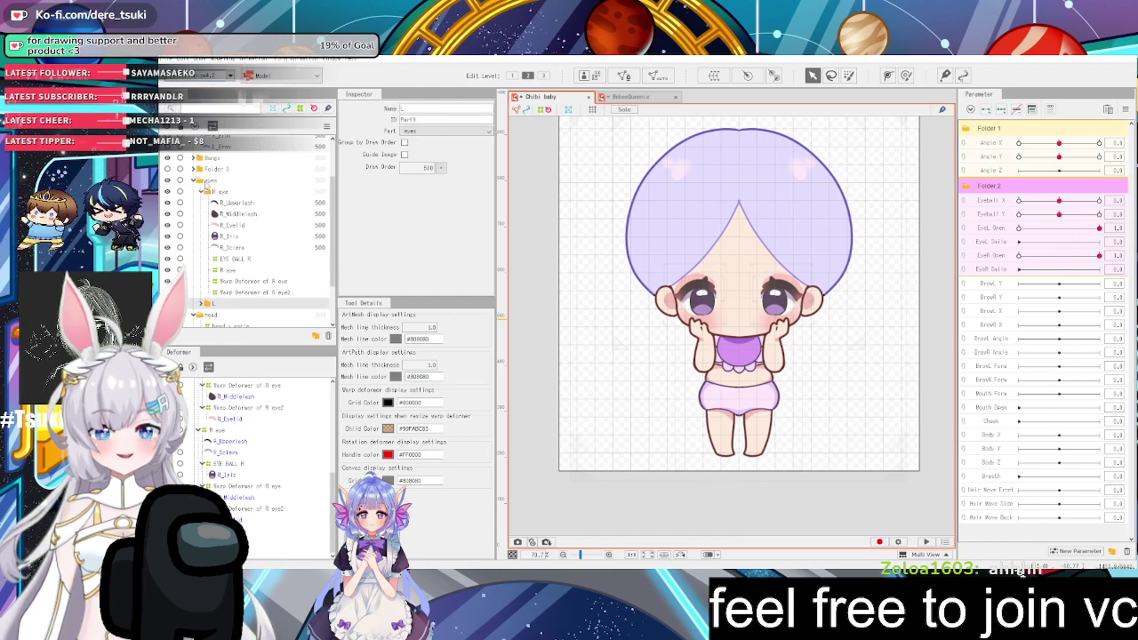
pyautogui.click(202, 192)
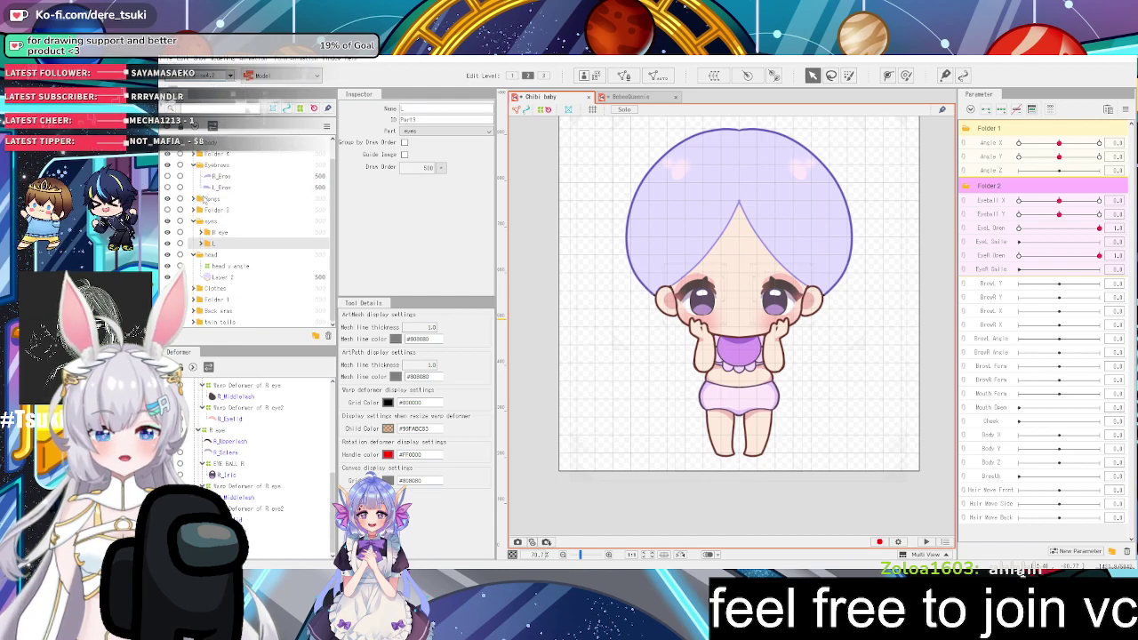
# Expand the R eye and L parts to compare their contents, and rename the L part as L eye
pyautogui.click(201, 243)
pyautogui.click(200, 210)
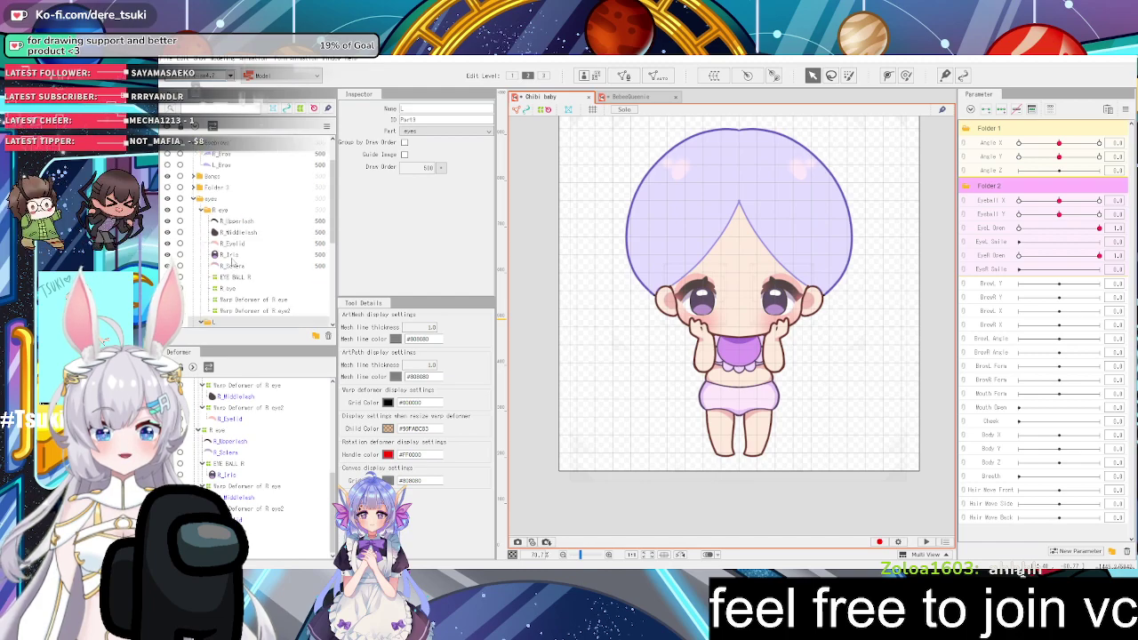
pyautogui.scroll(-2, 231, 258)
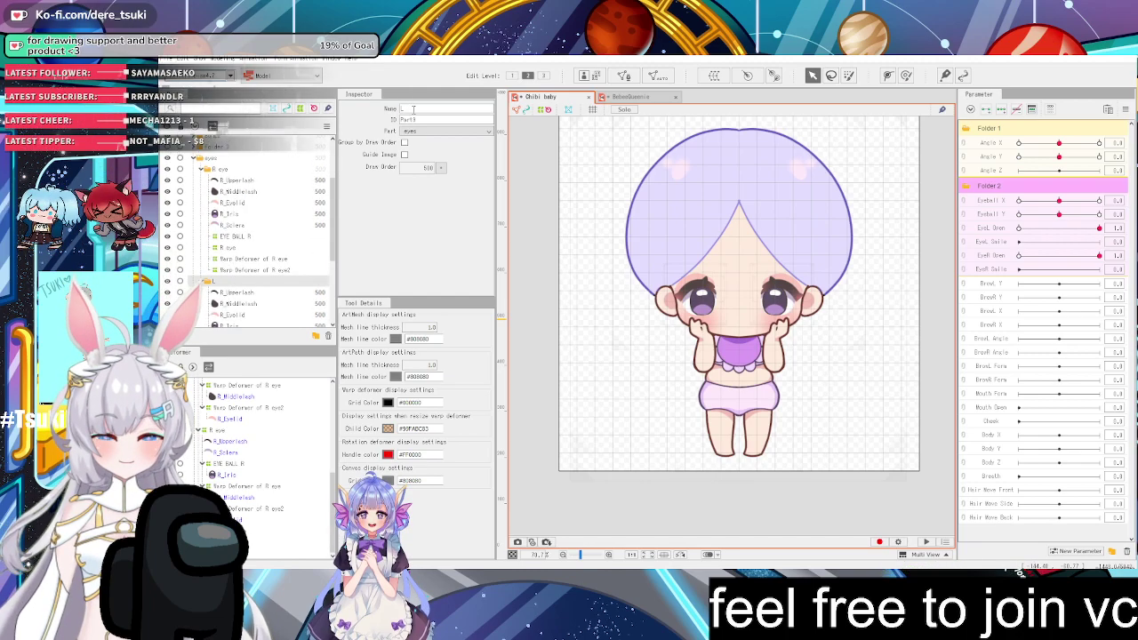
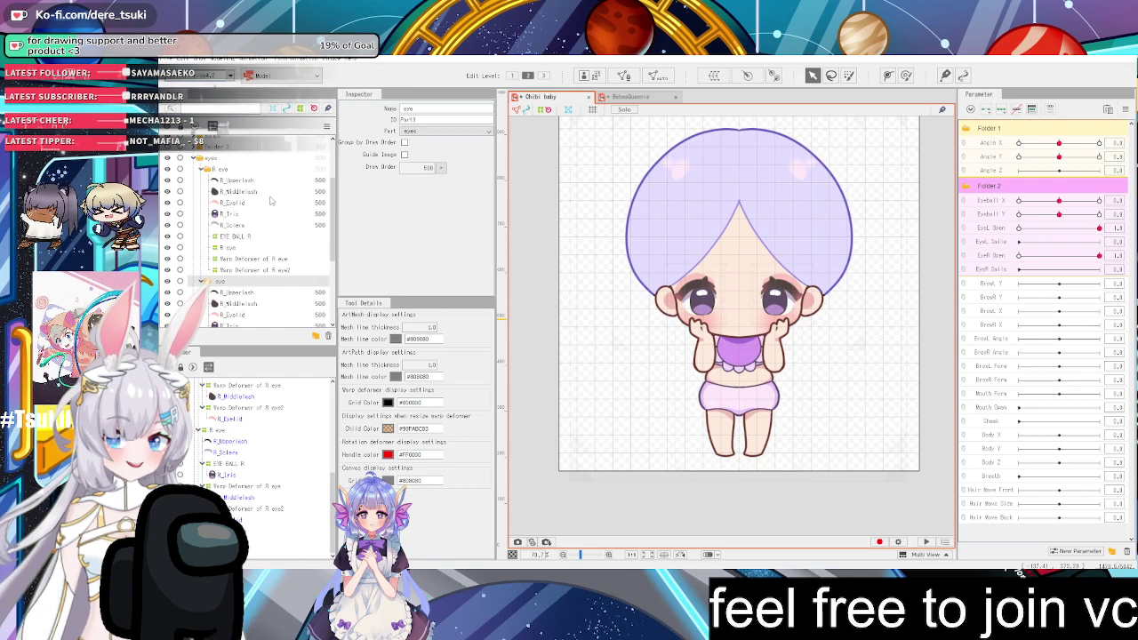
pyautogui.click(1125, 108)
pyautogui.click(1049, 120)
# Select the head deformer, and make the eyebrows and the folder holding the mouth visible
pyautogui.scroll(3, 212, 155)
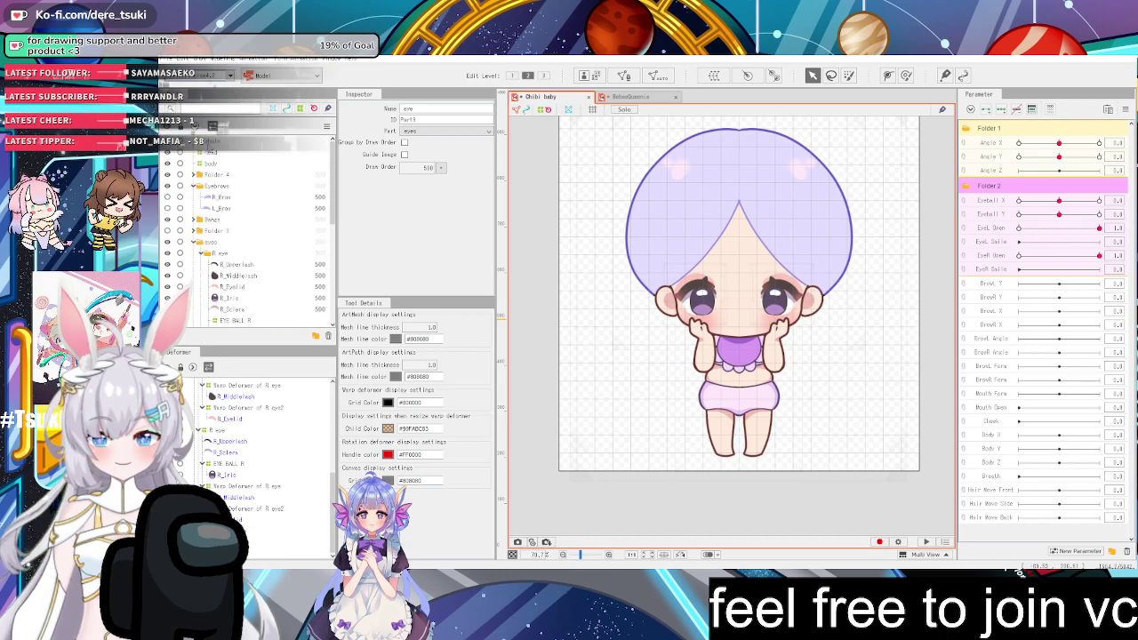
pyautogui.click(212, 153)
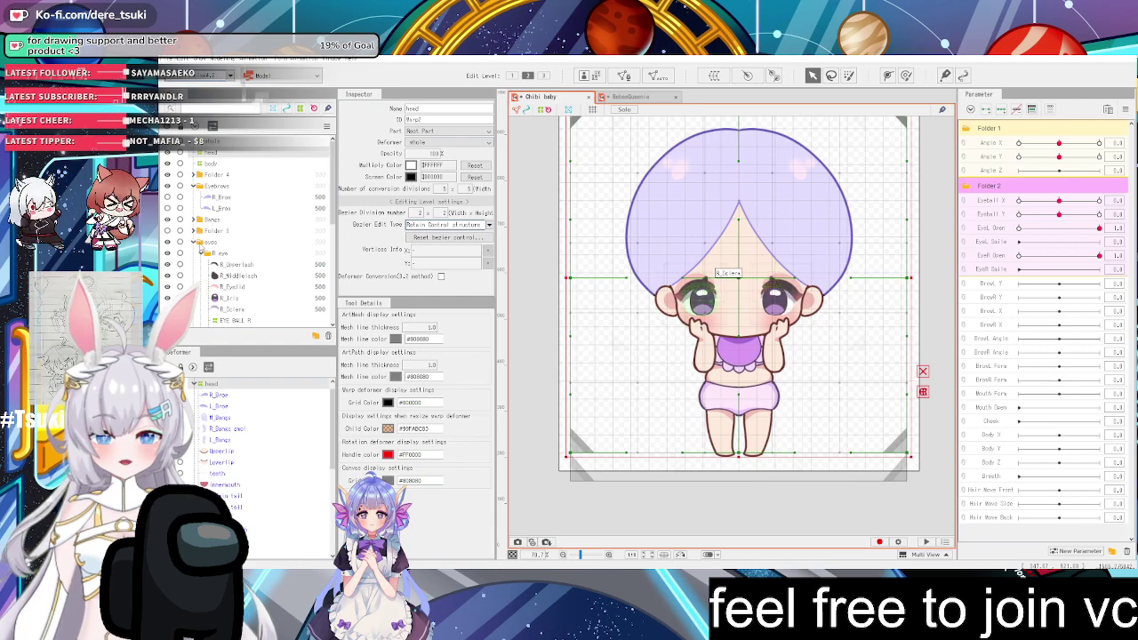
pyautogui.click(167, 209)
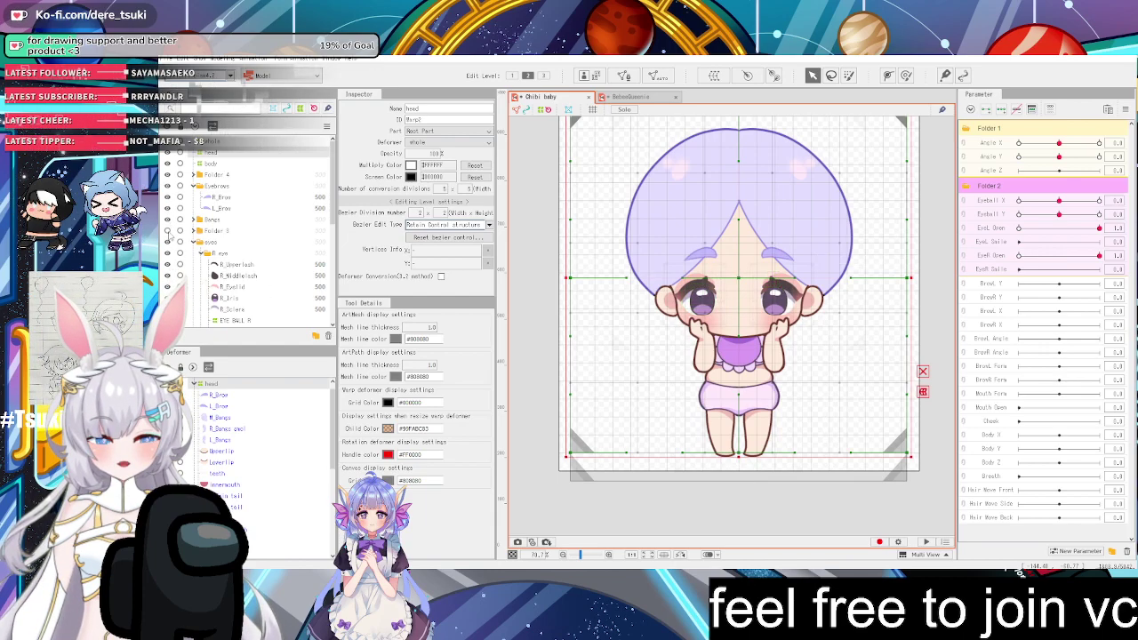
pyautogui.scroll(-3, 169, 232)
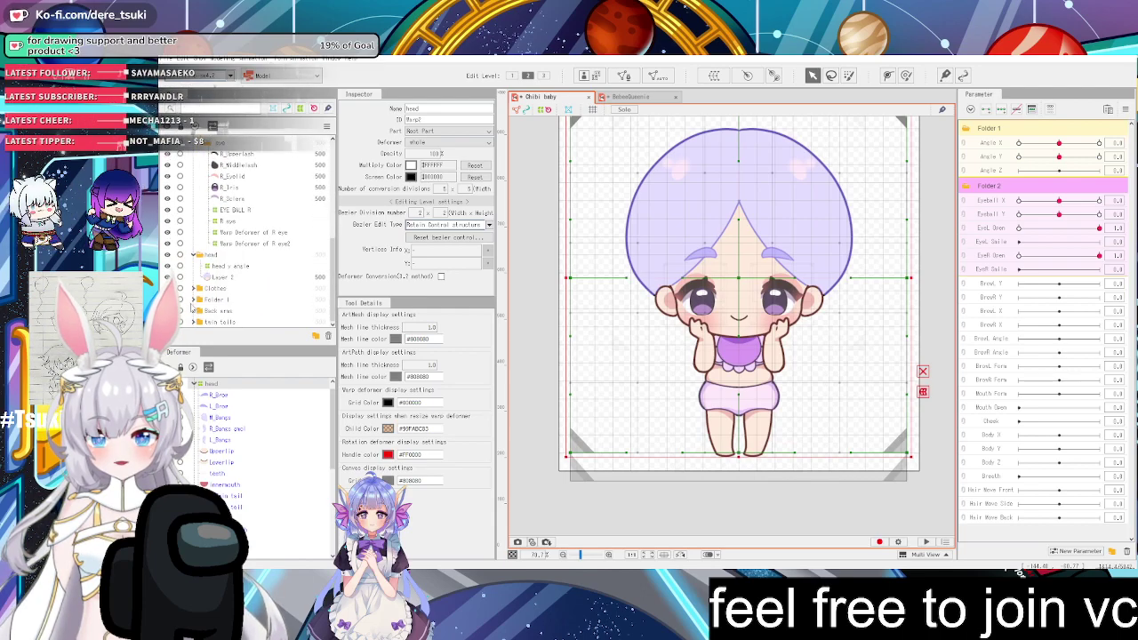
pyautogui.scroll(3, 174, 265)
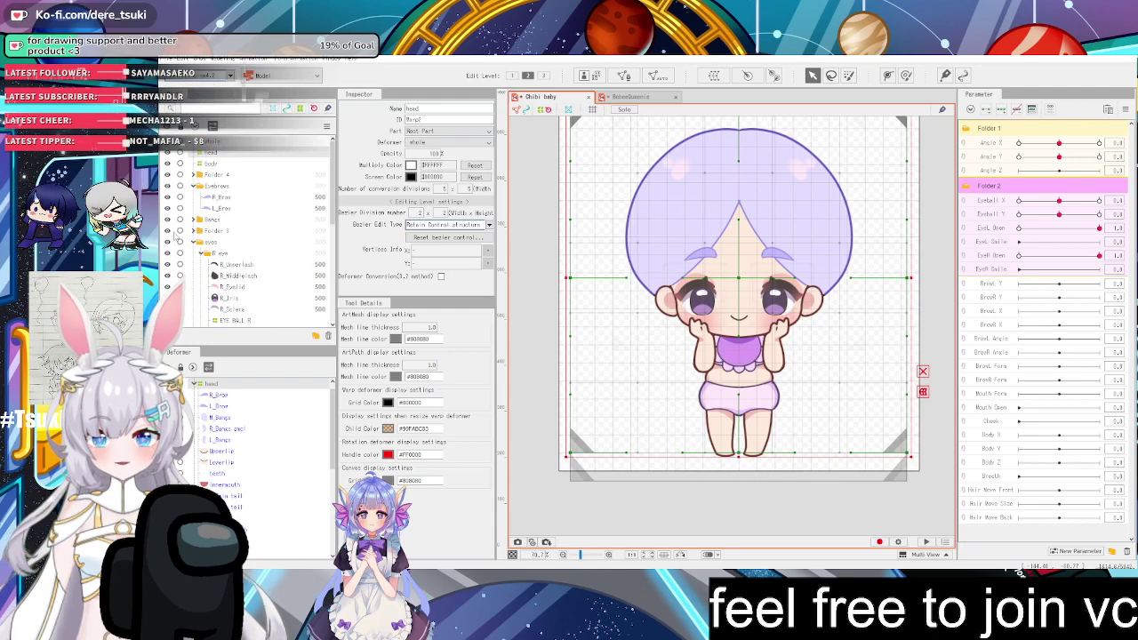
# Expand the twin tails part and make both twin tails visible
pyautogui.scroll(-3, 178, 232)
pyautogui.click(194, 322)
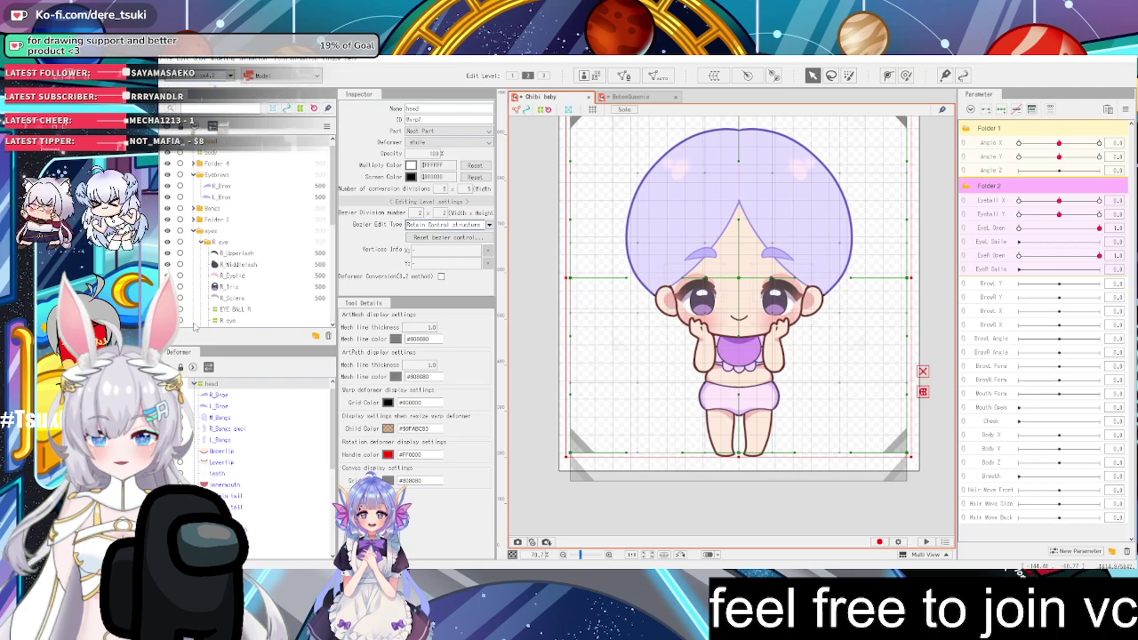
pyautogui.scroll(-3, 195, 322)
pyautogui.click(167, 310)
pyautogui.click(167, 322)
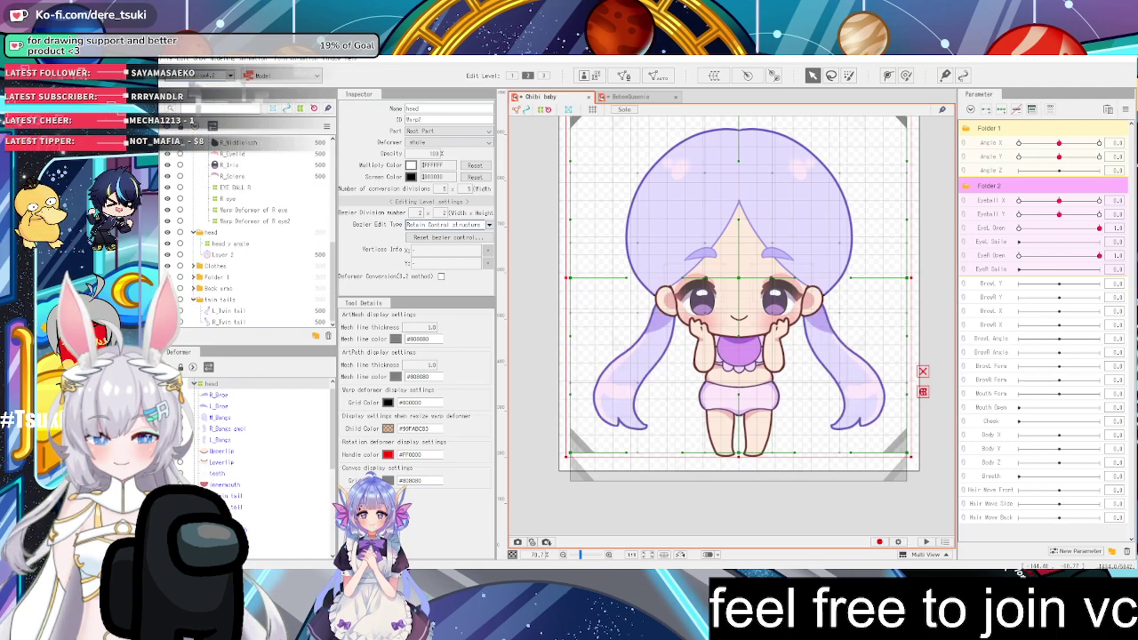
# Expand the Bangs parts, make the middle, right and left bangs visible, and clear the selection
pyautogui.scroll(4, 167, 267)
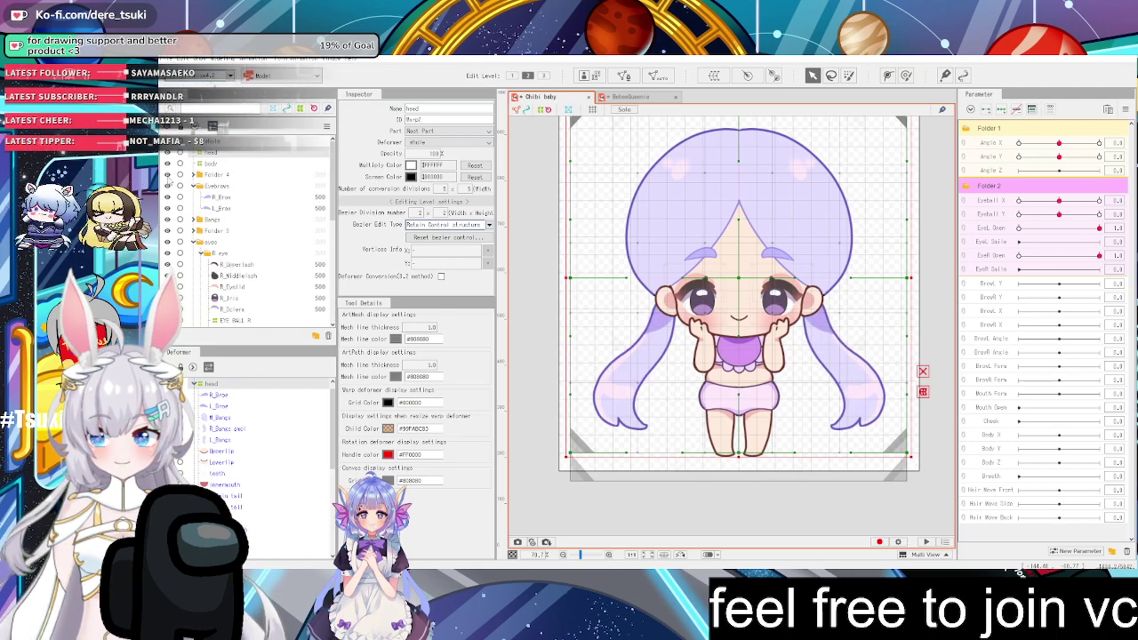
pyautogui.click(193, 219)
pyautogui.click(167, 230)
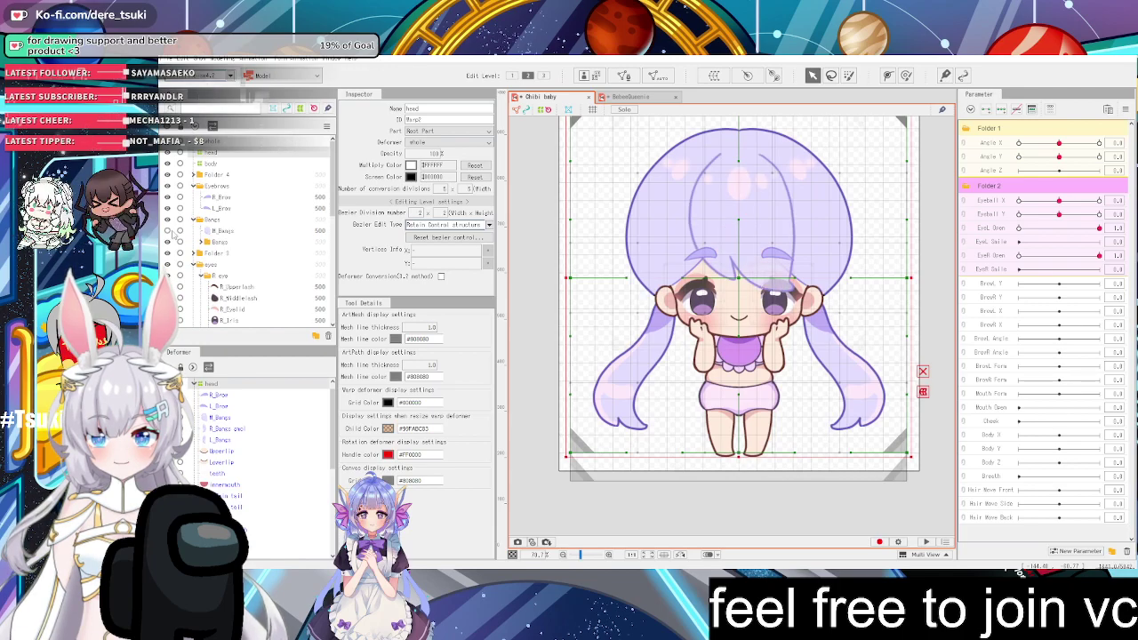
pyautogui.click(216, 240)
pyautogui.click(200, 241)
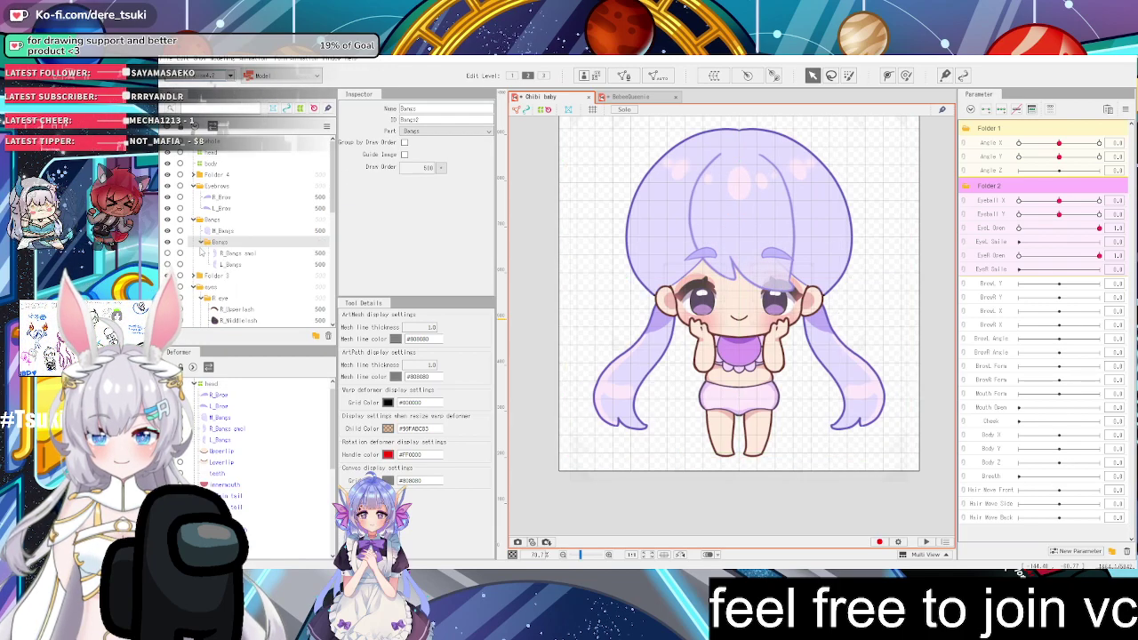
pyautogui.click(166, 253)
pyautogui.click(167, 264)
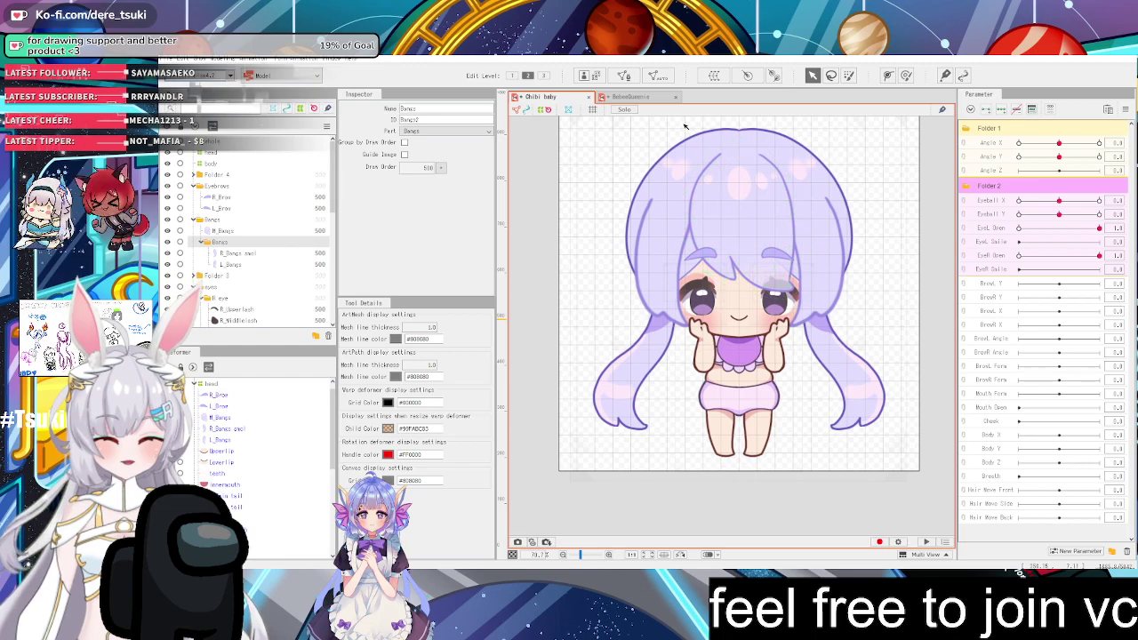
pyautogui.scroll(-2, 681, 127)
pyautogui.scroll(2, 732, 137)
pyautogui.click(861, 137)
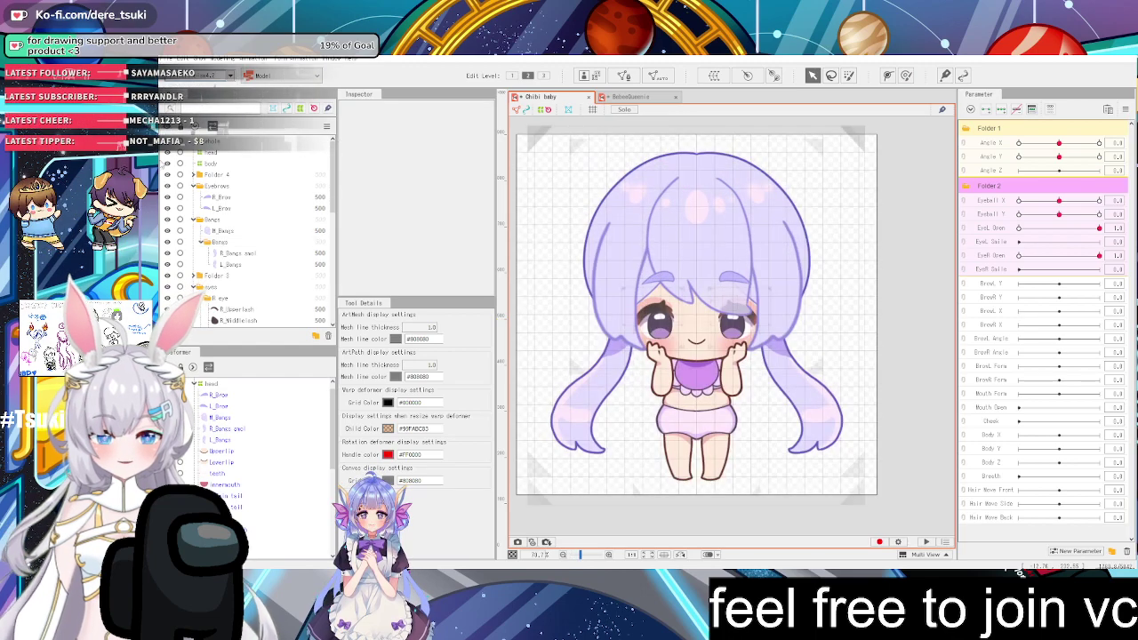
# Create a rotation deformer named head z in Root Part as the parent of the head deformer
pyautogui.click(826, 328)
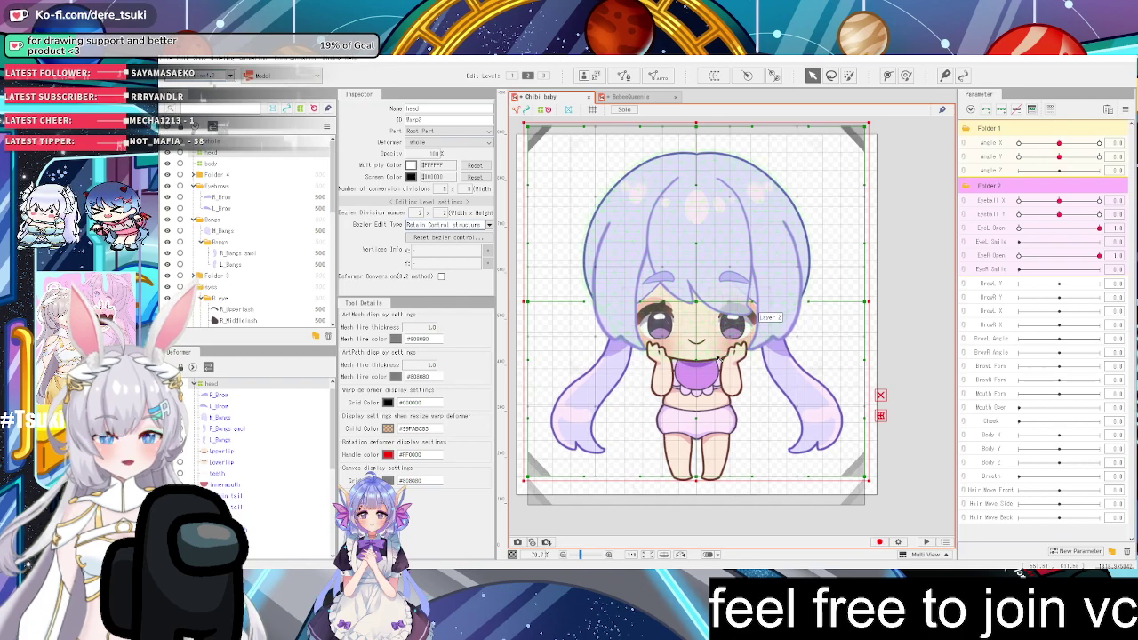
pyautogui.scroll(5, 699, 362)
pyautogui.scroll(-1, 699, 362)
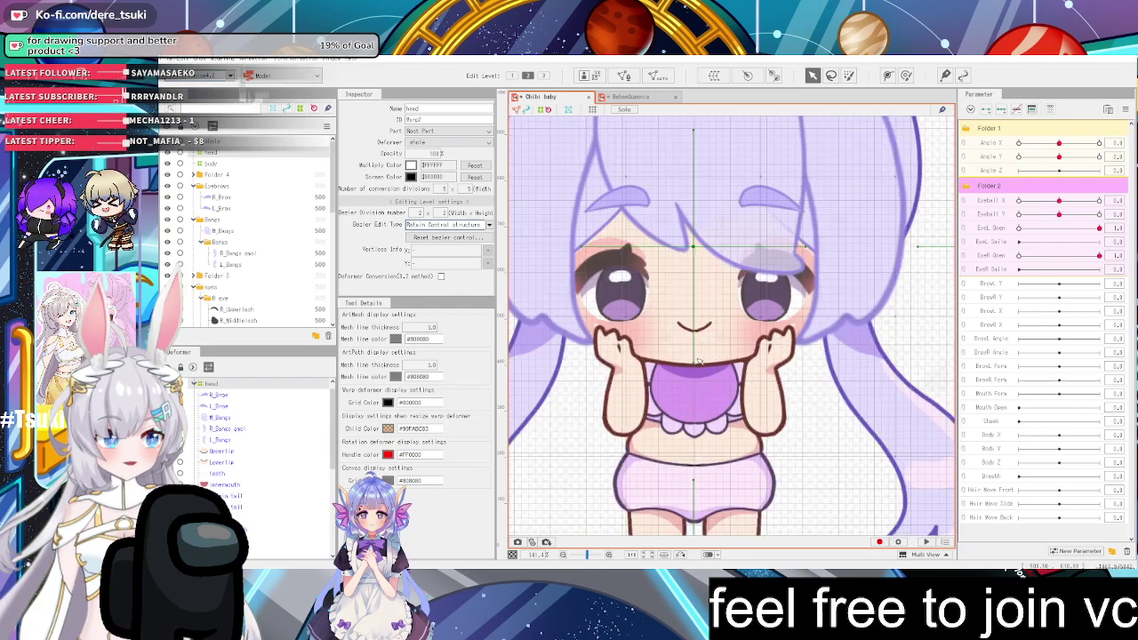
pyautogui.scroll(1, 682, 353)
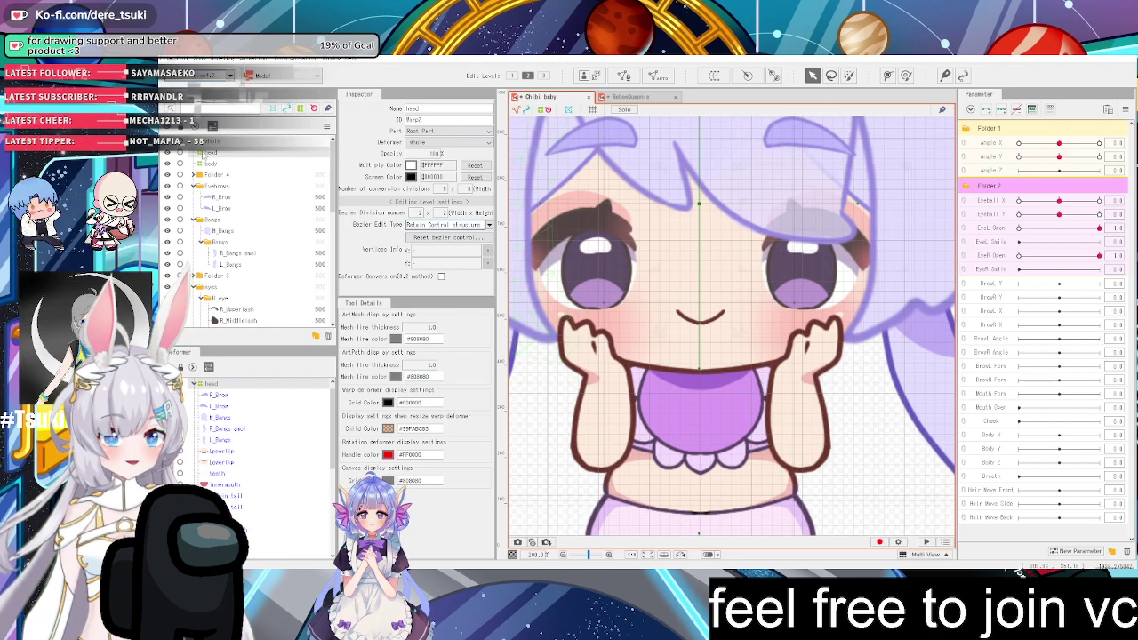
pyautogui.click(748, 77)
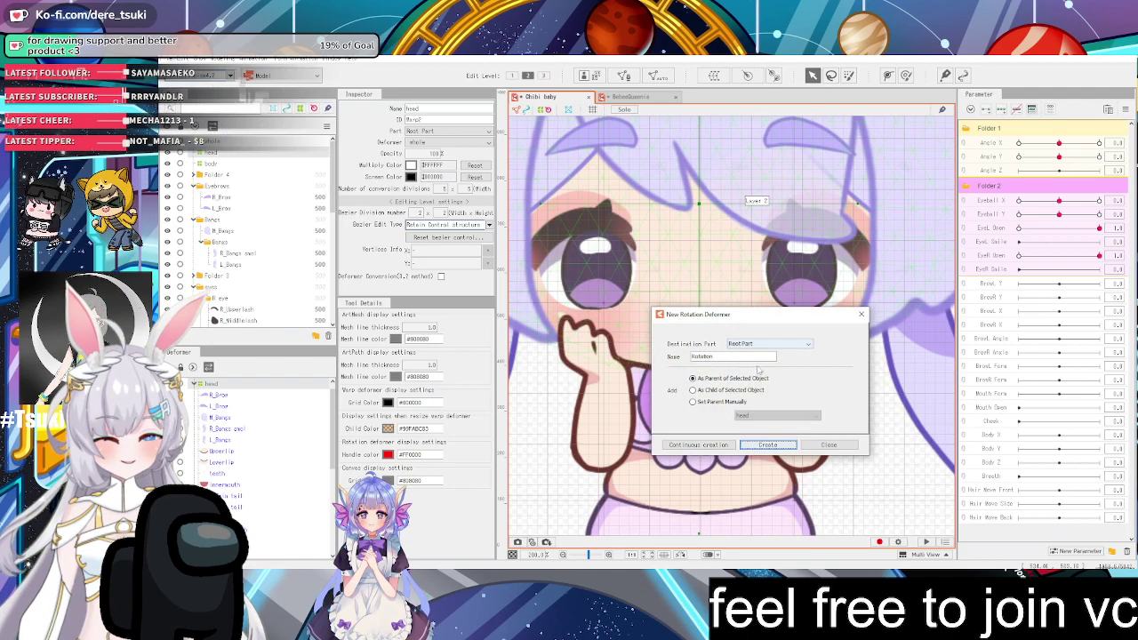
pyautogui.write('h')
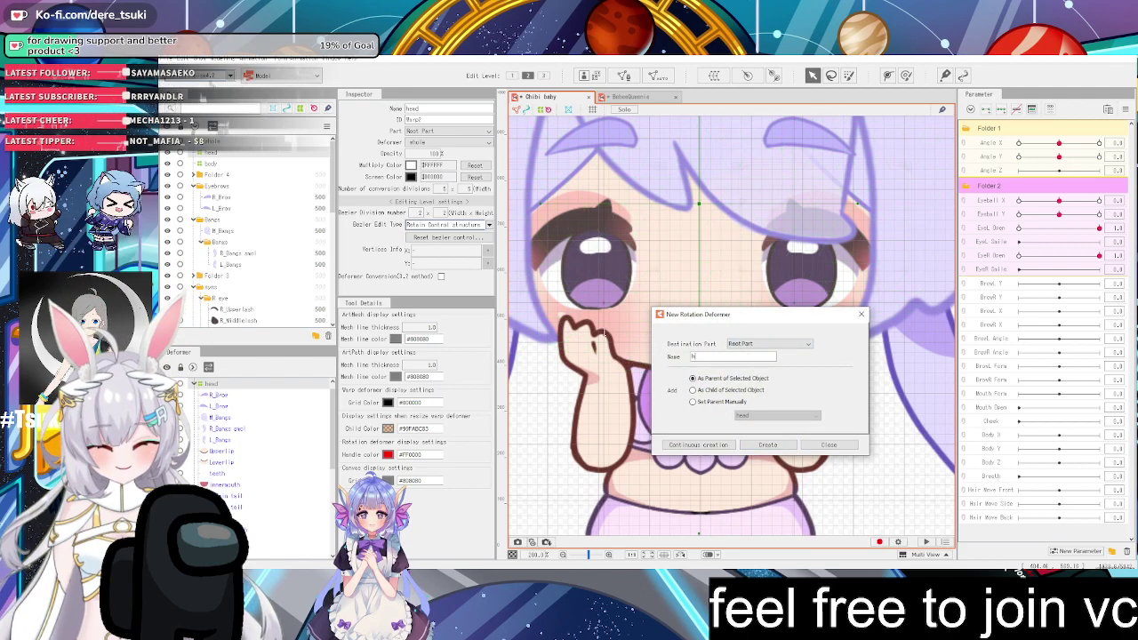
pyautogui.write('andad r')
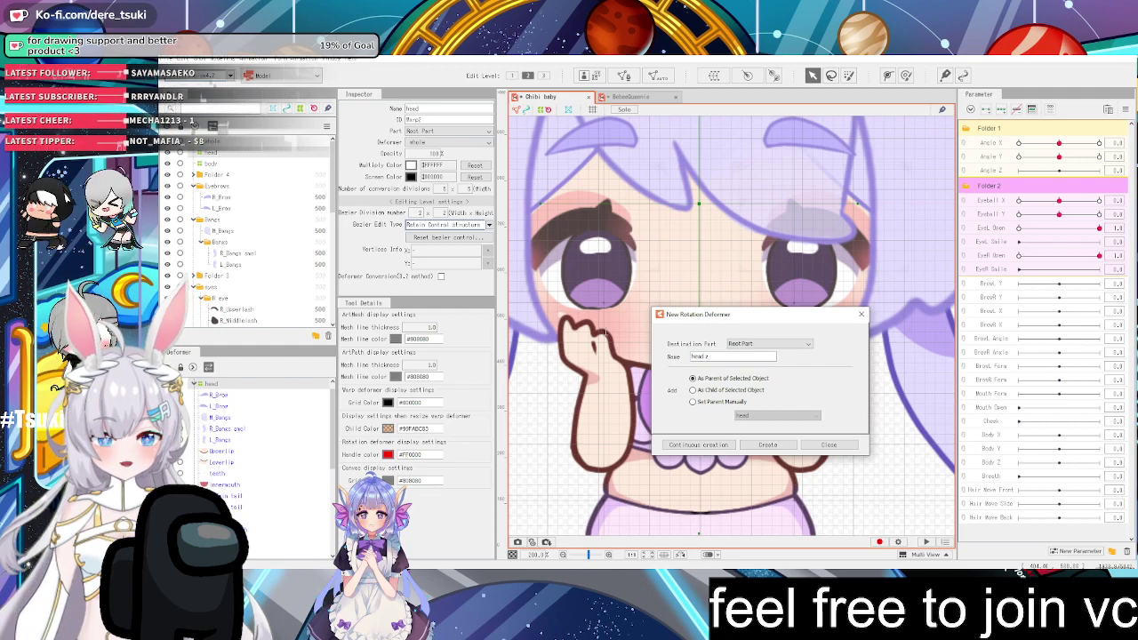
pyautogui.press('Return')
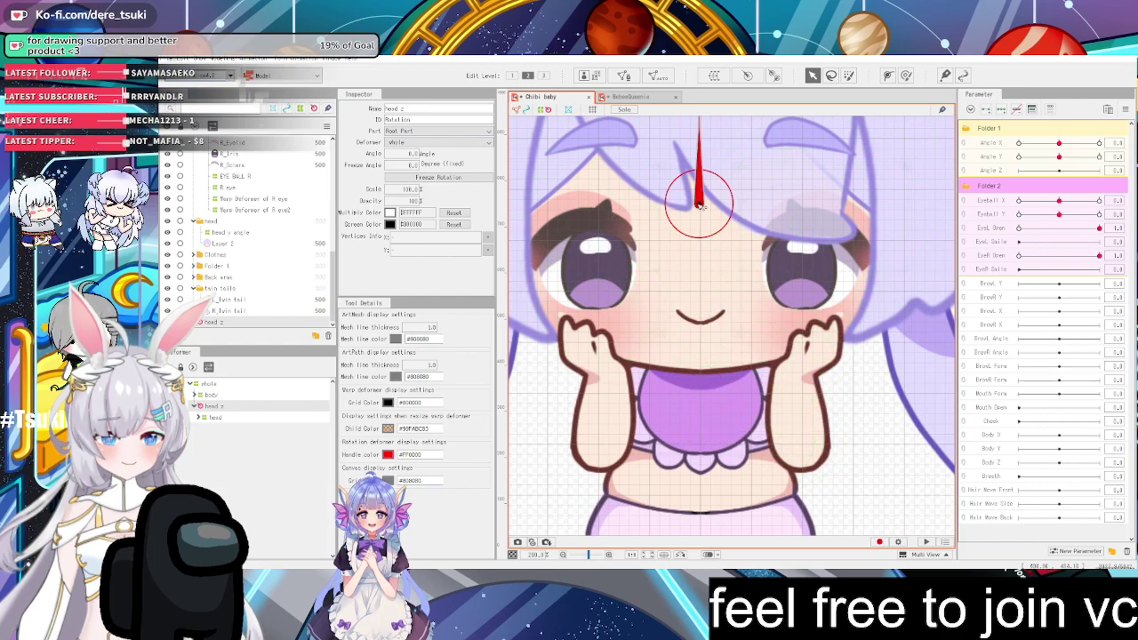
# Try moving the head z deformer's pivot from the forehead down towards the mouth, then undo the pivot moves and the deformer's creation
pyautogui.moveTo(698, 203); pyautogui.dragTo(734, 281)
pyautogui.hotkey('ctrl', 'z')
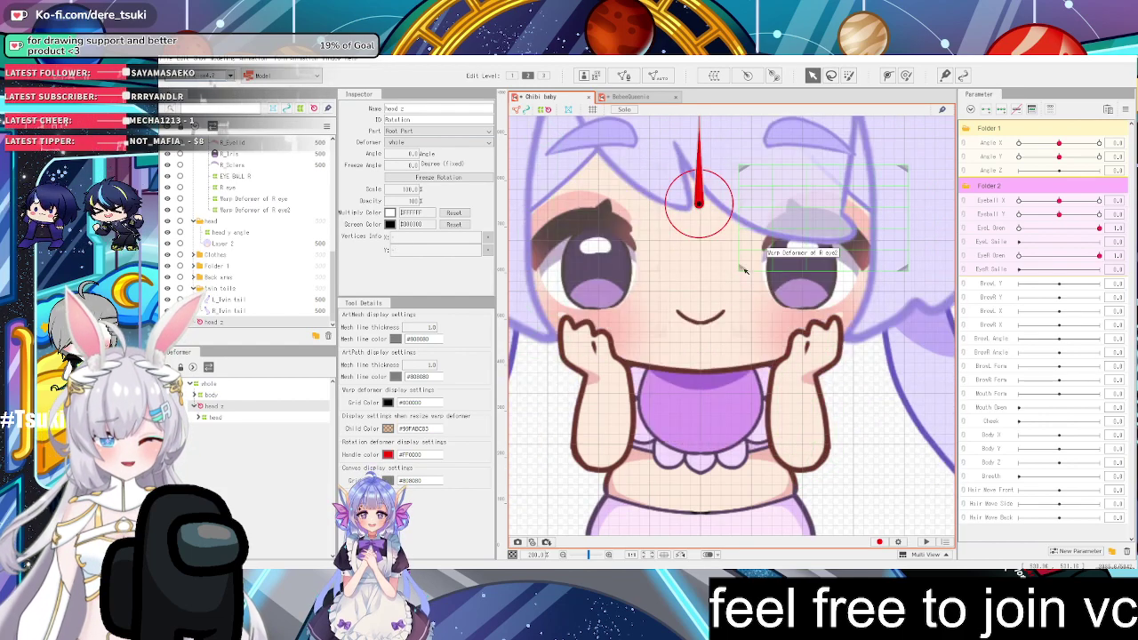
pyautogui.moveTo(701, 210); pyautogui.dragTo(709, 313)
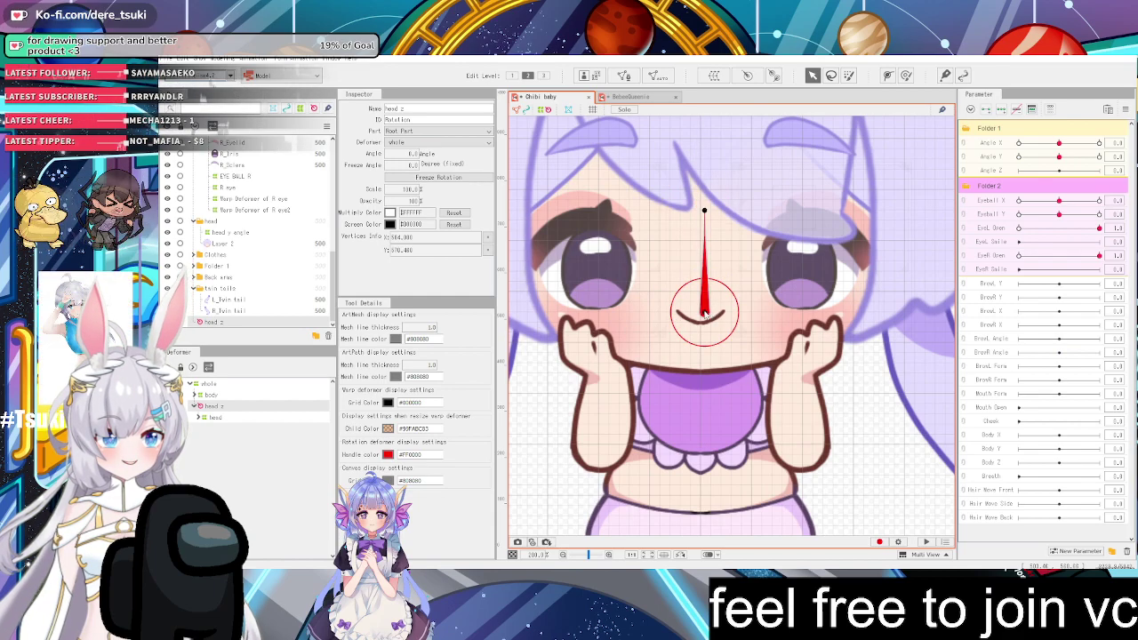
pyautogui.hotkey('ctrl', 'z')
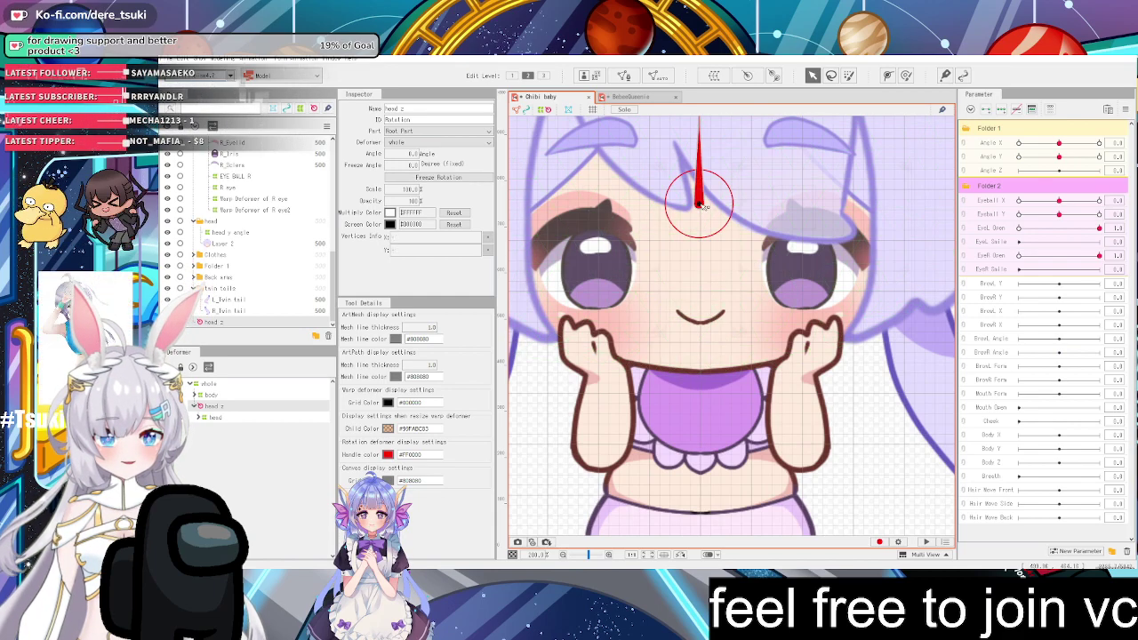
pyautogui.scroll(-3, 702, 205)
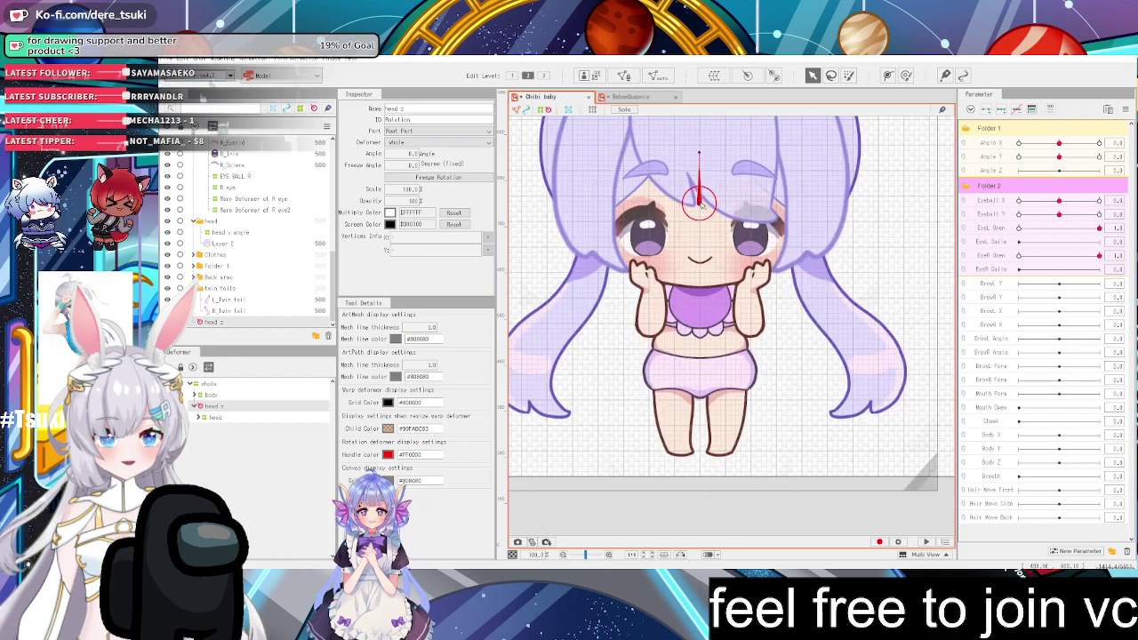
pyautogui.scroll(1, 703, 204)
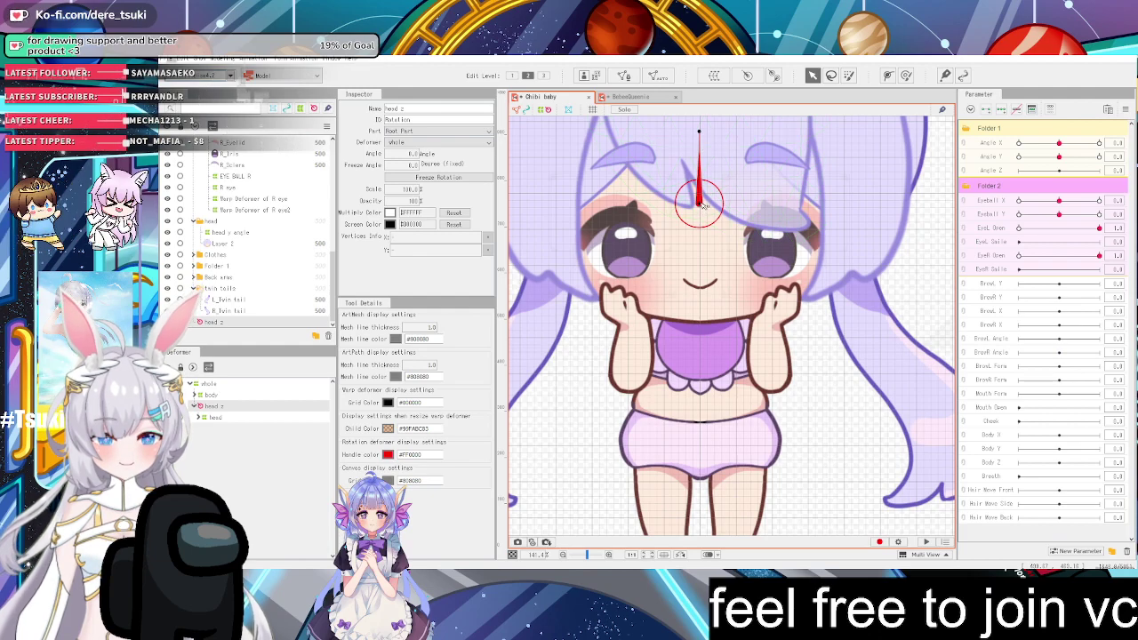
pyautogui.moveTo(702, 204); pyautogui.dragTo(702, 256)
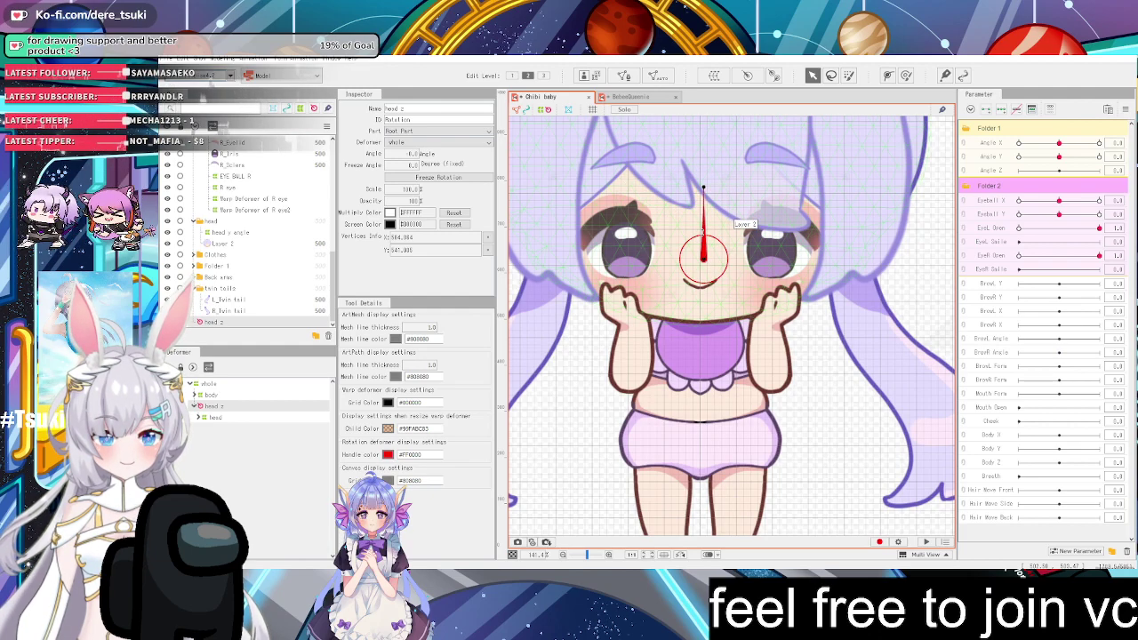
pyautogui.hotkey('ctrl', 'z')
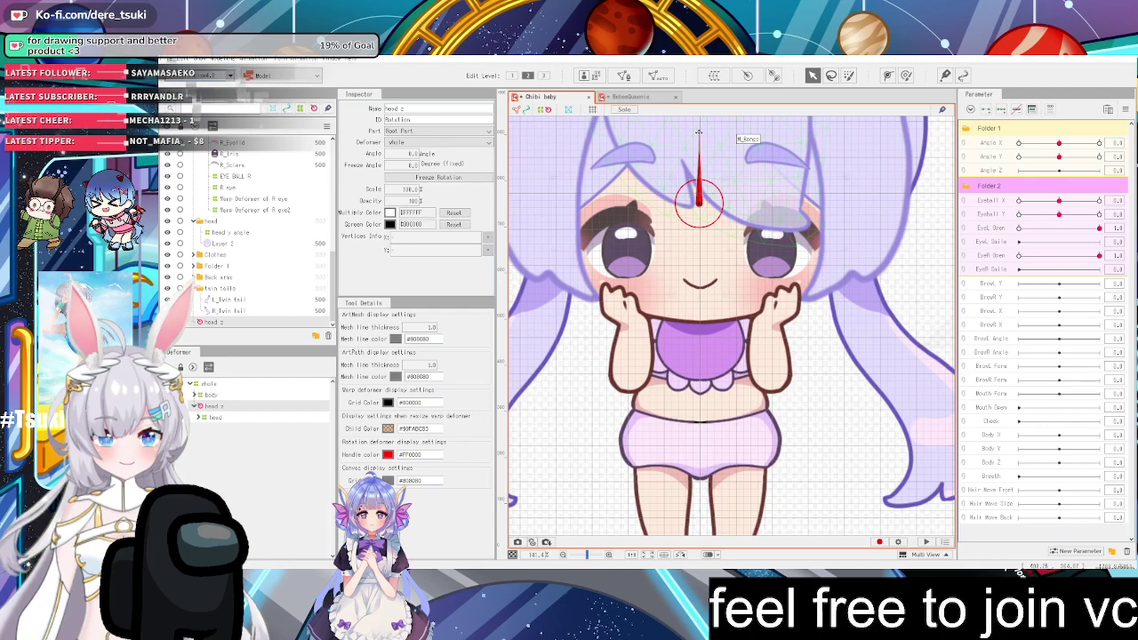
pyautogui.moveTo(699, 131); pyautogui.dragTo(698, 197)
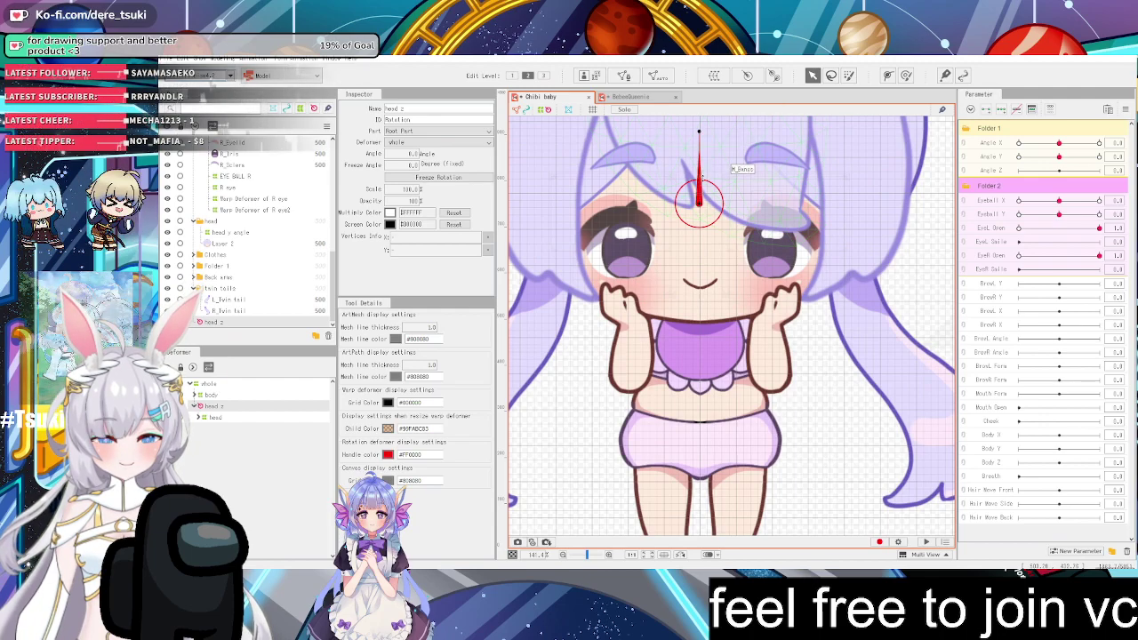
pyautogui.click(747, 77)
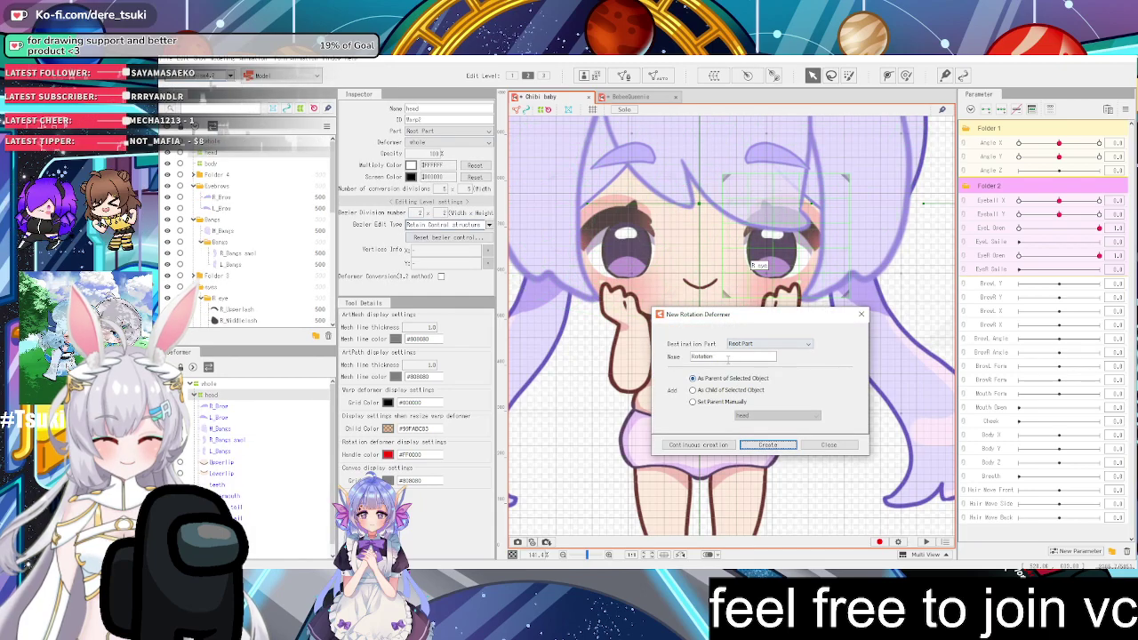
pyautogui.doubleClick(734, 355)
pyautogui.click(861, 314)
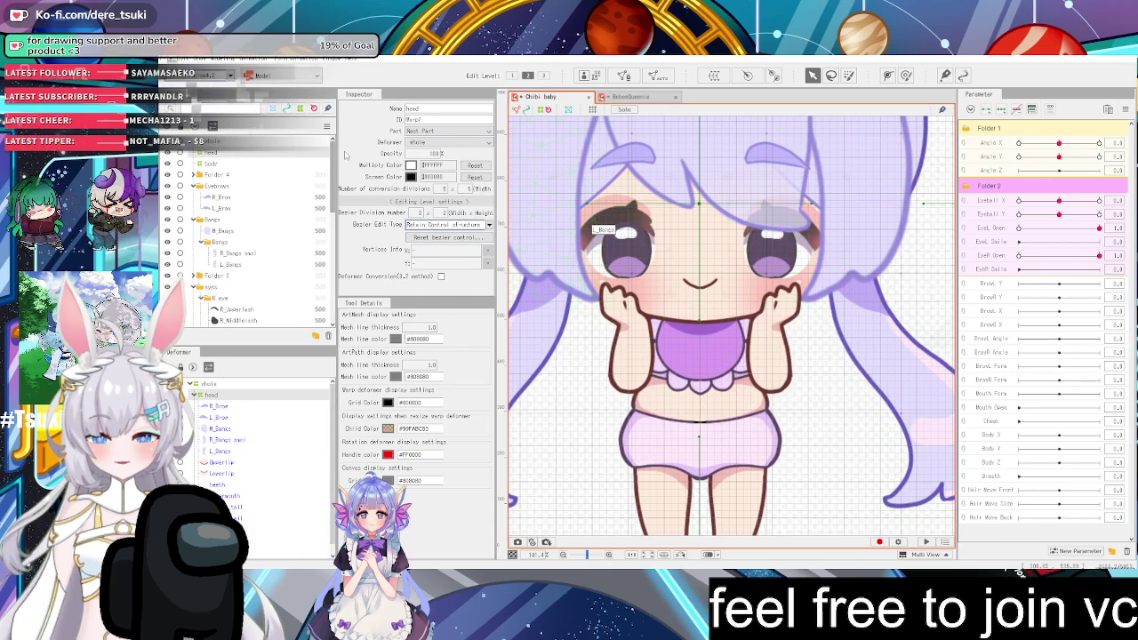
pyautogui.scroll(-4, 671, 188)
pyautogui.scroll(3, 679, 150)
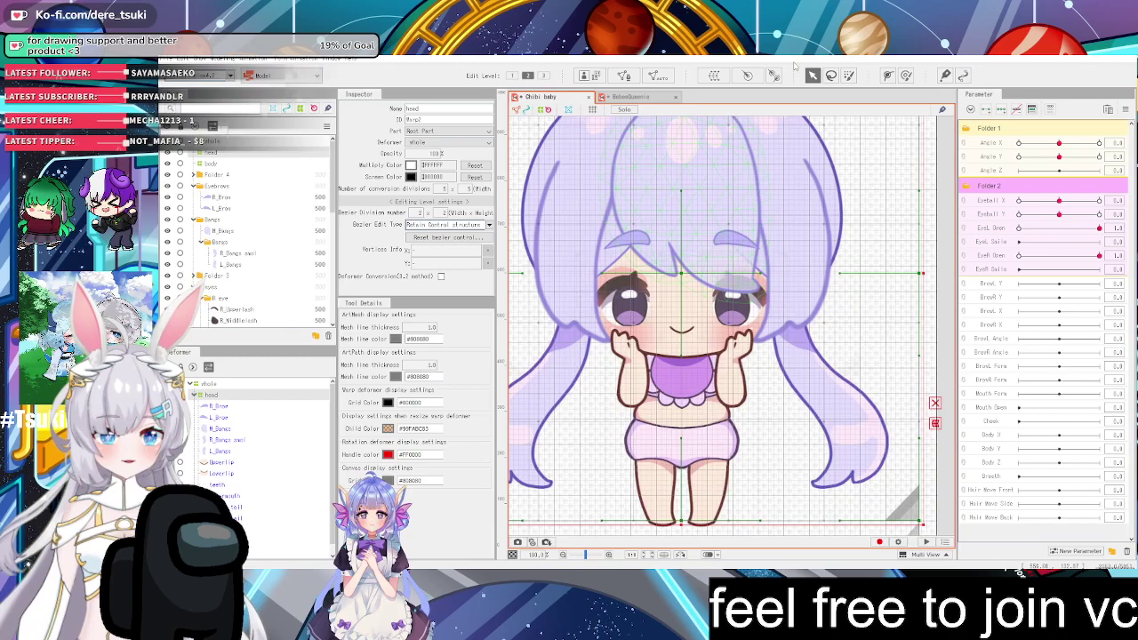
# Add a rotation deformer named head z in Root Part as parent of the selected head deformer
pyautogui.click(748, 75)
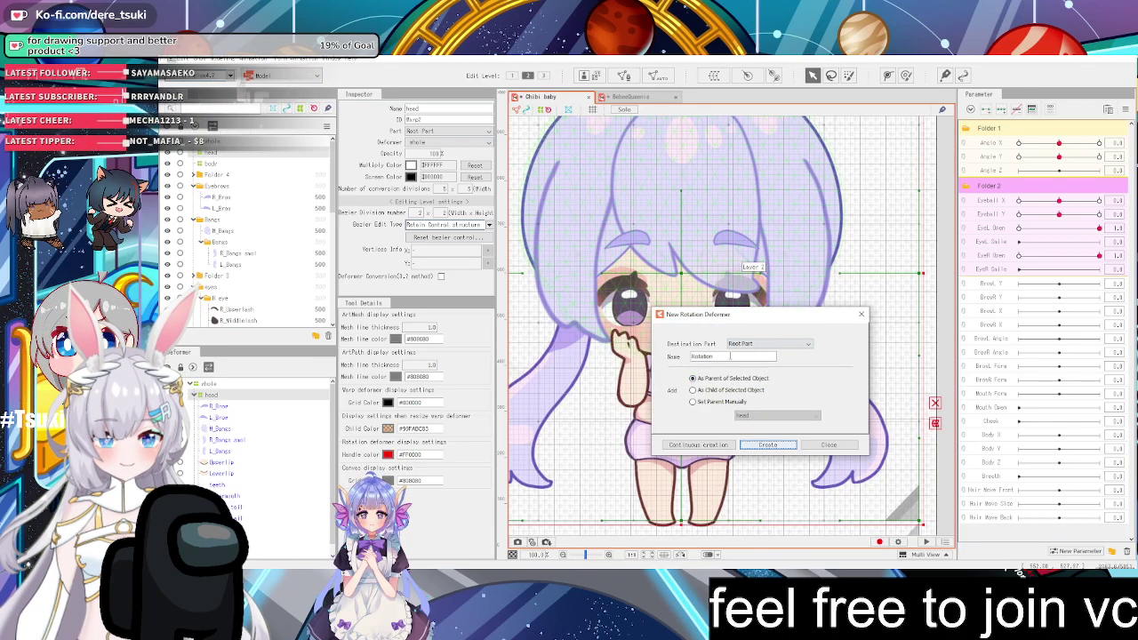
pyautogui.moveTo(729, 353); pyautogui.dragTo(649, 354)
pyautogui.write('hea')
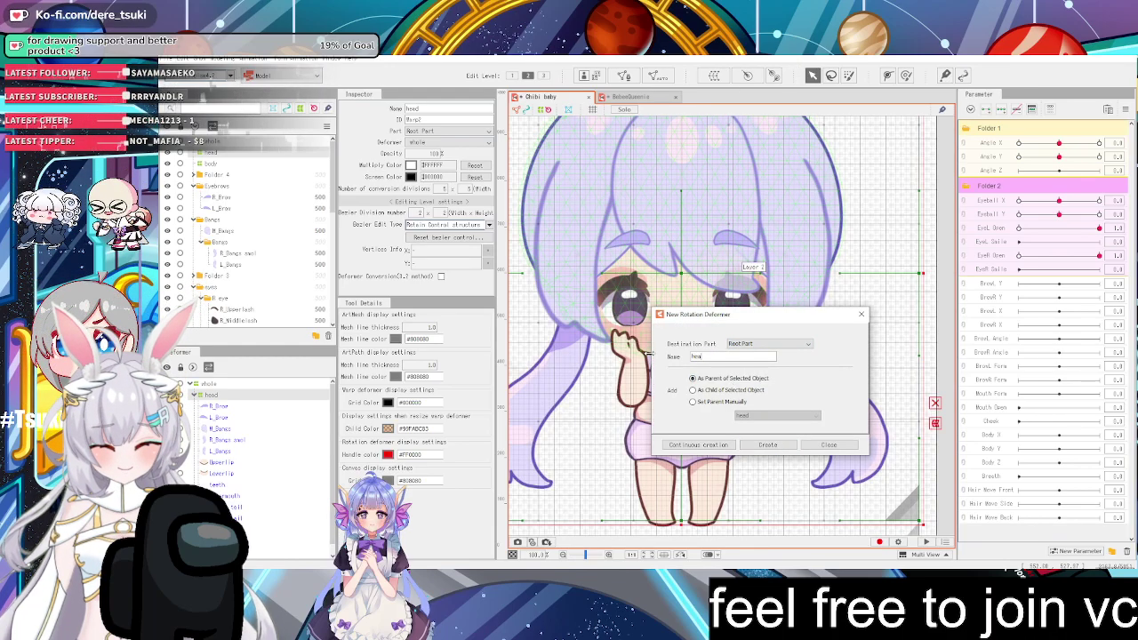
pyautogui.write('d r')
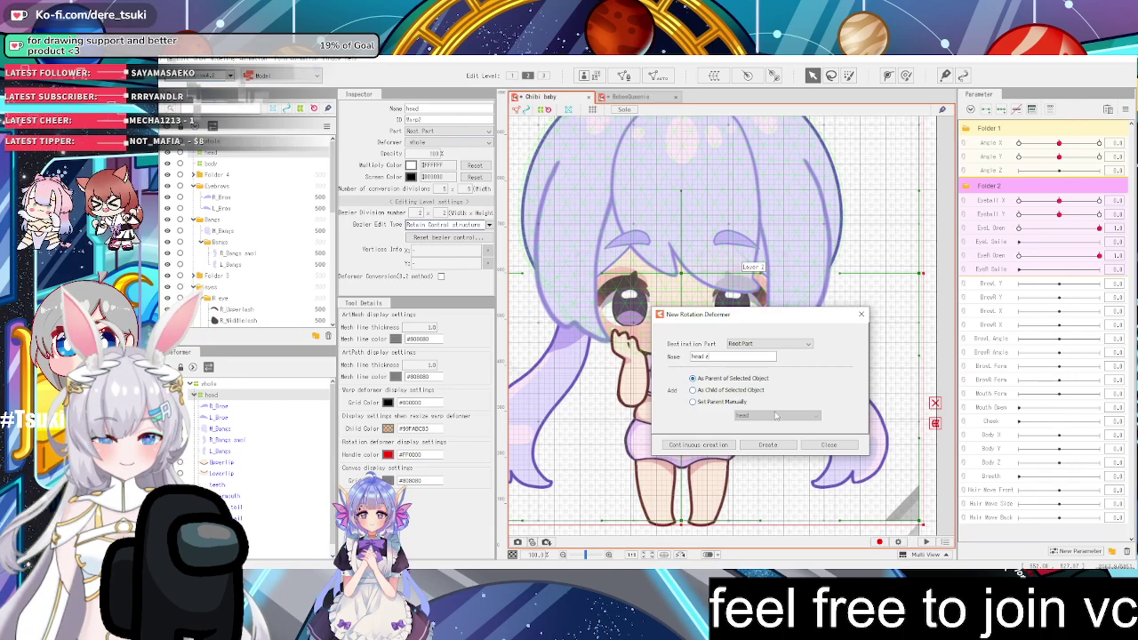
pyautogui.click(768, 444)
# Move only the head z pivot down to the face's midline, between the mouth and the chin, without moving the artwork
pyautogui.scroll(1, 685, 278)
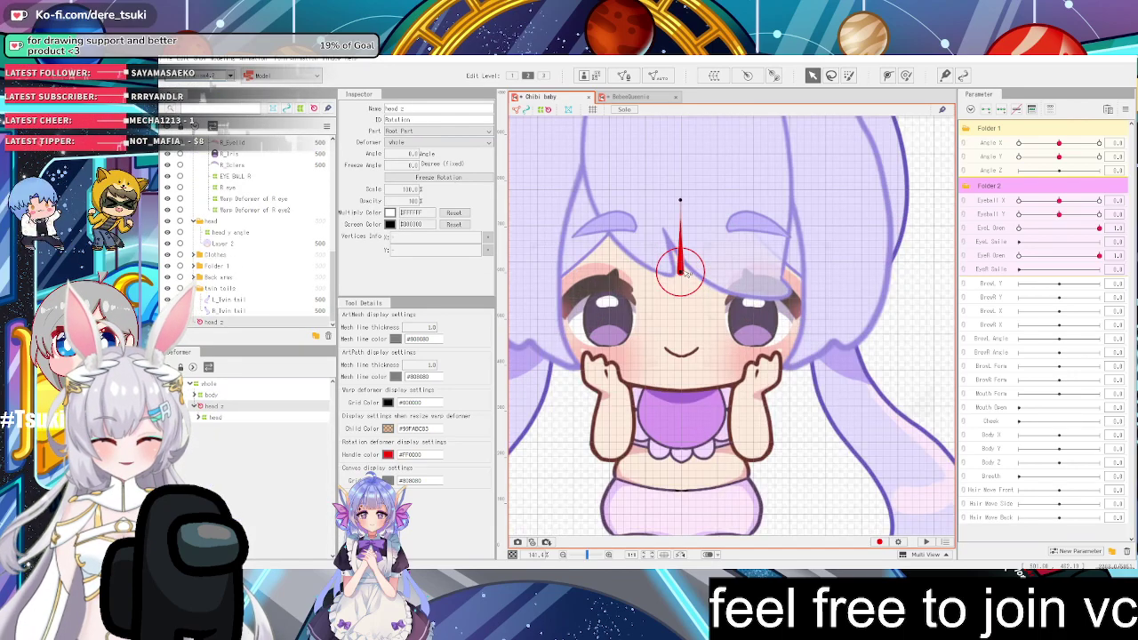
pyautogui.moveTo(684, 278); pyautogui.dragTo(678, 384)
pyautogui.scroll(2, 685, 369)
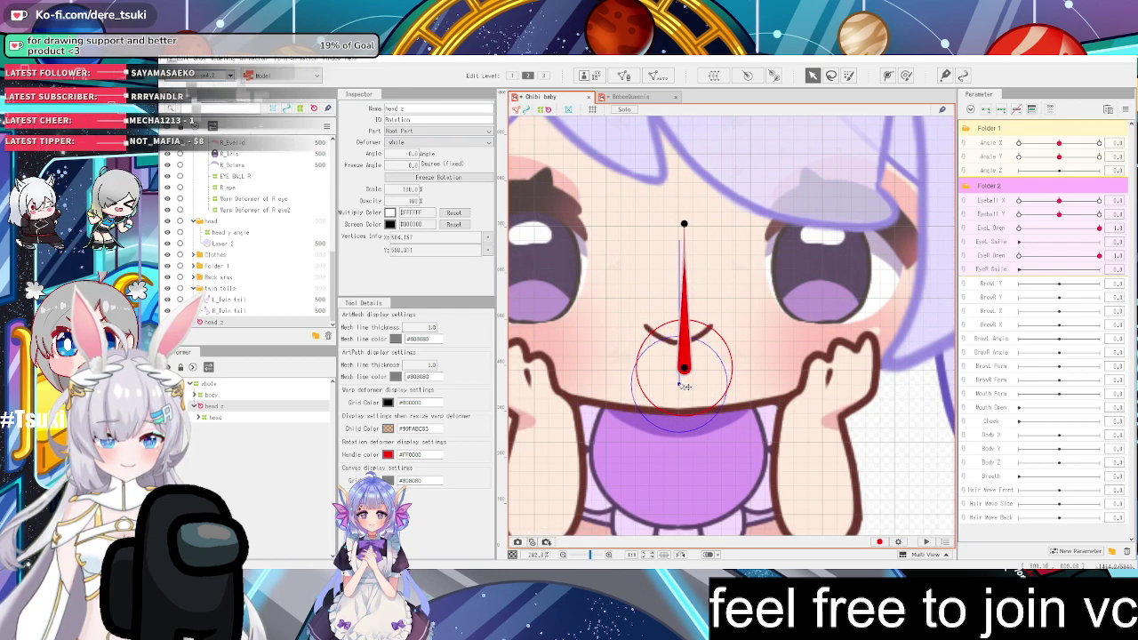
pyautogui.scroll(-2, 685, 373)
pyautogui.scroll(2, 686, 295)
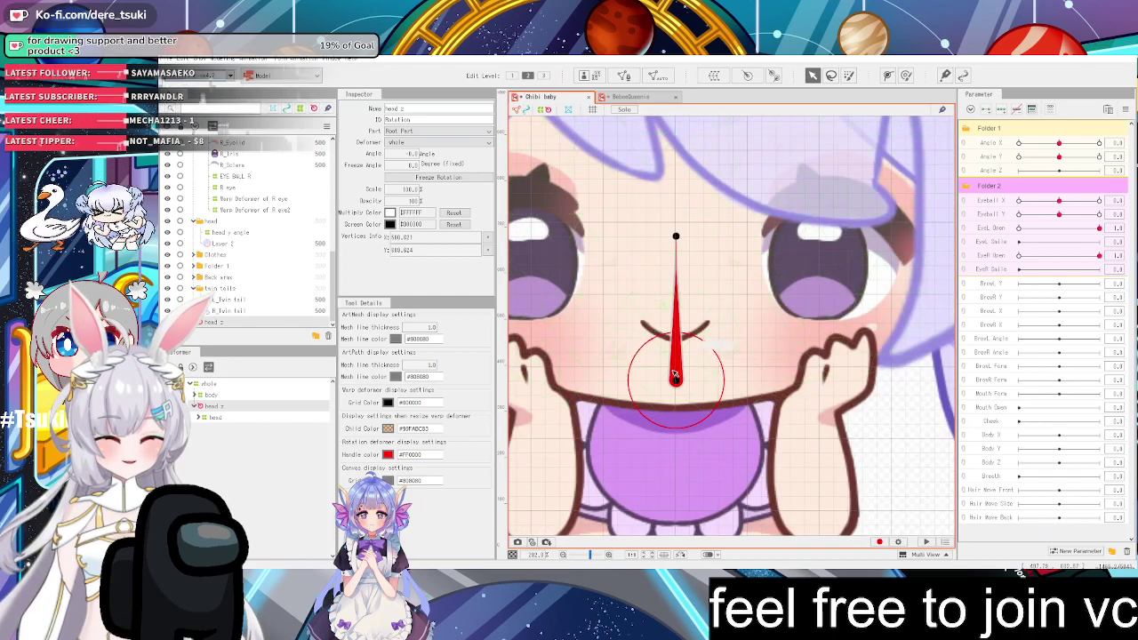
pyautogui.scroll(5, 673, 373)
pyautogui.moveTo(686, 411); pyautogui.dragTo(684, 383)
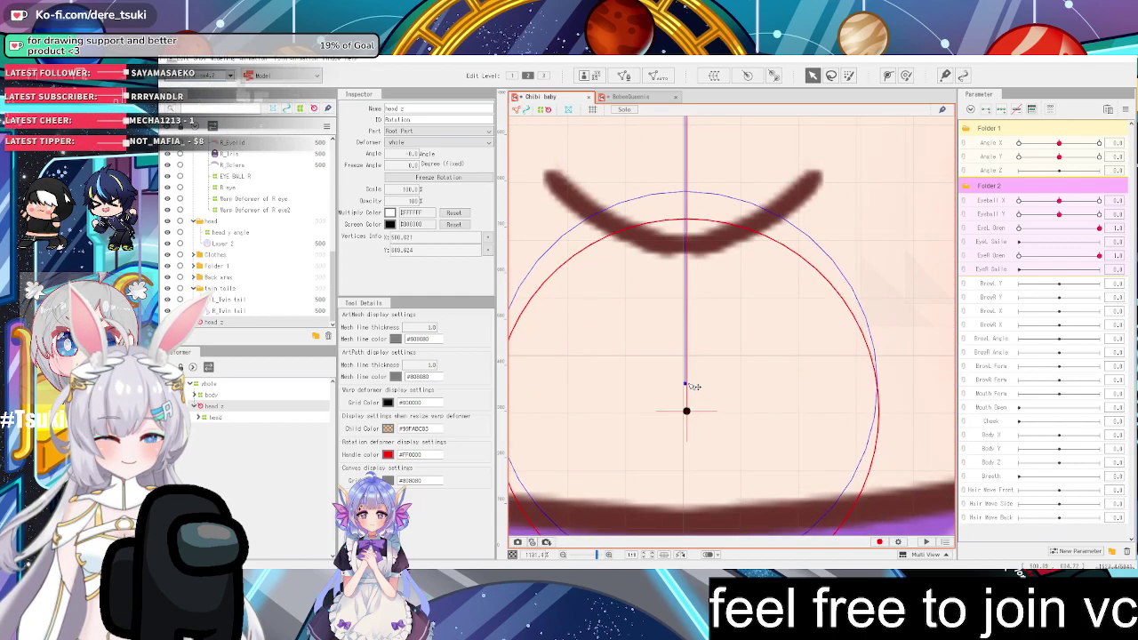
pyautogui.scroll(-5, 694, 383)
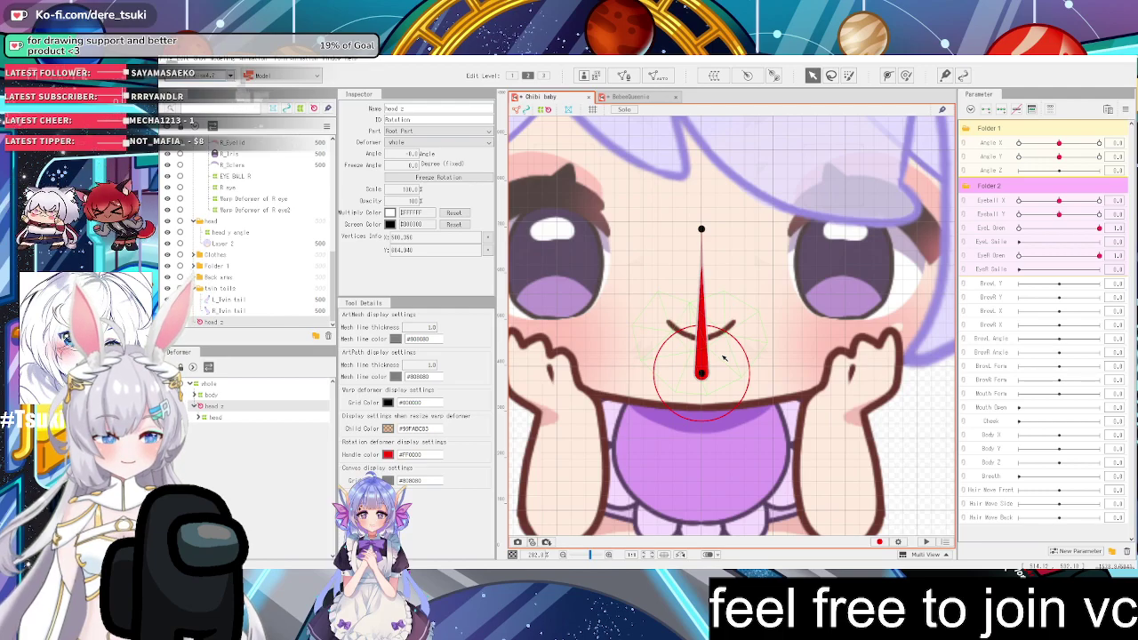
# Test the head tilt, try the head z pivot lower on the chin line, and undo the test tilt
pyautogui.scroll(-5, 713, 355)
pyautogui.scroll(5, 713, 356)
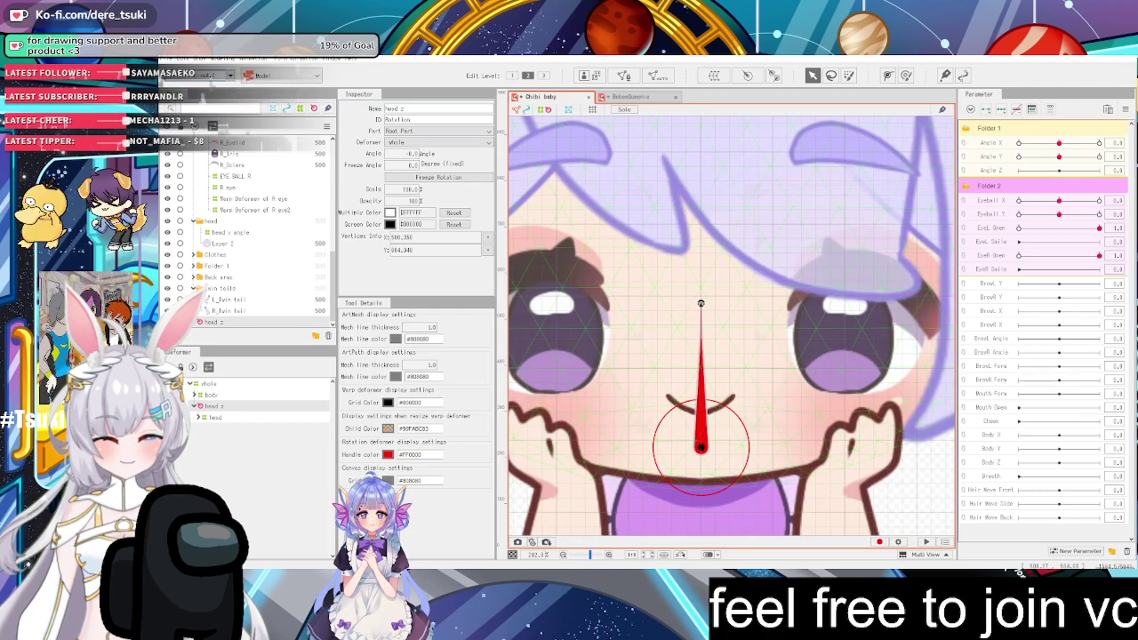
pyautogui.scroll(-3, 701, 303)
pyautogui.moveTo(701, 303)
pyautogui.mouseDown()
pyautogui.moveTo(759, 330)
pyautogui.moveTo(675, 266)
pyautogui.moveTo(729, 294)
pyautogui.moveTo(690, 307)
pyautogui.moveTo(716, 301)
pyautogui.moveTo(701, 307)
pyautogui.mouseUp()
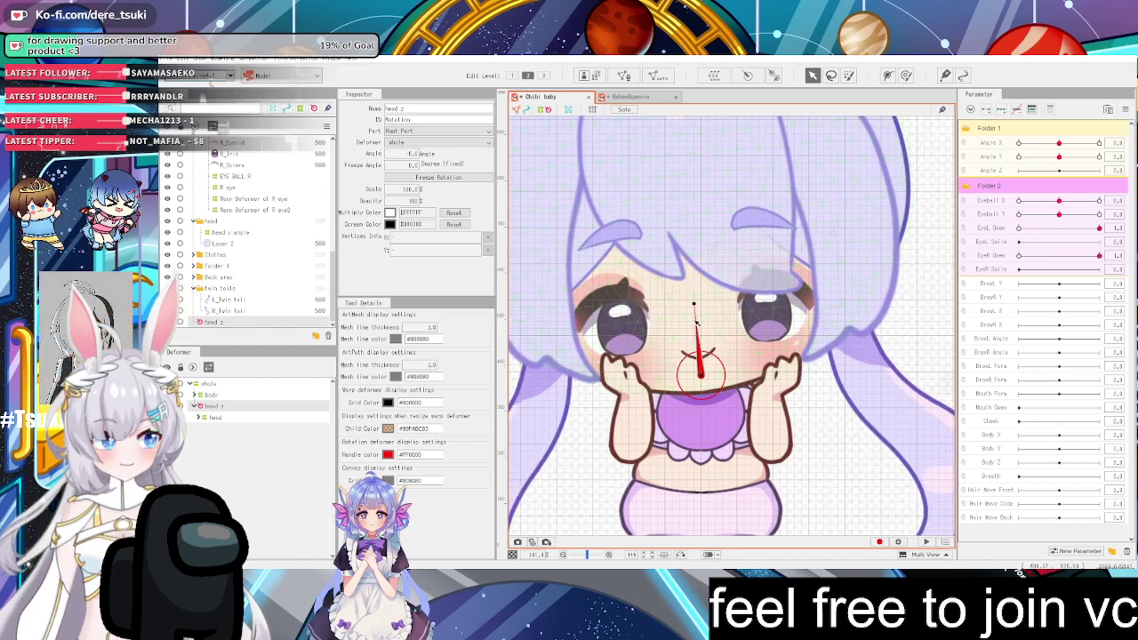
pyautogui.moveTo(701, 375); pyautogui.dragTo(702, 390)
pyautogui.moveTo(701, 317); pyautogui.dragTo(689, 318)
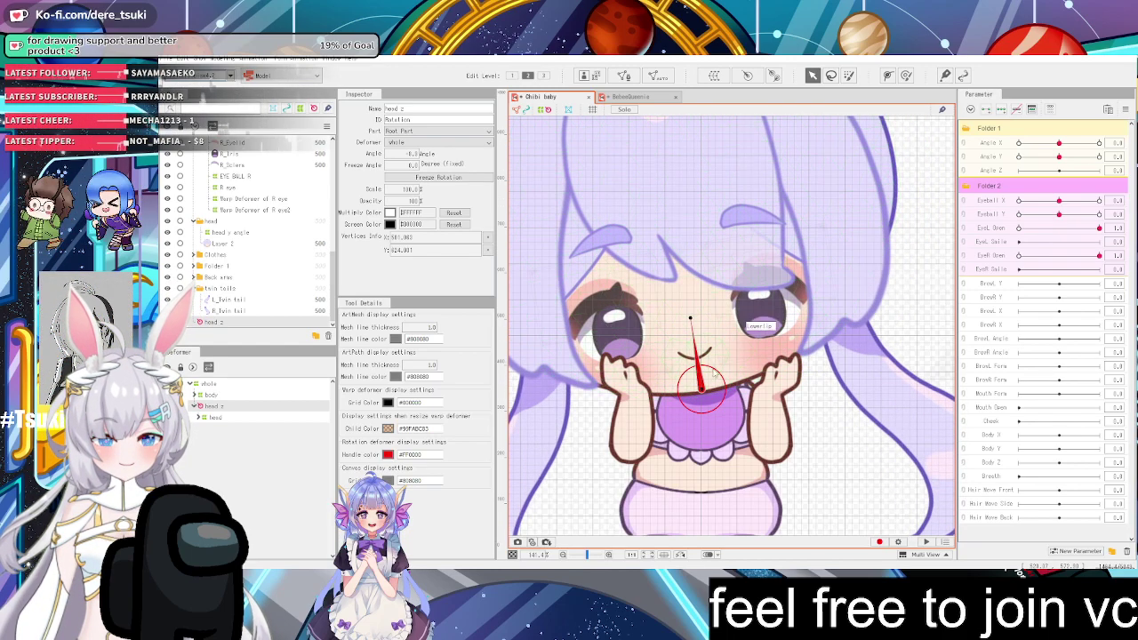
pyautogui.hotkey('ctrl', 'z')
# Raise the head z pivot slightly above the chin line, keeping it on the face's midline
pyautogui.scroll(3, 707, 391)
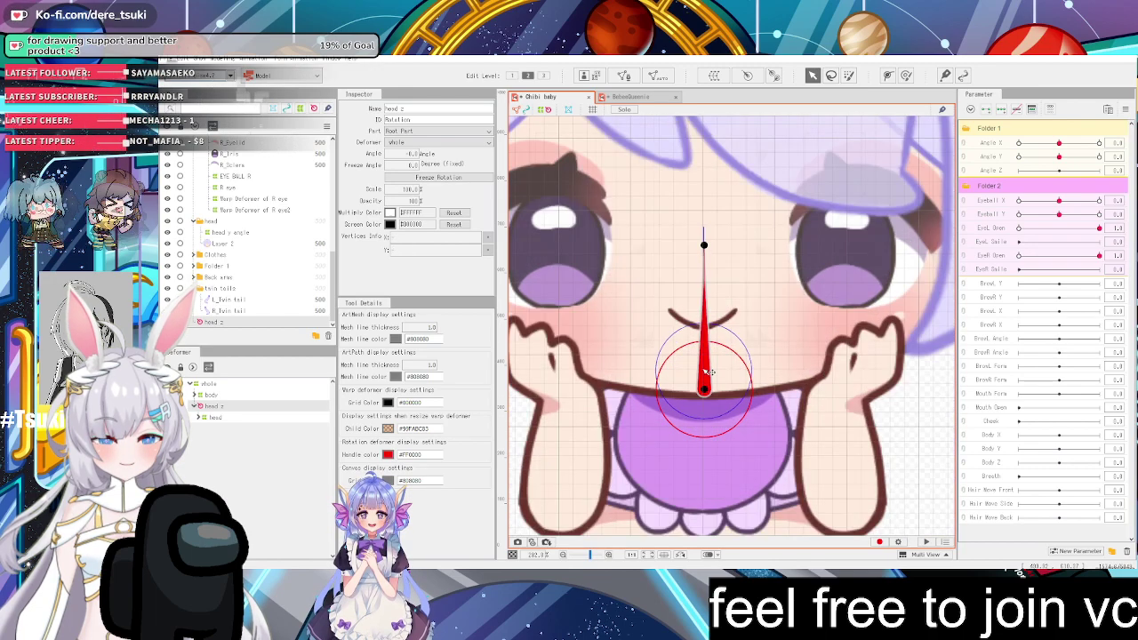
pyautogui.click(705, 370)
pyautogui.moveTo(702, 226)
pyautogui.mouseDown()
pyautogui.moveTo(691, 223)
pyautogui.moveTo(710, 226)
pyautogui.mouseUp()
pyautogui.scroll(-5, 710, 227)
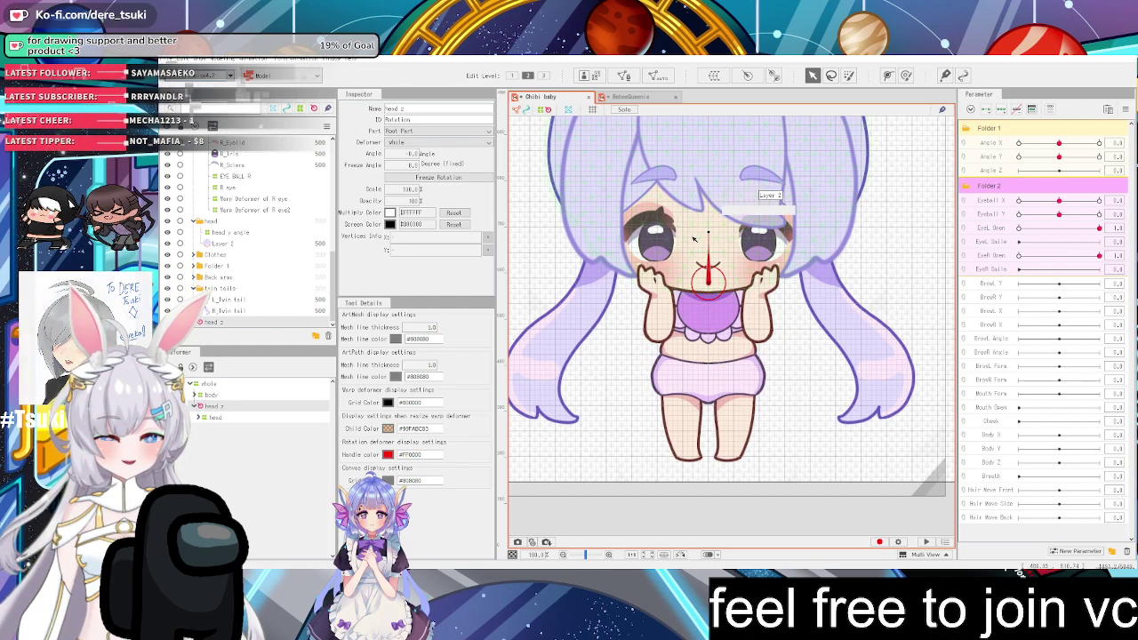
# Test swinging the head around the adjusted head z pivot, and return it to the upright pose
pyautogui.moveTo(709, 232); pyautogui.dragTo(948, 420)
pyautogui.hotkey('ctrl', 'z')
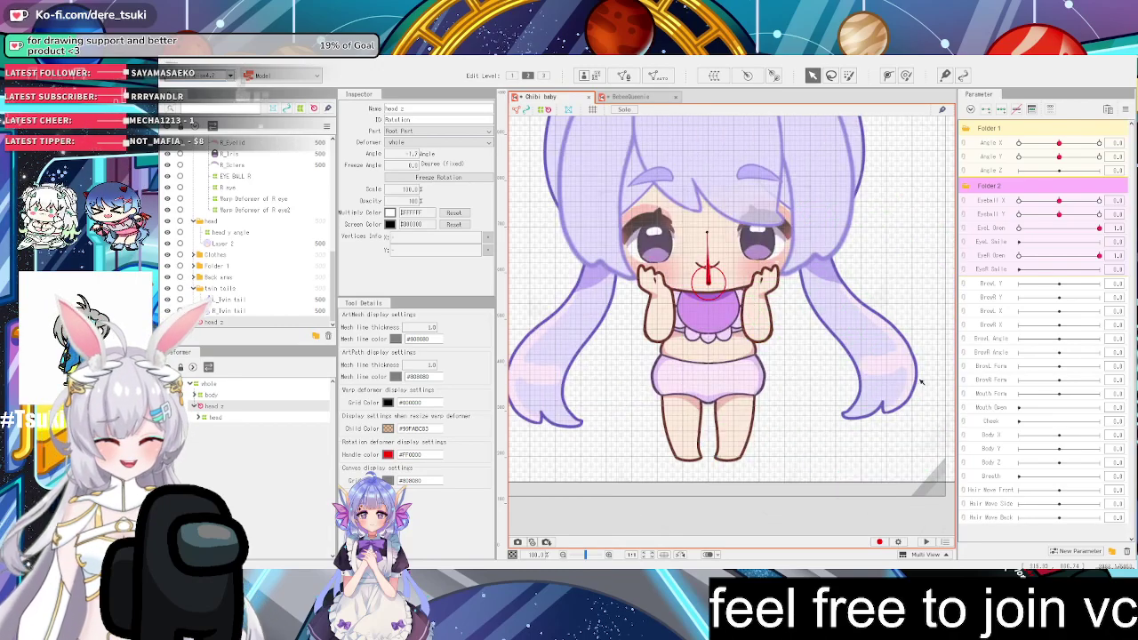
pyautogui.scroll(-5, 831, 251)
pyautogui.scroll(5, 831, 217)
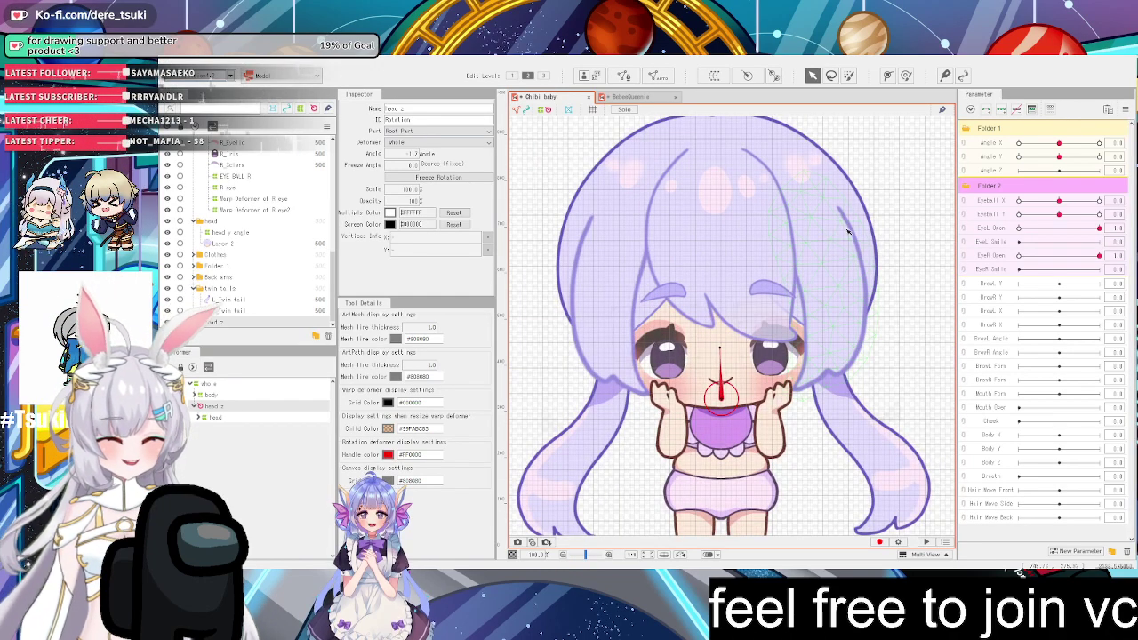
pyautogui.scroll(2, 751, 367)
pyautogui.scroll(1, 751, 366)
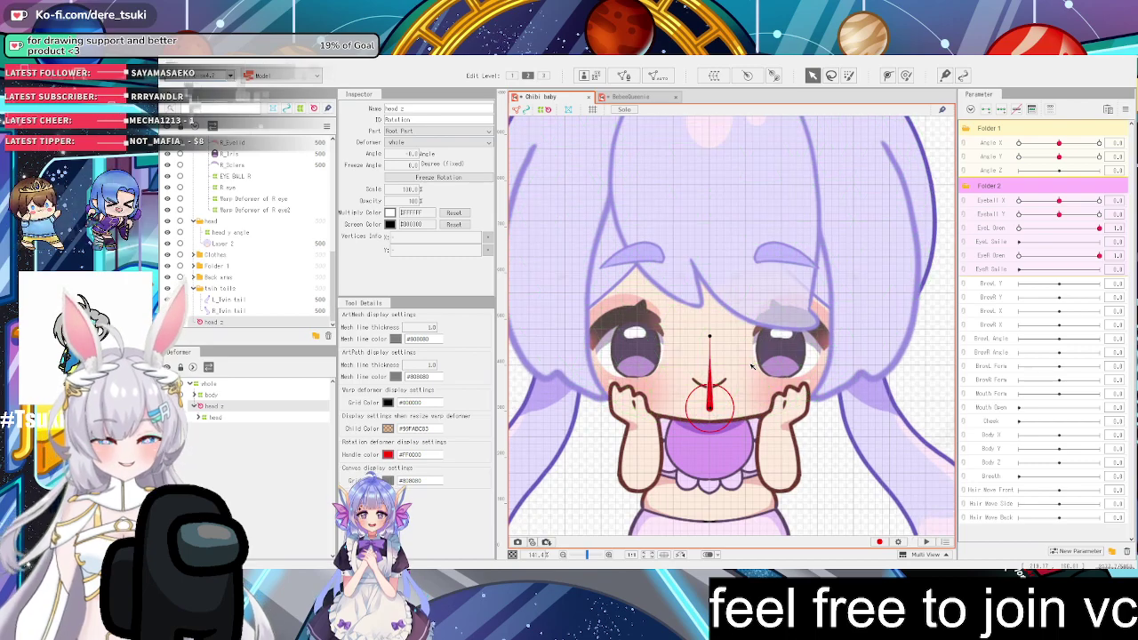
# Add three keys to Angle Z for head z, and tilt the head about -6 degrees at the minimum key
pyautogui.scroll(1, 752, 366)
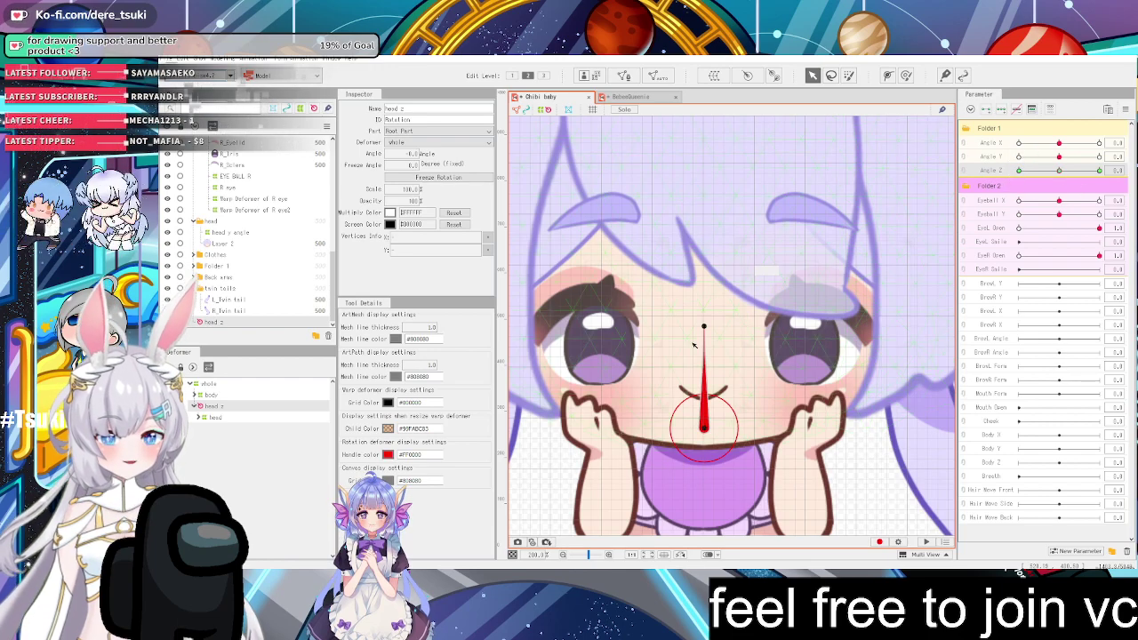
pyautogui.scroll(5, 712, 331)
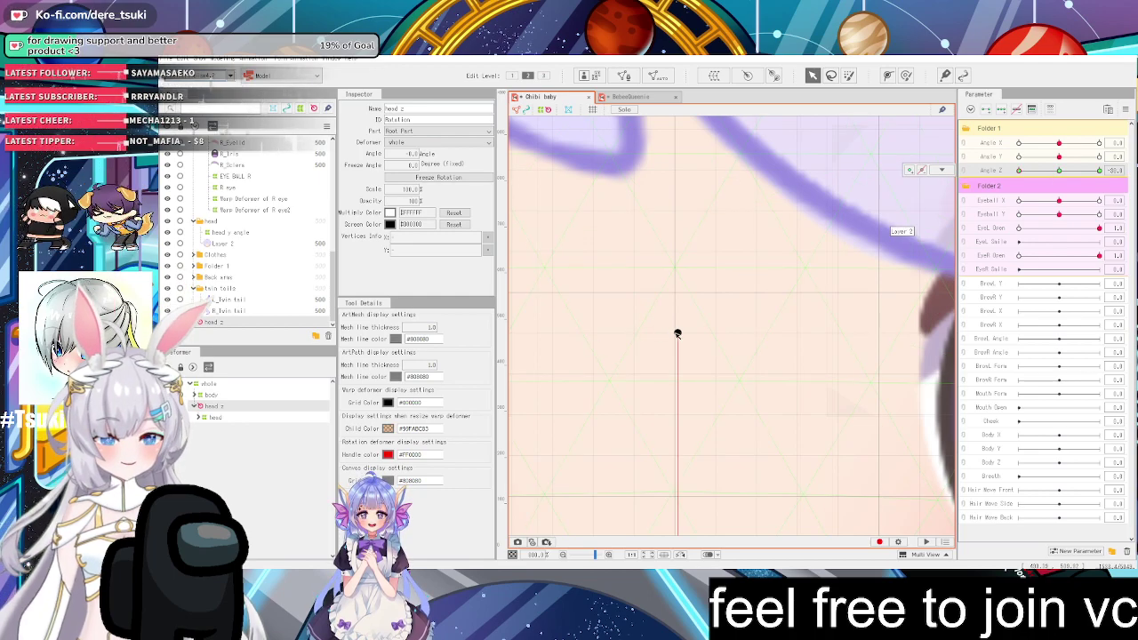
pyautogui.moveTo(677, 334); pyautogui.dragTo(634, 331)
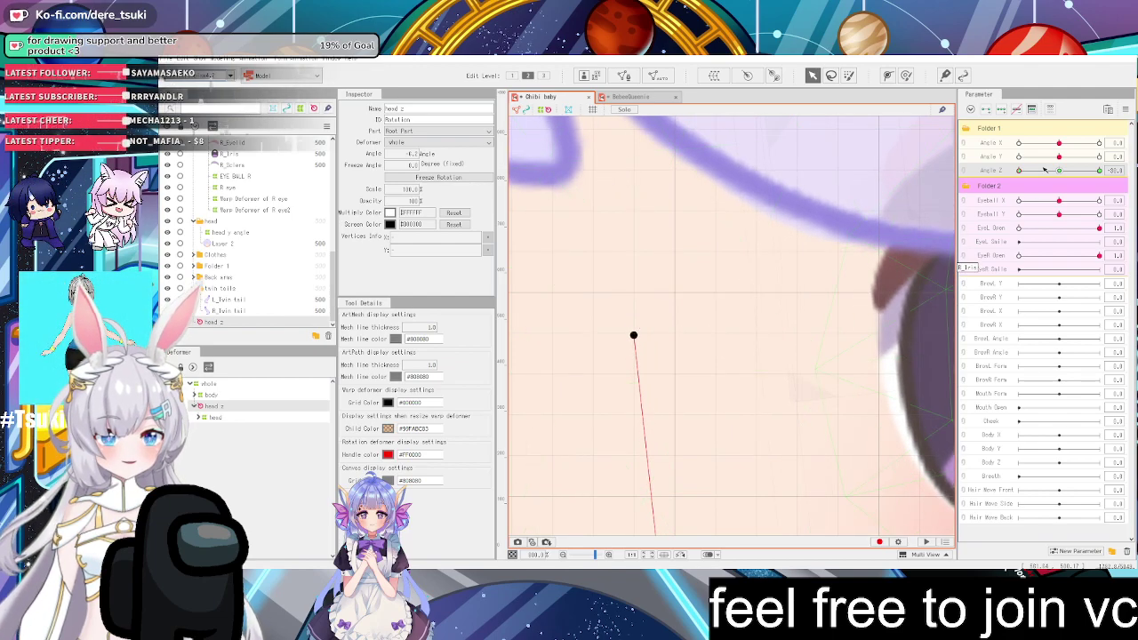
# At the maximum Angle Z key, tilt the head z deformer the opposite way to about 5.4 degrees
pyautogui.click(1098, 171)
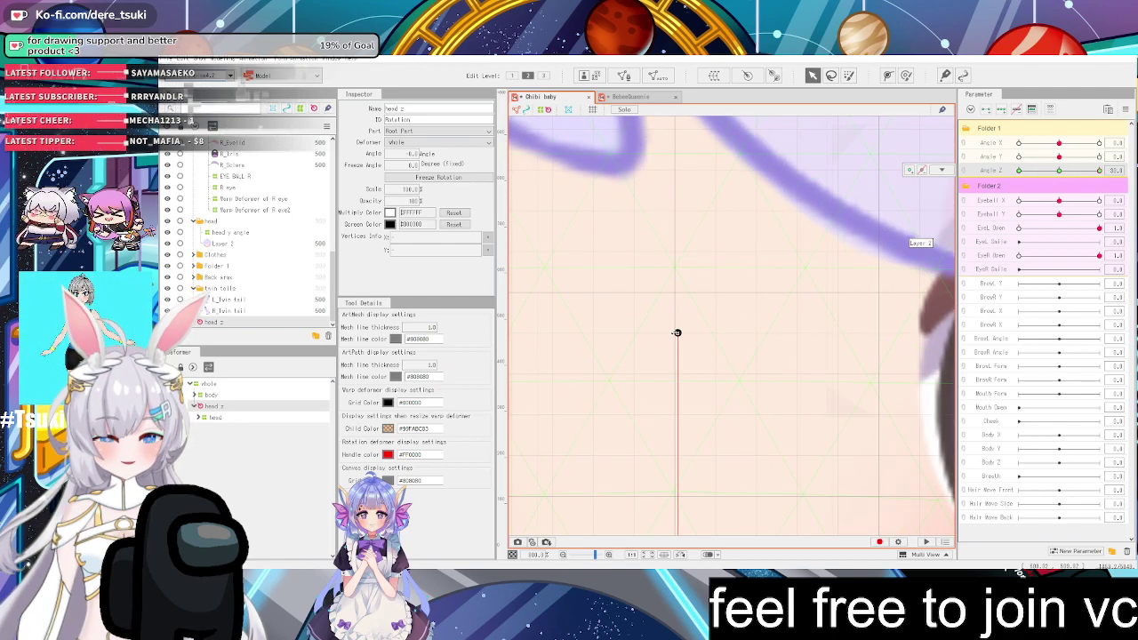
pyautogui.moveTo(676, 332); pyautogui.dragTo(716, 333)
pyautogui.scroll(-5, 717, 333)
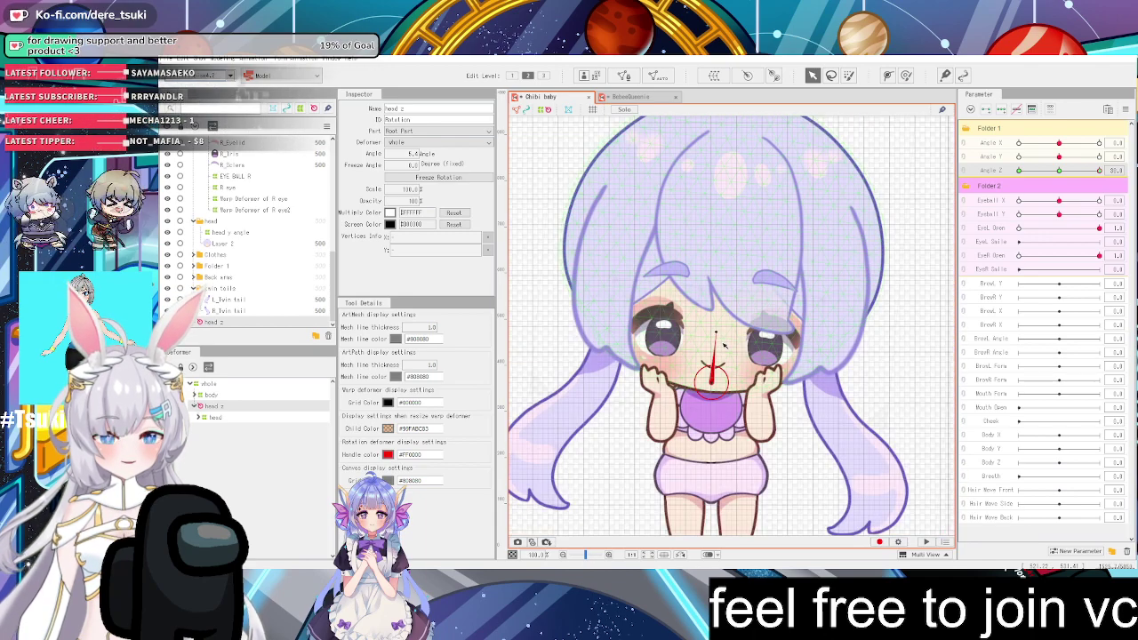
pyautogui.scroll(10, 725, 346)
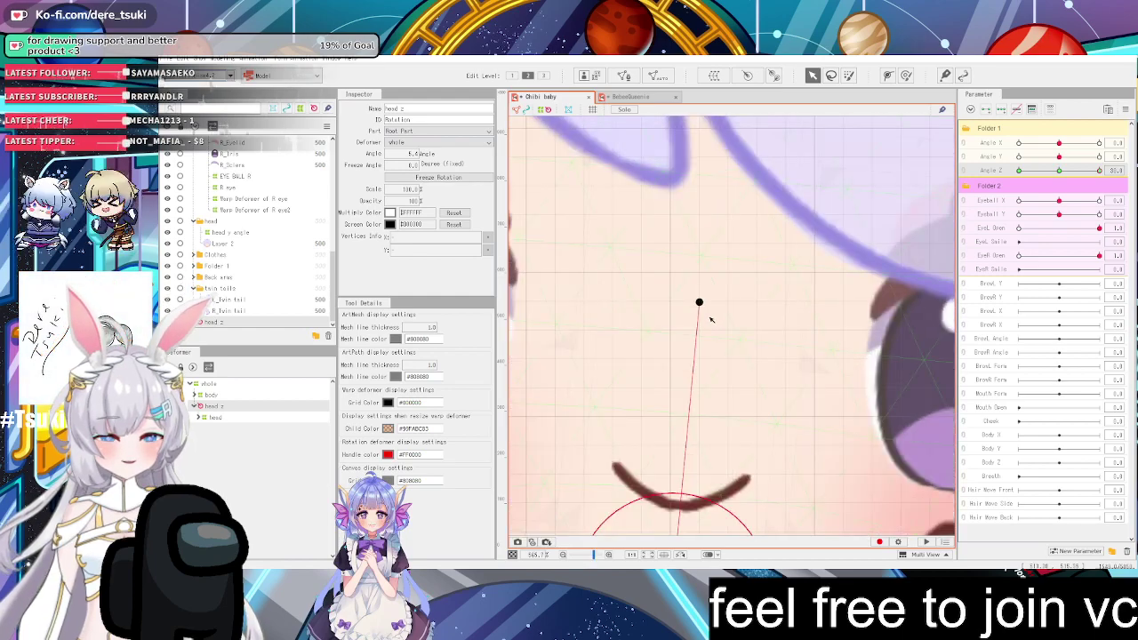
pyautogui.scroll(-2, 707, 305)
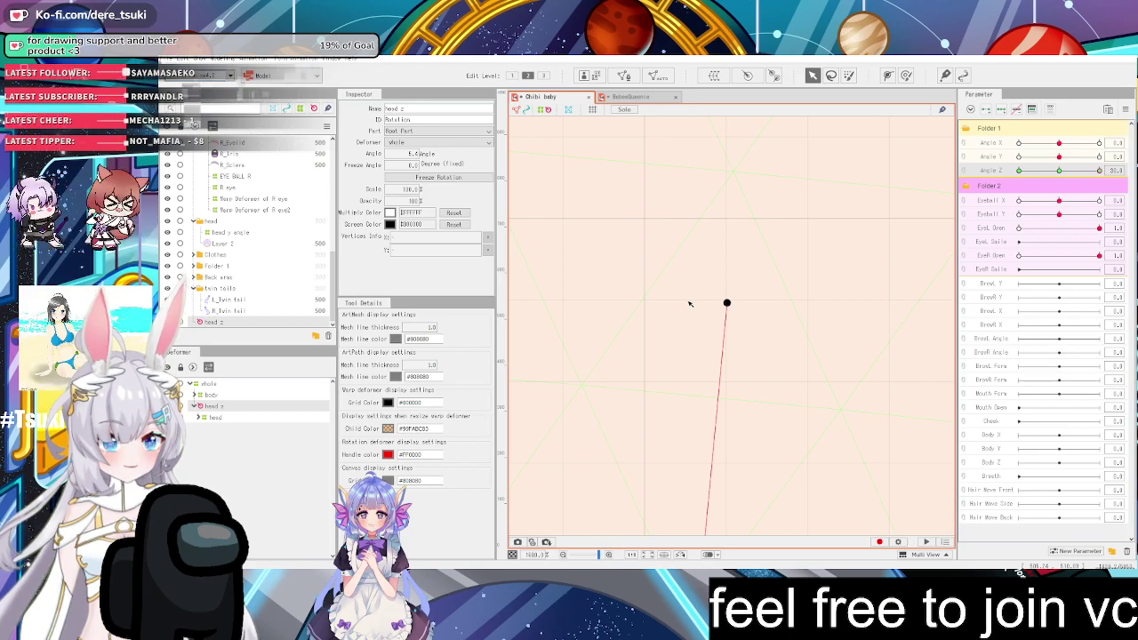
pyautogui.scroll(-10, 654, 280)
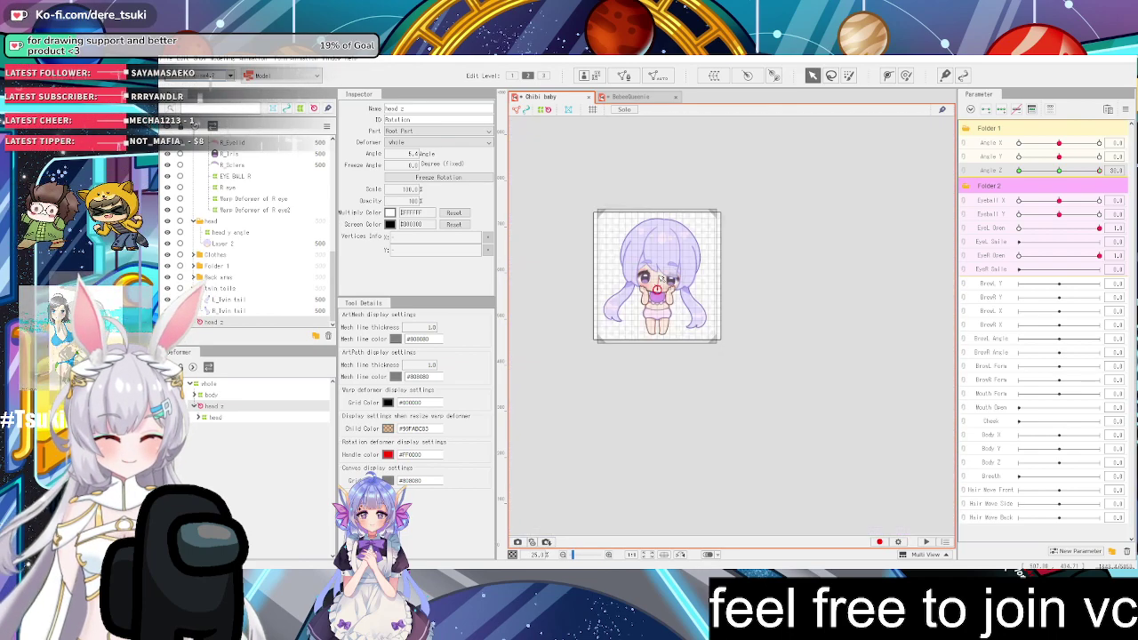
# Preview how the chibi's head follows the pointer in the Physics/Scene Blending Settings, and close the preview
pyautogui.scroll(4, 649, 279)
pyautogui.click(1125, 109)
pyautogui.click(1093, 122)
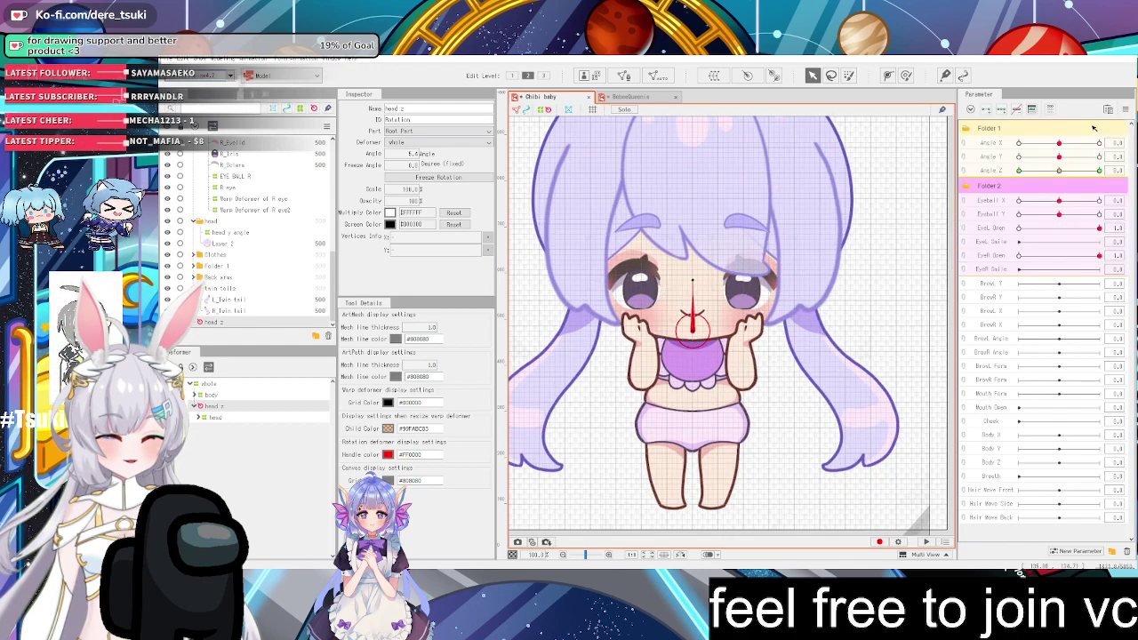
pyautogui.scroll(-3, 702, 208)
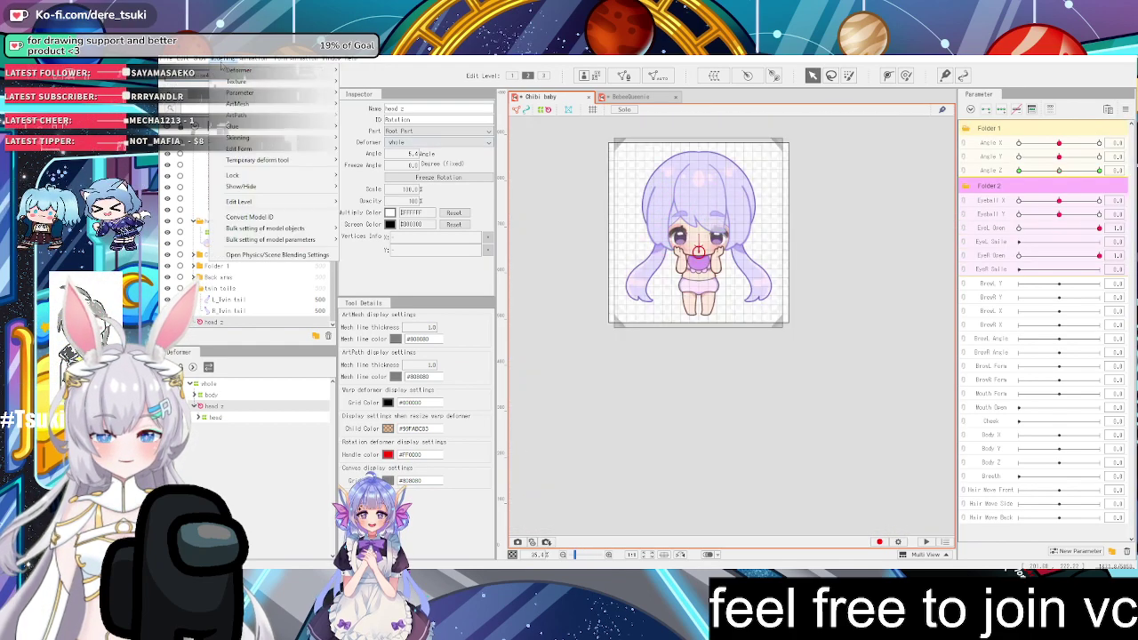
pyautogui.click(277, 254)
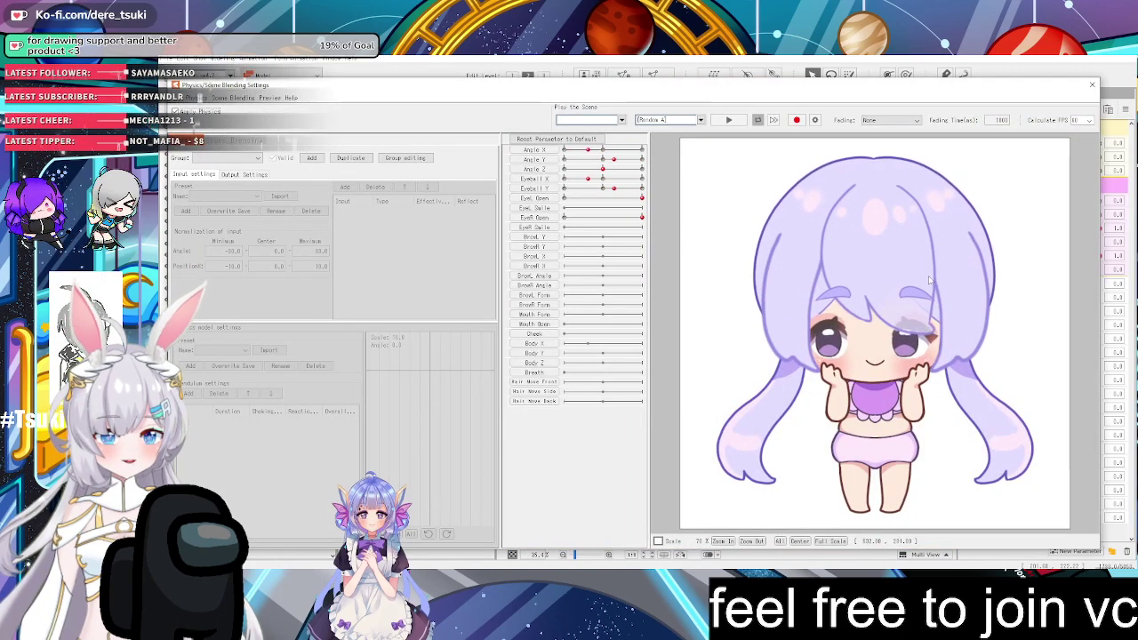
pyautogui.click(1092, 84)
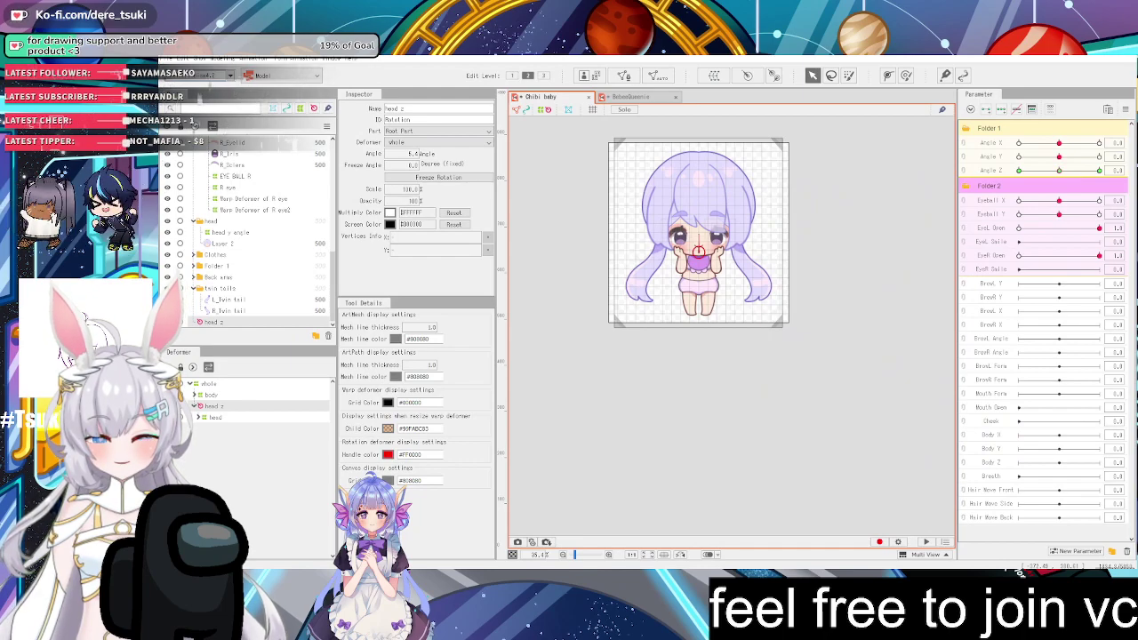
# Hide the twin tails and Bangs folders so the head can be seen without the front hair
pyautogui.click(168, 288)
pyautogui.scroll(8, 209, 222)
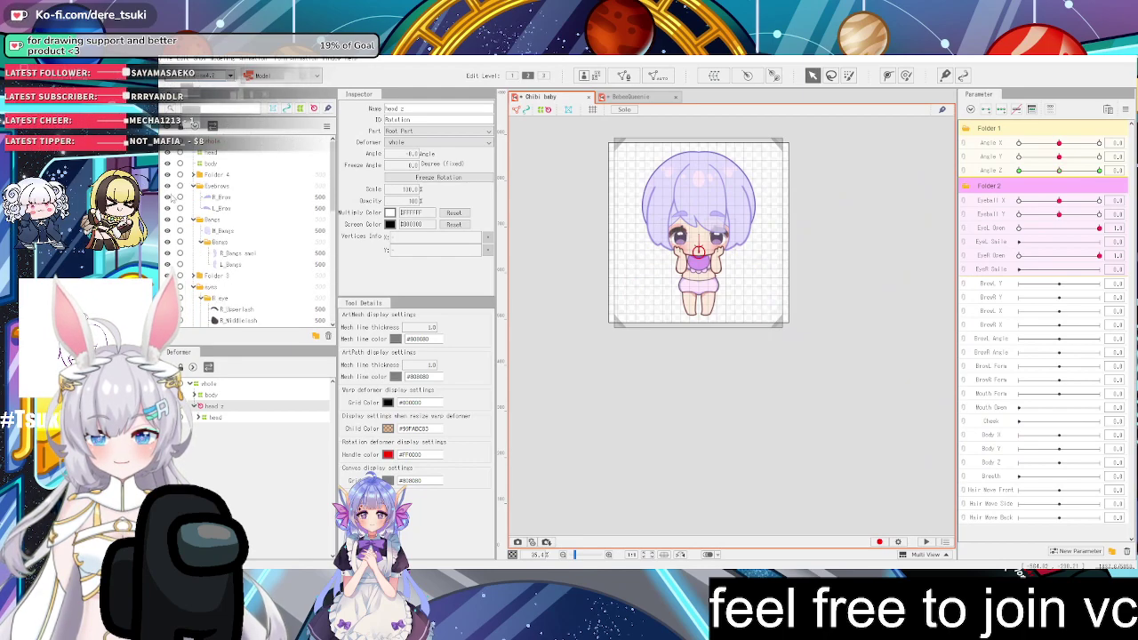
pyautogui.click(168, 220)
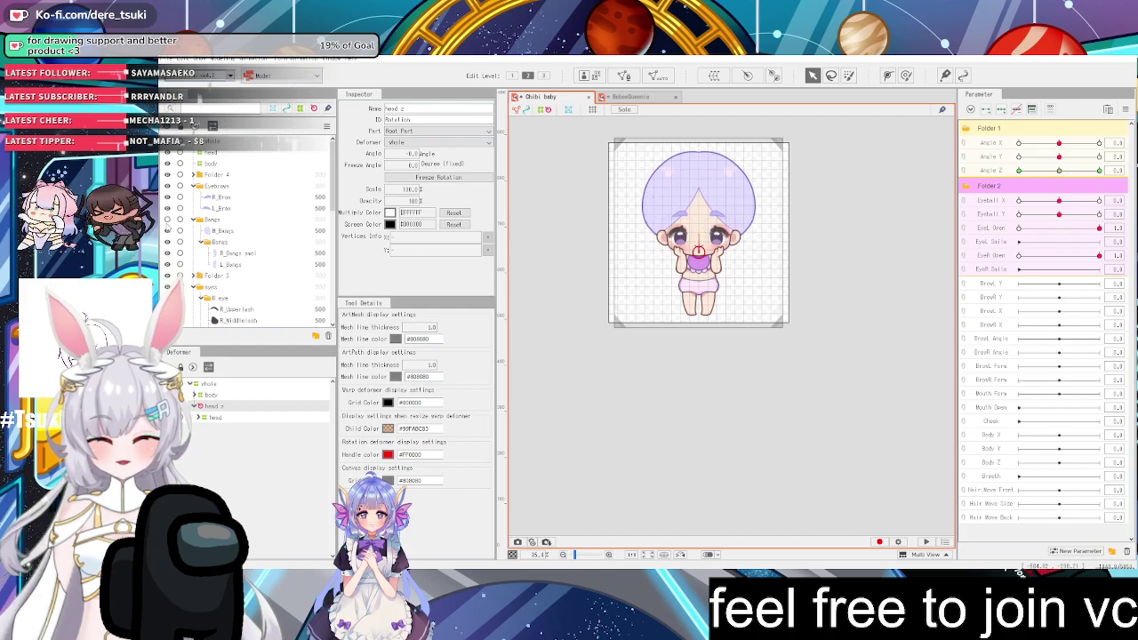
# Preview the model without bangs in the Physics/Scene Blending Settings, testing head movement with Angle Z at its minimum
pyautogui.click(218, 61)
pyautogui.click(276, 256)
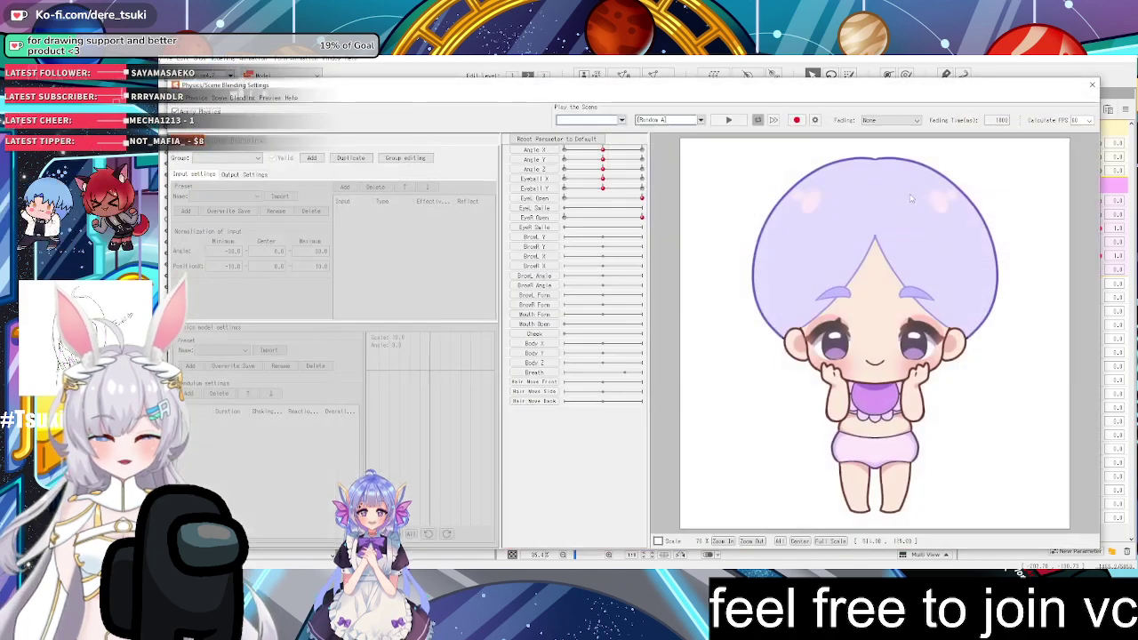
pyautogui.moveTo(922, 437); pyautogui.dragTo(995, 435)
pyautogui.scroll(3, 878, 315)
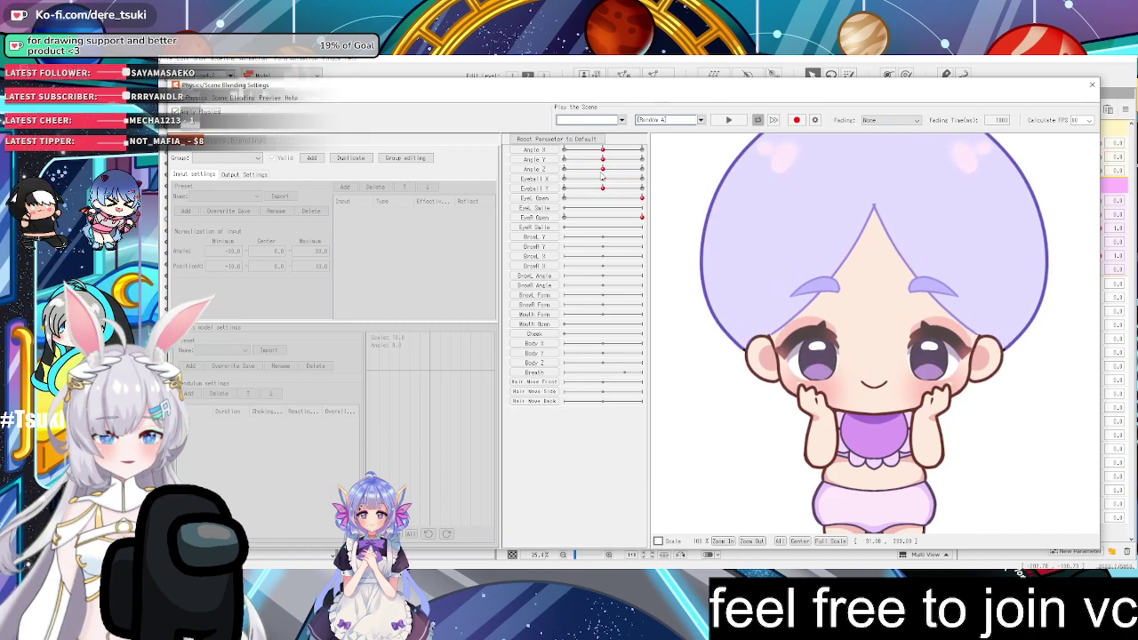
pyautogui.moveTo(602, 170); pyautogui.dragTo(592, 169)
pyautogui.scroll(-3, 791, 254)
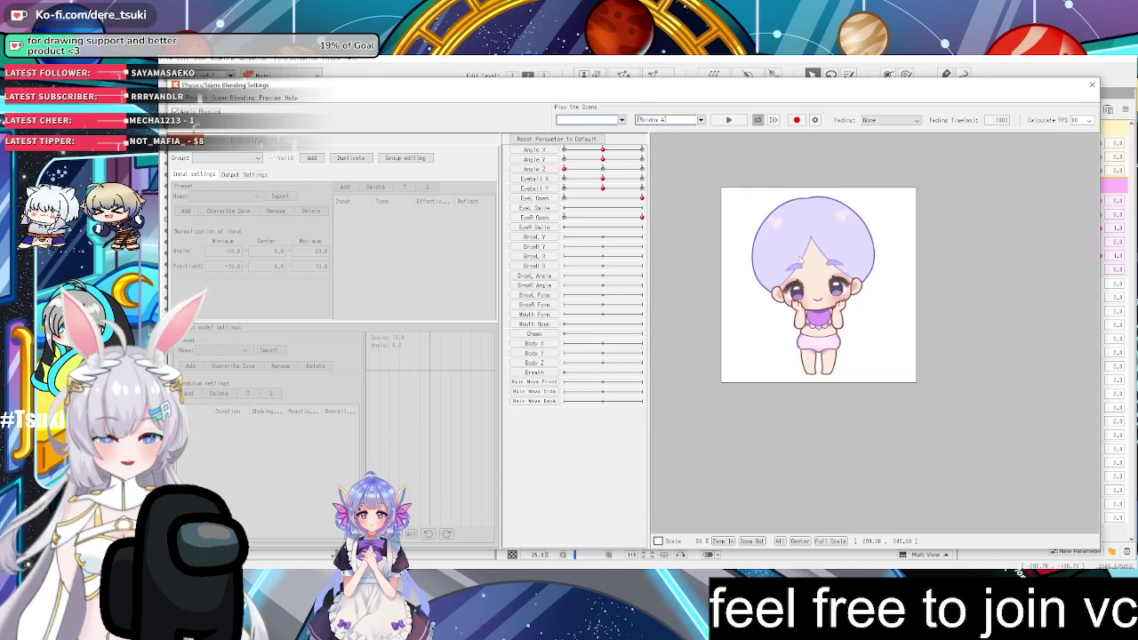
pyautogui.scroll(2, 809, 229)
pyautogui.moveTo(775, 224); pyautogui.dragTo(787, 516)
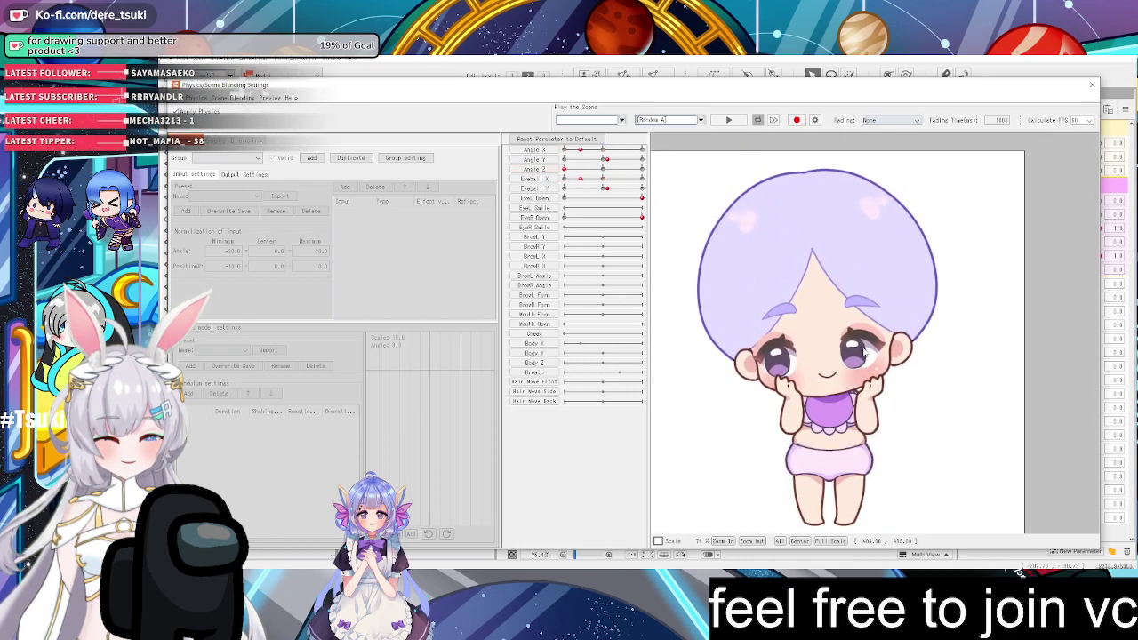
pyautogui.click(1093, 85)
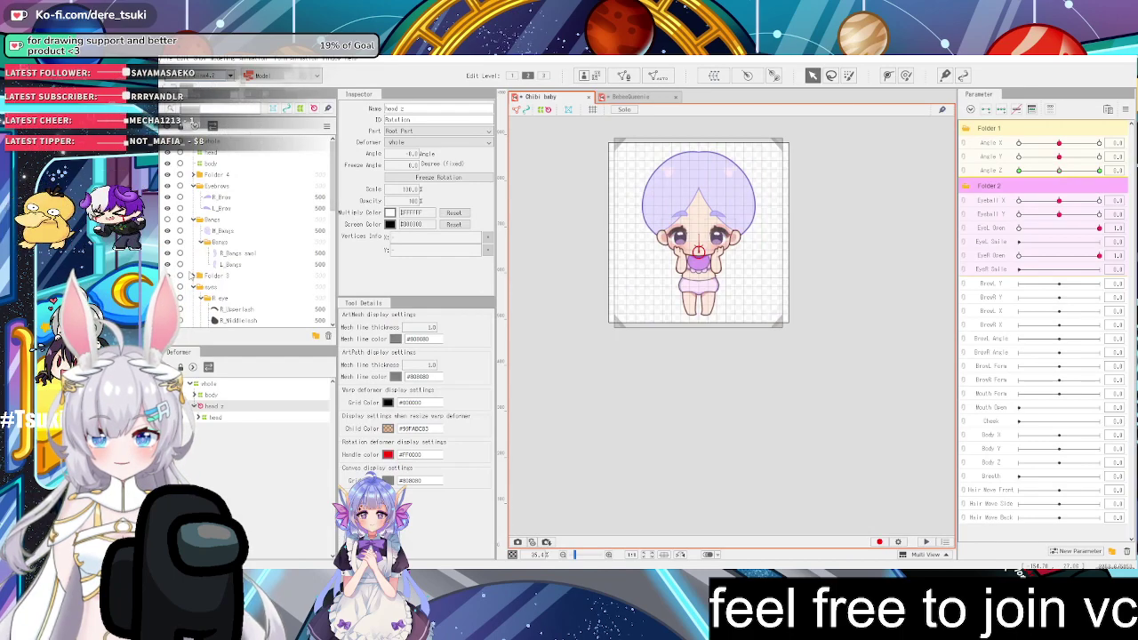
# Rename Folder 3 in the parts list as mouth
pyautogui.click(204, 277)
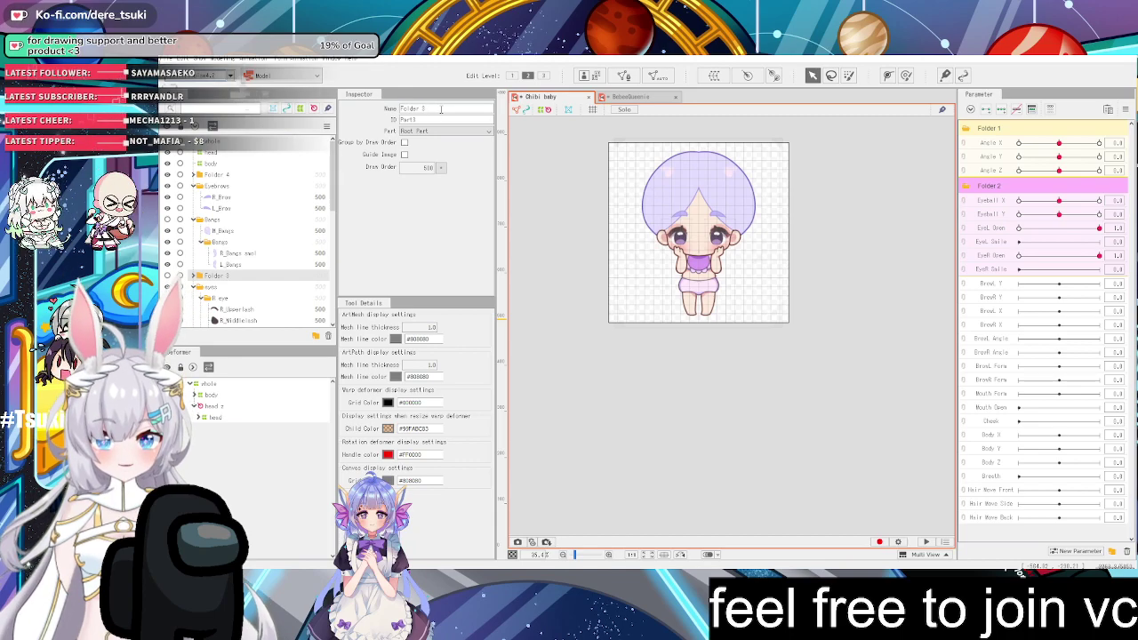
pyautogui.write('w')
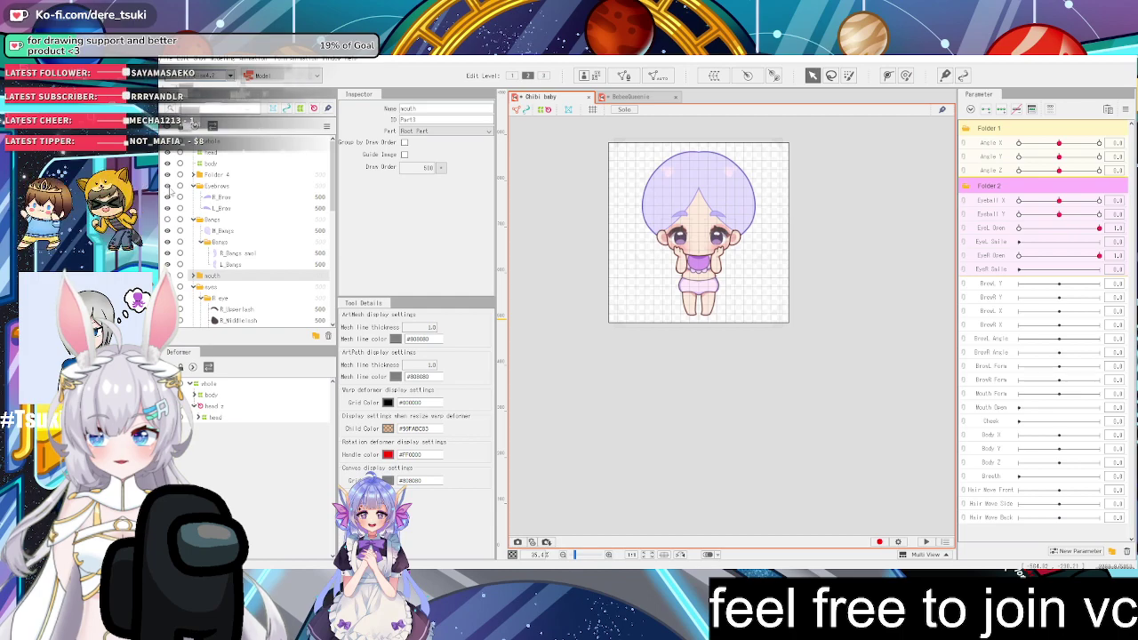
# Reset the physics preview parameters to default, test the head at both ends of Angle Z, and return to the model with nothing selected
pyautogui.click(222, 63)
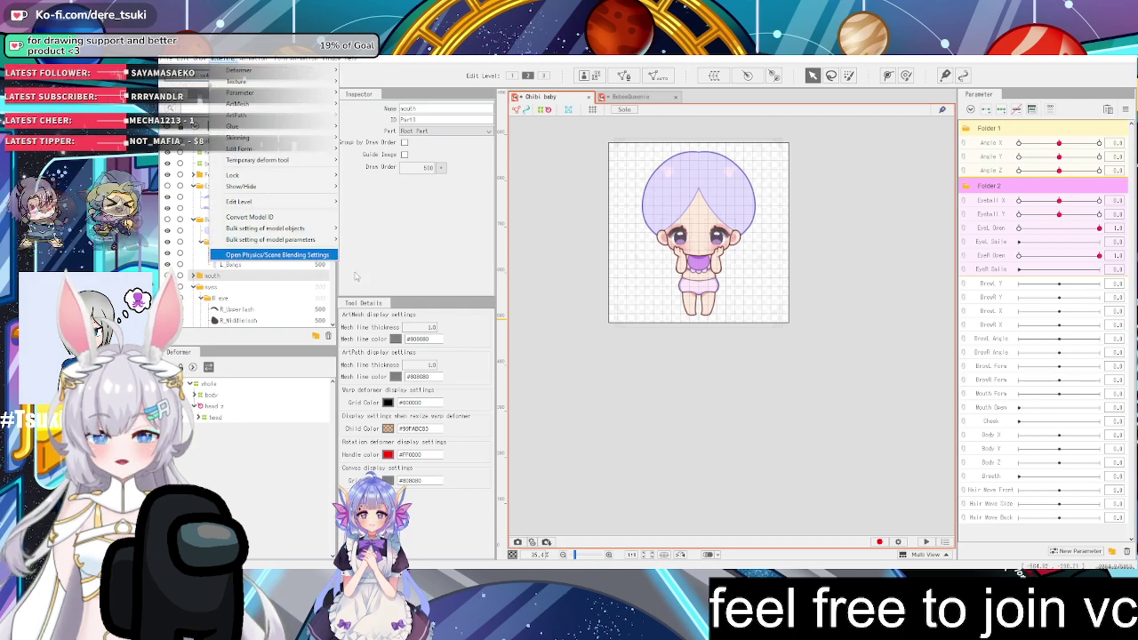
pyautogui.click(252, 255)
pyautogui.scroll(2, 846, 288)
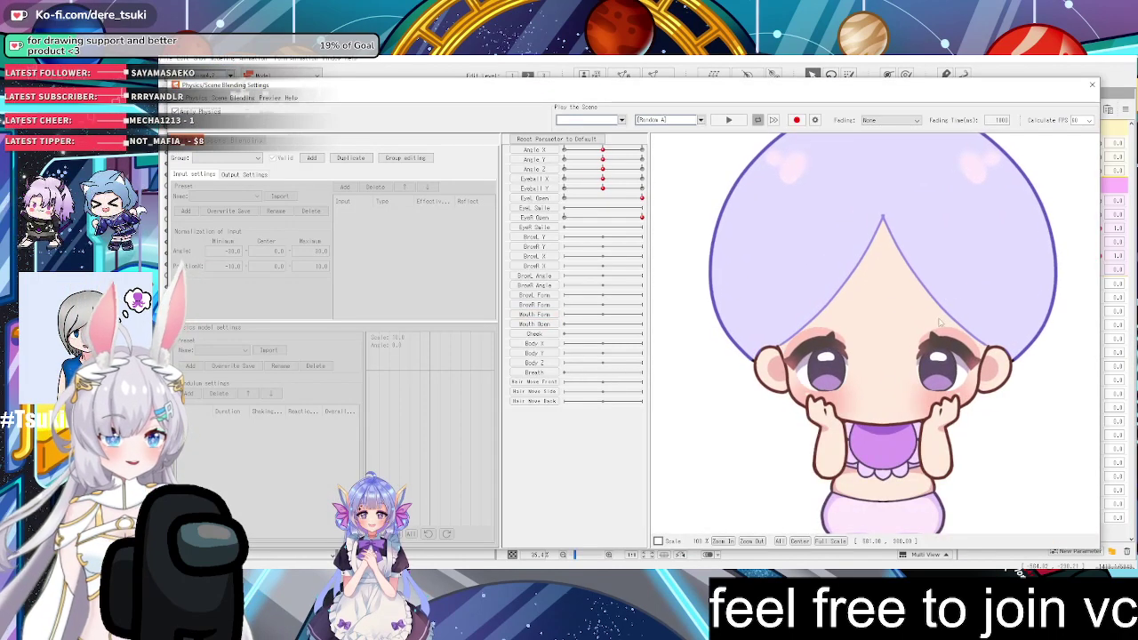
pyautogui.moveTo(599, 231); pyautogui.dragTo(874, 310)
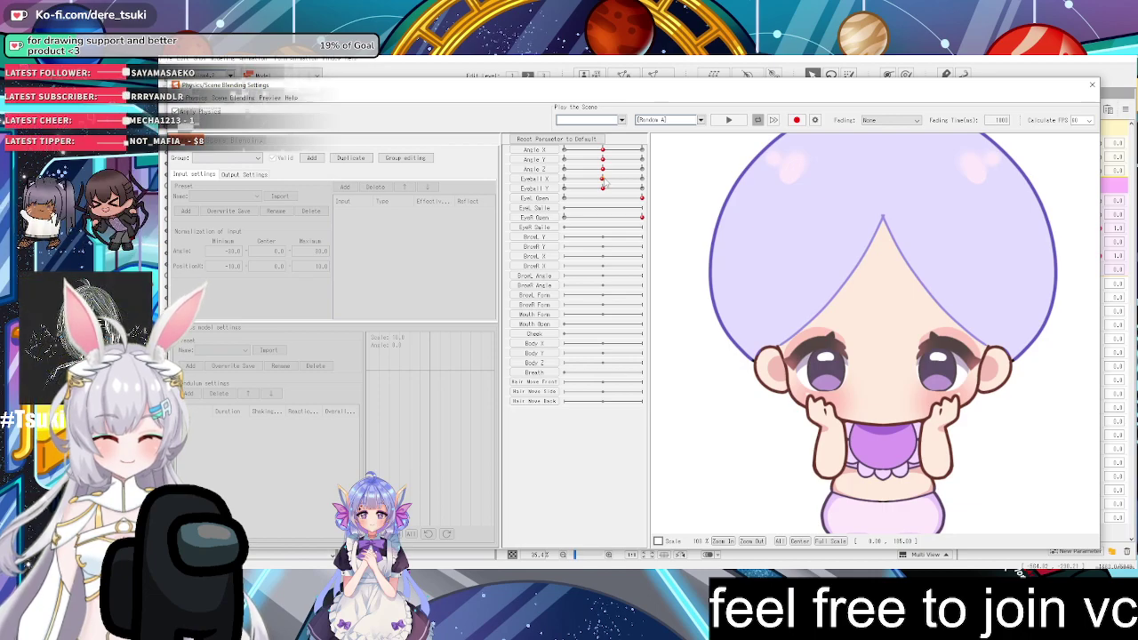
pyautogui.click(600, 140)
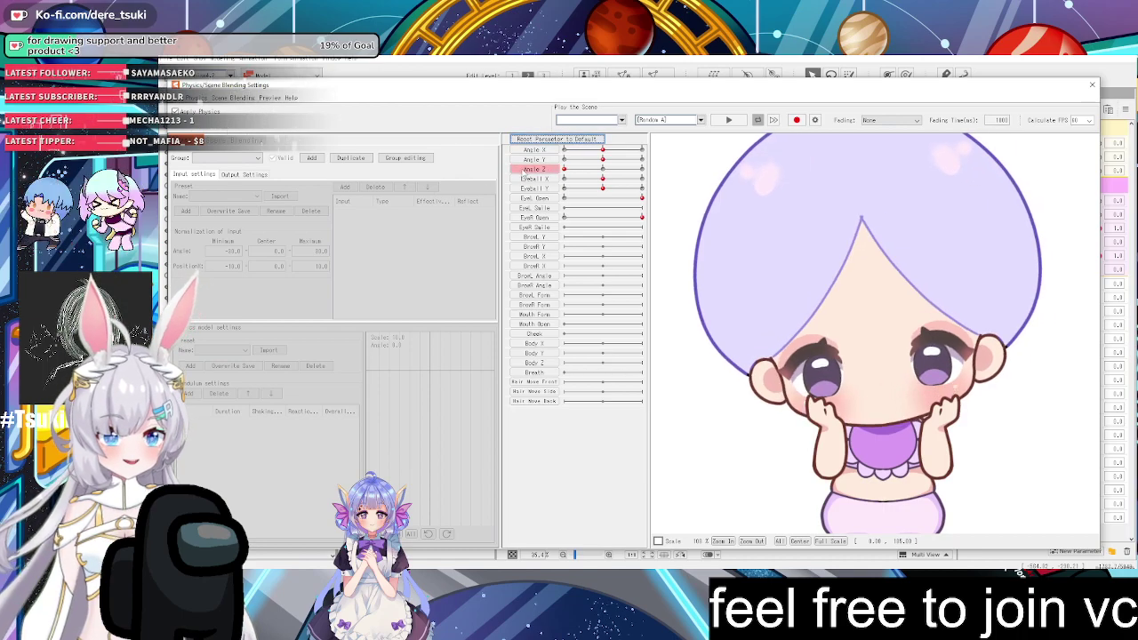
pyautogui.scroll(-3, 864, 300)
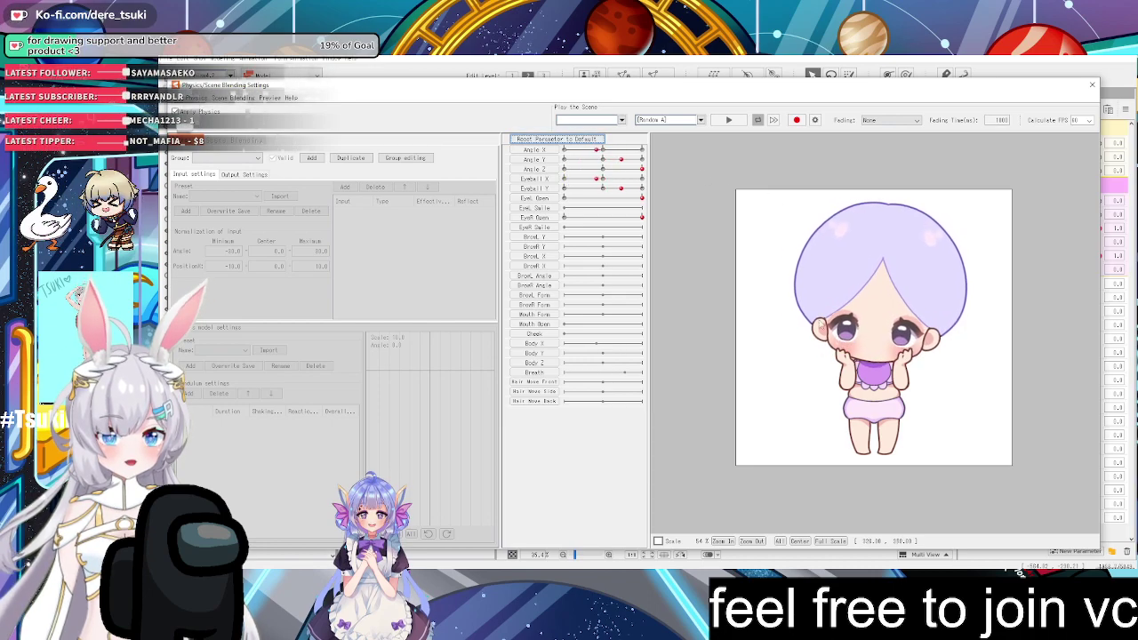
pyautogui.click(1092, 84)
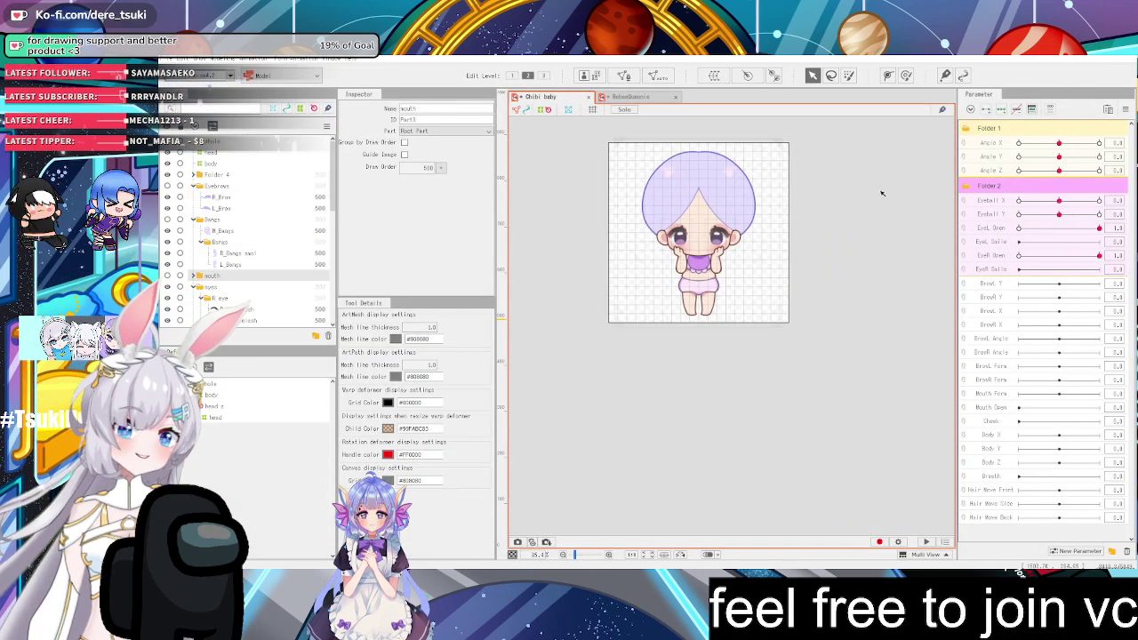
pyautogui.click(882, 193)
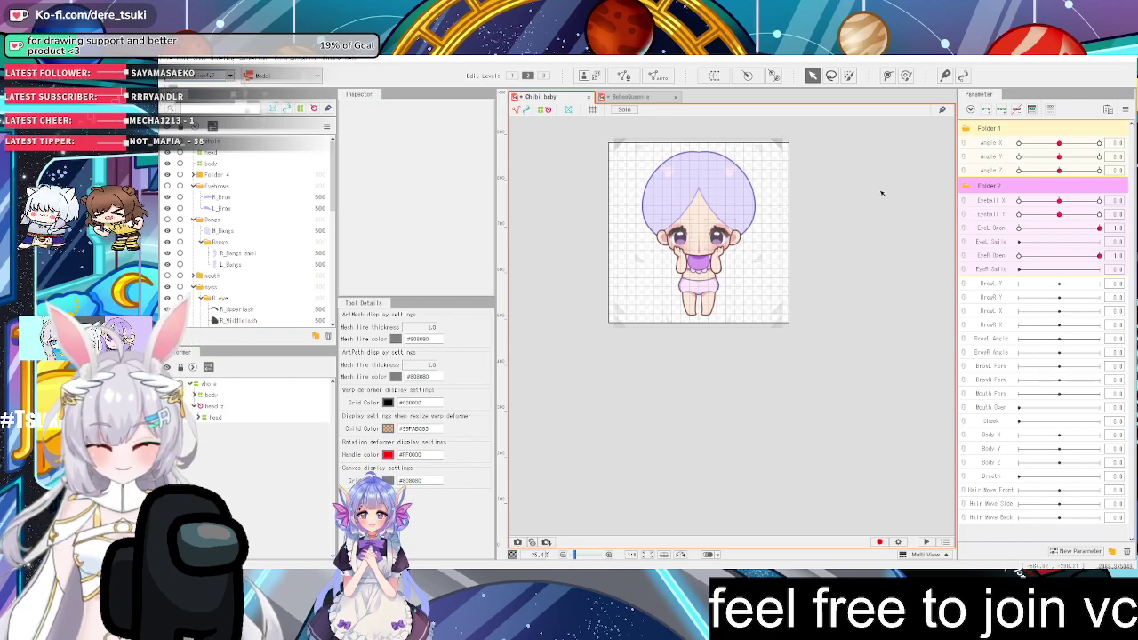
# Show the Eyebrows, Bangs, twin tails and mouth folders again, and check the complete chibi model
pyautogui.hotkey('ctrl', '0')
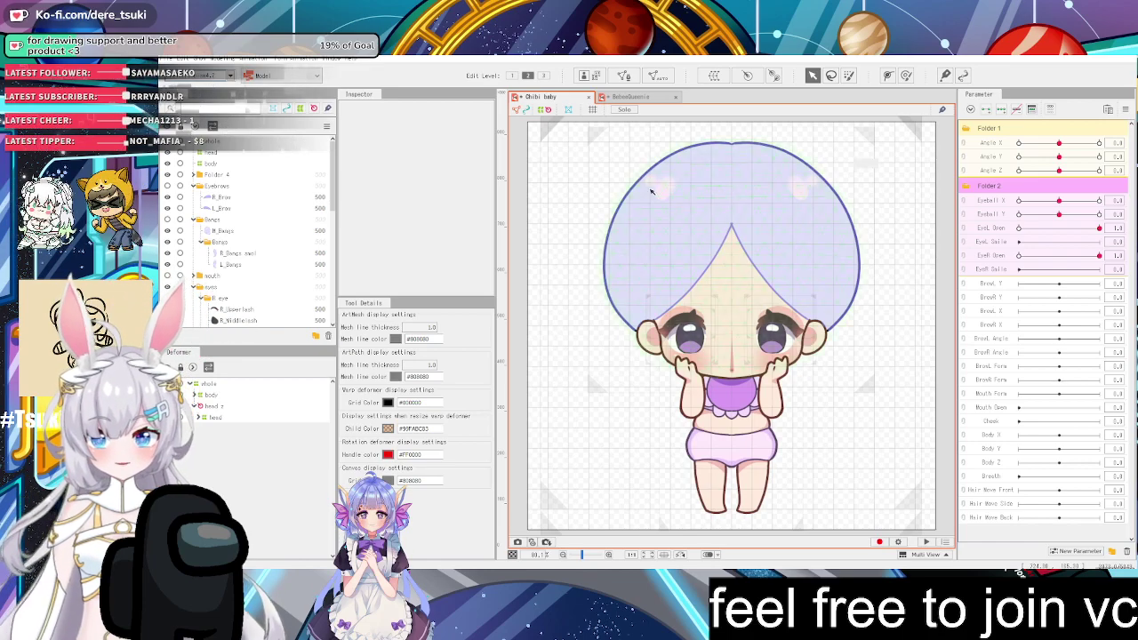
pyautogui.click(167, 186)
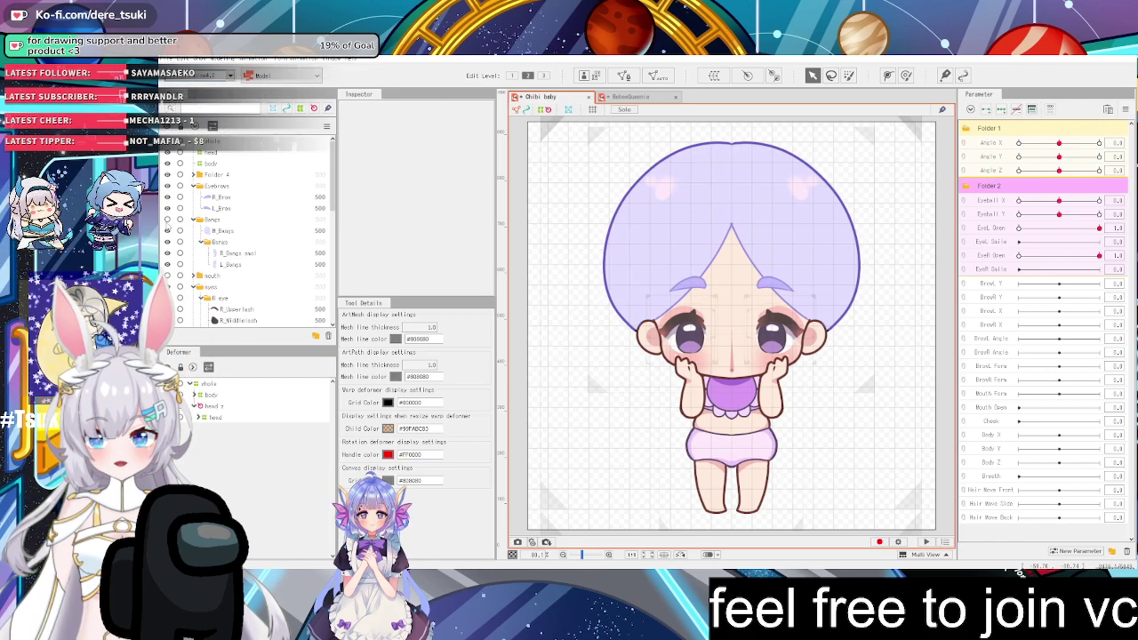
pyautogui.click(167, 219)
pyautogui.scroll(-5, 168, 228)
pyautogui.click(167, 288)
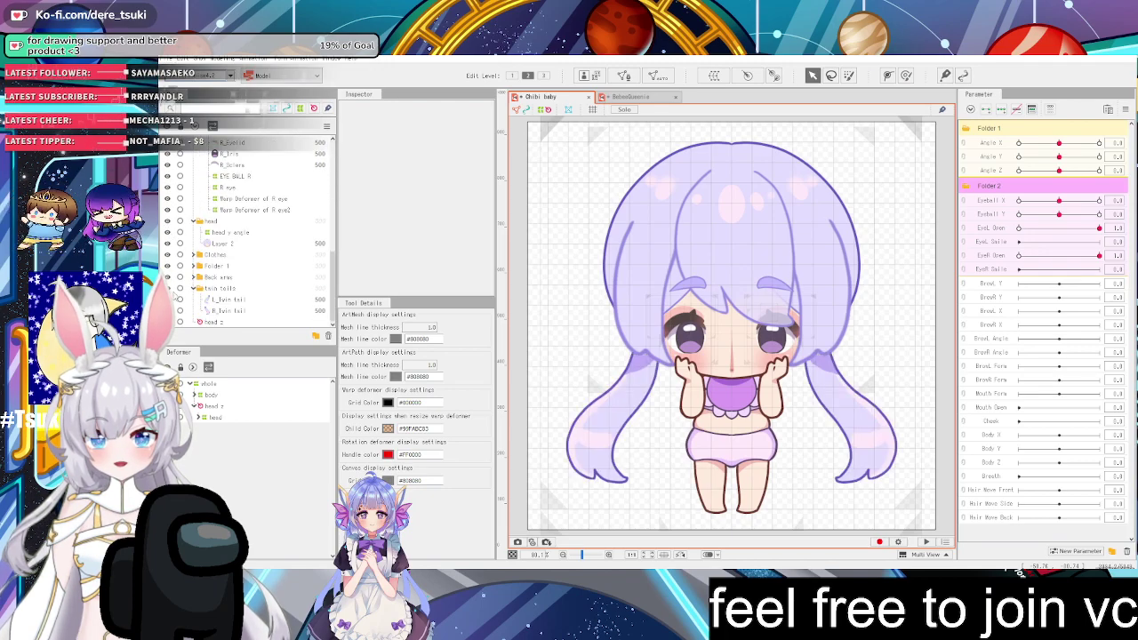
pyautogui.scroll(3, 178, 222)
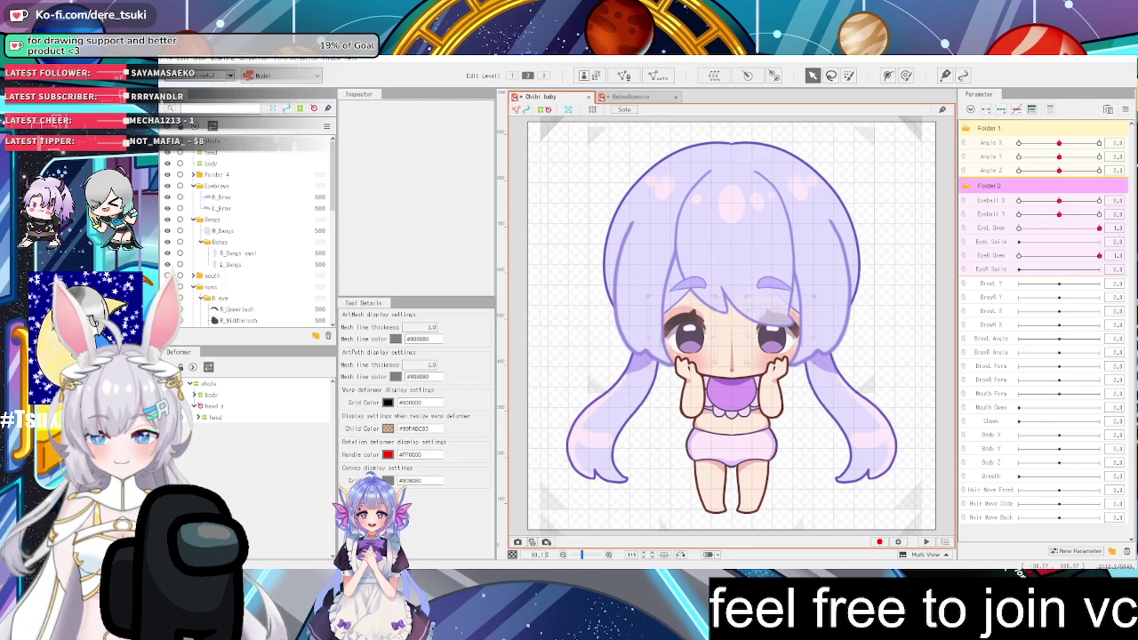
pyautogui.click(167, 275)
pyautogui.scroll(-3, 675, 258)
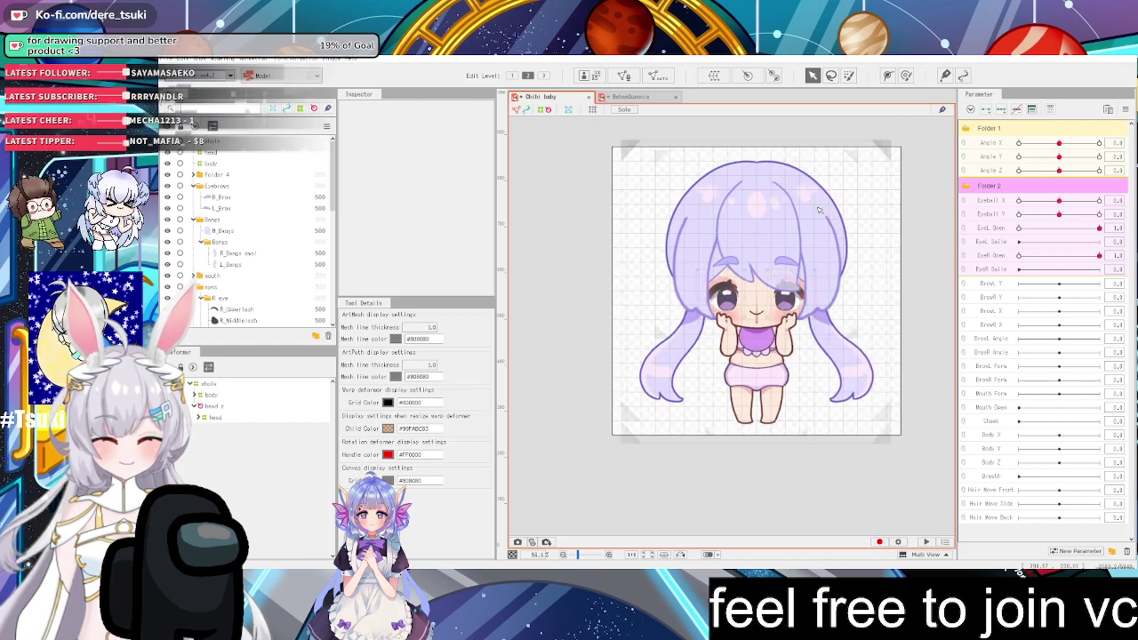
pyautogui.scroll(4, 796, 237)
pyautogui.scroll(-2, 796, 237)
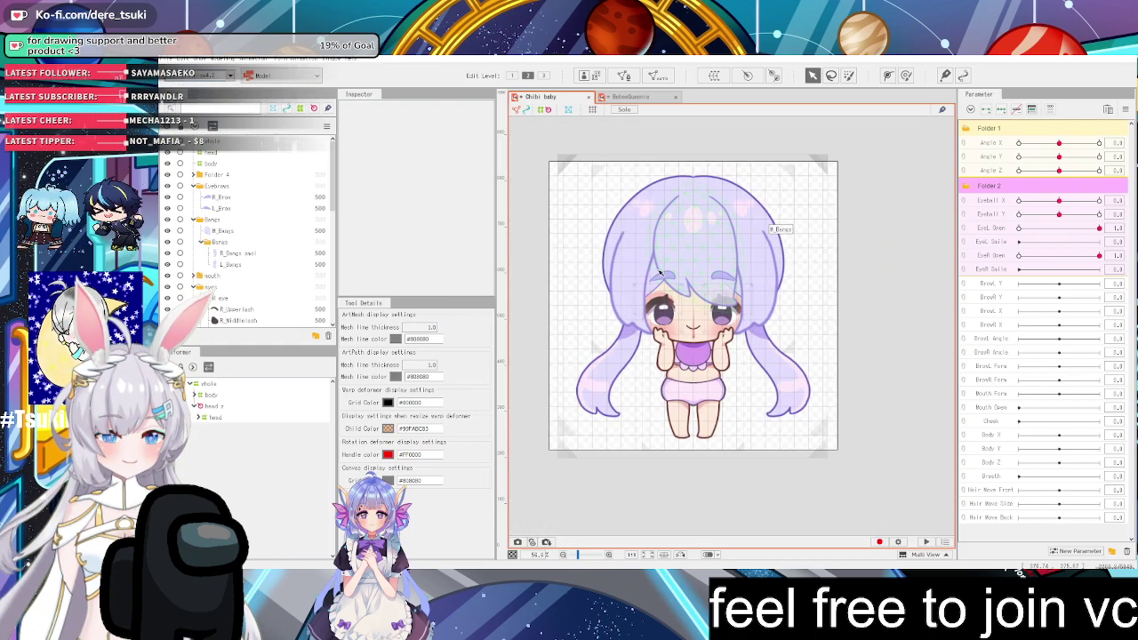
pyautogui.scroll(3, 660, 277)
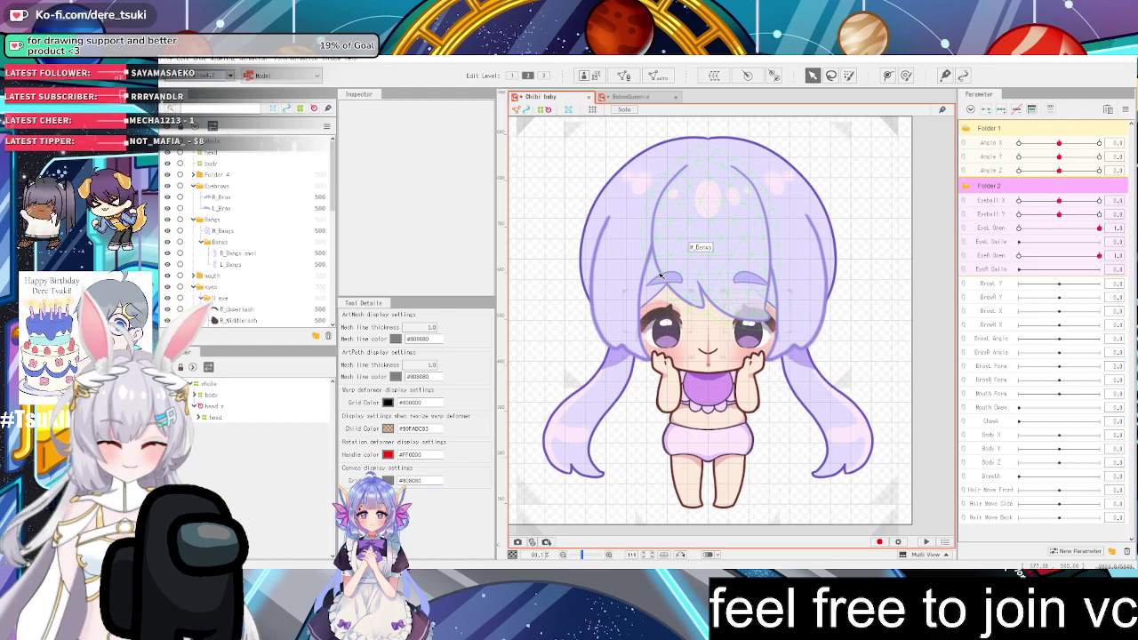
# Create a new texture atlas of 4096 x 4096 px with the displayed model images as the default layout
pyautogui.hotkey('ctrl', 't')
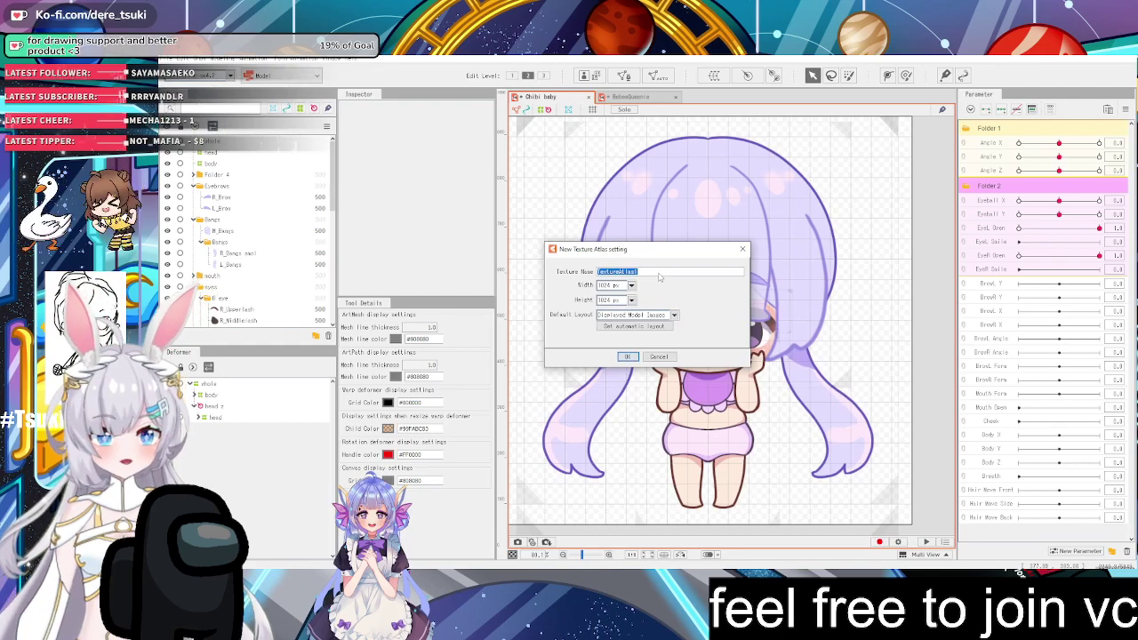
pyautogui.click(631, 286)
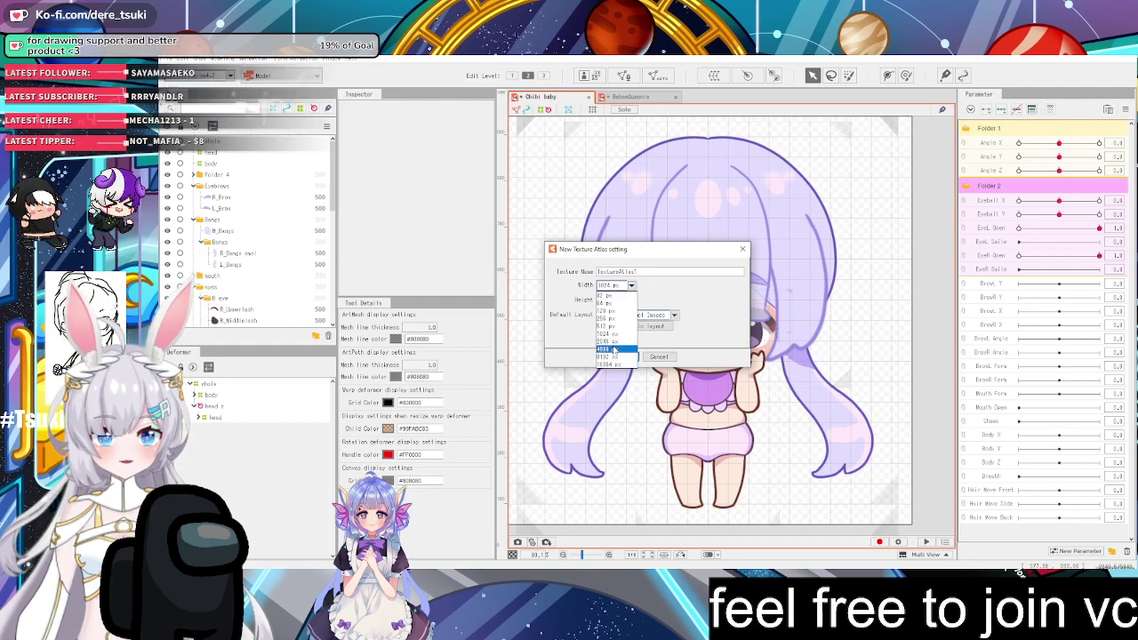
pyautogui.click(611, 349)
pyautogui.click(629, 300)
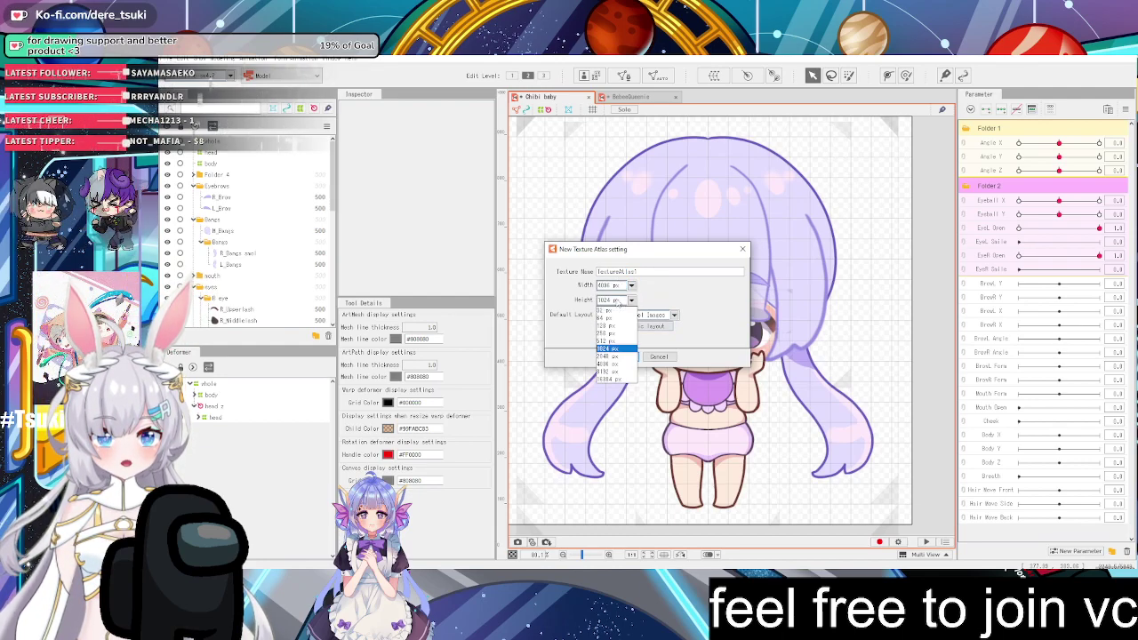
pyautogui.click(614, 365)
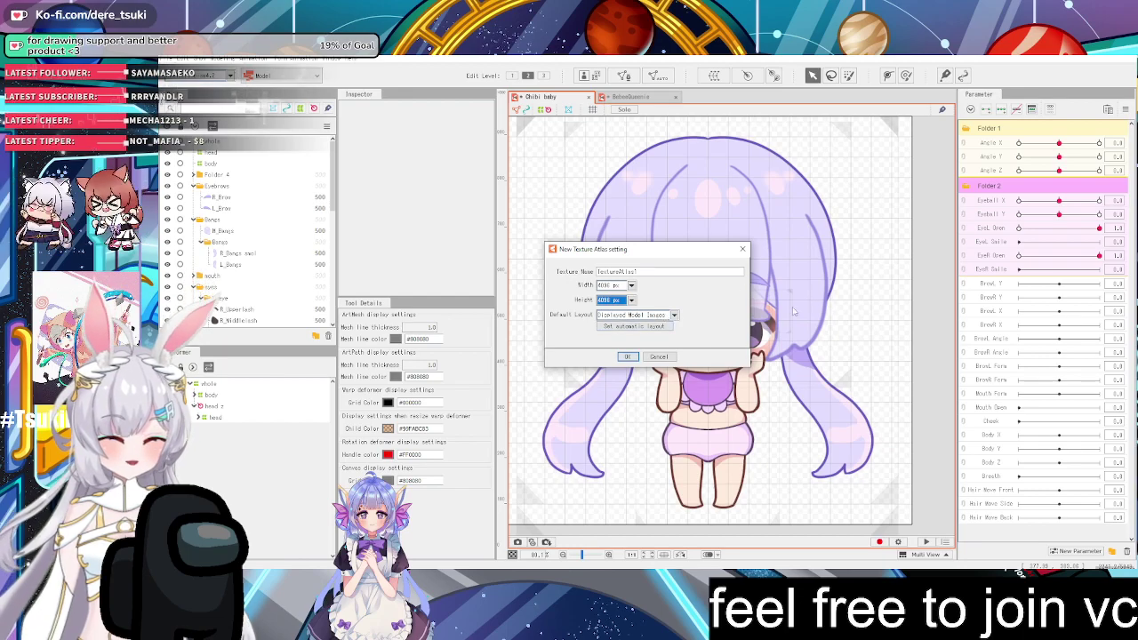
pyautogui.click(627, 356)
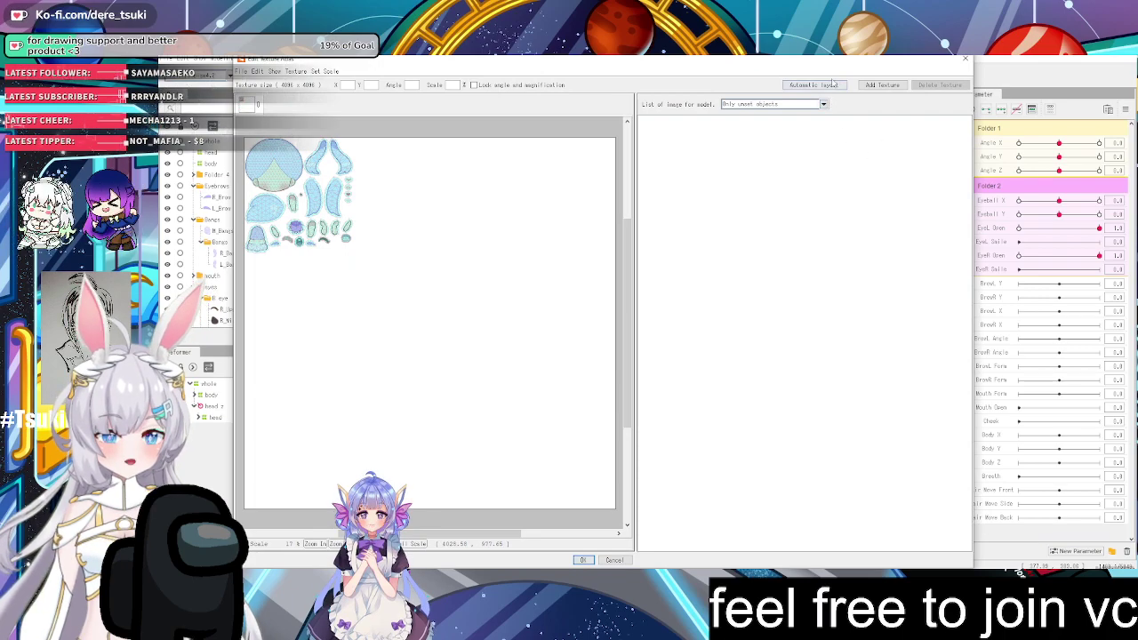
# Run the automatic layout on the texture atlas with 10 px margin, Mesh target, automatic scale and rotations allowed, then check and accept the atlas
pyautogui.click(815, 85)
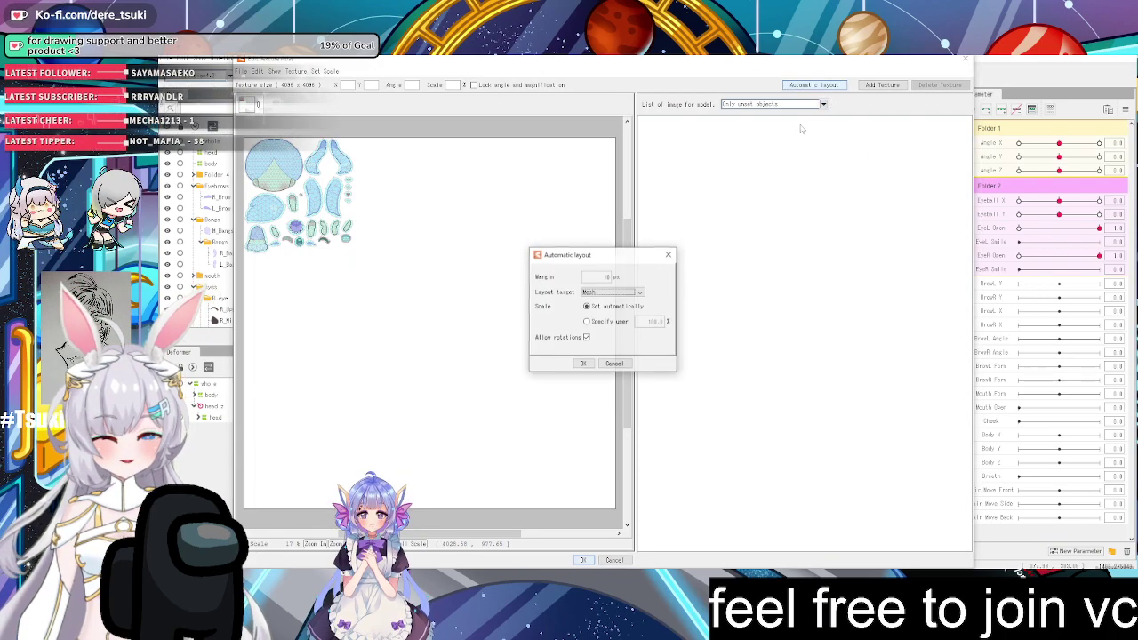
pyautogui.click(583, 363)
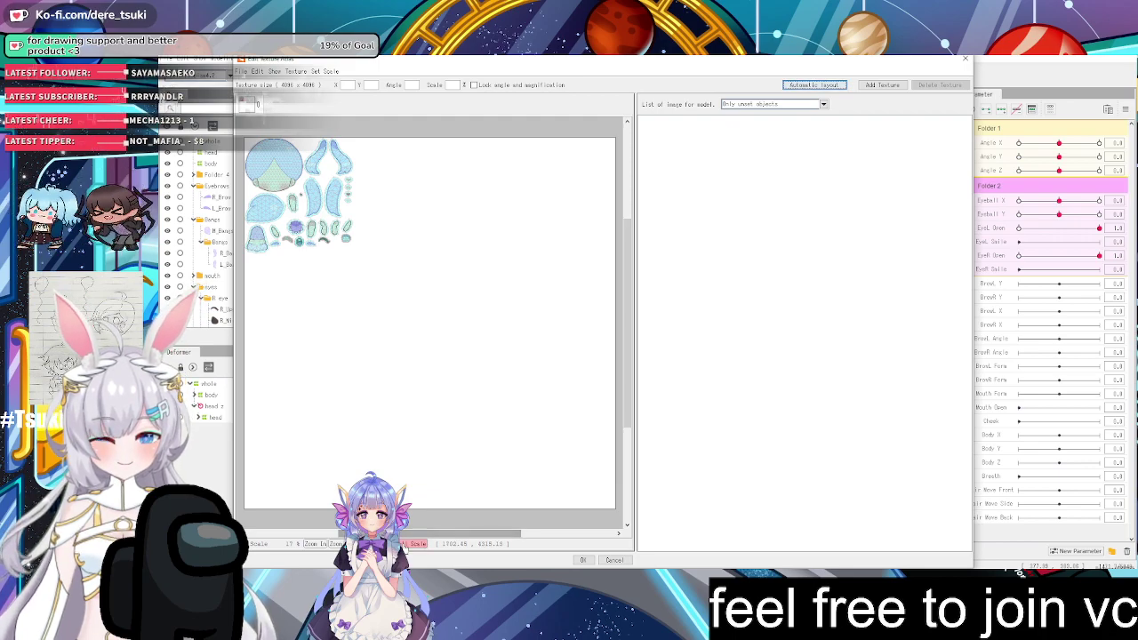
pyautogui.click(409, 541)
pyautogui.scroll(-10, 452, 417)
pyautogui.scroll(5, 448, 406)
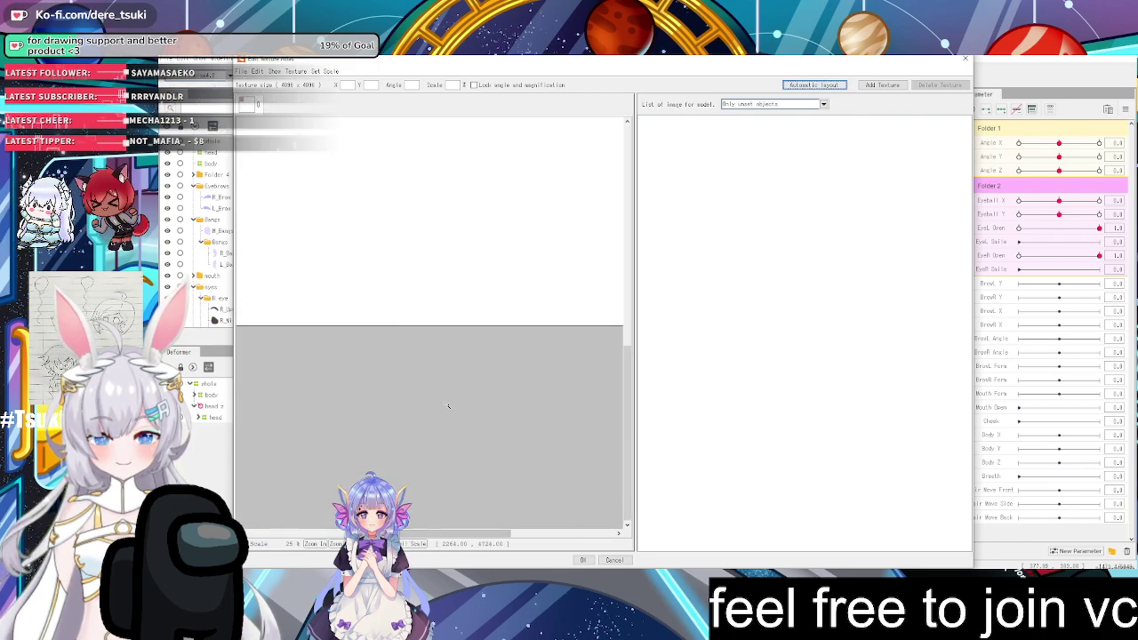
pyautogui.scroll(-4, 425, 303)
pyautogui.scroll(3, 425, 304)
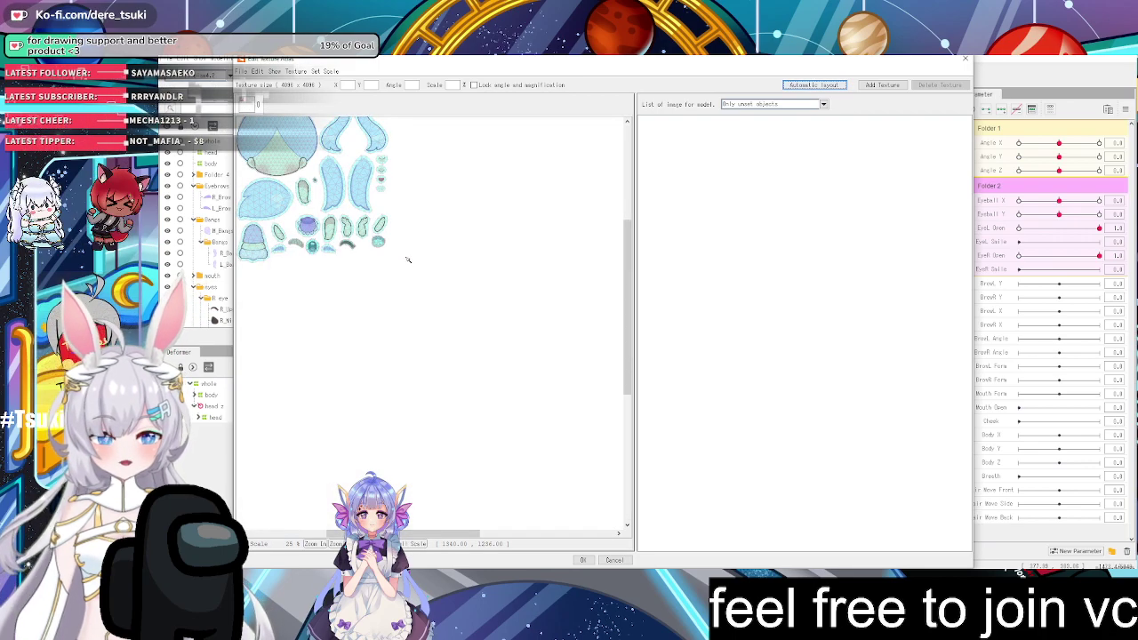
pyautogui.click(582, 560)
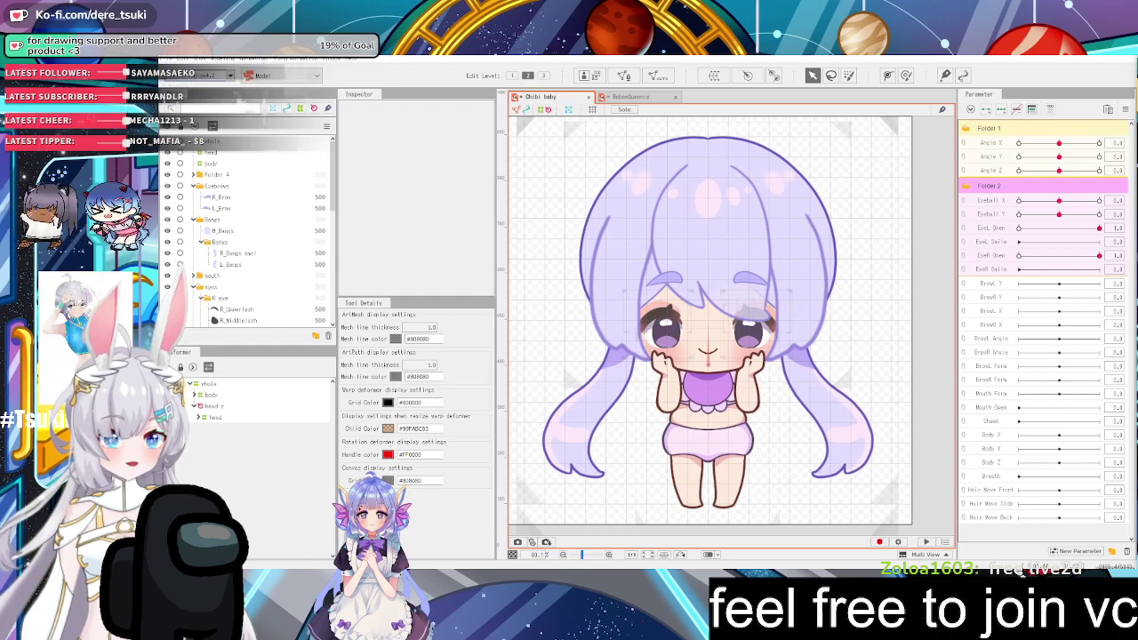
# Reopen the texture atlas for editing and apply the automatic layout with its existing settings
pyautogui.hotkey('ctrl', 't')
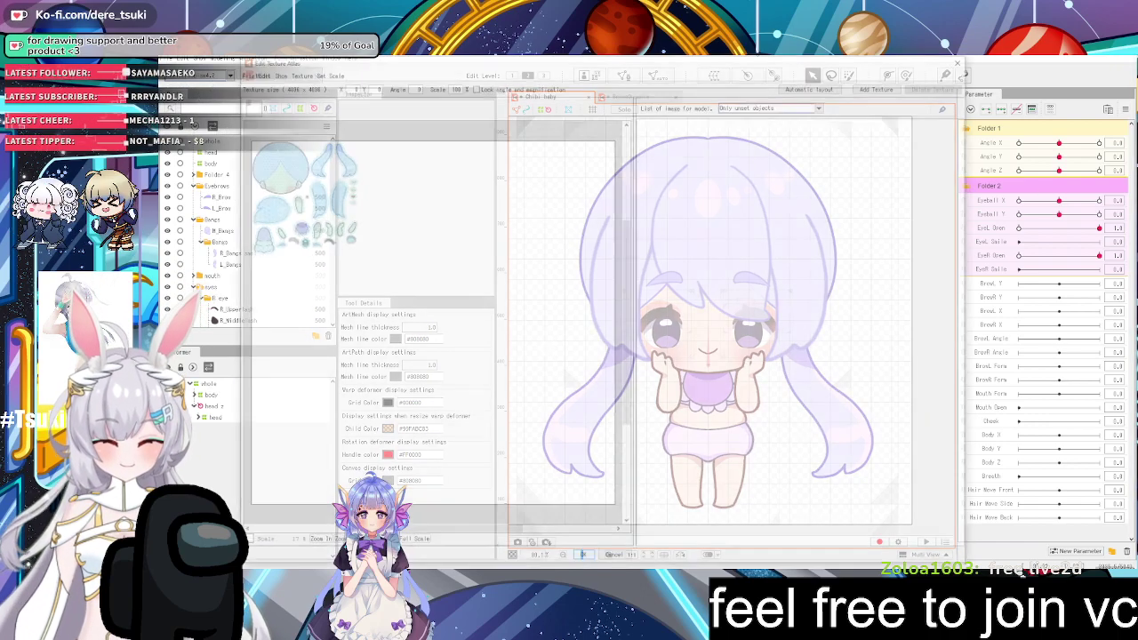
pyautogui.click(812, 84)
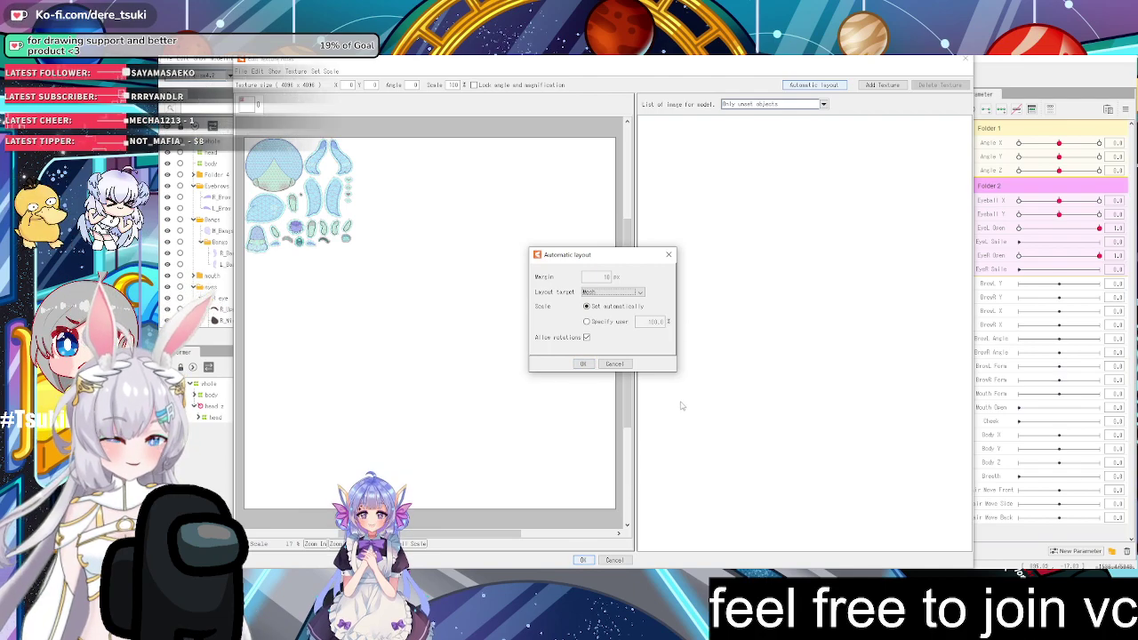
pyautogui.click(585, 364)
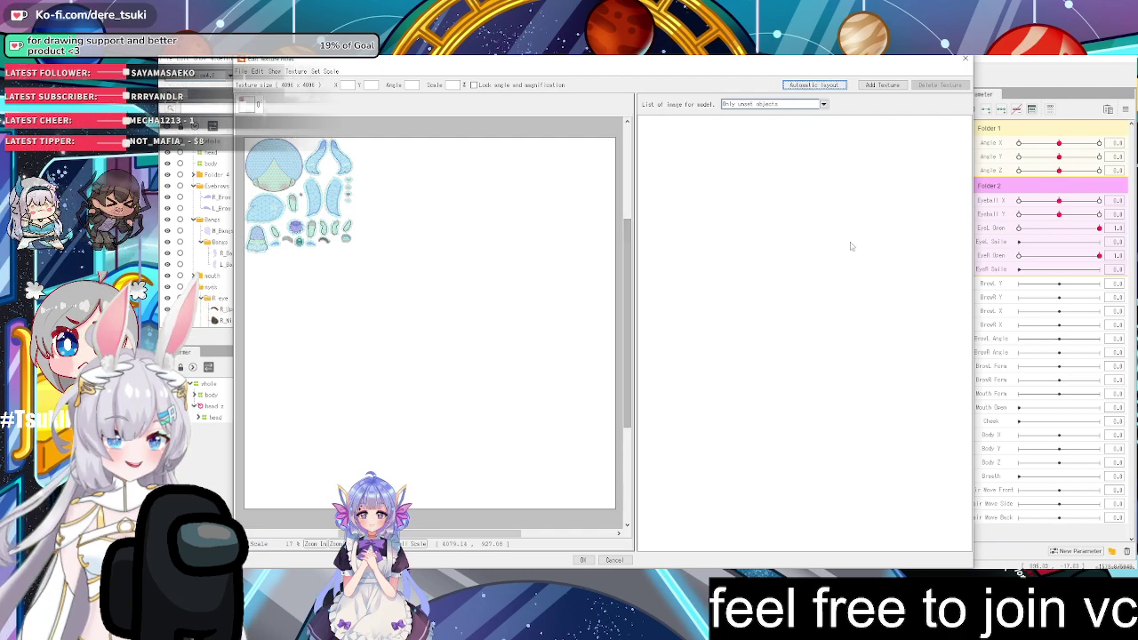
# Scatter the twin tails, bangs and body across the empty atlas area by hand, and repack them with the automatic layout
pyautogui.click(342, 160)
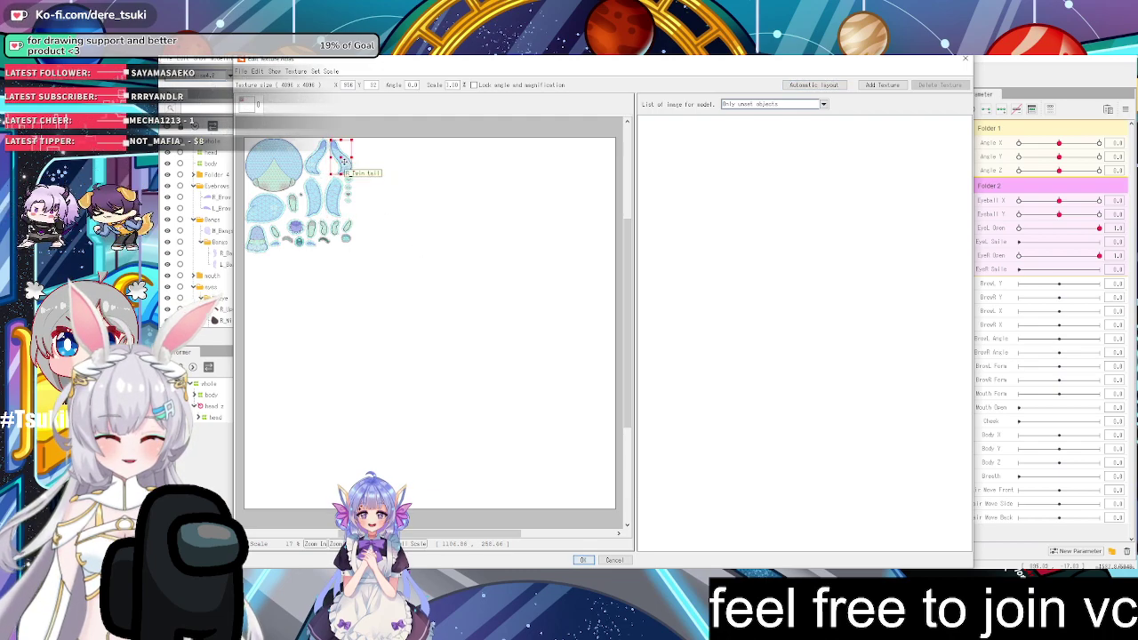
pyautogui.moveTo(369, 169); pyautogui.dragTo(503, 177)
pyautogui.moveTo(314, 163); pyautogui.dragTo(507, 285)
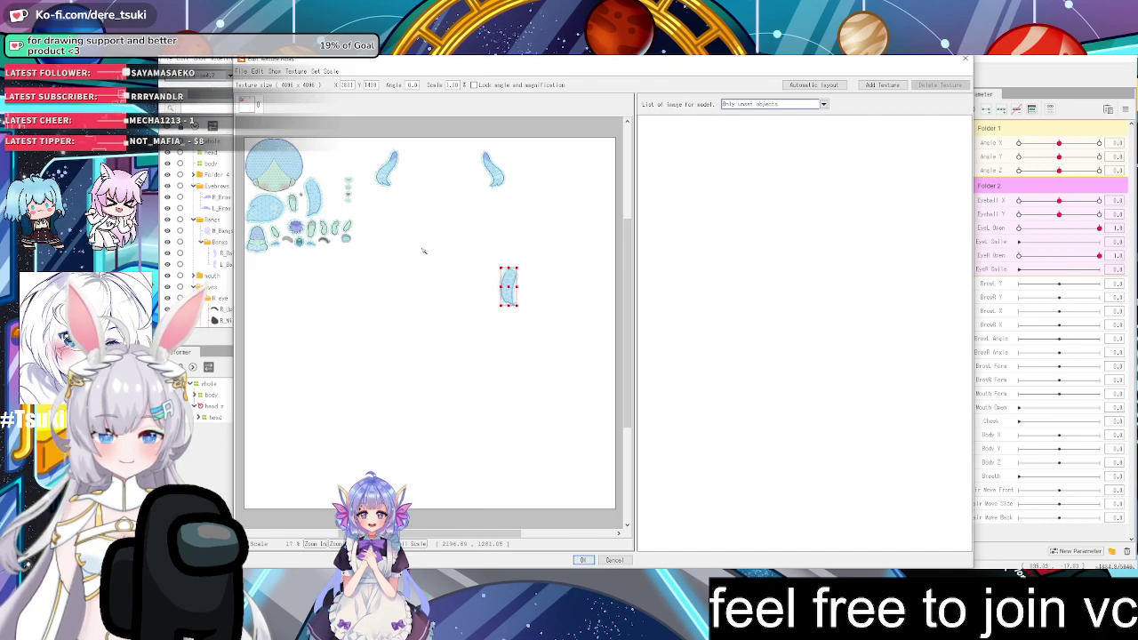
pyautogui.moveTo(312, 193); pyautogui.dragTo(391, 391)
pyautogui.moveTo(264, 240); pyautogui.dragTo(298, 324)
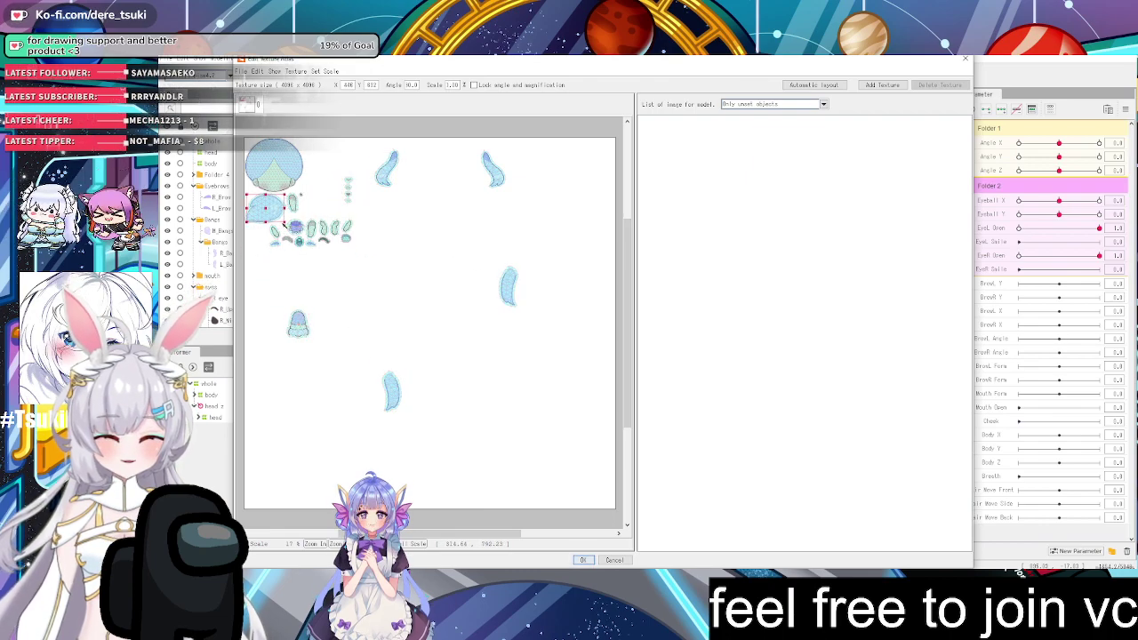
pyautogui.moveTo(267, 212); pyautogui.dragTo(514, 376)
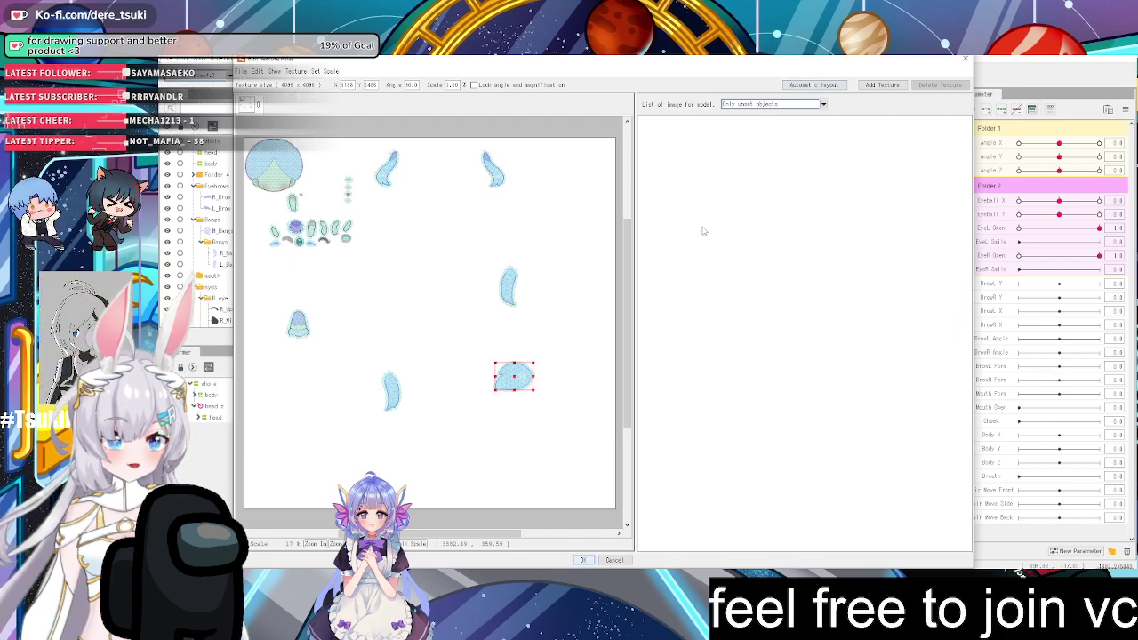
pyautogui.click(809, 84)
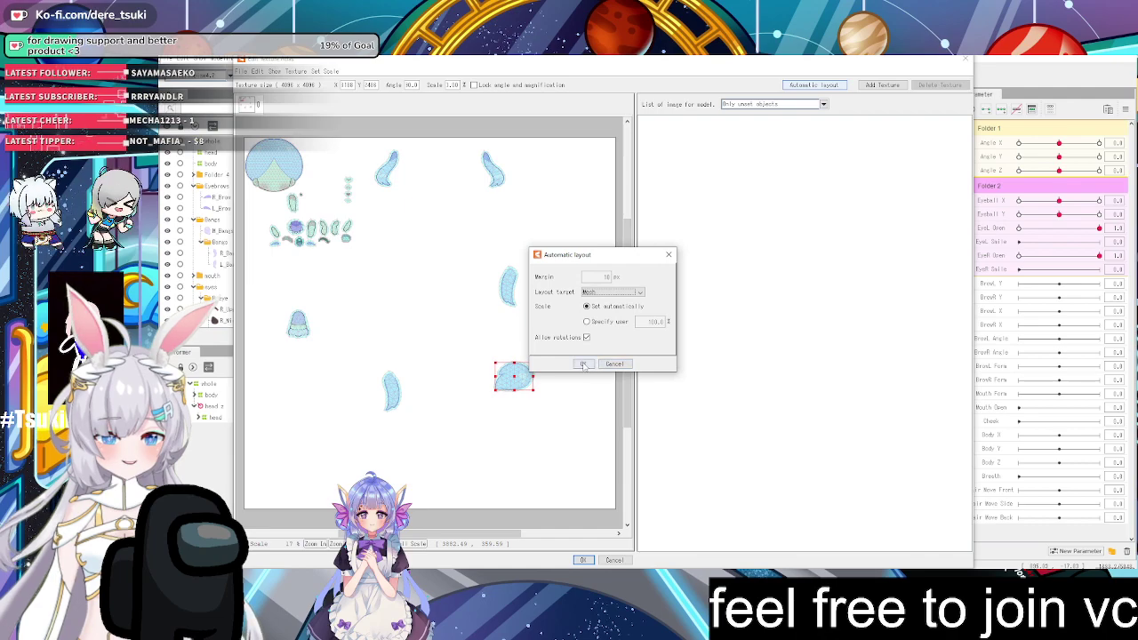
pyautogui.click(583, 364)
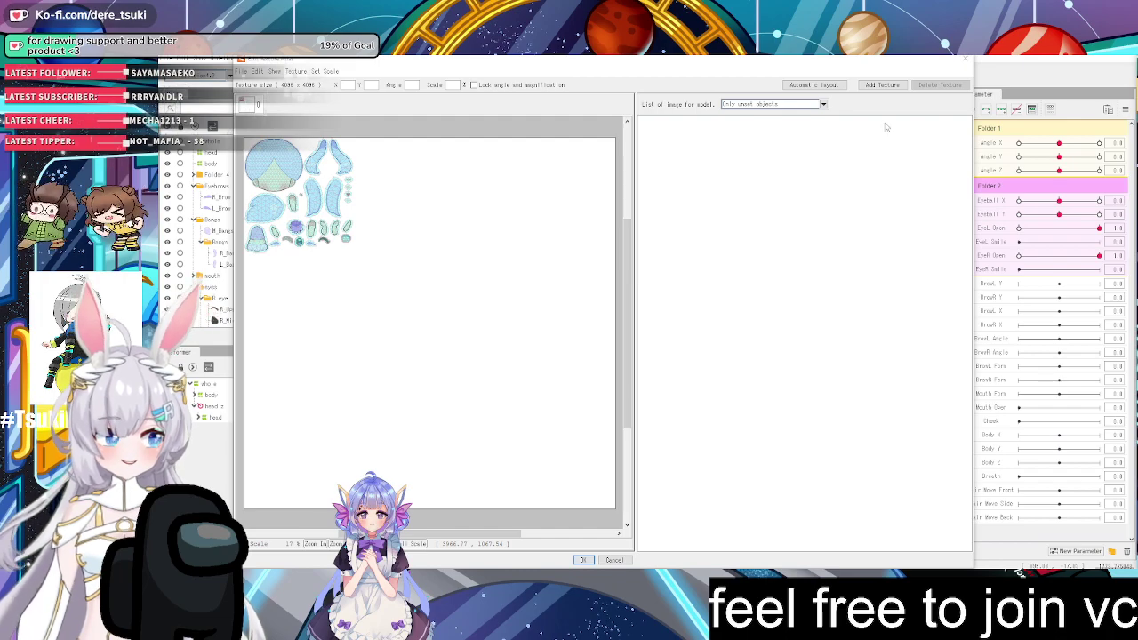
# List all model images beside the atlas, reapply the automatic layout, and accept the texture atlas
pyautogui.click(763, 104)
pyautogui.click(760, 105)
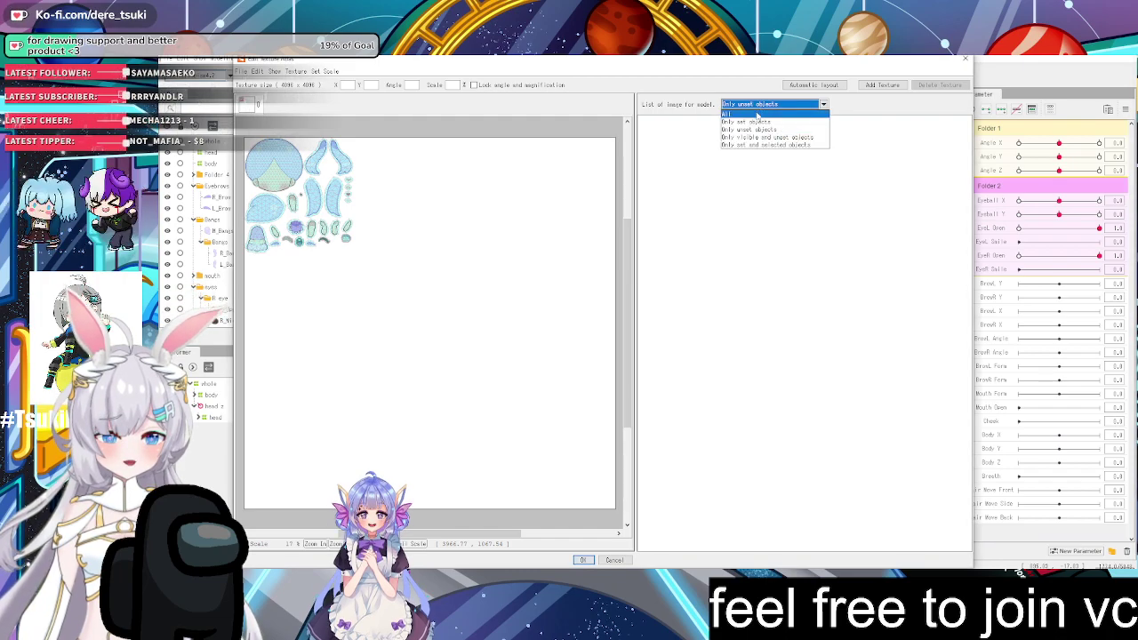
pyautogui.click(757, 115)
pyautogui.click(814, 85)
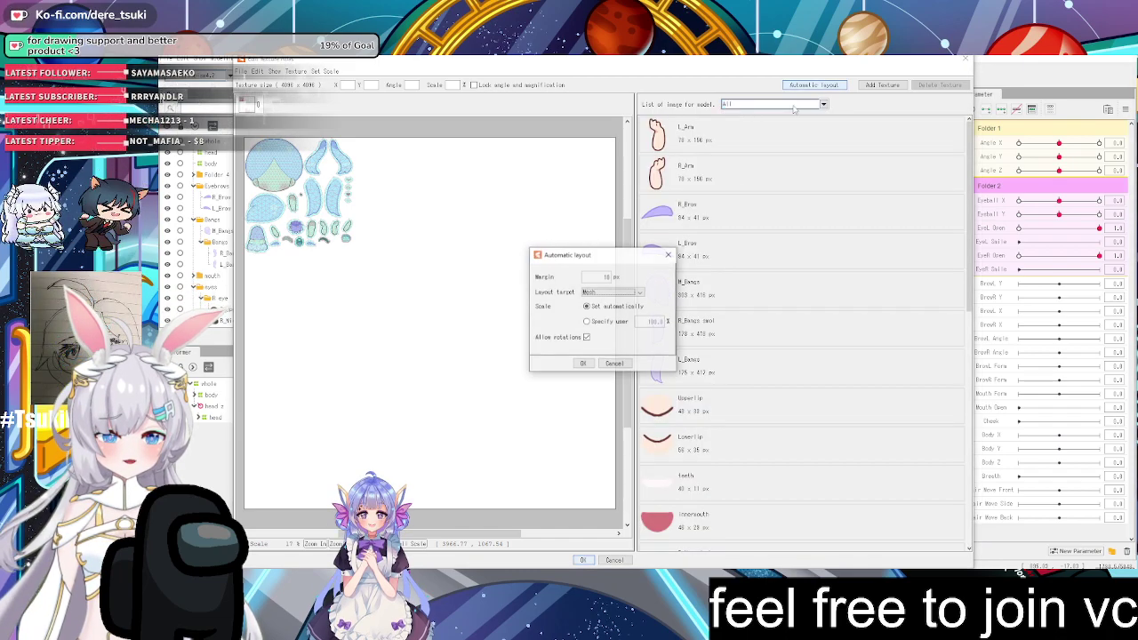
pyautogui.click(583, 364)
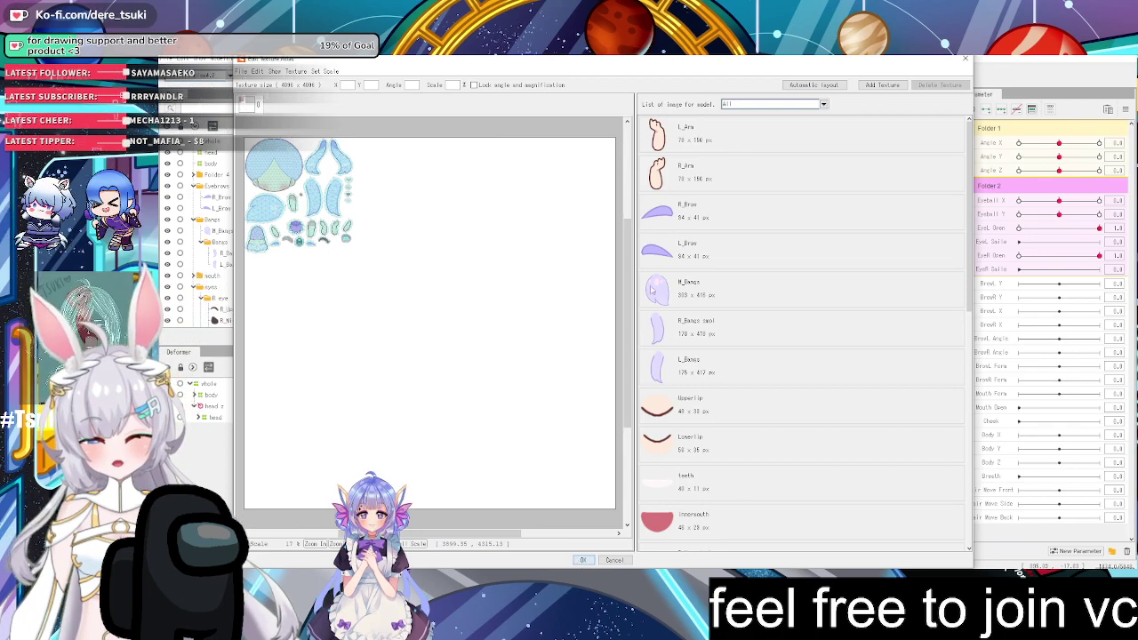
pyautogui.click(582, 561)
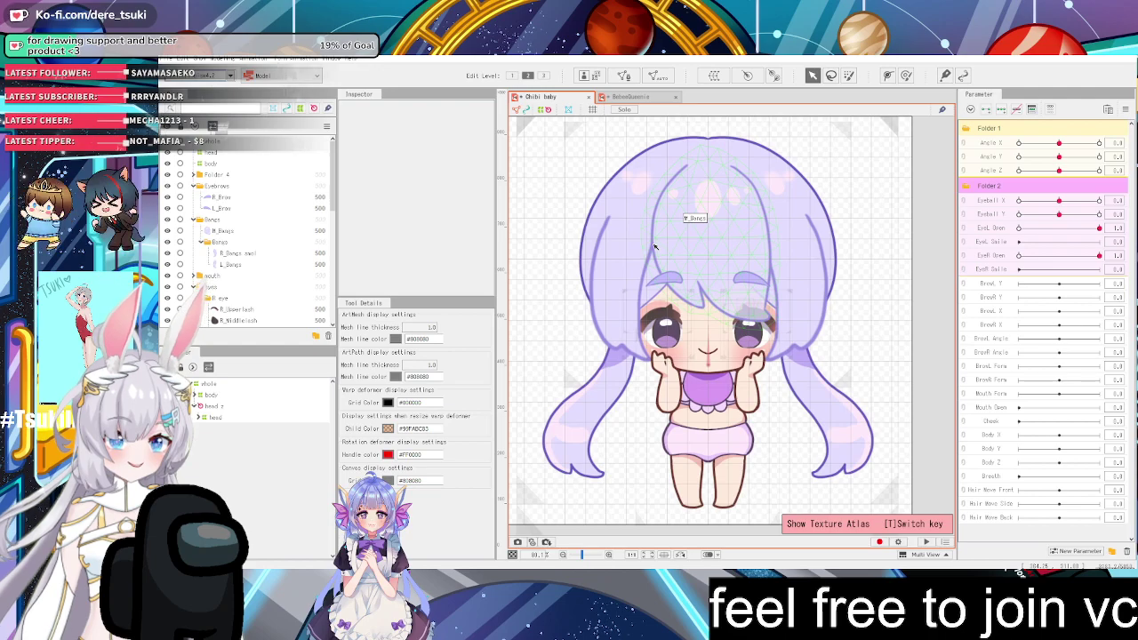
# Save the model as Chibi baby.cmo3 in the senpai chibi folder under rig samples, and close the file browser window
pyautogui.scroll(-3, 658, 224)
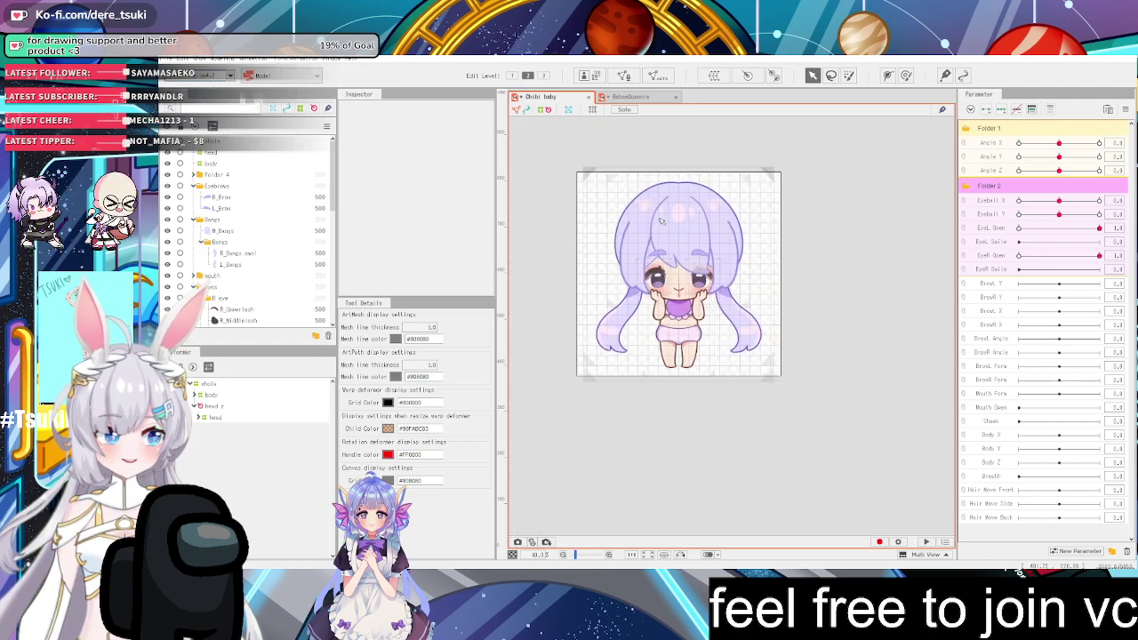
pyautogui.scroll(1, 654, 221)
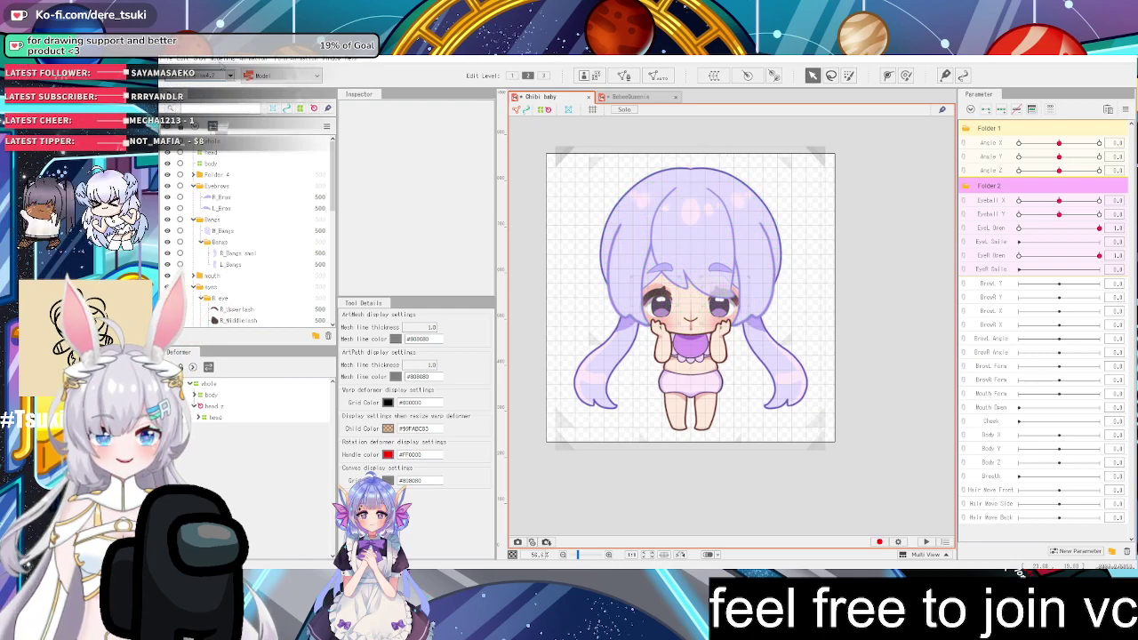
pyautogui.hotkey('ctrl', 's')
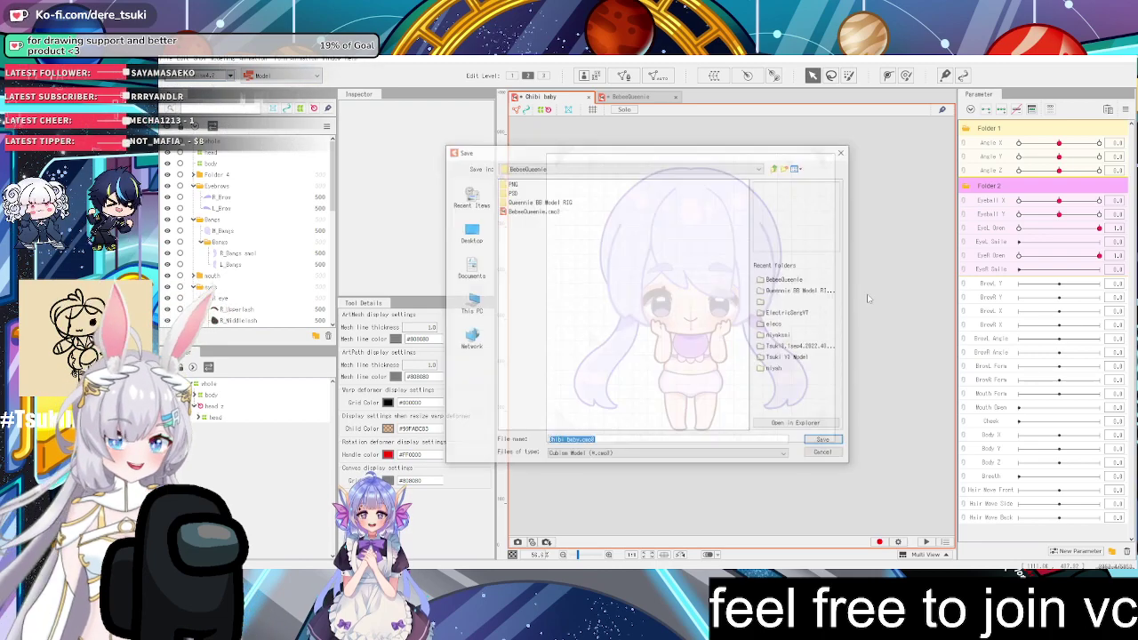
pyautogui.click(773, 168)
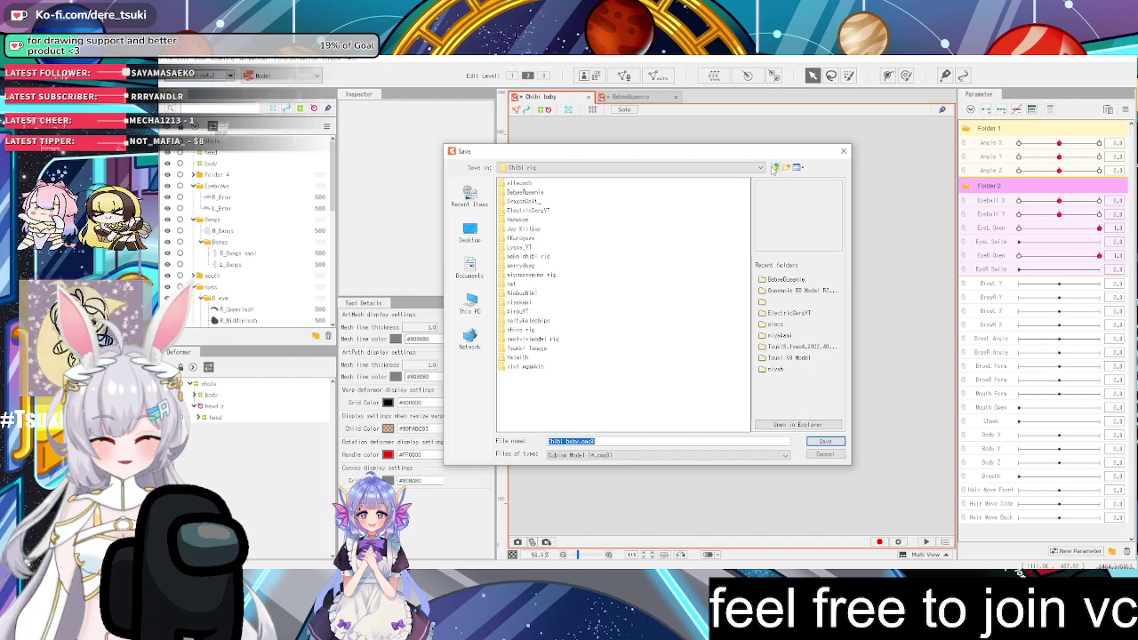
pyautogui.click(774, 168)
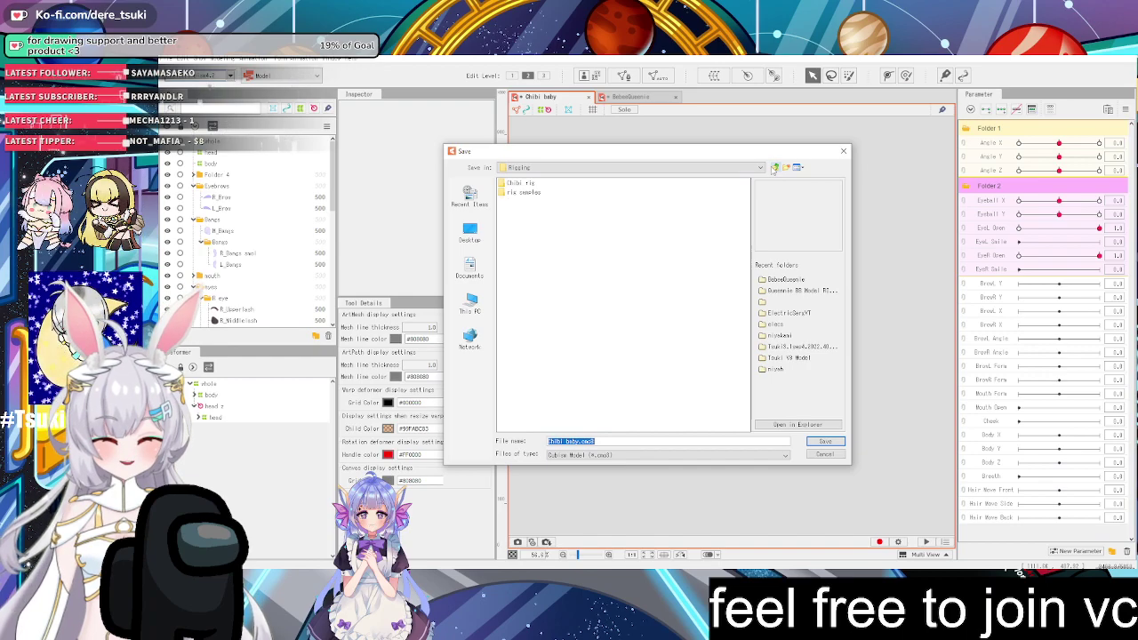
pyautogui.doubleClick(518, 193)
pyautogui.doubleClick(520, 194)
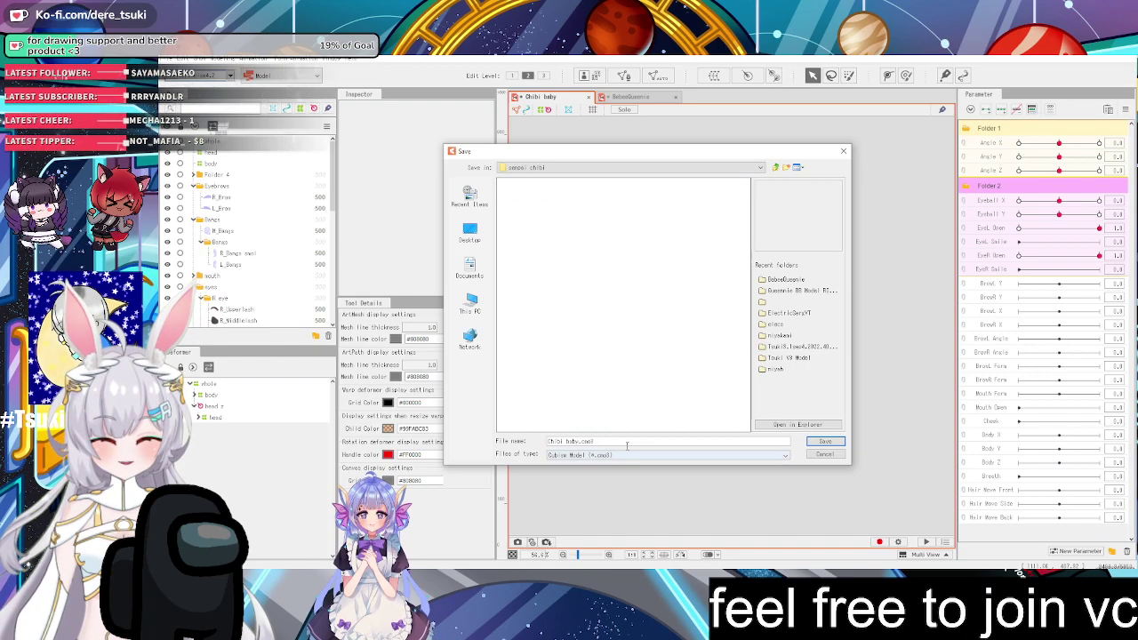
pyautogui.click(839, 442)
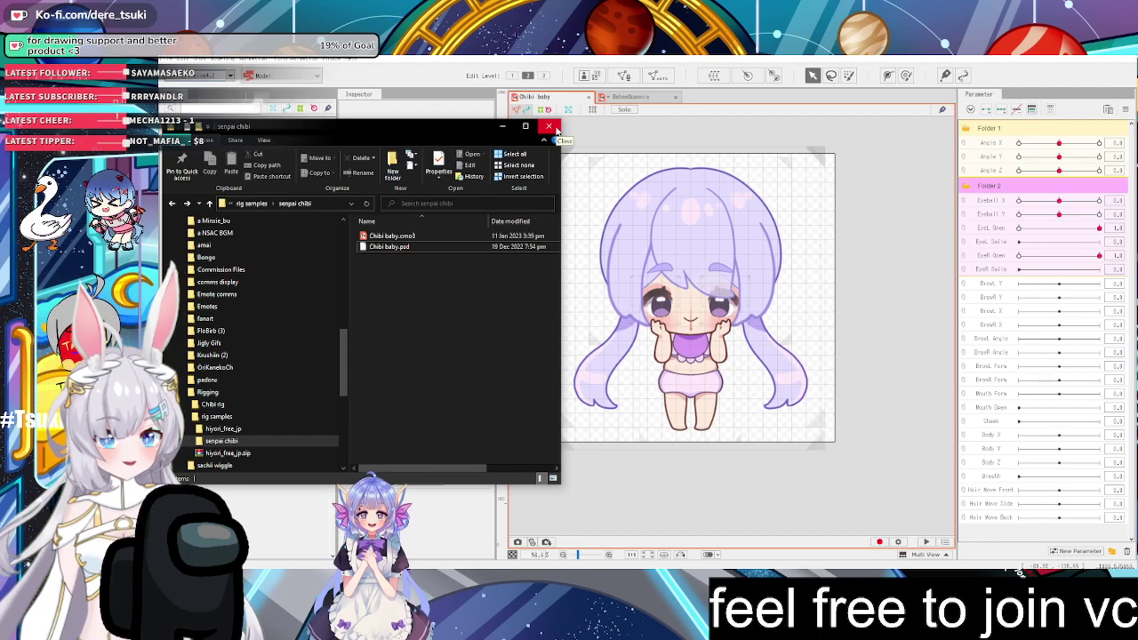
pyautogui.click(549, 126)
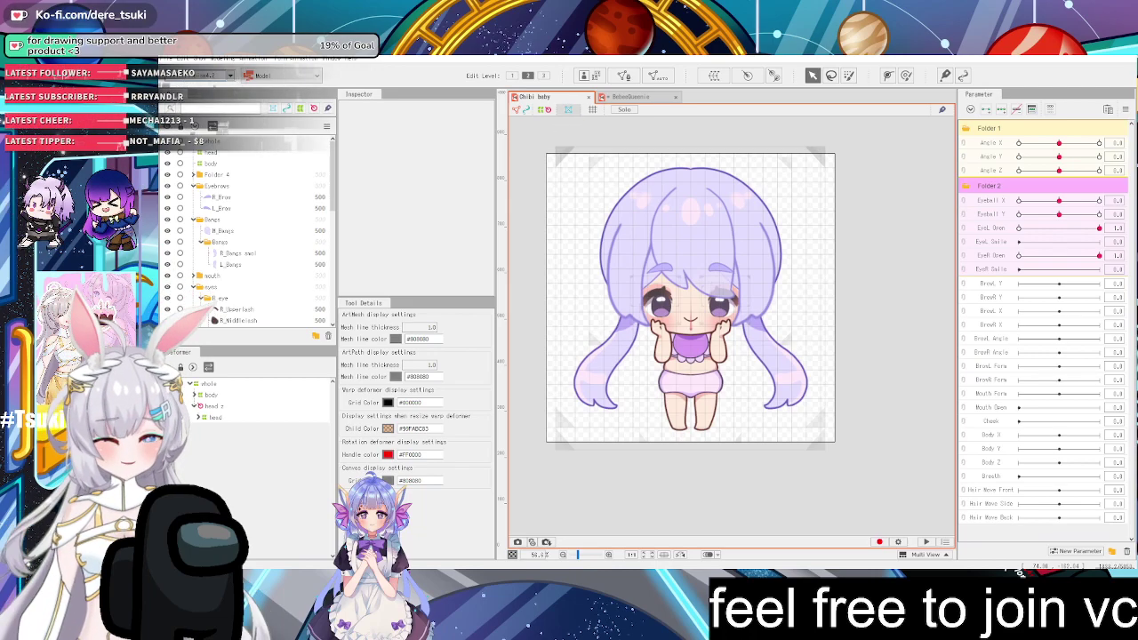
# Start a runtime export of the model as a moc3 file for SDK 4.2 / Cubism 4.2 with export type SDK
pyautogui.click(166, 59)
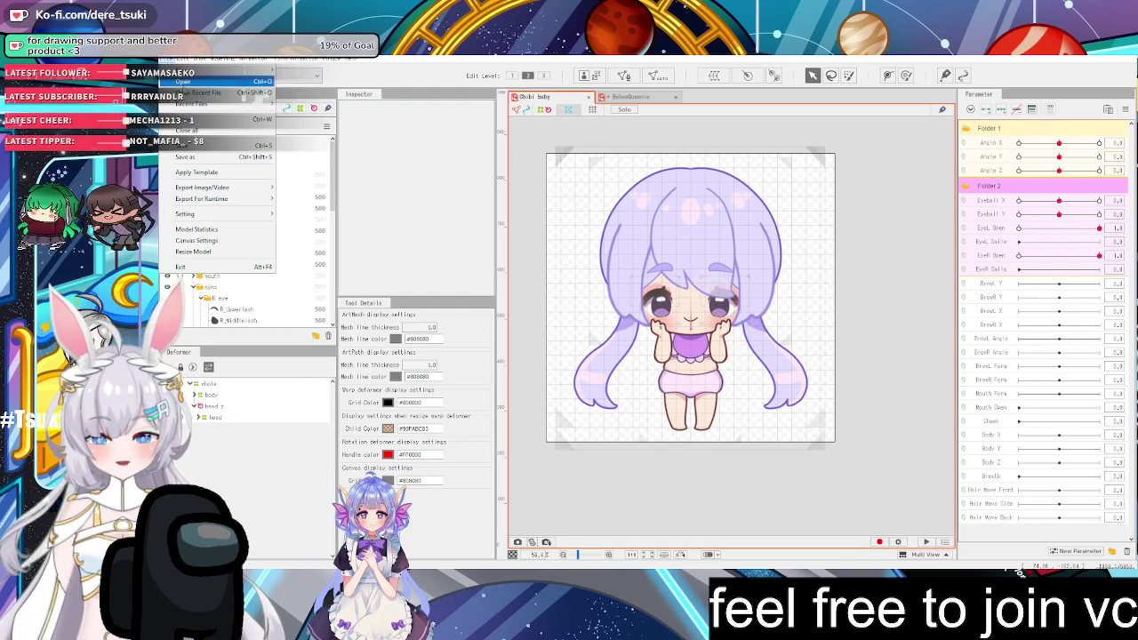
pyautogui.moveTo(237, 201)
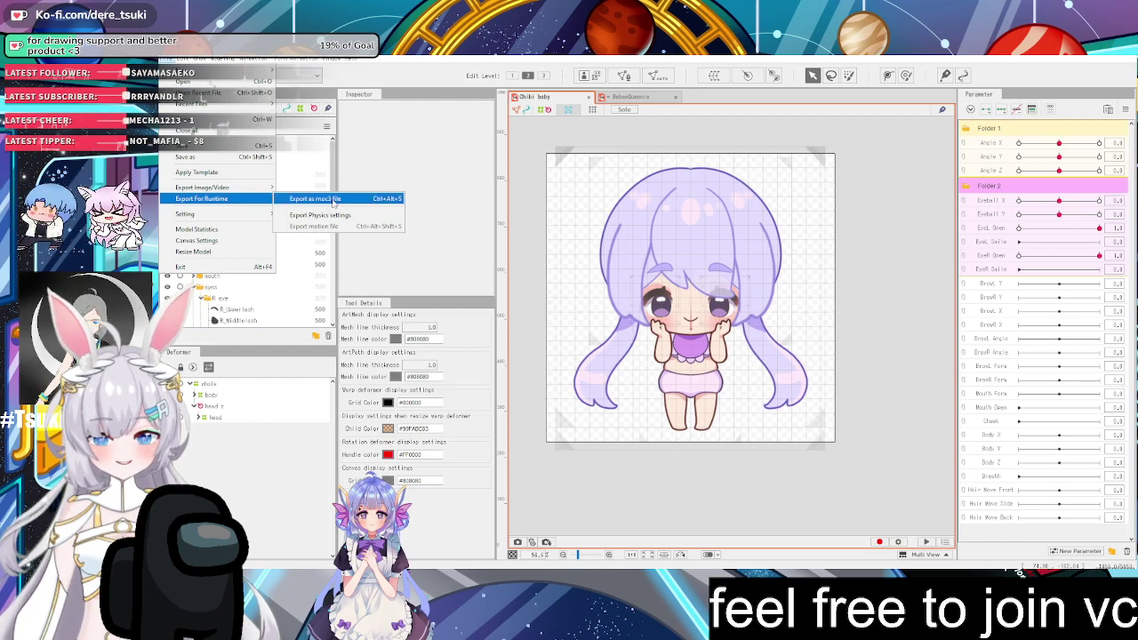
pyautogui.click(333, 203)
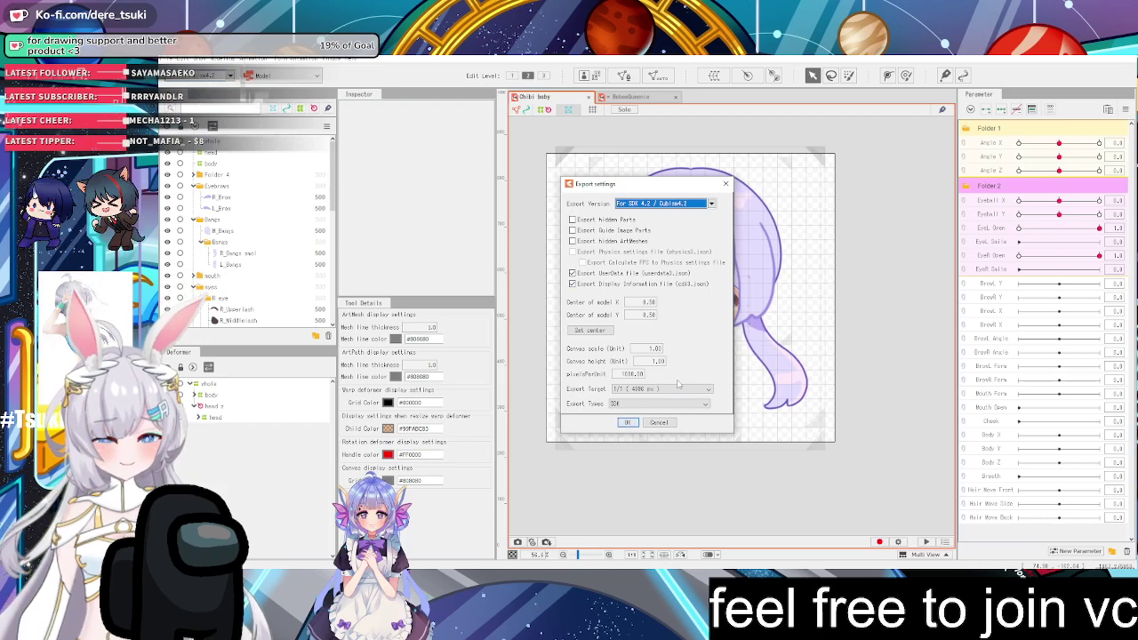
pyautogui.click(638, 405)
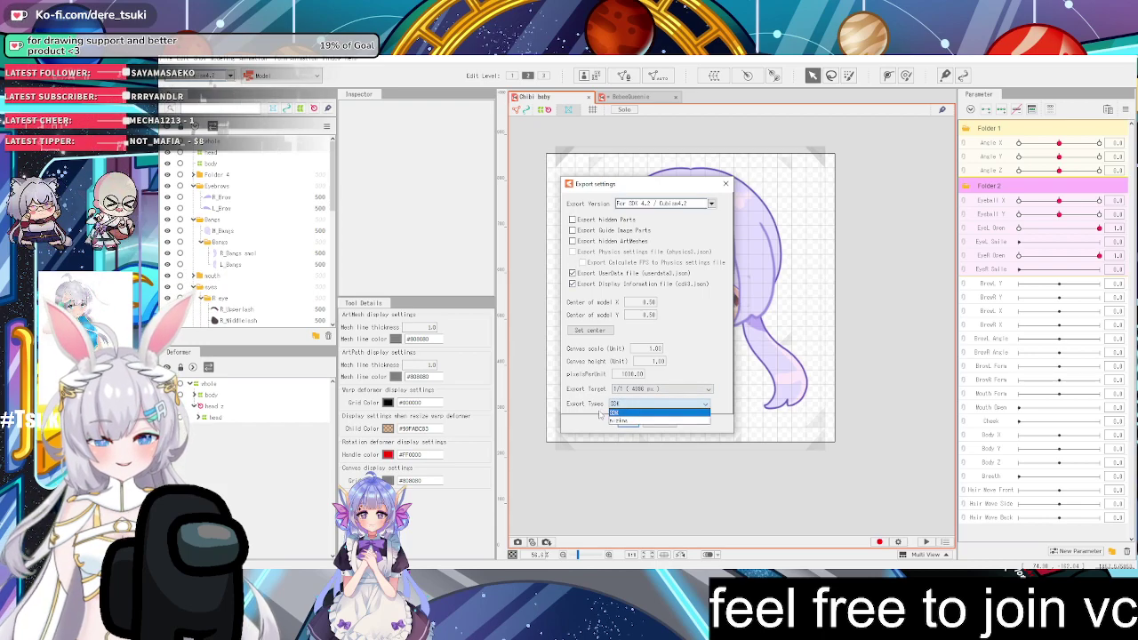
pyautogui.click(622, 413)
pyautogui.click(625, 424)
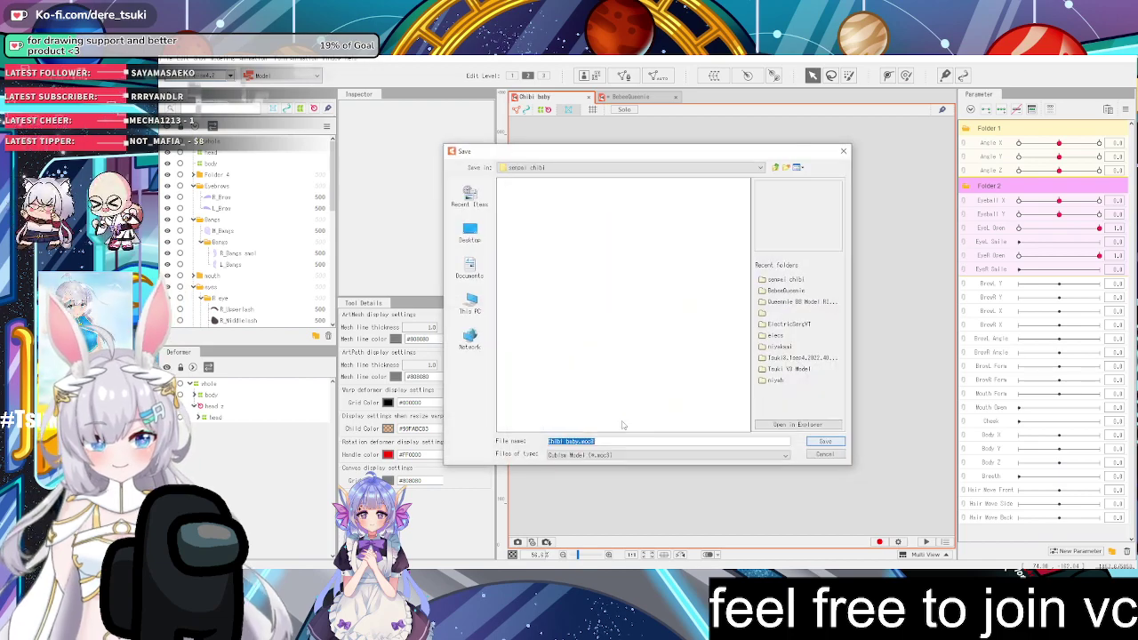
# Create a new folder named baby chibi inside the senpai chibi folder for the moc3 export
pyautogui.click(775, 167)
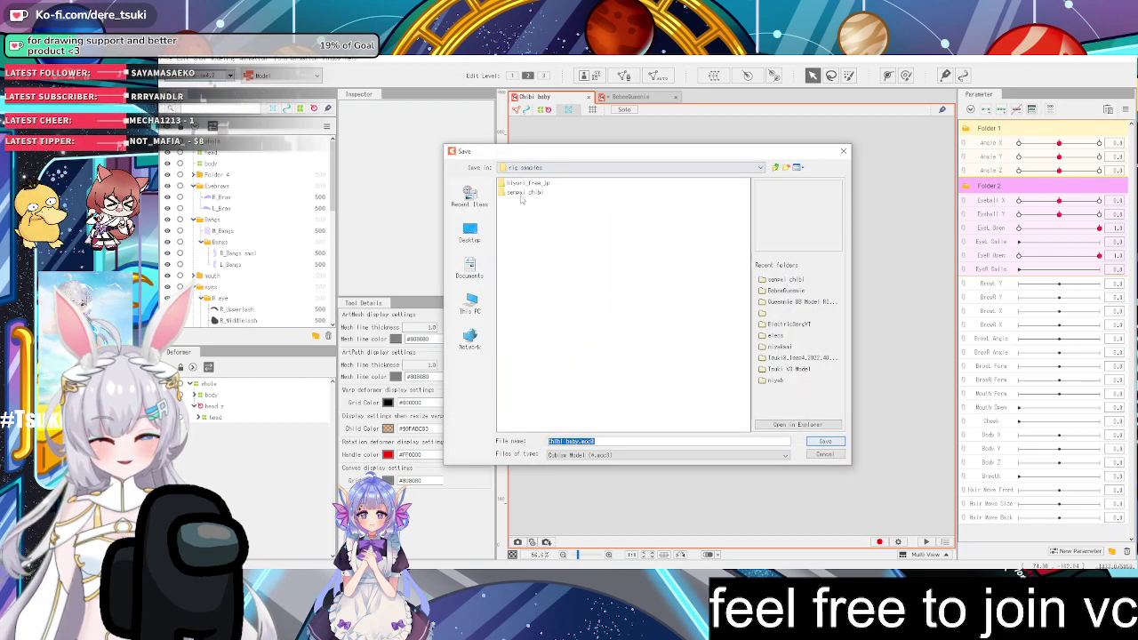
pyautogui.doubleClick(524, 193)
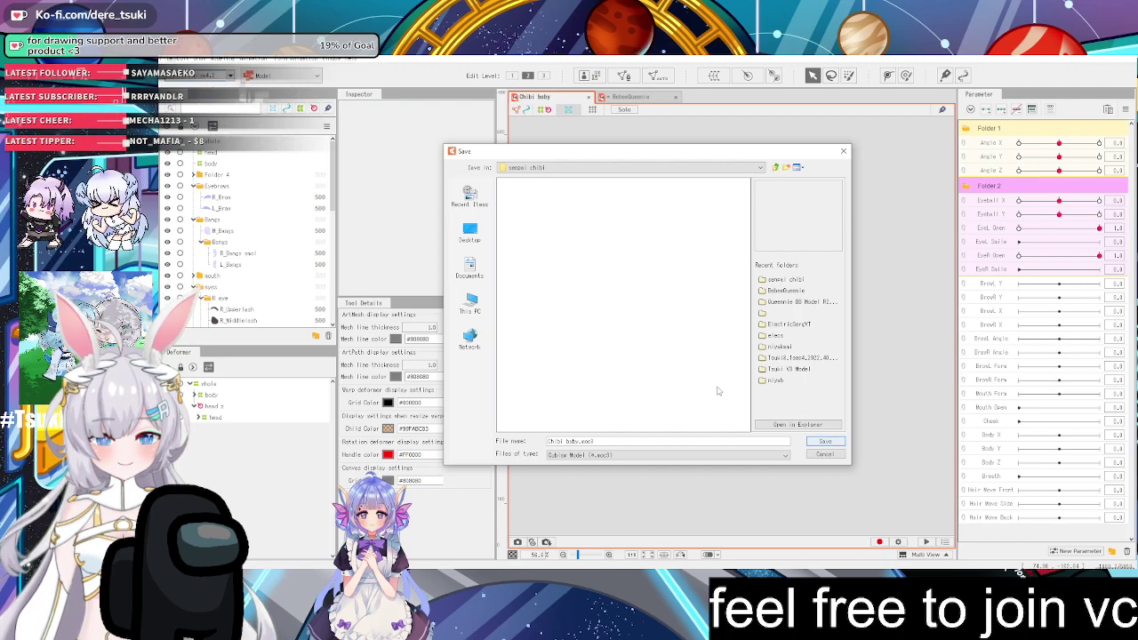
pyautogui.click(786, 168)
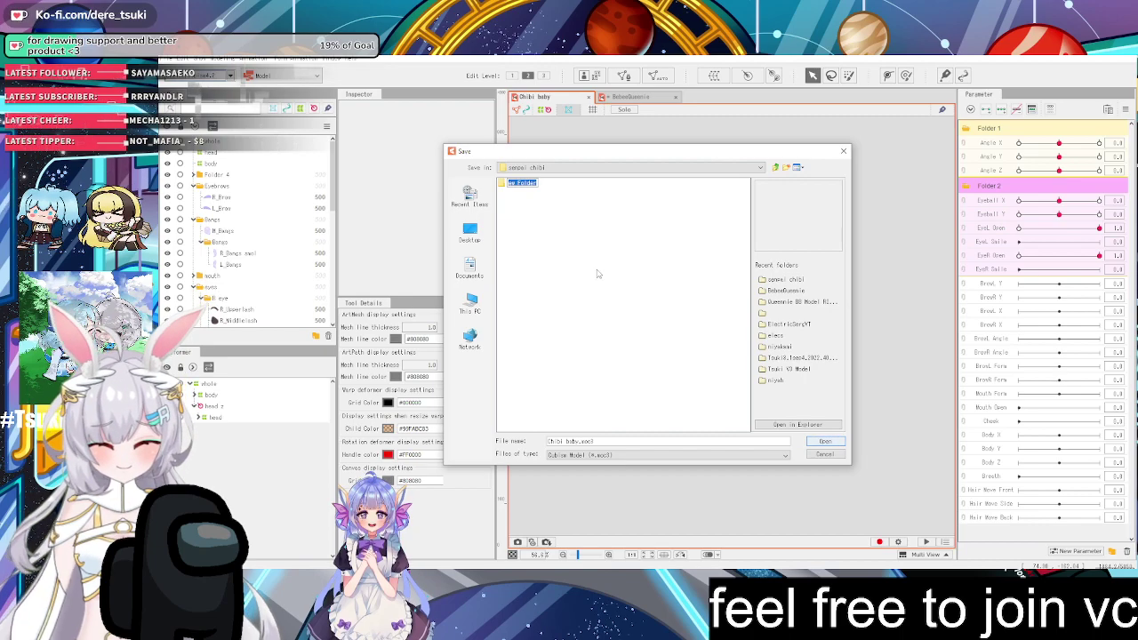
pyautogui.write('baby chibi')
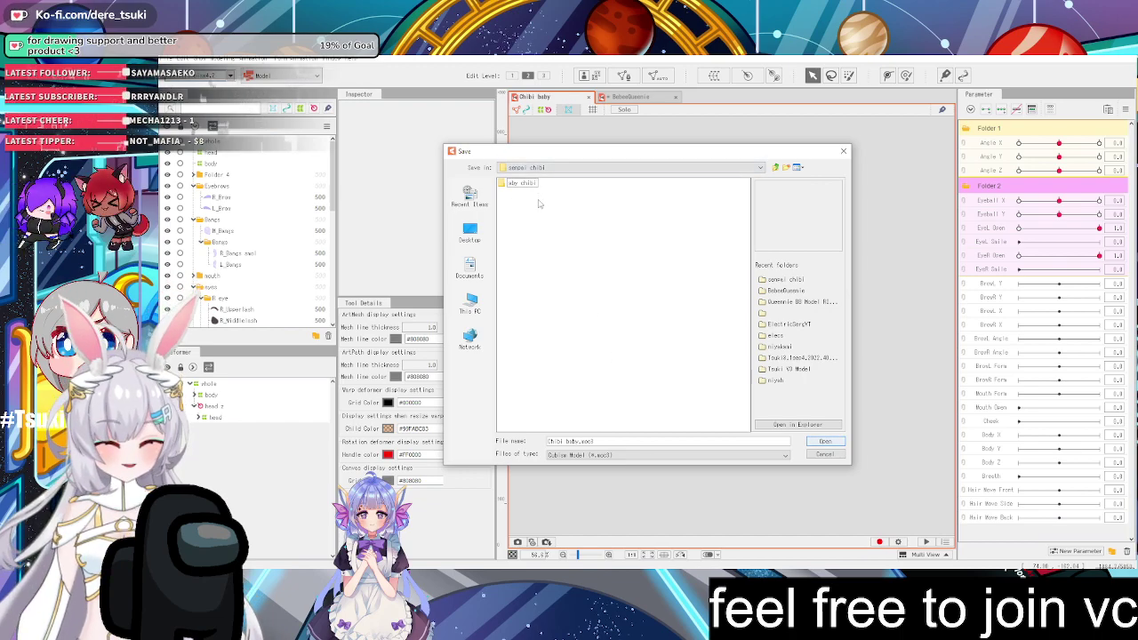
# Open the baby chibi folder and save the export there as Chibi baby.moc3
pyautogui.press('Return')
pyautogui.click(825, 442)
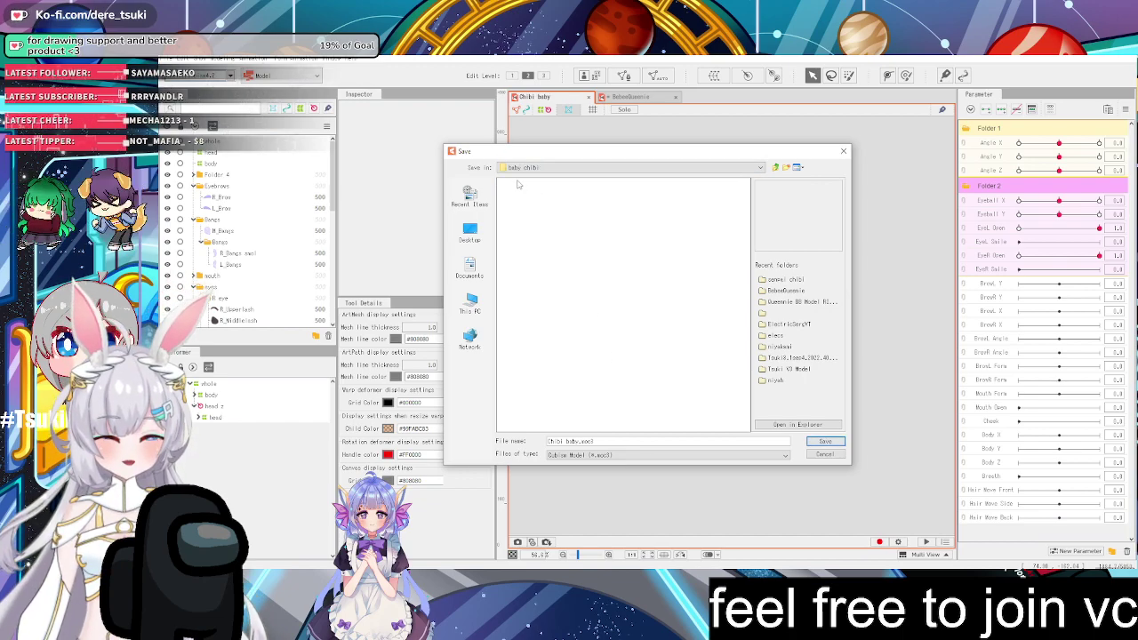
pyautogui.click(825, 442)
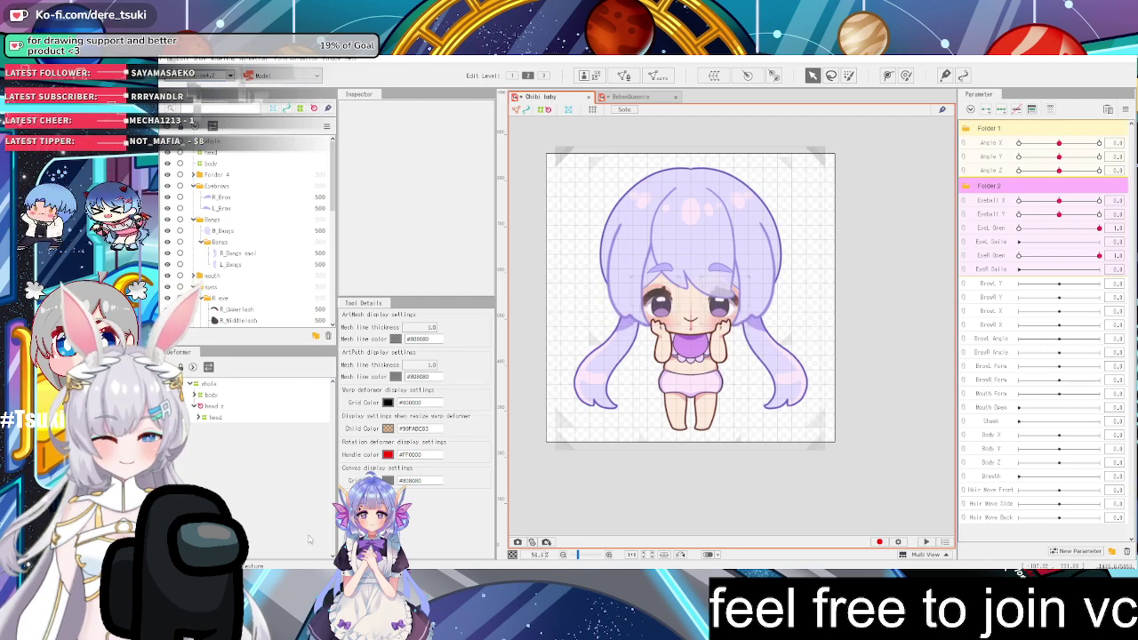
# Check the exported files in the baby chibi folder, including the texture inside Chibi baby.4096, and close the file browser window
pyautogui.click(444, 284)
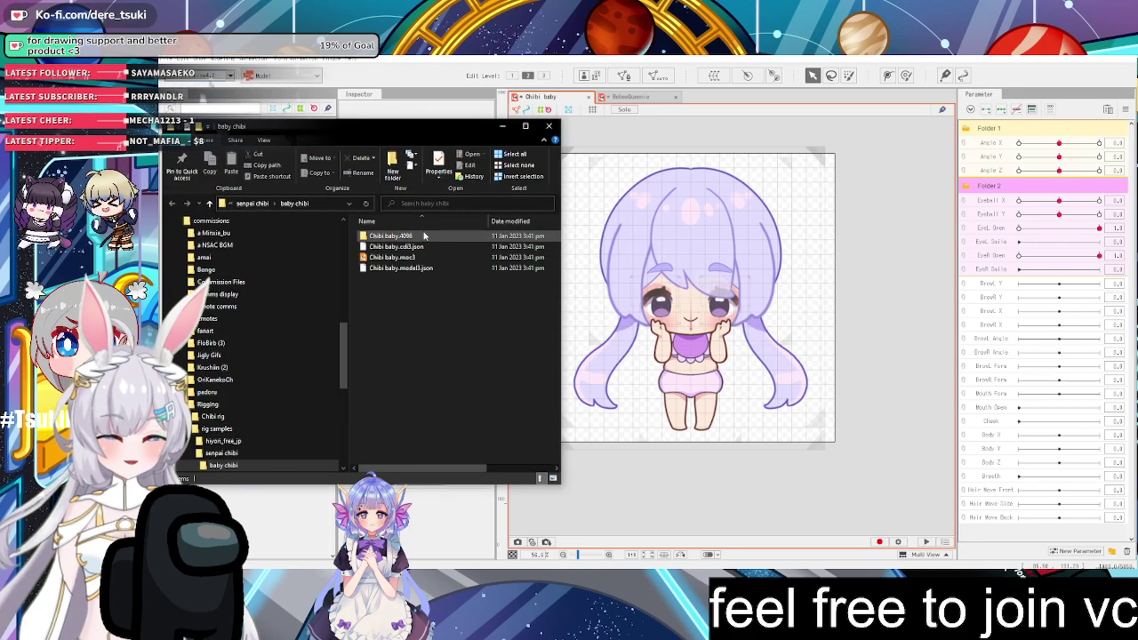
pyautogui.doubleClick(392, 236)
pyautogui.hotkey('alt', 'Left')
pyautogui.moveTo(407, 300); pyautogui.dragTo(407, 245)
pyautogui.click(404, 292)
pyautogui.doubleClick(393, 238)
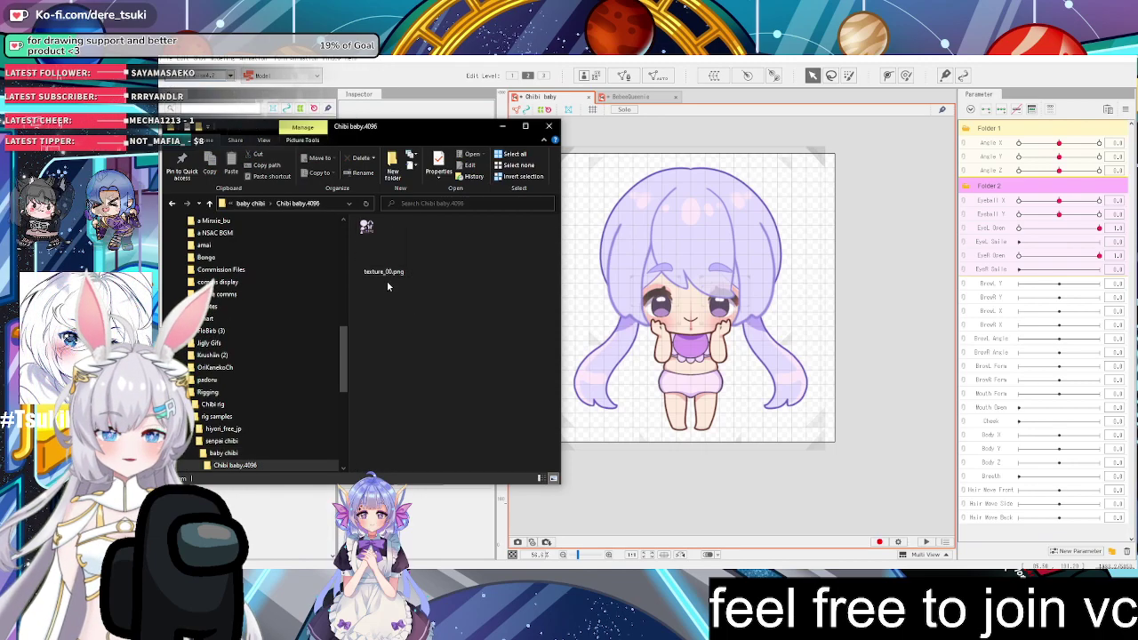
pyautogui.hotkey('alt', 'Left')
pyautogui.click(428, 313)
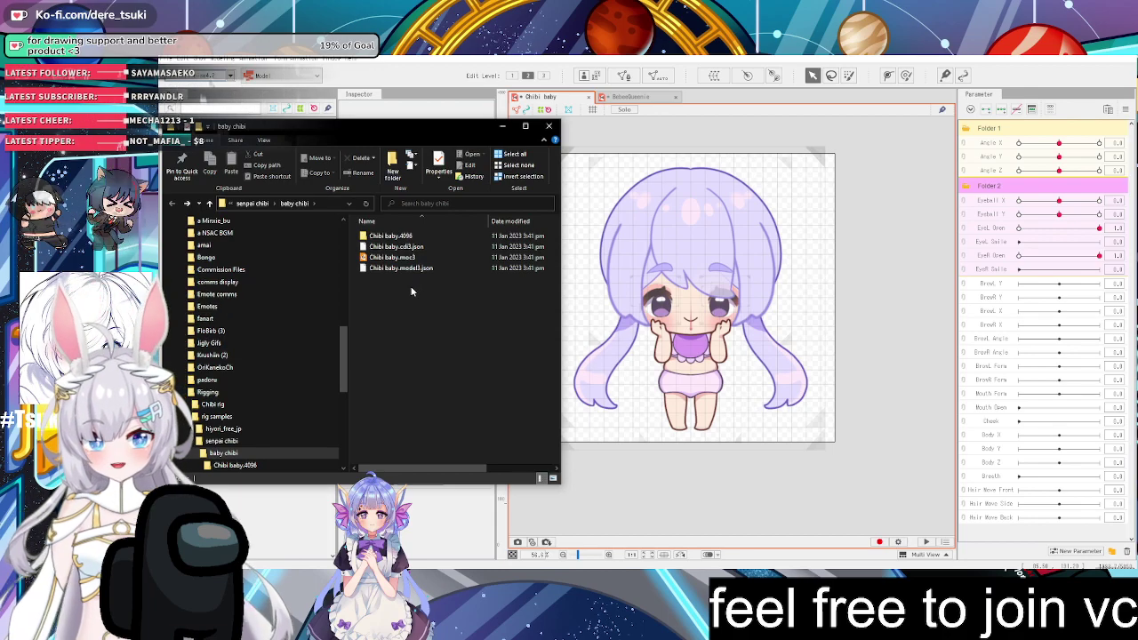
pyautogui.click(287, 205)
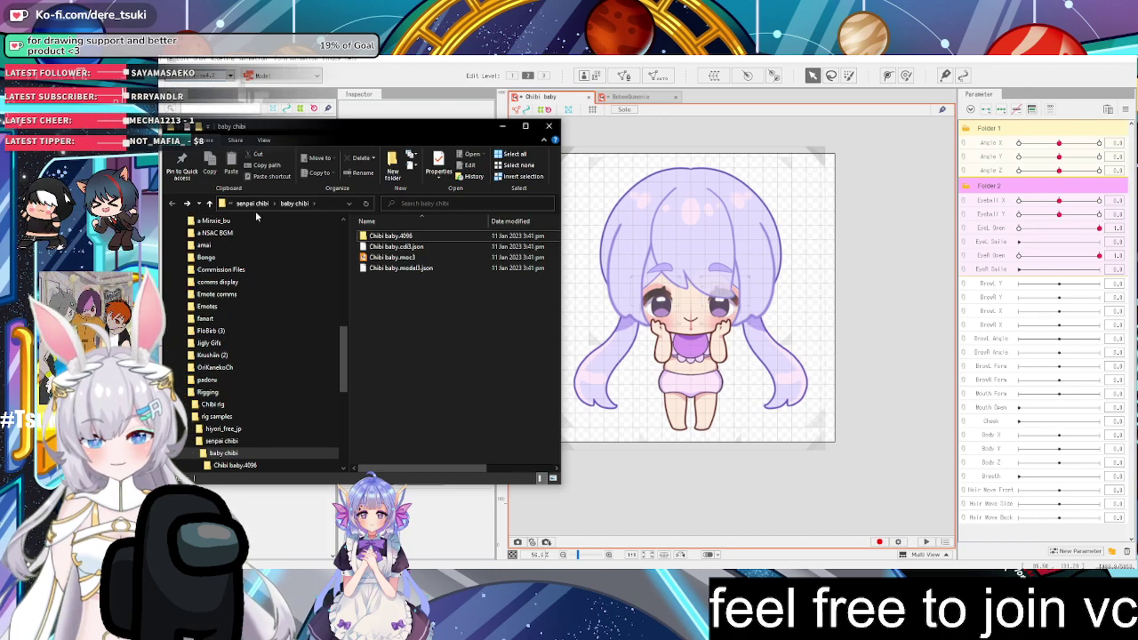
pyautogui.click(250, 205)
pyautogui.click(551, 127)
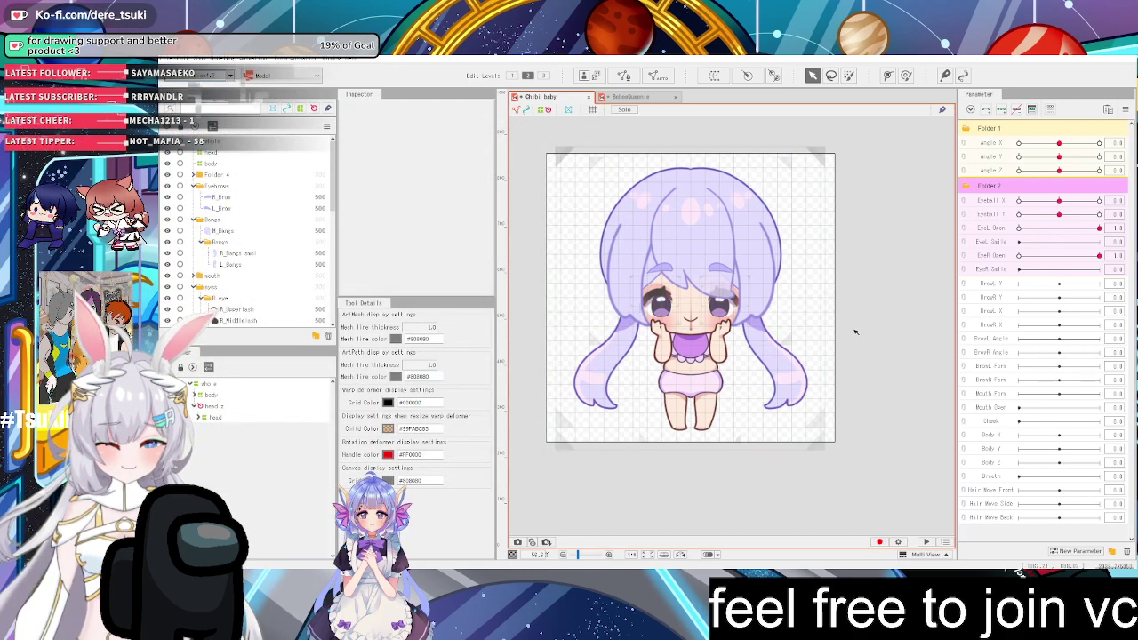
# Save the Chibi baby.cmo3 model file
pyautogui.hotkey('ctrl', 's')
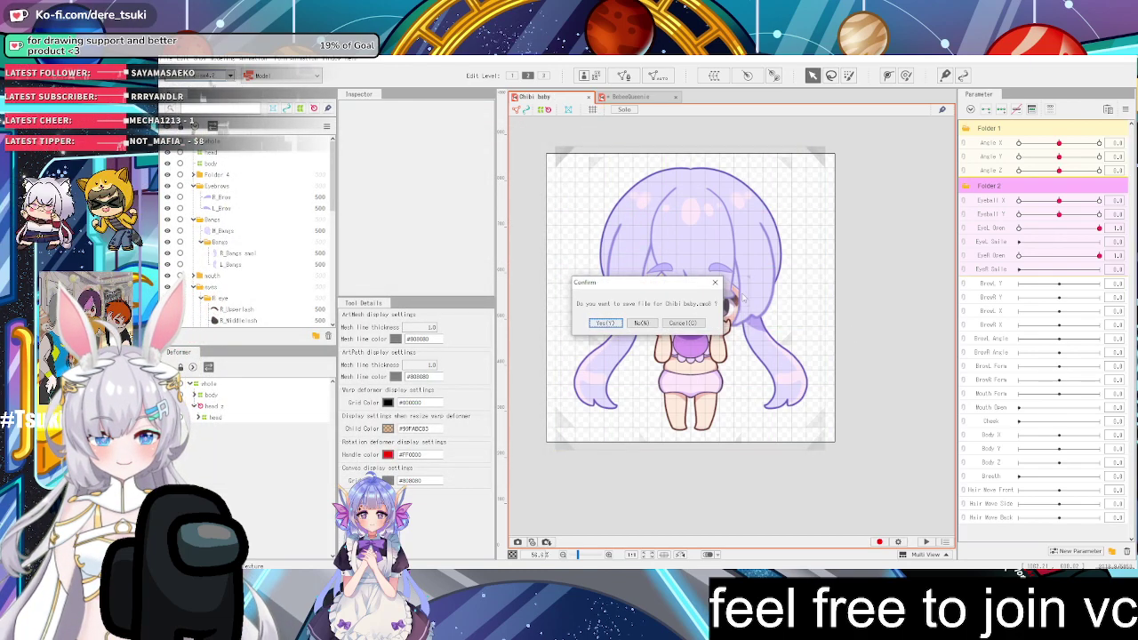
pyautogui.press('Return')
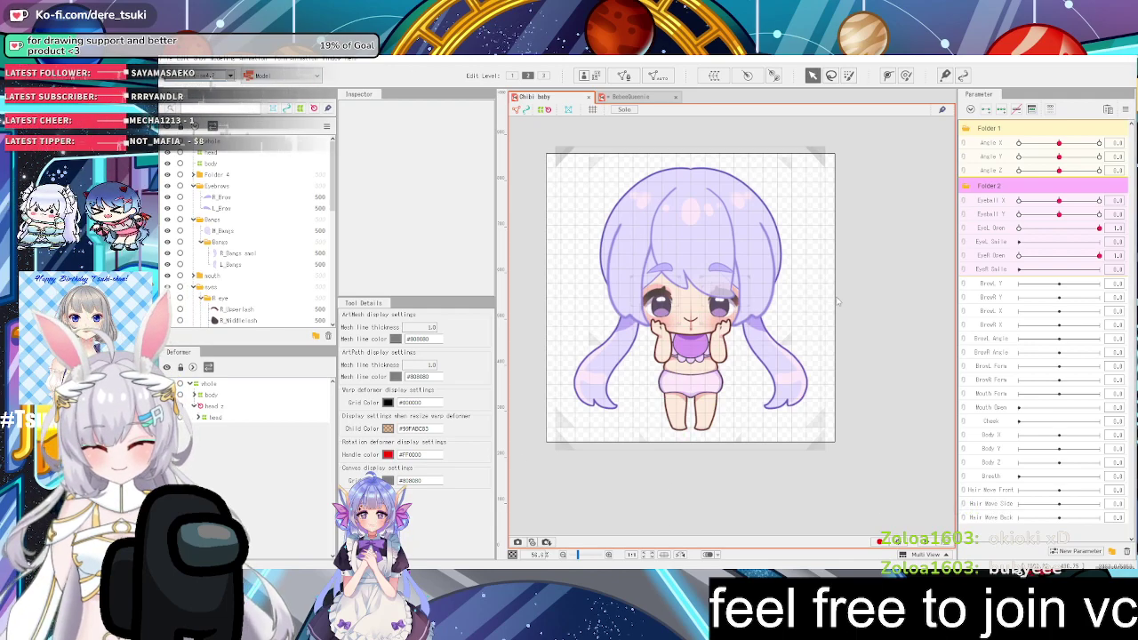
pyautogui.hotkey('ctrl', 's')
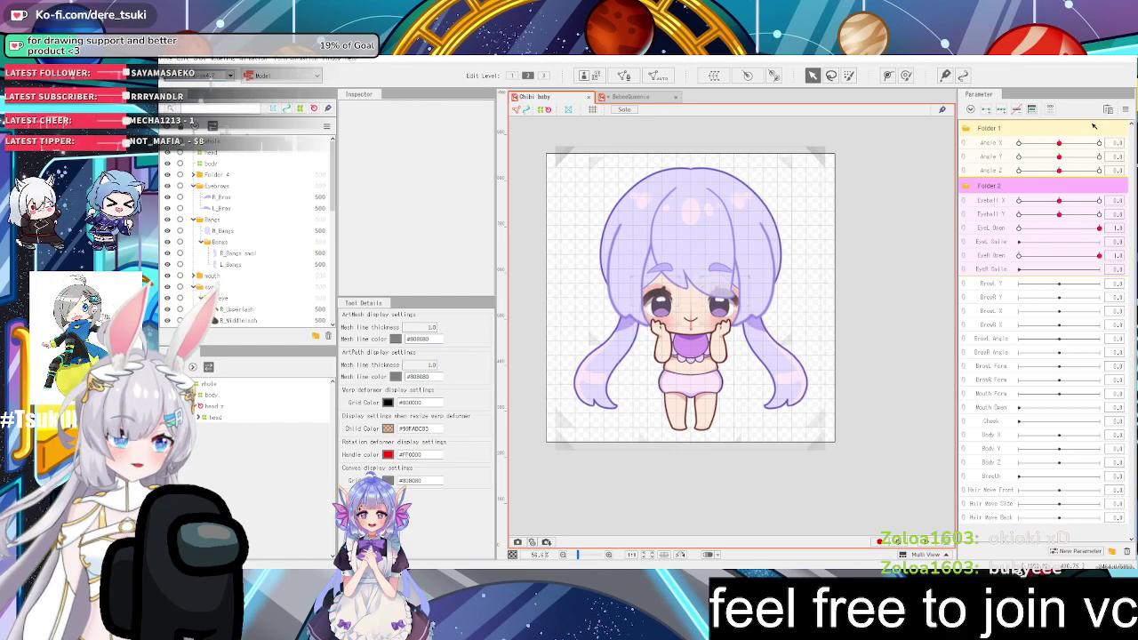
# Save the other open model file and switch to VTube Studio
pyautogui.hotkey('ctrl', 's')
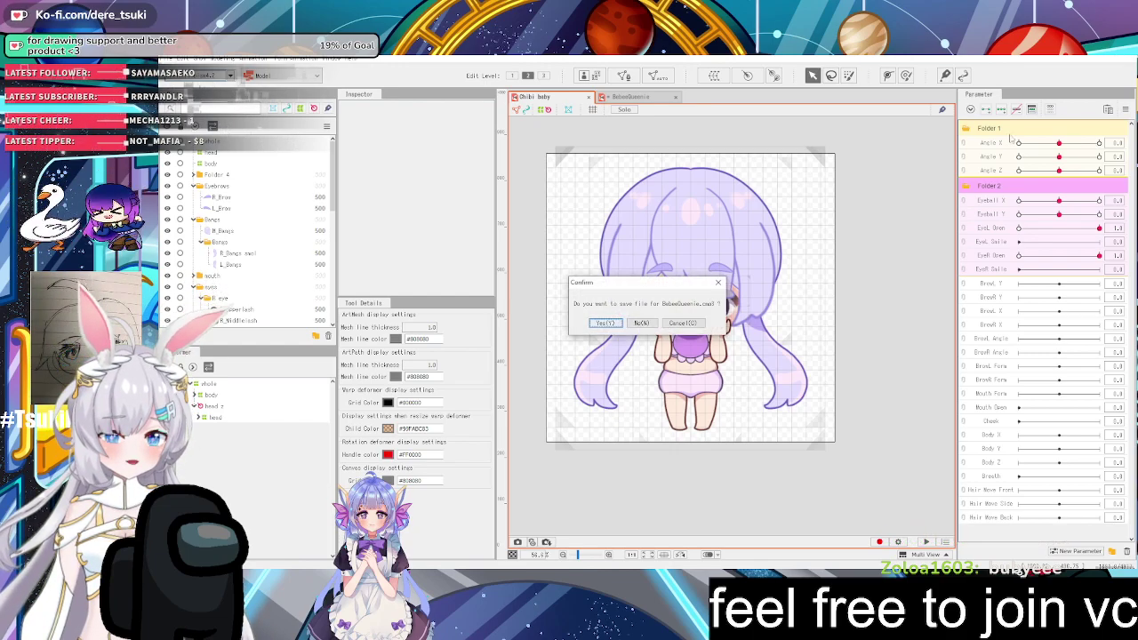
pyautogui.click(602, 322)
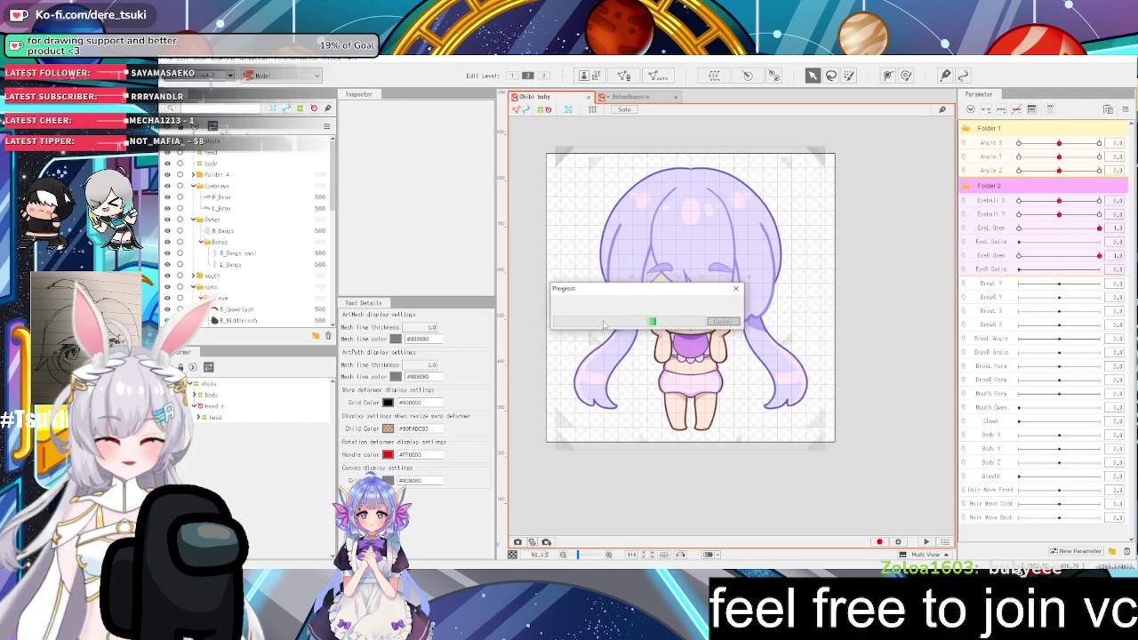
pyautogui.hotkey('alt', 'Tab')
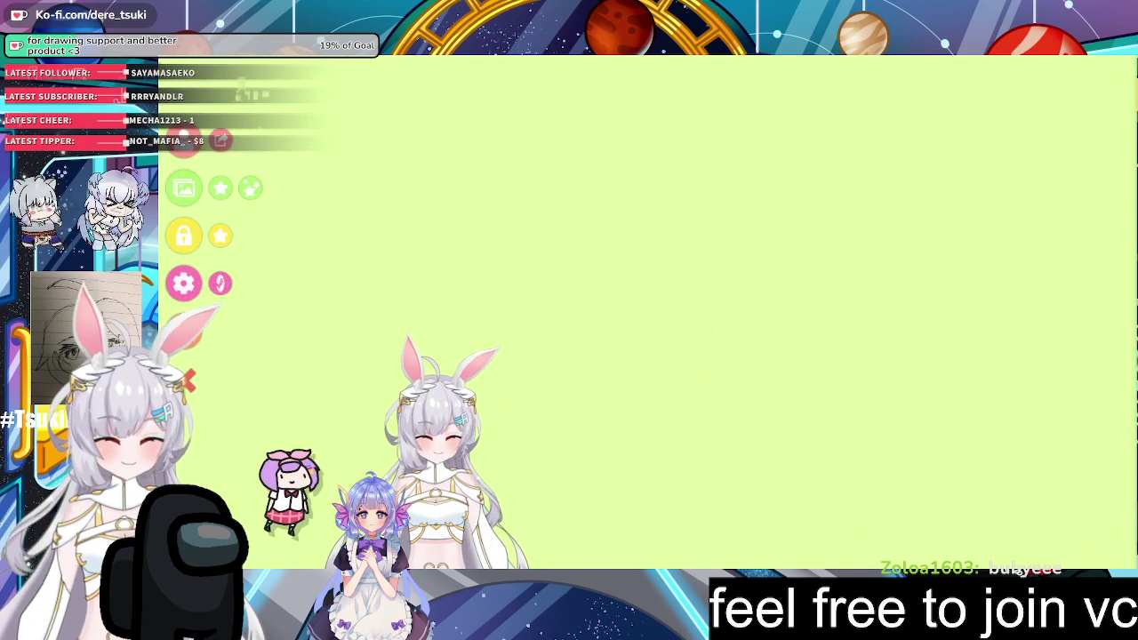